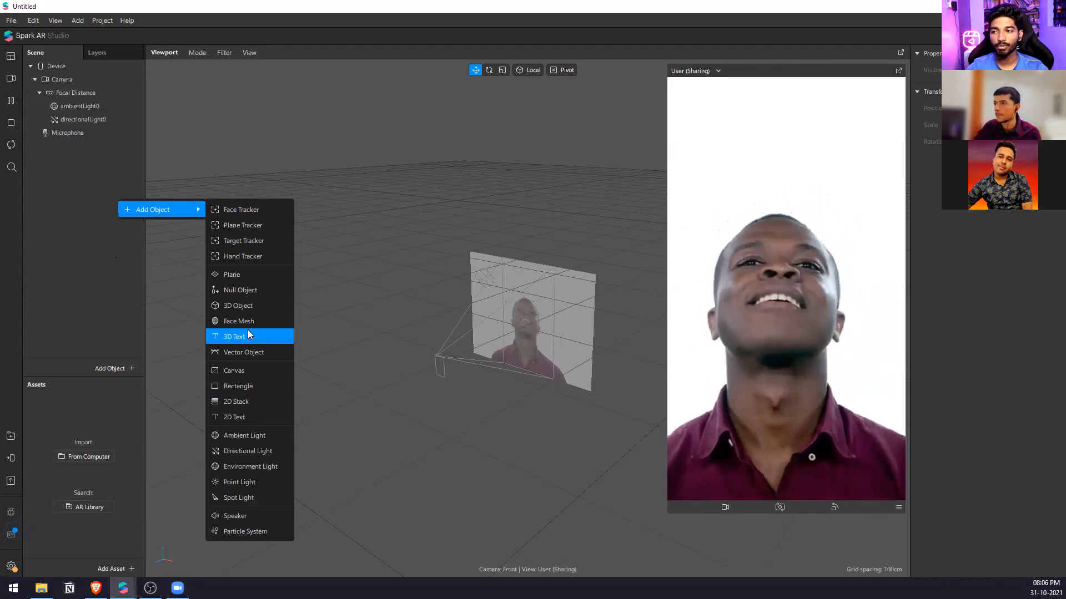
Add a rectangle to the scene and align it to the centre of the canvas.
{"action": "left_click", "coordinate": [239, 387]}
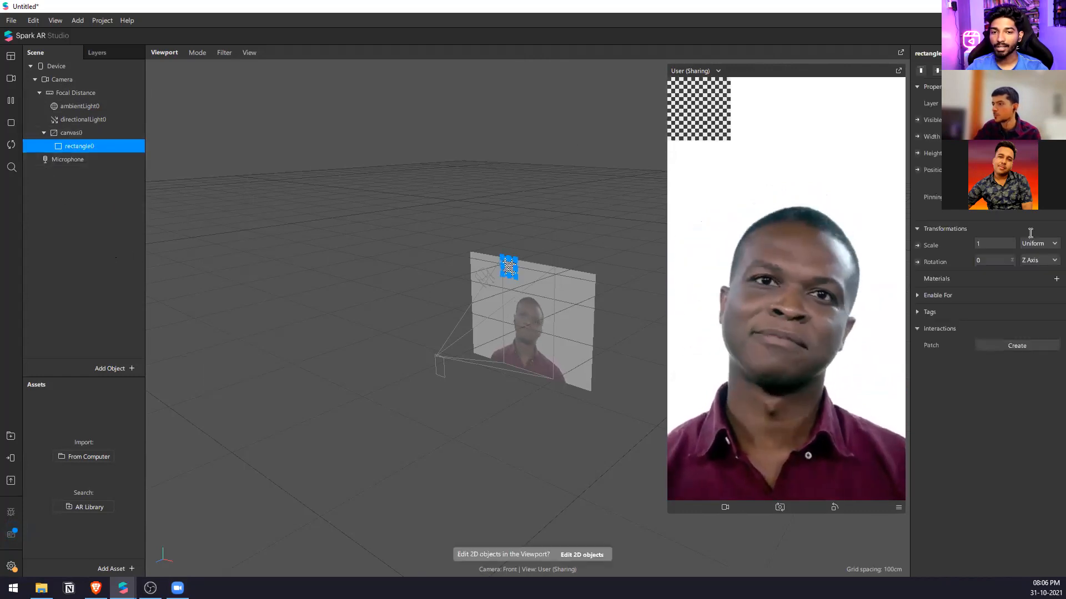
{"action": "left_click", "coordinate": [937, 71]}
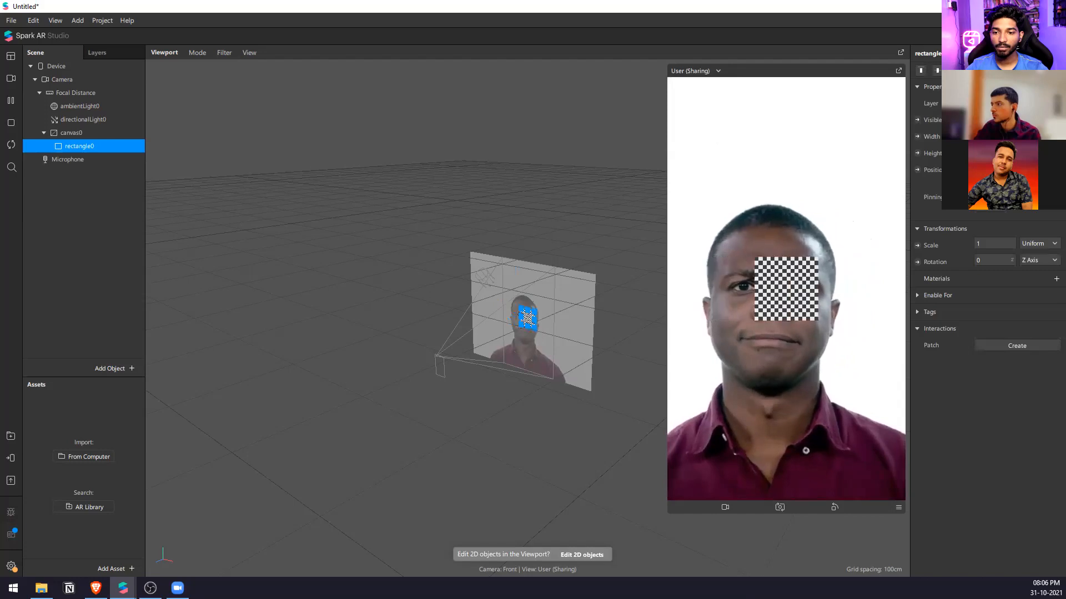
{"action": "left_click", "coordinate": [114, 195]}
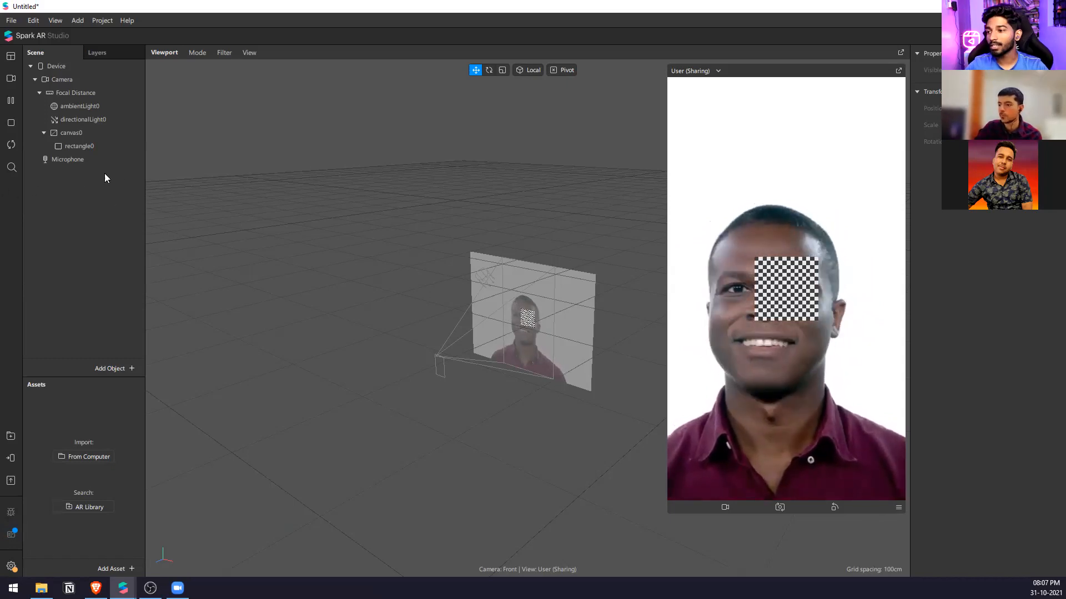
Create a new material for the rectangle and name it rect_mat.
{"action": "left_click", "coordinate": [115, 149]}
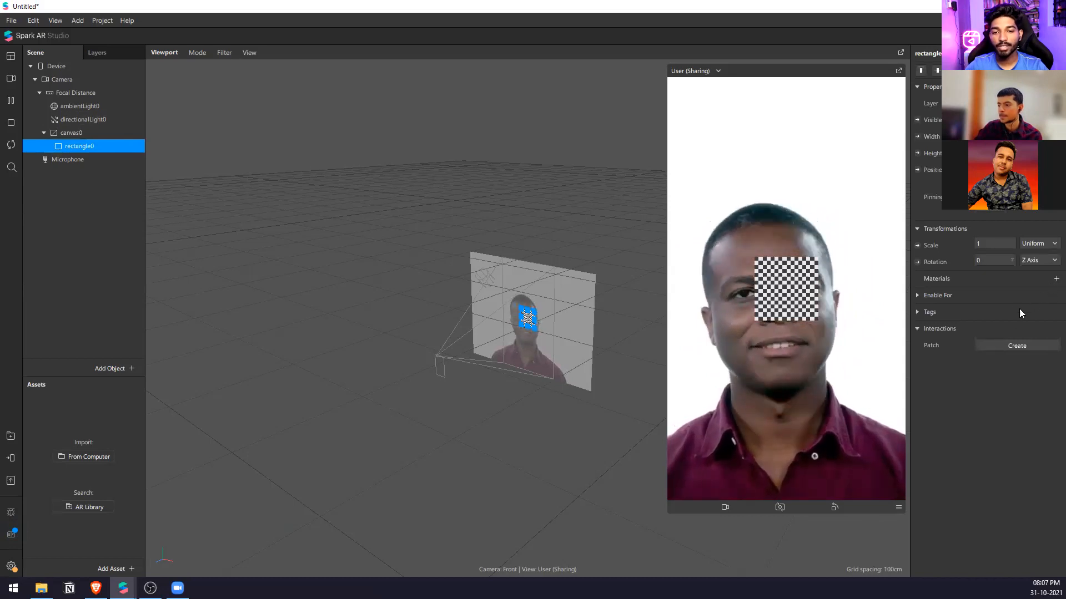
{"action": "left_click", "coordinate": [1055, 279]}
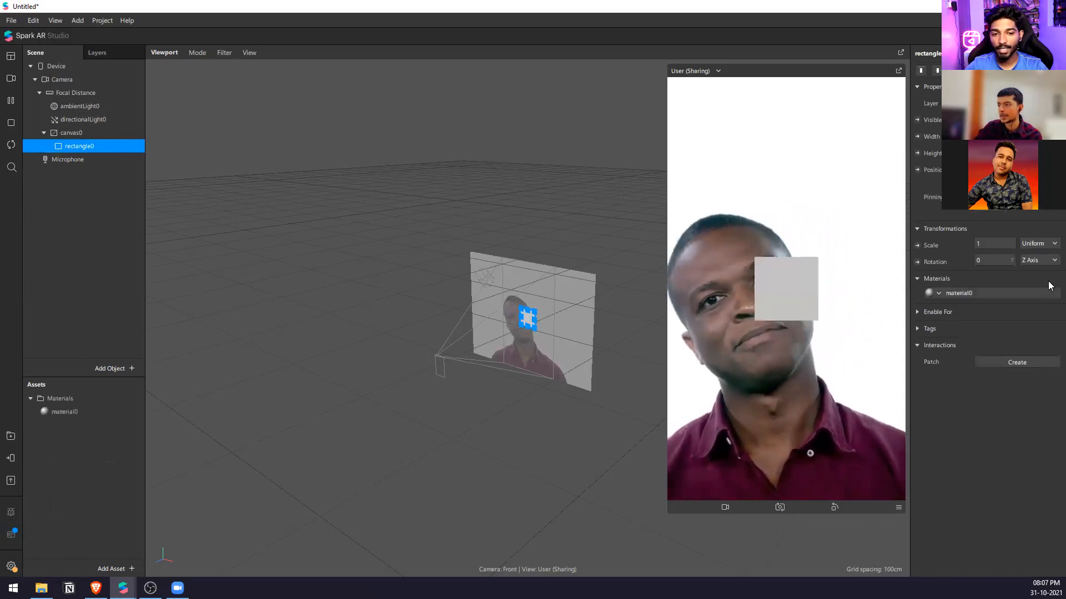
{"action": "left_click", "coordinate": [1019, 292]}
{"action": "double_click", "coordinate": [934, 53]}
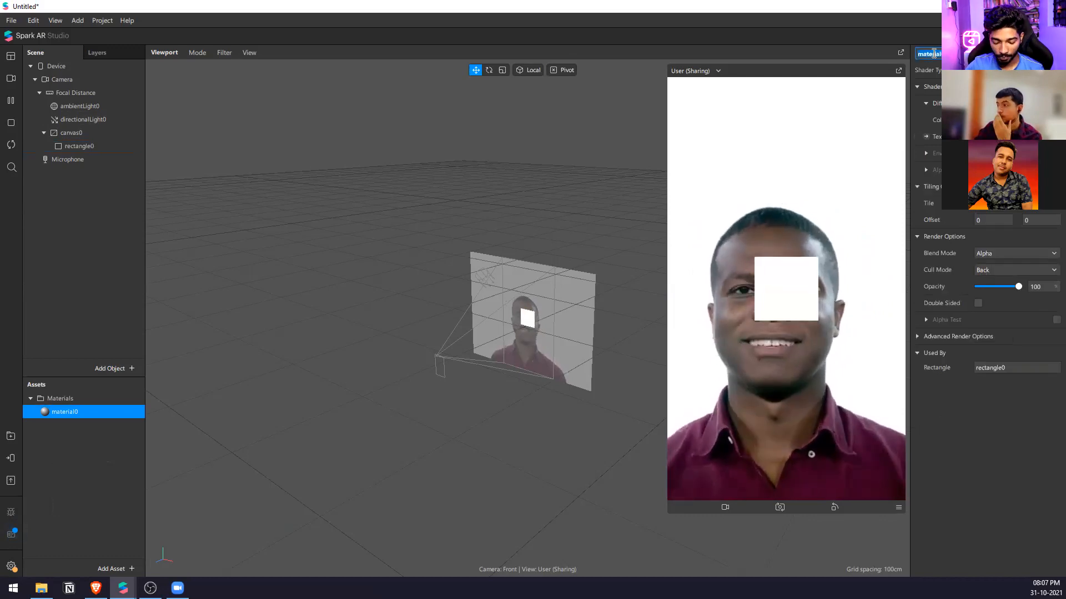
{"action": "type", "text": "rect_mat"}
{"action": "key", "text": "Return"}
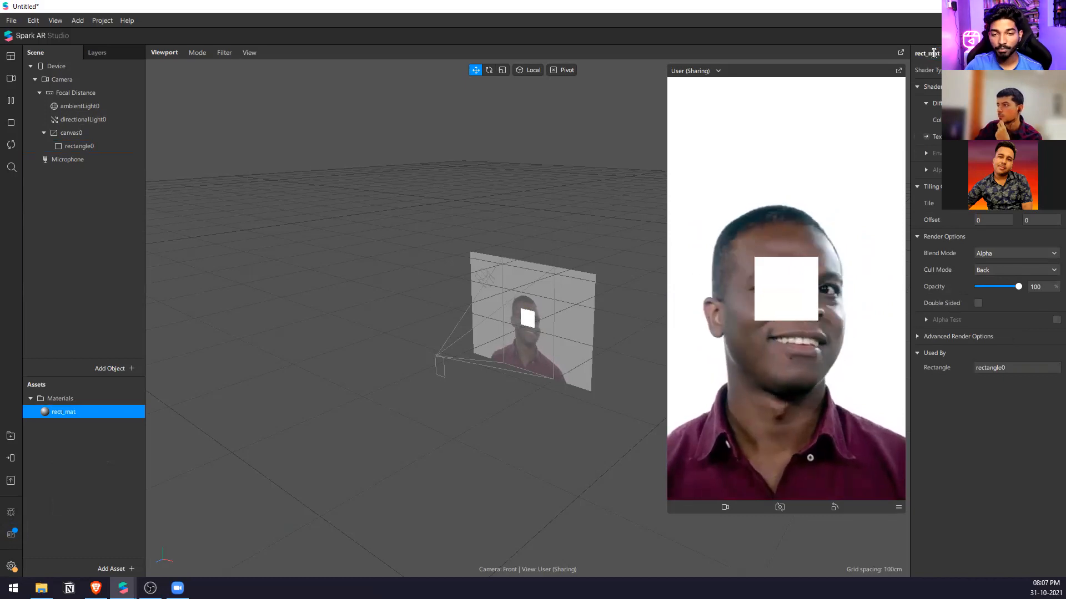
Expose rect_mat's diffuse texture as a patch and move it aside to make room for its source patches.
{"action": "left_click", "coordinate": [925, 136]}
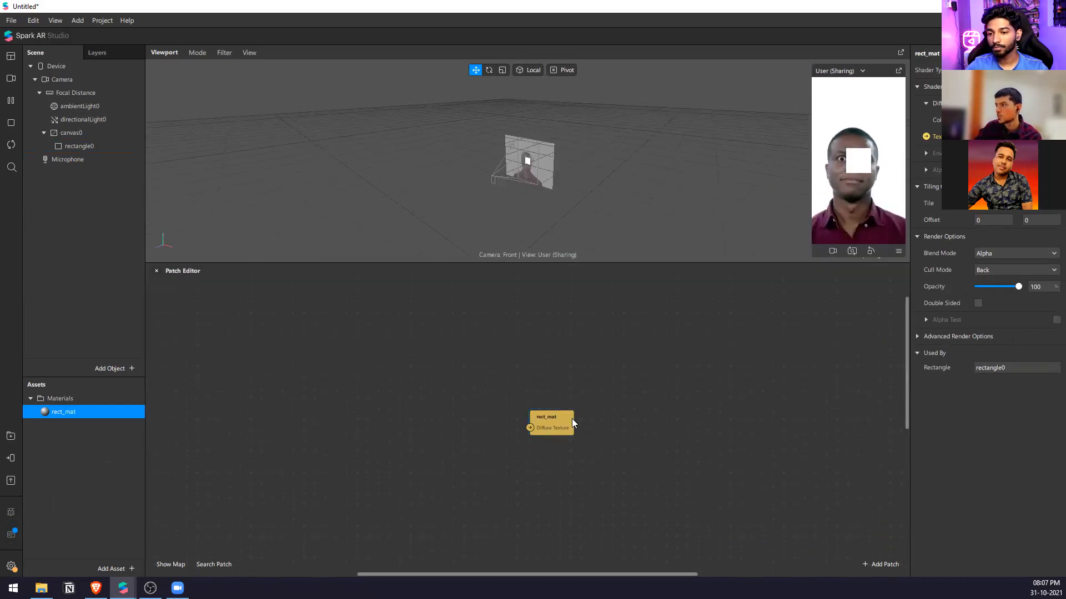
{"action": "left_click_drag", "start_coordinate": [571, 423], "coordinate": [751, 390]}
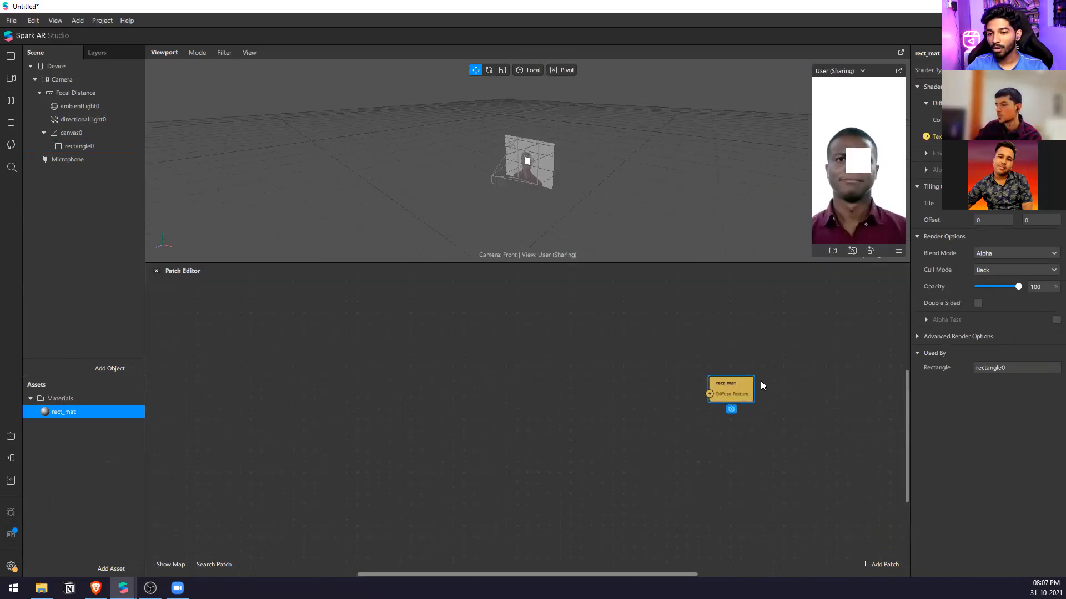
Search the patch library for sdf and examine the available SDF patches, including Line, Star, Scale, Slant, Twist and Union.
{"action": "double_click", "coordinate": [477, 360]}
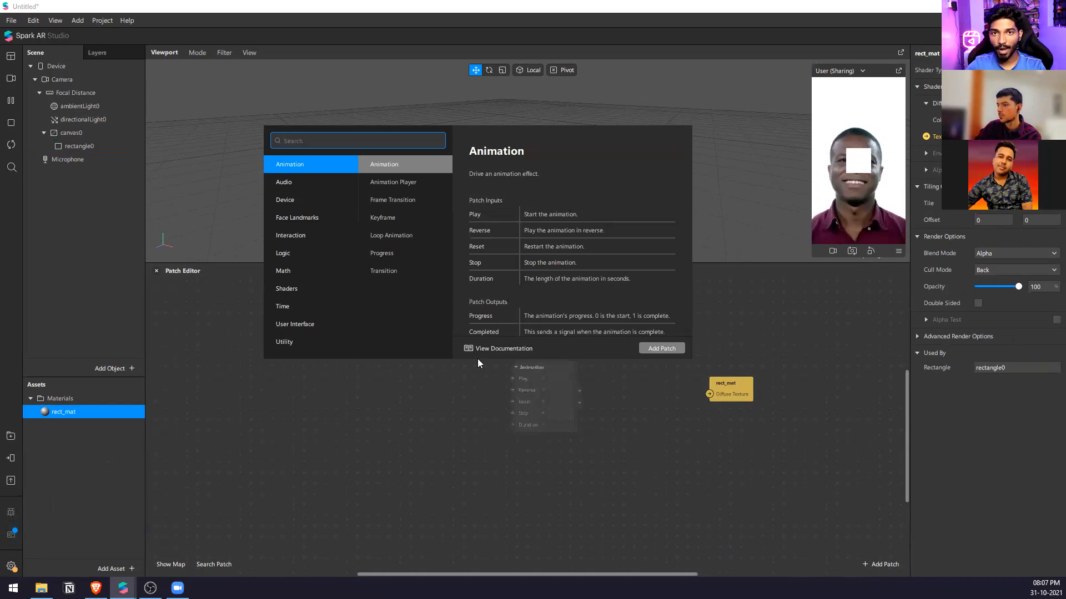
{"action": "type", "text": "sdf"}
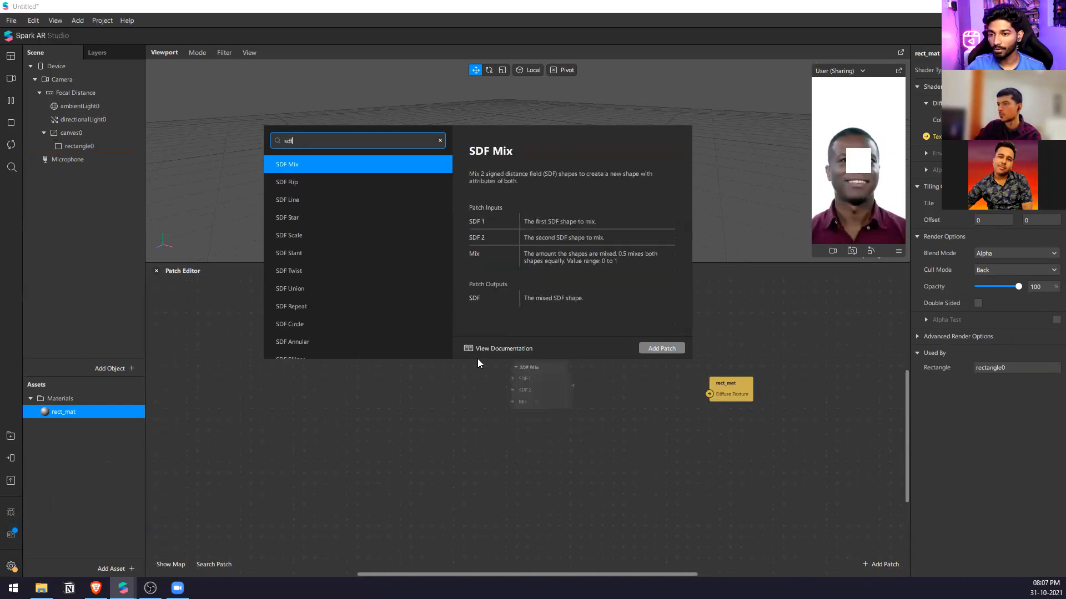
{"action": "scroll", "coordinate": [397, 267], "scroll_direction": "down", "scroll_amount": 1}
{"action": "scroll", "coordinate": [397, 269], "scroll_direction": "down", "scroll_amount": 5}
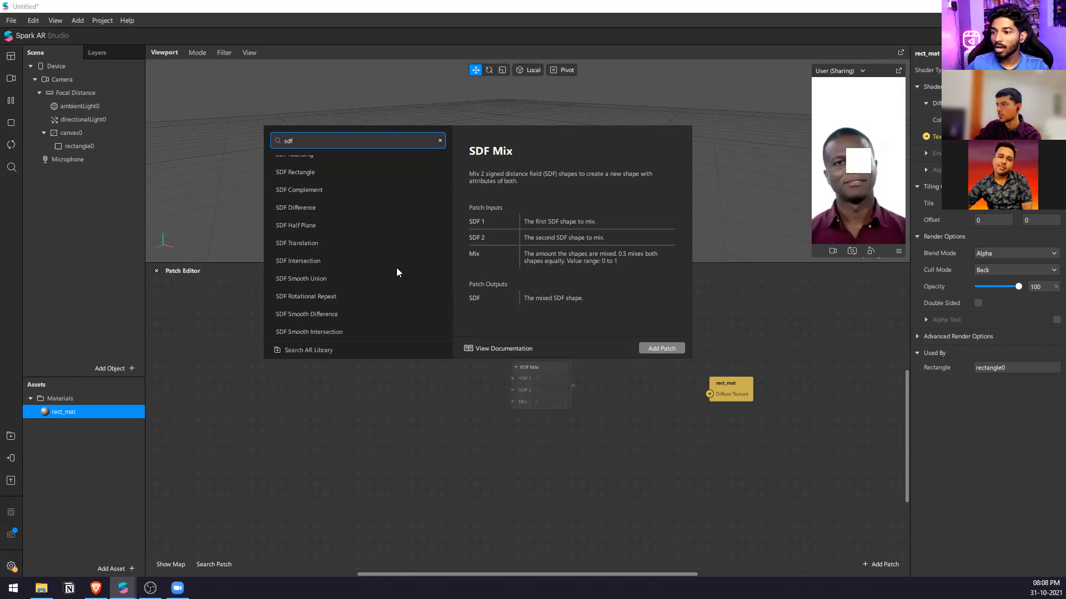
{"action": "scroll", "coordinate": [376, 286], "scroll_direction": "up", "scroll_amount": 2}
{"action": "scroll", "coordinate": [378, 247], "scroll_direction": "up", "scroll_amount": 3}
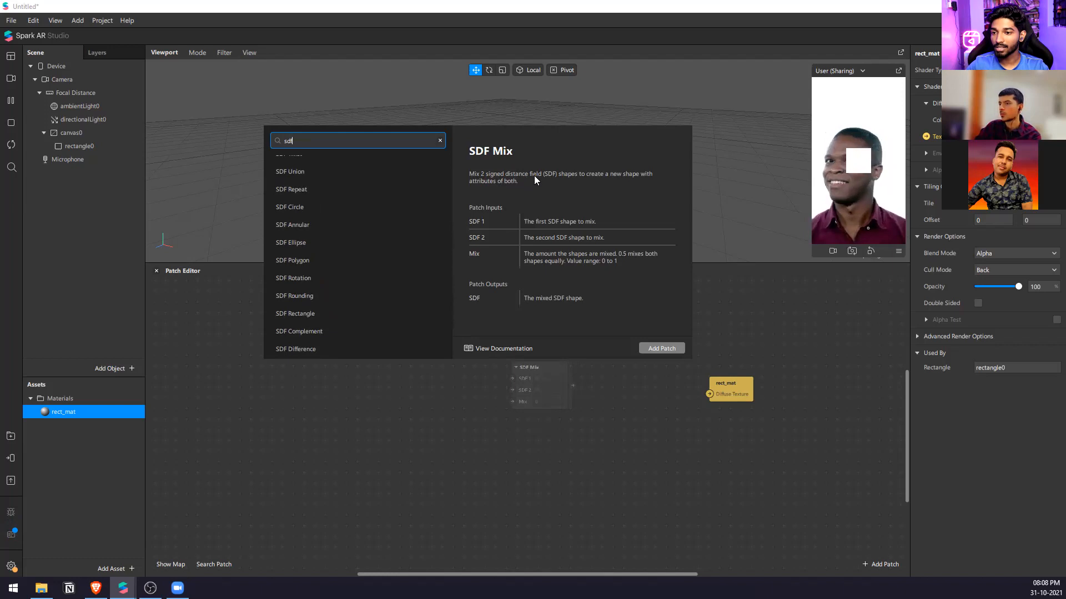
{"action": "scroll", "coordinate": [398, 217], "scroll_direction": "up", "scroll_amount": 4}
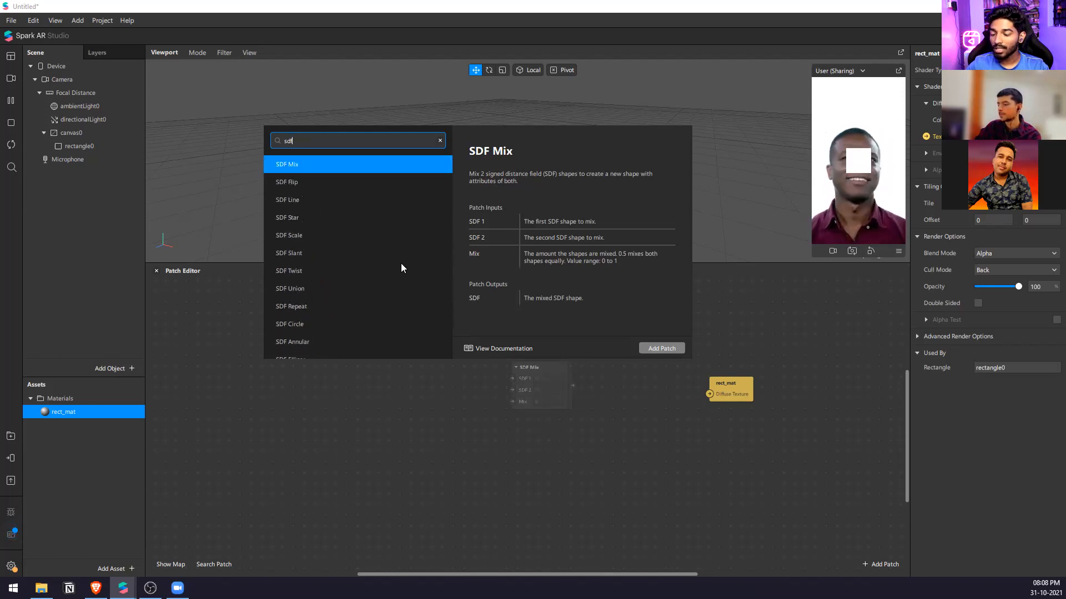
{"action": "scroll", "coordinate": [337, 266], "scroll_direction": "down", "scroll_amount": 2}
{"action": "scroll", "coordinate": [340, 244], "scroll_direction": "up", "scroll_amount": 2}
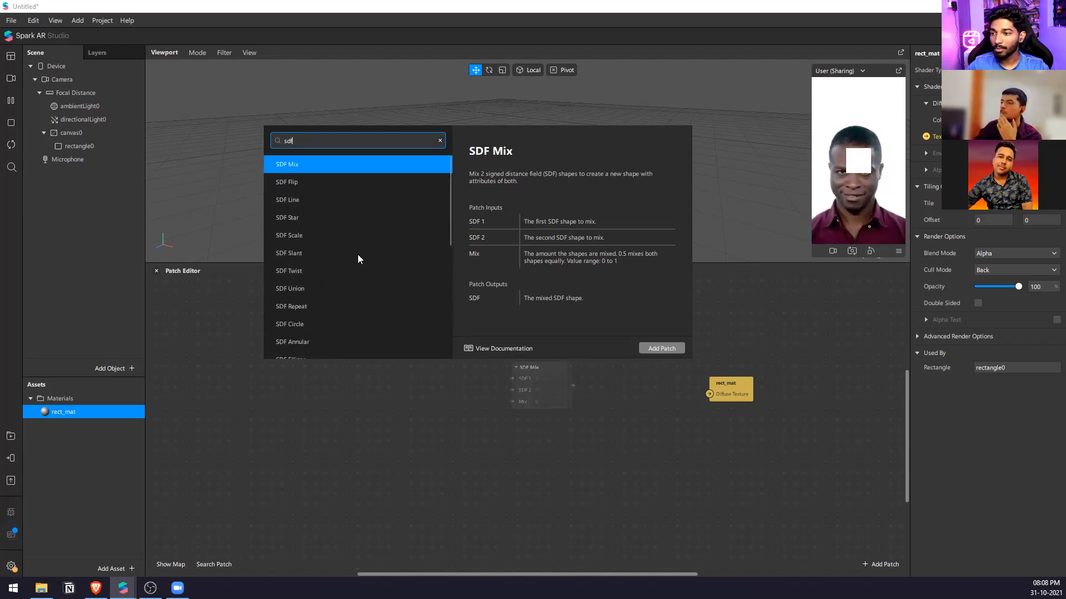
{"action": "left_click", "coordinate": [345, 202]}
{"action": "left_click", "coordinate": [351, 217]}
{"action": "left_click", "coordinate": [349, 237]}
{"action": "left_click", "coordinate": [350, 254]}
{"action": "left_click", "coordinate": [356, 272]}
{"action": "left_click", "coordinate": [358, 288]}
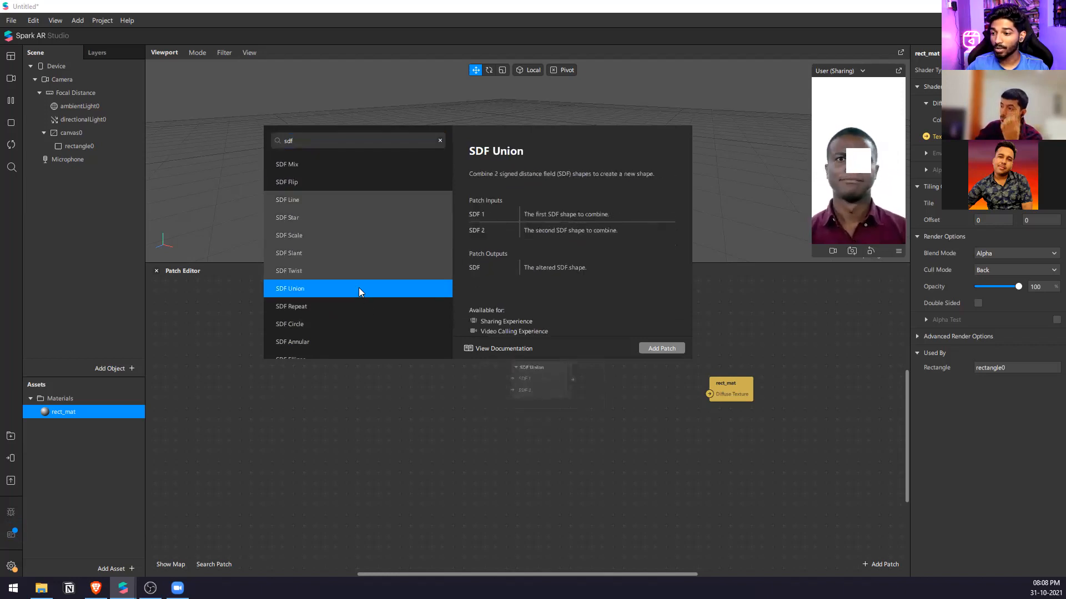
{"action": "scroll", "coordinate": [372, 320], "scroll_direction": "down", "scroll_amount": 5}
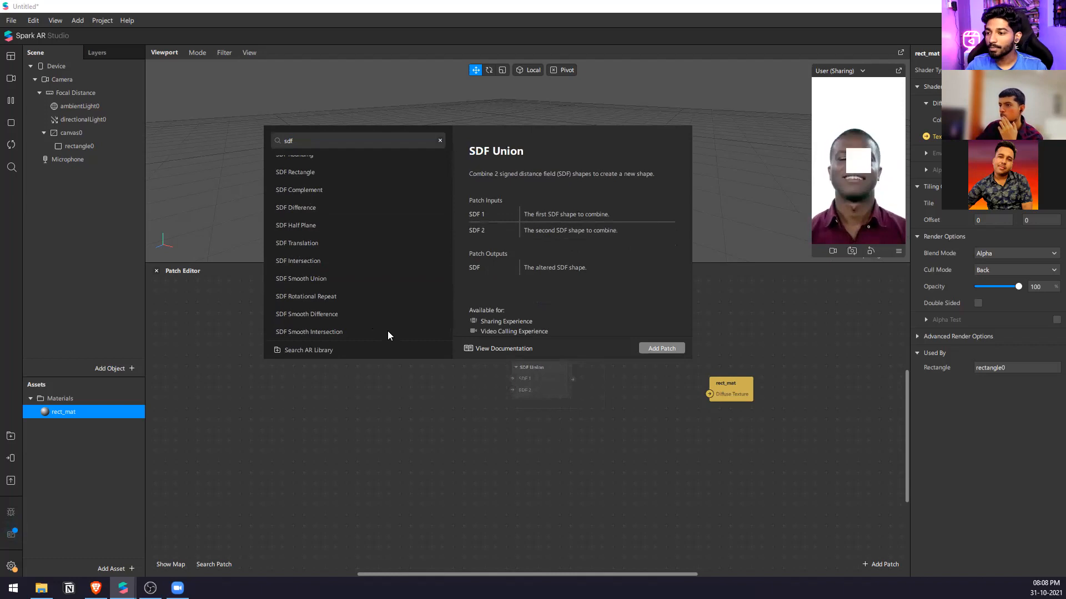
{"action": "scroll", "coordinate": [355, 302], "scroll_direction": "up", "scroll_amount": 2}
{"action": "scroll", "coordinate": [349, 302], "scroll_direction": "up", "scroll_amount": 1}
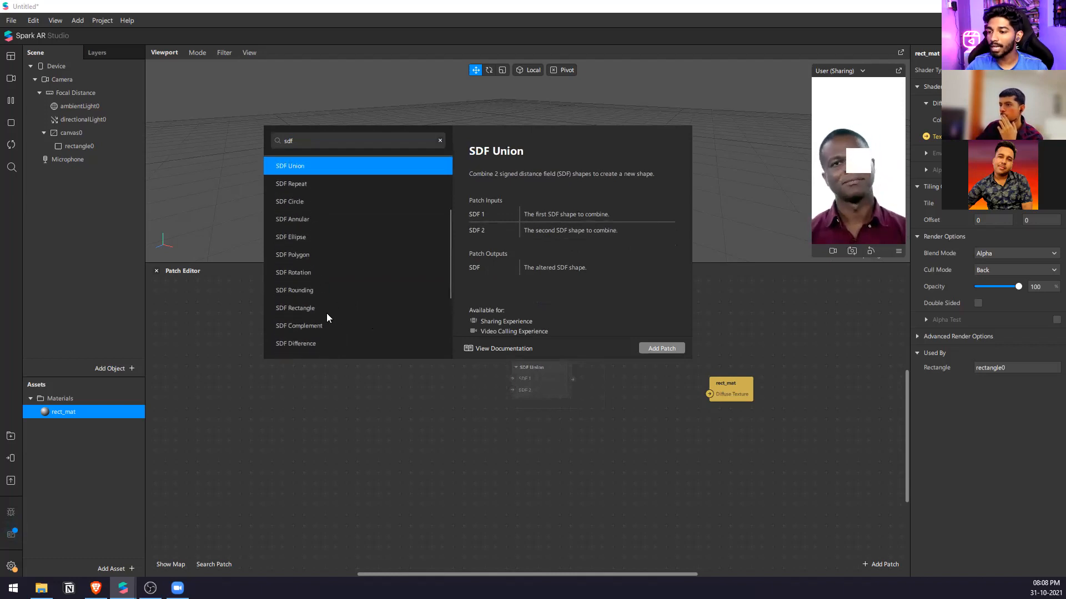
Add an SDF Rectangle patch and position it in front of the rect_mat patch.
{"action": "left_click", "coordinate": [326, 308]}
{"action": "left_click", "coordinate": [662, 346]}
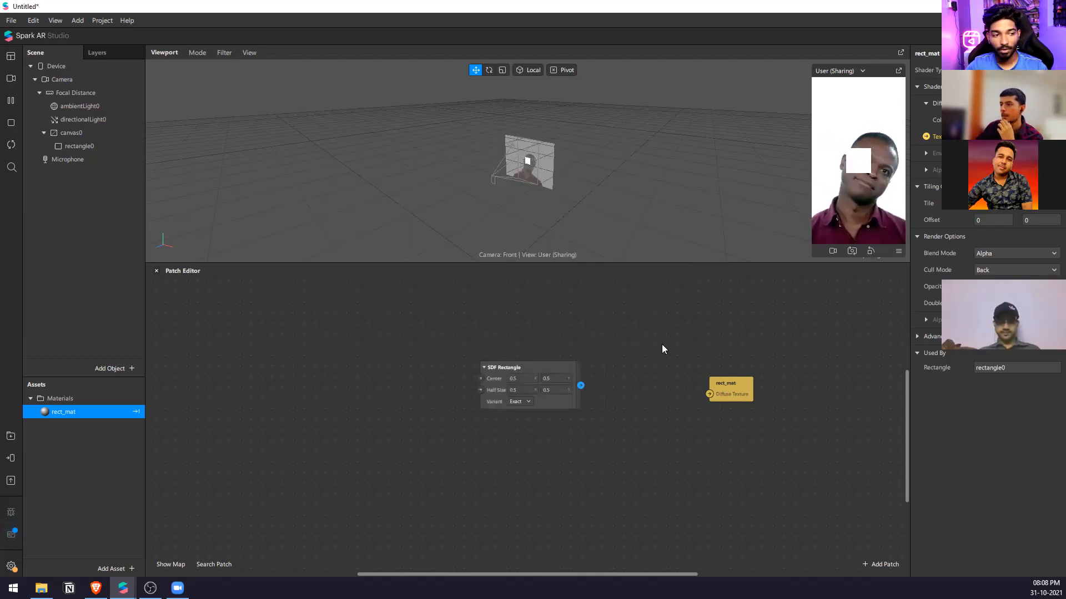
{"action": "scroll", "coordinate": [576, 422], "scroll_direction": "up", "scroll_amount": 2}
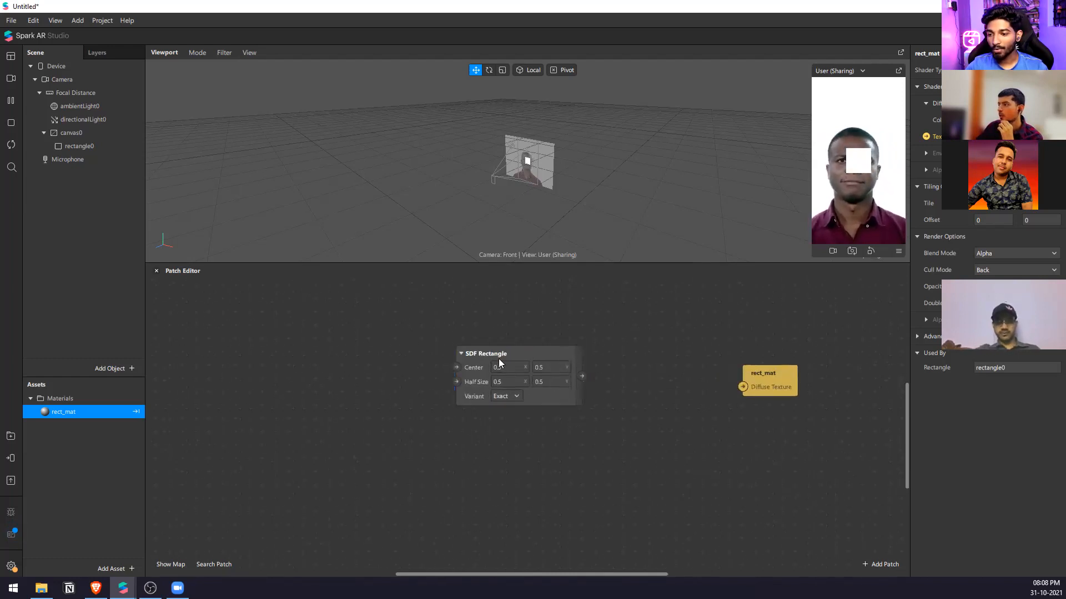
{"action": "left_click_drag", "start_coordinate": [496, 348], "coordinate": [568, 379]}
{"action": "scroll", "coordinate": [582, 403], "scroll_direction": "up", "scroll_amount": 2}
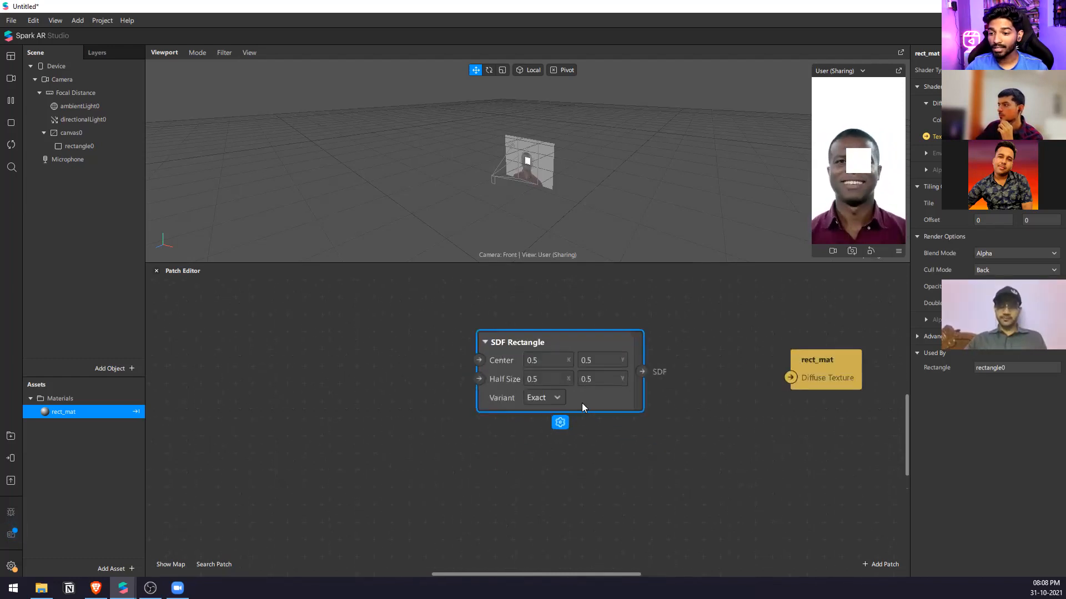
Examine the SDF Rectangle patch's Center and Half Size values and its Variant options.
{"action": "left_click", "coordinate": [551, 359]}
{"action": "scroll", "coordinate": [549, 174], "scroll_direction": "up", "scroll_amount": 3}
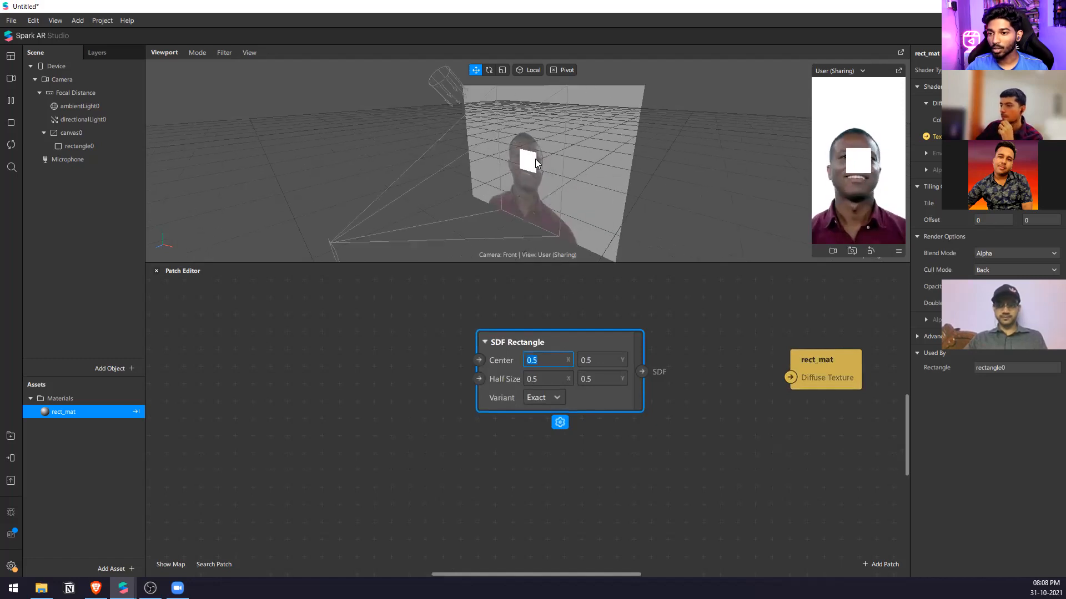
{"action": "left_click", "coordinate": [585, 429]}
{"action": "left_click", "coordinate": [550, 378]}
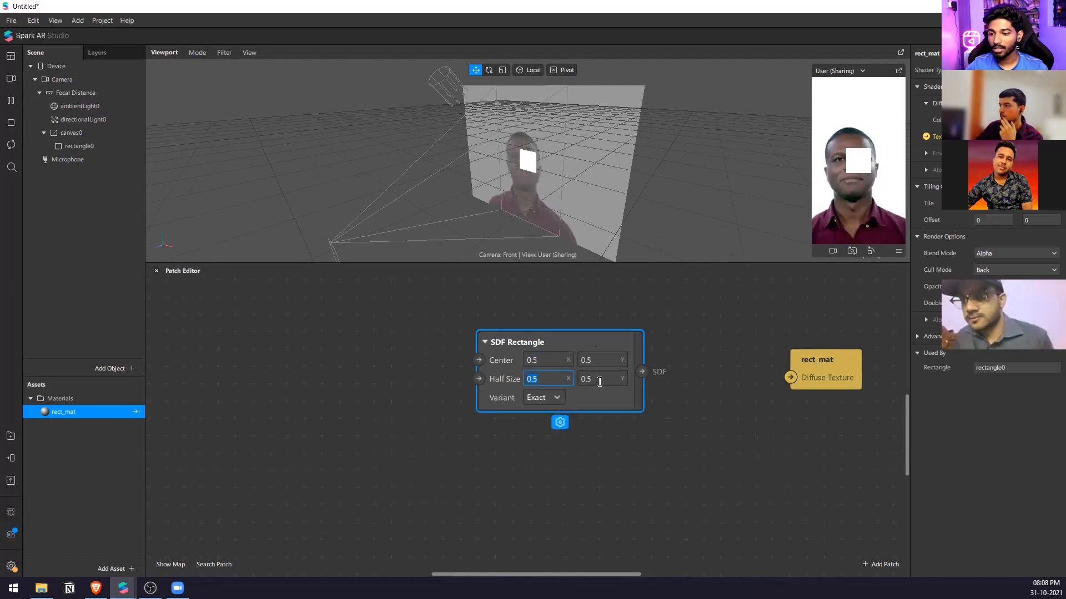
{"action": "left_click", "coordinate": [650, 443]}
{"action": "left_click", "coordinate": [553, 401]}
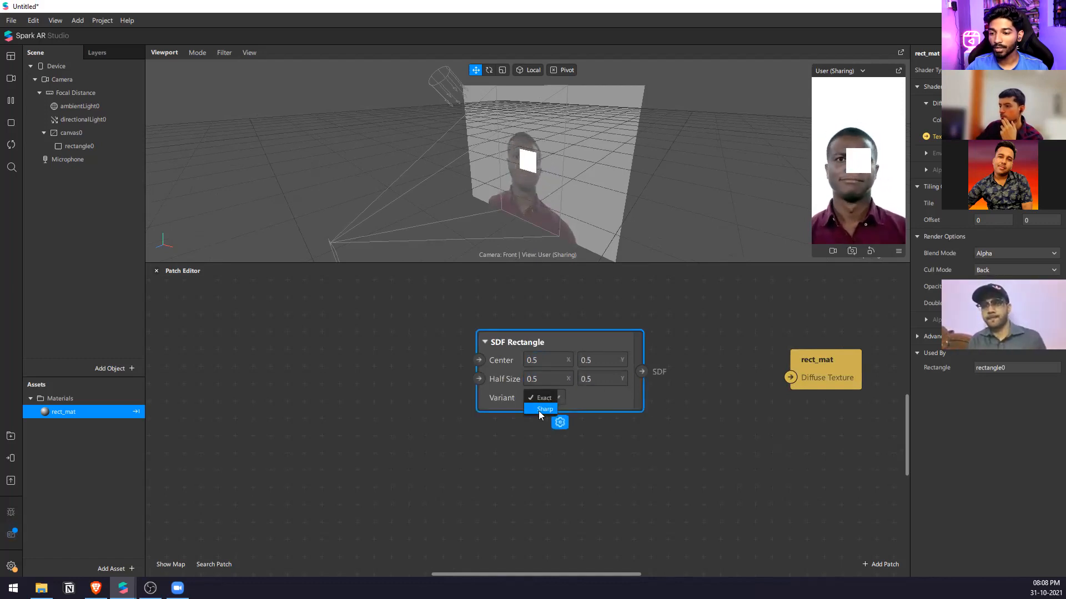
{"action": "left_click", "coordinate": [632, 432]}
Connect the SDF Rectangle output to rect_mat's Diffuse Texture and bring the rect_mat patch closer.
{"action": "left_click_drag", "start_coordinate": [641, 371], "coordinate": [786, 351]}
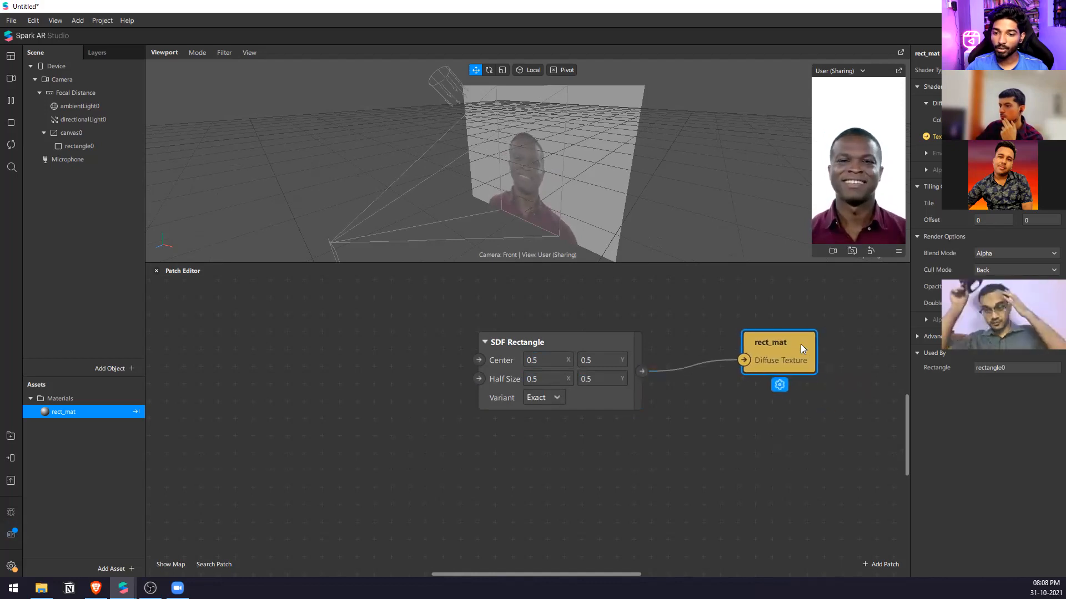
{"action": "left_click", "coordinate": [802, 315]}
{"action": "scroll", "coordinate": [444, 317], "scroll_direction": "down", "scroll_amount": 2}
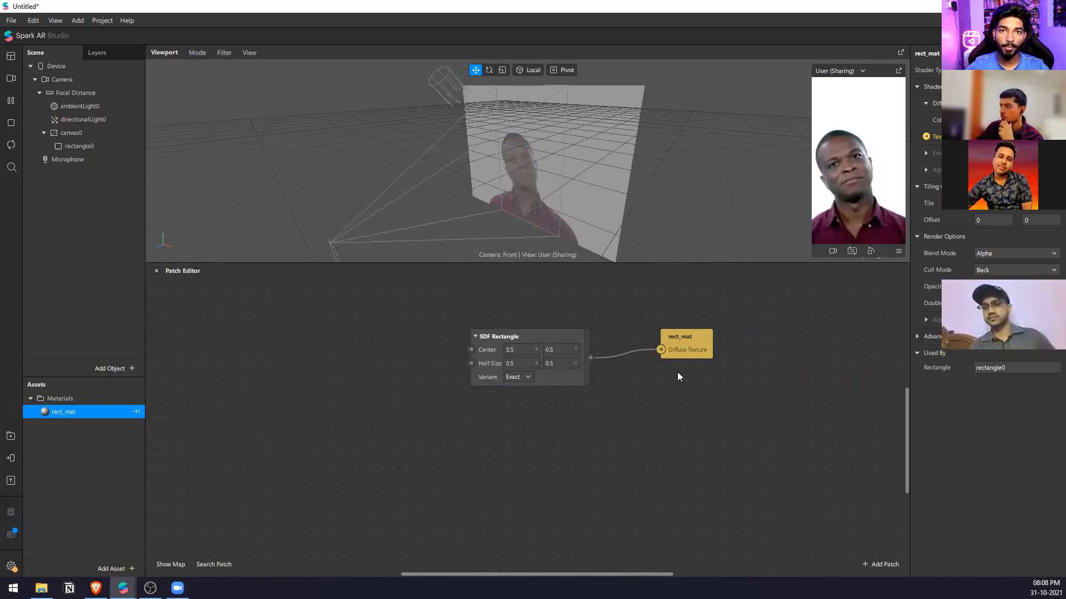
Add a Step patch below the rect_mat patch.
{"action": "double_click", "coordinate": [670, 403]}
{"action": "type", "text": "step"}
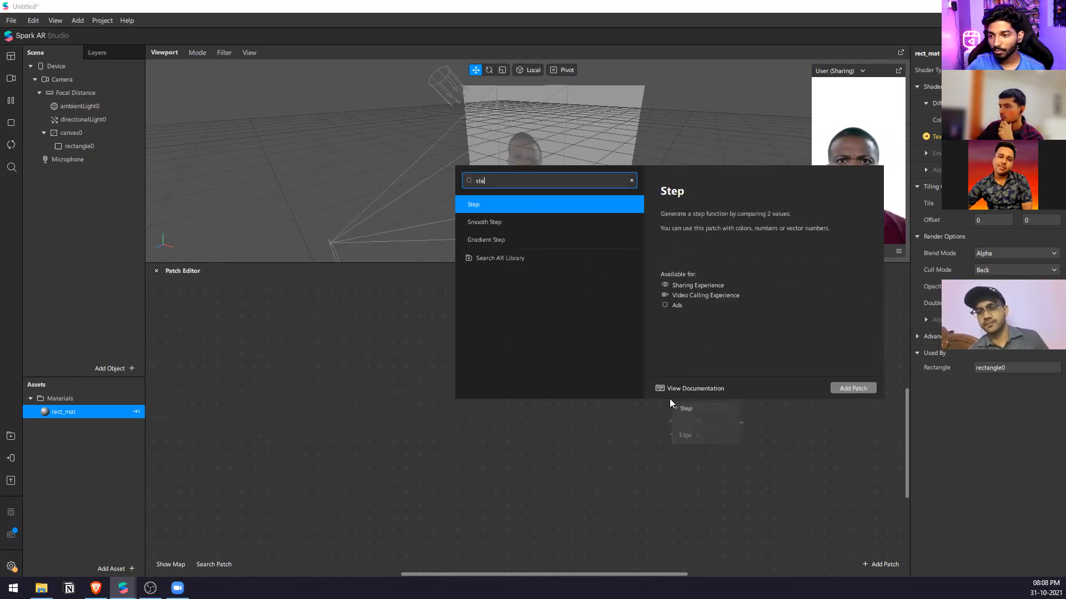
{"action": "key", "text": "Return"}
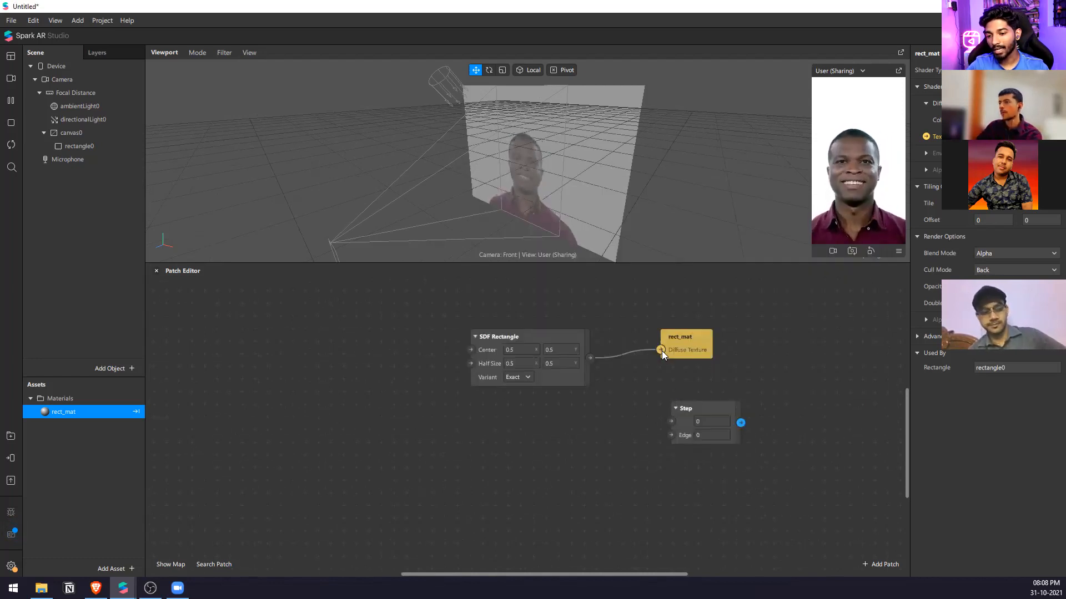
Wire the SDF Rectangle into the Step patch's Edge and Step into rect_mat's Diffuse Texture, lining the patches up in a row.
{"action": "left_click_drag", "start_coordinate": [659, 350], "coordinate": [670, 435]}
{"action": "left_click_drag", "start_coordinate": [741, 423], "coordinate": [861, 341]}
{"action": "left_click_drag", "start_coordinate": [696, 409], "coordinate": [670, 338]}
{"action": "left_click_drag", "start_coordinate": [838, 341], "coordinate": [776, 340]}
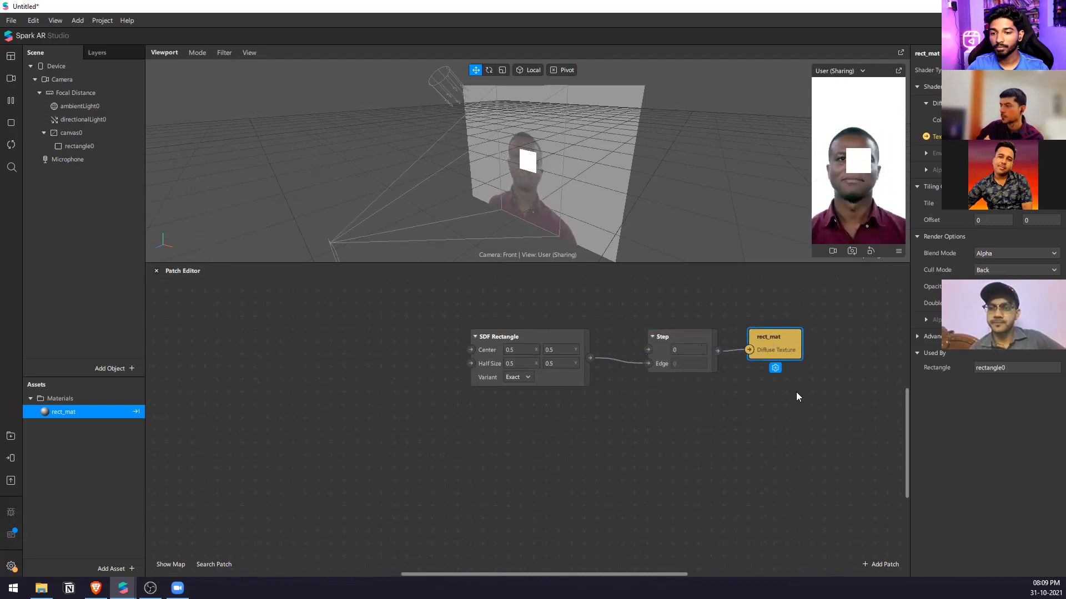
{"action": "left_click", "coordinate": [796, 392]}
Try feeding the SDF Rectangle directly into rect_mat's Diffuse Texture, and restore the connection from the Step patch.
{"action": "scroll", "coordinate": [658, 364], "scroll_direction": "up", "scroll_amount": 1}
{"action": "left_click", "coordinate": [706, 348]}
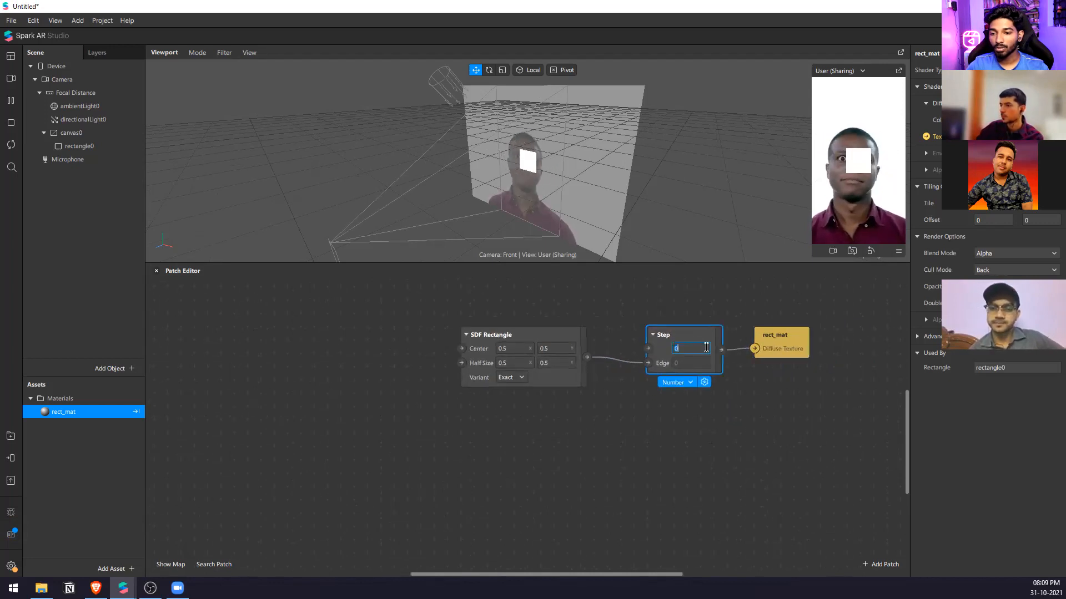
{"action": "left_click", "coordinate": [667, 397]}
{"action": "left_click_drag", "start_coordinate": [753, 347], "coordinate": [754, 348]}
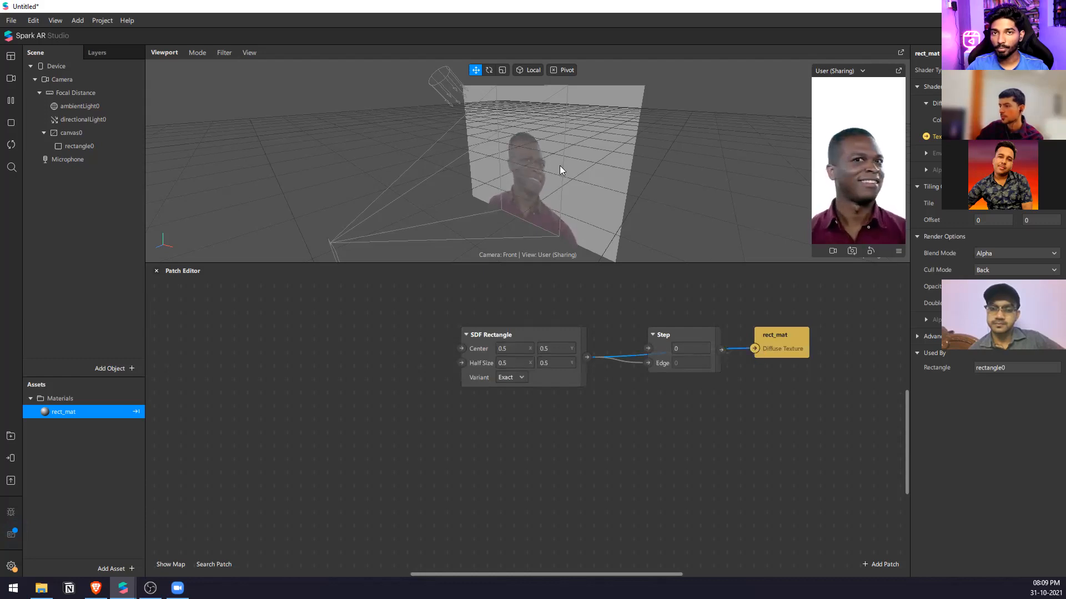
{"action": "left_click_drag", "start_coordinate": [746, 358], "coordinate": [755, 350]}
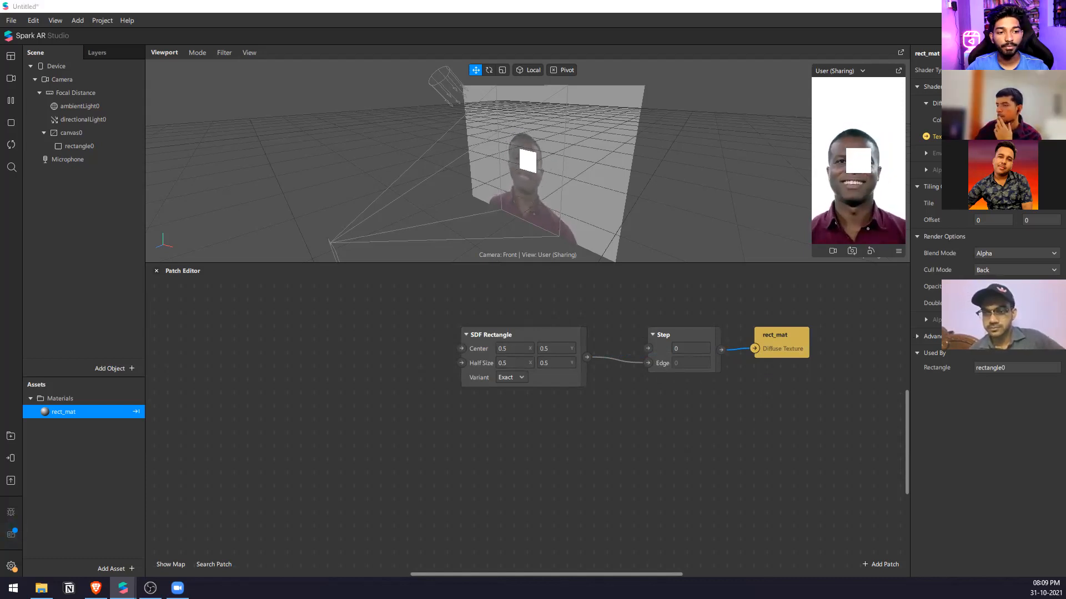
Add a Smooth Step patch below the Step patch.
{"action": "scroll", "coordinate": [484, 424], "scroll_direction": "down", "scroll_amount": 3}
{"action": "scroll", "coordinate": [558, 415], "scroll_direction": "up", "scroll_amount": 2}
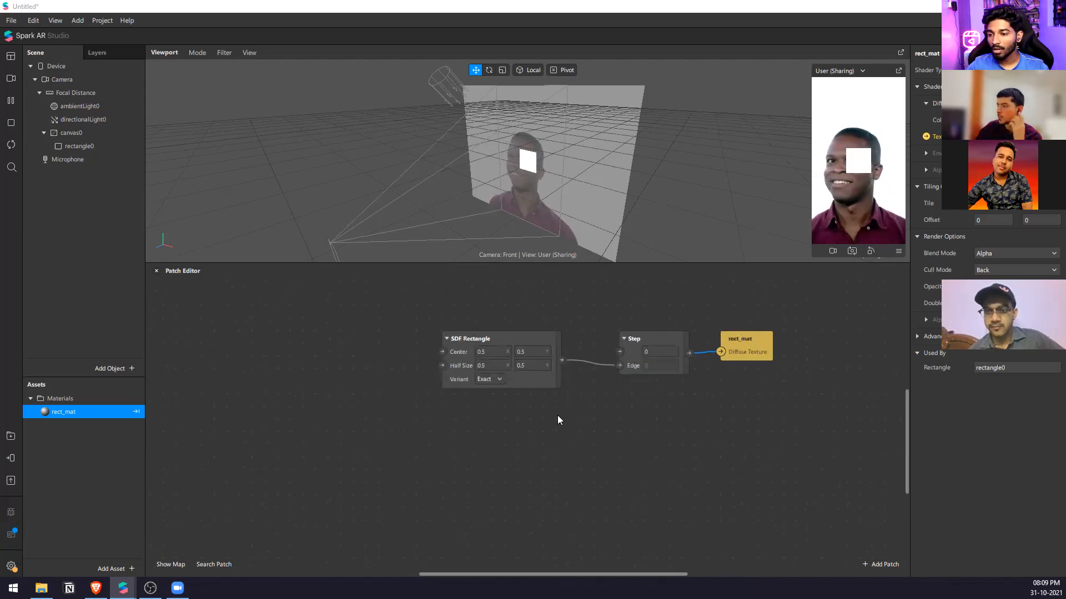
{"action": "left_click_drag", "start_coordinate": [637, 345], "coordinate": [624, 345]}
{"action": "double_click", "coordinate": [616, 429]}
{"action": "type", "text": "s"}
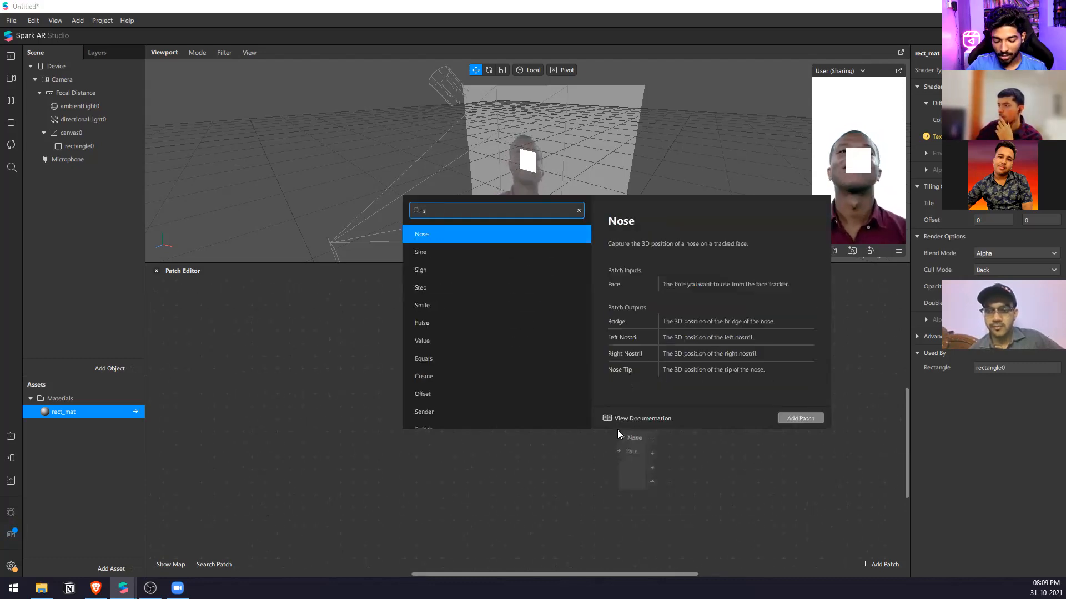
{"action": "type", "text": "mooth"}
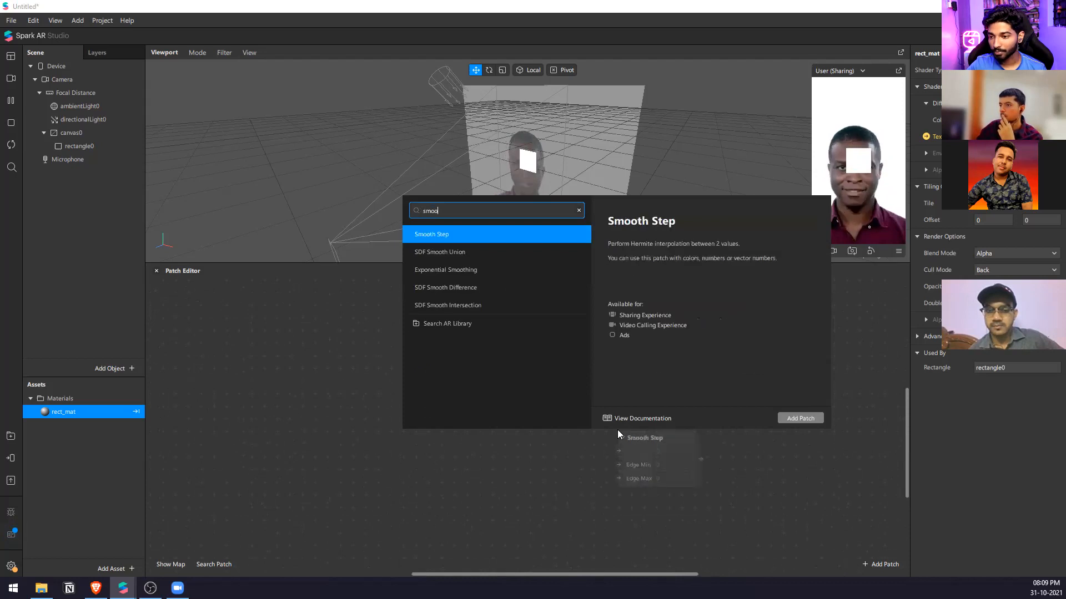
{"action": "key", "text": "Return"}
Wire the SDF Rectangle through the Smooth Step into the Step patch's Edge, and line up the Smooth Step, Step and rect_mat patches.
{"action": "left_click_drag", "start_coordinate": [562, 359], "coordinate": [619, 450]}
{"action": "left_click_drag", "start_coordinate": [616, 373], "coordinate": [617, 374]}
{"action": "scroll", "coordinate": [827, 436], "scroll_direction": "left", "scroll_amount": 3}
{"action": "left_click_drag", "start_coordinate": [786, 376], "coordinate": [808, 427]}
{"action": "left_click", "coordinate": [688, 352]}
{"action": "left_click", "coordinate": [720, 432]}
{"action": "left_click", "coordinate": [861, 502]}
{"action": "scroll", "coordinate": [785, 435], "scroll_direction": "up", "scroll_amount": 2}
{"action": "left_click_drag", "start_coordinate": [698, 412], "coordinate": [888, 522]}
{"action": "left_click_drag", "start_coordinate": [878, 466], "coordinate": [853, 358]}
Set the Smooth Step's Edge Max to 0.3 and move its output connection to the Step patch's first input.
{"action": "left_click", "coordinate": [694, 387]}
{"action": "key", "text": "BackSpace"}
{"action": "type", "text": "3"}
{"action": "key", "text": "Down"}
{"action": "key", "text": "Return"}
{"action": "left_click", "coordinate": [695, 399]}
{"action": "key", "text": "Down"}
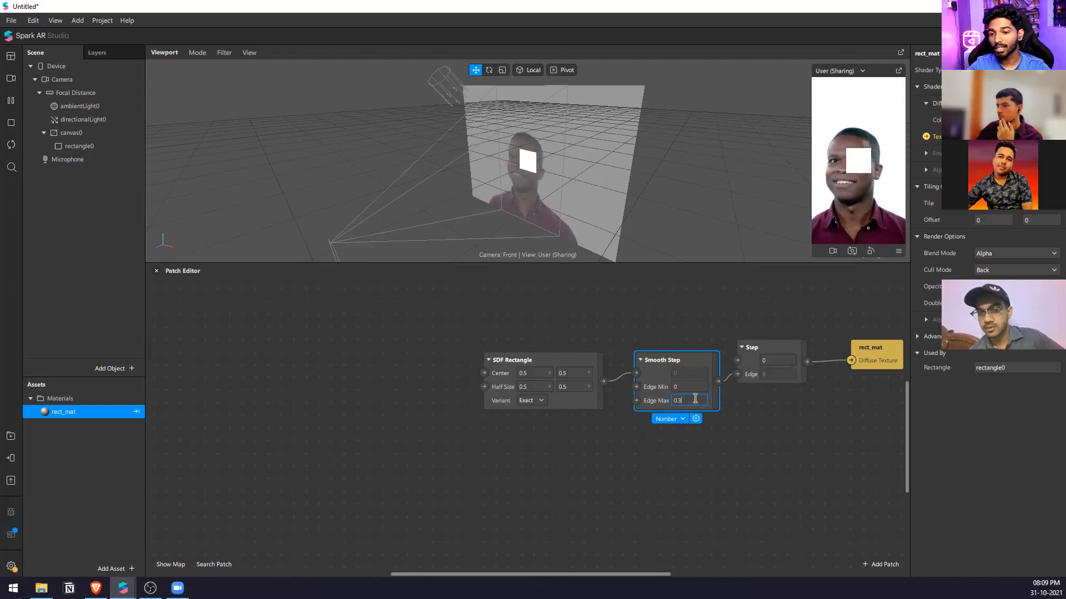
{"action": "left_click_drag", "start_coordinate": [718, 381], "coordinate": [735, 358]}
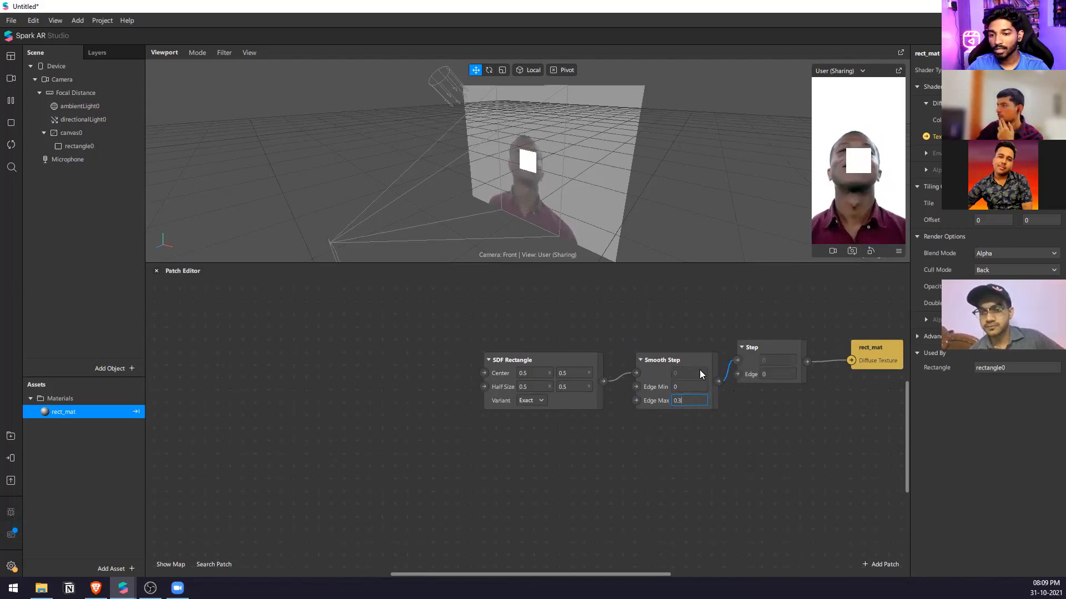
{"action": "left_click", "coordinate": [709, 464]}
Add an SDF Line patch above the SDF Rectangle, feeding it through the Smooth Step directly into rect_mat's Diffuse Texture.
{"action": "right_click", "coordinate": [458, 292]}
{"action": "type", "text": "sdf"}
{"action": "key", "text": "Down"}
{"action": "key", "text": "Down"}
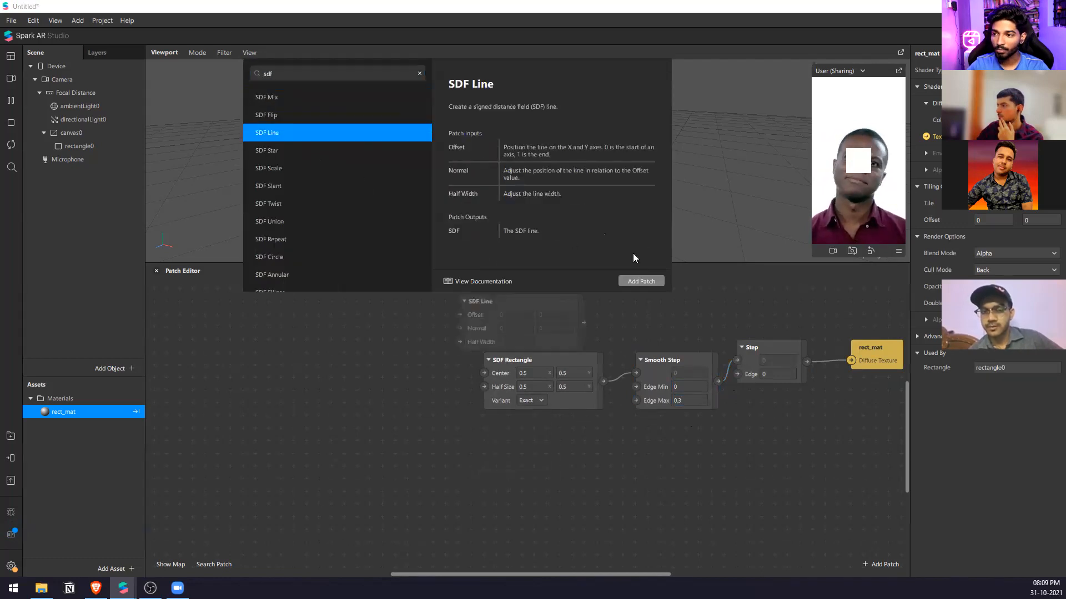
{"action": "left_click", "coordinate": [644, 283]}
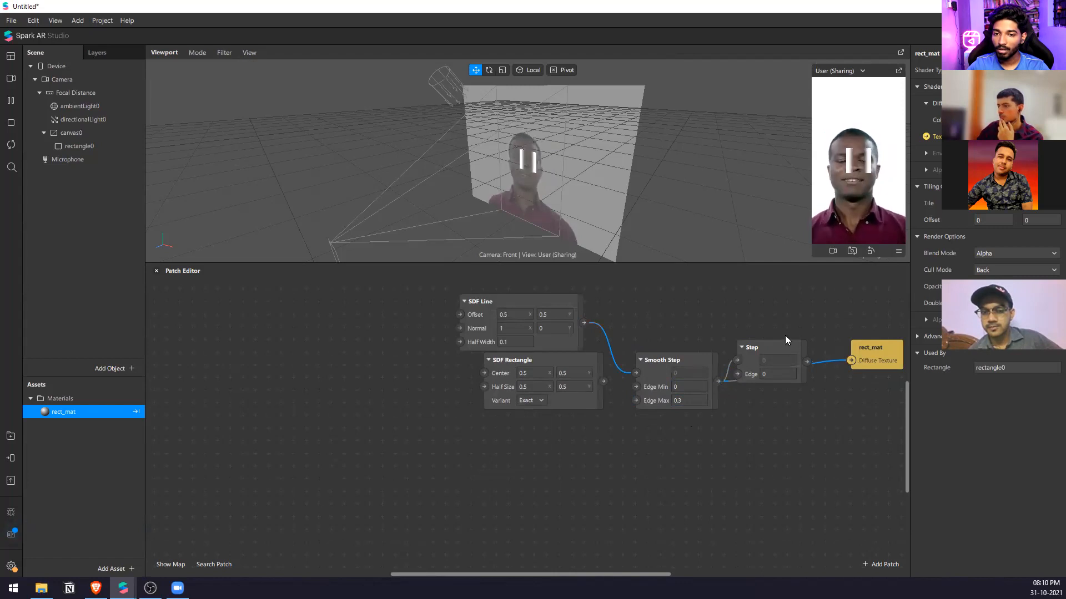
Move the Step patch out of the row and delete it.
{"action": "left_click", "coordinate": [797, 378]}
{"action": "left_click_drag", "start_coordinate": [766, 343], "coordinate": [766, 270]}
{"action": "scroll", "coordinate": [782, 401], "scroll_direction": "up", "scroll_amount": 3}
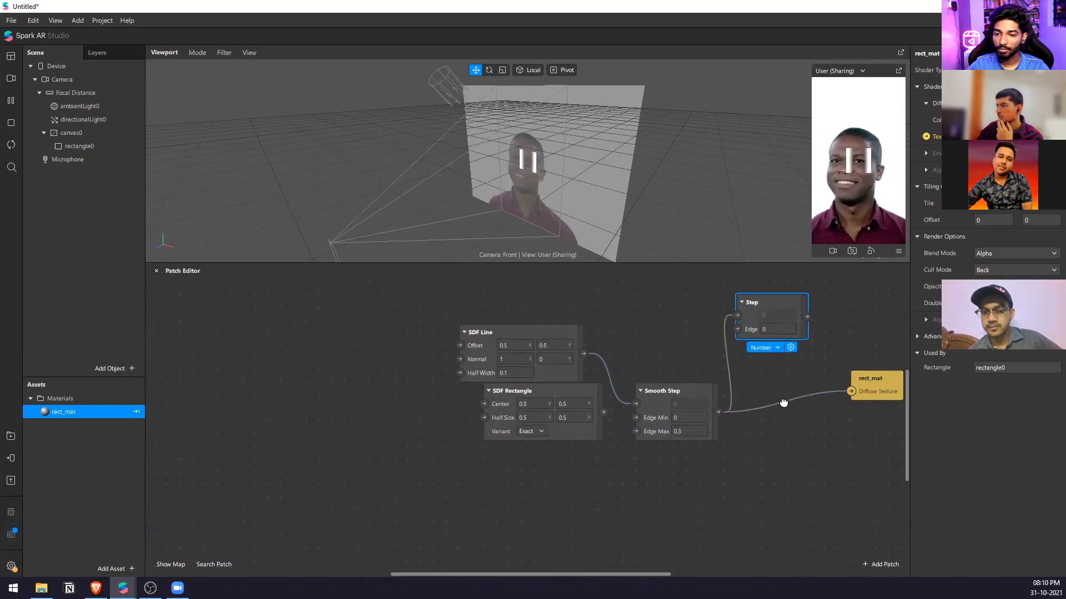
{"action": "scroll", "coordinate": [577, 383], "scroll_direction": "down", "scroll_amount": 1, "text": "ctrl"}
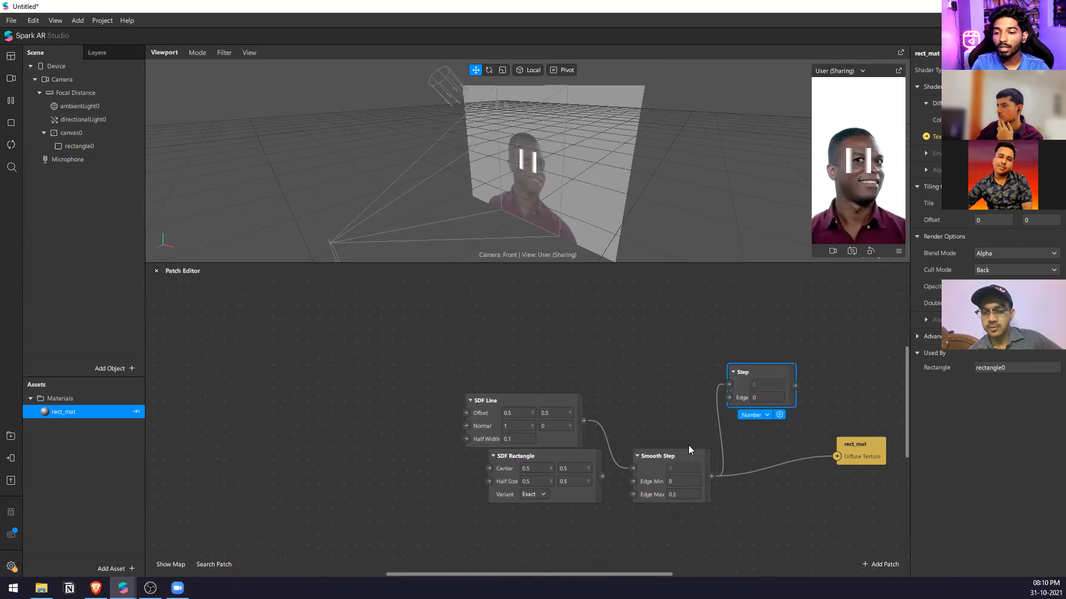
{"action": "key", "text": "Delete"}
Line up the Smooth Step and rect_mat patches beside the SDF Line, and move the SDF Rectangle lower, clear of them.
{"action": "left_click_drag", "start_coordinate": [663, 452], "coordinate": [654, 389]}
{"action": "left_click_drag", "start_coordinate": [870, 449], "coordinate": [762, 397]}
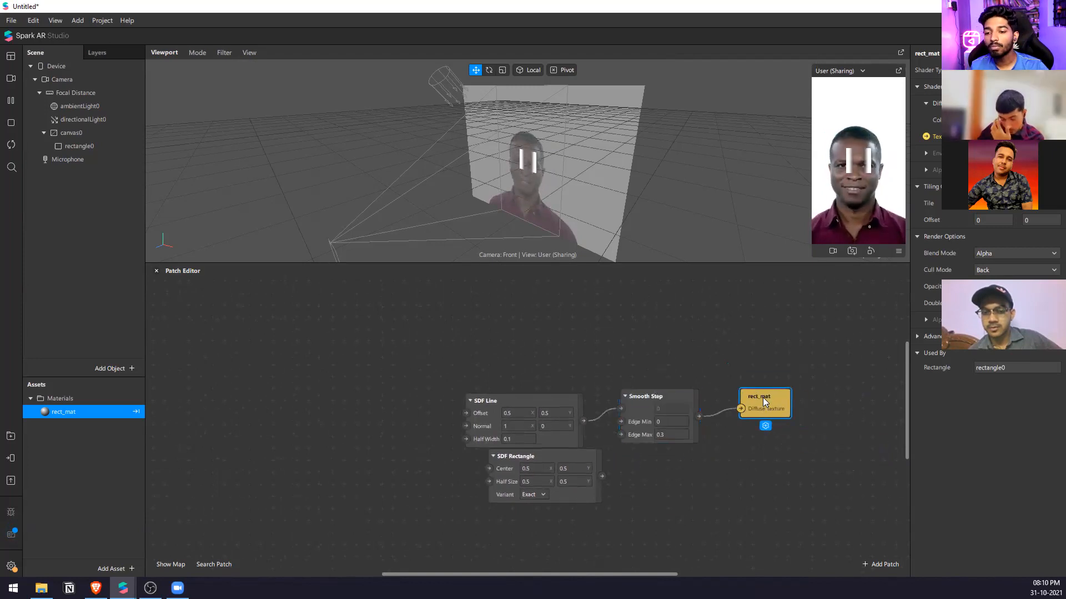
{"action": "left_click_drag", "start_coordinate": [546, 460], "coordinate": [504, 483]}
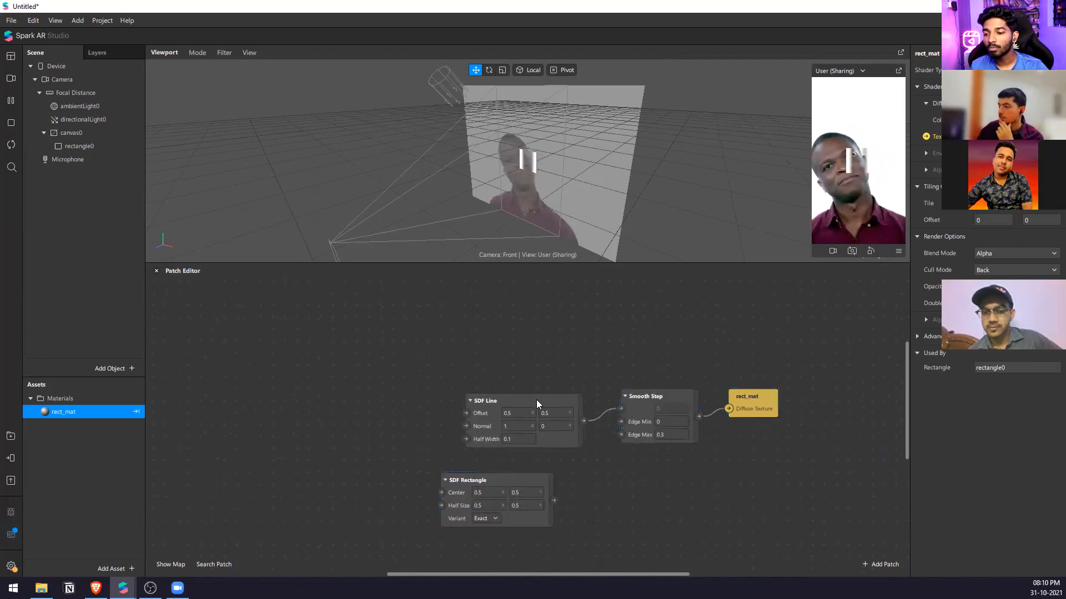
Set the Smooth Step's Edge Max to 0.4 and Edge Min to -0.2, with the rectangle enlarged in the viewport.
{"action": "scroll", "coordinate": [578, 399], "scroll_direction": "up", "scroll_amount": 2, "text": "ctrl"}
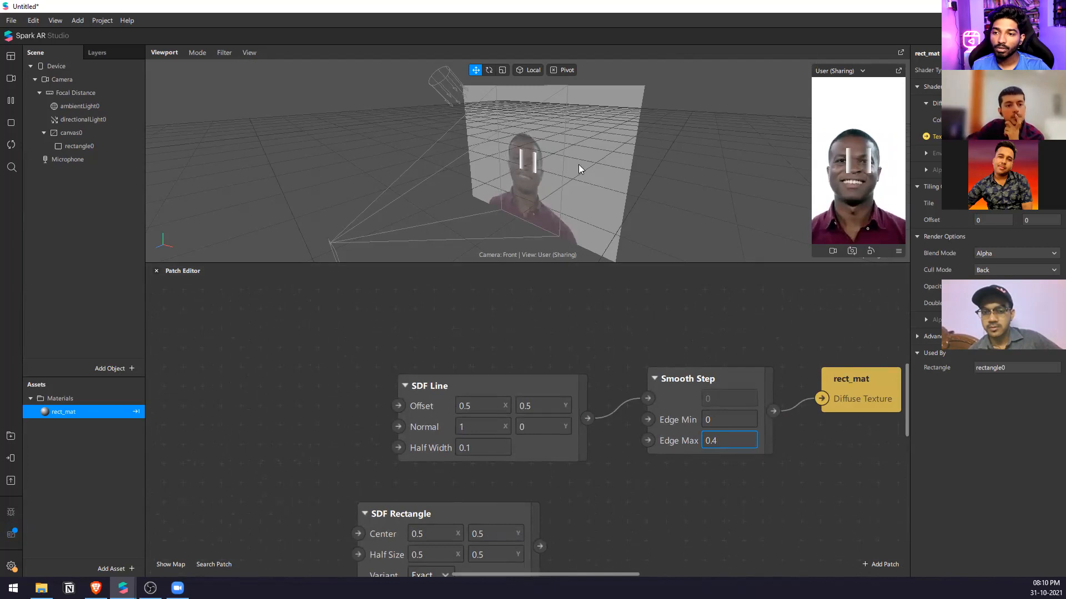
{"action": "scroll", "coordinate": [541, 146], "scroll_direction": "up", "scroll_amount": 5}
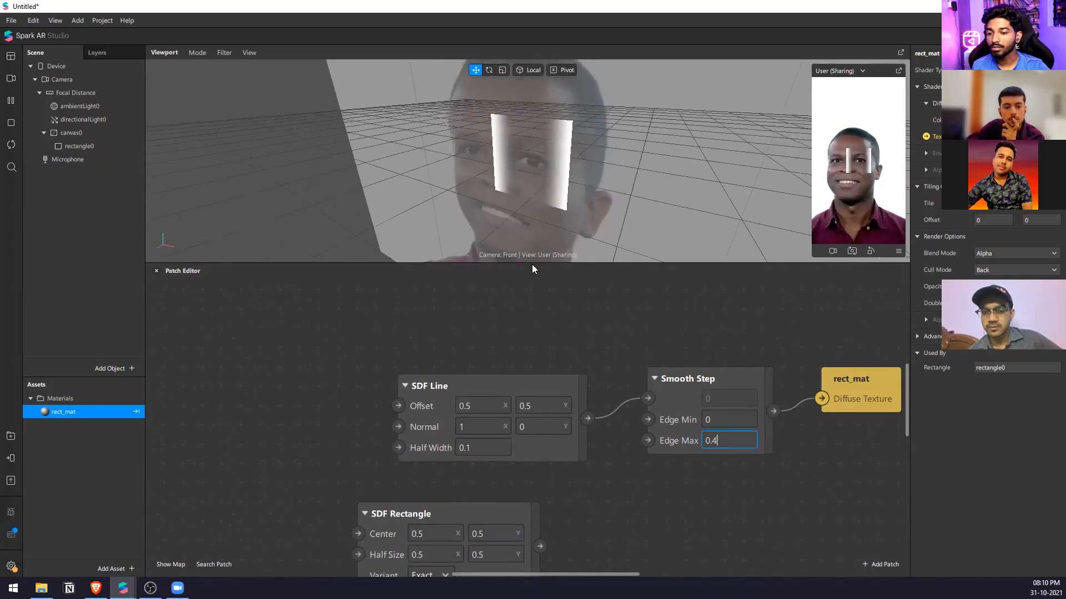
{"action": "left_click", "coordinate": [735, 418]}
{"action": "type", "text": "-0.2"}
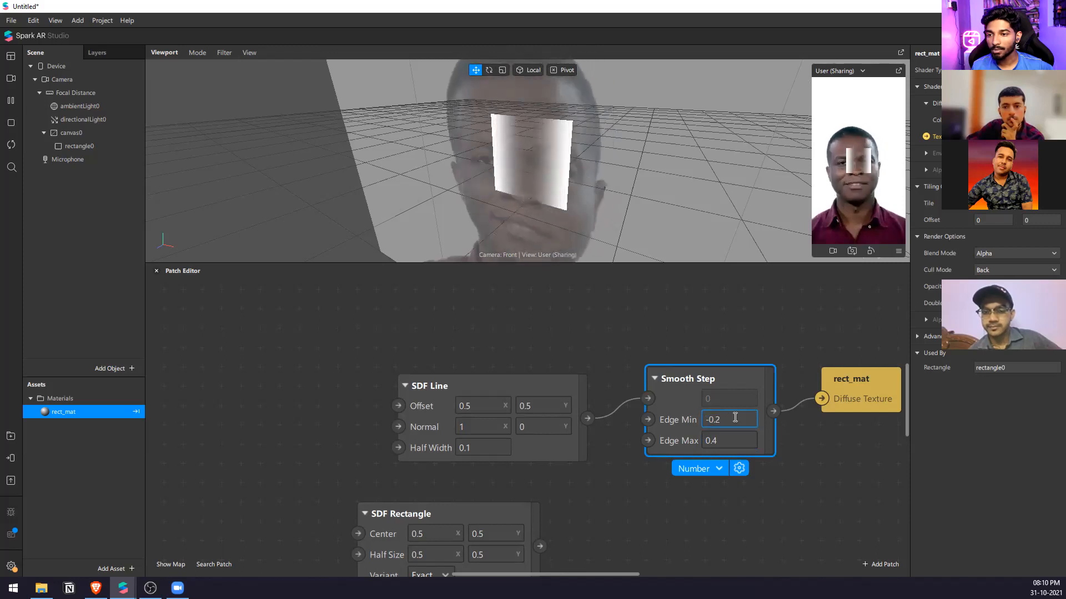
Try Edge Min values of 0.2, 0.1 and 0.3 on the Smooth Step patch.
{"action": "key", "text": "BackSpace"}
{"action": "key", "text": "BackSpace"}
{"action": "key", "text": "BackSpace"}
{"action": "key", "text": "BackSpace"}
{"action": "type", "text": "0.2"}
{"action": "key", "text": "BackSpace"}
{"action": "type", "text": "1"}
{"action": "key", "text": "BackSpace"}
{"action": "type", "text": "3"}
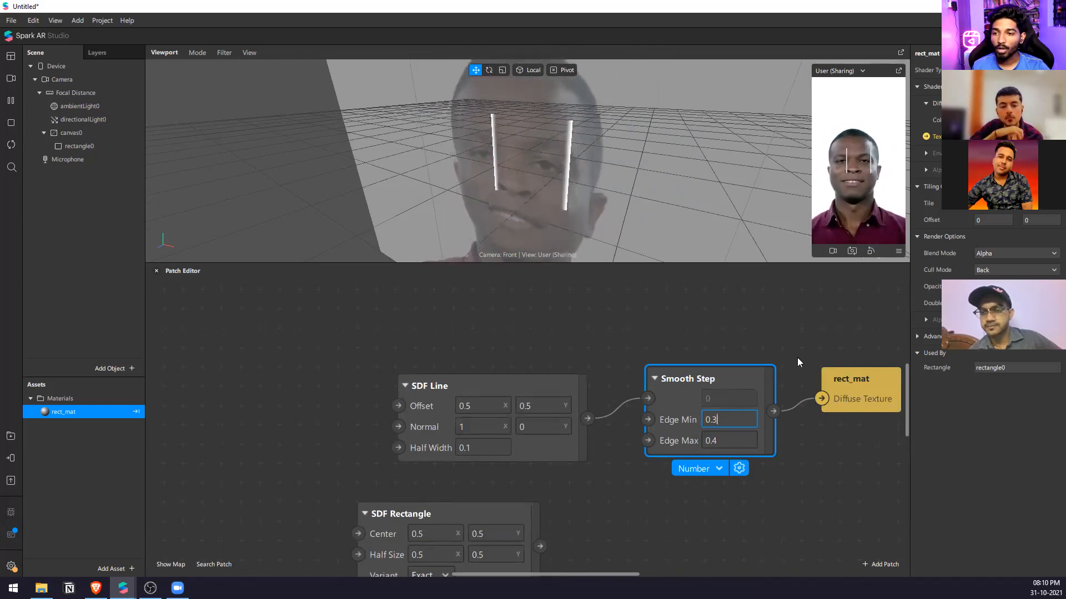
{"action": "left_click", "coordinate": [748, 355]}
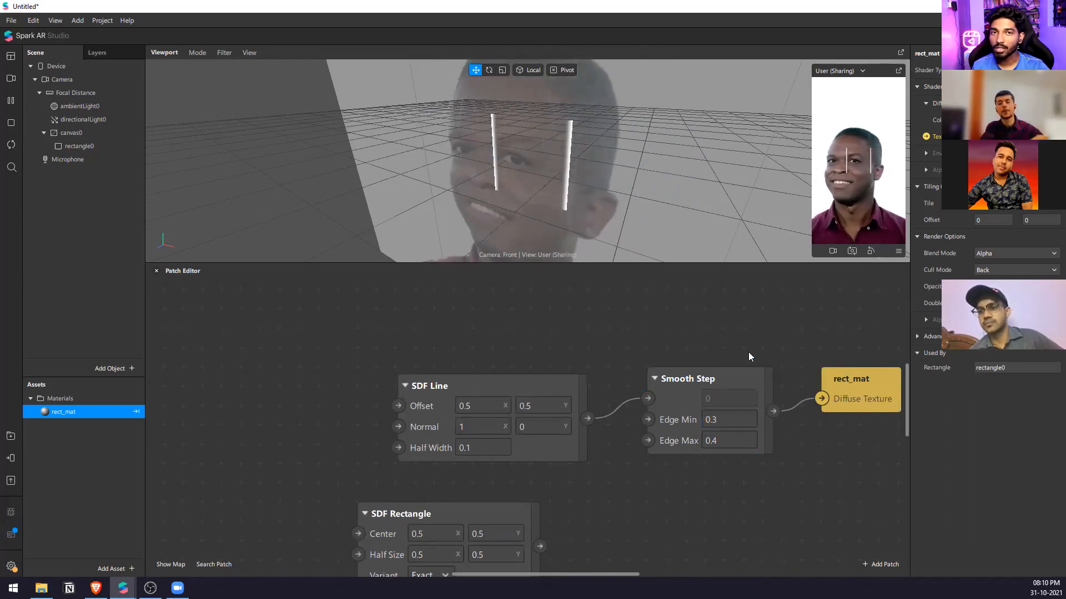
Set the Smooth Step's Edge Min to -0.1 and Edge Max to 0.2.
{"action": "left_click", "coordinate": [726, 420]}
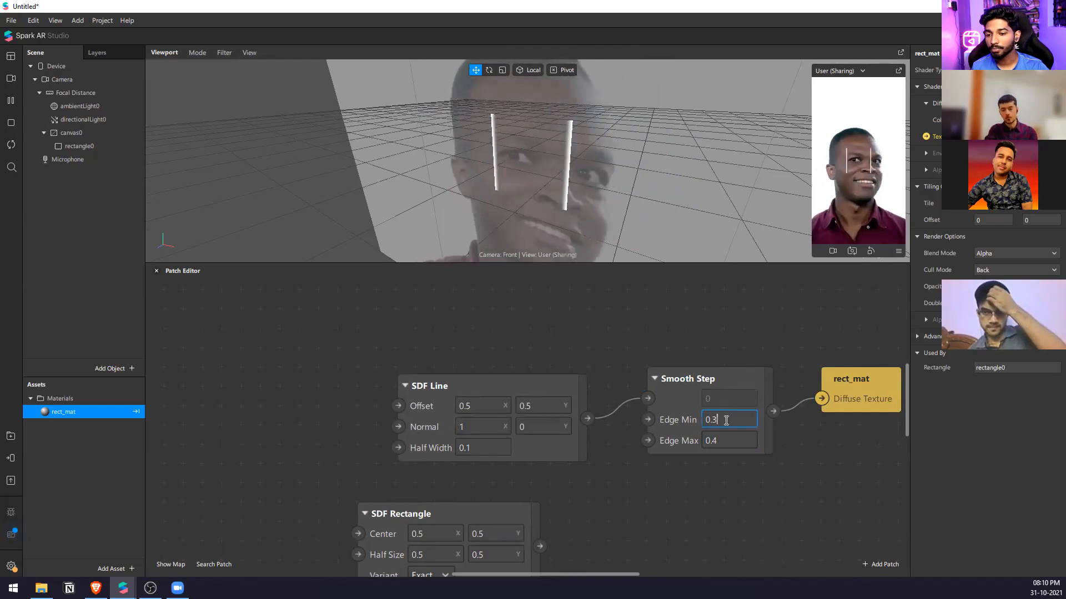
{"action": "key", "text": "BackSpace"}
{"action": "type", "text": "1"}
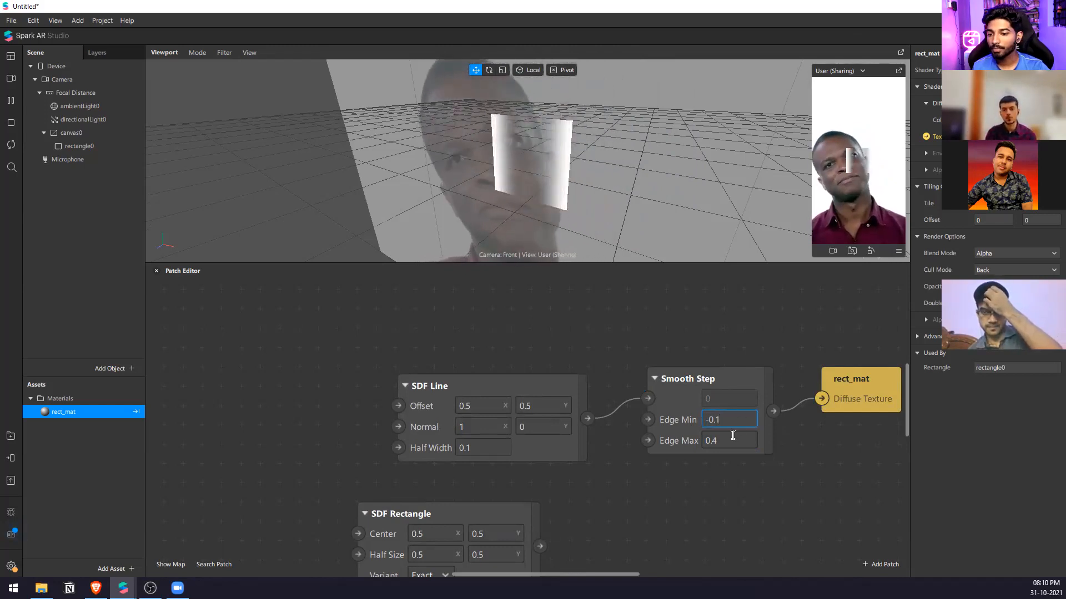
{"action": "left_click", "coordinate": [732, 435]}
{"action": "key", "text": "BackSpace"}
{"action": "key", "text": "BackSpace"}
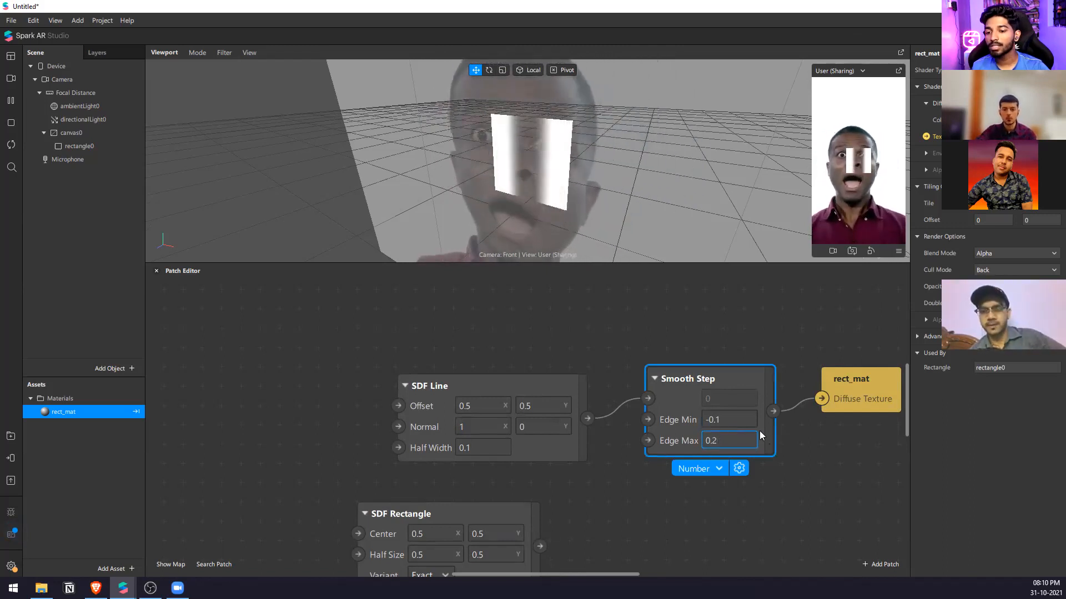
Try an Edge Min of -0.4 on the Smooth Step, and set it back to 0.
{"action": "key", "text": "BackSpace"}
{"action": "type", "text": "4"}
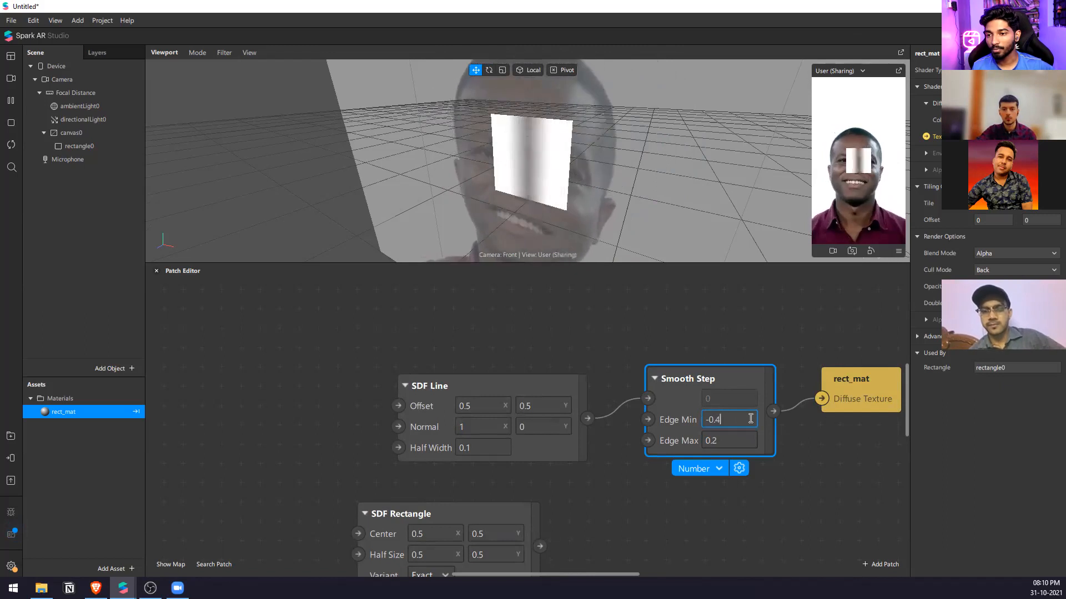
{"action": "key", "text": "BackSpace"}
{"action": "type", "text": "2"}
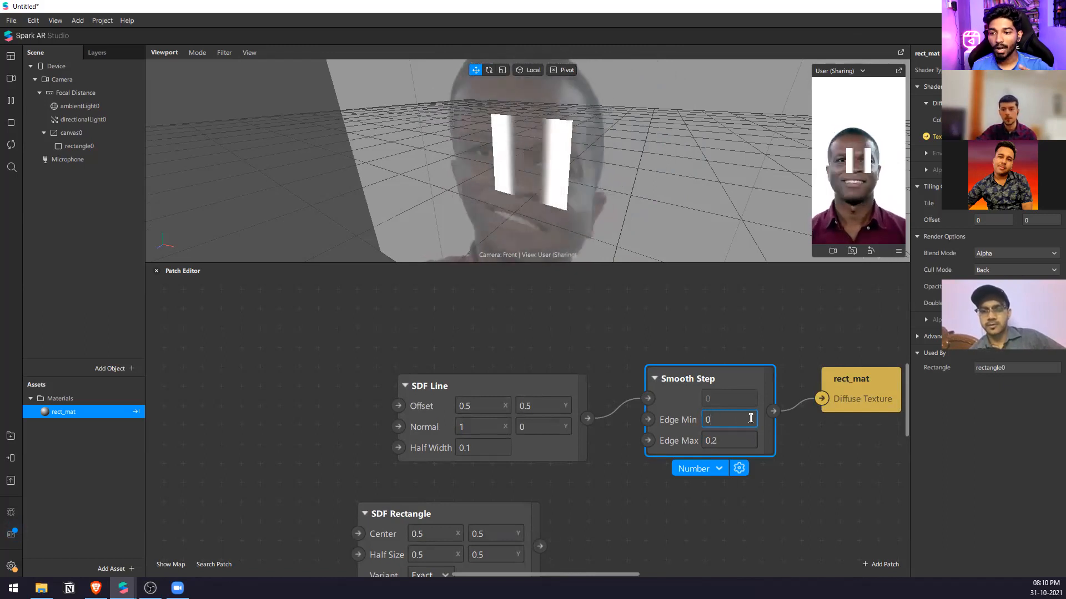
Browse the SDF patches and add an SDF Complement patch above the Smooth Step.
{"action": "double_click", "coordinate": [705, 309]}
{"action": "type", "text": "sdf"}
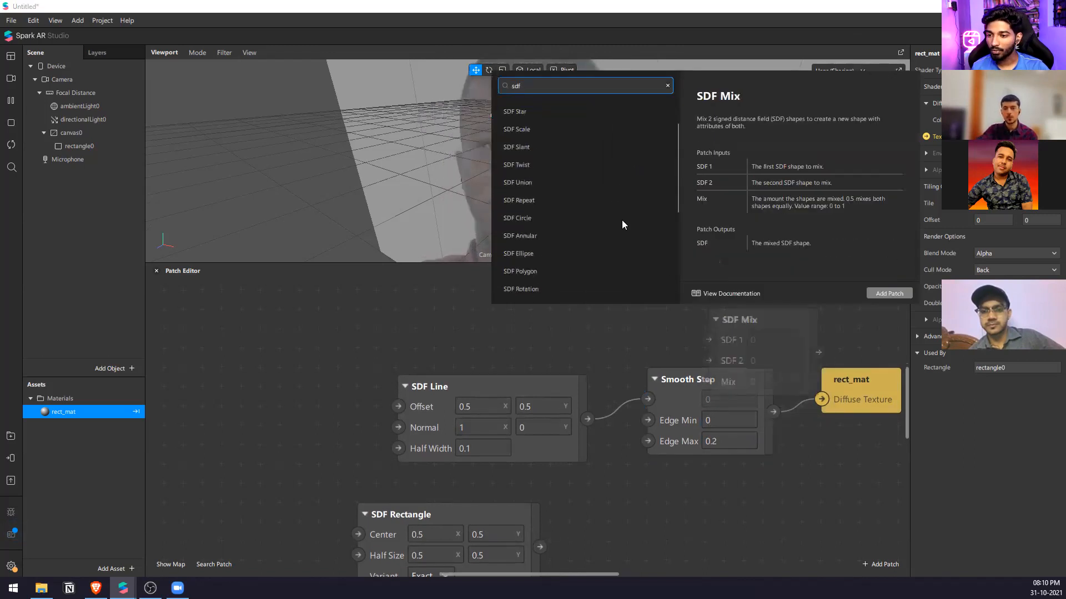
{"action": "scroll", "coordinate": [622, 220], "scroll_direction": "down", "scroll_amount": 5}
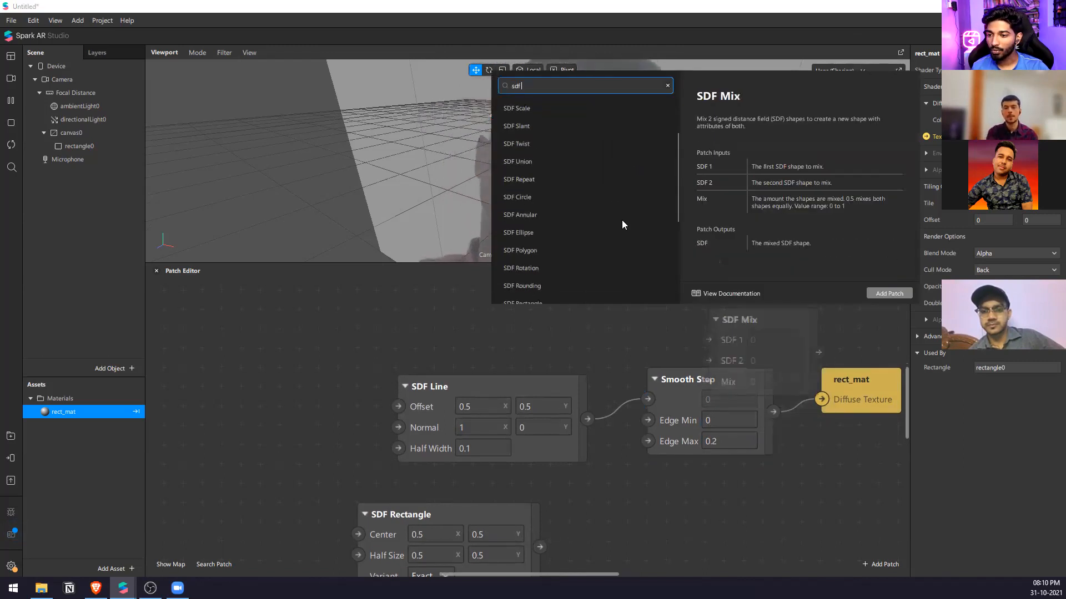
{"action": "scroll", "coordinate": [621, 219], "scroll_direction": "down", "scroll_amount": 3}
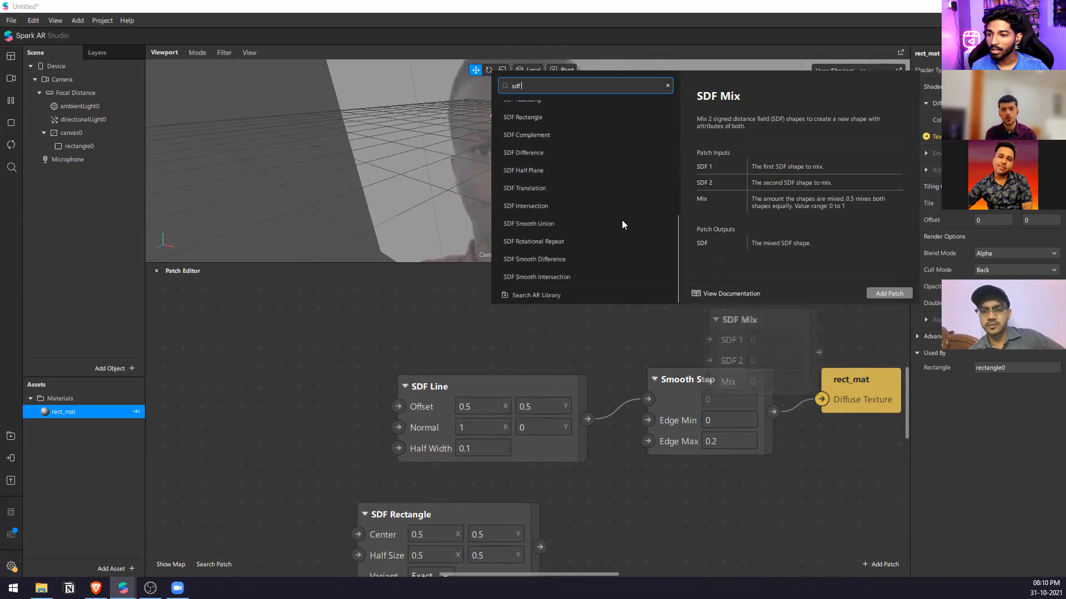
{"action": "scroll", "coordinate": [621, 225], "scroll_direction": "up", "scroll_amount": 3}
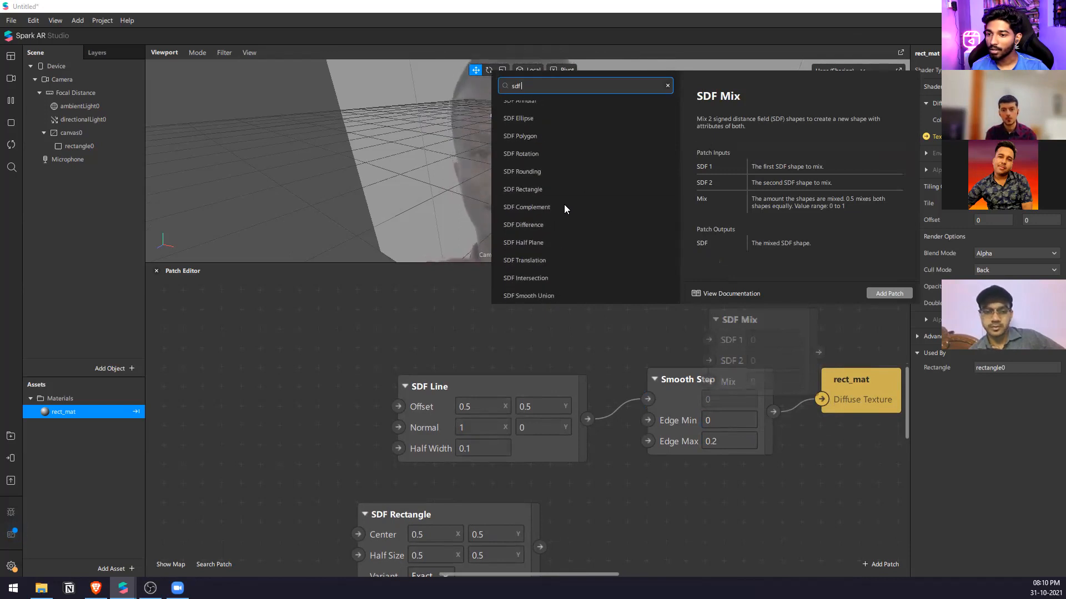
{"action": "left_click", "coordinate": [877, 294]}
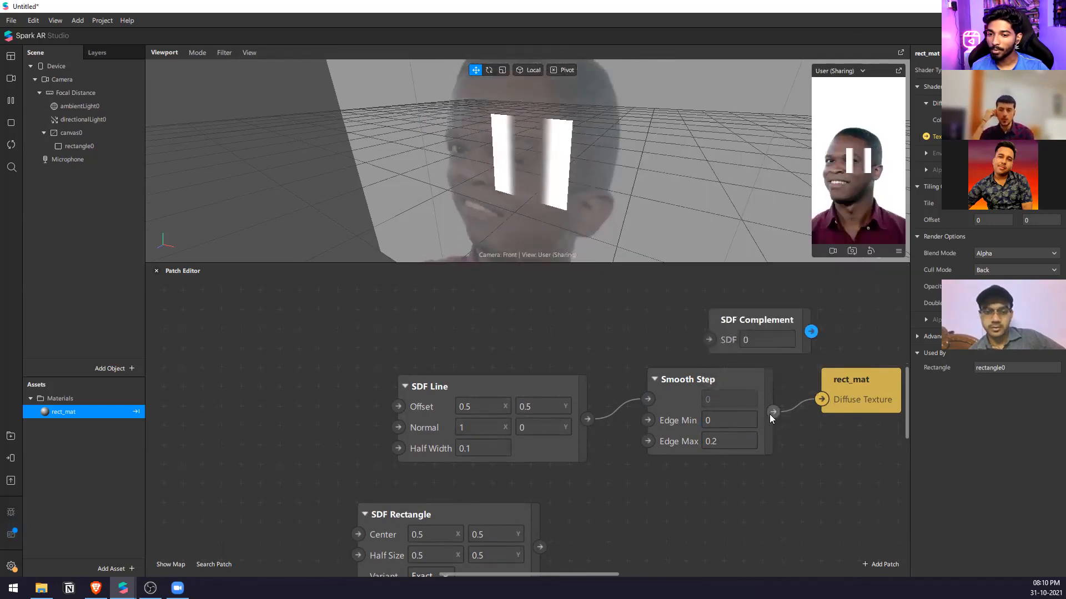
Wire the Smooth Step through the SDF Complement into rect_mat's Diffuse Texture, and undo a trial connection from the SDF Line.
{"action": "left_click_drag", "start_coordinate": [704, 339], "coordinate": [709, 340]}
{"action": "left_click_drag", "start_coordinate": [811, 332], "coordinate": [822, 397]}
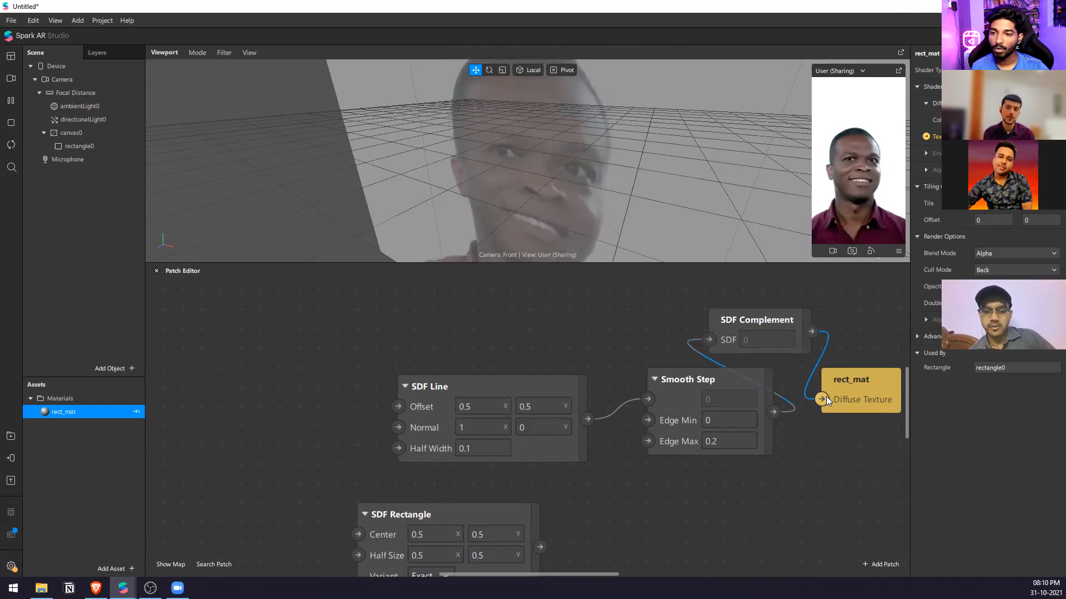
{"action": "left_click_drag", "start_coordinate": [588, 418], "coordinate": [707, 345]}
{"action": "key", "text": "ctrl+z"}
Try Edge Min values of -0.1 and -0.3 on the Smooth Step with the SDF Complement connected.
{"action": "left_click", "coordinate": [712, 420]}
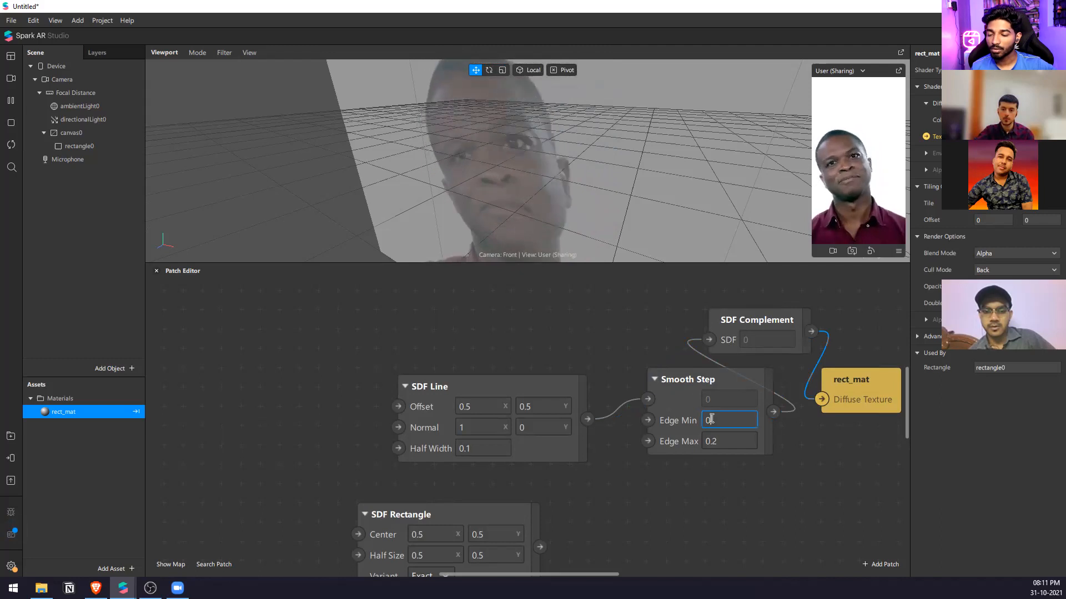
{"action": "type", "text": "-0.1"}
{"action": "key", "text": "BackSpace"}
{"action": "type", "text": "3A"}
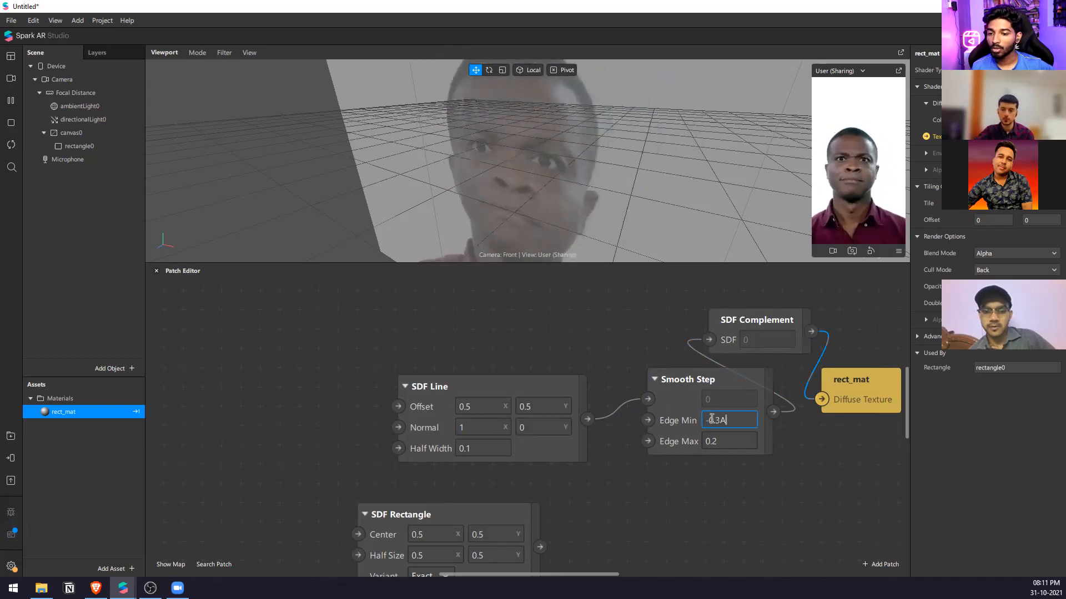
{"action": "left_click", "coordinate": [731, 441]}
Reconnect the Smooth Step directly to rect_mat's Diffuse Texture and delete the SDF Complement patch.
{"action": "left_click_drag", "start_coordinate": [822, 396], "coordinate": [823, 396]}
{"action": "left_click", "coordinate": [756, 338]}
{"action": "key", "text": "Delete"}
Vary the Smooth Step's Edge Max in increments of 0.1, ending at 0.
{"action": "key", "text": "Up"}
{"action": "key", "text": "Up"}
{"action": "key", "text": "Up"}
{"action": "key", "text": "Up"}
{"action": "key", "text": "Up"}
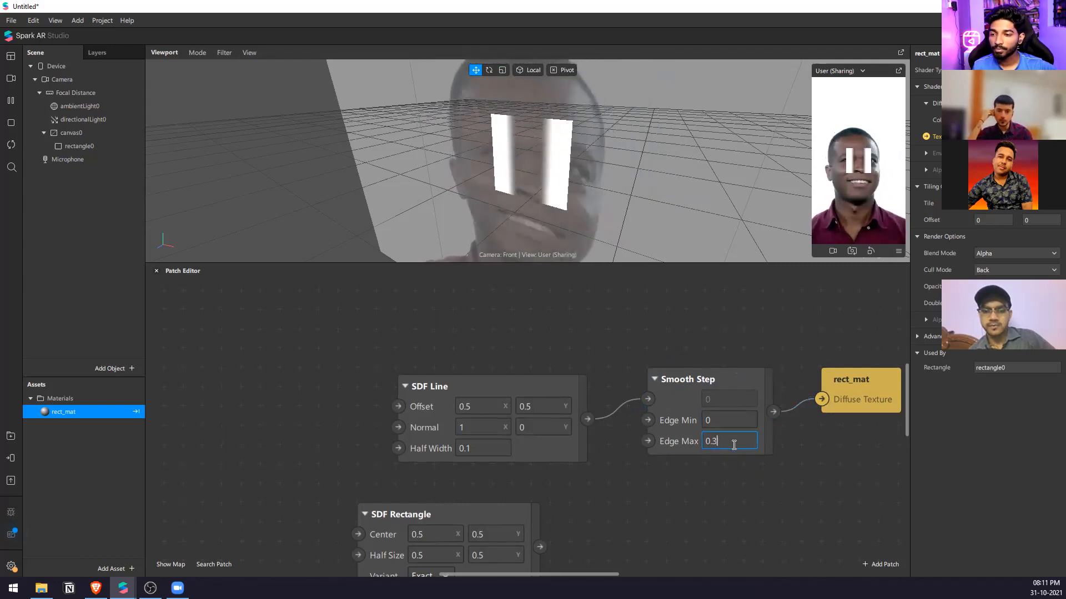
{"action": "key", "text": "Down"}
{"action": "key", "text": "Down"}
{"action": "key", "text": "Down"}
{"action": "key", "text": "Down"}
{"action": "key", "text": "Down"}
{"action": "key", "text": "Down"}
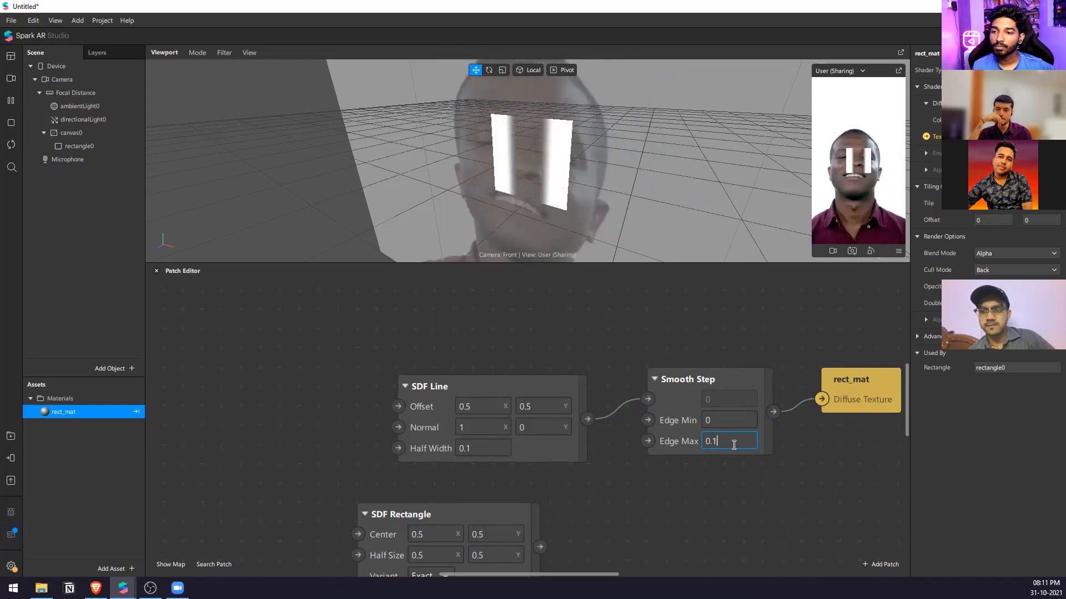
{"action": "key", "text": "Down"}
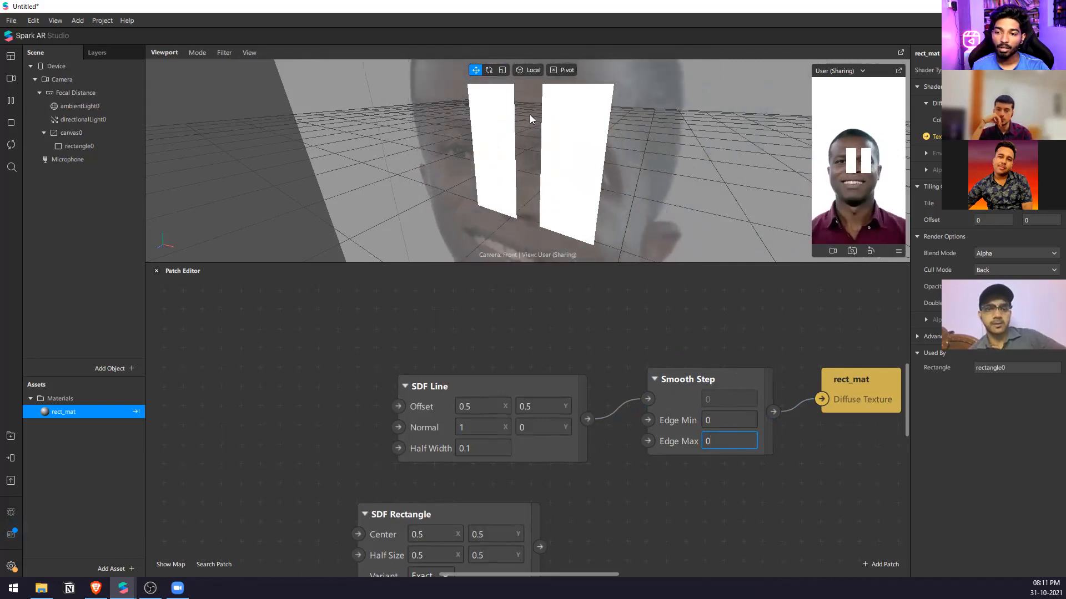
Try larger and smaller Half Width values on the SDF Line, and return it to 0.1.
{"action": "left_click", "coordinate": [490, 448]}
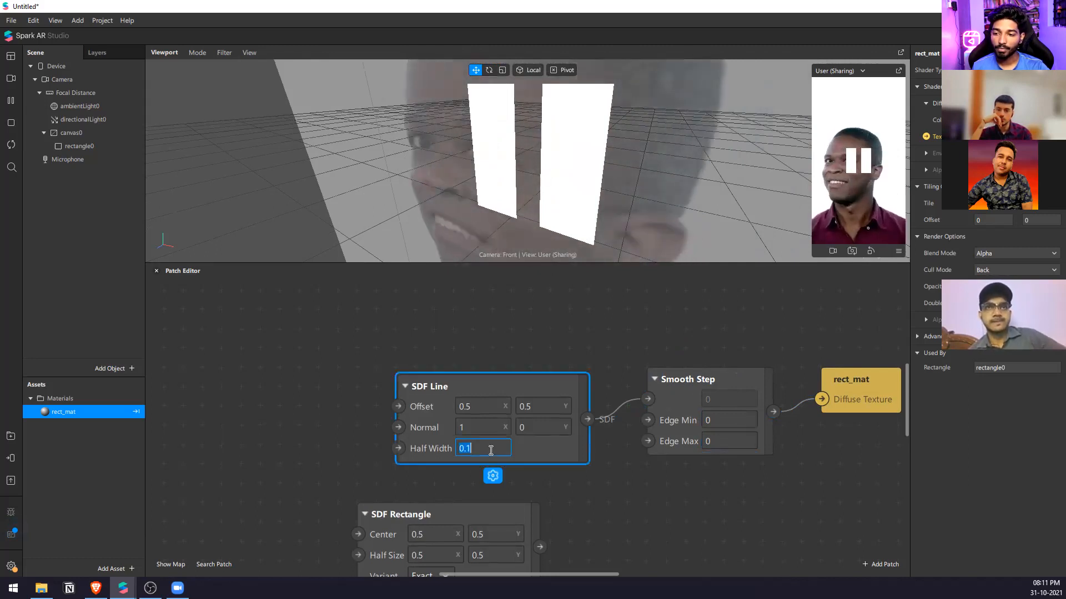
{"action": "key", "text": "Up"}
{"action": "key", "text": "Up"}
{"action": "key", "text": "Down"}
{"action": "key", "text": "Down"}
{"action": "key", "text": "Down"}
{"action": "key", "text": "Up"}
{"action": "key", "text": "Up"}
{"action": "key", "text": "Up"}
{"action": "key", "text": "Down"}
{"action": "key", "text": "Down"}
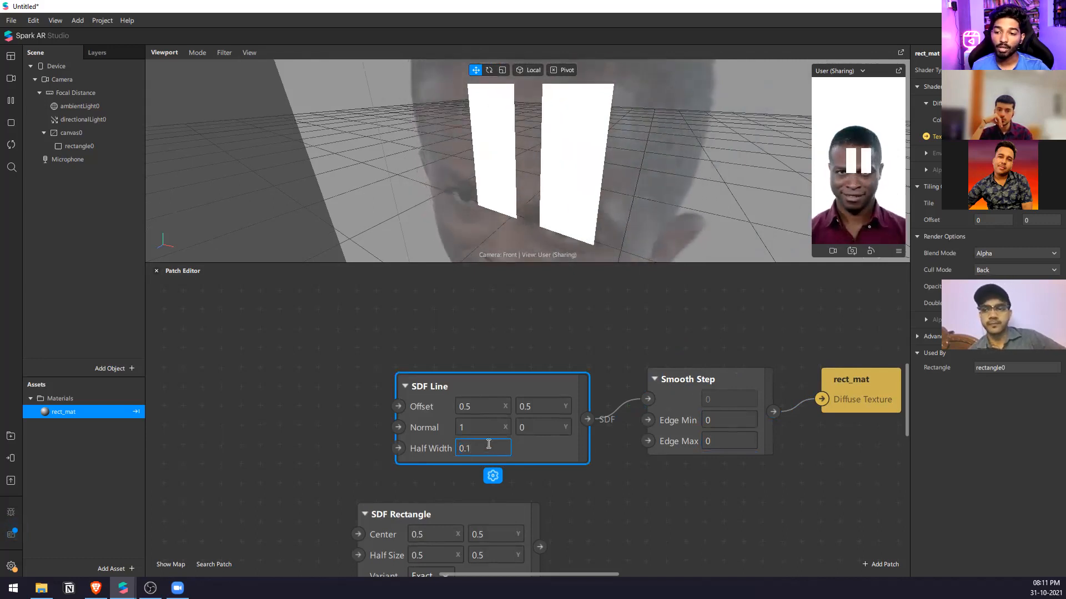
Set the SDF Line's Normal Y value to 0.2.
{"action": "left_click", "coordinate": [542, 428]}
{"action": "key", "text": "Up"}
{"action": "key", "text": "Up"}
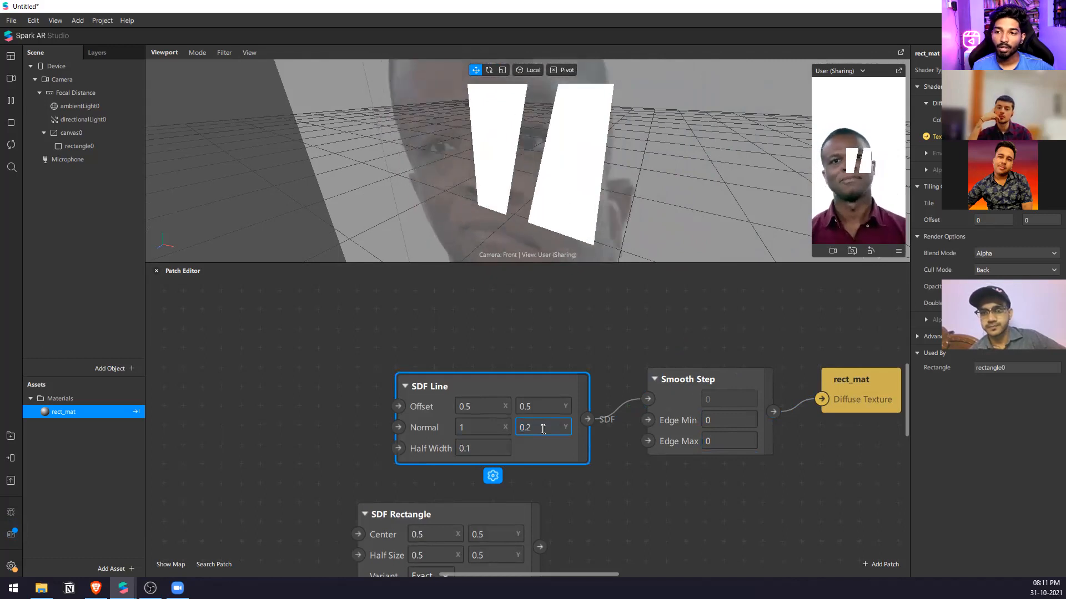
Vary the SDF Line's Normal Y value down and up, and leave it at 1.
{"action": "key", "text": "Down"}
{"action": "key", "text": "Down"}
{"action": "key", "text": "Up"}
{"action": "key", "text": "Up"}
{"action": "key", "text": "Up"}
{"action": "key", "text": "Up"}
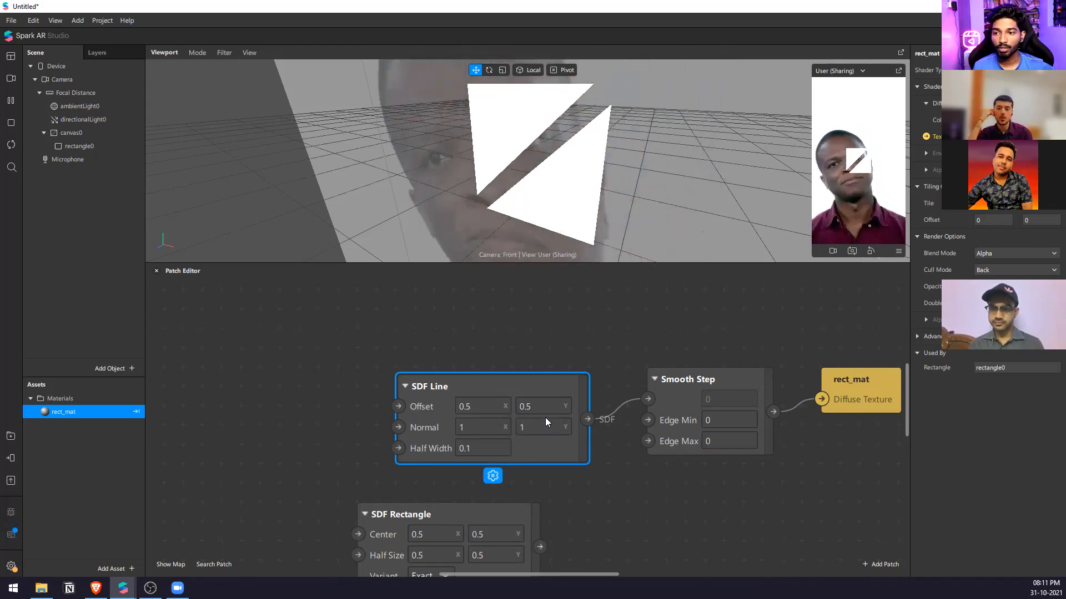
{"action": "left_click", "coordinate": [581, 350]}
{"action": "scroll", "coordinate": [583, 349], "scroll_direction": "down", "scroll_amount": 2}
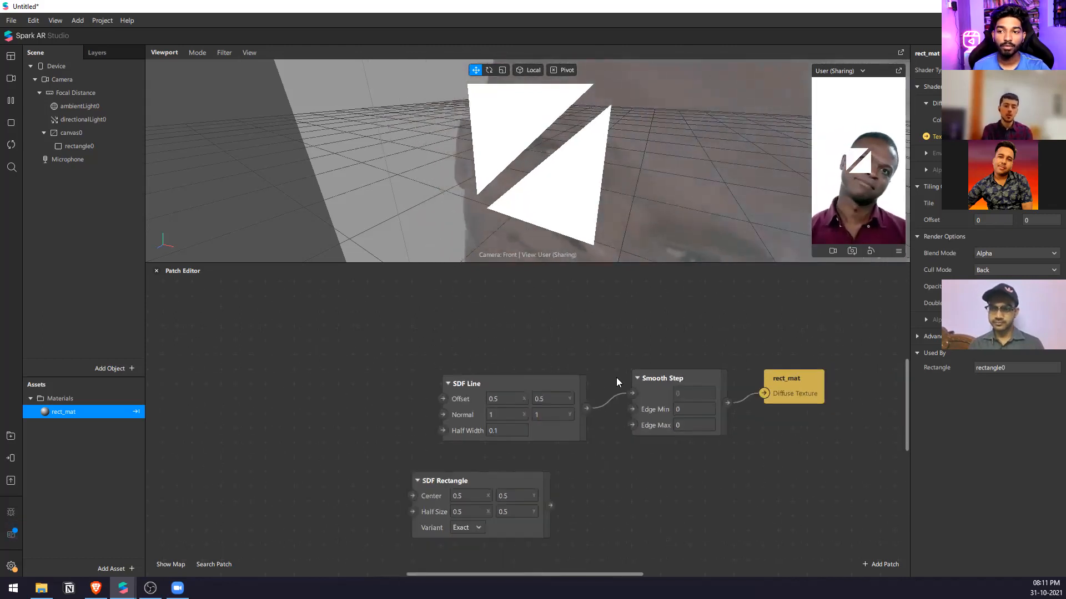
{"action": "left_click", "coordinate": [9, 20]}
{"action": "mouse_move", "coordinate": [37, 56]}
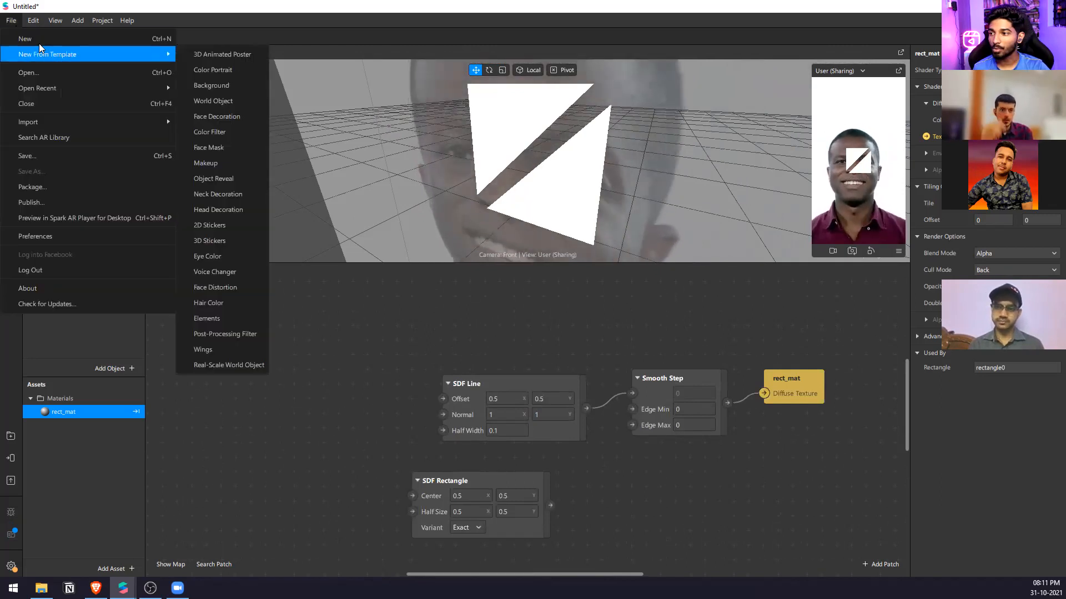
{"action": "left_click", "coordinate": [48, 74]}
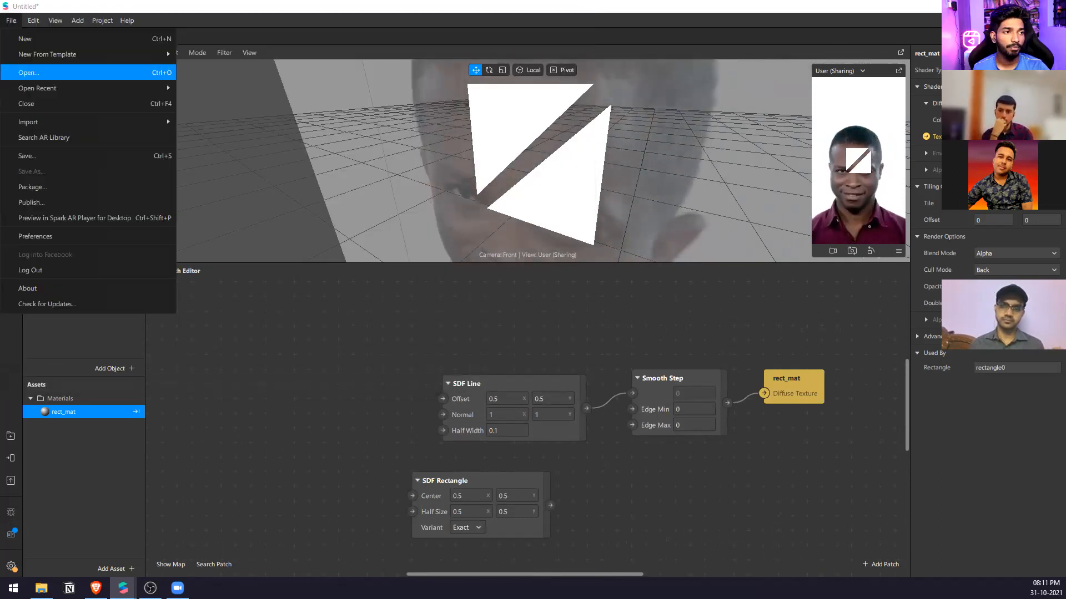
{"action": "key", "text": "Escape"}
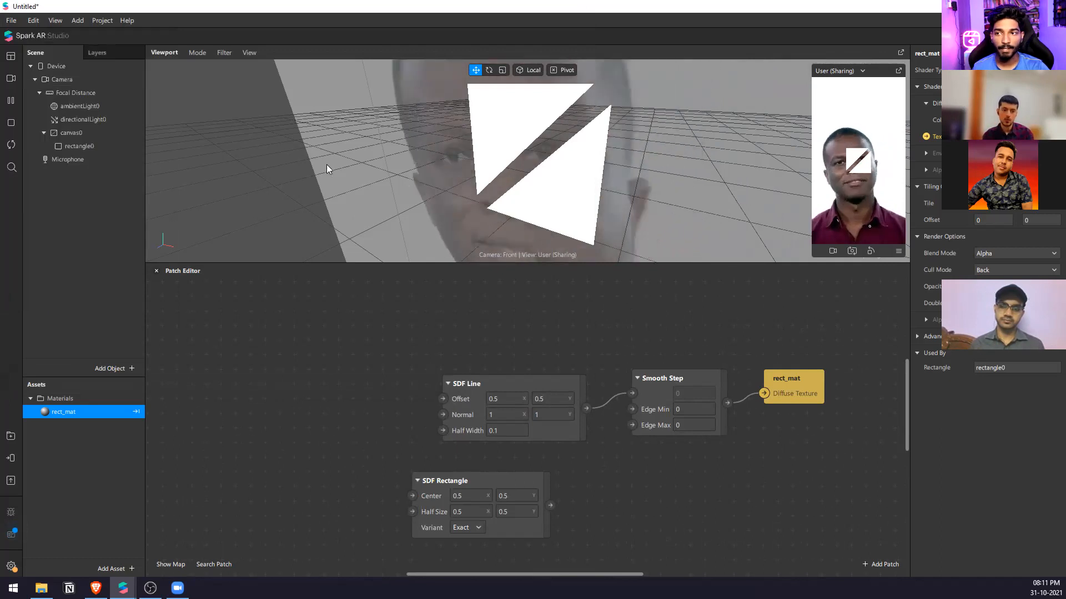
{"action": "right_click", "coordinate": [100, 201]}
{"action": "mouse_move", "coordinate": [139, 207]}
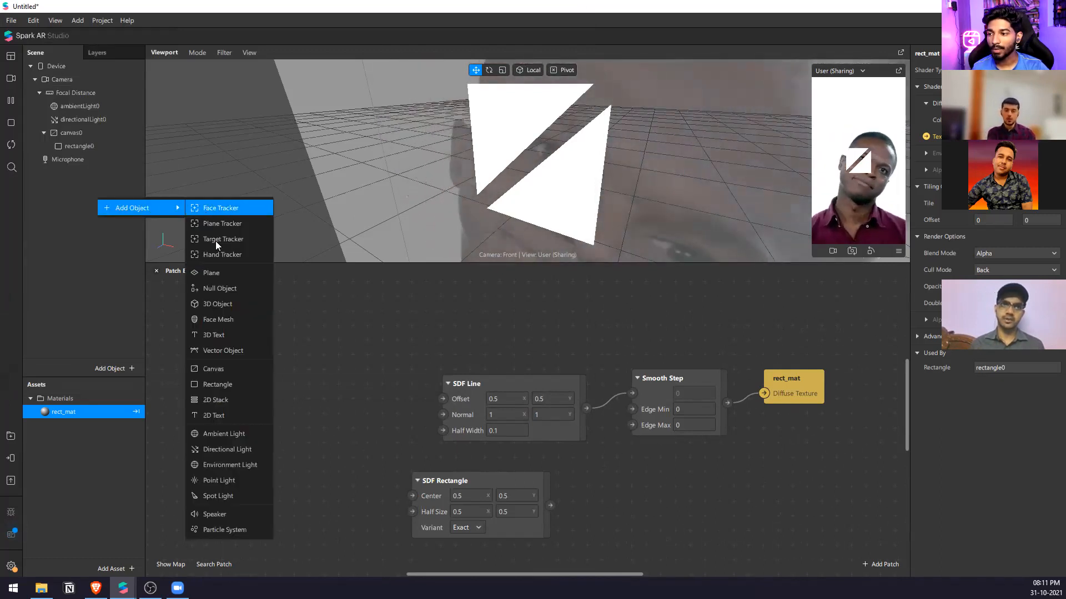
{"action": "left_click", "coordinate": [353, 351]}
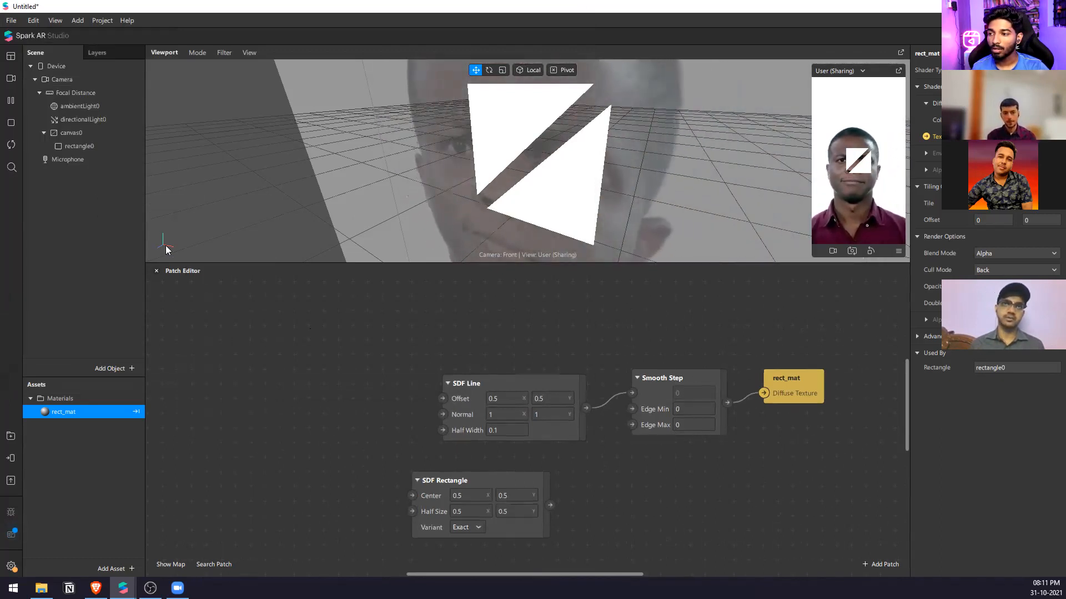
Delete all the patches from the Patch Editor and enlarge the viewport above it.
{"action": "left_click_drag", "start_coordinate": [860, 343], "coordinate": [423, 529]}
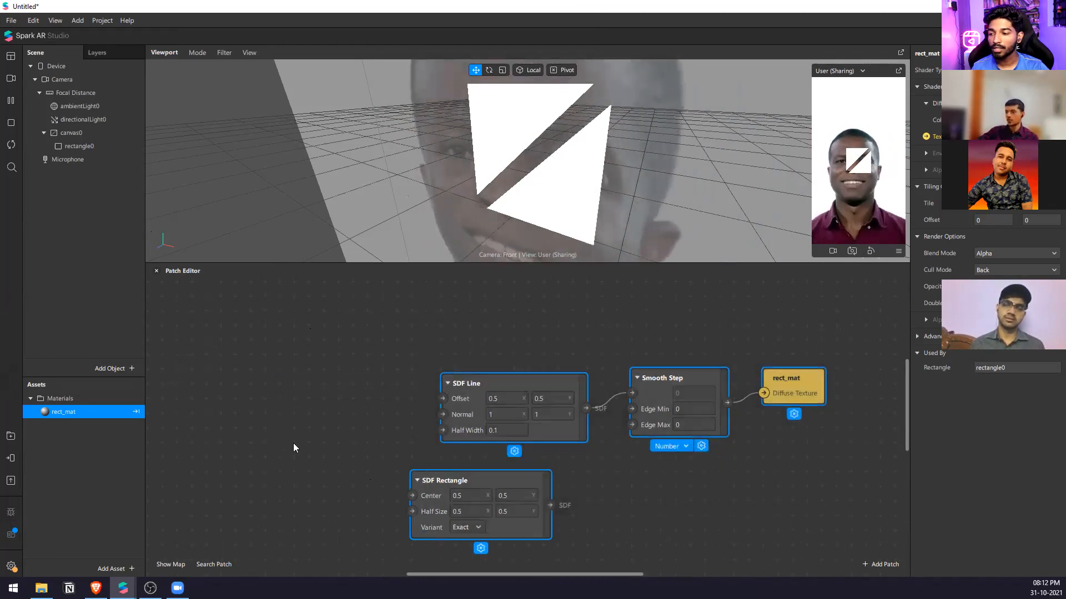
{"action": "key", "text": "Delete"}
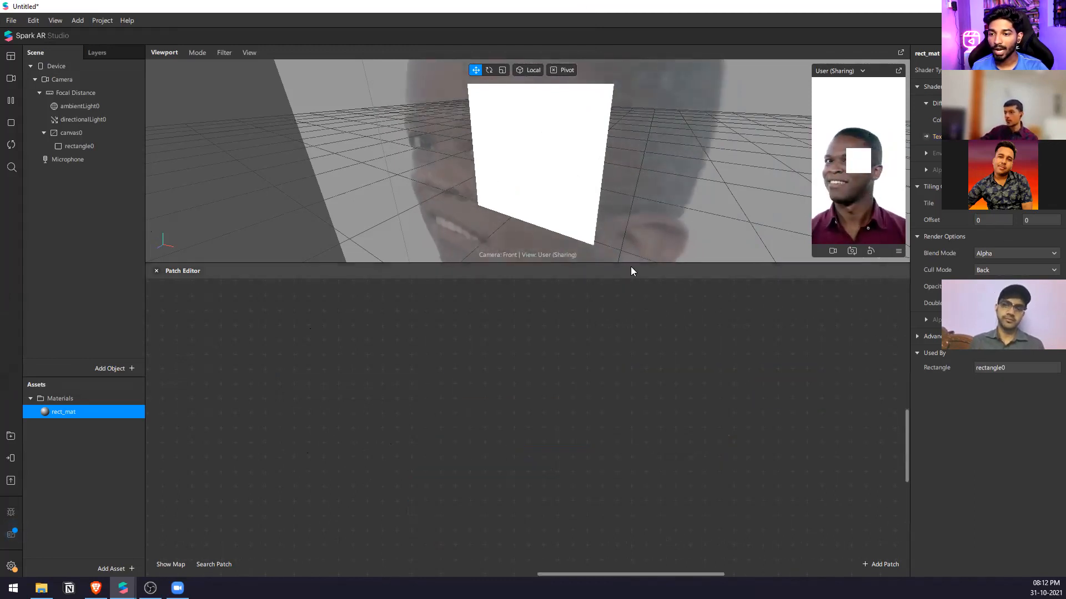
{"action": "left_click_drag", "start_coordinate": [630, 265], "coordinate": [638, 381]}
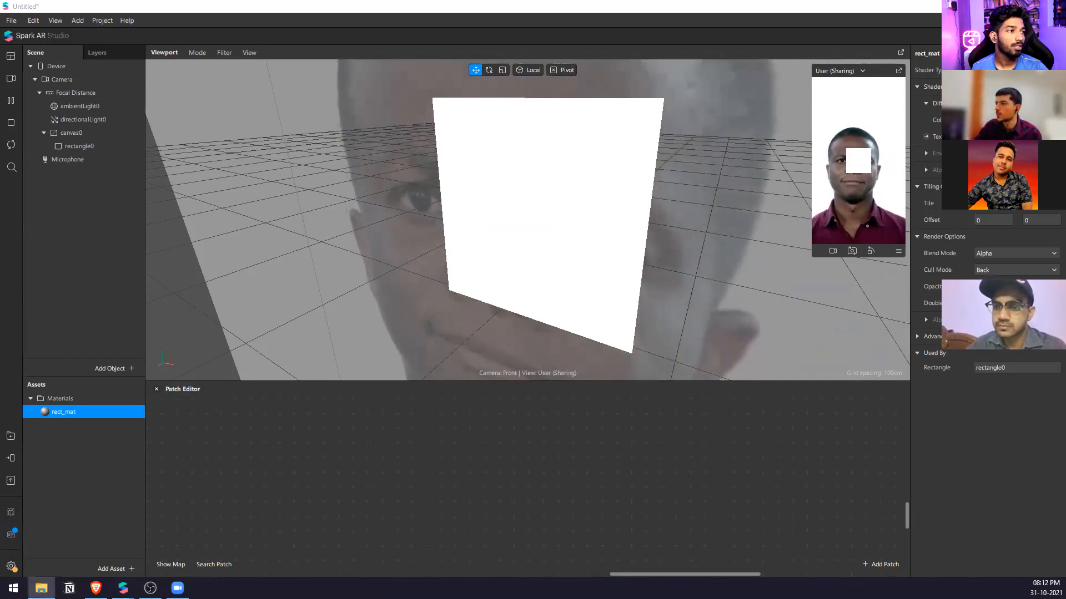
Import the Text_Base_Color and Text_Blur textures and set their iOS and Android compression to None.
{"action": "left_click_drag", "start_coordinate": [809, 396], "coordinate": [89, 449]}
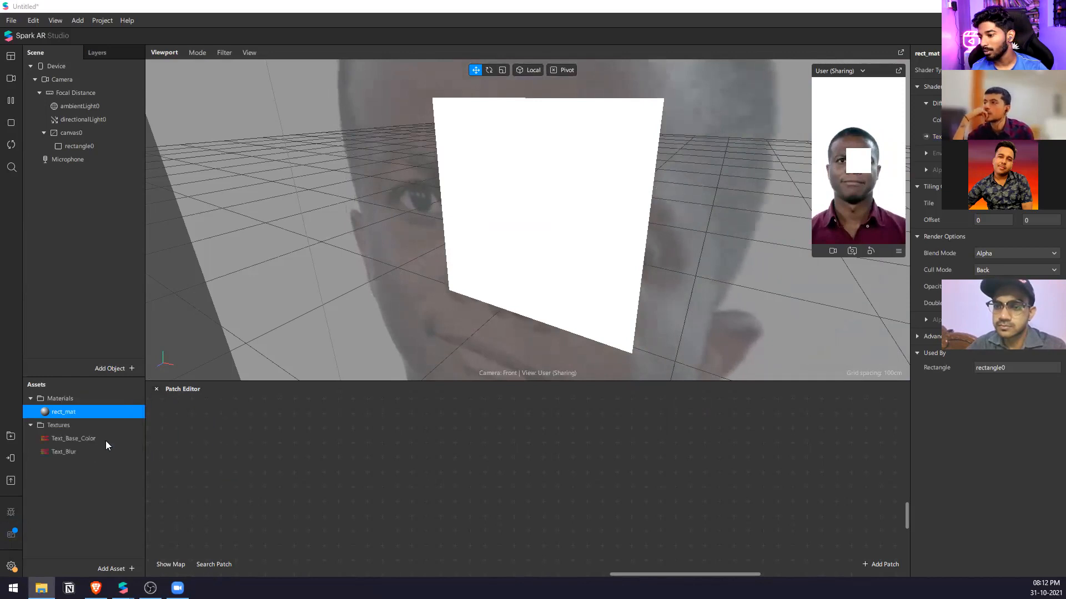
{"action": "left_click", "coordinate": [1015, 218]}
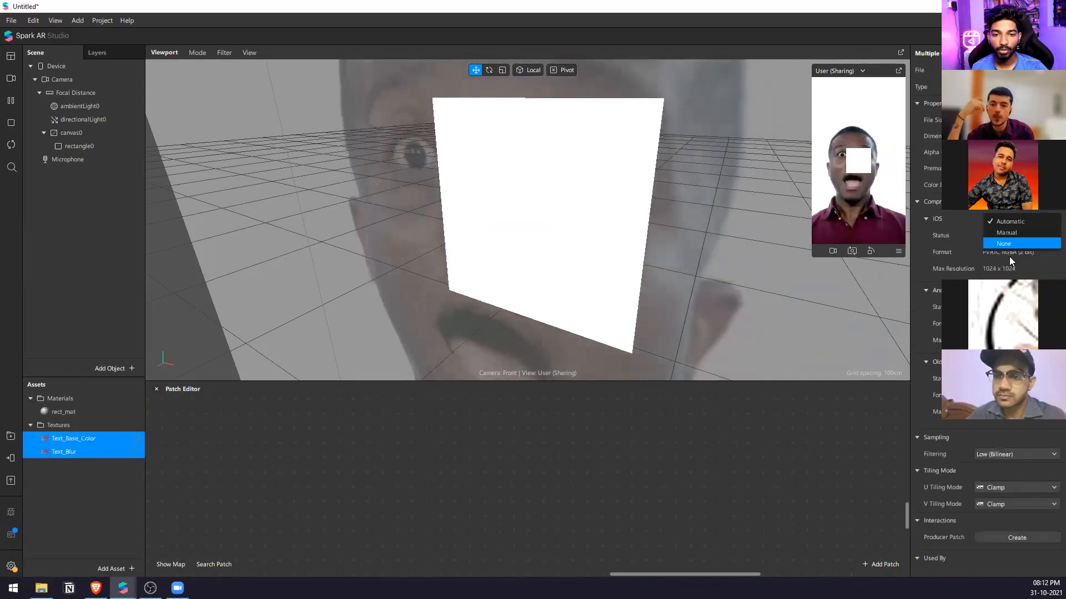
{"action": "left_click", "coordinate": [1007, 233]}
{"action": "left_click", "coordinate": [1018, 273]}
{"action": "left_click", "coordinate": [1007, 288]}
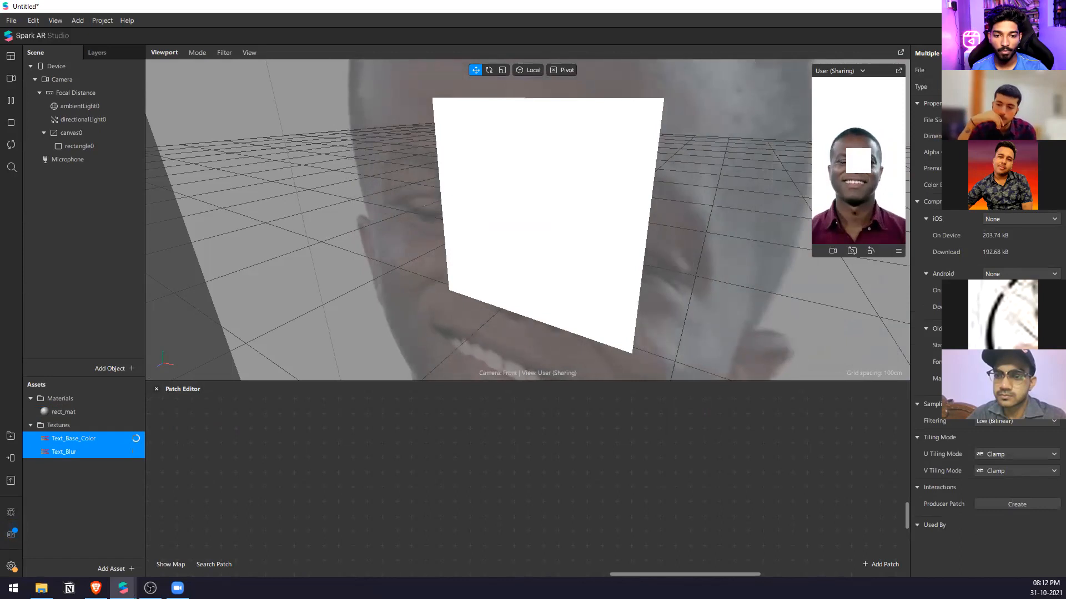
Rename the rectangle under canvas0 as text_base.
{"action": "double_click", "coordinate": [91, 148]}
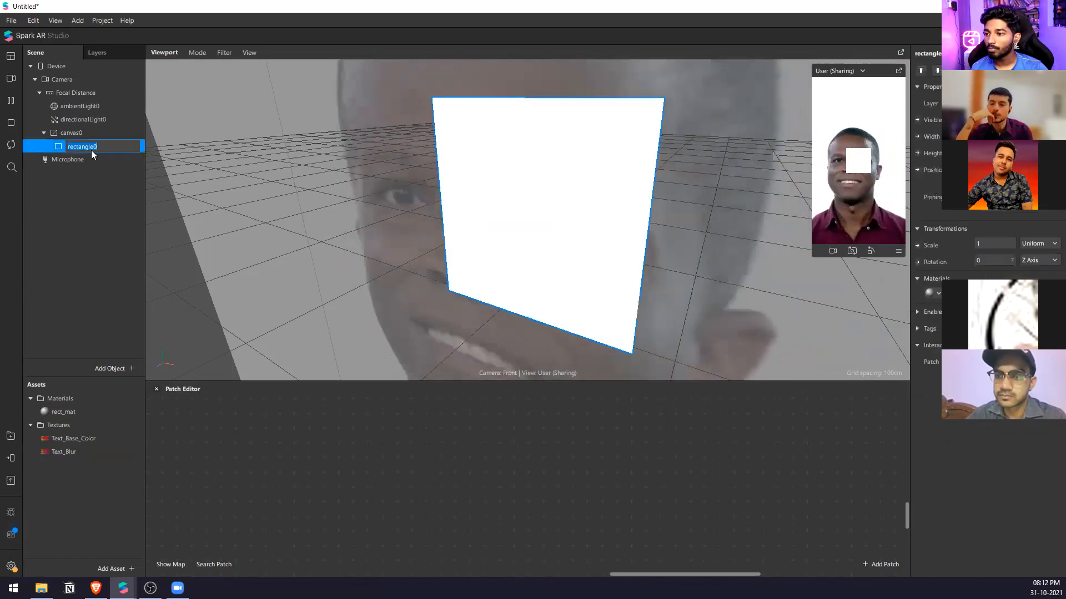
{"action": "type", "text": "tex"}
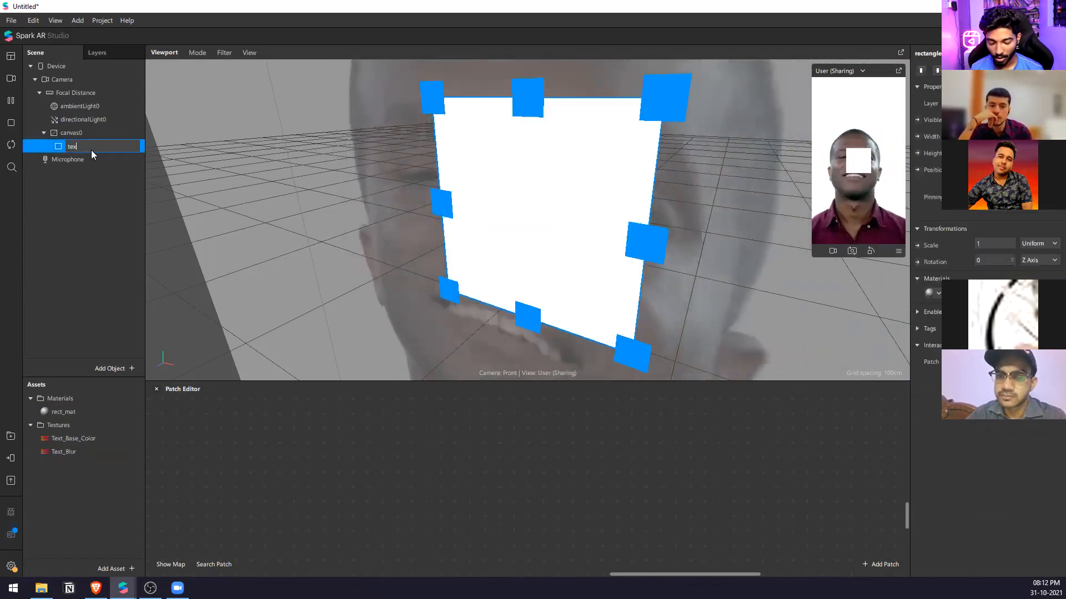
{"action": "type", "text": "t_base"}
{"action": "key", "text": "Return"}
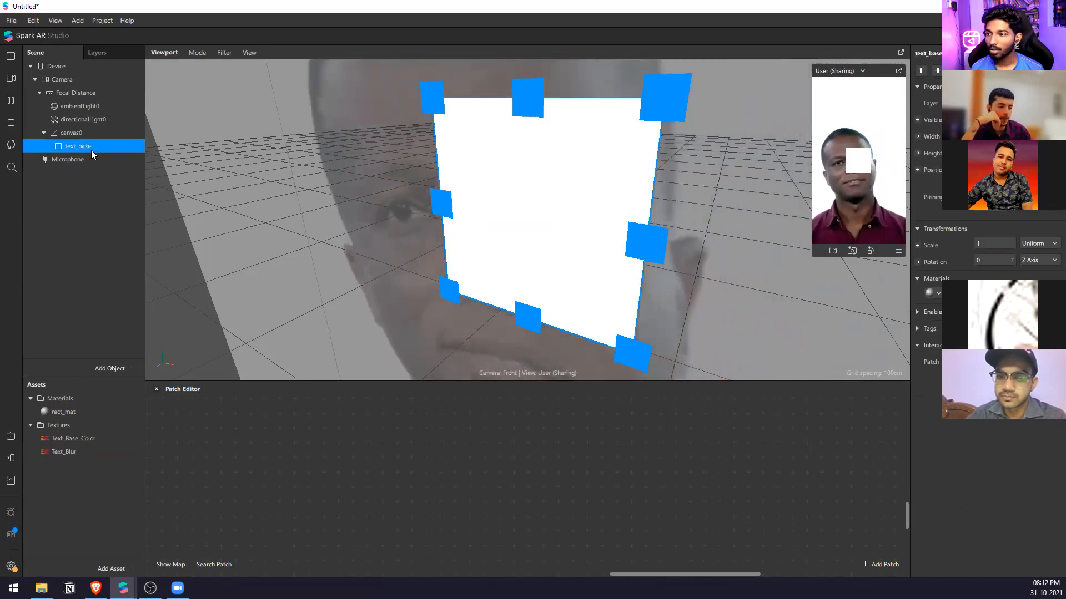
Duplicate the text_base rectangle and rename the copy as text_blur.
{"action": "key", "text": "ctrl+d"}
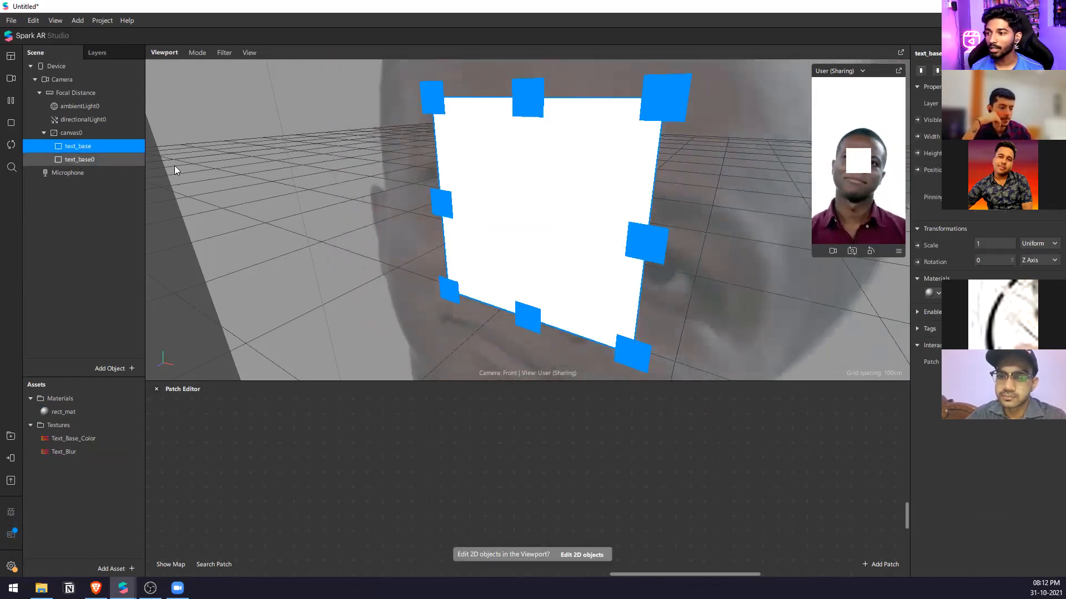
{"action": "key", "text": "Down"}
{"action": "key", "text": "F2"}
{"action": "key", "text": "Right"}
{"action": "key", "text": "BackSpace"}
{"action": "key", "text": "BackSpace"}
{"action": "key", "text": "BackSpace"}
{"action": "key", "text": "BackSpace"}
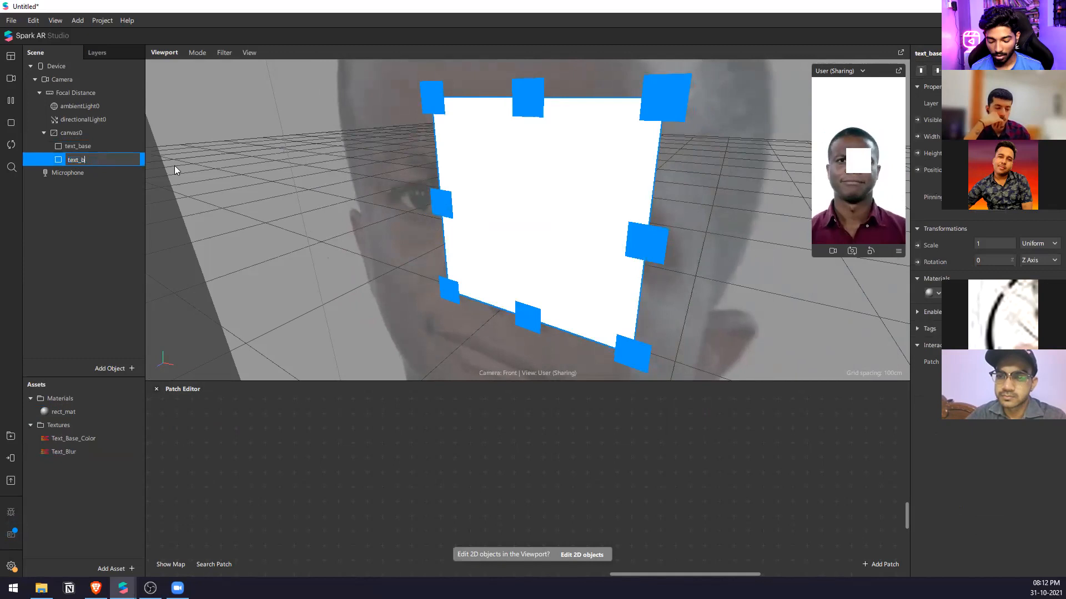
{"action": "type", "text": "lur"}
{"action": "key", "text": "Return"}
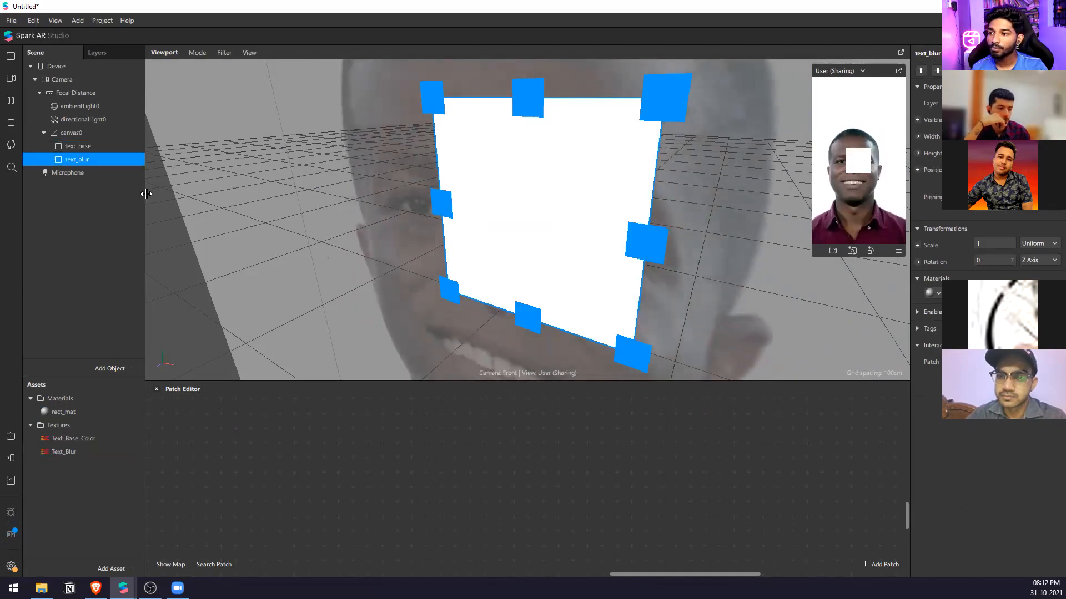
Rename the rect_mat material as text_base.
{"action": "left_click", "coordinate": [100, 418]}
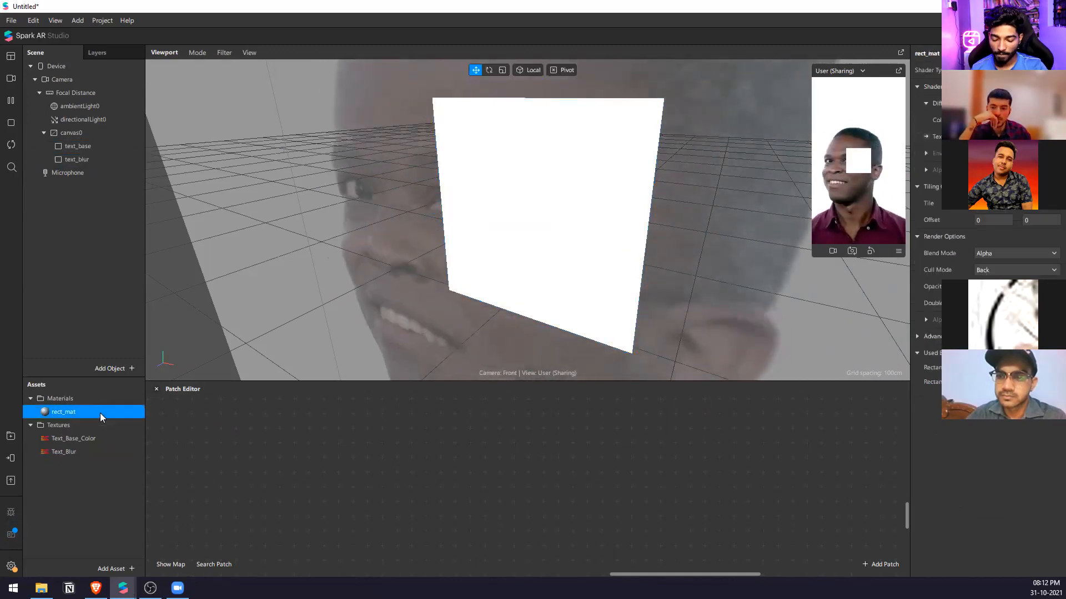
{"action": "left_click", "coordinate": [100, 413]}
{"action": "type", "text": "text_base"}
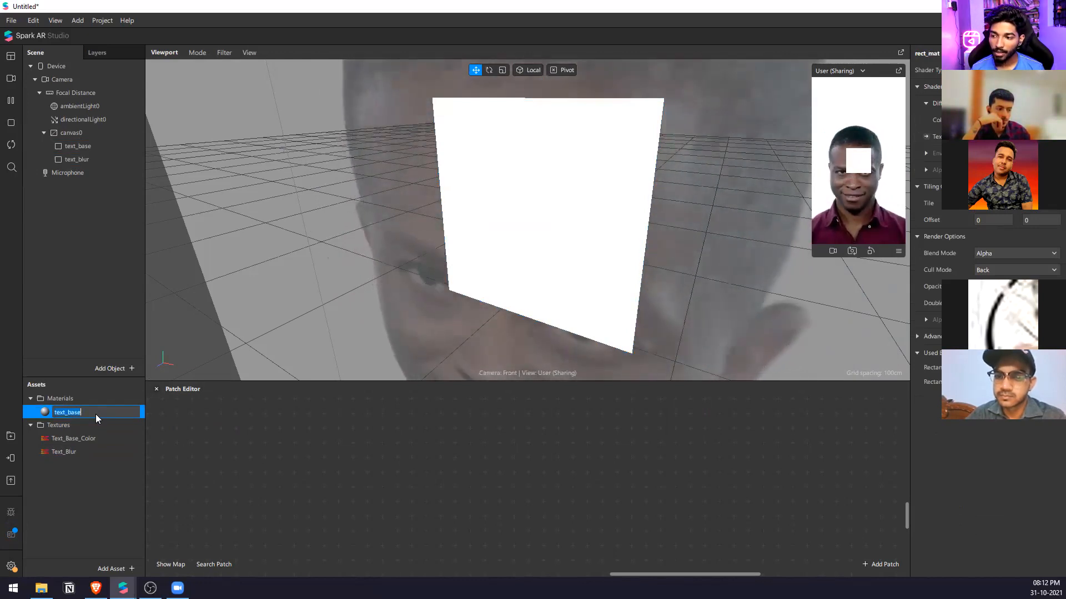
{"action": "key", "text": "Return"}
Duplicate the text_base material and rename the copy as text_blur.
{"action": "key", "text": "ctrl+d"}
{"action": "left_click", "coordinate": [73, 426]}
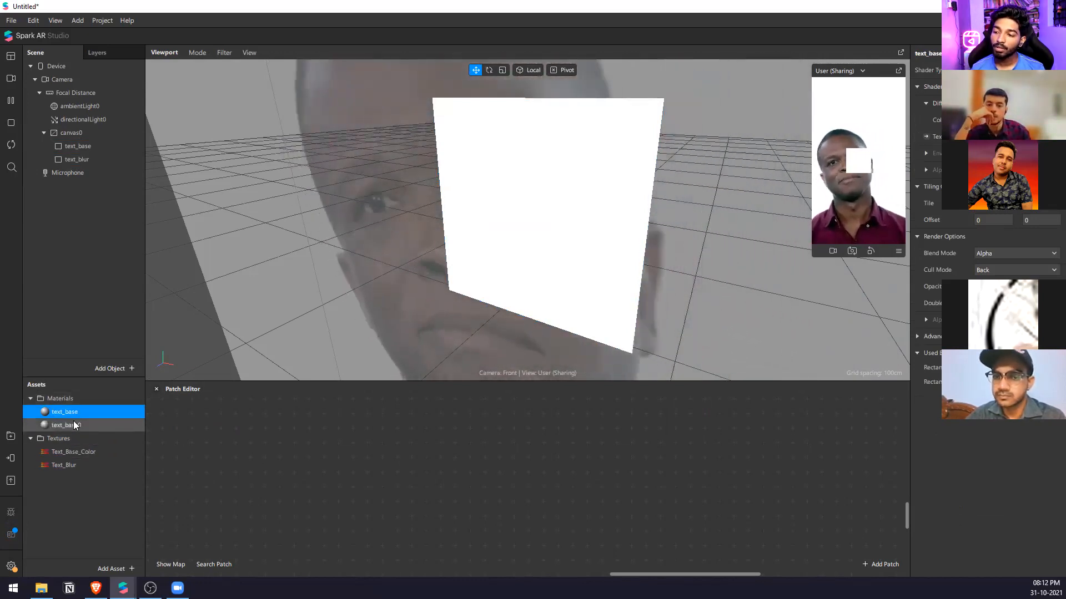
{"action": "left_click", "coordinate": [74, 425]}
{"action": "type", "text": "text_blur"}
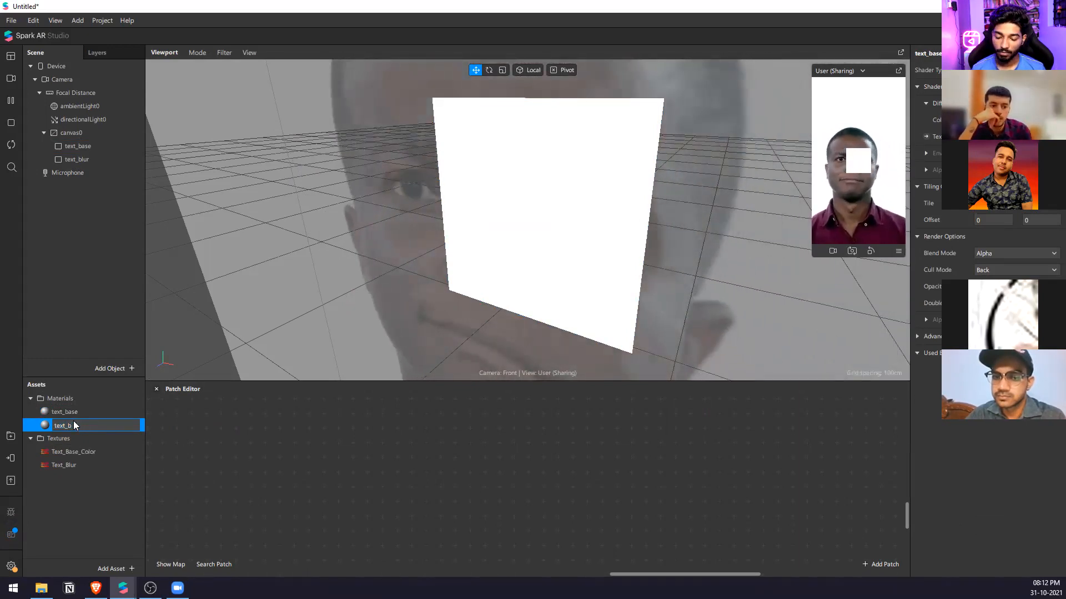
{"action": "key", "text": "Return"}
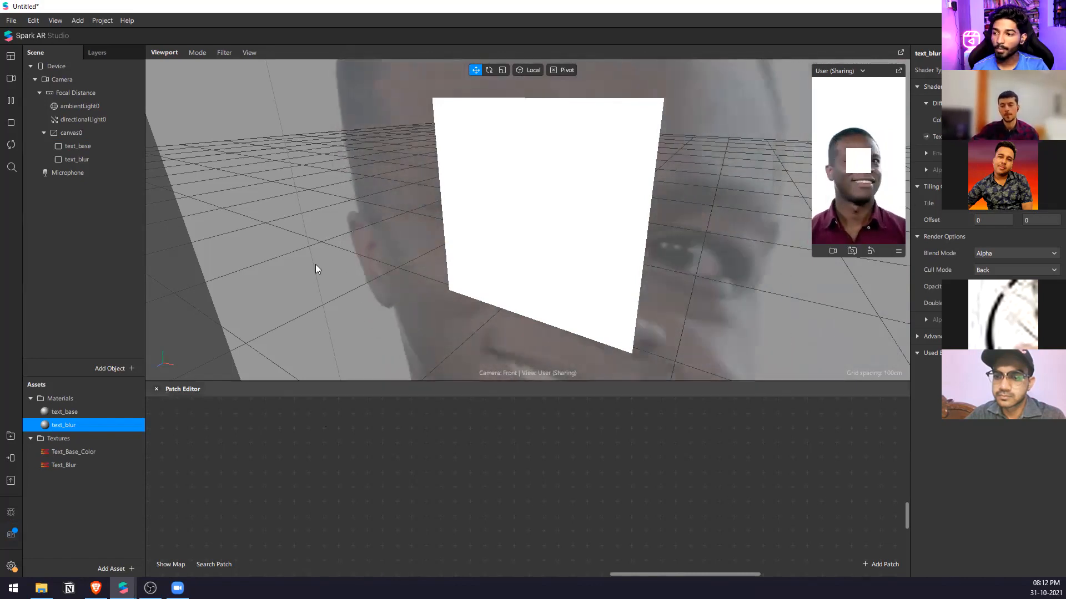
Assign the text_blur material to the text_blur rectangle and apply the matching base and blur textures to the two materials.
{"action": "left_click", "coordinate": [98, 148]}
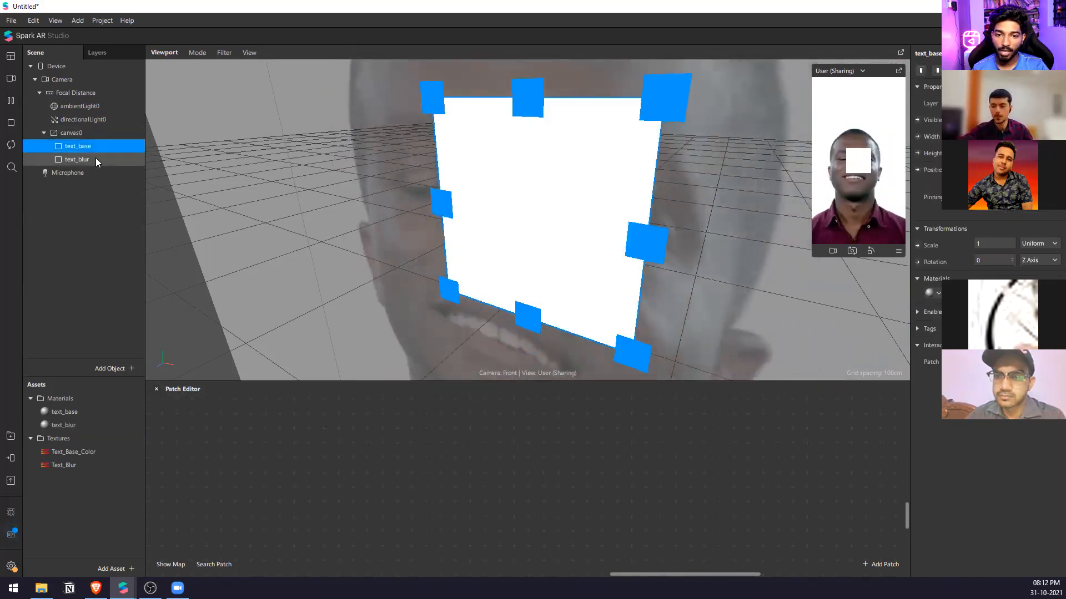
{"action": "left_click", "coordinate": [96, 159]}
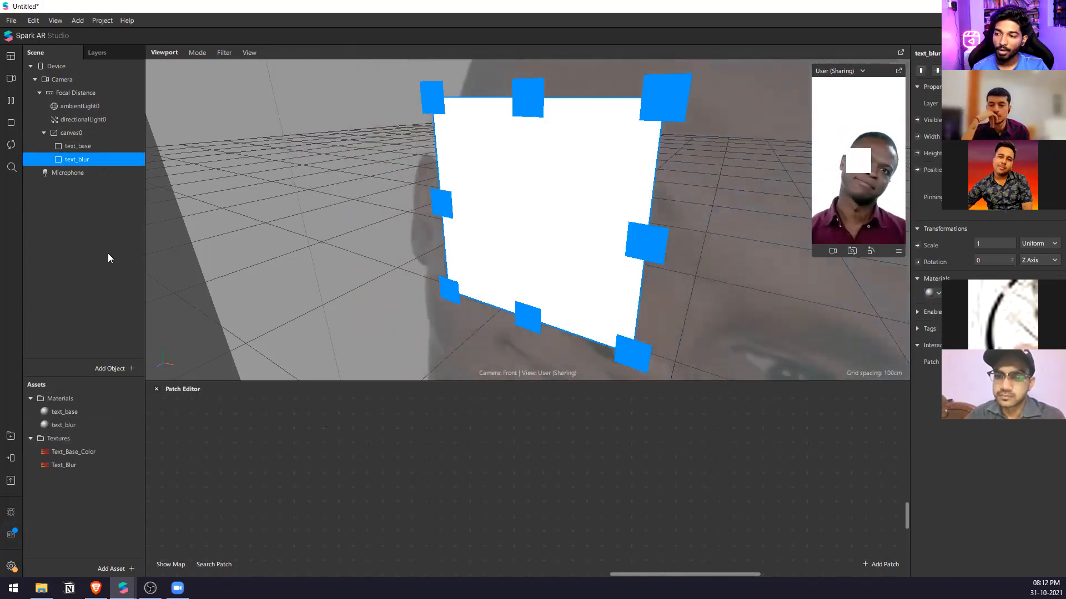
{"action": "left_click", "coordinate": [83, 412]}
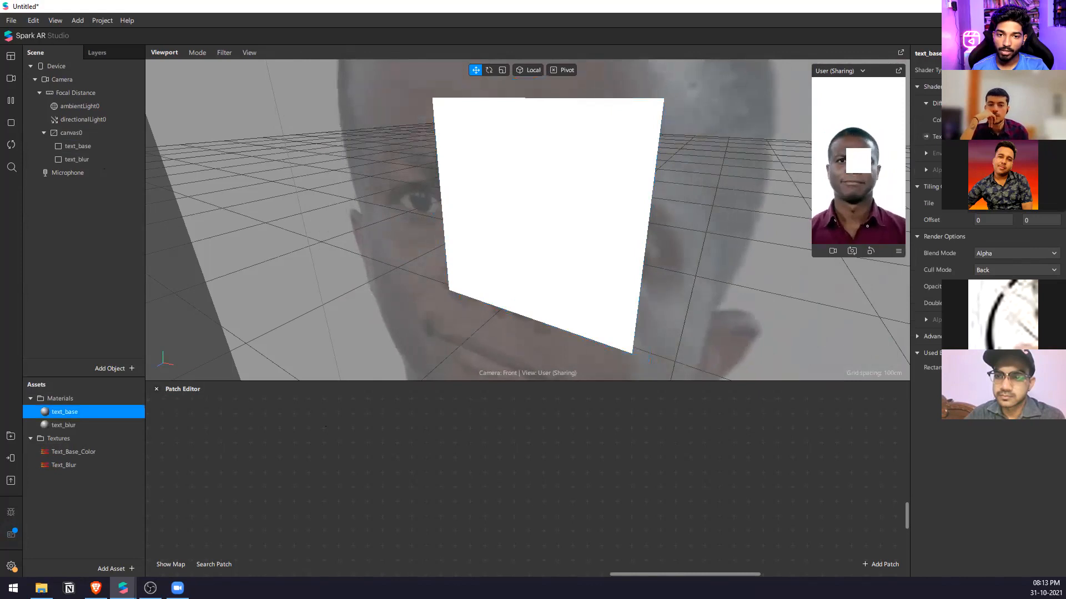
{"action": "left_click", "coordinate": [94, 161]}
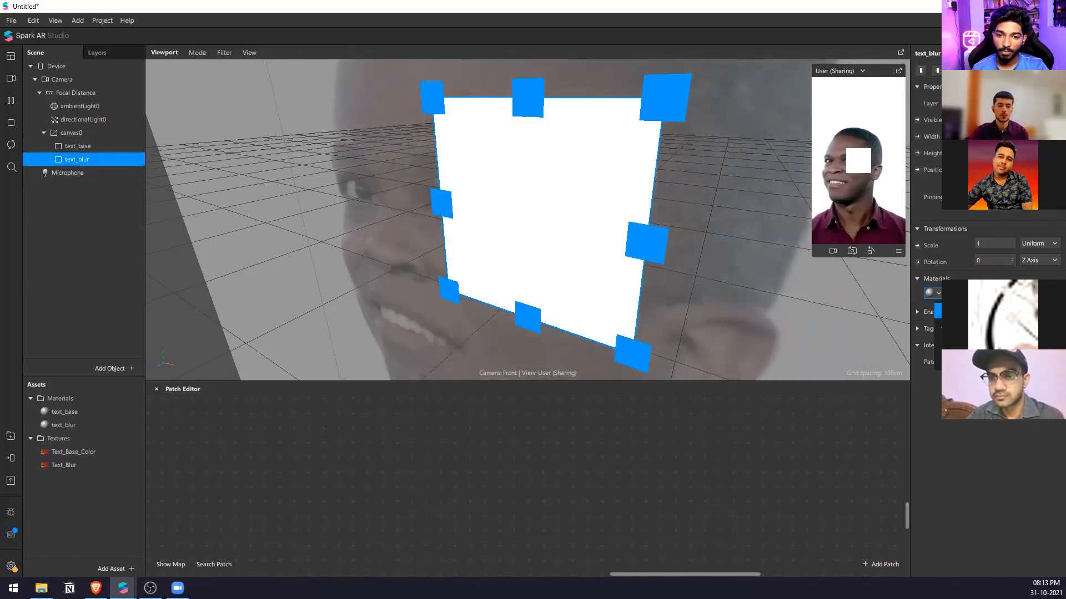
{"action": "left_click", "coordinate": [100, 426]}
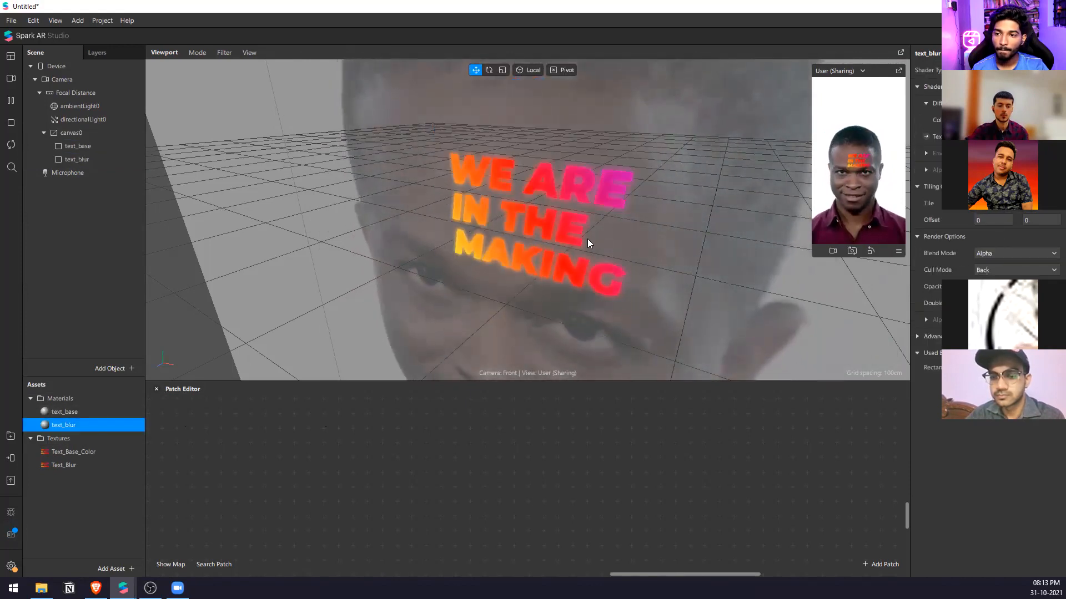
Enlarge the preview and viewport, and scale up the text_base and text_blur rectangles together so the text spans the face.
{"action": "left_click_drag", "start_coordinate": [811, 165], "coordinate": [745, 172]}
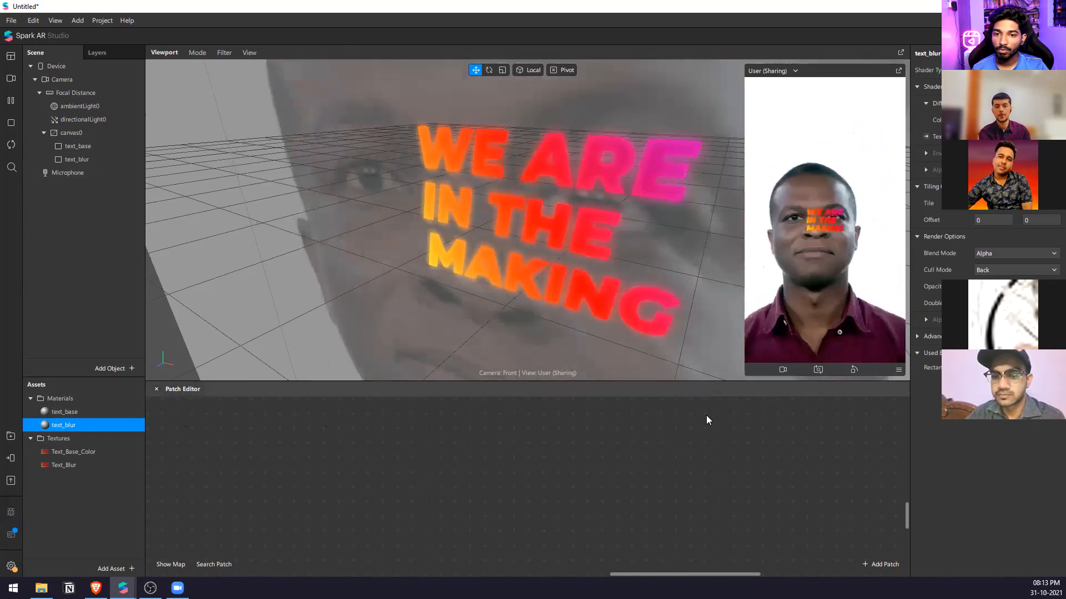
{"action": "left_click_drag", "start_coordinate": [723, 382], "coordinate": [706, 543]}
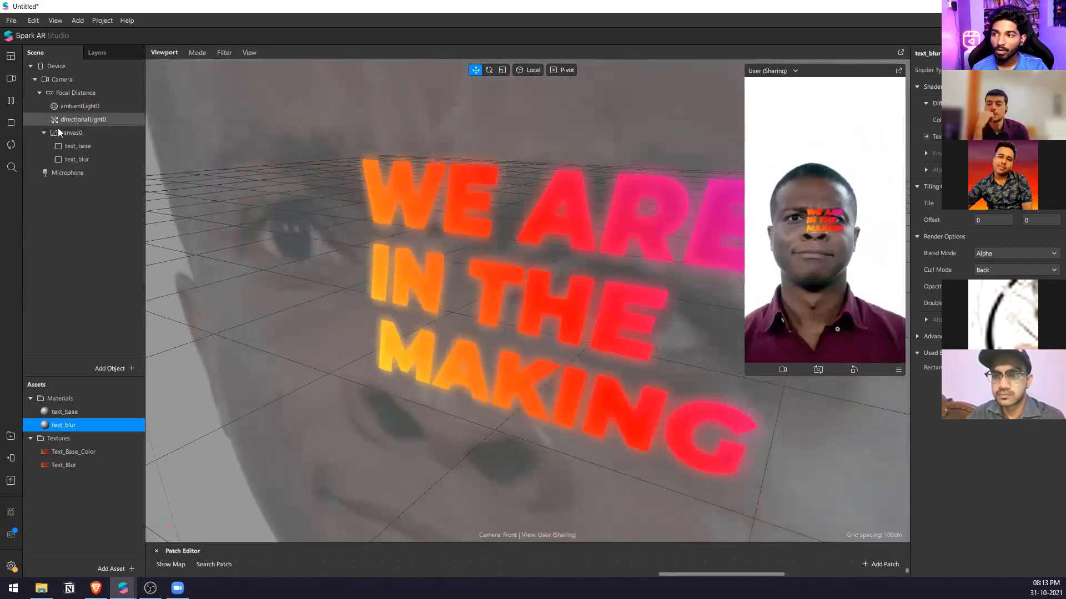
{"action": "left_click", "coordinate": [80, 160], "text": "shift"}
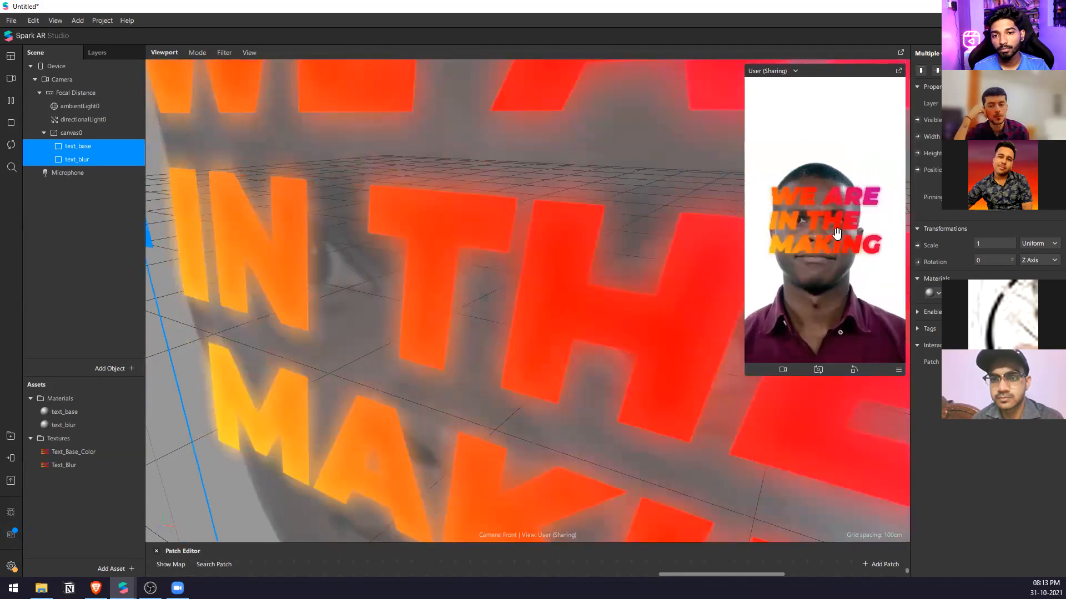
{"action": "scroll", "coordinate": [536, 285], "scroll_direction": "down", "scroll_amount": 5}
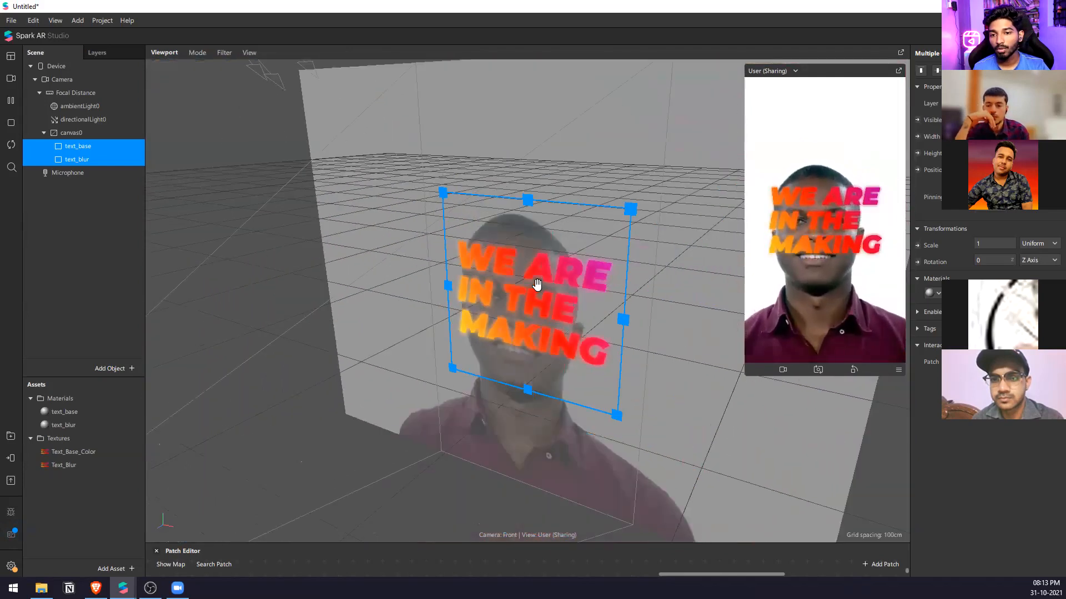
{"action": "scroll", "coordinate": [537, 285], "scroll_direction": "down", "scroll_amount": 2}
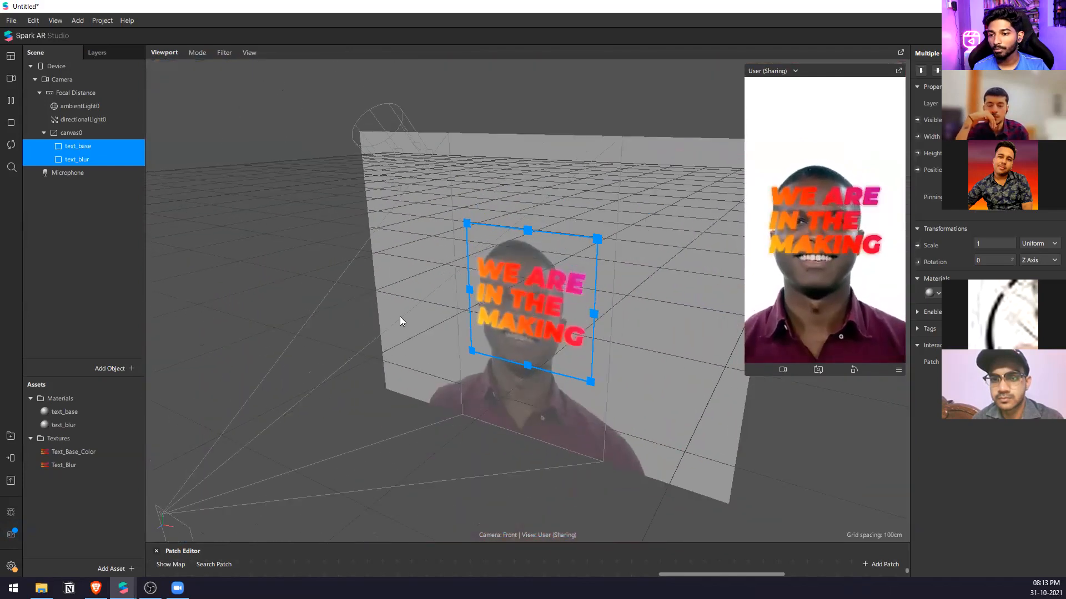
Set the text_blur material's blend mode to Add and enlarge the effect preview.
{"action": "left_click", "coordinate": [95, 411]}
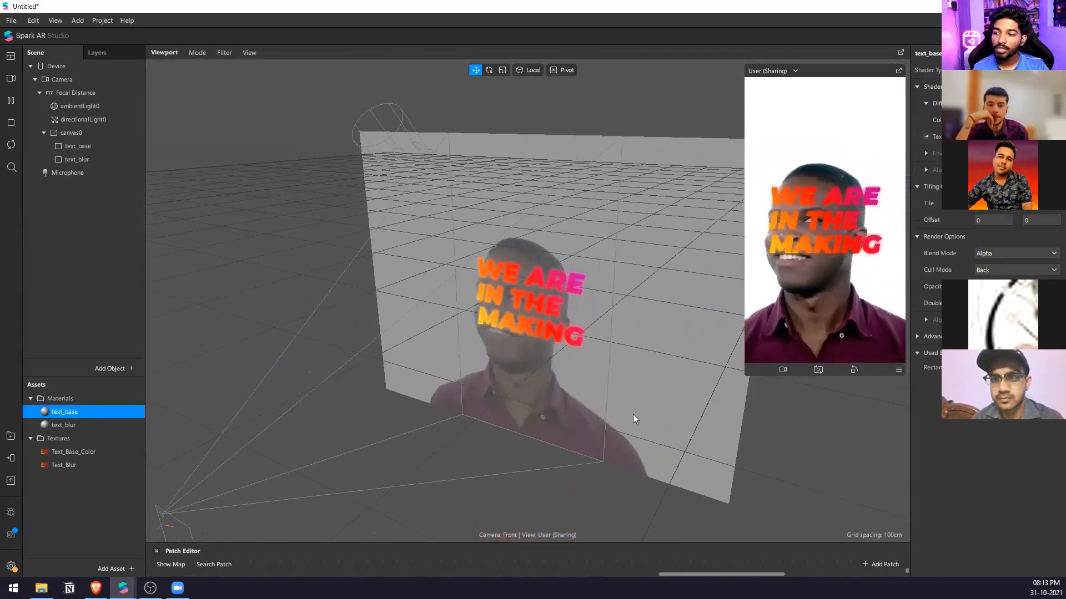
{"action": "left_click", "coordinate": [108, 425]}
{"action": "left_click", "coordinate": [990, 257]}
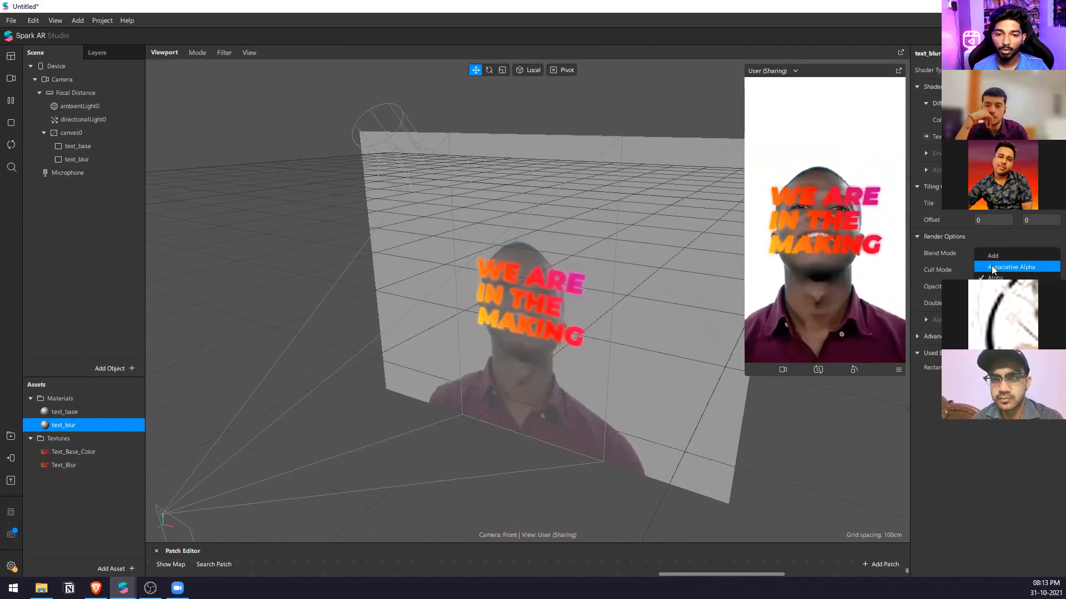
{"action": "left_click", "coordinate": [992, 267]}
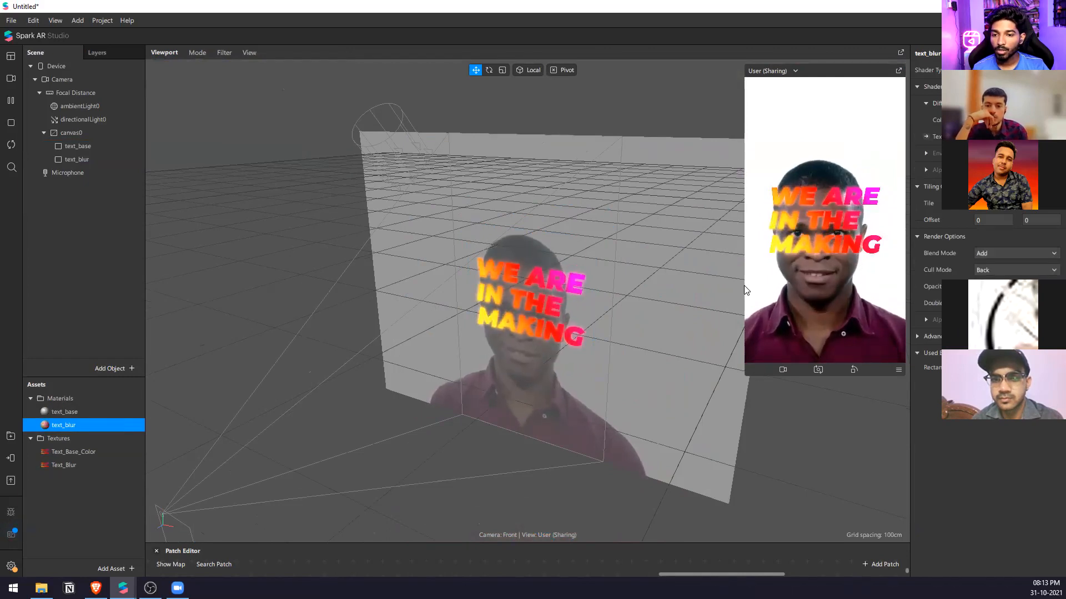
{"action": "left_click_drag", "start_coordinate": [744, 285], "coordinate": [651, 318]}
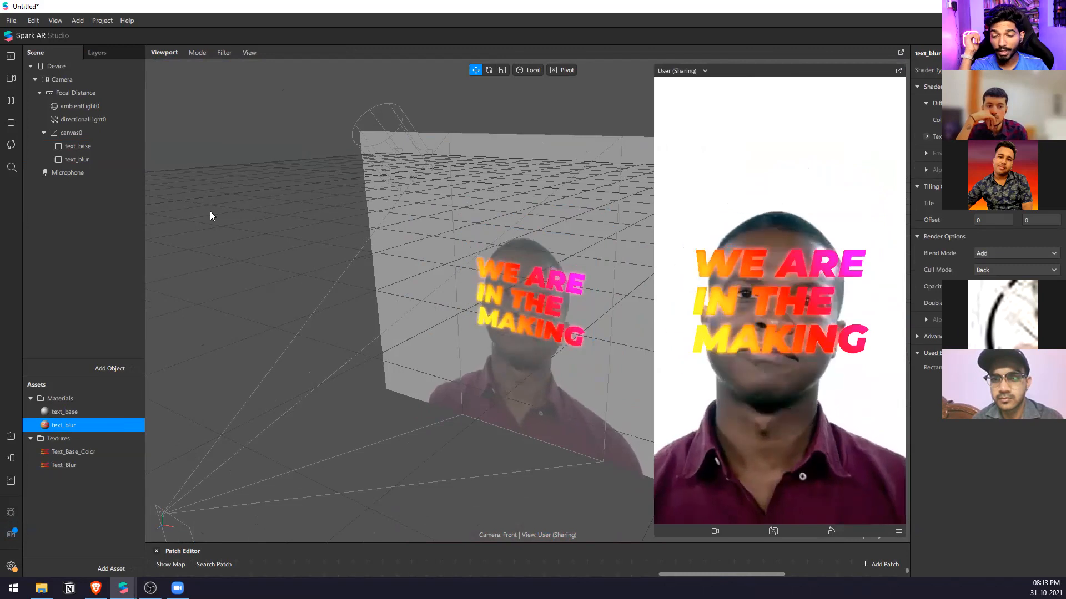
Enlarge the Patch Editor and add patches for the text_blur material's diffuse texture and the Text_Blur texture.
{"action": "left_click", "coordinate": [68, 143]}
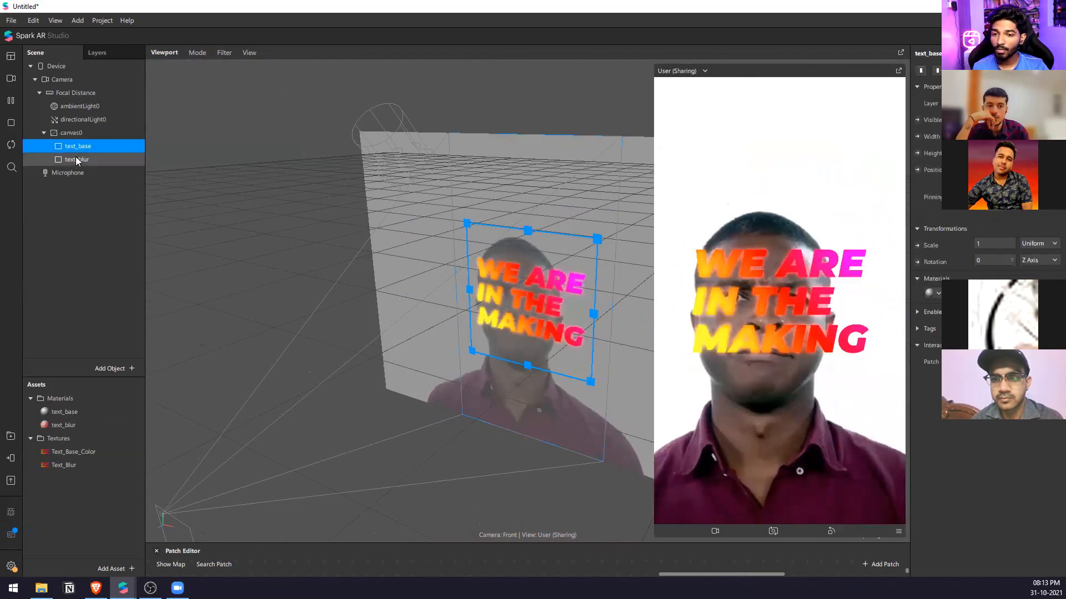
{"action": "left_click_drag", "start_coordinate": [516, 542], "coordinate": [577, 298]}
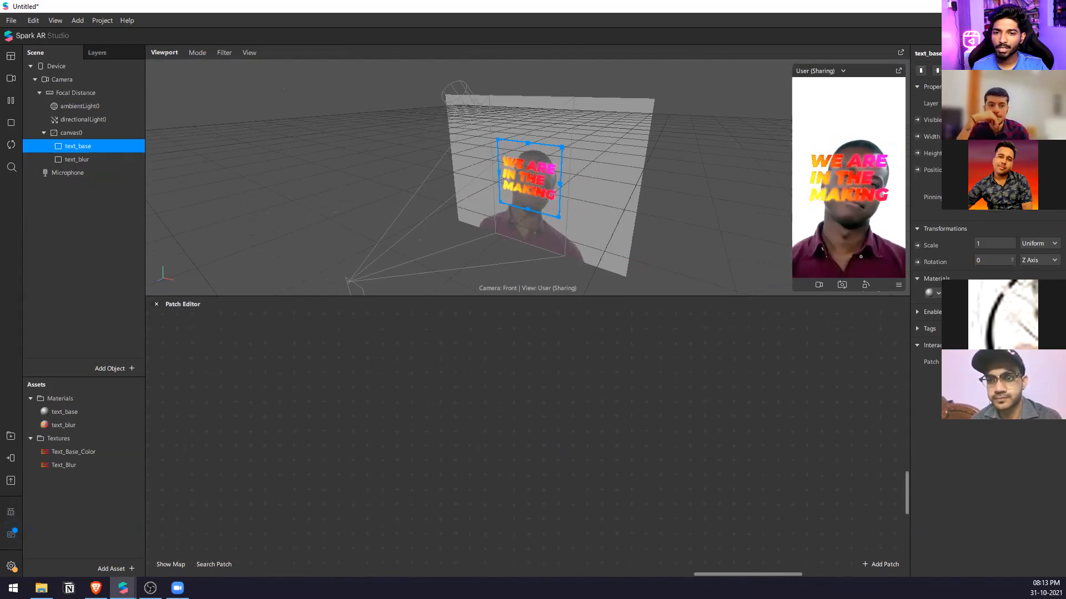
{"action": "left_click", "coordinate": [77, 159]}
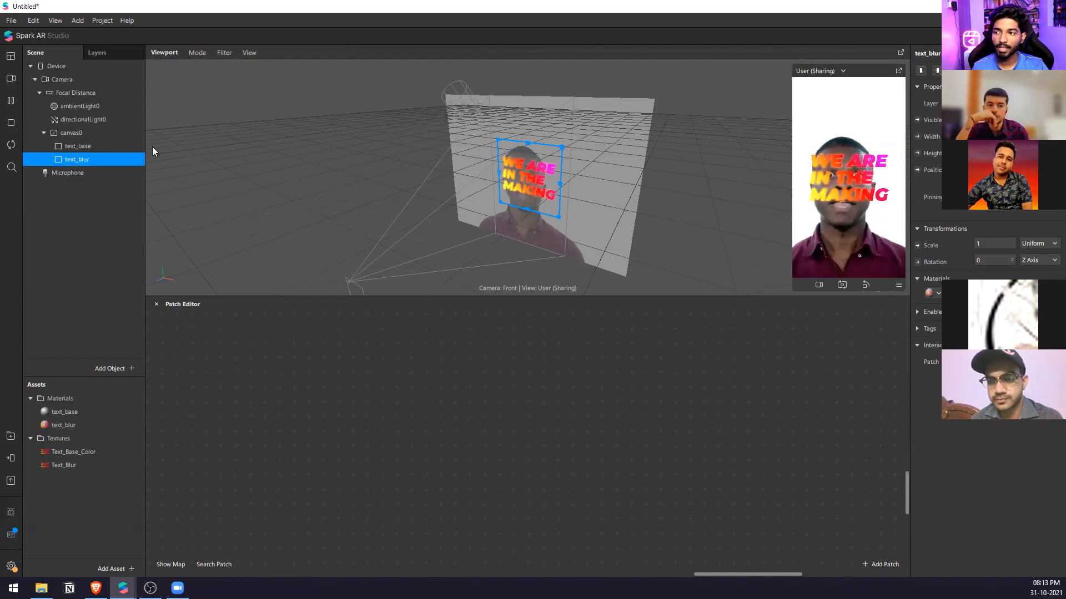
{"action": "left_click", "coordinate": [964, 293]}
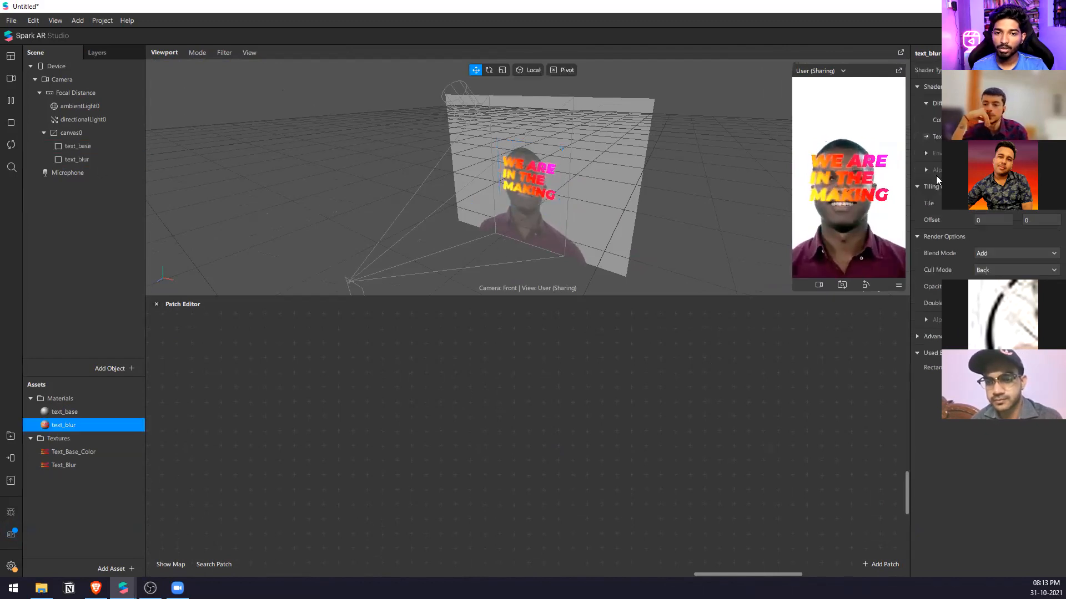
{"action": "left_click", "coordinate": [926, 137]}
{"action": "left_click_drag", "start_coordinate": [562, 458], "coordinate": [693, 428]}
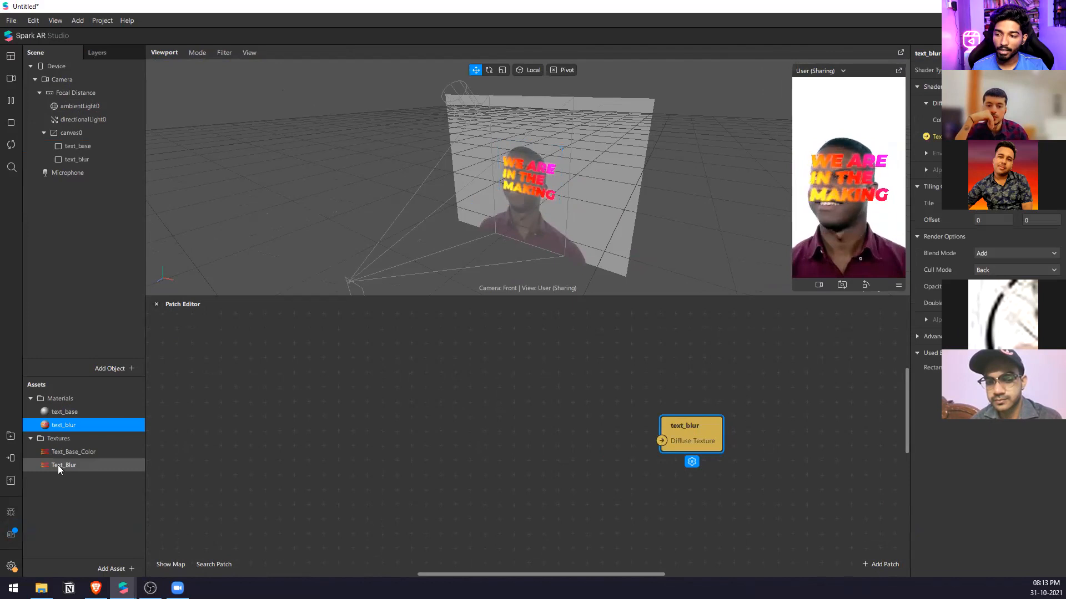
{"action": "left_click_drag", "start_coordinate": [362, 399], "coordinate": [364, 374]}
Add an SDF Line patch and place it below the Text_Blur texture patch.
{"action": "double_click", "coordinate": [504, 376]}
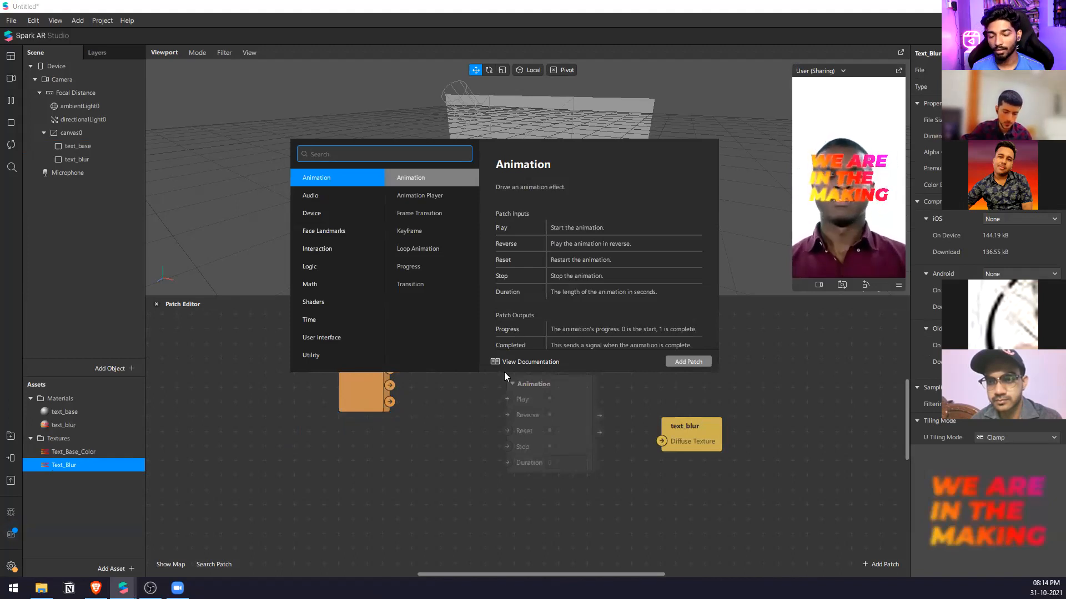
{"action": "type", "text": "sdfli"}
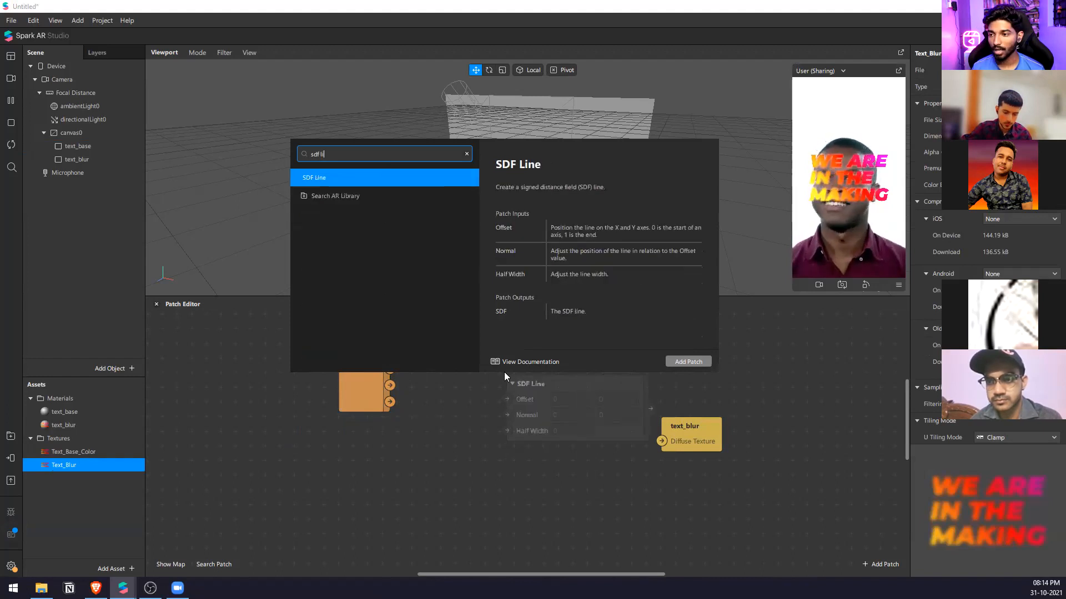
{"action": "key", "text": "Return"}
{"action": "left_click_drag", "start_coordinate": [518, 423], "coordinate": [354, 479]}
Add a Smooth Step patch fed by the SDF Line output and set its Edge Max to 0.25.
{"action": "left_click", "coordinate": [488, 481]}
{"action": "right_click", "coordinate": [487, 480]}
{"action": "type", "text": "s"}
{"action": "key", "text": "BackSpace"}
{"action": "type", "text": "smoo"}
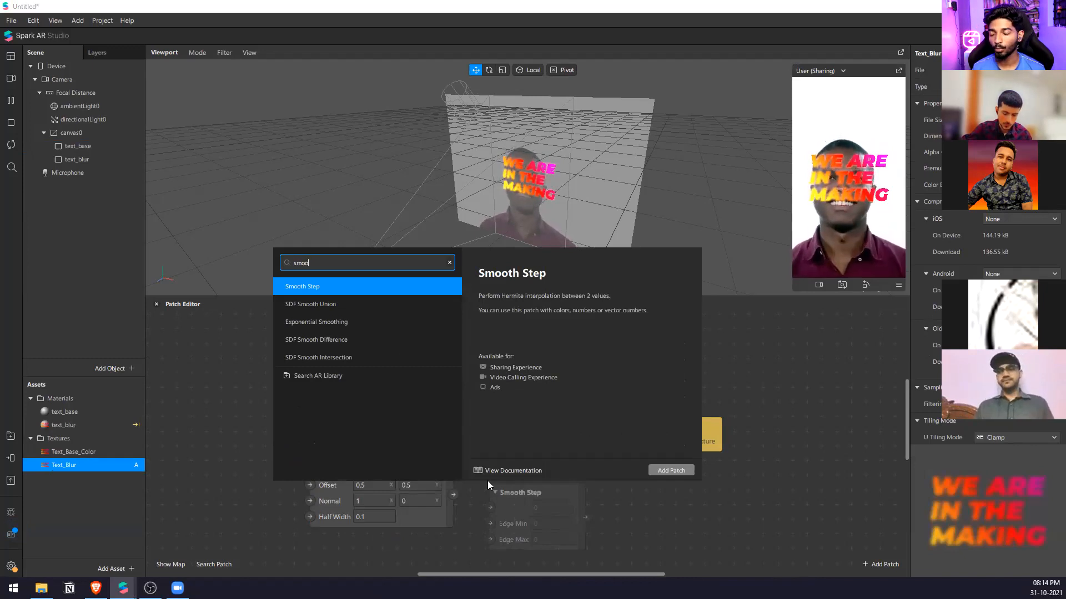
{"action": "key", "text": "Return"}
{"action": "left_click_drag", "start_coordinate": [454, 495], "coordinate": [490, 508]}
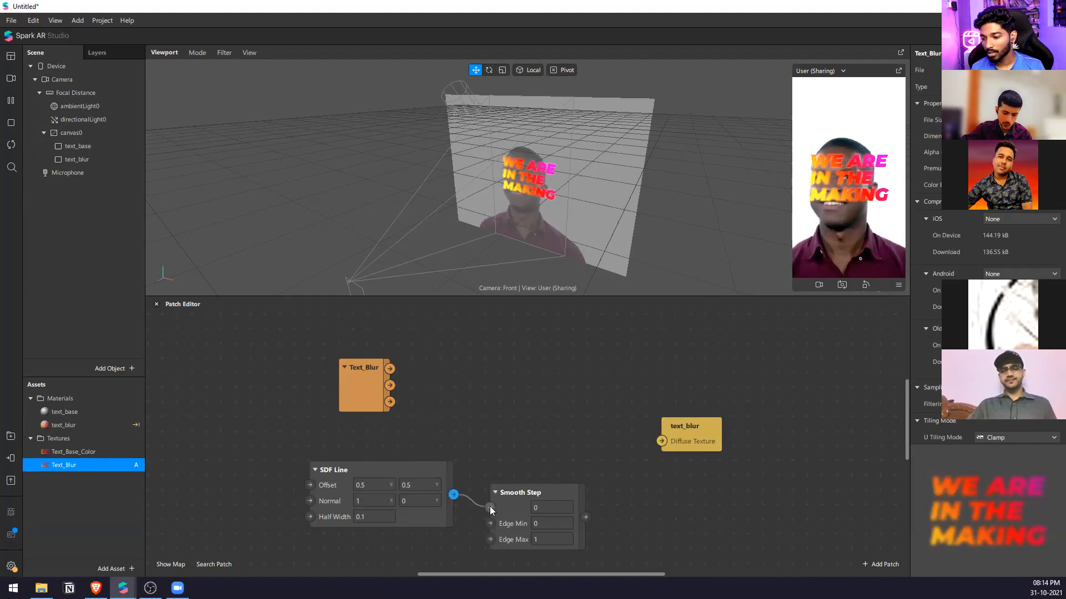
{"action": "left_click_drag", "start_coordinate": [563, 534], "coordinate": [559, 540]}
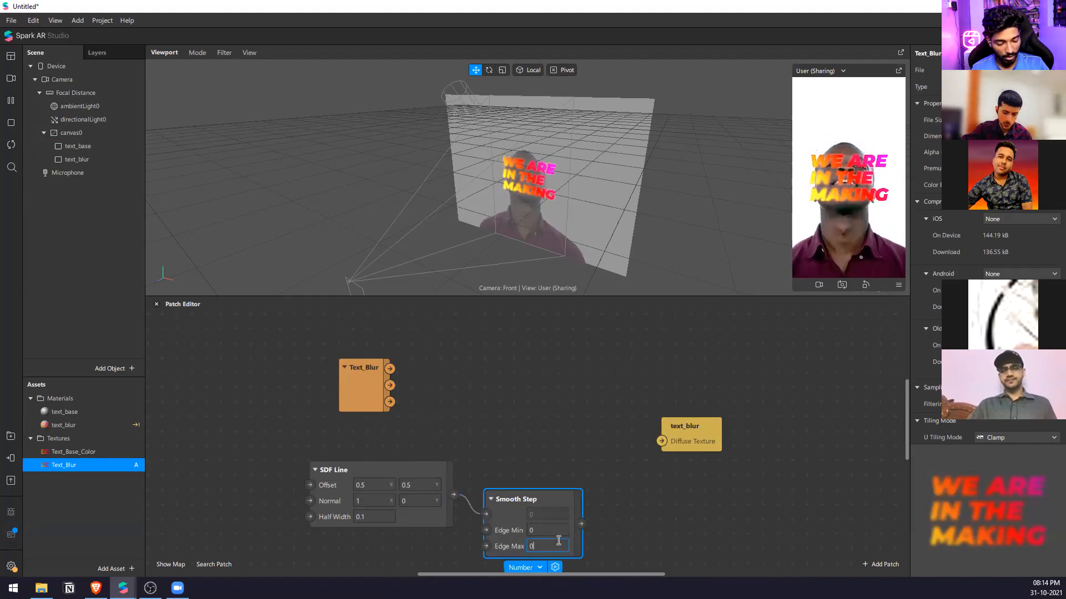
{"action": "type", "text": ".25"}
{"action": "key", "text": "Return"}
Align the Smooth Step patch with the SDF Line and connect its output to the text_blur diffuse texture.
{"action": "left_click_drag", "start_coordinate": [580, 523], "coordinate": [593, 441]}
{"action": "left_click", "coordinate": [593, 441]}
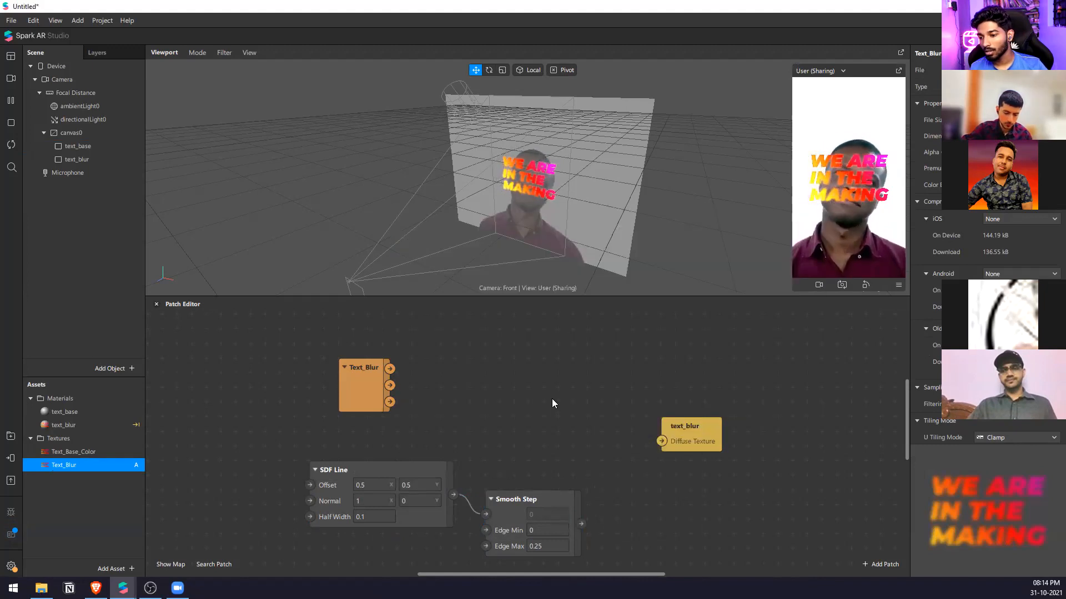
{"action": "left_click_drag", "start_coordinate": [523, 488], "coordinate": [518, 465]}
{"action": "left_click_drag", "start_coordinate": [579, 494], "coordinate": [660, 439]}
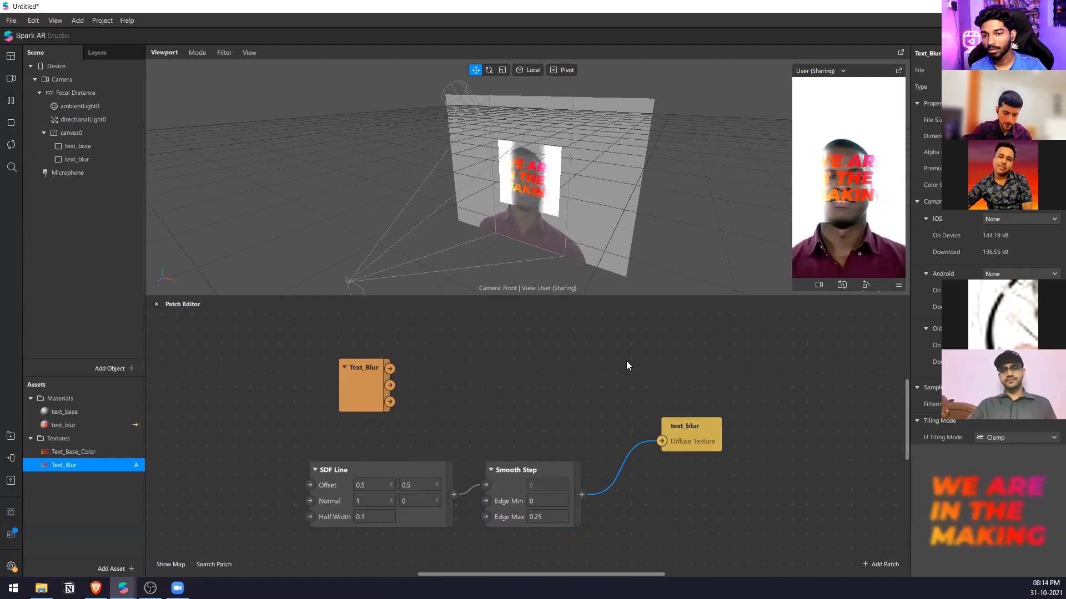
{"action": "scroll", "coordinate": [532, 178], "scroll_direction": "up", "scroll_amount": 5}
{"action": "scroll", "coordinate": [541, 131], "scroll_direction": "down", "scroll_amount": 5}
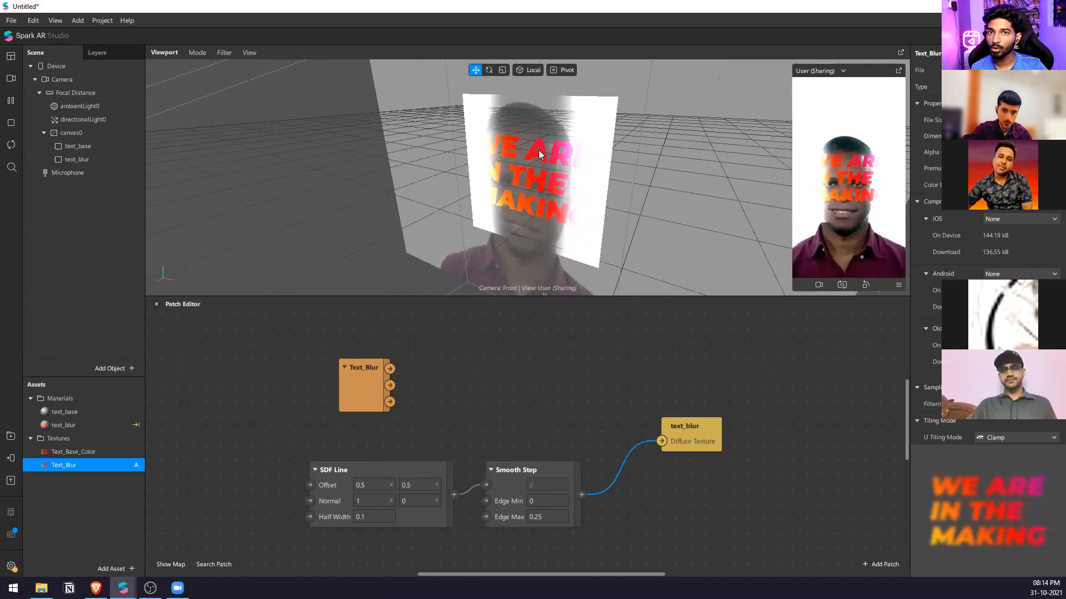
Invert the line mask by setting the Smooth Step's Edge Min to 0.25 and Edge Max to 0.
{"action": "left_click", "coordinate": [547, 498]}
{"action": "type", "text": "0.25"}
{"action": "key", "text": "Return"}
{"action": "left_click", "coordinate": [556, 514]}
{"action": "type", "text": "0"}
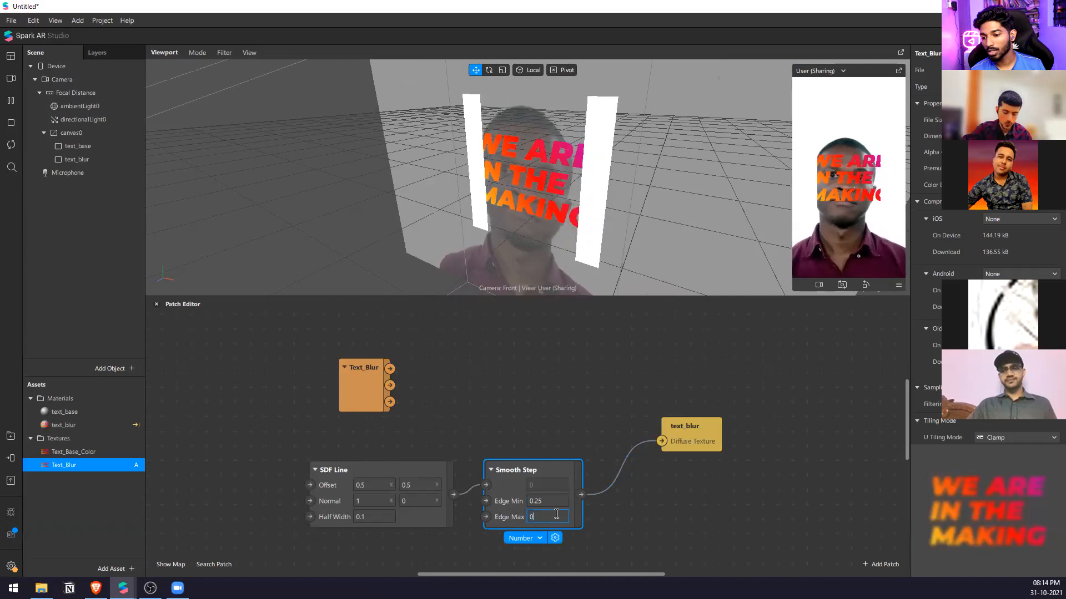
{"action": "key", "text": "Return"}
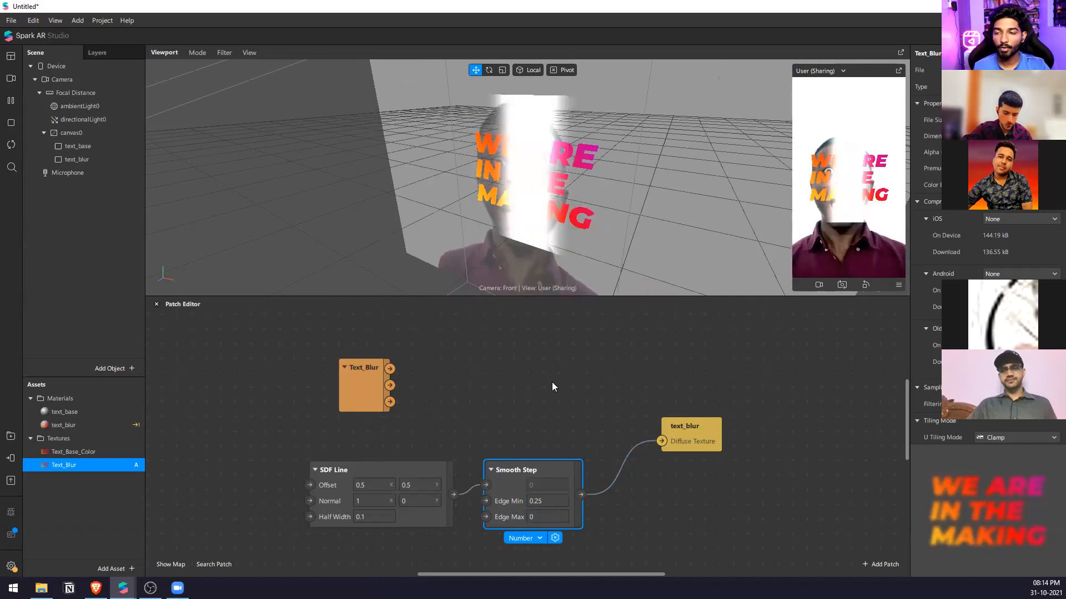
Narrow the SDF Line by reducing its Half Width to 0.02.
{"action": "left_click", "coordinate": [376, 516]}
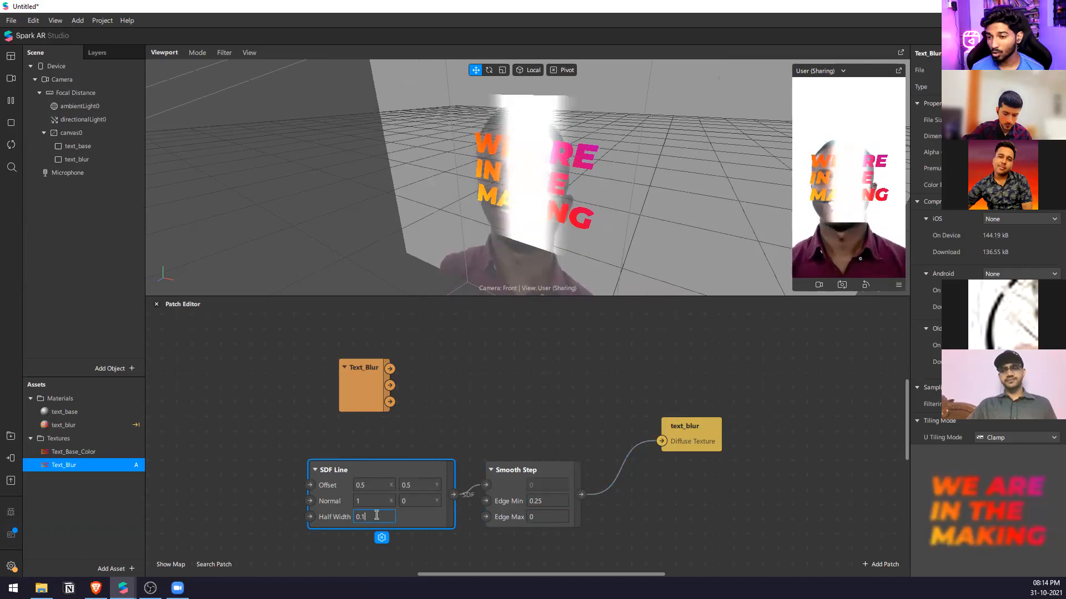
{"action": "key", "text": "BackSpace"}
{"action": "type", "text": "05"}
{"action": "key", "text": "Return"}
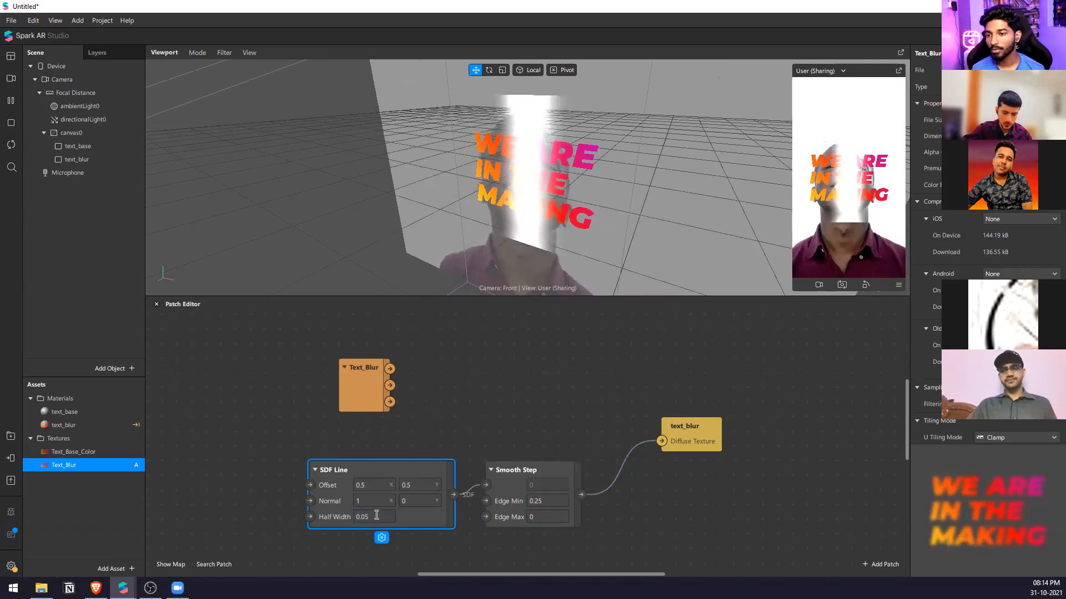
{"action": "left_click", "coordinate": [377, 515]}
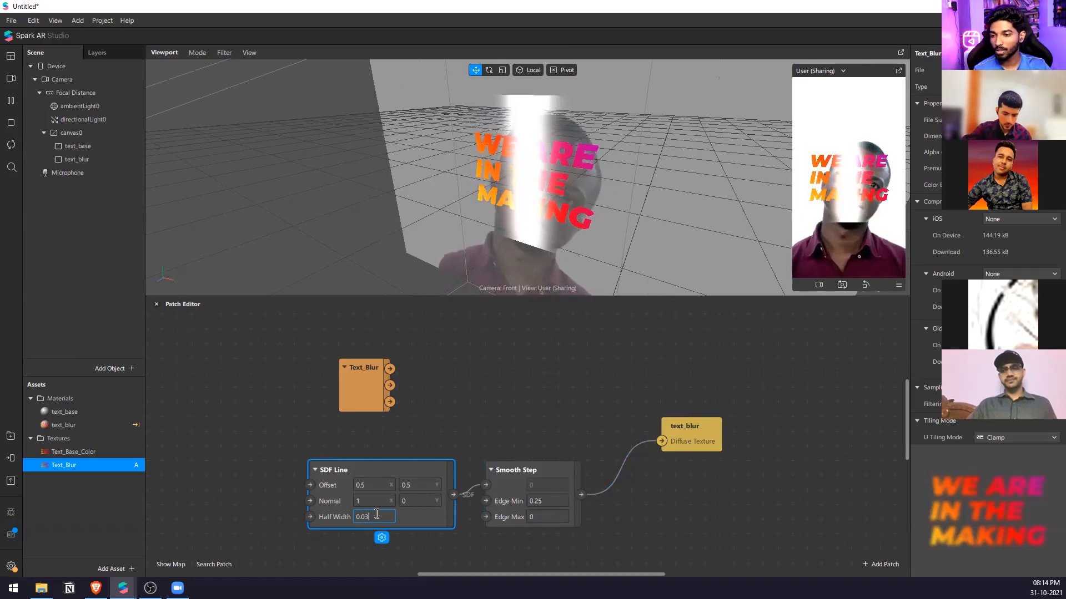
{"action": "type", "text": "35"}
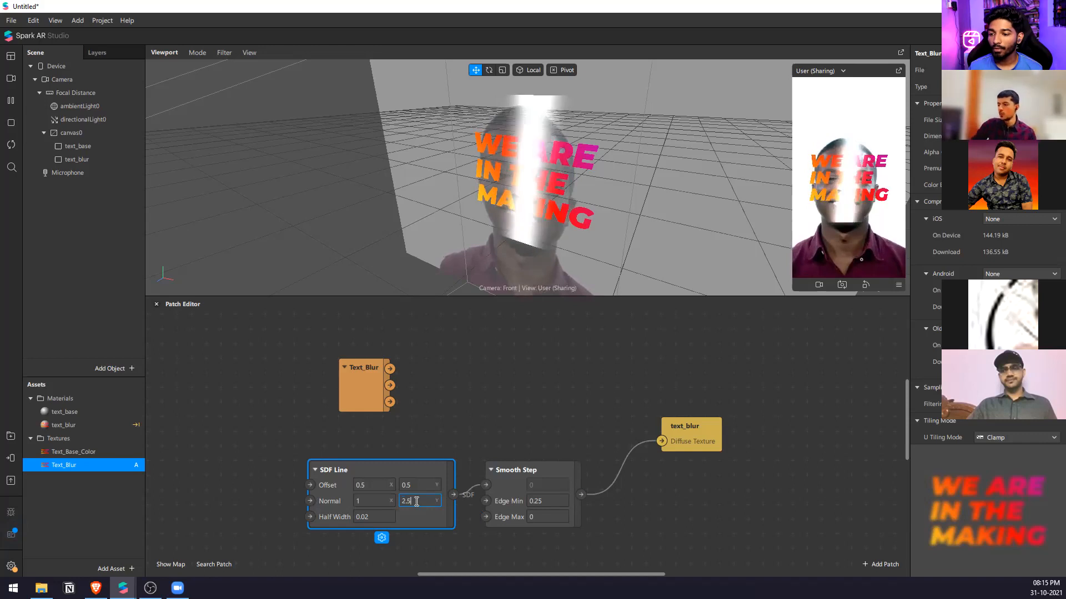
Tilt the SDF Line diagonally by setting its Normal Y to 1.
{"action": "key", "text": "Return"}
{"action": "key", "text": "Return"}
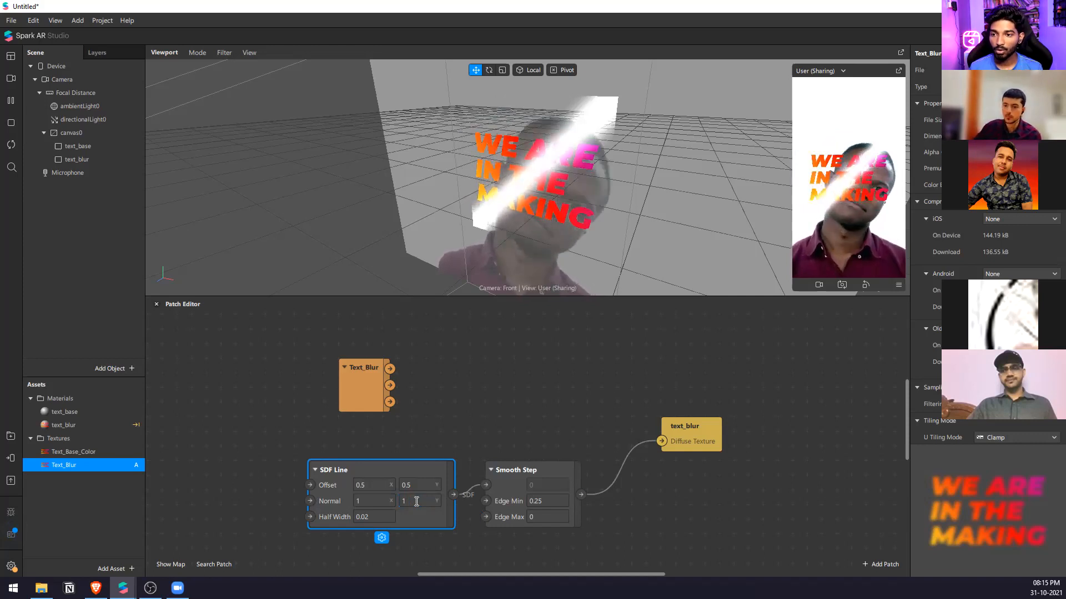
{"action": "left_click", "coordinate": [481, 488]}
{"action": "left_click", "coordinate": [511, 468]}
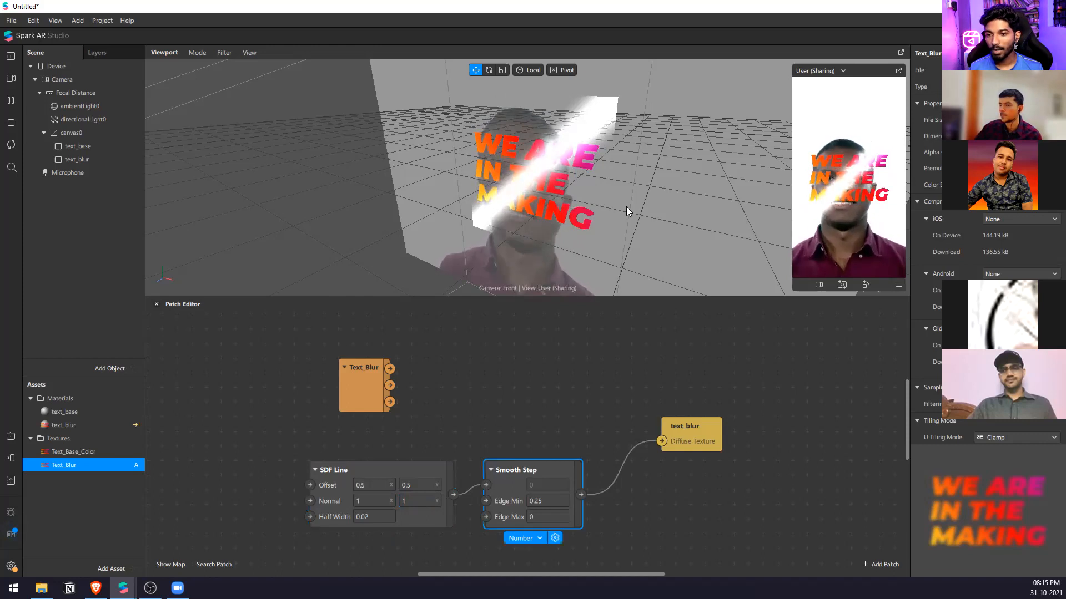
Add a Mix patch between the Text_Blur texture and the text_blur material patch.
{"action": "double_click", "coordinate": [558, 375]}
{"action": "type", "text": "mx"}
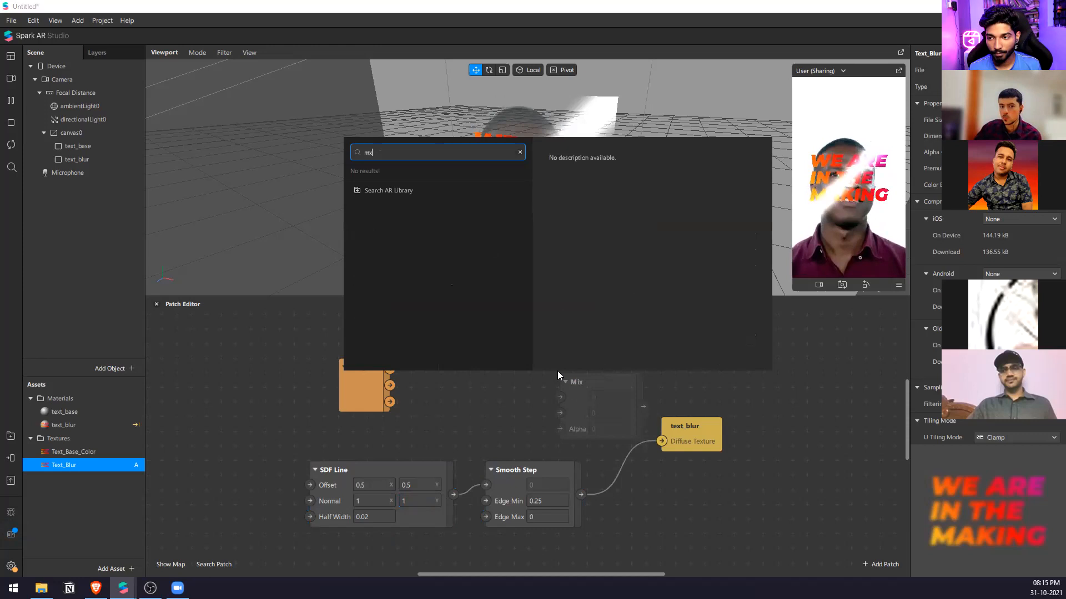
{"action": "key", "text": "BackSpace"}
{"action": "type", "text": "ix"}
{"action": "key", "text": "Return"}
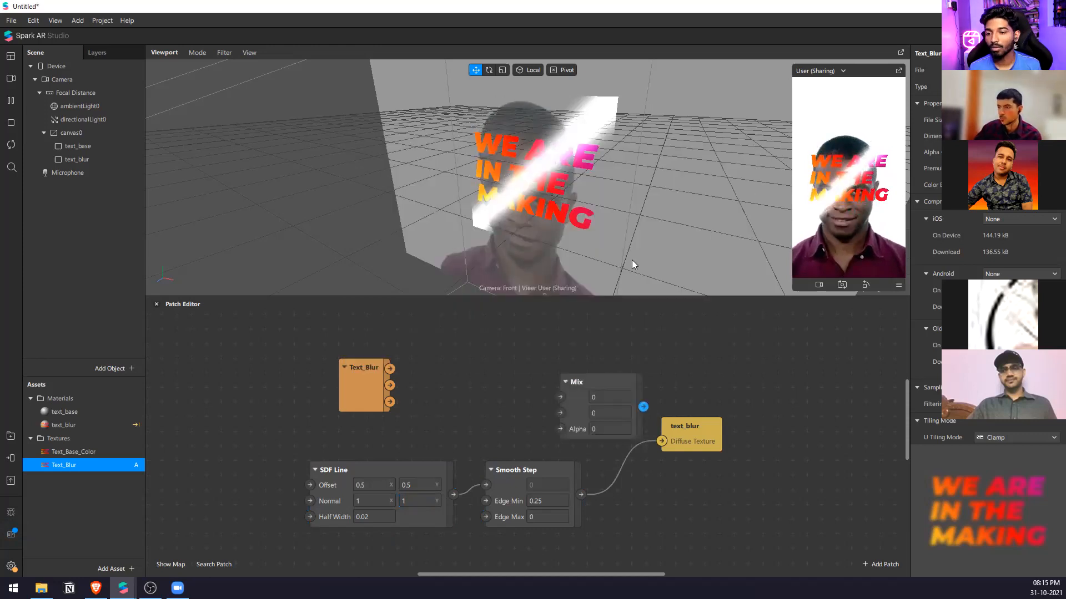
Connect Text_Blur's third output to Mix's second input, Smooth Step to Mix's Alpha, and Mix to the text_blur diffuse texture.
{"action": "left_click_drag", "start_coordinate": [564, 430], "coordinate": [557, 429]}
{"action": "left_click_drag", "start_coordinate": [688, 426], "coordinate": [848, 383]}
{"action": "left_click_drag", "start_coordinate": [388, 402], "coordinate": [822, 398]}
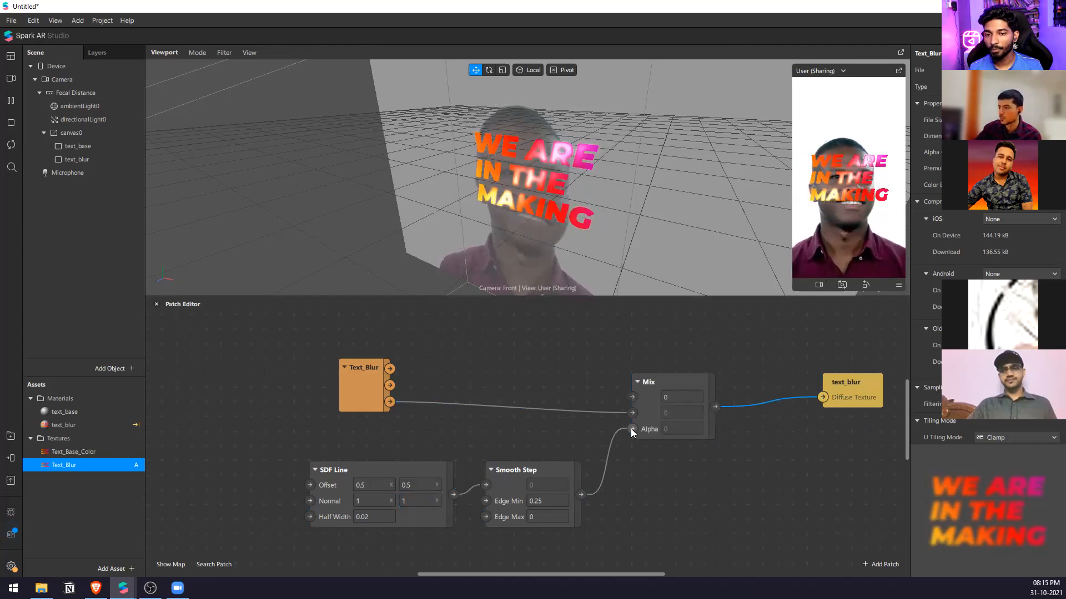
{"action": "scroll", "coordinate": [631, 428], "scroll_direction": "up", "scroll_amount": 3}
{"action": "scroll", "coordinate": [626, 373], "scroll_direction": "down", "scroll_amount": 2}
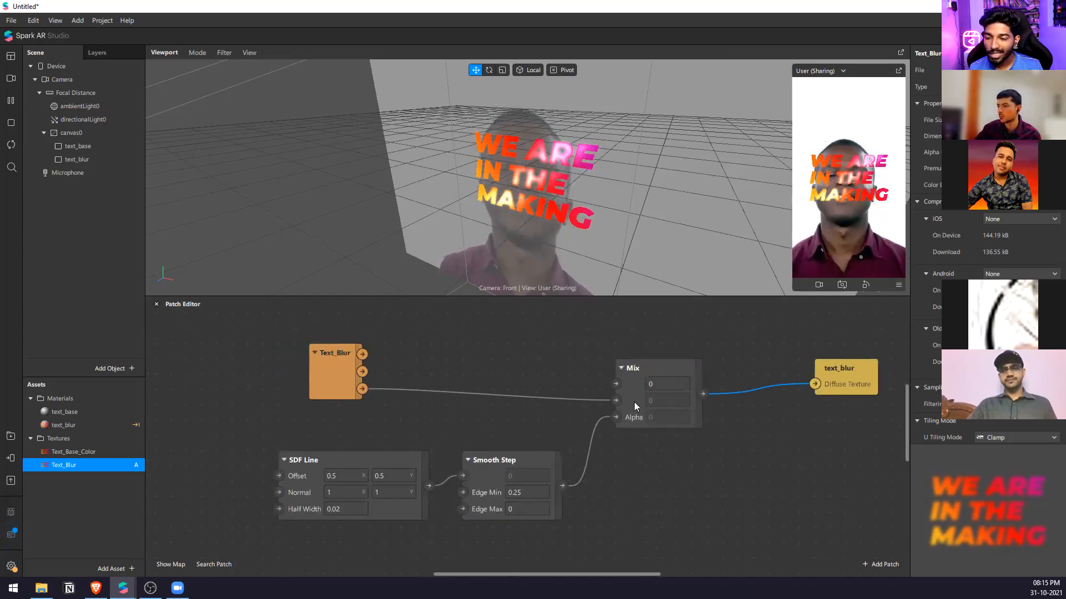
Try moving the Text_Blur connection to the Mix patch's first input, and undo it.
{"action": "left_click_drag", "start_coordinate": [616, 401], "coordinate": [618, 384]}
{"action": "key", "text": "ctrl+z"}
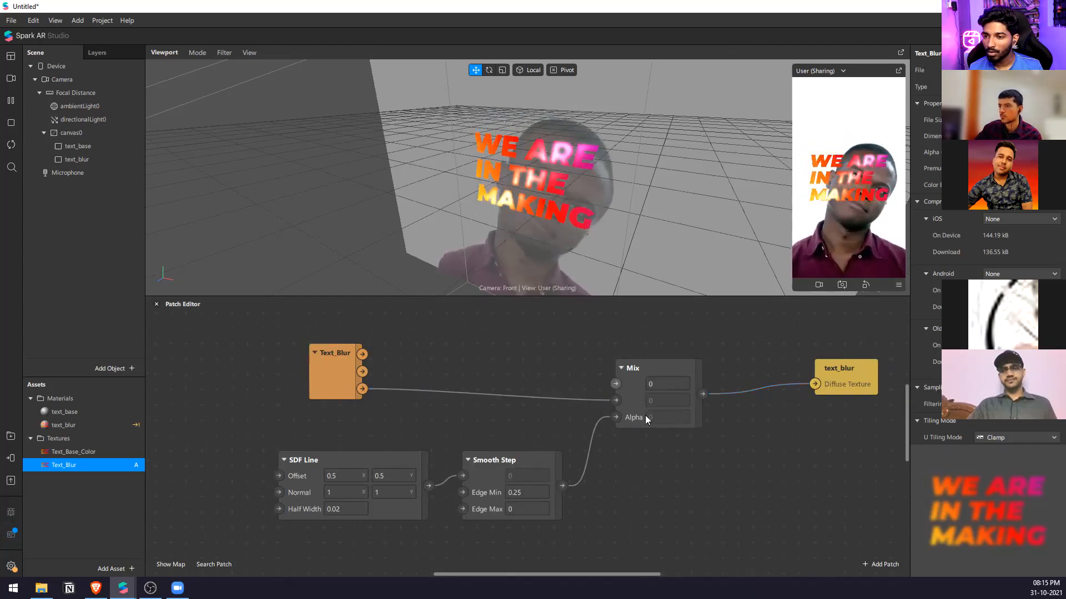
{"action": "scroll", "coordinate": [370, 503], "scroll_direction": "up", "scroll_amount": 1}
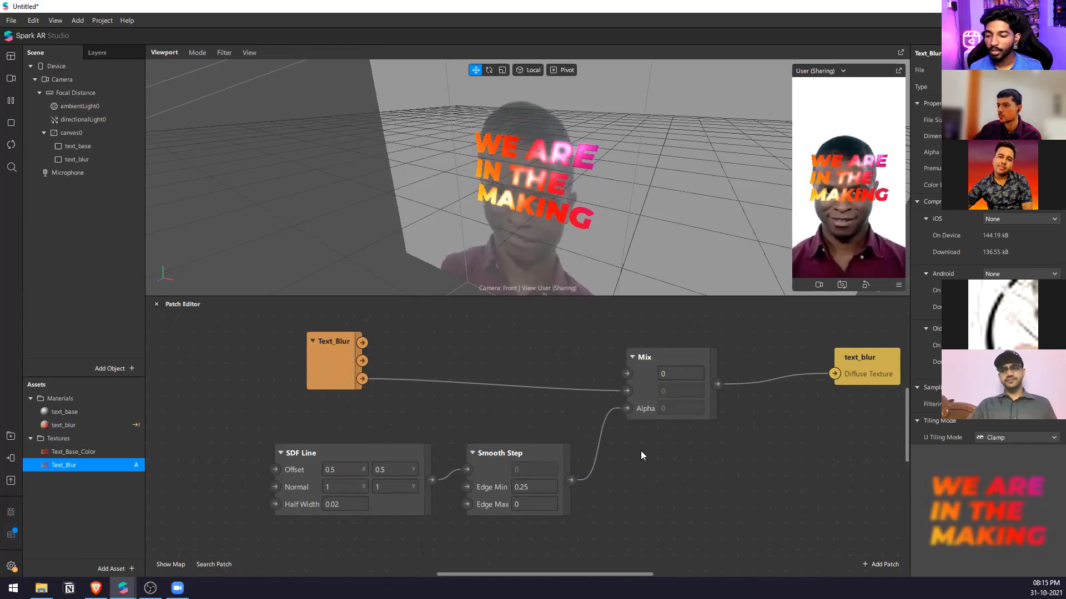
Set the Smooth Step's Edge Min to 0 and Edge Max to 0.25 to try the reversed mask.
{"action": "middle_click_drag", "start_coordinate": [641, 451], "coordinate": [691, 429]}
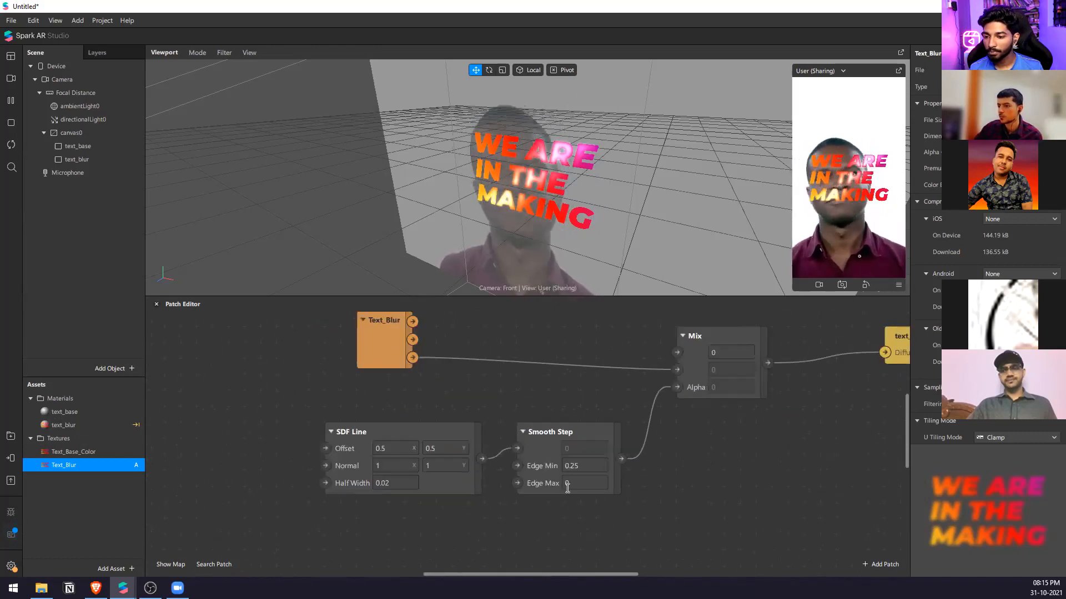
{"action": "left_click", "coordinate": [585, 468]}
{"action": "type", "text": "0"}
{"action": "key", "text": "Return"}
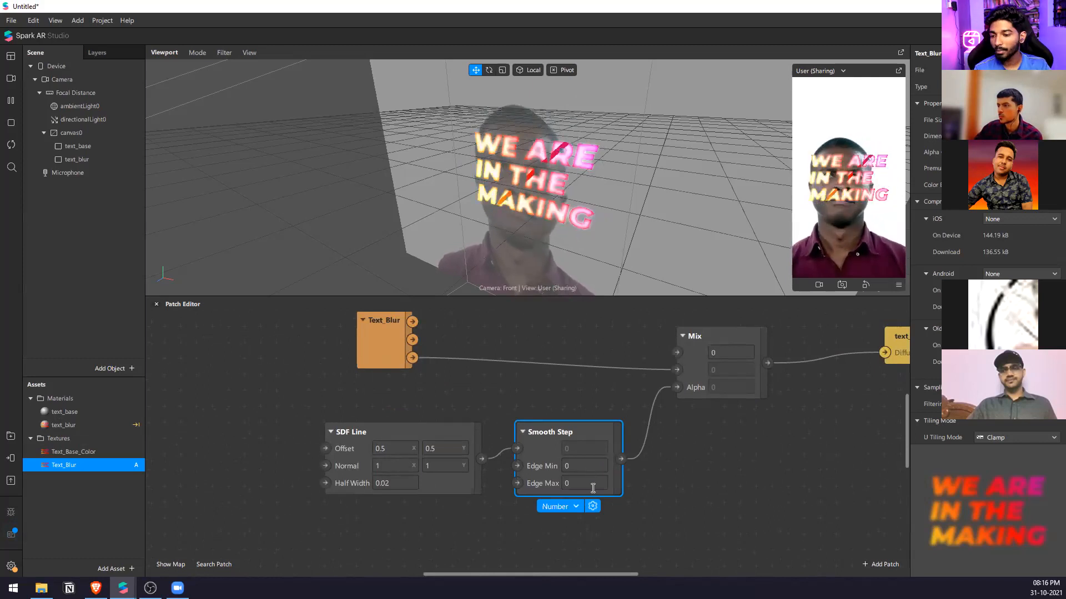
{"action": "type", "text": ".25"}
{"action": "key", "text": "Return"}
Set the Smooth Step's Edge Max back to 0 and its Edge Min back to 0.25.
{"action": "left_click", "coordinate": [585, 482]}
{"action": "type", "text": "0"}
{"action": "key", "text": "Return"}
{"action": "left_click", "coordinate": [586, 466]}
{"action": "type", "text": ".25"}
{"action": "key", "text": "Return"}
Try the Alpha blend mode on the text_blur material, and return it to Add.
{"action": "left_click", "coordinate": [64, 425]}
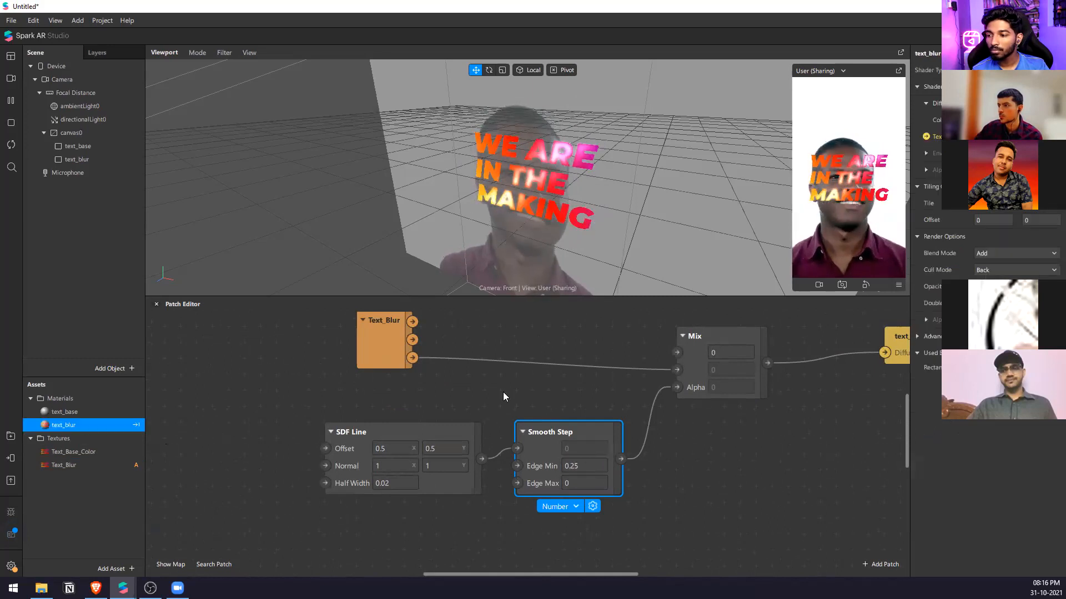
{"action": "left_click", "coordinate": [1001, 254]}
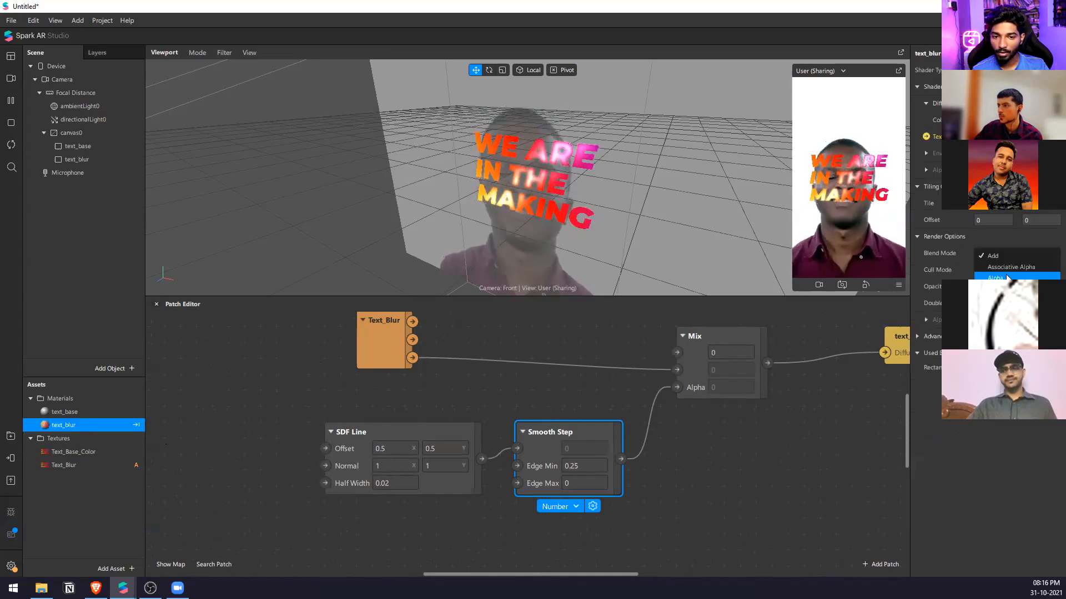
{"action": "left_click", "coordinate": [1001, 275]}
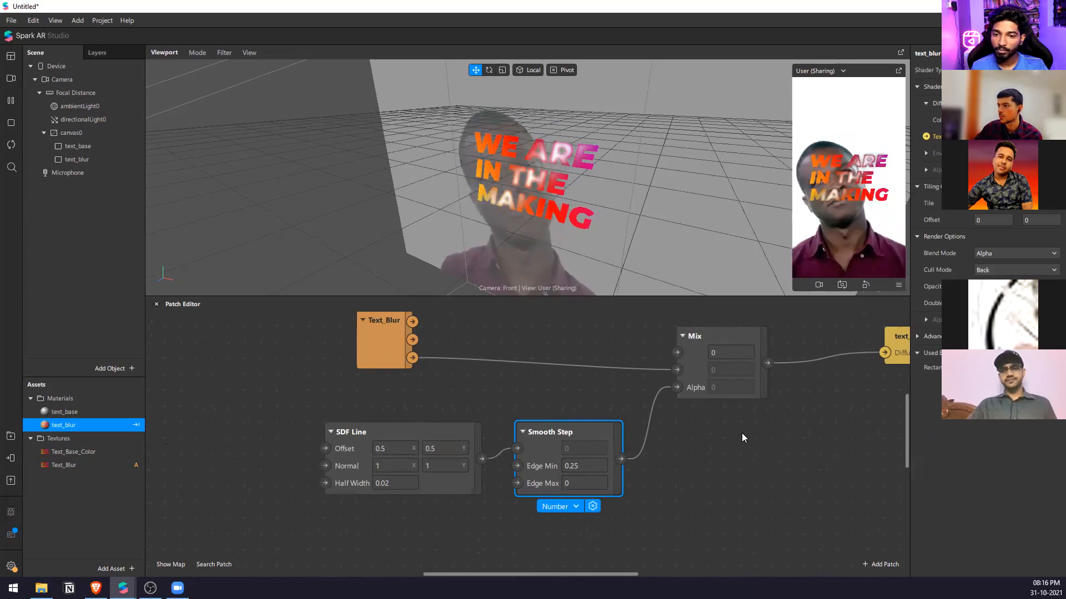
{"action": "left_click", "coordinate": [1015, 256]}
{"action": "left_click", "coordinate": [1015, 255]}
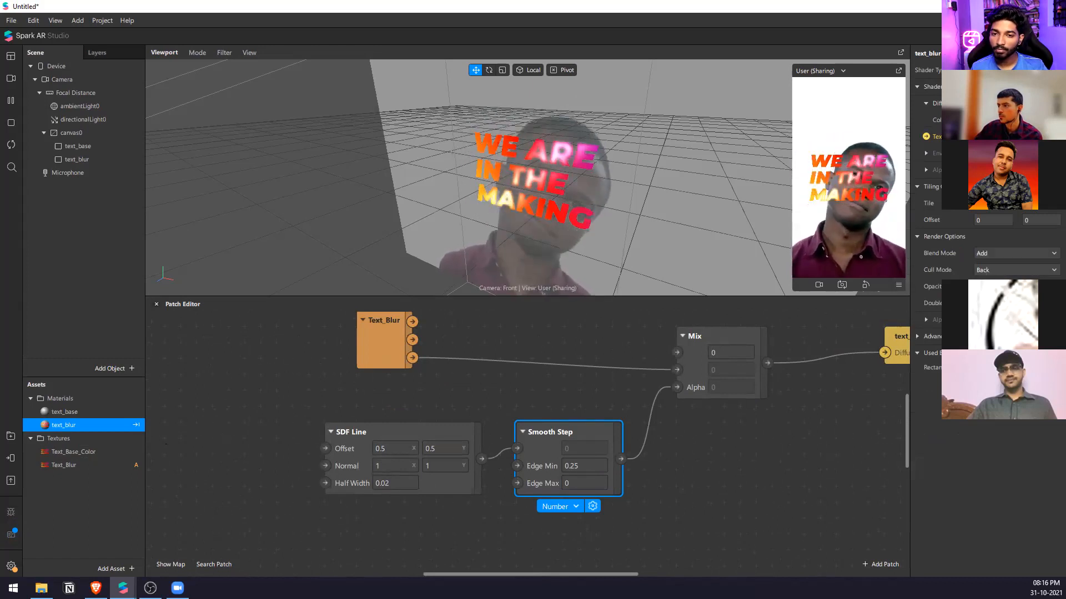
Create an Add patch and place it above the Mix patch.
{"action": "left_click", "coordinate": [359, 472]}
{"action": "left_click", "coordinate": [753, 447]}
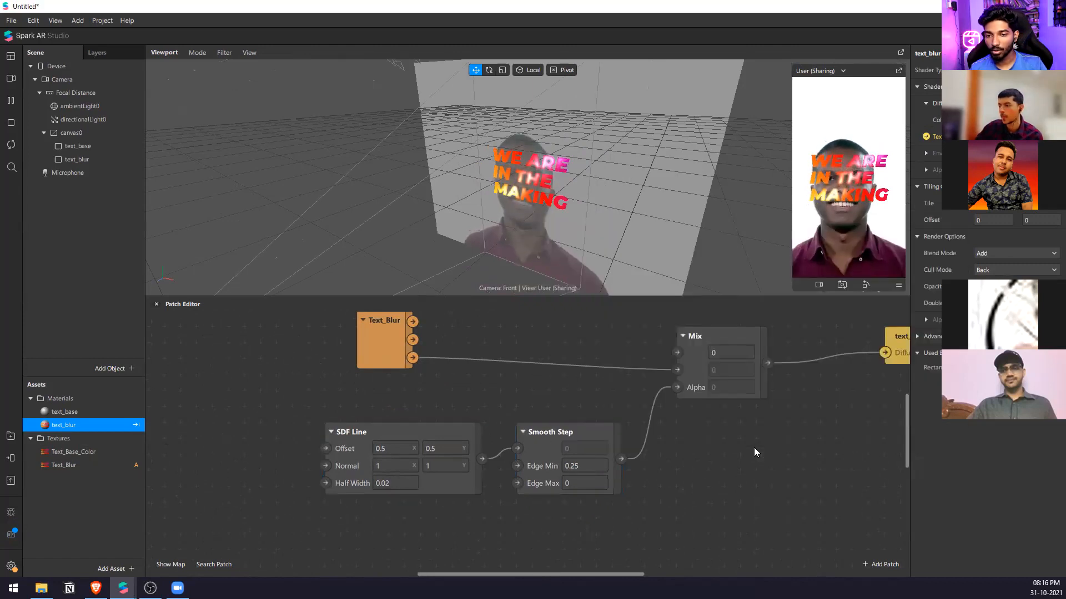
{"action": "right_click", "coordinate": [754, 447]}
{"action": "type", "text": "bl"}
{"action": "key", "text": "BackSpace"}
{"action": "key", "text": "BackSpace"}
{"action": "type", "text": "add"}
{"action": "key", "text": "Return"}
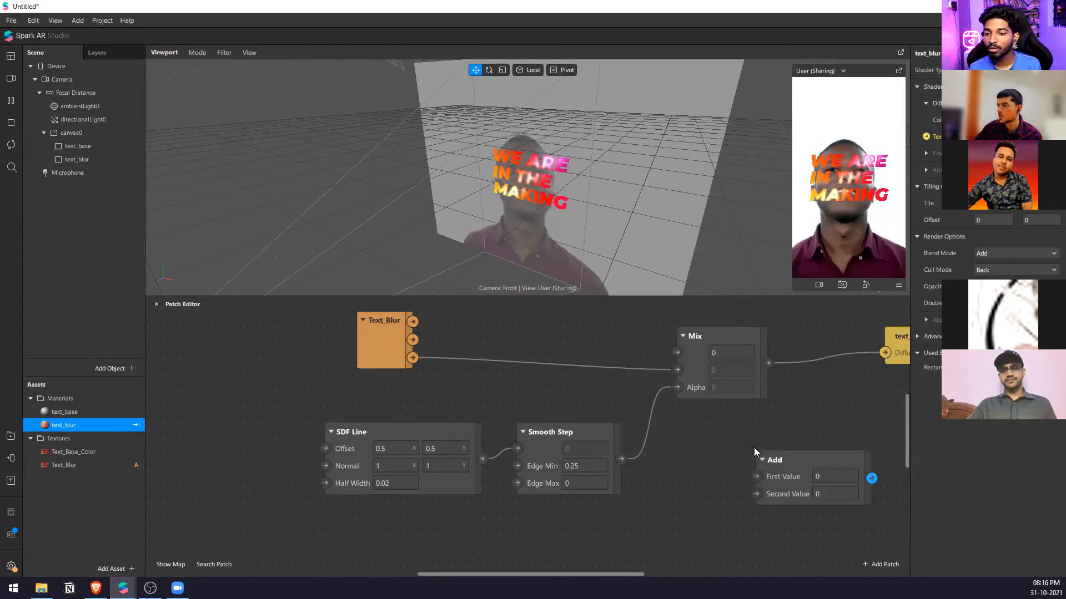
{"action": "left_click_drag", "start_coordinate": [787, 478], "coordinate": [576, 311]}
{"action": "scroll", "coordinate": [638, 383], "scroll_direction": "up", "scroll_amount": 3}
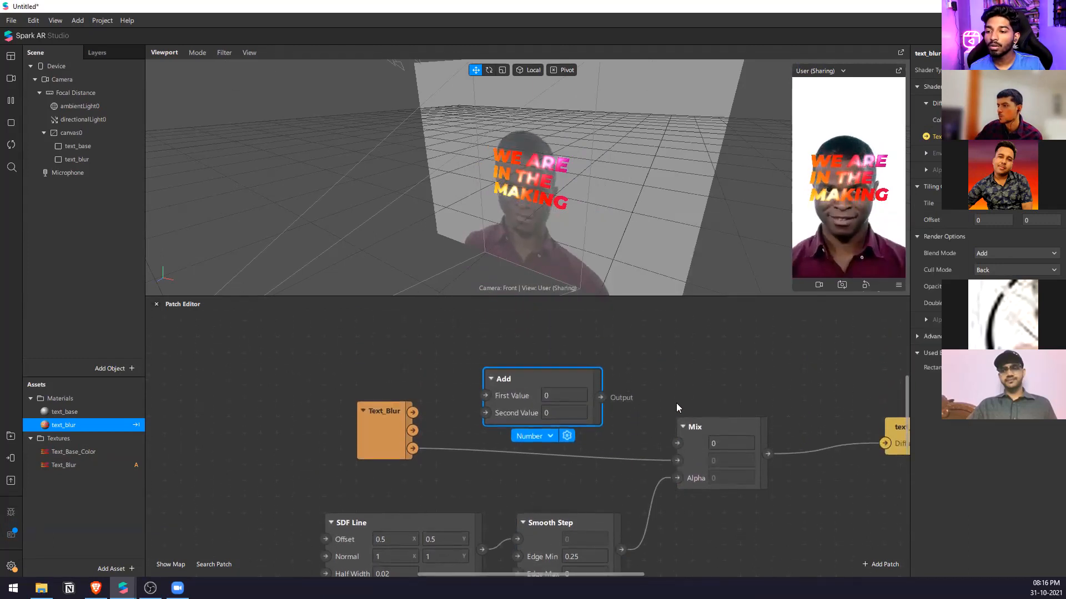
{"action": "left_click_drag", "start_coordinate": [526, 387], "coordinate": [653, 338]}
{"action": "mouse_move", "coordinate": [682, 463]}
{"action": "left_mouse_down"}
{"action": "mouse_move", "coordinate": [635, 385]}
{"action": "mouse_move", "coordinate": [682, 459]}
{"action": "left_mouse_up"}
{"action": "left_click_drag", "start_coordinate": [669, 346], "coordinate": [824, 353]}
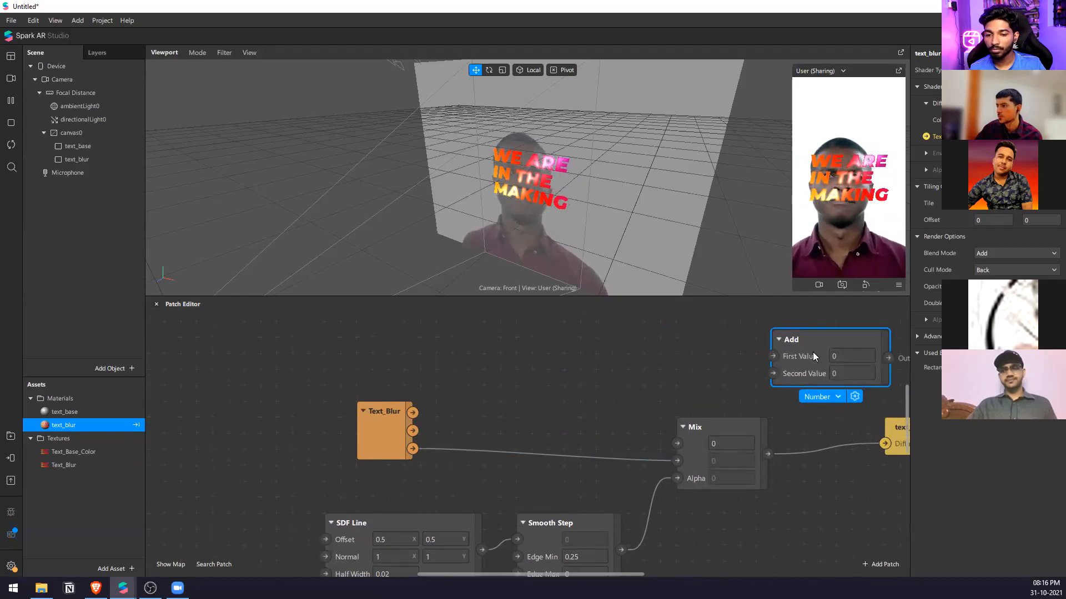
Feed Text_Base_Color and the Mix output into the Add patch, and connect Add to the text_blur diffuse texture.
{"action": "left_click_drag", "start_coordinate": [70, 453], "coordinate": [484, 383]}
{"action": "left_click_drag", "start_coordinate": [553, 358], "coordinate": [762, 365]}
{"action": "left_click_drag", "start_coordinate": [757, 452], "coordinate": [763, 383]}
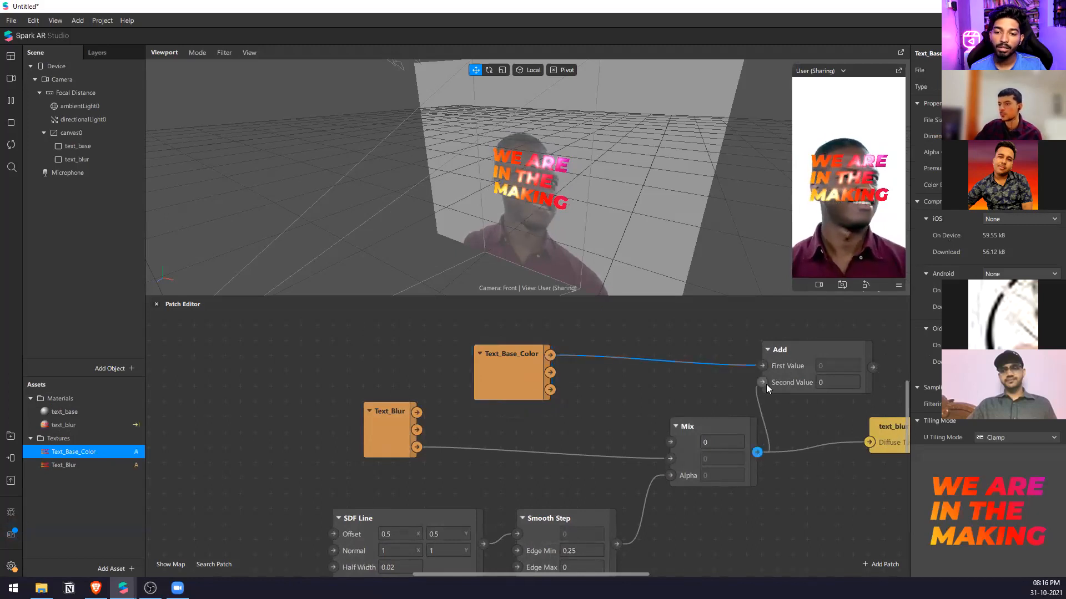
{"action": "left_click_drag", "start_coordinate": [866, 442], "coordinate": [868, 442]}
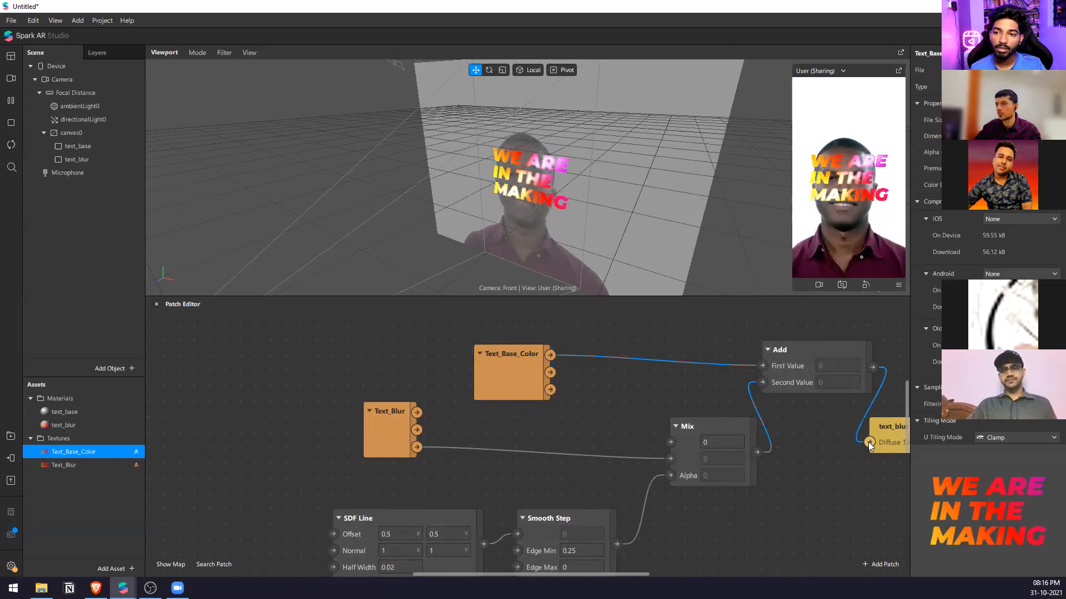
Undo the Add patch's connection to text_blur, and delete the Add and Text_Base_Color patches.
{"action": "key", "text": "ctrl+z"}
{"action": "left_click_drag", "start_coordinate": [796, 325], "coordinate": [539, 394]}
{"action": "key", "text": "Delete"}
Create a Transition patch ahead of the SDF Line patch.
{"action": "scroll", "coordinate": [397, 389], "scroll_direction": "down", "scroll_amount": 2}
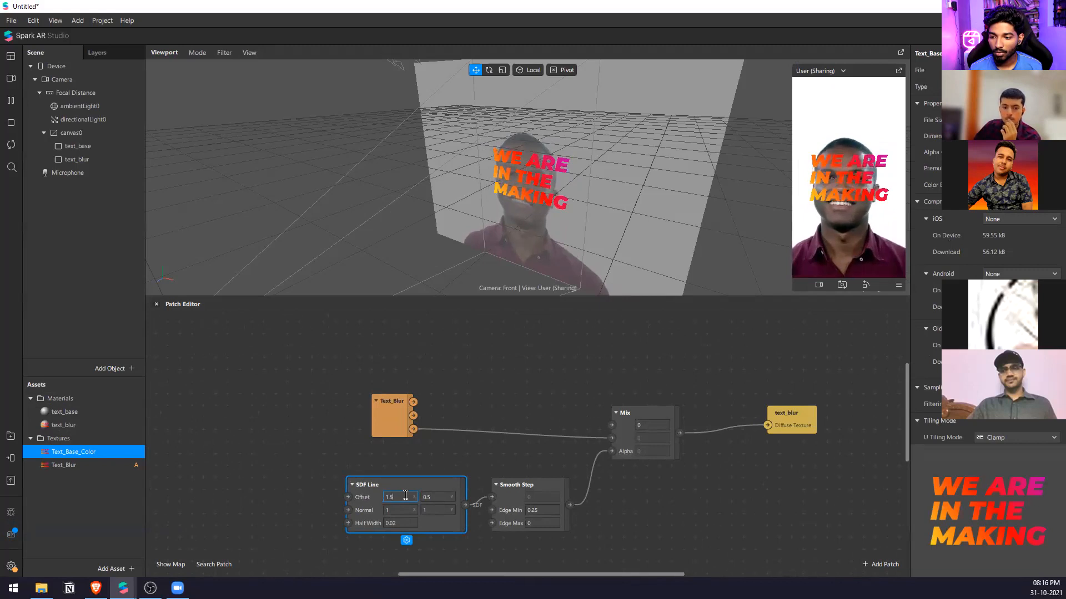
{"action": "scroll", "coordinate": [712, 415], "scroll_direction": "down", "scroll_amount": 4}
{"action": "scroll", "coordinate": [309, 461], "scroll_direction": "up", "scroll_amount": 3}
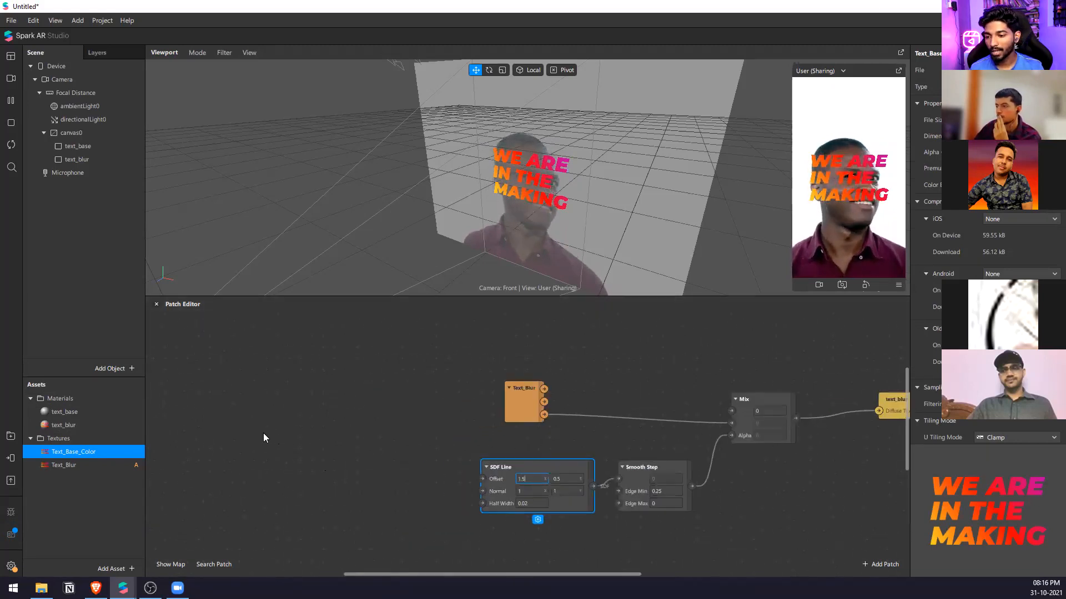
{"action": "double_click", "coordinate": [269, 431]}
{"action": "type", "text": "tran"}
{"action": "key", "text": "Return"}
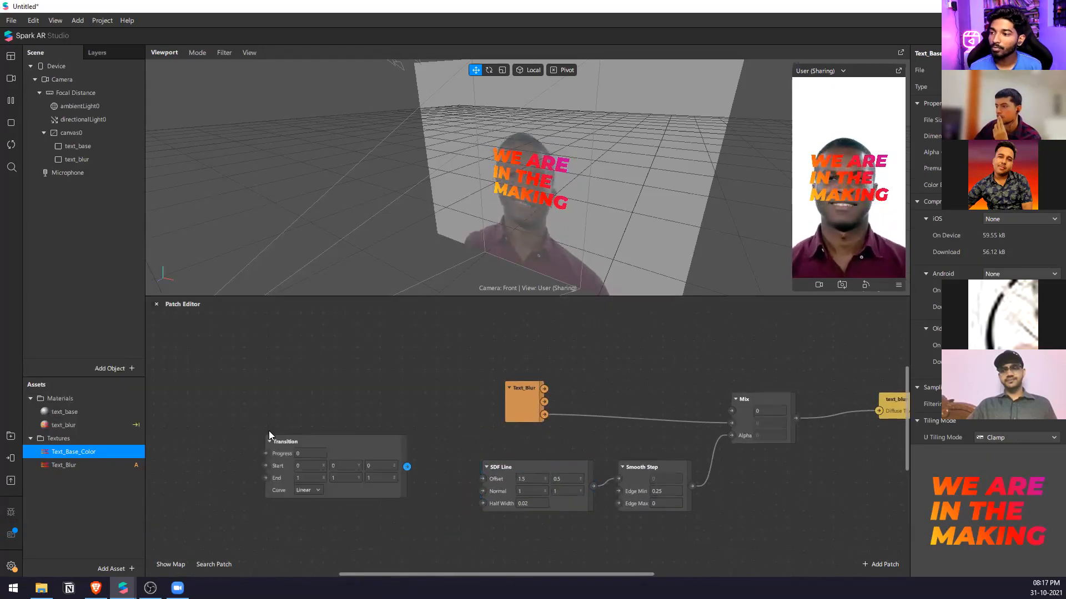
Set the Transition patch's type to Vector 2 and connect its output to the SDF Line's Offset.
{"action": "left_click", "coordinate": [373, 467]}
{"action": "left_click", "coordinate": [352, 507]}
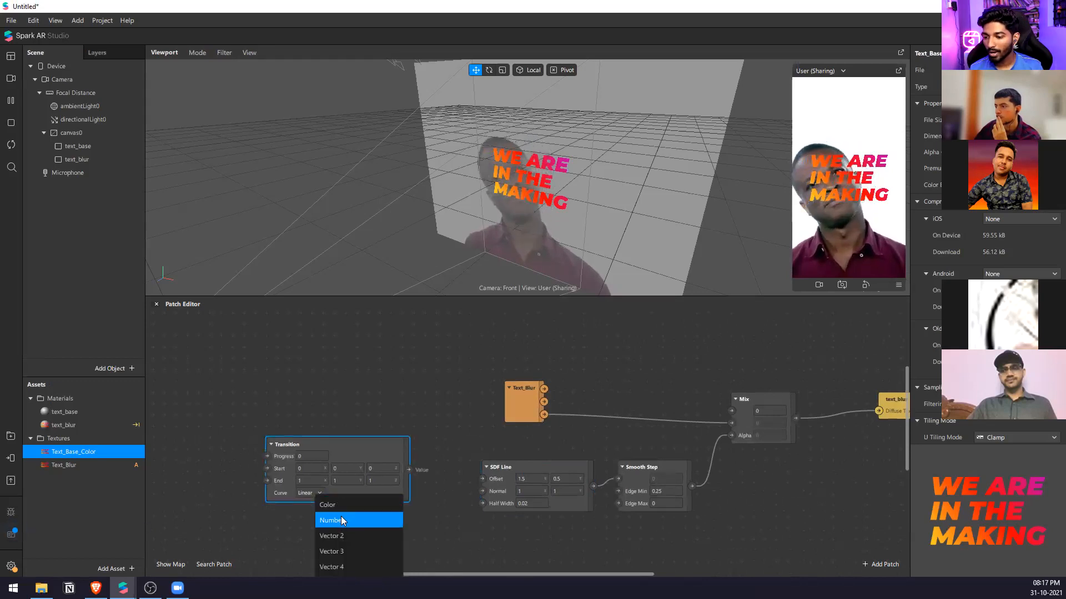
{"action": "left_click", "coordinate": [343, 534]}
{"action": "left_click_drag", "start_coordinate": [370, 454], "coordinate": [454, 486]}
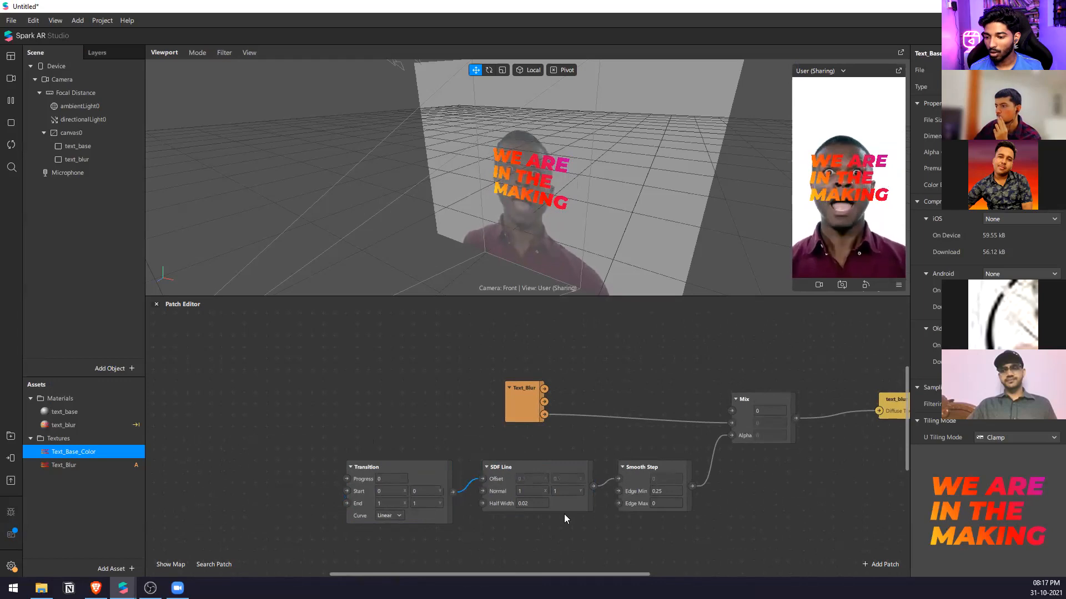
Set the Transition's Start to -0.5, 0.5 and its End to 1.5, 0.5.
{"action": "scroll", "coordinate": [413, 530], "scroll_direction": "up", "scroll_amount": 2}
{"action": "left_click", "coordinate": [385, 480]}
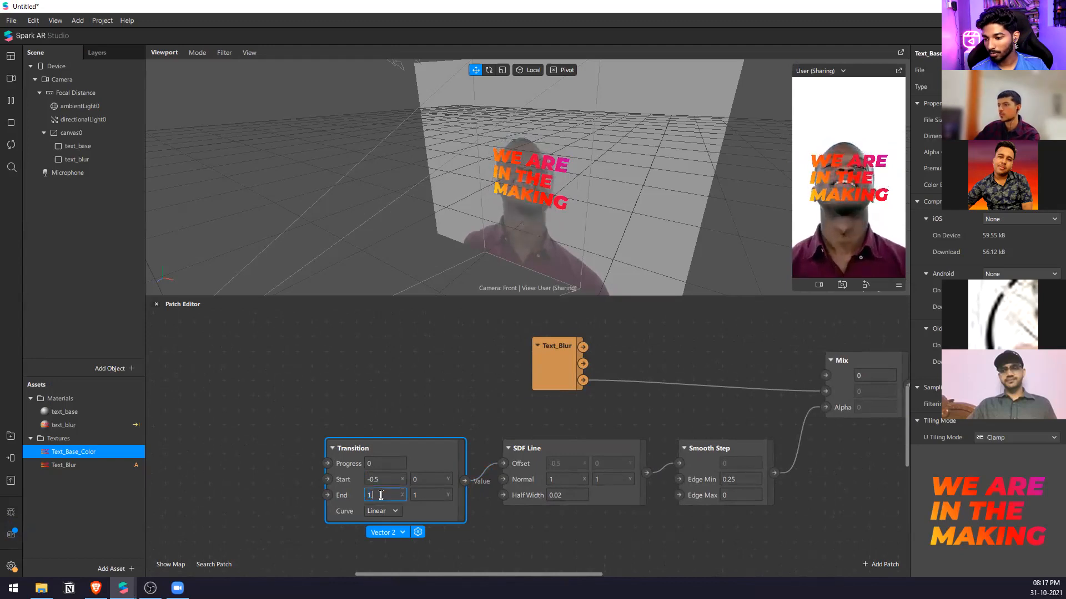
{"action": "left_click", "coordinate": [493, 537]}
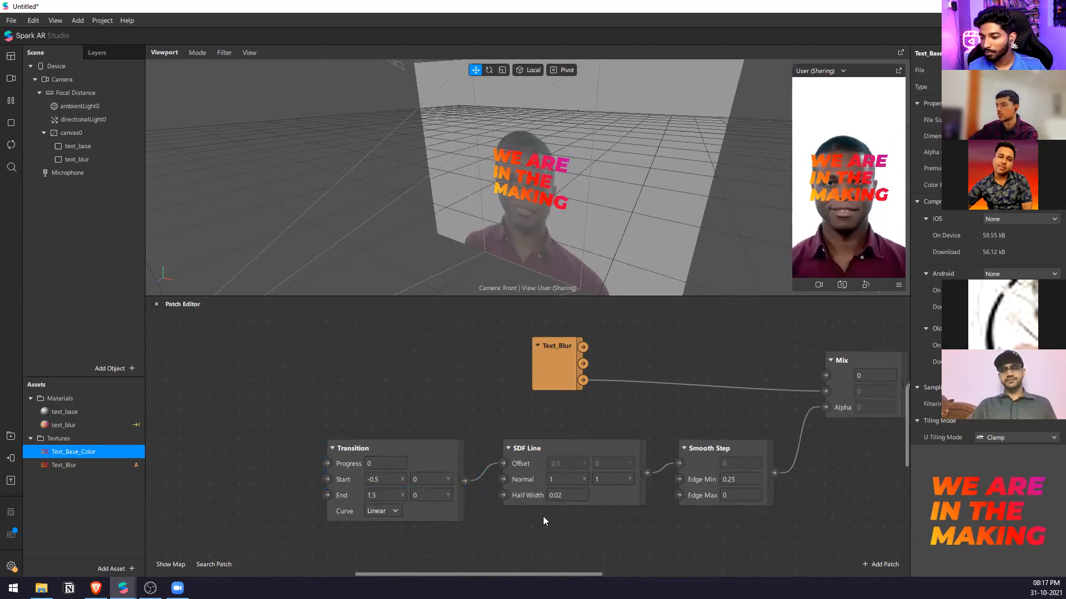
{"action": "left_click", "coordinate": [431, 481]}
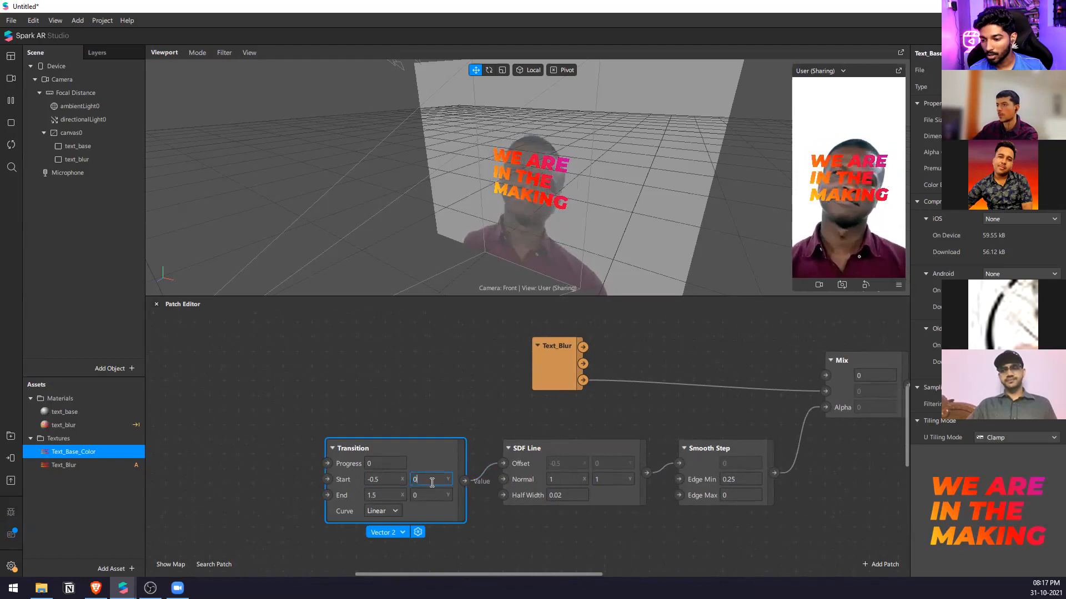
{"action": "type", "text": ".5"}
Add a mirrored Loop Animation patch and connect its progress output to the Transition's Progress.
{"action": "double_click", "coordinate": [364, 412]}
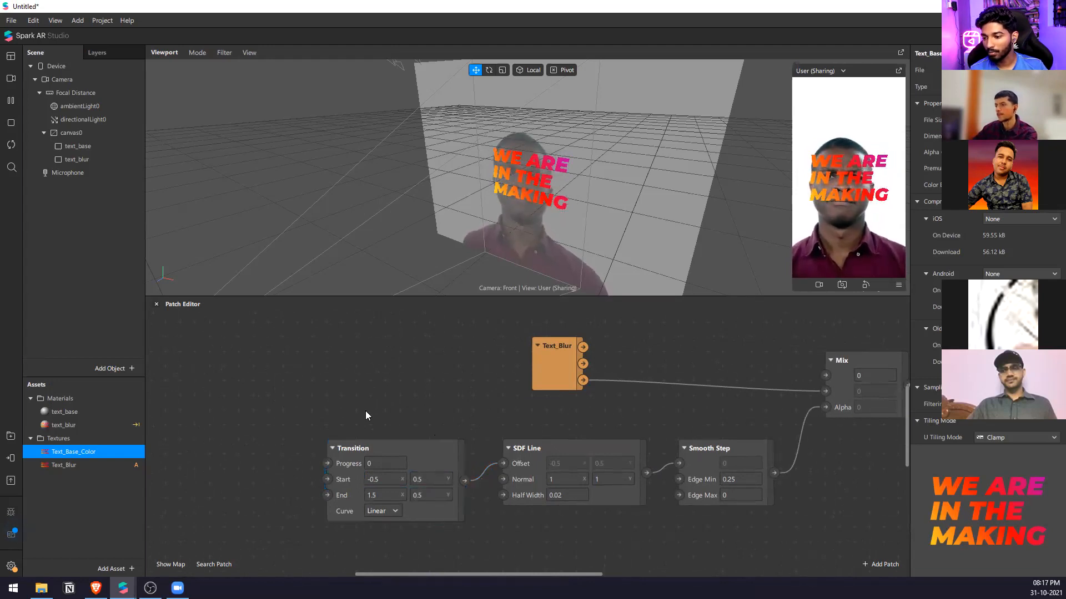
{"action": "type", "text": "loo"}
{"action": "key", "text": "Down"}
{"action": "key", "text": "Return"}
{"action": "left_click_drag", "start_coordinate": [423, 431], "coordinate": [327, 464]}
{"action": "left_click", "coordinate": [252, 510]}
{"action": "left_click", "coordinate": [369, 542]}
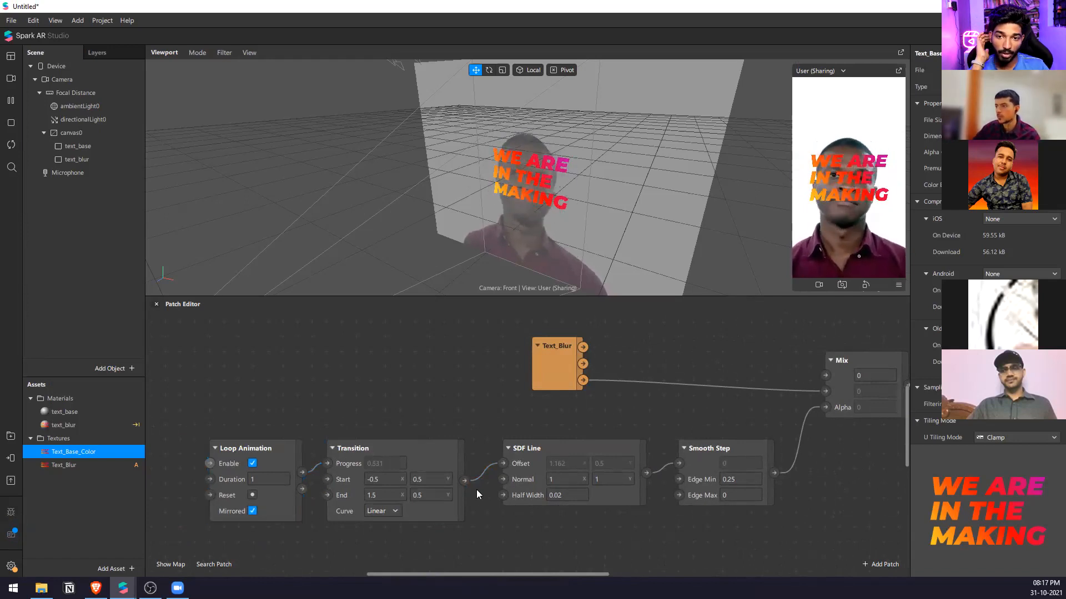
Inspect the glow sweep in an enlarged simulator preview with playback paused, then resume playback and return to the patch graph.
{"action": "left_click_drag", "start_coordinate": [822, 298], "coordinate": [822, 480]}
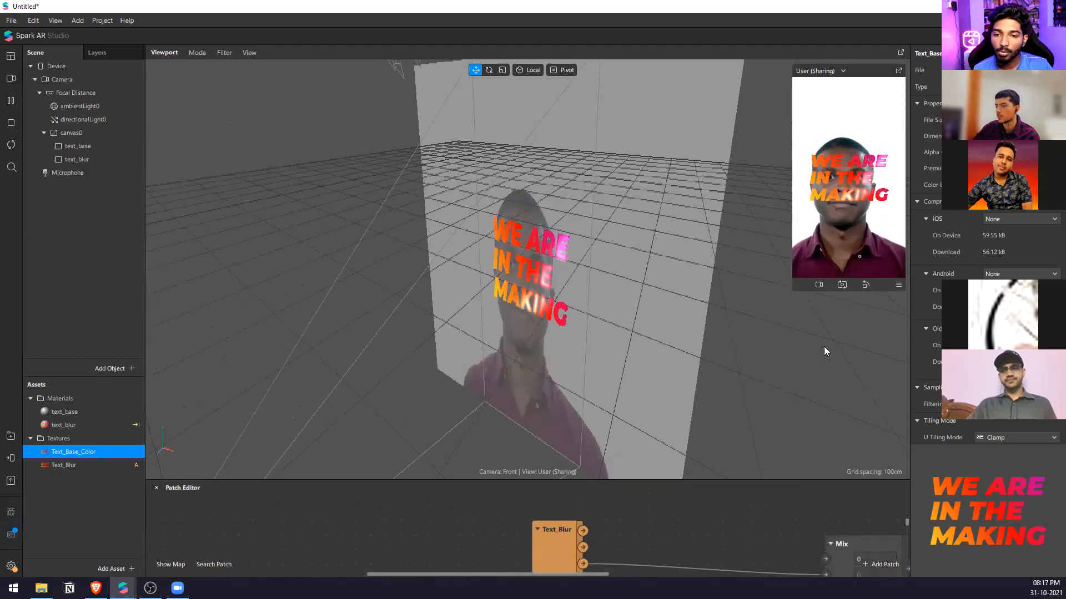
{"action": "left_click_drag", "start_coordinate": [793, 232], "coordinate": [689, 233]}
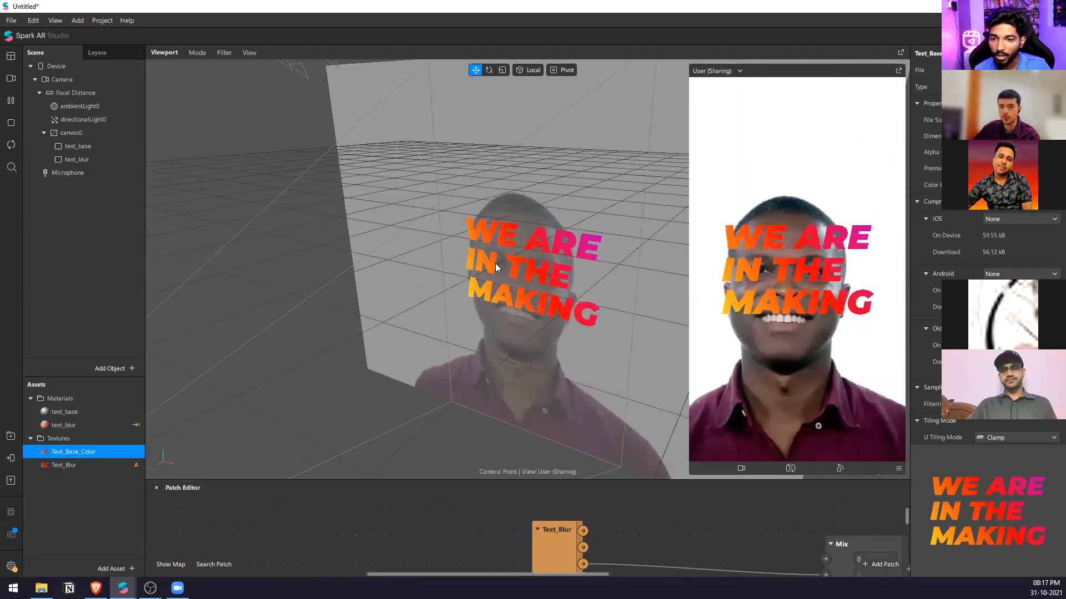
{"action": "left_click", "coordinate": [11, 101]}
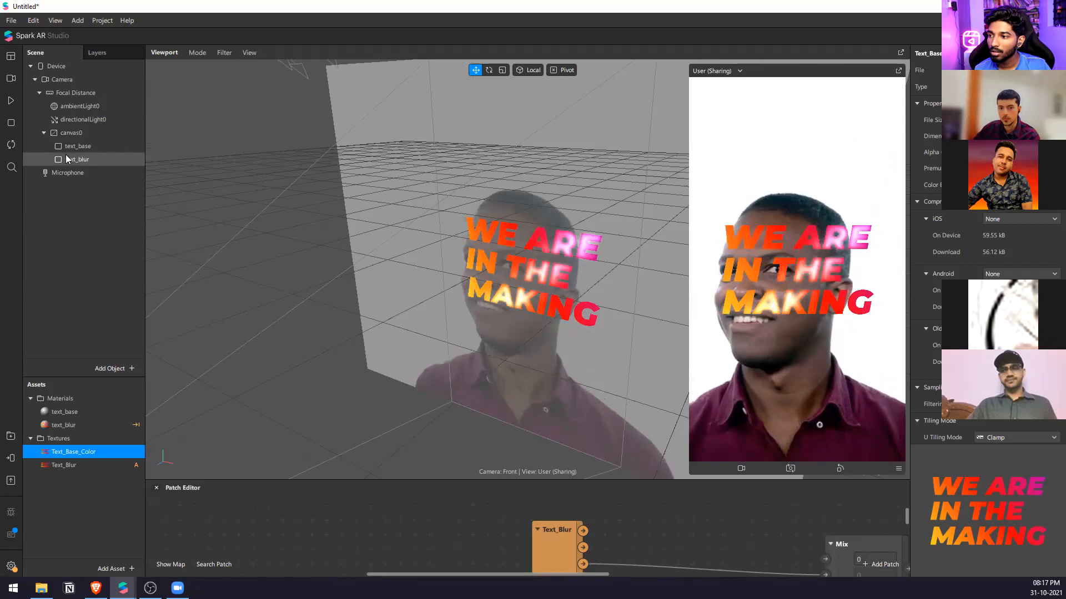
{"action": "mouse_move", "coordinate": [77, 158]}
{"action": "left_mouse_down"}
{"action": "mouse_move", "coordinate": [80, 128]}
{"action": "mouse_move", "coordinate": [82, 171]}
{"action": "left_mouse_up"}
{"action": "left_click", "coordinate": [123, 424]}
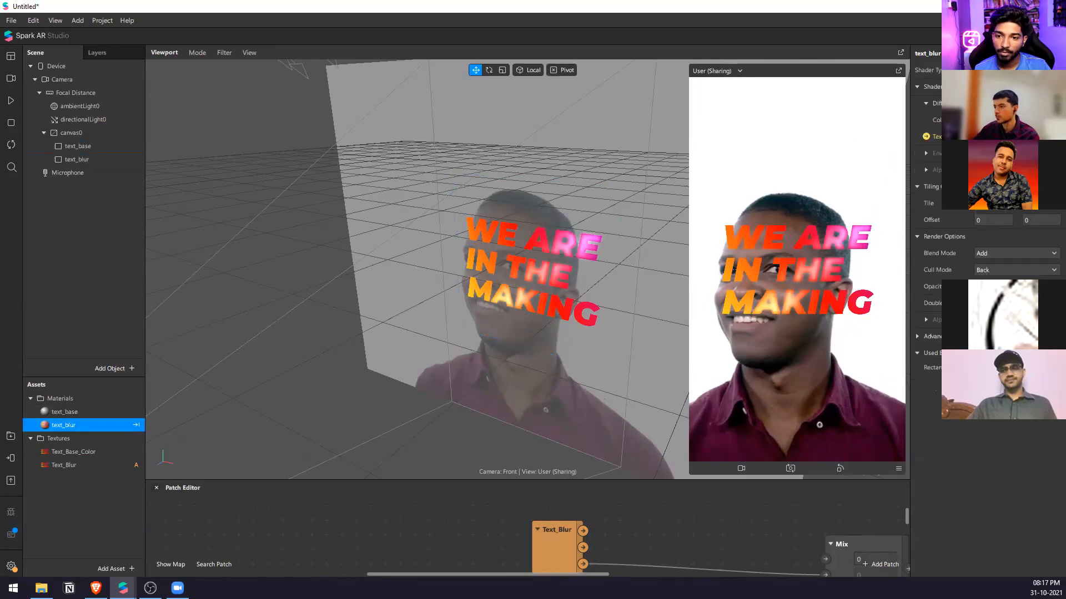
{"action": "left_click_drag", "start_coordinate": [551, 479], "coordinate": [623, 215]}
{"action": "scroll", "coordinate": [600, 388], "scroll_direction": "down", "scroll_amount": 1, "text": "ctrl"}
{"action": "scroll", "coordinate": [631, 404], "scroll_direction": "up", "scroll_amount": 1}
{"action": "left_click", "coordinate": [15, 102]}
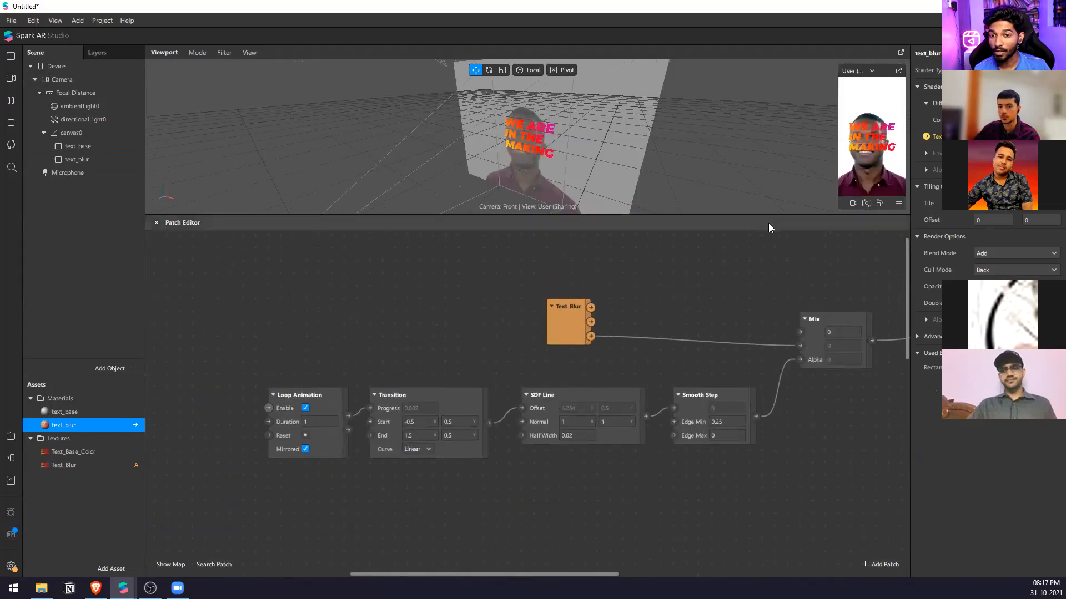
Replace Text_Blur's third-output connection to Mix's second input with a connection from its first output.
{"action": "left_click_drag", "start_coordinate": [769, 223], "coordinate": [808, 304]}
{"action": "left_click_drag", "start_coordinate": [581, 416], "coordinate": [796, 443]}
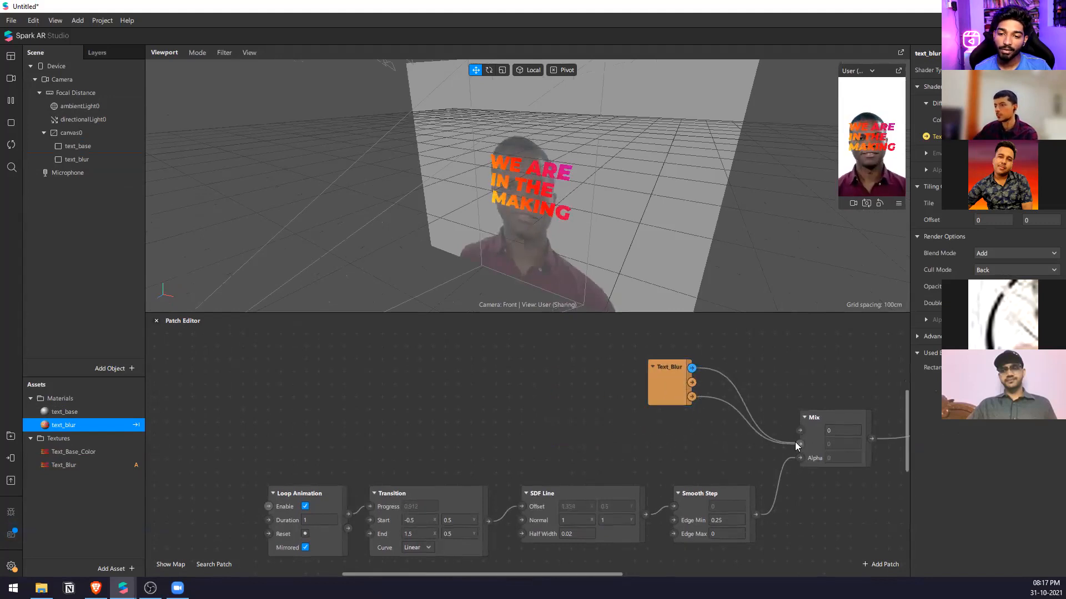
{"action": "left_click_drag", "start_coordinate": [667, 385], "coordinate": [642, 397]}
{"action": "left_click_drag", "start_coordinate": [822, 315], "coordinate": [815, 346]}
{"action": "left_click", "coordinate": [741, 433]}
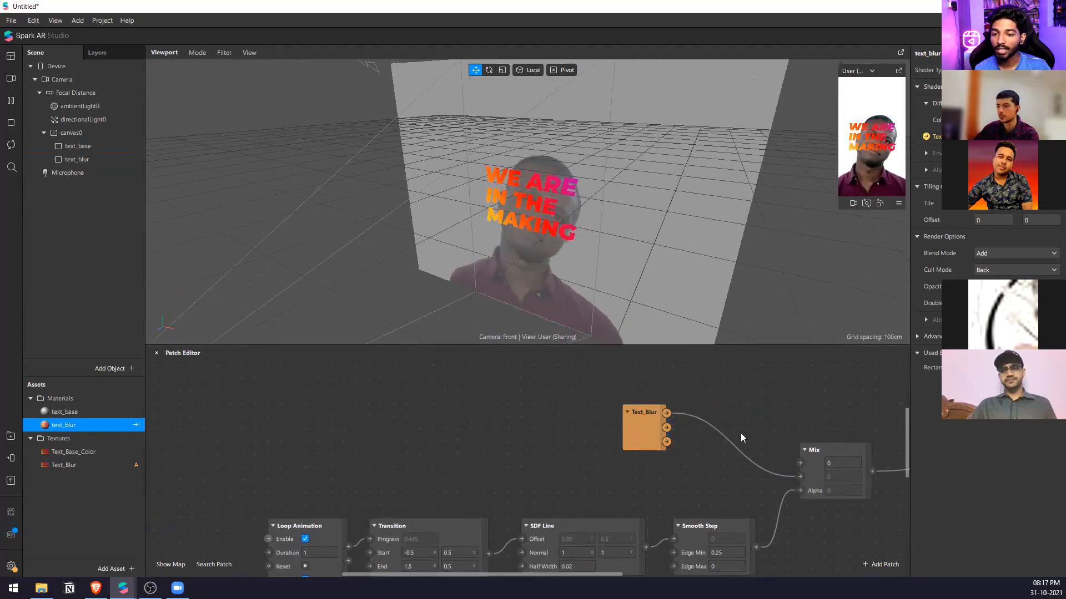
{"action": "scroll", "coordinate": [747, 414], "scroll_direction": "down", "scroll_amount": 1}
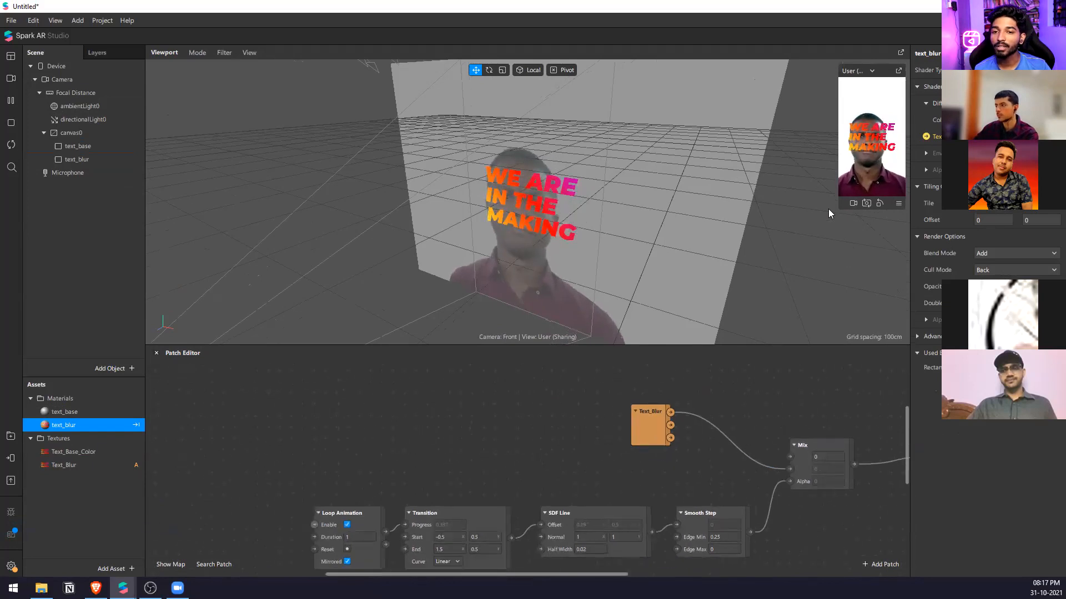
Examine the animated glow in an enlarged simulator preview, and return to the patch graph and its Loop Animation duration.
{"action": "left_click_drag", "start_coordinate": [841, 207], "coordinate": [689, 470]}
{"action": "left_click_drag", "start_coordinate": [766, 340], "coordinate": [695, 464]}
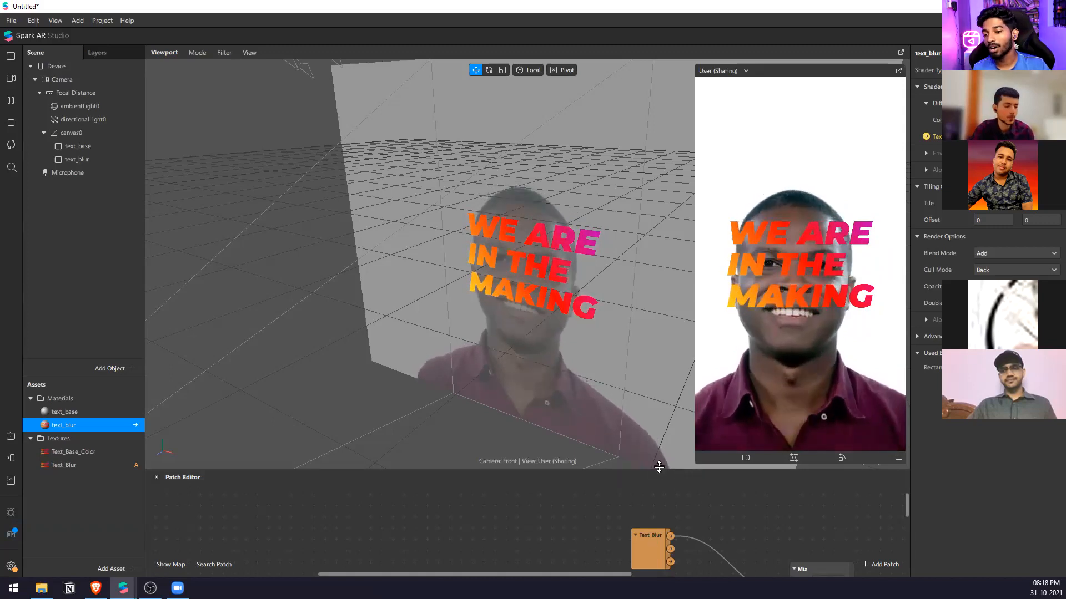
{"action": "left_click_drag", "start_coordinate": [659, 472], "coordinate": [727, 215]}
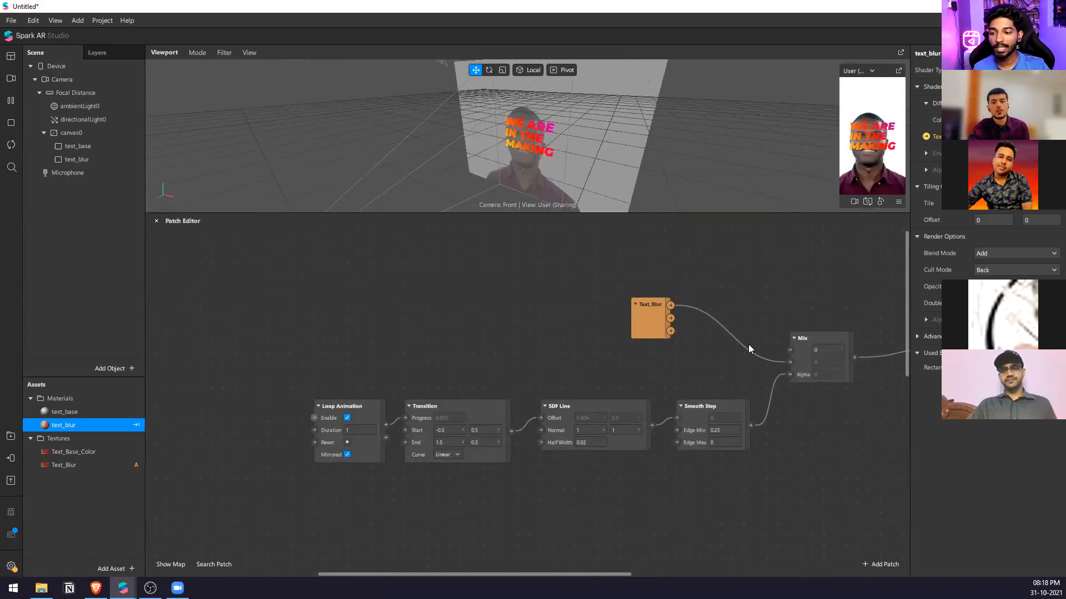
{"action": "left_click", "coordinate": [362, 433]}
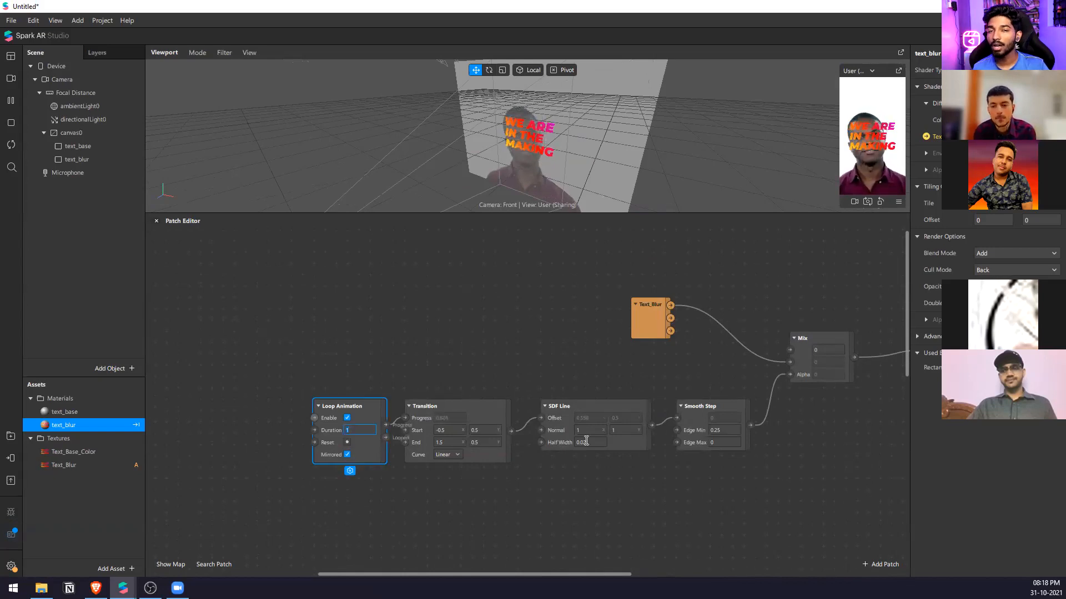
{"action": "left_click", "coordinate": [645, 377]}
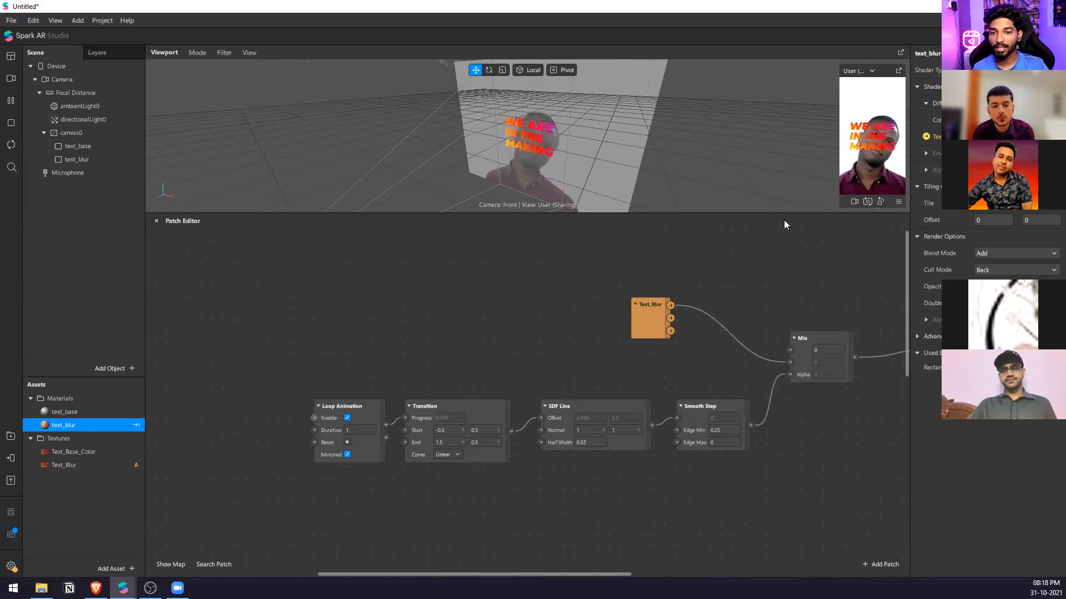
Enlarge the simulator preview again and open the Publish dialog for the effect.
{"action": "left_click_drag", "start_coordinate": [807, 214], "coordinate": [805, 399]}
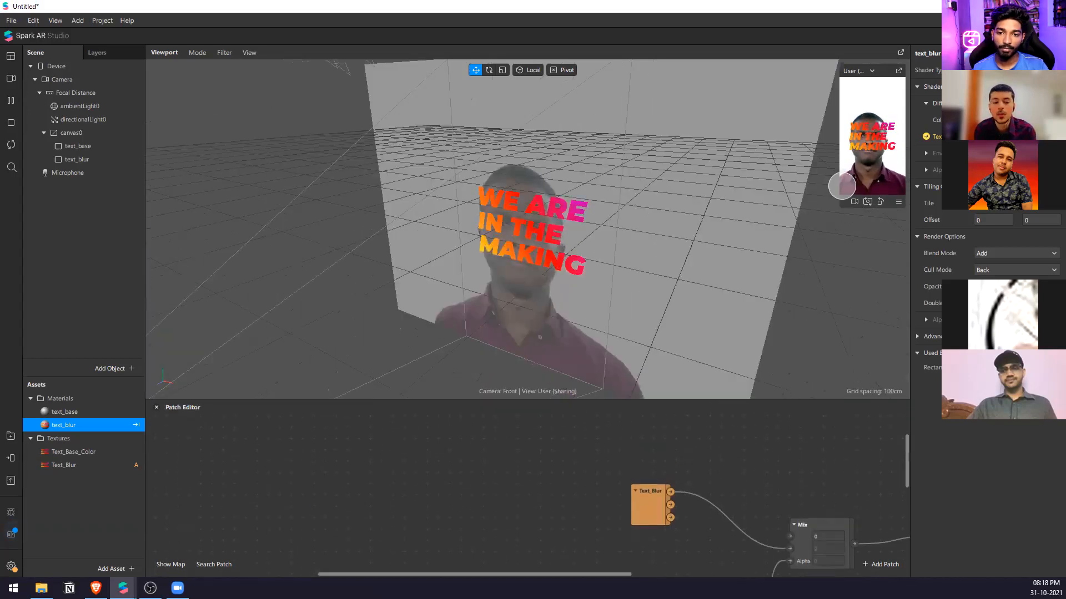
{"action": "left_click_drag", "start_coordinate": [840, 186], "coordinate": [753, 186]}
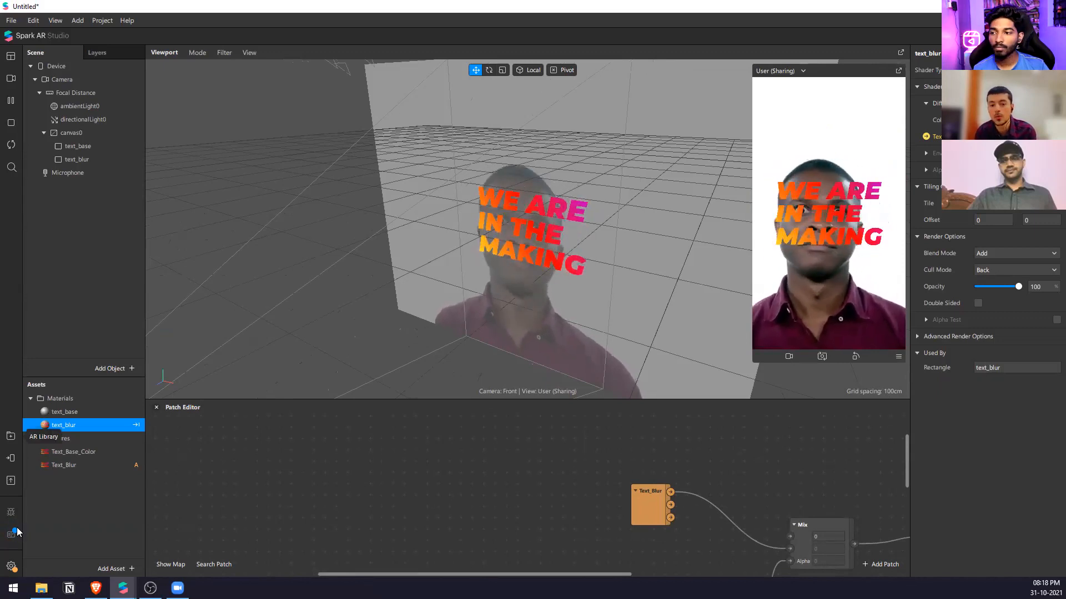
{"action": "left_click", "coordinate": [10, 483]}
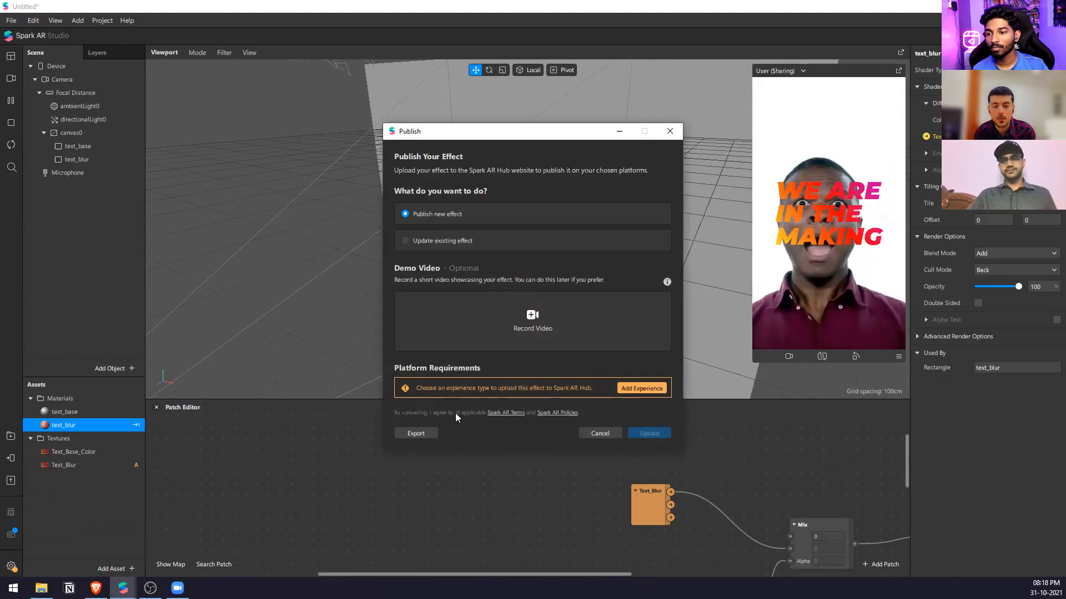
Add a Sharing Experience to the effect with Instagram camera enabled and Facebook disabled.
{"action": "left_click", "coordinate": [641, 388]}
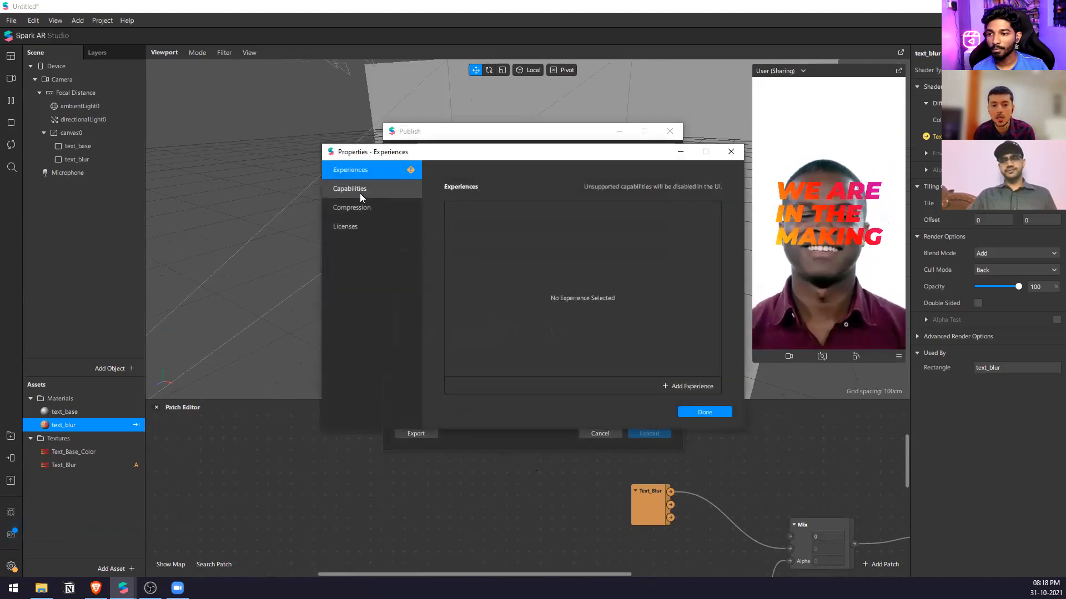
{"action": "left_click", "coordinate": [678, 384]}
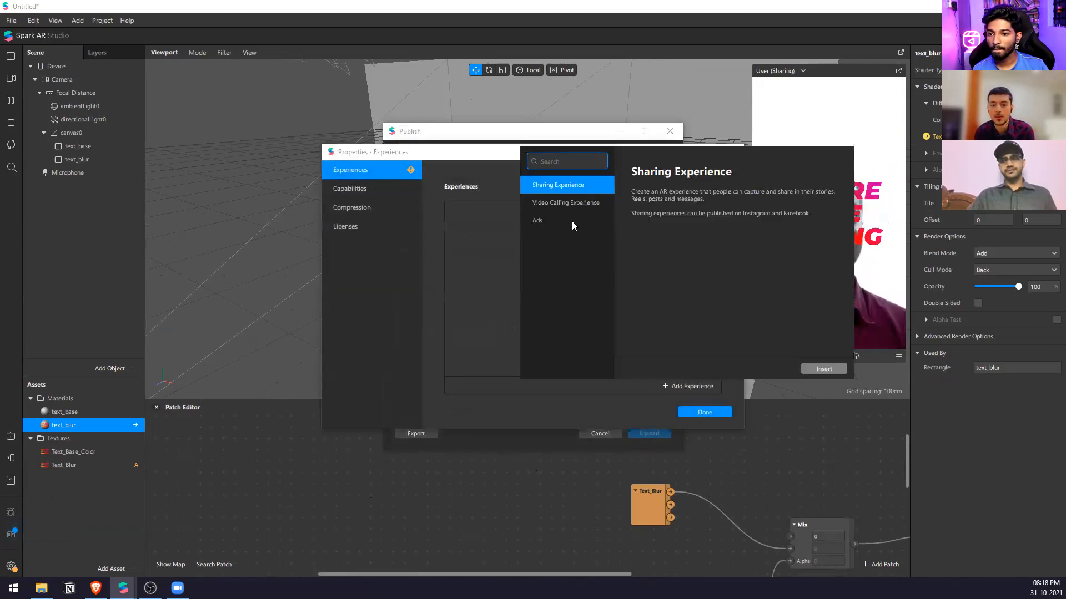
{"action": "left_click", "coordinate": [601, 204]}
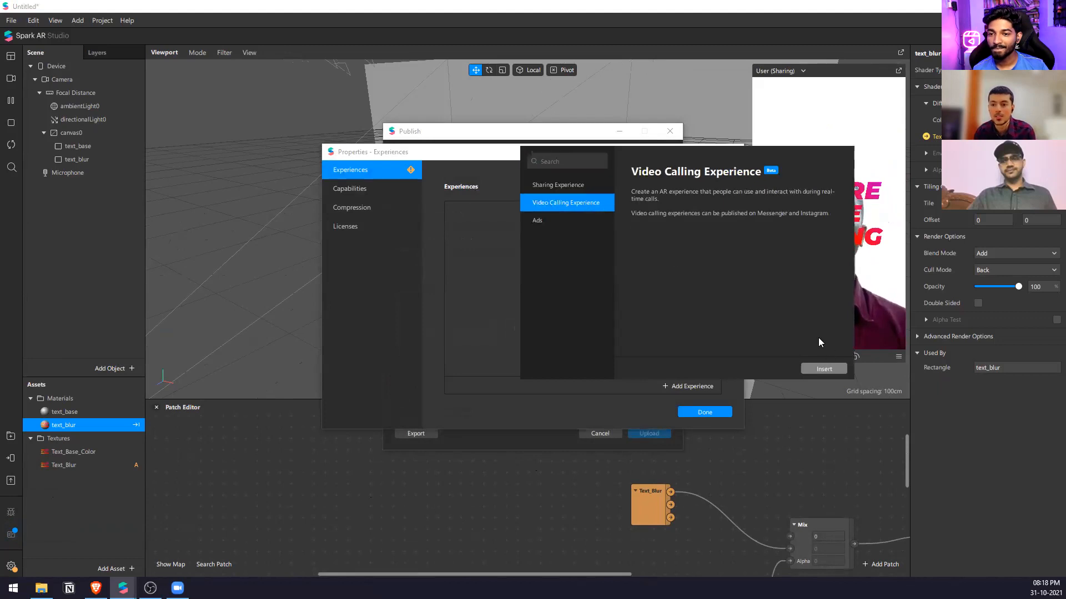
{"action": "left_click", "coordinate": [571, 185]}
{"action": "left_click", "coordinate": [811, 368]}
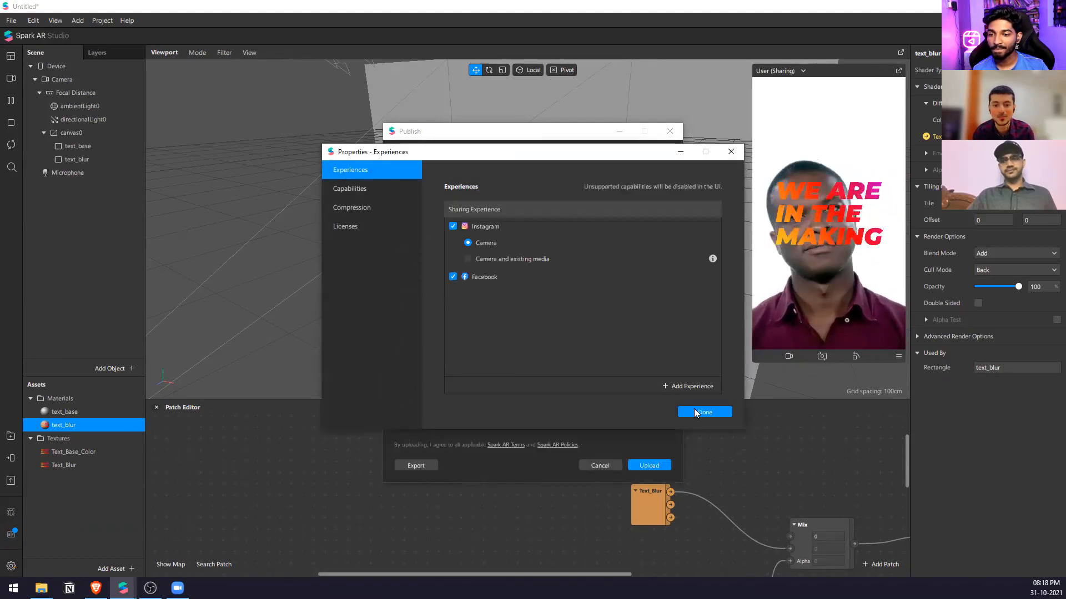
{"action": "left_click", "coordinate": [453, 276]}
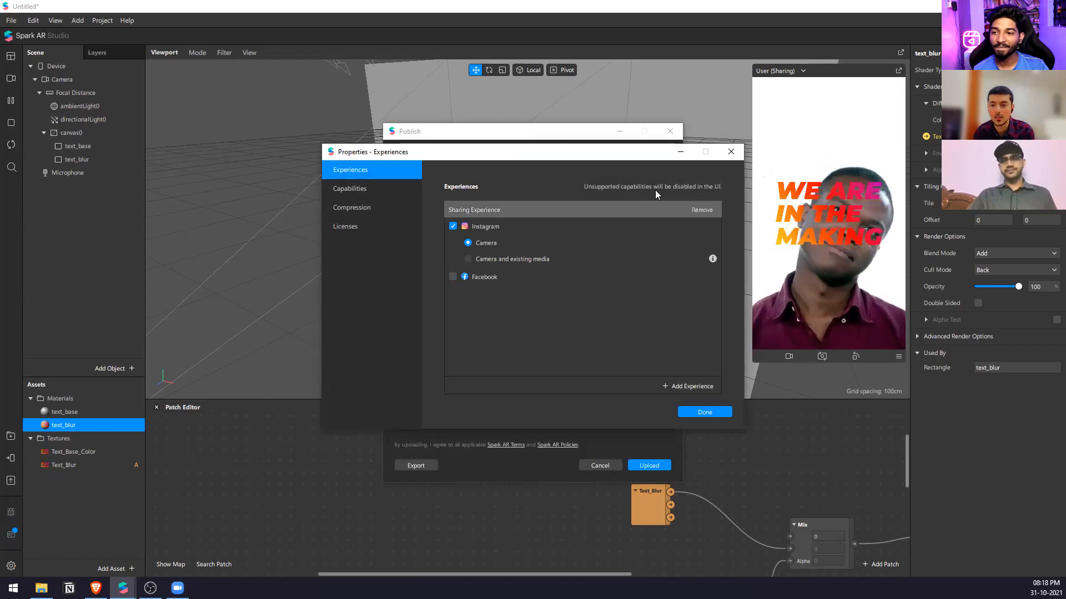
{"action": "left_click", "coordinate": [703, 411]}
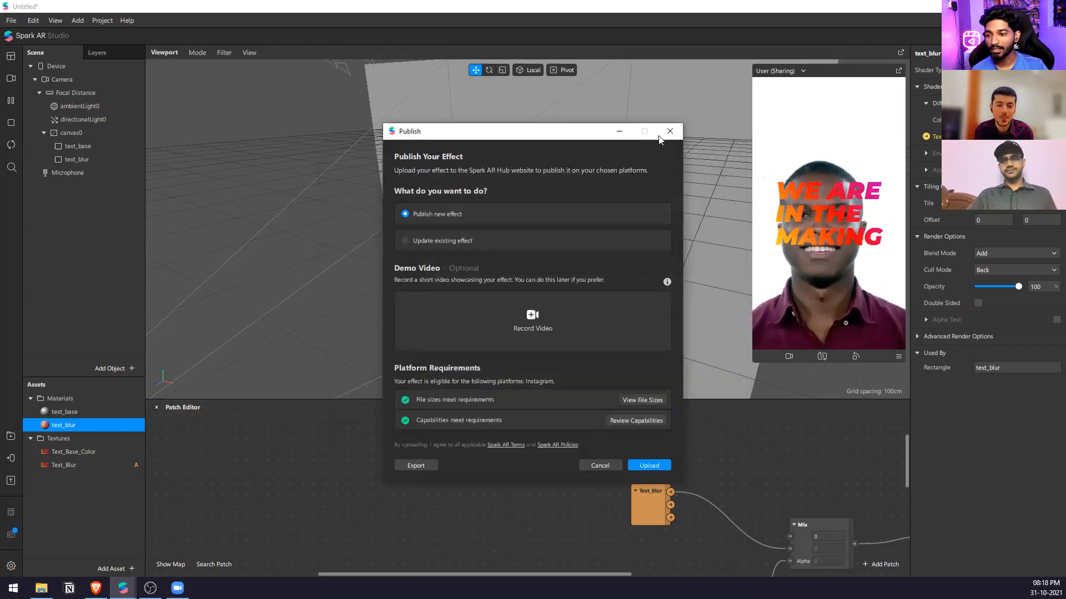
Check the effect's export option and its file sizes, and close the Publish dialog without uploading.
{"action": "left_click", "coordinate": [423, 466]}
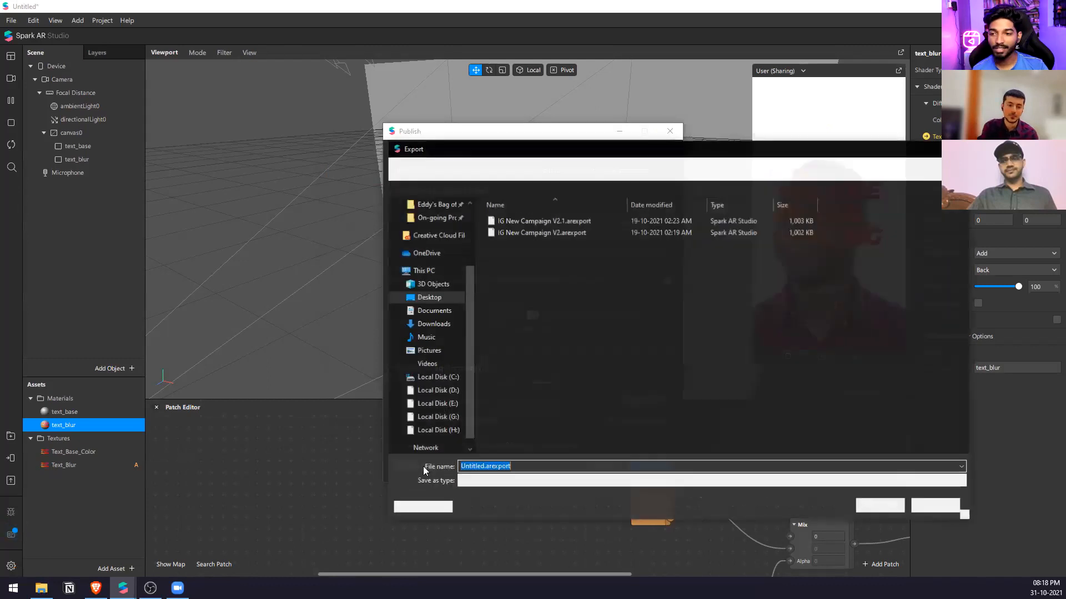
{"action": "key", "text": "Escape"}
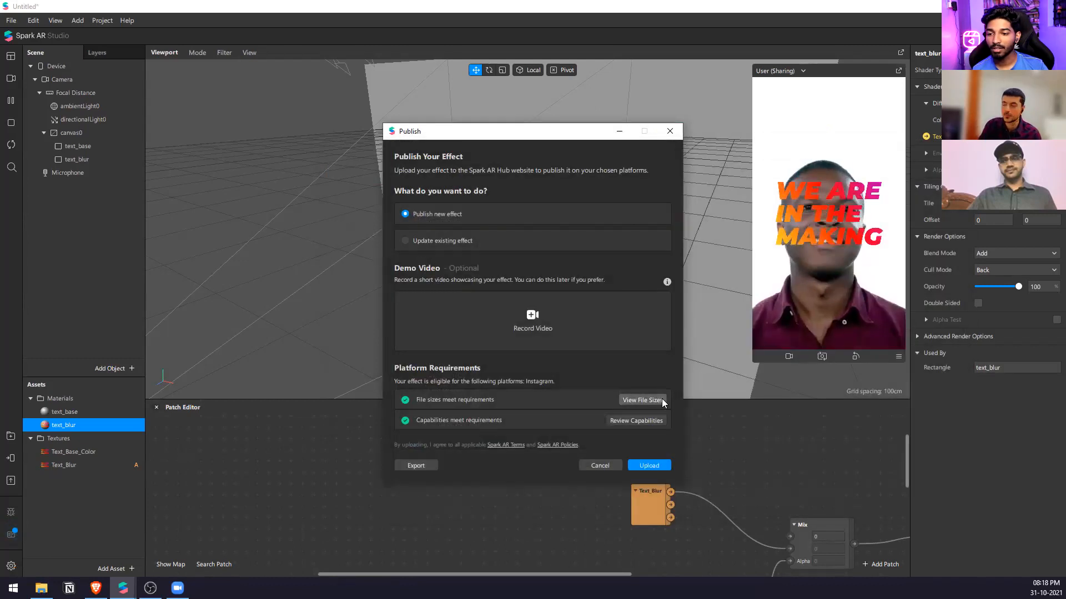
{"action": "left_click", "coordinate": [661, 398]}
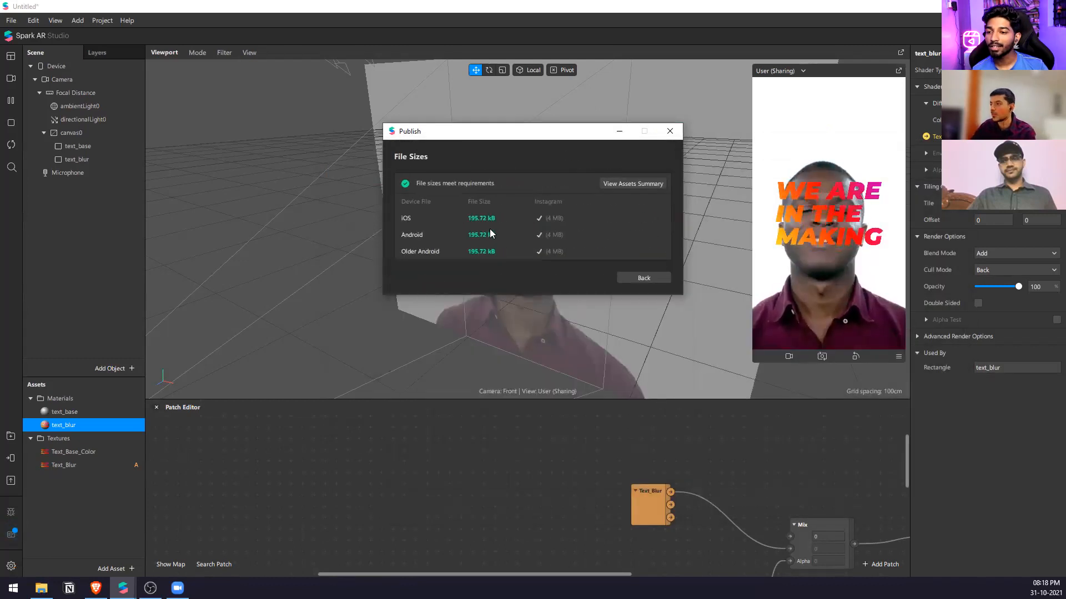
{"action": "left_click", "coordinate": [667, 131]}
Examine the size and compression properties of the Text_Base_Color and Text_Blur textures and the glow patch graph.
{"action": "double_click", "coordinate": [86, 452]}
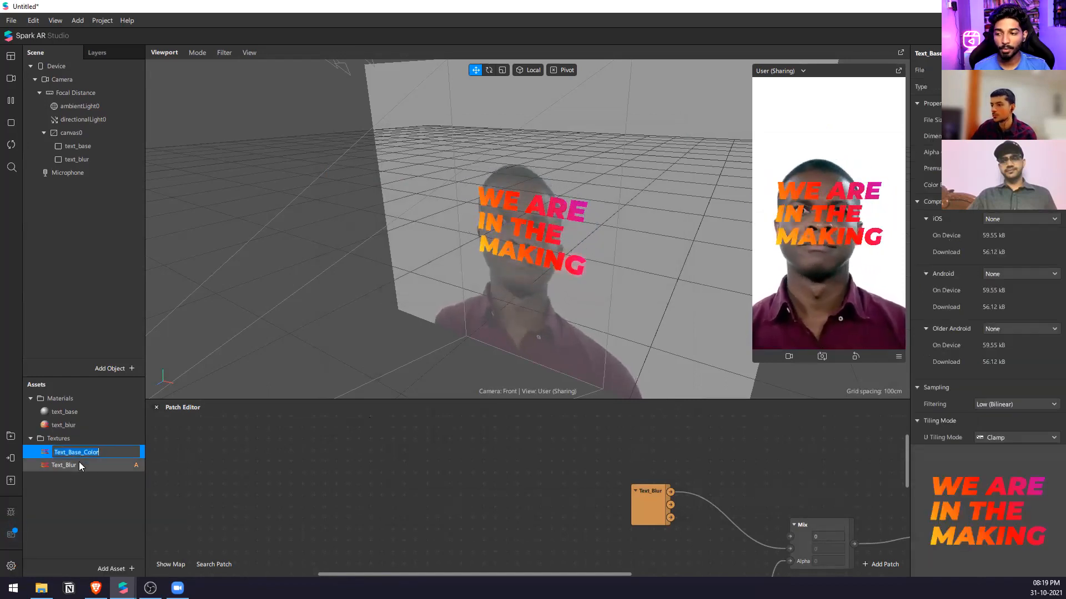
{"action": "left_click", "coordinate": [79, 465]}
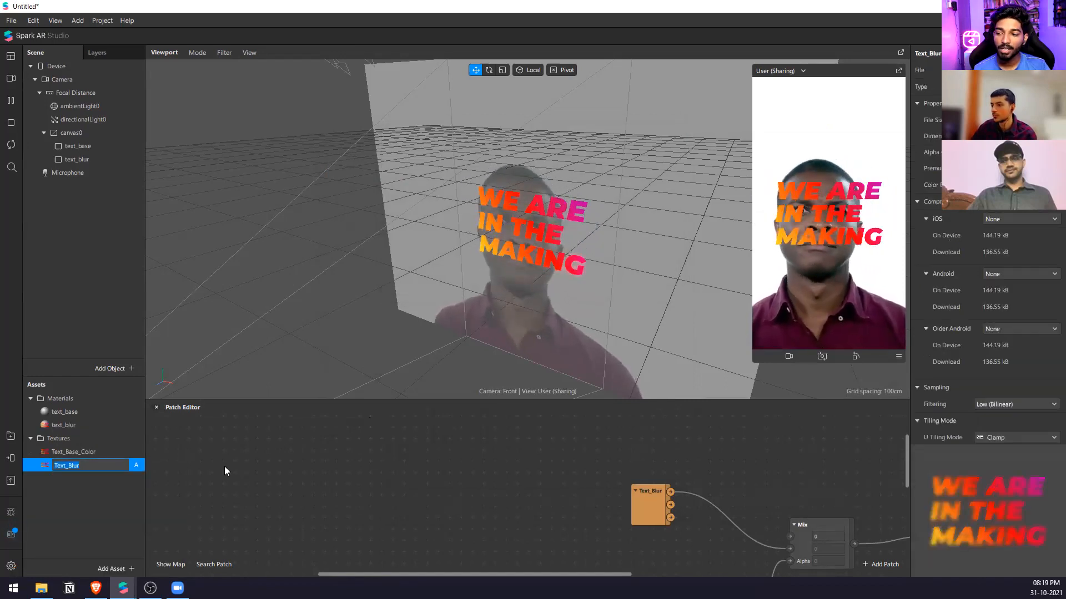
{"action": "double_click", "coordinate": [73, 451]}
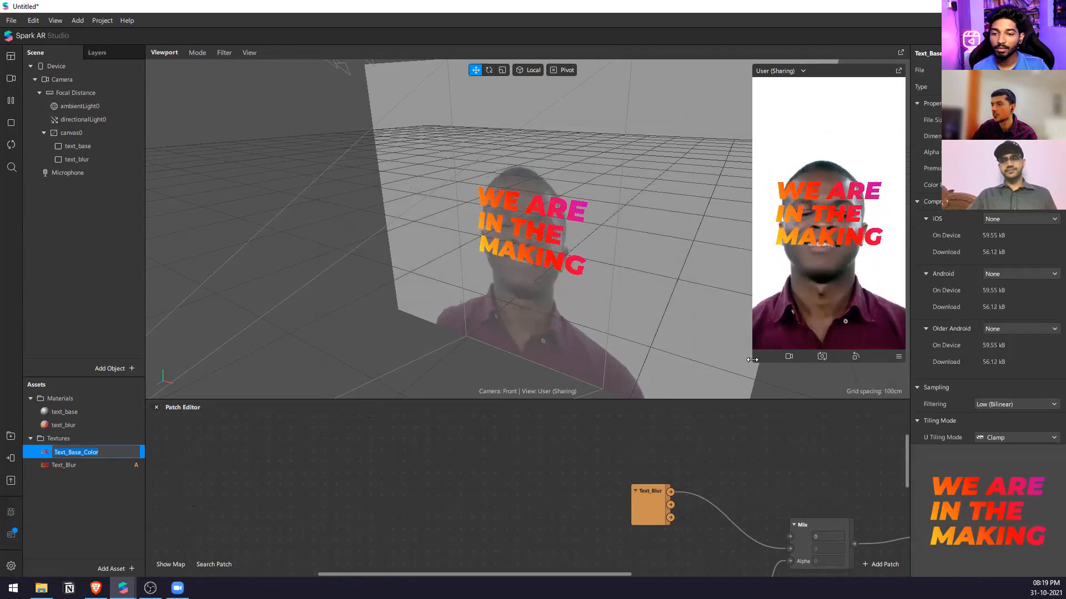
{"action": "left_click_drag", "start_coordinate": [753, 364], "coordinate": [679, 382]}
{"action": "left_click", "coordinate": [648, 502]}
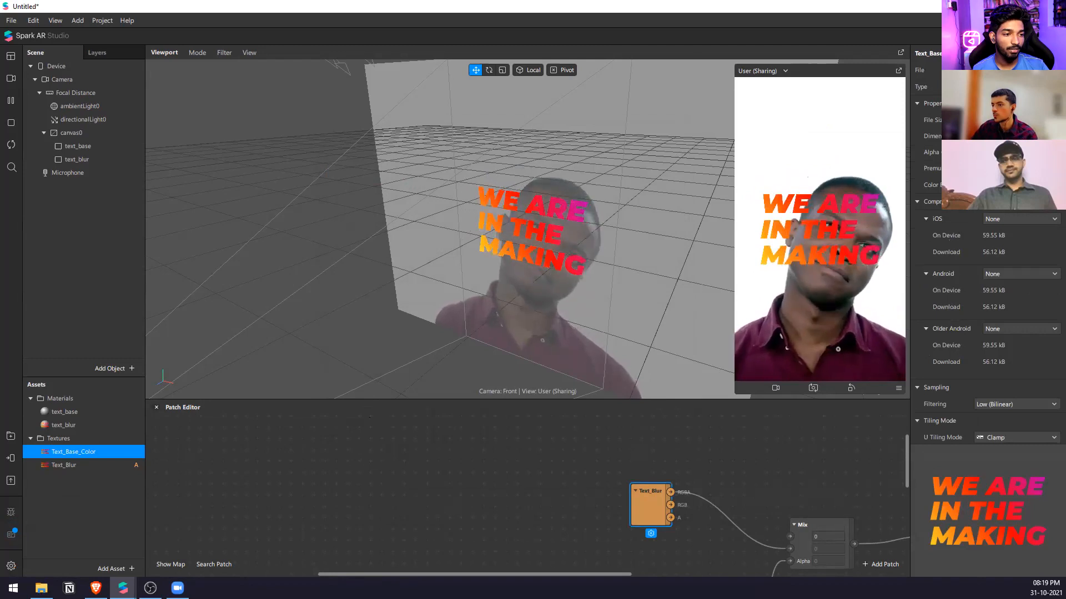
{"action": "left_click", "coordinate": [774, 491]}
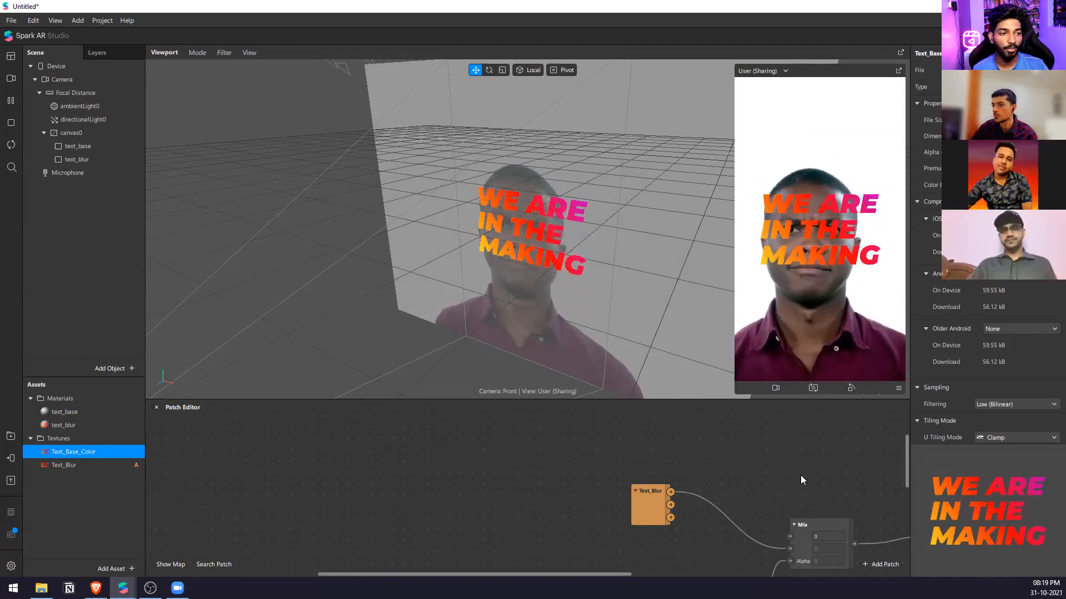
{"action": "scroll", "coordinate": [561, 470], "scroll_direction": "down", "scroll_amount": 5}
{"action": "scroll", "coordinate": [661, 564], "scroll_direction": "up", "scroll_amount": 3}
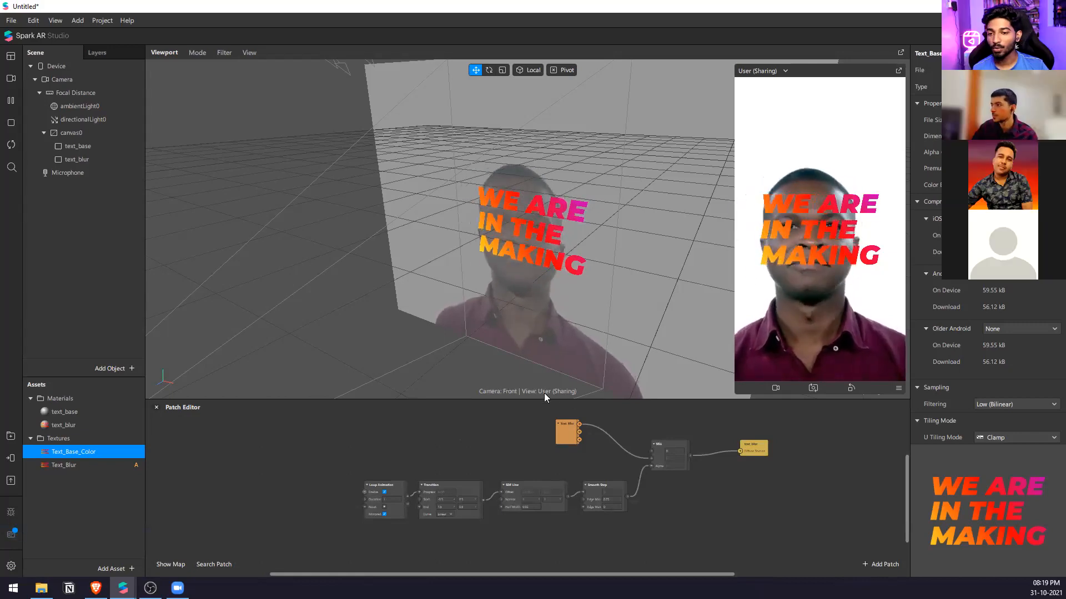
Hide and collapse canvas0, and move all the text-glow patches aside to leave an empty area in the Patch Editor.
{"action": "left_click_drag", "start_coordinate": [549, 398], "coordinate": [549, 295]}
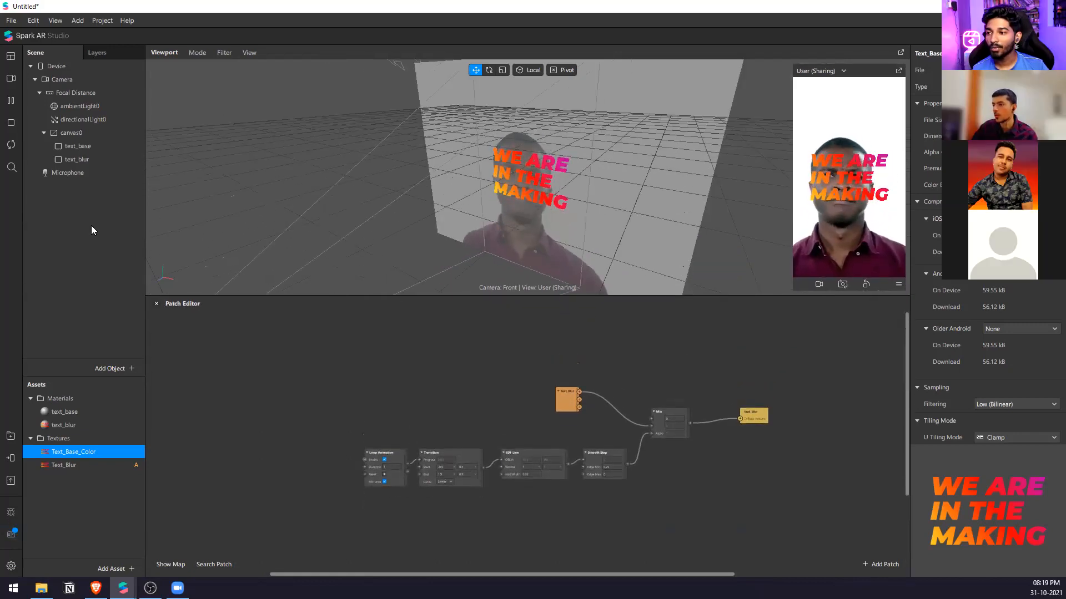
{"action": "left_click", "coordinate": [85, 133]}
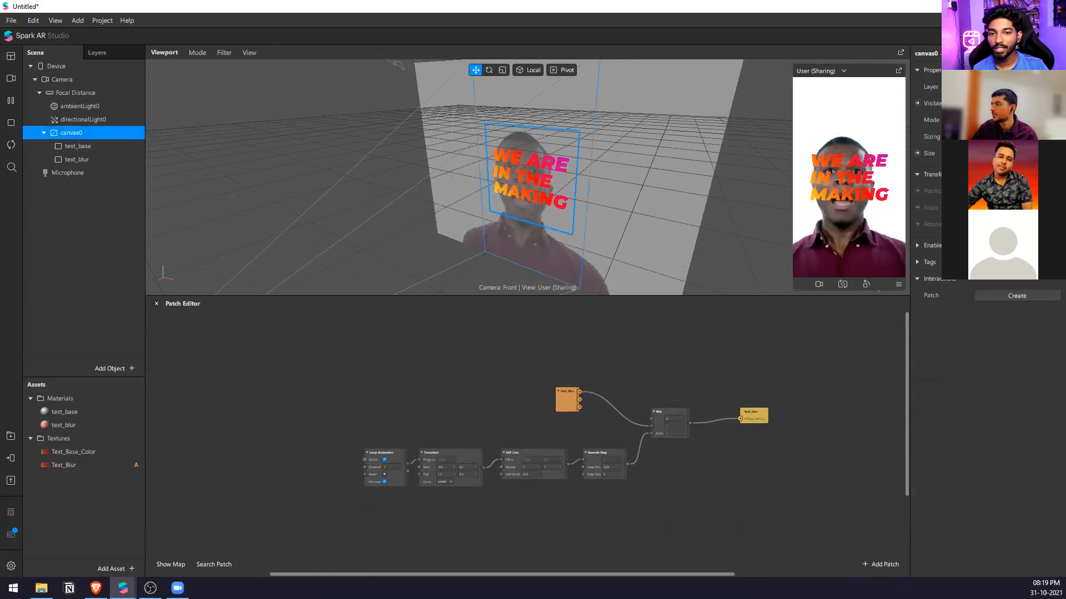
{"action": "left_click_drag", "start_coordinate": [821, 369], "coordinate": [324, 517]}
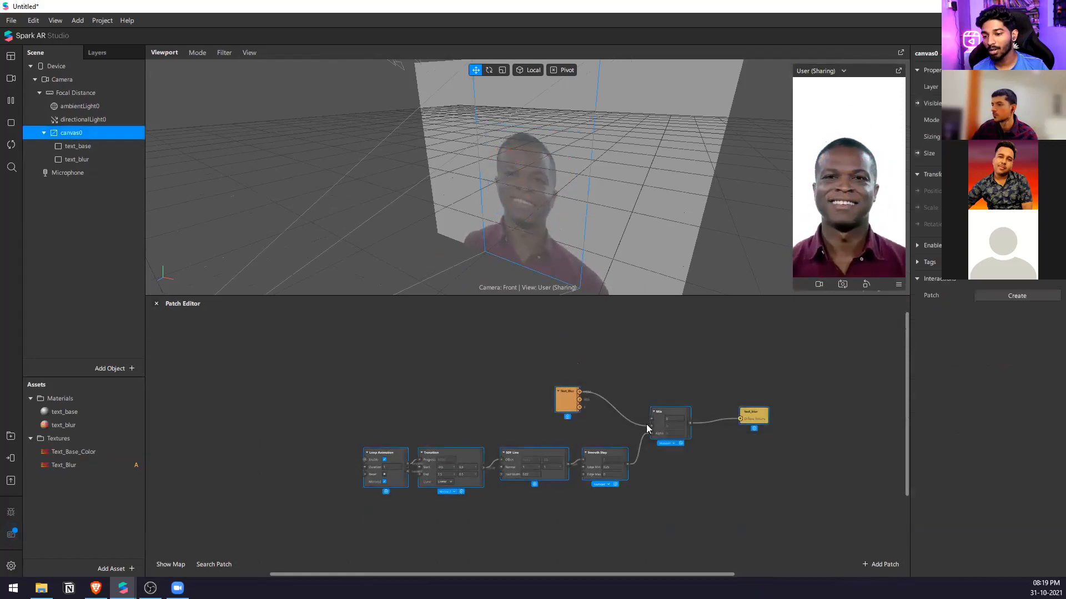
{"action": "left_click_drag", "start_coordinate": [654, 424], "coordinate": [320, 478]}
{"action": "scroll", "coordinate": [265, 378], "scroll_direction": "down", "scroll_amount": 1}
{"action": "scroll", "coordinate": [793, 421], "scroll_direction": "up", "scroll_amount": 5}
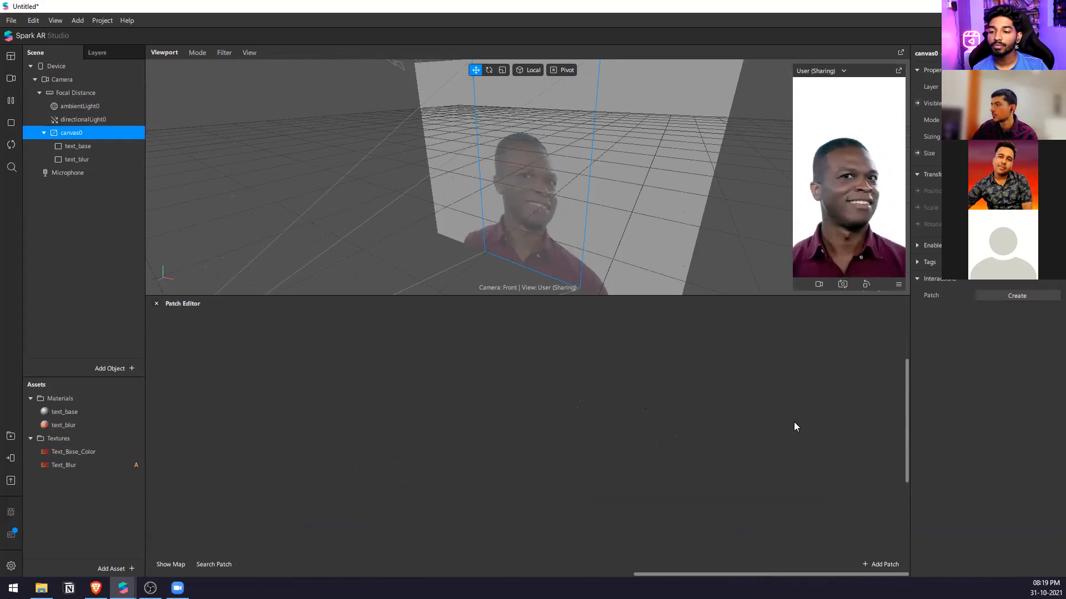
{"action": "right_click", "coordinate": [21, 190]}
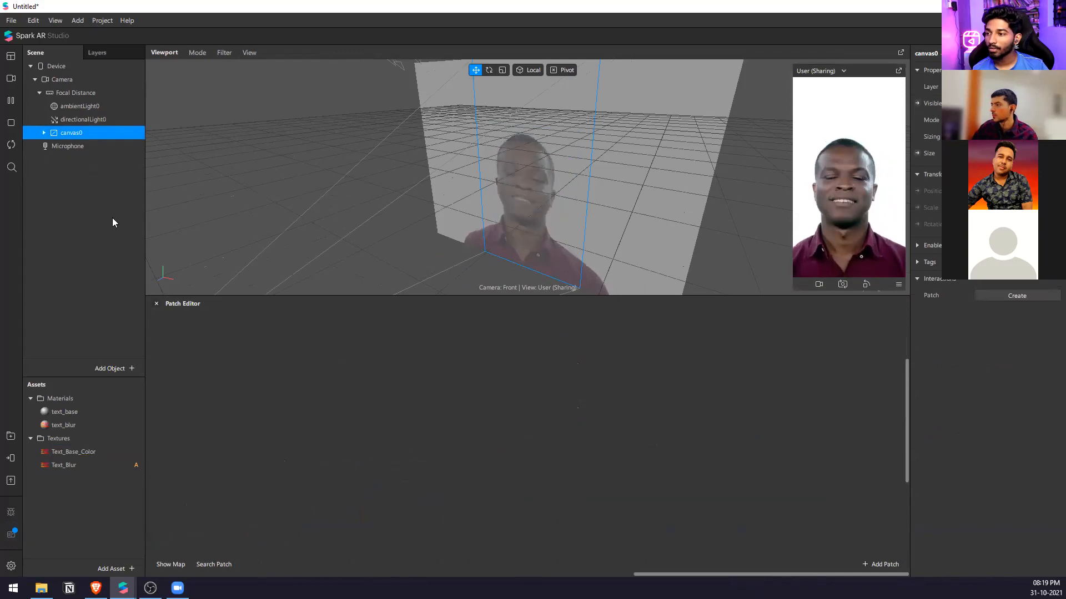
Add a new canvas to the scene and insert a rectangle inside it.
{"action": "right_click", "coordinate": [72, 200]}
{"action": "mouse_move", "coordinate": [105, 207]}
{"action": "left_click", "coordinate": [212, 371]}
{"action": "right_click", "coordinate": [82, 147]}
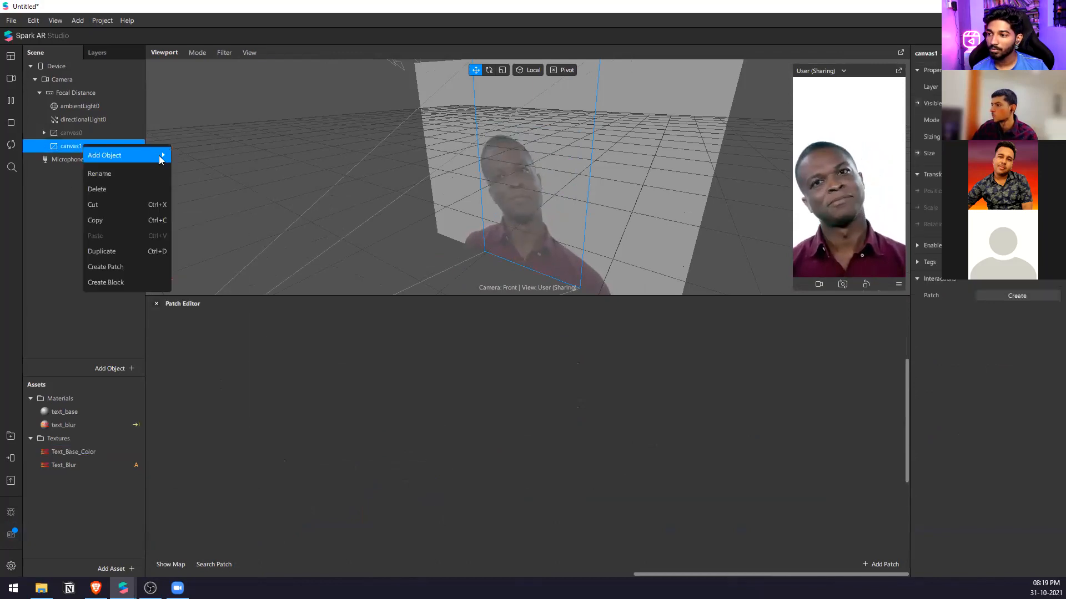
{"action": "mouse_move", "coordinate": [159, 155]}
{"action": "left_click", "coordinate": [234, 336]}
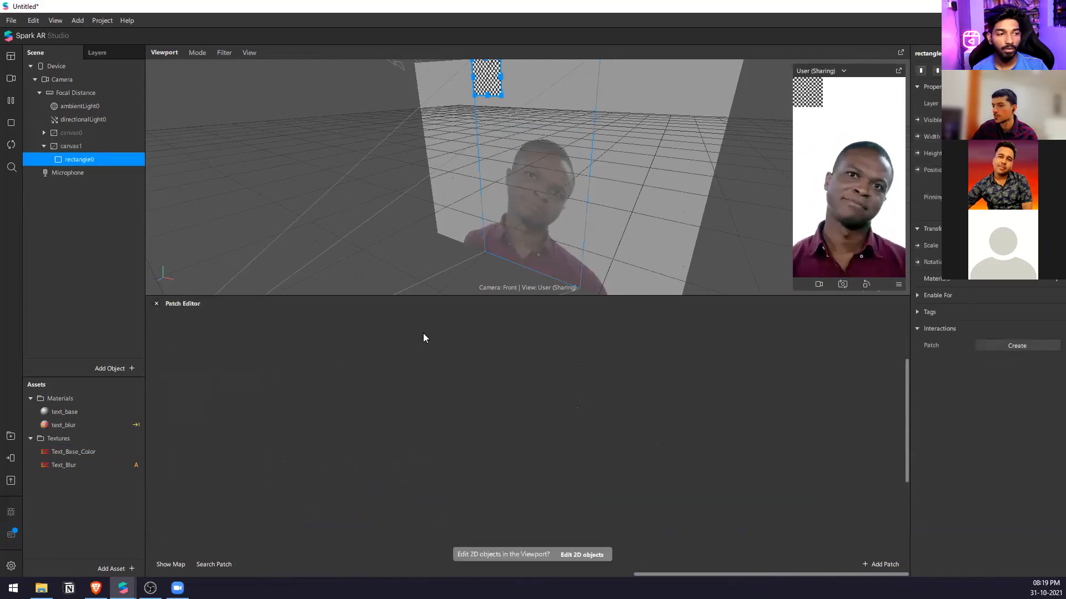
Align rectangle0 to the vertical and horizontal centre of canvas1.
{"action": "left_click", "coordinate": [937, 71]}
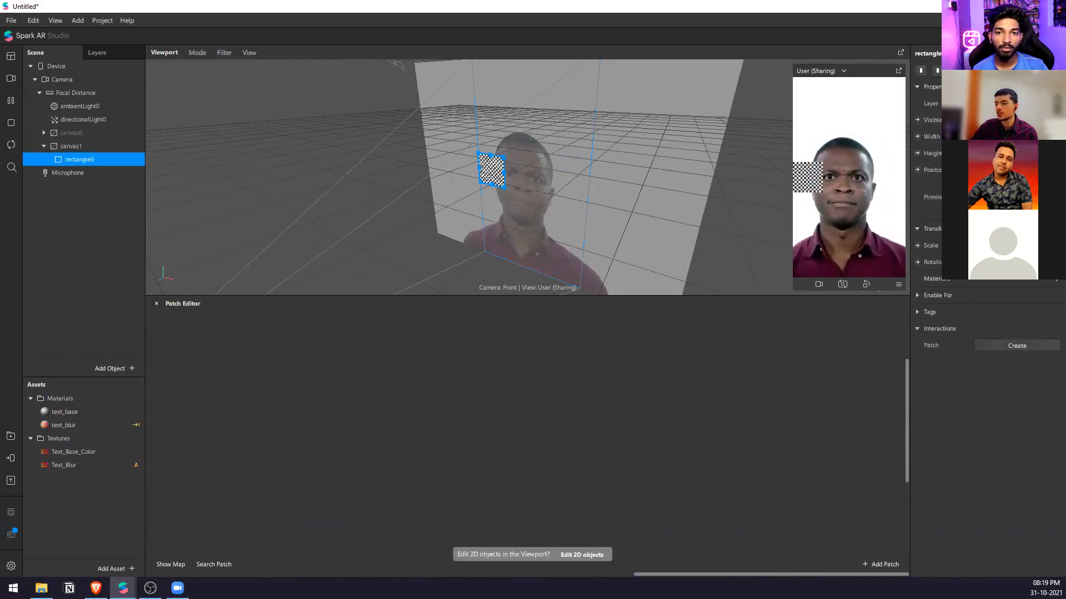
{"action": "left_click", "coordinate": [937, 71]}
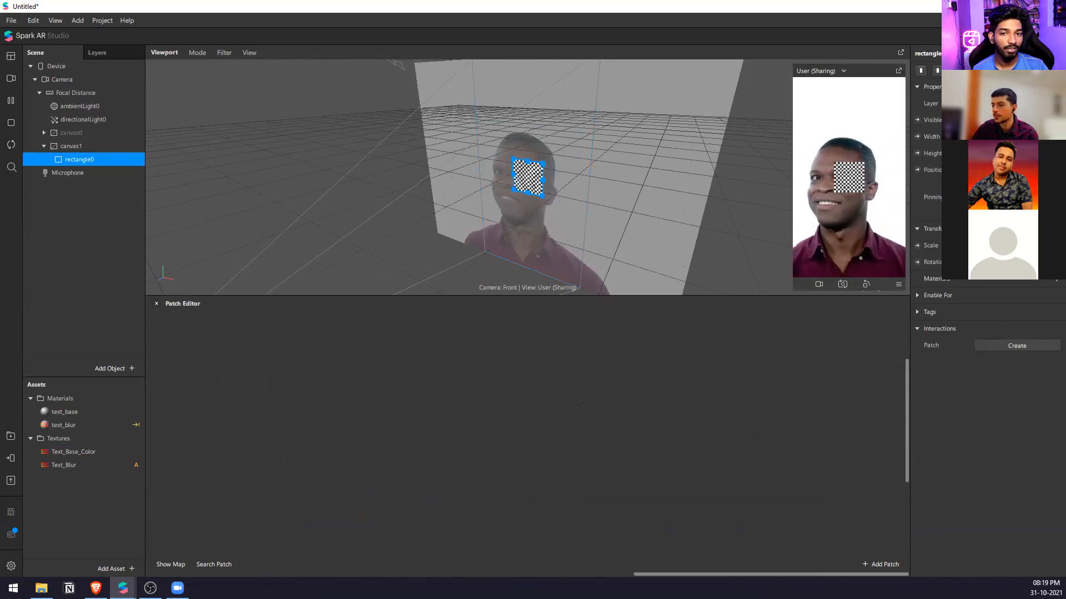
{"action": "left_click_drag", "start_coordinate": [819, 296], "coordinate": [818, 432]}
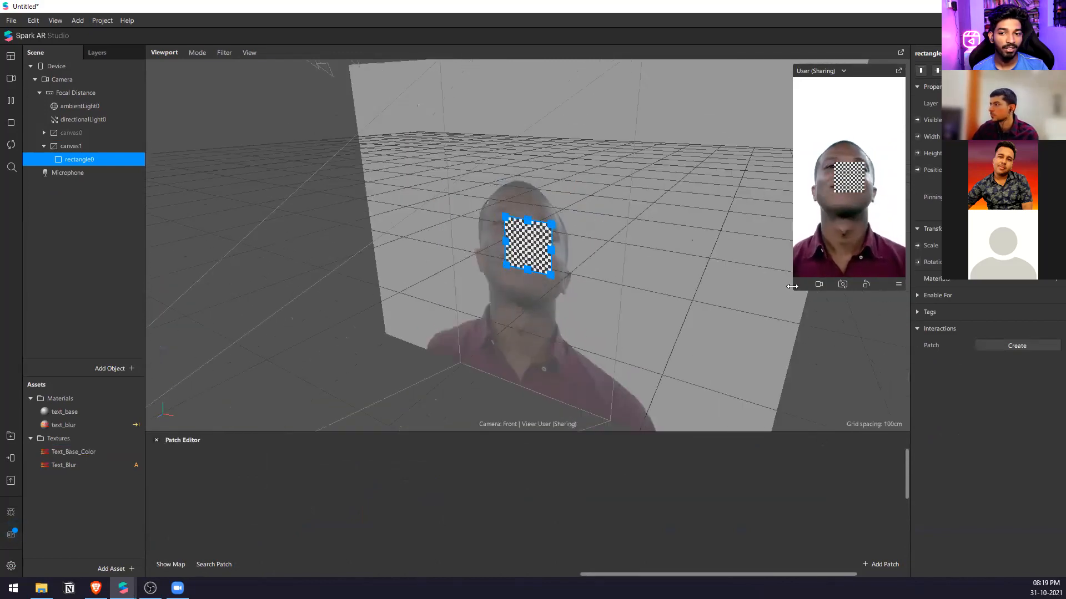
{"action": "left_click_drag", "start_coordinate": [766, 294], "coordinate": [525, 343]}
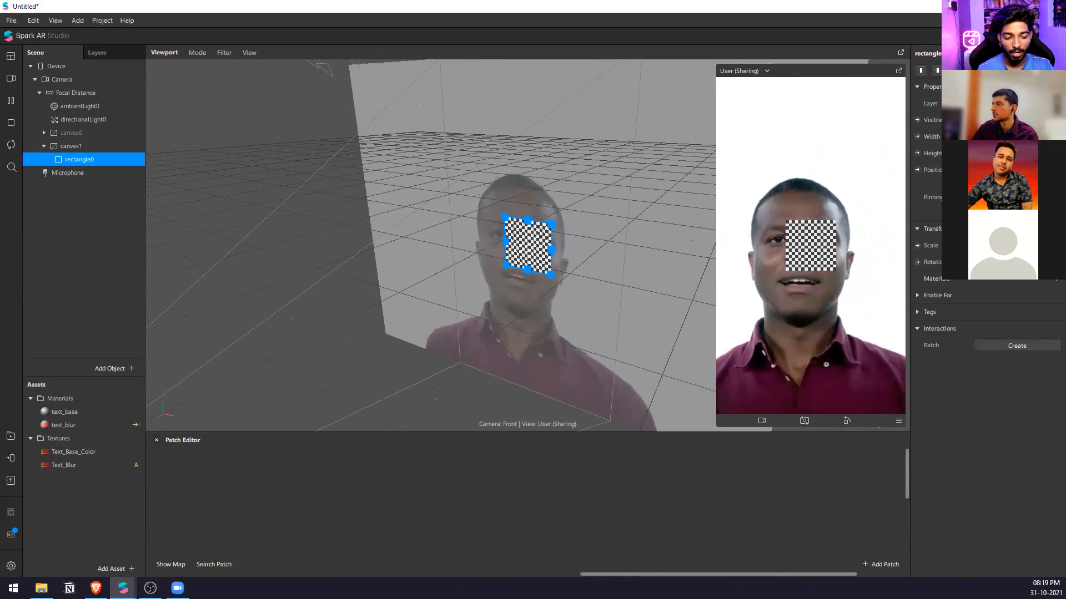
{"action": "left_click_drag", "start_coordinate": [791, 433], "coordinate": [811, 303]}
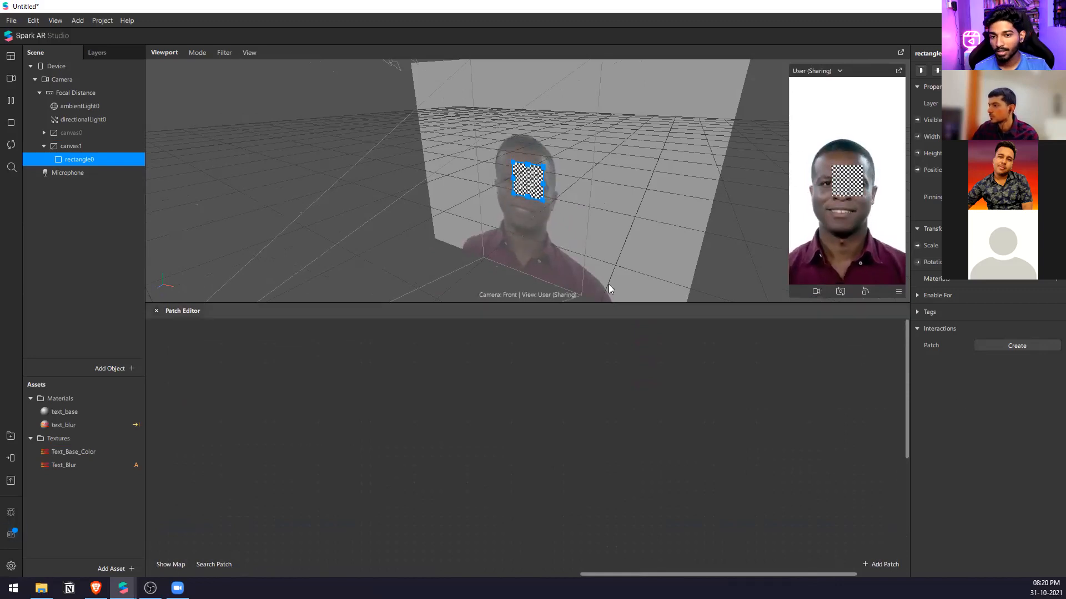
Create a new material for rectangle0 and change its shader type to an unlit one.
{"action": "scroll", "coordinate": [488, 226], "scroll_direction": "up", "scroll_amount": 4}
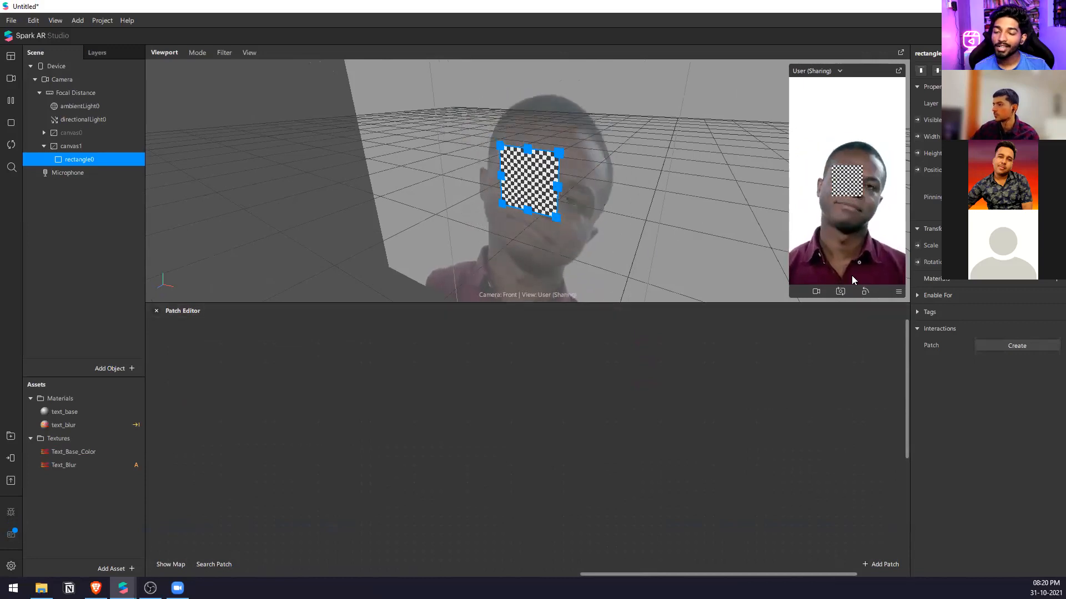
{"action": "left_click", "coordinate": [1049, 281]}
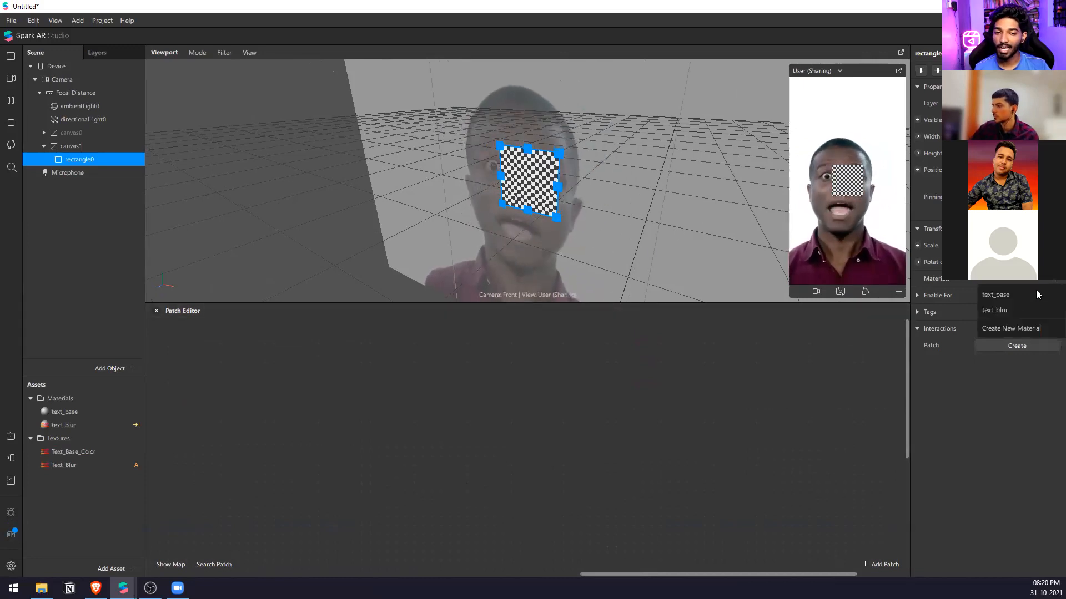
{"action": "left_click", "coordinate": [1010, 328]}
{"action": "left_click", "coordinate": [981, 294]}
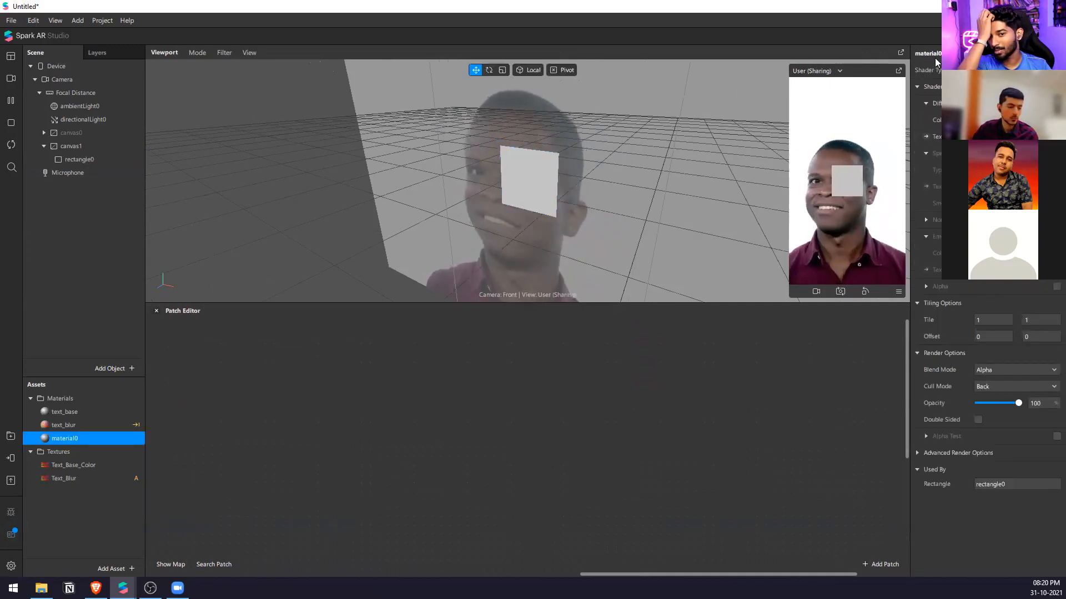
{"action": "left_click", "coordinate": [1010, 87]}
Rename rectangle0's new material as "audio bars".
{"action": "key", "text": "F2"}
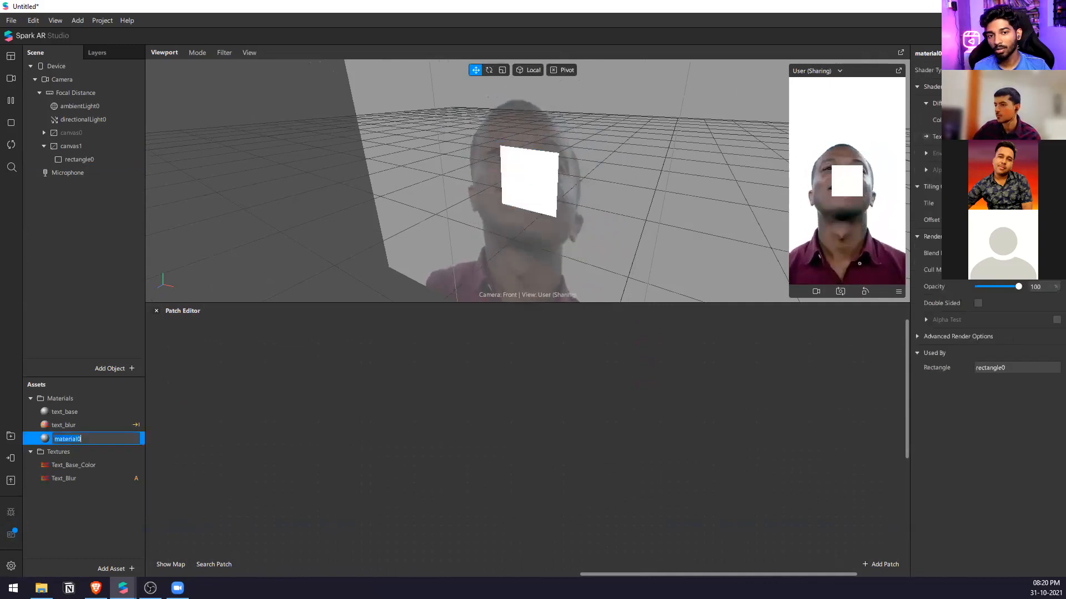
{"action": "left_click", "coordinate": [928, 52]}
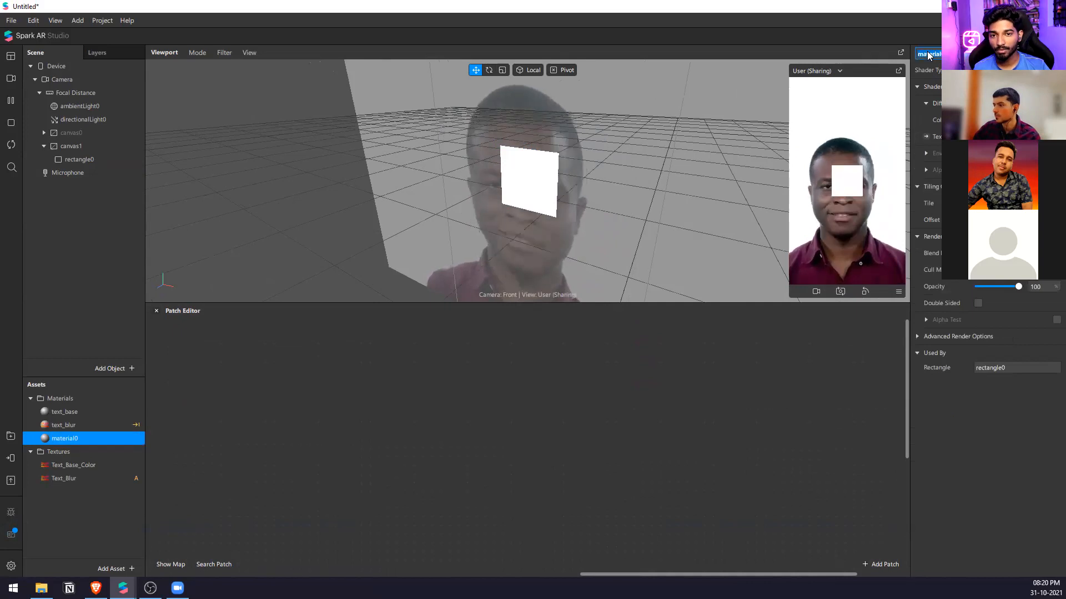
{"action": "type", "text": "re"}
{"action": "key", "text": "BackSpace"}
{"action": "key", "text": "BackSpace"}
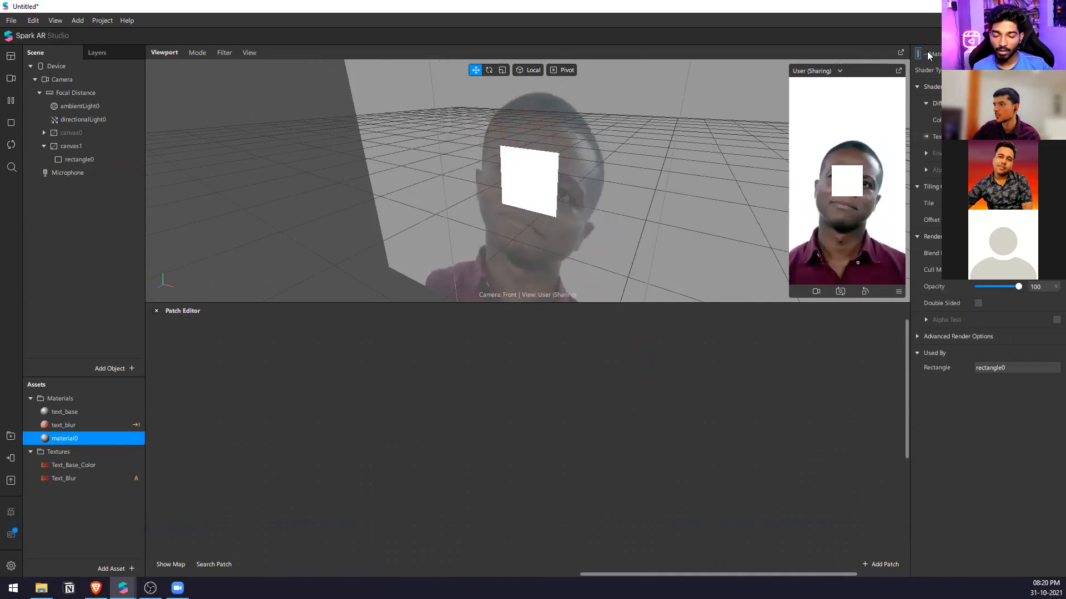
{"action": "type", "text": "aus"}
{"action": "type", "text": "io ba"}
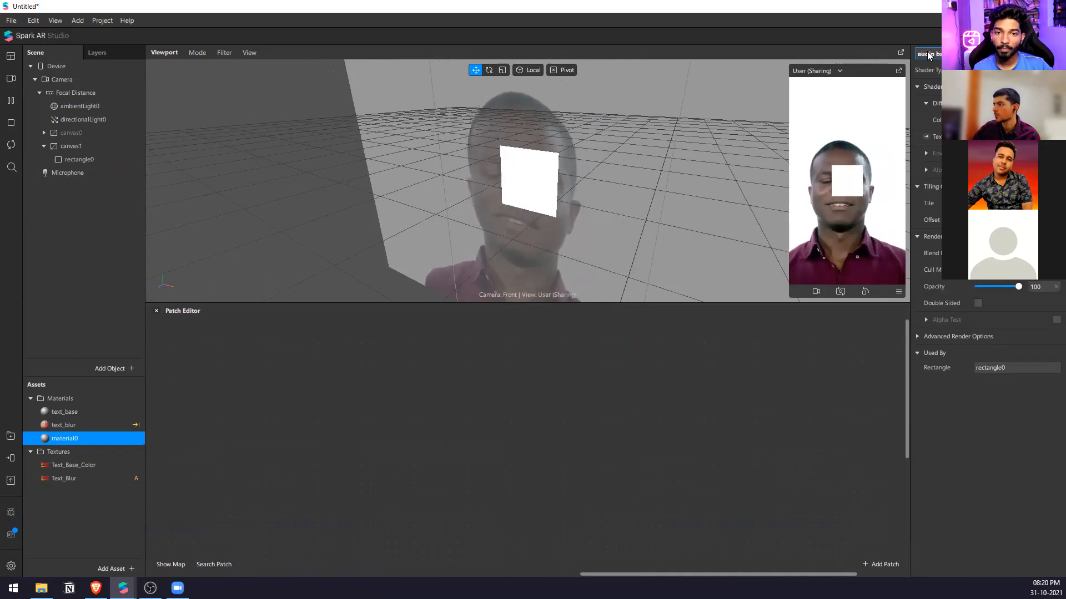
{"action": "type", "text": "rs"}
{"action": "key", "text": "Return"}
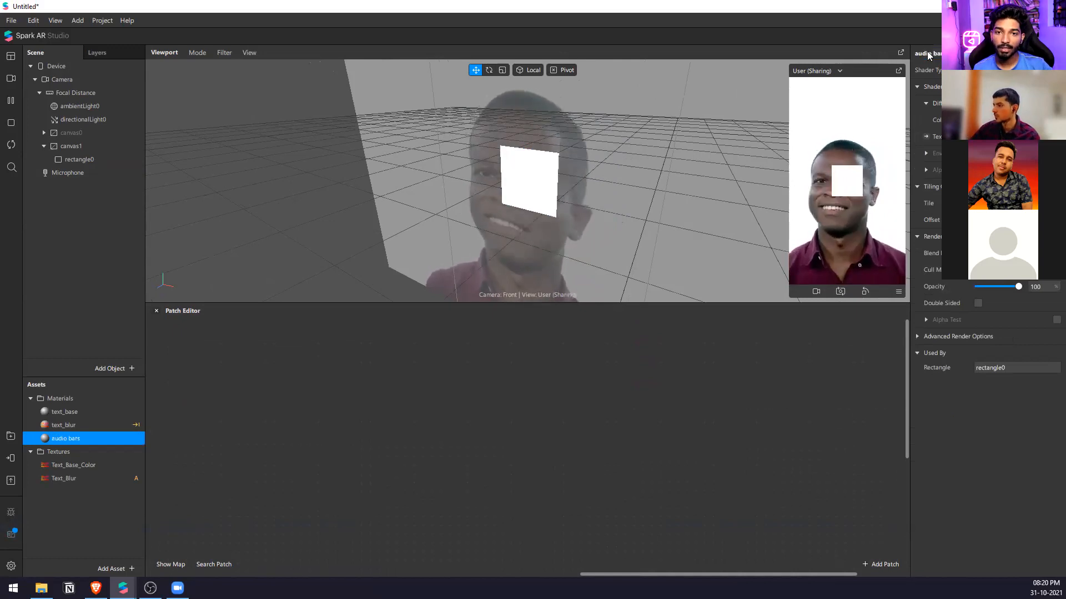
Create a patch for the diffuse texture of the audio bars material in the Patch Editor.
{"action": "left_click", "coordinate": [128, 162]}
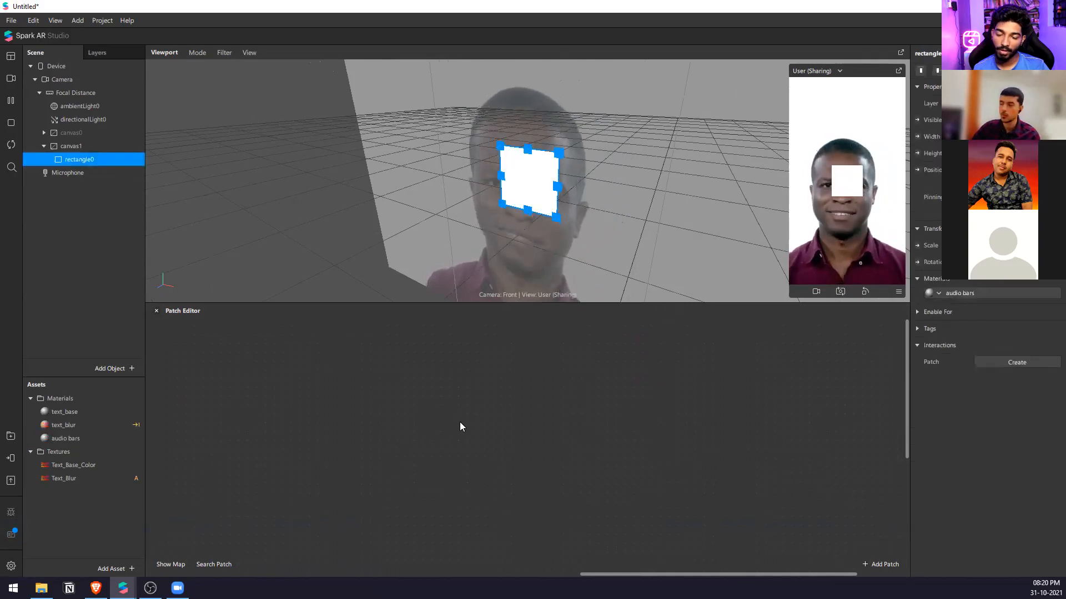
{"action": "double_click", "coordinate": [35, 439]}
{"action": "left_click", "coordinate": [919, 141]}
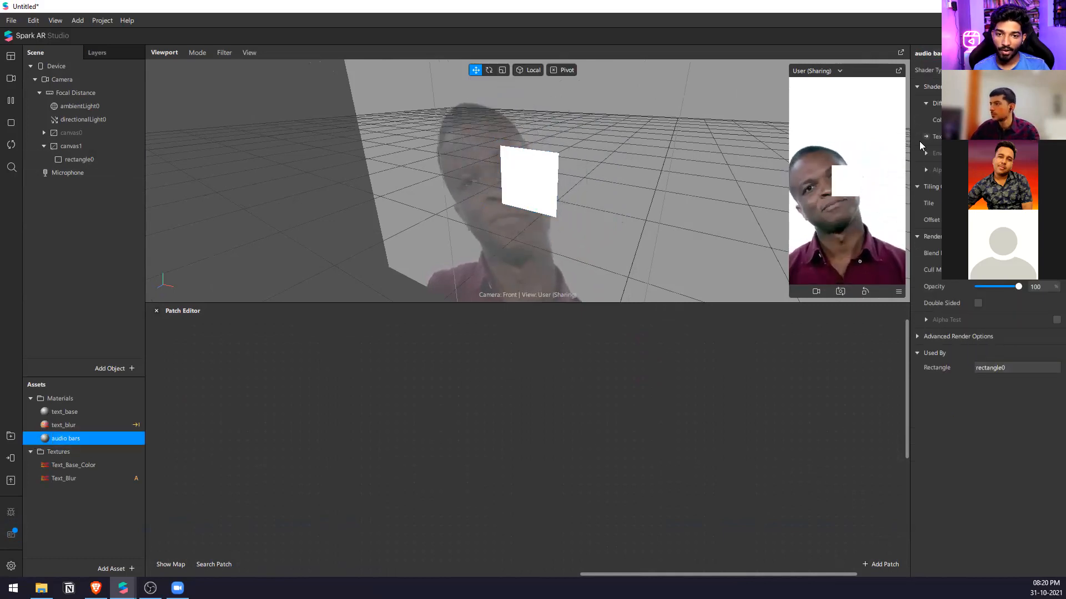
{"action": "left_click", "coordinate": [926, 137]}
{"action": "left_click", "coordinate": [827, 403]}
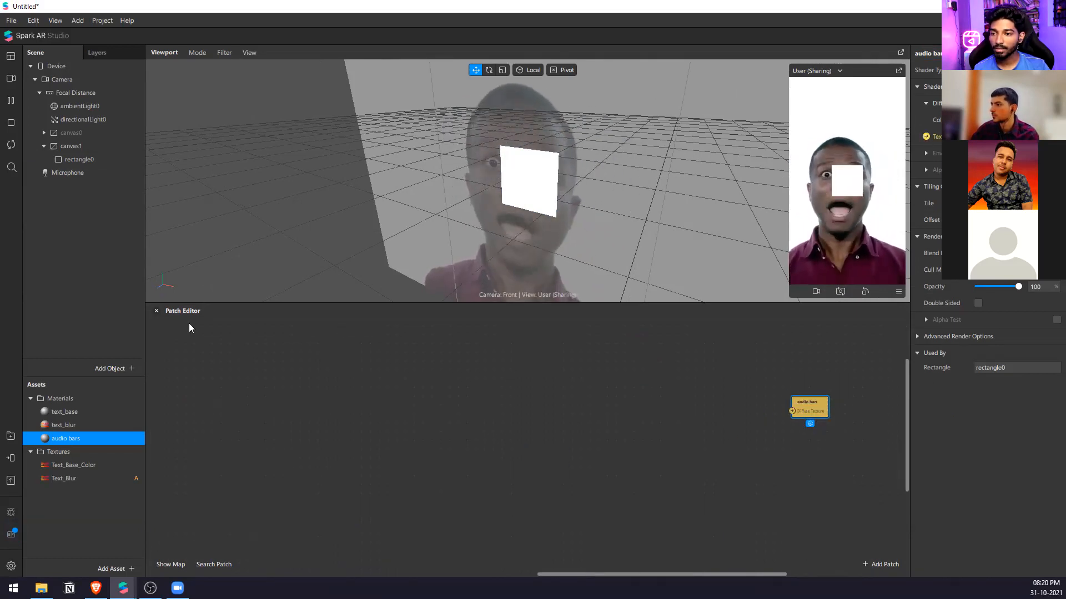
Add an SDF Rectangle patch to the patch graph.
{"action": "right_click", "coordinate": [401, 420]}
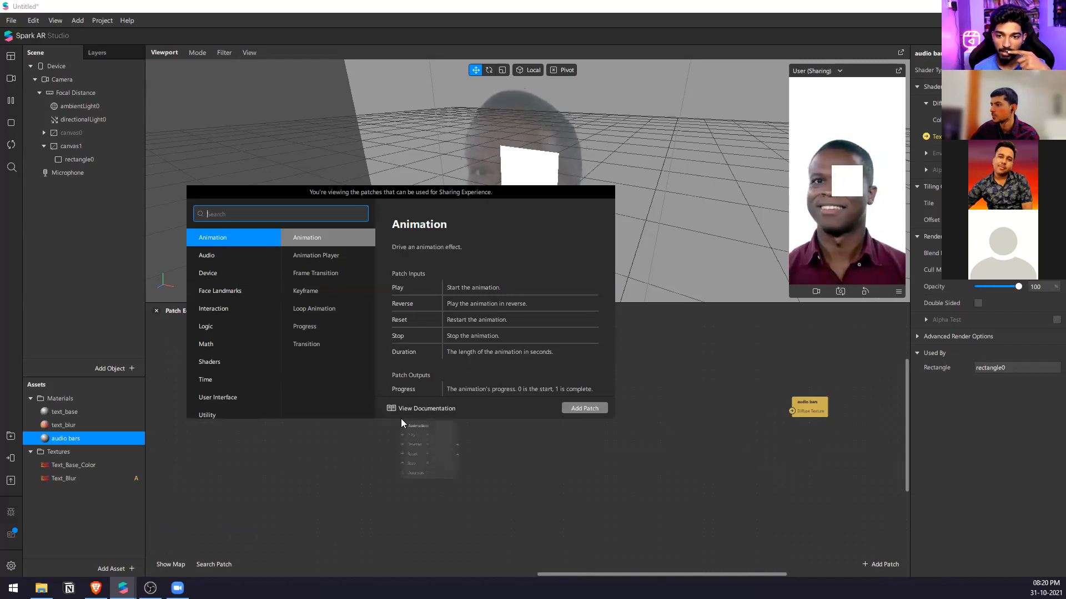
{"action": "type", "text": "rec"}
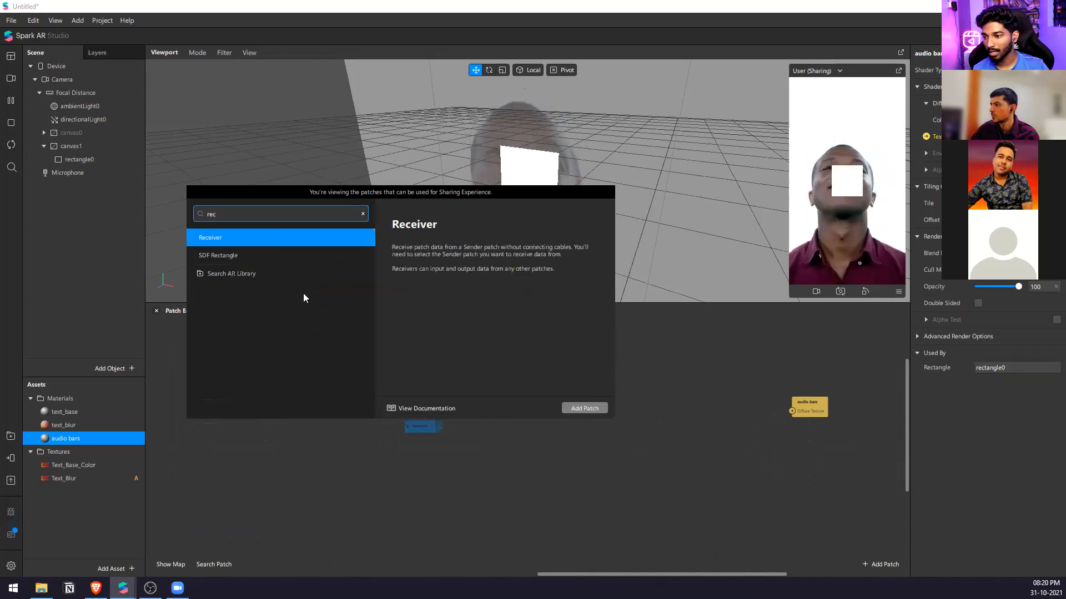
{"action": "left_click", "coordinate": [302, 255]}
{"action": "left_click", "coordinate": [580, 409]}
Add a Step patch between the SDF Rectangle and audio bars patches.
{"action": "right_click", "coordinate": [591, 427]}
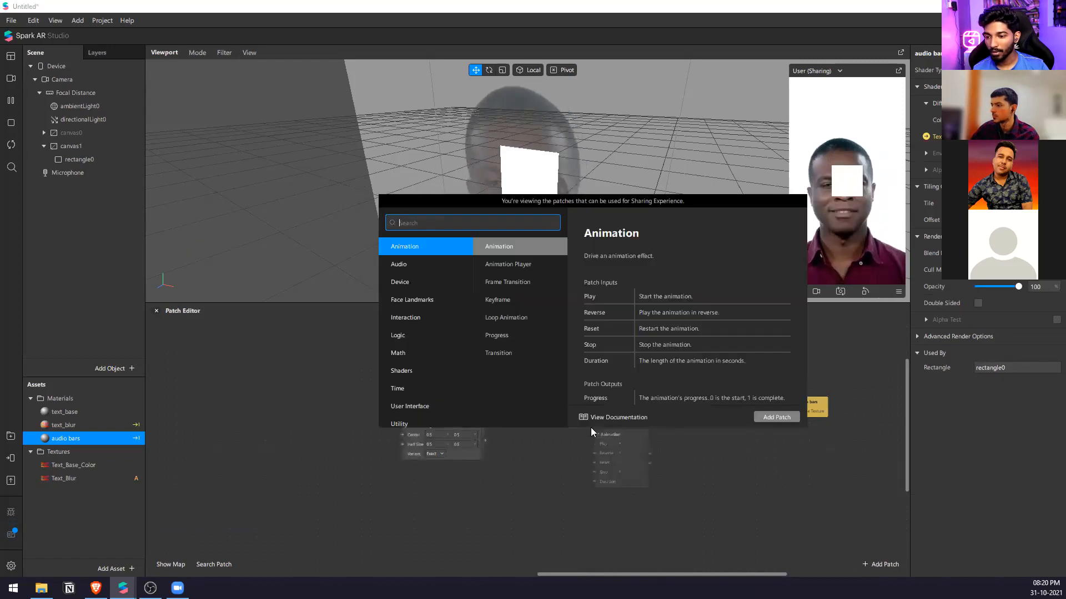
{"action": "type", "text": "stem"}
{"action": "key", "text": "BackSpace"}
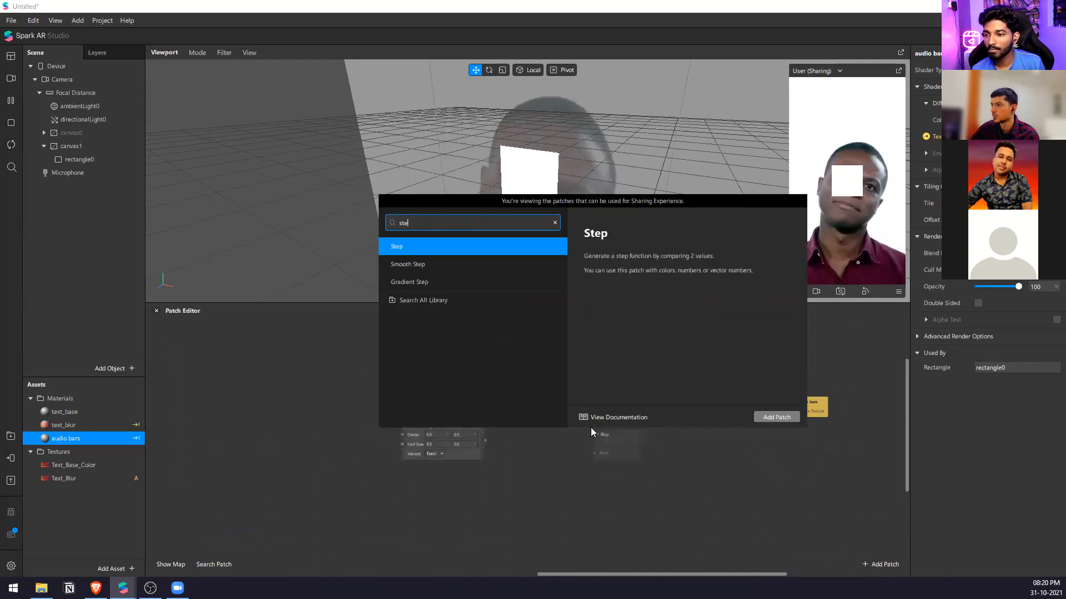
{"action": "key", "text": "Return"}
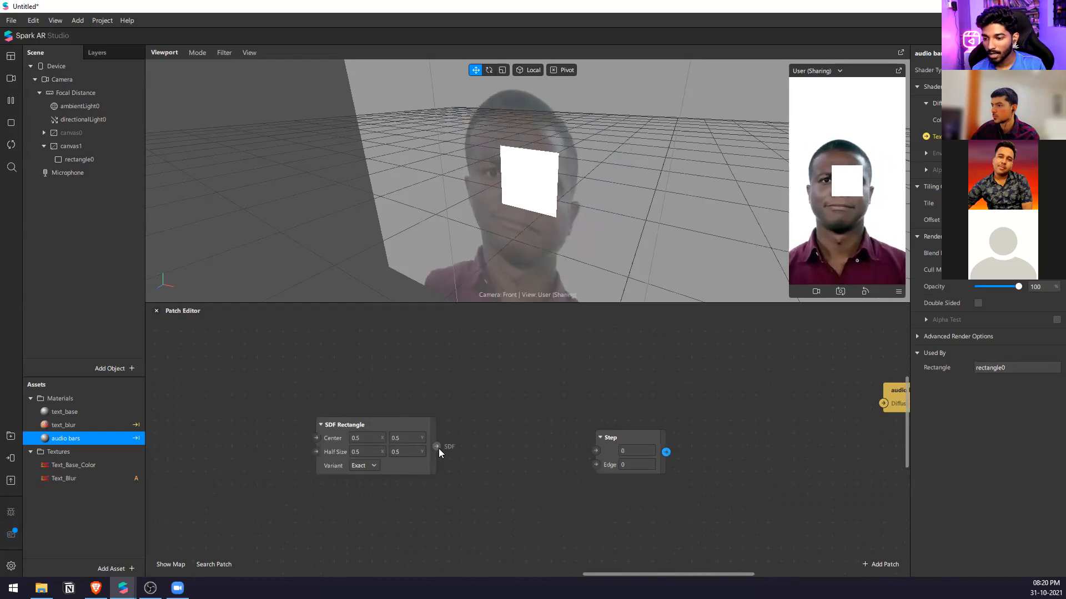
Connect the SDF Rectangle output to the Step patch's Edge input and the Step output to the audio bars Diffuse Texture.
{"action": "left_click_drag", "start_coordinate": [666, 451], "coordinate": [709, 442]}
{"action": "left_click_drag", "start_coordinate": [633, 441], "coordinate": [640, 444]}
{"action": "left_click", "coordinate": [543, 426]}
{"action": "left_click_drag", "start_coordinate": [423, 429], "coordinate": [555, 433]}
{"action": "left_click", "coordinate": [588, 479]}
Set the SDF Rectangle's half size to 0.05 in X and 0.35 in Y.
{"action": "scroll", "coordinate": [589, 479], "scroll_direction": "up", "scroll_amount": 2}
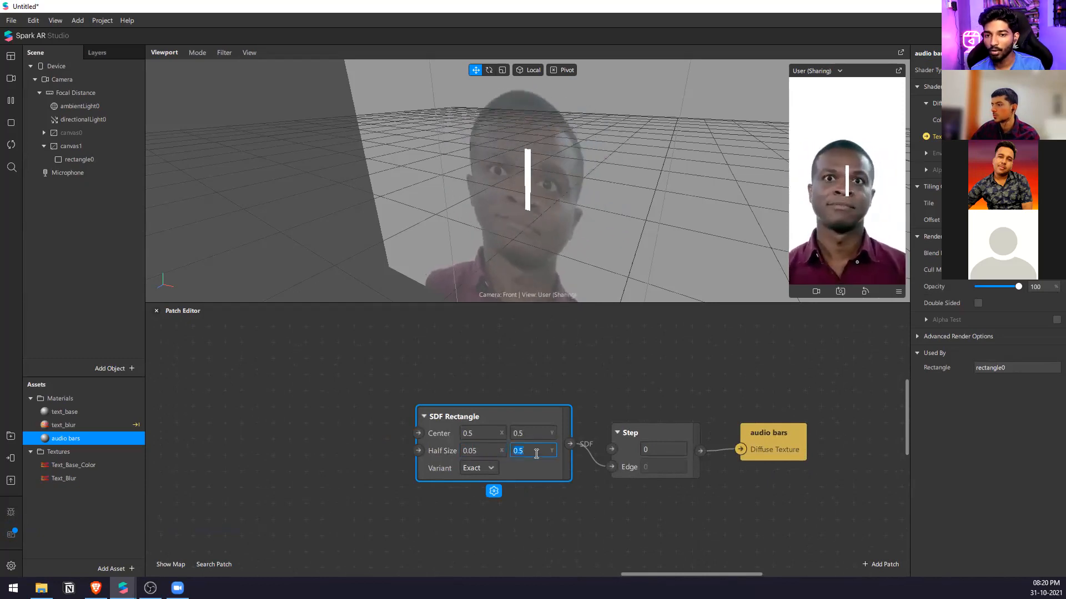
{"action": "type", "text": "5"}
{"action": "key", "text": "Return"}
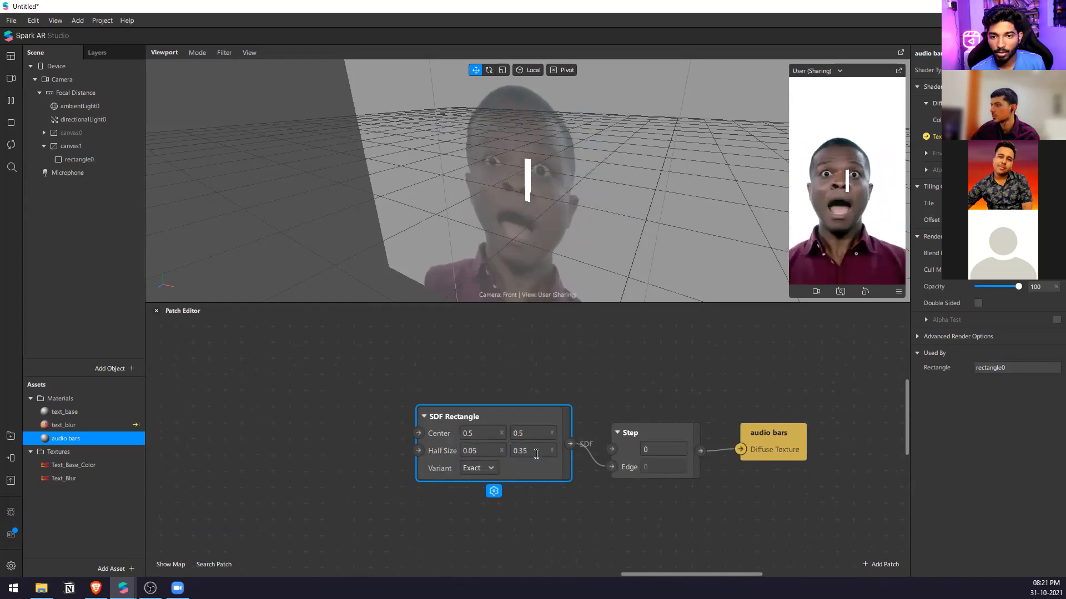
Add an SDF Translation patch to the audio bars graph.
{"action": "left_click", "coordinate": [581, 394]}
{"action": "middle_click_drag", "start_coordinate": [557, 431], "coordinate": [540, 430]}
{"action": "middle_click_drag", "start_coordinate": [529, 470], "coordinate": [480, 454]}
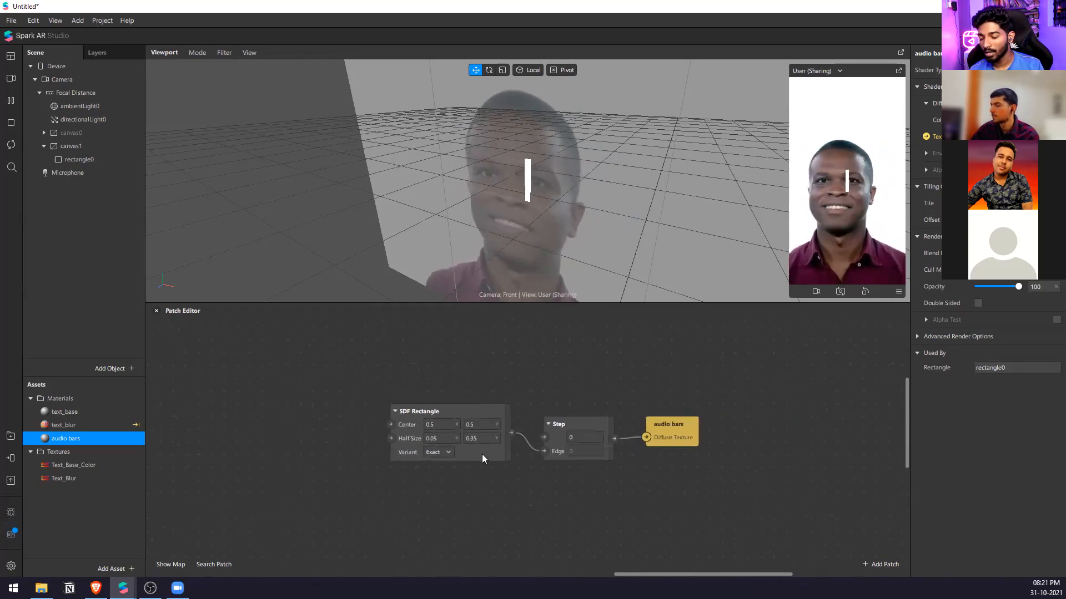
{"action": "right_click", "coordinate": [540, 472]}
{"action": "type", "text": "sdf"}
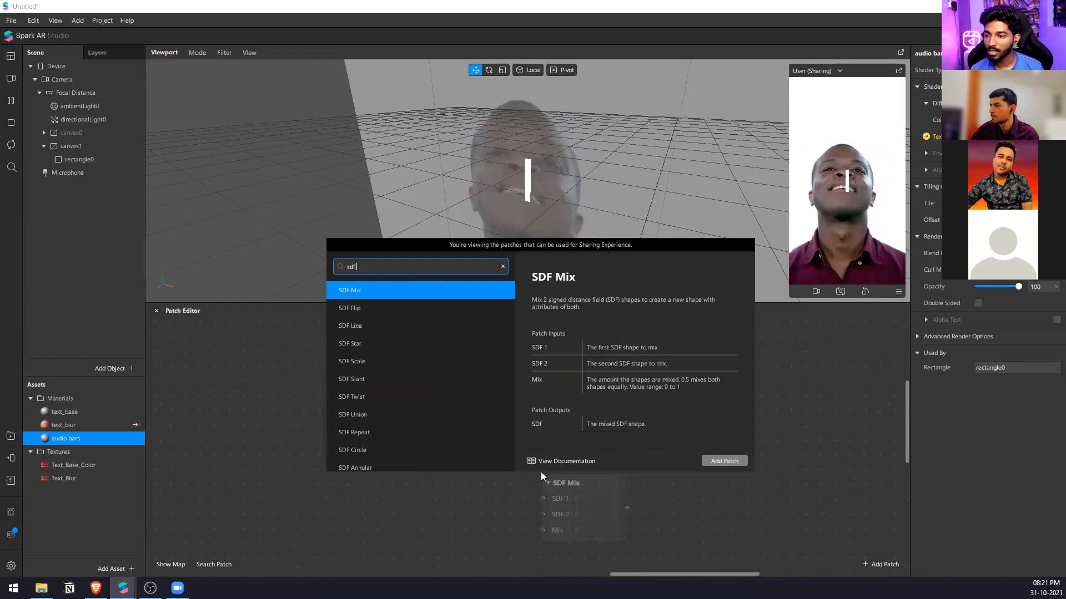
{"action": "type", "text": " tra"}
{"action": "key", "text": "Return"}
{"action": "scroll", "coordinate": [550, 455], "scroll_direction": "down", "scroll_amount": 3}
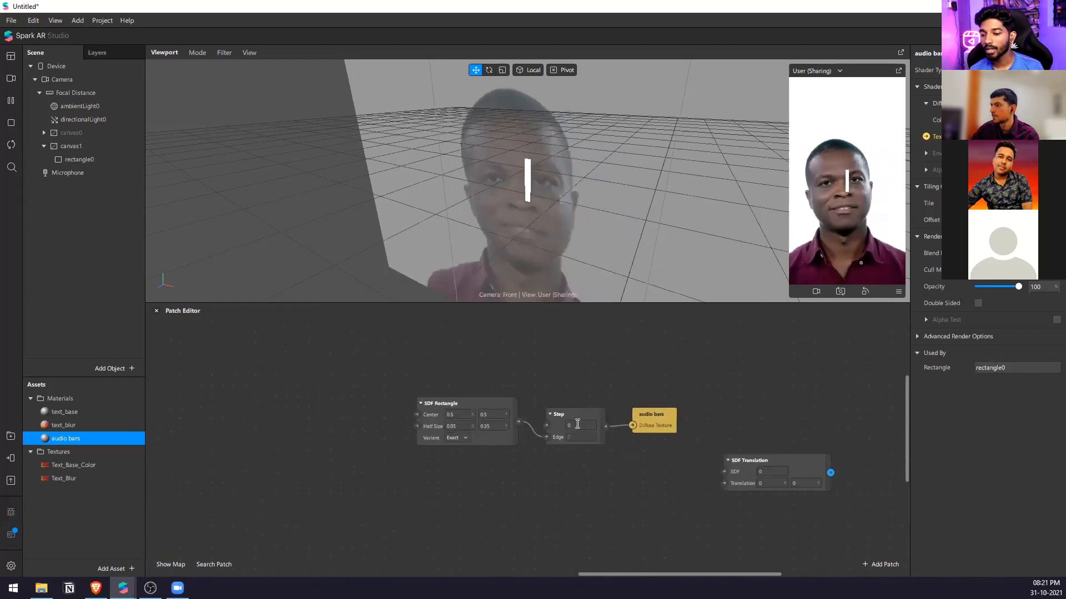
Place the SDF Translation patch between Step and audio bars, and route the Step output through it to the Diffuse Texture.
{"action": "left_click_drag", "start_coordinate": [654, 416], "coordinate": [847, 427]}
{"action": "left_click_drag", "start_coordinate": [814, 474], "coordinate": [747, 427]}
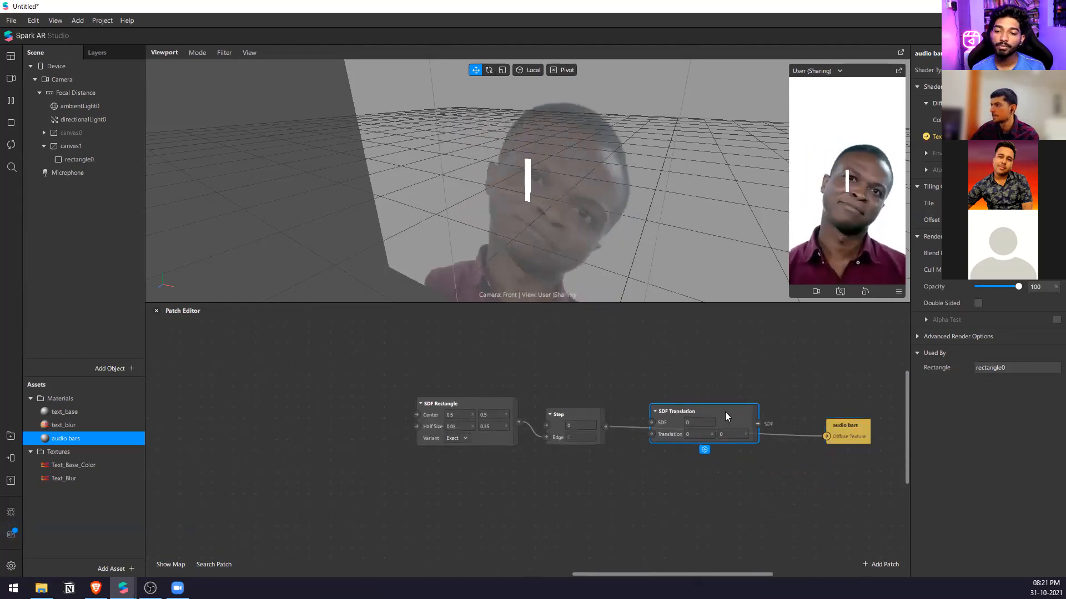
{"action": "left_click_drag", "start_coordinate": [826, 436], "coordinate": [655, 426]}
{"action": "left_click_drag", "start_coordinate": [760, 426], "coordinate": [826, 436]}
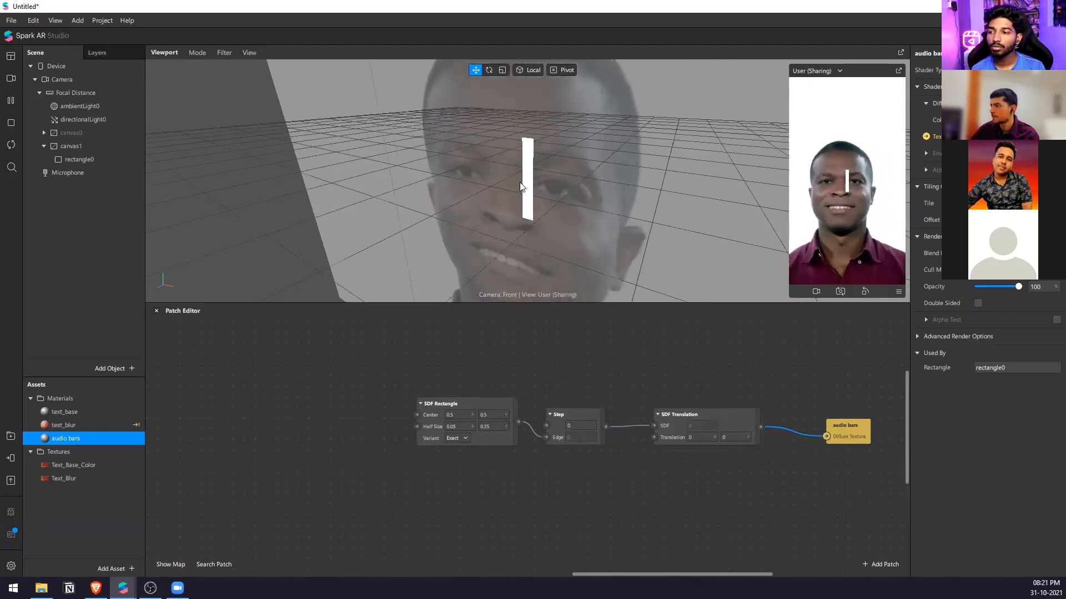
Set the SDF Translation patch's X translation to -0.4, checking the bar against the bounds of rectangle0.
{"action": "left_click", "coordinate": [532, 162]}
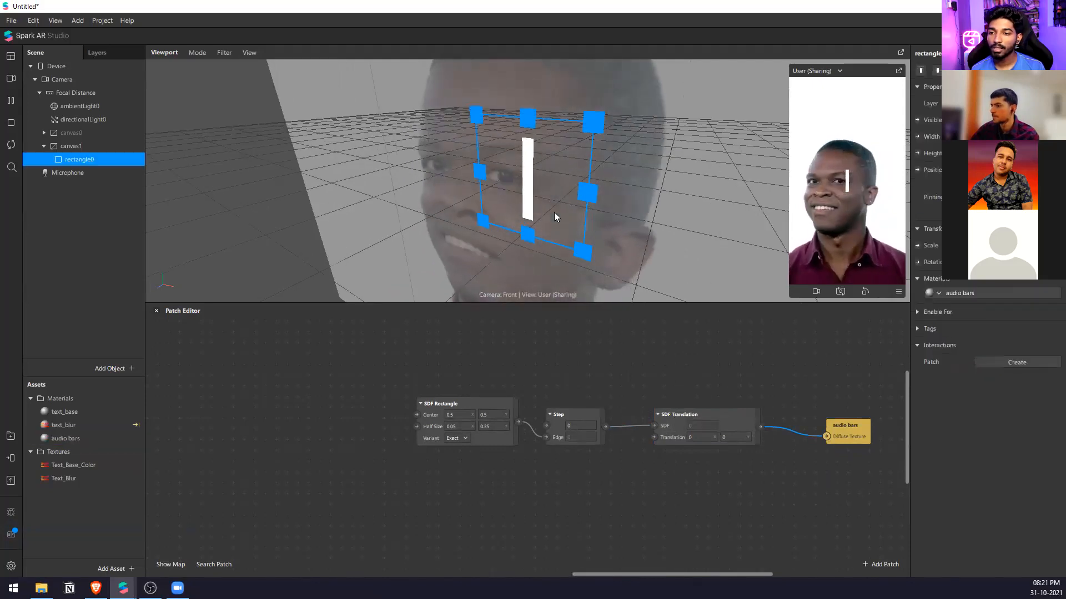
{"action": "left_click", "coordinate": [704, 438]}
{"action": "type", "text": "-0.4"}
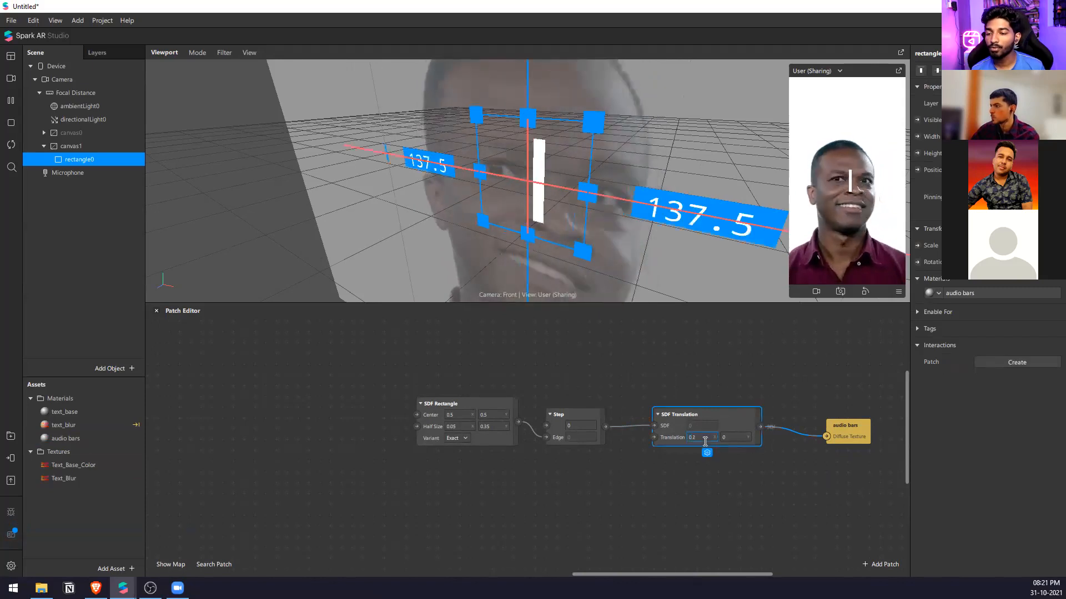
{"action": "key", "text": "BackSpace"}
{"action": "type", "text": "5"}
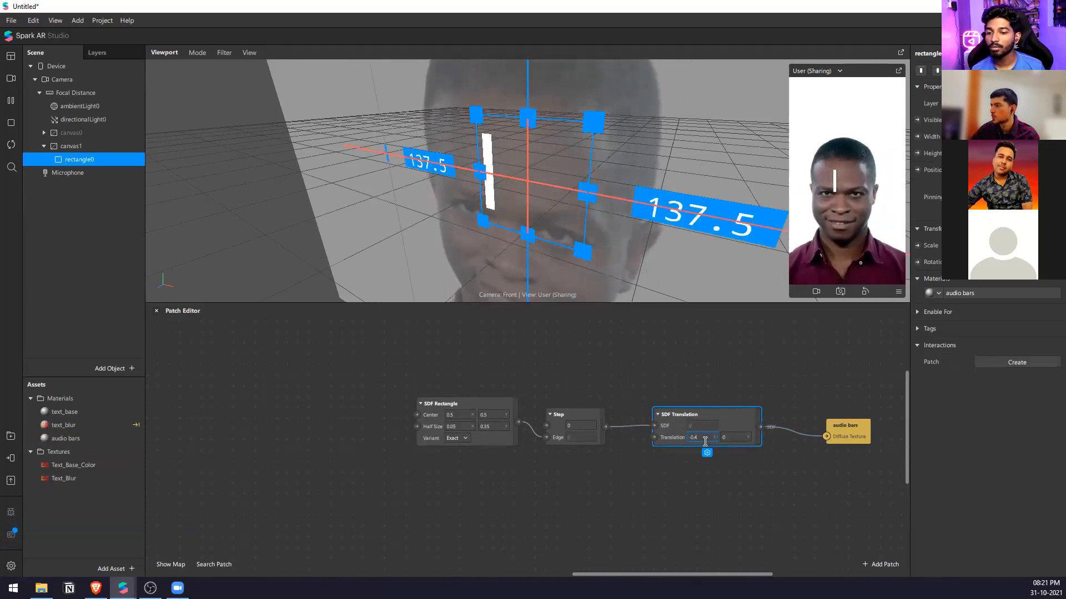
{"action": "key", "text": "BackSpace"}
{"action": "type", "text": "4"}
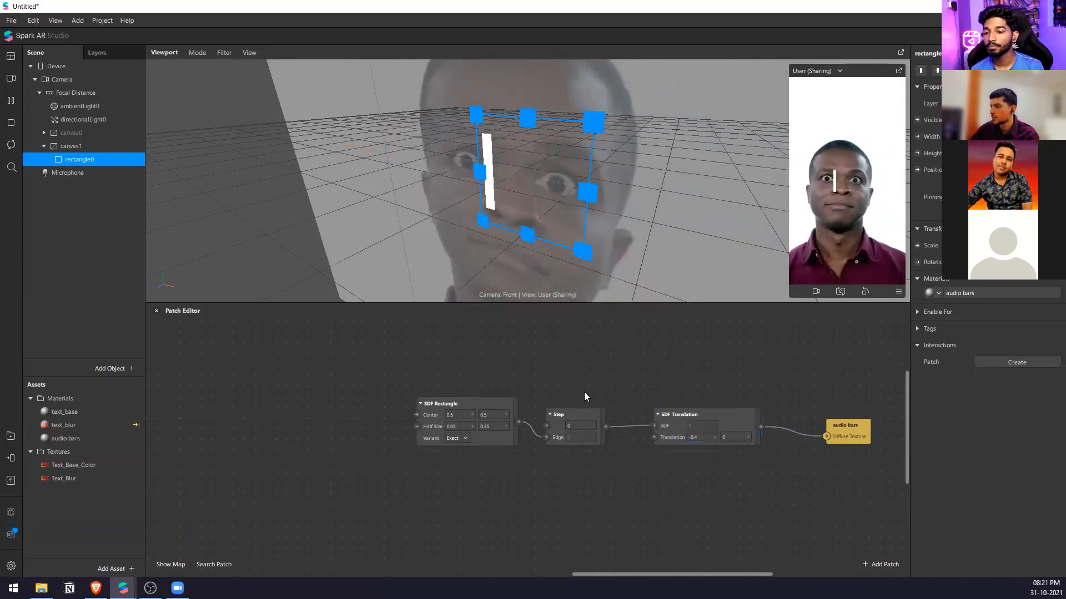
Duplicate the SDF Rectangle, Step and SDF Translation chain three times and stack the copies below the original.
{"action": "scroll", "coordinate": [499, 444], "scroll_direction": "down", "scroll_amount": 2}
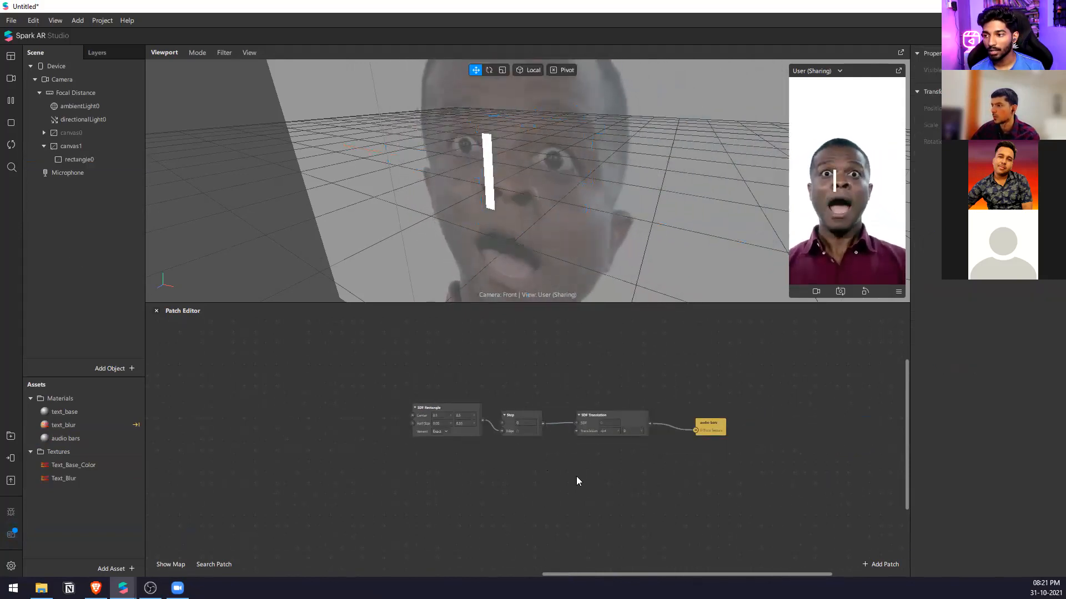
{"action": "left_click_drag", "start_coordinate": [577, 479], "coordinate": [409, 388]}
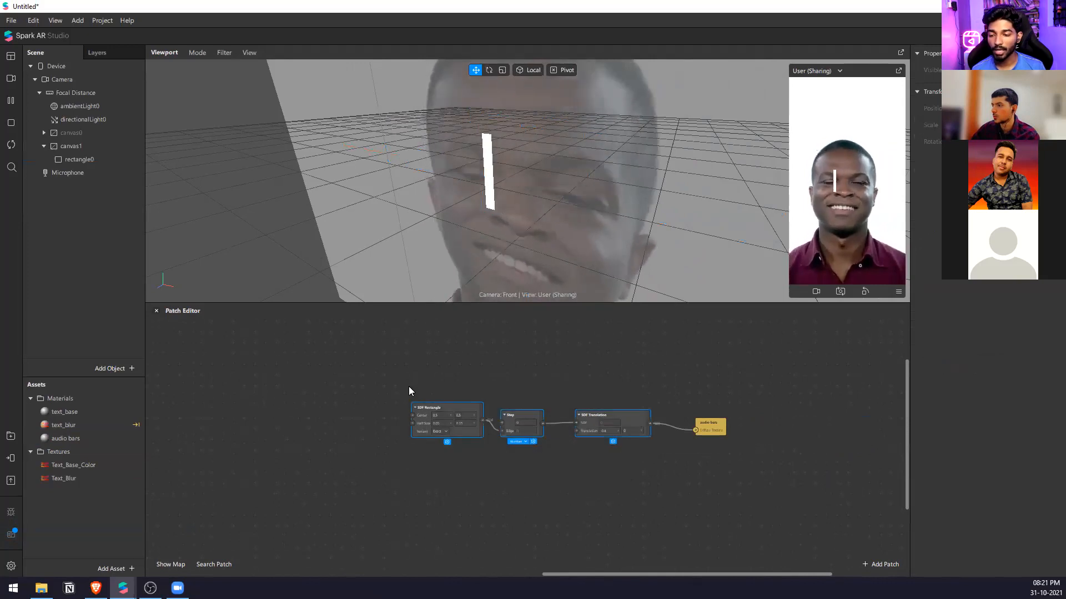
{"action": "key", "text": "ctrl+c"}
{"action": "key", "text": "ctrl+v"}
{"action": "left_click_drag", "start_coordinate": [594, 421], "coordinate": [410, 496]}
{"action": "key", "text": "ctrl+v"}
{"action": "scroll", "coordinate": [580, 469], "scroll_direction": "down", "scroll_amount": 1}
{"action": "key", "text": "ctrl+v"}
{"action": "left_click_drag", "start_coordinate": [646, 482], "coordinate": [470, 511]}
{"action": "left_click", "coordinate": [697, 396]}
Move the audio bars patch farther from the rows and add an SDF Union patch beside the first two SDF Translation patches.
{"action": "scroll", "coordinate": [697, 396], "scroll_direction": "up", "scroll_amount": 3}
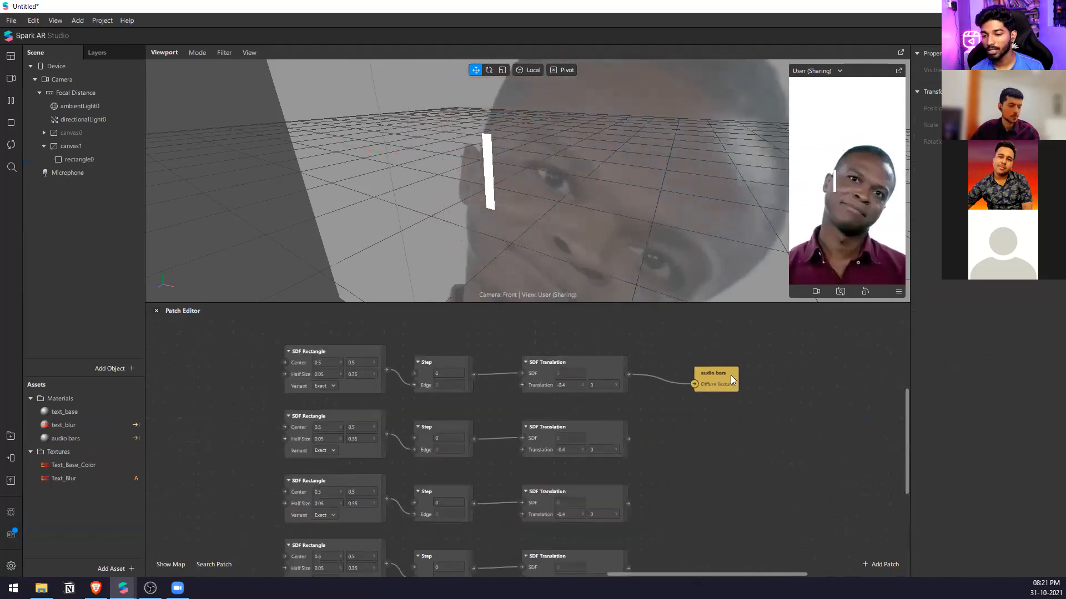
{"action": "left_click_drag", "start_coordinate": [730, 375], "coordinate": [826, 460]}
{"action": "scroll", "coordinate": [440, 392], "scroll_direction": "down", "scroll_amount": 2}
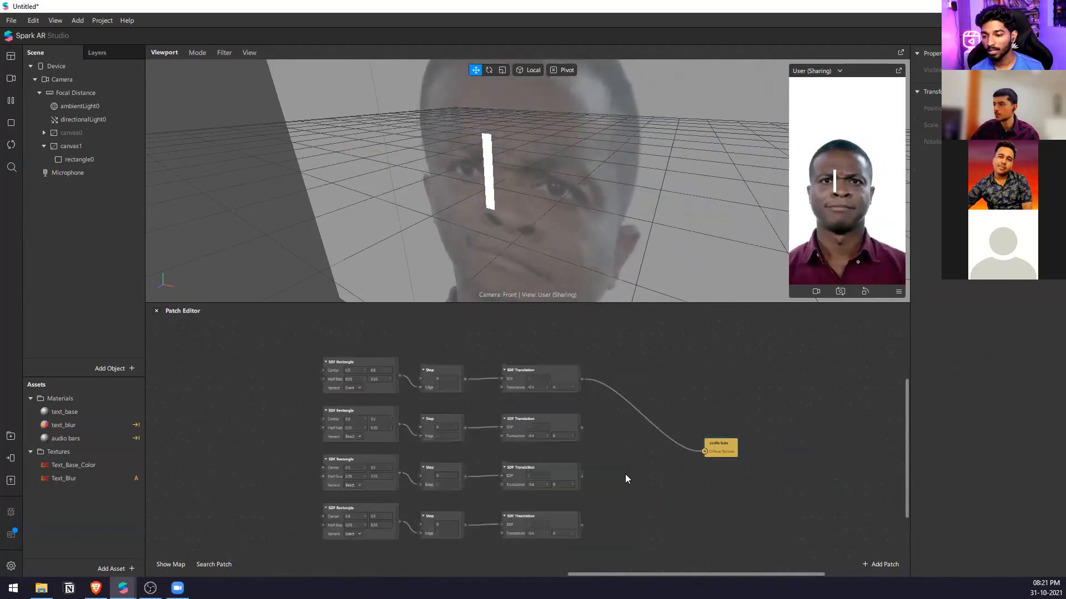
{"action": "double_click", "coordinate": [626, 476]}
{"action": "type", "text": "sdf"}
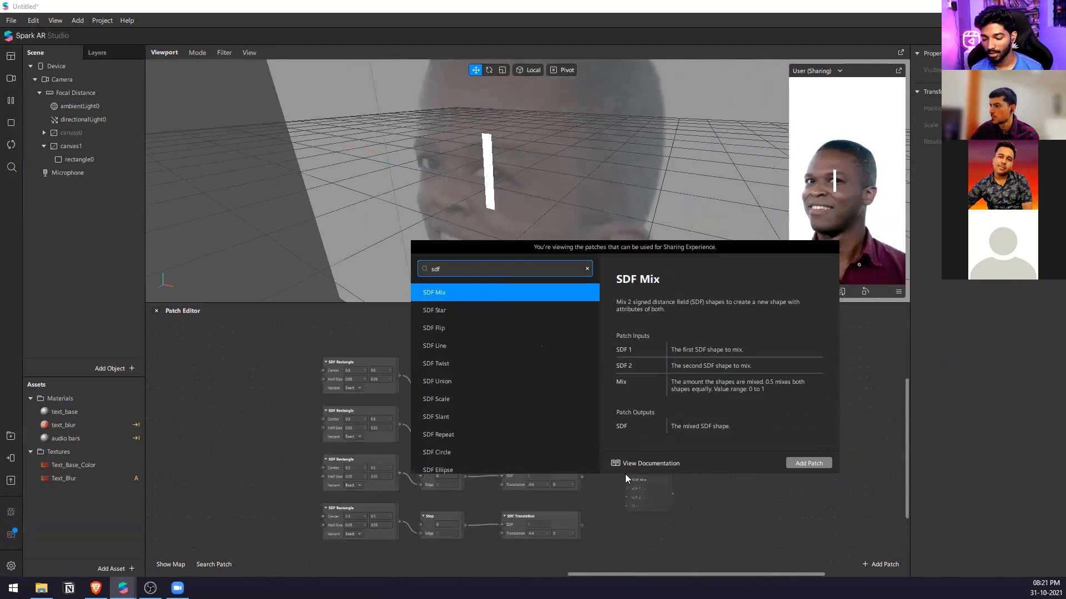
{"action": "type", "text": "un"}
{"action": "key", "text": "Return"}
{"action": "scroll", "coordinate": [621, 476], "scroll_direction": "up", "scroll_amount": 2}
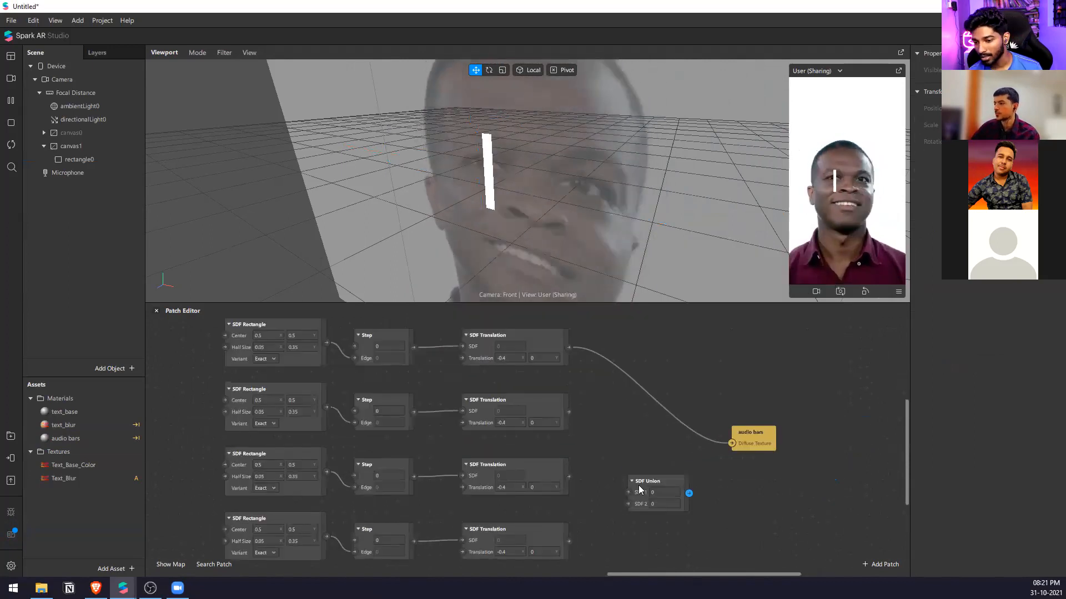
{"action": "left_click_drag", "start_coordinate": [638, 483], "coordinate": [628, 380]}
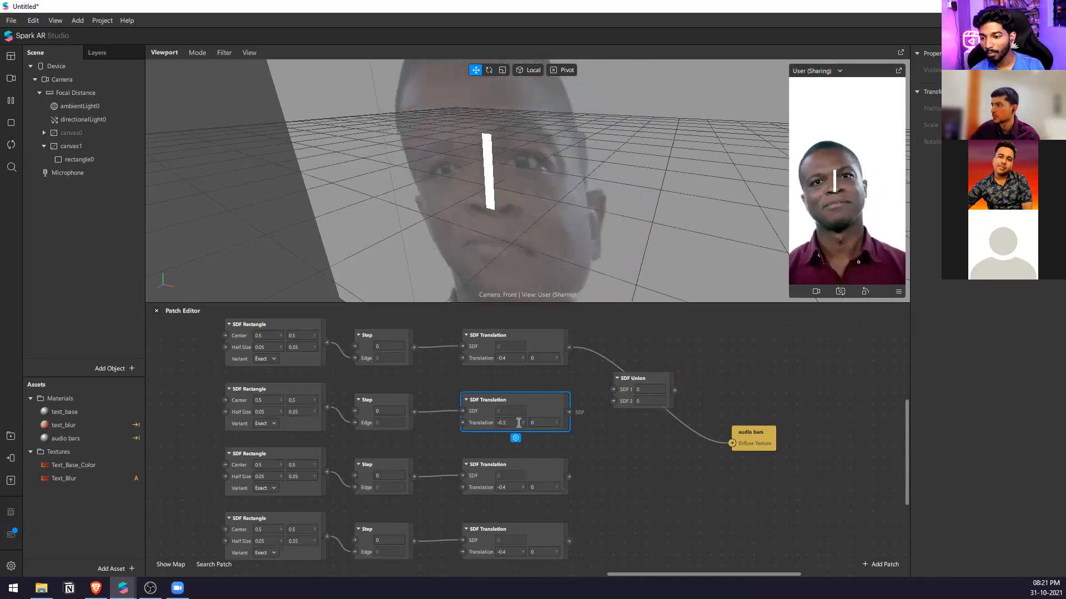
Set the second row's X translation to -0.3 and connect the first two rows through SDF Union to the audio bars Diffuse Texture.
{"action": "left_click_drag", "start_coordinate": [569, 412], "coordinate": [614, 401]}
{"action": "left_click_drag", "start_coordinate": [569, 347], "coordinate": [612, 387]}
{"action": "left_click_drag", "start_coordinate": [733, 443], "coordinate": [733, 443]}
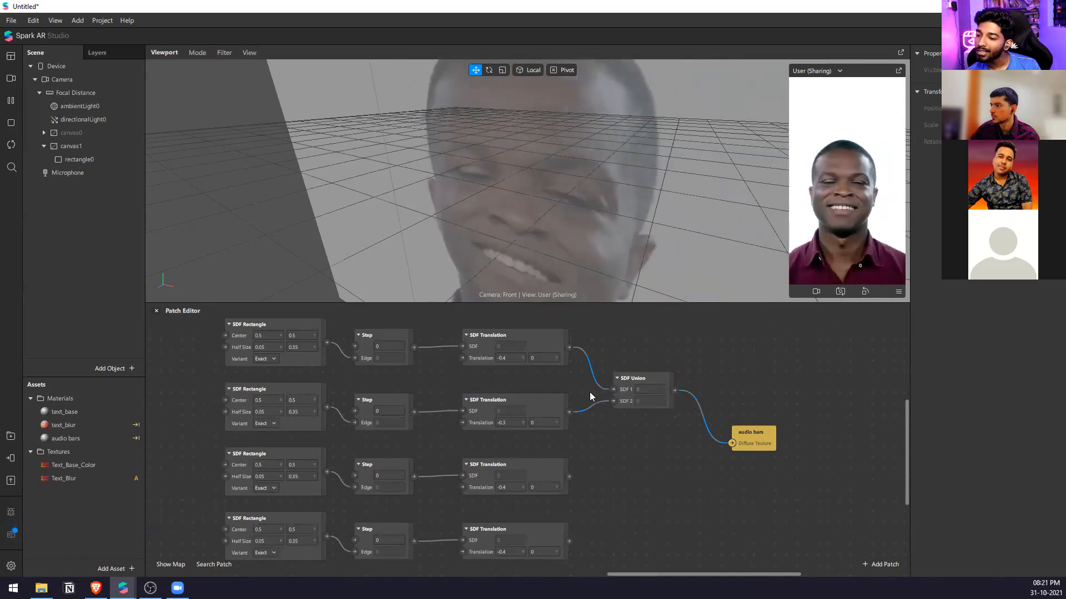
Browse the available SDF patches and add an SDF Intersection patch near the SDF Union patch.
{"action": "right_click", "coordinate": [622, 346]}
{"action": "type", "text": "sd"}
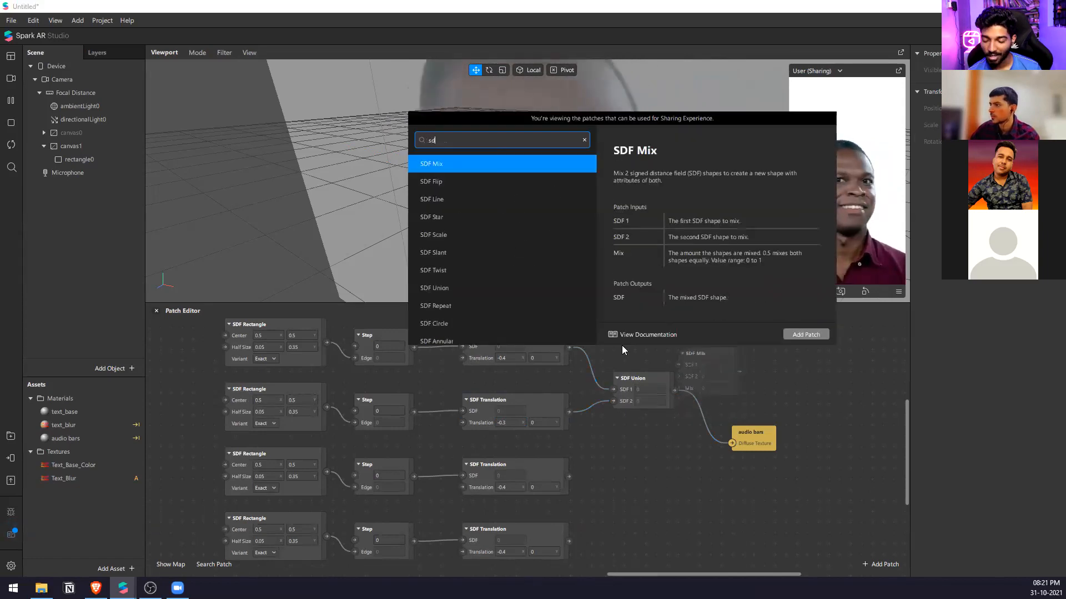
{"action": "type", "text": "f"}
{"action": "key", "text": "Down"}
{"action": "key", "text": "Down"}
{"action": "key", "text": "Down"}
{"action": "key", "text": "Down"}
{"action": "key", "text": "Down"}
{"action": "key", "text": "Down"}
{"action": "key", "text": "Down"}
{"action": "key", "text": "Down"}
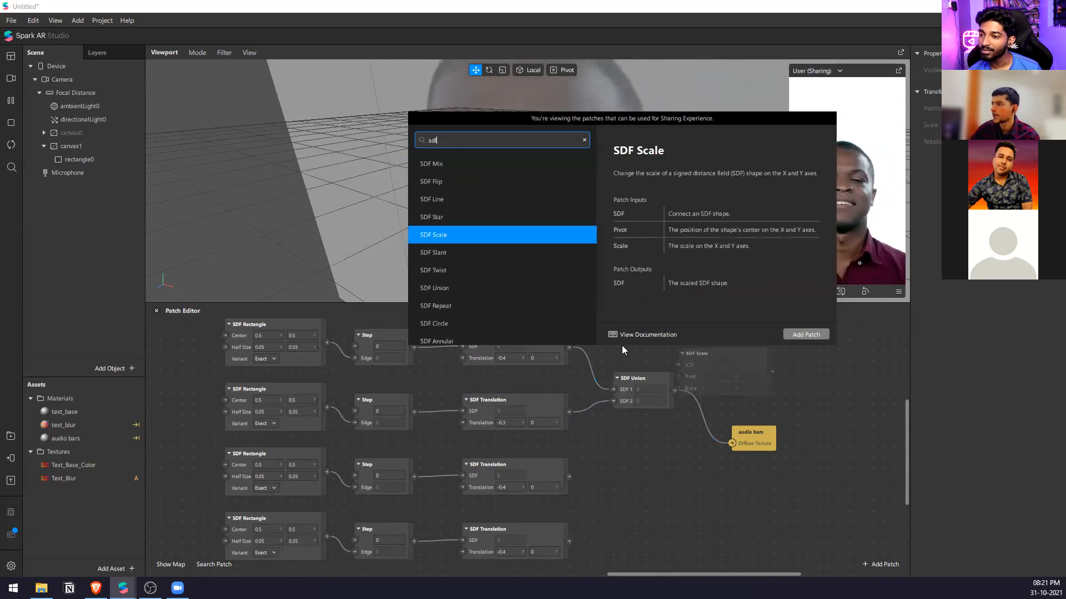
{"action": "key", "text": "Up"}
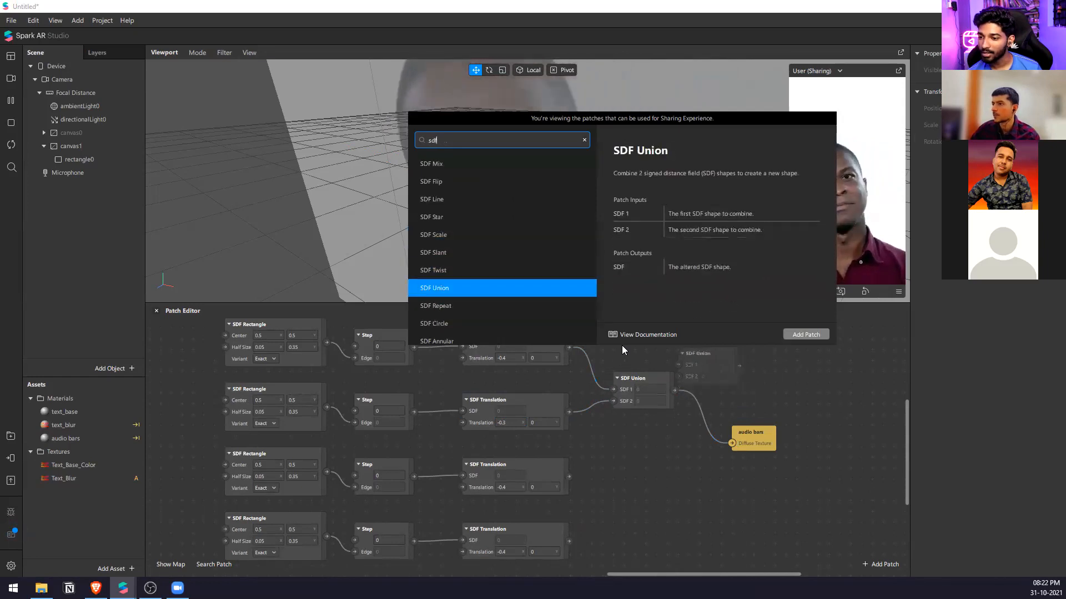
{"action": "key", "text": "Down"}
{"action": "key", "text": "Down"}
{"action": "key", "text": "Down"}
{"action": "key", "text": "Down"}
{"action": "key", "text": "Down"}
{"action": "key", "text": "Down"}
{"action": "key", "text": "Down"}
{"action": "key", "text": "Down"}
{"action": "key", "text": "Down"}
{"action": "key", "text": "Down"}
{"action": "key", "text": "Down"}
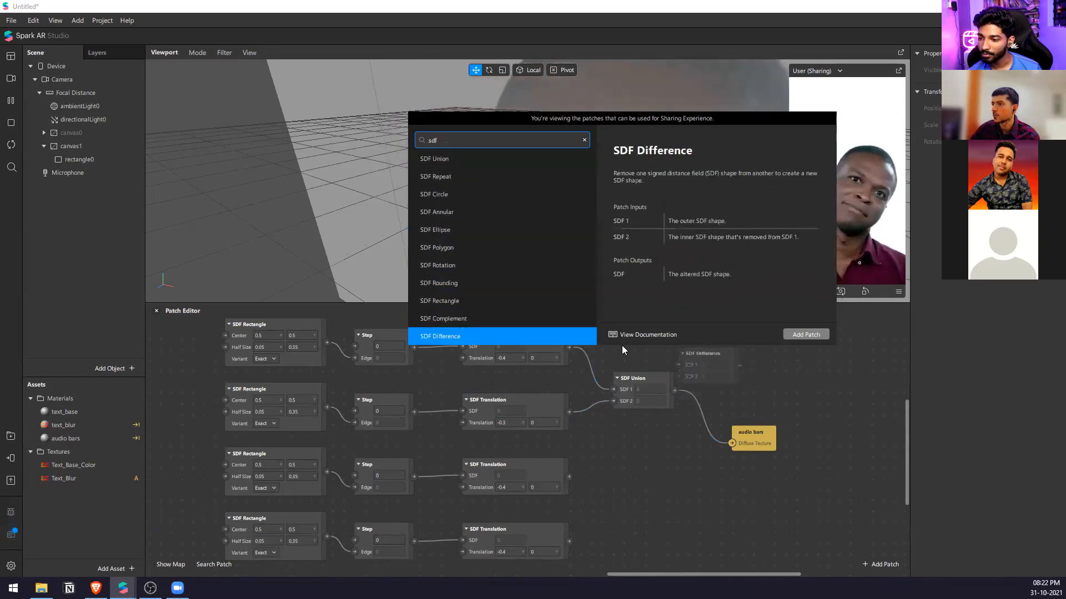
{"action": "key", "text": "Up"}
{"action": "key", "text": "Down"}
{"action": "key", "text": "Down"}
{"action": "key", "text": "Down"}
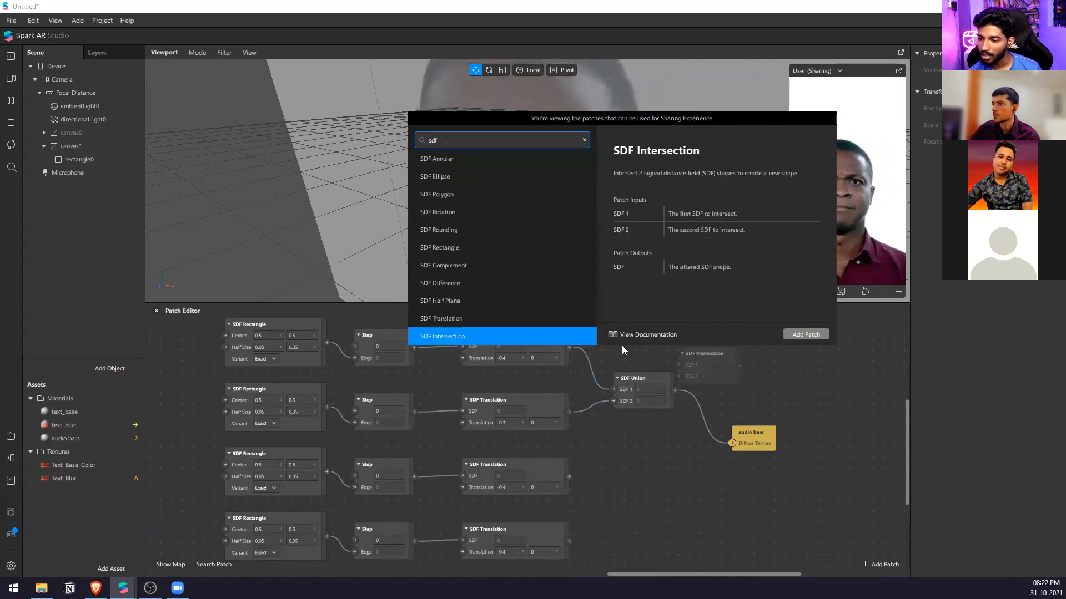
{"action": "key", "text": "Down"}
{"action": "key", "text": "Up"}
{"action": "key", "text": "Return"}
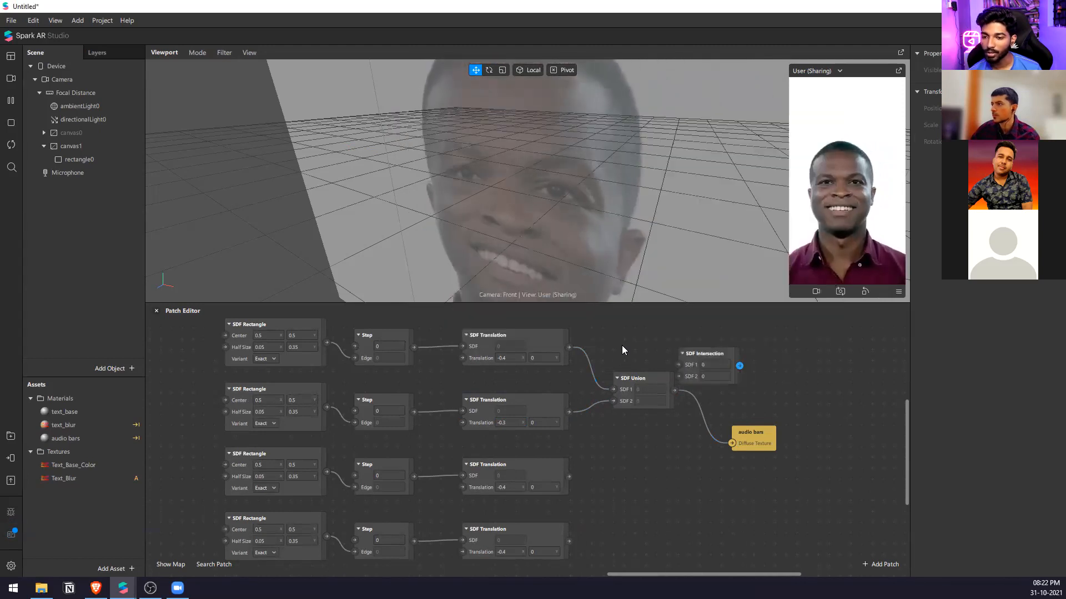
Connect the first two SDF Translation patches to SDF Intersection, and test the second translation directly on the audio bars Diffuse Texture.
{"action": "left_click_drag", "start_coordinate": [569, 348], "coordinate": [680, 367]}
{"action": "left_click_drag", "start_coordinate": [569, 411], "coordinate": [733, 444]}
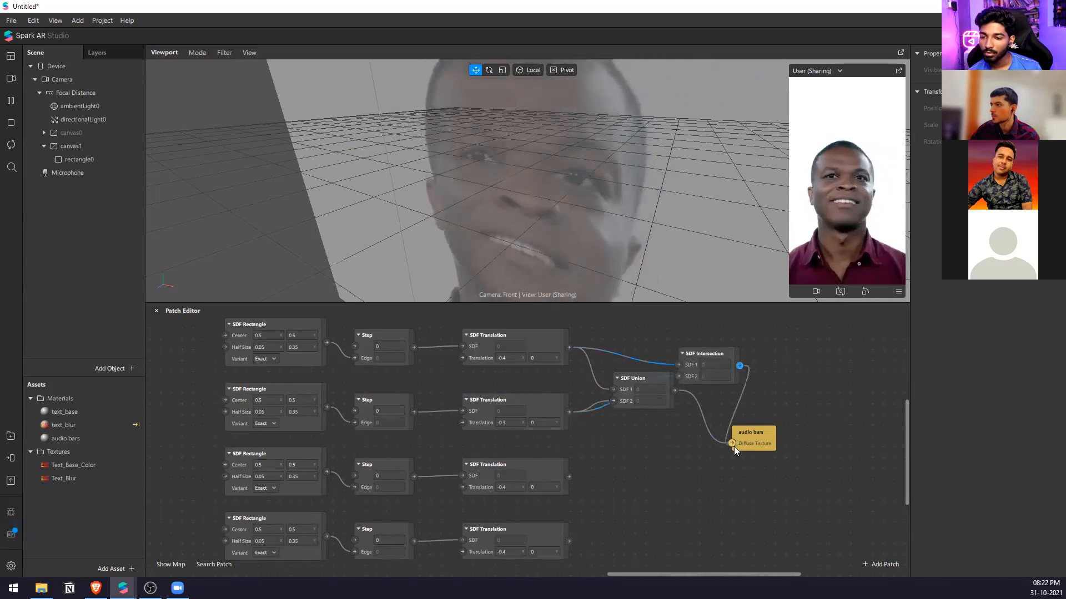
{"action": "left_click_drag", "start_coordinate": [707, 349], "coordinate": [655, 332]}
{"action": "left_click_drag", "start_coordinate": [569, 412], "coordinate": [734, 441]}
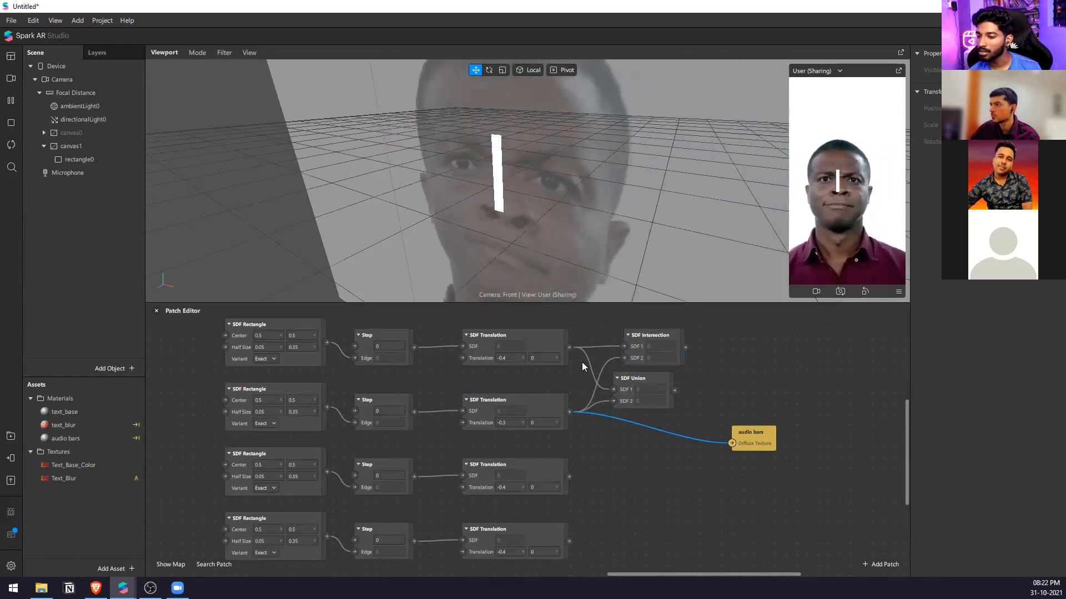
Connect SDF Intersection to the audio bars Diffuse Texture with the second row's X translation at -0.2, and replace the SDF Union patch with it.
{"action": "left_click_drag", "start_coordinate": [685, 347], "coordinate": [731, 442]}
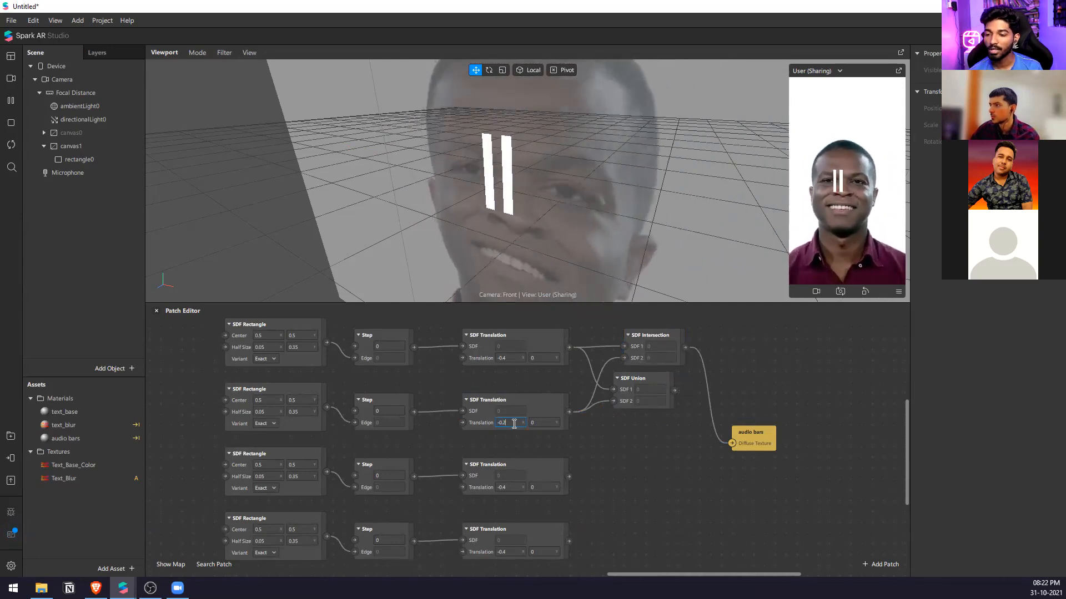
{"action": "left_click", "coordinate": [638, 380]}
{"action": "key", "text": "Delete"}
{"action": "left_click_drag", "start_coordinate": [653, 342], "coordinate": [644, 380]}
{"action": "left_click", "coordinate": [588, 384]}
Add a second SDF Intersection patch beside the third and fourth SDF Translation patches.
{"action": "scroll", "coordinate": [605, 443], "scroll_direction": "down", "scroll_amount": 1}
{"action": "right_click", "coordinate": [605, 443]}
{"action": "type", "text": "s"}
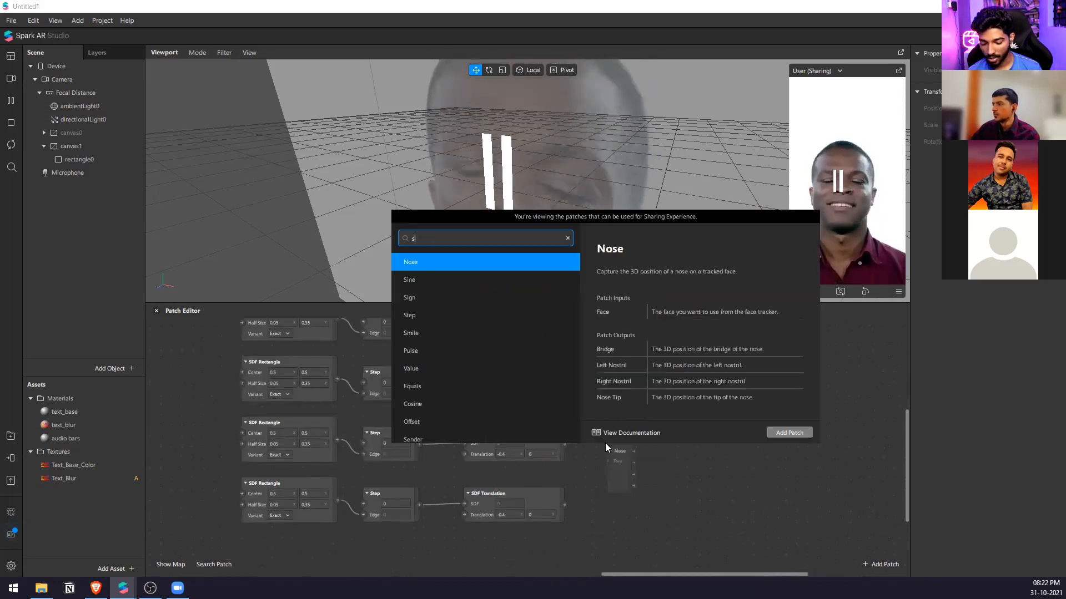
{"action": "type", "text": "df inter"}
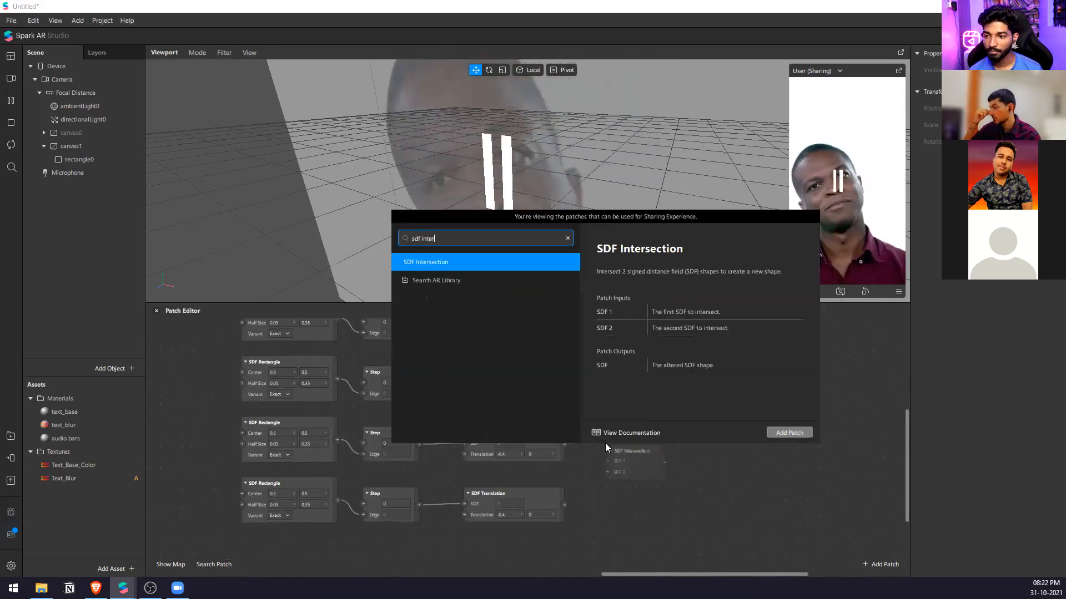
{"action": "key", "text": "Return"}
{"action": "scroll", "coordinate": [607, 438], "scroll_direction": "up", "scroll_amount": 1}
{"action": "left_click_drag", "start_coordinate": [621, 454], "coordinate": [630, 384]}
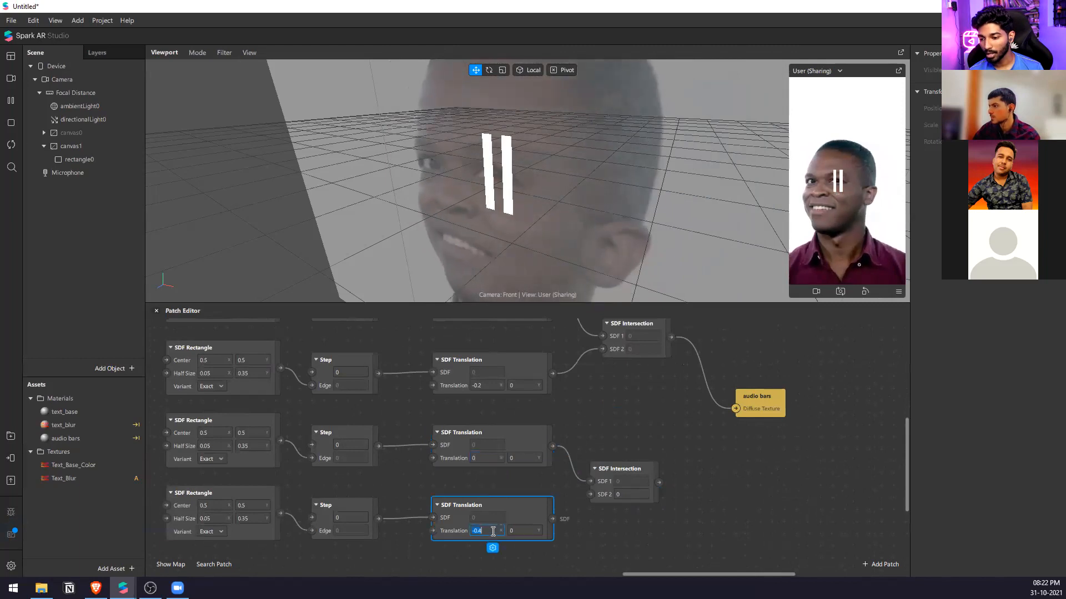
Set the third row's X translation to 0 and the fourth's to 0.2, and connect both rows to the second SDF Intersection.
{"action": "type", "text": "0.2"}
{"action": "key", "text": "Return"}
{"action": "left_click_drag", "start_coordinate": [590, 494], "coordinate": [552, 519]}
Add a third SDF Intersection patch between the two existing ones and the audio bars patch, moving audio bars away to make room.
{"action": "double_click", "coordinate": [673, 430]}
{"action": "type", "text": "sd"}
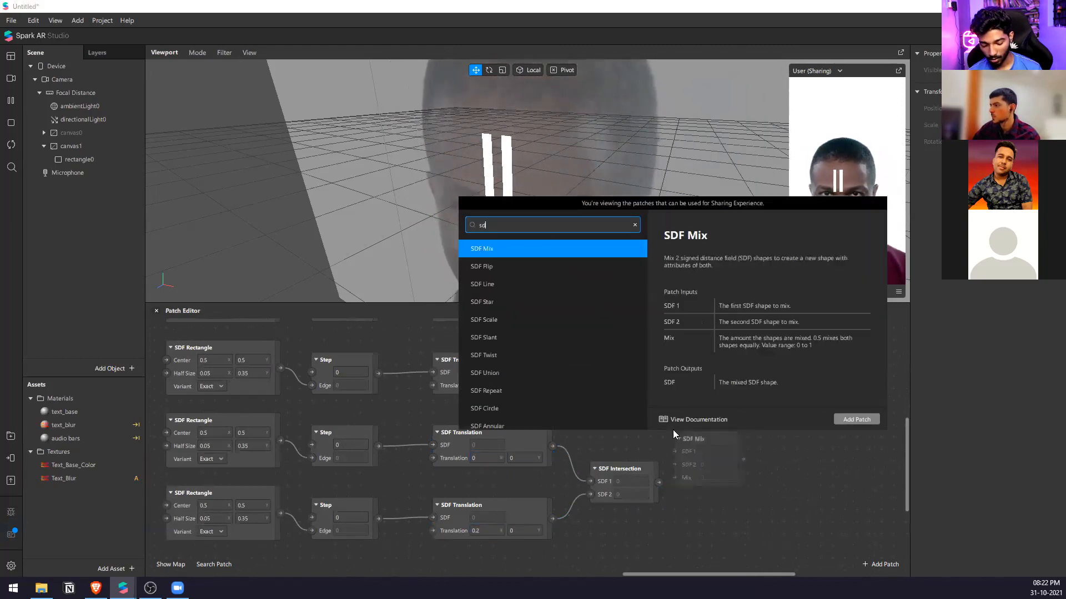
{"action": "type", "text": "f inter"}
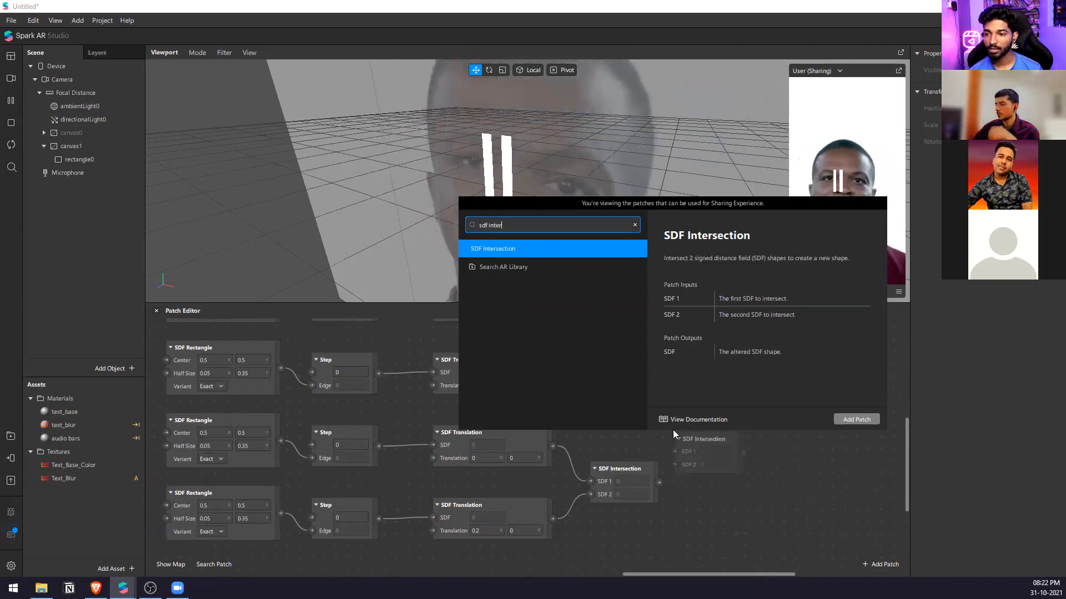
{"action": "key", "text": "Return"}
{"action": "left_click_drag", "start_coordinate": [751, 401], "coordinate": [799, 401]}
{"action": "left_click_drag", "start_coordinate": [705, 438], "coordinate": [701, 381]}
Combine the first two SDF Intersection outputs through the third one and connect it to the audio bars Diffuse Texture.
{"action": "left_click_drag", "start_coordinate": [659, 482], "coordinate": [687, 409]}
{"action": "left_click_drag", "start_coordinate": [756, 409], "coordinate": [782, 408]}
{"action": "scroll", "coordinate": [798, 472], "scroll_direction": "down", "scroll_amount": 3}
{"action": "scroll", "coordinate": [807, 483], "scroll_direction": "down", "scroll_amount": 1}
{"action": "scroll", "coordinate": [815, 489], "scroll_direction": "up", "scroll_amount": 1}
{"action": "scroll", "coordinate": [697, 439], "scroll_direction": "up", "scroll_amount": 3}
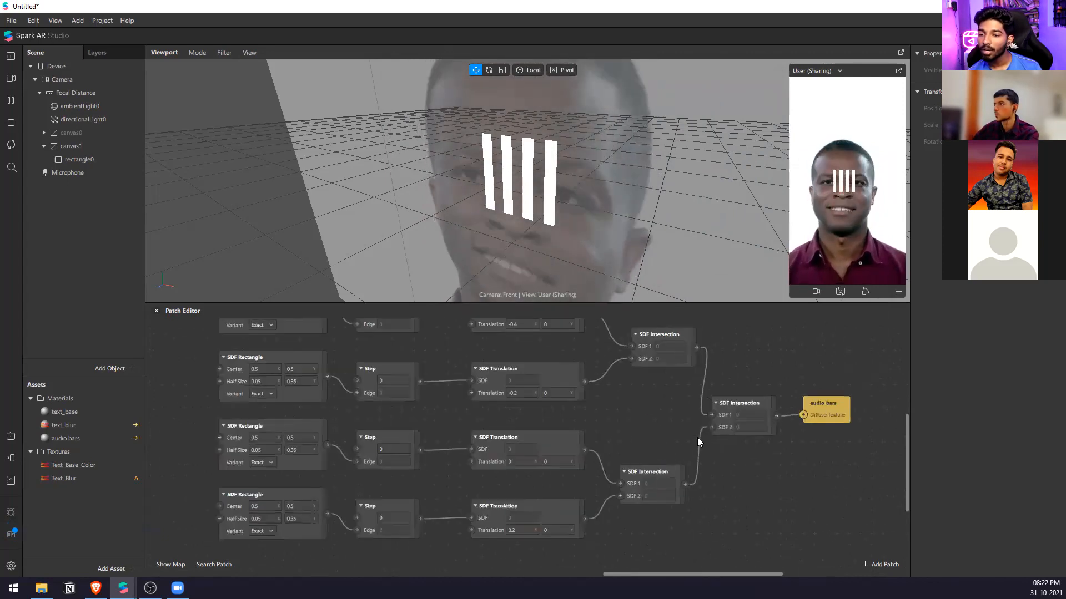
Select rectangle0 to check how the bars fit within its bounds, and clear the selection.
{"action": "left_click", "coordinate": [98, 157]}
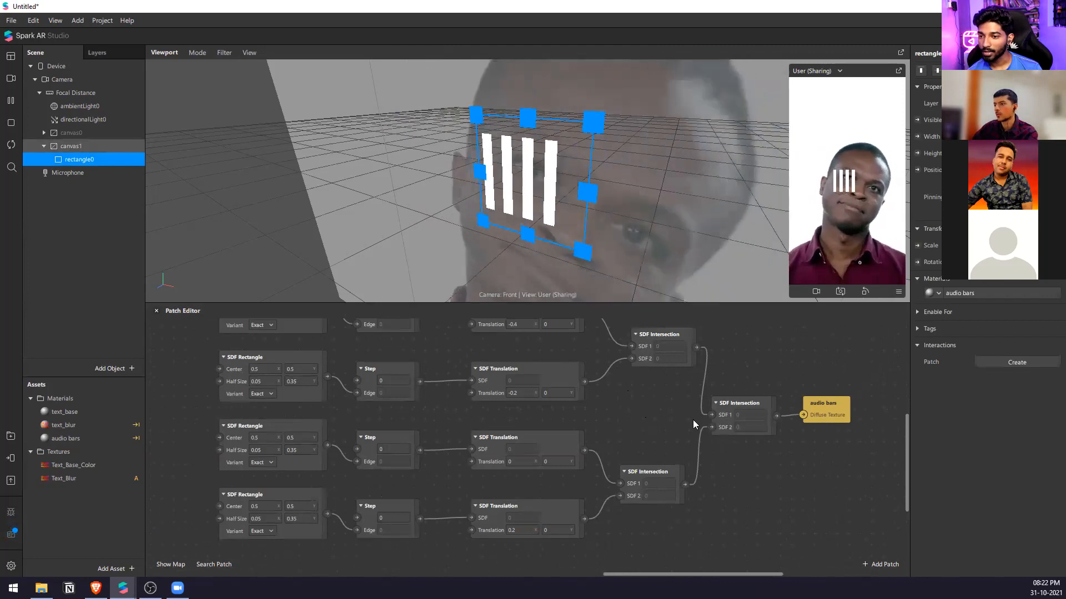
{"action": "scroll", "coordinate": [550, 382], "scroll_direction": "down", "scroll_amount": 4}
{"action": "scroll", "coordinate": [560, 433], "scroll_direction": "up", "scroll_amount": 2}
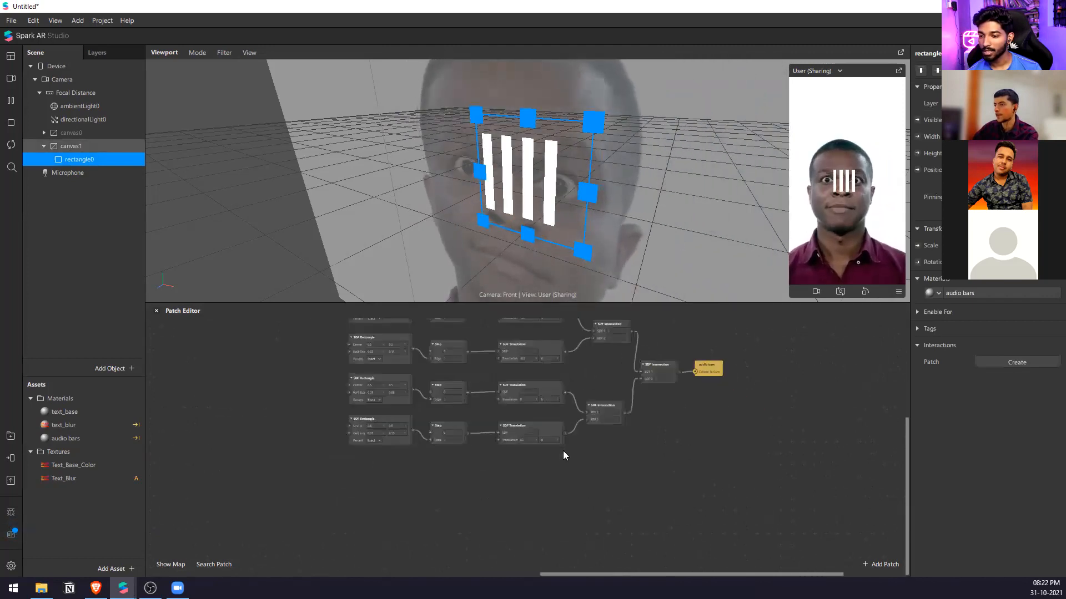
{"action": "scroll", "coordinate": [562, 450], "scroll_direction": "up", "scroll_amount": 1}
{"action": "left_click", "coordinate": [94, 298]}
Duplicate the fourth row's SDF Rectangle, Step and SDF Translation patches and place the copy below as a fifth row.
{"action": "left_click_drag", "start_coordinate": [633, 479], "coordinate": [325, 424]}
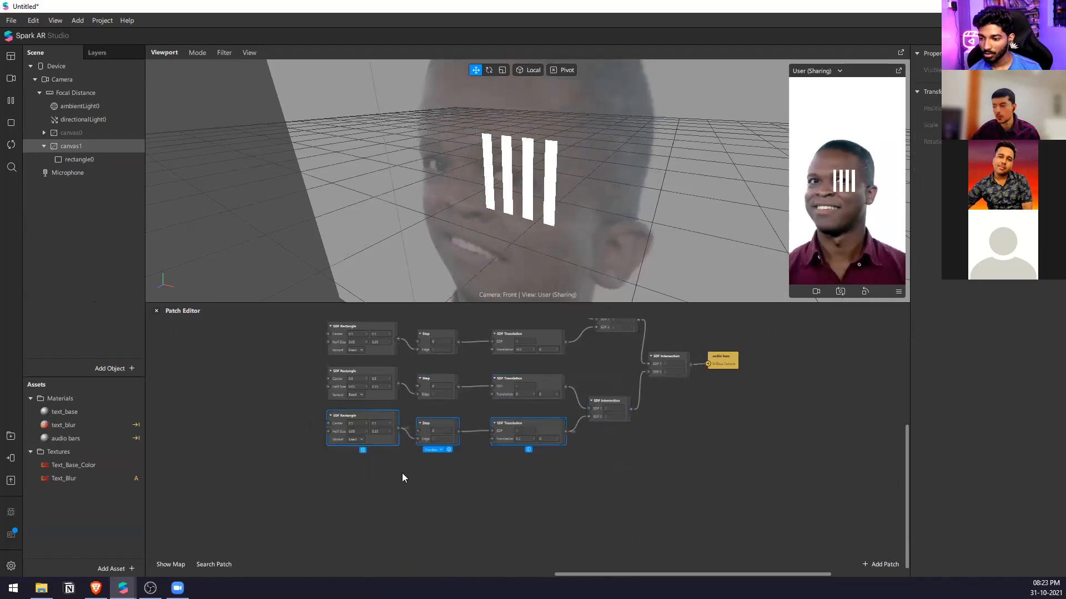
{"action": "key", "text": "ctrl+c"}
{"action": "key", "text": "ctrl+v"}
{"action": "left_click_drag", "start_coordinate": [581, 504], "coordinate": [434, 467]}
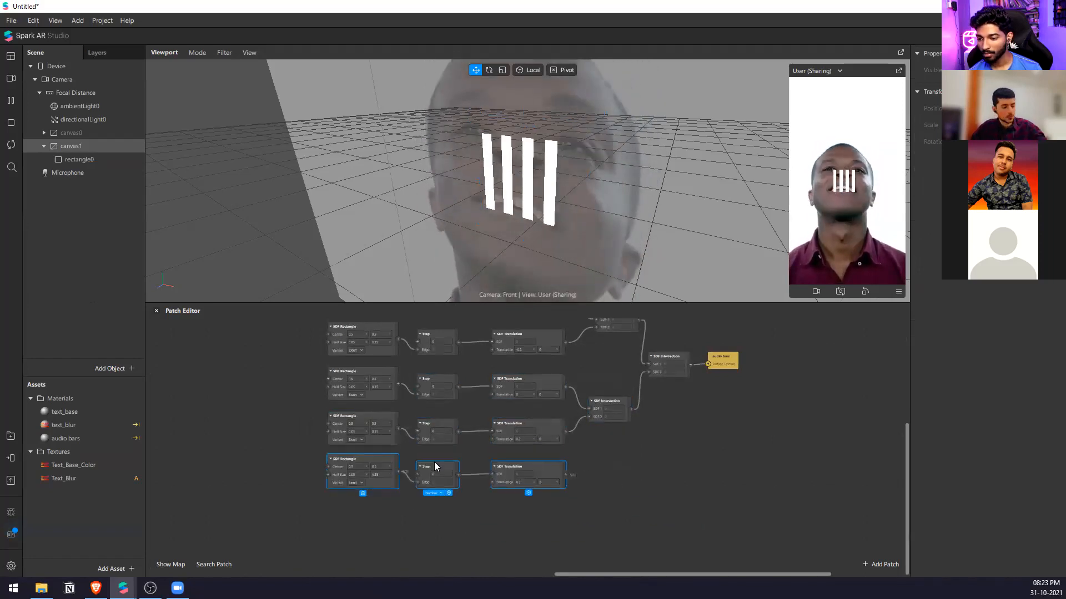
Add a fourth SDF Intersection patch near audio bars and connect the third intersection's output to its SDF 1 input.
{"action": "double_click", "coordinate": [643, 435]}
{"action": "type", "text": "s"}
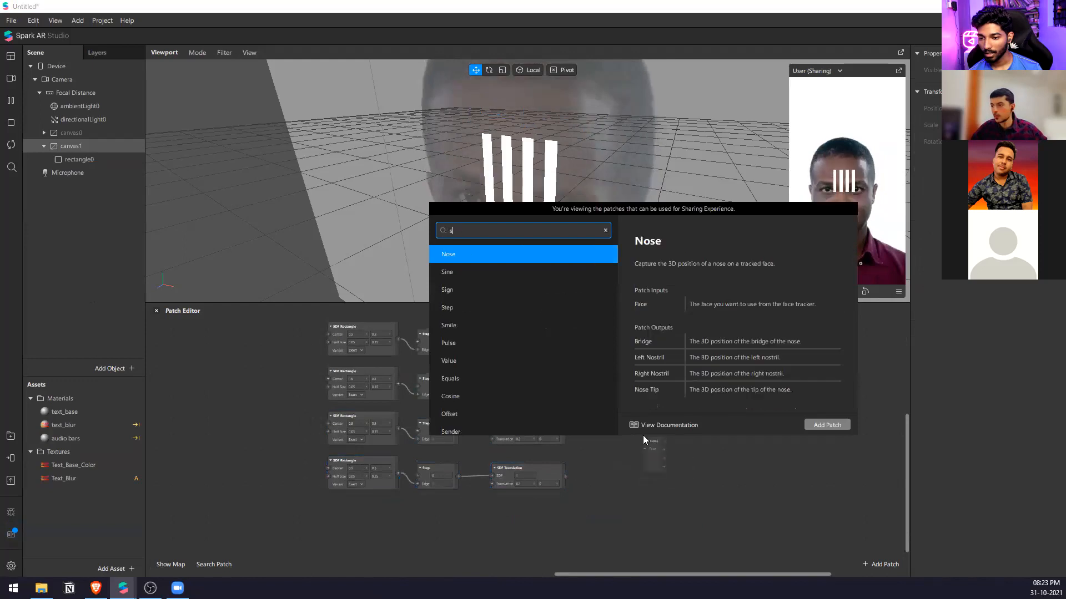
{"action": "type", "text": "df int"}
{"action": "key", "text": "Return"}
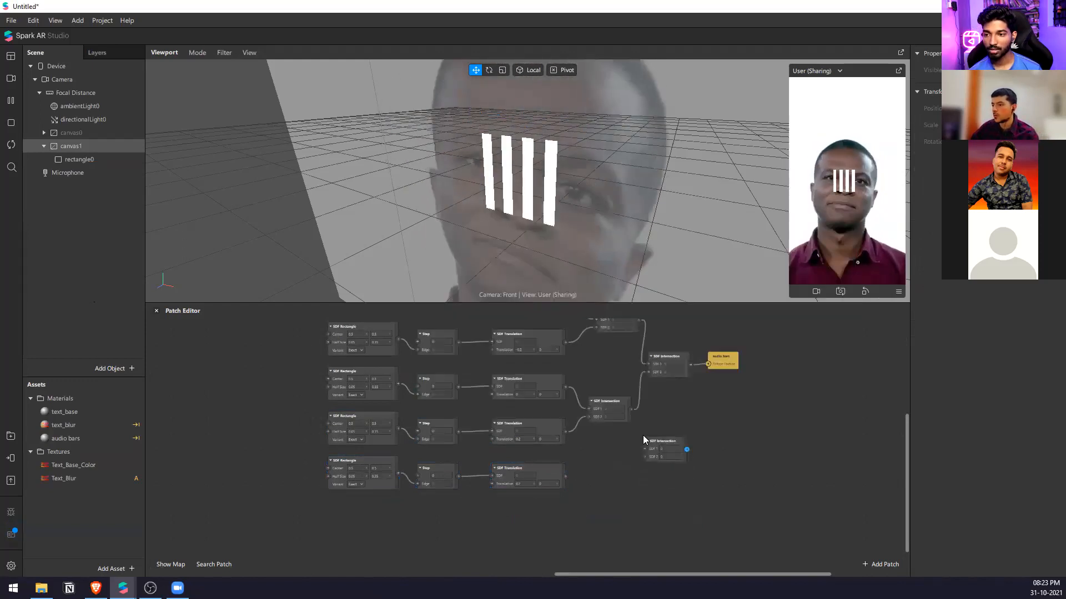
{"action": "left_click_drag", "start_coordinate": [721, 359], "coordinate": [679, 432]}
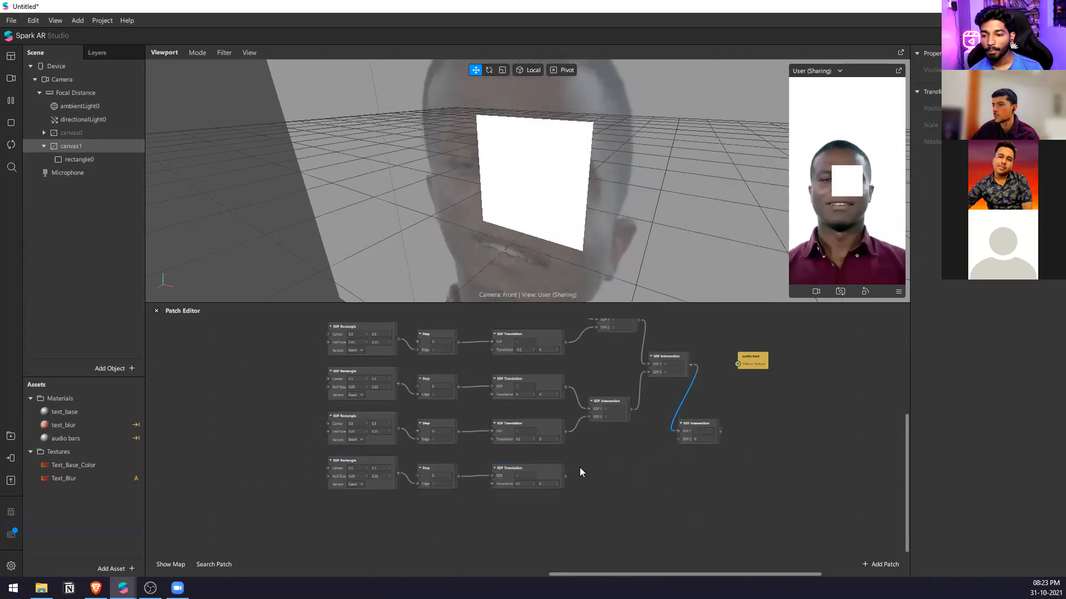
Set the fifth row's X translation to 0.4 and connect it to the SDF 2 input of the fourth SDF Intersection.
{"action": "left_click_drag", "start_coordinate": [566, 476], "coordinate": [720, 449]}
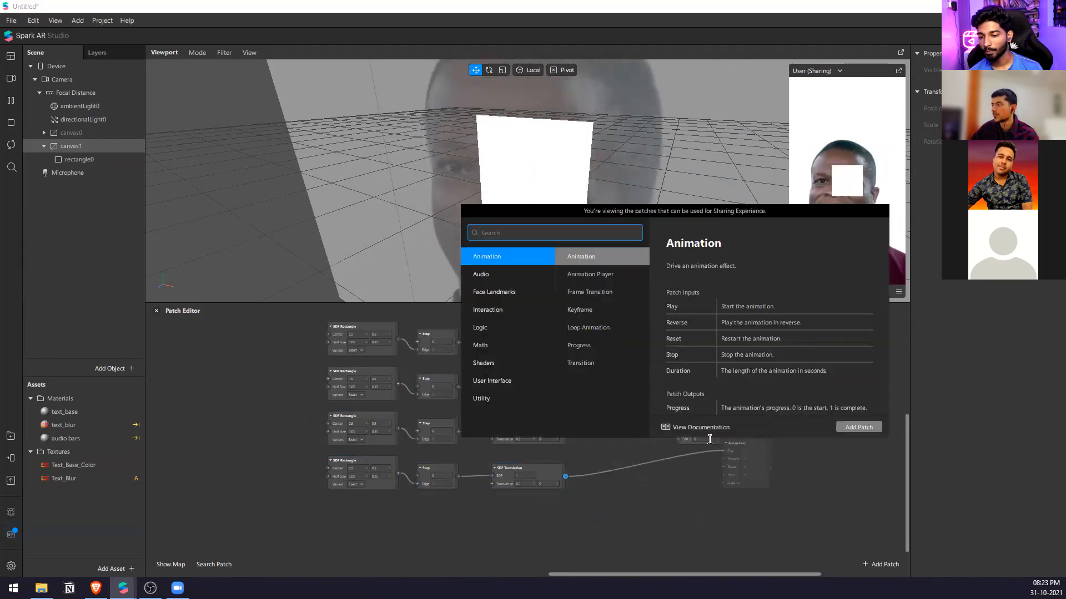
{"action": "left_click", "coordinate": [507, 496]}
{"action": "scroll", "coordinate": [518, 489], "scroll_direction": "up", "scroll_amount": 3}
{"action": "left_click", "coordinate": [519, 477]}
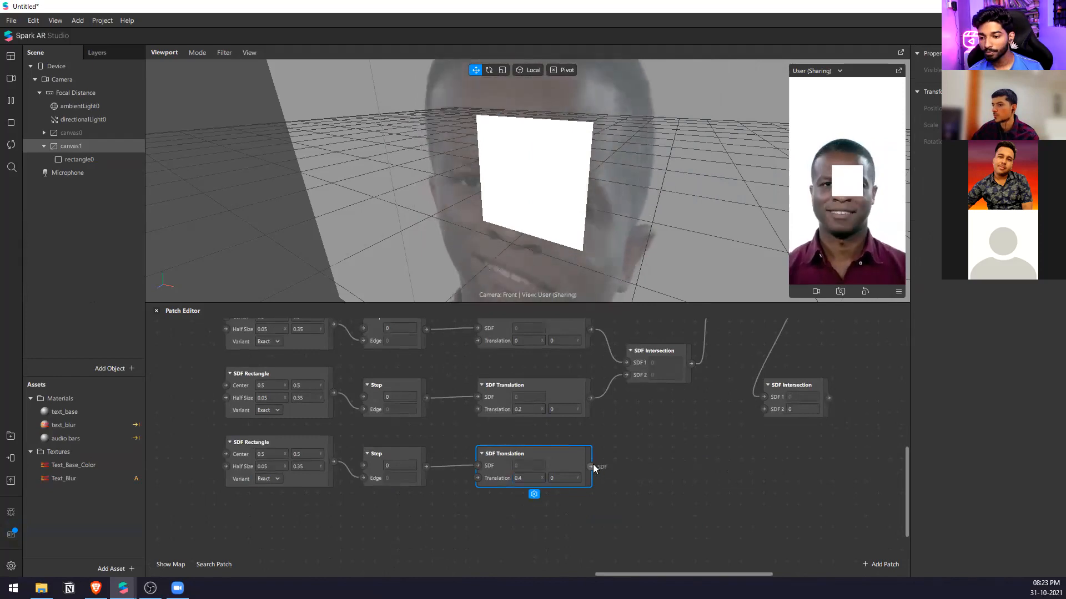
{"action": "left_click_drag", "start_coordinate": [767, 411], "coordinate": [766, 410]}
Connect the fourth SDF Intersection's output to the audio bars Diffuse Texture.
{"action": "scroll", "coordinate": [771, 423], "scroll_direction": "up", "scroll_amount": 1}
{"action": "mouse_move", "coordinate": [825, 431]}
{"action": "left_mouse_down"}
{"action": "mouse_move", "coordinate": [856, 334]}
{"action": "mouse_move", "coordinate": [916, 378]}
{"action": "left_mouse_up"}
{"action": "scroll", "coordinate": [699, 400], "scroll_direction": "down", "scroll_amount": 4}
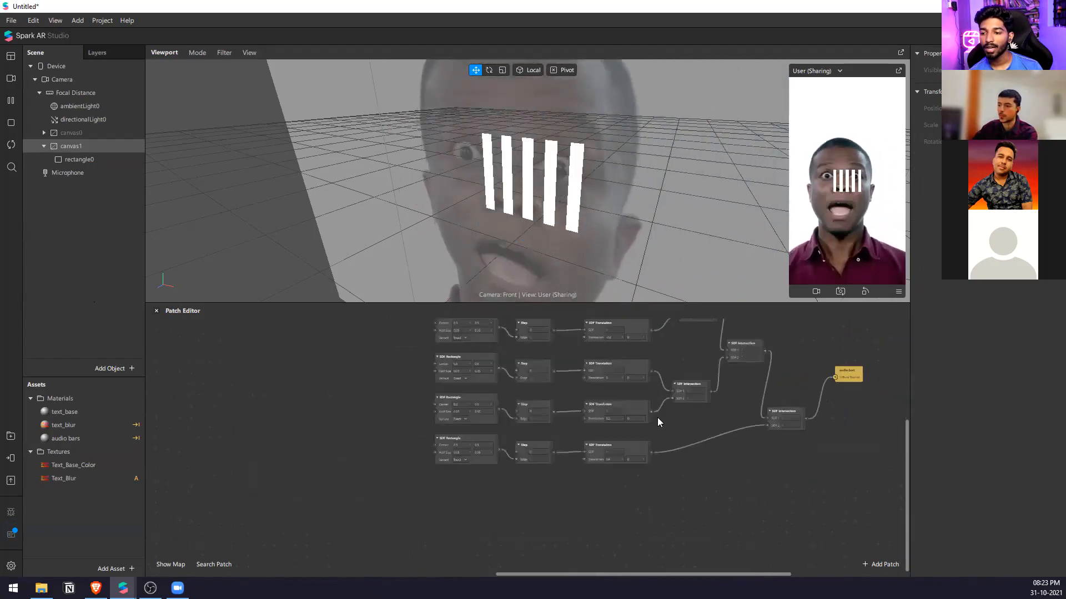
{"action": "scroll", "coordinate": [578, 371], "scroll_direction": "down", "scroll_amount": 3}
Add an SDF Rounding patch above the first row's SDF Rectangle.
{"action": "scroll", "coordinate": [608, 382], "scroll_direction": "up", "scroll_amount": 4}
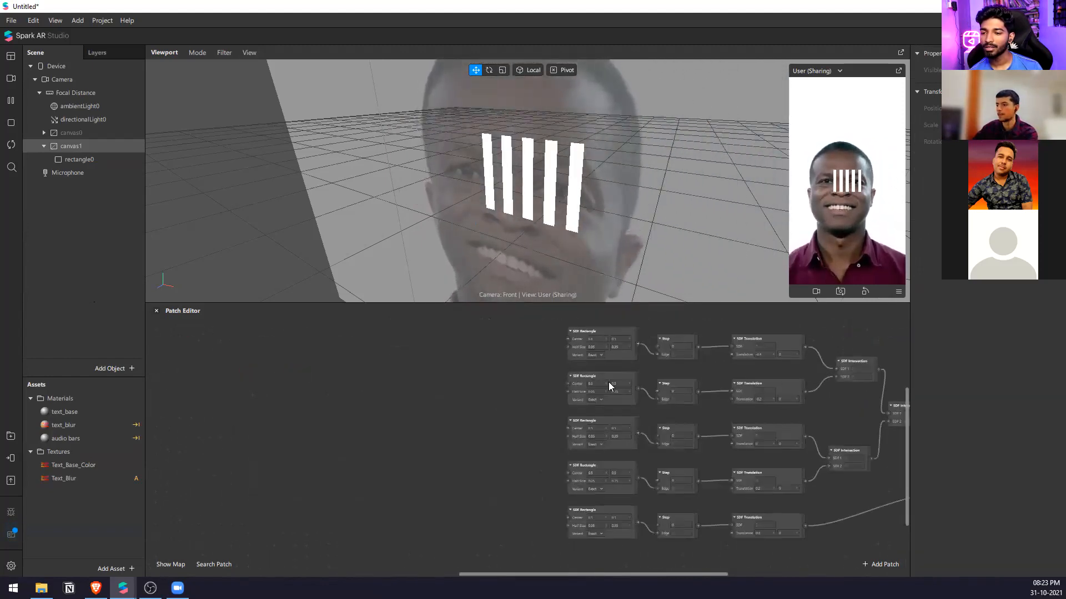
{"action": "scroll", "coordinate": [609, 383], "scroll_direction": "up", "scroll_amount": 1}
{"action": "double_click", "coordinate": [609, 383]}
{"action": "type", "text": "sd"}
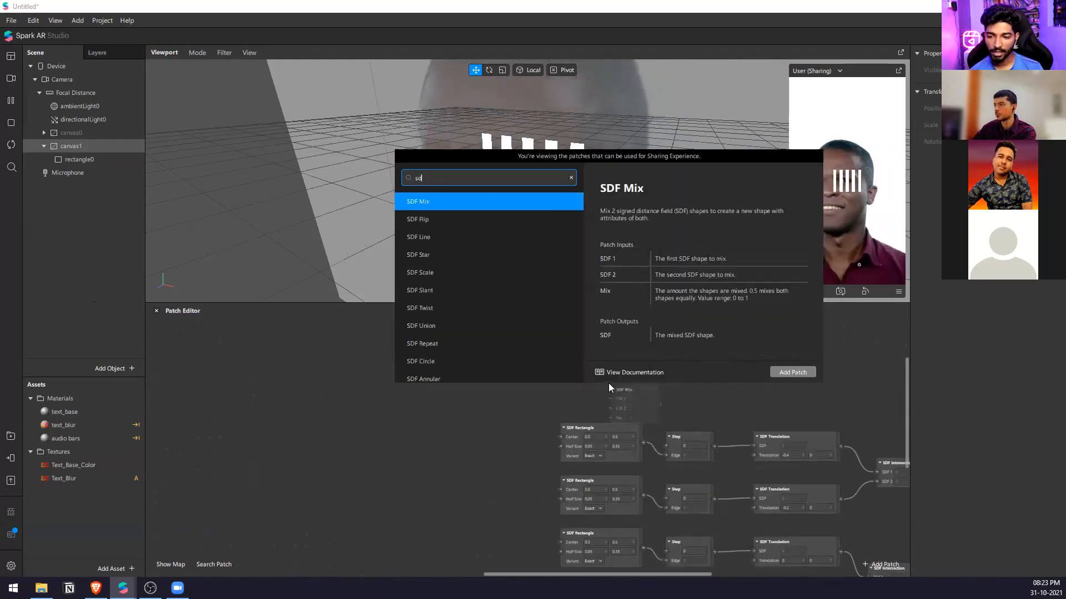
{"action": "type", "text": "f rou"}
{"action": "key", "text": "Return"}
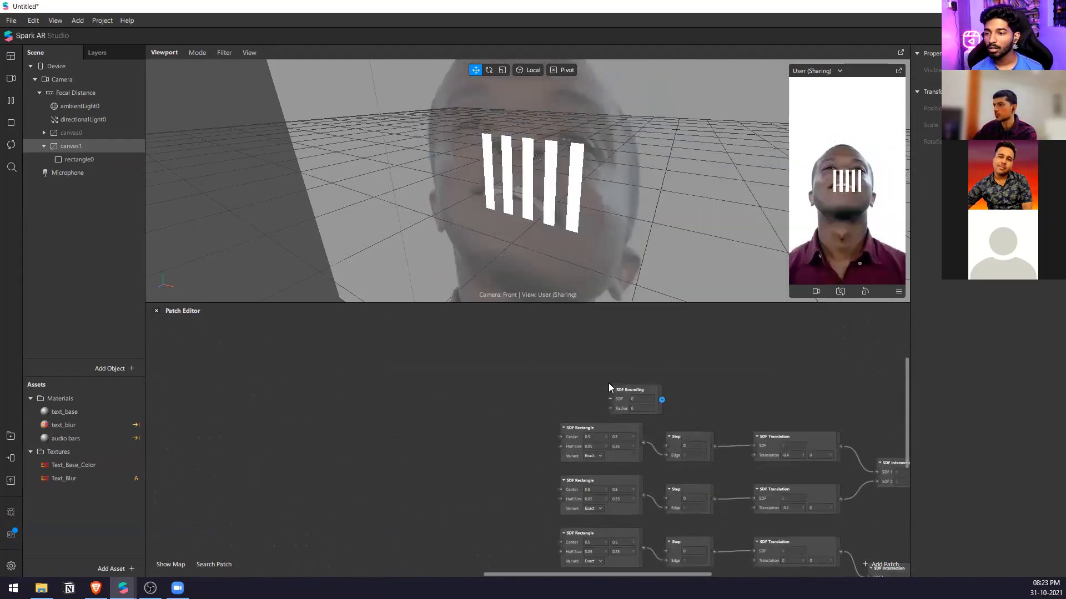
{"action": "left_click_drag", "start_coordinate": [624, 394], "coordinate": [654, 353]}
Route the first SDF Rectangle through SDF Rounding into Step's Edge, try a small radius, and reset it to 0.
{"action": "left_click_drag", "start_coordinate": [642, 443], "coordinate": [665, 447]}
{"action": "scroll", "coordinate": [658, 355], "scroll_direction": "left", "scroll_amount": 5}
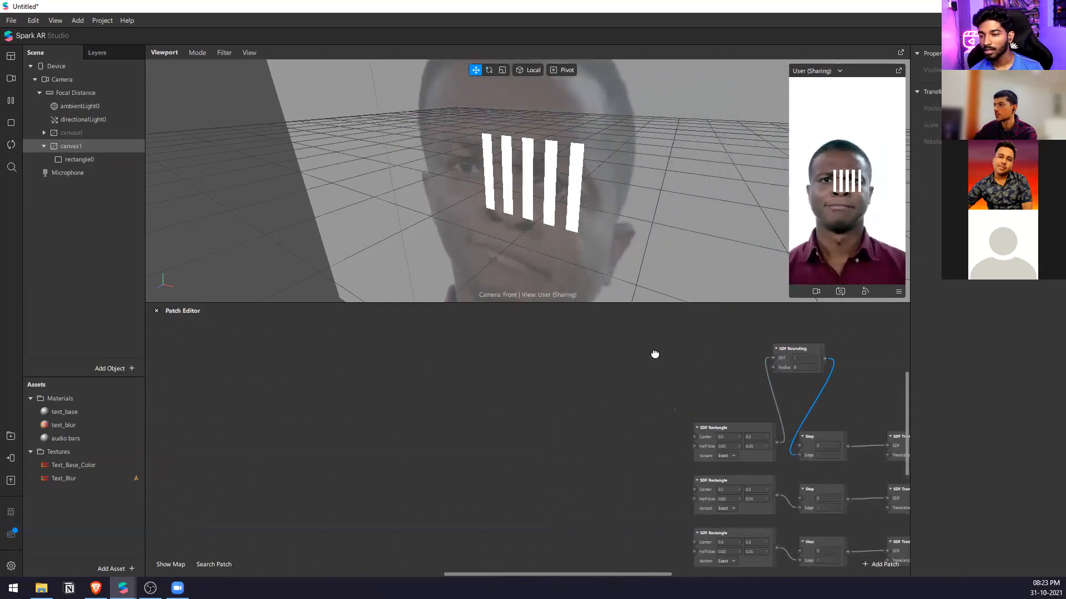
{"action": "scroll", "coordinate": [577, 358], "scroll_direction": "down", "scroll_amount": 3}
{"action": "scroll", "coordinate": [816, 366], "scroll_direction": "up", "scroll_amount": 5}
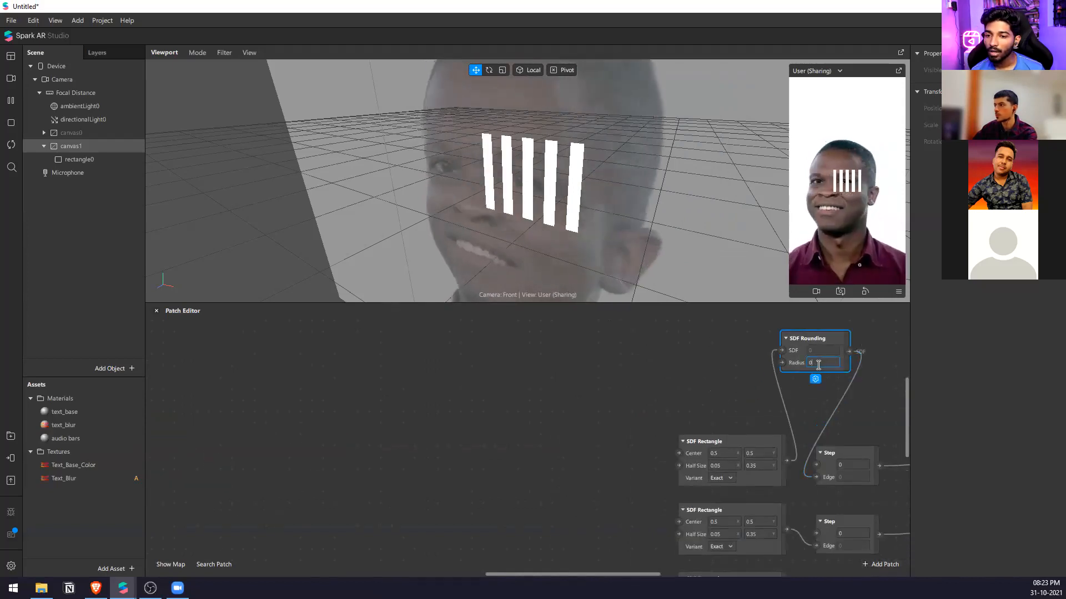
{"action": "type", "text": ".0"}
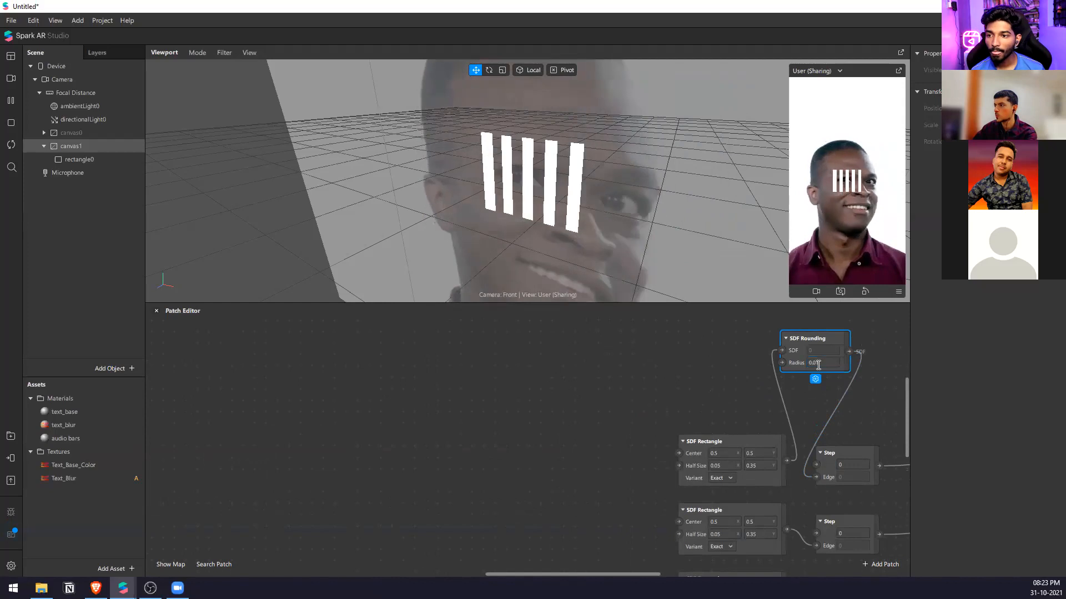
{"action": "key", "text": "BackSpace"}
{"action": "scroll", "coordinate": [854, 428], "scroll_direction": "down", "scroll_amount": 3}
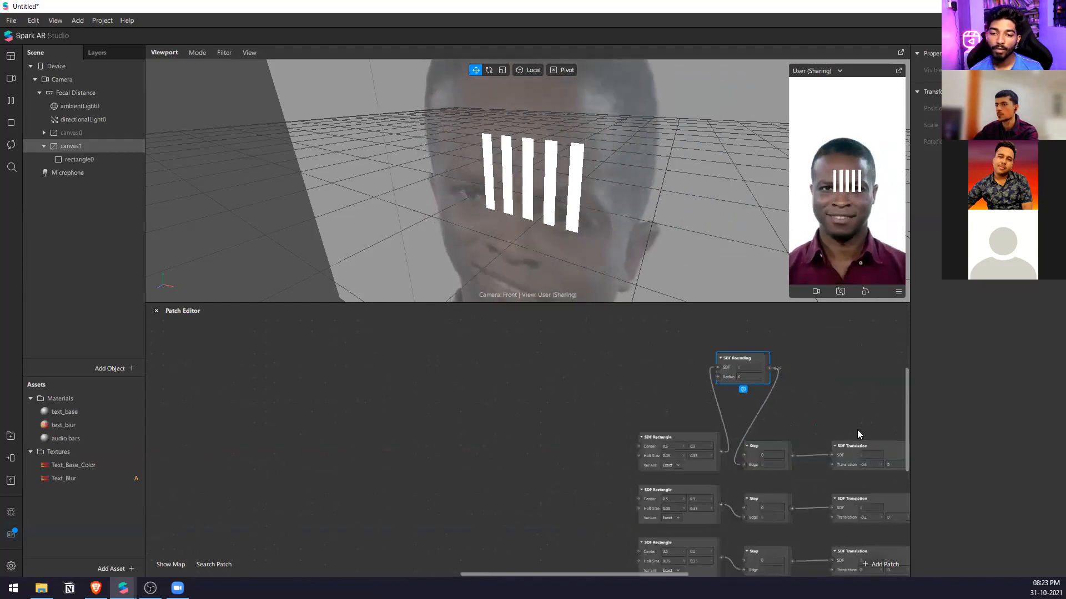
Try SDF Rounding between the first row's Step and SDF Translation patches with a radius of 0.5.
{"action": "scroll", "coordinate": [857, 429], "scroll_direction": "up", "scroll_amount": 2}
{"action": "left_click_drag", "start_coordinate": [777, 461], "coordinate": [705, 366]}
{"action": "left_click_drag", "start_coordinate": [690, 457], "coordinate": [721, 471]}
{"action": "left_click_drag", "start_coordinate": [748, 354], "coordinate": [825, 461]}
{"action": "left_click", "coordinate": [717, 366]}
{"action": "type", "text": "0.5"}
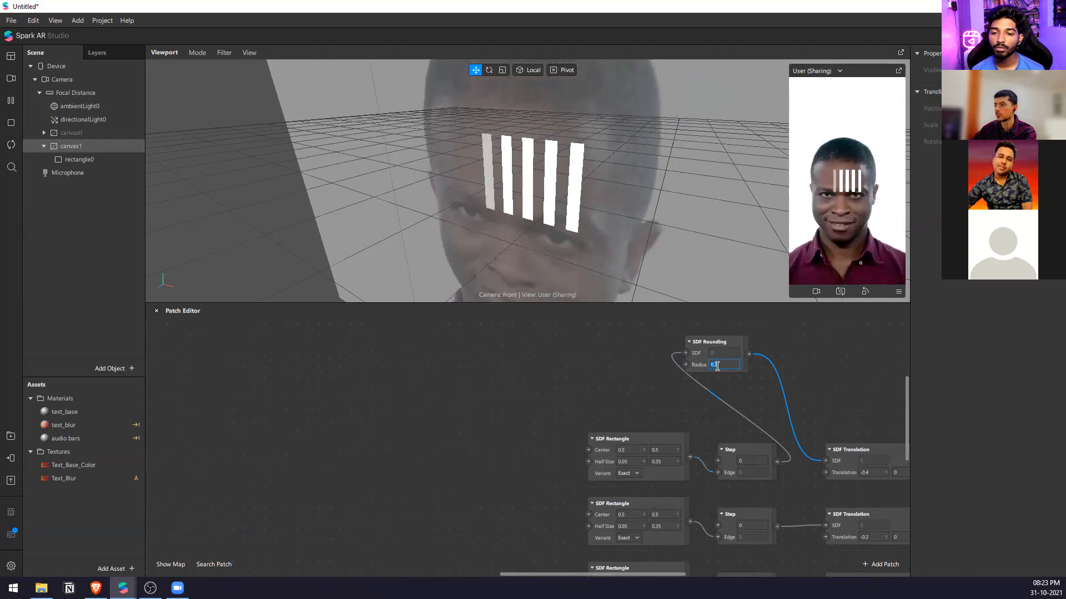
Move SDF Rounding back between the first SDF Rectangle and Step's Edge, and reconnect Step directly to SDF Translation.
{"action": "left_click_drag", "start_coordinate": [721, 344], "coordinate": [655, 354]}
{"action": "left_click_drag", "start_coordinate": [690, 456], "coordinate": [619, 363]}
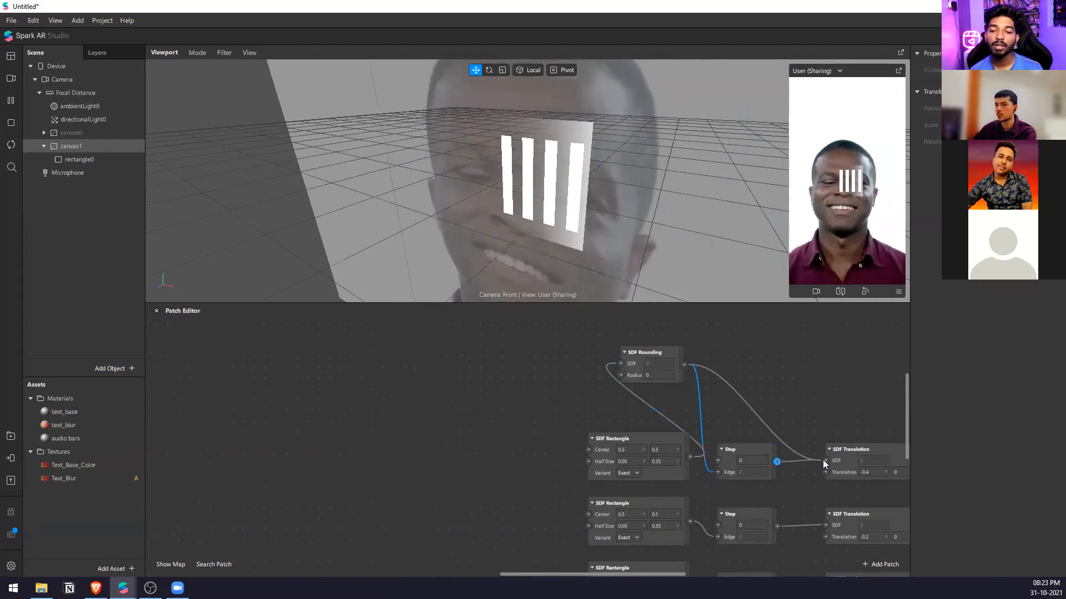
{"action": "scroll", "coordinate": [652, 367], "scroll_direction": "up", "scroll_amount": 3}
Test SDF Rounding radius values such as 0.1 and 0.4 on the first bar, and return the radius to 0.
{"action": "left_click", "coordinate": [661, 382]}
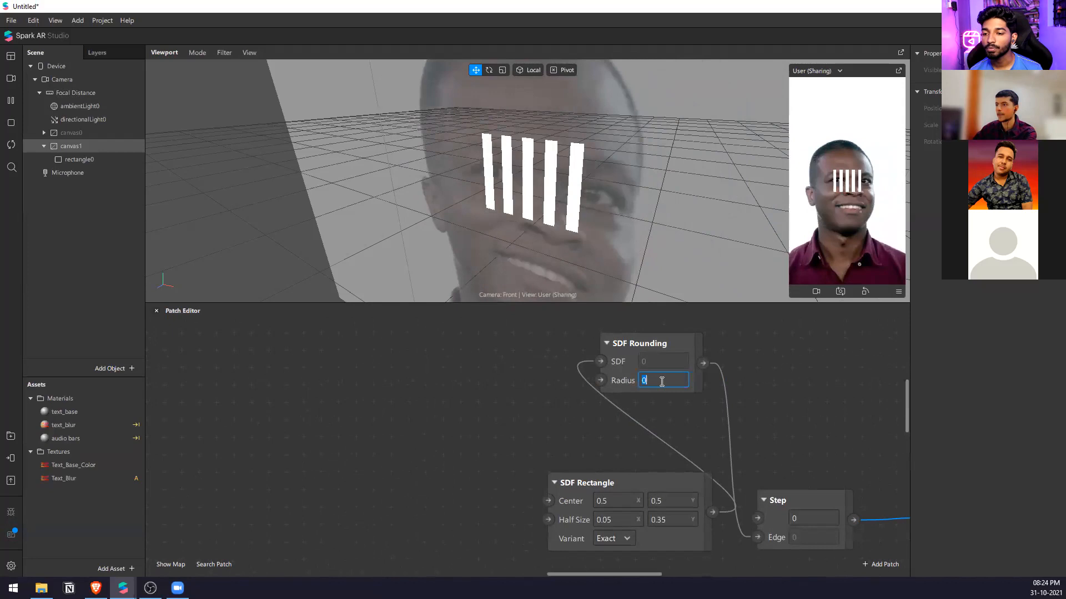
{"action": "type", "text": "0.1"}
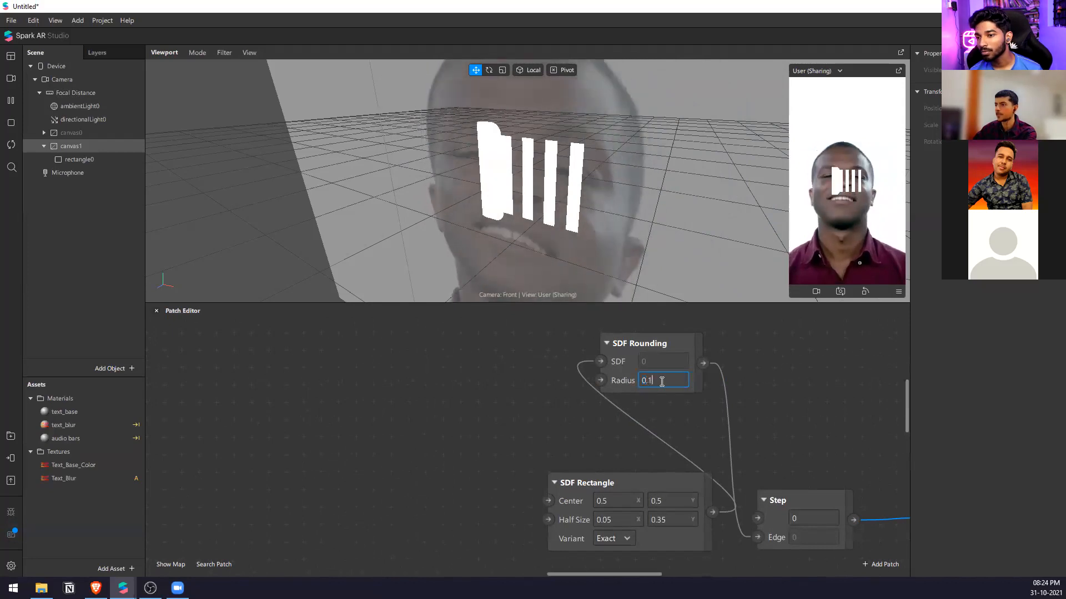
{"action": "key", "text": "Down"}
{"action": "key", "text": "Down"}
{"action": "key", "text": "Up"}
{"action": "key", "text": "Up"}
{"action": "key", "text": "Up"}
{"action": "key", "text": "Up"}
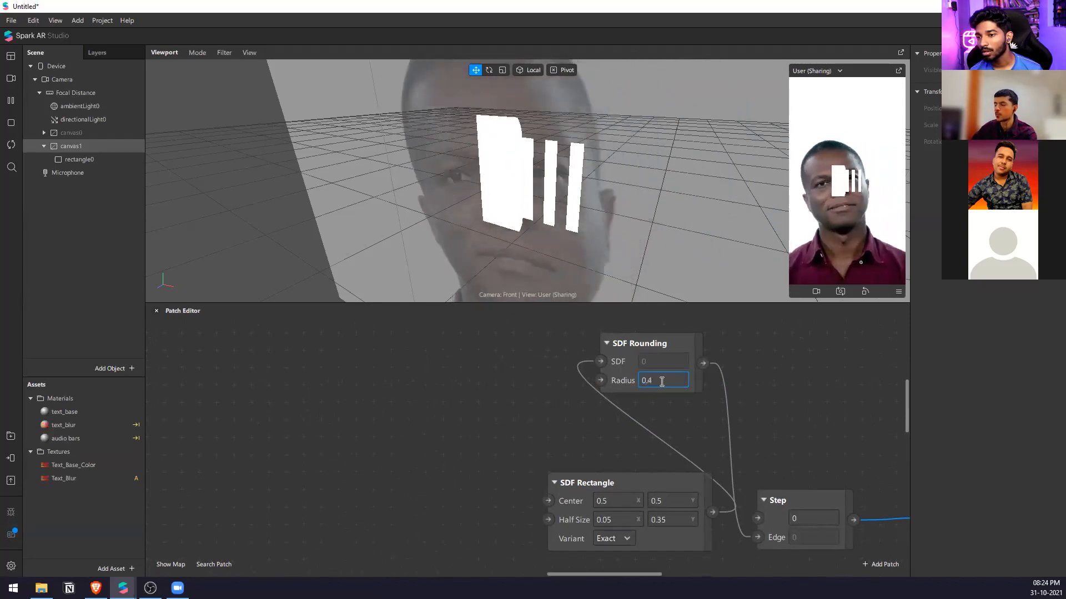
{"action": "key", "text": "Down"}
{"action": "key", "text": "Down"}
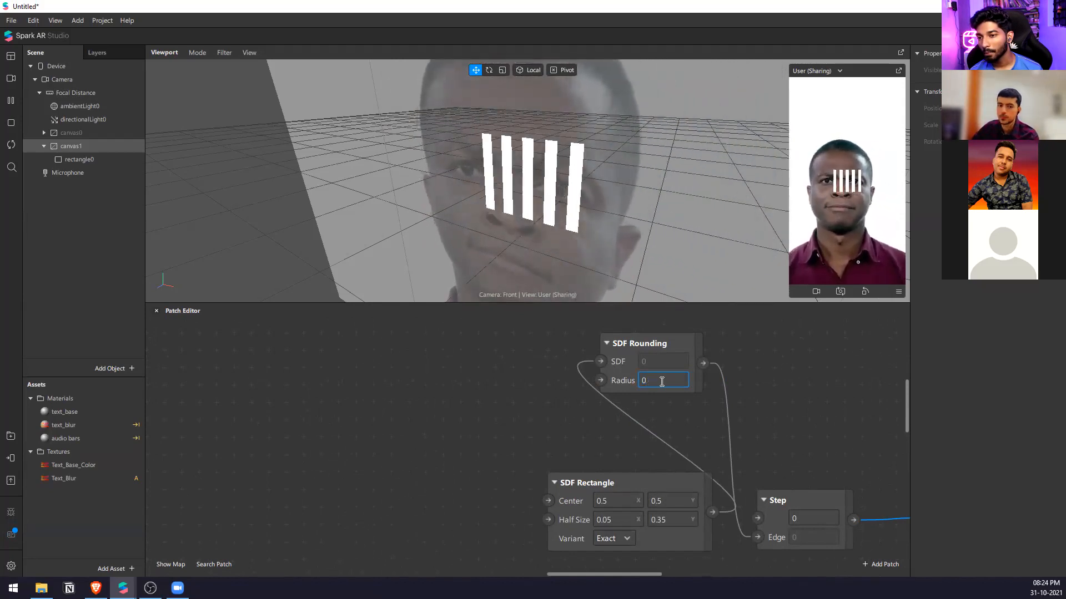
Delete the SDF Rounding patch and reconnect the first SDF Rectangle directly to Step's Edge.
{"action": "left_click", "coordinate": [655, 385]}
{"action": "key", "text": "Delete"}
{"action": "left_click_drag", "start_coordinate": [712, 512], "coordinate": [756, 538]}
Browse the SDF patches and add an SDF Ellipse patch above the first row's SDF Rectangle.
{"action": "double_click", "coordinate": [587, 401]}
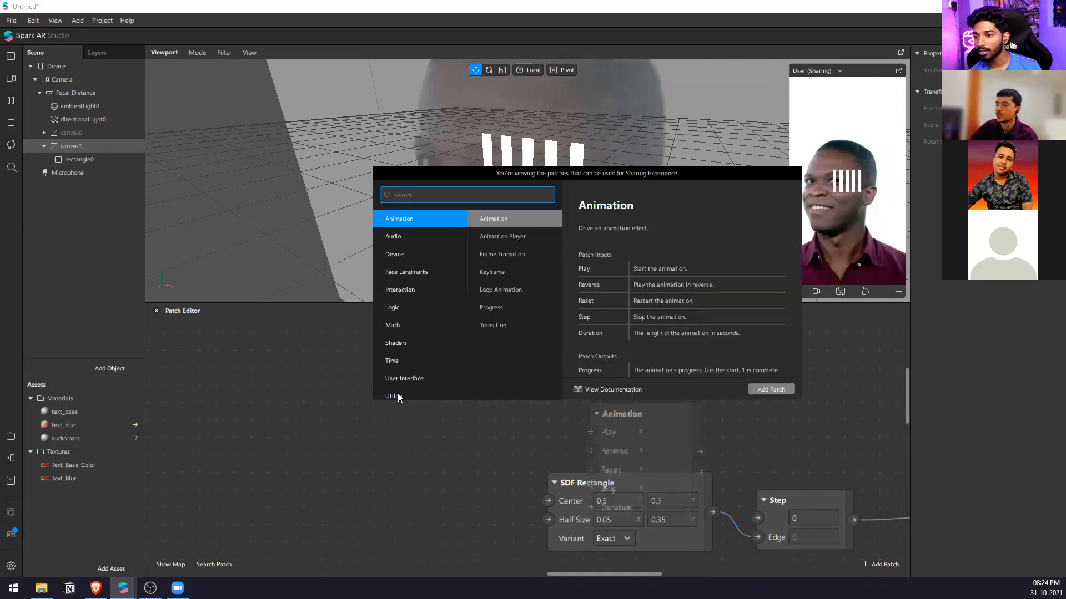
{"action": "type", "text": "sdf"}
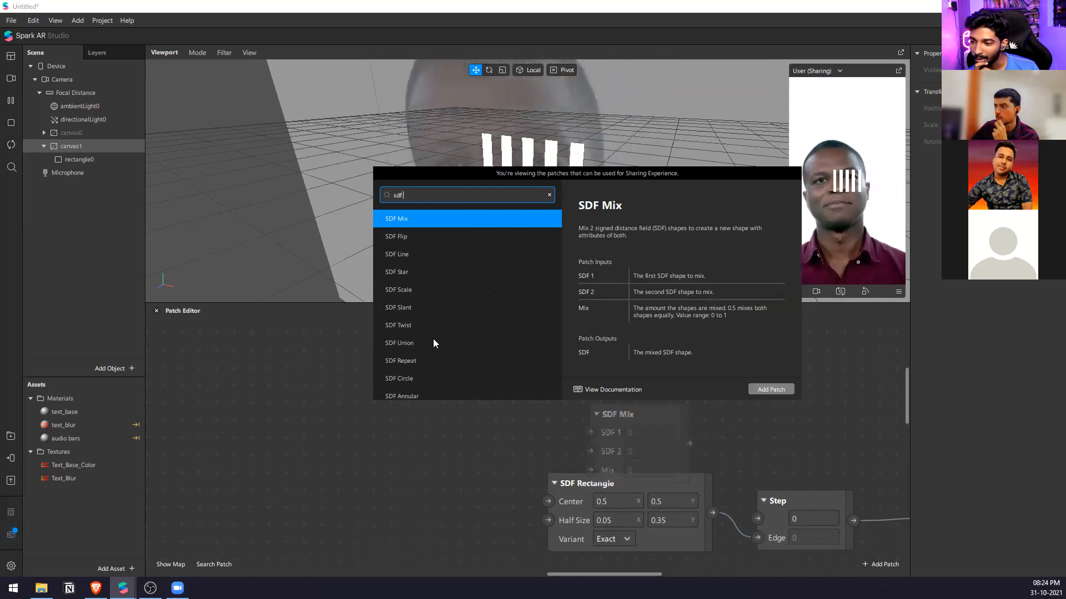
{"action": "scroll", "coordinate": [433, 338], "scroll_direction": "down", "scroll_amount": 3}
{"action": "left_click", "coordinate": [437, 280]}
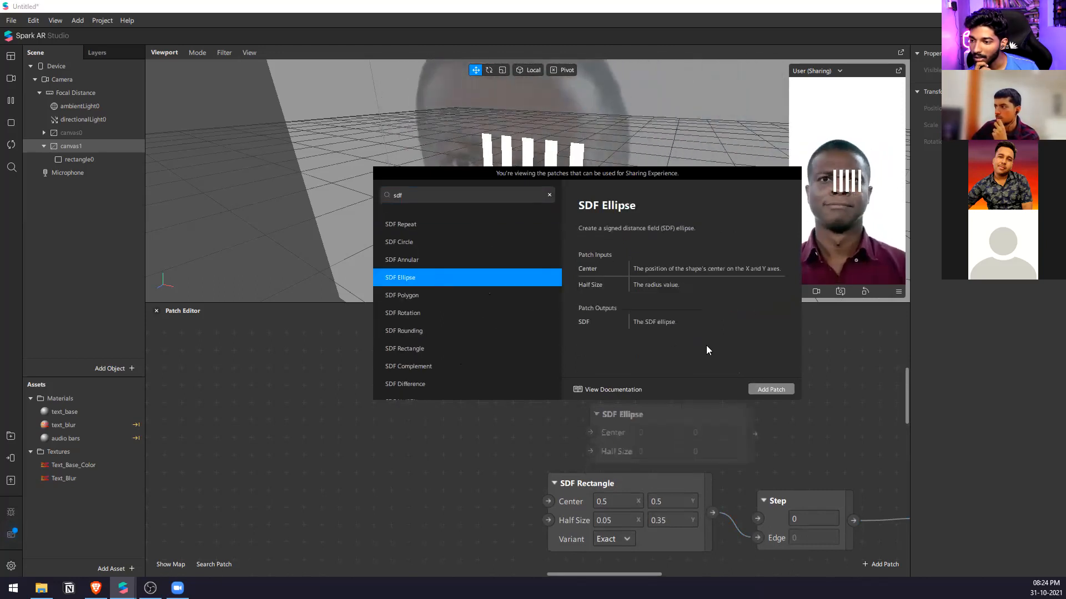
{"action": "left_click", "coordinate": [762, 388]}
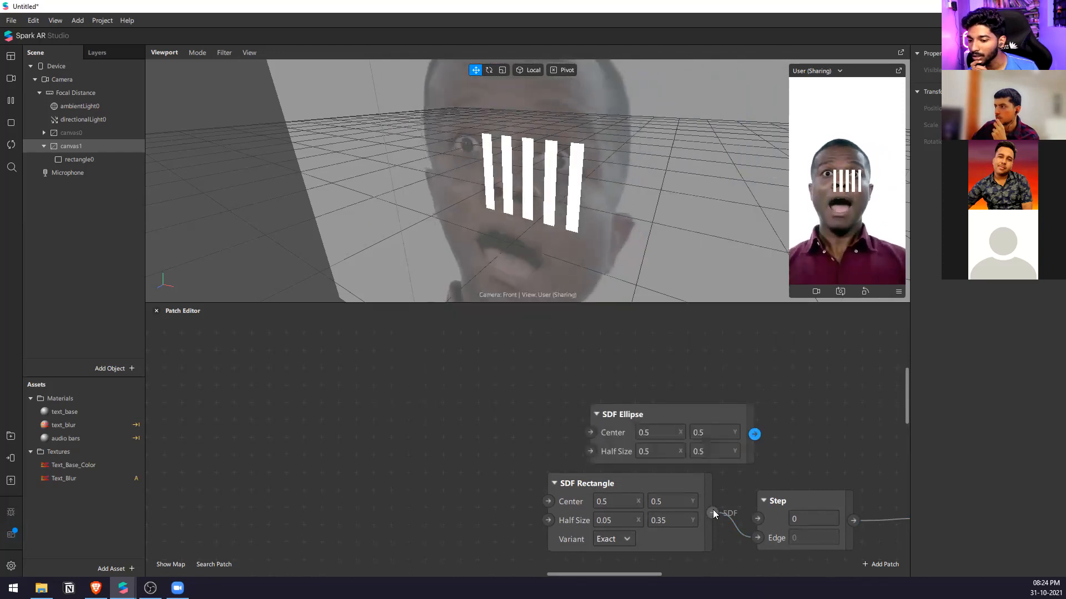
{"action": "left_click_drag", "start_coordinate": [657, 418], "coordinate": [598, 365]}
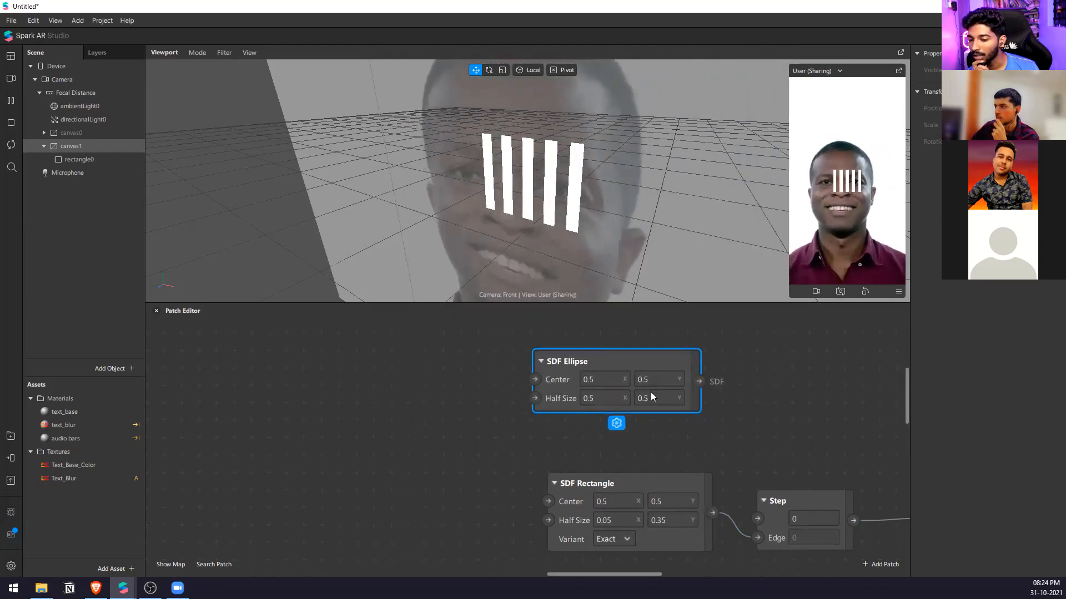
Set the SDF Ellipse's Half Size to 0.05 in X and 0.35 in Y, matching the first SDF Rectangle.
{"action": "left_click", "coordinate": [606, 400]}
{"action": "left_click", "coordinate": [616, 520]}
{"action": "key", "text": "ctrl+c"}
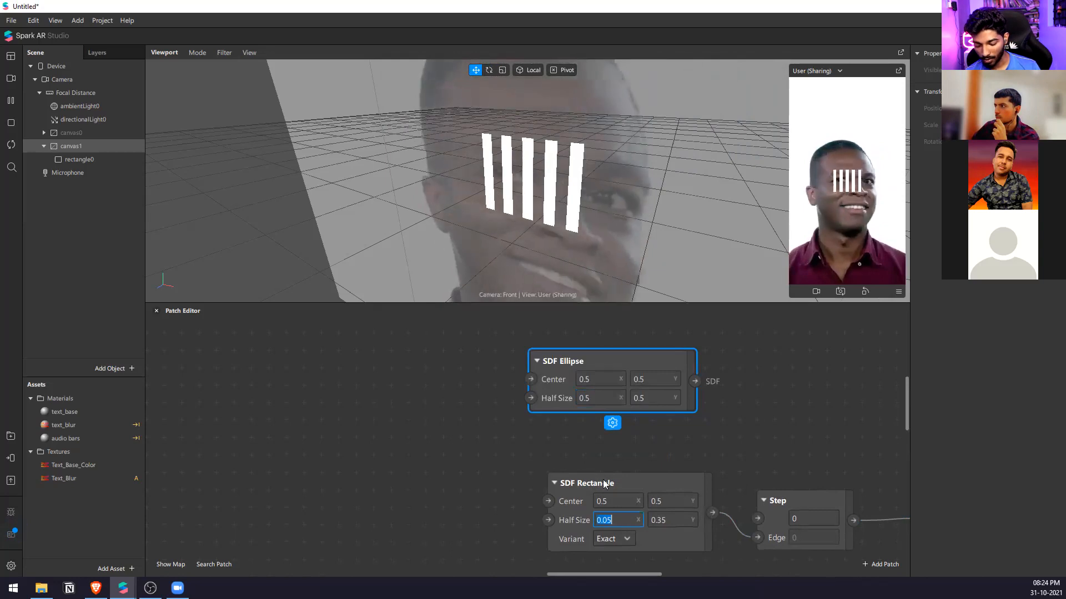
{"action": "left_click", "coordinate": [600, 399]}
{"action": "key", "text": "ctrl+v"}
{"action": "scroll", "coordinate": [577, 400], "scroll_direction": "right", "scroll_amount": 2}
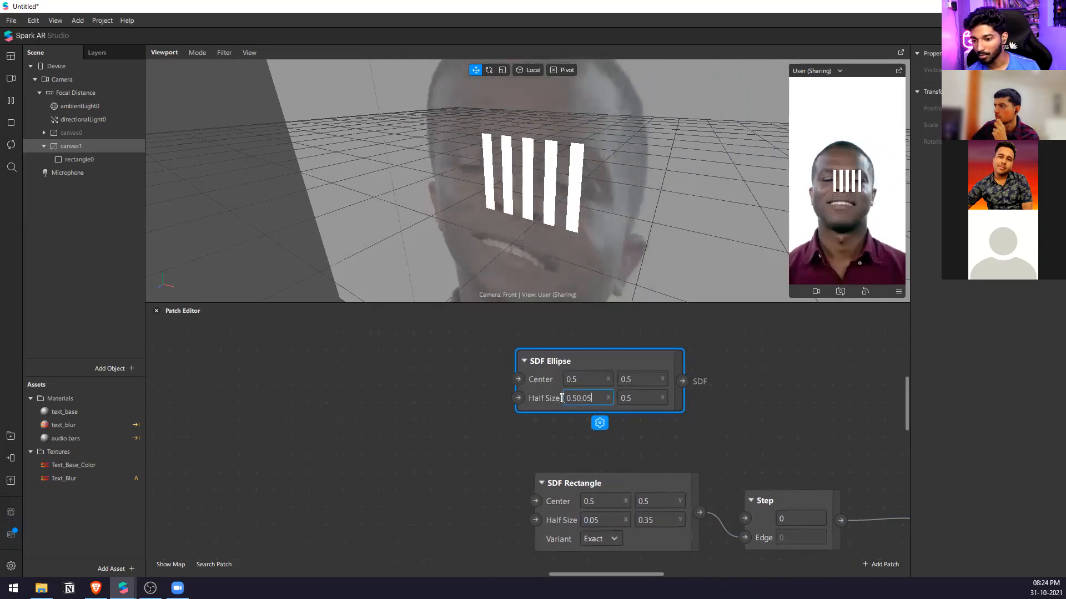
{"action": "key", "text": "ctrl+a"}
{"action": "key", "text": "ctrl+v"}
{"action": "left_click", "coordinate": [595, 397]}
{"action": "type", "text": "0.3"}
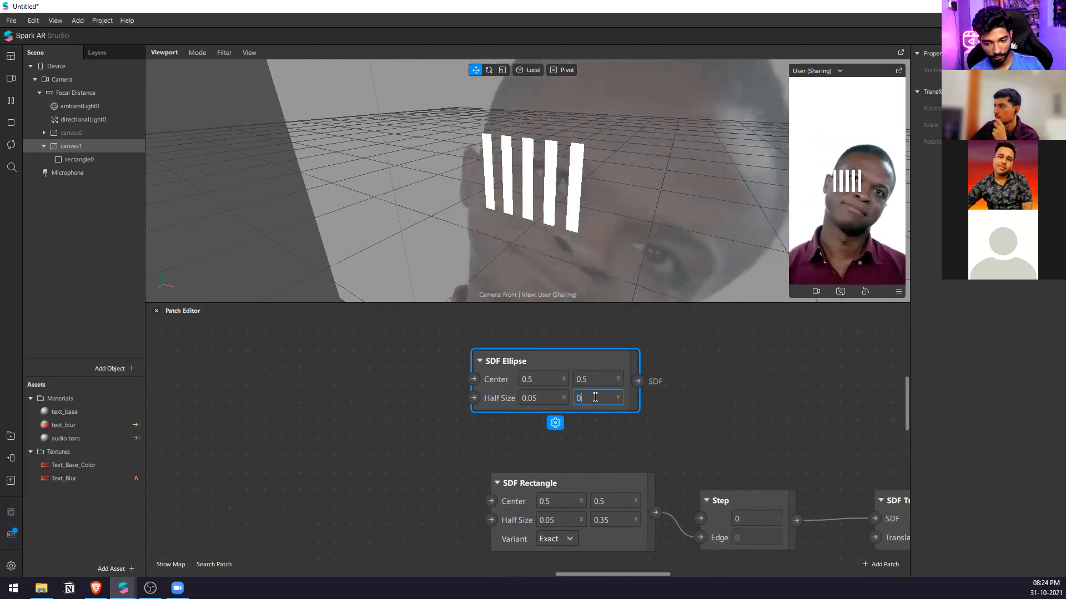
{"action": "type", "text": "5"}
{"action": "key", "text": "Return"}
Add an SDF Union patch combining the SDF Ellipse and first SDF Rectangle, and connect its output to Step's Edge.
{"action": "right_click", "coordinate": [664, 374]}
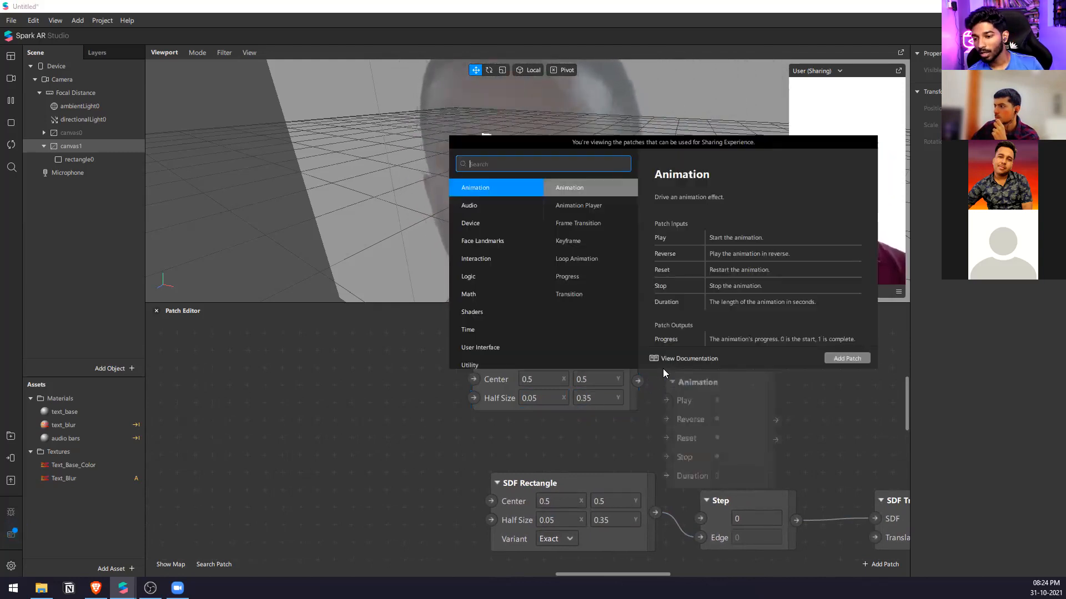
{"action": "type", "text": "sdf"}
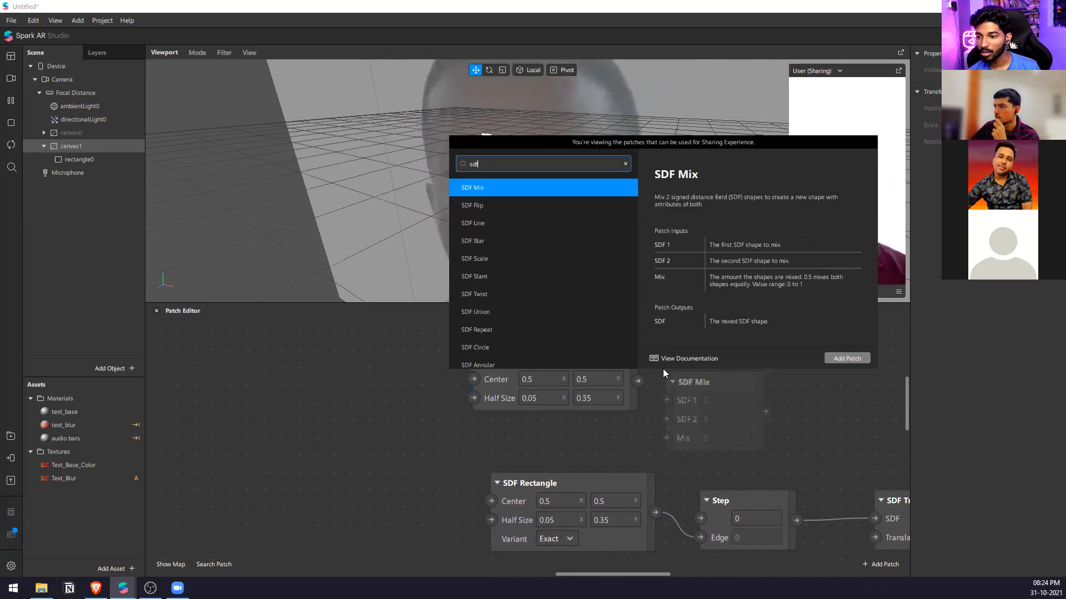
{"action": "type", "text": " union"}
{"action": "key", "text": "Return"}
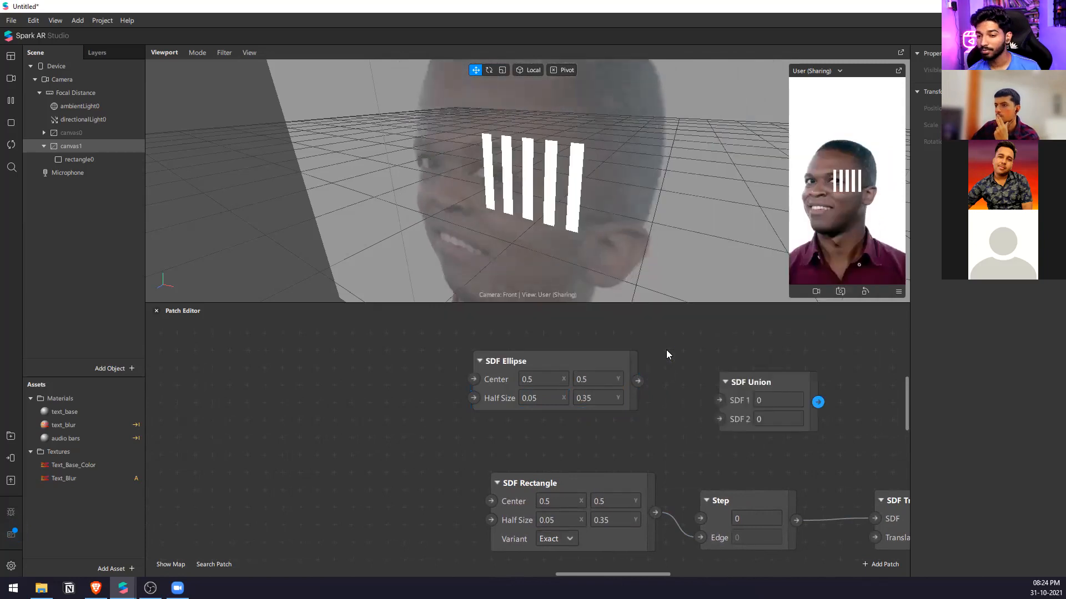
{"action": "left_click_drag", "start_coordinate": [656, 512], "coordinate": [734, 419]}
{"action": "left_click_drag", "start_coordinate": [811, 415], "coordinate": [777, 411]}
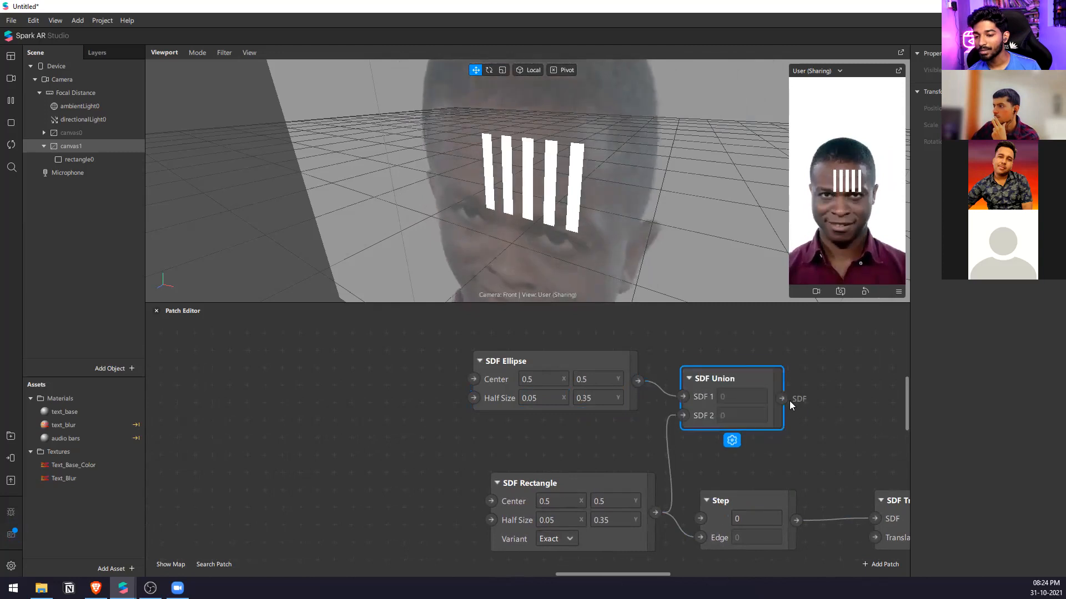
{"action": "left_click_drag", "start_coordinate": [687, 520], "coordinate": [700, 537]}
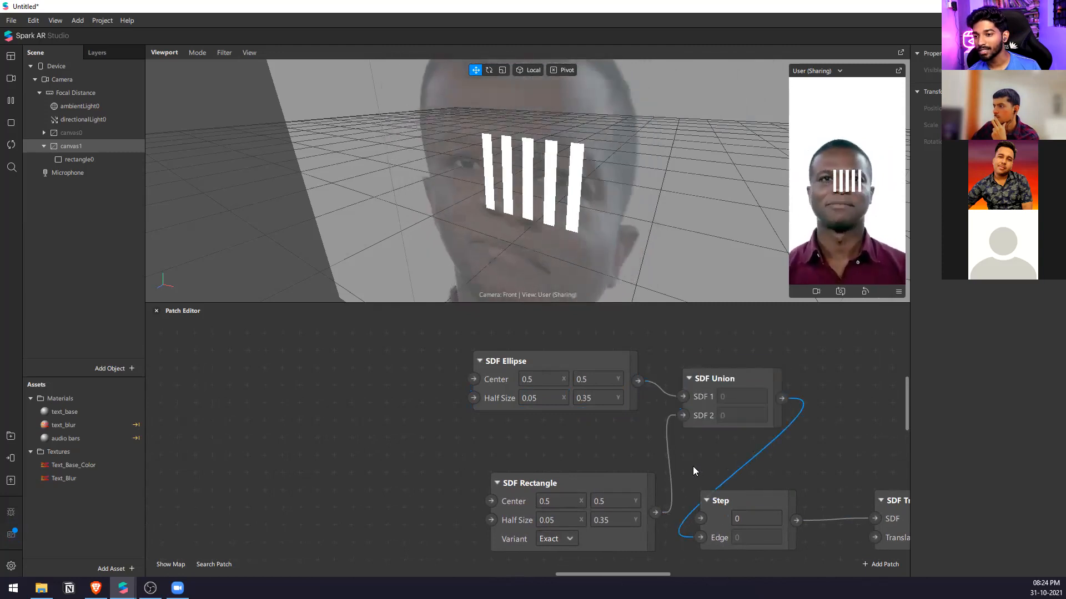
Test other Half Size X values such as 0.15 on the SDF Ellipse, and return it to 0.05.
{"action": "scroll", "coordinate": [694, 471], "scroll_direction": "up", "scroll_amount": 1}
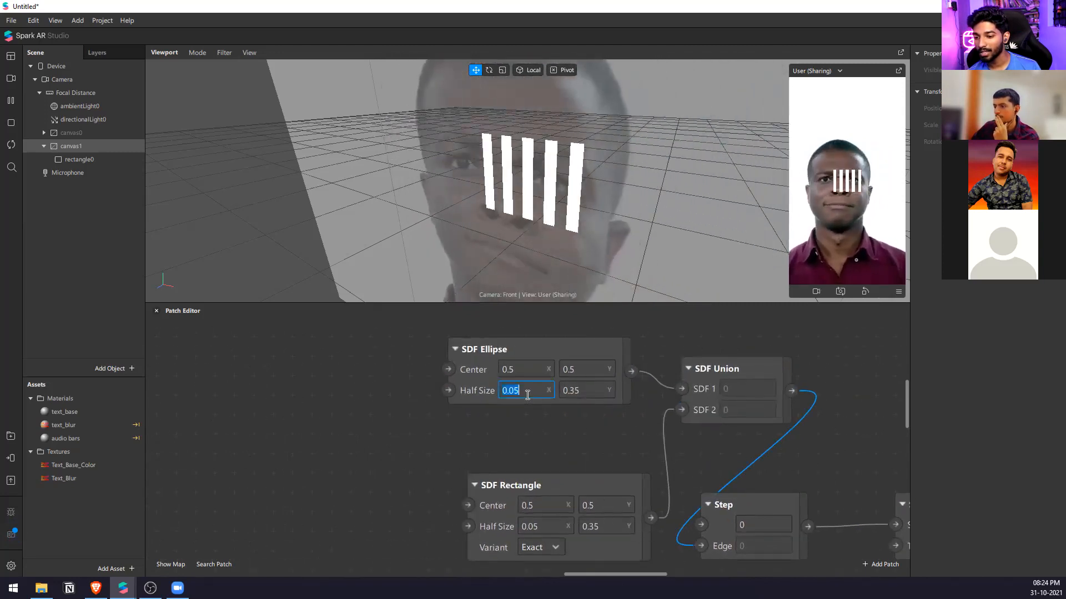
{"action": "key", "text": "BackSpace"}
{"action": "key", "text": "BackSpace"}
{"action": "type", "text": "15"}
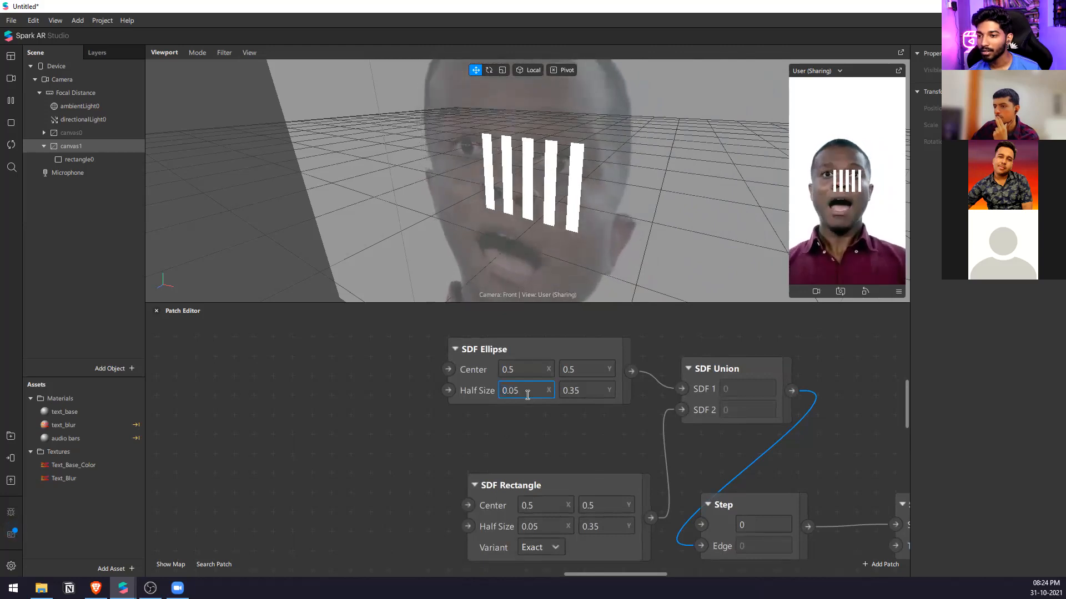
{"action": "key", "text": "BackSpace"}
{"action": "key", "text": "BackSpace"}
{"action": "type", "text": "25"}
{"action": "key", "text": "BackSpace"}
{"action": "key", "text": "BackSpace"}
{"action": "type", "text": "05"}
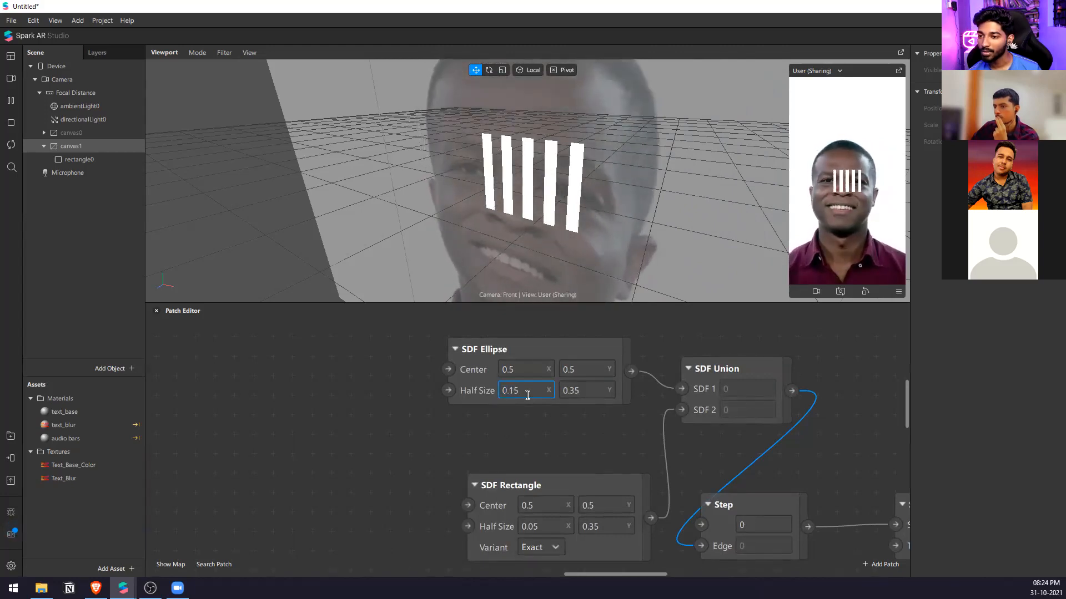
{"action": "key", "text": "BackSpace"}
{"action": "key", "text": "BackSpace"}
{"action": "type", "text": "05"}
{"action": "key", "text": "BackSpace"}
{"action": "key", "text": "BackSpace"}
{"action": "type", "text": "05"}
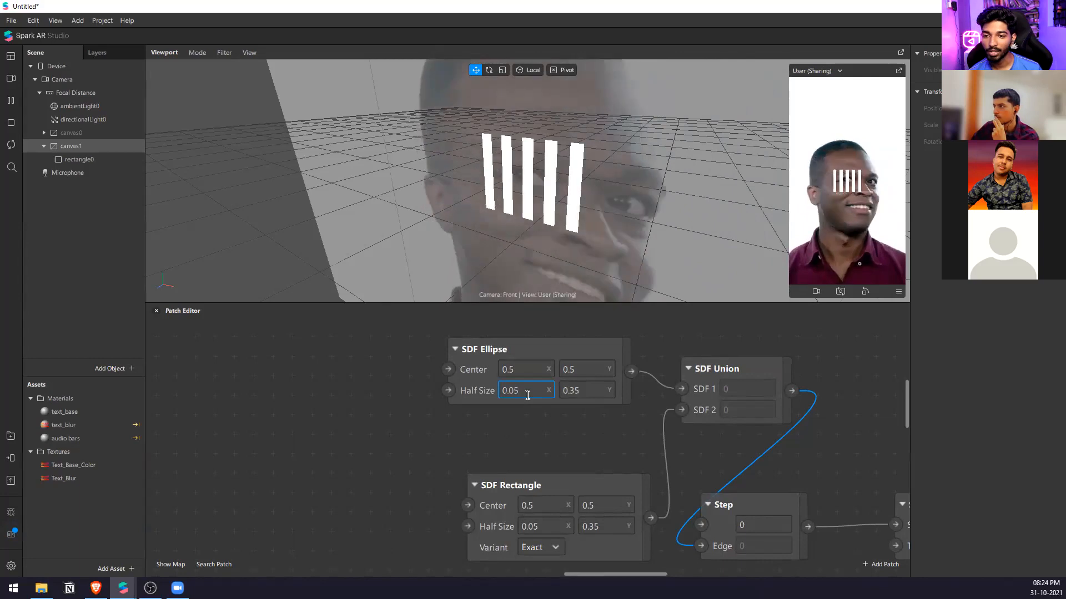
Delete the SDF Ellipse and SDF Union patches, and reconnect the first SDF Rectangle directly to Step's Edge.
{"action": "left_click", "coordinate": [557, 347]}
{"action": "key", "text": "Delete"}
{"action": "left_click", "coordinate": [698, 401]}
{"action": "key", "text": "Delete"}
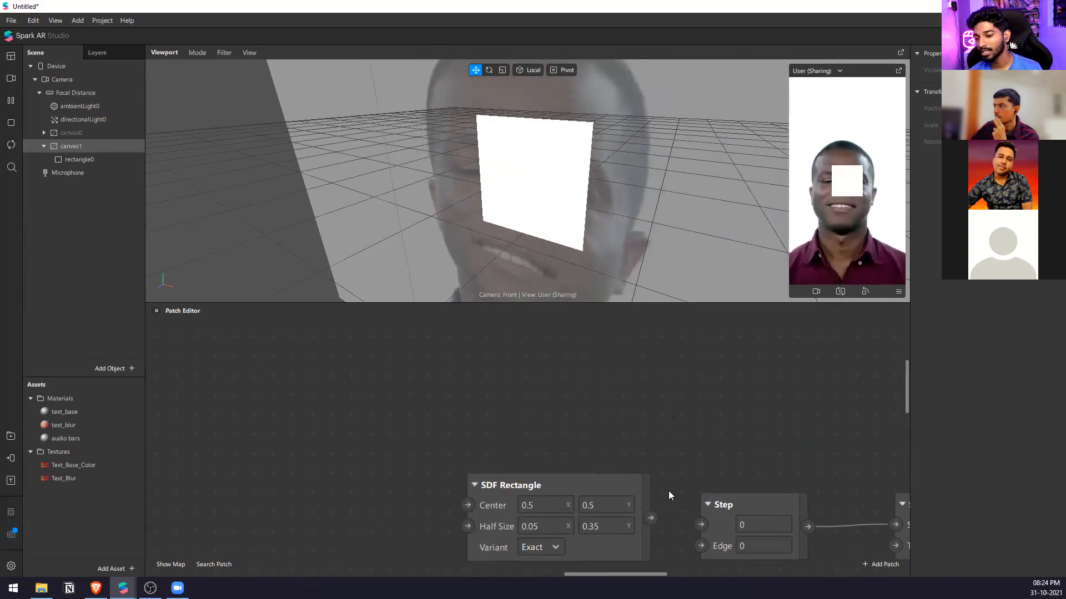
{"action": "left_click_drag", "start_coordinate": [706, 547], "coordinate": [706, 546]}
Select rectangle0 in the scene and enlarge the viewport by shrinking the Patch Editor's height.
{"action": "scroll", "coordinate": [452, 385], "scroll_direction": "down", "scroll_amount": 5}
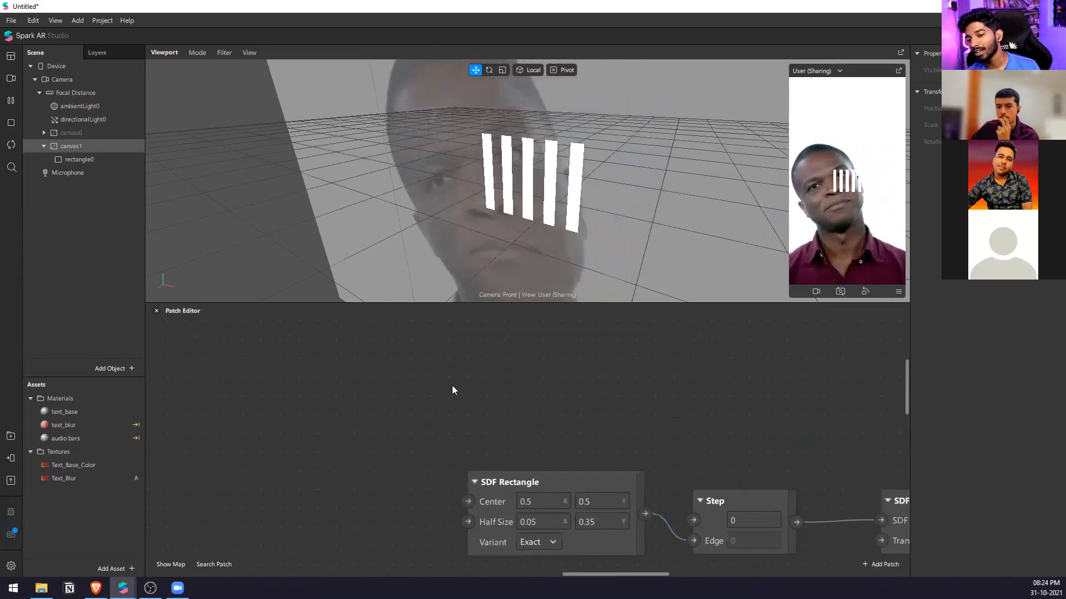
{"action": "scroll", "coordinate": [363, 350], "scroll_direction": "down", "scroll_amount": 6, "text": "ctrl"}
{"action": "scroll", "coordinate": [429, 422], "scroll_direction": "up", "scroll_amount": 5, "text": "ctrl"}
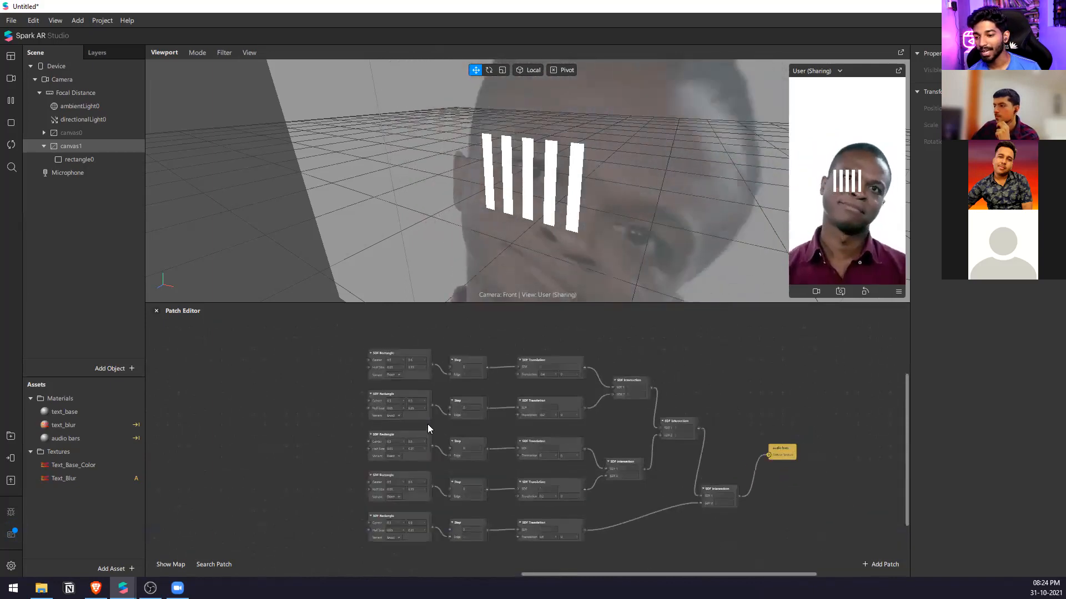
{"action": "scroll", "coordinate": [417, 361], "scroll_direction": "up", "scroll_amount": 1}
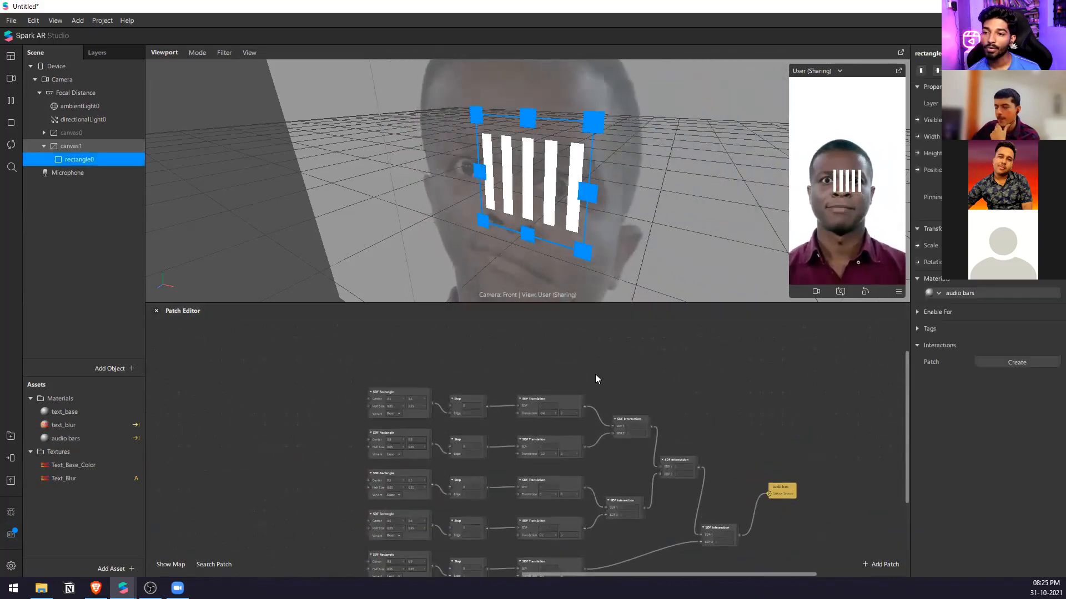
{"action": "left_click_drag", "start_coordinate": [714, 303], "coordinate": [719, 384]}
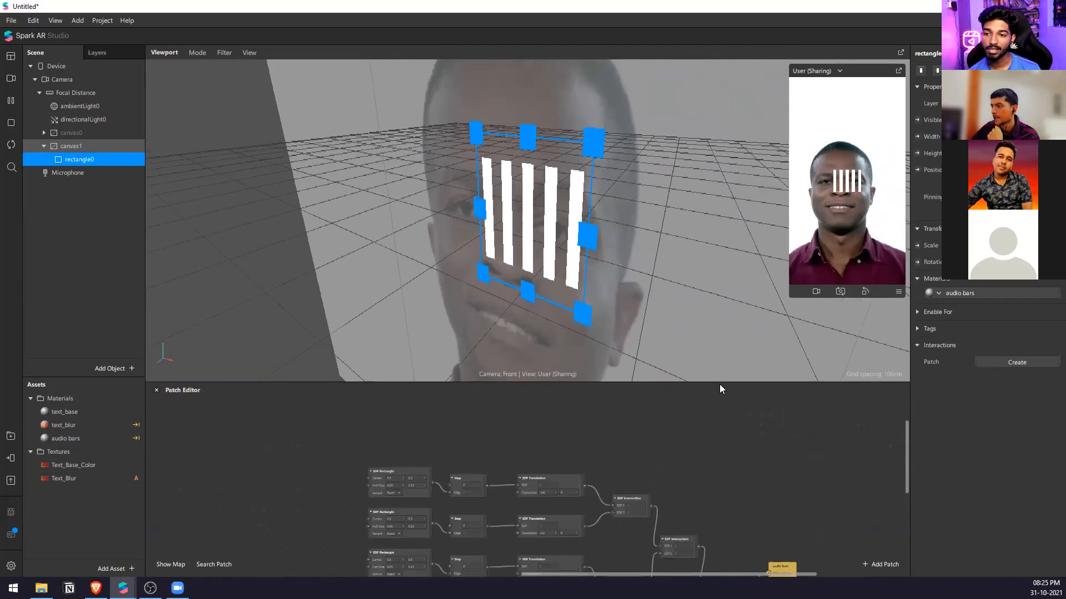
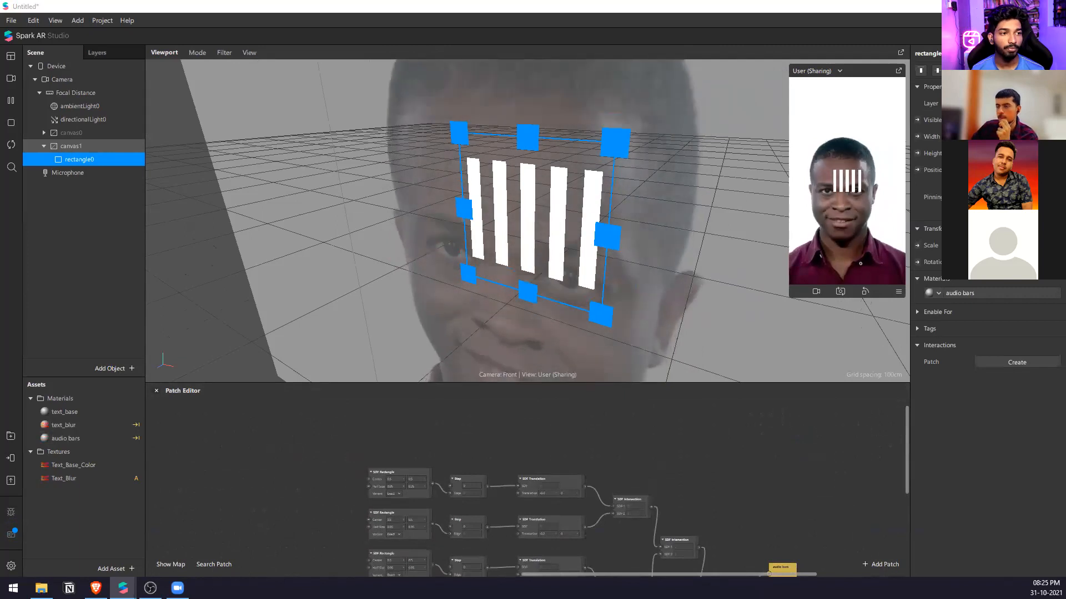
Search the AR Library for "color" and import the Color Spectrum patch asset into the project.
{"action": "type", "text": "color"}
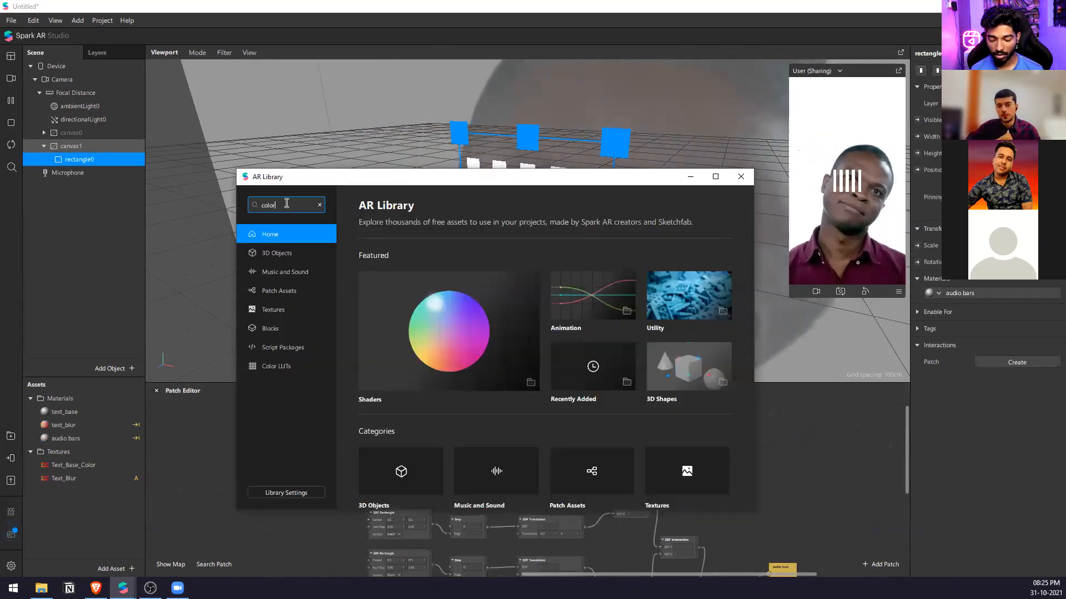
{"action": "key", "text": "Return"}
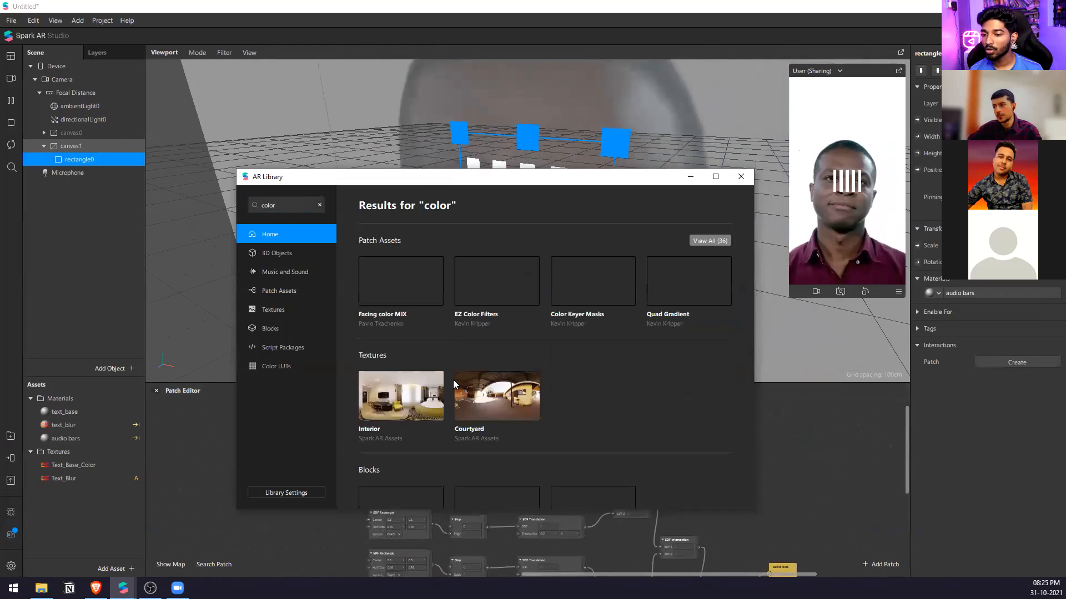
{"action": "scroll", "coordinate": [673, 392], "scroll_direction": "down", "scroll_amount": 1}
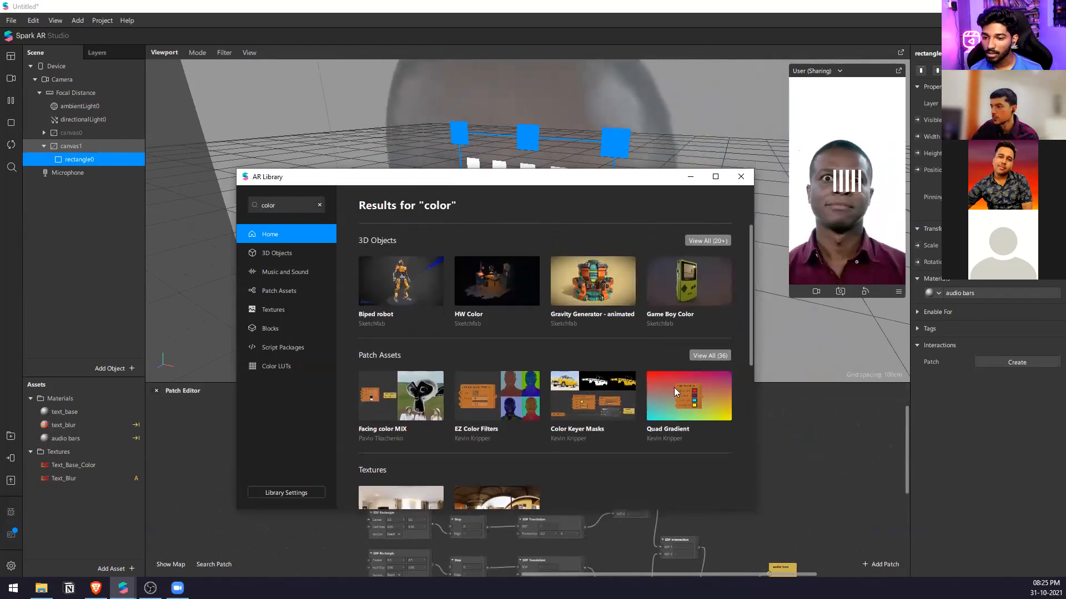
{"action": "left_click", "coordinate": [713, 352]}
{"action": "scroll", "coordinate": [713, 351], "scroll_direction": "down", "scroll_amount": 10}
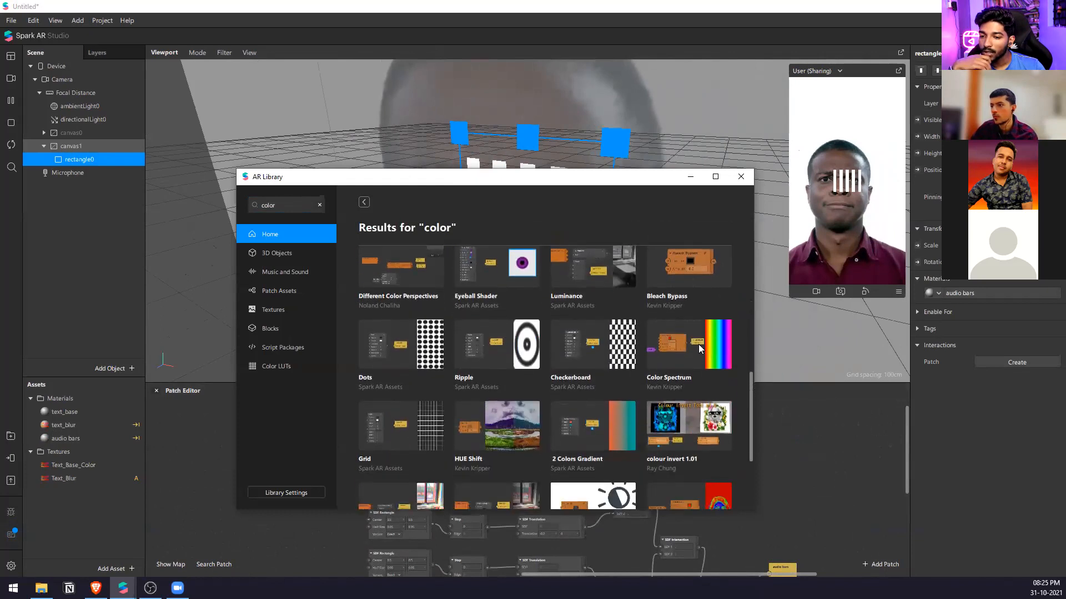
{"action": "left_click", "coordinate": [699, 346]}
{"action": "left_click", "coordinate": [710, 230]}
{"action": "left_click", "coordinate": [717, 254]}
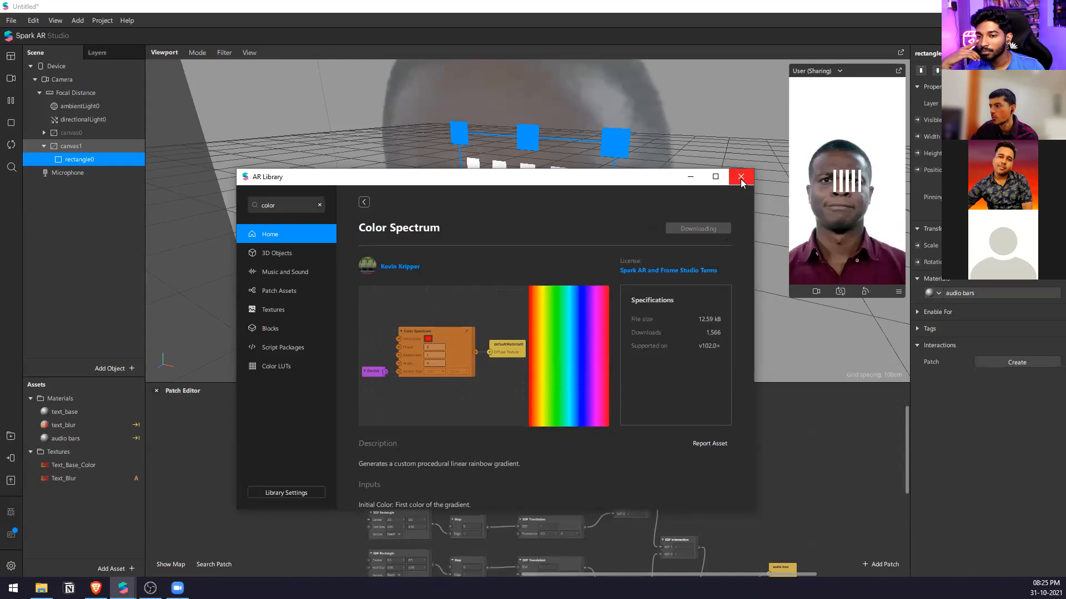
{"action": "left_click", "coordinate": [741, 180]}
Add the Color Spectrum patch to the Patch Editor and position it below the link between the last SDF Intersection and audio bars.
{"action": "left_click_drag", "start_coordinate": [87, 505], "coordinate": [731, 450]}
{"action": "scroll", "coordinate": [475, 420], "scroll_direction": "down", "scroll_amount": 4}
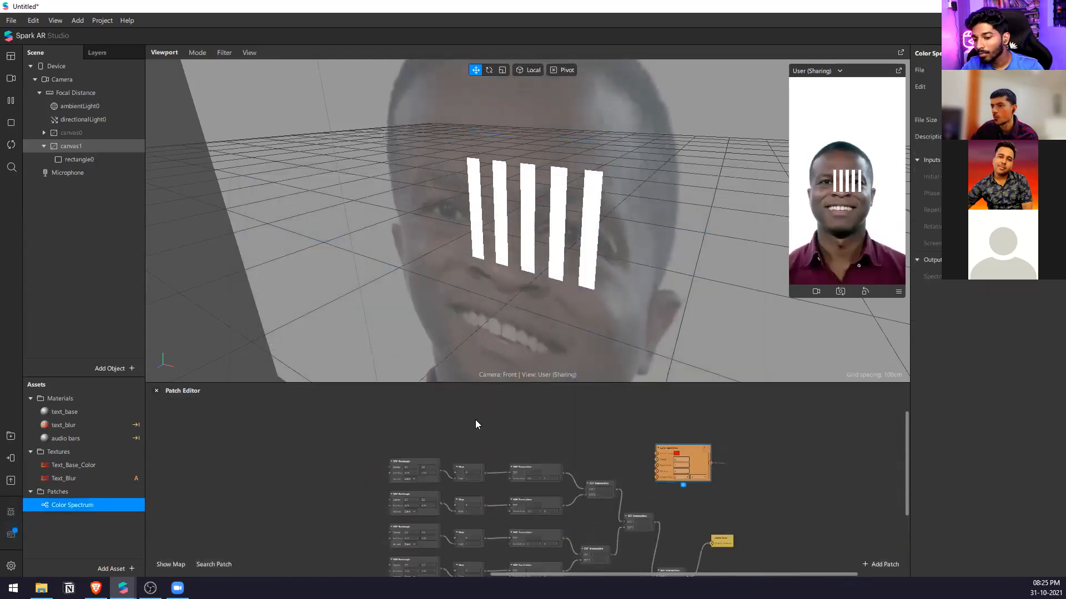
{"action": "scroll", "coordinate": [595, 457], "scroll_direction": "up", "scroll_amount": 4}
{"action": "left_click_drag", "start_coordinate": [626, 427], "coordinate": [769, 546]}
{"action": "scroll", "coordinate": [588, 465], "scroll_direction": "down", "scroll_amount": 4}
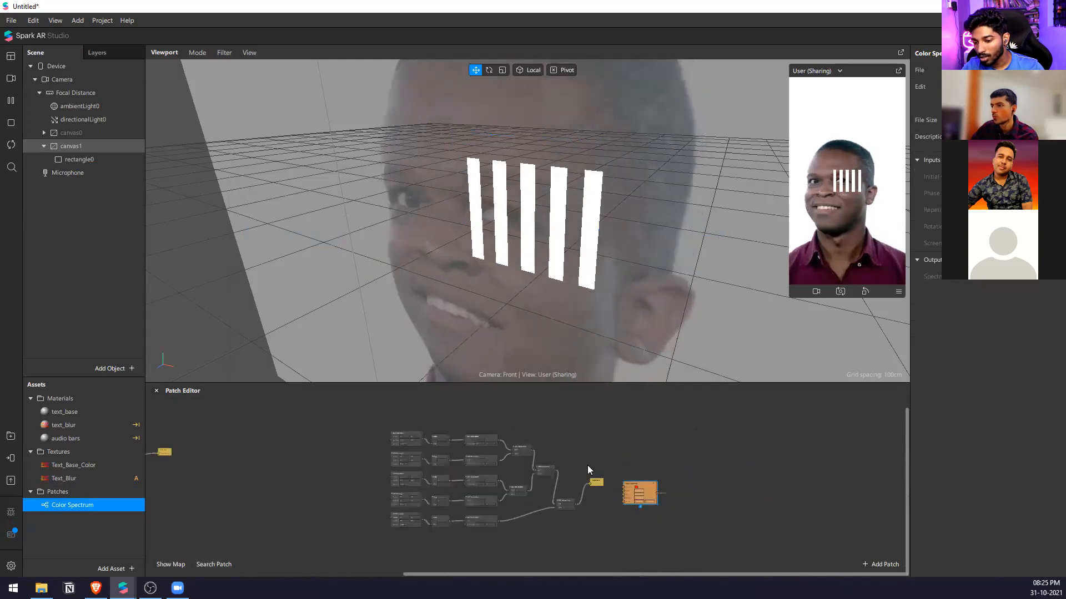
{"action": "scroll", "coordinate": [588, 467], "scroll_direction": "up", "scroll_amount": 4}
{"action": "left_click_drag", "start_coordinate": [570, 461], "coordinate": [676, 520]}
{"action": "scroll", "coordinate": [669, 494], "scroll_direction": "up", "scroll_amount": 4}
{"action": "left_click_drag", "start_coordinate": [660, 443], "coordinate": [563, 546]}
{"action": "middle_click_drag", "start_coordinate": [583, 516], "coordinate": [583, 476]}
Add a Multiply patch combining the final SDF Intersection with Color Spectrum's output, and connect it to audio bars' Diffuse Texture.
{"action": "double_click", "coordinate": [593, 436]}
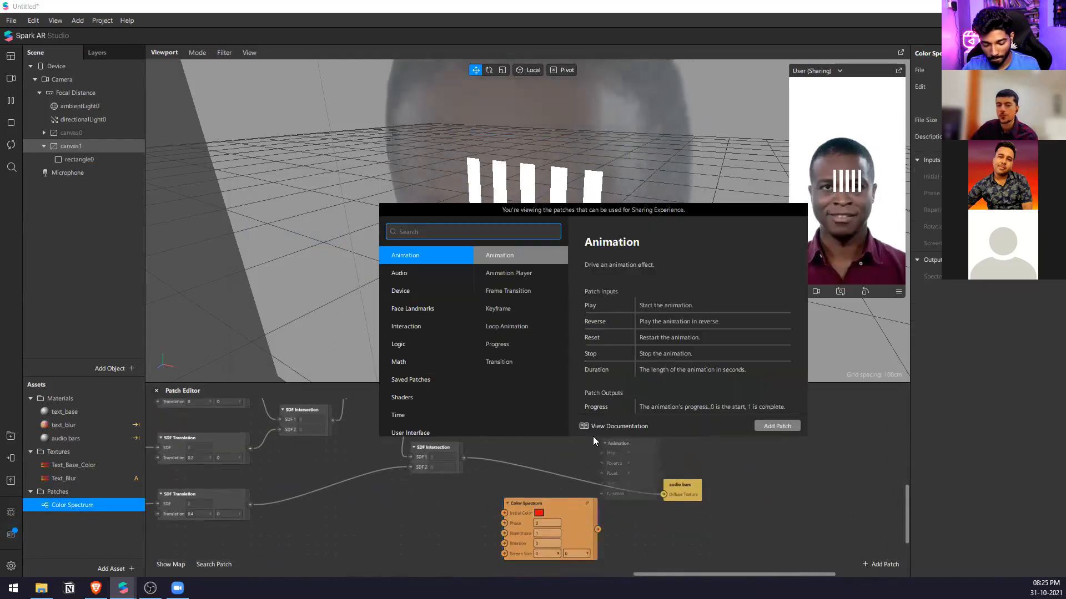
{"action": "type", "text": "mul"}
{"action": "key", "text": "Return"}
{"action": "left_click_drag", "start_coordinate": [663, 494], "coordinate": [595, 453]}
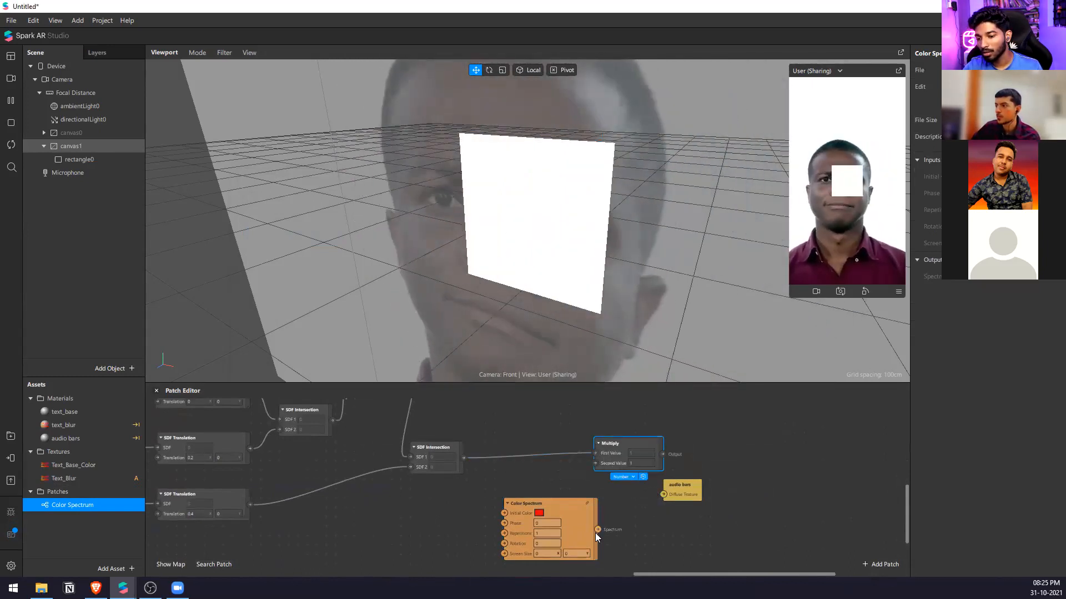
{"action": "left_click_drag", "start_coordinate": [597, 529], "coordinate": [595, 463]}
{"action": "left_click_drag", "start_coordinate": [662, 454], "coordinate": [742, 474]}
{"action": "scroll", "coordinate": [543, 538], "scroll_direction": "up", "scroll_amount": 2}
Move the Color Spectrum patch away from Multiply and try a Phase value of 0.2 on it.
{"action": "left_click_drag", "start_coordinate": [573, 534], "coordinate": [477, 533]}
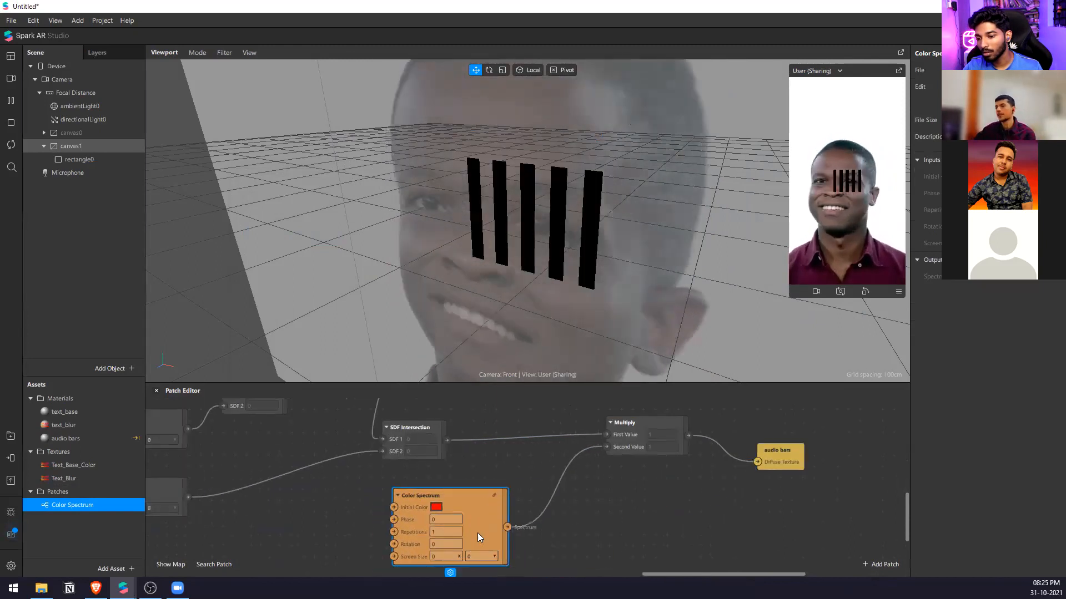
{"action": "left_click", "coordinate": [449, 519]}
{"action": "type", "text": "0.2"}
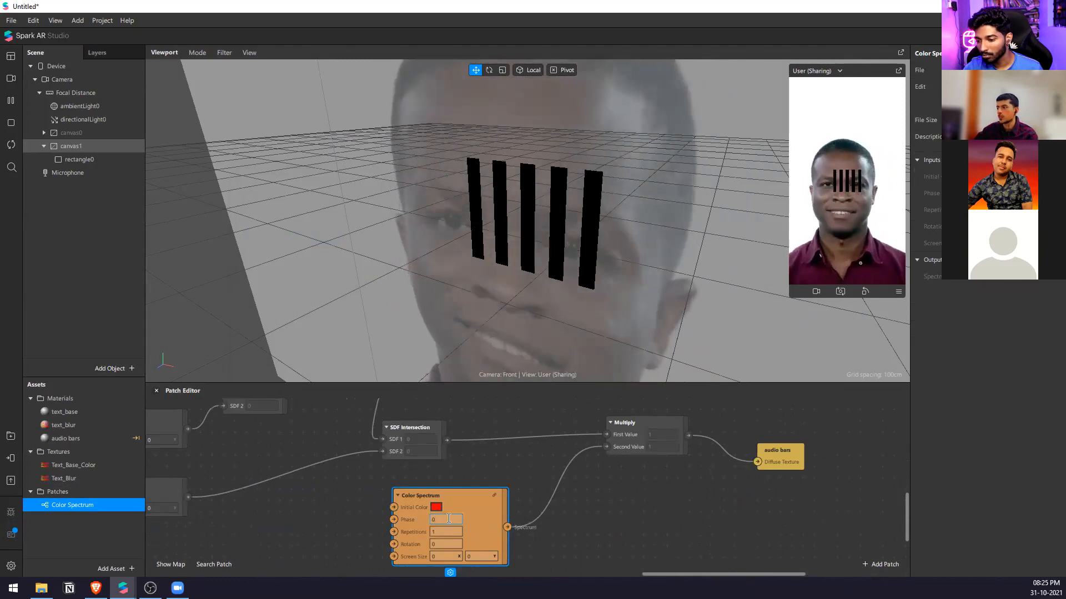
Add a Device patch beside Color Spectrum and connect its screen size output to Color Spectrum's Screen Size.
{"action": "scroll", "coordinate": [666, 477], "scroll_direction": "down", "scroll_amount": 2}
{"action": "left_click_drag", "start_coordinate": [66, 67], "coordinate": [496, 535]}
{"action": "scroll", "coordinate": [400, 537], "scroll_direction": "up", "scroll_amount": 2}
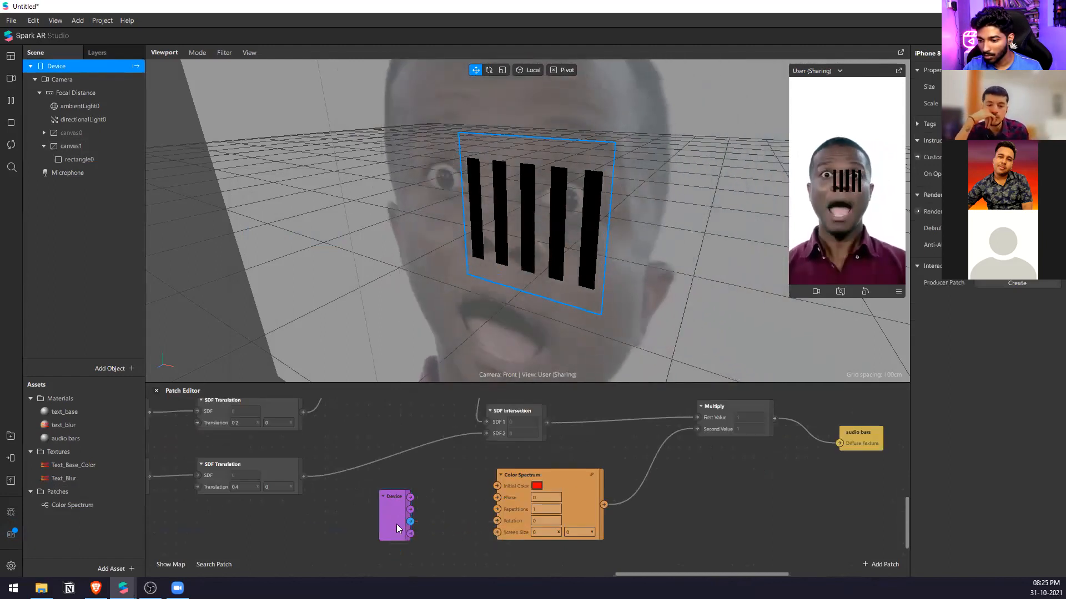
{"action": "left_click_drag", "start_coordinate": [411, 510], "coordinate": [495, 533]}
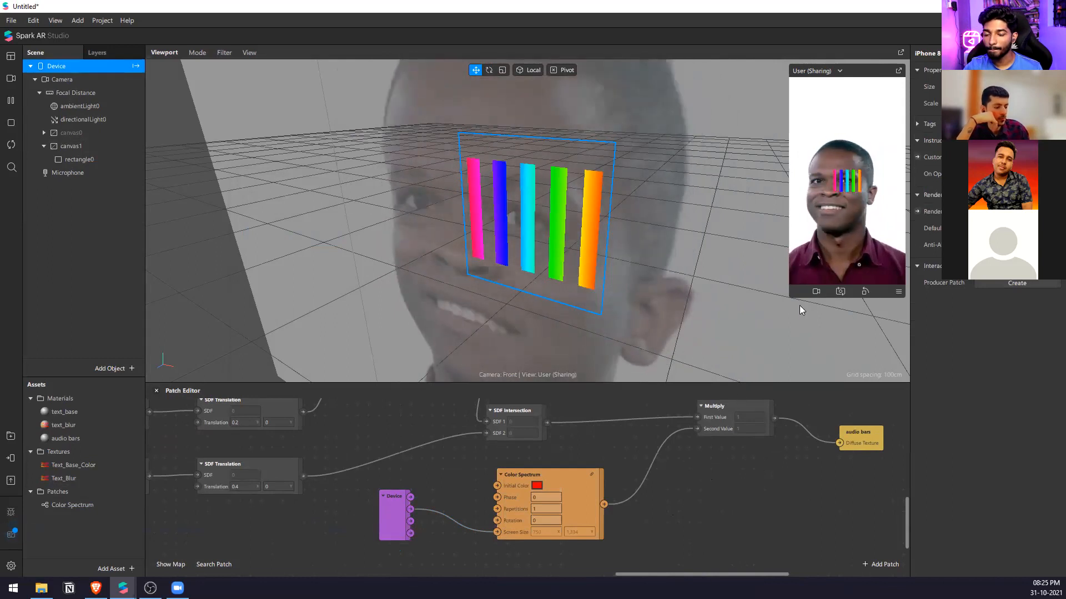
Enlarge the simulator preview and the Patch Editor's height, and examine the first SDF Rectangle's Half Size values.
{"action": "left_click_drag", "start_coordinate": [789, 298], "coordinate": [721, 380]}
{"action": "scroll", "coordinate": [601, 493], "scroll_direction": "down", "scroll_amount": 5}
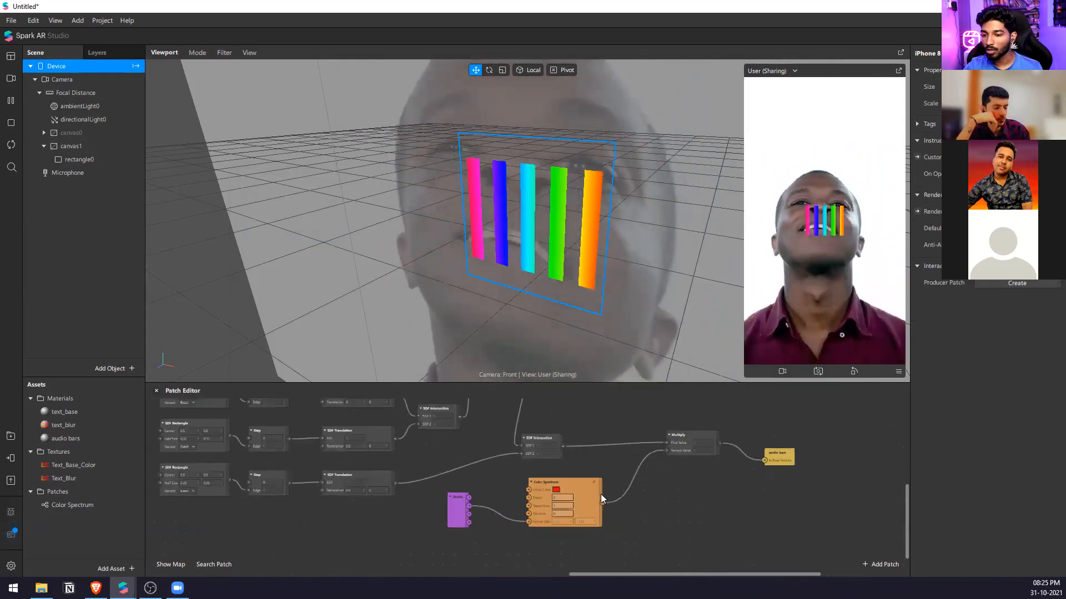
{"action": "scroll", "coordinate": [407, 414], "scroll_direction": "up", "scroll_amount": 3}
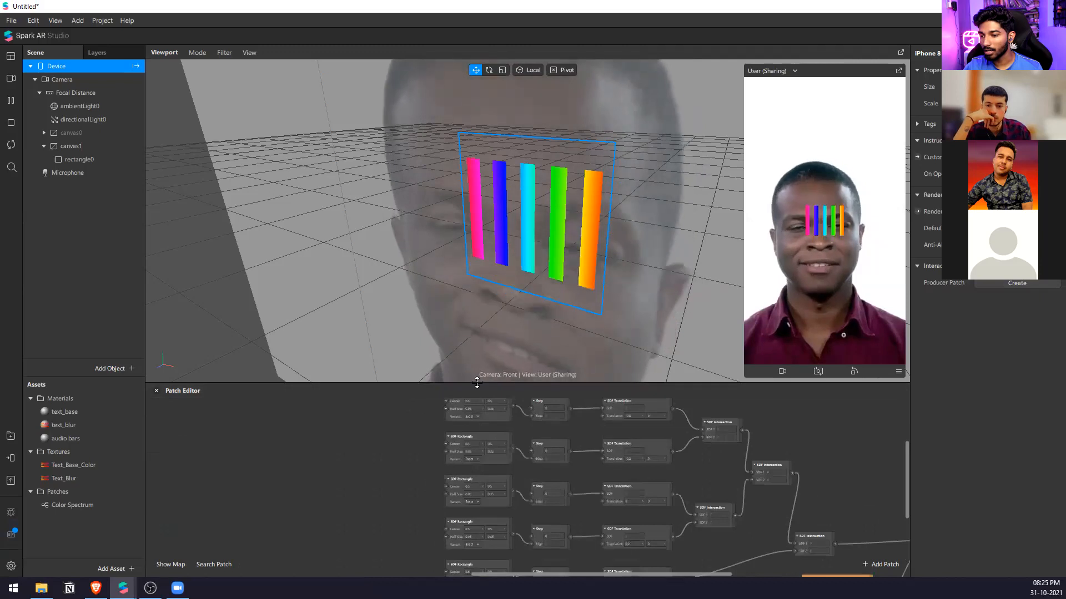
{"action": "left_click_drag", "start_coordinate": [472, 393], "coordinate": [488, 206]}
{"action": "scroll", "coordinate": [468, 297], "scroll_direction": "up", "scroll_amount": 5}
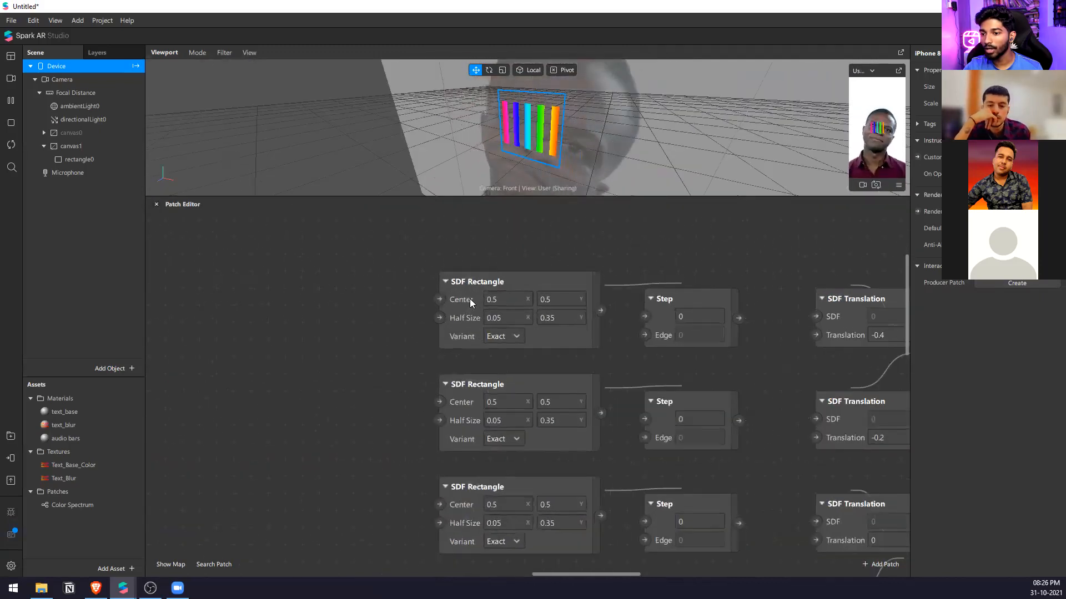
{"action": "left_click", "coordinate": [582, 320]}
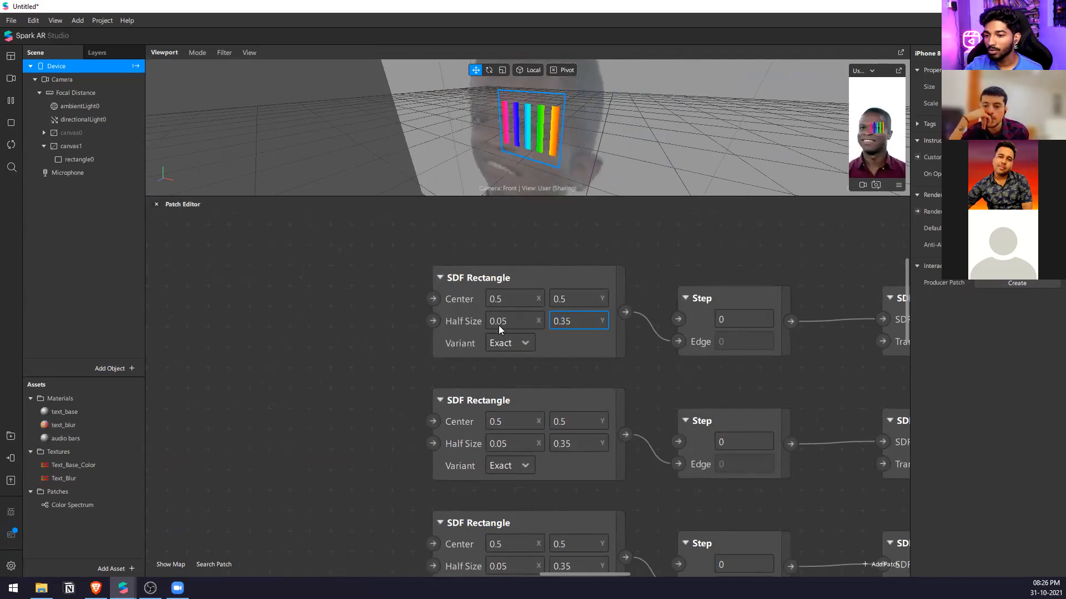
{"action": "scroll", "coordinate": [771, 330], "scroll_direction": "down", "scroll_amount": 6}
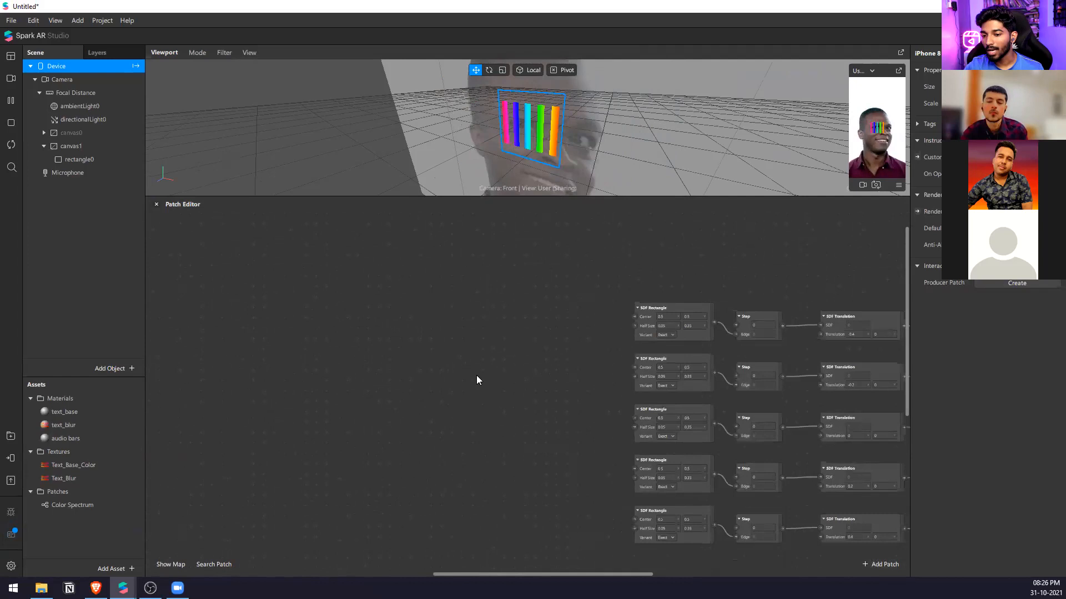
Add a Transition patch of type Vector 2 and place it beside the first SDF Rectangle.
{"action": "double_click", "coordinate": [450, 363]}
{"action": "type", "text": "tra"}
{"action": "key", "text": "Down"}
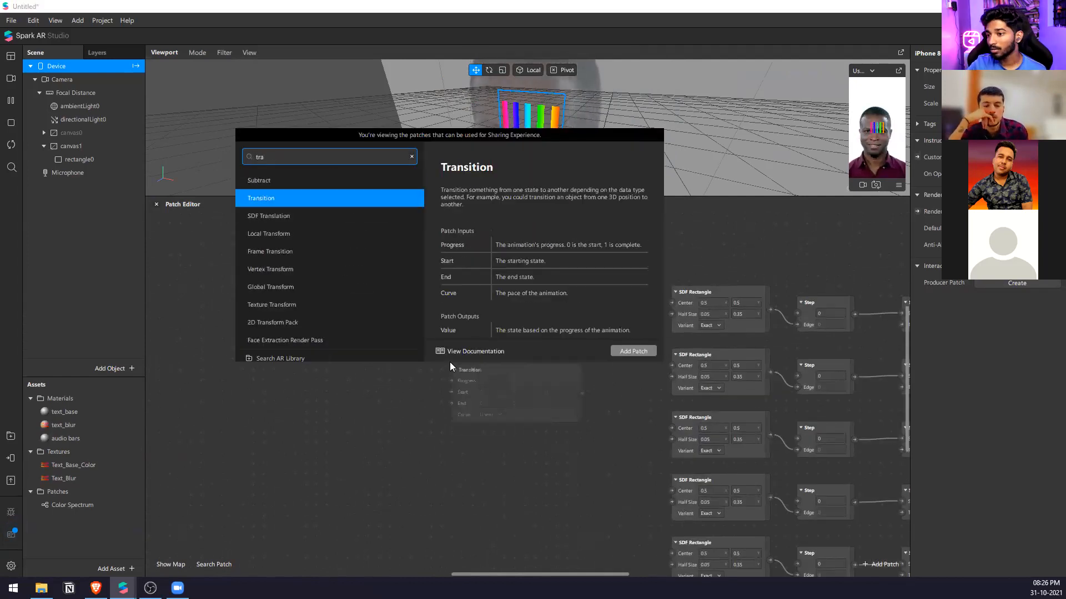
{"action": "key", "text": "Return"}
{"action": "left_click", "coordinate": [525, 367]}
{"action": "left_click", "coordinate": [510, 425]}
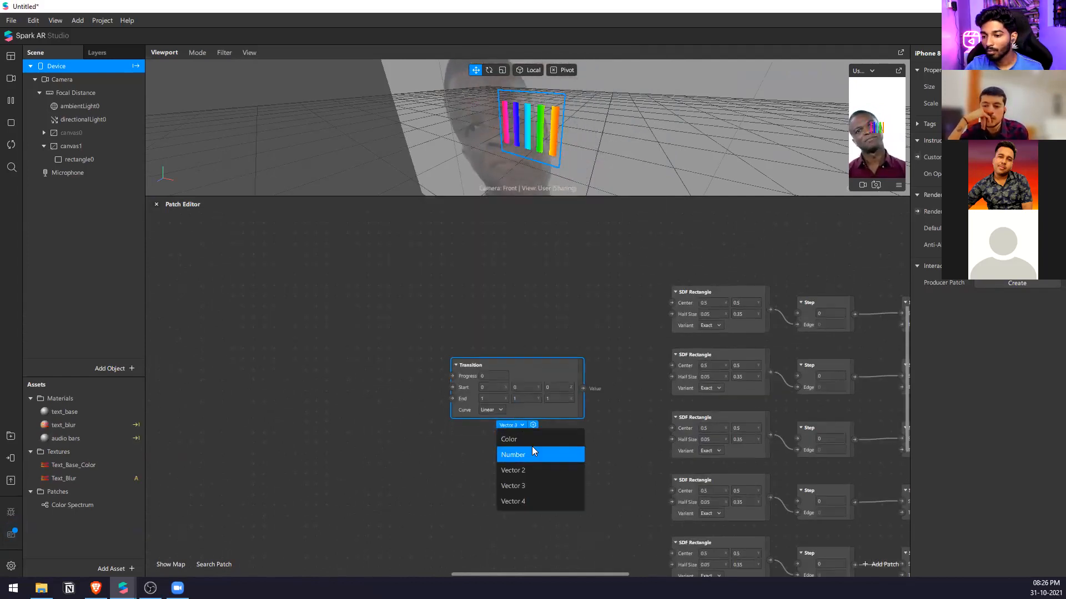
{"action": "left_click", "coordinate": [530, 469]}
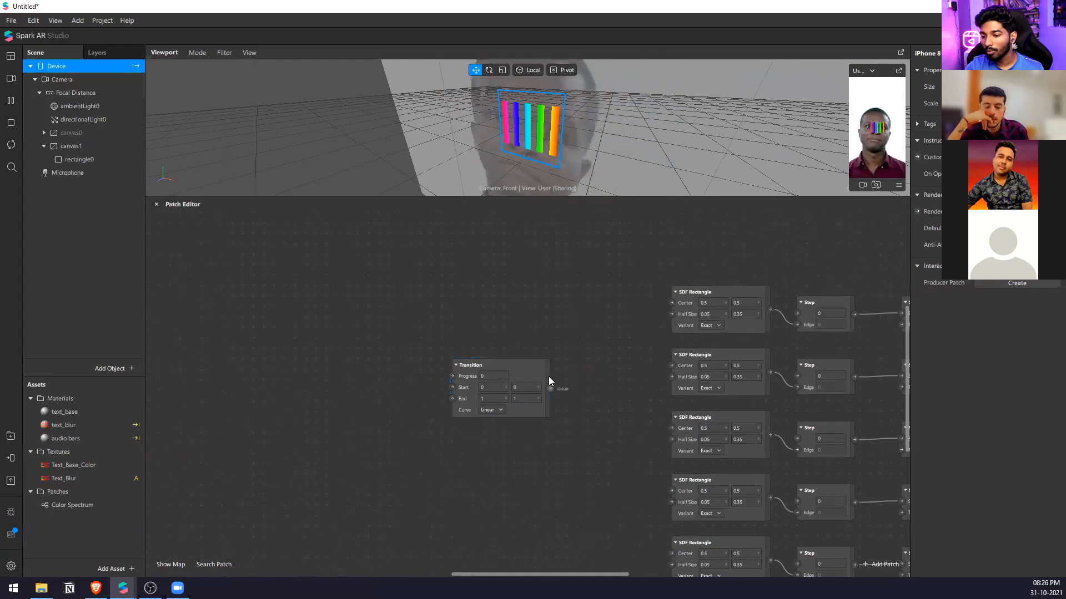
{"action": "left_click_drag", "start_coordinate": [548, 376], "coordinate": [642, 330]}
{"action": "left_click_drag", "start_coordinate": [615, 286], "coordinate": [612, 284]}
{"action": "left_click", "coordinate": [601, 271]}
{"action": "scroll", "coordinate": [528, 295], "scroll_direction": "down", "scroll_amount": 4}
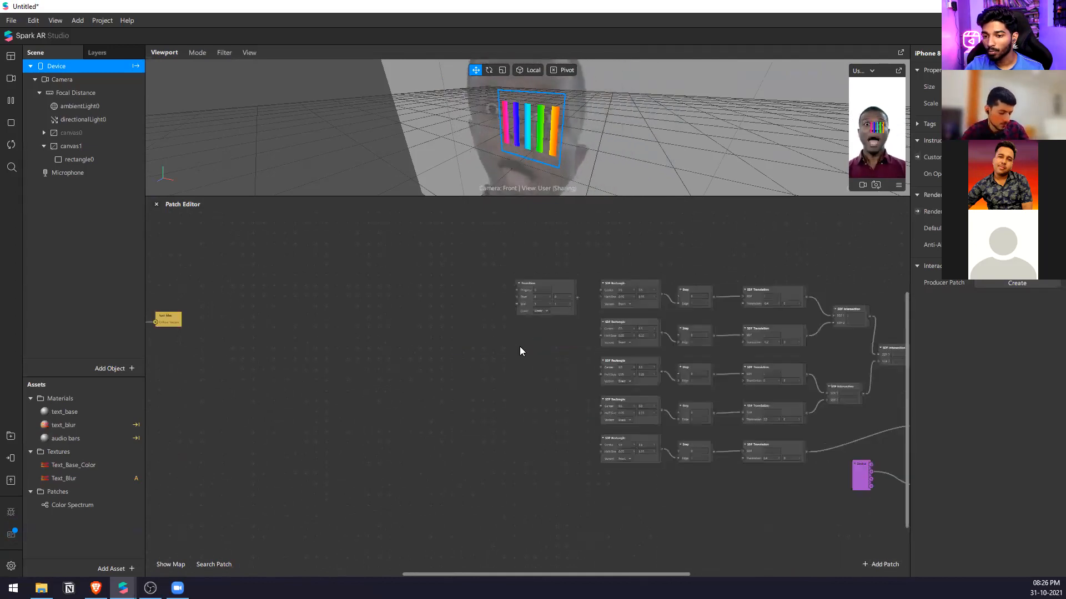
{"action": "scroll", "coordinate": [519, 346], "scroll_direction": "up", "scroll_amount": 3}
Paste three copies of the Transition patch and arrange them in a column below the original.
{"action": "left_click", "coordinate": [115, 238]}
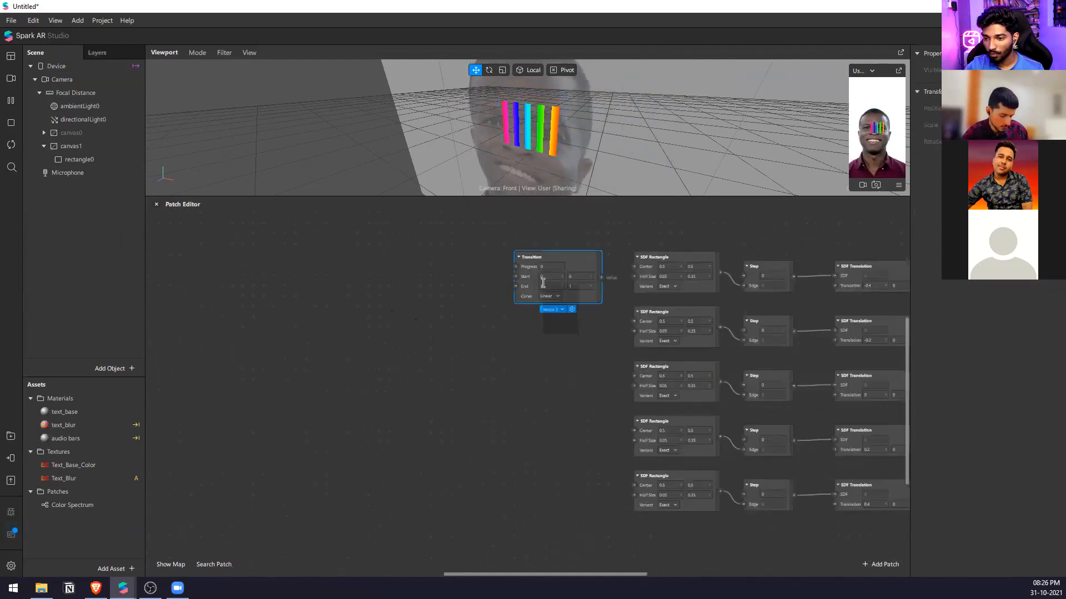
{"action": "key", "text": "ctrl+v"}
{"action": "key", "text": "ctrl+v"}
{"action": "key", "text": "ctrl+v"}
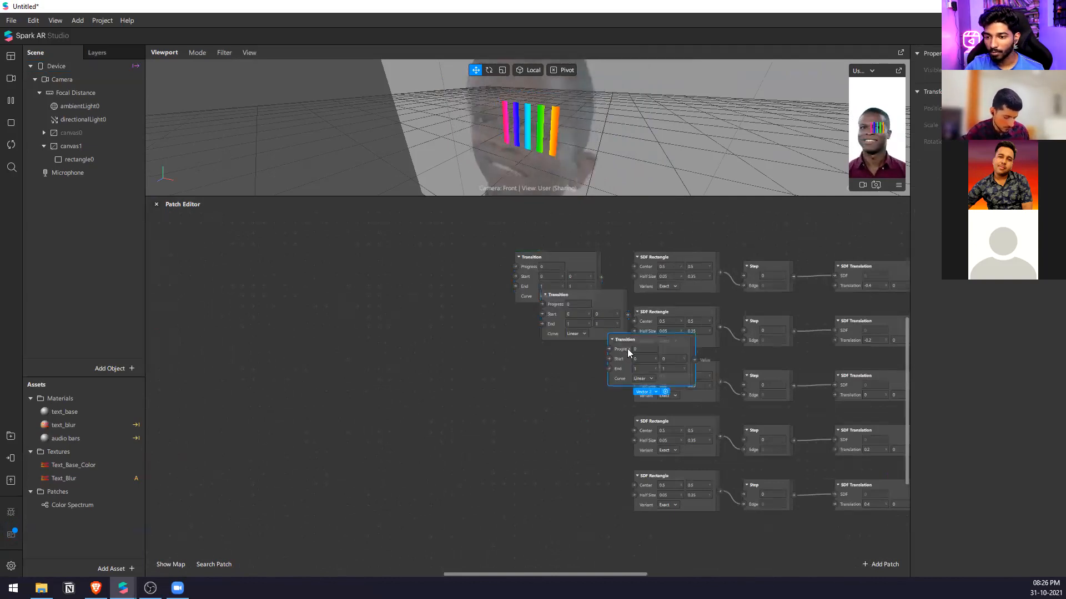
{"action": "left_click_drag", "start_coordinate": [682, 383], "coordinate": [567, 548]}
{"action": "left_click_drag", "start_coordinate": [628, 344], "coordinate": [508, 398]}
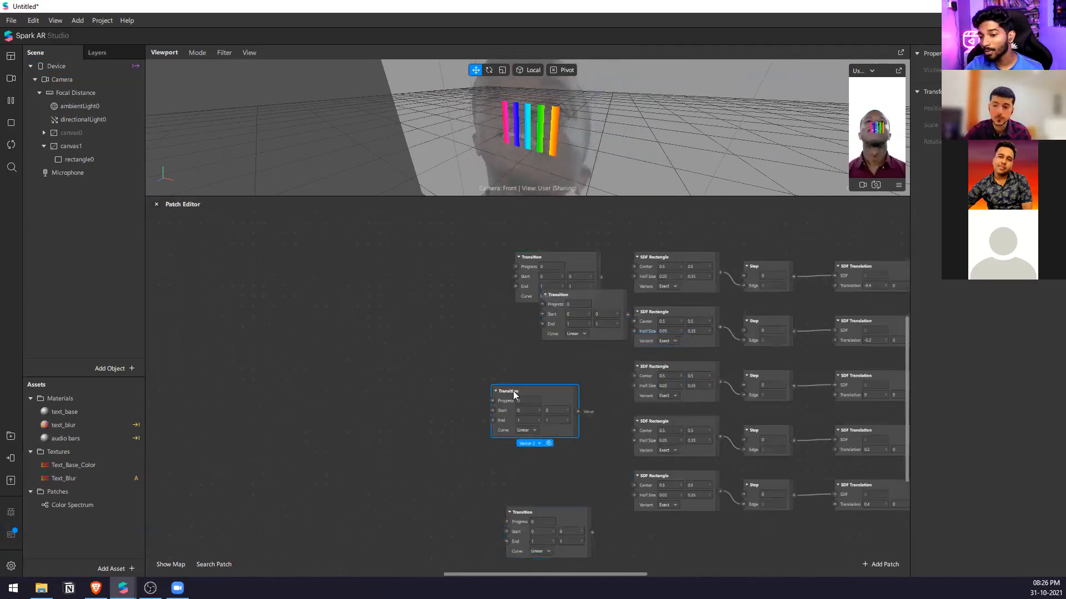
{"action": "left_click_drag", "start_coordinate": [610, 305], "coordinate": [582, 329]}
{"action": "left_click_drag", "start_coordinate": [577, 399], "coordinate": [594, 370]}
{"action": "left_click_drag", "start_coordinate": [569, 504], "coordinate": [570, 423]}
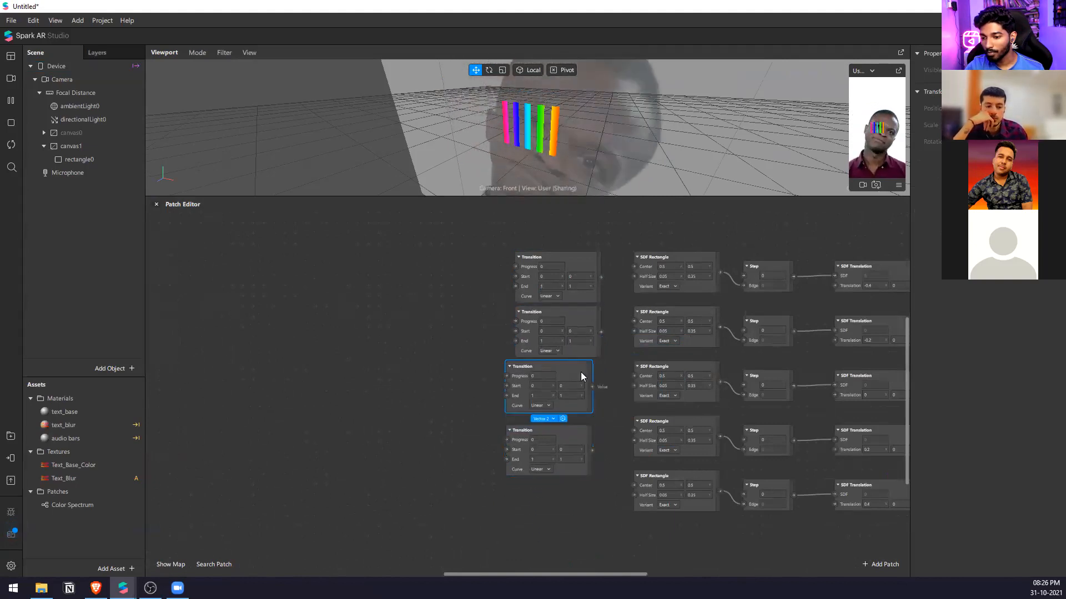
{"action": "left_click_drag", "start_coordinate": [581, 372], "coordinate": [592, 371]}
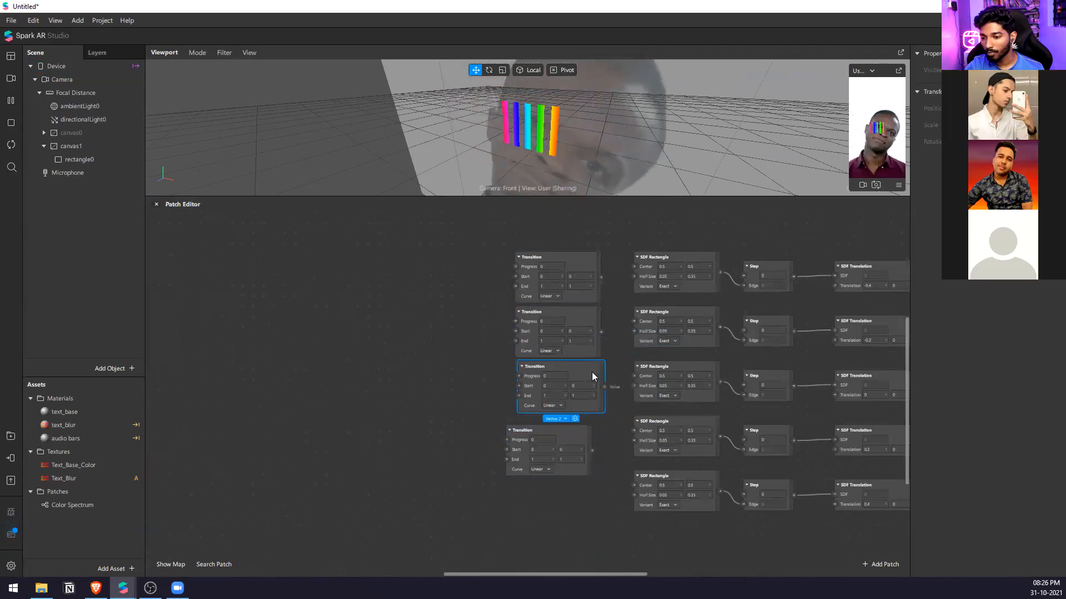
Set the Transition patch's Curve to Quadratic In-Out, and paste two copies of it in a column below.
{"action": "left_click", "coordinate": [546, 296]}
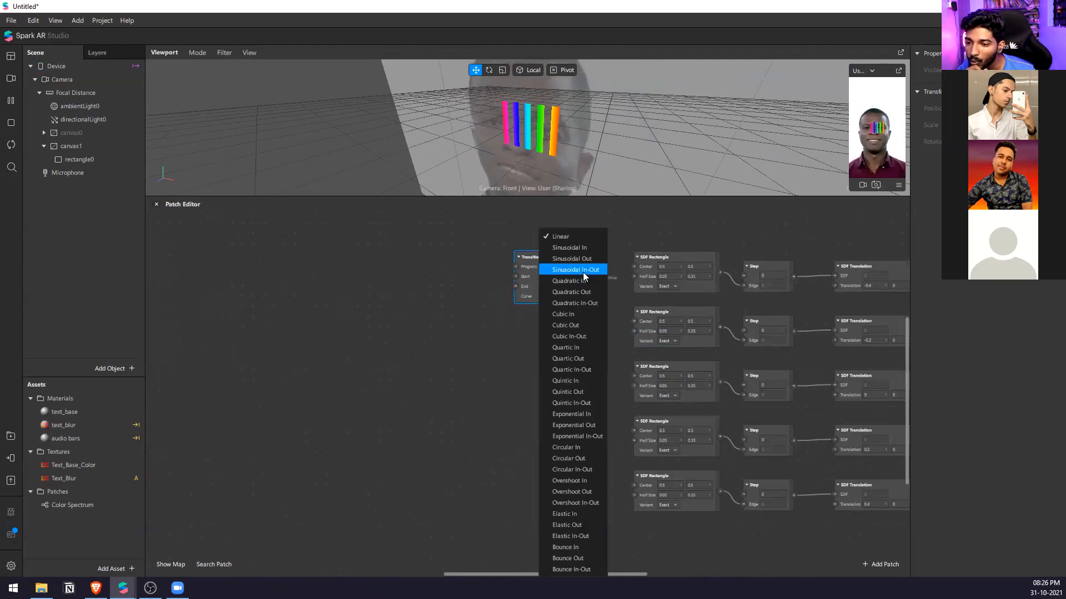
{"action": "left_click", "coordinate": [592, 308]}
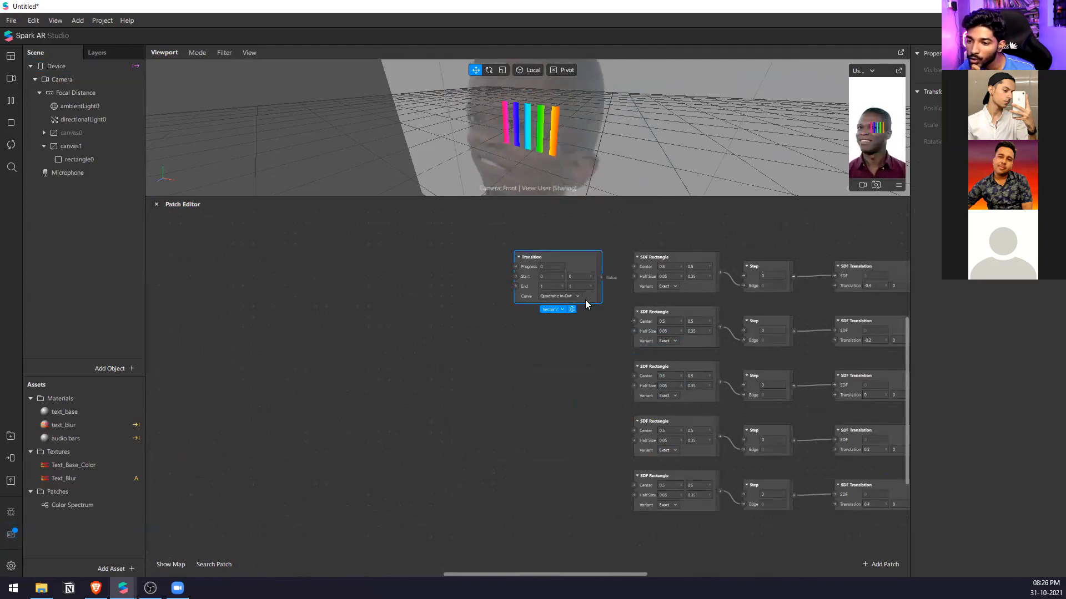
{"action": "key", "text": "ctrl+v"}
{"action": "left_click_drag", "start_coordinate": [635, 308], "coordinate": [573, 327]}
{"action": "key", "text": "ctrl+v"}
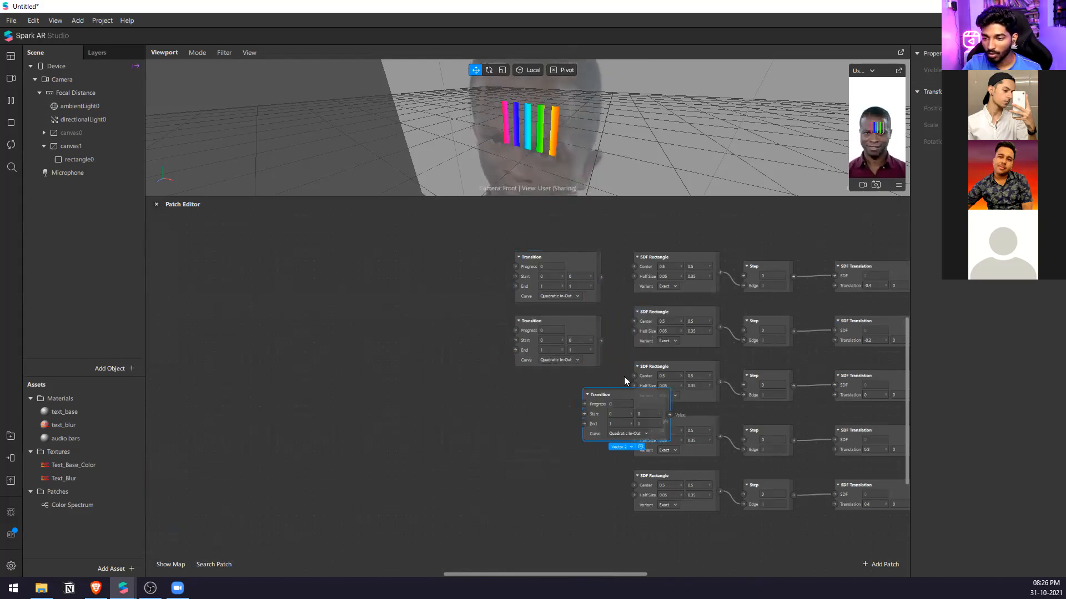
{"action": "left_click_drag", "start_coordinate": [647, 405], "coordinate": [577, 403]}
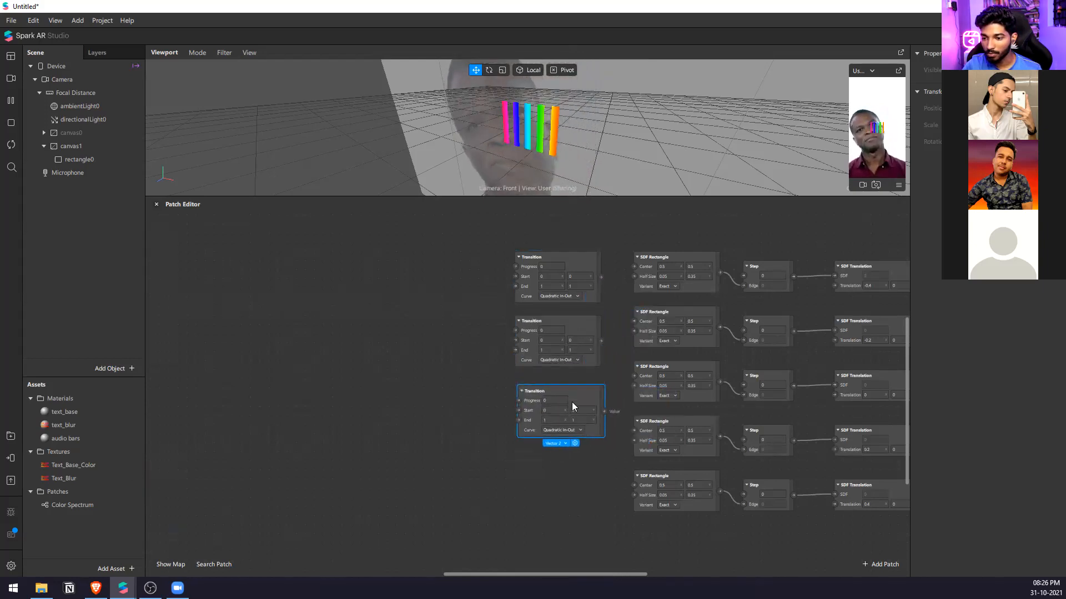
Paste two more Quadratic In-Out Transition patches and align them at the end of the column, making five.
{"action": "key", "text": "ctrl+v"}
{"action": "left_click_drag", "start_coordinate": [649, 432], "coordinate": [574, 462]}
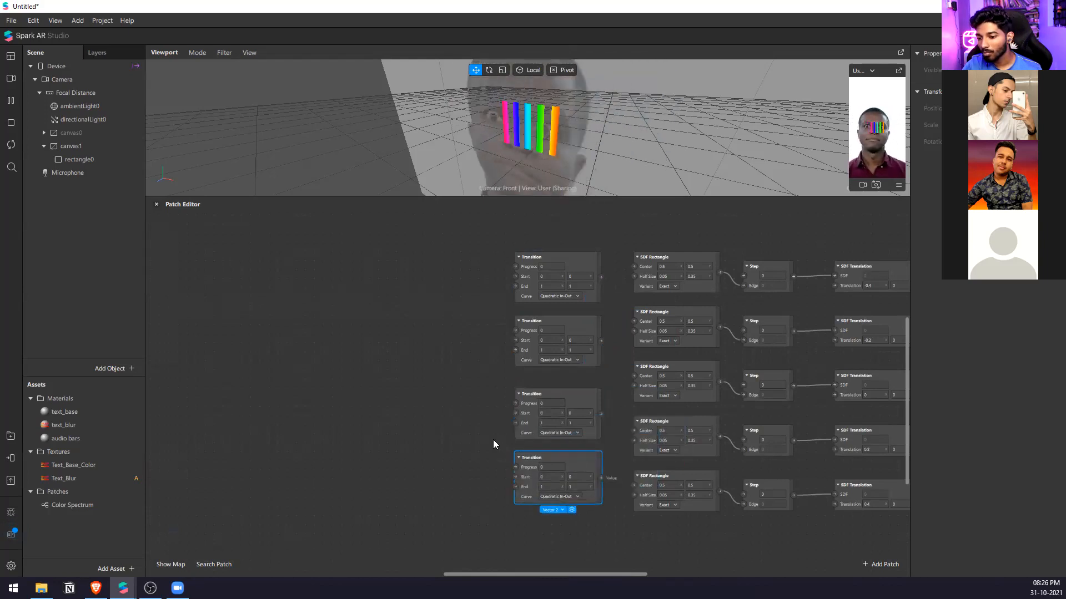
{"action": "scroll", "coordinate": [493, 440], "scroll_direction": "down", "scroll_amount": 1}
{"action": "key", "text": "ctrl+v"}
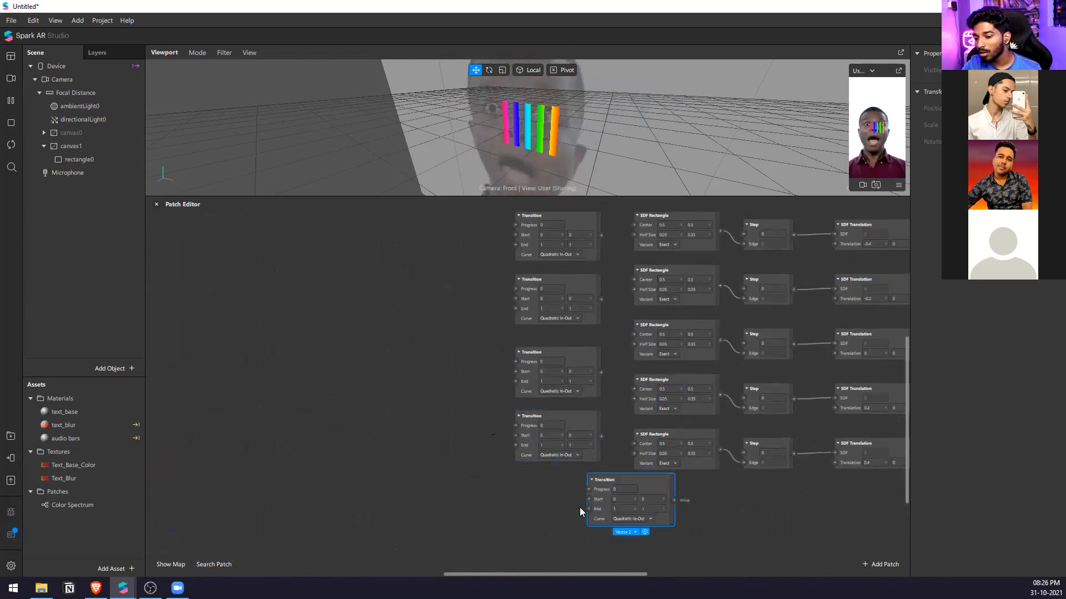
{"action": "left_click_drag", "start_coordinate": [643, 491], "coordinate": [560, 492]}
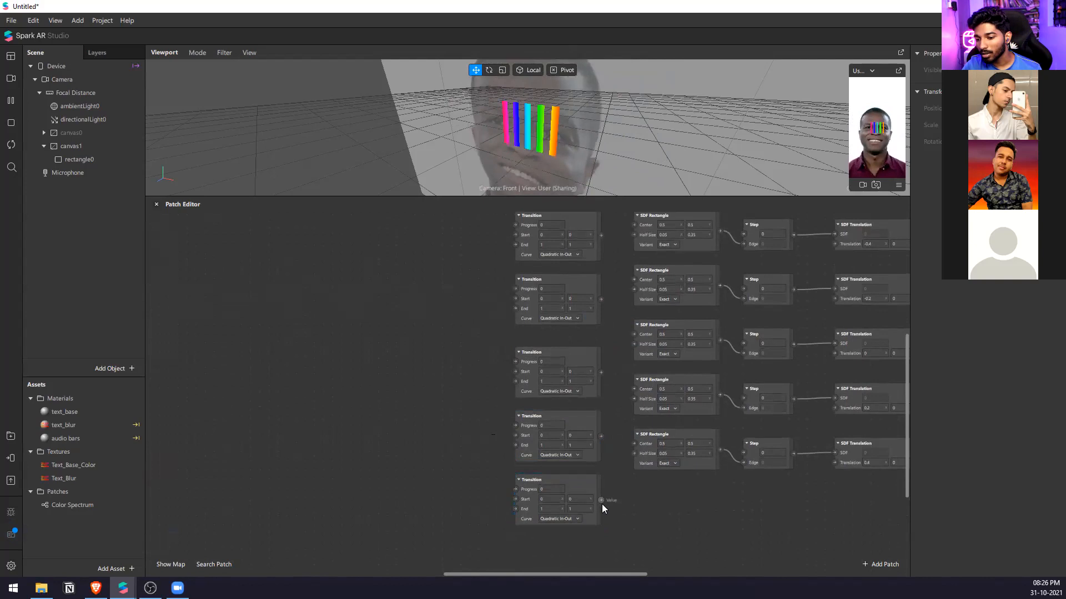
{"action": "scroll", "coordinate": [542, 506], "scroll_direction": "up", "scroll_amount": 1}
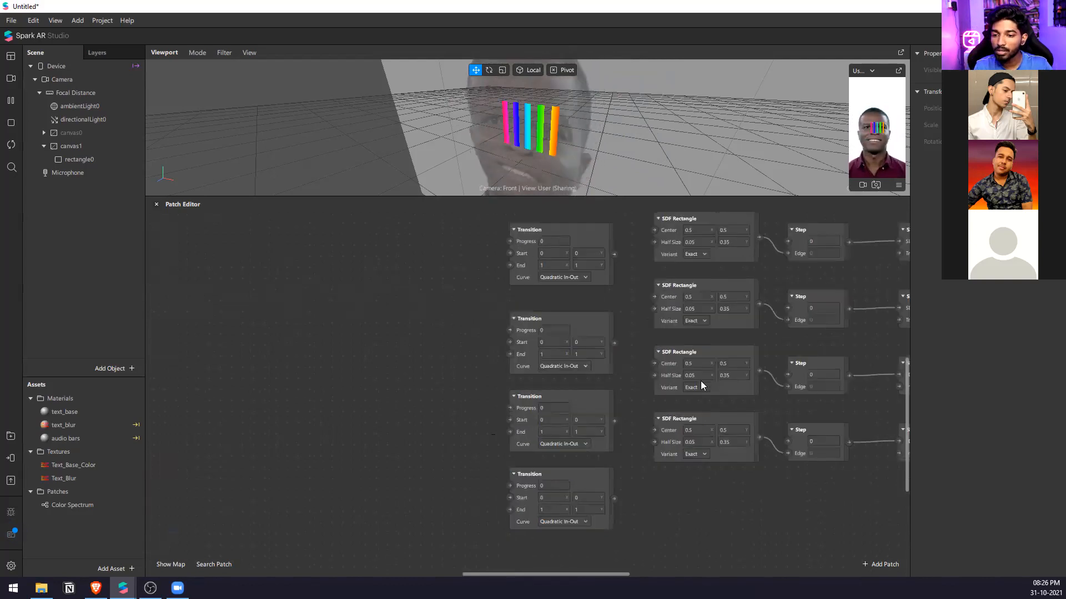
Set the X values of Start and End to 0.05 on the fourth Transition patch.
{"action": "left_click", "coordinate": [552, 432]}
{"action": "type", "text": "0.2"}
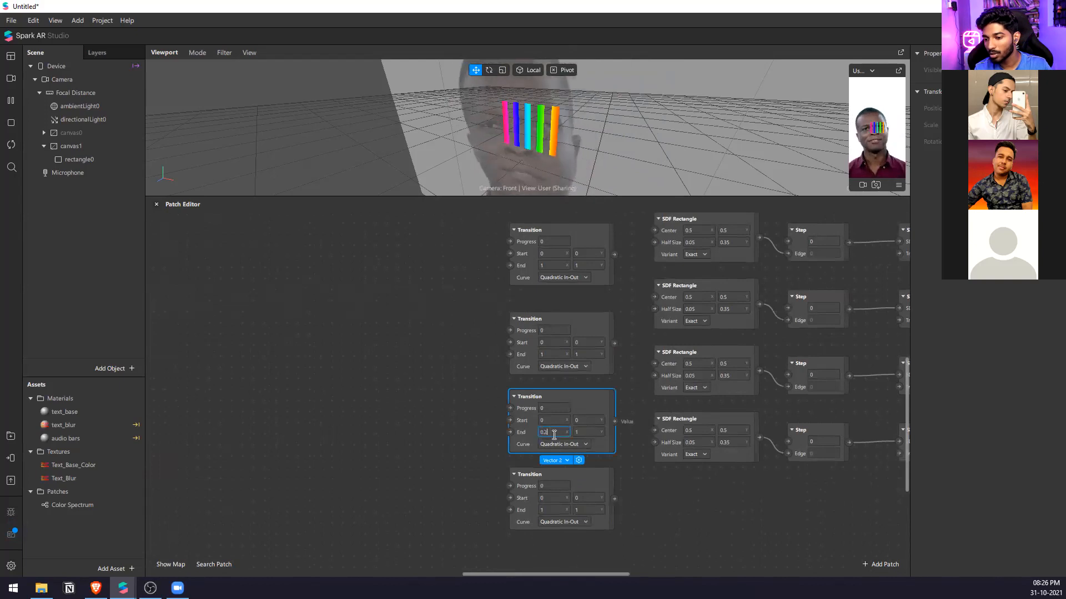
{"action": "left_click_drag", "start_coordinate": [554, 435], "coordinate": [531, 432]}
{"action": "type", "text": "0.05"}
{"action": "key", "text": "Return"}
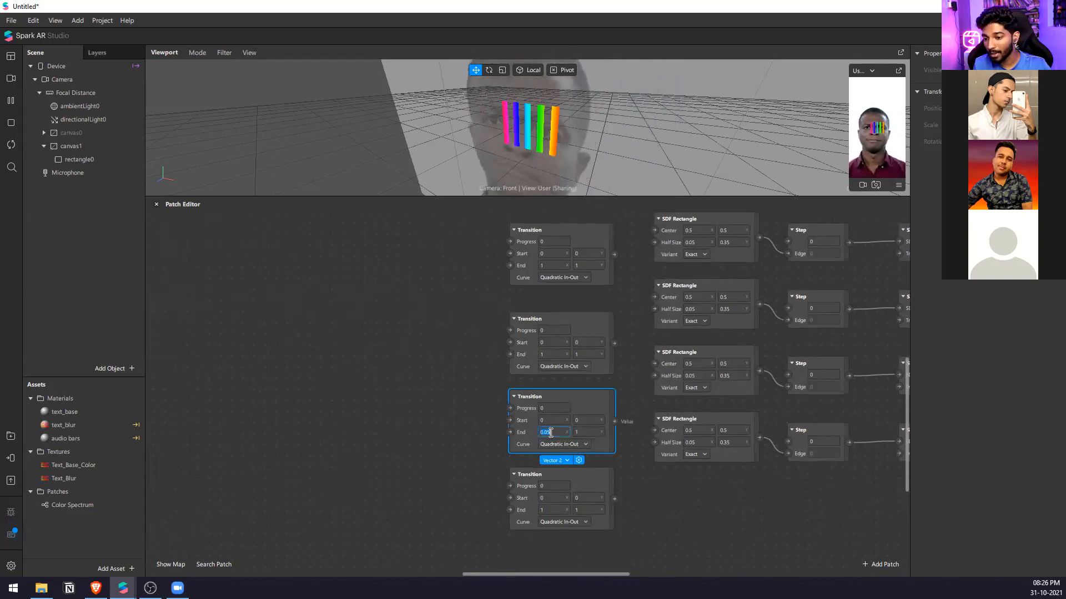
{"action": "left_click", "coordinate": [565, 545]}
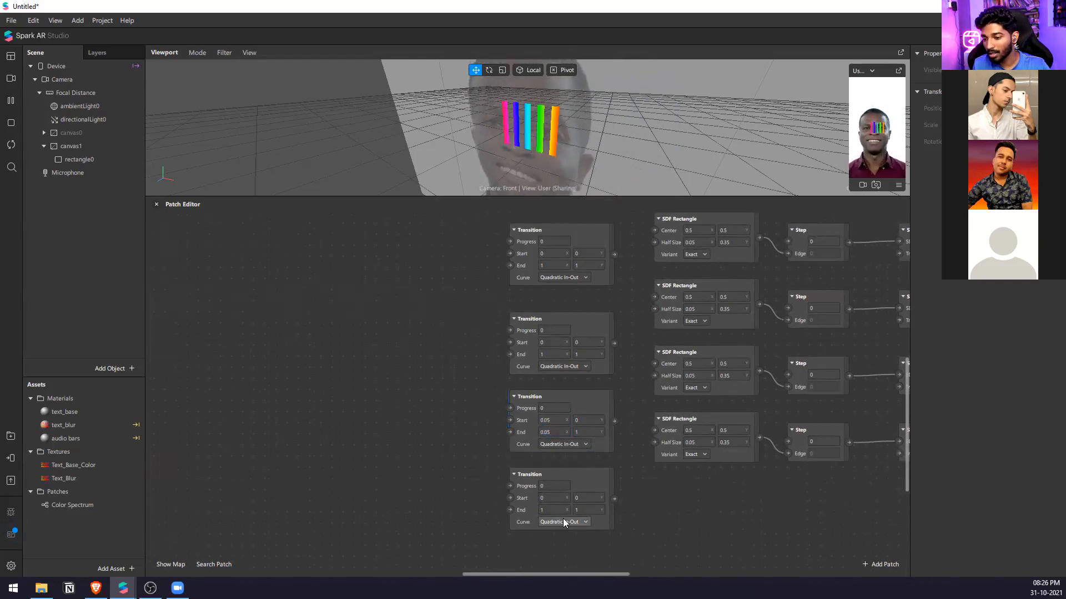
Set the X values of Start and End to 0.05 on the fifth and third Transition patches.
{"action": "left_click", "coordinate": [558, 500]}
{"action": "type", "text": "0.05"}
{"action": "left_click", "coordinate": [557, 510]}
{"action": "type", "text": "0.05"}
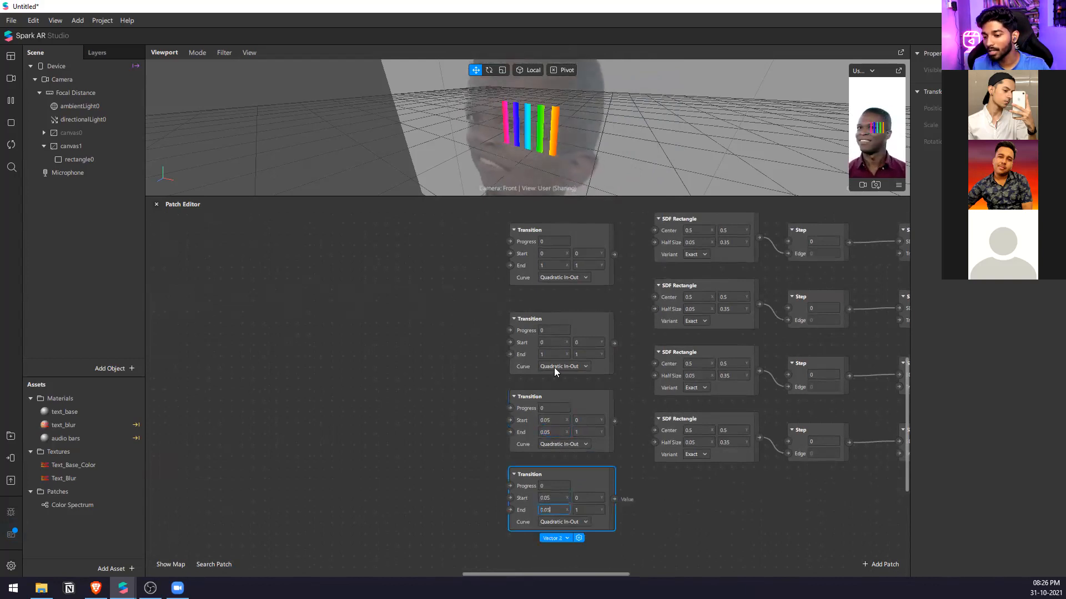
{"action": "left_click", "coordinate": [549, 346]}
{"action": "type", "text": "0.05"}
{"action": "left_click", "coordinate": [548, 353]}
{"action": "type", "text": "0.05"}
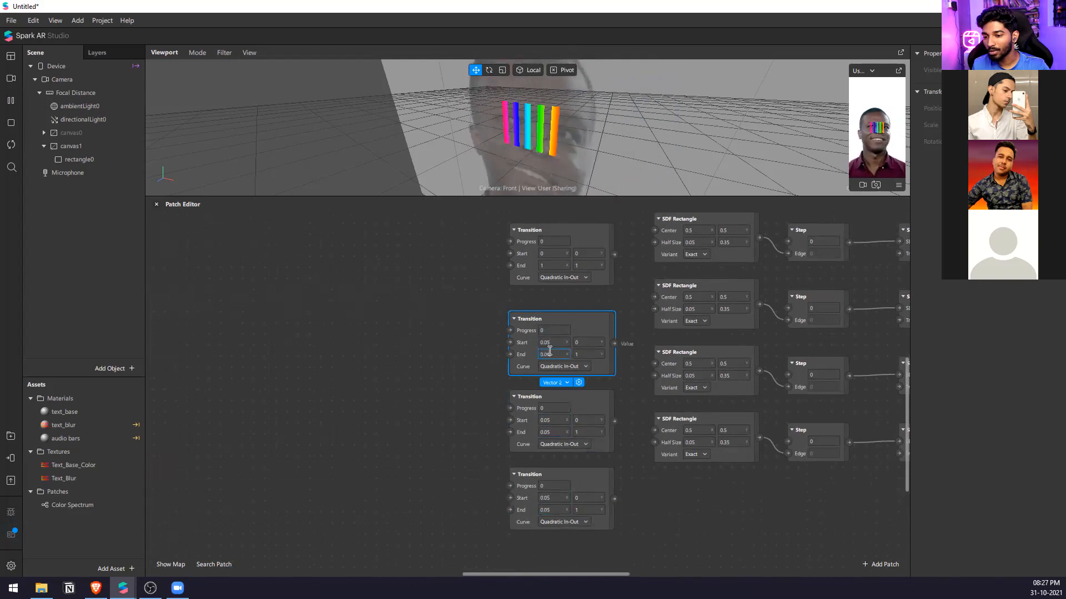
Set the X values of Start and End to 0.05 on the second and first Transition patches.
{"action": "scroll", "coordinate": [551, 346], "scroll_direction": "up", "scroll_amount": 1}
{"action": "left_click", "coordinate": [544, 305]}
{"action": "key", "text": "ctrl+v"}
{"action": "left_click", "coordinate": [547, 294]}
{"action": "key", "text": "ctrl+v"}
{"action": "left_click", "coordinate": [448, 310]}
{"action": "scroll", "coordinate": [559, 237], "scroll_direction": "up", "scroll_amount": 1}
{"action": "left_click", "coordinate": [560, 237]}
{"action": "type", "text": "0.05"}
{"action": "left_click", "coordinate": [550, 226]}
{"action": "type", "text": "0.05"}
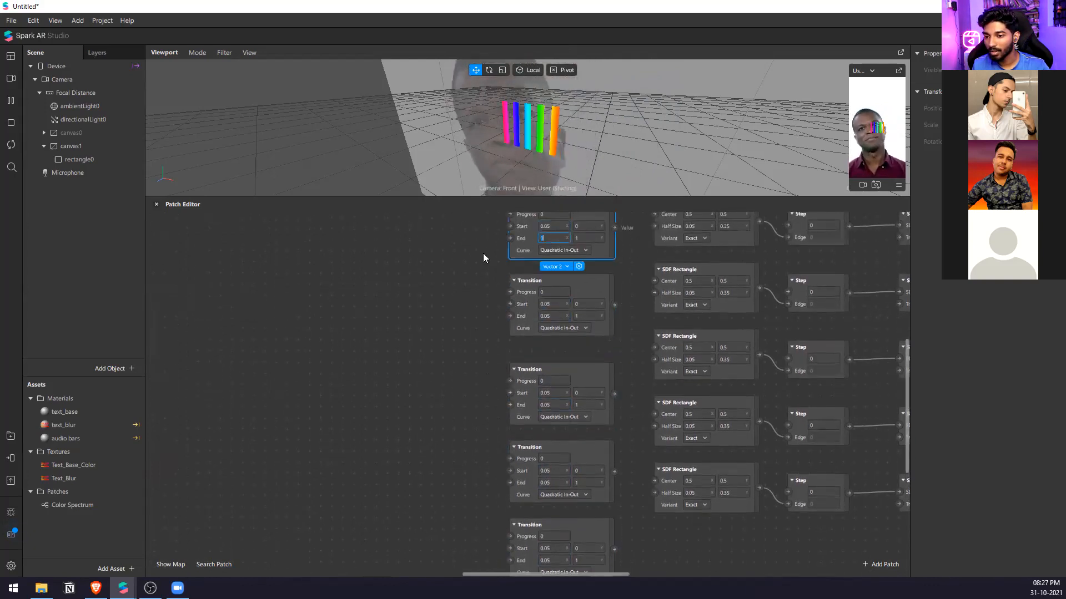
{"action": "left_click", "coordinate": [597, 341]}
Set the Start Y value to 0.35 on the first, second, third and fifth Transition patches.
{"action": "scroll", "coordinate": [519, 381], "scroll_direction": "down", "scroll_amount": 1}
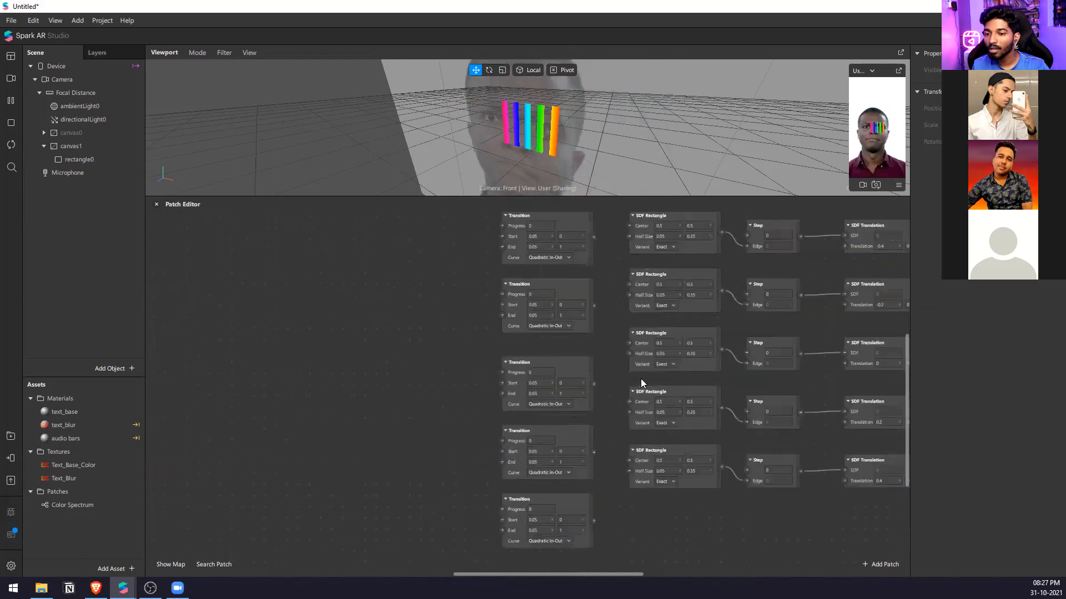
{"action": "left_click", "coordinate": [566, 236]}
{"action": "type", "text": "0.3"}
{"action": "left_click", "coordinate": [576, 237]}
{"action": "key", "text": "ctrl+c"}
{"action": "left_click", "coordinate": [573, 306]}
{"action": "key", "text": "ctrl+v"}
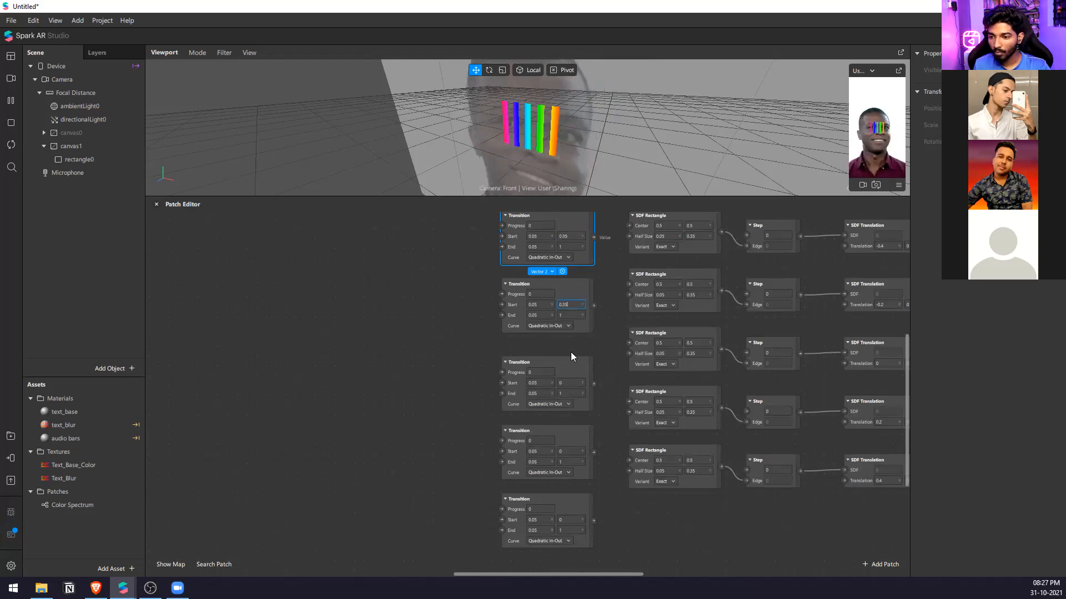
{"action": "left_click", "coordinate": [573, 384]}
{"action": "key", "text": "ctrl+v"}
{"action": "left_click", "coordinate": [575, 518]}
{"action": "key", "text": "ctrl+v"}
{"action": "left_click", "coordinate": [611, 517]}
Set the first Transition patch's Start Y to 0.15 and End Y to 0.35.
{"action": "left_click", "coordinate": [573, 237]}
{"action": "type", "text": "0"}
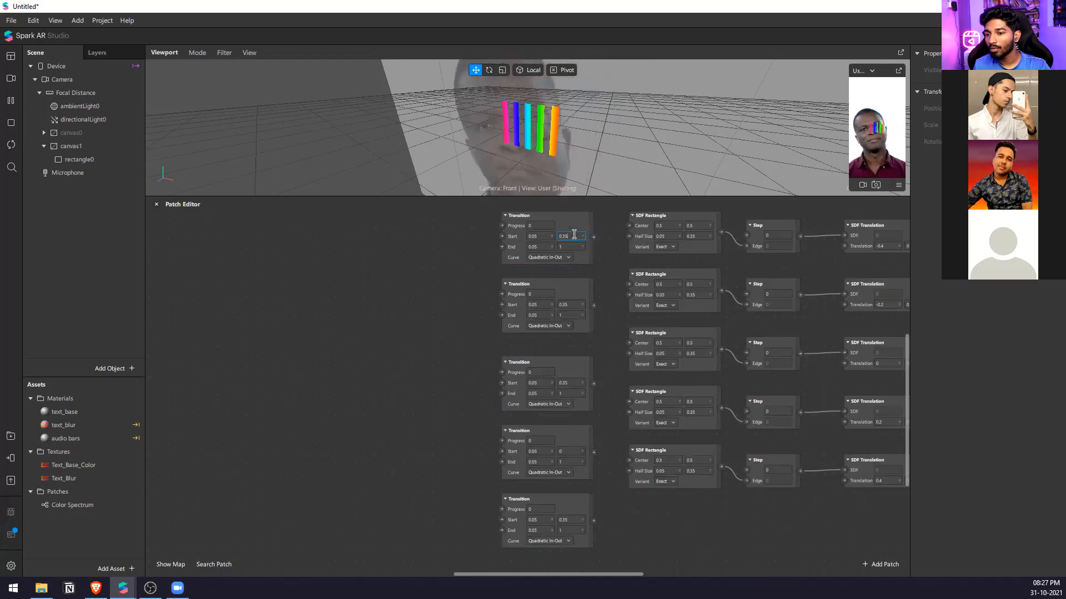
{"action": "type", "text": ".15"}
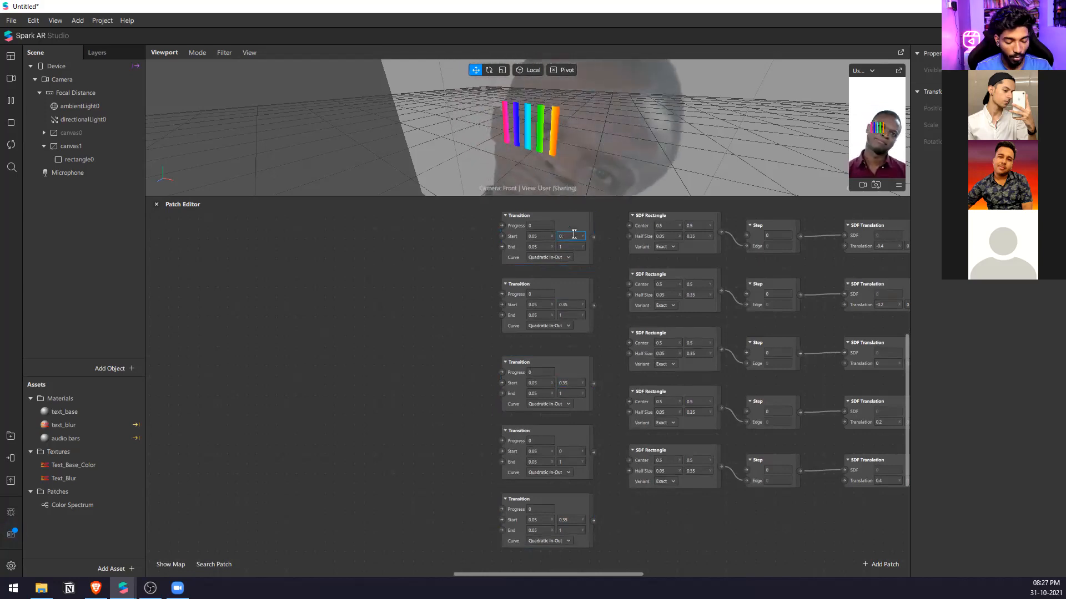
{"action": "key", "text": "Return"}
{"action": "left_click", "coordinate": [574, 247]}
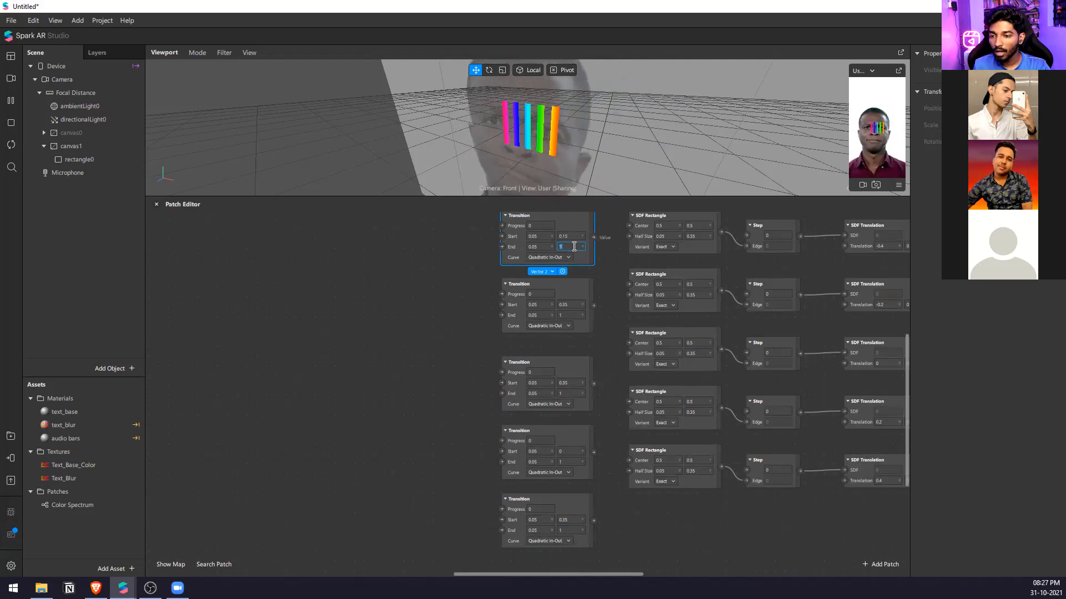
{"action": "type", "text": "0.35"}
{"action": "key", "text": "Return"}
Set End Y to 0.35 on the second, third, fourth and fifth Transition patches.
{"action": "left_click", "coordinate": [575, 315]}
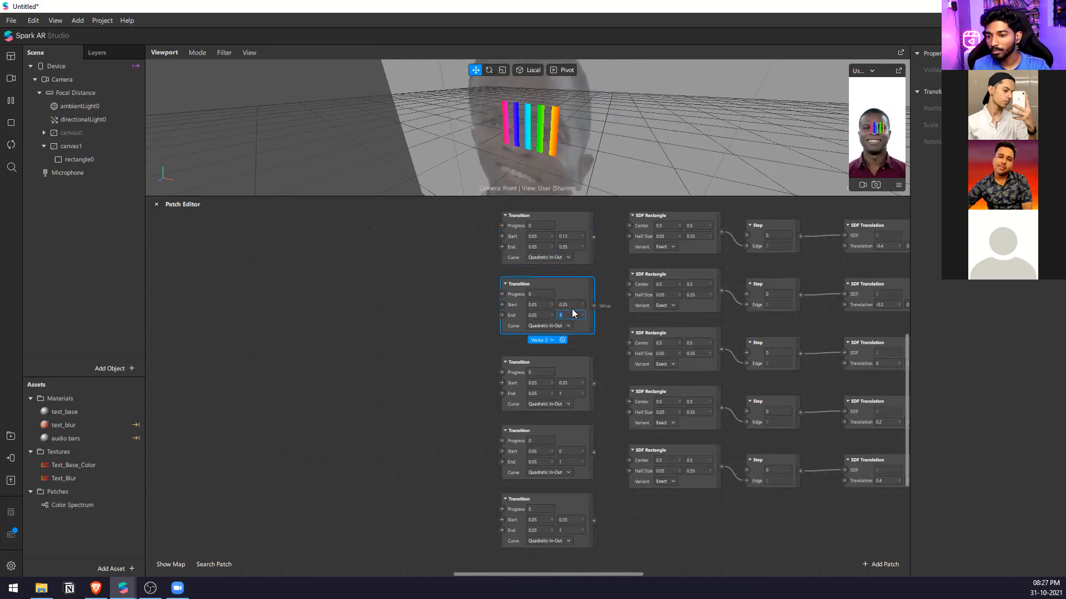
{"action": "type", "text": "0.35"}
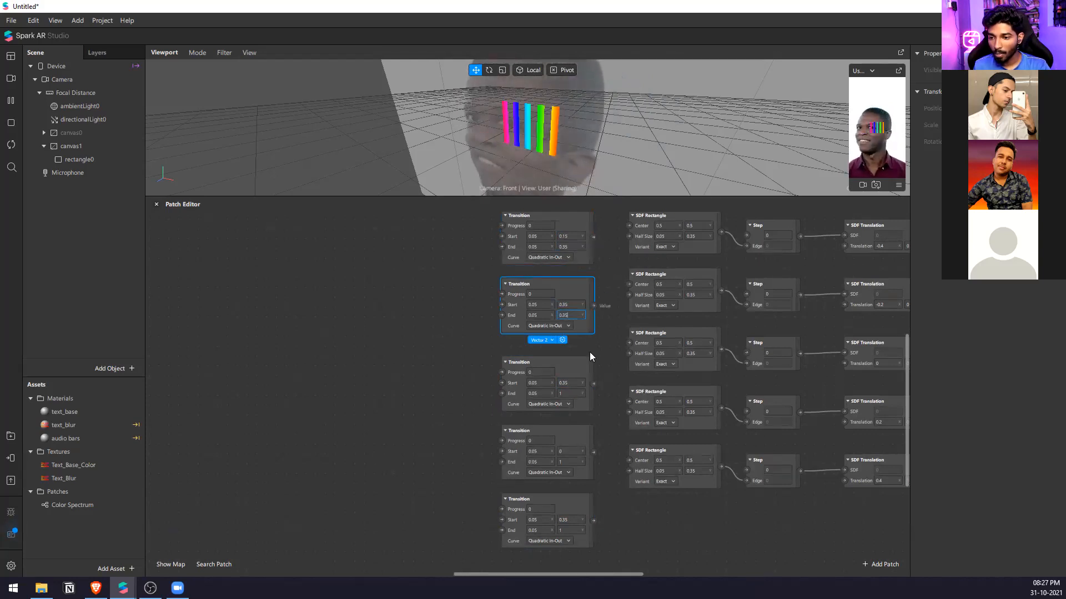
{"action": "left_click", "coordinate": [569, 393]}
{"action": "type", "text": "0.35"}
{"action": "left_click", "coordinate": [572, 462]}
{"action": "type", "text": "0.35"}
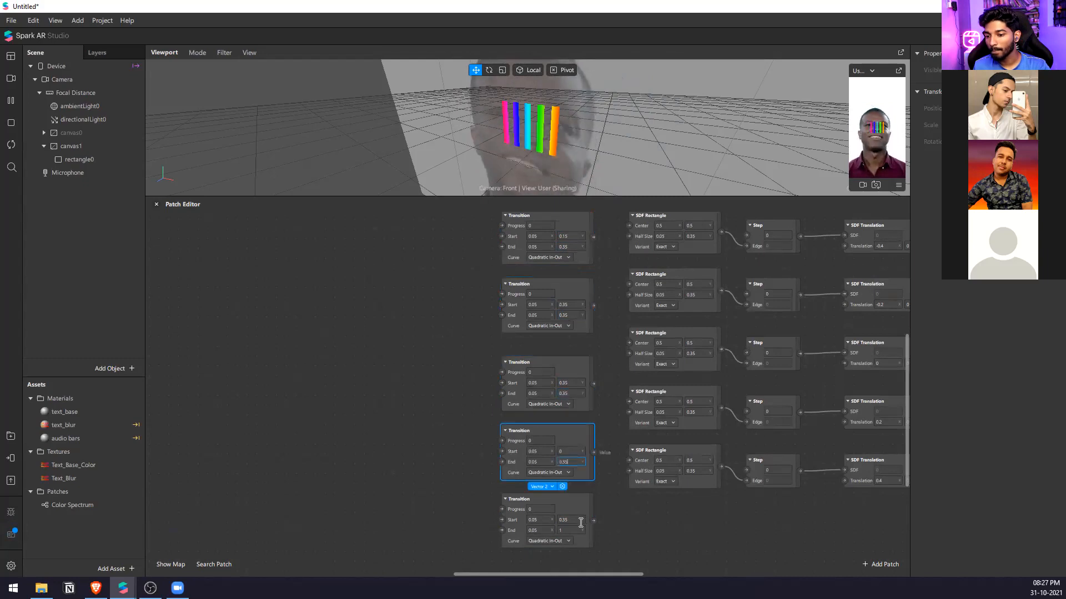
{"action": "left_click", "coordinate": [573, 531]}
{"action": "type", "text": "0.35"}
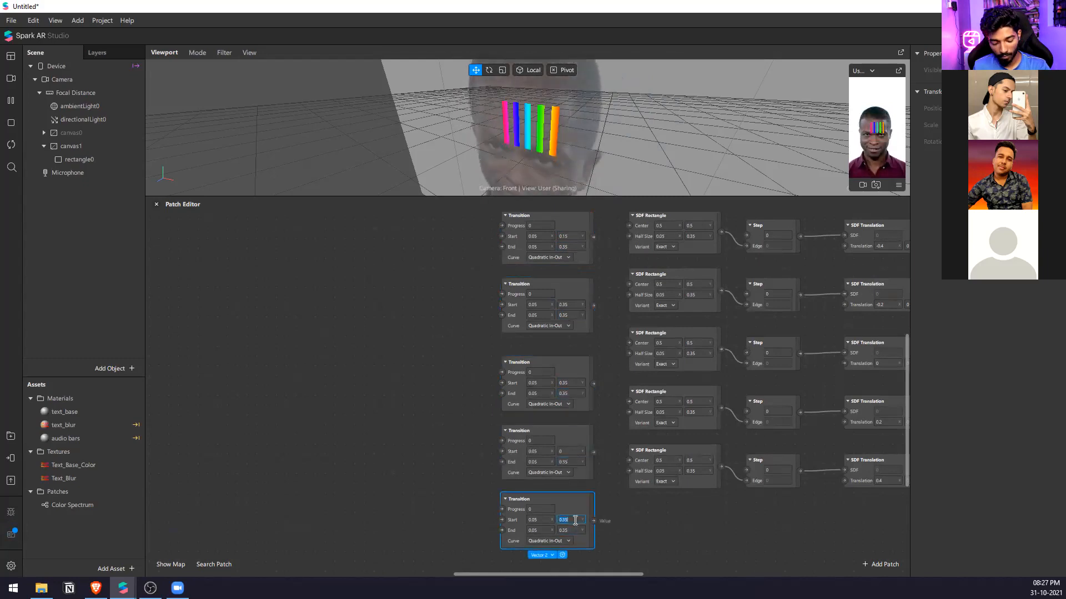
{"action": "type", "text": "0.1"}
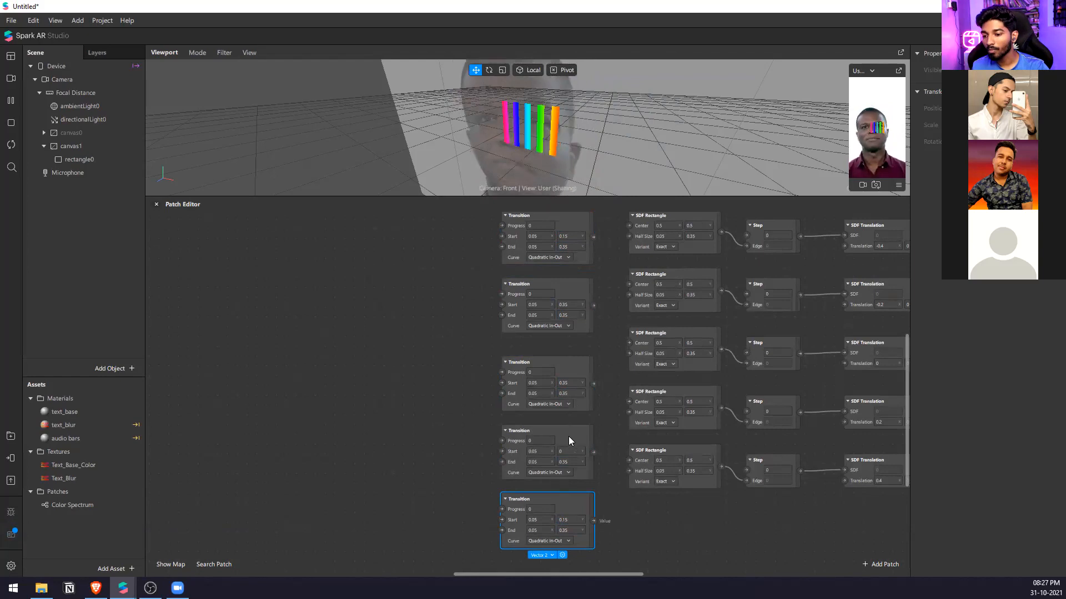
Set Start Y to 0.15 on the fifth, fourth, third and second Transition patches.
{"action": "left_click", "coordinate": [576, 450]}
{"action": "type", "text": "0.15"}
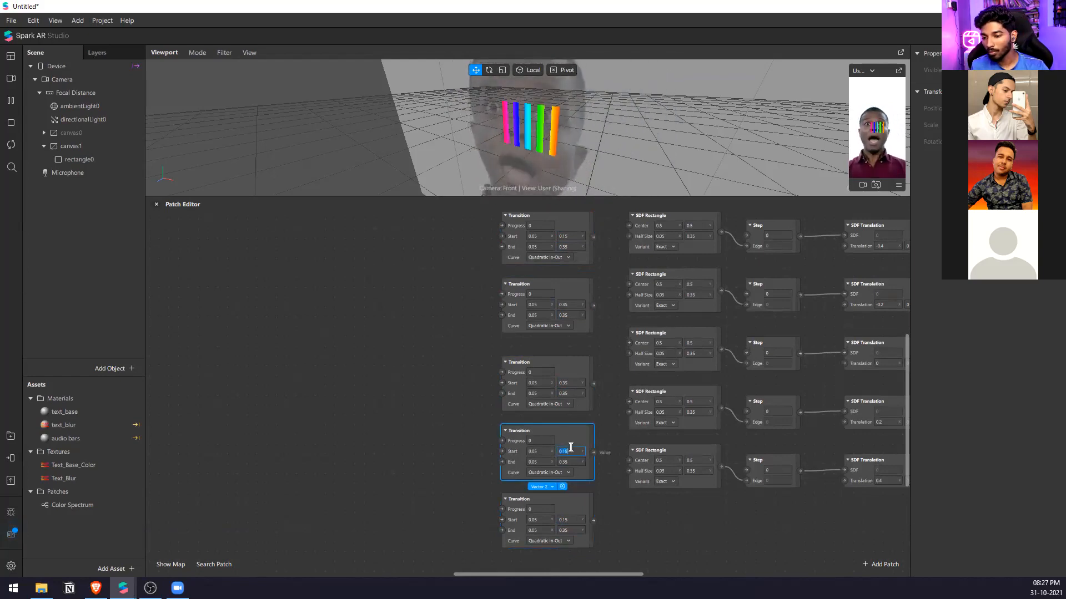
{"action": "left_click", "coordinate": [572, 383]}
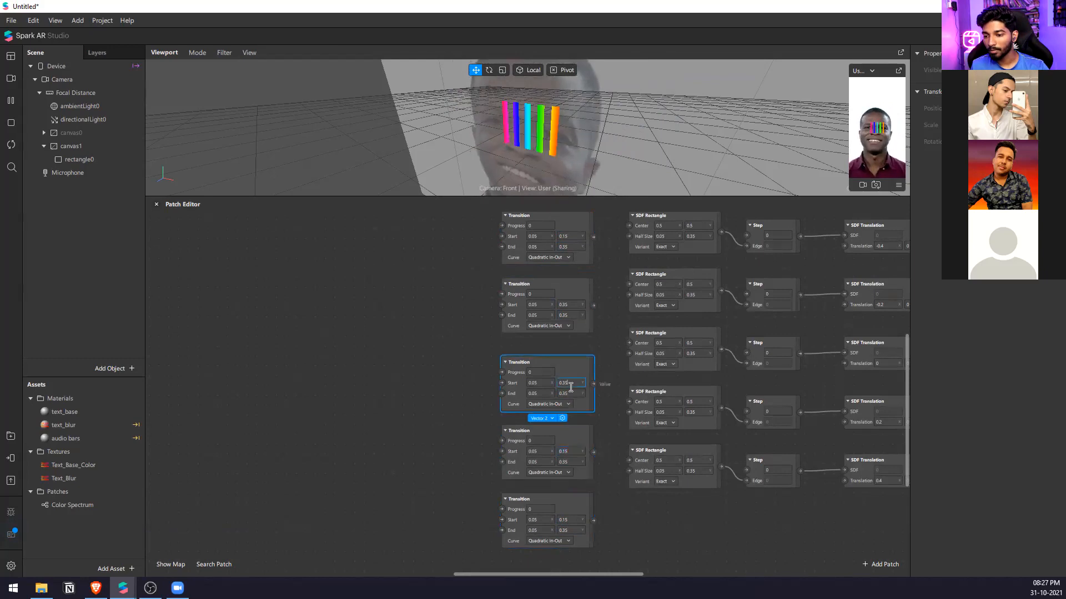
{"action": "left_click", "coordinate": [571, 302]}
{"action": "key", "text": "ctrl+a"}
{"action": "type", "text": "0.15"}
{"action": "left_click", "coordinate": [571, 253]}
{"action": "left_click", "coordinate": [601, 250]}
Connect each of the five Transition outputs to the Half Size input of its matching SDF Rectangle.
{"action": "left_click_drag", "start_coordinate": [594, 237], "coordinate": [629, 237]}
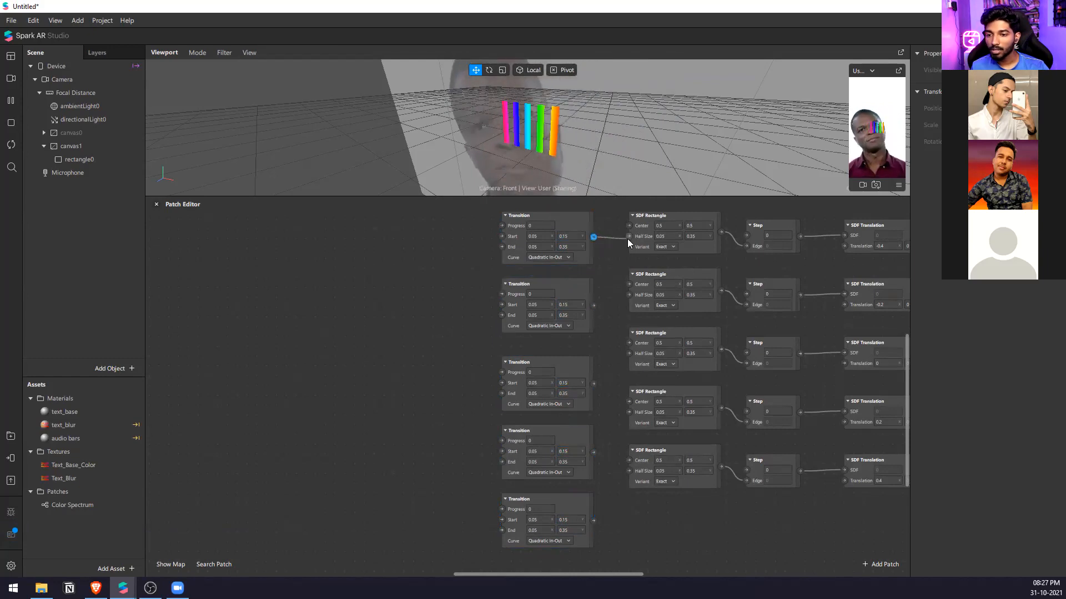
{"action": "left_click_drag", "start_coordinate": [594, 305], "coordinate": [629, 295]}
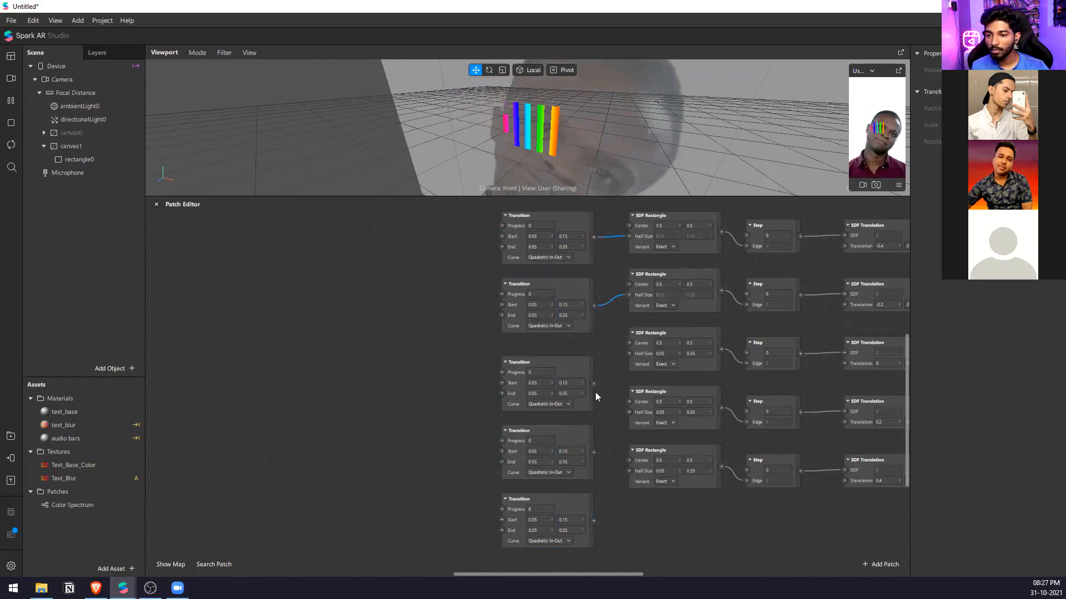
{"action": "left_click_drag", "start_coordinate": [625, 353], "coordinate": [629, 355]}
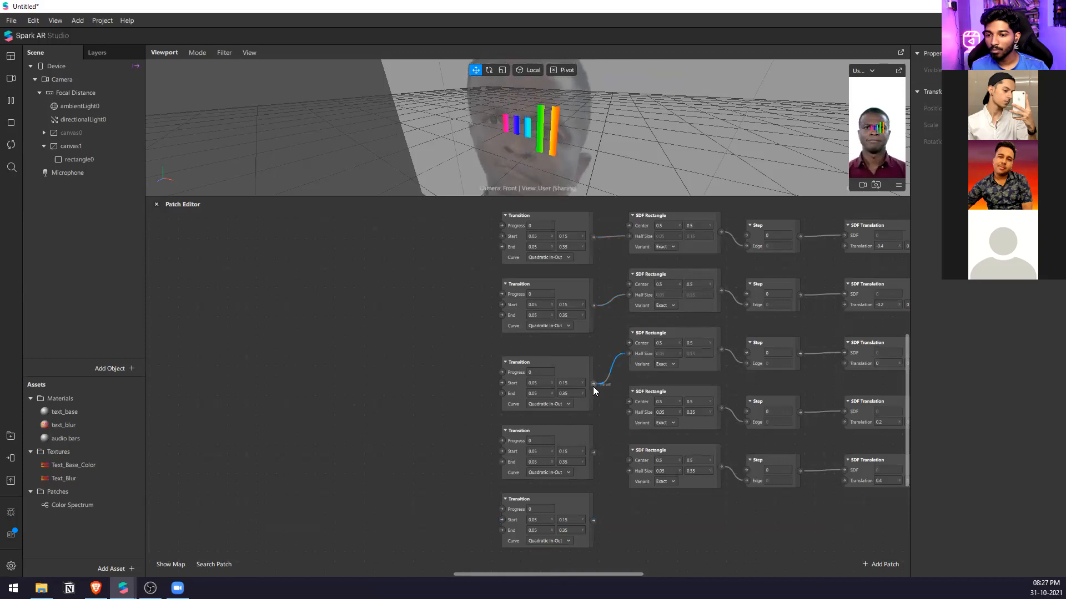
{"action": "left_click_drag", "start_coordinate": [594, 452], "coordinate": [629, 412]}
{"action": "left_click_drag", "start_coordinate": [595, 519], "coordinate": [629, 471]}
Add an Audio Analyzer patch and place it ahead of the Transition column.
{"action": "scroll", "coordinate": [537, 532], "scroll_direction": "down", "scroll_amount": 3}
{"action": "left_click_drag", "start_coordinate": [411, 269], "coordinate": [484, 524]}
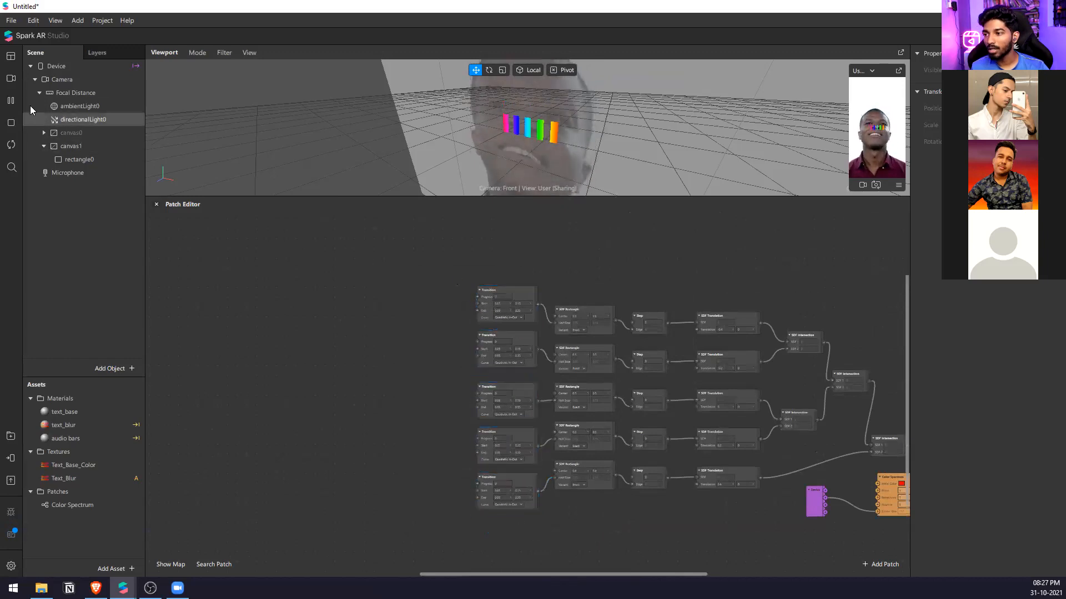
{"action": "double_click", "coordinate": [264, 304]}
{"action": "type", "text": "ay"}
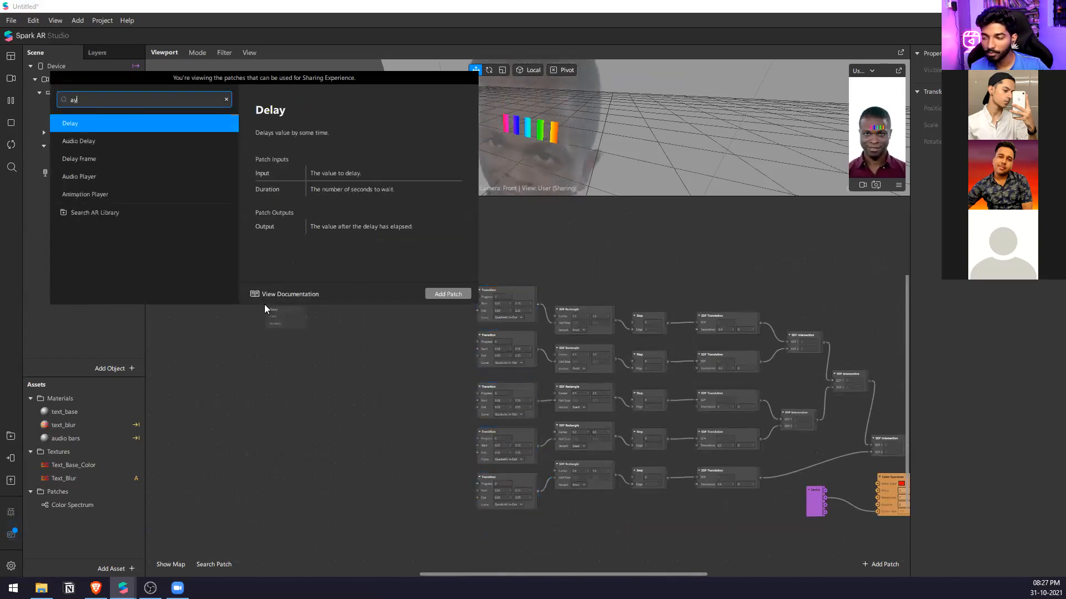
{"action": "key", "text": "BackSpace"}
{"action": "type", "text": "udio"}
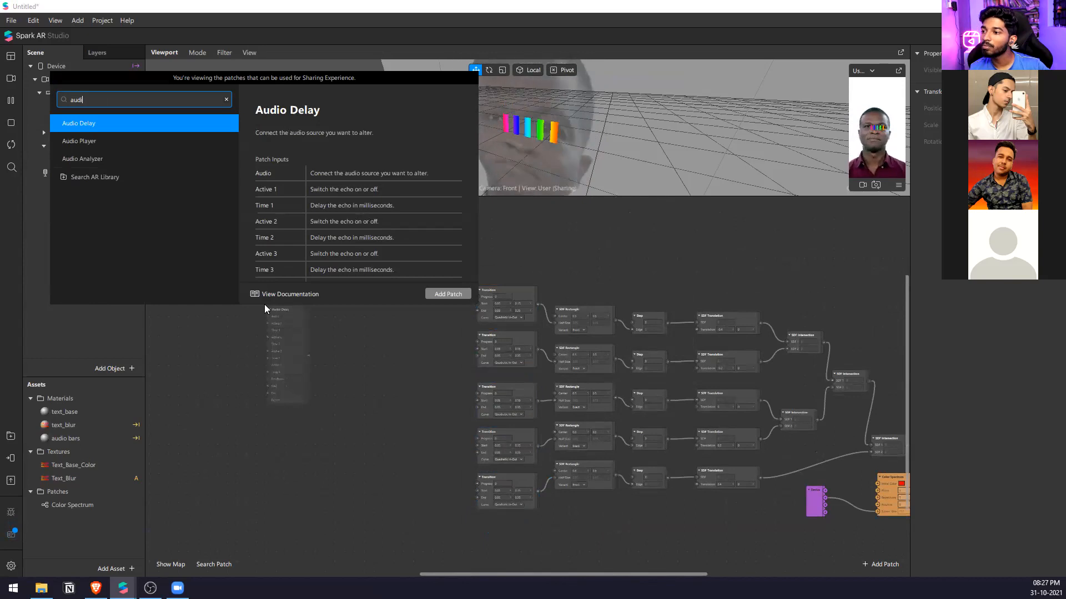
{"action": "key", "text": "Down"}
{"action": "key", "text": "Down"}
{"action": "key", "text": "Return"}
{"action": "scroll", "coordinate": [264, 304], "scroll_direction": "up", "scroll_amount": 2}
{"action": "left_click_drag", "start_coordinate": [284, 325], "coordinate": [392, 379]}
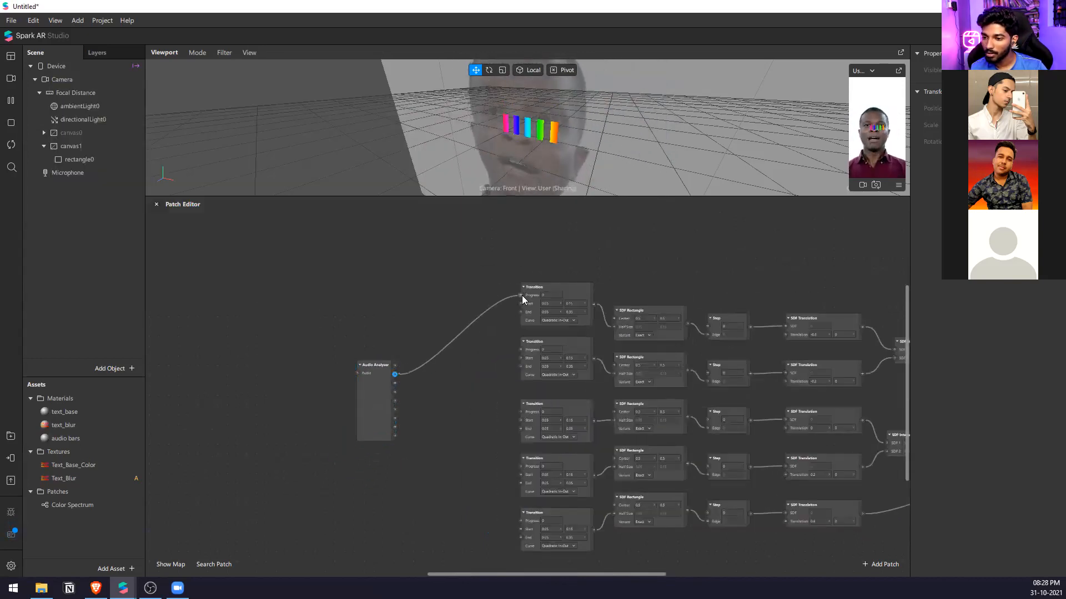
Connect five Audio Analyzer band outputs to the Progress inputs of the five Transitions in order, and move the analyzer closer to them.
{"action": "left_click_drag", "start_coordinate": [522, 295], "coordinate": [520, 296]}
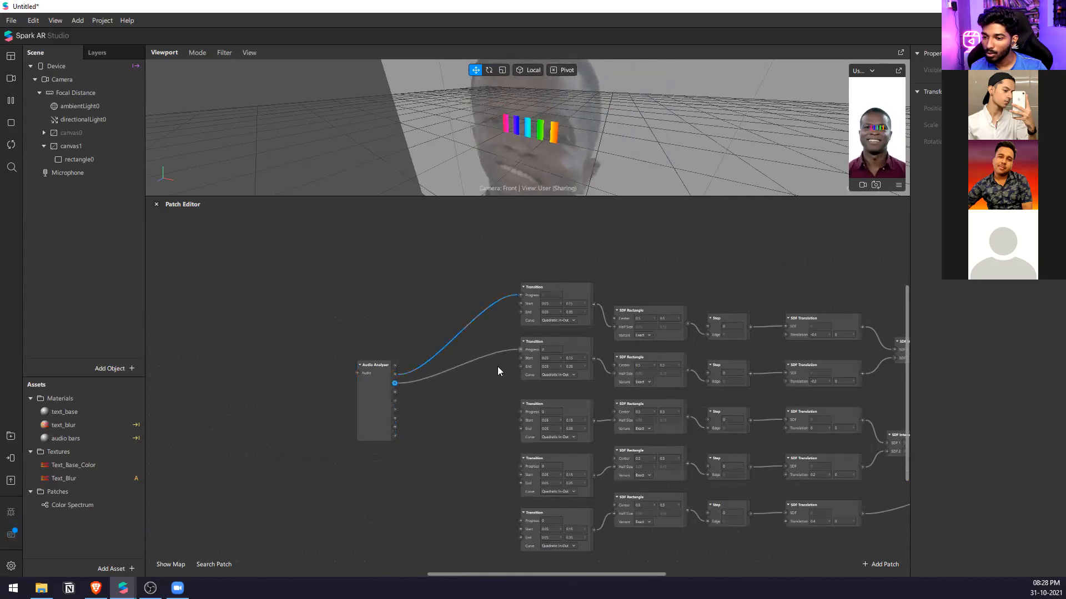
{"action": "left_click_drag", "start_coordinate": [393, 393], "coordinate": [520, 412]}
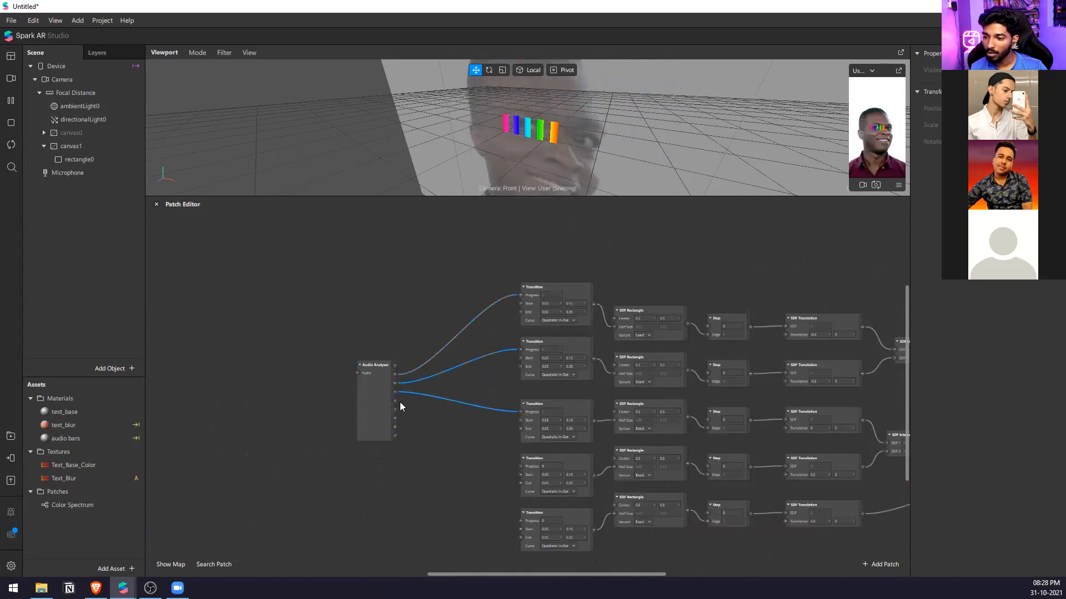
{"action": "left_click_drag", "start_coordinate": [395, 409], "coordinate": [520, 525]}
{"action": "left_click_drag", "start_coordinate": [371, 421], "coordinate": [394, 421]}
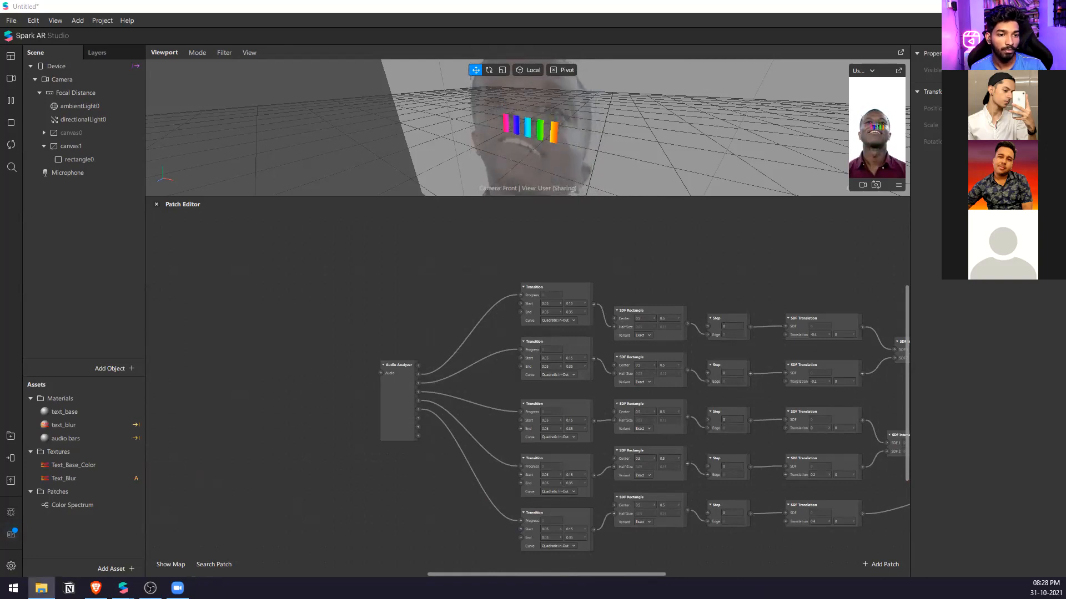
Import the audio file Alok-Tove-Lo-Teaser.m4a into the assets and add it to the patch graph.
{"action": "left_click_drag", "start_coordinate": [771, 545], "coordinate": [100, 524]}
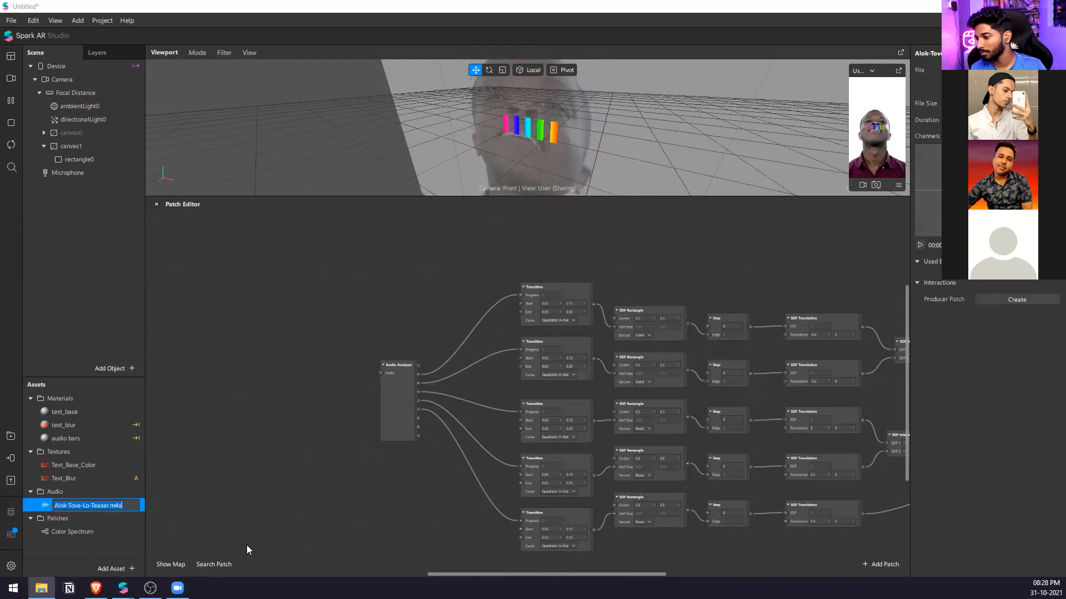
{"action": "left_click", "coordinate": [850, 221]}
{"action": "scroll", "coordinate": [612, 335], "scroll_direction": "down", "scroll_amount": 4}
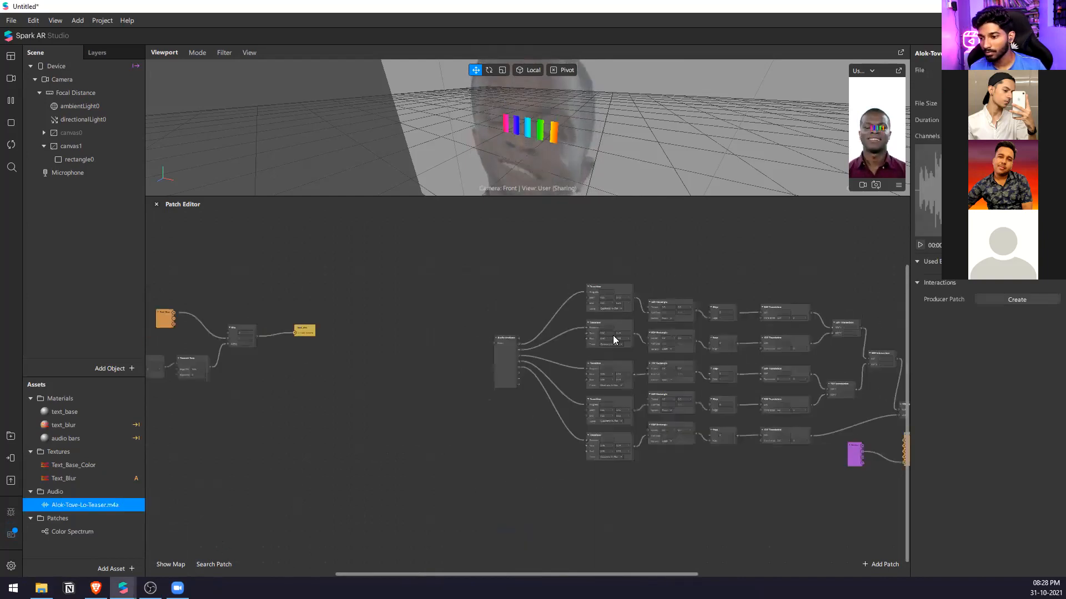
{"action": "scroll", "coordinate": [469, 371], "scroll_direction": "up", "scroll_amount": 3}
{"action": "left_click_drag", "start_coordinate": [92, 501], "coordinate": [419, 405]}
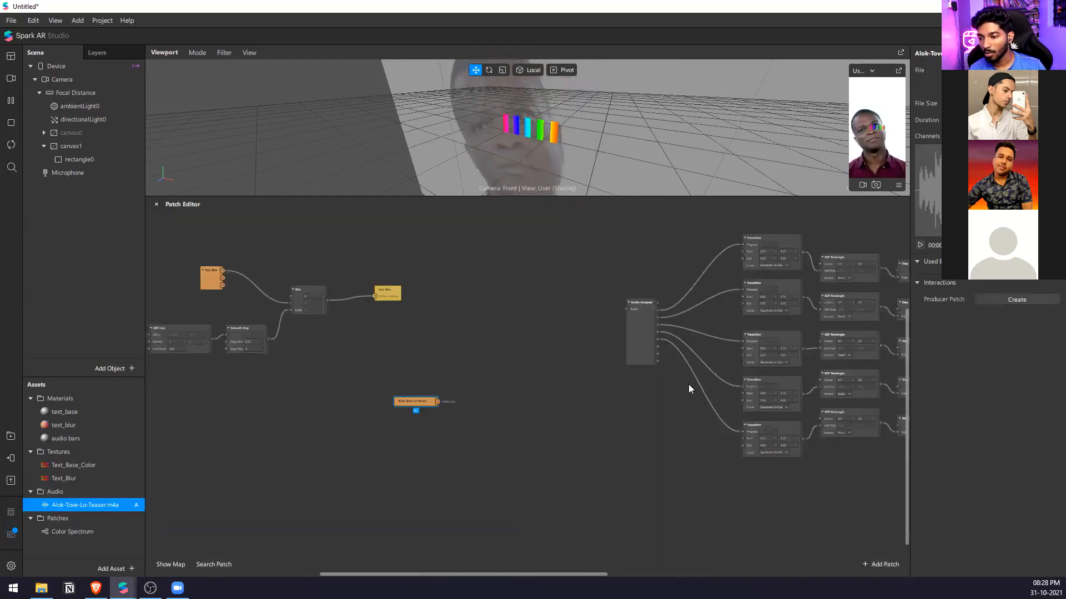
Move the text blur patches out of the way and position the audio clip patch ahead of the Audio Analyzer.
{"action": "scroll", "coordinate": [534, 287], "scroll_direction": "up", "scroll_amount": 1}
{"action": "left_click_drag", "start_coordinate": [546, 267], "coordinate": [105, 430]}
{"action": "scroll", "coordinate": [494, 355], "scroll_direction": "down", "scroll_amount": 3}
{"action": "left_click_drag", "start_coordinate": [447, 340], "coordinate": [247, 334]}
{"action": "scroll", "coordinate": [575, 378], "scroll_direction": "up", "scroll_amount": 2}
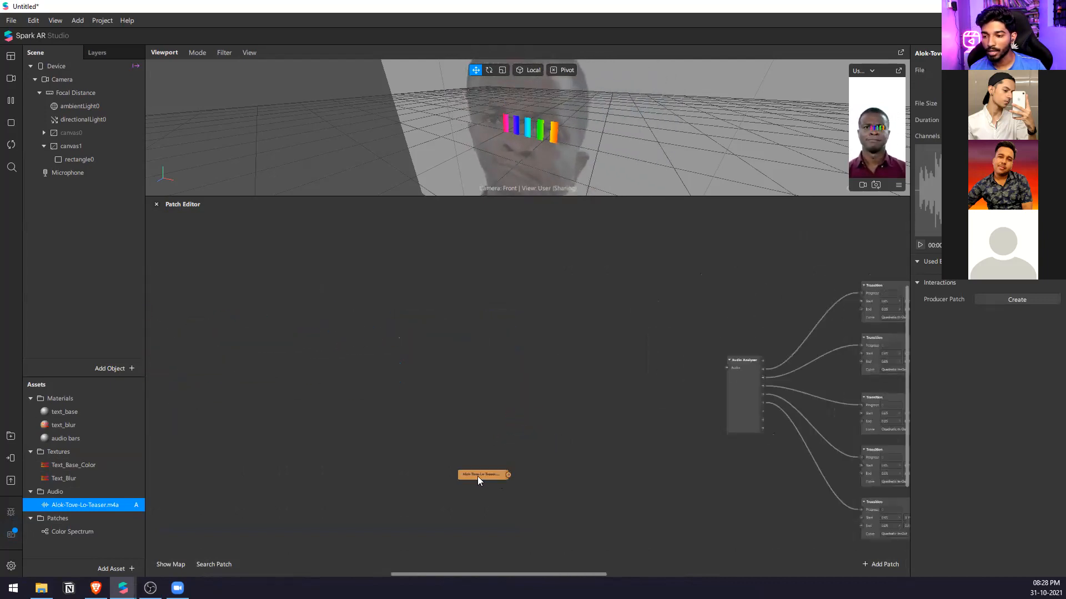
Add an Audio Player patch connected to the audio clip patch.
{"action": "double_click", "coordinate": [563, 371]}
{"action": "type", "text": "audi"}
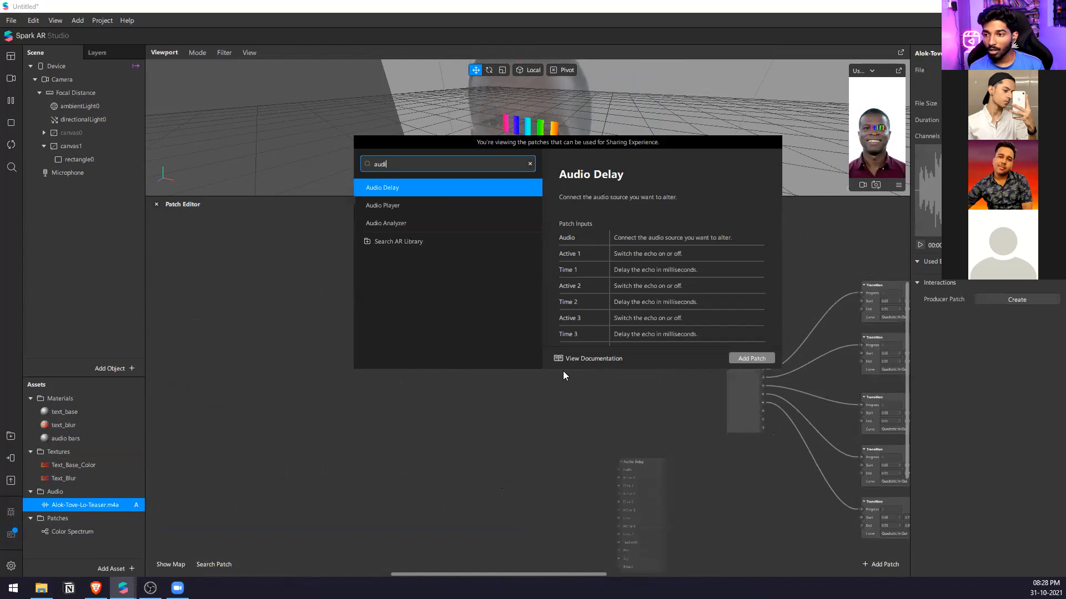
{"action": "key", "text": "Down"}
{"action": "key", "text": "Return"}
Add a Single-Clip Controller patch and connect its output to the Controller input of the Audio Player.
{"action": "double_click", "coordinate": [516, 380]}
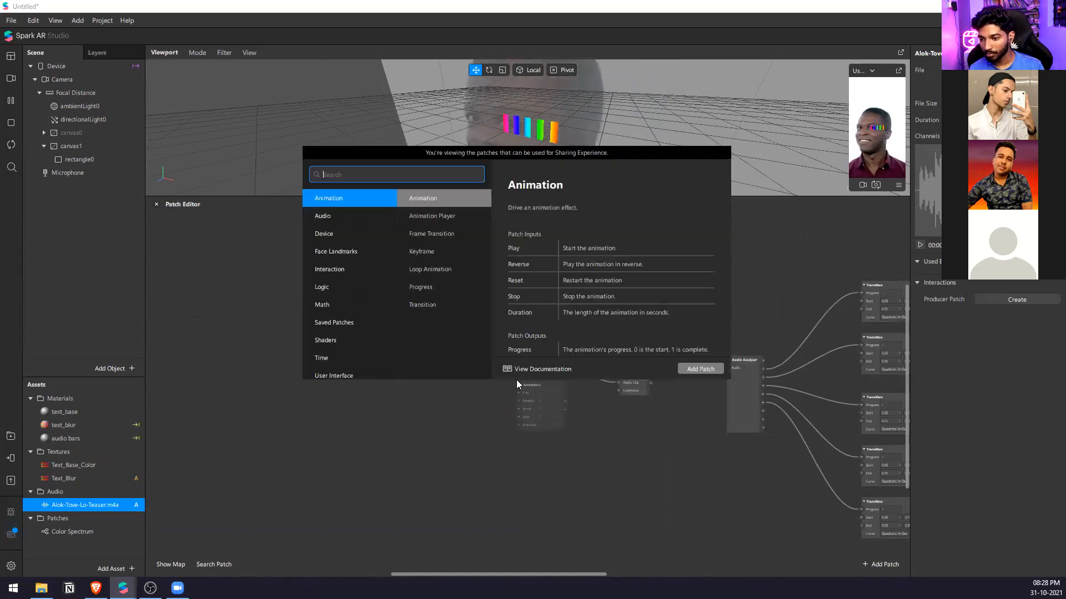
{"action": "type", "text": "singl"}
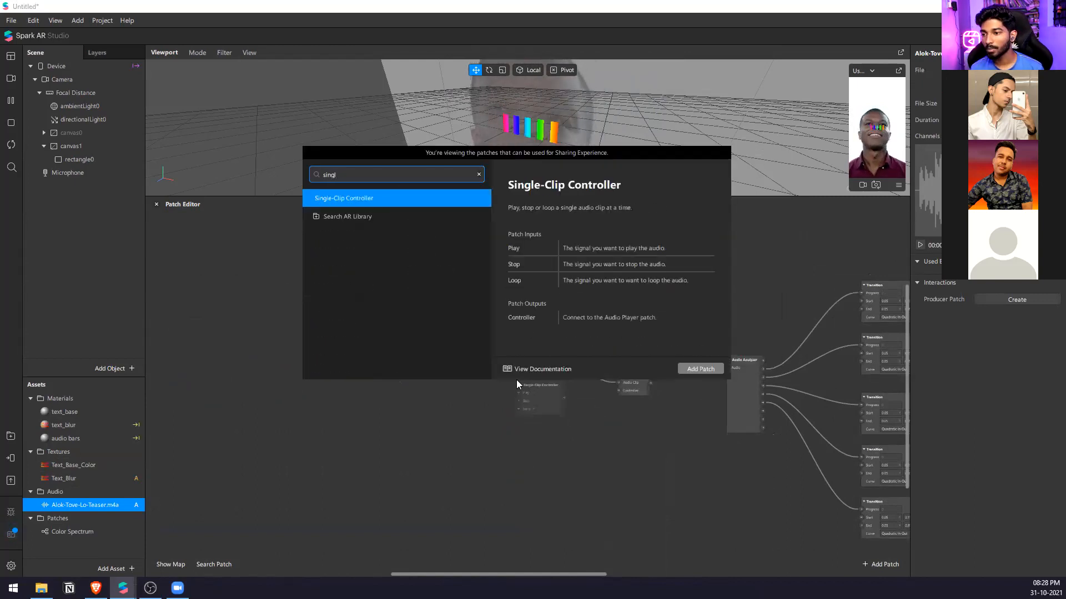
{"action": "key", "text": "Return"}
{"action": "scroll", "coordinate": [516, 380], "scroll_direction": "up", "scroll_amount": 3}
{"action": "left_click_drag", "start_coordinate": [581, 404], "coordinate": [801, 363]}
{"action": "left_click_drag", "start_coordinate": [685, 374], "coordinate": [741, 344]}
Add a Screen Tap patch and connect its tap output to the Play input of the Single-Clip Controller.
{"action": "double_click", "coordinate": [361, 371]}
{"action": "type", "text": "scr"}
{"action": "key", "text": "Up"}
{"action": "key", "text": "Up"}
{"action": "key", "text": "Up"}
{"action": "key", "text": "Return"}
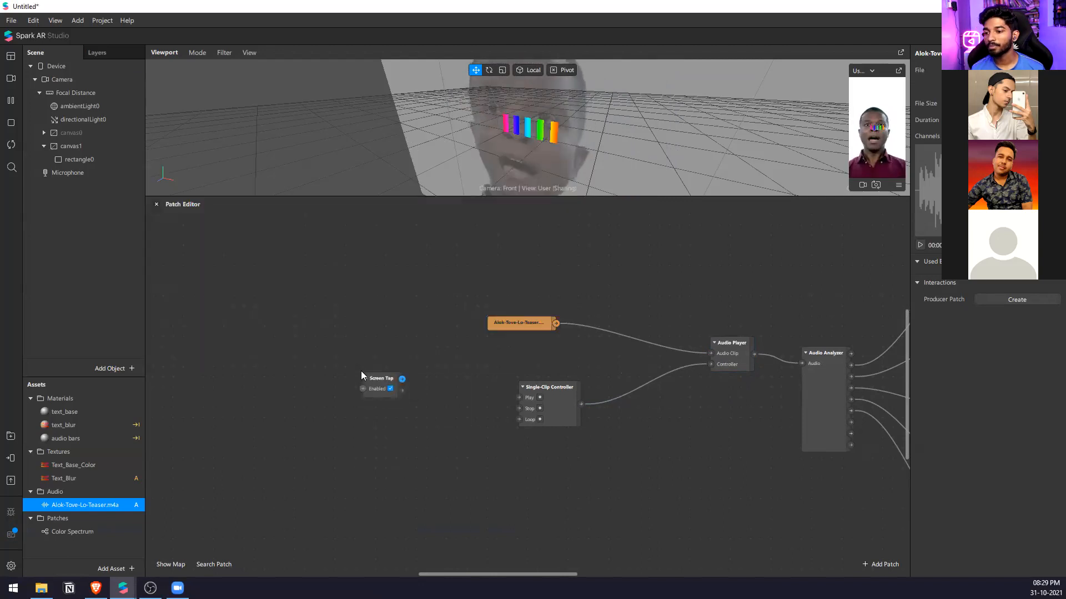
{"action": "scroll", "coordinate": [360, 371], "scroll_direction": "up", "scroll_amount": 2}
{"action": "left_click_drag", "start_coordinate": [408, 387], "coordinate": [547, 409]}
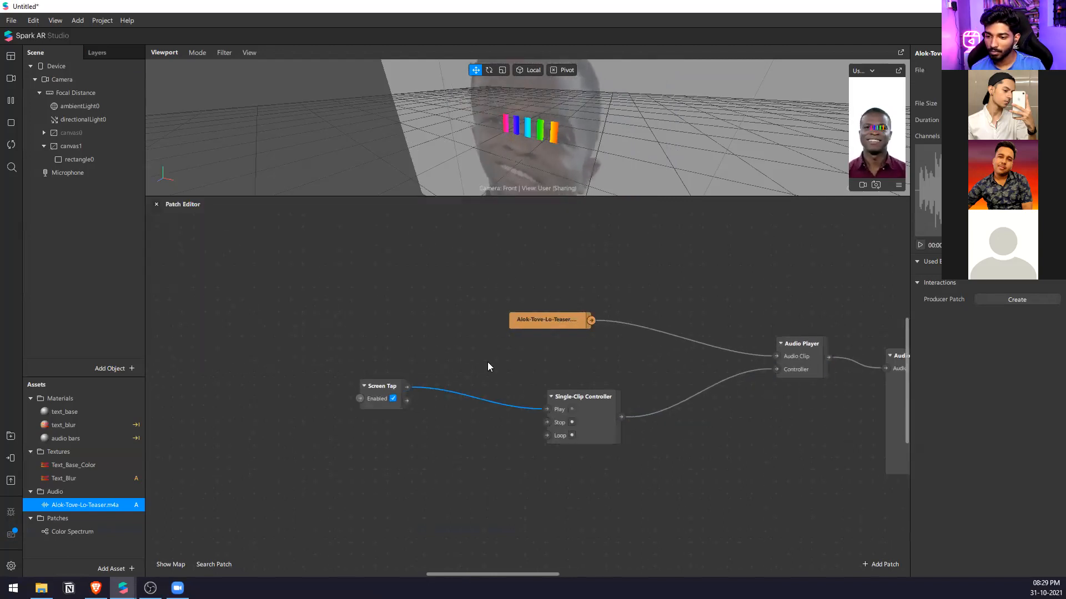
Enlarge the viewport and the simulator preview to make the audio bars easier to see.
{"action": "scroll", "coordinate": [330, 375], "scroll_direction": "down", "scroll_amount": 3}
{"action": "left_click_drag", "start_coordinate": [876, 201], "coordinate": [873, 359]}
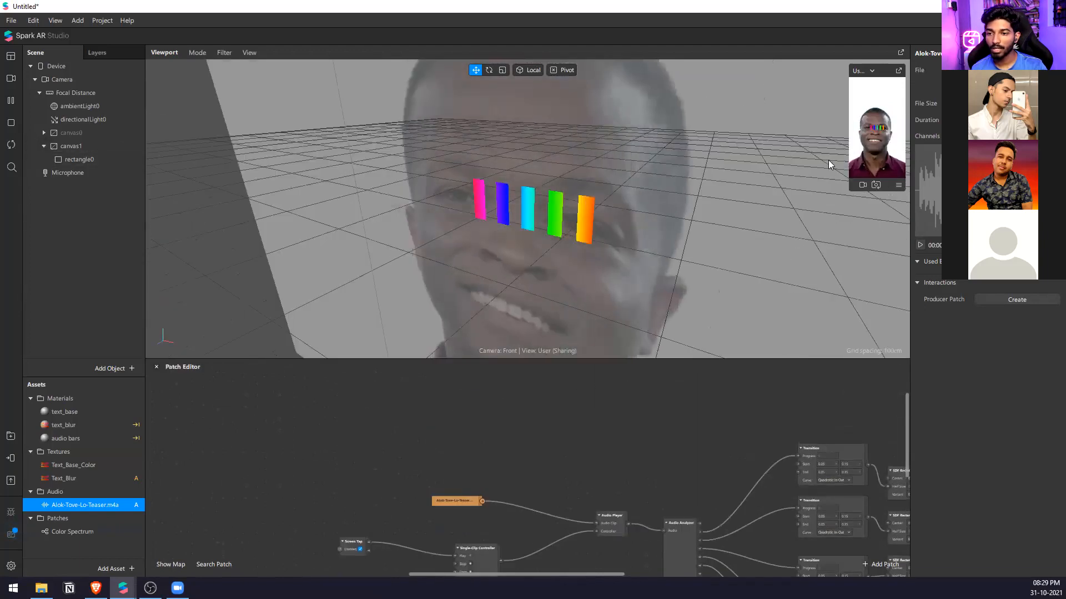
{"action": "left_click_drag", "start_coordinate": [848, 176], "coordinate": [670, 176]}
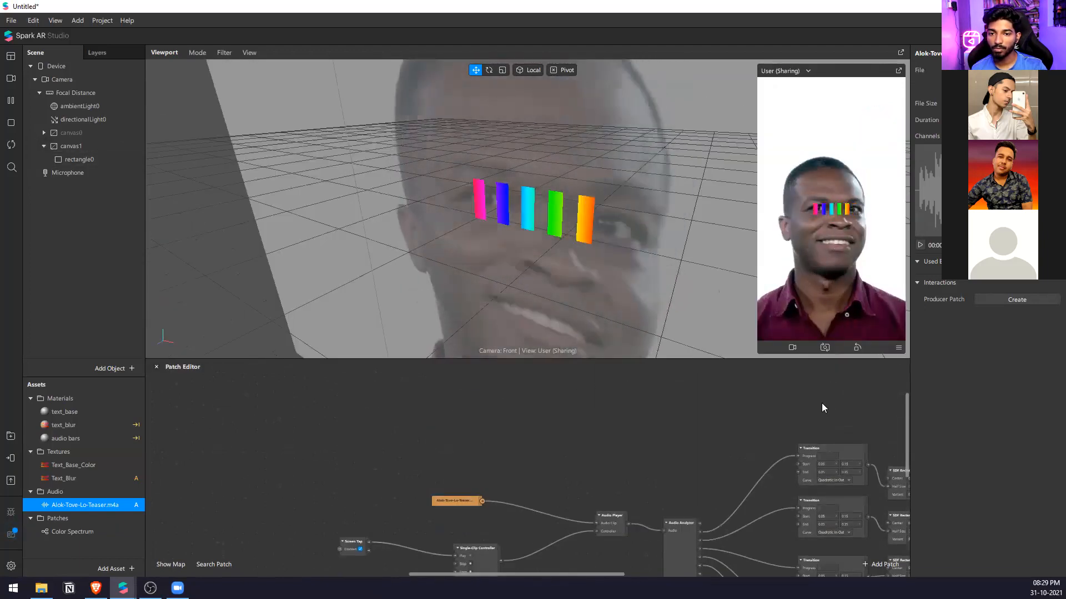
{"action": "left_click", "coordinate": [900, 349]}
{"action": "left_click", "coordinate": [919, 353]}
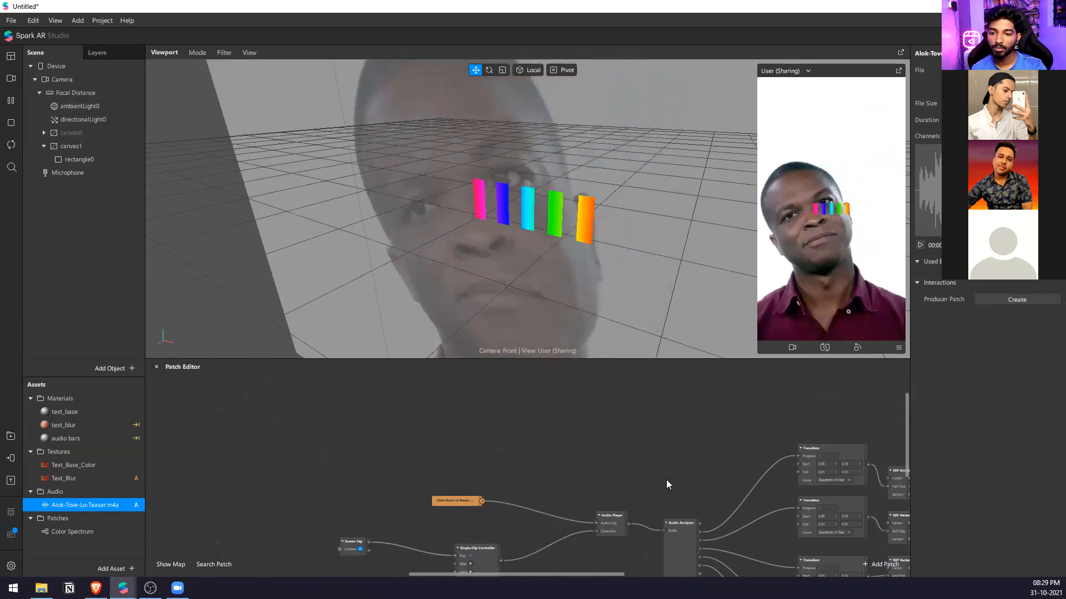
Add a speaker to the scene and create a patch for its Audio property.
{"action": "scroll", "coordinate": [287, 396], "scroll_direction": "down", "scroll_amount": 3}
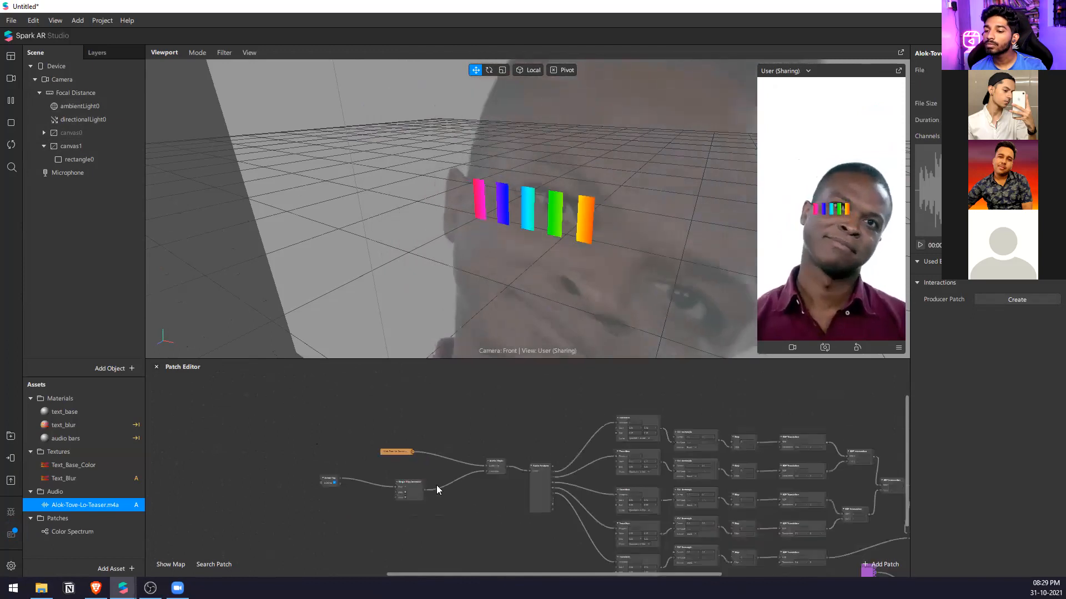
{"action": "scroll", "coordinate": [436, 485], "scroll_direction": "up", "scroll_amount": 3}
{"action": "right_click", "coordinate": [45, 231]}
{"action": "mouse_move", "coordinate": [111, 239]}
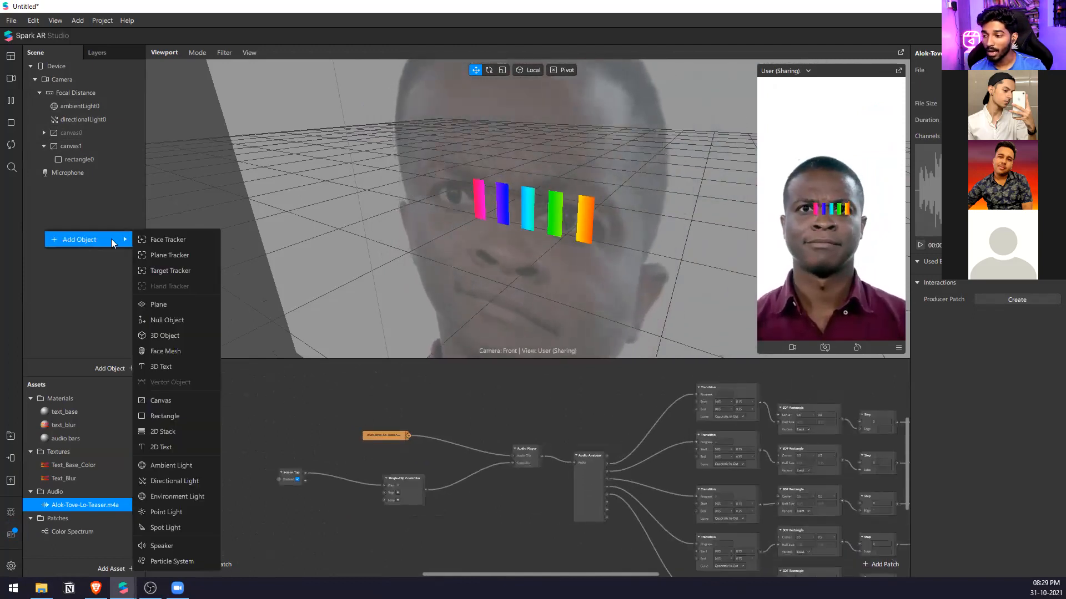
{"action": "left_click", "coordinate": [193, 544]}
{"action": "left_click", "coordinate": [918, 121]}
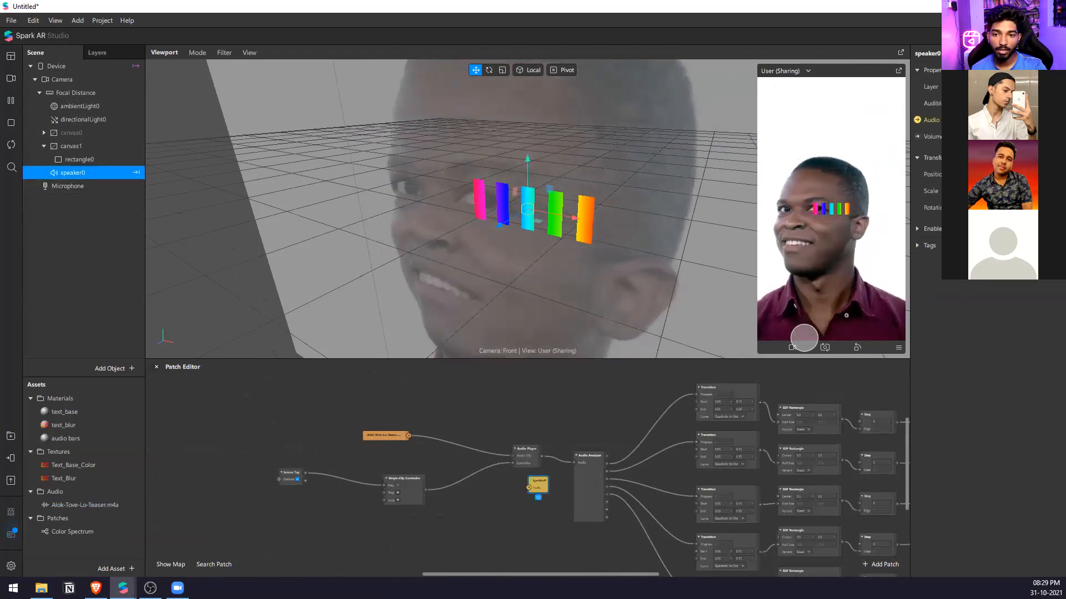
Connect the Audio Analyzer's audio output to the speaker patch and position that patch above the Transition patches.
{"action": "left_click_drag", "start_coordinate": [536, 482], "coordinate": [678, 386]}
{"action": "left_click_drag", "start_coordinate": [604, 454], "coordinate": [661, 394]}
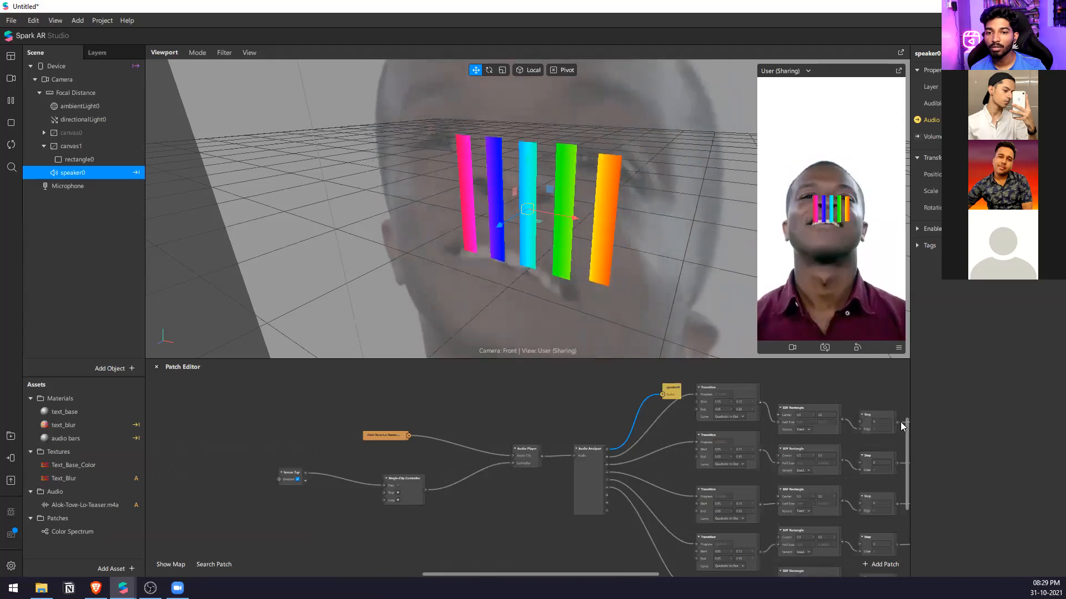
{"action": "scroll", "coordinate": [282, 420], "scroll_direction": "down", "scroll_amount": 2}
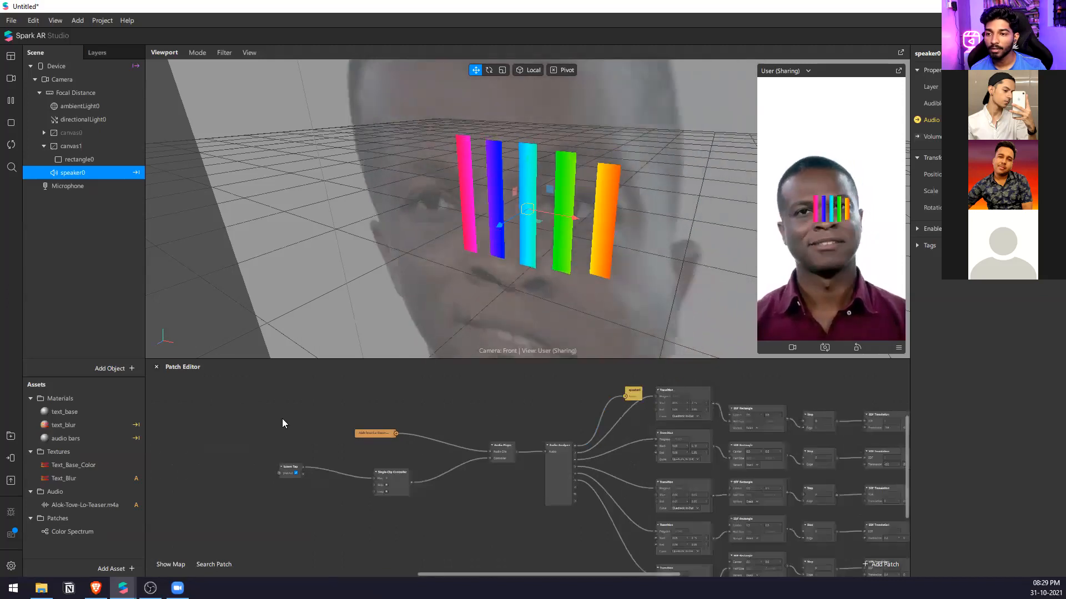
{"action": "scroll", "coordinate": [555, 456], "scroll_direction": "up", "scroll_amount": 2}
{"action": "middle_click_drag", "start_coordinate": [572, 402], "coordinate": [572, 466]}
{"action": "left_click_drag", "start_coordinate": [586, 432], "coordinate": [623, 392]}
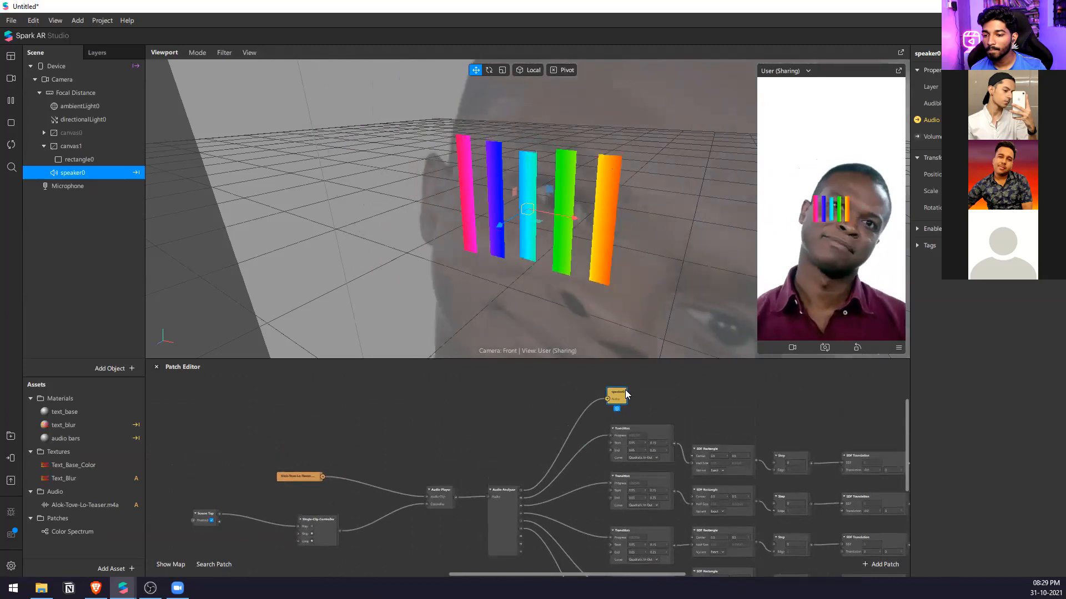
Rewire the first three Transitions' Progress inputs to the Audio Analyzer's last three band outputs in order, and pause the preview.
{"action": "scroll", "coordinate": [540, 498], "scroll_direction": "up", "scroll_amount": 2}
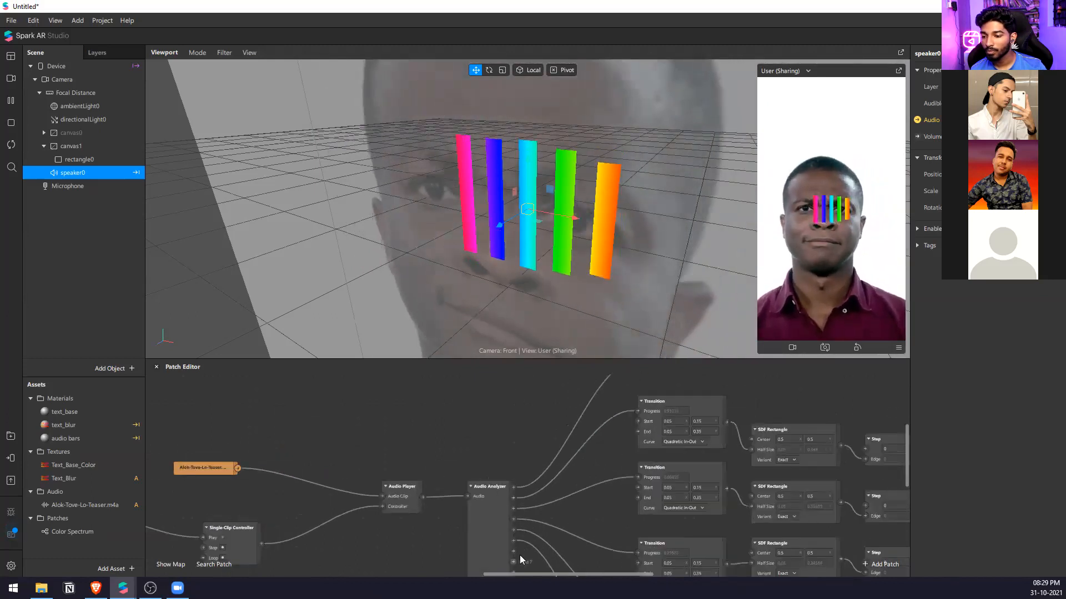
{"action": "left_click_drag", "start_coordinate": [514, 551], "coordinate": [630, 414]}
{"action": "scroll", "coordinate": [555, 499], "scroll_direction": "down", "scroll_amount": 2}
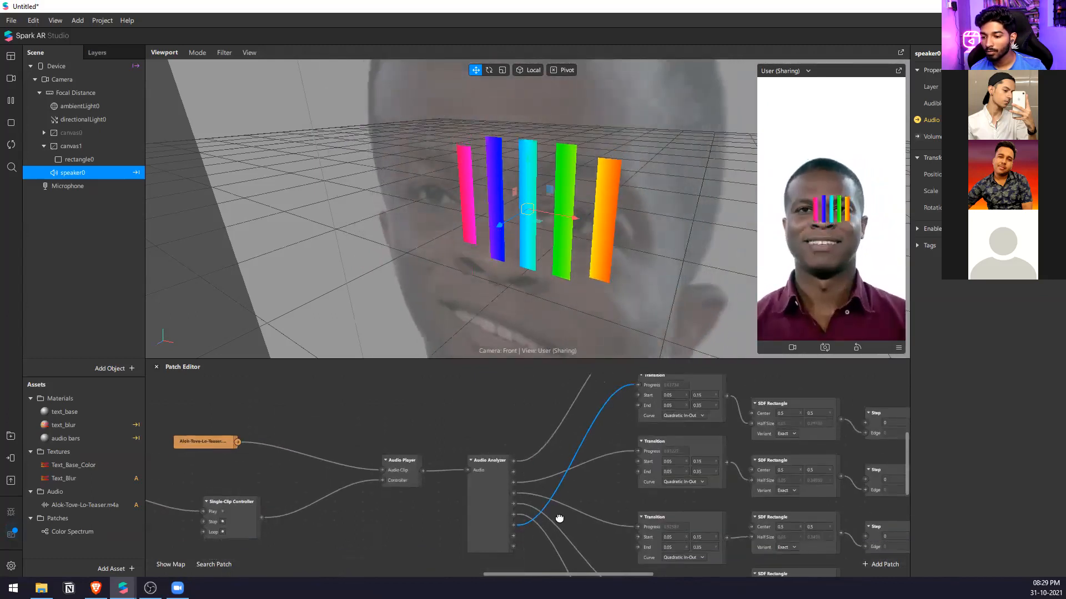
{"action": "left_click_drag", "start_coordinate": [515, 525], "coordinate": [638, 440]}
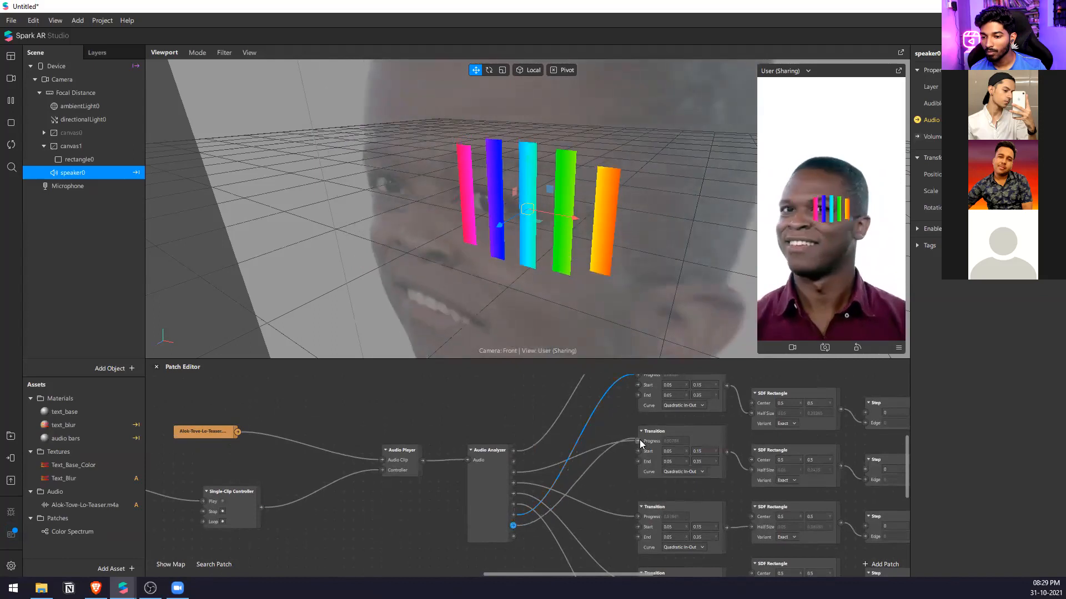
{"action": "left_click_drag", "start_coordinate": [513, 536], "coordinate": [631, 518]}
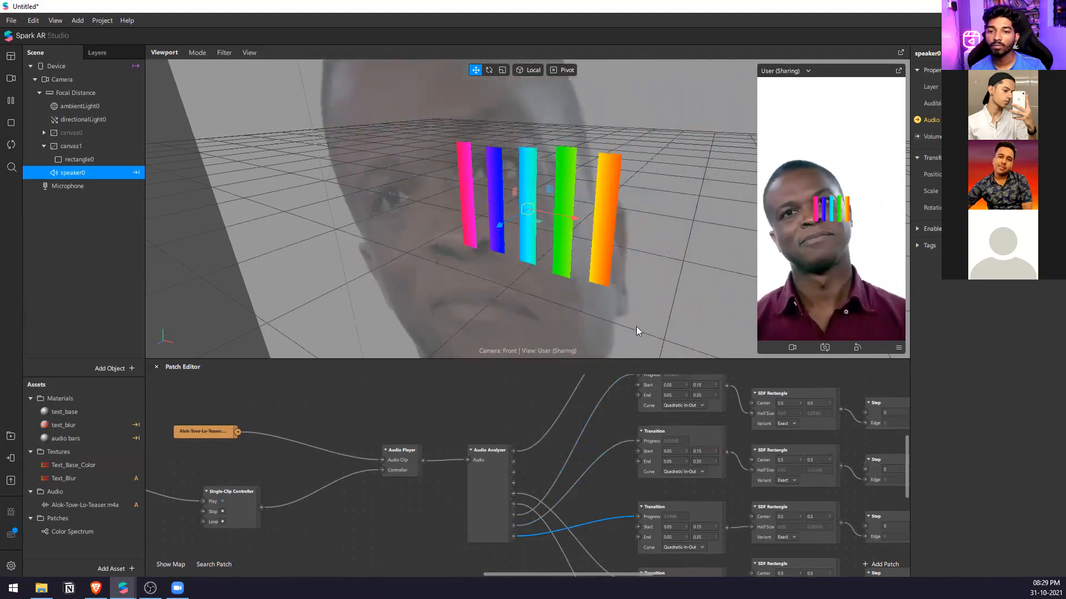
{"action": "left_click", "coordinate": [10, 102]}
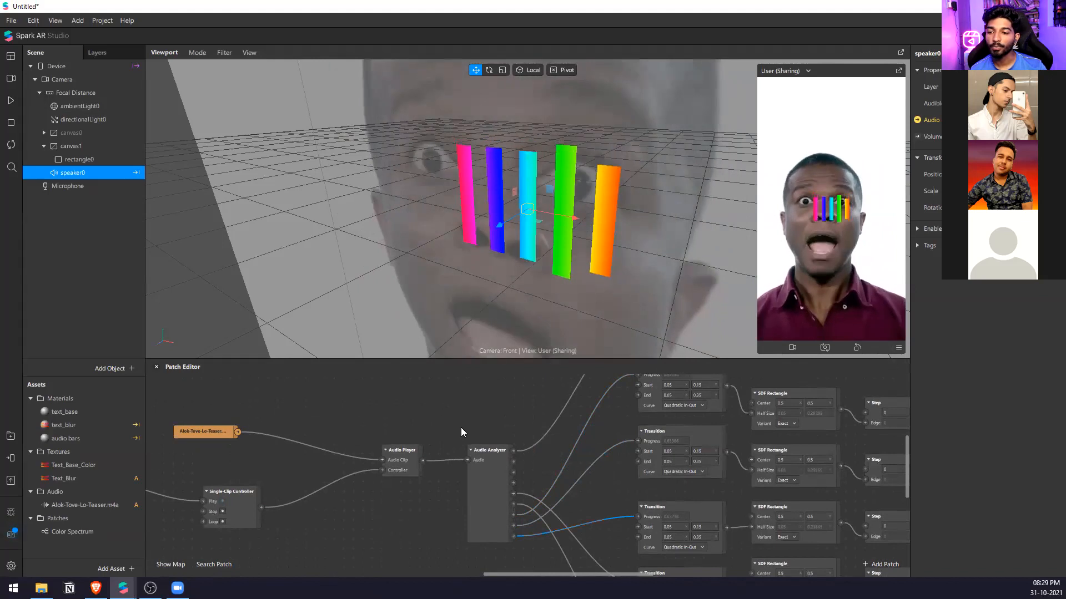
Review the complete audio bars patch graph alongside the paused preview, from the Screen Tap through to the material output.
{"action": "scroll", "coordinate": [461, 427], "scroll_direction": "down", "scroll_amount": 5}
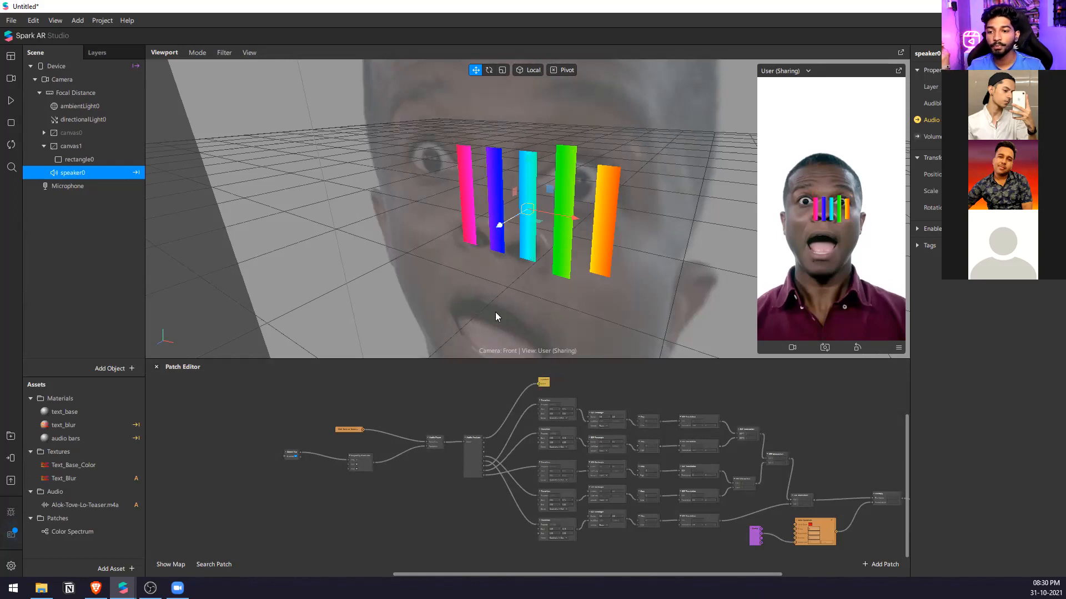
{"action": "left_click_drag", "start_coordinate": [685, 358], "coordinate": [691, 203]}
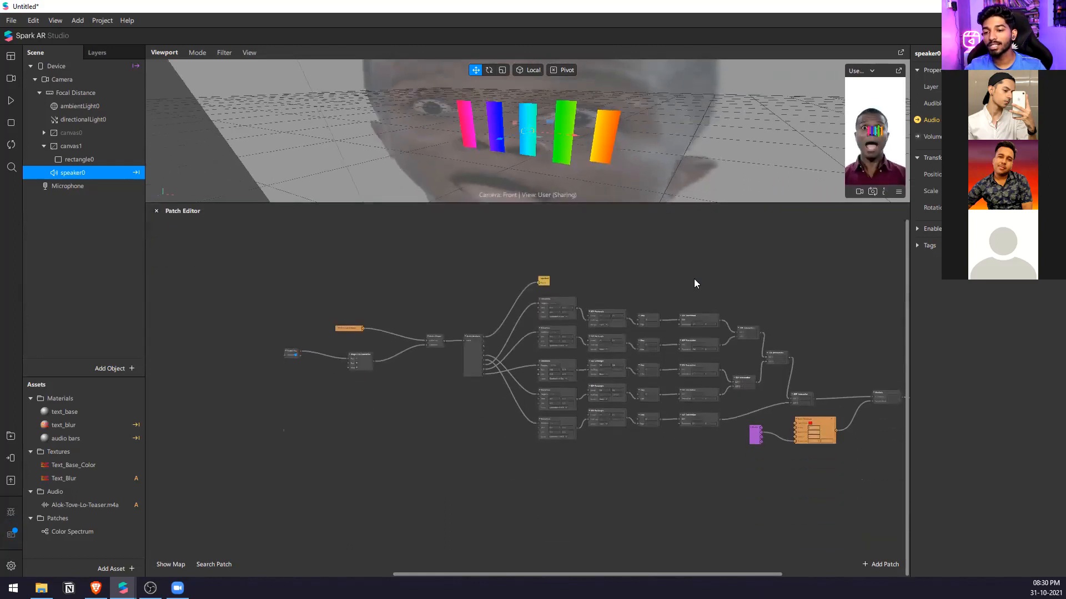
{"action": "left_click_drag", "start_coordinate": [747, 271], "coordinate": [564, 448]}
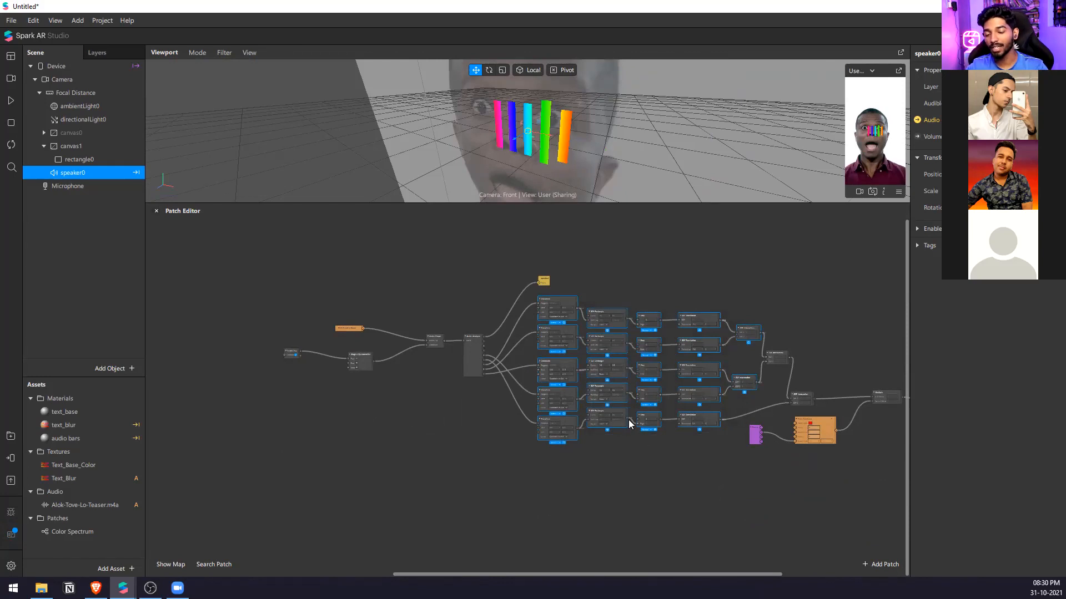
{"action": "scroll", "coordinate": [584, 339], "scroll_direction": "up", "scroll_amount": 3}
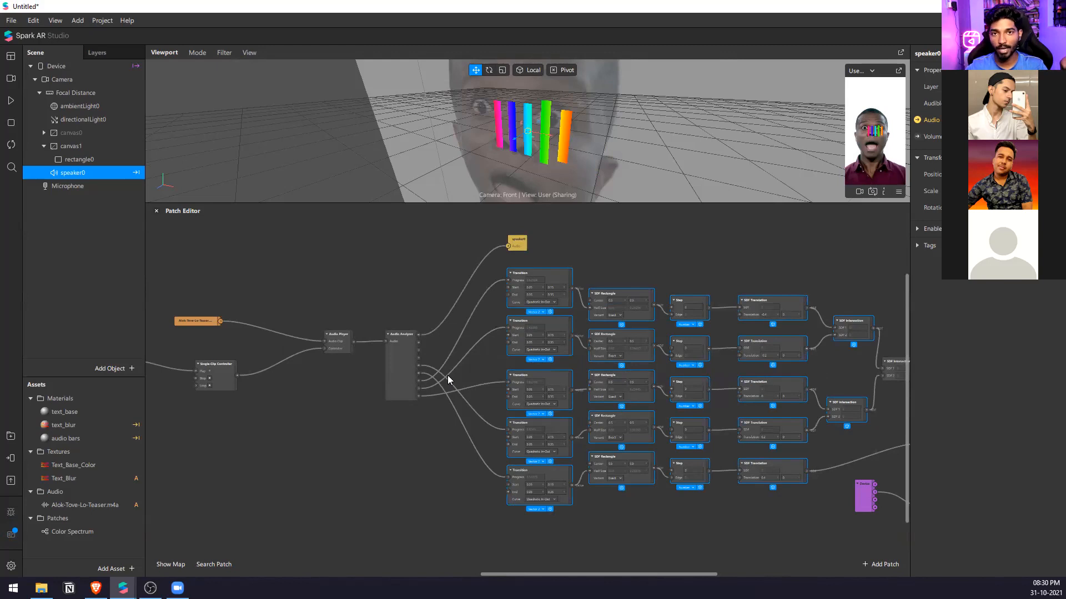
{"action": "left_click", "coordinate": [656, 276]}
{"action": "left_click_drag", "start_coordinate": [649, 205], "coordinate": [644, 376]}
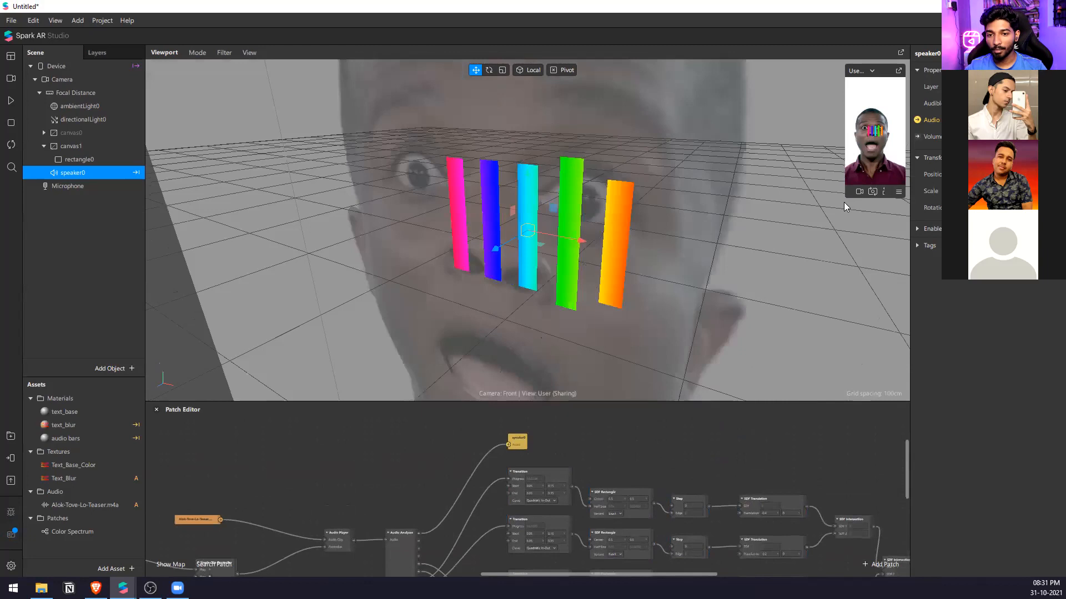
{"action": "left_click_drag", "start_coordinate": [844, 198], "coordinate": [733, 396]}
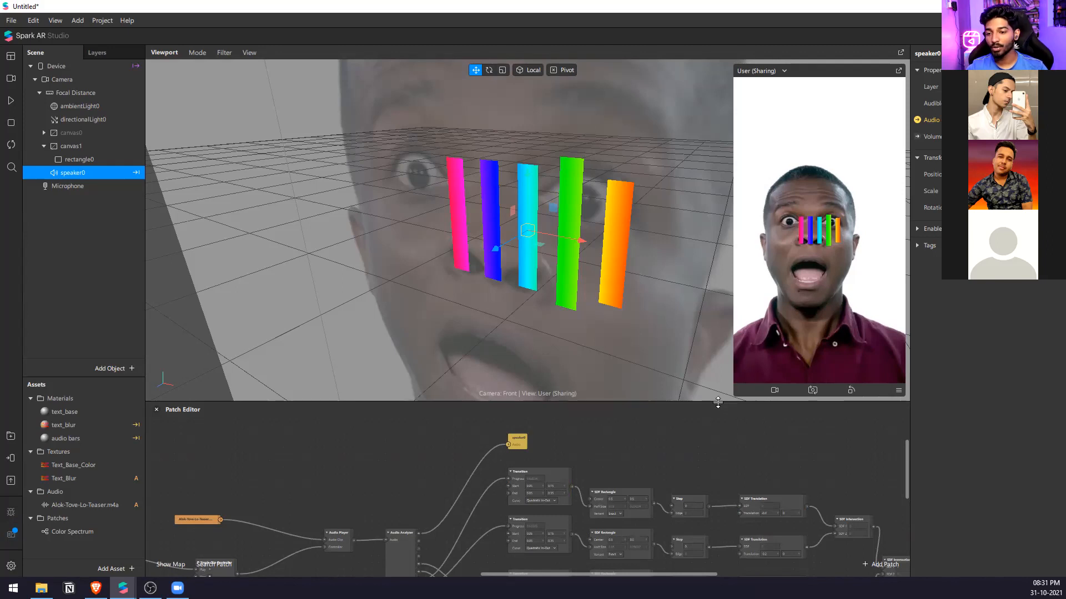
{"action": "left_click_drag", "start_coordinate": [718, 403], "coordinate": [717, 257]}
{"action": "scroll", "coordinate": [725, 432], "scroll_direction": "down", "scroll_amount": 3}
{"action": "scroll", "coordinate": [725, 432], "scroll_direction": "up", "scroll_amount": 3}
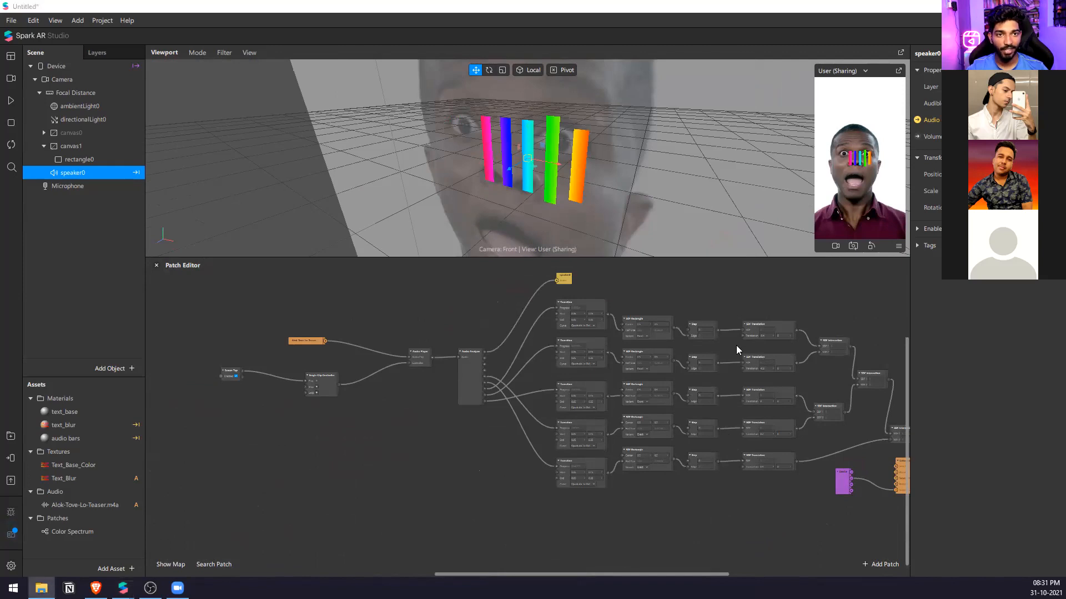
Hide canvas1 and group all the audio bars patches, from Screen Tap to the material patch.
{"action": "left_click", "coordinate": [71, 146]}
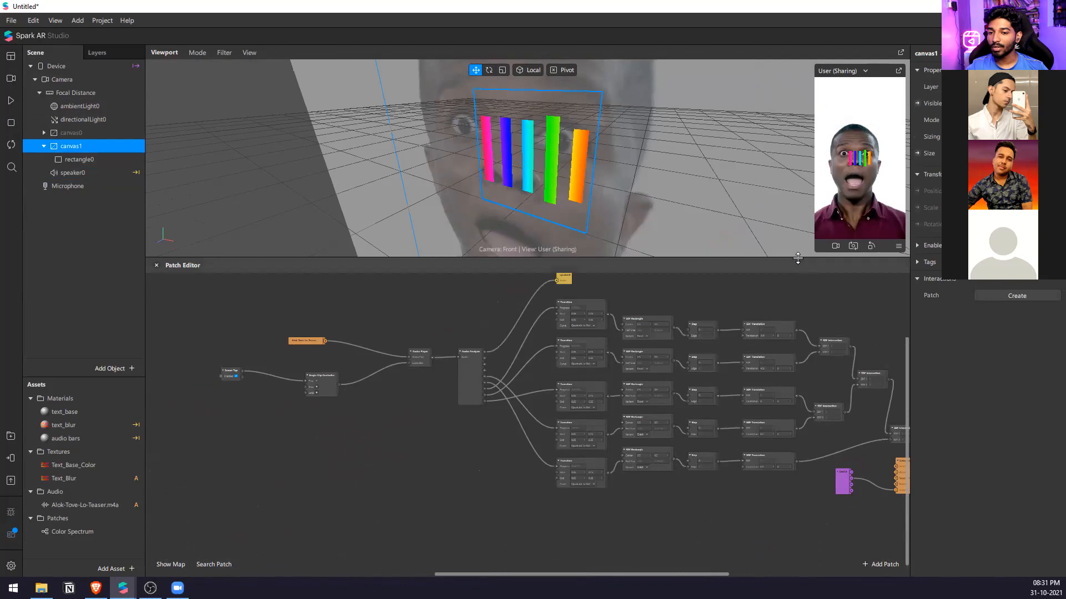
{"action": "scroll", "coordinate": [708, 404], "scroll_direction": "down", "scroll_amount": 2}
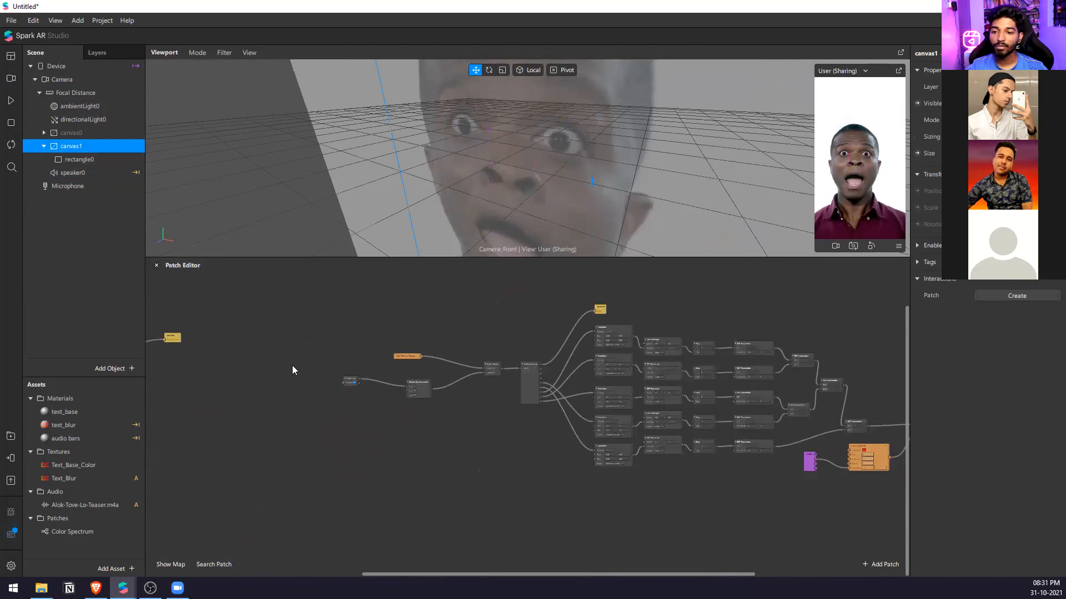
{"action": "left_click_drag", "start_coordinate": [722, 575], "coordinate": [764, 575]}
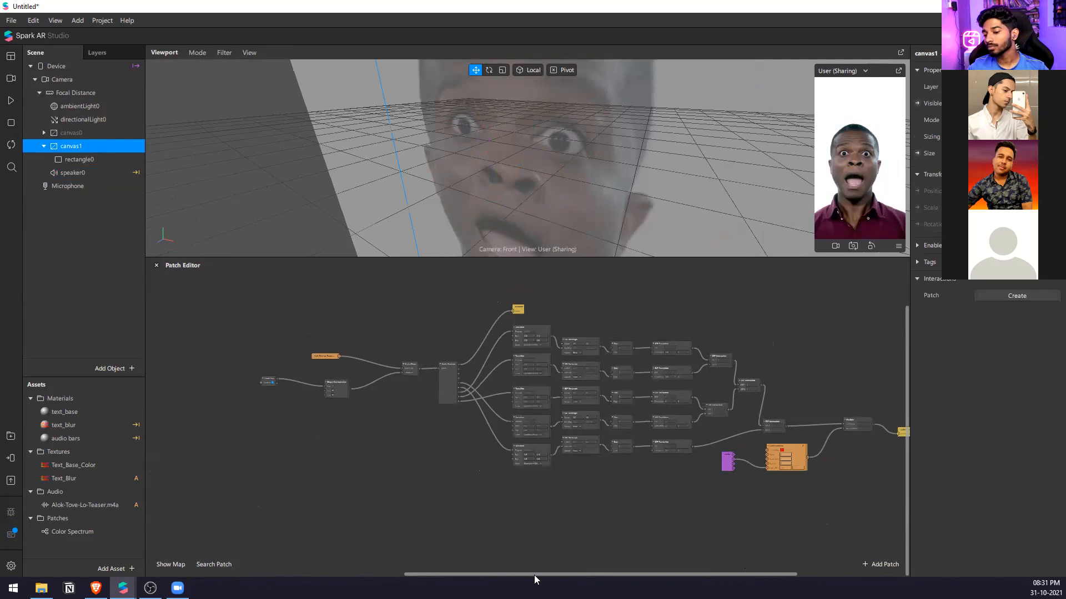
{"action": "left_click_drag", "start_coordinate": [535, 575], "coordinate": [591, 575]}
{"action": "left_click_drag", "start_coordinate": [830, 347], "coordinate": [153, 560]}
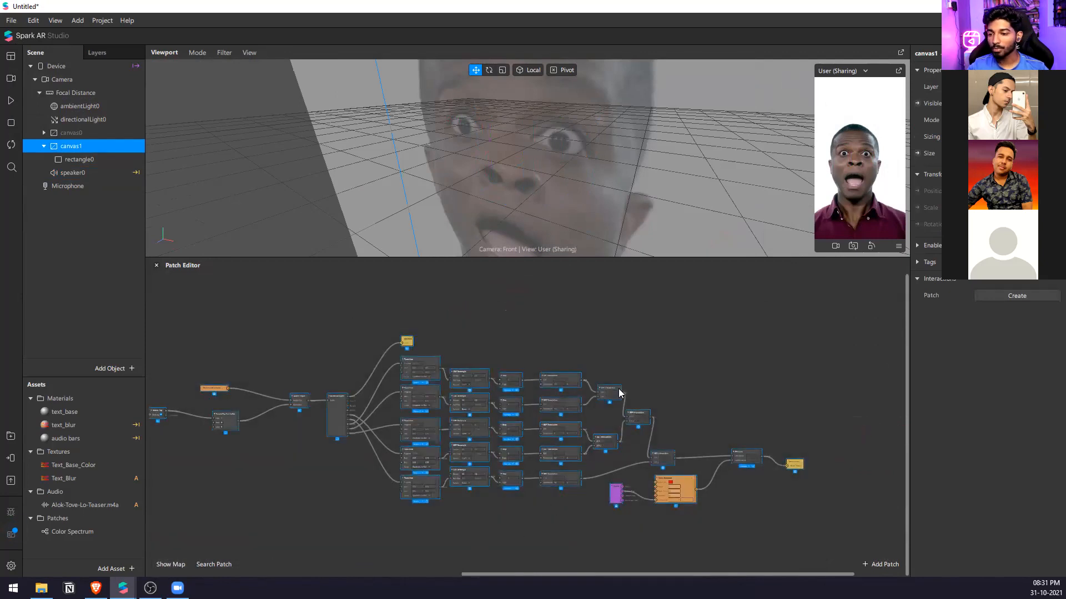
{"action": "key", "text": "ctrl+g"}
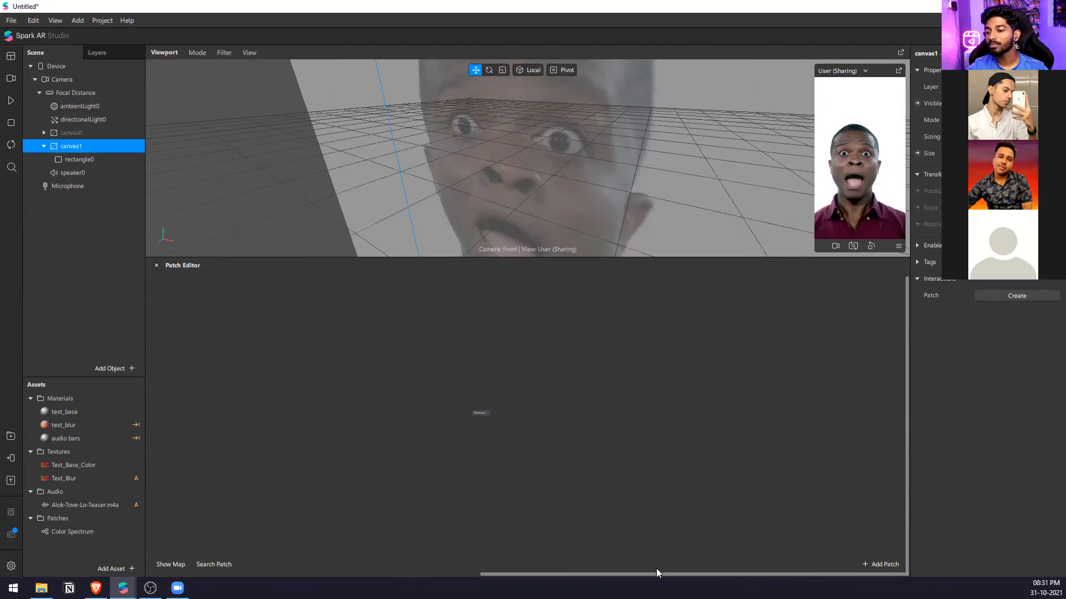
Move the new patch group near the text blur patches and rename it SDF Audio Bars.
{"action": "left_click_drag", "start_coordinate": [649, 571], "coordinate": [466, 574]}
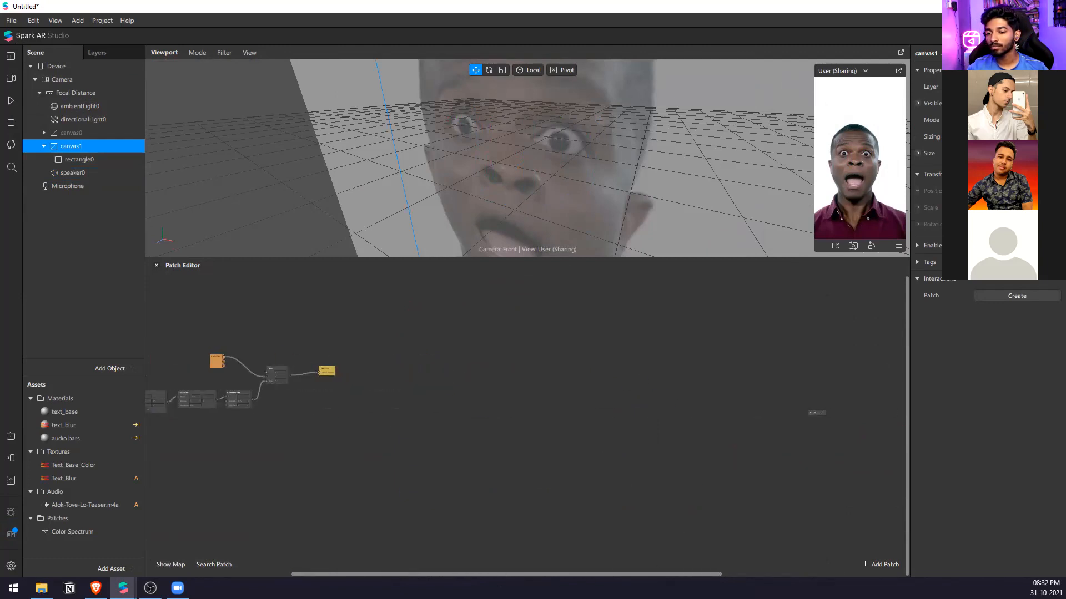
{"action": "left_click_drag", "start_coordinate": [807, 423], "coordinate": [267, 455]}
{"action": "scroll", "coordinate": [278, 455], "scroll_direction": "up", "scroll_amount": 3}
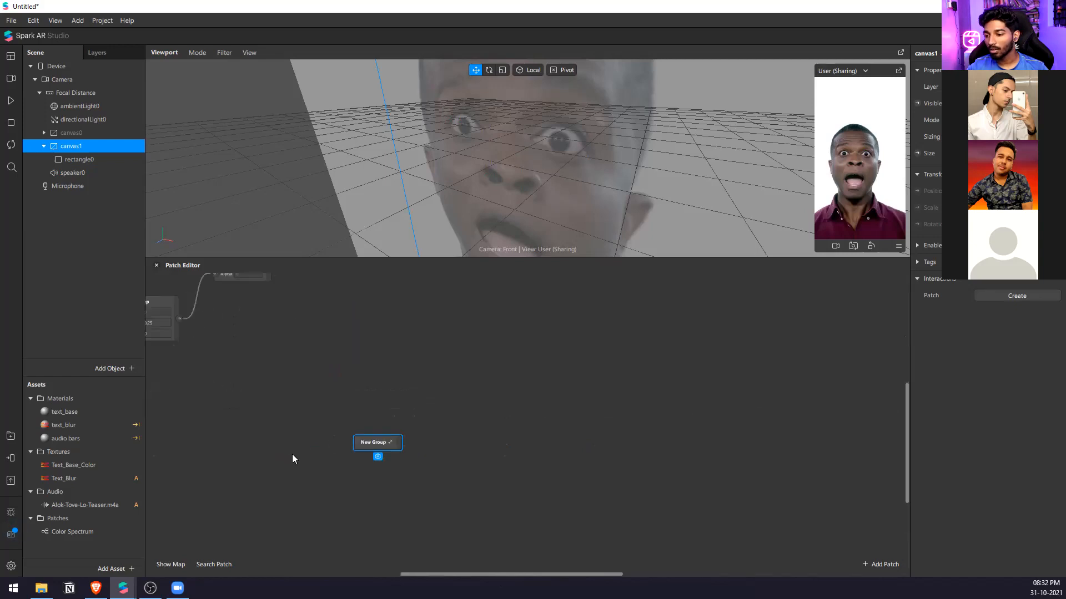
{"action": "double_click", "coordinate": [387, 443]}
{"action": "type", "text": "SDF Audio "}
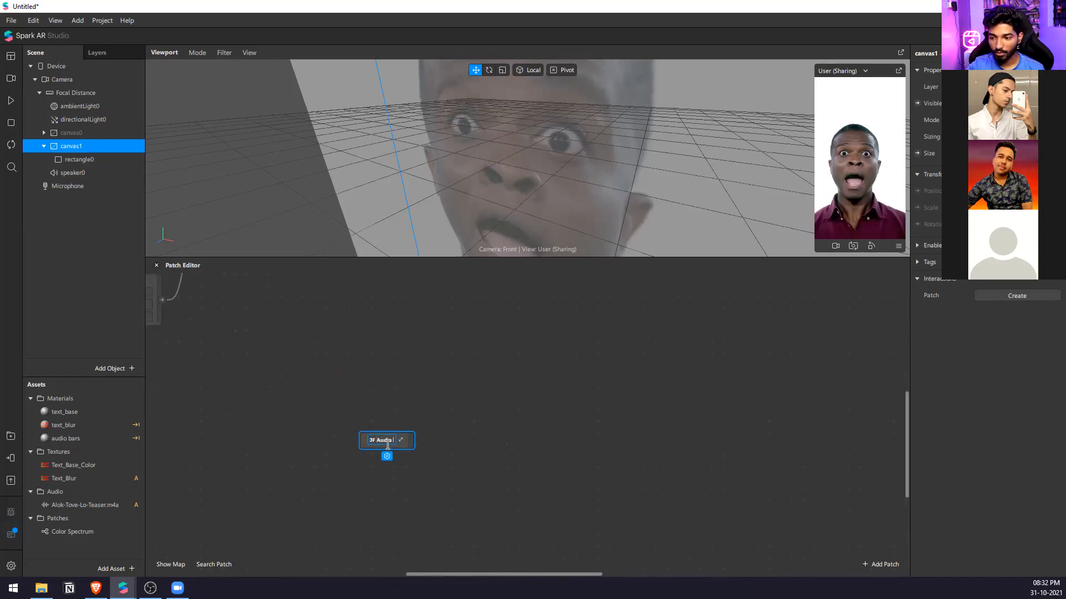
{"action": "type", "text": "Bars"}
{"action": "left_click", "coordinate": [578, 359]}
Group all the text blur patches, from Loop Animation to the text_blur material patch, and rename the group SDF Text Animation.
{"action": "scroll", "coordinate": [578, 356], "scroll_direction": "down", "scroll_amount": 3}
{"action": "middle_click_drag", "start_coordinate": [579, 355], "coordinate": [794, 435]}
{"action": "scroll", "coordinate": [378, 361], "scroll_direction": "up", "scroll_amount": 1}
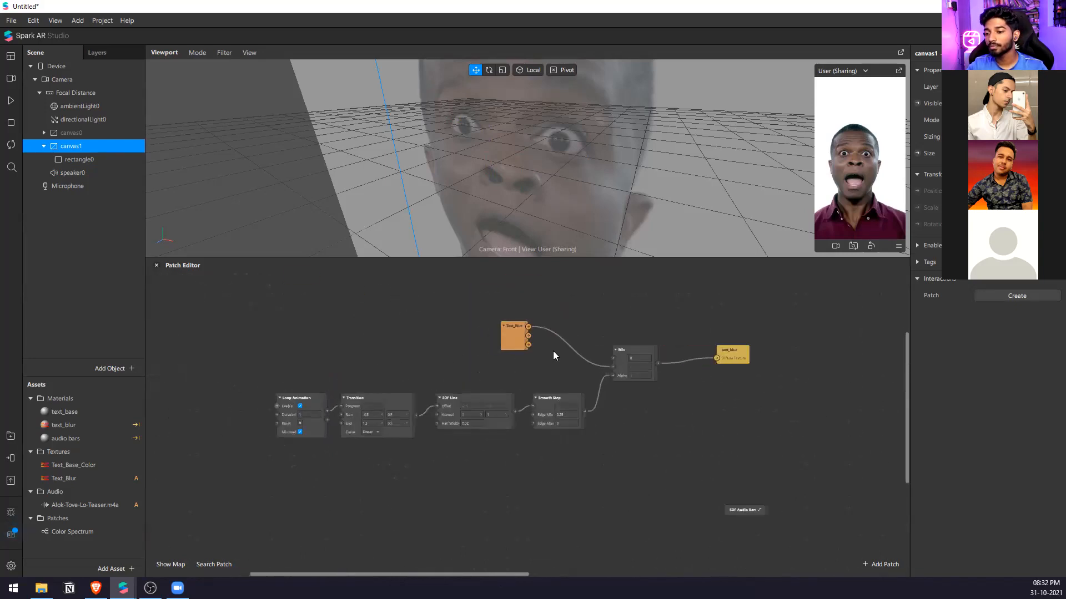
{"action": "left_click_drag", "start_coordinate": [751, 311], "coordinate": [247, 459]}
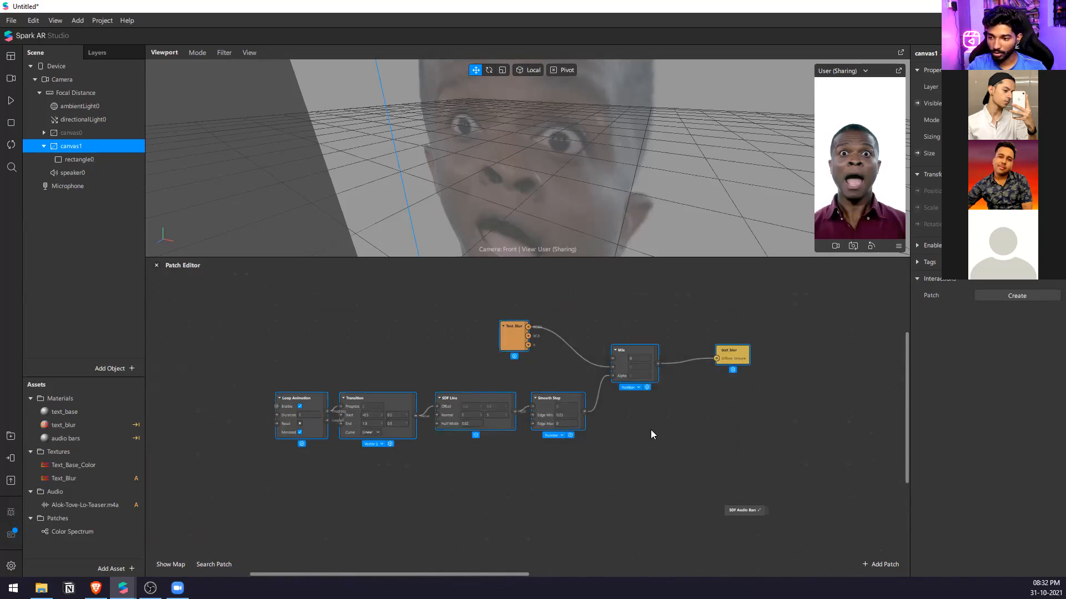
{"action": "key", "text": "ctrl+g"}
{"action": "scroll", "coordinate": [535, 387], "scroll_direction": "up", "scroll_amount": 1}
{"action": "type", "text": "SDF Text Animation"}
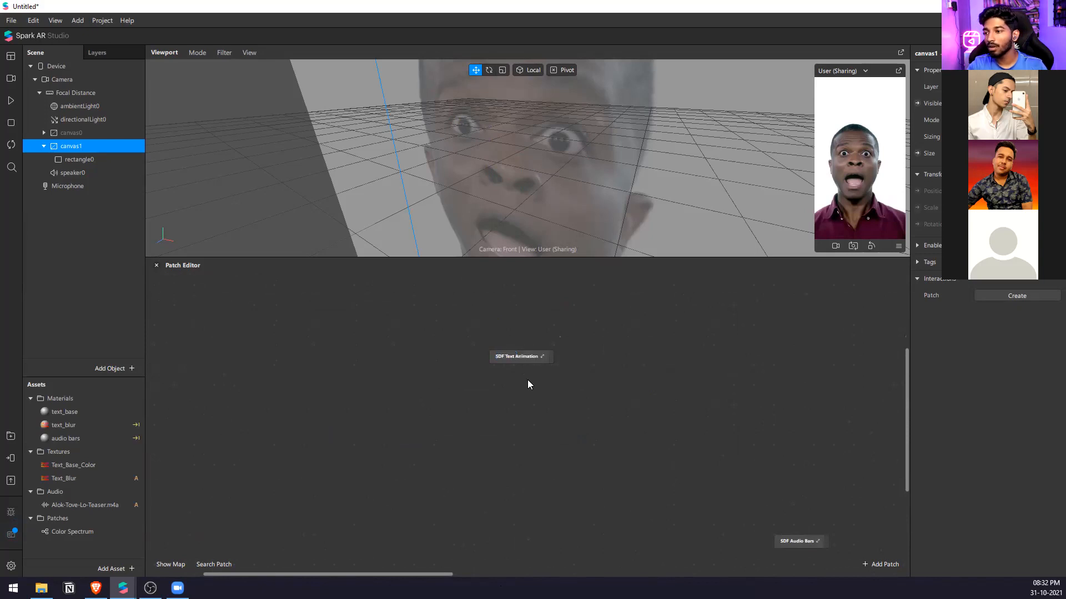
Move the SDF Text Animation group directly above the SDF Audio Bars group.
{"action": "left_click_drag", "start_coordinate": [534, 360], "coordinate": [750, 410]}
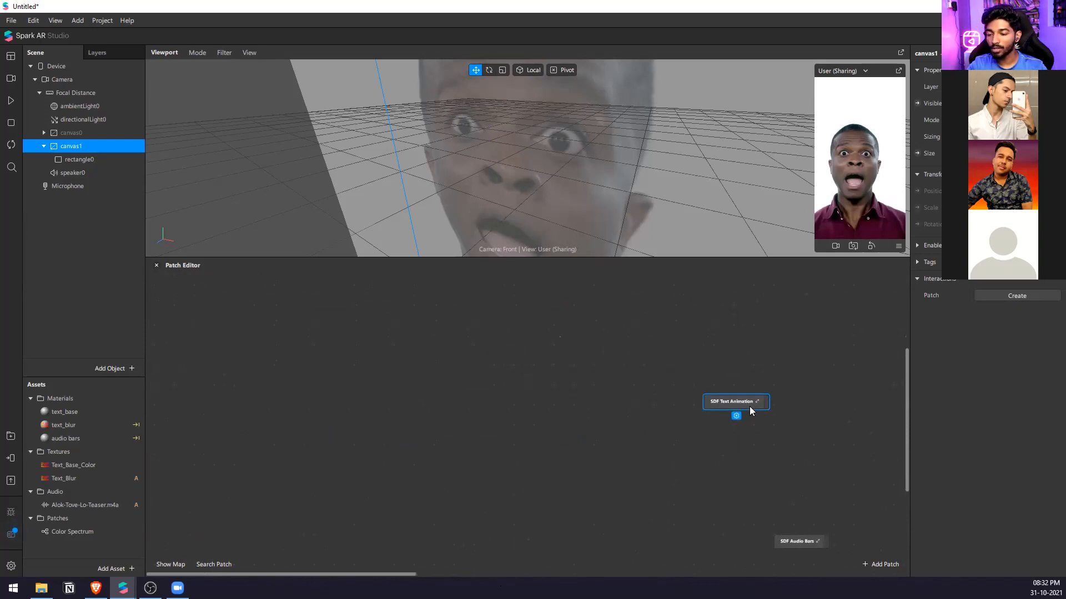
{"action": "left_click", "coordinate": [725, 363]}
{"action": "scroll", "coordinate": [475, 345], "scroll_direction": "down", "scroll_amount": 6}
{"action": "scroll", "coordinate": [584, 410], "scroll_direction": "up", "scroll_amount": 5}
{"action": "left_click_drag", "start_coordinate": [588, 339], "coordinate": [649, 443]}
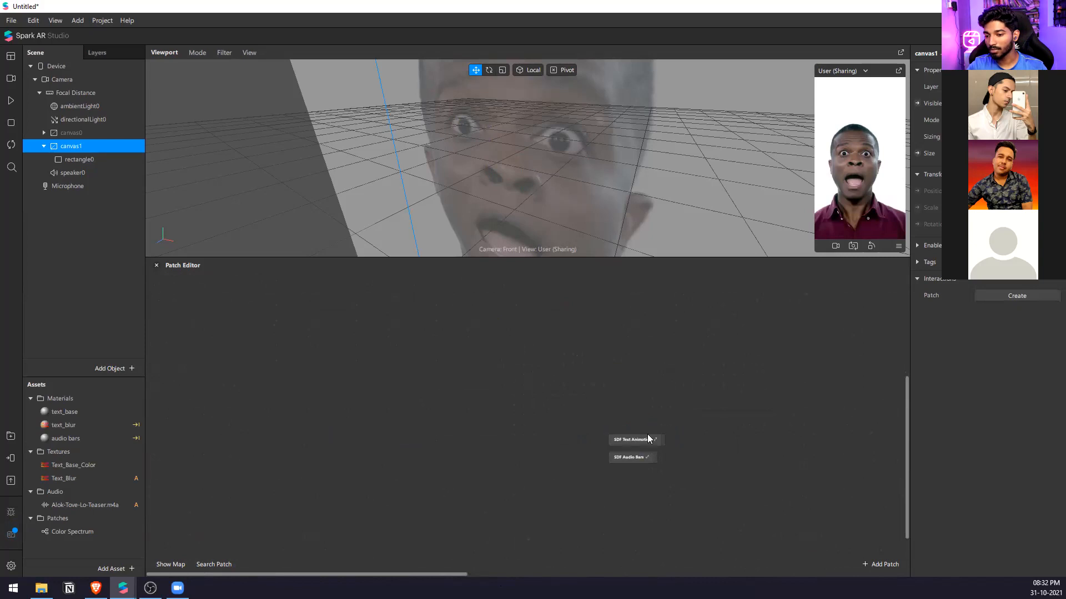
Try ungrouping the SDF Text Animation group to expose its patches, and undo the ungrouping.
{"action": "right_click", "coordinate": [647, 438]}
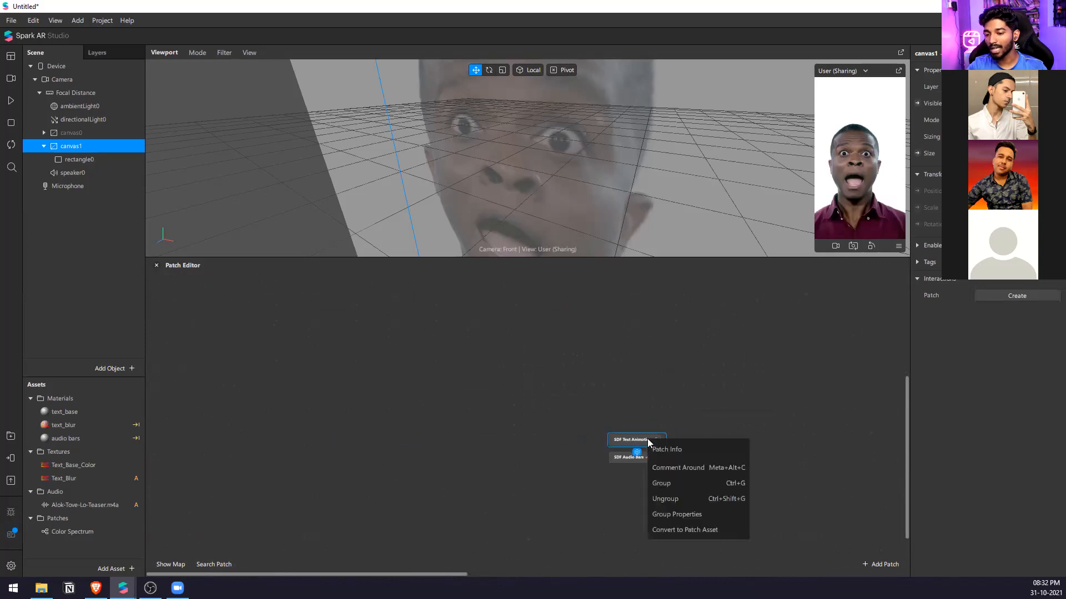
{"action": "left_click", "coordinate": [706, 500]}
{"action": "scroll", "coordinate": [444, 386], "scroll_direction": "down", "scroll_amount": 3}
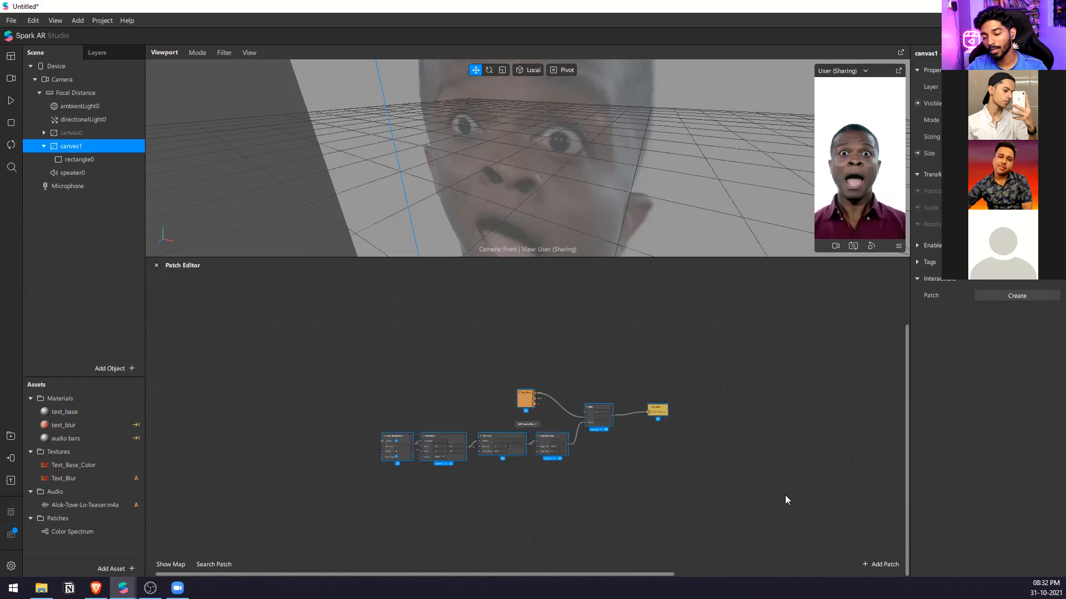
{"action": "key", "text": "ctrl+z"}
{"action": "scroll", "coordinate": [557, 411], "scroll_direction": "up", "scroll_amount": 5}
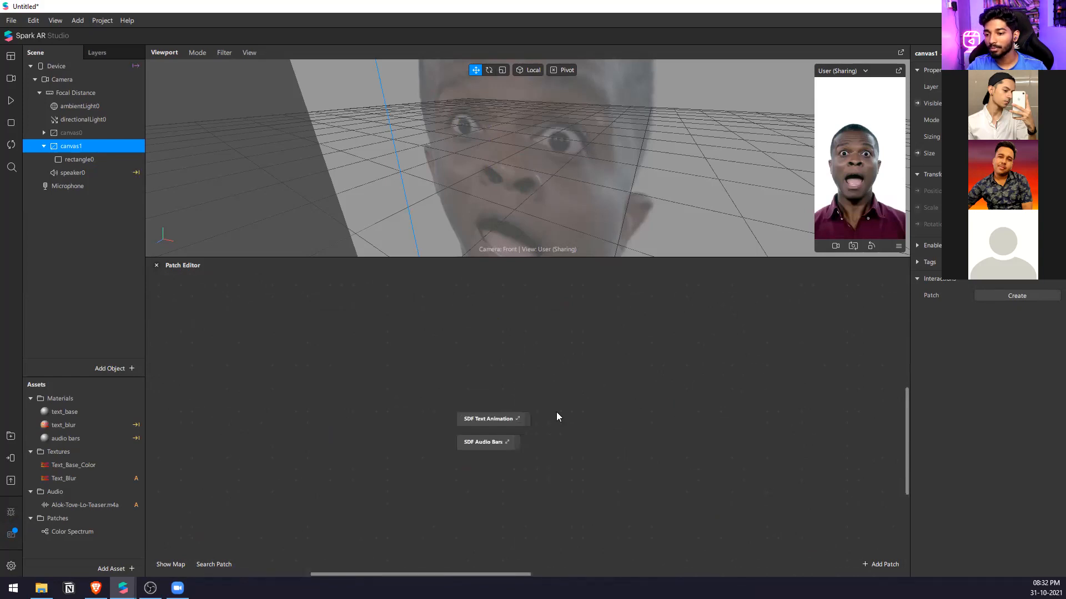
{"action": "scroll", "coordinate": [276, 387], "scroll_direction": "down", "scroll_amount": 4}
{"action": "scroll", "coordinate": [542, 451], "scroll_direction": "up", "scroll_amount": 2}
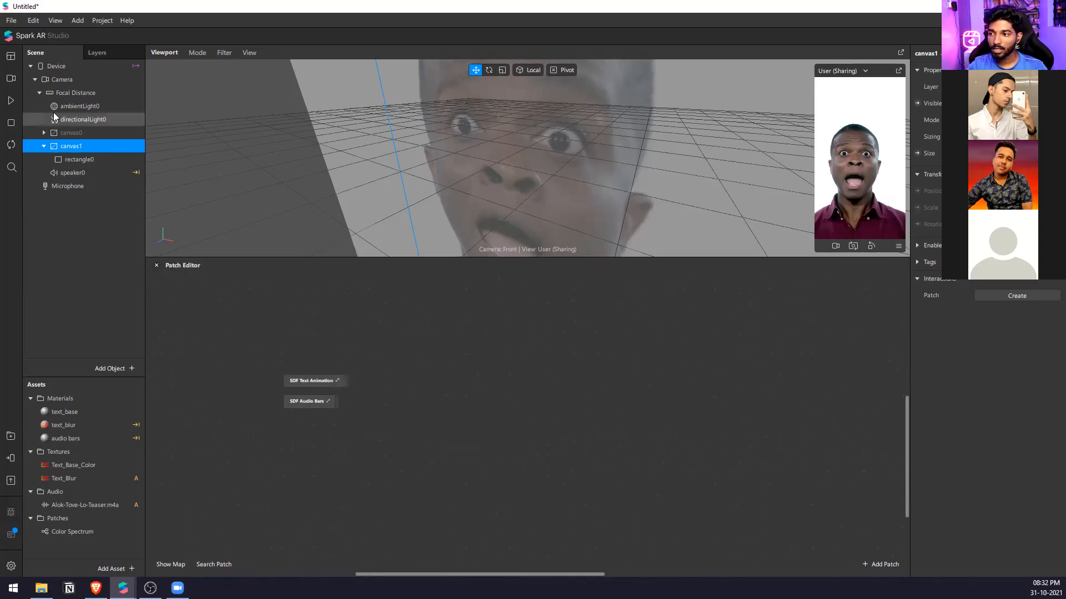
Collapse canvas1, add a new canvas to the scene, and insert a rectangle inside it.
{"action": "left_click", "coordinate": [43, 145]}
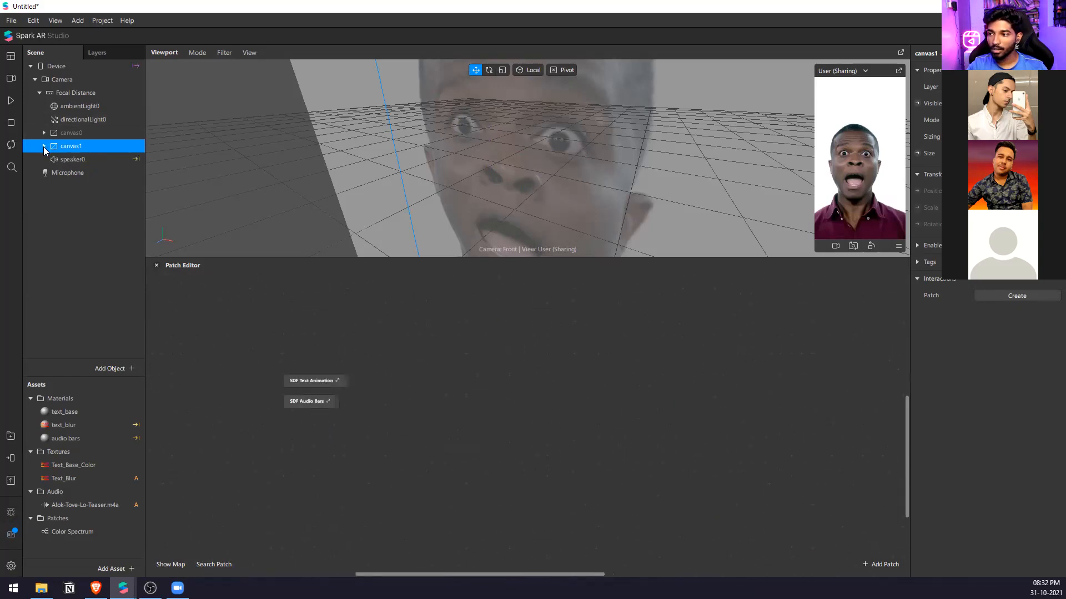
{"action": "right_click", "coordinate": [111, 230]}
{"action": "mouse_move", "coordinate": [176, 240]}
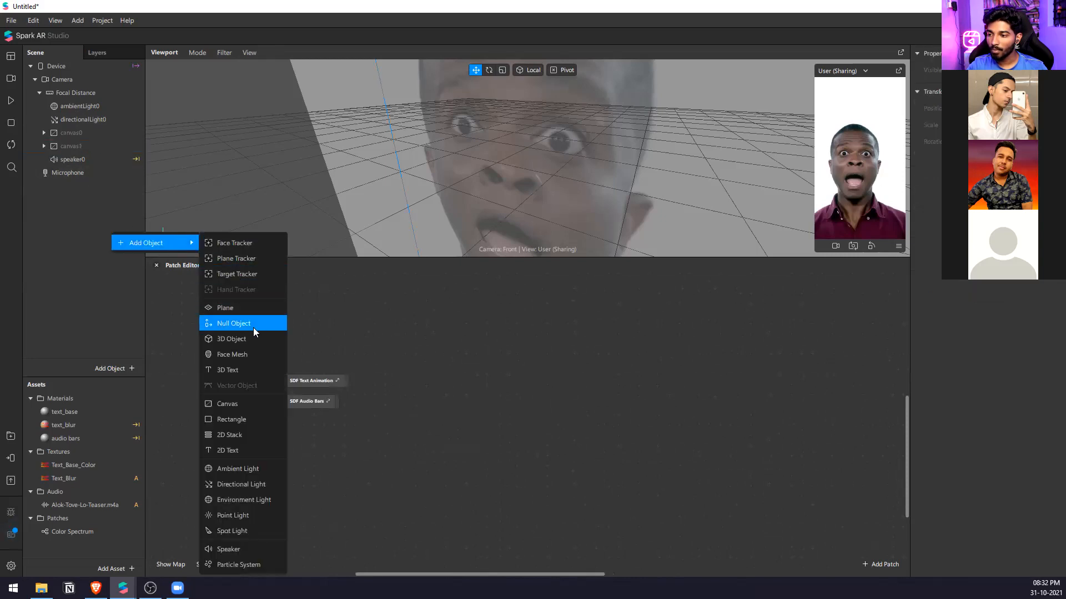
{"action": "left_click", "coordinate": [253, 404]}
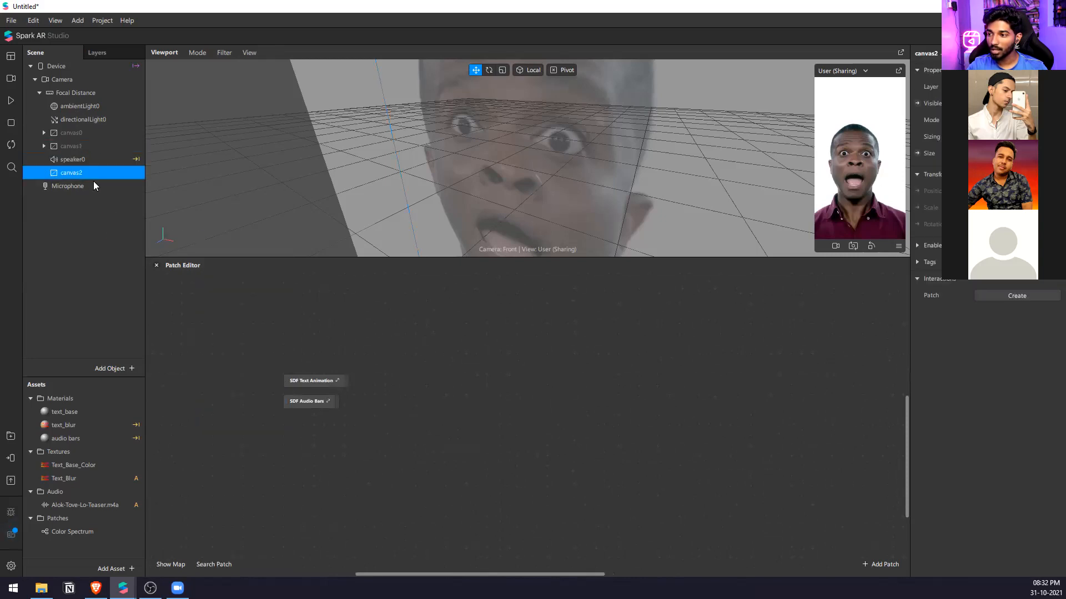
{"action": "right_click", "coordinate": [91, 174]}
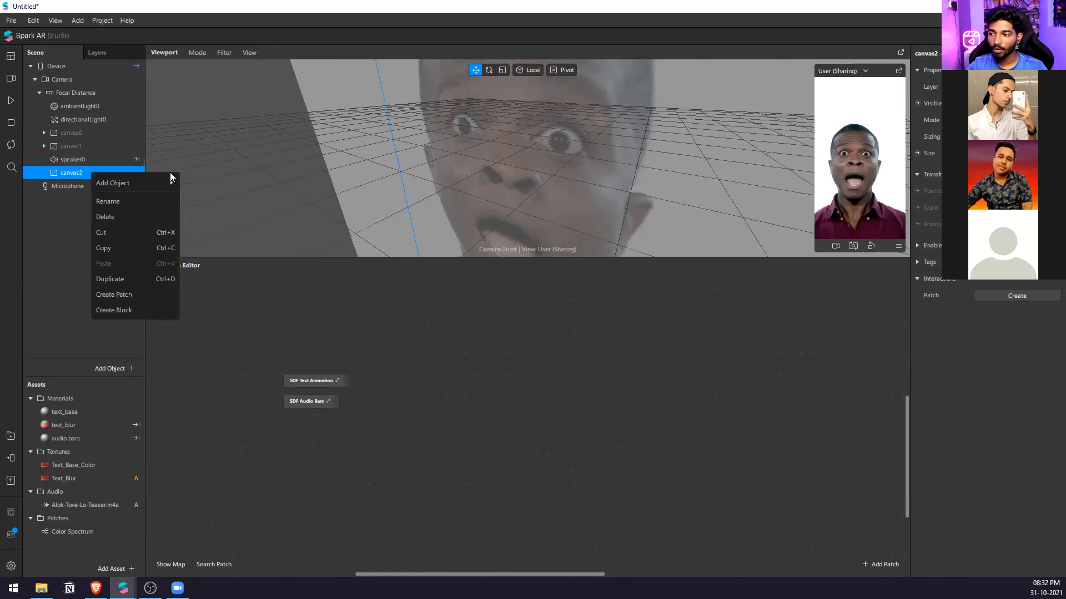
{"action": "mouse_move", "coordinate": [167, 183]}
{"action": "left_click", "coordinate": [222, 359]}
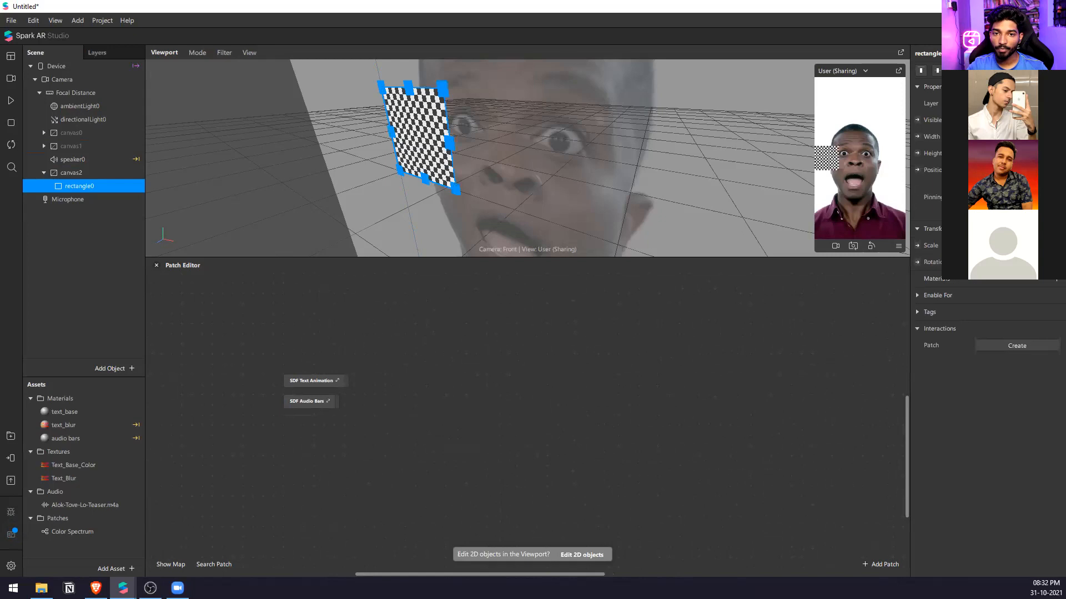
Enlarge the new rectangle's width and height into a bigger square and center it on the canvas.
{"action": "left_click", "coordinate": [990, 71]}
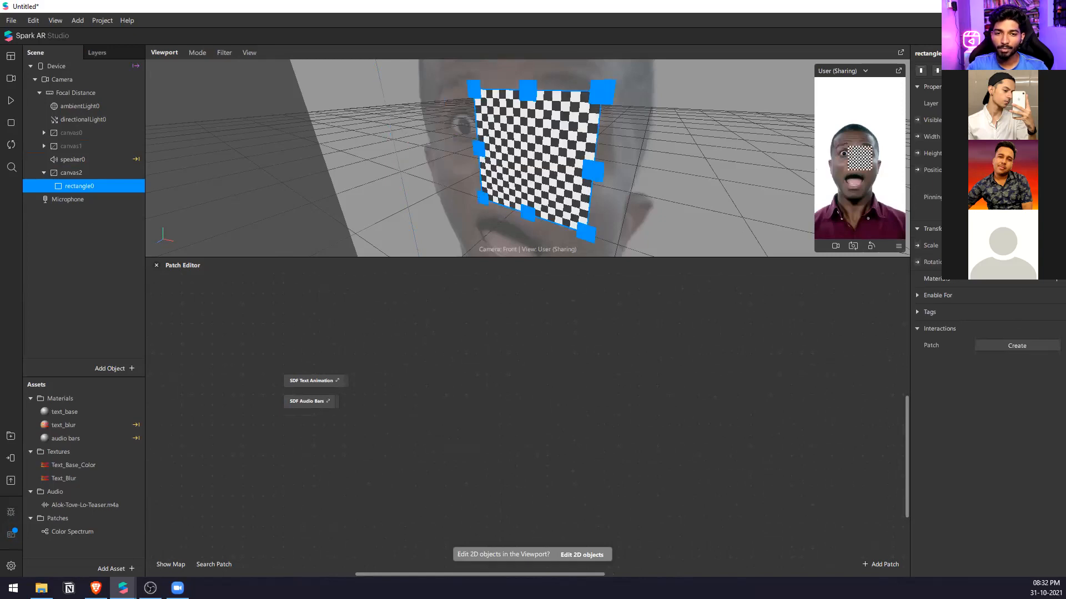
{"action": "left_click", "coordinate": [1017, 146]}
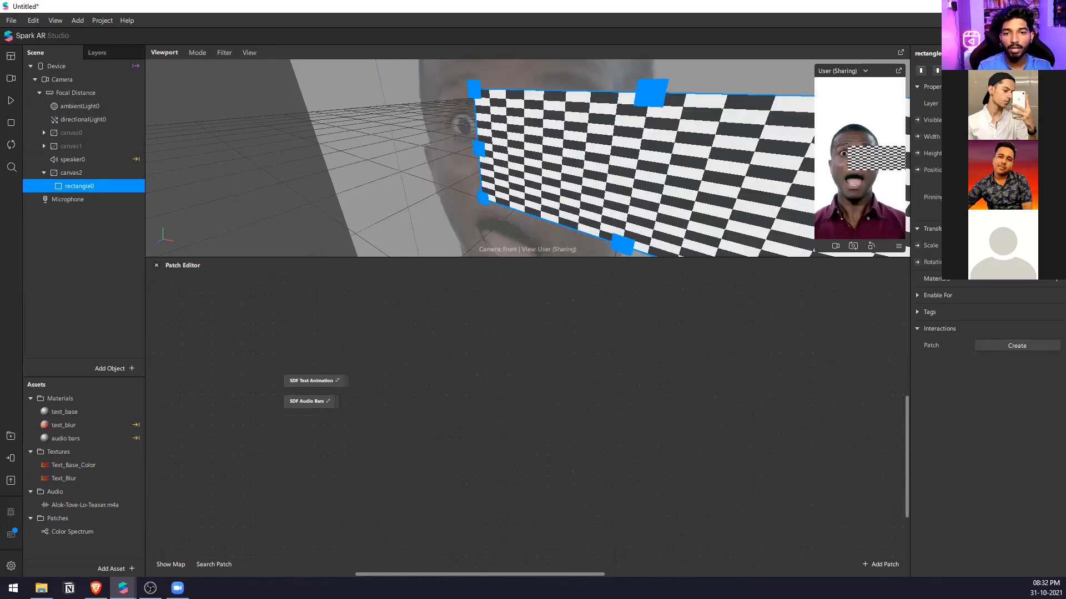
{"action": "key", "text": "Return"}
{"action": "left_click", "coordinate": [937, 70]}
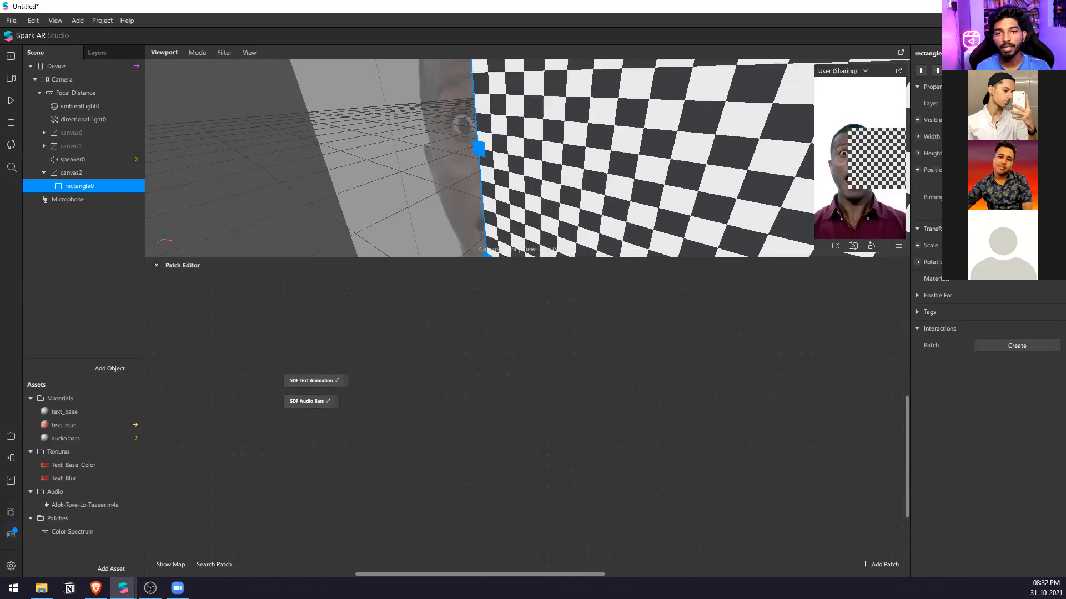
{"action": "left_click", "coordinate": [989, 71]}
Create a new material for the rectangle and add a patch for its diffuse texture.
{"action": "left_click", "coordinate": [1044, 282]}
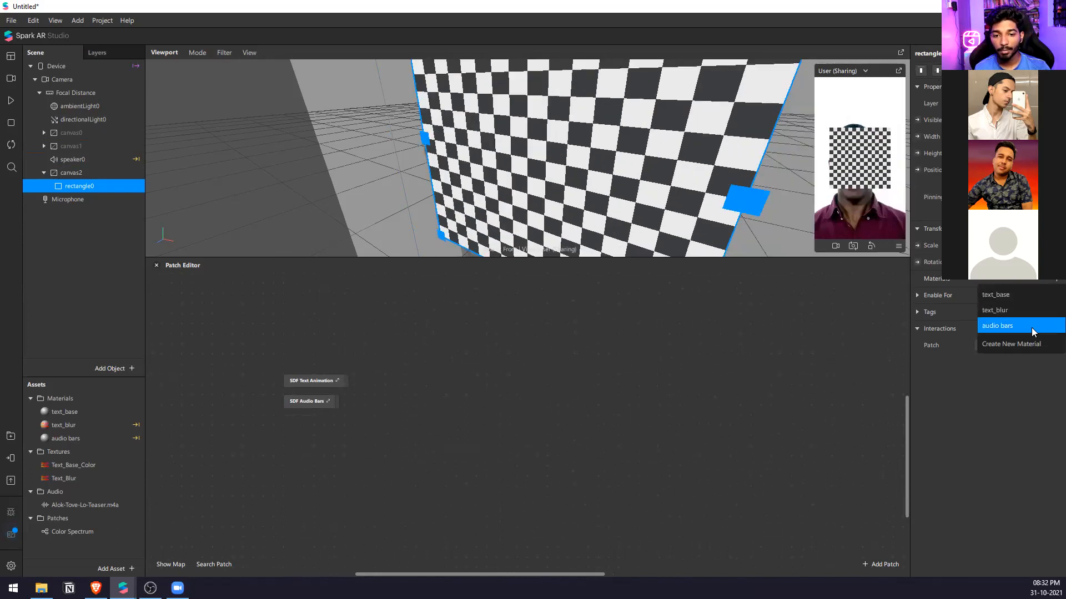
{"action": "left_click", "coordinate": [1036, 344]}
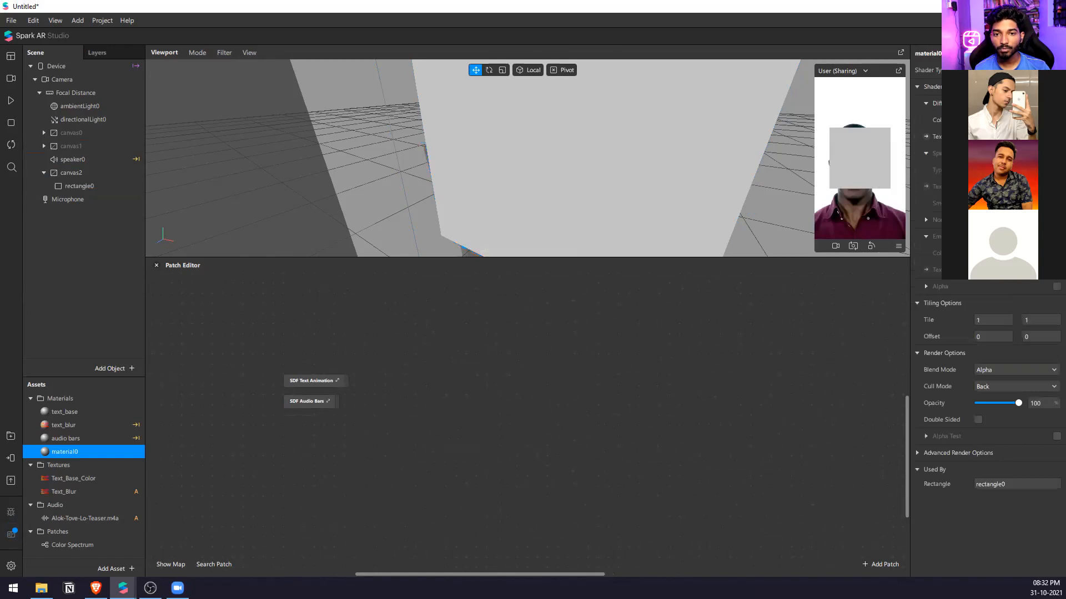
{"action": "left_click", "coordinate": [926, 136]}
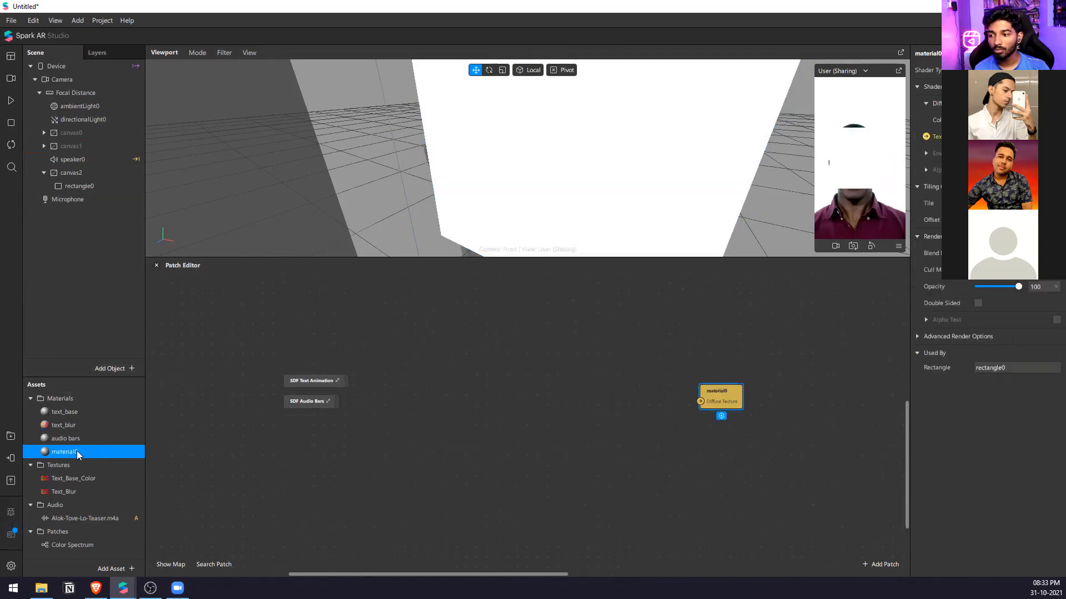
Rename the rectangle's new material circle.
{"action": "double_click", "coordinate": [85, 451]}
{"action": "type", "text": "circle"}
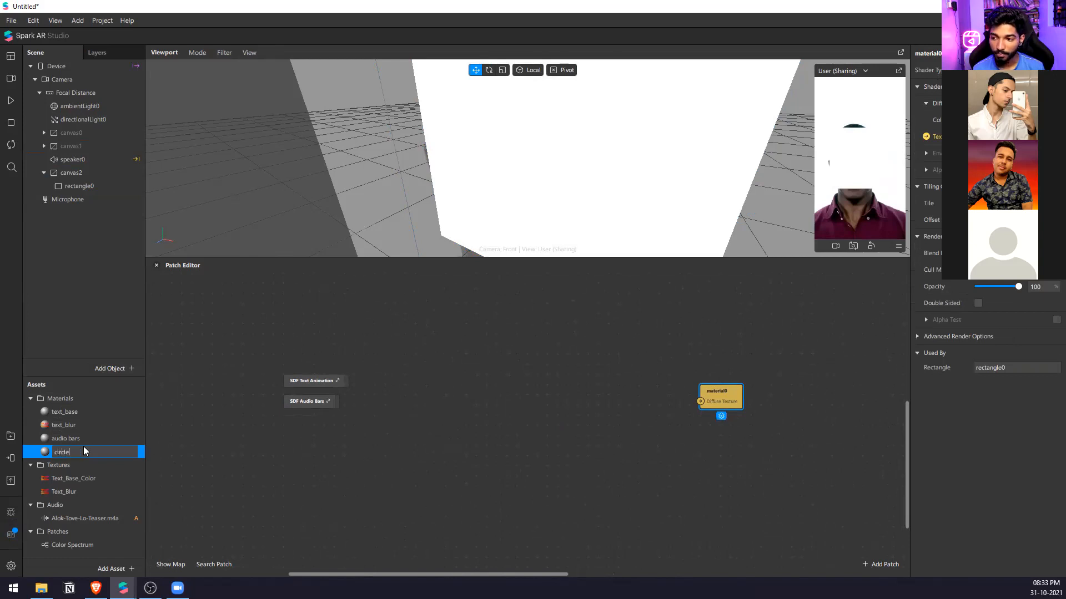
{"action": "key", "text": "Return"}
{"action": "left_click", "coordinate": [556, 438]}
{"action": "left_click_drag", "start_coordinate": [405, 353], "coordinate": [300, 420]}
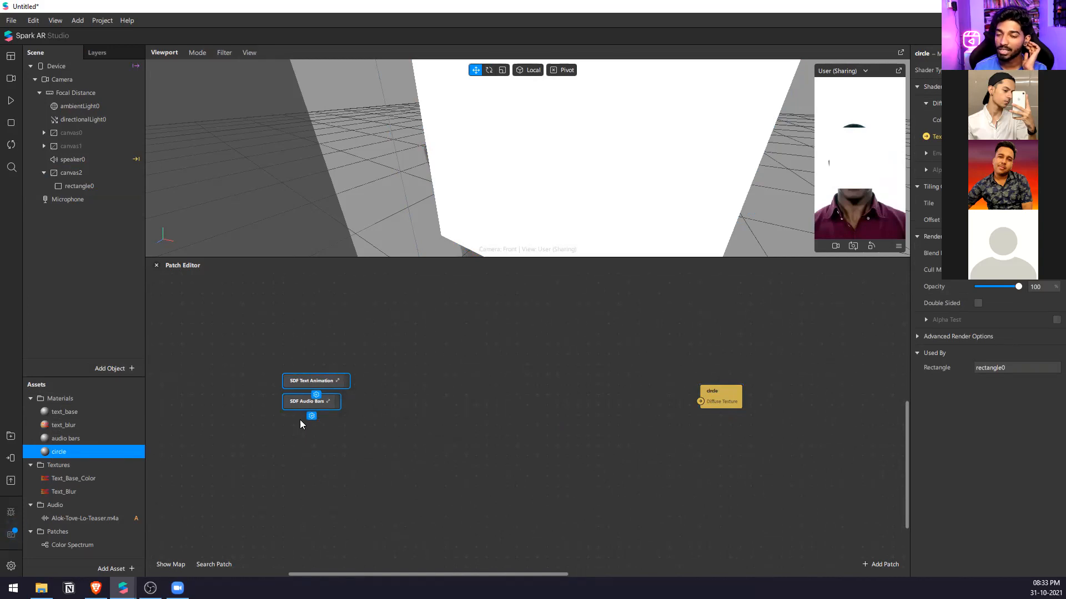
{"action": "left_click", "coordinate": [363, 415]}
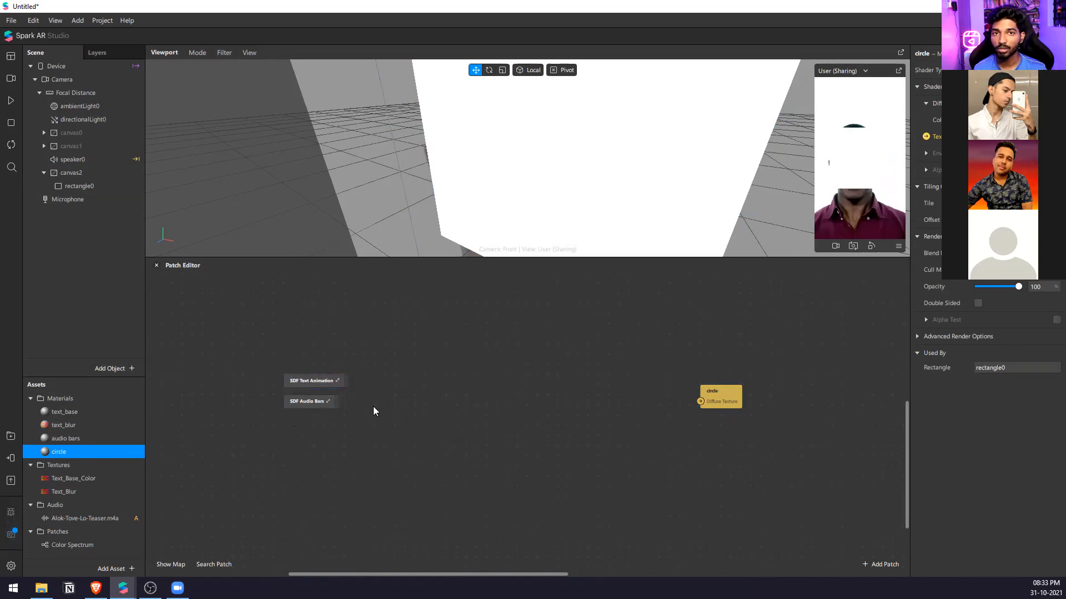
Add an SDF Circle patch and connect its output to the circle material's Diffuse Texture.
{"action": "right_click", "coordinate": [461, 433]}
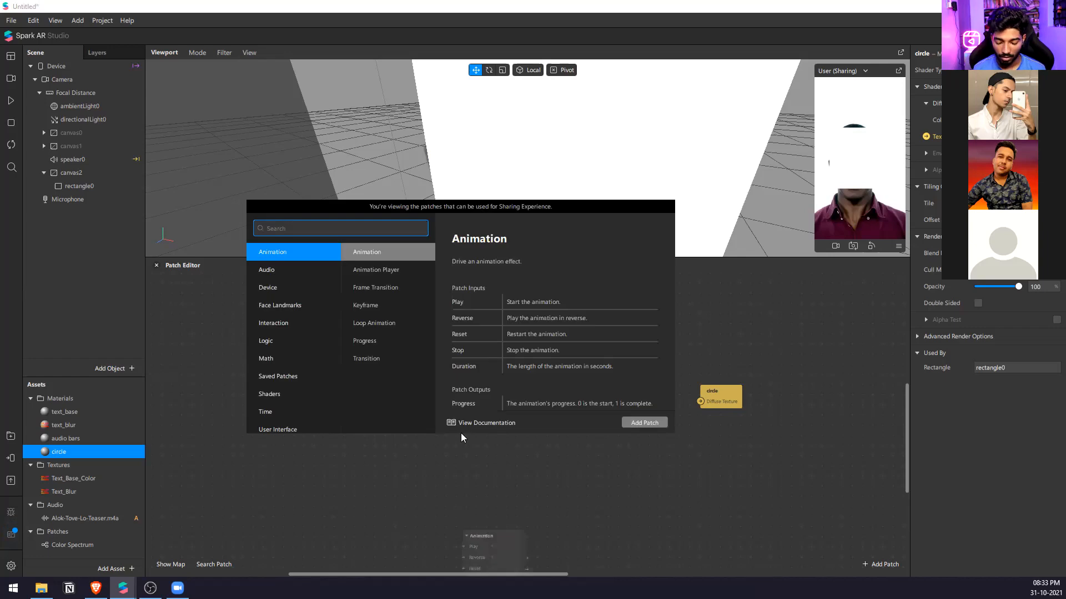
{"action": "type", "text": "sdf c"}
{"action": "left_click", "coordinate": [461, 434]}
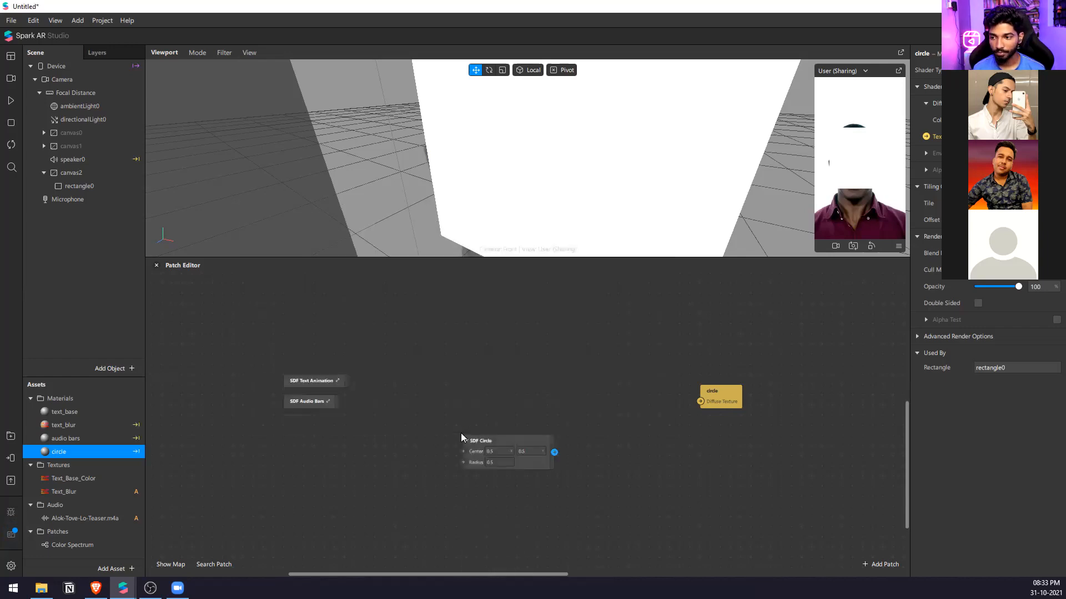
{"action": "scroll", "coordinate": [574, 463], "scroll_direction": "up", "scroll_amount": 1}
{"action": "left_click_drag", "start_coordinate": [578, 456], "coordinate": [775, 472]}
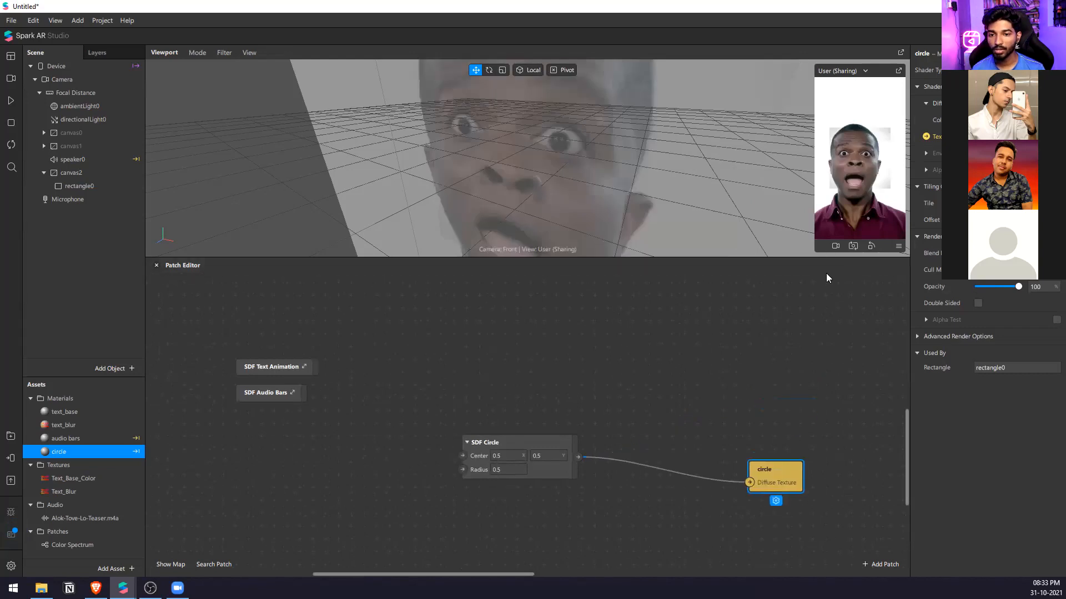
Enlarge the viewport and preview to examine the SDF Circle output on the rectangle, and restore the patch editor's height.
{"action": "left_click_drag", "start_coordinate": [825, 258], "coordinate": [824, 427]}
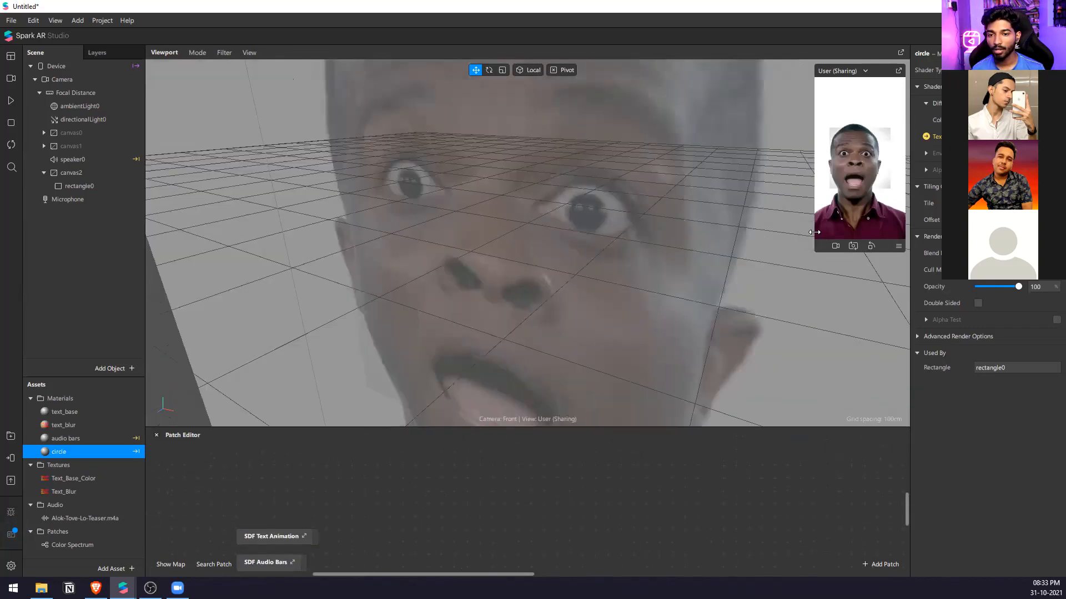
{"action": "left_click_drag", "start_coordinate": [804, 231], "coordinate": [719, 230]}
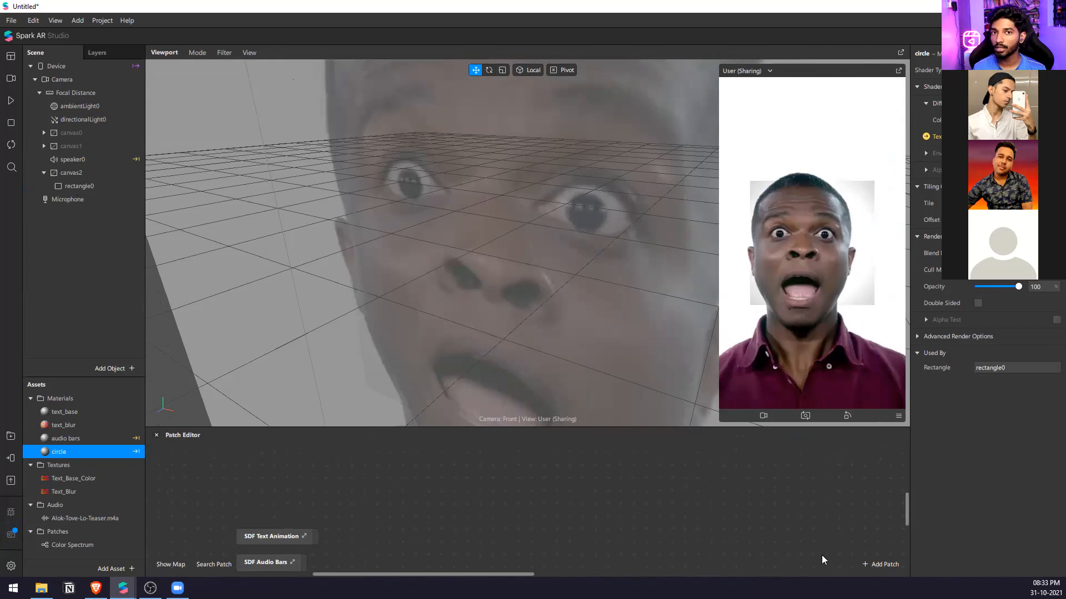
{"action": "left_click_drag", "start_coordinate": [657, 427], "coordinate": [652, 248]}
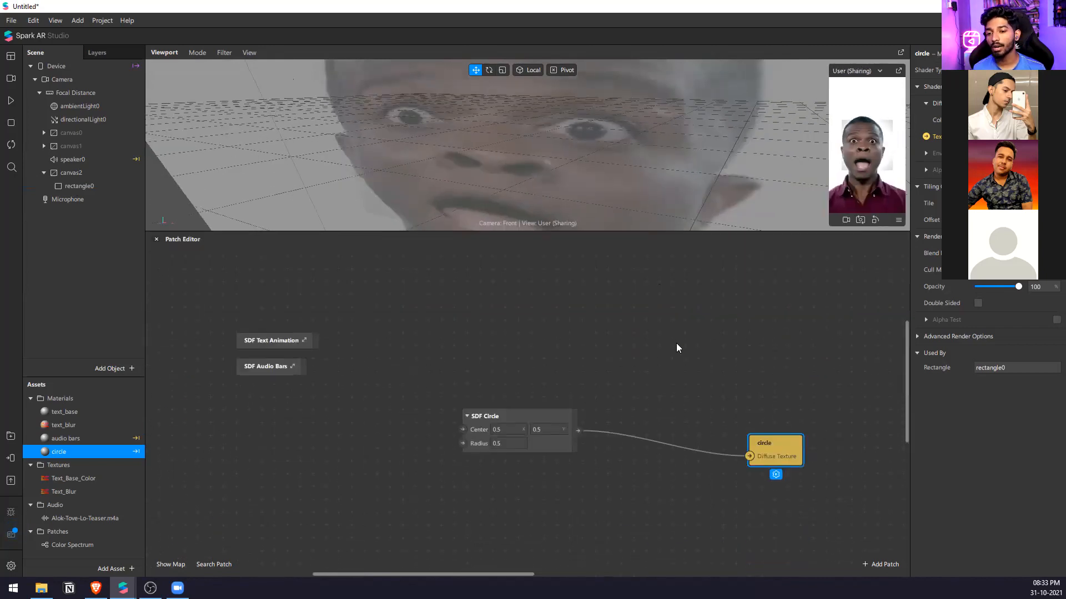
Insert a Step patch between SDF Circle and the circle material, feeding SDF Circle into its Edge input, and line up the three patches.
{"action": "double_click", "coordinate": [656, 344]}
{"action": "type", "text": "step"}
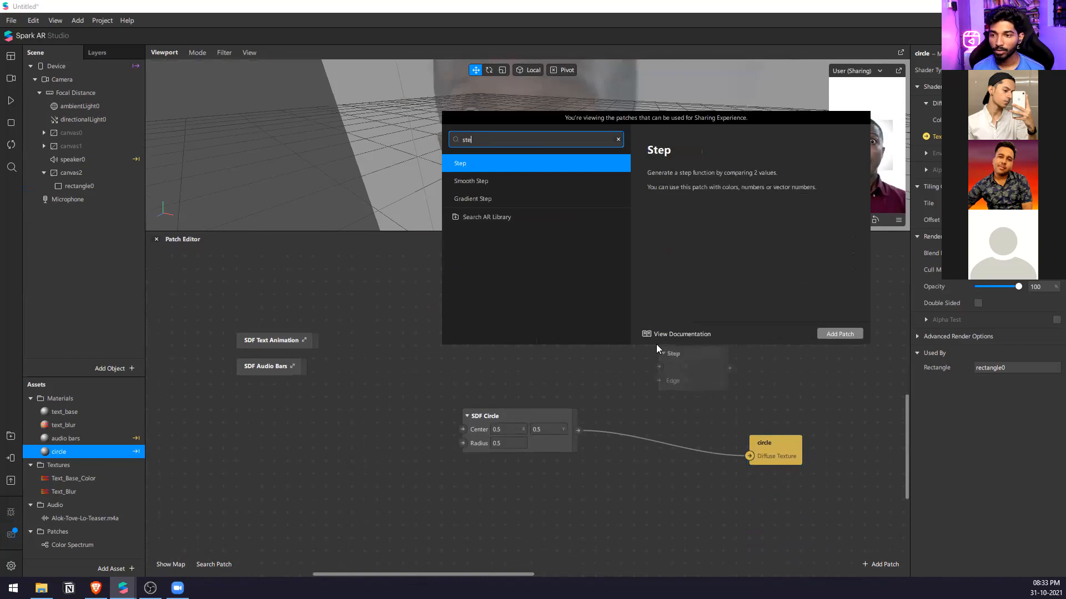
{"action": "key", "text": "Return"}
{"action": "left_click_drag", "start_coordinate": [749, 455], "coordinate": [658, 367]}
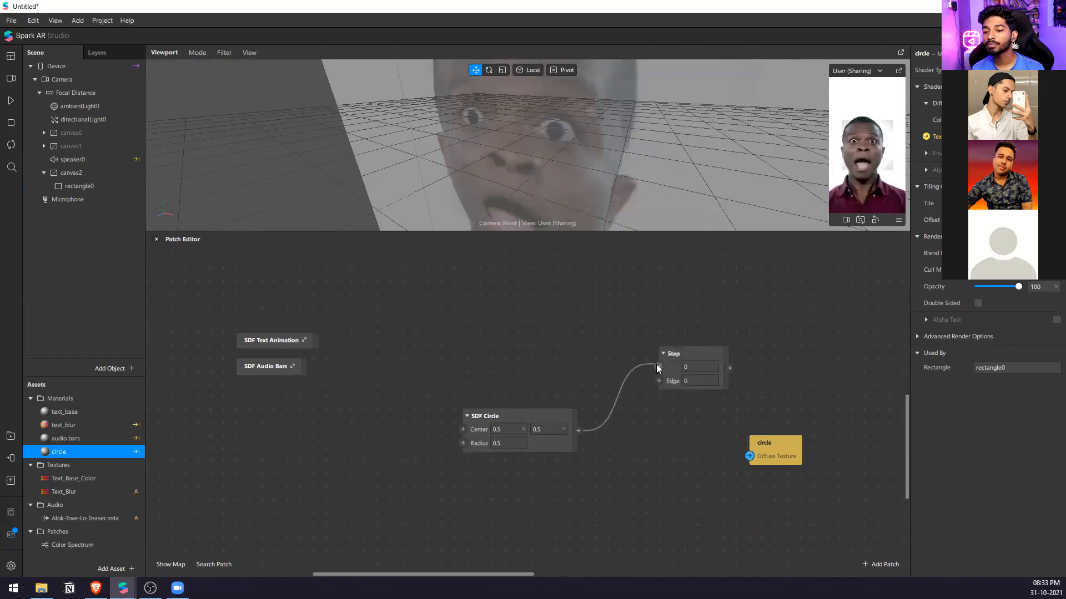
{"action": "left_click_drag", "start_coordinate": [728, 368], "coordinate": [749, 455]}
{"action": "left_click", "coordinate": [668, 384]}
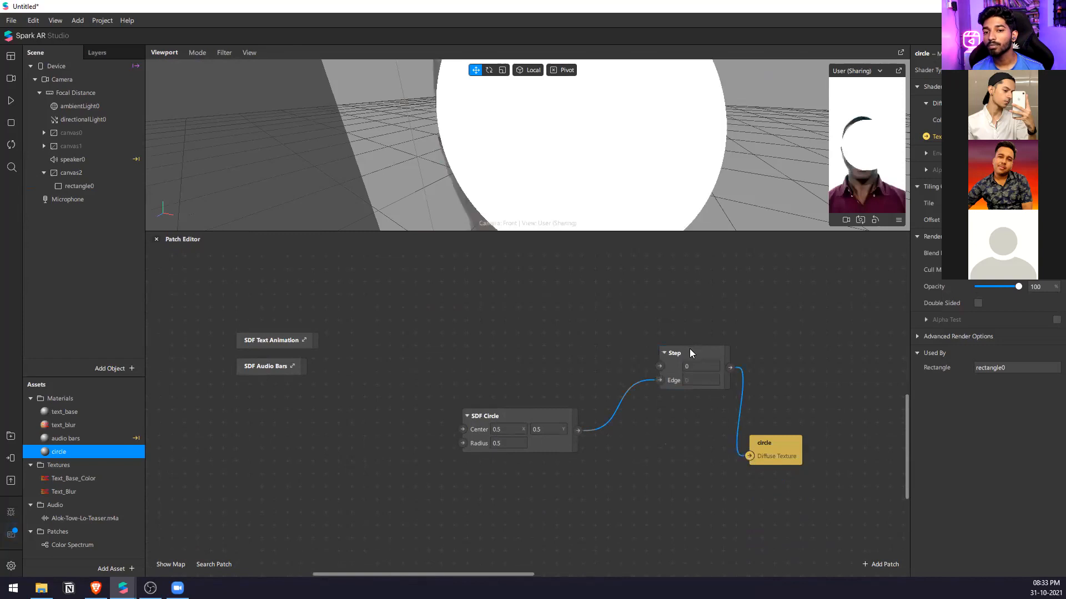
{"action": "left_click_drag", "start_coordinate": [689, 351], "coordinate": [640, 415]}
{"action": "left_click_drag", "start_coordinate": [771, 444], "coordinate": [726, 416]}
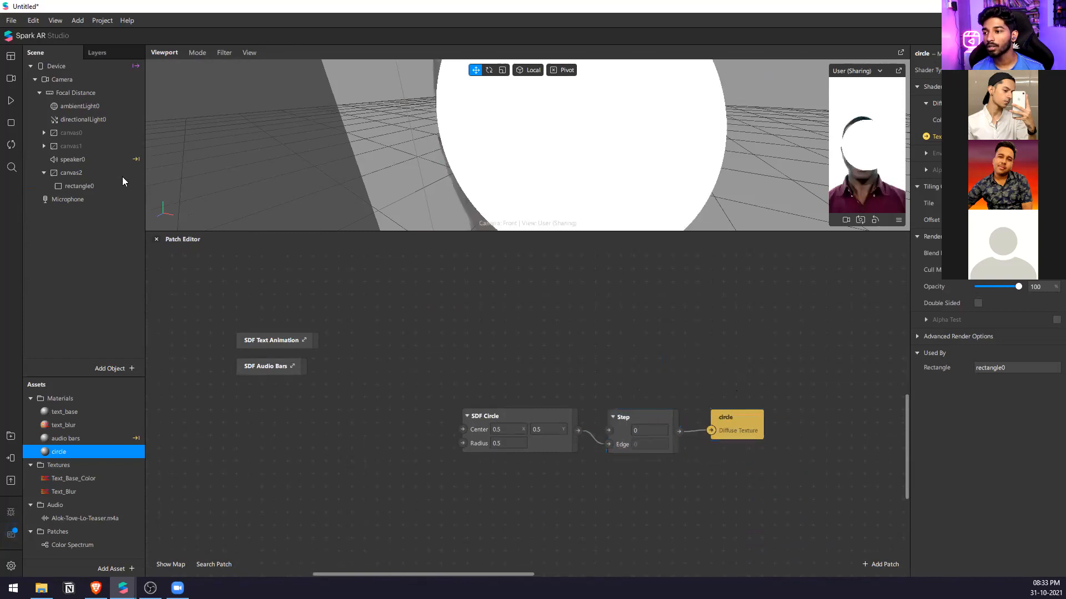
Add another canvas to the scene and insert a rectangle inside it.
{"action": "right_click", "coordinate": [78, 233]}
{"action": "mouse_move", "coordinate": [111, 239]}
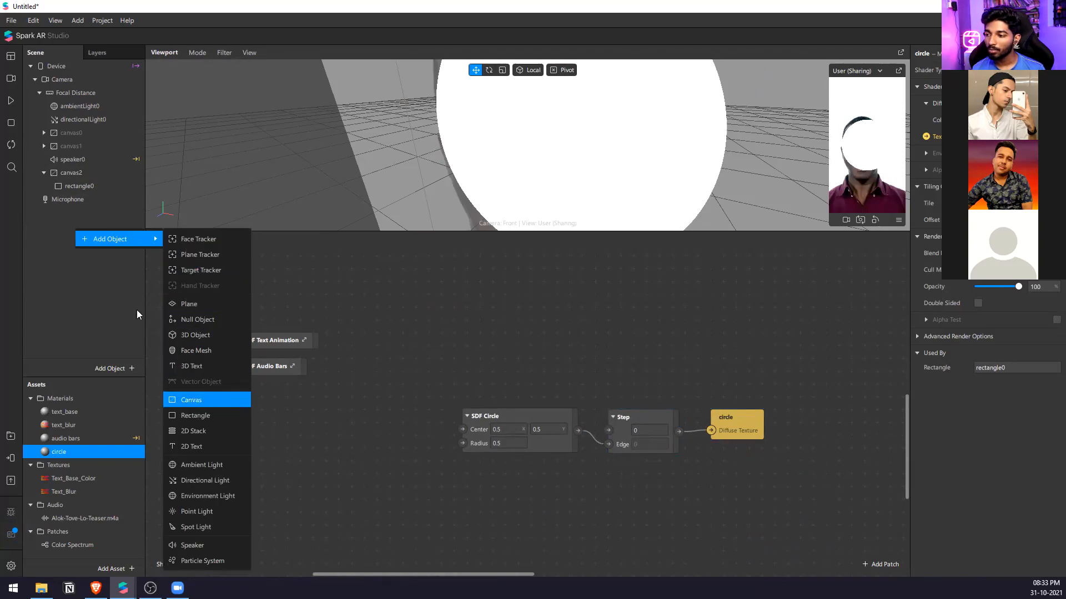
{"action": "right_click", "coordinate": [83, 198]}
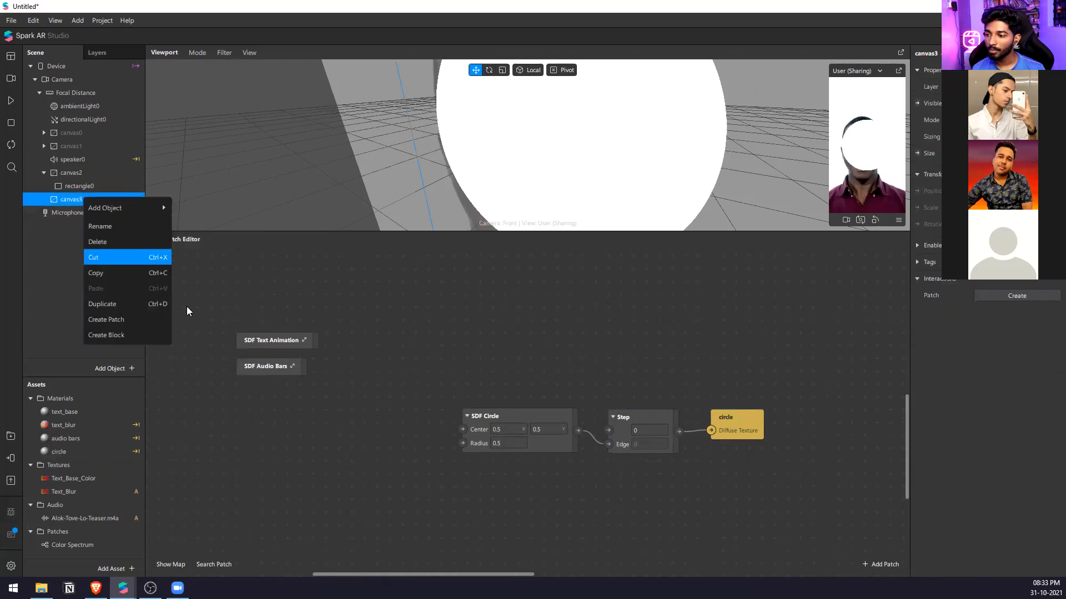
{"action": "mouse_move", "coordinate": [147, 219]}
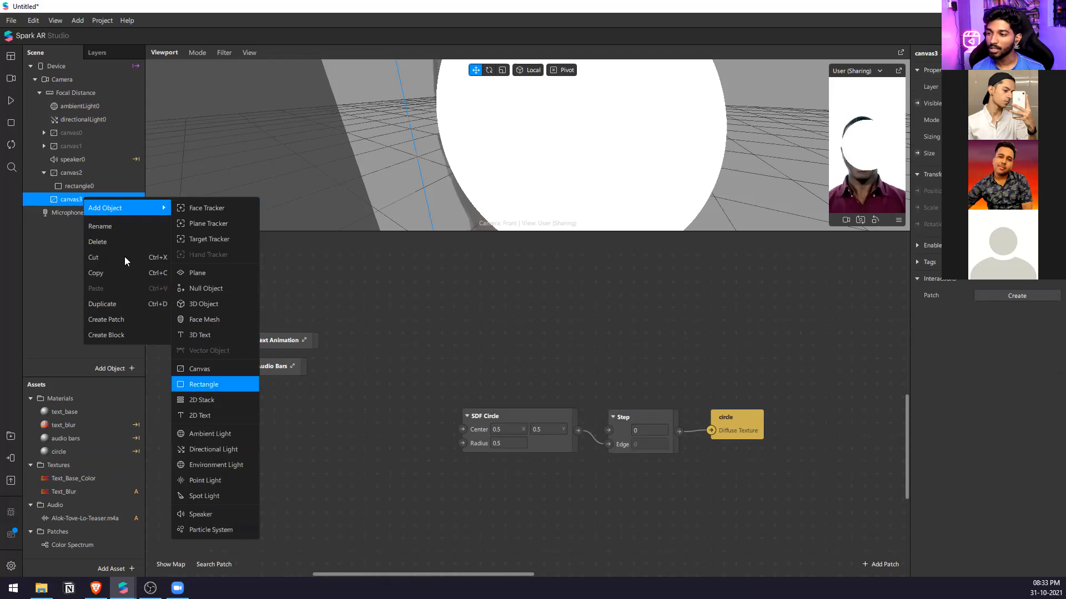
{"action": "left_click", "coordinate": [228, 385]}
Create a new material for the new rectangle, rename it bg, and set its colour to black.
{"action": "left_click", "coordinate": [1056, 279]}
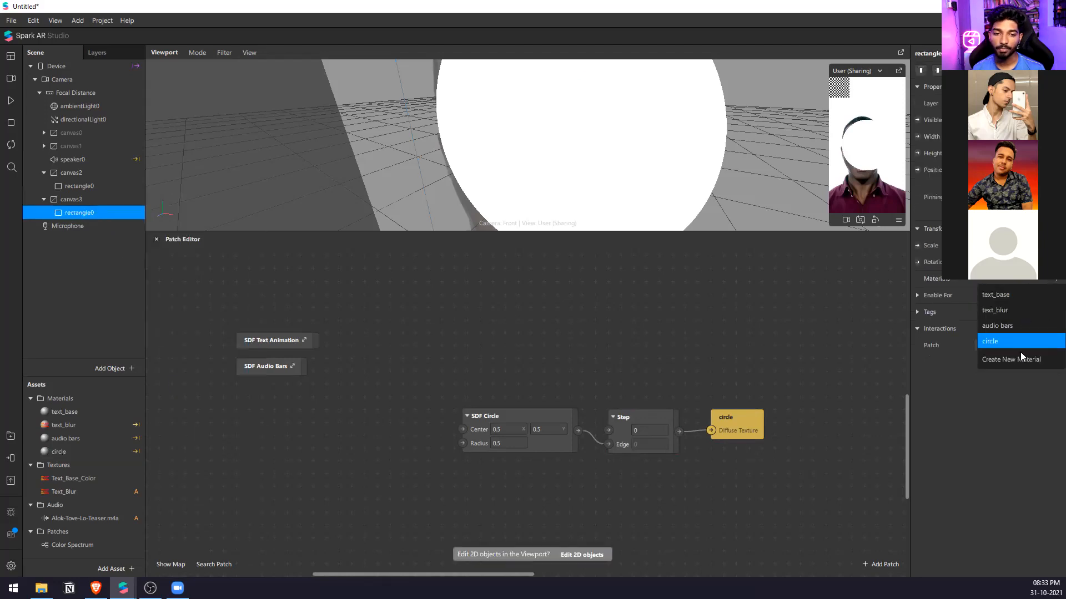
{"action": "left_click", "coordinate": [1020, 354]}
{"action": "left_click", "coordinate": [989, 300]}
{"action": "left_click", "coordinate": [924, 56]}
{"action": "type", "text": "bg"}
{"action": "key", "text": "Return"}
{"action": "left_click", "coordinate": [1017, 120]}
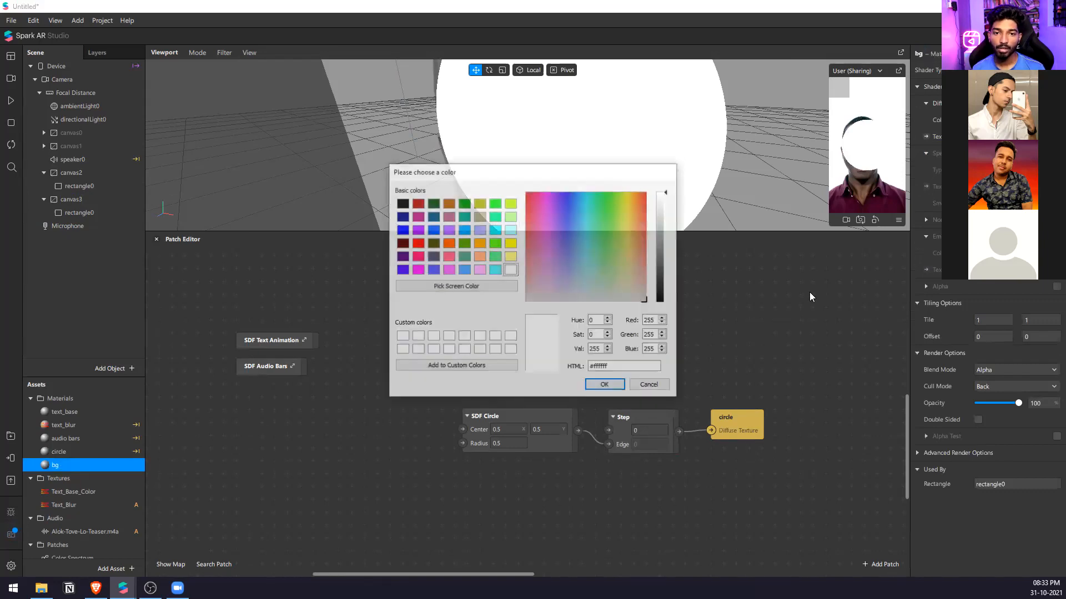
{"action": "left_click", "coordinate": [660, 302]}
{"action": "left_click", "coordinate": [605, 385]}
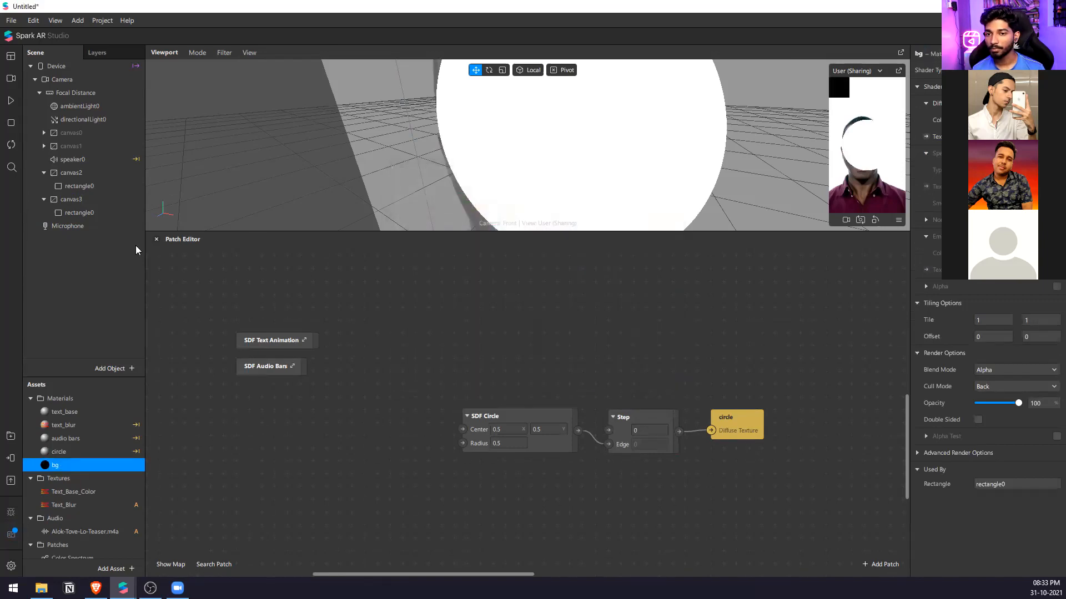
Make the bg rectangle fill its canvas in width and height, and move canvas3 above canvas2 in the scene hierarchy.
{"action": "left_click", "coordinate": [79, 212]}
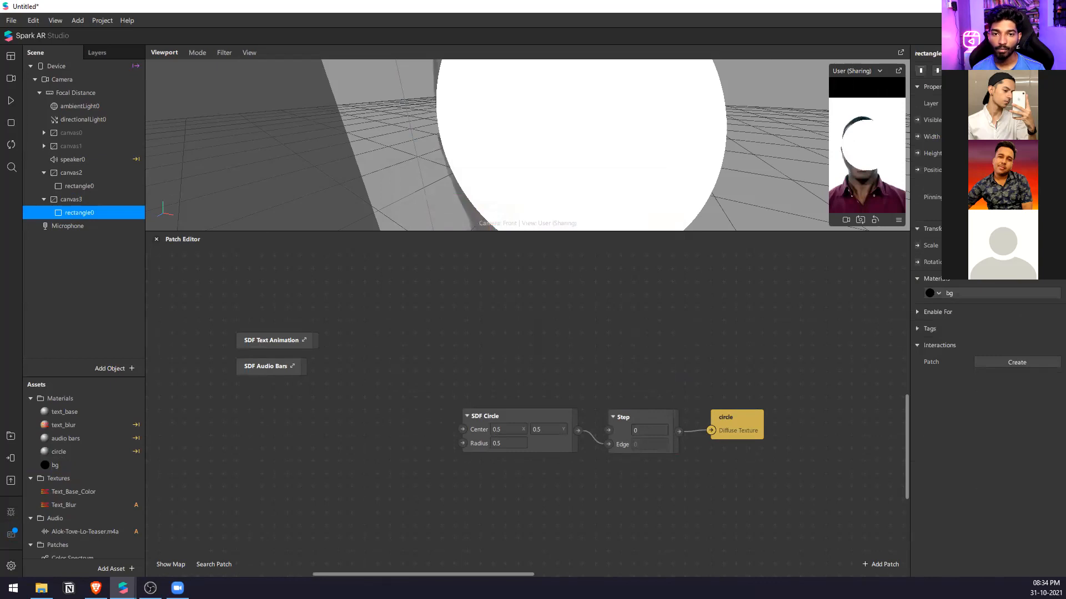
{"action": "left_click", "coordinate": [68, 200]}
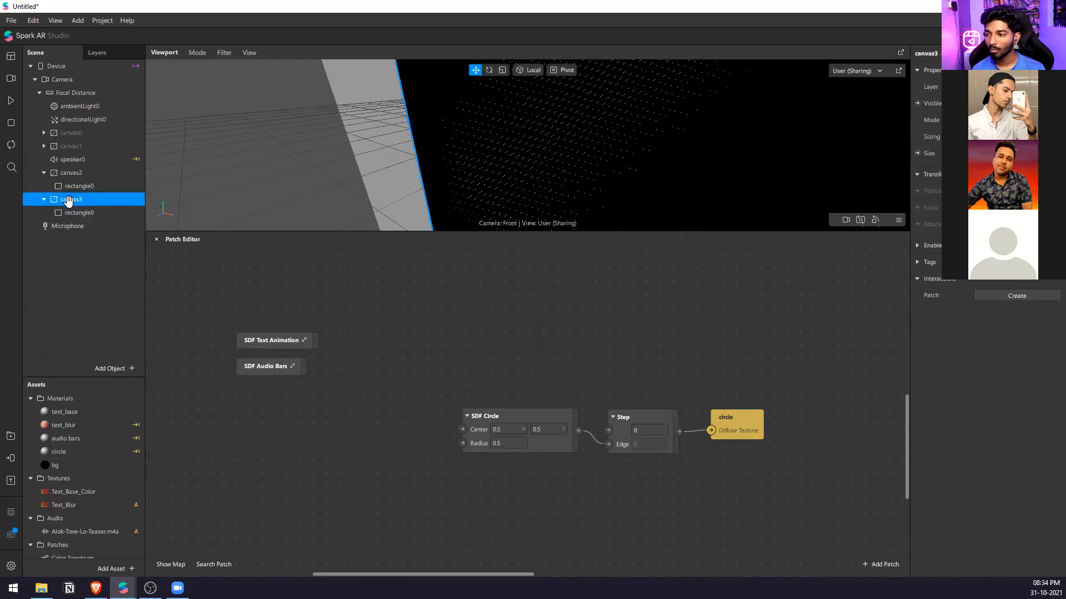
{"action": "left_click_drag", "start_coordinate": [68, 198], "coordinate": [78, 165]}
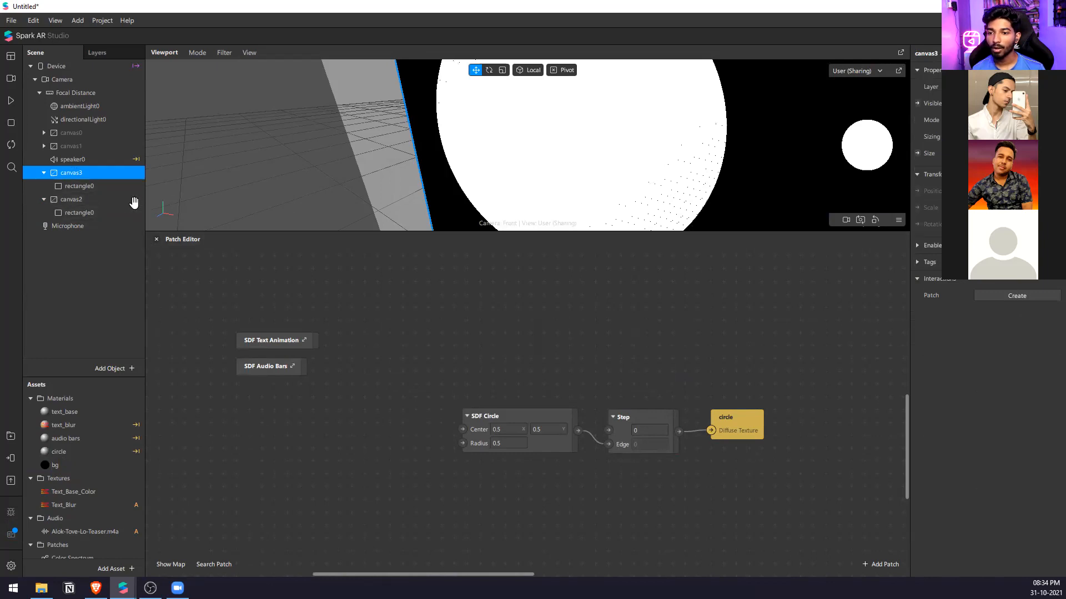
{"action": "left_click_drag", "start_coordinate": [720, 232], "coordinate": [719, 429]}
{"action": "scroll", "coordinate": [621, 266], "scroll_direction": "down", "scroll_amount": 5}
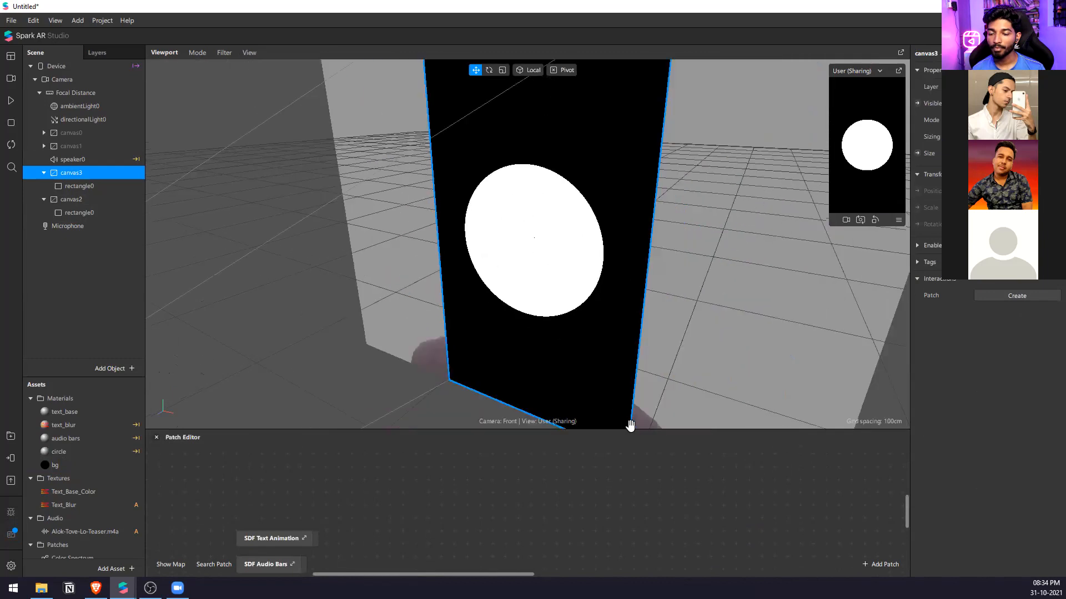
{"action": "left_click", "coordinate": [642, 432]}
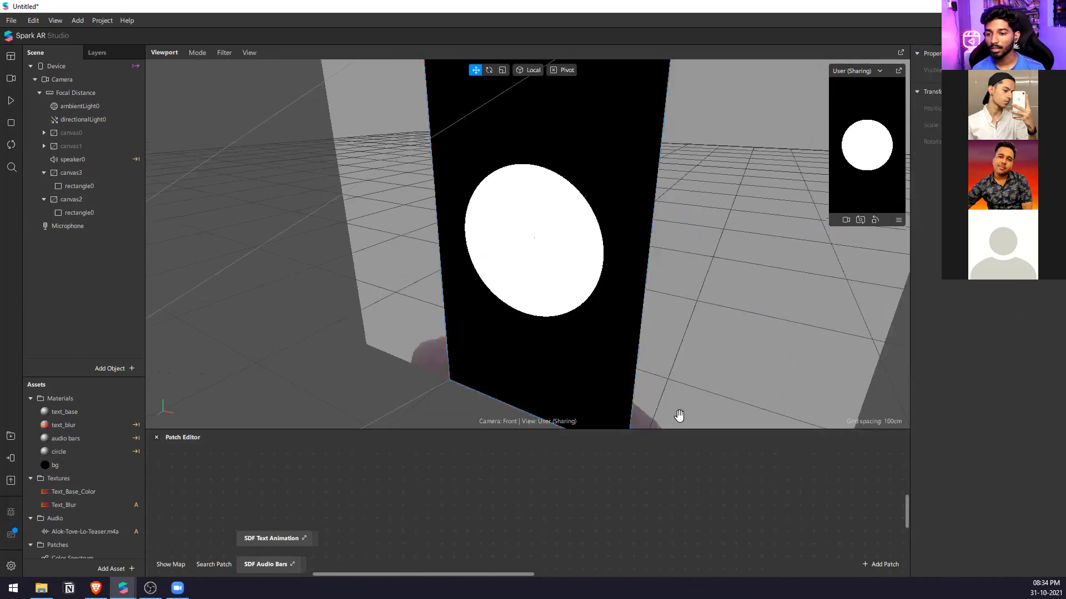
{"action": "left_click_drag", "start_coordinate": [707, 428], "coordinate": [671, 186]}
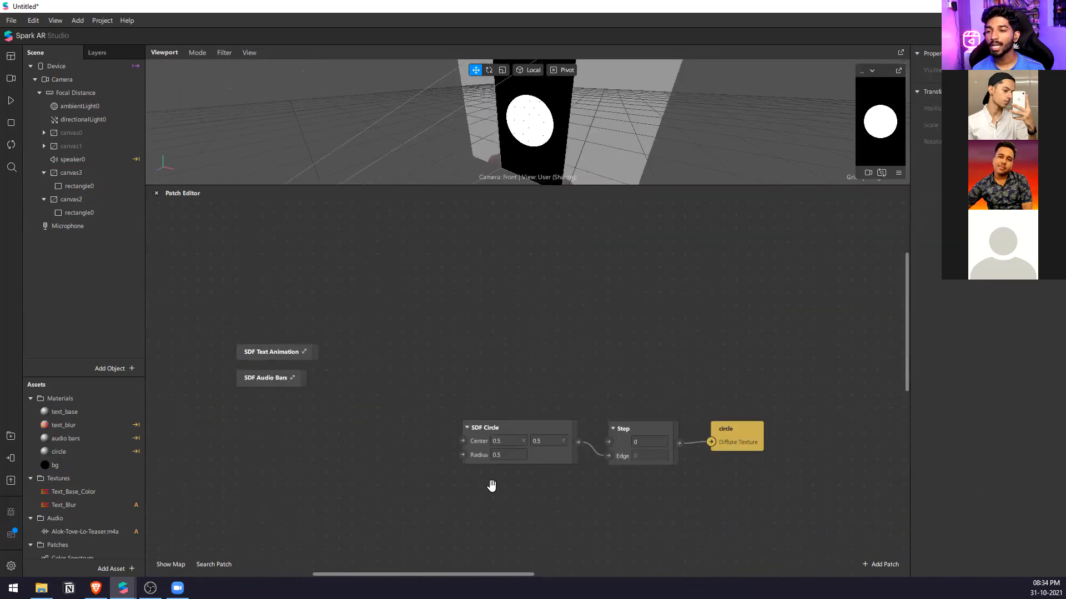
Try SDF Circle radius values between 0.4 and 0.6, finishing at 0.6.
{"action": "left_click", "coordinate": [512, 456]}
{"action": "type", "text": "0.4"}
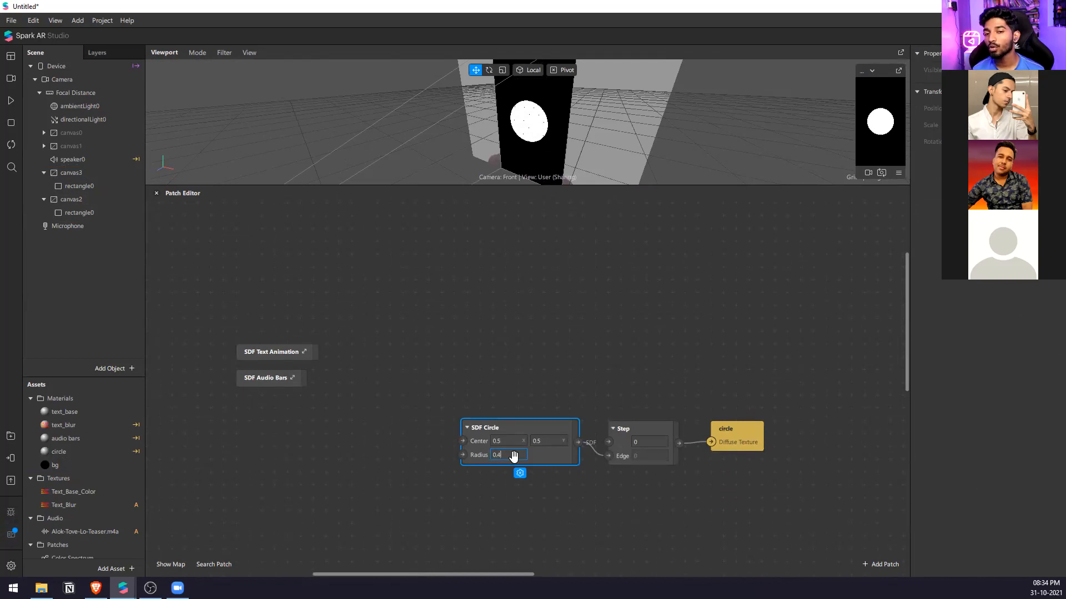
{"action": "key", "text": "Up"}
{"action": "key", "text": "Up"}
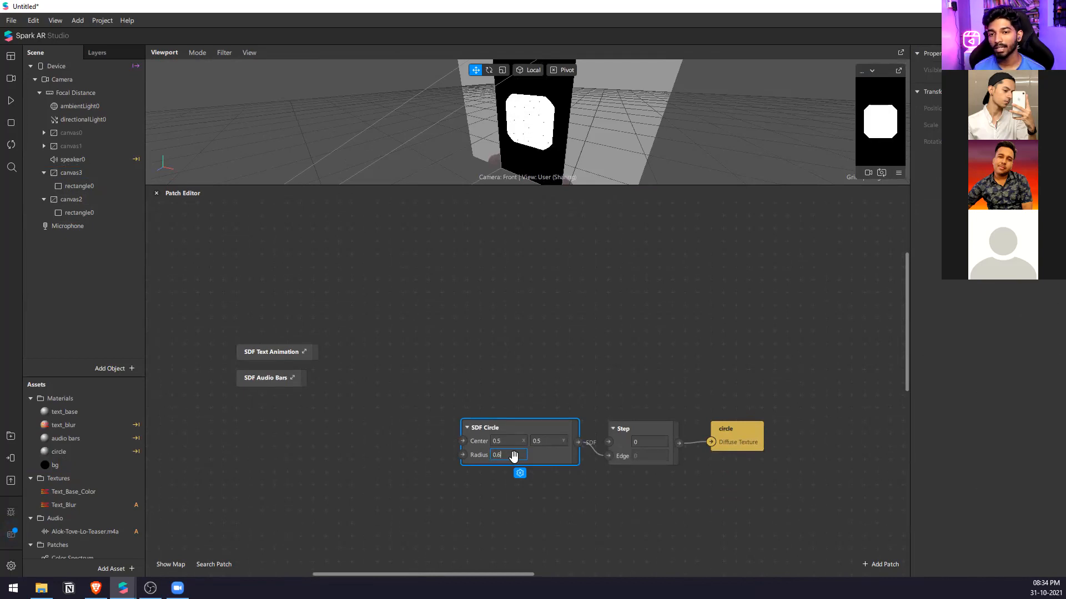
{"action": "key", "text": "Down"}
{"action": "key", "text": "Up"}
{"action": "key", "text": "Up"}
{"action": "key", "text": "Down"}
{"action": "key", "text": "Down"}
{"action": "key", "text": "Down"}
{"action": "key", "text": "Down"}
{"action": "key", "text": "Down"}
{"action": "key", "text": "Up"}
{"action": "key", "text": "Up"}
{"action": "key", "text": "Up"}
{"action": "key", "text": "Up"}
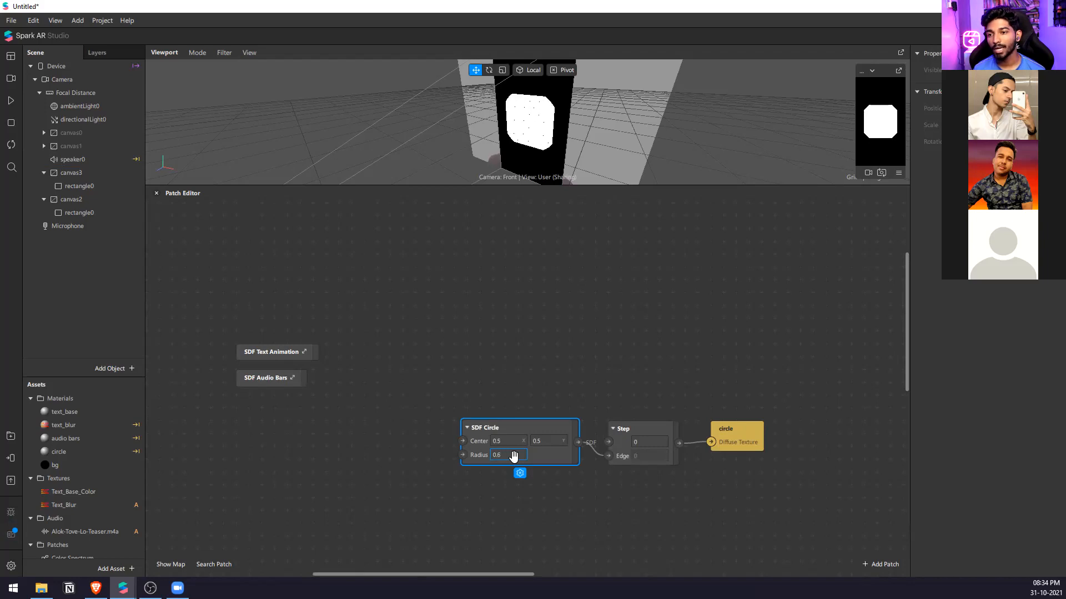
Make the circle rectangle in canvas2 fill the full width and height of its canvas.
{"action": "left_click", "coordinate": [113, 212]}
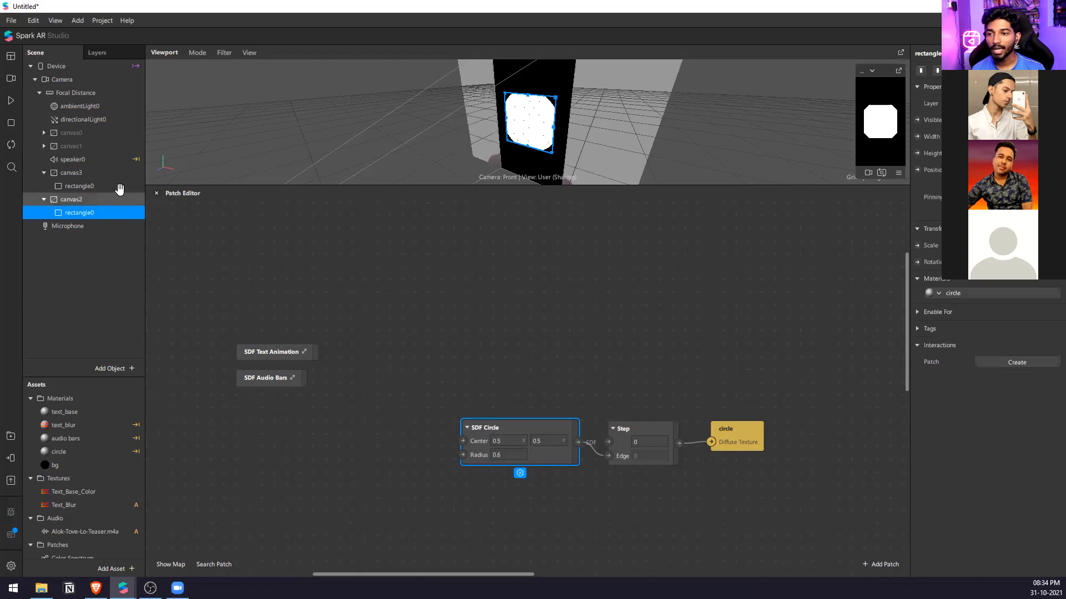
{"action": "left_click", "coordinate": [119, 189]}
{"action": "left_click", "coordinate": [119, 213]}
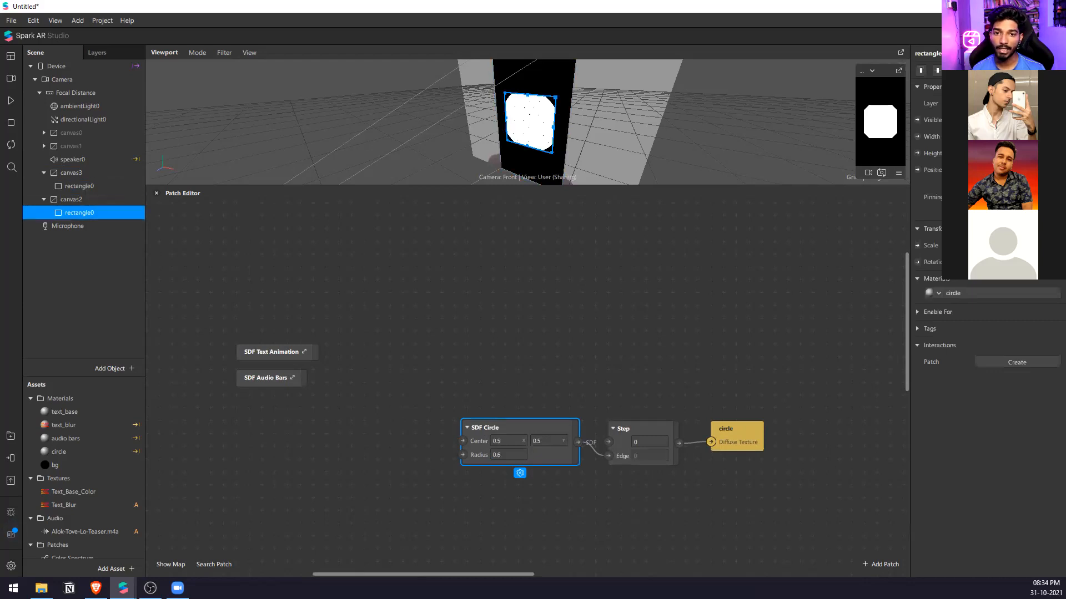
{"action": "key", "text": "Return"}
{"action": "key", "text": "Return"}
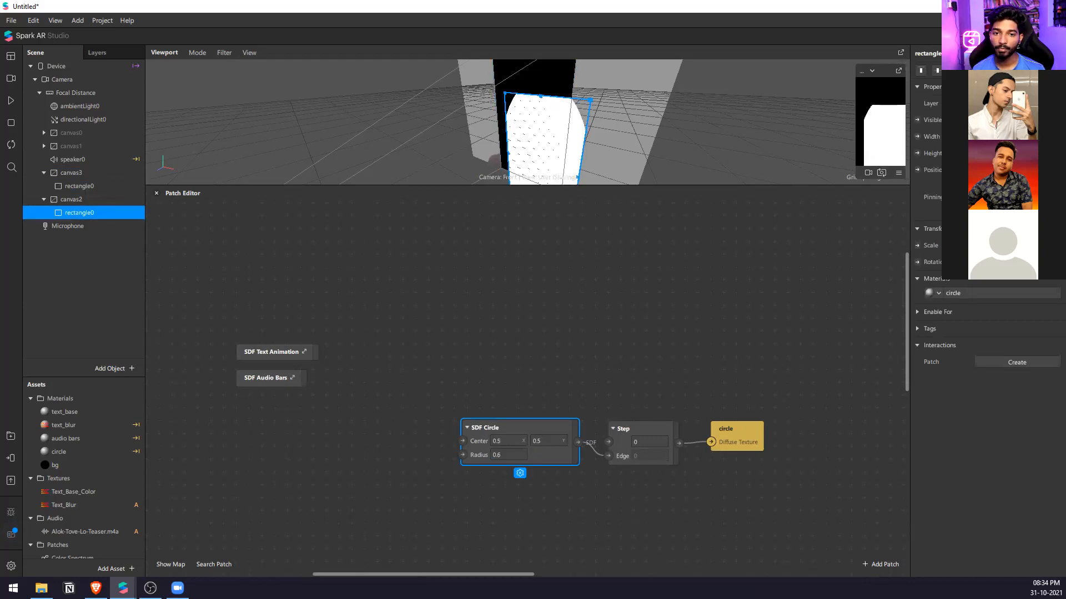
{"action": "left_click", "coordinate": [942, 70]}
{"action": "left_click", "coordinate": [986, 71]}
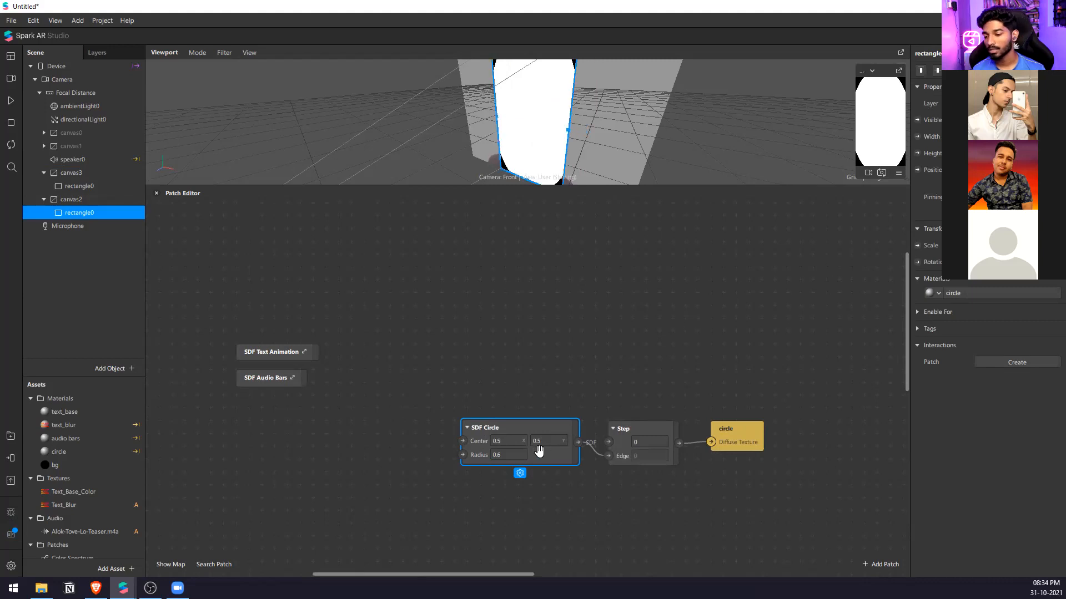
Test the SDF Circle radius on the full-size rectangle with values from 0.3 to 0.7, finishing at 0.3.
{"action": "left_click", "coordinate": [511, 455]}
{"action": "scroll", "coordinate": [514, 456], "scroll_direction": "down", "scroll_amount": 6}
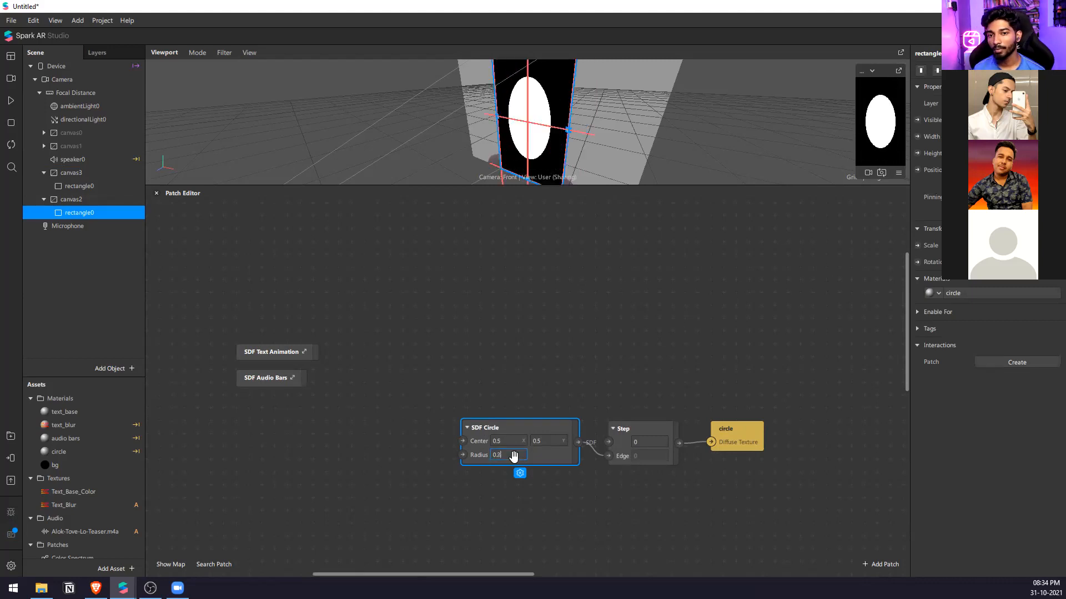
{"action": "scroll", "coordinate": [514, 457], "scroll_direction": "up", "scroll_amount": 8}
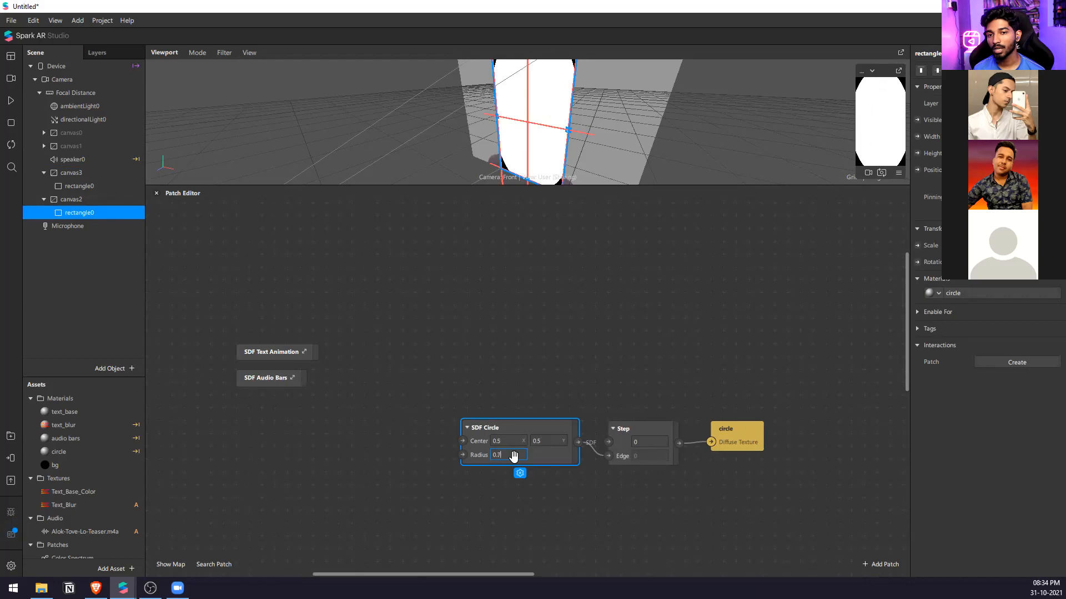
{"action": "scroll", "coordinate": [513, 456], "scroll_direction": "down", "scroll_amount": 5}
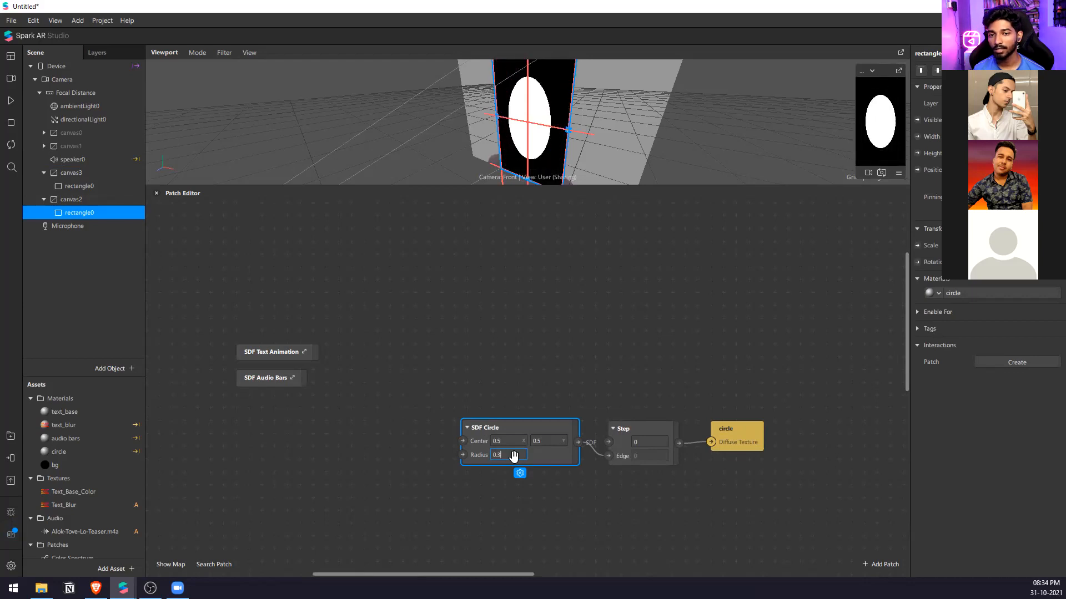
Add a Loop Animation patch and place it to the lower left of the SDF Circle patch.
{"action": "double_click", "coordinate": [287, 471]}
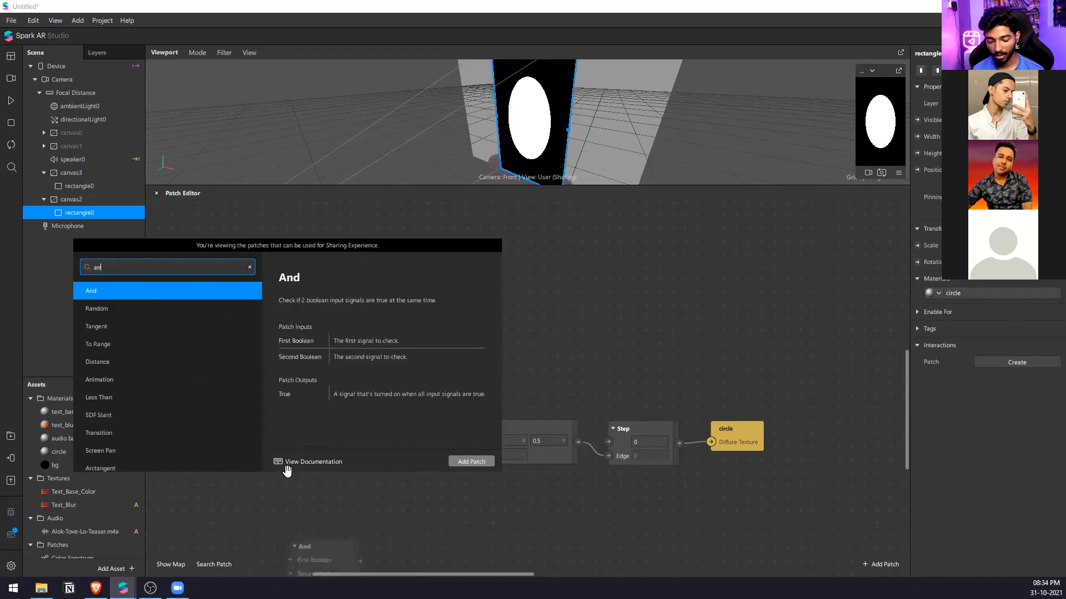
{"action": "type", "text": "loop"}
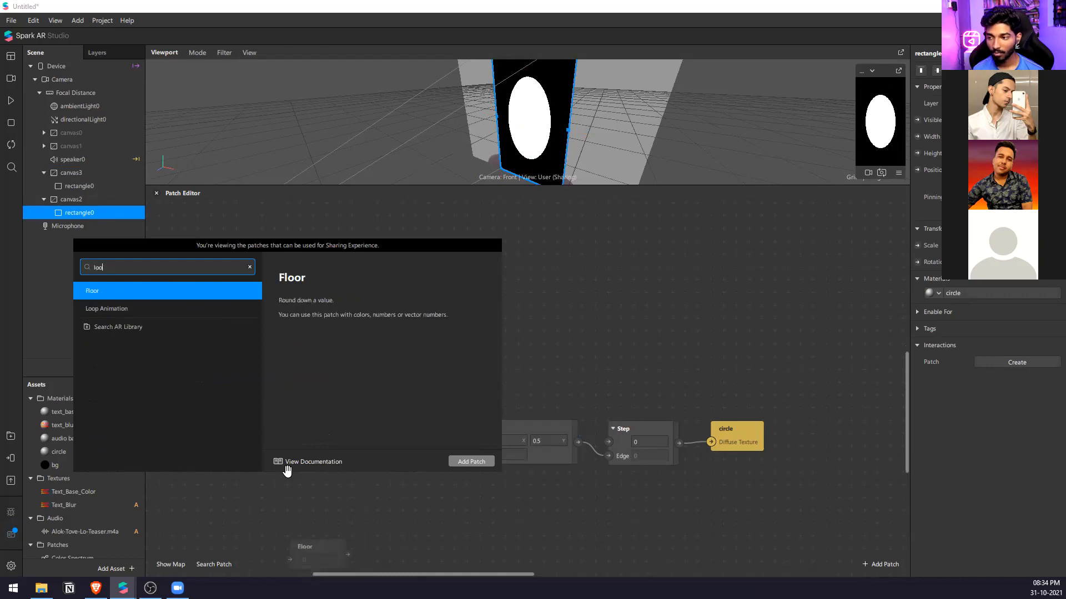
{"action": "key", "text": "Return"}
{"action": "scroll", "coordinate": [411, 407], "scroll_direction": "down", "scroll_amount": 3}
{"action": "scroll", "coordinate": [356, 510], "scroll_direction": "up", "scroll_amount": 2}
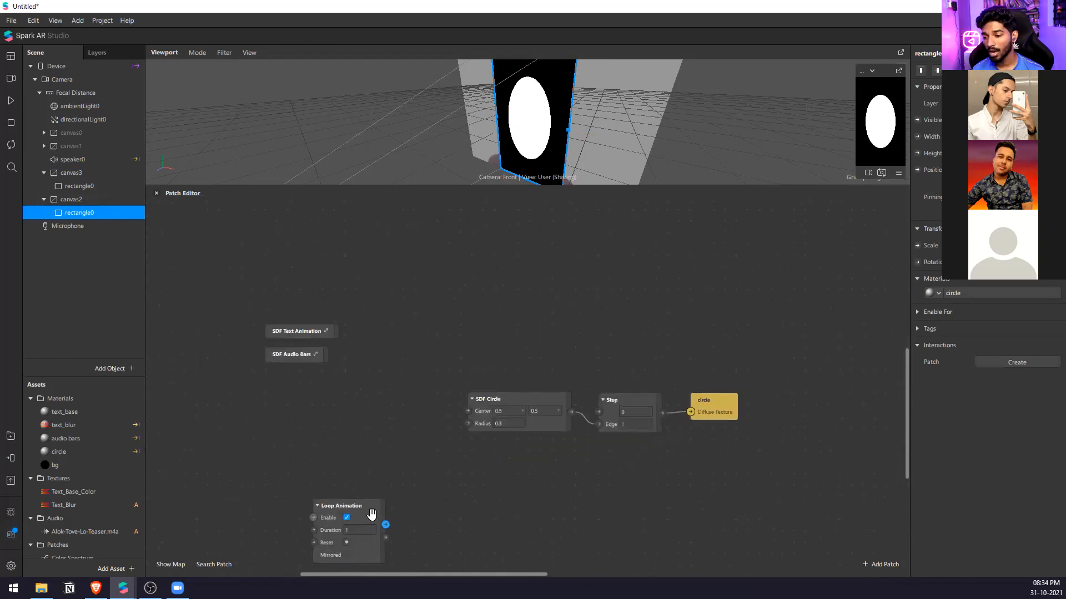
{"action": "left_click_drag", "start_coordinate": [373, 512], "coordinate": [323, 454]}
Add a Transition patch, set its type to Number, and drive its Progress from Loop Animation.
{"action": "double_click", "coordinate": [392, 465]}
{"action": "type", "text": "trans"}
{"action": "key", "text": "Return"}
{"action": "left_click", "coordinate": [458, 555]}
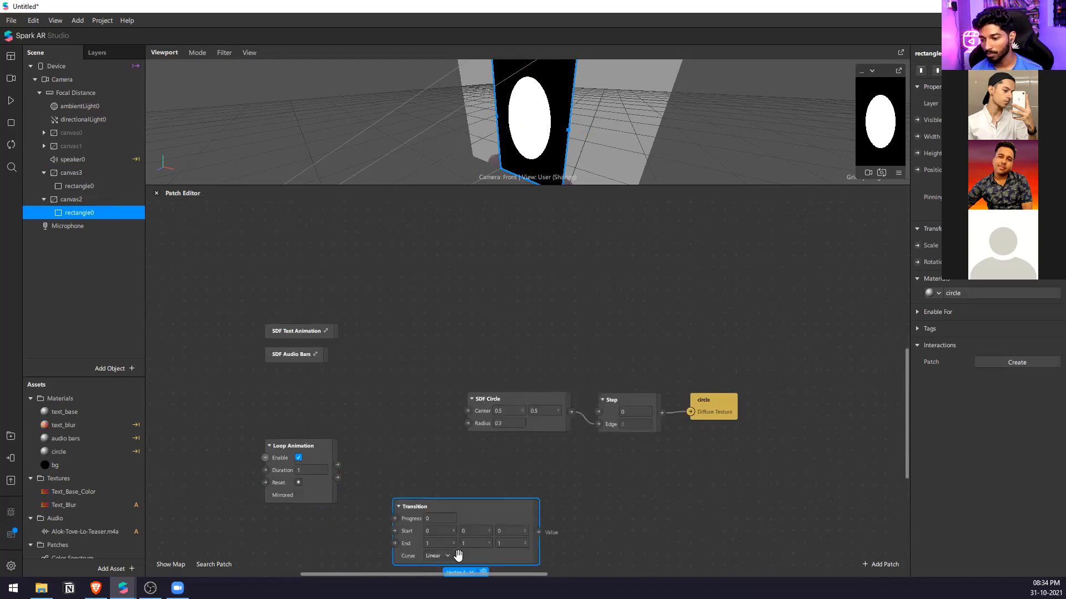
{"action": "left_click", "coordinate": [455, 570]}
{"action": "left_click", "coordinate": [474, 516]}
{"action": "left_click_drag", "start_coordinate": [337, 465], "coordinate": [379, 446]}
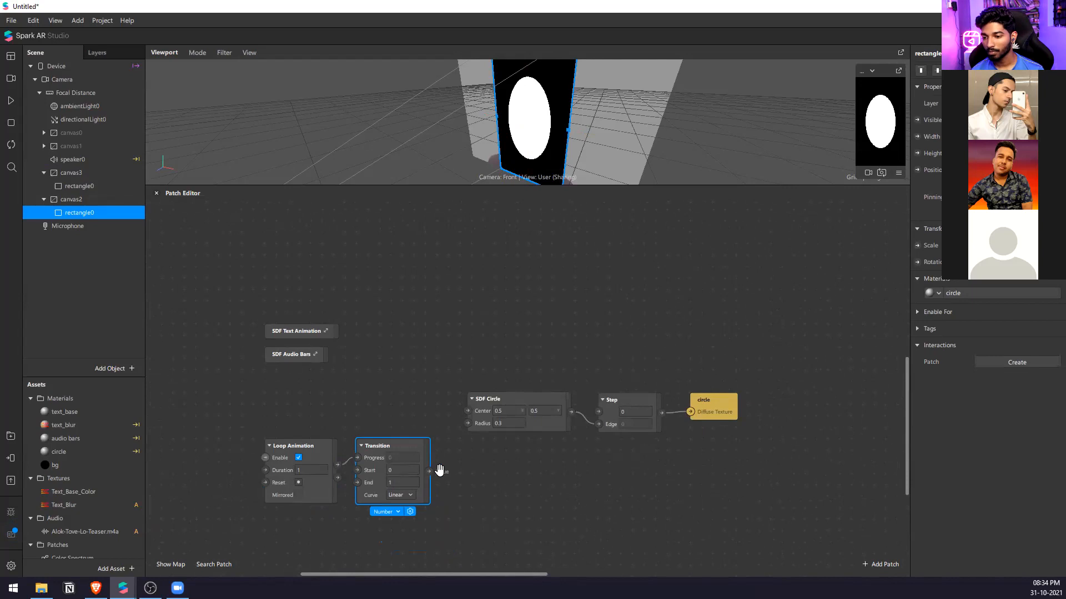
Raise the SDF Circle radius to 0.8 to test whether the circle covers the whole canvas.
{"action": "left_click", "coordinate": [507, 425]}
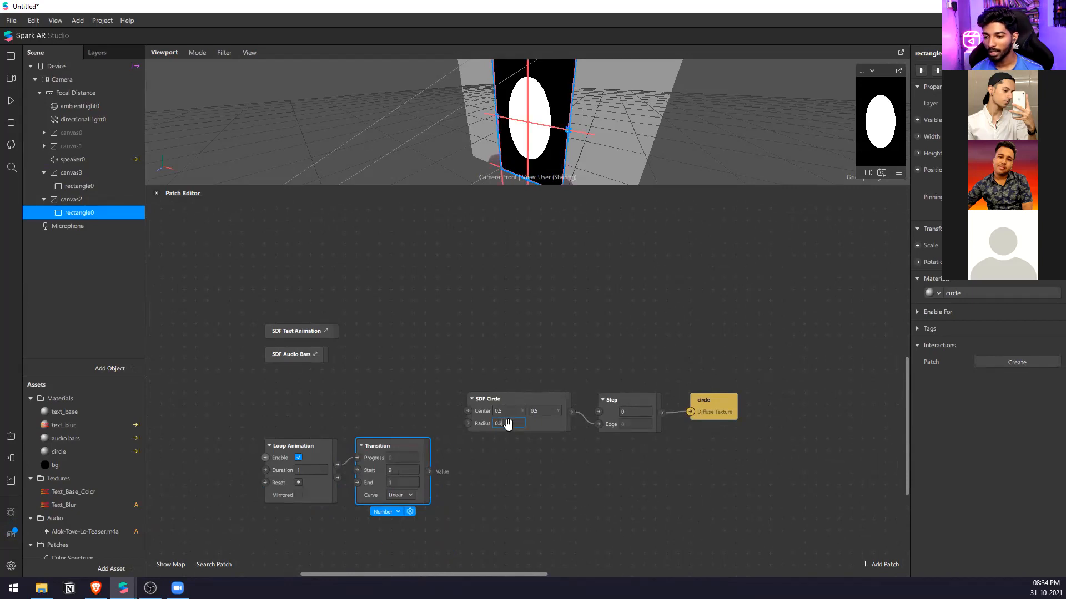
{"action": "key", "text": "Up"}
{"action": "key", "text": "Up"}
{"action": "key", "text": "Up"}
{"action": "key", "text": "Up"}
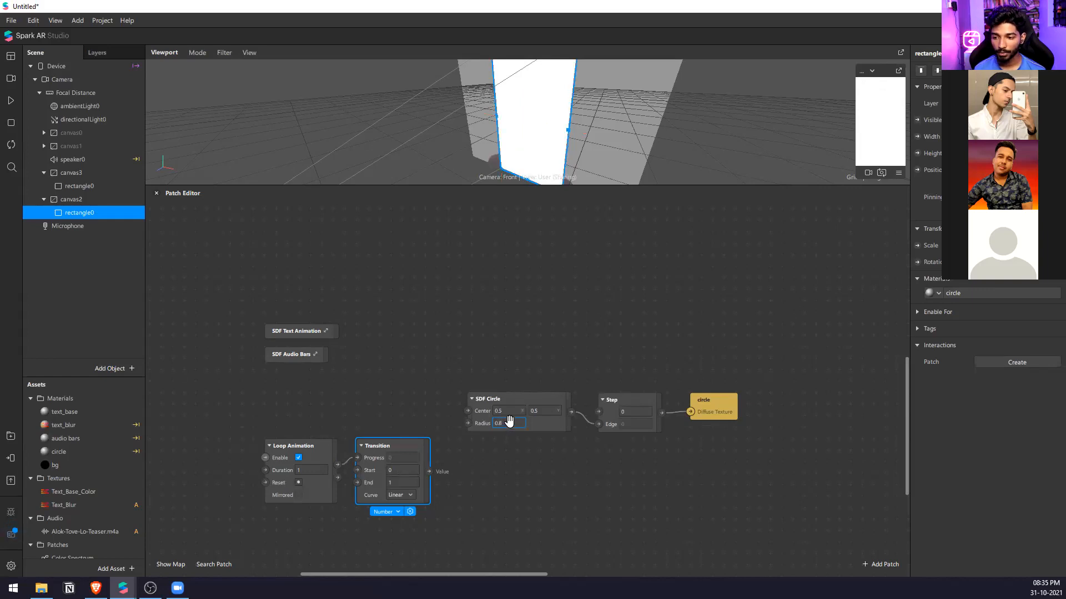
Connect the Transition value to the SDF Circle Radius, turn on Mirrored for Loop Animation, and play the preview.
{"action": "left_click_drag", "start_coordinate": [432, 471], "coordinate": [467, 423]}
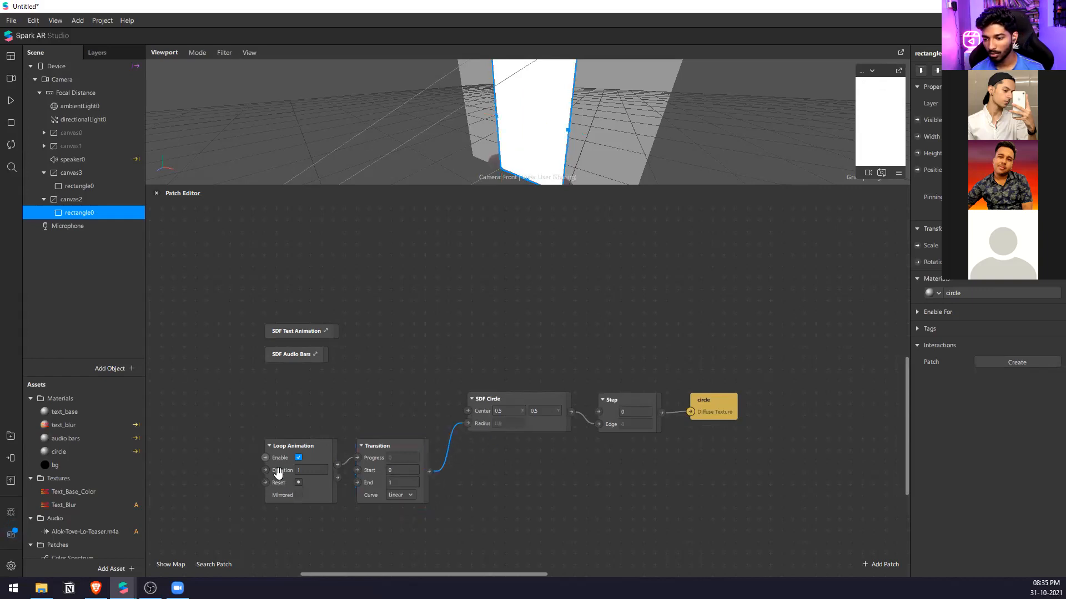
{"action": "left_click", "coordinate": [299, 494]}
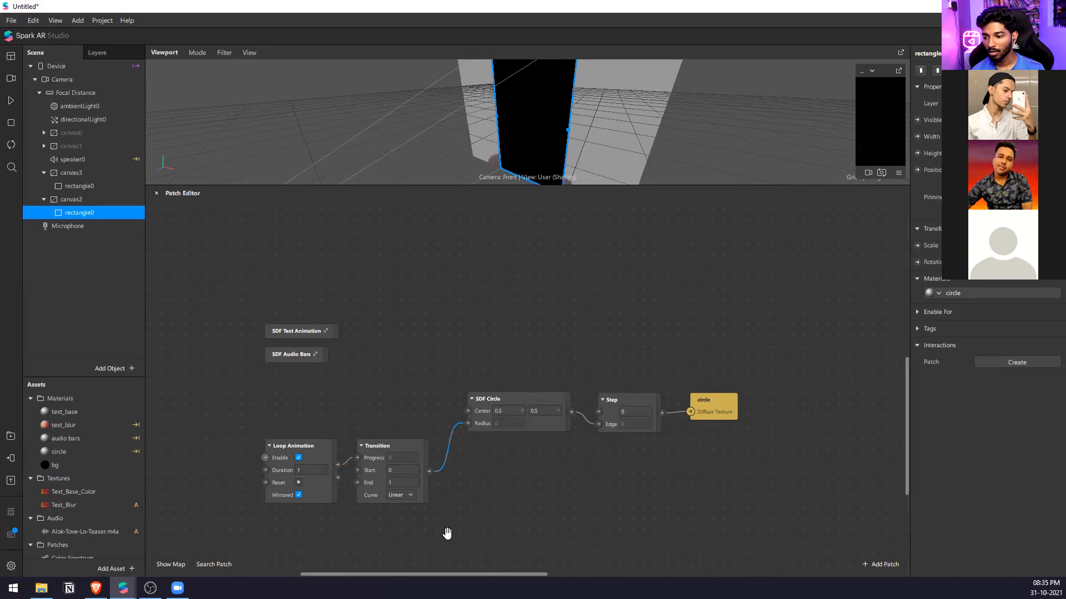
{"action": "left_click", "coordinate": [14, 102]}
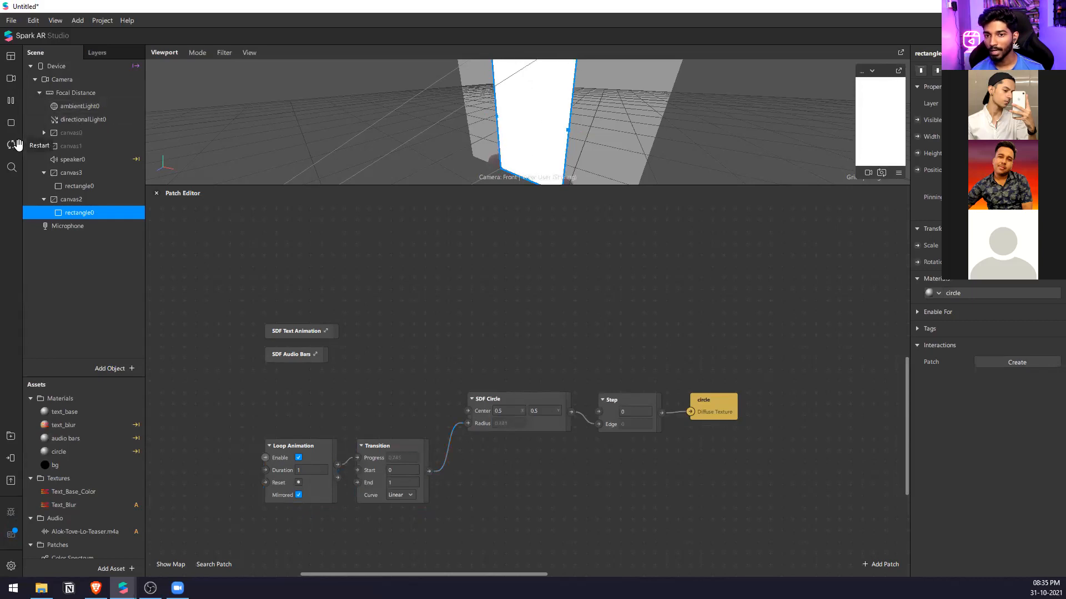
Set the Transition curve to Exponential In-Out and line up the SDF Circle, Step and circle patches beside it.
{"action": "left_click", "coordinate": [400, 495]}
{"action": "left_click", "coordinate": [410, 436]}
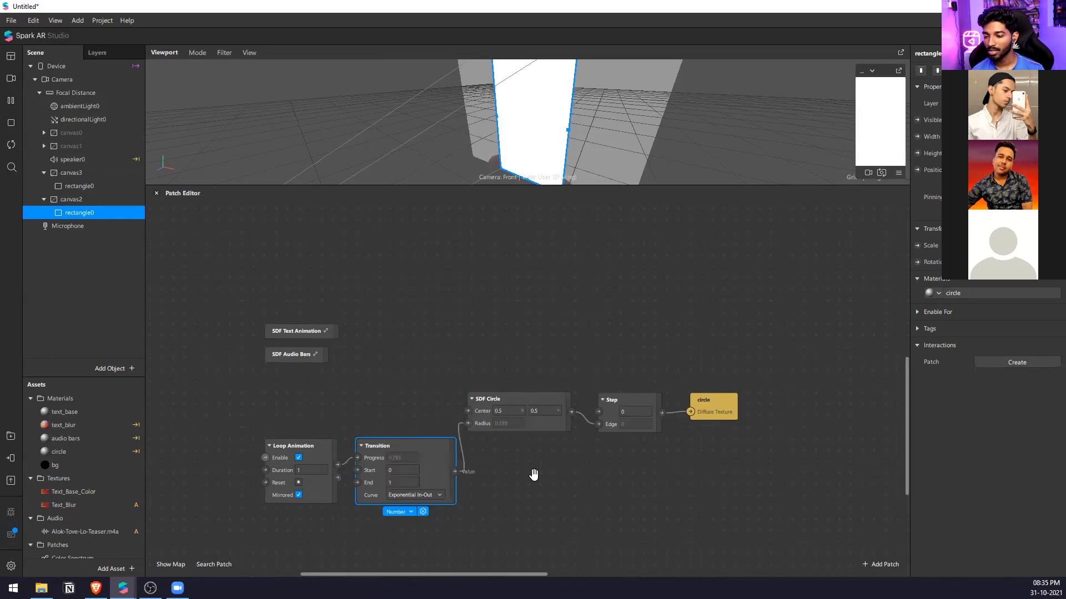
{"action": "left_click", "coordinate": [622, 514]}
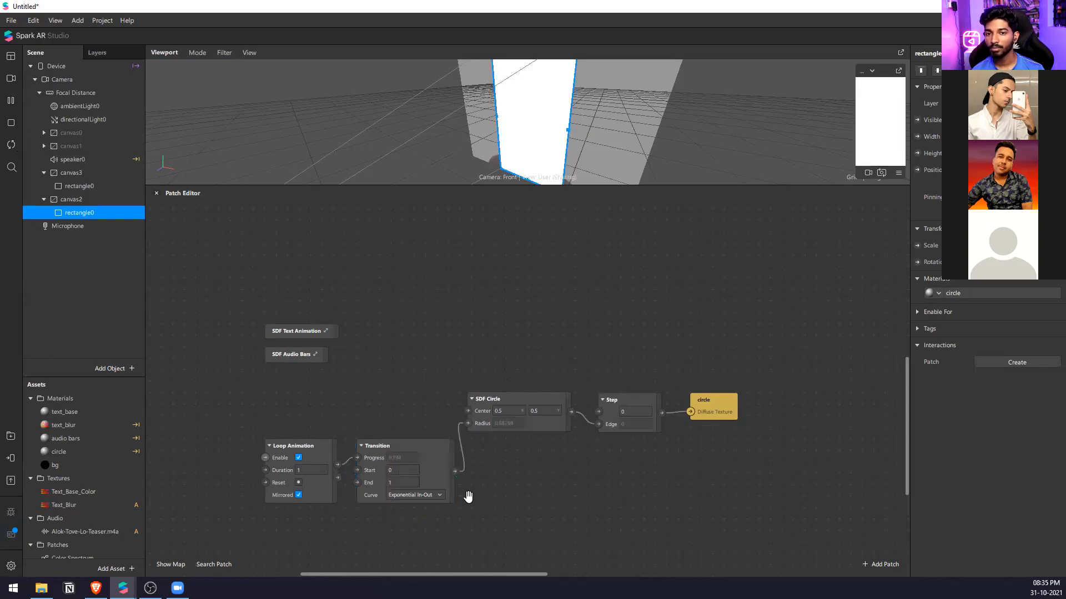
{"action": "left_click_drag", "start_coordinate": [765, 472], "coordinate": [528, 448]}
{"action": "left_click", "coordinate": [570, 418]}
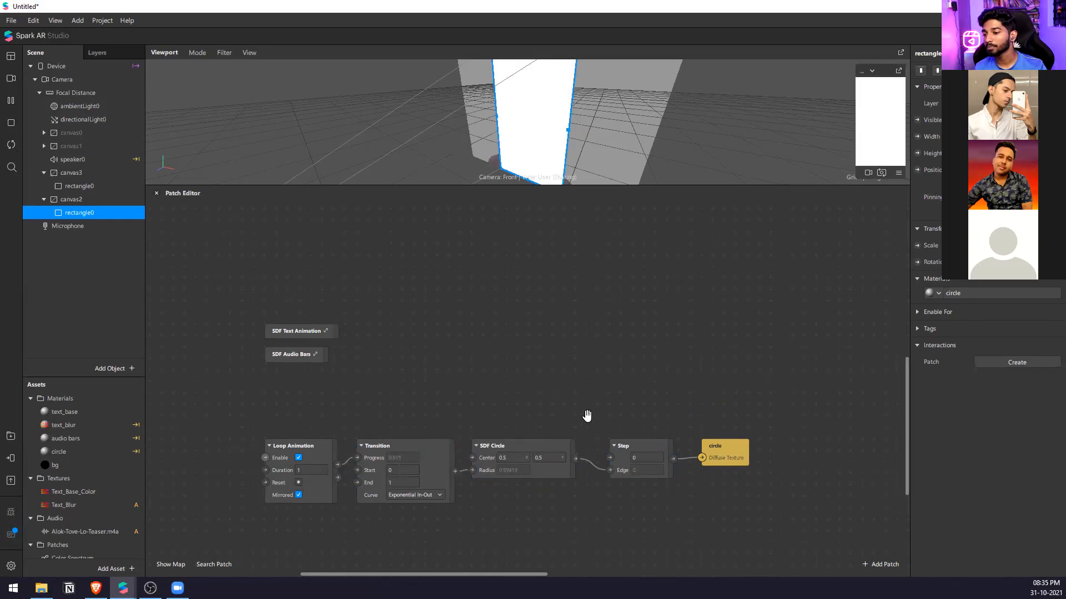
Disconnect the Transition from the SDF Circle's Radius and set the radius to 0.4.
{"action": "scroll", "coordinate": [543, 403], "scroll_direction": "down", "scroll_amount": 1}
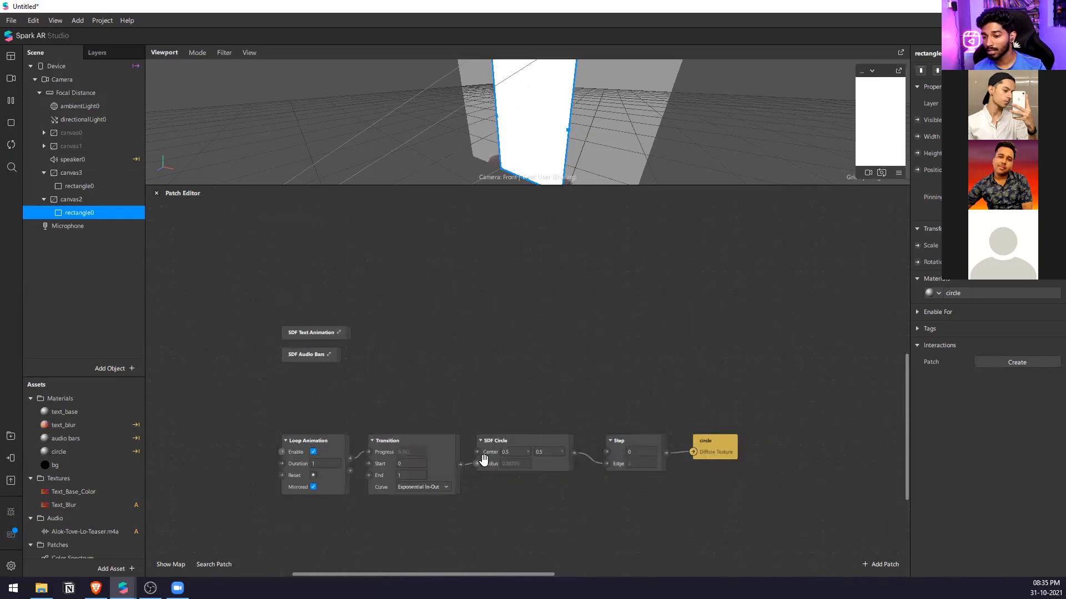
{"action": "left_click", "coordinate": [517, 464]}
{"action": "type", "text": "0.8"}
{"action": "key", "text": "Down"}
{"action": "key", "text": "Down"}
{"action": "key", "text": "Down"}
{"action": "key", "text": "Down"}
{"action": "key", "text": "Down"}
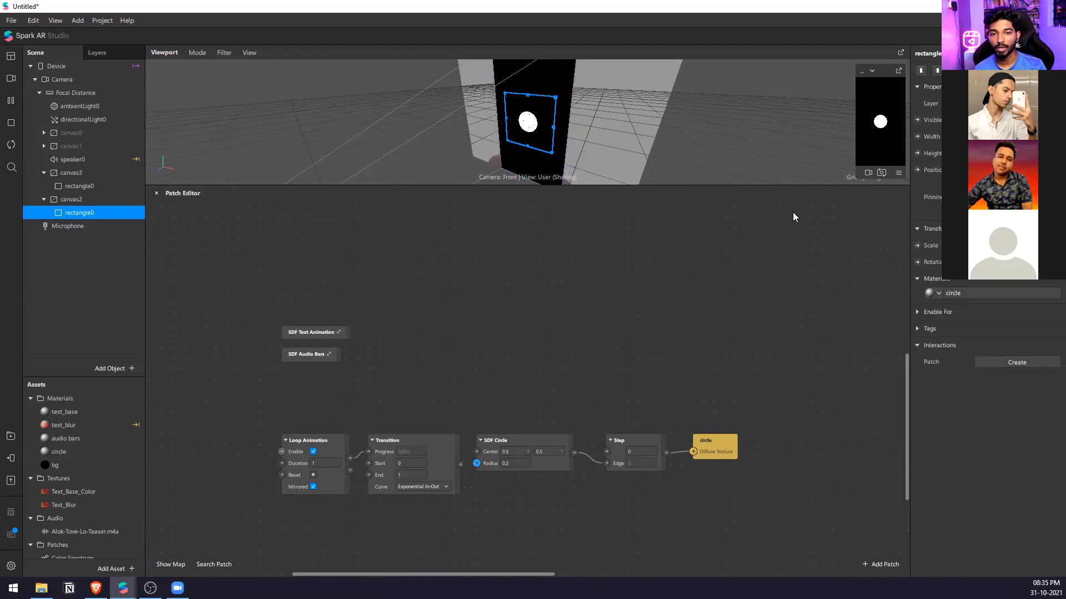
{"action": "double_click", "coordinate": [524, 460]}
{"action": "type", "text": "0.4"}
Add a Smooth Step patch, feed it from SDF Circle, and connect its output to the circle material's Diffuse Texture.
{"action": "double_click", "coordinate": [595, 384]}
{"action": "type", "text": "sm"}
{"action": "key", "text": "Down"}
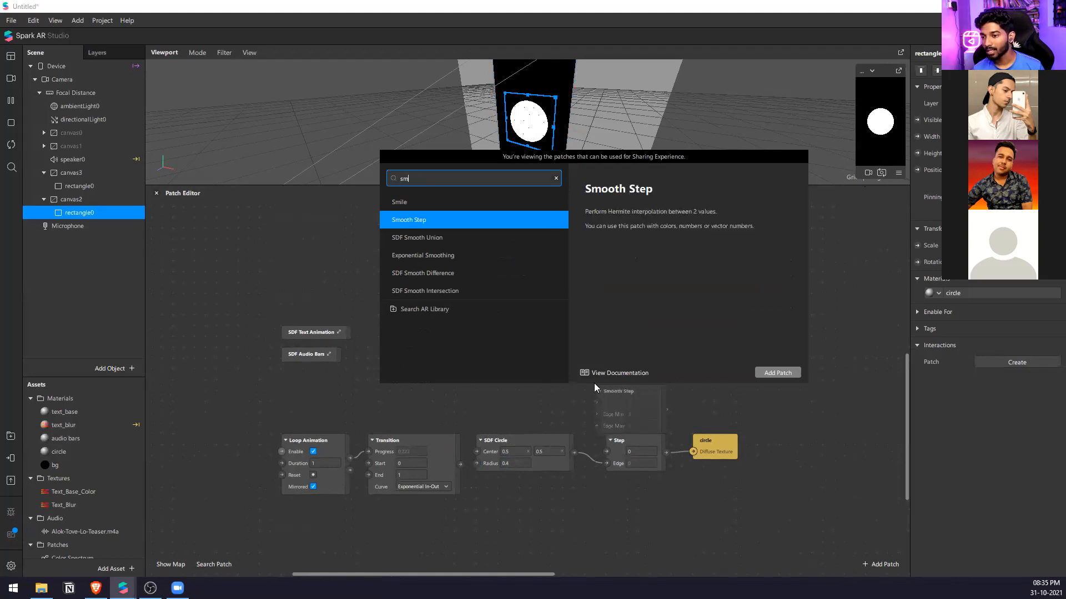
{"action": "key", "text": "Return"}
{"action": "left_click_drag", "start_coordinate": [574, 452], "coordinate": [616, 392]}
Set the Smooth Step's Edge Min to 0.1 and Edge Max to 0.
{"action": "left_click", "coordinate": [636, 420]}
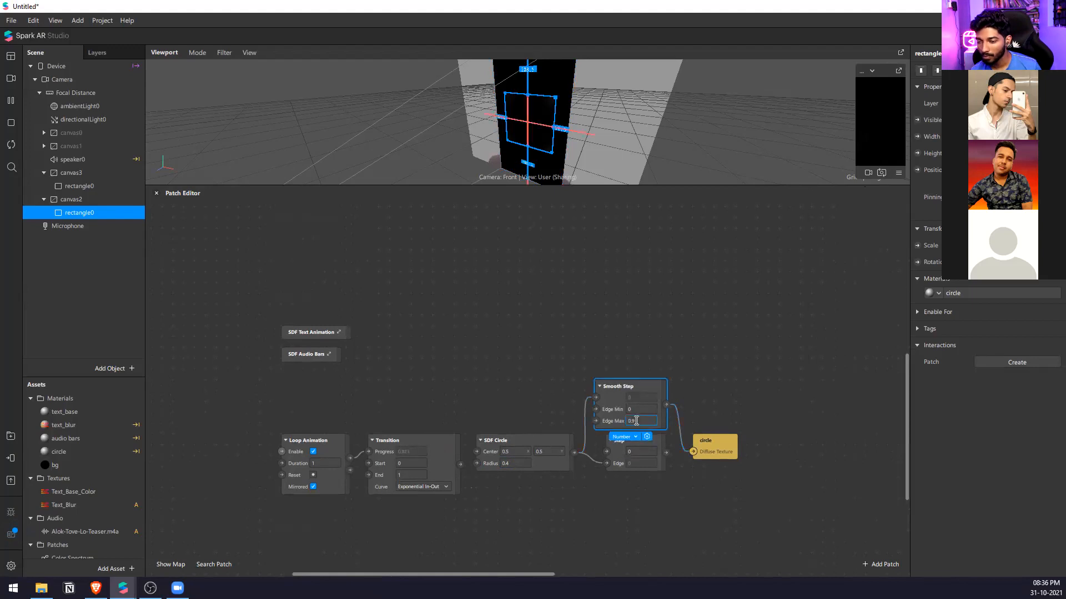
{"action": "key", "text": "alt+Down"}
{"action": "key", "text": "alt+Down"}
{"action": "key", "text": "alt+Down"}
{"action": "key", "text": "alt+Down"}
{"action": "key", "text": "alt+Down"}
{"action": "key", "text": "alt+Down"}
{"action": "key", "text": "alt+Down"}
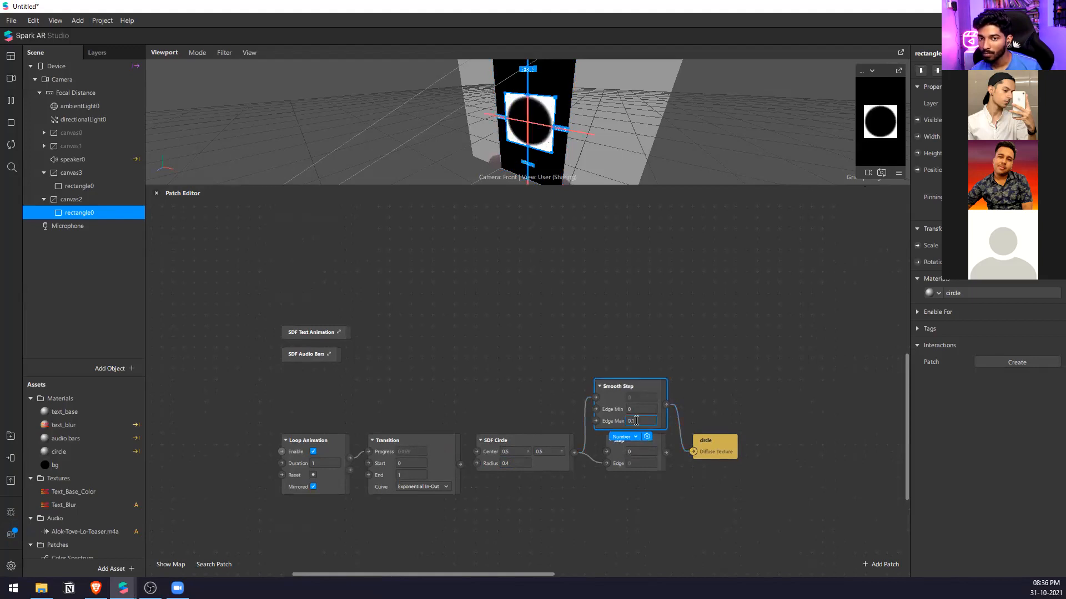
{"action": "left_click", "coordinate": [640, 407]}
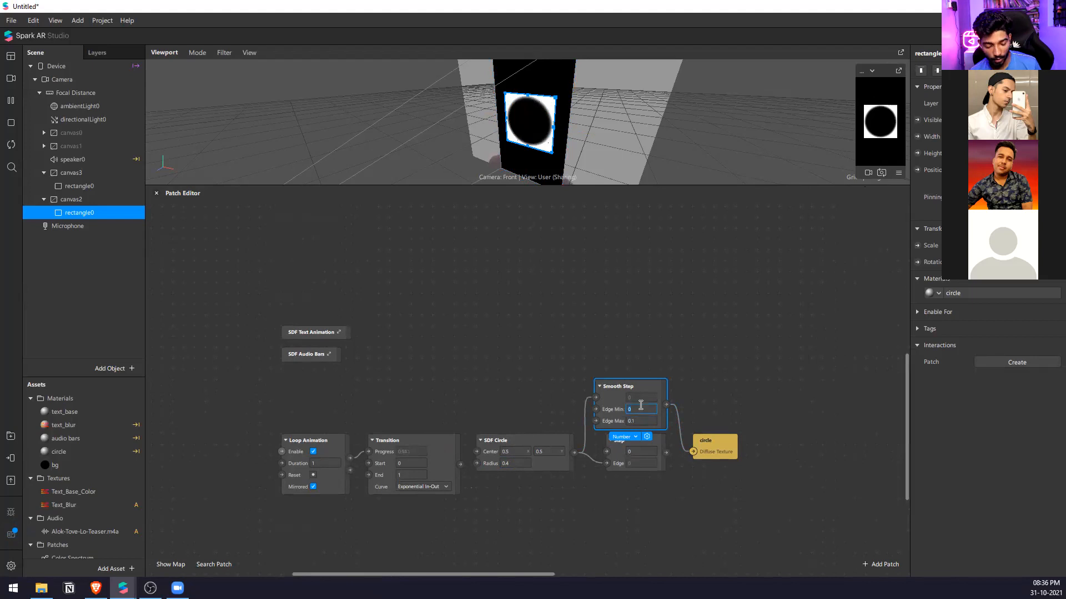
{"action": "type", "text": "0.1"}
{"action": "key", "text": "Return"}
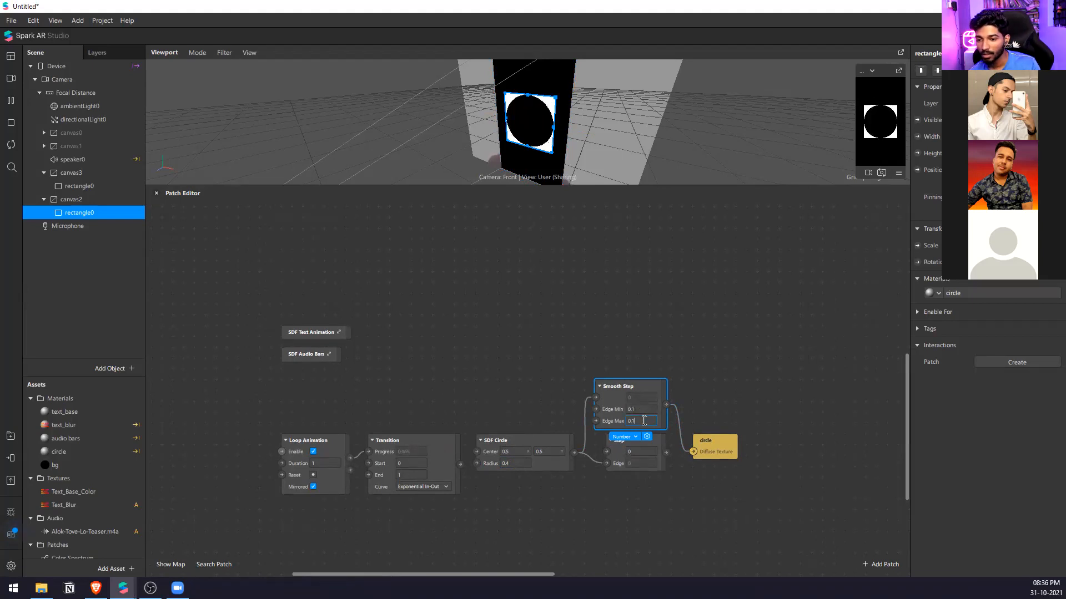
{"action": "type", "text": "0"}
{"action": "key", "text": "Return"}
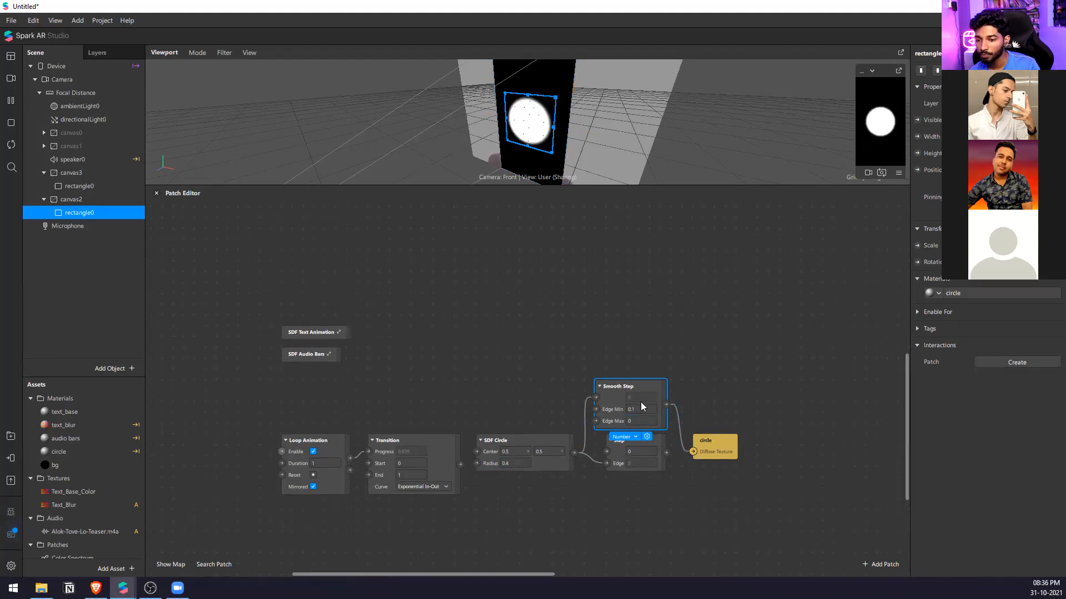
Soften the circle further by setting Smooth Step Edge Min to 0.3, and set the SDF Circle radius to 0.3.
{"action": "type", "text": "-0.2"}
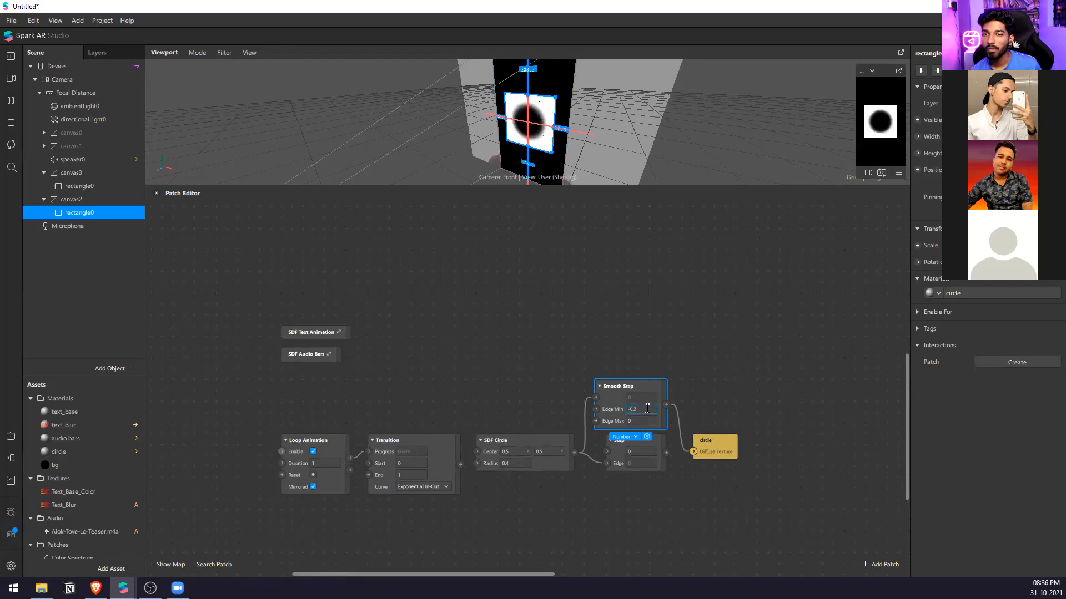
{"action": "key", "text": "BackSpace"}
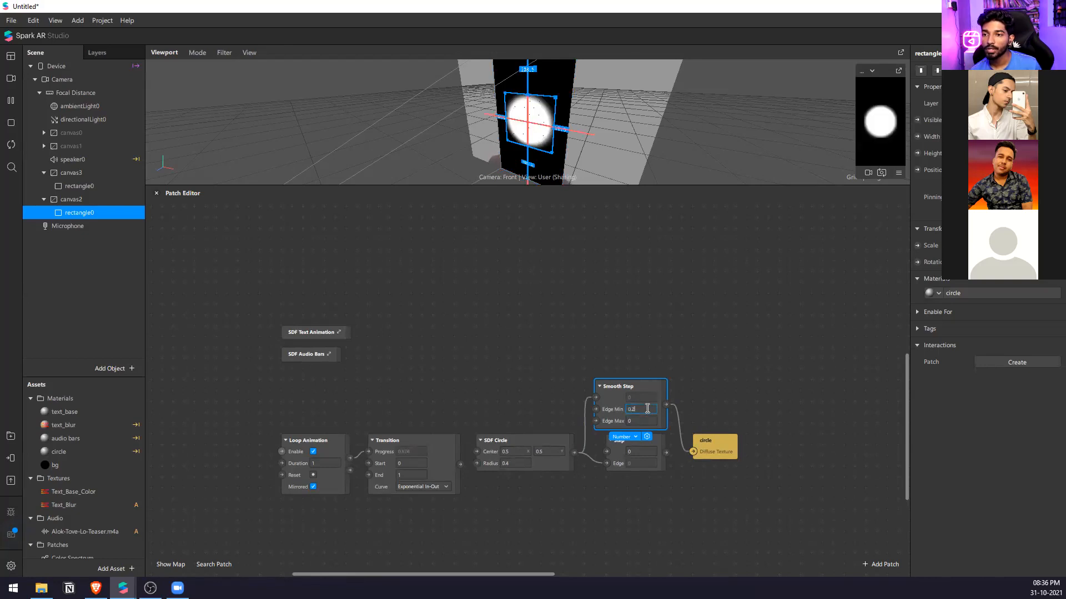
{"action": "key", "text": "BackSpace"}
{"action": "type", "text": "3"}
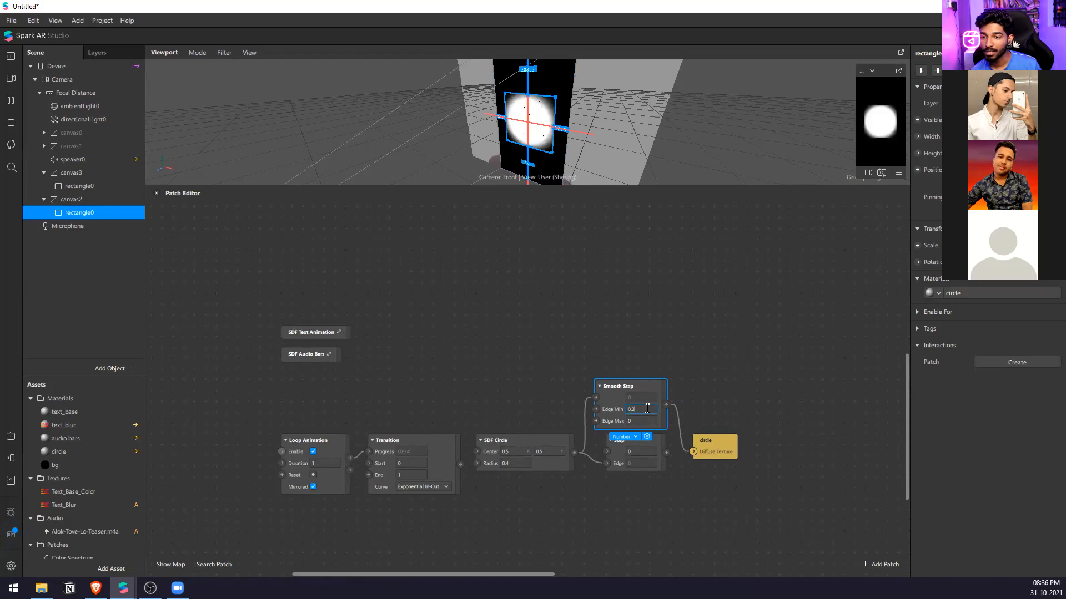
{"action": "left_click", "coordinate": [513, 464]}
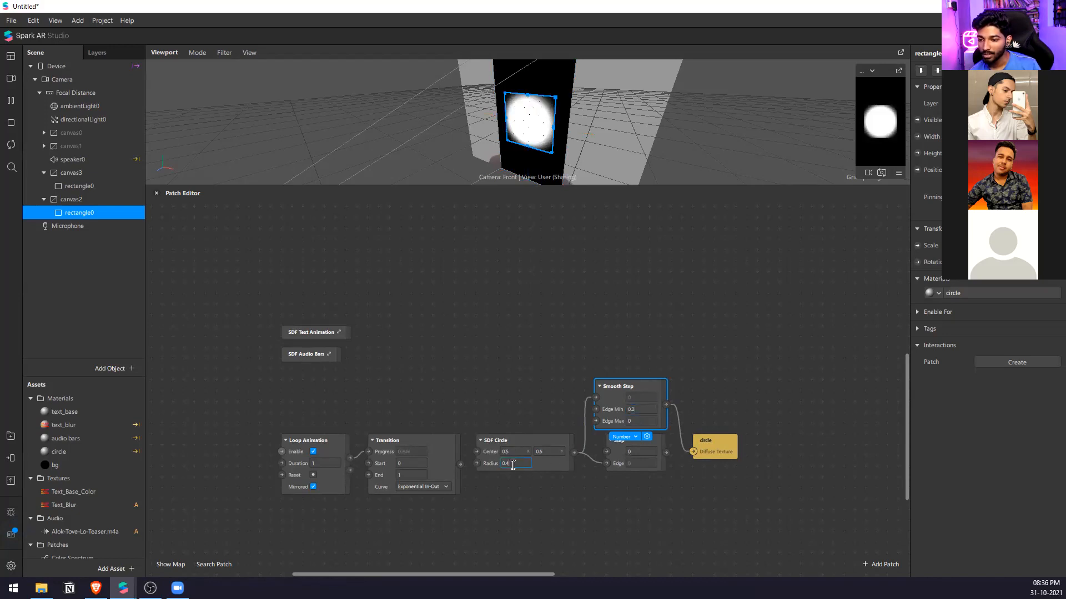
{"action": "key", "text": "BackSpace"}
{"action": "type", "text": "8"}
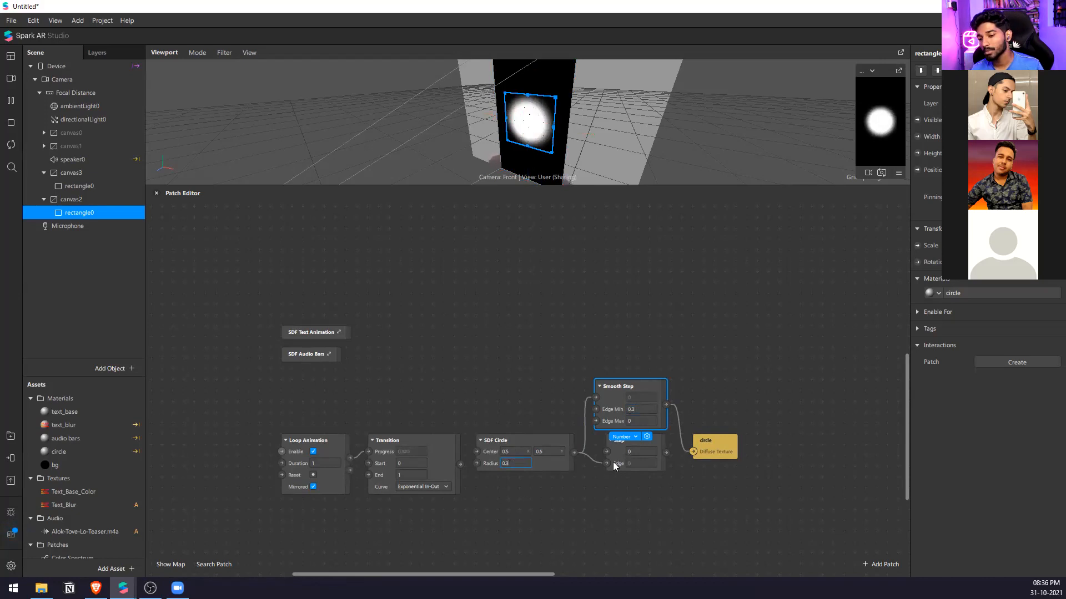
Move the Step patch below Smooth Step and line up Smooth Step and the circle patch beside SDF Circle.
{"action": "left_click_drag", "start_coordinate": [616, 460], "coordinate": [604, 503]}
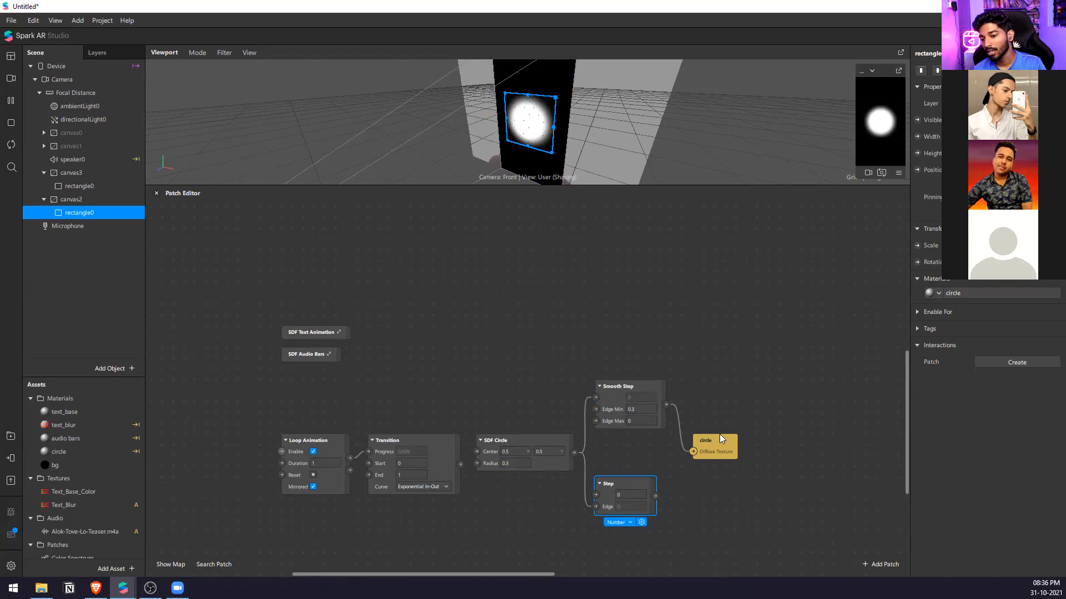
{"action": "left_click_drag", "start_coordinate": [720, 434], "coordinate": [709, 381]}
{"action": "left_click_drag", "start_coordinate": [758, 428], "coordinate": [636, 429]}
{"action": "left_click", "coordinate": [651, 393]}
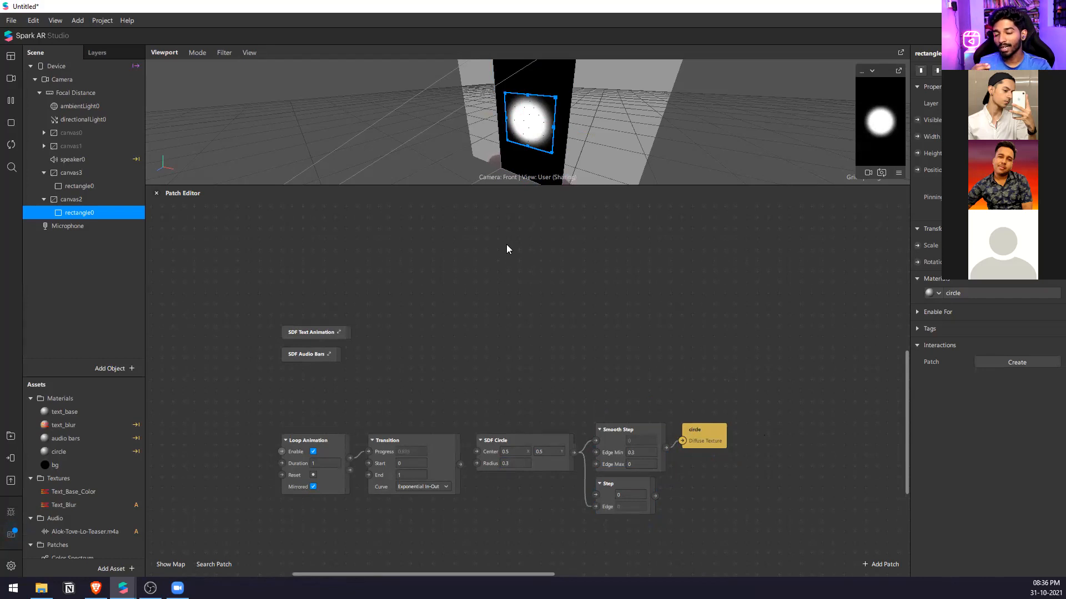
Compare the previews of the Text_Base_Color and Text_Blur textures.
{"action": "double_click", "coordinate": [111, 493]}
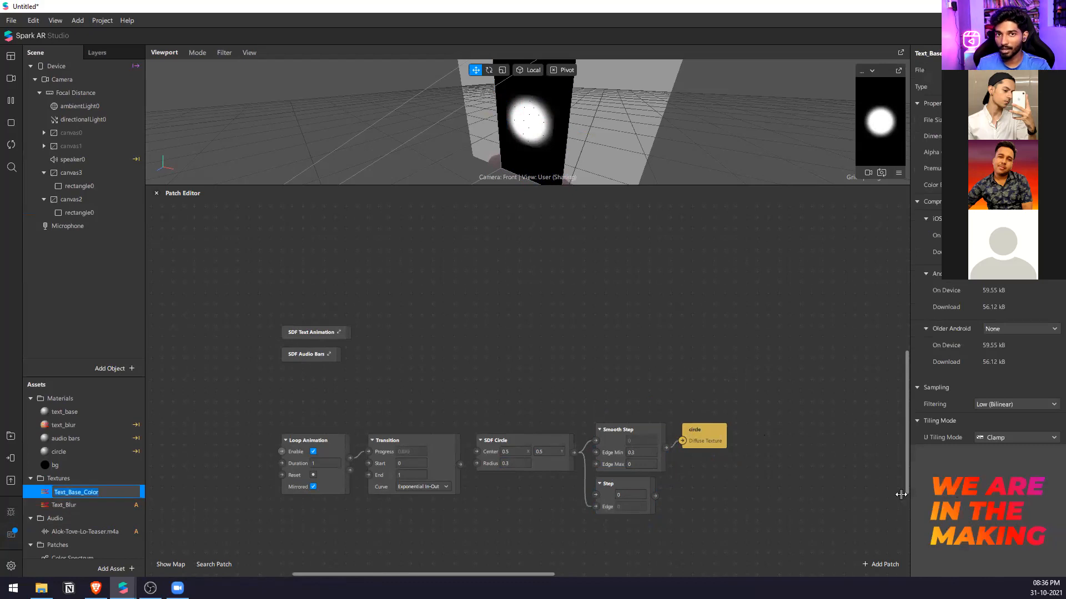
{"action": "double_click", "coordinate": [79, 505]}
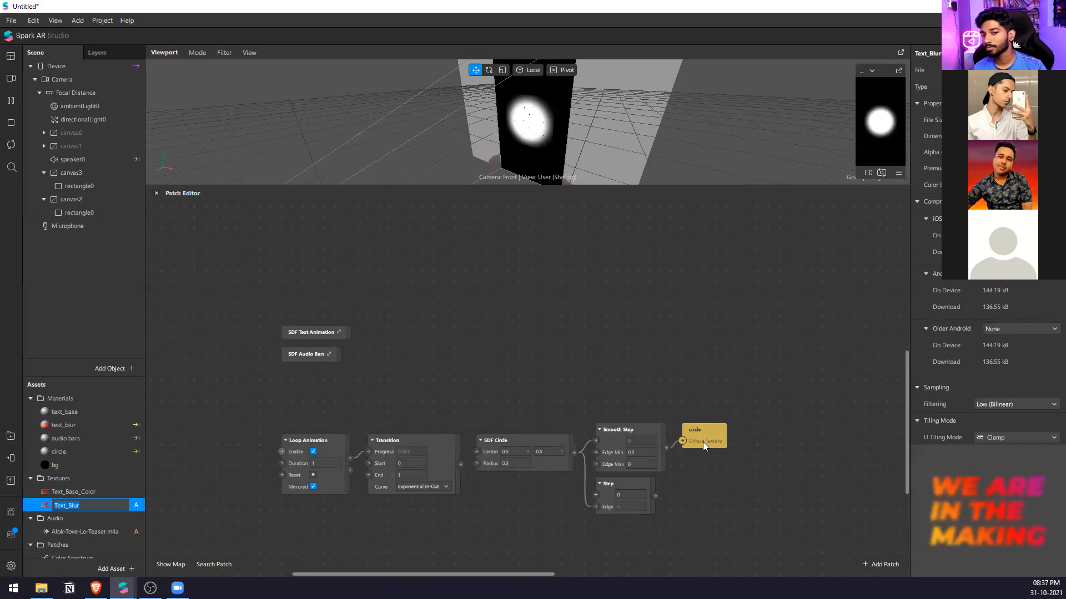
Space out the Smooth Step and circle patches and delete the unused Step patch.
{"action": "left_click_drag", "start_coordinate": [703, 442], "coordinate": [735, 441]}
{"action": "left_click_drag", "start_coordinate": [661, 431], "coordinate": [673, 430]}
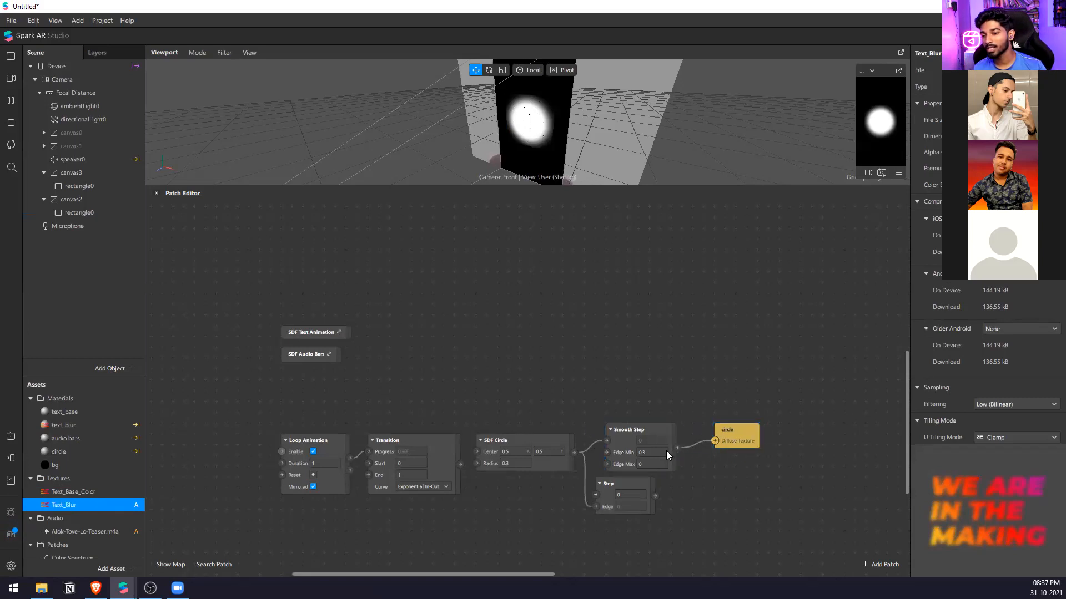
{"action": "right_click", "coordinate": [613, 503]}
{"action": "left_click", "coordinate": [611, 536]}
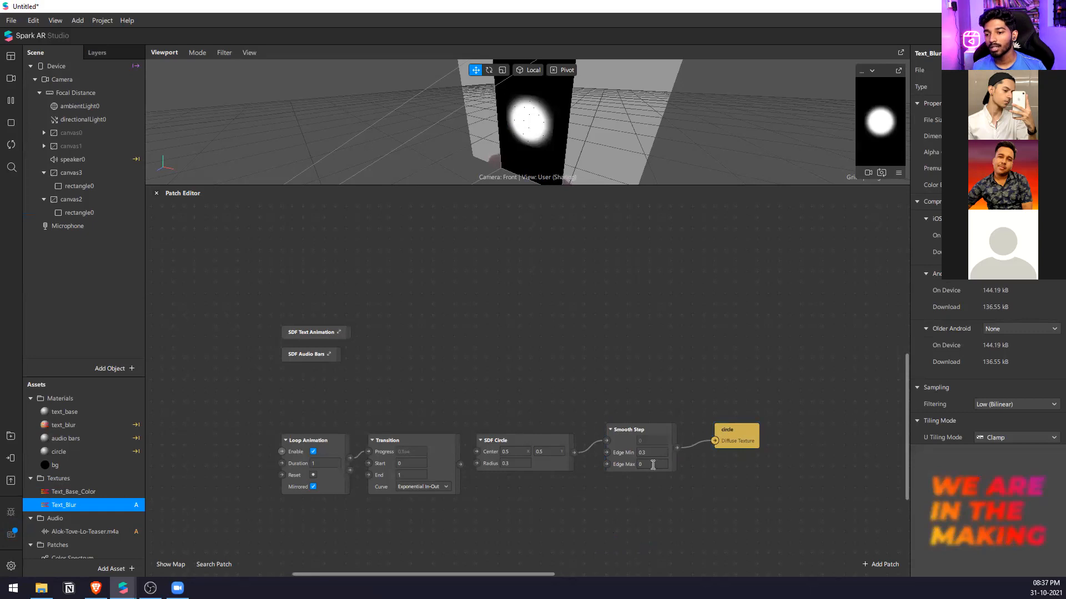
Move SDF Circle higher in the graph and add an SDF Star patch below it.
{"action": "left_click_drag", "start_coordinate": [524, 441], "coordinate": [524, 408]}
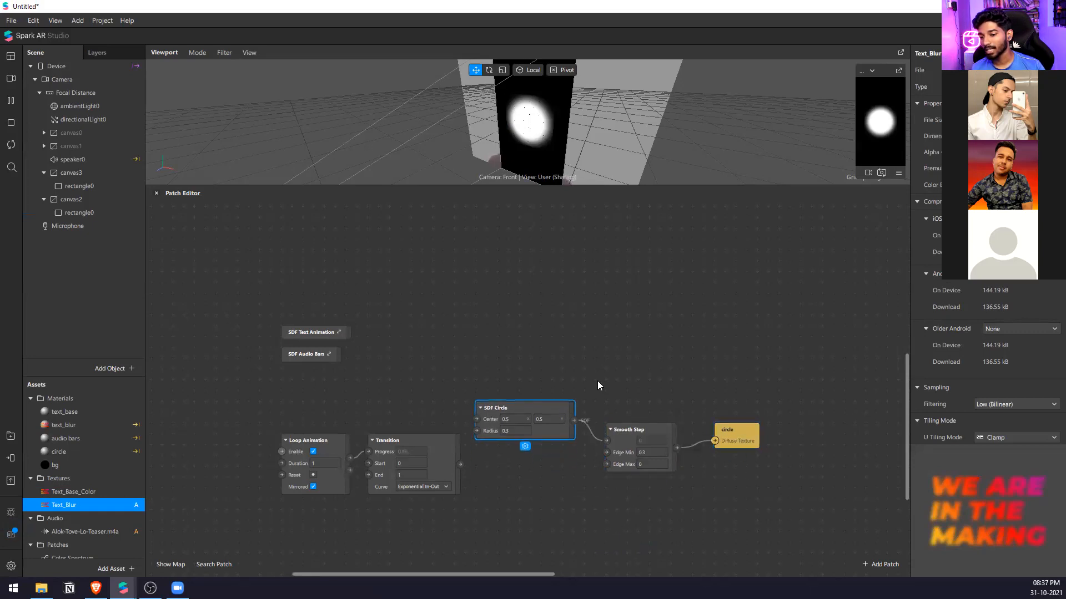
{"action": "right_click", "coordinate": [592, 498]}
{"action": "type", "text": "sd"}
{"action": "key", "text": "BackSpace"}
{"action": "type", "text": "f sta"}
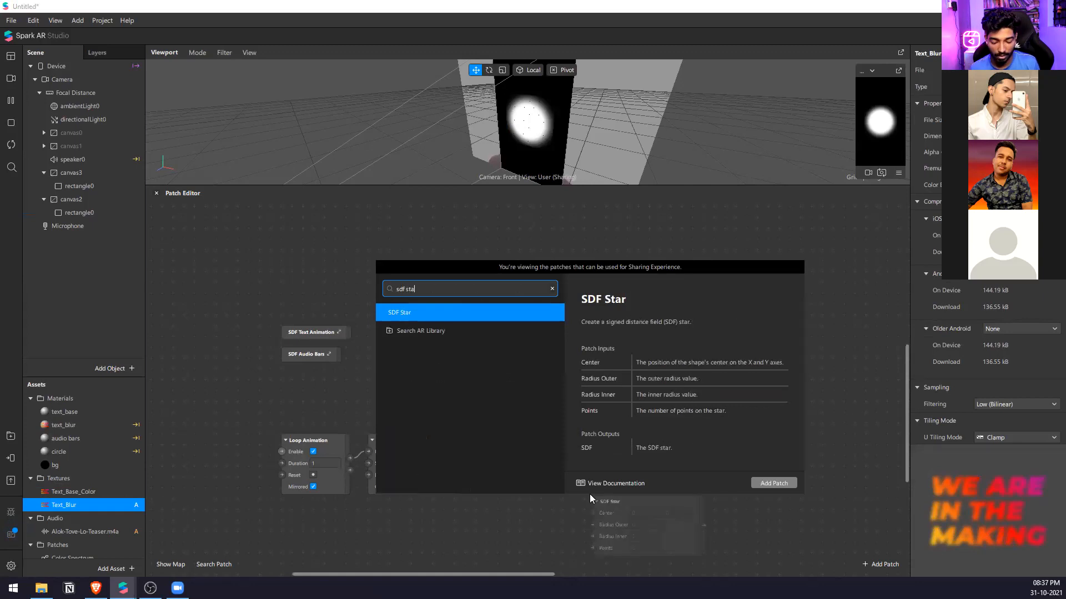
{"action": "key", "text": "Return"}
{"action": "left_click_drag", "start_coordinate": [664, 538], "coordinate": [558, 563]}
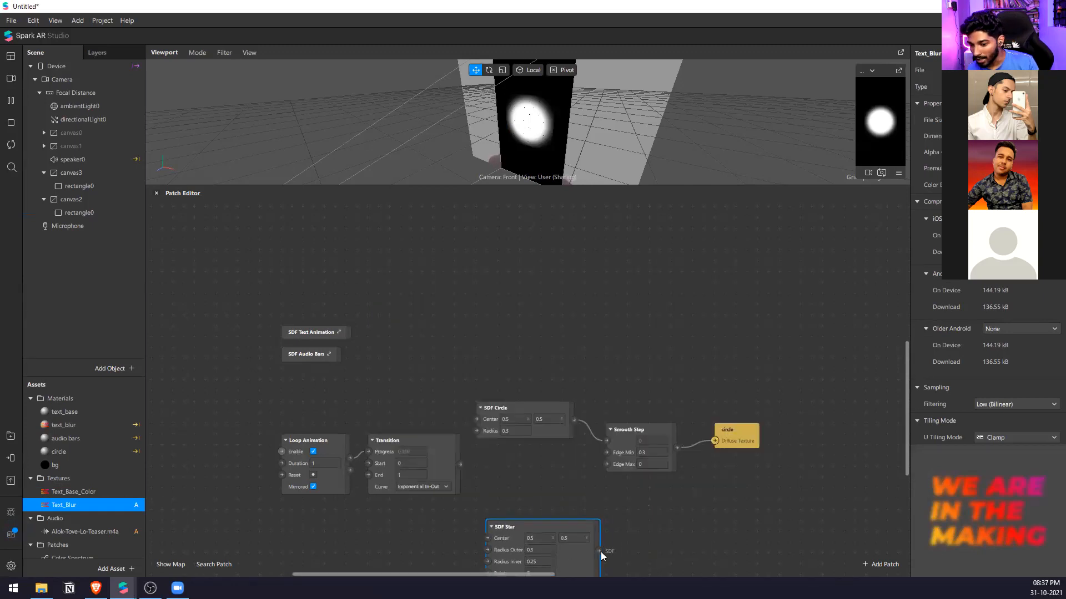
{"action": "right_click", "coordinate": [624, 533]}
{"action": "type", "text": "ste"}
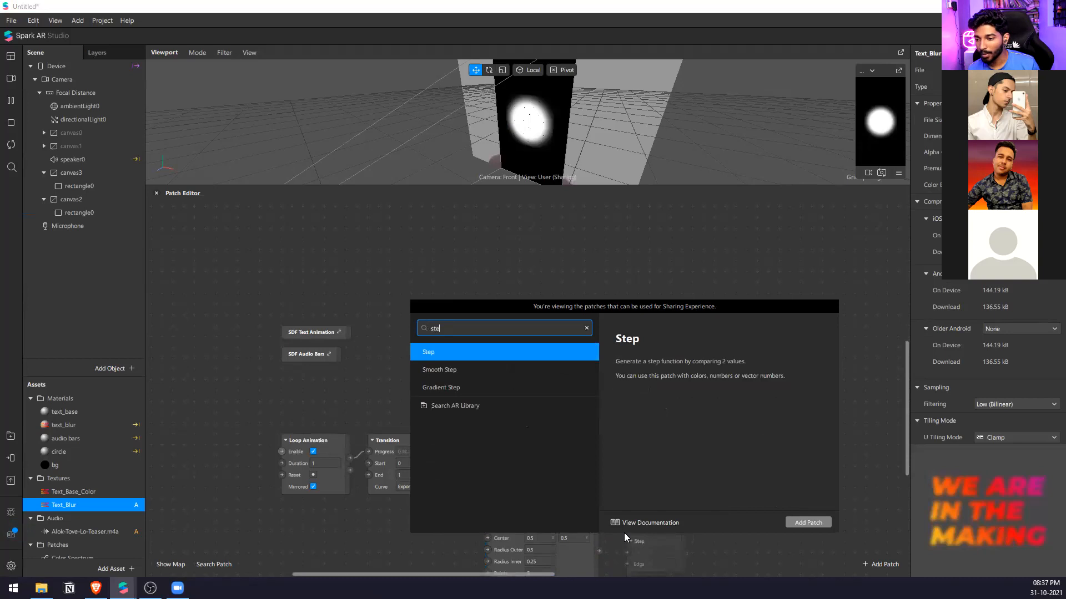
{"action": "key", "text": "Down"}
{"action": "key", "text": "Return"}
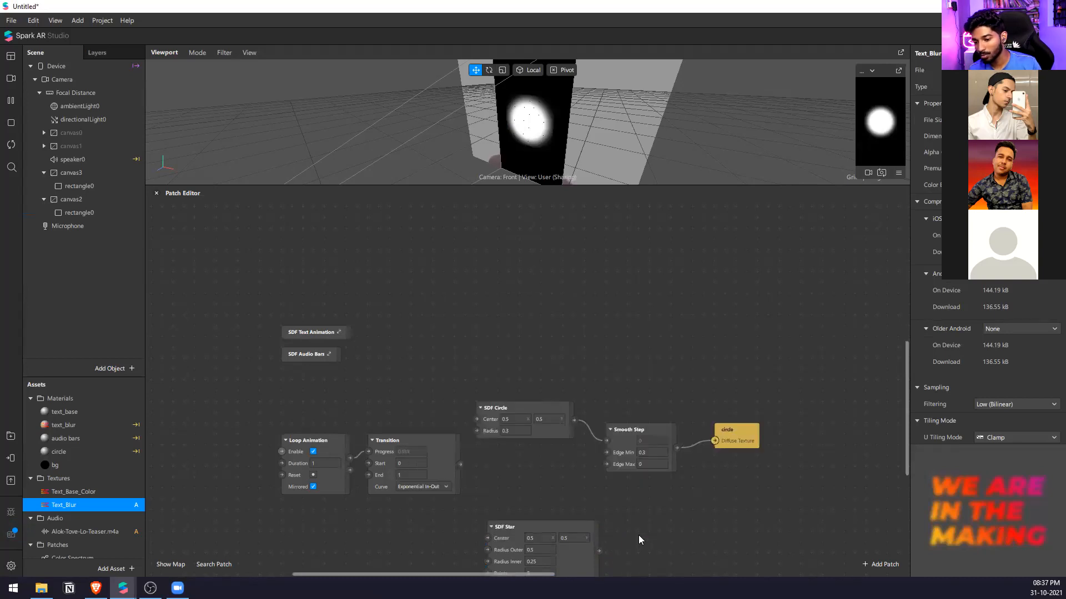
Add a Step patch, connect SDF Star to its Edge, and route its output to the circle material's Diffuse Texture.
{"action": "right_click", "coordinate": [638, 535]}
{"action": "type", "text": "step"}
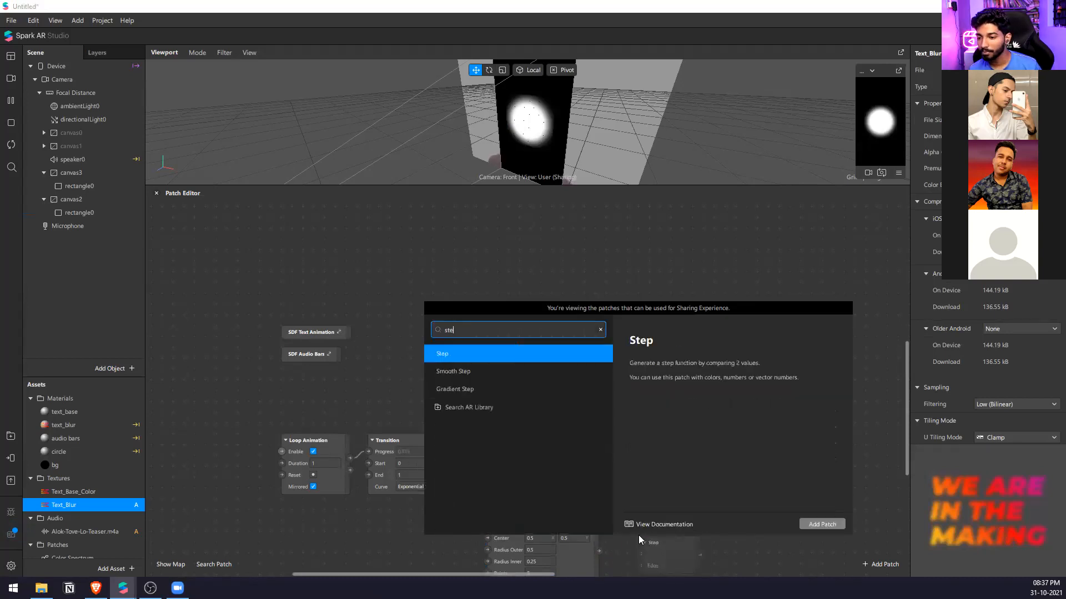
{"action": "key", "text": "Return"}
{"action": "left_click_drag", "start_coordinate": [599, 552], "coordinate": [783, 453]}
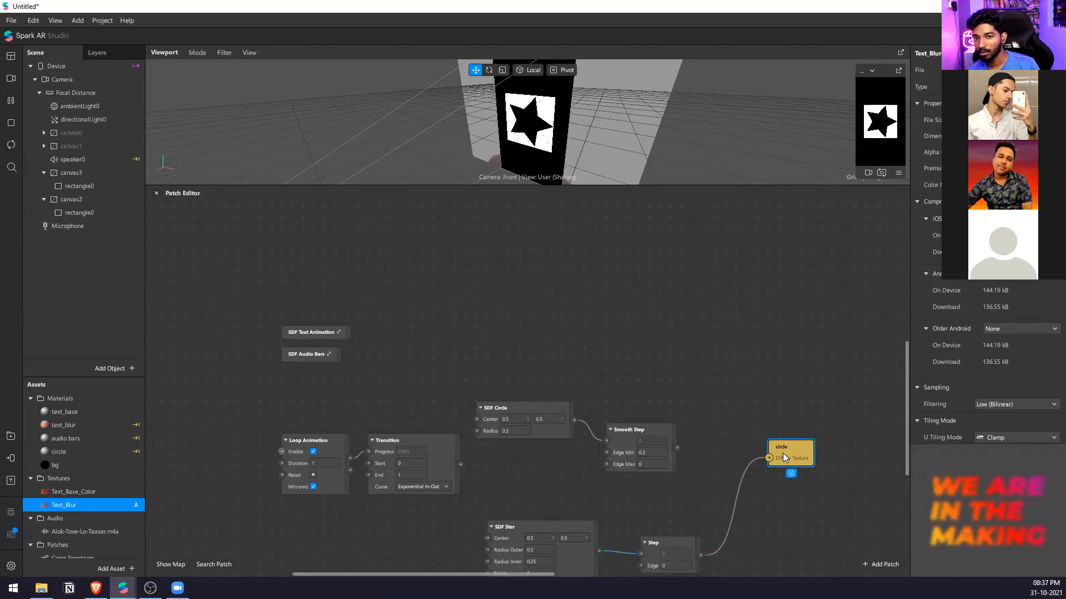
{"action": "scroll", "coordinate": [638, 541], "scroll_direction": "down", "scroll_amount": 1}
{"action": "left_click_drag", "start_coordinate": [638, 542], "coordinate": [640, 555]}
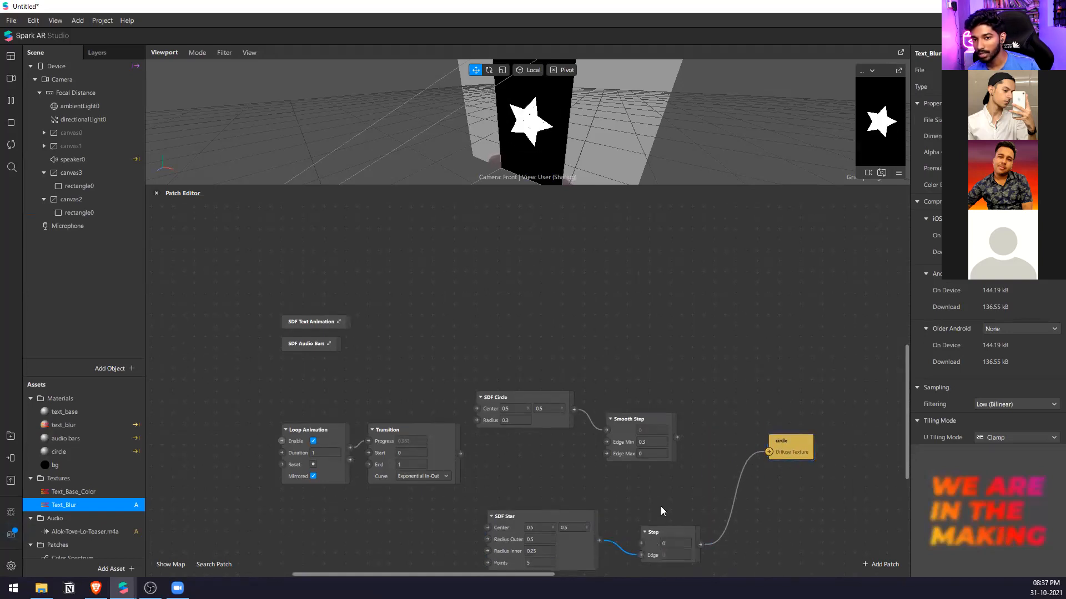
Add an SDF Union patch and connect Smooth Step to SDF 1 and Step to SDF 2.
{"action": "scroll", "coordinate": [644, 494], "scroll_direction": "up", "scroll_amount": 1}
{"action": "double_click", "coordinate": [715, 487]}
{"action": "type", "text": "sdf"}
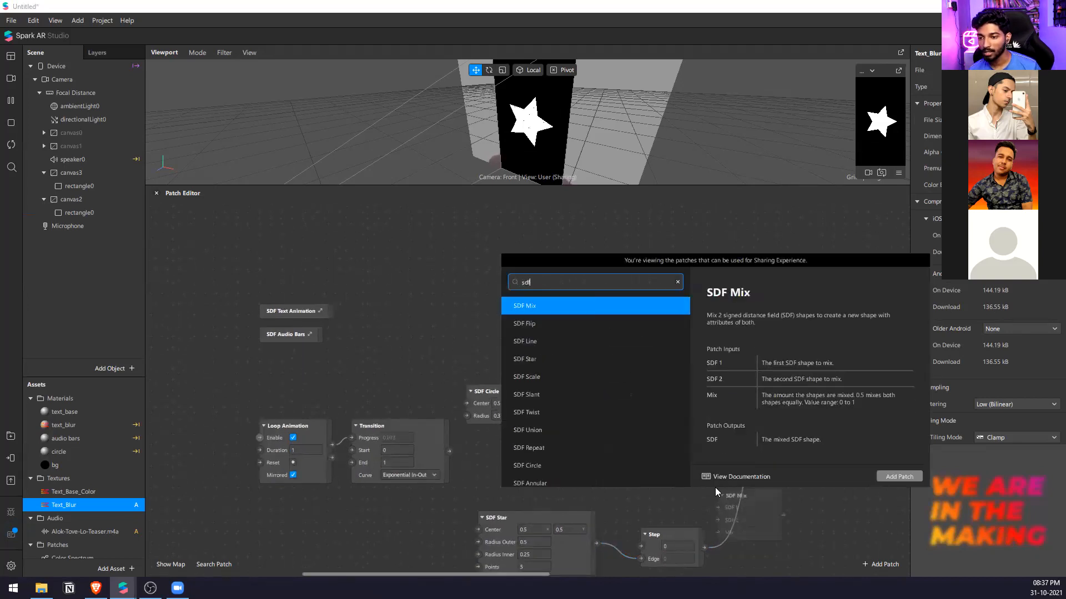
{"action": "key", "text": "Down"}
{"action": "key", "text": "Down"}
{"action": "key", "text": "Down"}
{"action": "key", "text": "Down"}
{"action": "key", "text": "Down"}
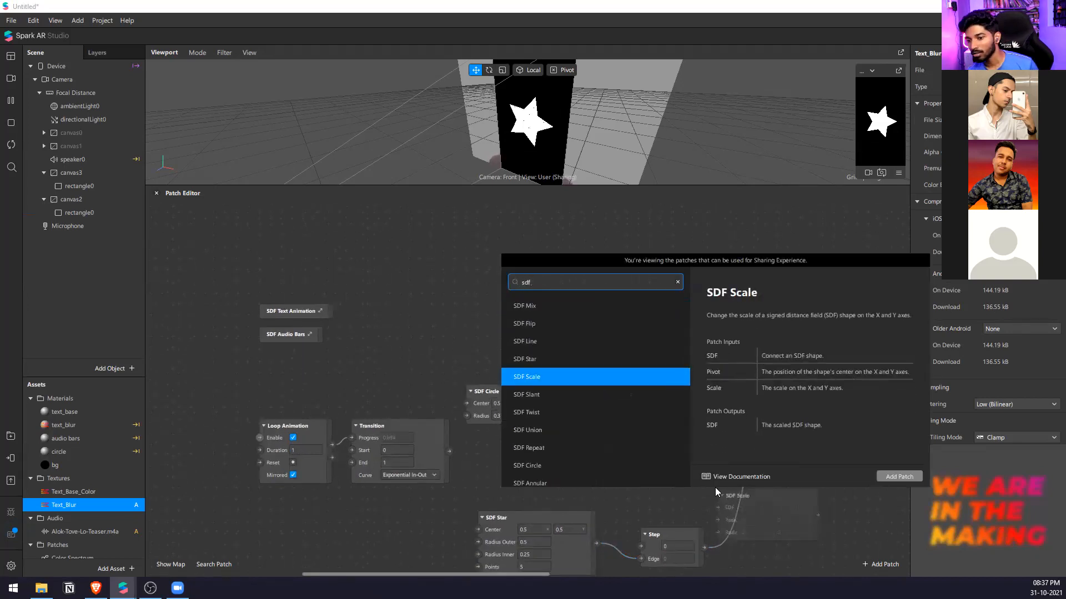
{"action": "key", "text": "Up"}
{"action": "key", "text": "Up"}
{"action": "key", "text": "Down"}
{"action": "key", "text": "Down"}
{"action": "key", "text": "Down"}
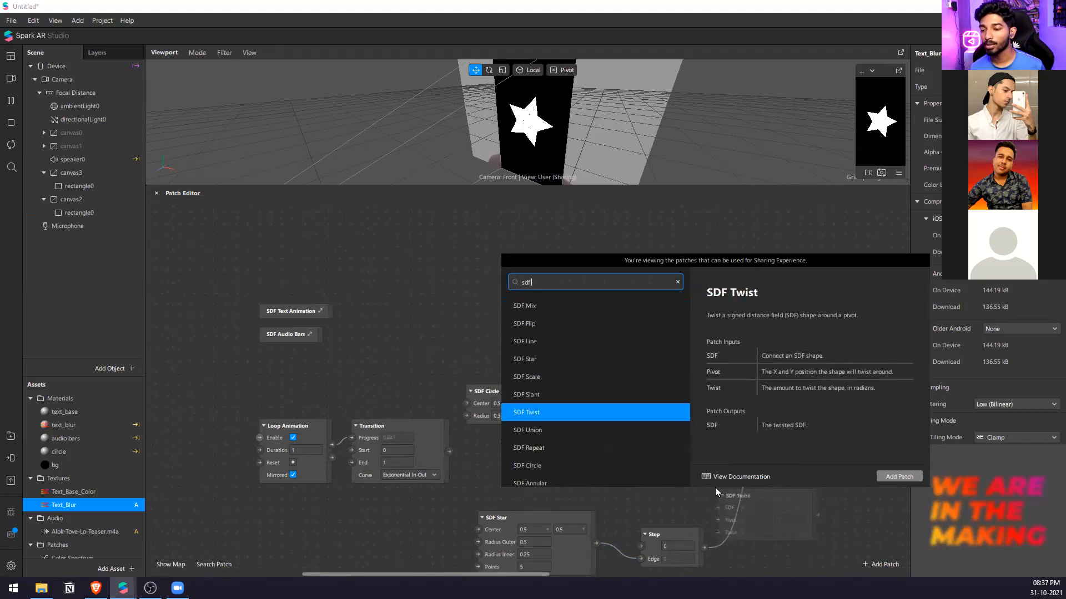
{"action": "key", "text": "Down"}
{"action": "key", "text": "Return"}
{"action": "left_click_drag", "start_coordinate": [679, 434], "coordinate": [718, 507]}
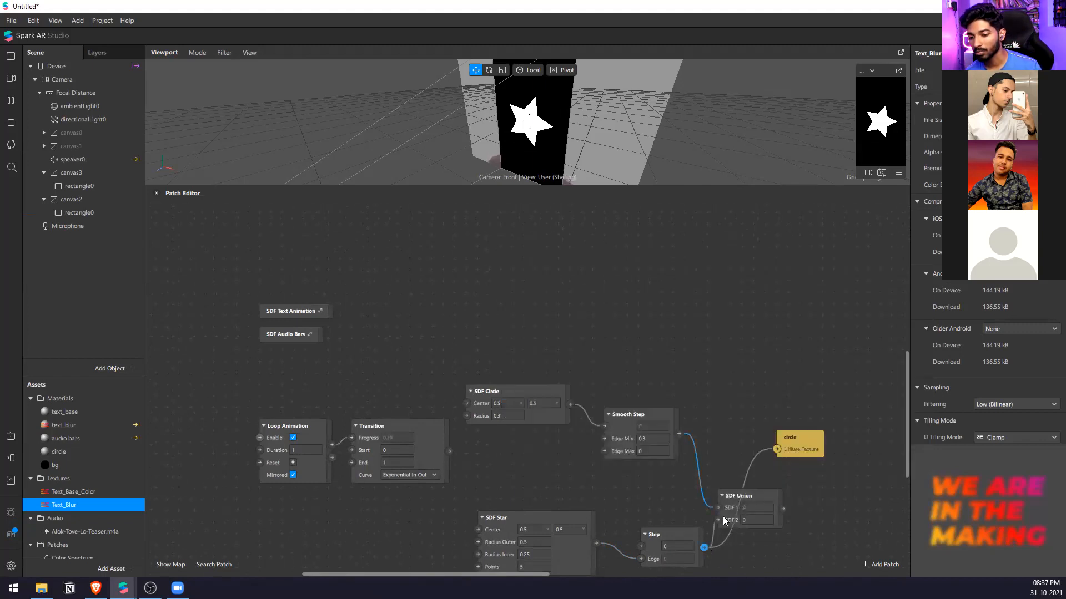
Connect SDF Union to the circle material's Diffuse Texture and space out the two patches.
{"action": "left_click_drag", "start_coordinate": [804, 444], "coordinate": [872, 454]}
{"action": "middle_click_drag", "start_coordinate": [768, 507], "coordinate": [729, 459]}
{"action": "scroll", "coordinate": [729, 460], "scroll_direction": "up", "scroll_amount": 3}
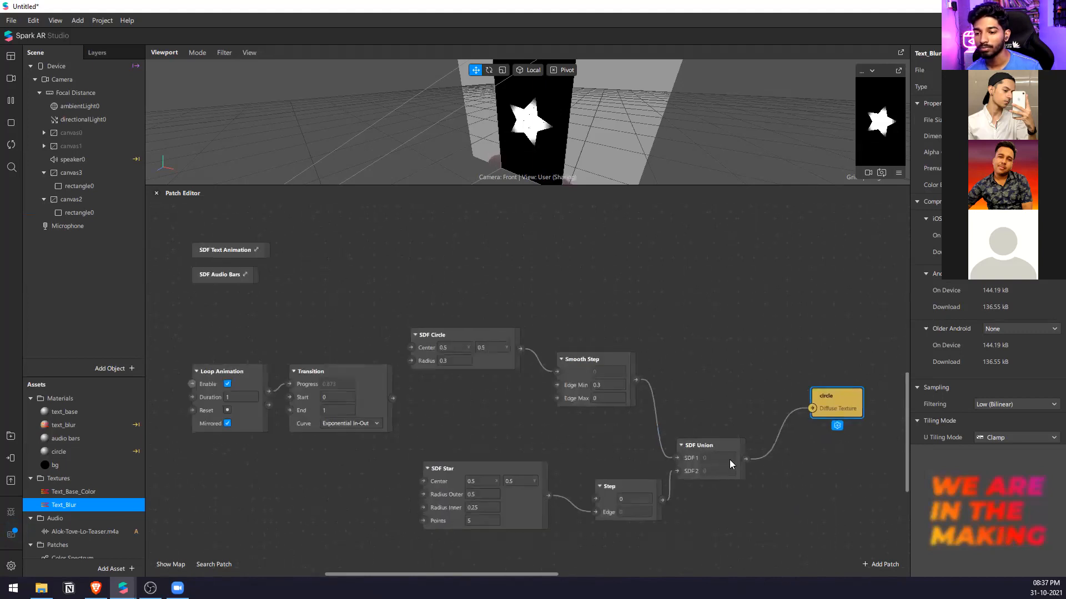
Swap the SDF Union inputs so Step feeds SDF 1 and Smooth Step feeds SDF 2.
{"action": "left_click_drag", "start_coordinate": [672, 471], "coordinate": [671, 457]}
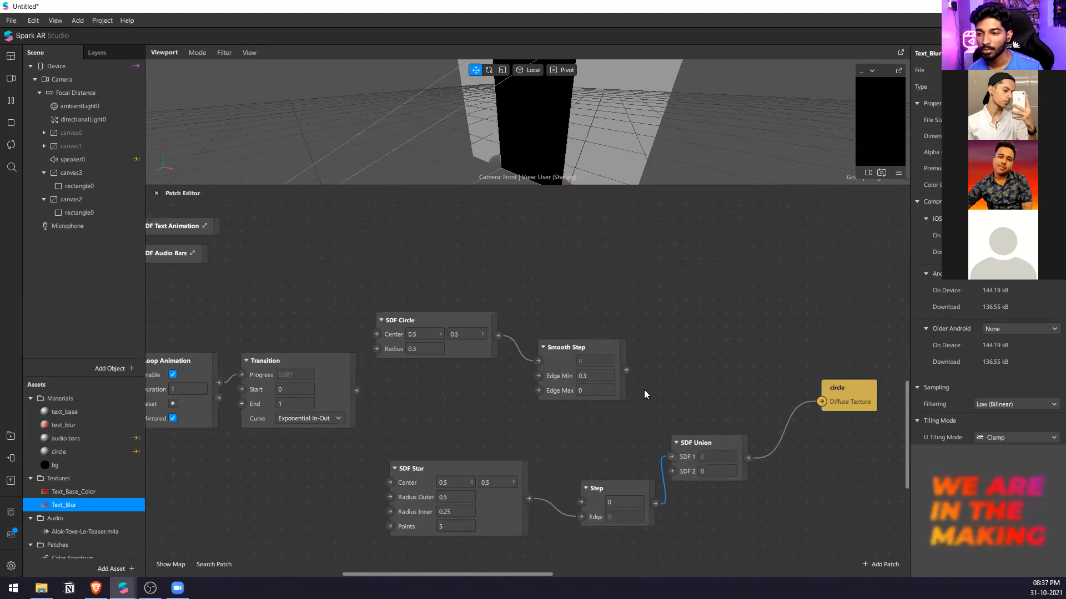
{"action": "left_click_drag", "start_coordinate": [627, 370], "coordinate": [673, 470]}
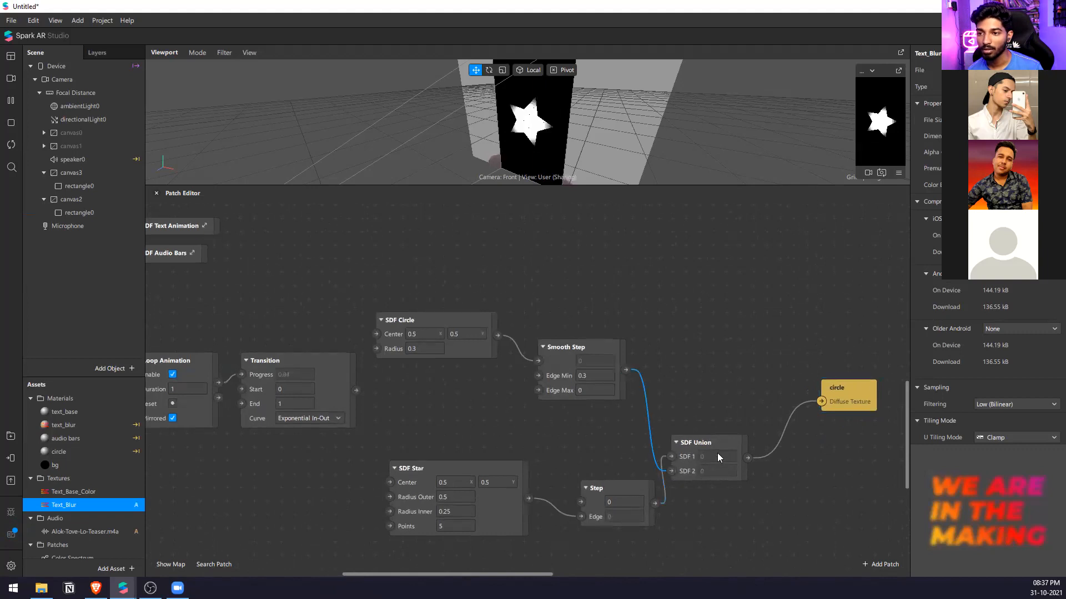
{"action": "left_click_drag", "start_coordinate": [721, 437], "coordinate": [722, 395]}
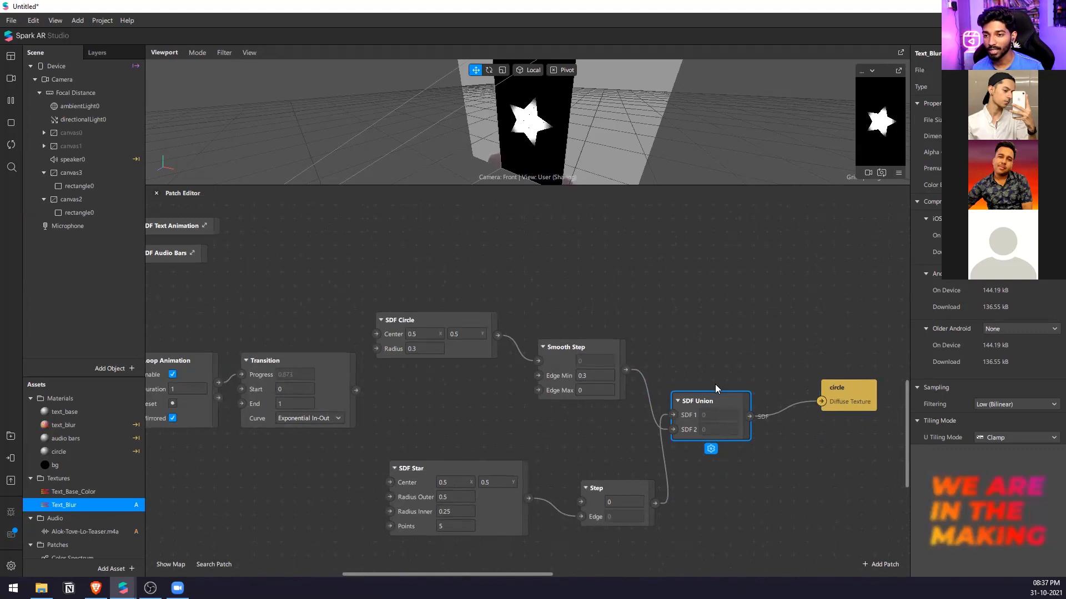
{"action": "key", "text": "ctrl+z"}
Add an SDF Intersection patch above the SDF Union patch.
{"action": "double_click", "coordinate": [714, 380]}
{"action": "type", "text": "sdf"}
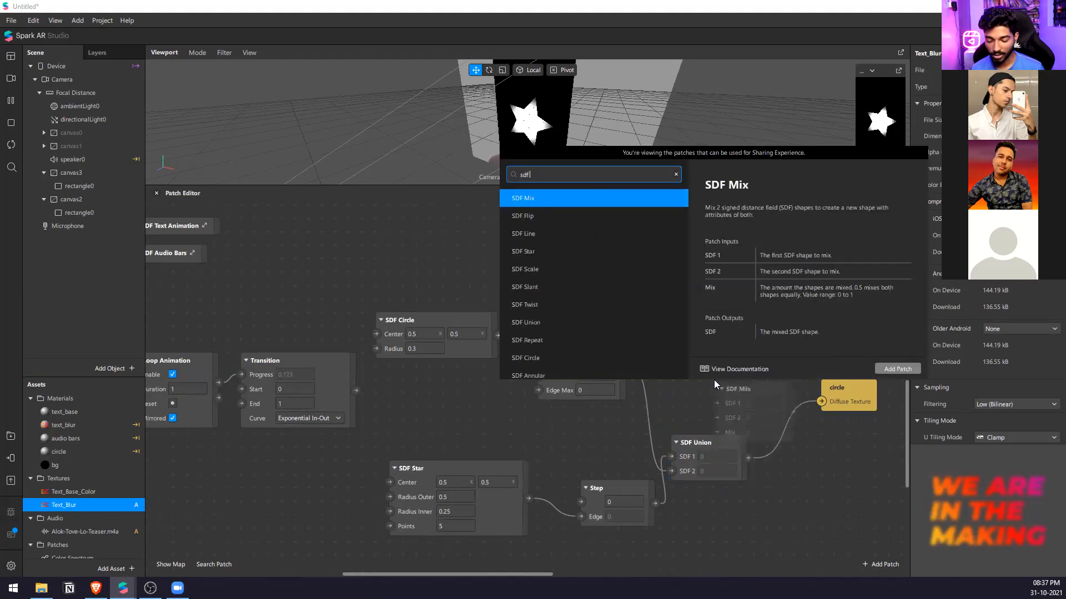
{"action": "key", "text": "Down"}
{"action": "key", "text": "Down"}
{"action": "key", "text": "Down"}
{"action": "key", "text": "Down"}
{"action": "key", "text": "Down"}
{"action": "key", "text": "Down"}
{"action": "key", "text": "Down"}
{"action": "key", "text": "Down"}
{"action": "key", "text": "Down"}
{"action": "key", "text": "Down"}
{"action": "key", "text": "Down"}
{"action": "key", "text": "Down"}
{"action": "key", "text": "Down"}
{"action": "key", "text": "Down"}
{"action": "key", "text": "Down"}
{"action": "key", "text": "Down"}
{"action": "key", "text": "Down"}
{"action": "key", "text": "Down"}
{"action": "key", "text": "Down"}
{"action": "key", "text": "Return"}
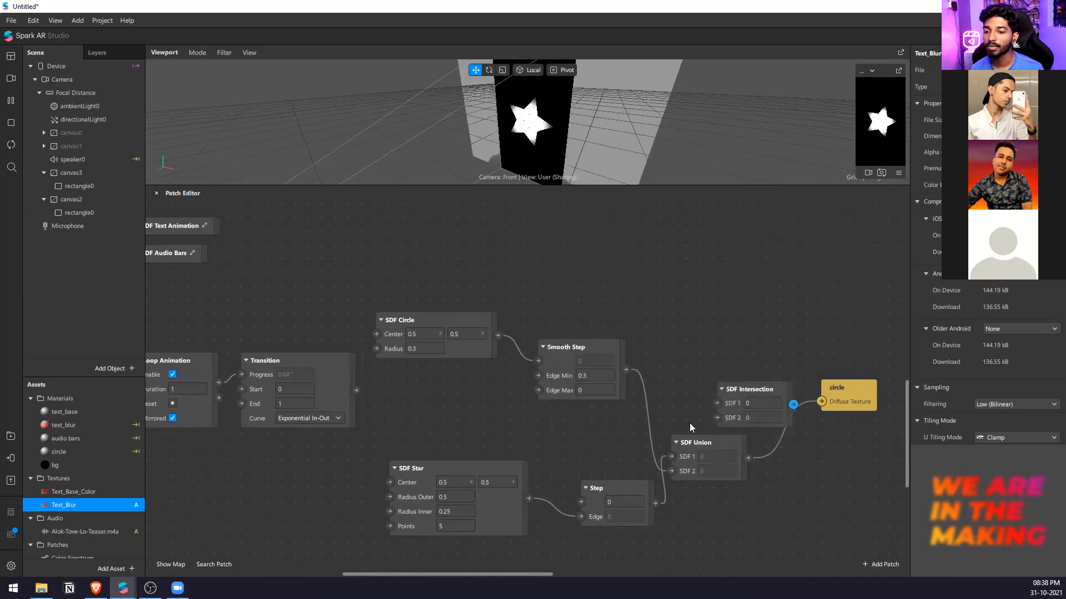
Rewire Smooth Step to SDF 1 and Step to SDF 2 of SDF Intersection, feeding its output to the circle material's Diffuse Texture.
{"action": "left_click_drag", "start_coordinate": [671, 472], "coordinate": [722, 416]}
{"action": "left_click_drag", "start_coordinate": [670, 470], "coordinate": [716, 403]}
{"action": "left_click_drag", "start_coordinate": [818, 403], "coordinate": [693, 384]}
Try lower SDF Circle radius values down to -0.1, and return the radius to 0.3.
{"action": "left_click", "coordinate": [431, 349]}
{"action": "key", "text": "BackSpace"}
{"action": "type", "text": "1"}
{"action": "key", "text": "Down"}
{"action": "key", "text": "Down"}
{"action": "key", "text": "Down"}
{"action": "key", "text": "Down"}
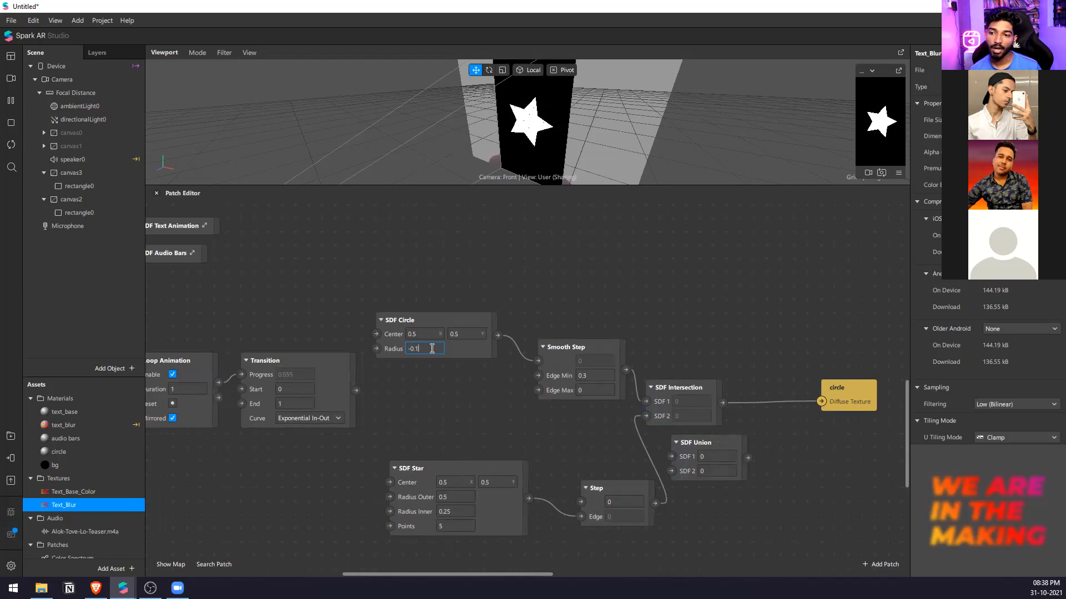
{"action": "type", "text": ".3"}
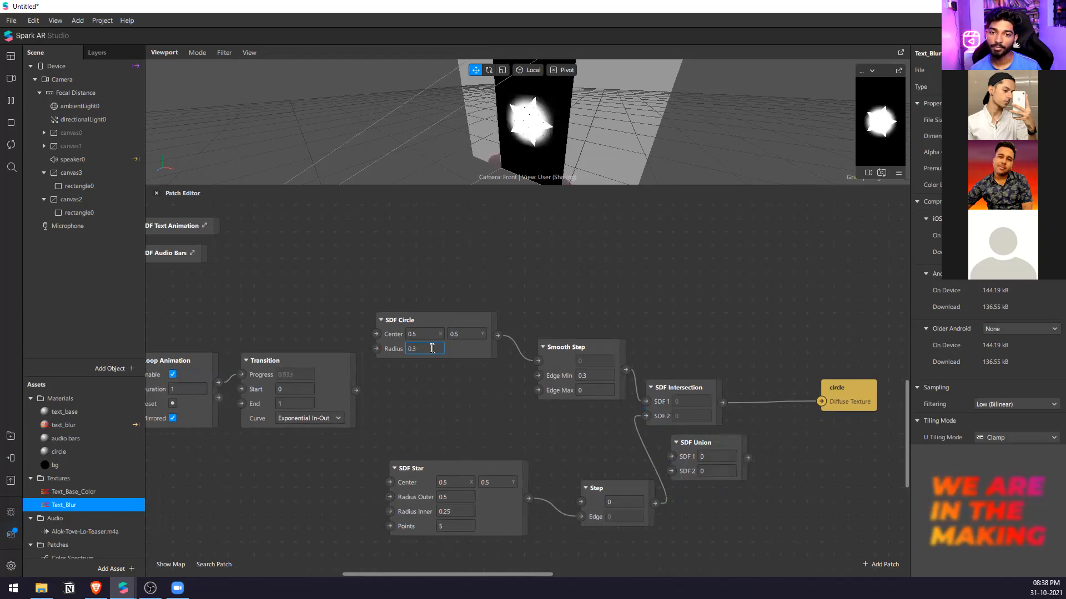
{"action": "left_click", "coordinate": [495, 307]}
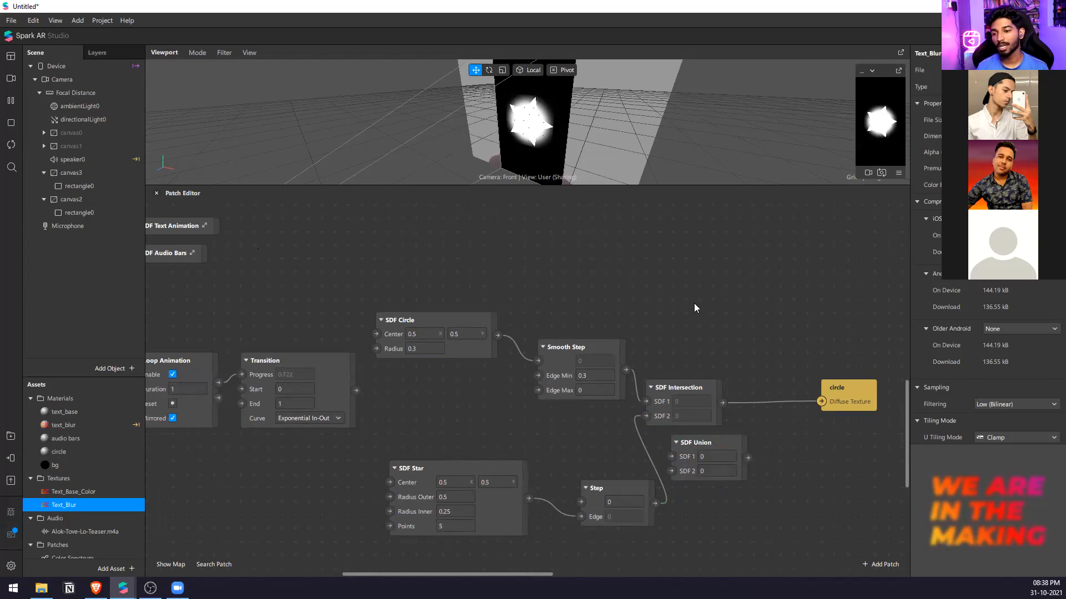
Lower the SDF Star's Points value to 1.
{"action": "left_click", "coordinate": [449, 527]}
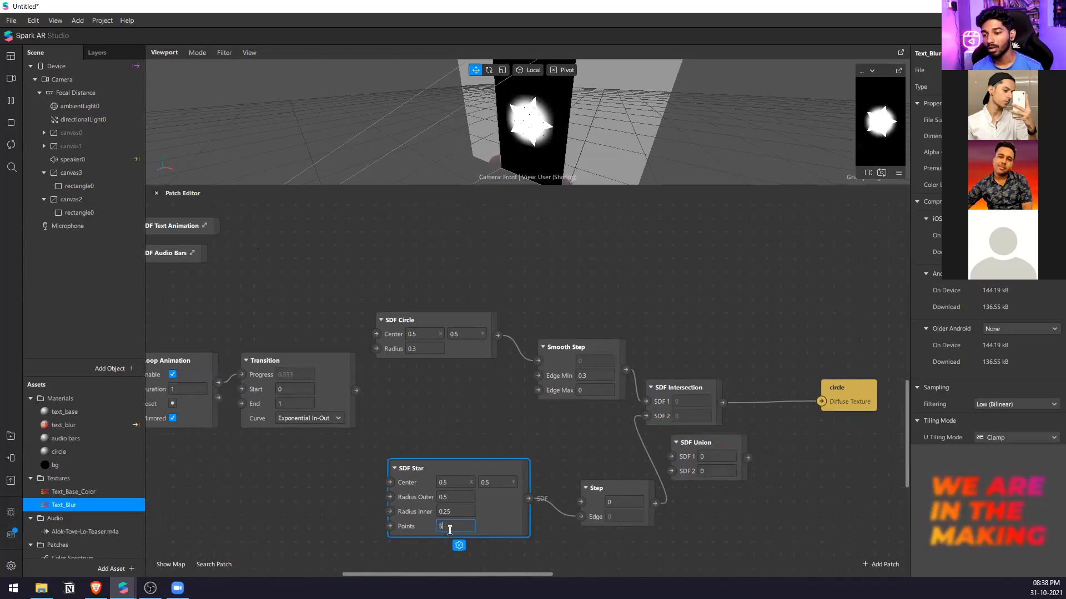
{"action": "key", "text": "Down"}
{"action": "key", "text": "Down"}
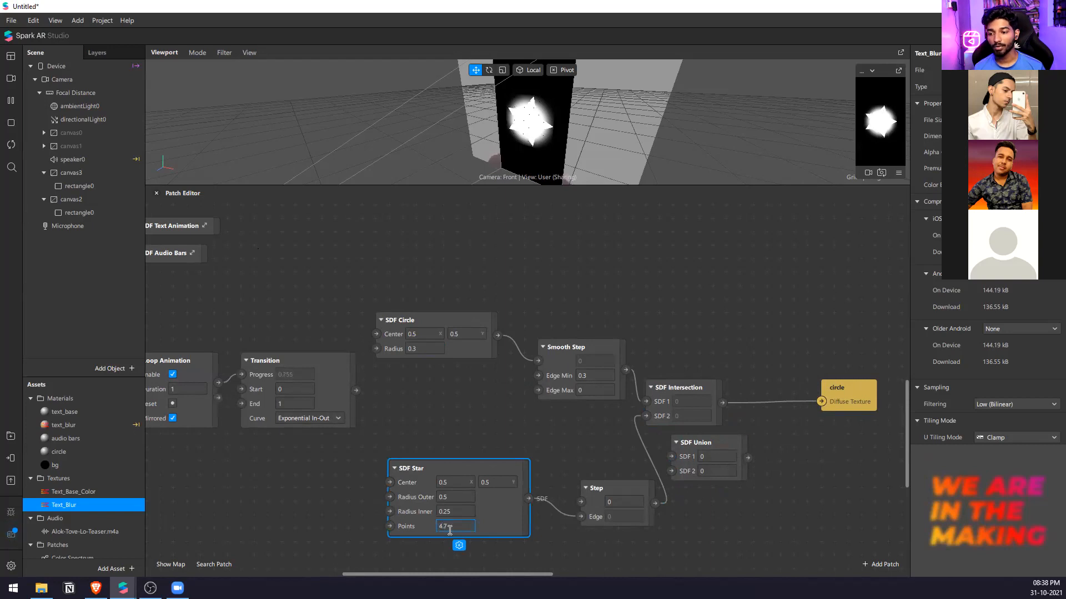
{"action": "key", "text": "Return"}
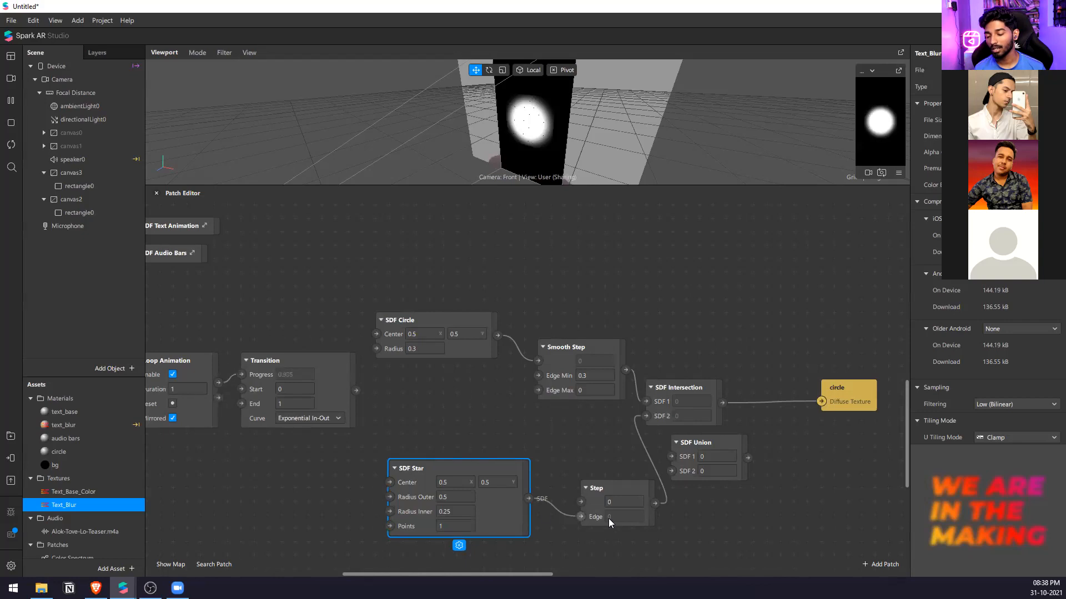
Connect Step directly to the circle material's Diffuse Texture and move SDF Union above SDF Intersection.
{"action": "left_click_drag", "start_coordinate": [646, 416], "coordinate": [821, 402]}
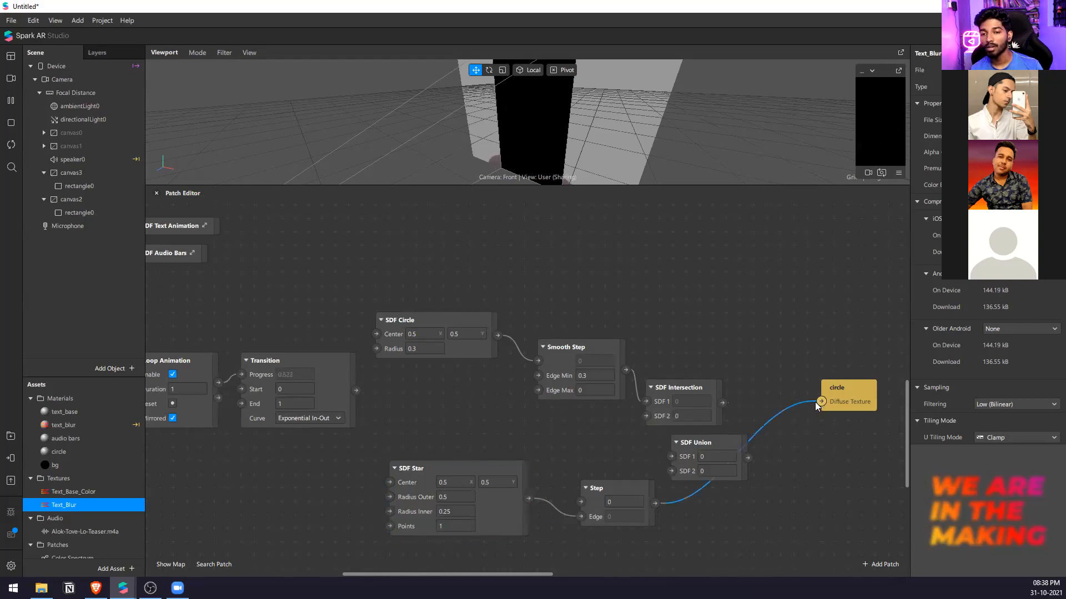
{"action": "left_click_drag", "start_coordinate": [724, 440], "coordinate": [710, 330]}
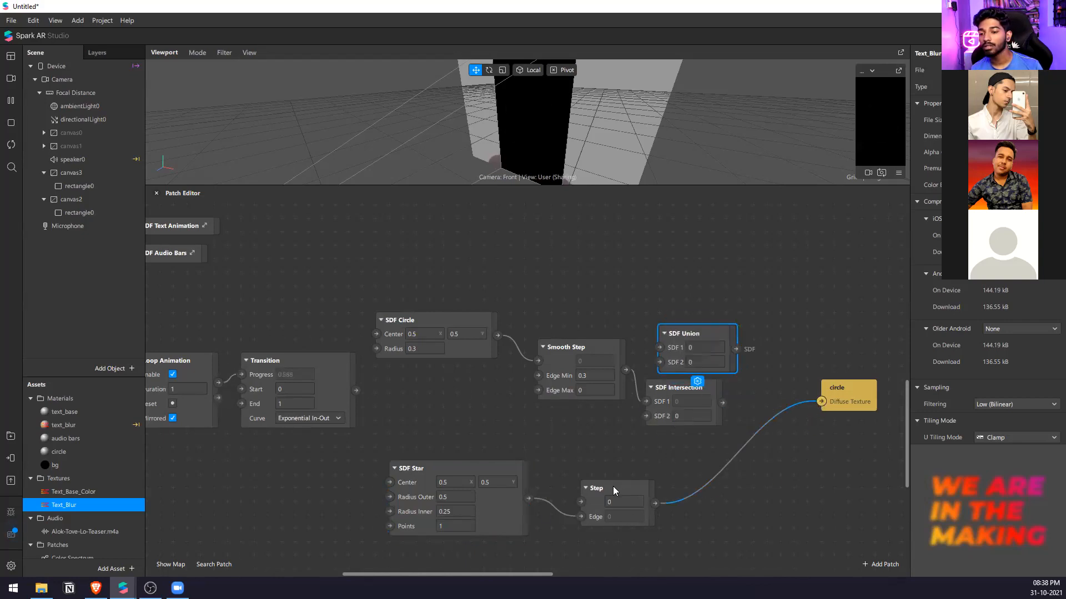
Sweep the SDF Star's Points value from 1.1 up to 16 and bring it back down to 3.
{"action": "left_click", "coordinate": [455, 526]}
{"action": "type", "text": ".1"}
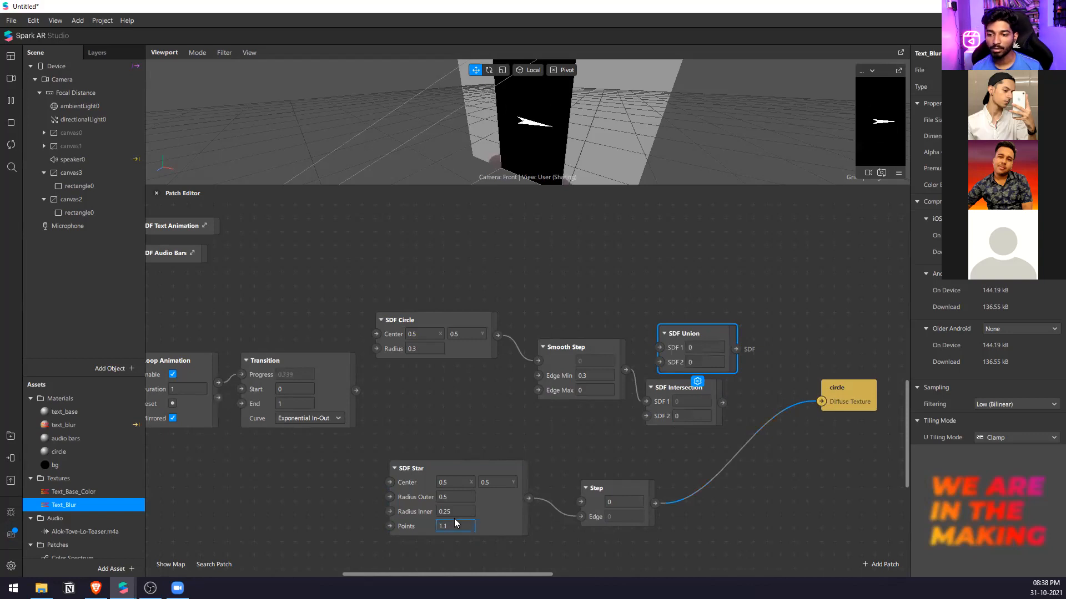
{"action": "key", "text": "Up"}
{"action": "key", "text": "Up"}
{"action": "key", "text": "Up"}
{"action": "key", "text": "Up"}
{"action": "key", "text": "Up"}
{"action": "key", "text": "Up"}
{"action": "key", "text": "Up"}
{"action": "key", "text": "Up"}
{"action": "key", "text": "Up"}
{"action": "key", "text": "Up"}
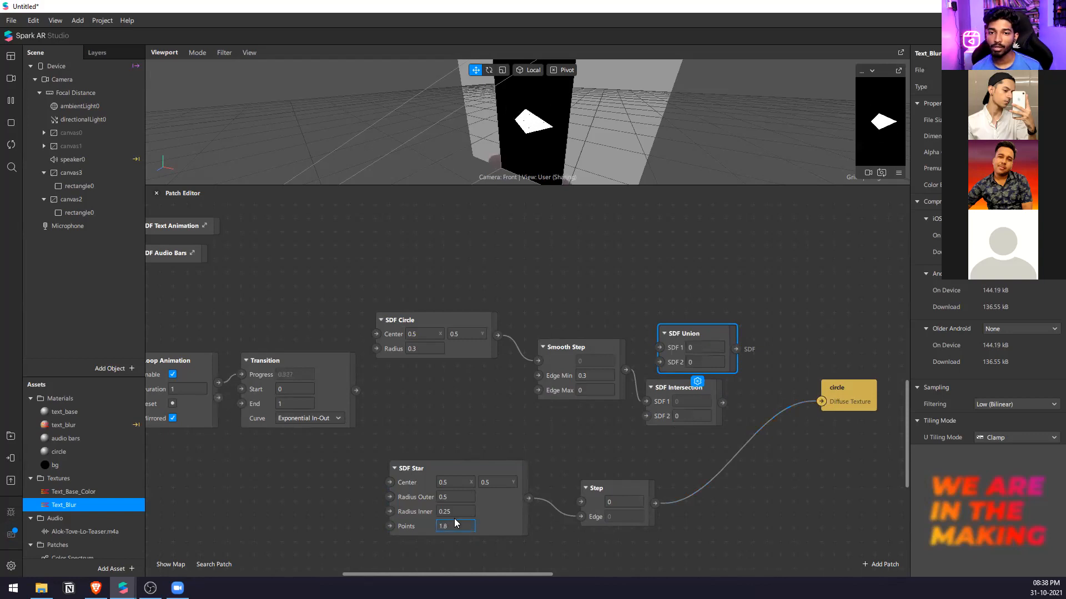
{"action": "key", "text": "Up"}
{"action": "key", "text": "Up"}
{"action": "key", "text": "Up"}
{"action": "key", "text": "Up"}
{"action": "key", "text": "Up"}
{"action": "key", "text": "Up"}
{"action": "key", "text": "Up"}
{"action": "key", "text": "Up"}
{"action": "key", "text": "Up"}
{"action": "key", "text": "Up"}
{"action": "key", "text": "Up"}
{"action": "key", "text": "Up"}
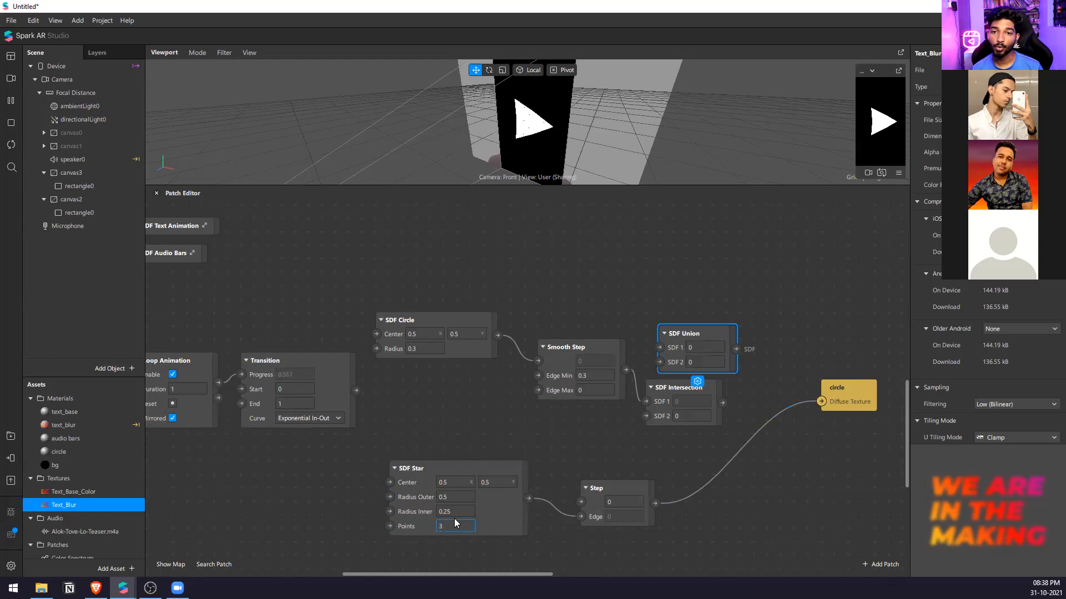
{"action": "key", "text": "Up"}
{"action": "key", "text": "Up"}
{"action": "key", "text": "Up"}
{"action": "key", "text": "Up"}
{"action": "key", "text": "Up"}
{"action": "key", "text": "Up"}
{"action": "key", "text": "Up"}
{"action": "key", "text": "Up"}
{"action": "key", "text": "Up"}
{"action": "key", "text": "Up"}
{"action": "key", "text": "Up"}
{"action": "key", "text": "Up"}
{"action": "key", "text": "Up"}
{"action": "key", "text": "Up"}
{"action": "key", "text": "Up"}
{"action": "key", "text": "Up"}
{"action": "key", "text": "Up"}
{"action": "key", "text": "Up"}
{"action": "key", "text": "Up"}
{"action": "key", "text": "Up"}
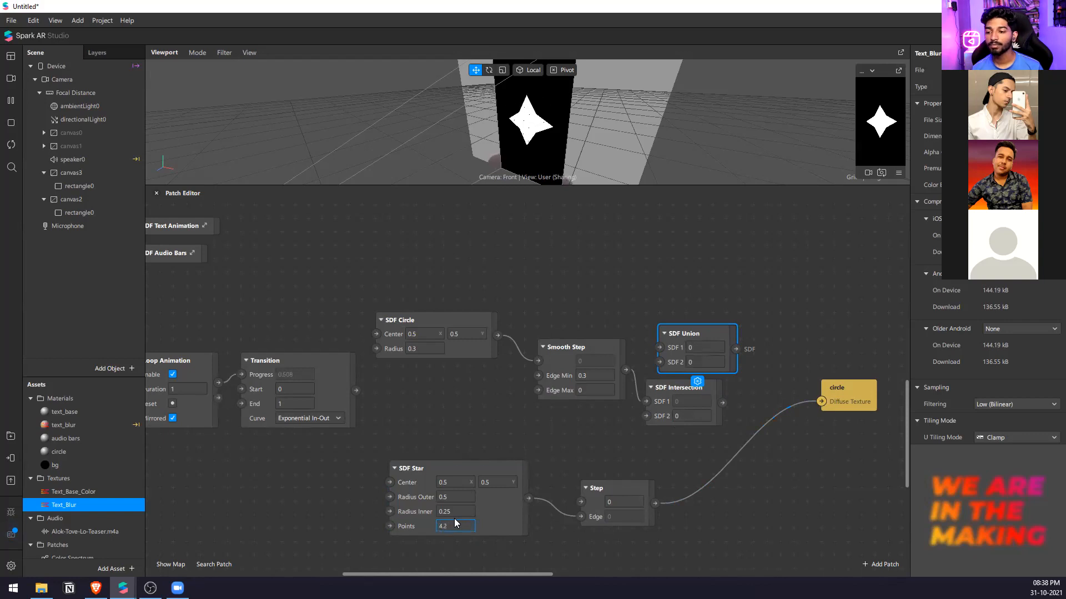
{"action": "key", "text": "Up"}
{"action": "key", "text": "Up"}
{"action": "key", "text": "Up"}
{"action": "key", "text": "Up"}
{"action": "key", "text": "Up"}
{"action": "key", "text": "Up"}
{"action": "key", "text": "Up"}
{"action": "key", "text": "Up"}
{"action": "key", "text": "Up"}
{"action": "key", "text": "Up"}
{"action": "key", "text": "Up"}
{"action": "key", "text": "Up"}
{"action": "key", "text": "Up"}
{"action": "key", "text": "Up"}
{"action": "key", "text": "Up"}
{"action": "key", "text": "Up"}
{"action": "key", "text": "Up"}
{"action": "key", "text": "Up"}
{"action": "key", "text": "Up"}
{"action": "key", "text": "Up"}
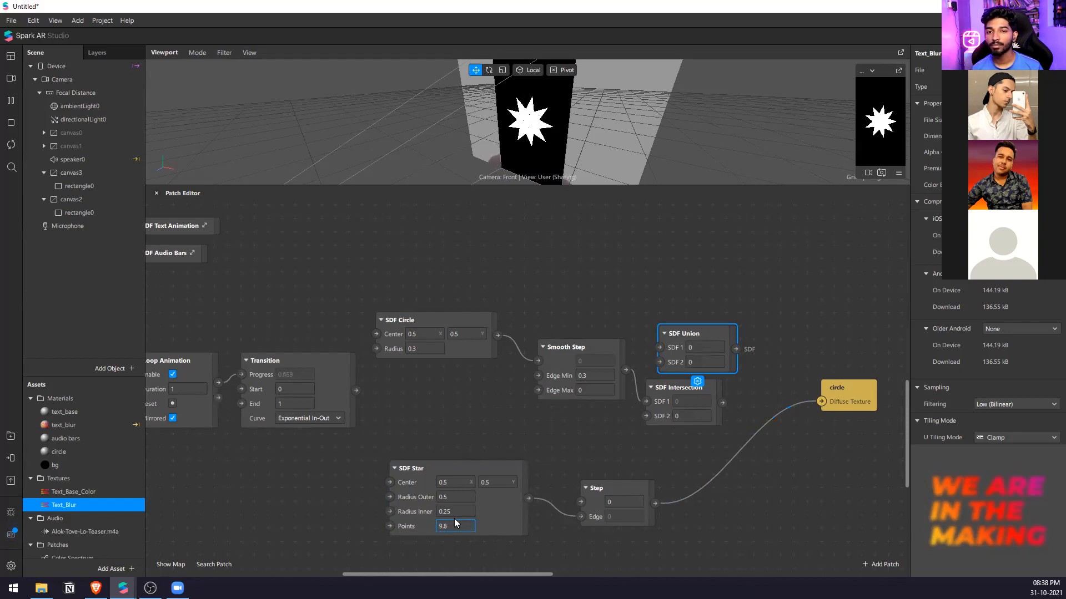
{"action": "key", "text": "Up"}
{"action": "key", "text": "Up"}
{"action": "key", "text": "Up"}
{"action": "key", "text": "Up"}
{"action": "key", "text": "Up"}
{"action": "key", "text": "Up"}
{"action": "key", "text": "Up"}
{"action": "key", "text": "Up"}
{"action": "key", "text": "Up"}
{"action": "key", "text": "Up"}
{"action": "key", "text": "Up"}
{"action": "key", "text": "Up"}
{"action": "key", "text": "Up"}
{"action": "key", "text": "Up"}
{"action": "key", "text": "Up"}
{"action": "key", "text": "Up"}
{"action": "key", "text": "Up"}
{"action": "key", "text": "Up"}
{"action": "key", "text": "Up"}
{"action": "key", "text": "Up"}
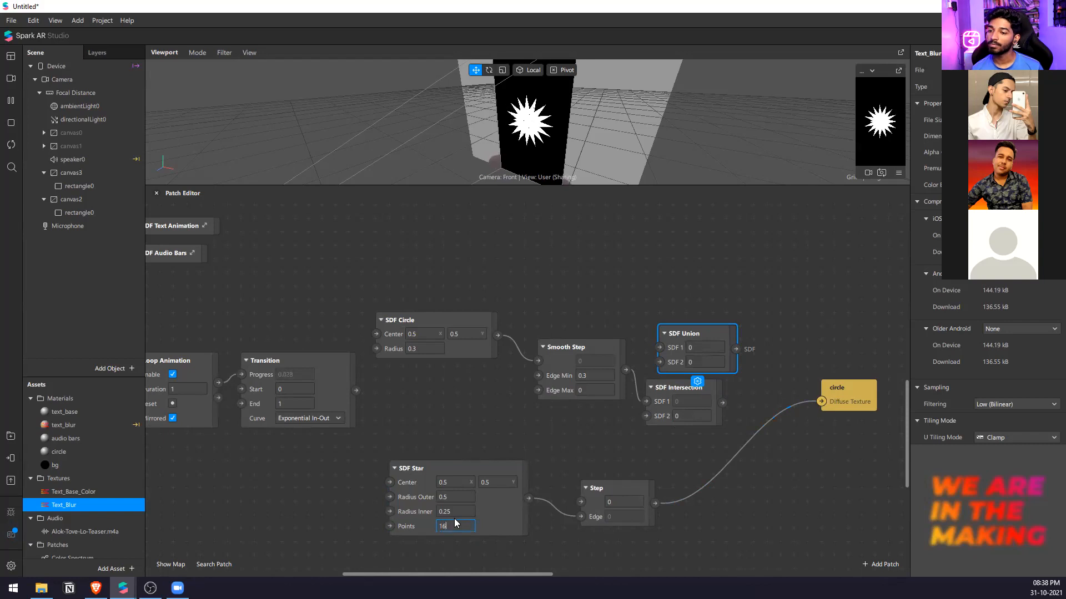
{"action": "key", "text": "Down"}
{"action": "key", "text": "Down"}
{"action": "key", "text": "Down"}
{"action": "key", "text": "Down"}
{"action": "key", "text": "Down"}
{"action": "key", "text": "Down"}
{"action": "key", "text": "Down"}
{"action": "key", "text": "Down"}
{"action": "key", "text": "Down"}
{"action": "key", "text": "Down"}
{"action": "key", "text": "Down"}
{"action": "key", "text": "Down"}
{"action": "key", "text": "Down"}
{"action": "key", "text": "Down"}
{"action": "key", "text": "Down"}
{"action": "key", "text": "Down"}
{"action": "key", "text": "Down"}
{"action": "key", "text": "Down"}
{"action": "key", "text": "Down"}
{"action": "key", "text": "Down"}
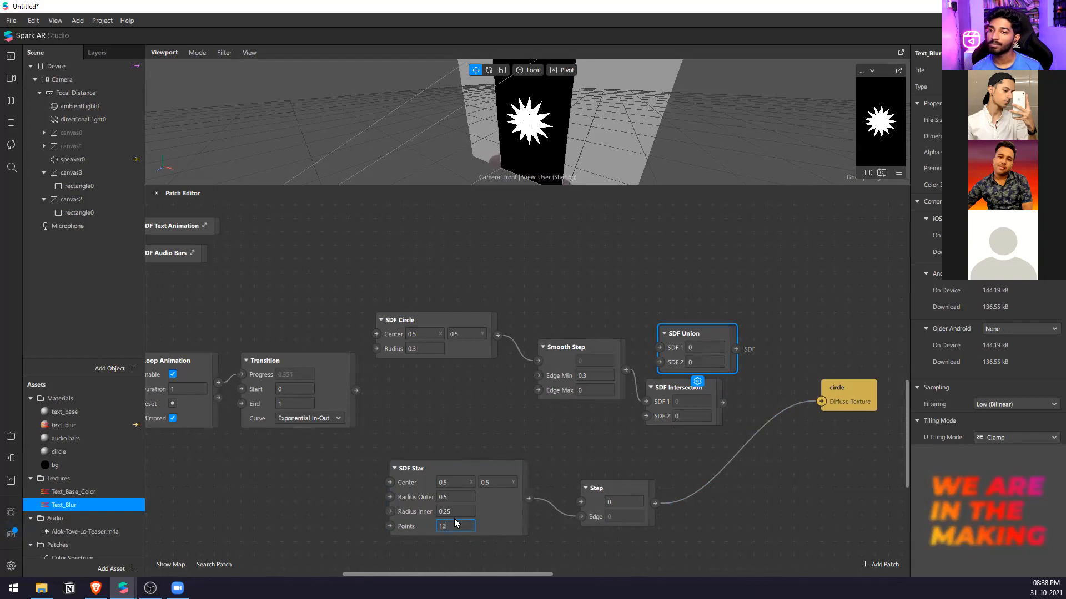
{"action": "key", "text": "Down"}
{"action": "key", "text": "Down"}
{"action": "key", "text": "Down"}
{"action": "key", "text": "Down"}
{"action": "key", "text": "Down"}
{"action": "key", "text": "Down"}
{"action": "key", "text": "Down"}
{"action": "key", "text": "Down"}
{"action": "key", "text": "Down"}
{"action": "key", "text": "Down"}
{"action": "key", "text": "Down"}
{"action": "key", "text": "Down"}
{"action": "key", "text": "Down"}
{"action": "key", "text": "Down"}
{"action": "key", "text": "Down"}
{"action": "key", "text": "Down"}
{"action": "key", "text": "Down"}
{"action": "key", "text": "Down"}
{"action": "key", "text": "Down"}
{"action": "key", "text": "Down"}
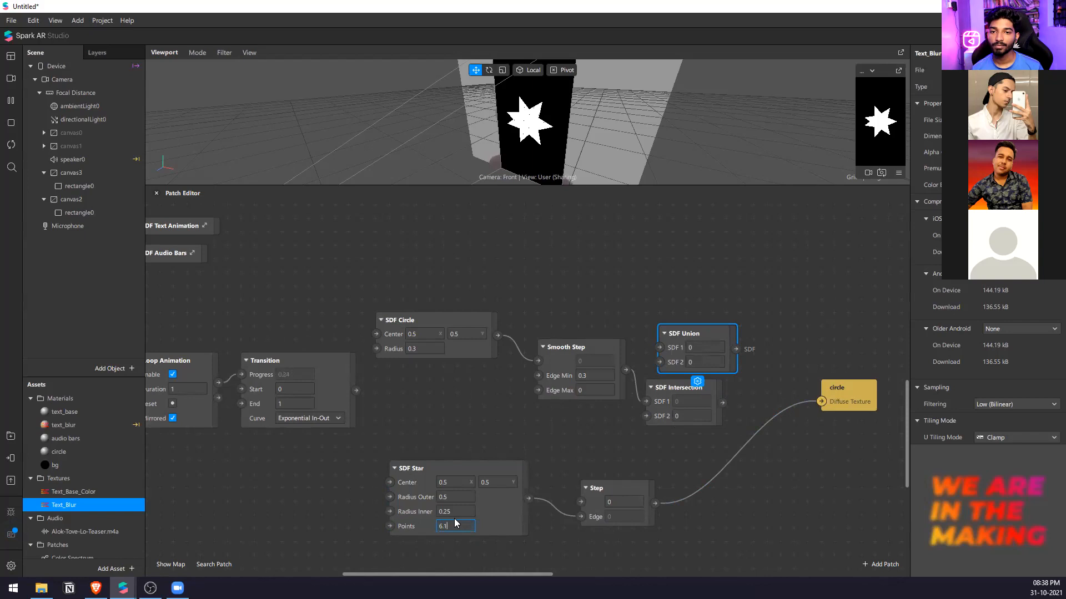
{"action": "key", "text": "Down"}
{"action": "key", "text": "Down"}
{"action": "key", "text": "Down"}
{"action": "key", "text": "Down"}
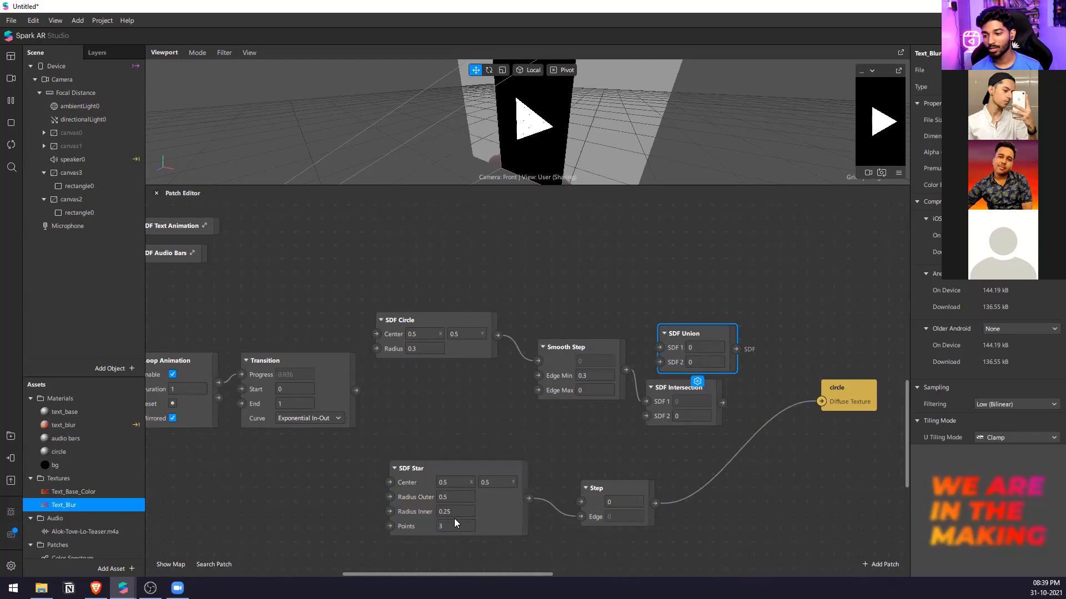
Add an SDF Translation patch and place it in the empty area above Smooth Step.
{"action": "double_click", "coordinate": [543, 460]}
{"action": "type", "text": "sdf tra"}
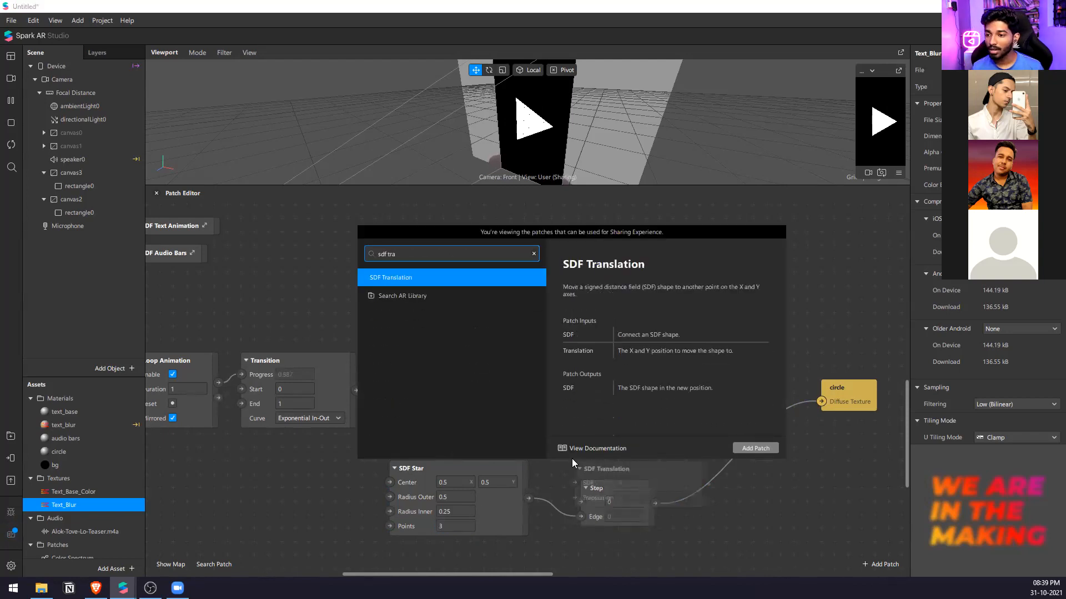
{"action": "key", "text": "Return"}
{"action": "left_click_drag", "start_coordinate": [676, 466], "coordinate": [626, 232]}
Add a Texture Transform patch beside the SDF Translation patch.
{"action": "double_click", "coordinate": [715, 255]}
{"action": "type", "text": "tr"}
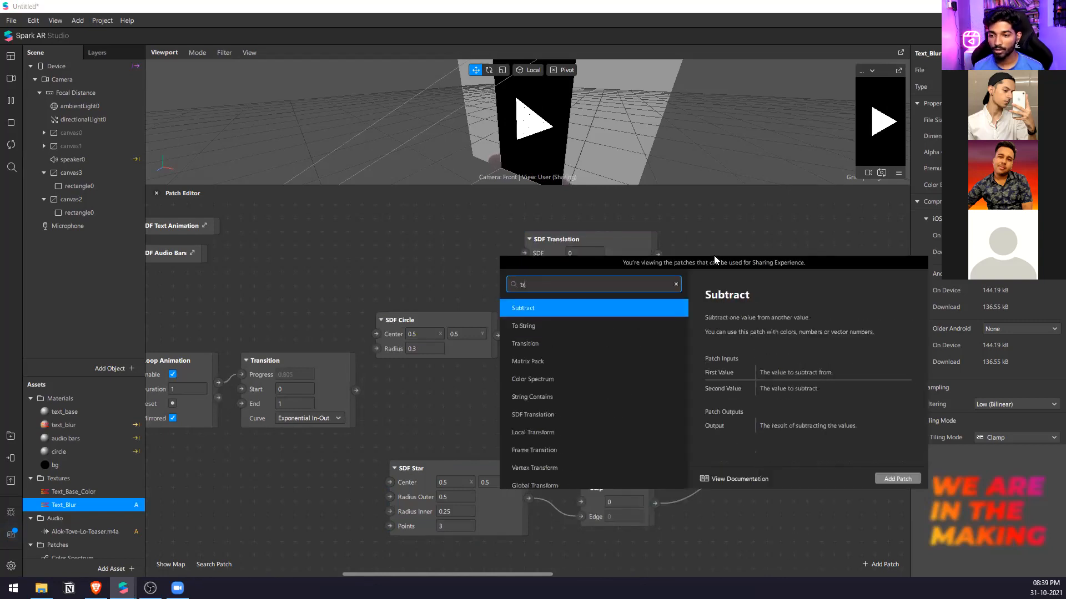
{"action": "type", "text": "xture"}
{"action": "key", "text": "ctrl+a"}
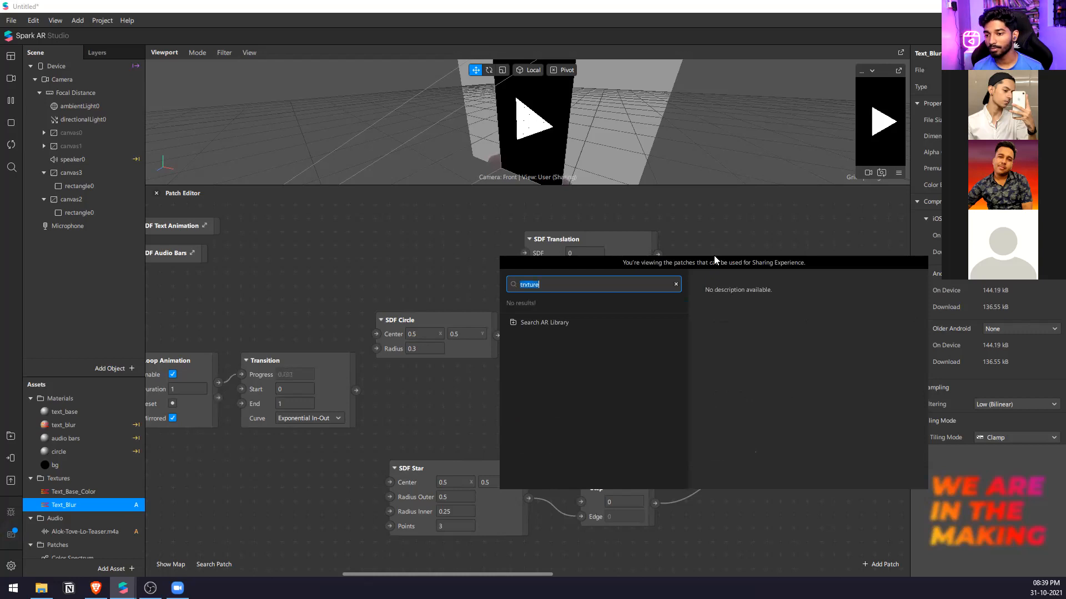
{"action": "type", "text": "textur"}
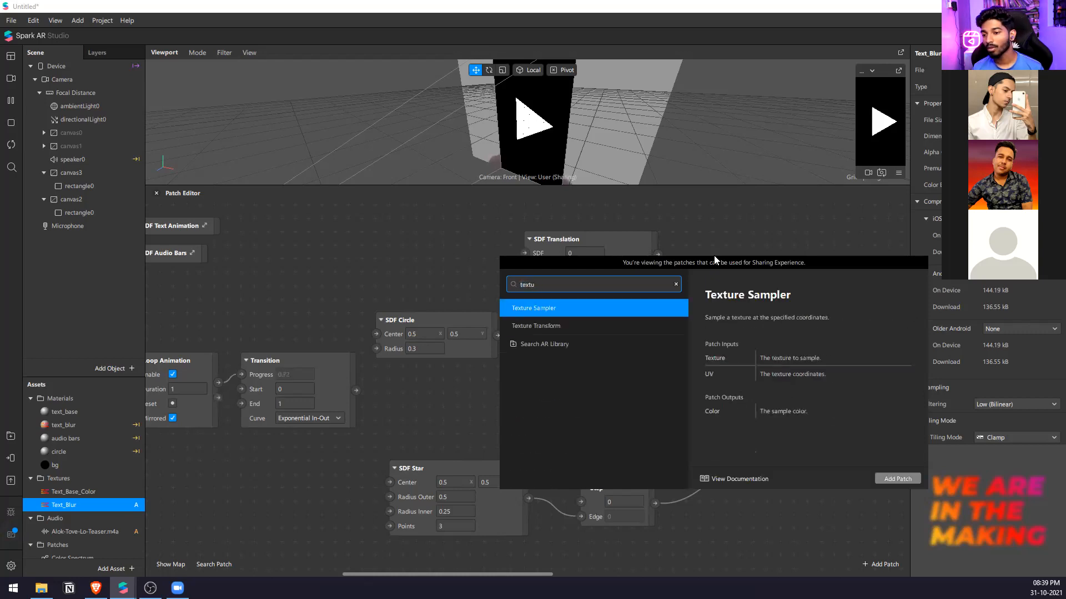
{"action": "key", "text": "Down"}
{"action": "key", "text": "Return"}
Add a 2D Transform Pack patch to the graph.
{"action": "scroll", "coordinate": [671, 259], "scroll_direction": "down", "scroll_amount": 2}
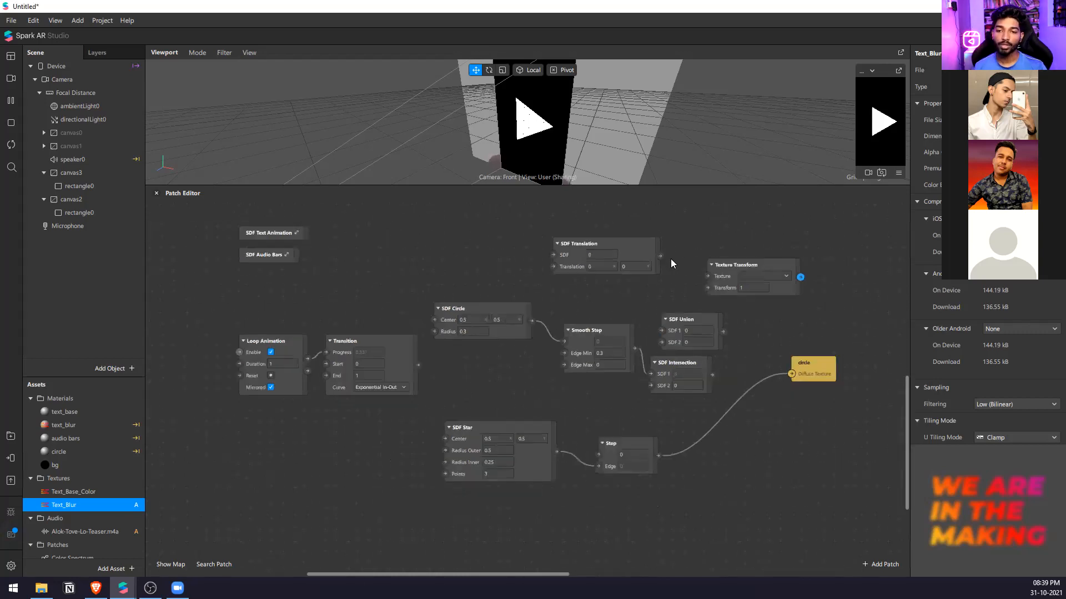
{"action": "right_click", "coordinate": [753, 456]}
{"action": "type", "text": "sd"}
{"action": "key", "text": "BackSpace"}
{"action": "key", "text": "BackSpace"}
{"action": "type", "text": "2s"}
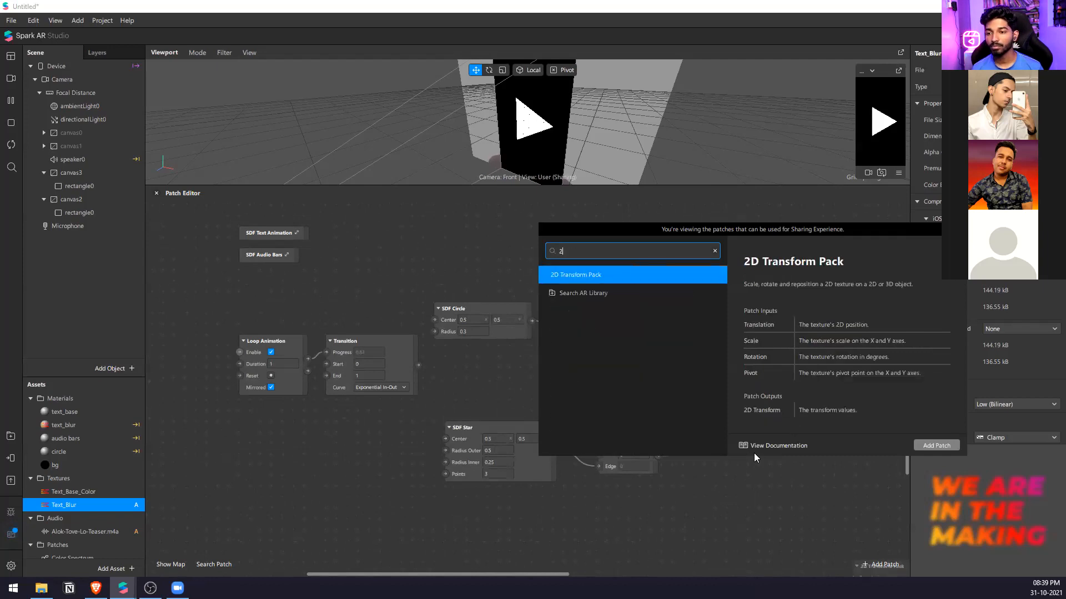
{"action": "key", "text": "BackSpace"}
{"action": "key", "text": "Return"}
Insert Texture Transform between Step and the circle material, wiring Step to Texture and its output to Diffuse Texture.
{"action": "left_click_drag", "start_coordinate": [737, 268], "coordinate": [777, 477]}
{"action": "left_click_drag", "start_coordinate": [658, 456], "coordinate": [760, 460]}
{"action": "left_click_drag", "start_coordinate": [852, 461], "coordinate": [889, 437]}
Place 2D Transform Pack below Texture Transform and connect its output to the Transform input.
{"action": "scroll", "coordinate": [754, 430], "scroll_direction": "down", "scroll_amount": 3}
{"action": "left_click_drag", "start_coordinate": [849, 526], "coordinate": [693, 482]}
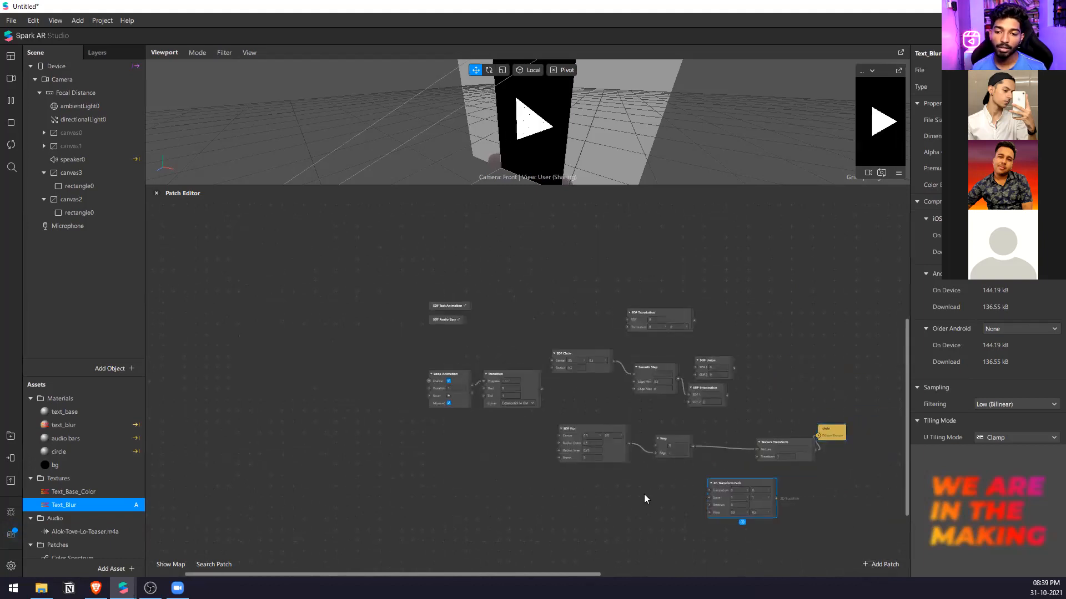
{"action": "scroll", "coordinate": [776, 486], "scroll_direction": "up", "scroll_amount": 2}
{"action": "left_click_drag", "start_coordinate": [792, 505], "coordinate": [712, 482]}
Try different Rotation values in the 2D Transform Pack to spin the triangle, and return the rotation to 0.
{"action": "left_click", "coordinate": [714, 513]}
{"action": "type", "text": "1"}
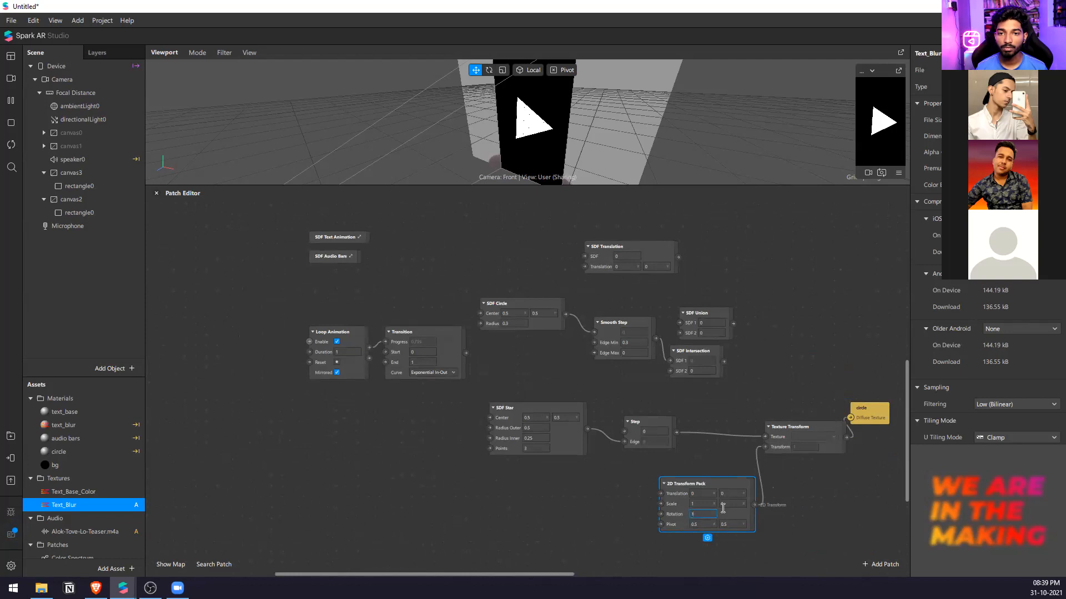
{"action": "type", "text": "5"}
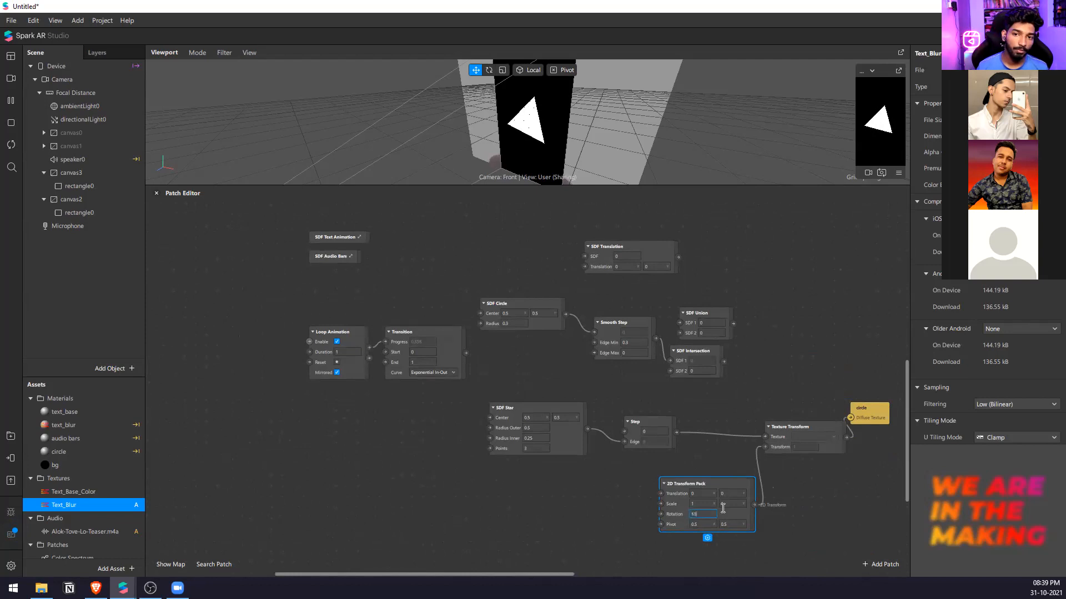
{"action": "key", "text": "Up"}
{"action": "key", "text": "Up"}
{"action": "key", "text": "Up"}
{"action": "key", "text": "Up"}
{"action": "key", "text": "Up"}
{"action": "key", "text": "Up"}
{"action": "key", "text": "Up"}
{"action": "key", "text": "Up"}
{"action": "key", "text": "Up"}
{"action": "key", "text": "Up"}
{"action": "key", "text": "Up"}
{"action": "key", "text": "Up"}
{"action": "key", "text": "Up"}
{"action": "key", "text": "Up"}
{"action": "key", "text": "Up"}
{"action": "key", "text": "Up"}
{"action": "key", "text": "Up"}
{"action": "key", "text": "Up"}
{"action": "key", "text": "Up"}
{"action": "key", "text": "Up"}
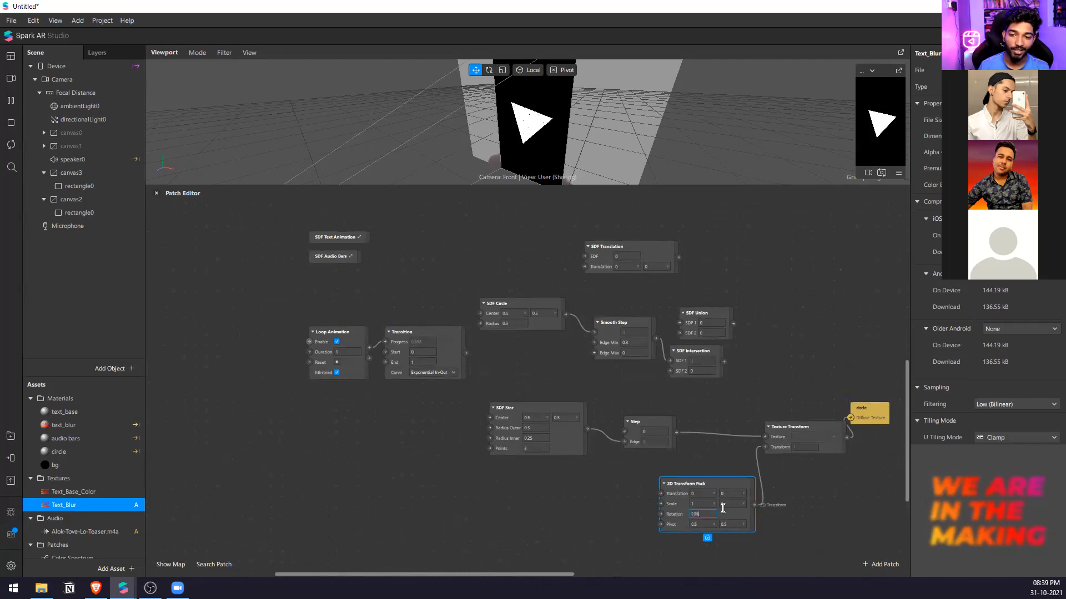
{"action": "key", "text": "Up"}
{"action": "key", "text": "Up"}
{"action": "key", "text": "Up"}
{"action": "key", "text": "Up"}
{"action": "key", "text": "Up"}
{"action": "key", "text": "Up"}
{"action": "key", "text": "Up"}
{"action": "key", "text": "Up"}
{"action": "key", "text": "Up"}
{"action": "key", "text": "Up"}
{"action": "key", "text": "Up"}
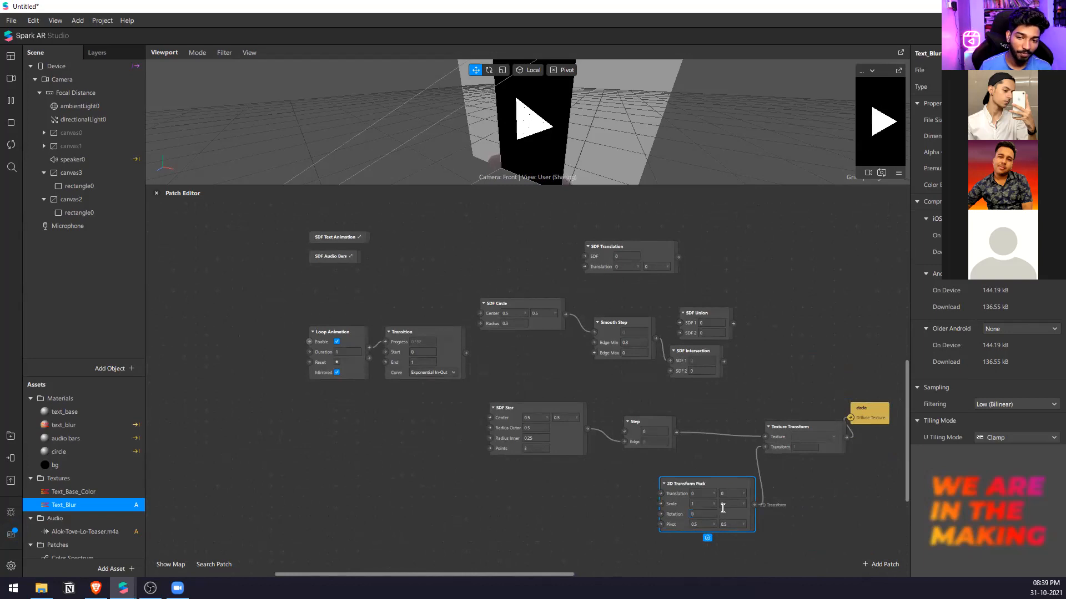
Stretch the triangle by raising the 2D Transform Pack's X scale, try 0, and restore it to 1.
{"action": "left_click", "coordinate": [711, 504]}
{"action": "key", "text": "Up"}
{"action": "key", "text": "Up"}
{"action": "key", "text": "Up"}
{"action": "key", "text": "Up"}
{"action": "key", "text": "Up"}
{"action": "key", "text": "Up"}
{"action": "key", "text": "Up"}
{"action": "key", "text": "Up"}
{"action": "key", "text": "Up"}
{"action": "key", "text": "Up"}
{"action": "key", "text": "Up"}
{"action": "key", "text": "Up"}
{"action": "key", "text": "Up"}
{"action": "key", "text": "Up"}
{"action": "key", "text": "Up"}
{"action": "key", "text": "Up"}
{"action": "key", "text": "Up"}
{"action": "key", "text": "Up"}
{"action": "key", "text": "Up"}
{"action": "key", "text": "Up"}
{"action": "key", "text": "Up"}
{"action": "key", "text": "Up"}
{"action": "key", "text": "Up"}
{"action": "key", "text": "Up"}
{"action": "key", "text": "Up"}
{"action": "key", "text": "Up"}
{"action": "key", "text": "Up"}
{"action": "key", "text": "Up"}
{"action": "key", "text": "Up"}
{"action": "key", "text": "Up"}
{"action": "key", "text": "Up"}
{"action": "key", "text": "Up"}
{"action": "key", "text": "Up"}
{"action": "key", "text": "Up"}
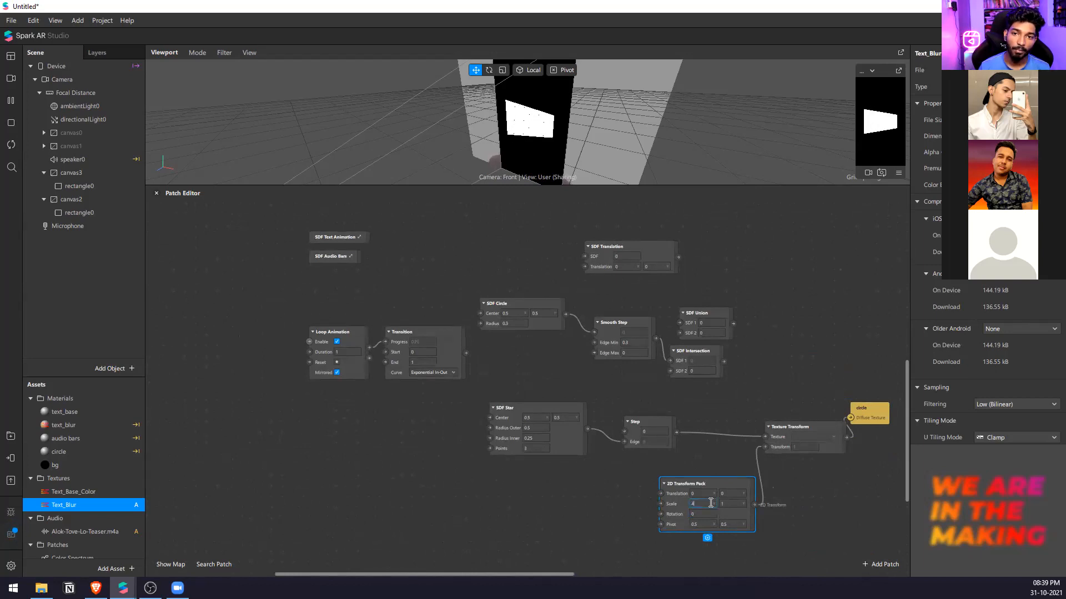
{"action": "key", "text": "Up"}
{"action": "key", "text": "Up"}
{"action": "key", "text": "Up"}
{"action": "key", "text": "Up"}
{"action": "key", "text": "Up"}
{"action": "key", "text": "Up"}
{"action": "key", "text": "Up"}
{"action": "key", "text": "Up"}
{"action": "key", "text": "Up"}
{"action": "key", "text": "Up"}
{"action": "key", "text": "Up"}
{"action": "key", "text": "Up"}
{"action": "key", "text": "Up"}
{"action": "key", "text": "Up"}
{"action": "key", "text": "Up"}
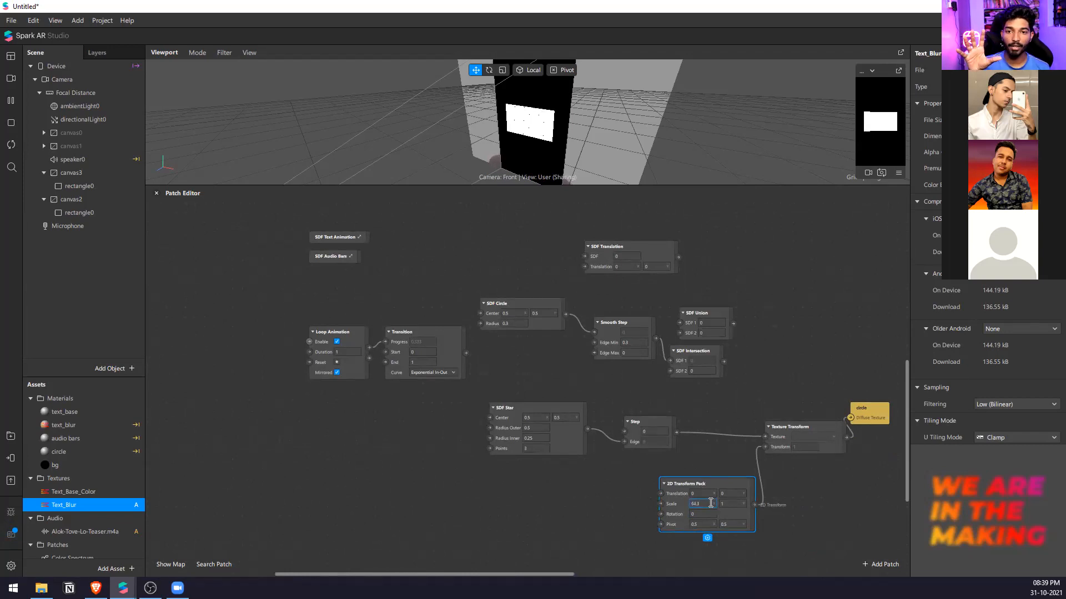
{"action": "type", "text": "0"}
{"action": "key", "text": "Return"}
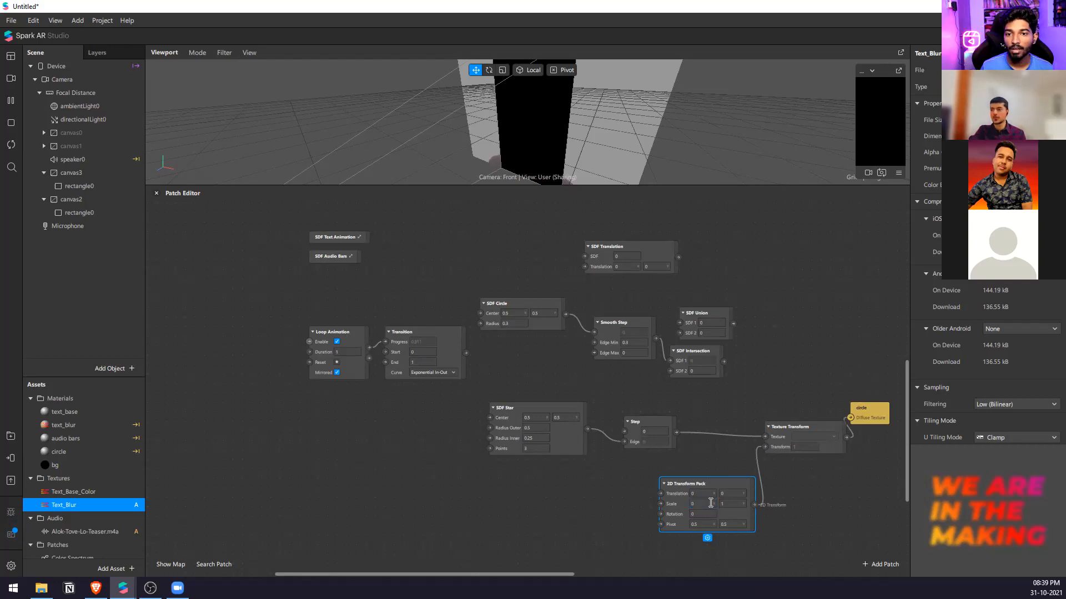
{"action": "type", "text": "1"}
{"action": "key", "text": "Return"}
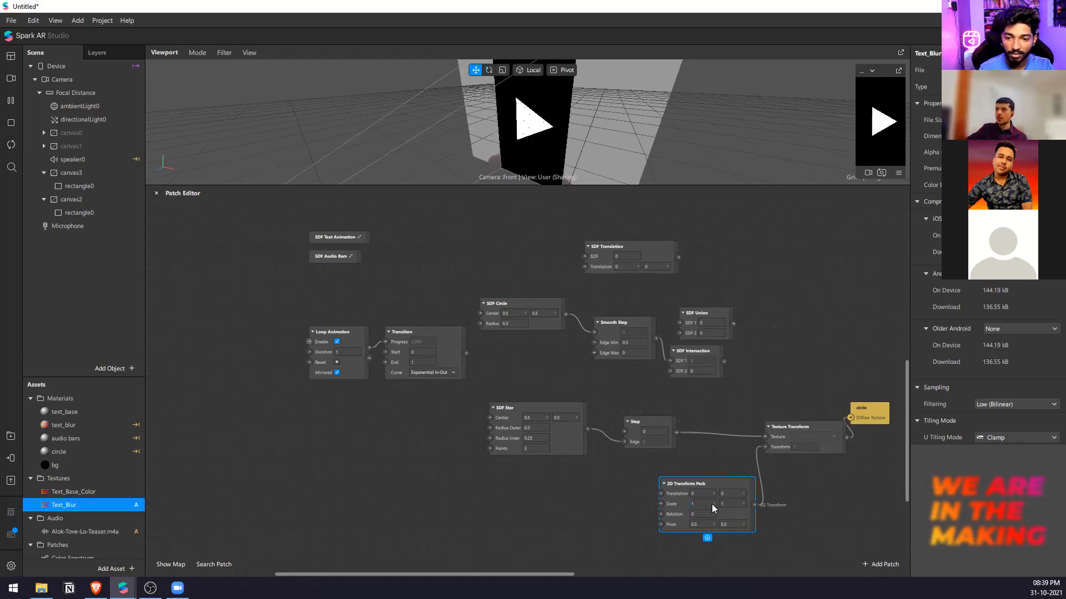
Move the Texture Transform patch closer to the Step patch, just above 2D Transform Pack.
{"action": "left_click_drag", "start_coordinate": [779, 431], "coordinate": [743, 450]}
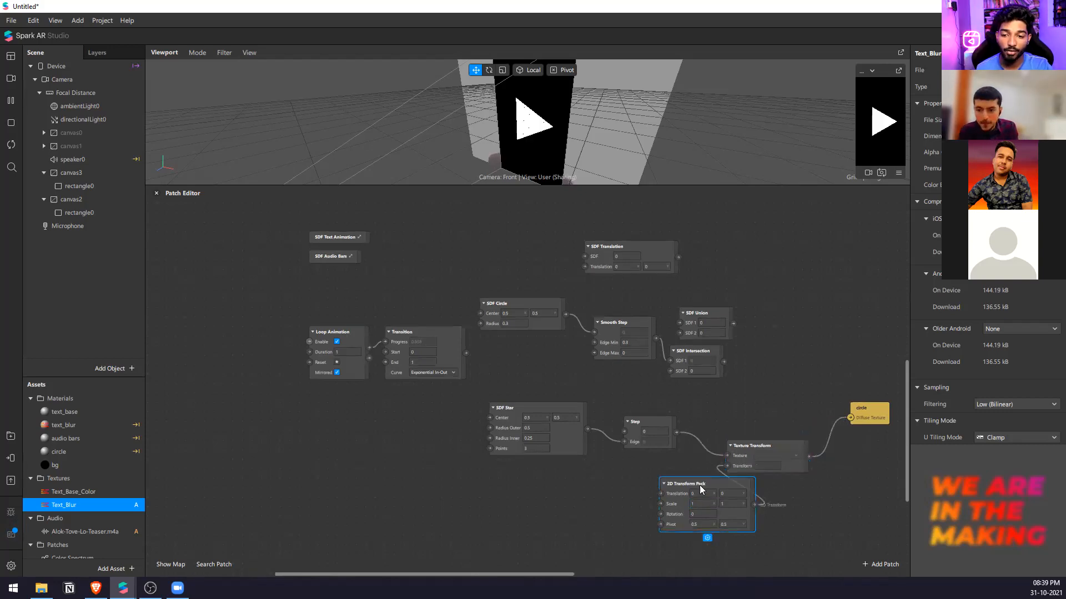
Move 2D Transform Pack farther from Texture Transform, below Step, and place Smooth Step just below its former spot beside SDF Intersection.
{"action": "left_click_drag", "start_coordinate": [699, 485], "coordinate": [614, 503]}
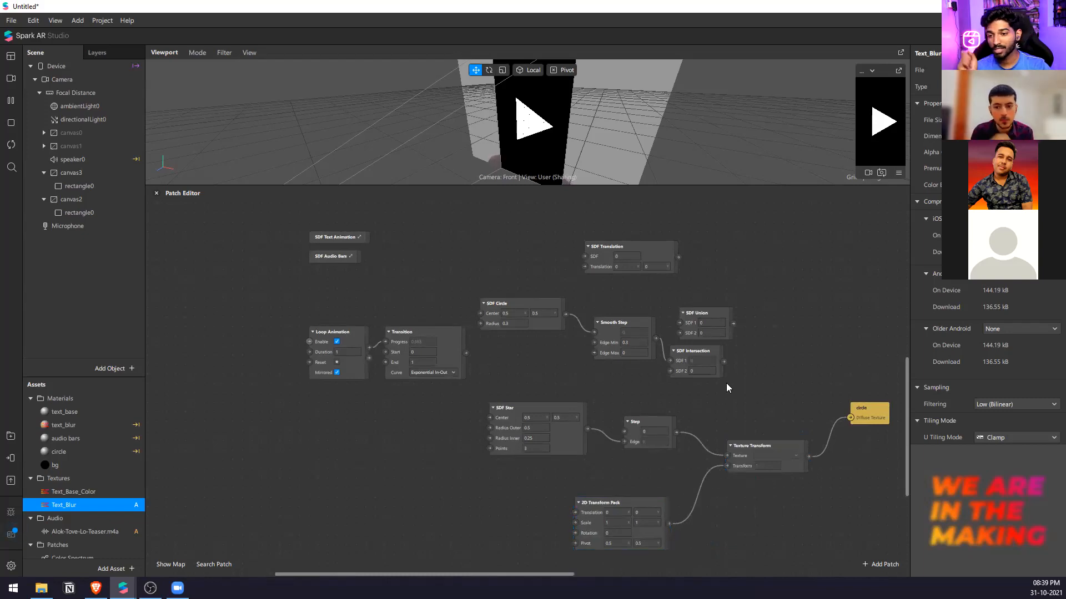
{"action": "left_click_drag", "start_coordinate": [679, 319], "coordinate": [626, 345]}
{"action": "left_click", "coordinate": [740, 292]}
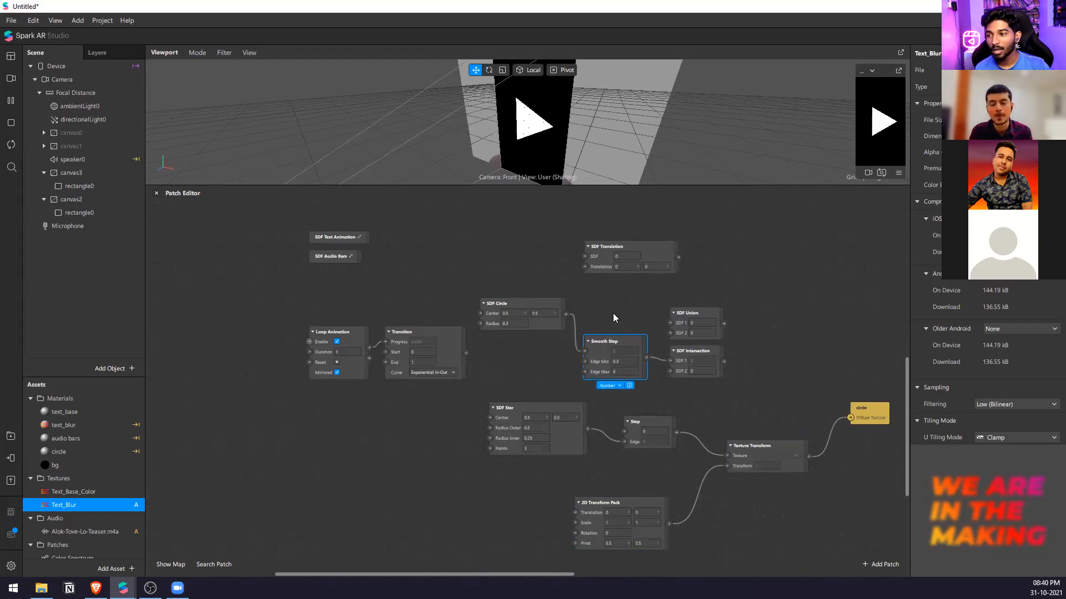
Add an SDF Scale patch and place it just above Texture Transform.
{"action": "right_click", "coordinate": [340, 427]}
{"action": "type", "text": "sd"}
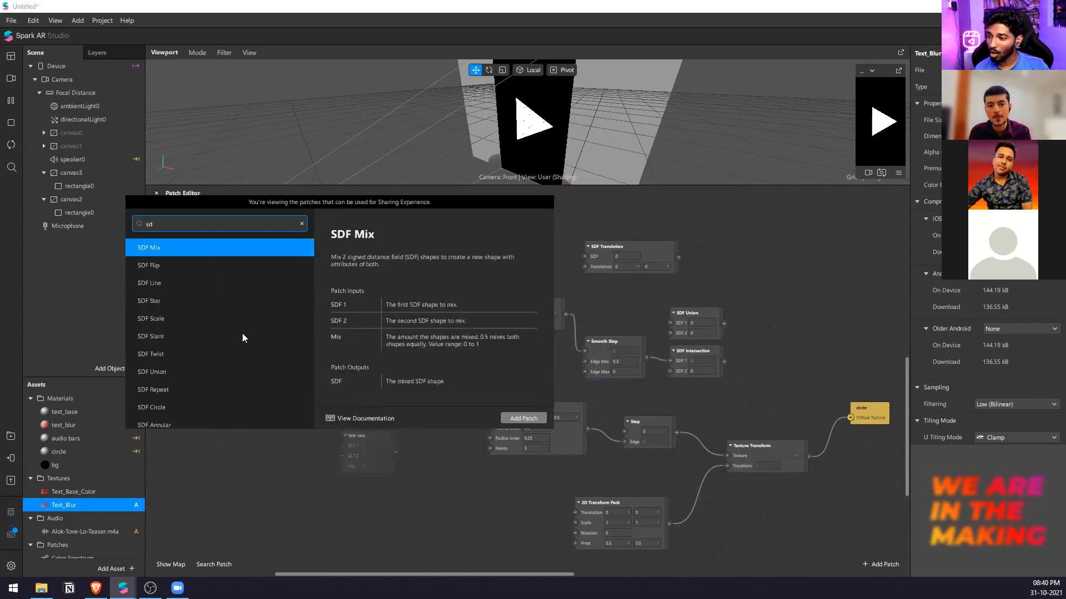
{"action": "left_click", "coordinate": [194, 284]}
{"action": "left_click", "coordinate": [198, 300]}
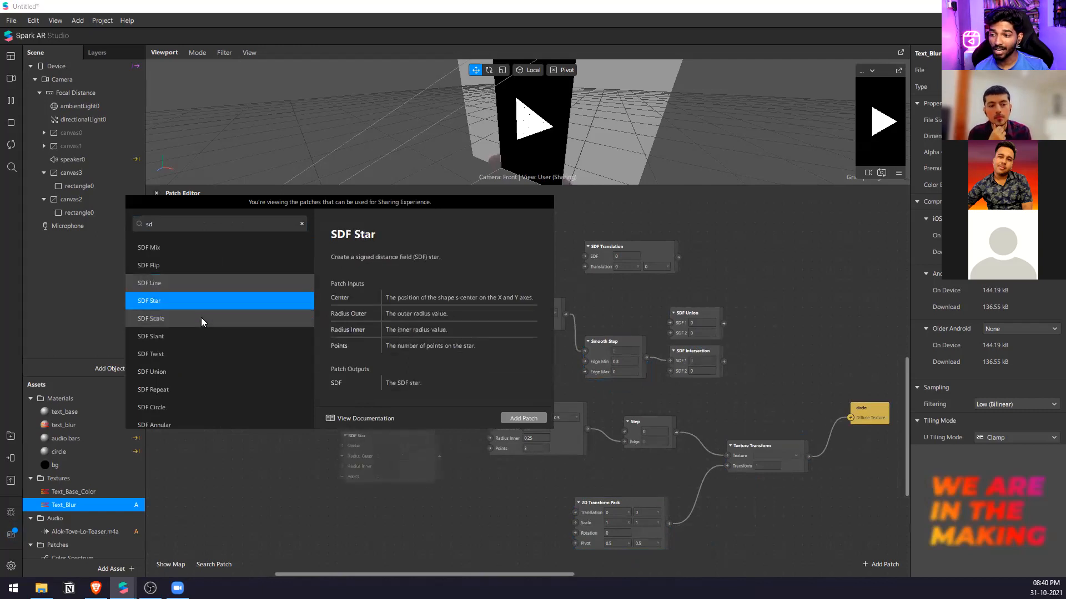
{"action": "left_click", "coordinate": [201, 318]}
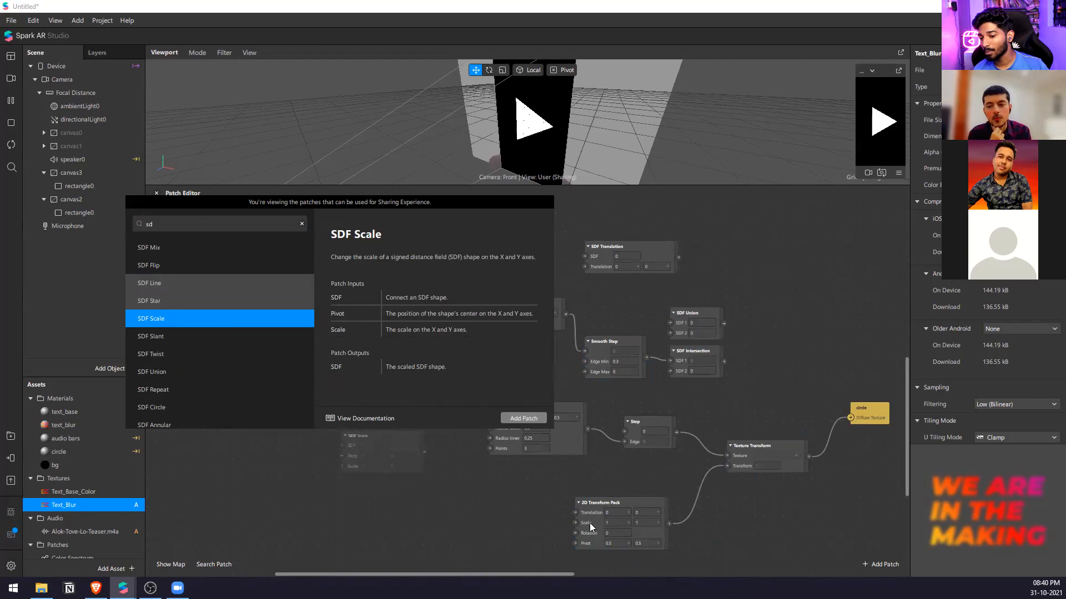
{"action": "left_click", "coordinate": [523, 418]}
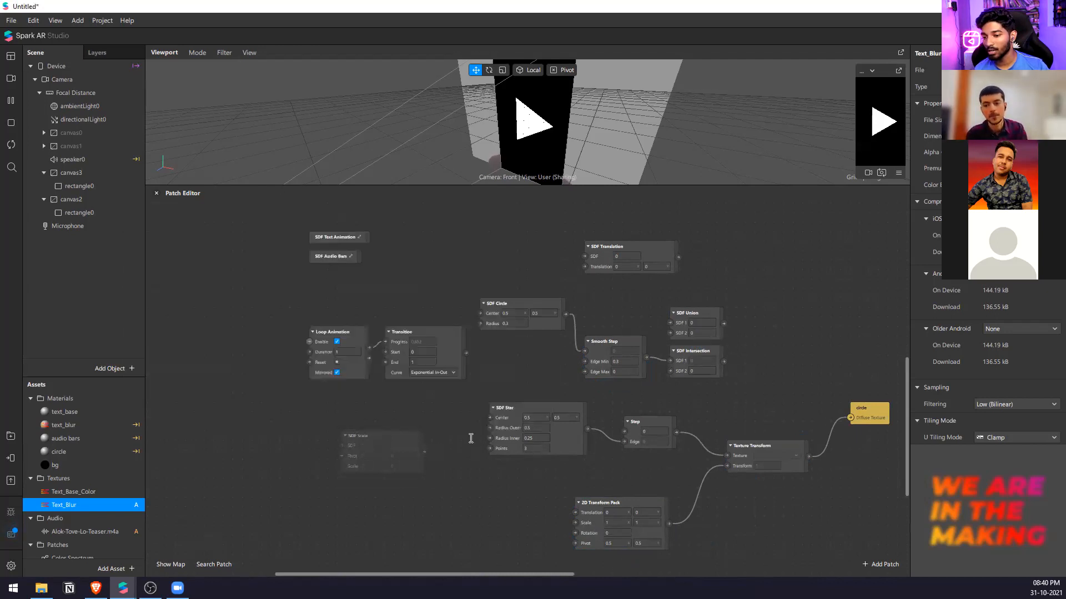
{"action": "left_click_drag", "start_coordinate": [353, 463], "coordinate": [732, 409]}
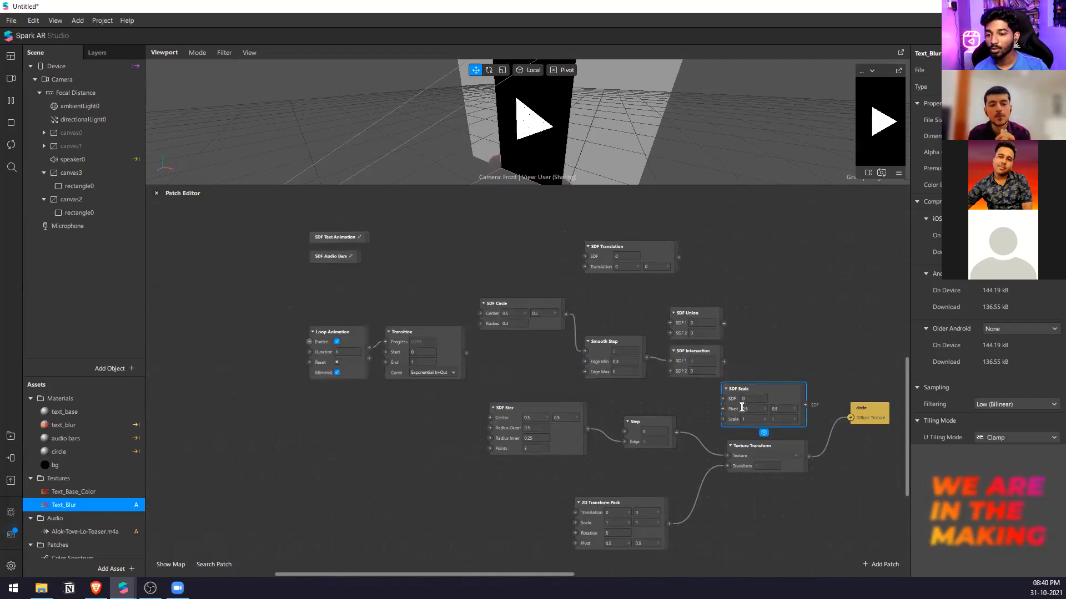
Connect Step through SDF Scale to the circle material's Diffuse Texture and raise SDF Scale's X scale to try stretching the triangle.
{"action": "left_click_drag", "start_coordinate": [676, 432], "coordinate": [708, 399]}
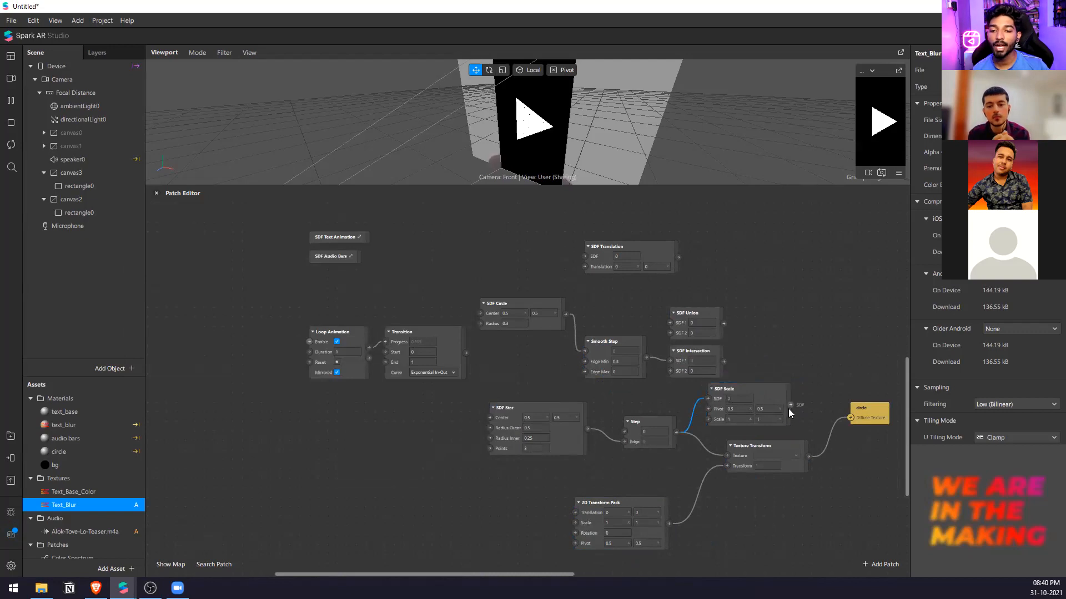
{"action": "left_click_drag", "start_coordinate": [847, 419], "coordinate": [850, 419]}
{"action": "left_click", "coordinate": [742, 419]}
{"action": "key", "text": "Up"}
{"action": "key", "text": "Up"}
{"action": "key", "text": "Up"}
{"action": "key", "text": "Up"}
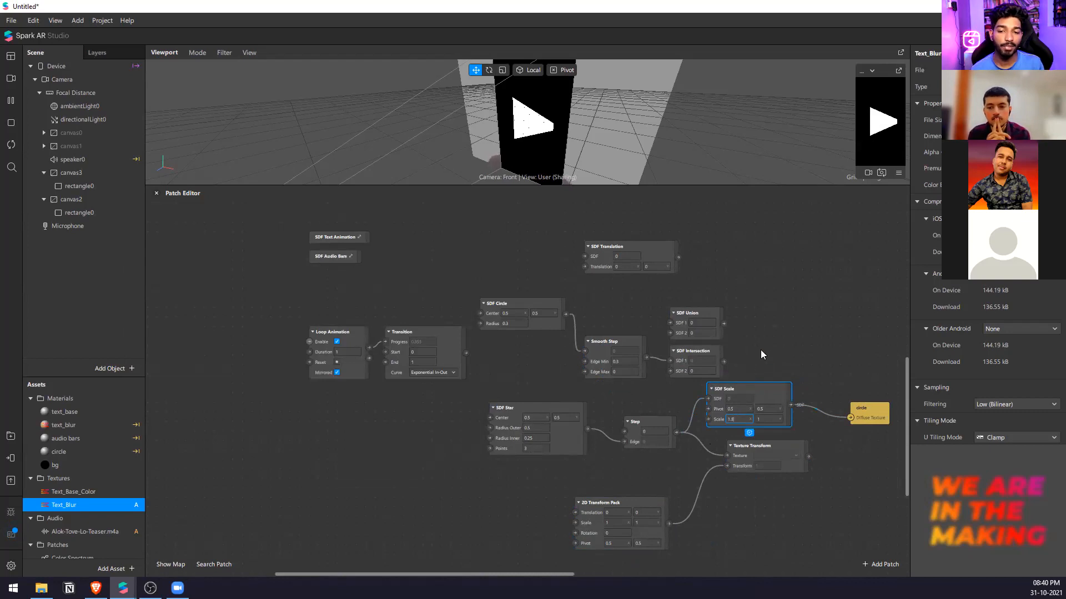
Delete the SDF Scale patch and reconnect Texture Transform's output to the circle material's Diffuse Texture.
{"action": "key", "text": "Delete"}
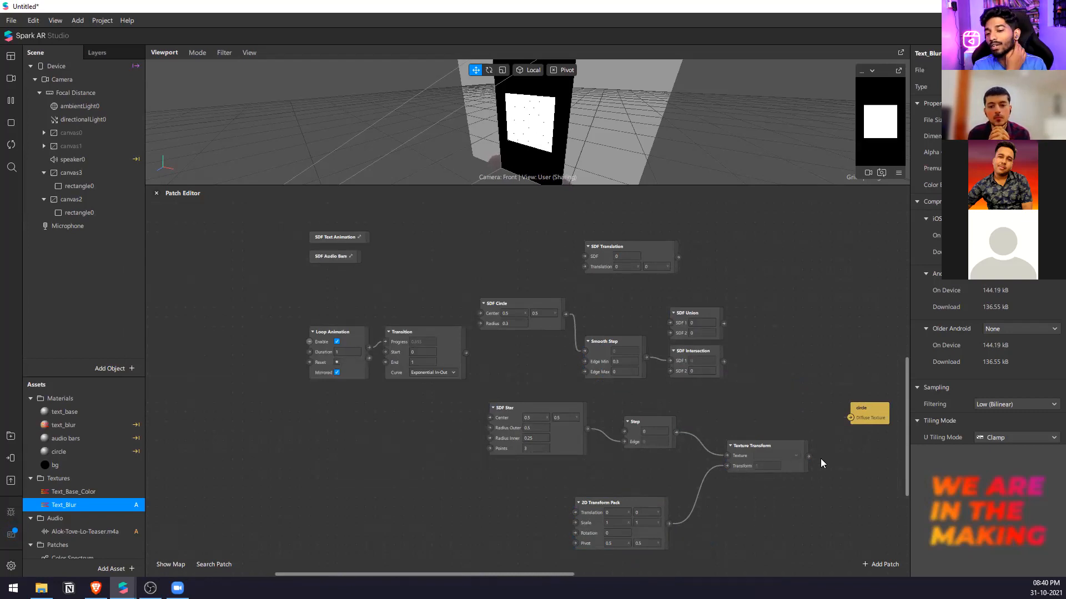
{"action": "left_click_drag", "start_coordinate": [852, 420], "coordinate": [851, 420]}
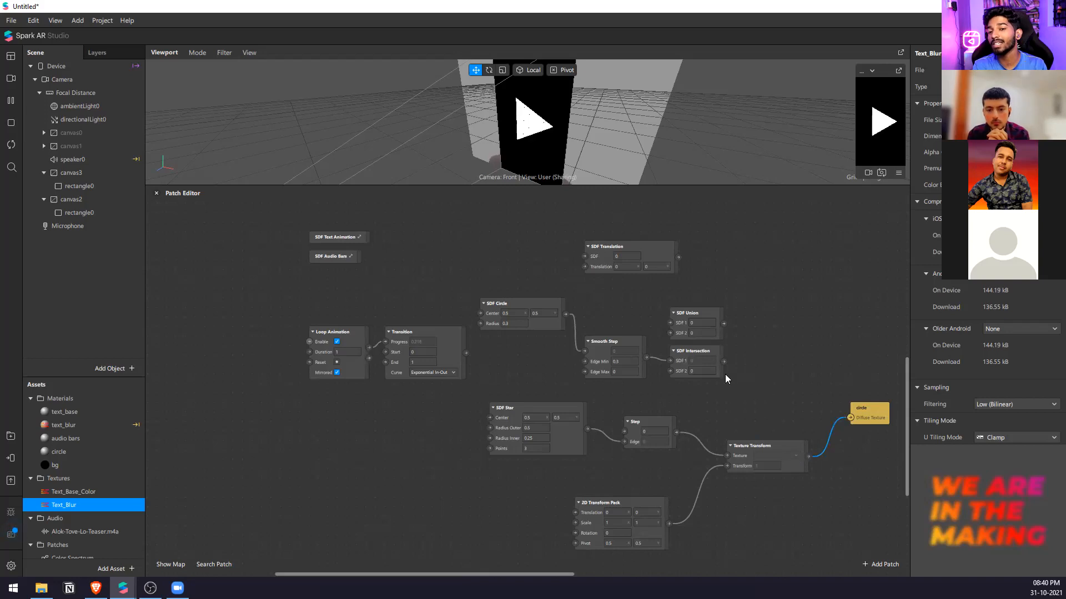
Search the patch library for sdf and read the description of SDF Slant.
{"action": "double_click", "coordinate": [459, 421]}
{"action": "type", "text": "sdf"}
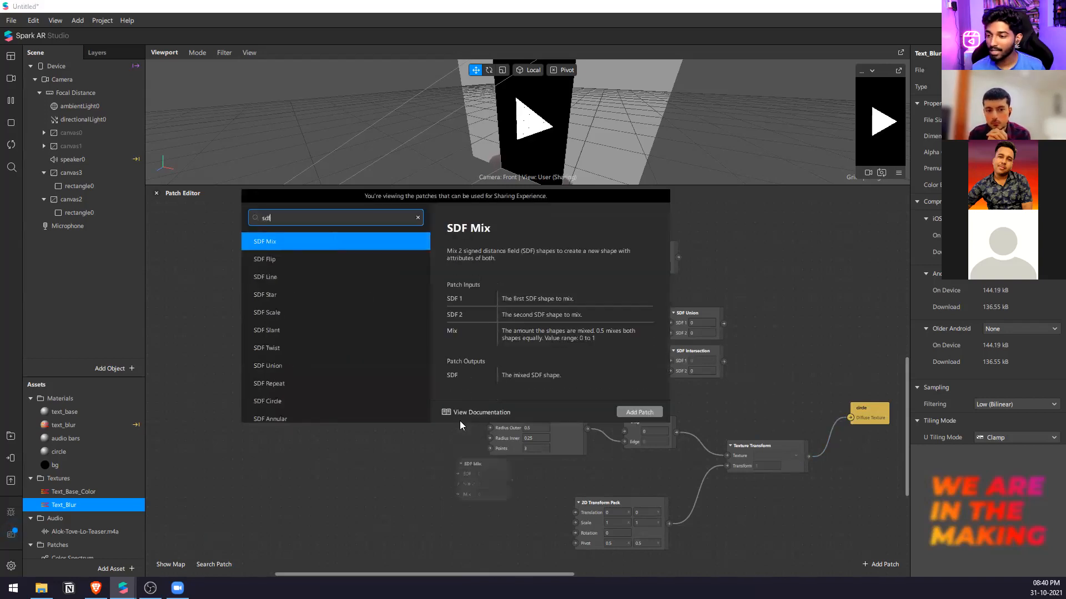
{"action": "key", "text": "Down"}
{"action": "key", "text": "Down"}
{"action": "key", "text": "Down"}
{"action": "key", "text": "Down"}
{"action": "key", "text": "Down"}
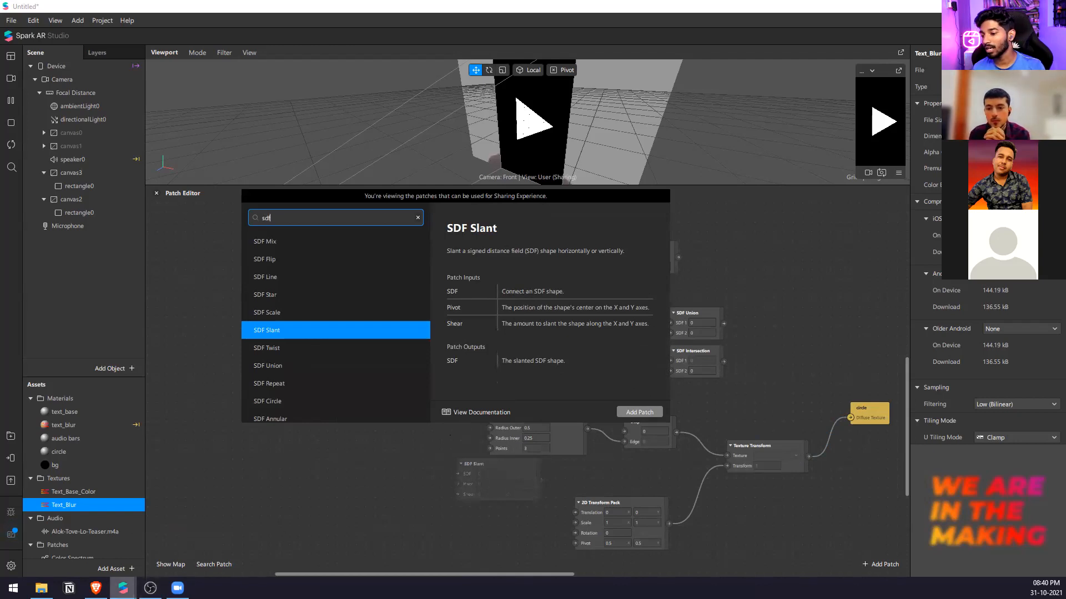
Switch to the SDF-Presets project, enlarge the viewport and play the preview to examine the animated SDF shapes.
{"action": "mouse_move", "coordinate": [123, 588]}
{"action": "left_click", "coordinate": [83, 556]}
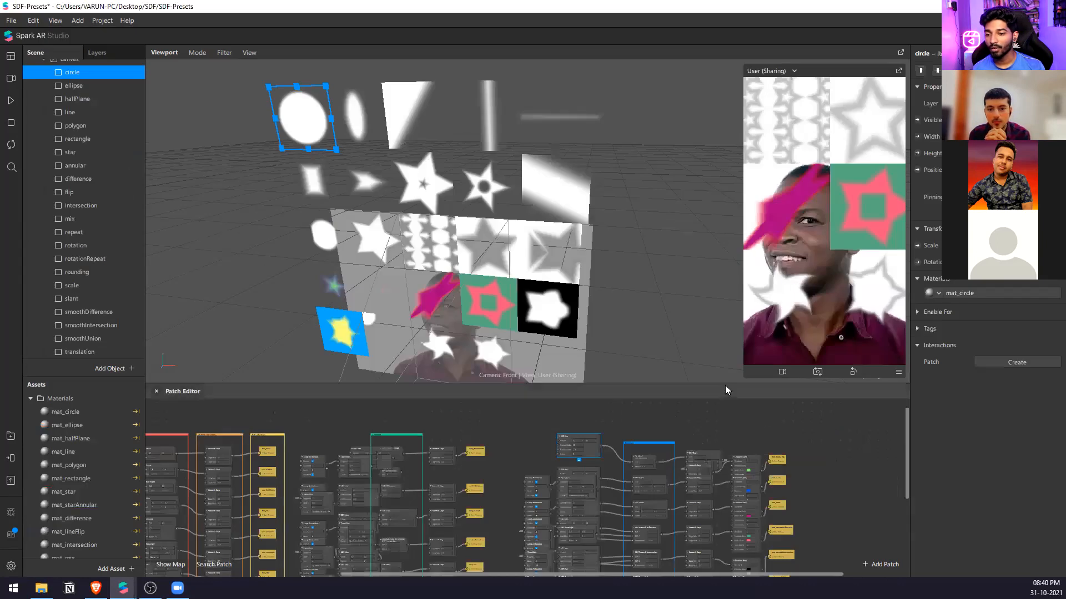
{"action": "left_click_drag", "start_coordinate": [725, 385], "coordinate": [714, 476]}
{"action": "scroll", "coordinate": [596, 330], "scroll_direction": "down", "scroll_amount": 3}
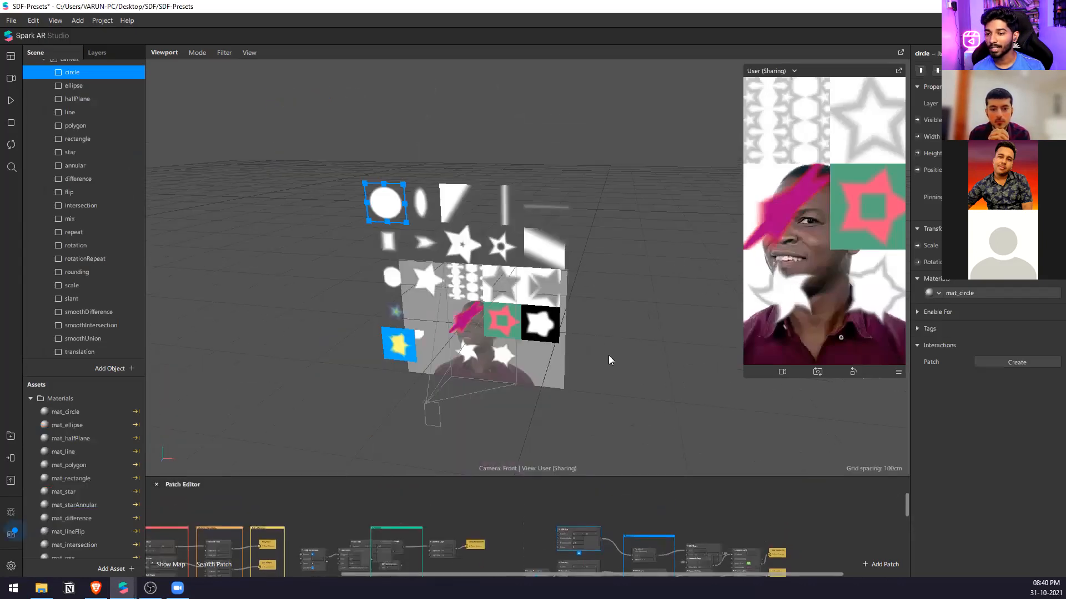
{"action": "right_click_drag", "start_coordinate": [608, 355], "coordinate": [561, 354]}
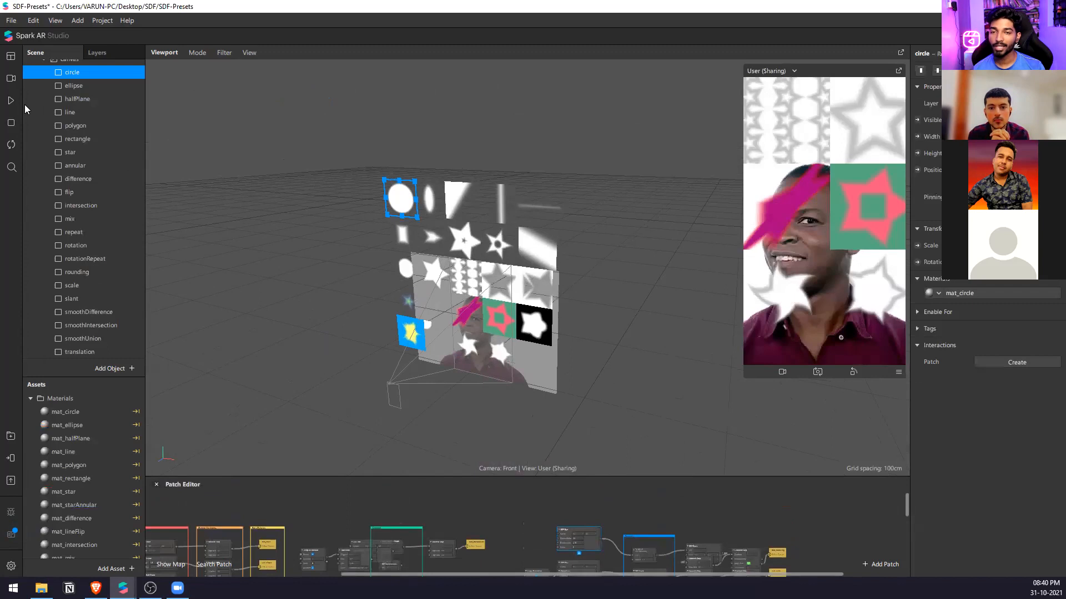
{"action": "left_click", "coordinate": [11, 101]}
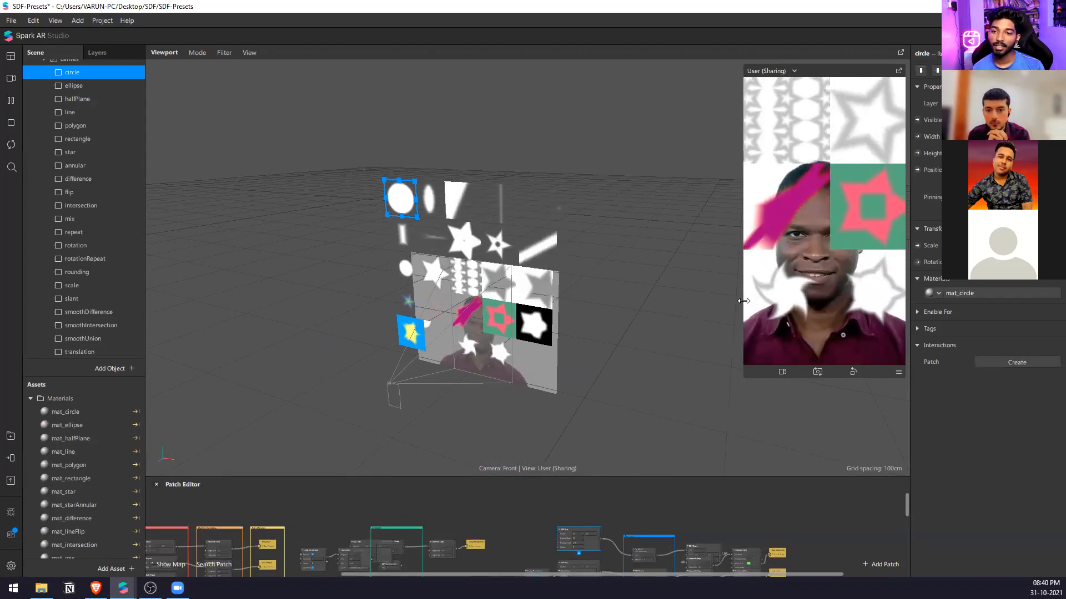
{"action": "left_click_drag", "start_coordinate": [743, 301], "coordinate": [689, 313]}
Enlarge the Patch Editor and move the Gradient Step patch feeding mat_smoothDifference slightly down, clear of the one above.
{"action": "left_click_drag", "start_coordinate": [587, 477], "coordinate": [548, 168]}
{"action": "scroll", "coordinate": [780, 275], "scroll_direction": "up", "scroll_amount": 2}
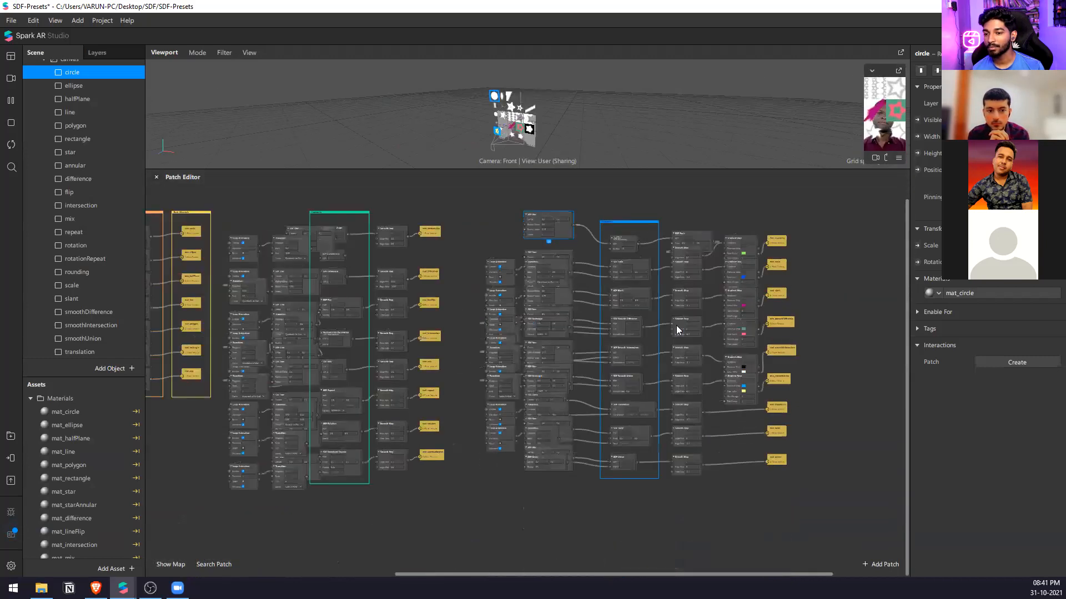
{"action": "scroll", "coordinate": [748, 327], "scroll_direction": "up", "scroll_amount": 5}
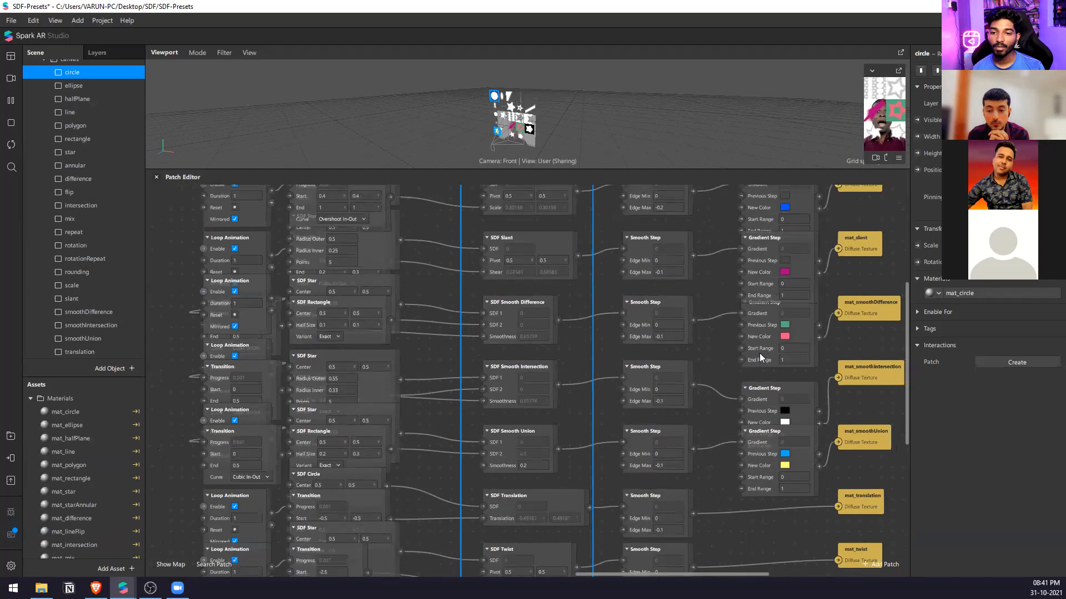
{"action": "left_click_drag", "start_coordinate": [759, 353], "coordinate": [760, 364]}
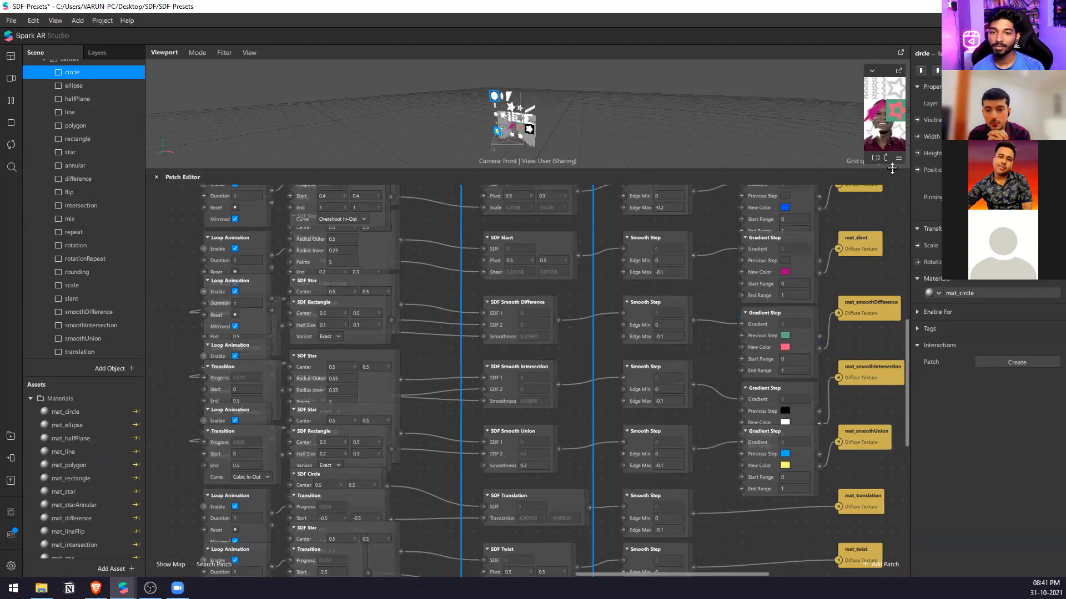
Enlarge the viewport, try moving the slant rectangle up on the canvas, and undo the move.
{"action": "left_click_drag", "start_coordinate": [892, 169], "coordinate": [895, 409]}
{"action": "left_click_drag", "start_coordinate": [863, 173], "coordinate": [652, 199]}
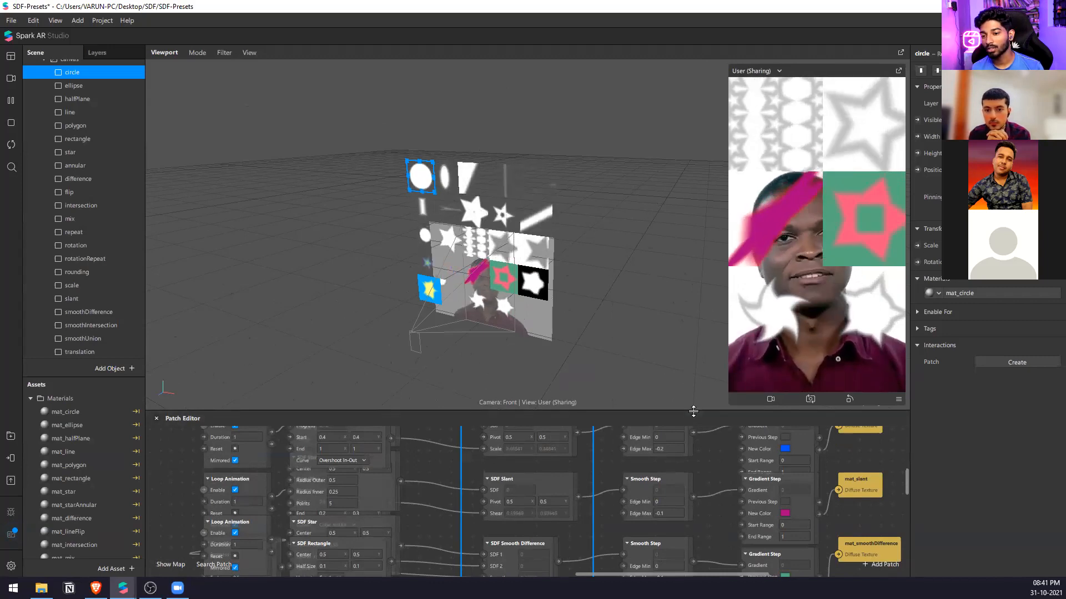
{"action": "scroll", "coordinate": [555, 236], "scroll_direction": "up", "scroll_amount": 6}
{"action": "scroll", "coordinate": [555, 236], "scroll_direction": "down", "scroll_amount": 6}
{"action": "left_click", "coordinate": [454, 329]}
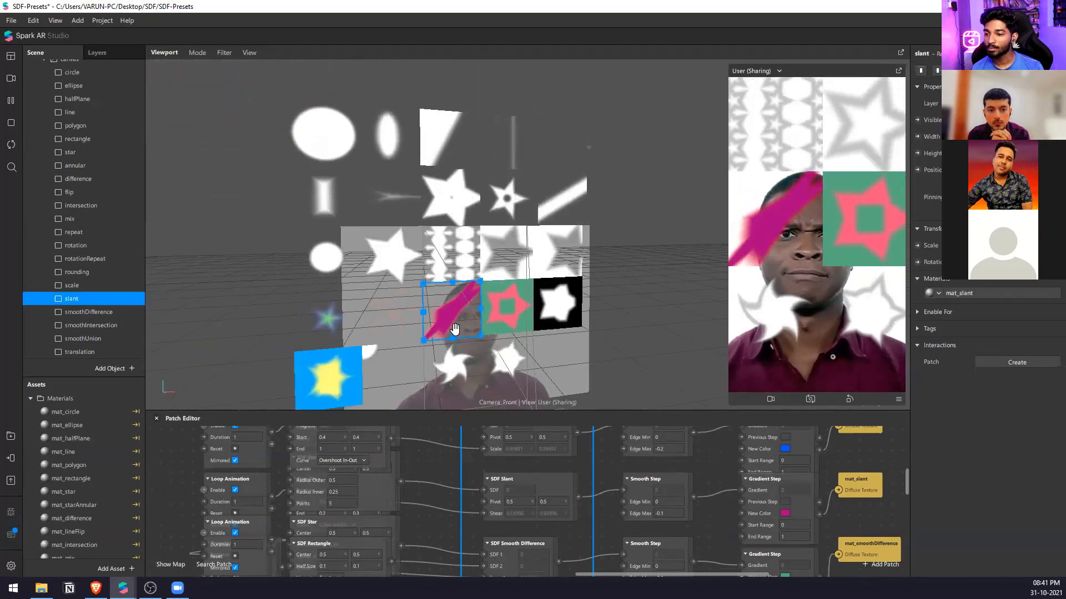
{"action": "left_click_drag", "start_coordinate": [453, 312], "coordinate": [450, 281]}
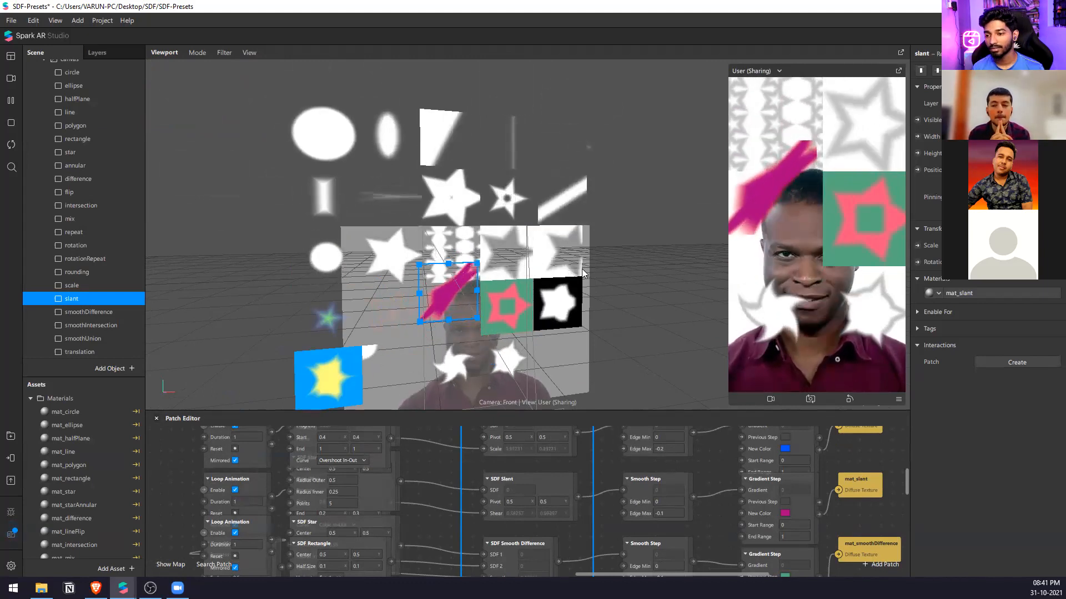
{"action": "key", "text": "ctrl+z"}
{"action": "left_click", "coordinate": [710, 250]}
Enlarge the Patch Editor again and examine how the slant and smooth SDF patches feed their materials.
{"action": "scroll", "coordinate": [566, 241], "scroll_direction": "down", "scroll_amount": 2}
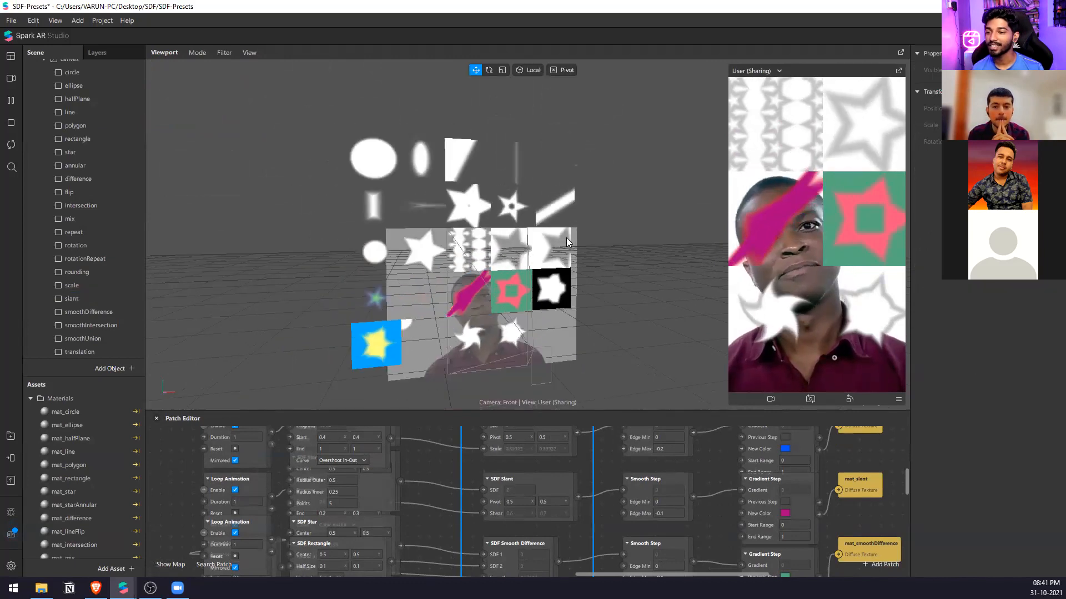
{"action": "scroll", "coordinate": [566, 238], "scroll_direction": "down", "scroll_amount": 1}
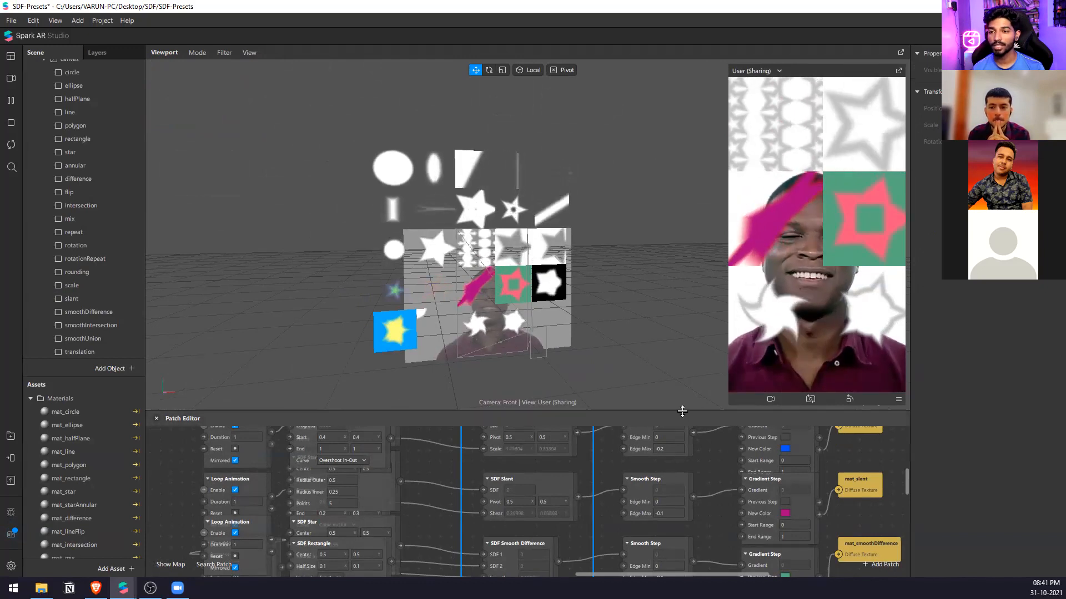
{"action": "left_click_drag", "start_coordinate": [682, 411], "coordinate": [682, 219]}
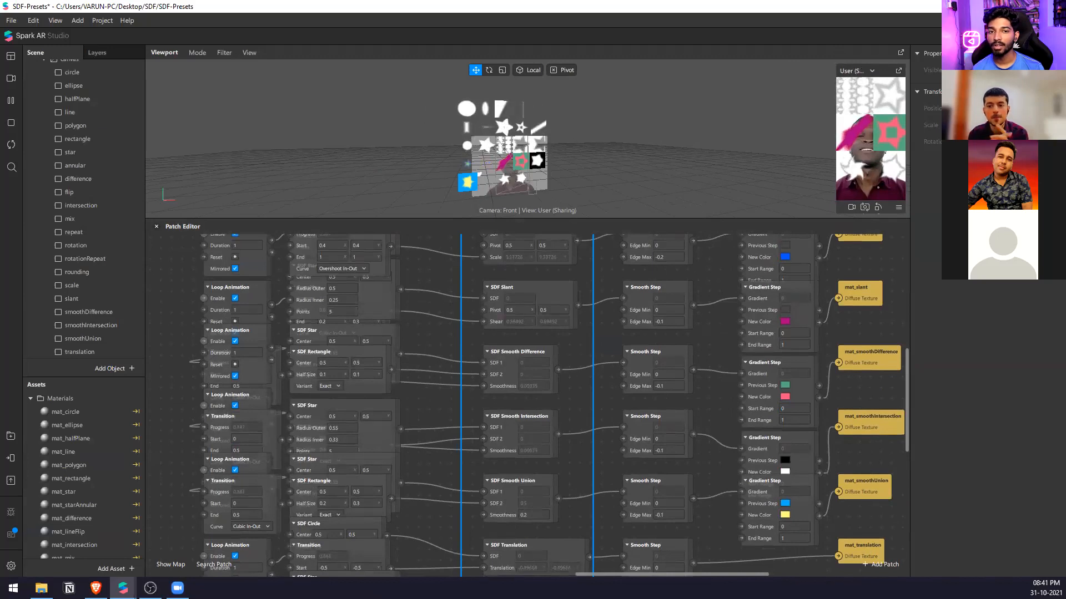
{"action": "left_click", "coordinate": [1053, 6]}
{"action": "left_click", "coordinate": [579, 323]}
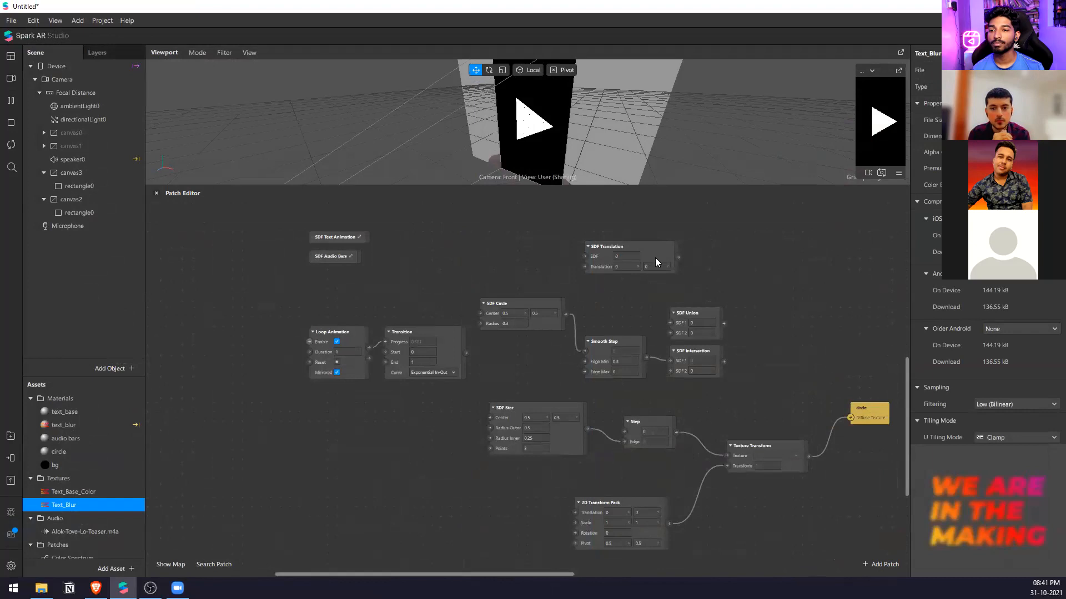
Return to the untitled project, move SDF Circle above the Transition patch and bring SDF Translation closer to it.
{"action": "mouse_move", "coordinate": [655, 258]}
{"action": "left_mouse_down"}
{"action": "mouse_move", "coordinate": [646, 278]}
{"action": "mouse_move", "coordinate": [643, 267]}
{"action": "left_mouse_up"}
{"action": "left_click_drag", "start_coordinate": [562, 310], "coordinate": [451, 293]}
{"action": "left_click", "coordinate": [468, 271]}
{"action": "scroll", "coordinate": [468, 271], "scroll_direction": "up", "scroll_amount": 1}
{"action": "left_click_drag", "start_coordinate": [579, 308], "coordinate": [489, 319]}
{"action": "left_click", "coordinate": [674, 282]}
{"action": "scroll", "coordinate": [510, 355], "scroll_direction": "up", "scroll_amount": 1}
{"action": "scroll", "coordinate": [510, 360], "scroll_direction": "up", "scroll_amount": 2}
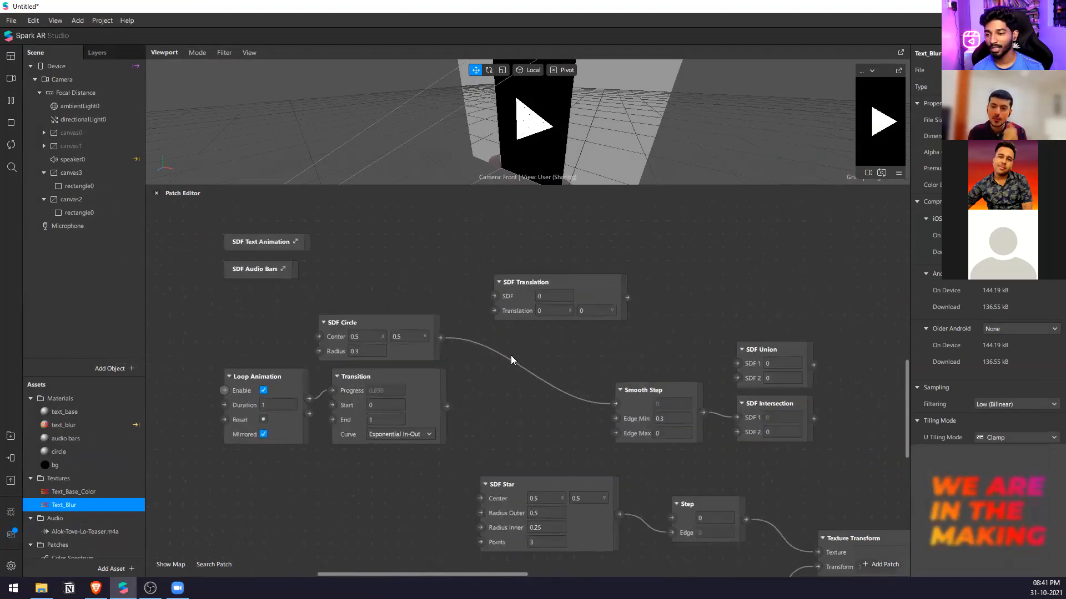
{"action": "left_click_drag", "start_coordinate": [439, 338], "coordinate": [502, 323]}
{"action": "left_click", "coordinate": [598, 360]}
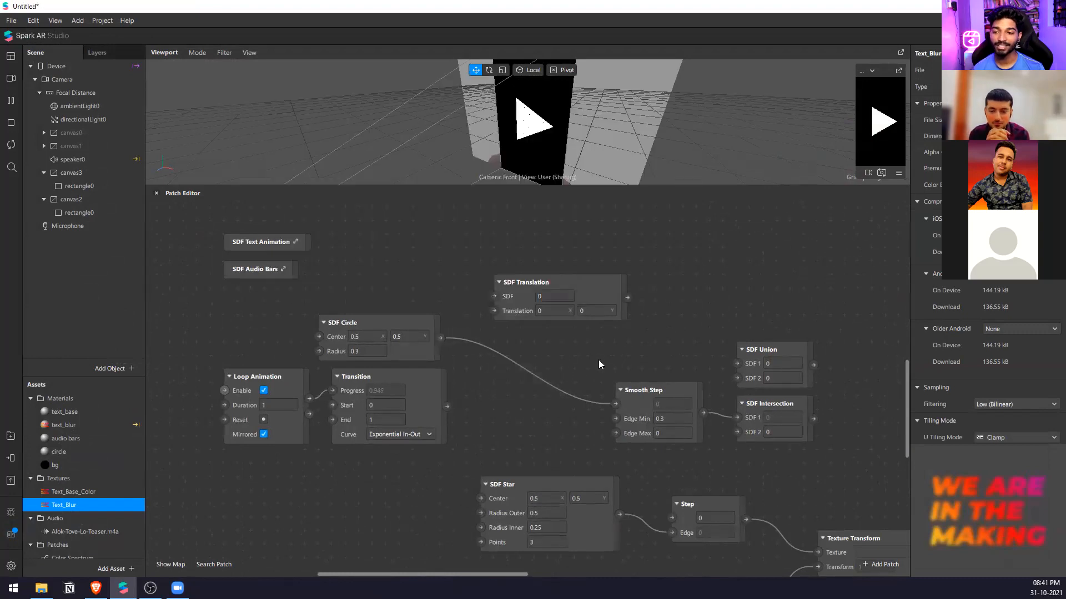
{"action": "left_click", "coordinate": [437, 316]}
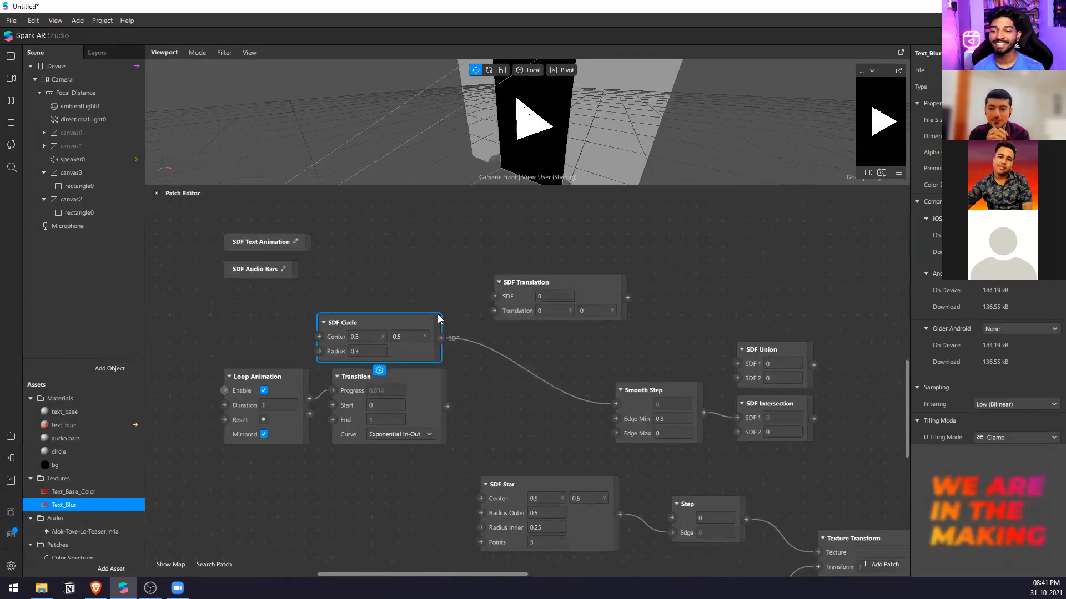
{"action": "left_click", "coordinate": [753, 241]}
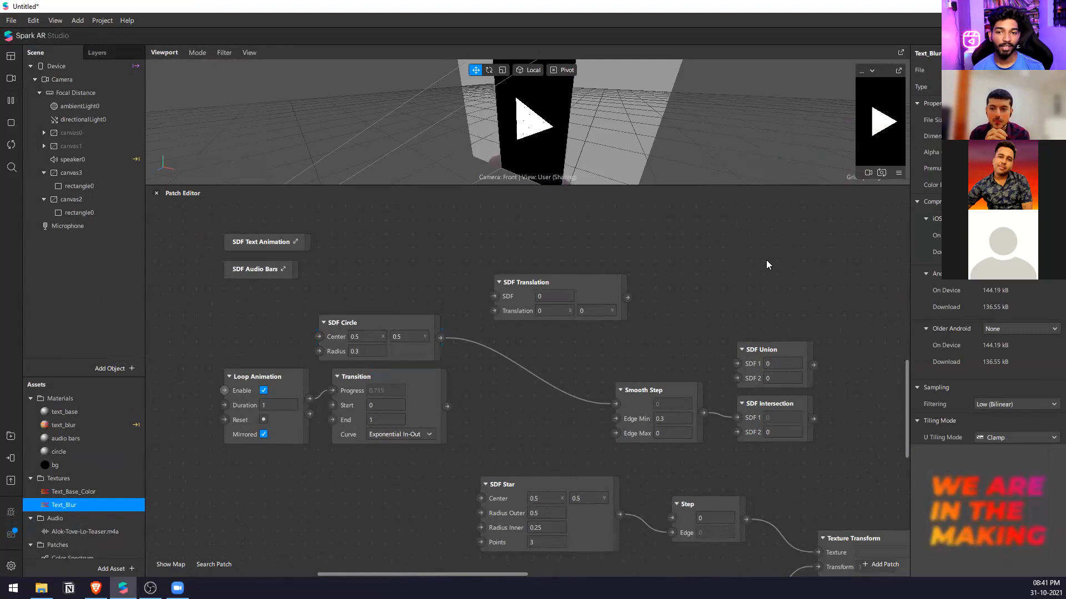
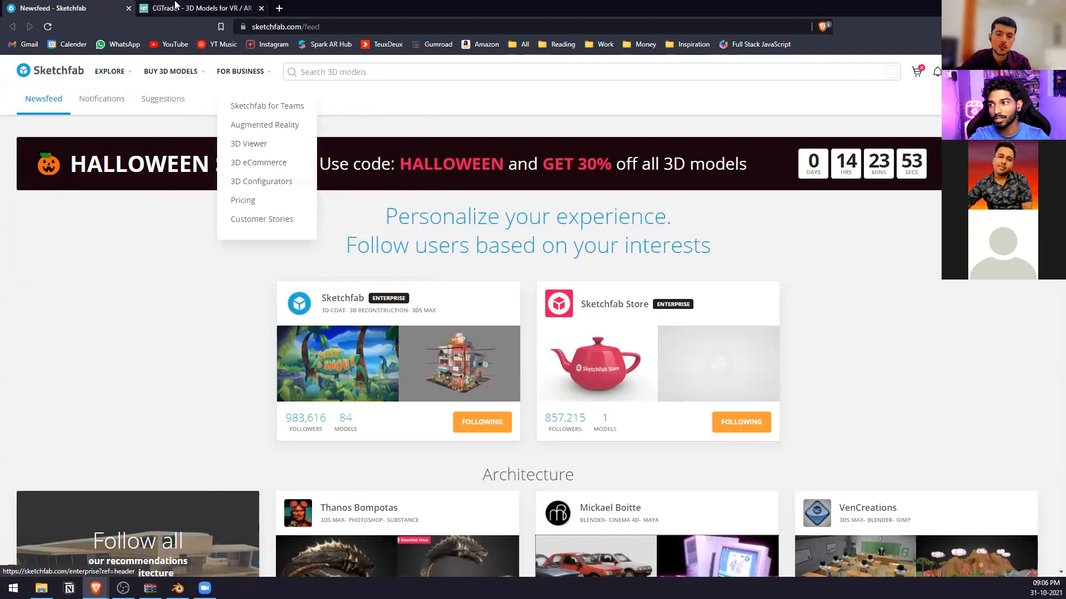
Look over the CGTrader home page, return to the Sketchfab newsfeed and glance through its recommendations.
{"action": "scroll", "coordinate": [686, 290], "scroll_direction": "down", "scroll_amount": 5}
{"action": "scroll", "coordinate": [686, 290], "scroll_direction": "up", "scroll_amount": 5}
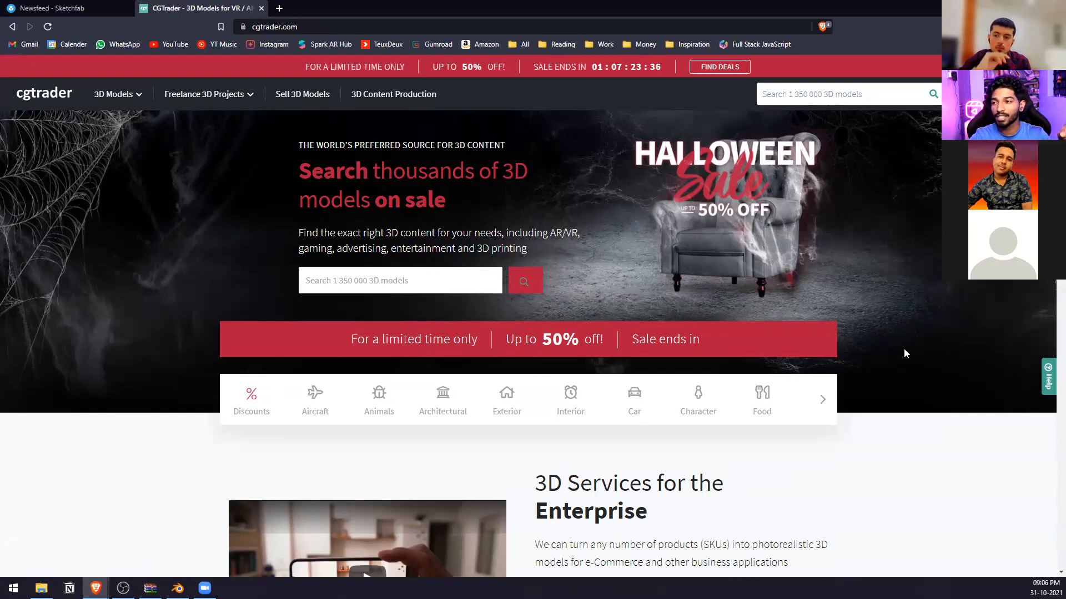
{"action": "left_click", "coordinate": [52, 8]}
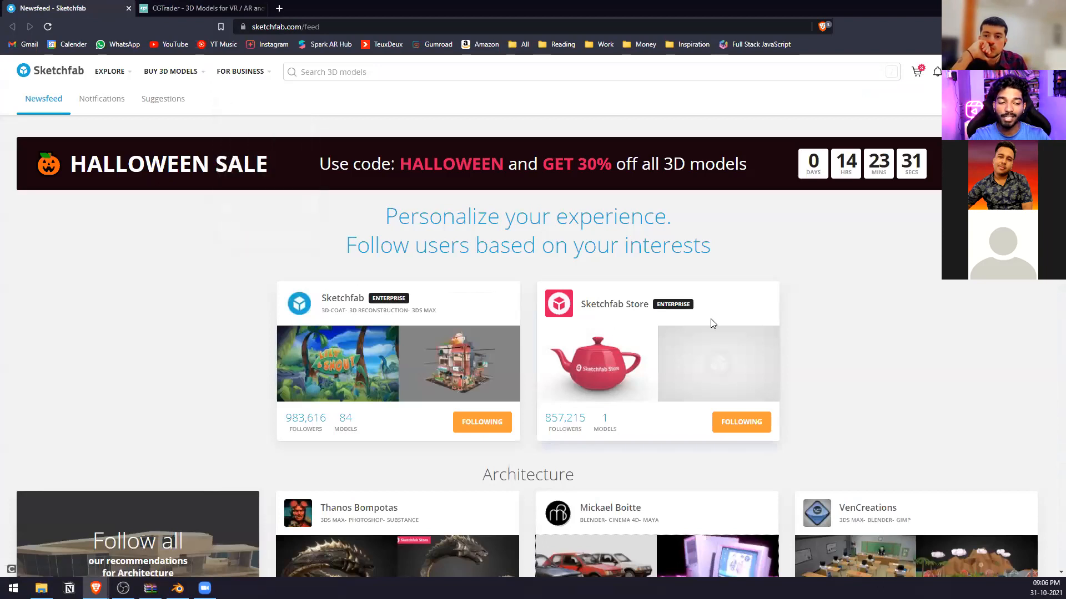
{"action": "scroll", "coordinate": [447, 303], "scroll_direction": "down", "scroll_amount": 4}
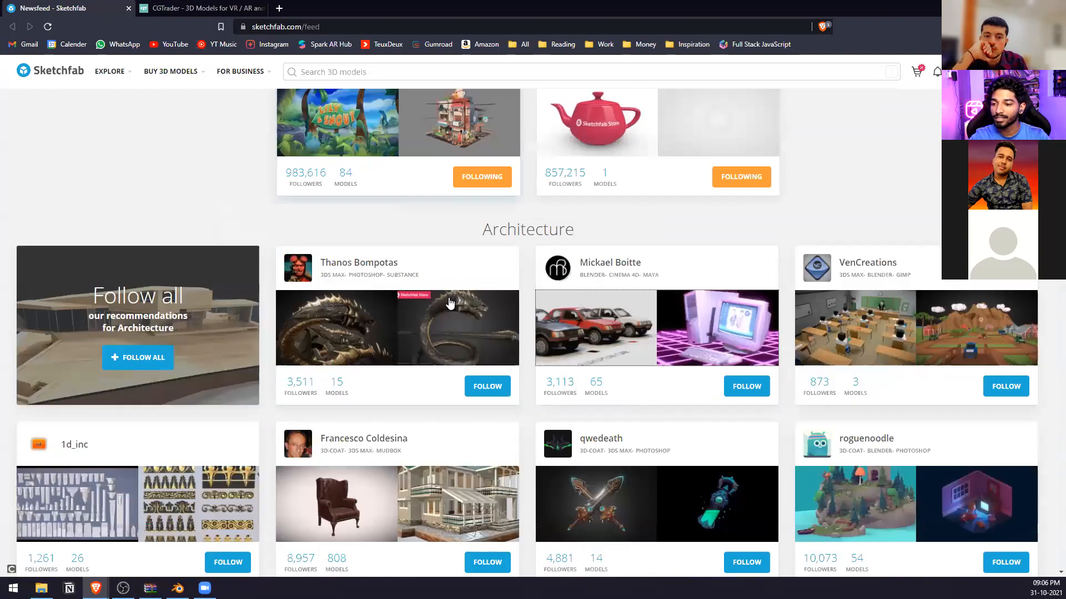
{"action": "scroll", "coordinate": [559, 234], "scroll_direction": "up", "scroll_amount": 3}
Search Sketchfab for "car low poly" models.
{"action": "left_click", "coordinate": [338, 73]}
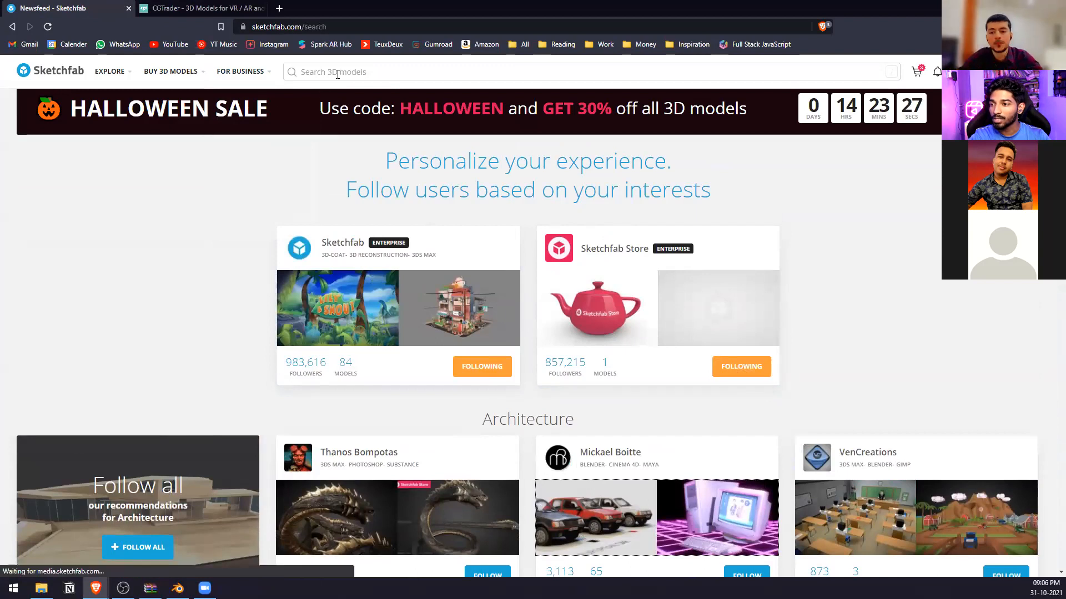
{"action": "type", "text": "car "}
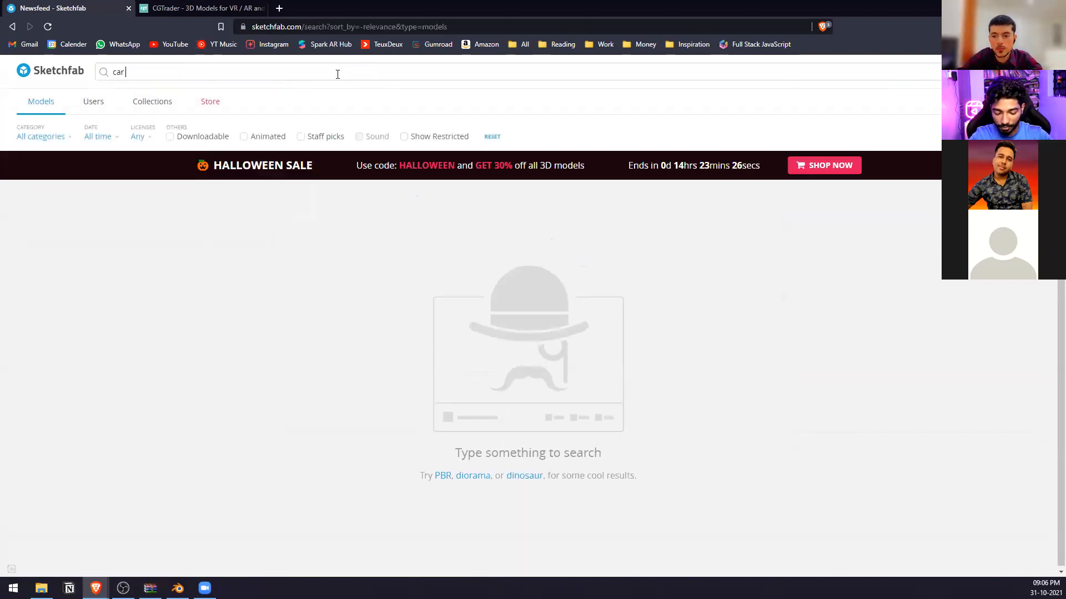
{"action": "type", "text": "low poly"}
{"action": "key", "text": "Return"}
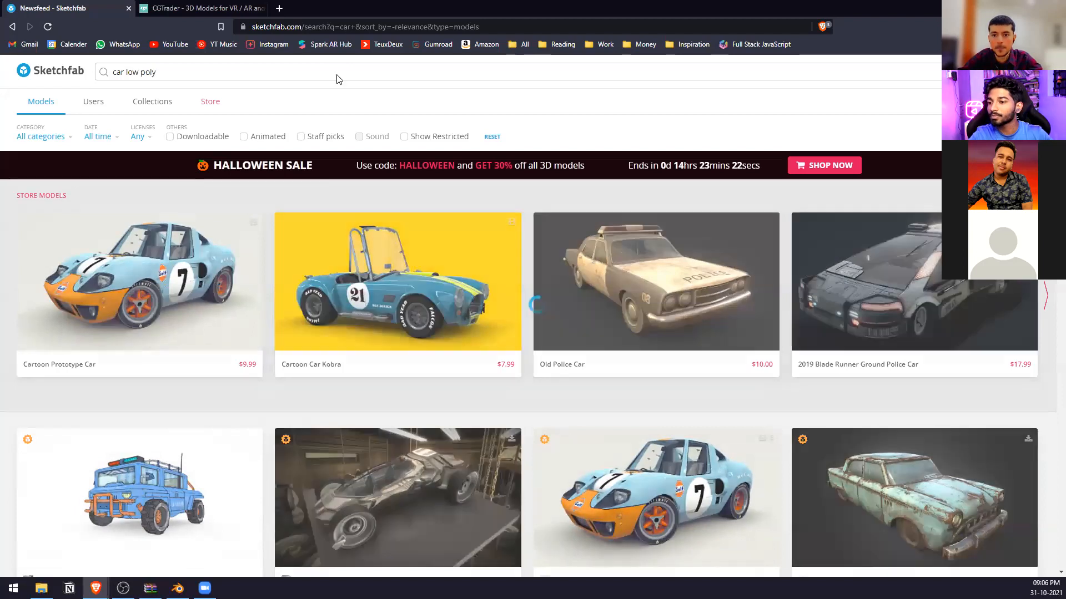
Browse the car search results and limit them to downloadable models.
{"action": "scroll", "coordinate": [634, 353], "scroll_direction": "down", "scroll_amount": 5}
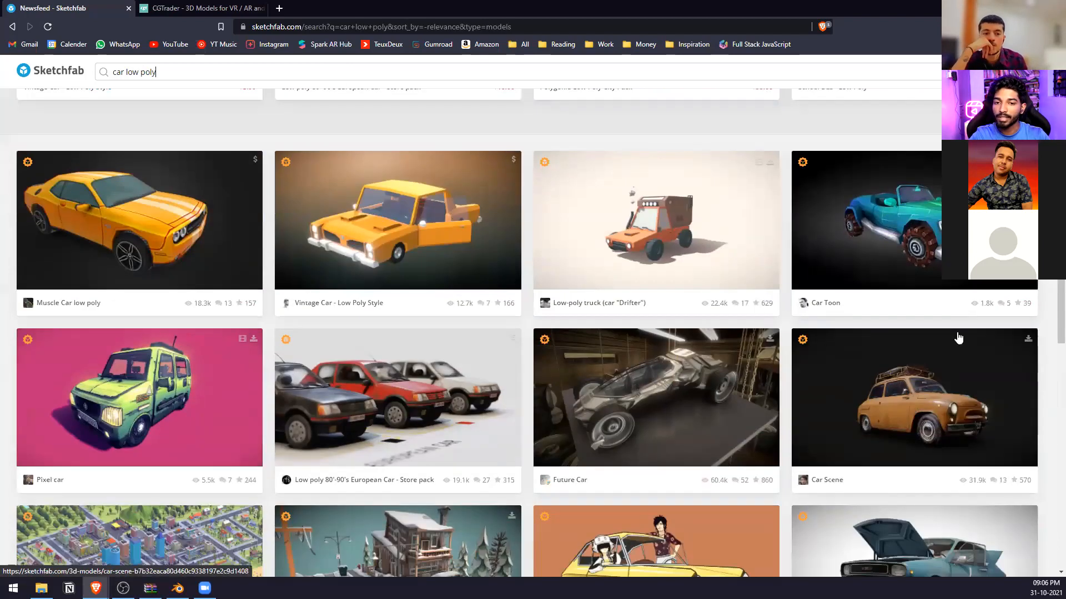
{"action": "scroll", "coordinate": [476, 329], "scroll_direction": "down", "scroll_amount": 10}
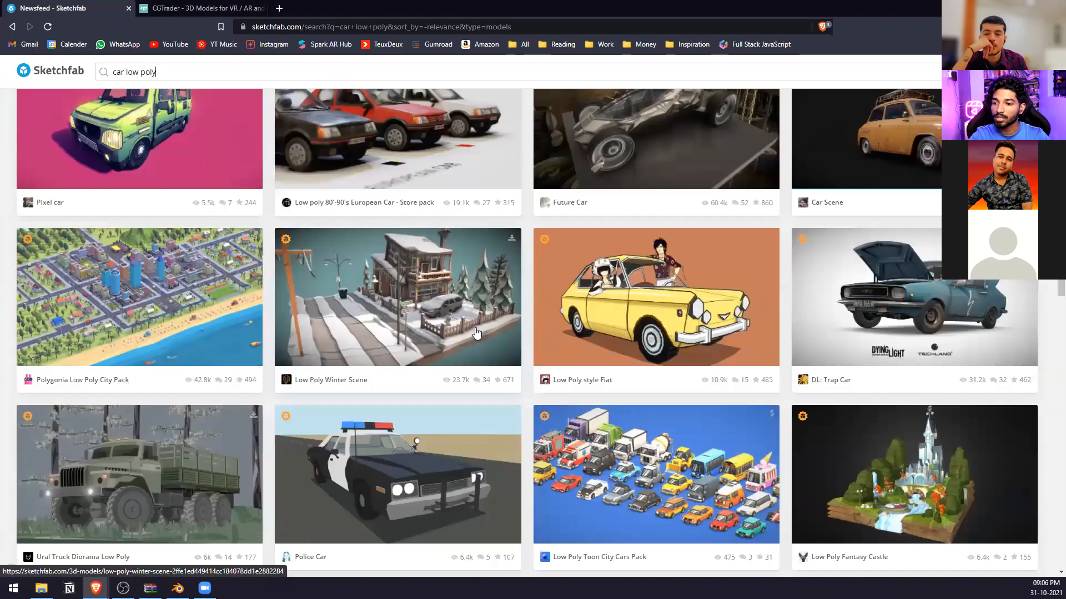
{"action": "scroll", "coordinate": [477, 333], "scroll_direction": "down", "scroll_amount": 6}
{"action": "scroll", "coordinate": [477, 333], "scroll_direction": "up", "scroll_amount": 5}
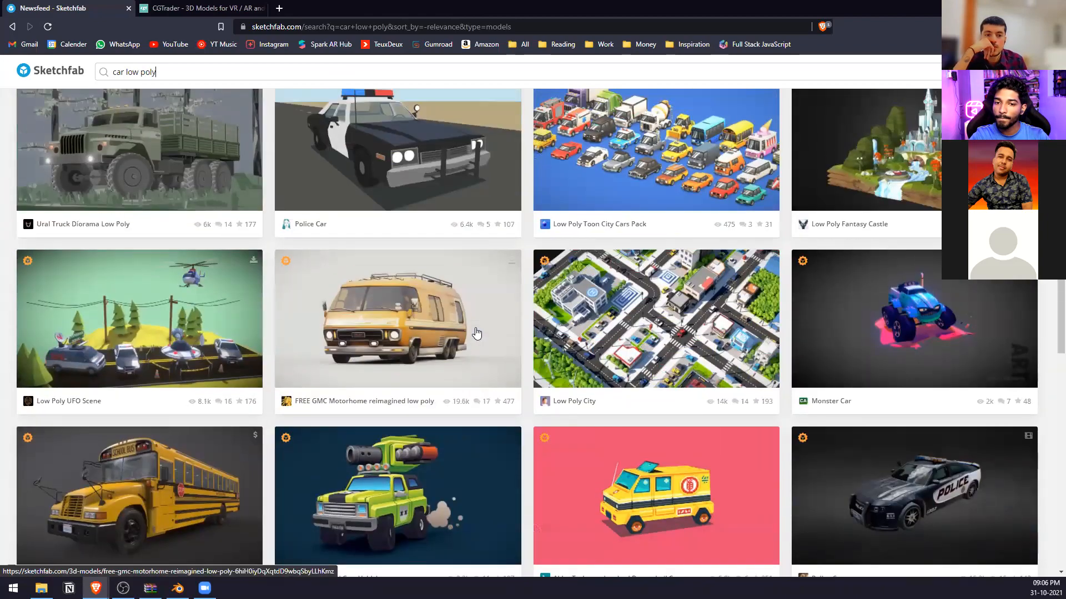
{"action": "scroll", "coordinate": [476, 333], "scroll_direction": "down", "scroll_amount": 7}
{"action": "scroll", "coordinate": [376, 211], "scroll_direction": "up", "scroll_amount": 15}
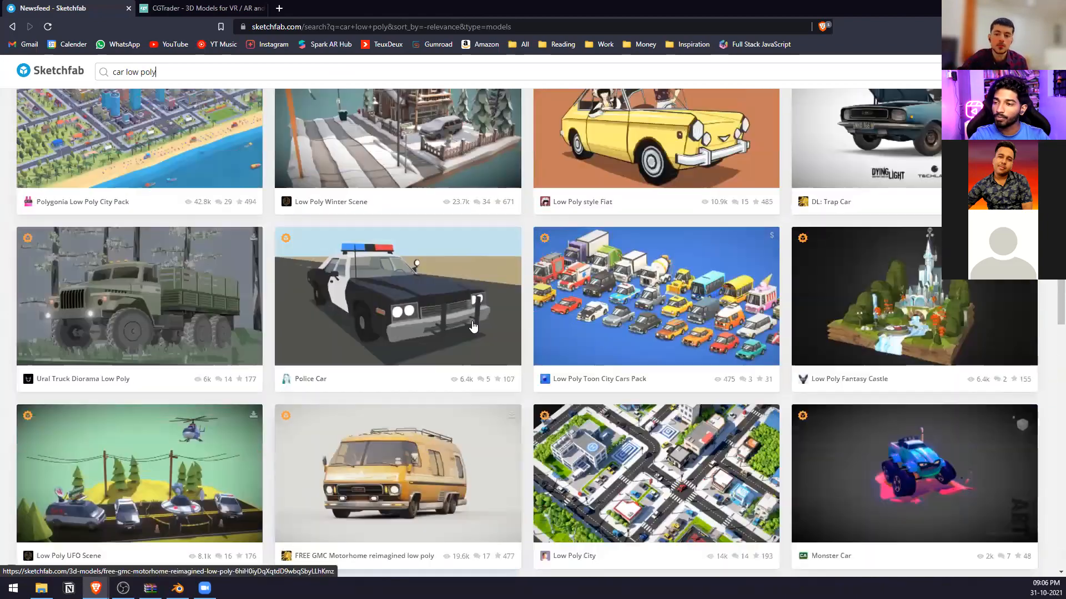
{"action": "left_click", "coordinate": [169, 122]}
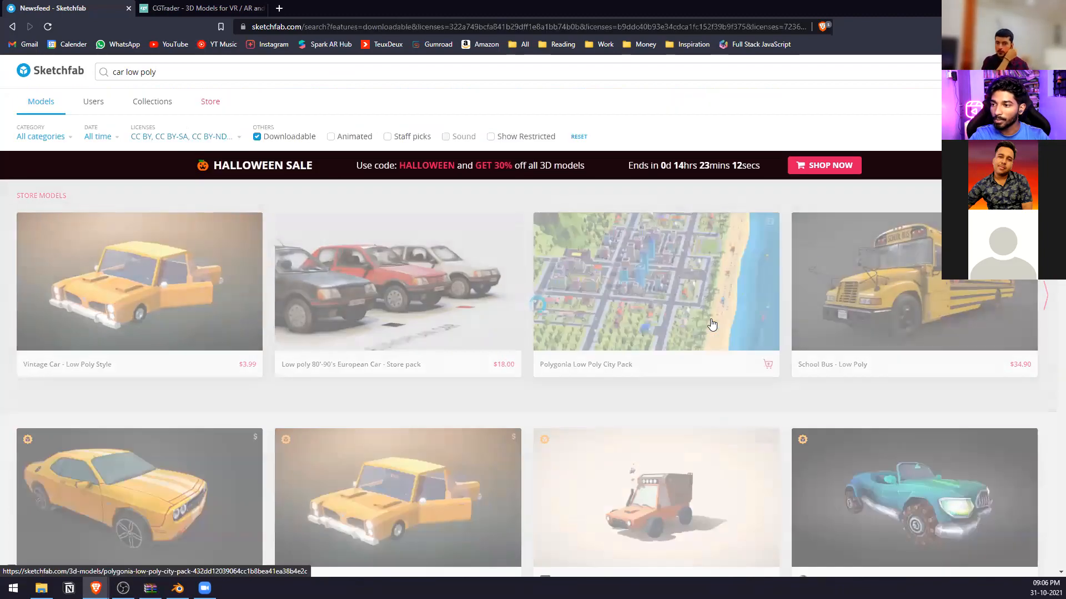
Open the red "British compact car - Low poly model" in a separate tab, close CGTrader and examine the model page.
{"action": "scroll", "coordinate": [549, 333], "scroll_direction": "down", "scroll_amount": 15}
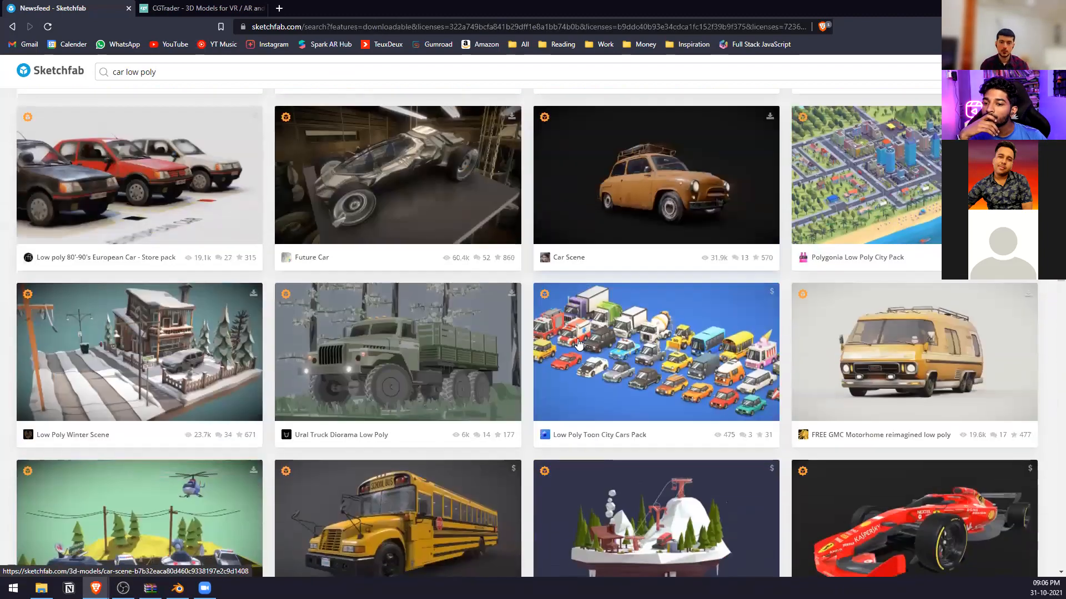
{"action": "scroll", "coordinate": [579, 344], "scroll_direction": "down", "scroll_amount": 6}
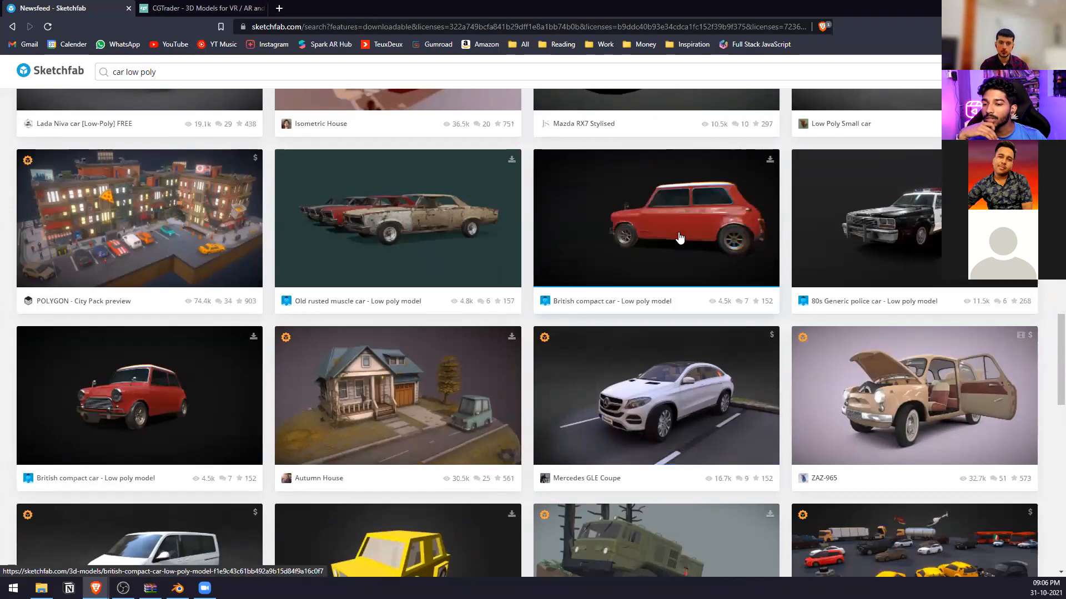
{"action": "middle_click", "coordinate": [701, 230]}
{"action": "left_click", "coordinate": [202, 7]}
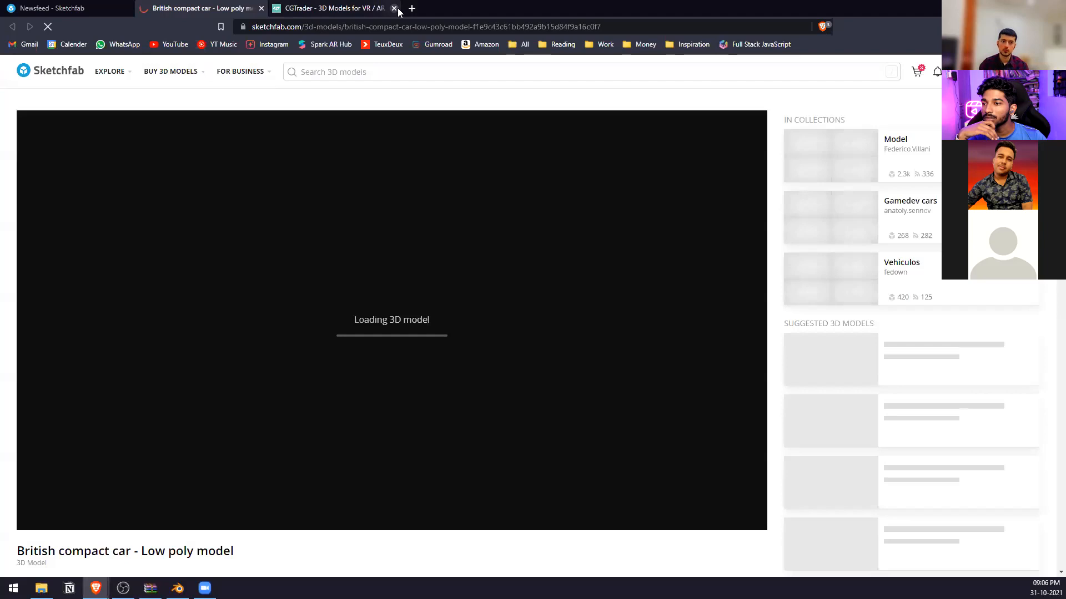
{"action": "left_click", "coordinate": [394, 8]}
{"action": "scroll", "coordinate": [874, 322], "scroll_direction": "down", "scroll_amount": 3}
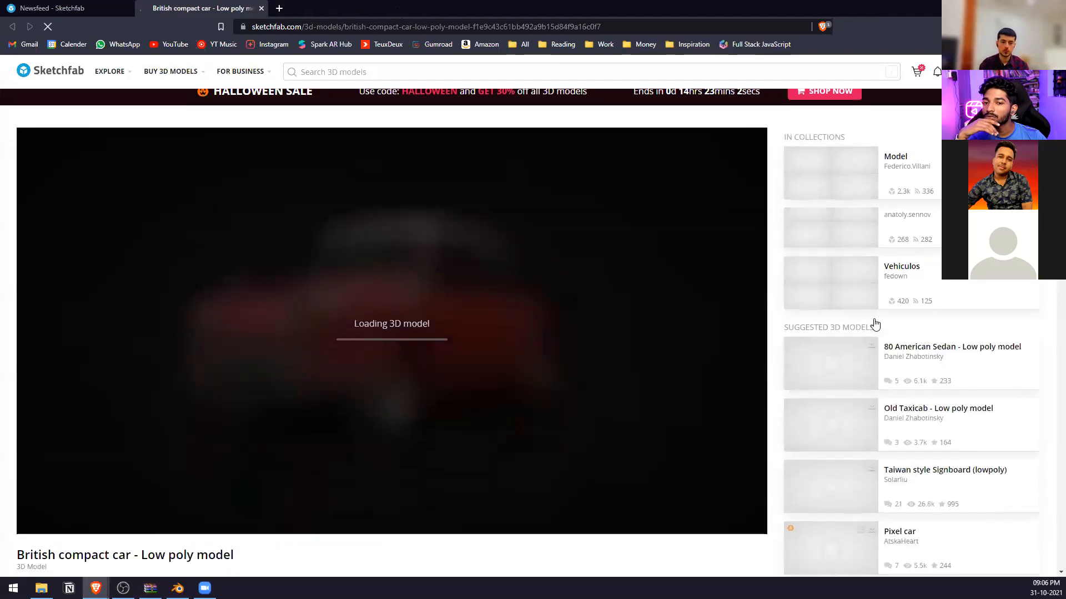
{"action": "scroll", "coordinate": [840, 312], "scroll_direction": "up", "scroll_amount": 1}
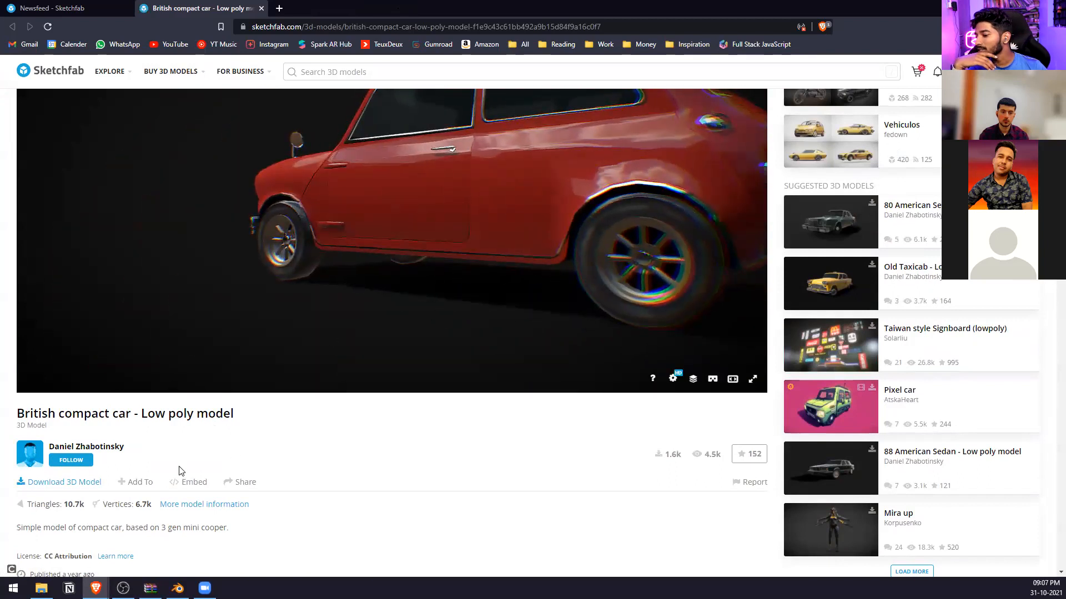
Return to the car search results, open "mini car low-poly" in a separate tab and close the British compact car page.
{"action": "left_click", "coordinate": [118, 9]}
{"action": "scroll", "coordinate": [702, 427], "scroll_direction": "down", "scroll_amount": 4}
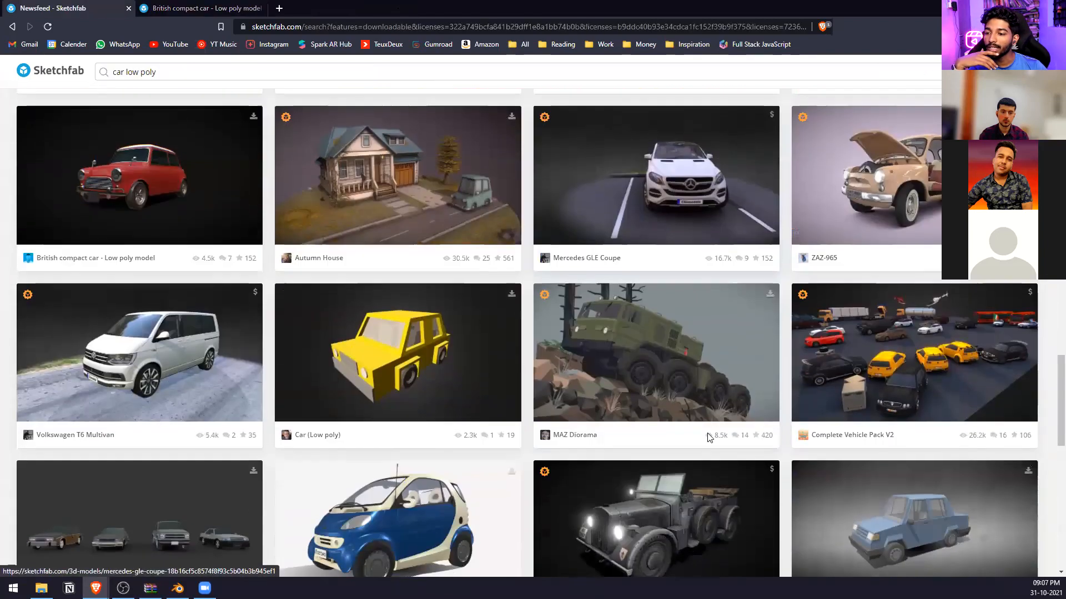
{"action": "scroll", "coordinate": [697, 411], "scroll_direction": "down", "scroll_amount": 7}
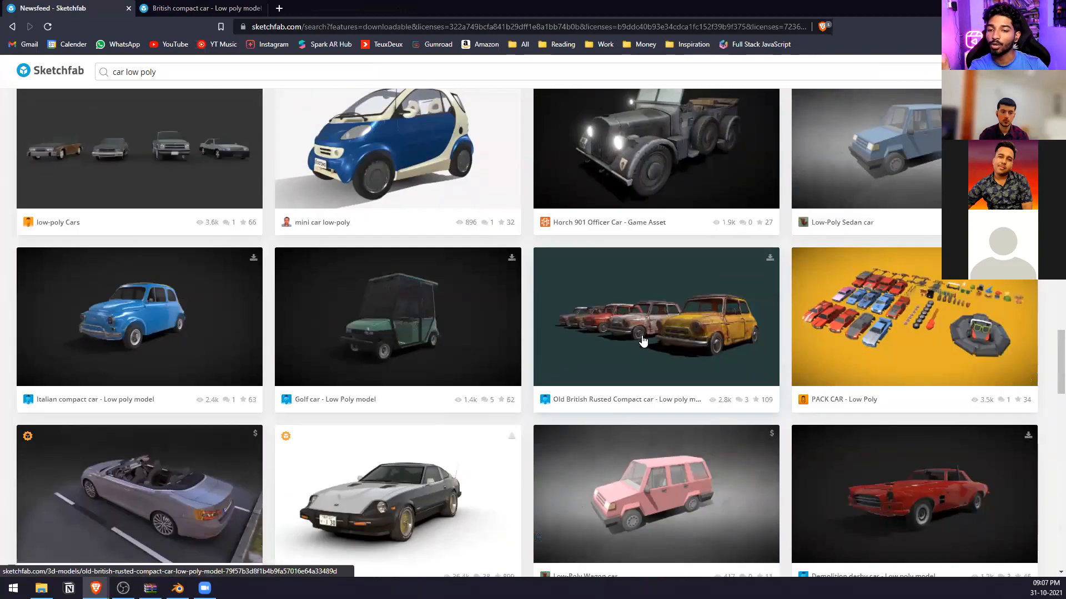
{"action": "middle_click", "coordinate": [357, 173]}
{"action": "left_click", "coordinate": [262, 8]}
{"action": "left_click", "coordinate": [239, 9]}
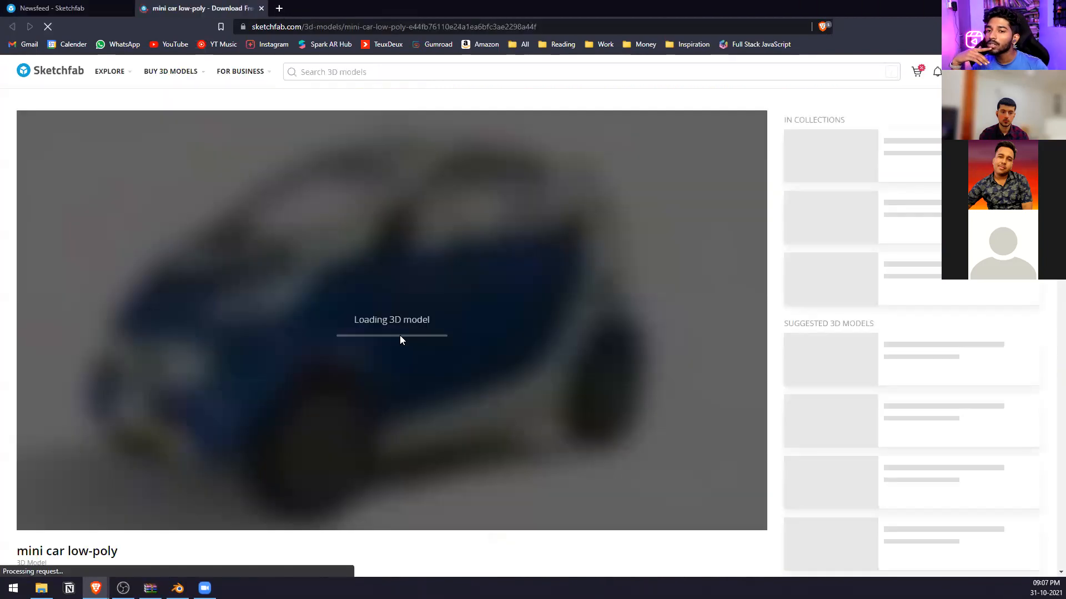
Check the triangle count of the "mini car low-poly" model and view the car.
{"action": "scroll", "coordinate": [399, 333], "scroll_direction": "down", "scroll_amount": 3}
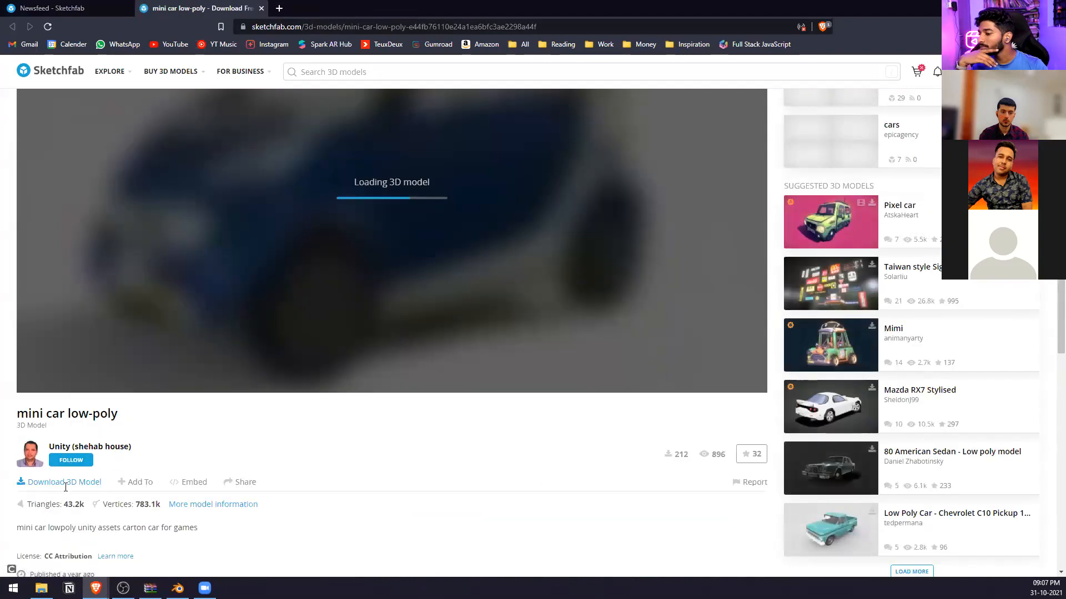
{"action": "left_click_drag", "start_coordinate": [63, 511], "coordinate": [80, 508]}
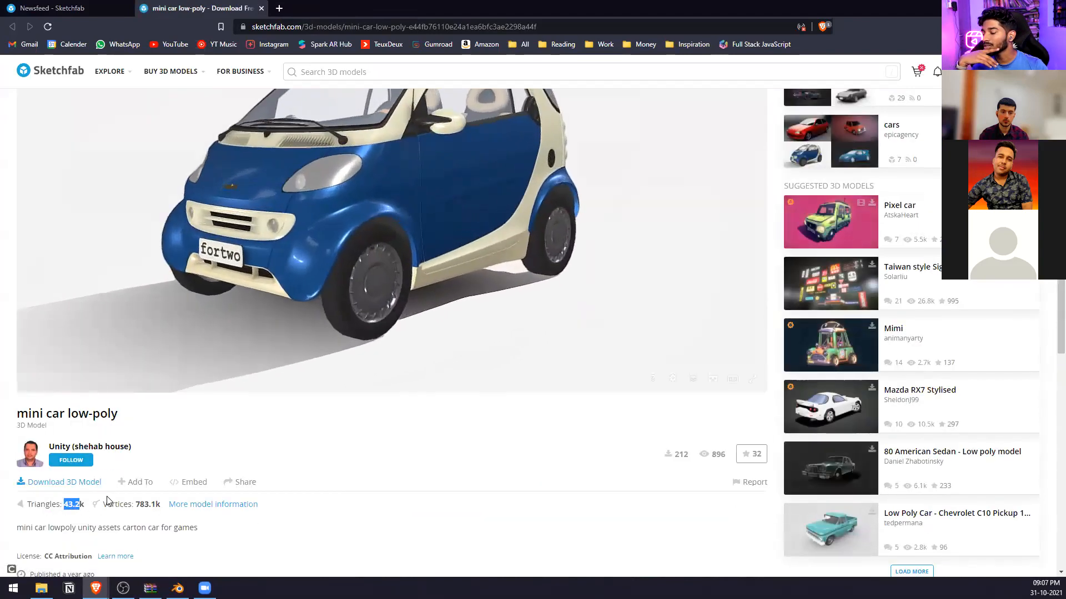
{"action": "left_click", "coordinate": [256, 454]}
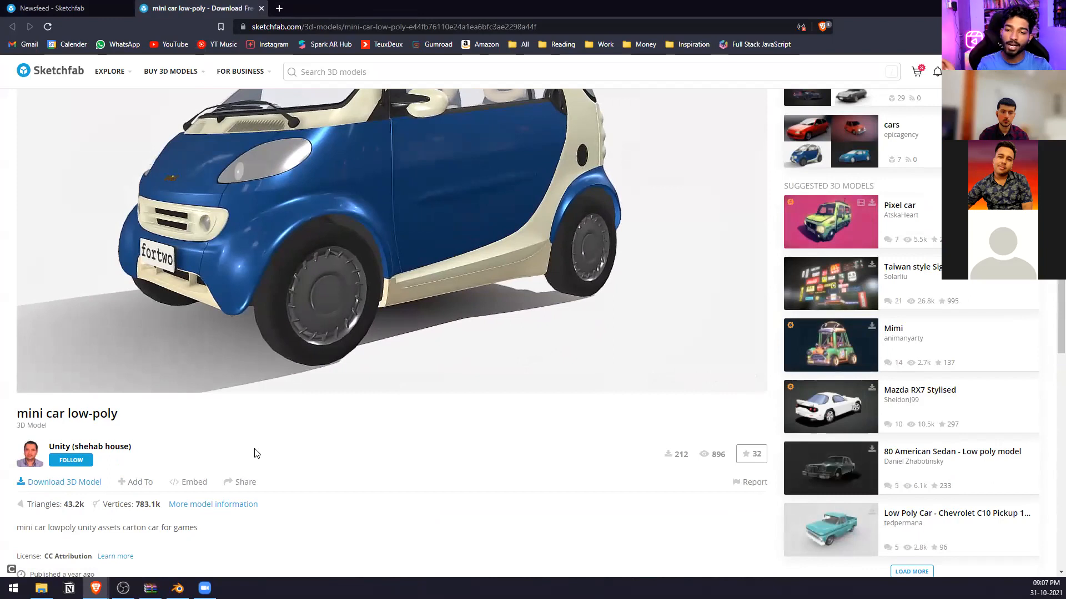
{"action": "scroll", "coordinate": [108, 498], "scroll_direction": "up", "scroll_amount": 1}
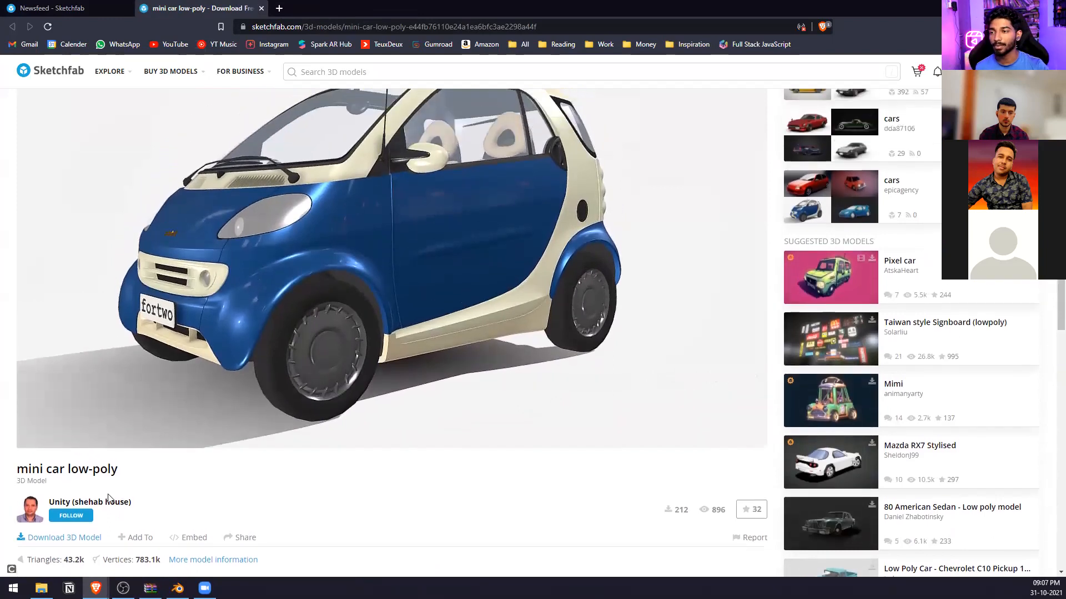
Review the licensing information of "mini car low-poly" and download the model in its original format (gltf).
{"action": "left_click", "coordinate": [89, 539]}
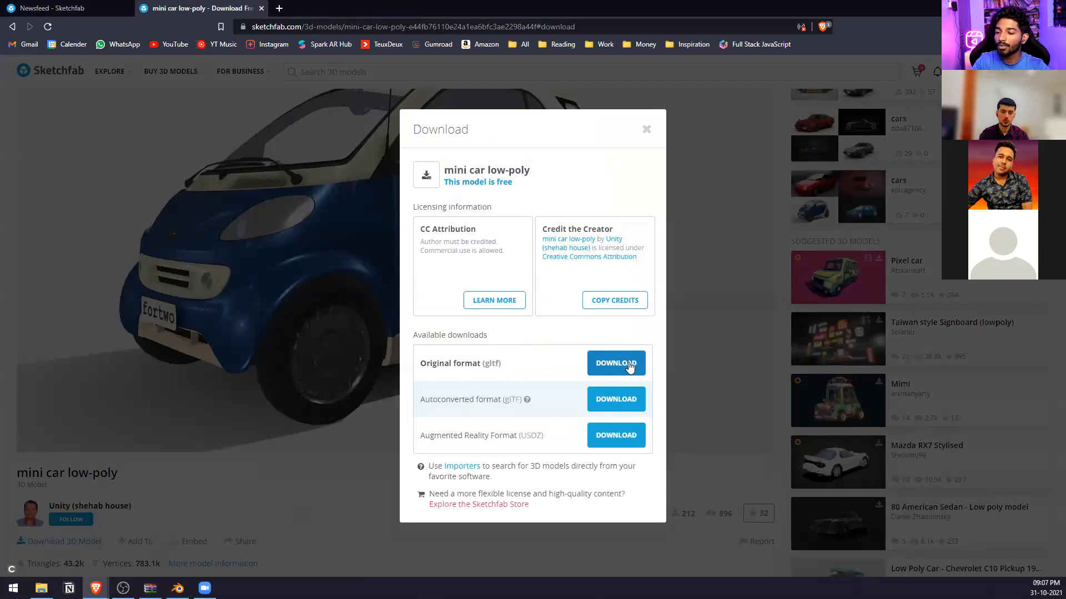
{"action": "left_click_drag", "start_coordinate": [626, 127], "coordinate": [455, 249]}
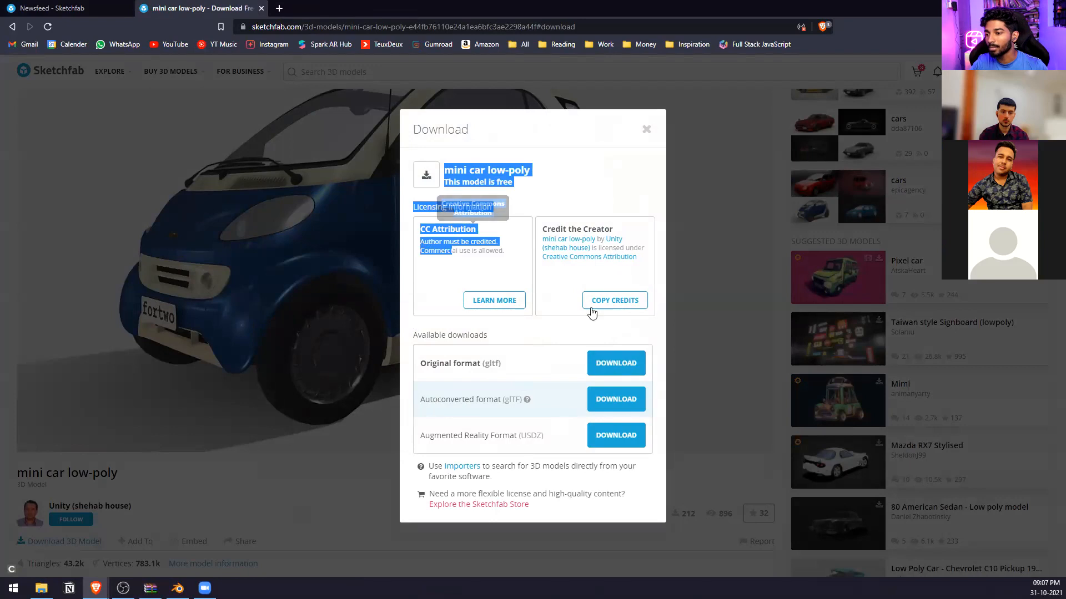
{"action": "left_click", "coordinate": [608, 376]}
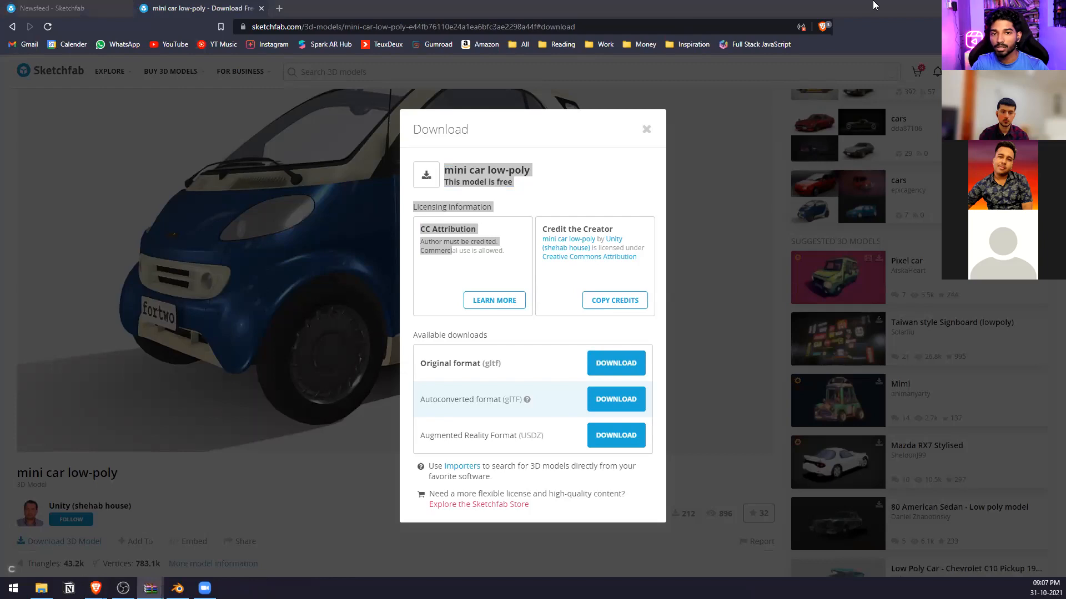
Place the downloaded car's source folder on the desktop and minimize the browser window.
{"action": "left_click", "coordinate": [1026, 6]}
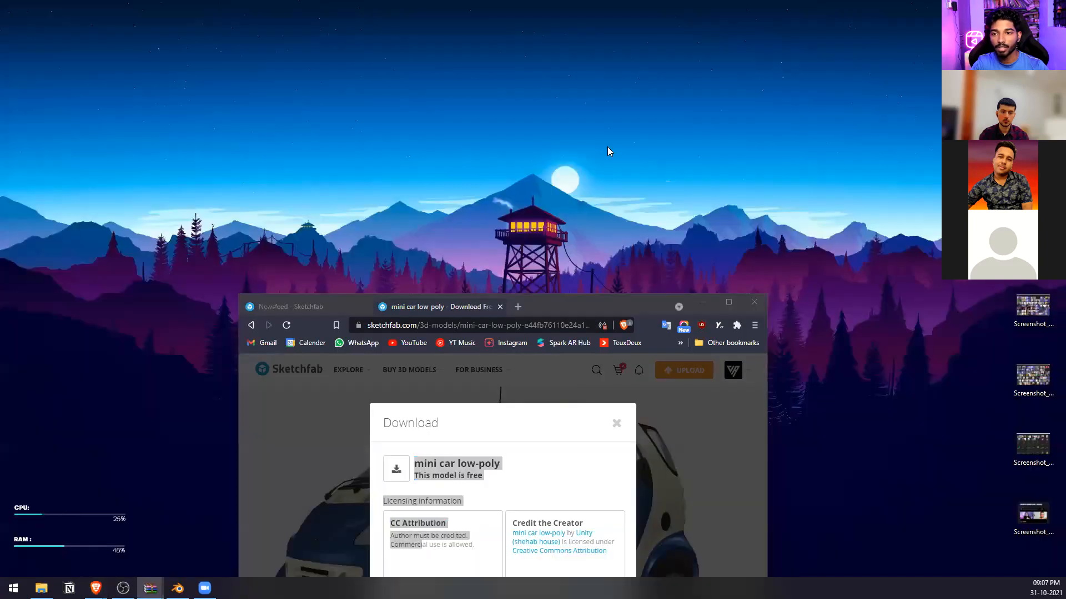
{"action": "left_click_drag", "start_coordinate": [608, 99], "coordinate": [647, 114]}
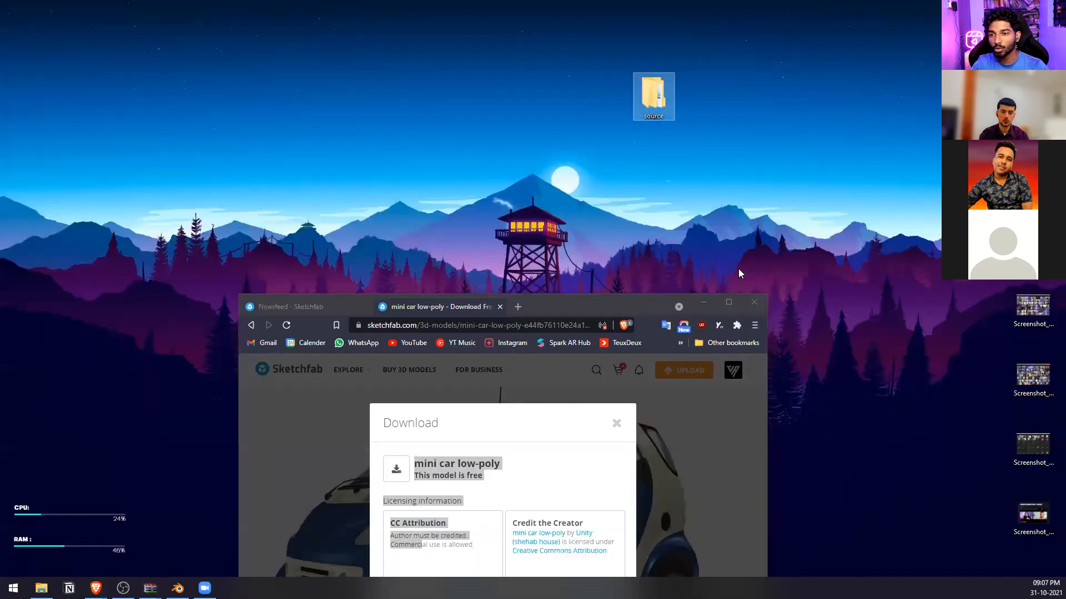
{"action": "left_click", "coordinate": [706, 304]}
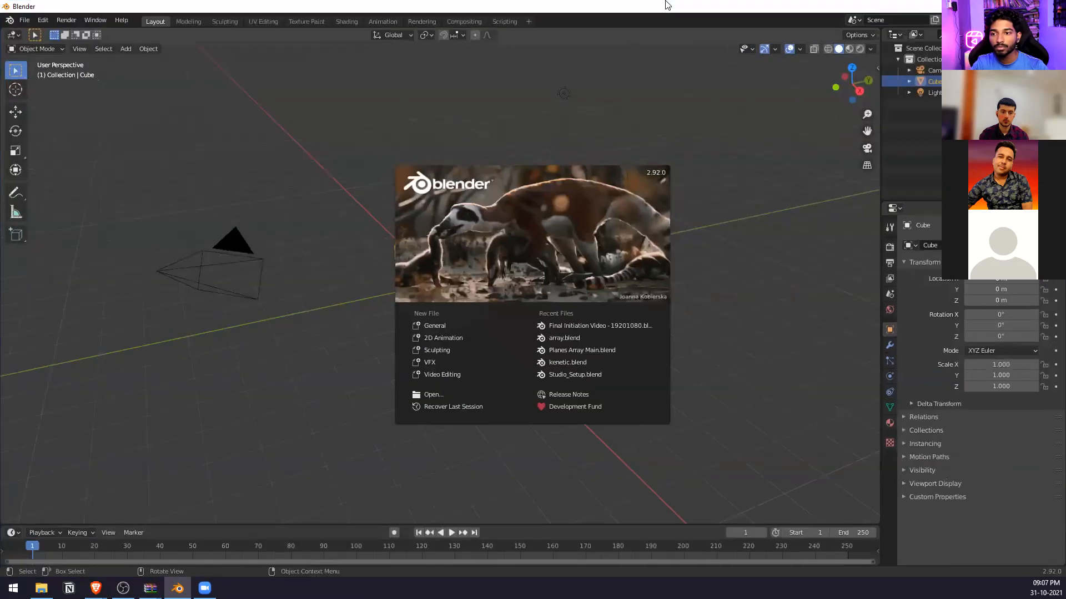
Switch to Blender, start a General file and delete the default cube, camera and light.
{"action": "left_click", "coordinate": [441, 330]}
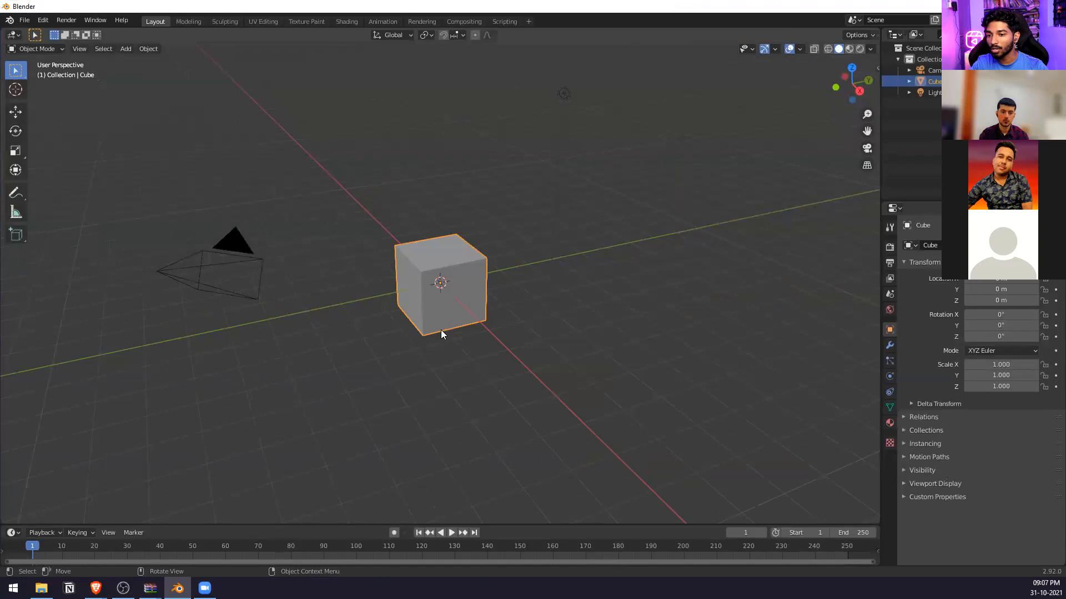
{"action": "left_click_drag", "start_coordinate": [644, 83], "coordinate": [184, 371]}
{"action": "key", "text": "Delete"}
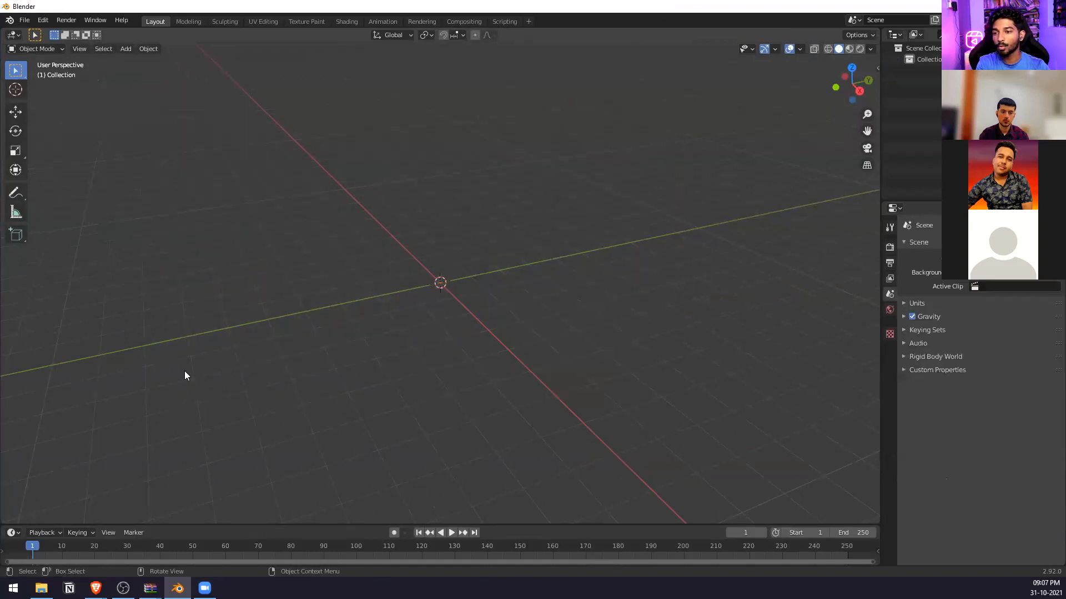
Start a glTF 2.0 import and browse to the source folder on the desktop.
{"action": "left_click", "coordinate": [22, 25]}
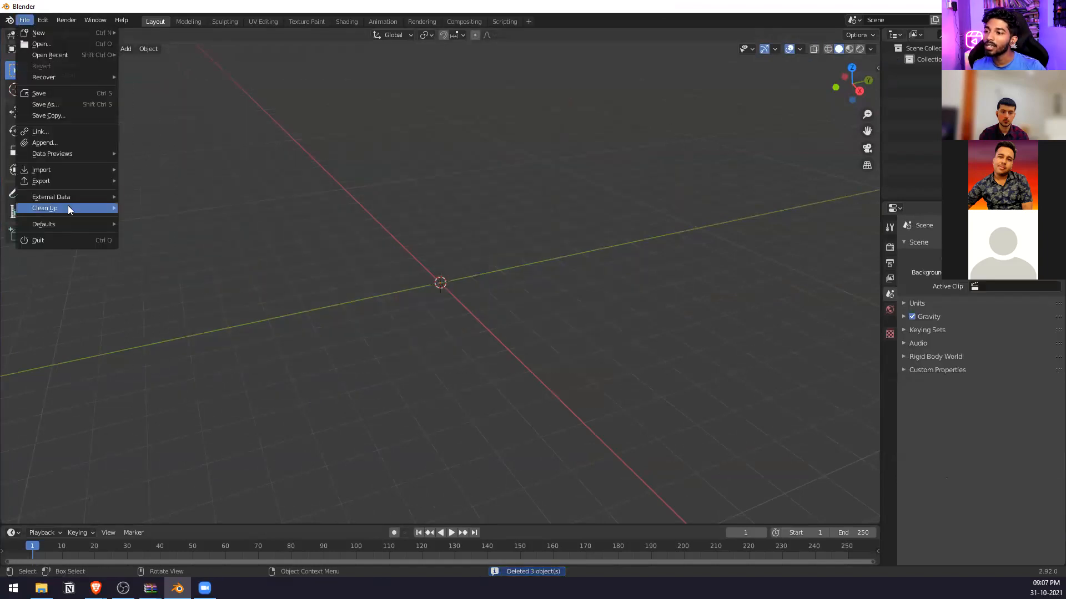
{"action": "mouse_move", "coordinate": [72, 170]}
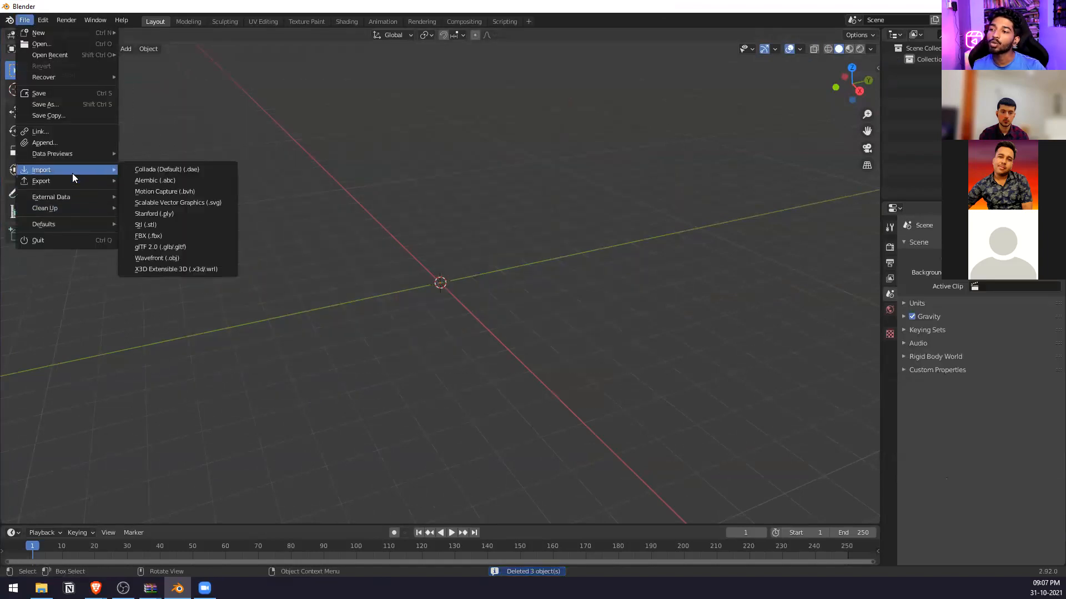
{"action": "left_click", "coordinate": [167, 247]}
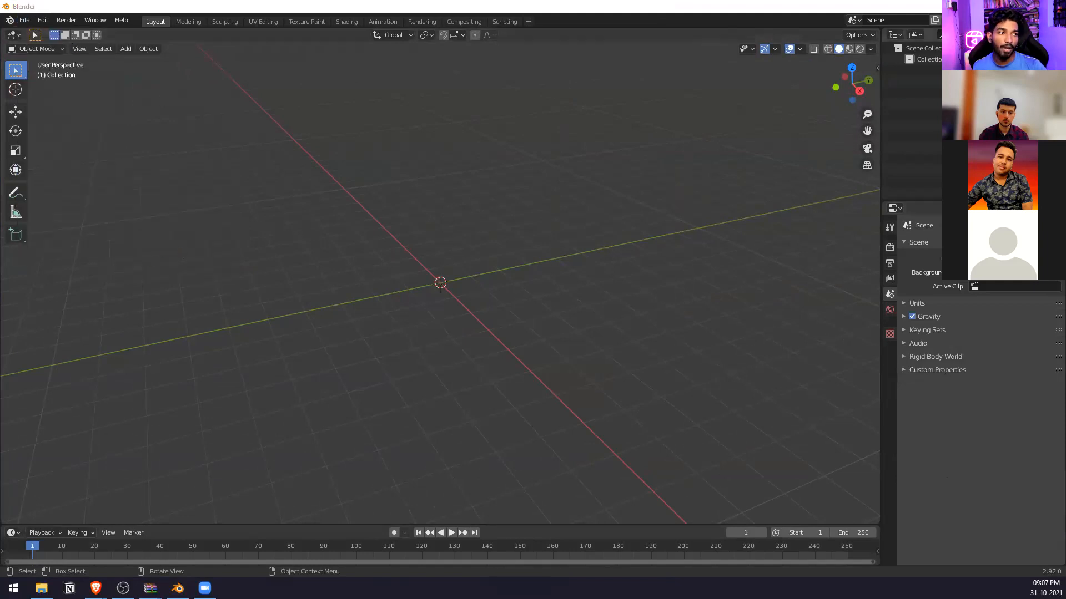
{"action": "left_click", "coordinate": [25, 20]}
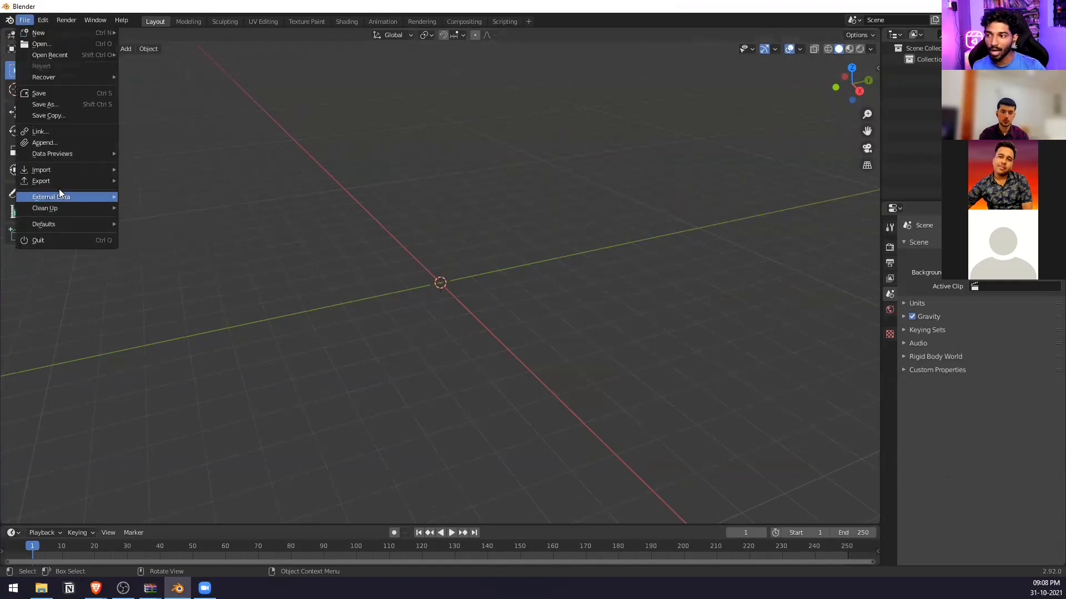
{"action": "mouse_move", "coordinate": [62, 172]}
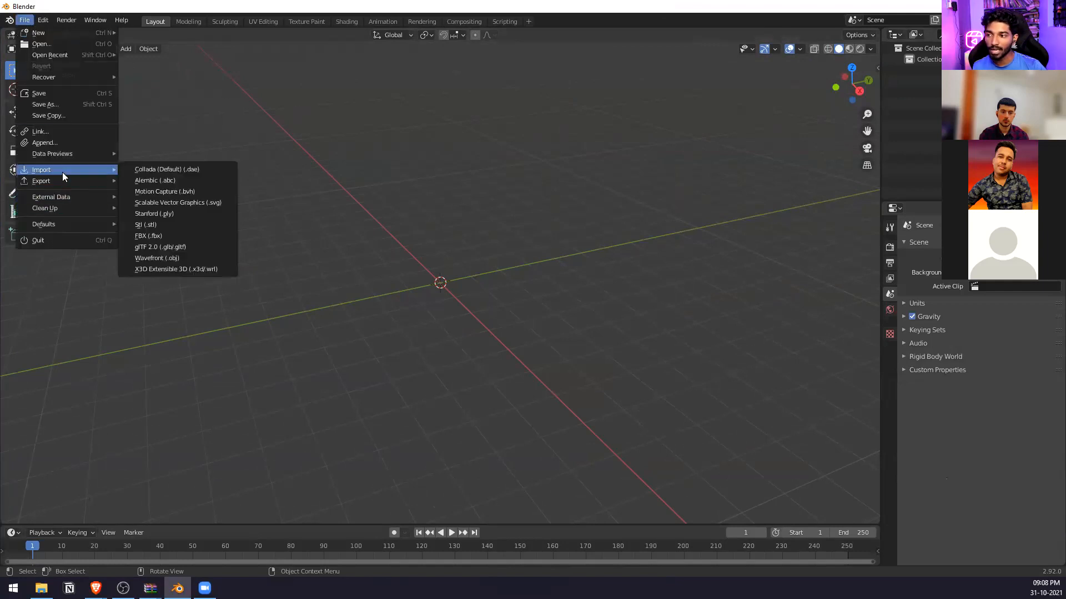
{"action": "left_click", "coordinate": [168, 246]}
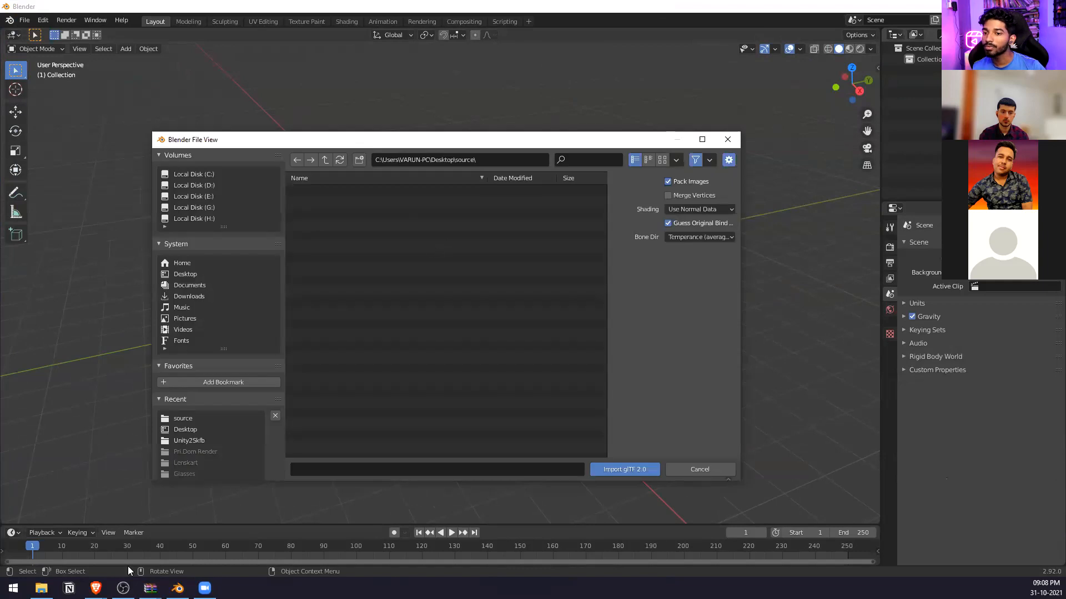
Switch to File Explorer, extract Unity2Skfb.zip into its own folder inside source, and look at the extracted files.
{"action": "left_click", "coordinate": [41, 588]}
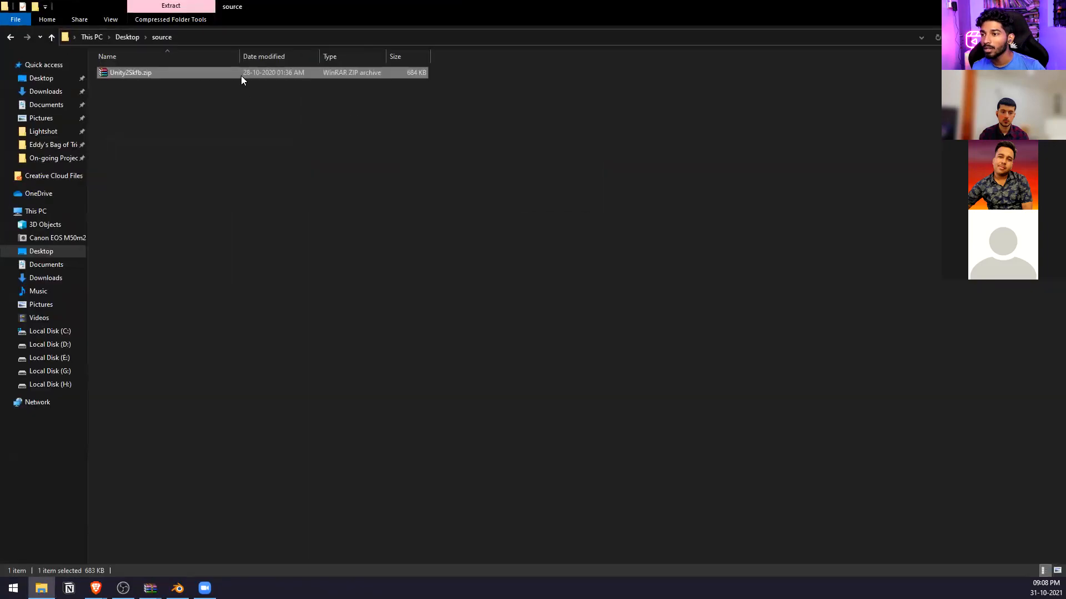
{"action": "right_click", "coordinate": [241, 75]}
{"action": "left_click", "coordinate": [311, 170]}
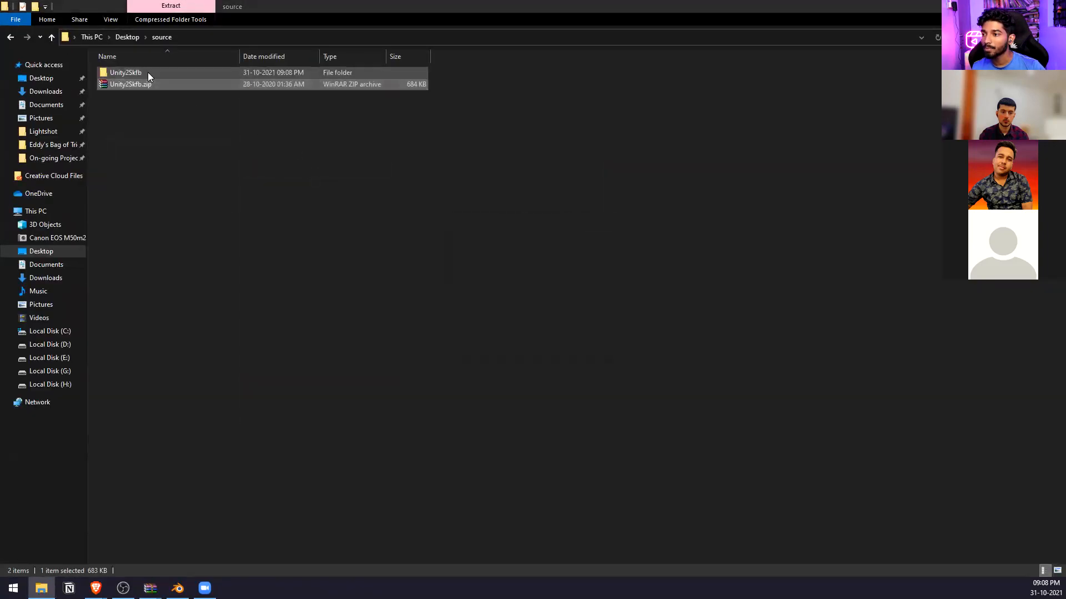
{"action": "double_click", "coordinate": [148, 72]}
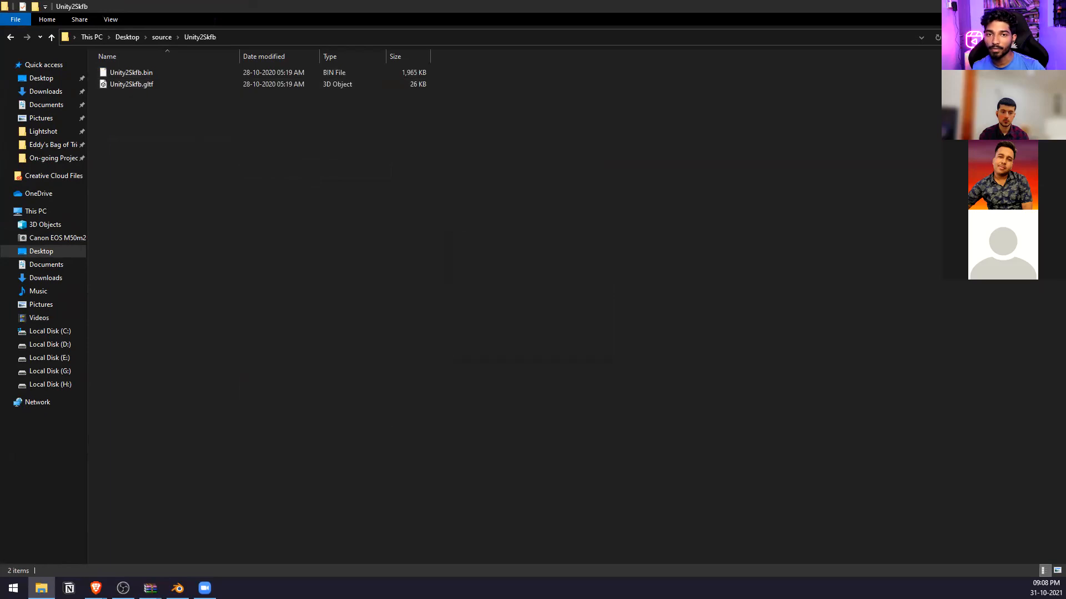
{"action": "left_click", "coordinate": [989, 6]}
Refresh the import file list and import Unity2Skfb.gltf from the extracted Unity2Skfb folder.
{"action": "left_click", "coordinate": [339, 163]}
{"action": "double_click", "coordinate": [329, 195]}
{"action": "left_click", "coordinate": [367, 193]}
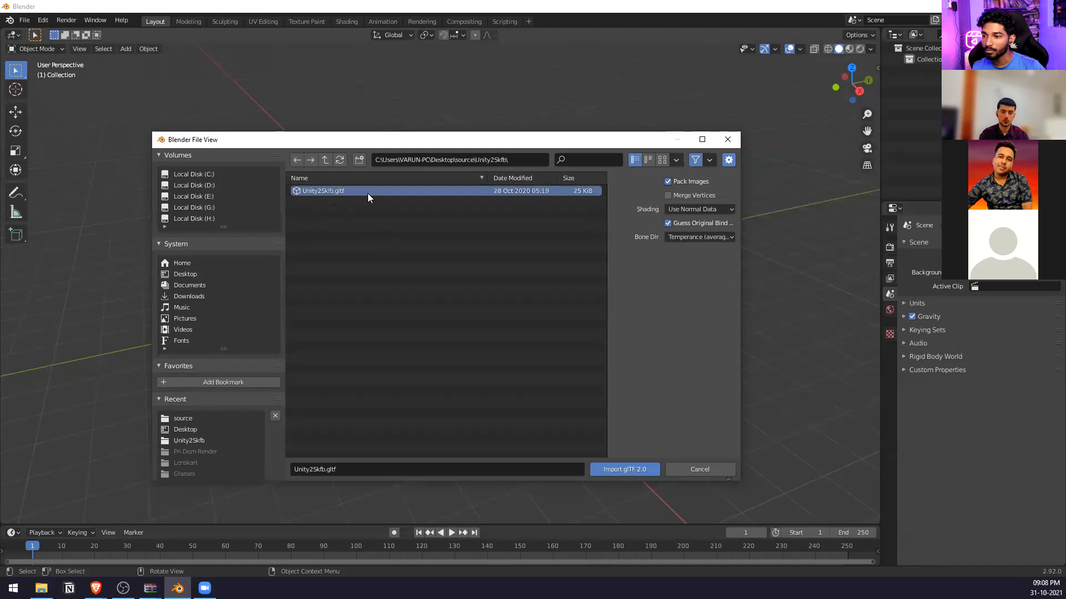
{"action": "double_click", "coordinate": [368, 193]}
Inspect the imported mini car up close and from several angles.
{"action": "scroll", "coordinate": [413, 259], "scroll_direction": "up", "scroll_amount": 8}
{"action": "middle_click_drag", "start_coordinate": [413, 259], "coordinate": [387, 236]}
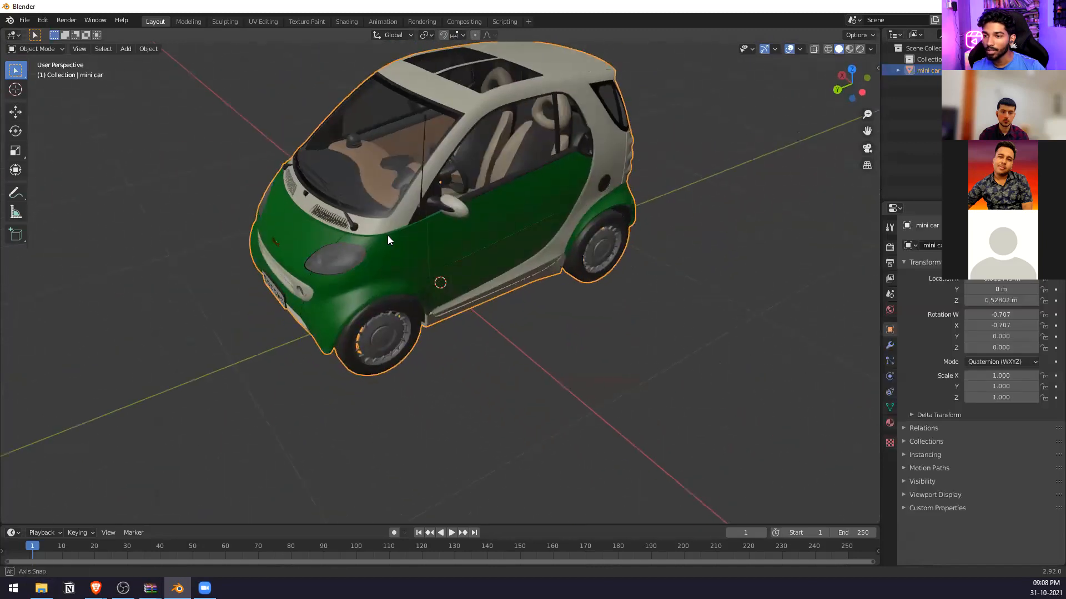
{"action": "scroll", "coordinate": [388, 236], "scroll_direction": "down", "scroll_amount": 5}
{"action": "scroll", "coordinate": [484, 245], "scroll_direction": "up", "scroll_amount": 2}
{"action": "middle_click_drag", "start_coordinate": [484, 245], "coordinate": [435, 194]}
{"action": "scroll", "coordinate": [538, 187], "scroll_direction": "up", "scroll_amount": 1}
{"action": "middle_click_drag", "start_coordinate": [537, 188], "coordinate": [596, 222]}
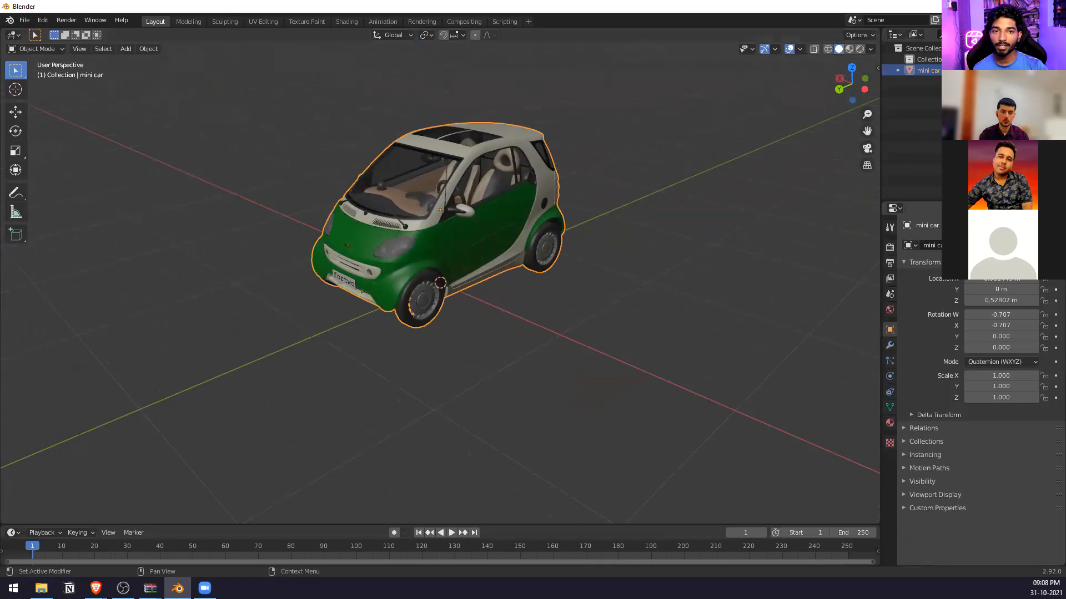
Switch to the browser, open the Spark AR Toolkit for Blender page in a new tab, and review the toolkit's installation instructions.
{"action": "key", "text": "alt+Tab"}
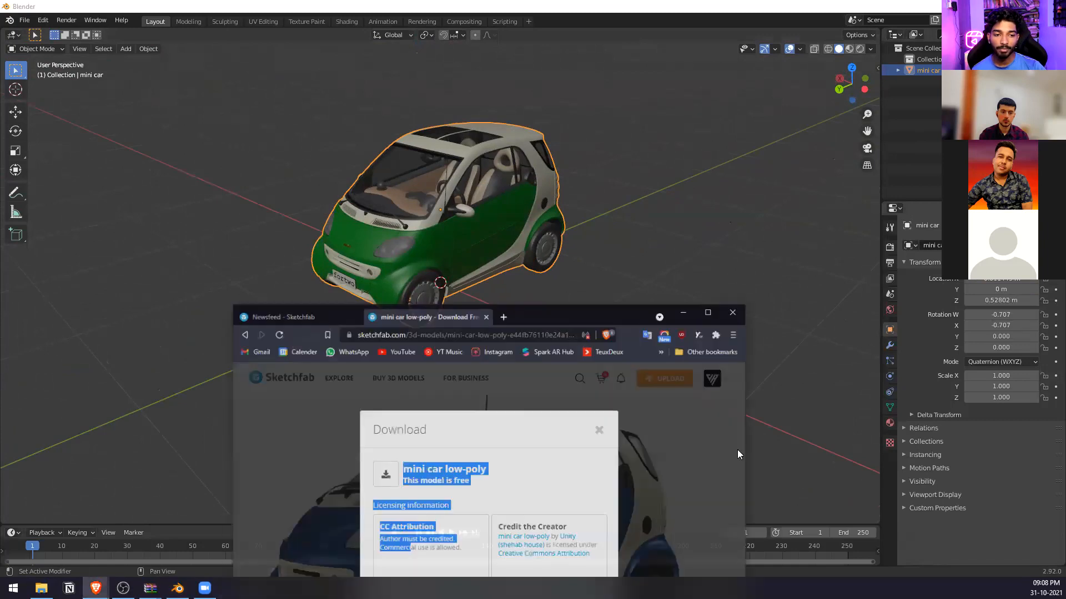
{"action": "double_click", "coordinate": [606, 302]}
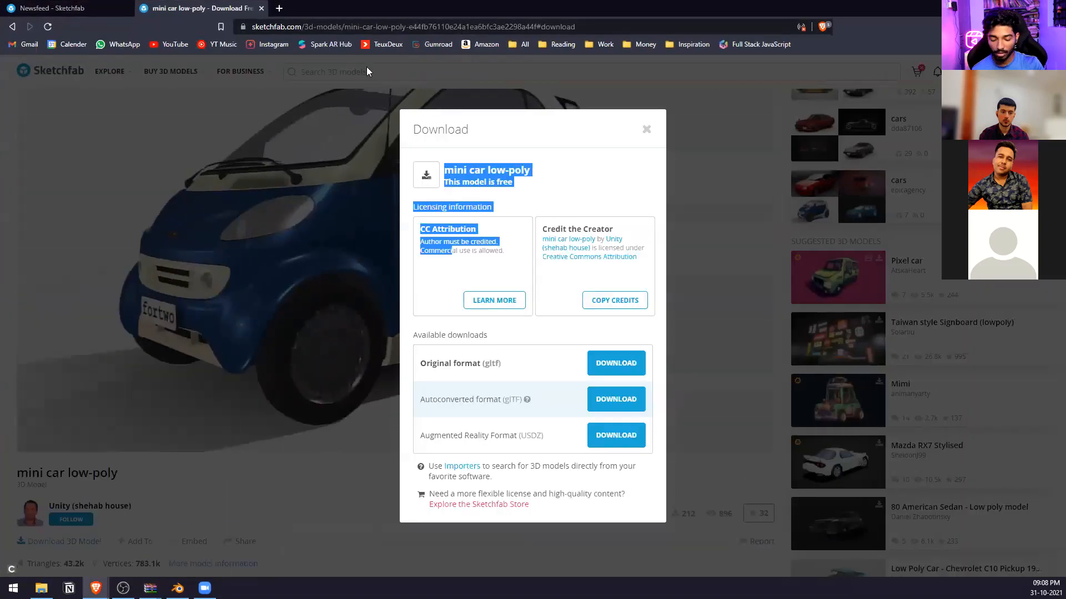
{"action": "key", "text": "ctrl+t"}
{"action": "type", "text": "spark ar tool"}
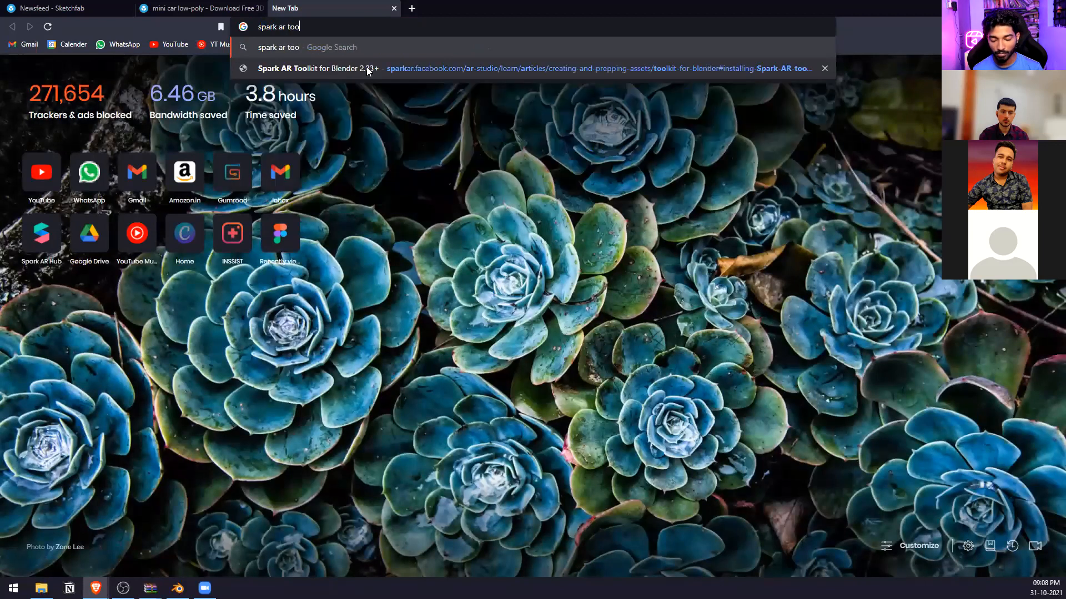
{"action": "left_click", "coordinate": [367, 69]}
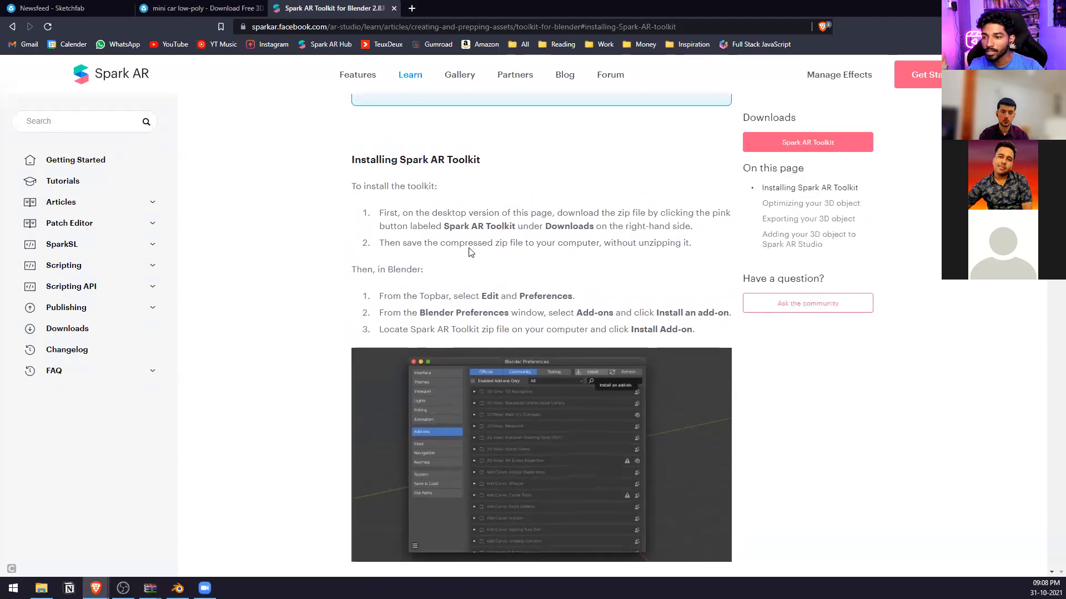
{"action": "scroll", "coordinate": [470, 252], "scroll_direction": "down", "scroll_amount": 1}
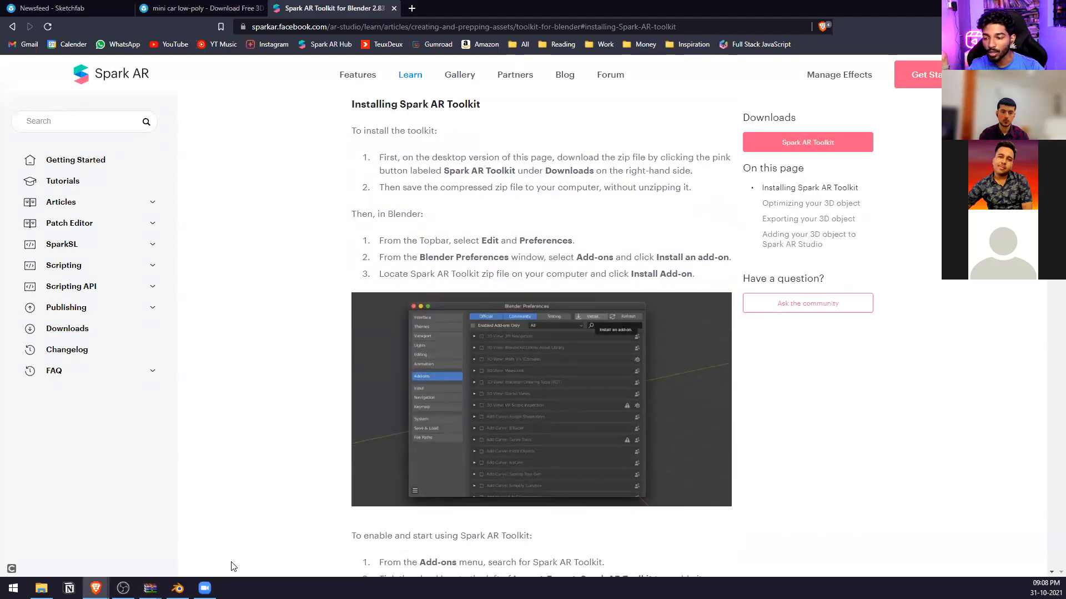
Switch to Blender, view the add-on installation file browser from the preferences, and close it without installing anything.
{"action": "left_click", "coordinate": [177, 588]}
{"action": "left_click", "coordinate": [43, 20]}
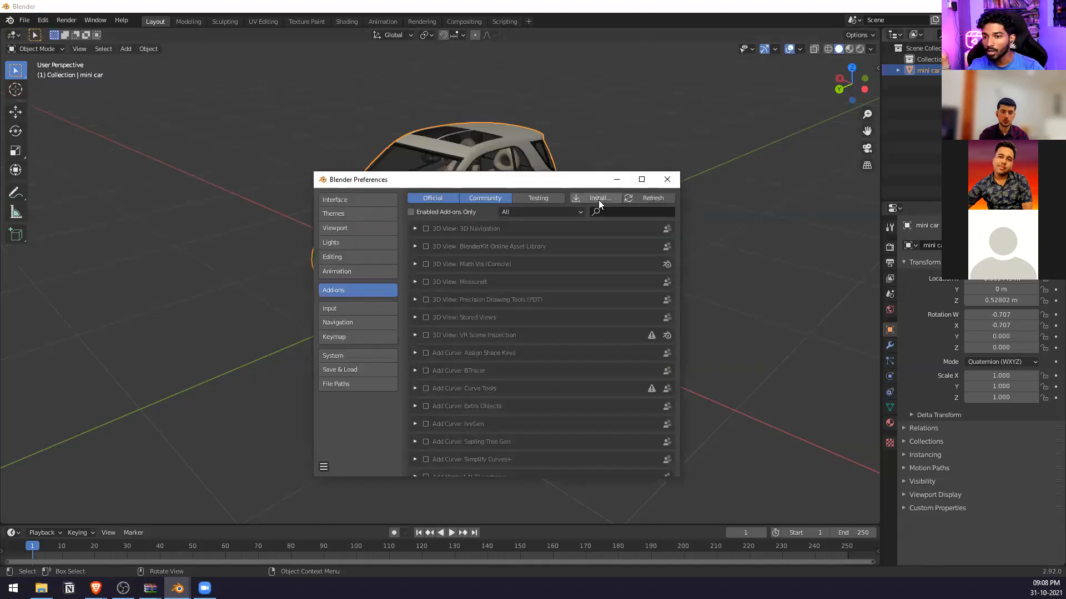
{"action": "left_click", "coordinate": [605, 199]}
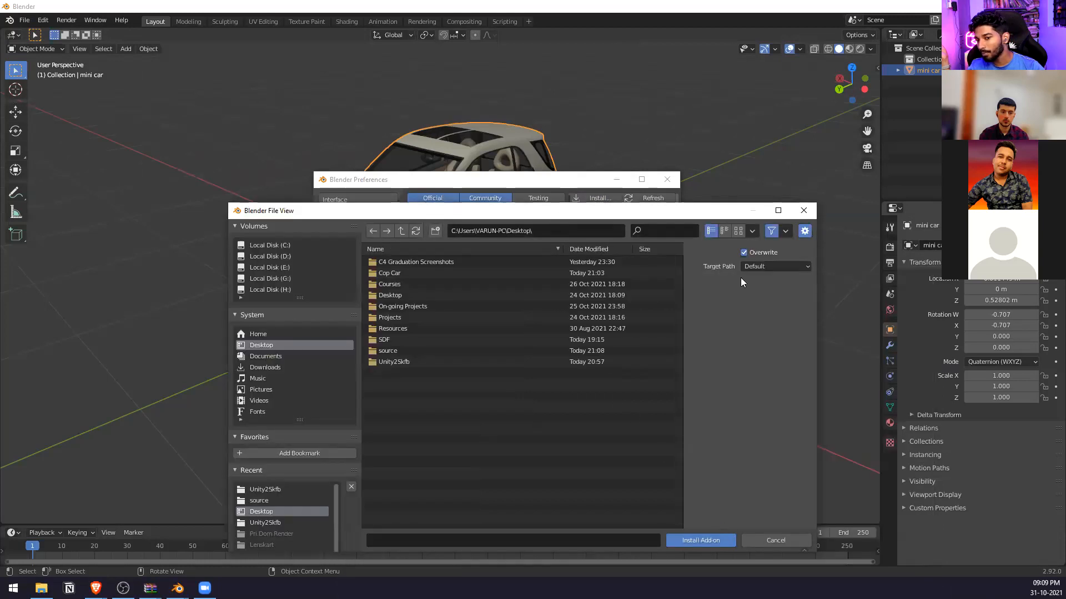
{"action": "left_click", "coordinate": [804, 211]}
{"action": "left_click", "coordinate": [667, 181]}
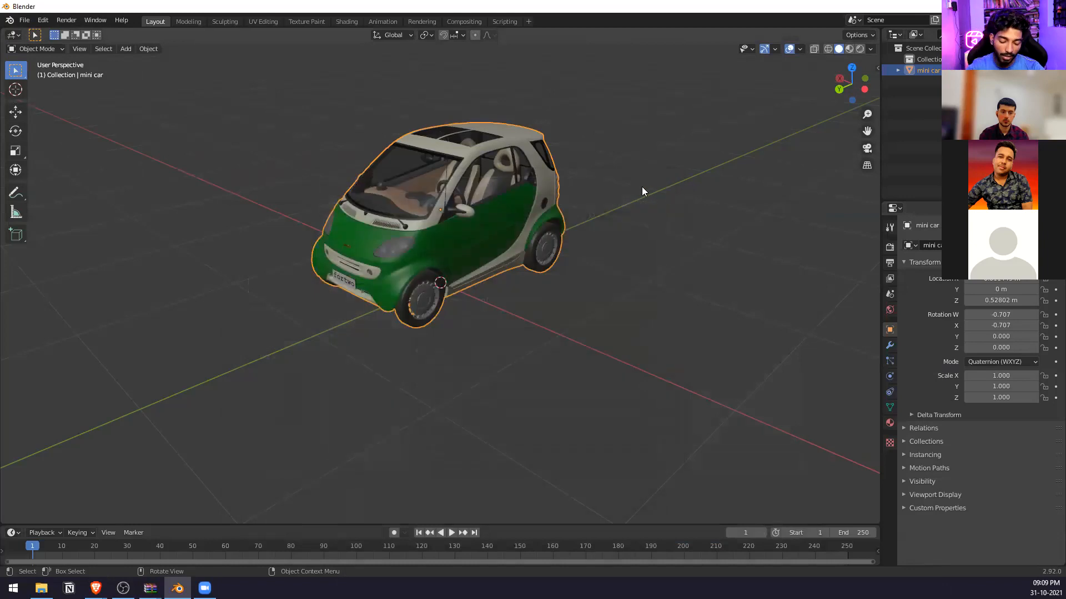
Show the Spark AR Toolkit settings for the mini car and check its triangle count.
{"action": "key", "text": "n"}
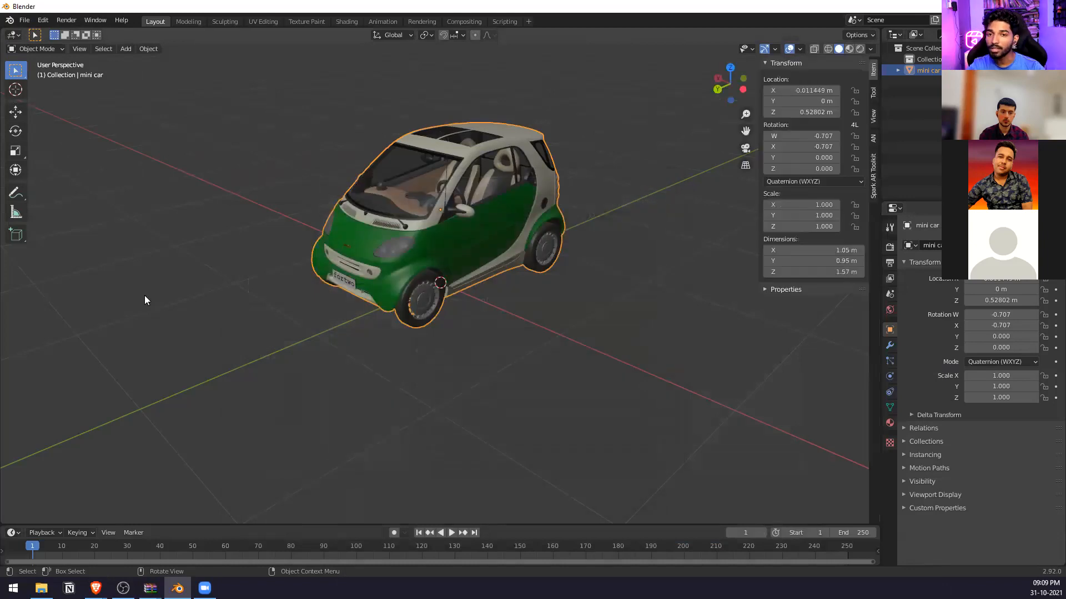
{"action": "left_click", "coordinate": [875, 158]}
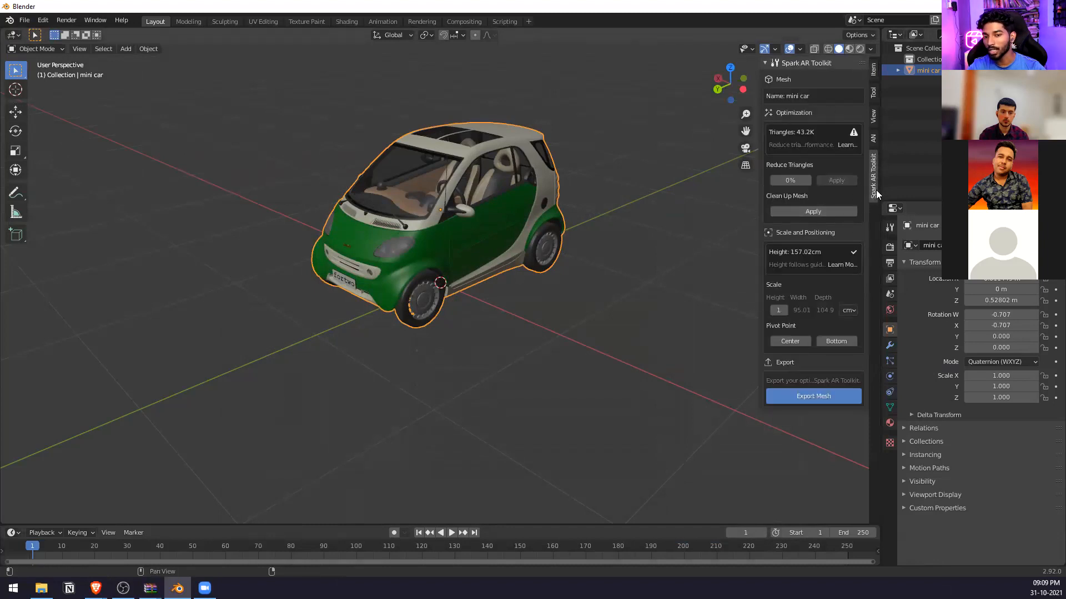
{"action": "scroll", "coordinate": [528, 199], "scroll_direction": "up", "scroll_amount": 3}
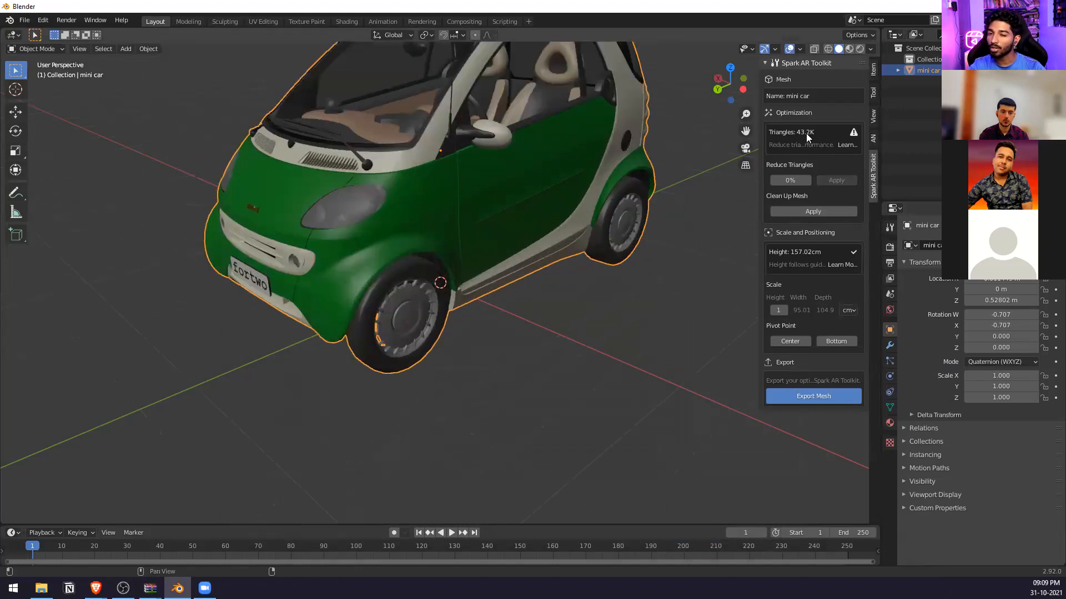
{"action": "scroll", "coordinate": [465, 165], "scroll_direction": "down", "scroll_amount": 6}
{"action": "middle_click_drag", "start_coordinate": [467, 165], "coordinate": [425, 201]}
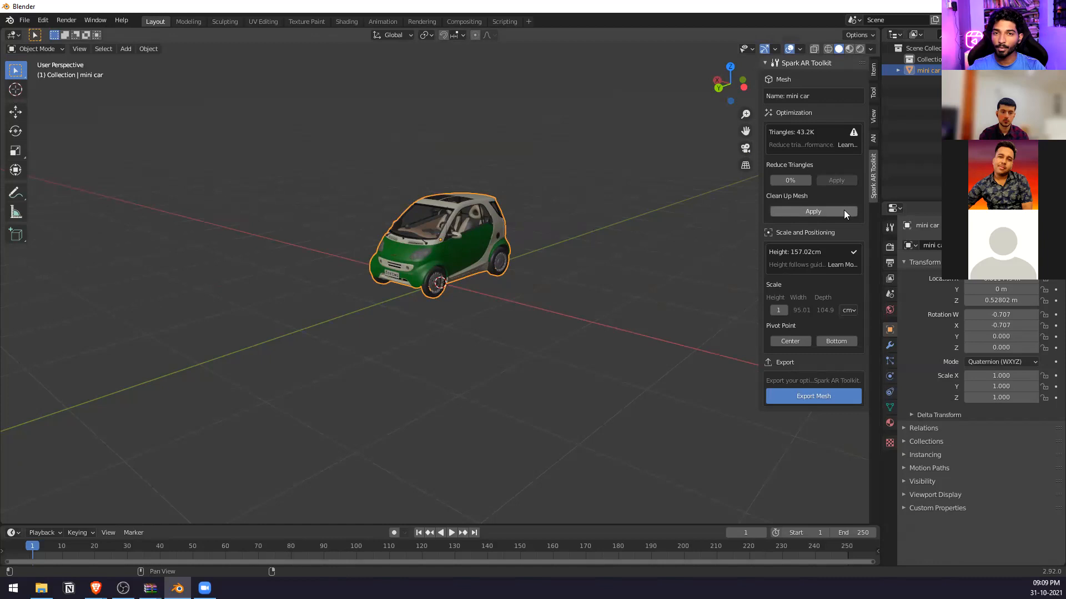
Try triangle reductions of 25%, 28% and 29% on the mini car in the Spark AR Toolkit.
{"action": "left_click", "coordinate": [790, 181]}
{"action": "type", "text": "25"}
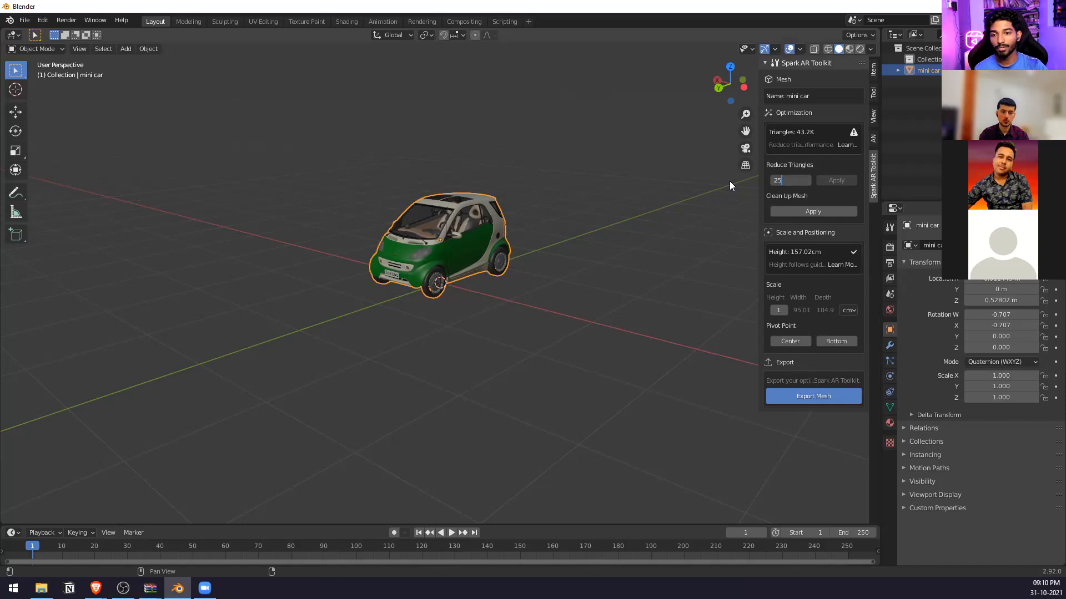
{"action": "key", "text": "Return"}
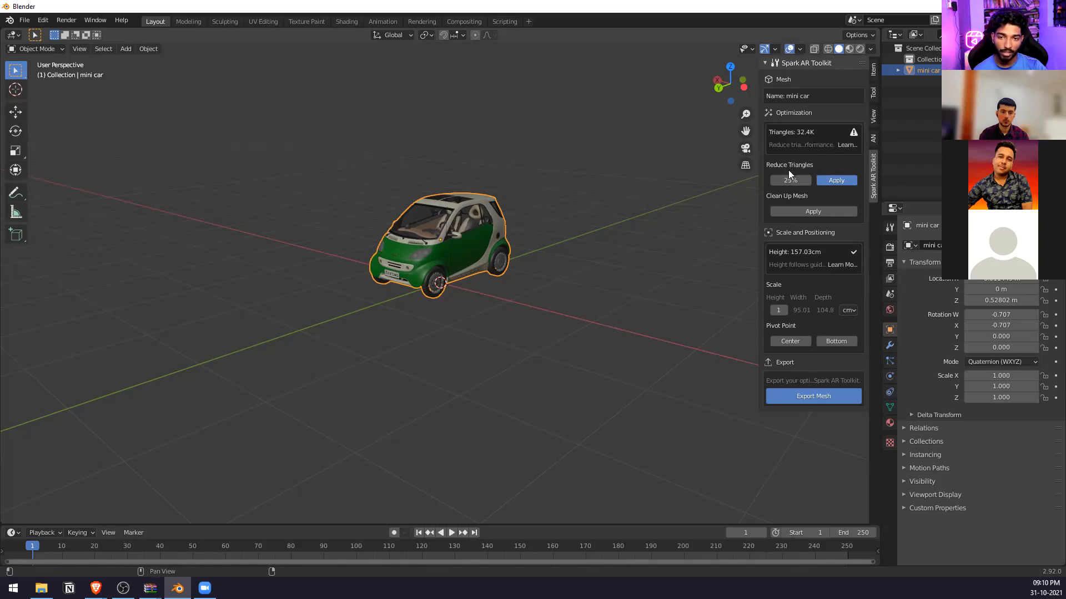
{"action": "type", "text": "28"}
{"action": "key", "text": "Return"}
{"action": "type", "text": "29"}
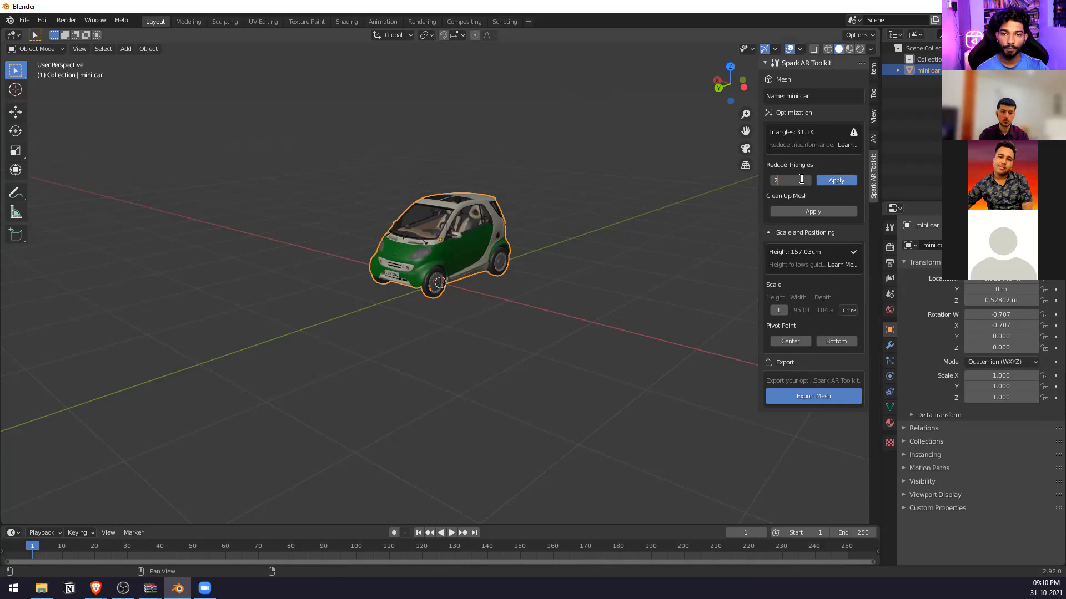
Try a triangle reduction of 31% on the mini car and lower it to 30%.
{"action": "left_click", "coordinate": [792, 179]}
{"action": "type", "text": "2"}
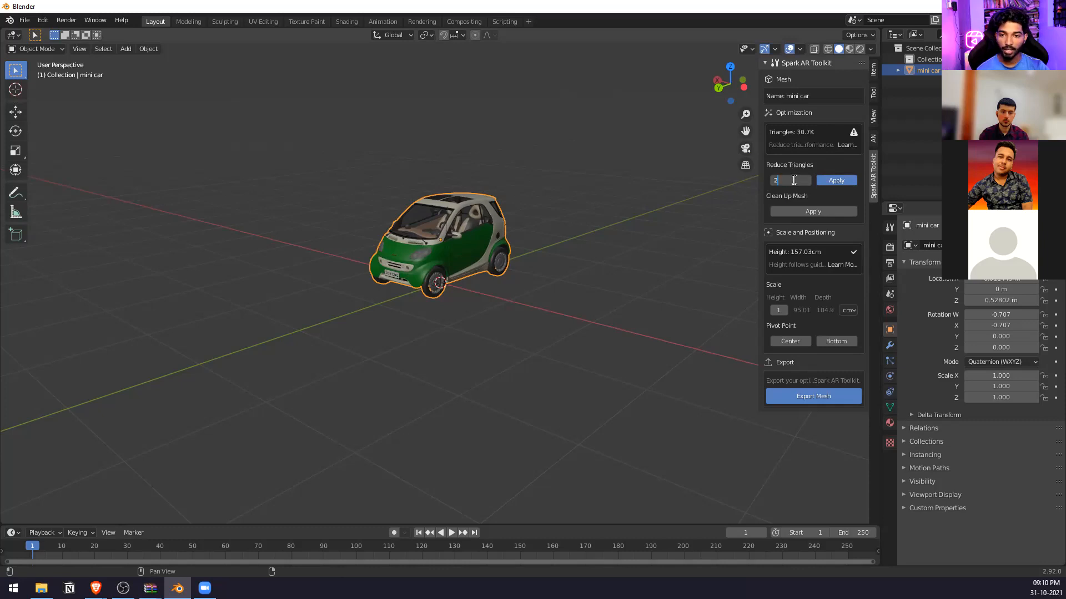
{"action": "key", "text": "BackSpace"}
{"action": "type", "text": "31"}
{"action": "key", "text": "Return"}
{"action": "left_click", "coordinate": [788, 180]}
{"action": "type", "text": "30"}
{"action": "key", "text": "Return"}
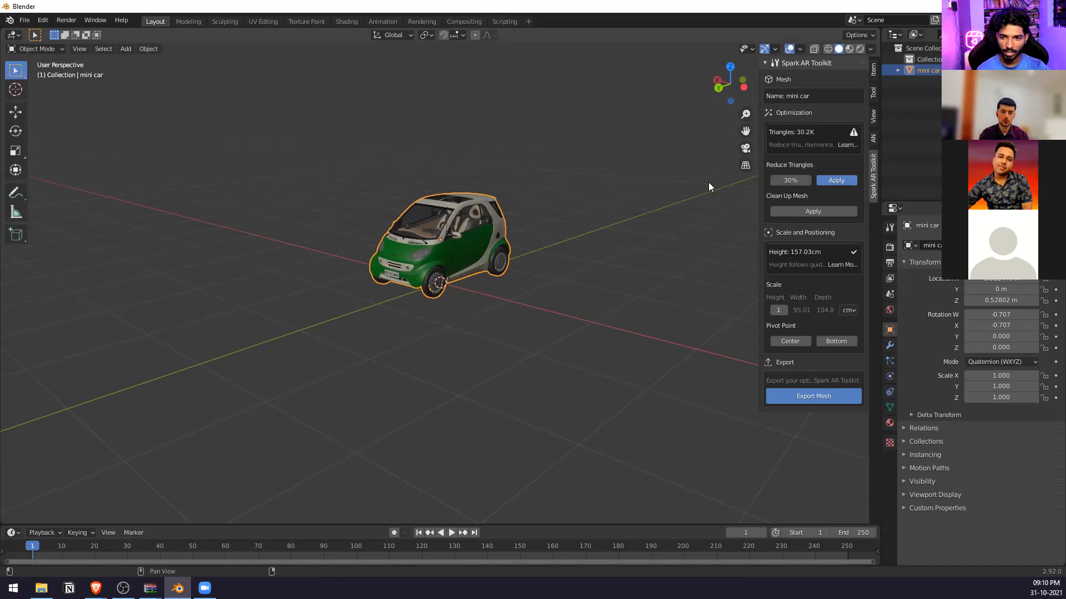
Reselect the mini car, set its triangle reduction to 31%, and inspect the reduced mesh from several angles.
{"action": "left_click", "coordinate": [792, 173]}
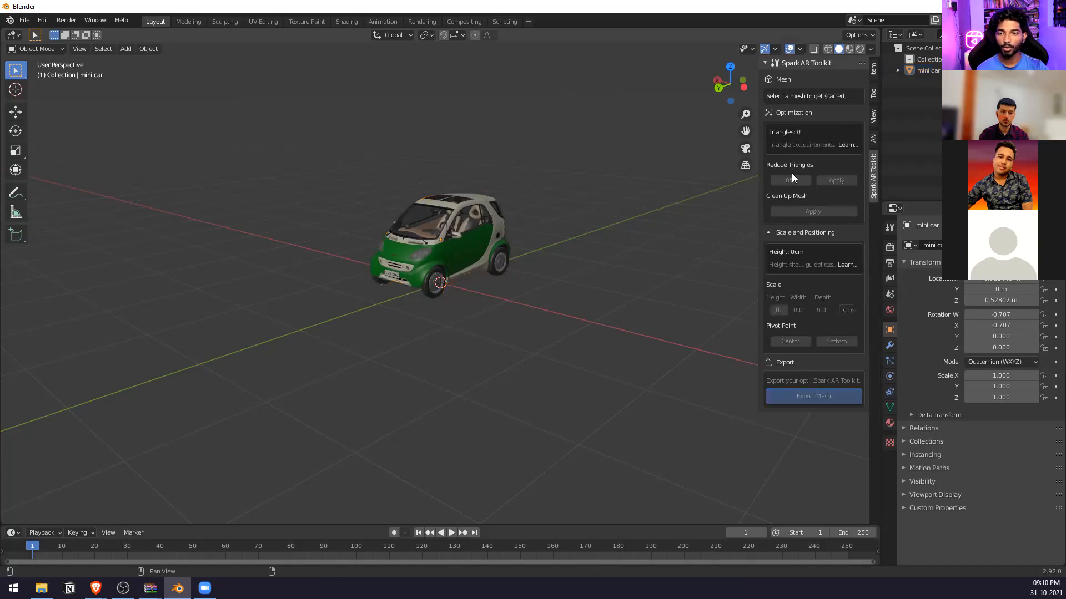
{"action": "left_click", "coordinate": [475, 231]}
{"action": "type", "text": "31"}
{"action": "key", "text": "Return"}
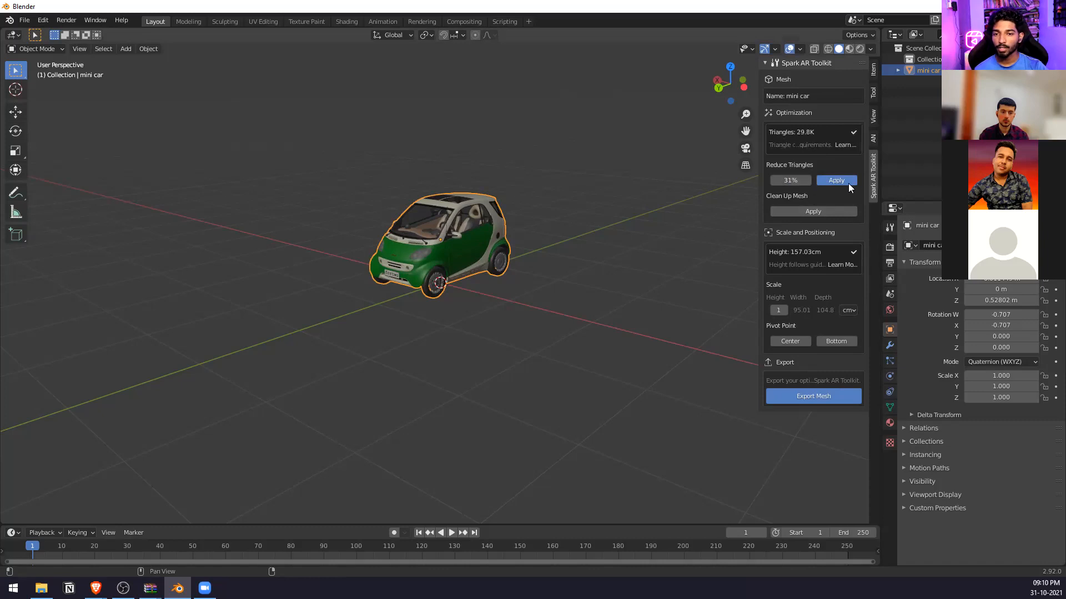
{"action": "scroll", "coordinate": [560, 190], "scroll_direction": "up", "scroll_amount": 1}
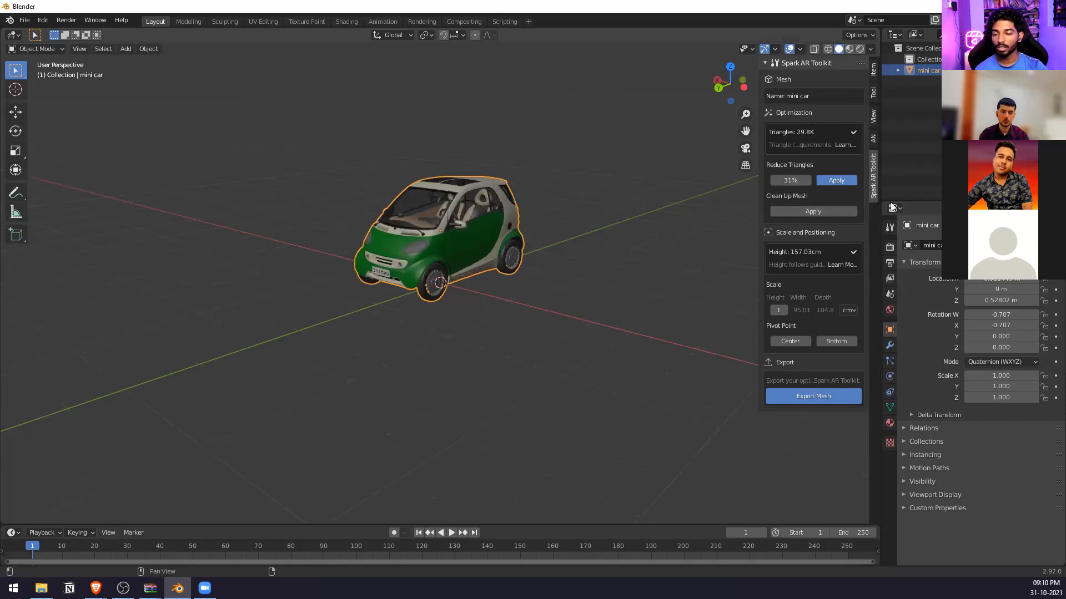
{"action": "scroll", "coordinate": [360, 276], "scroll_direction": "up", "scroll_amount": 2}
{"action": "middle_click_drag", "start_coordinate": [361, 277], "coordinate": [561, 326]}
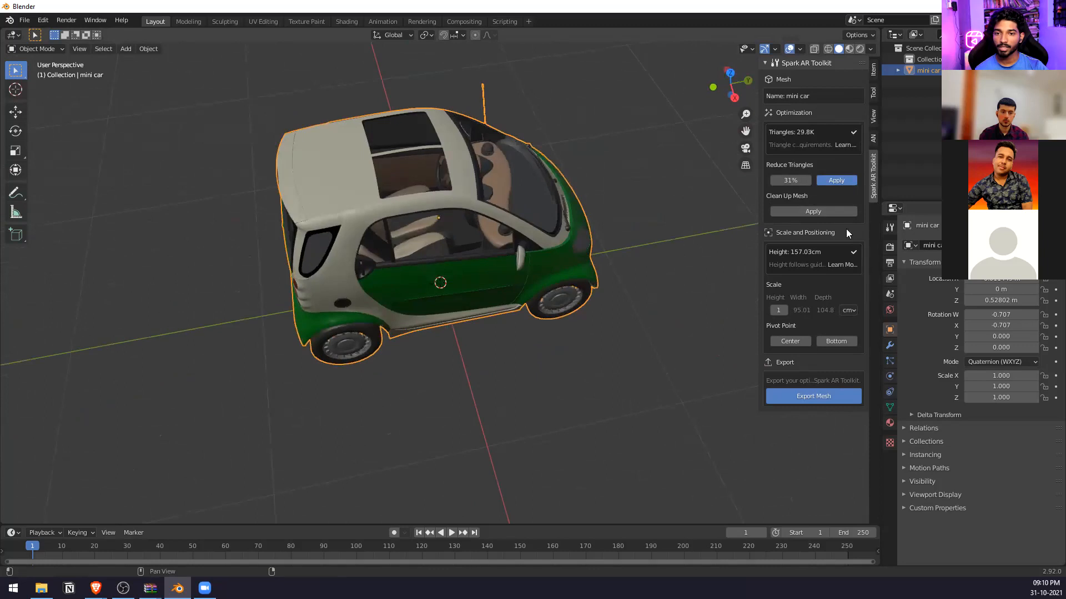
Apply the 31% triangle reduction to the mini car, view the car from the front, and undo the application.
{"action": "left_click", "coordinate": [840, 181]}
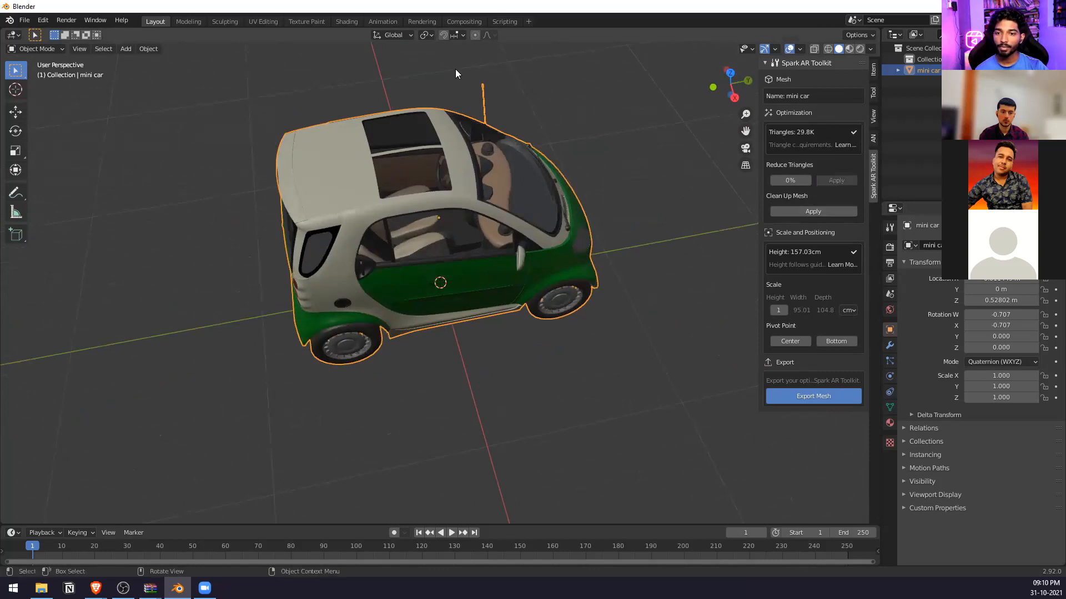
{"action": "middle_click_drag", "start_coordinate": [558, 161], "coordinate": [697, 162]}
{"action": "key", "text": "ctrl+z"}
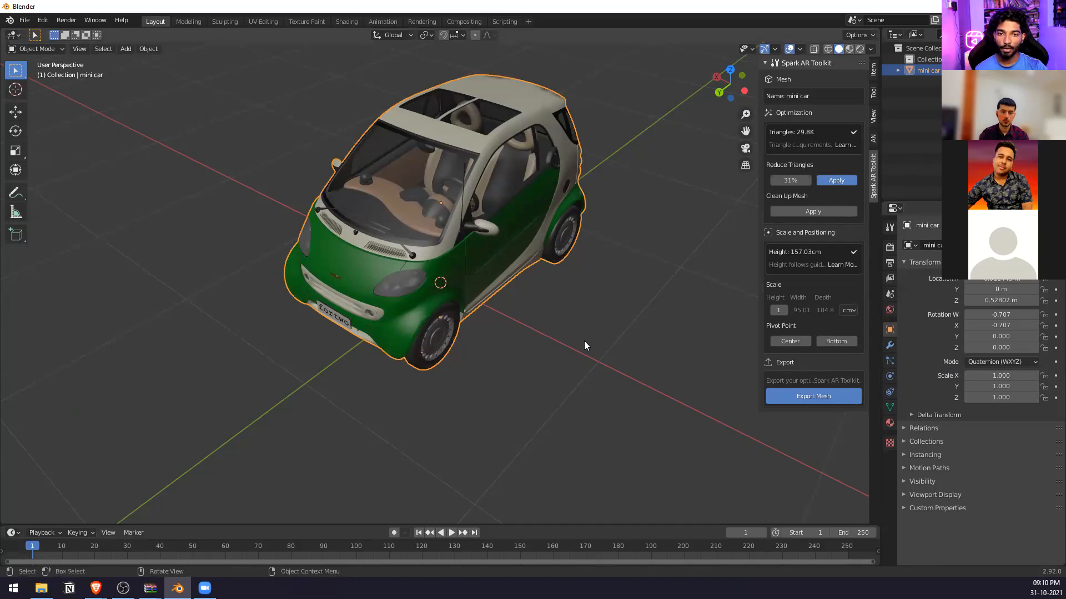
Remove the Spark AR decimation modifier from the mini car and add a standard Decimate modifier.
{"action": "left_click", "coordinate": [890, 345]}
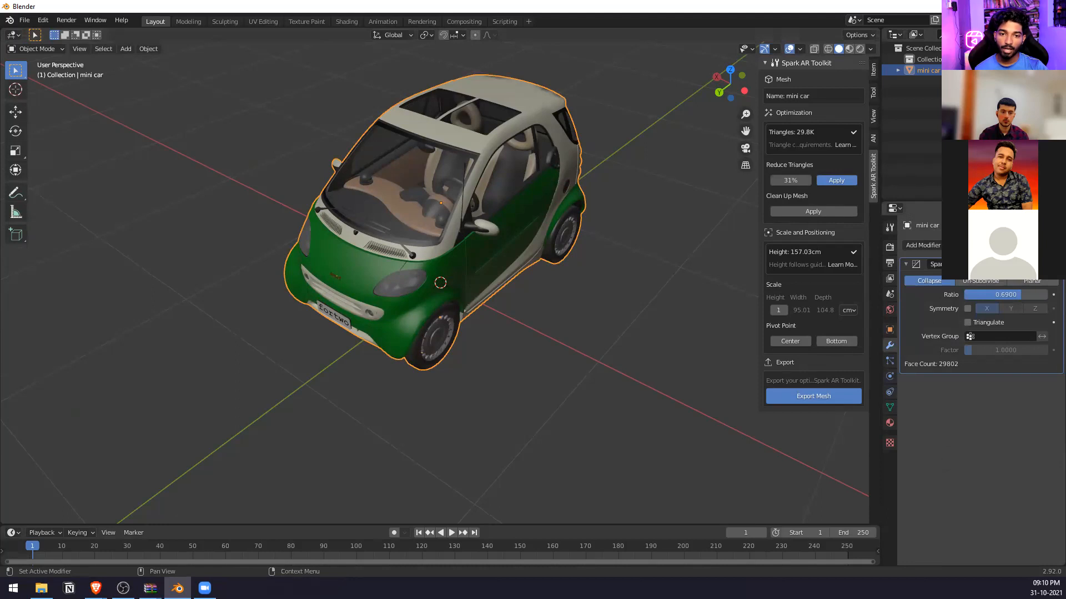
{"action": "left_click", "coordinate": [1045, 264]}
{"action": "left_click", "coordinate": [979, 246]}
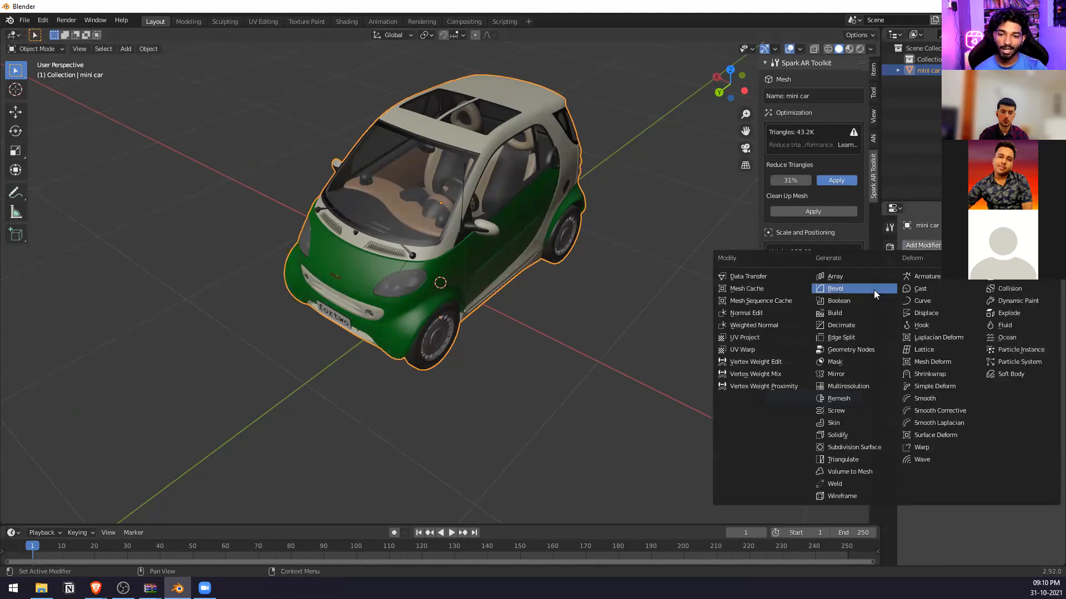
{"action": "left_click", "coordinate": [863, 325]}
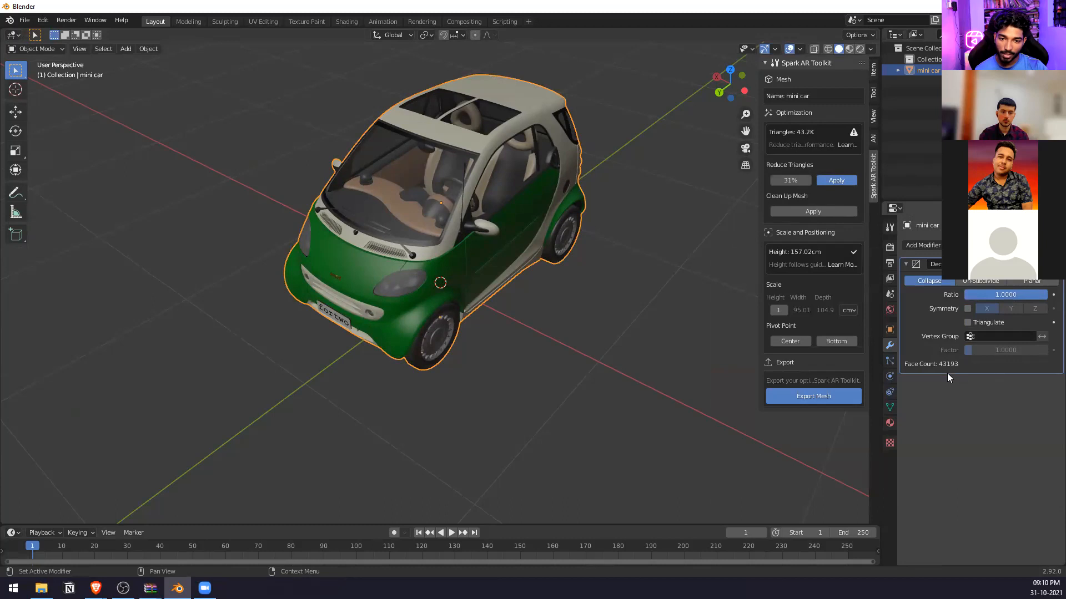
Try the Decimate modifier's Un-Subdivide mode with 50 iterations and switch back to Collapse.
{"action": "left_click", "coordinate": [1001, 283]}
{"action": "left_click", "coordinate": [944, 283]}
{"action": "left_click", "coordinate": [980, 279]}
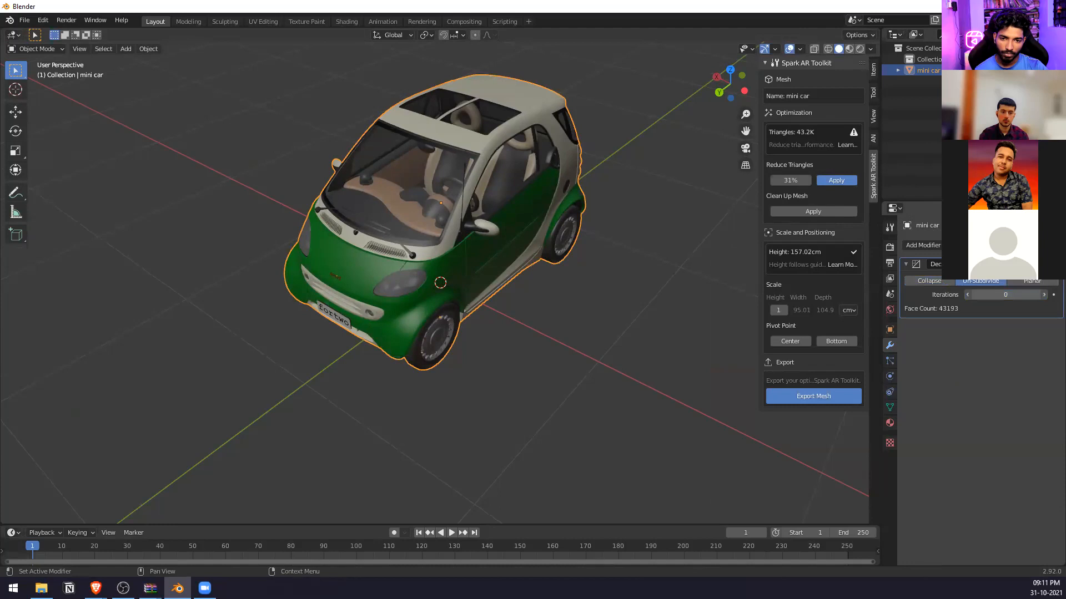
{"action": "left_click", "coordinate": [1008, 296]}
{"action": "type", "text": "17"}
{"action": "key", "text": "BackSpace"}
{"action": "key", "text": "BackSpace"}
{"action": "type", "text": "50"}
{"action": "key", "text": "Return"}
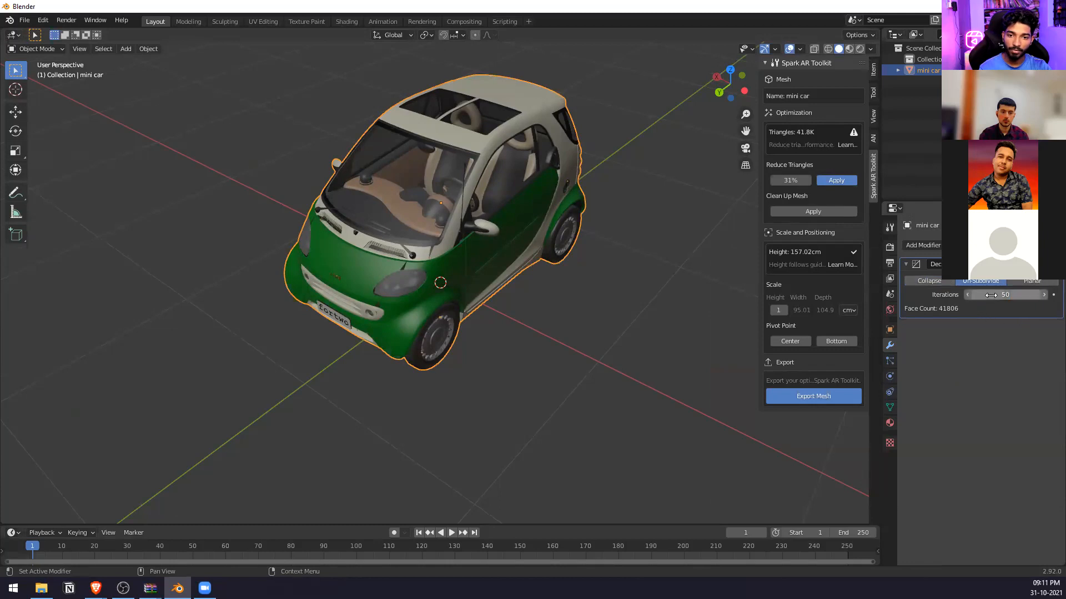
{"action": "left_click", "coordinate": [929, 281]}
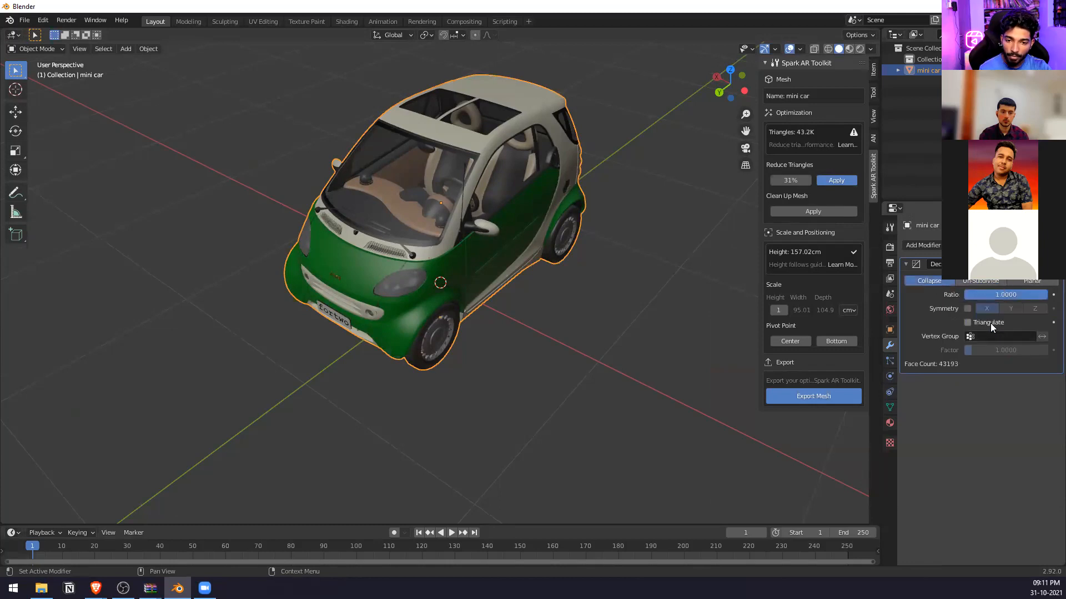
Enable Triangulate in the Decimate modifier's Collapse mode, briefly comparing it with Un-Subdivide.
{"action": "left_click", "coordinate": [967, 323]}
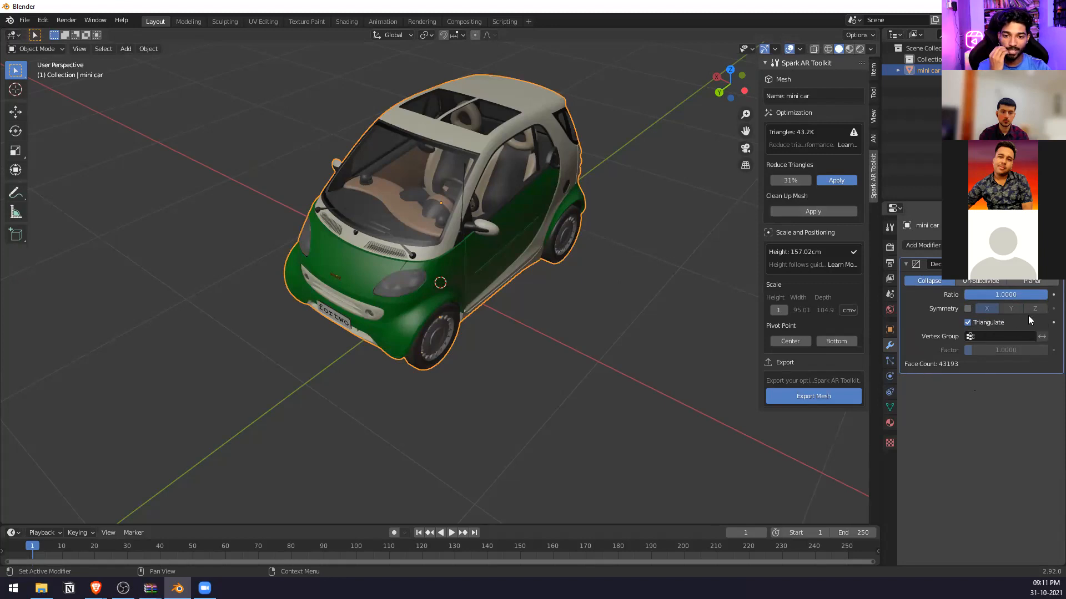
{"action": "left_click", "coordinate": [990, 336]}
{"action": "left_click", "coordinate": [936, 144]}
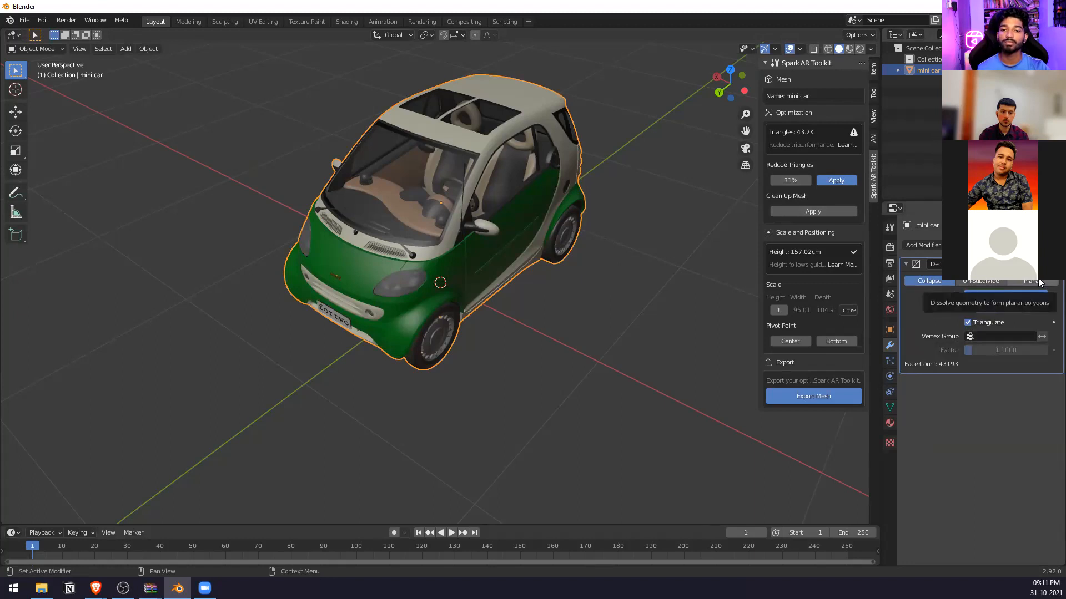
{"action": "left_click", "coordinate": [980, 282]}
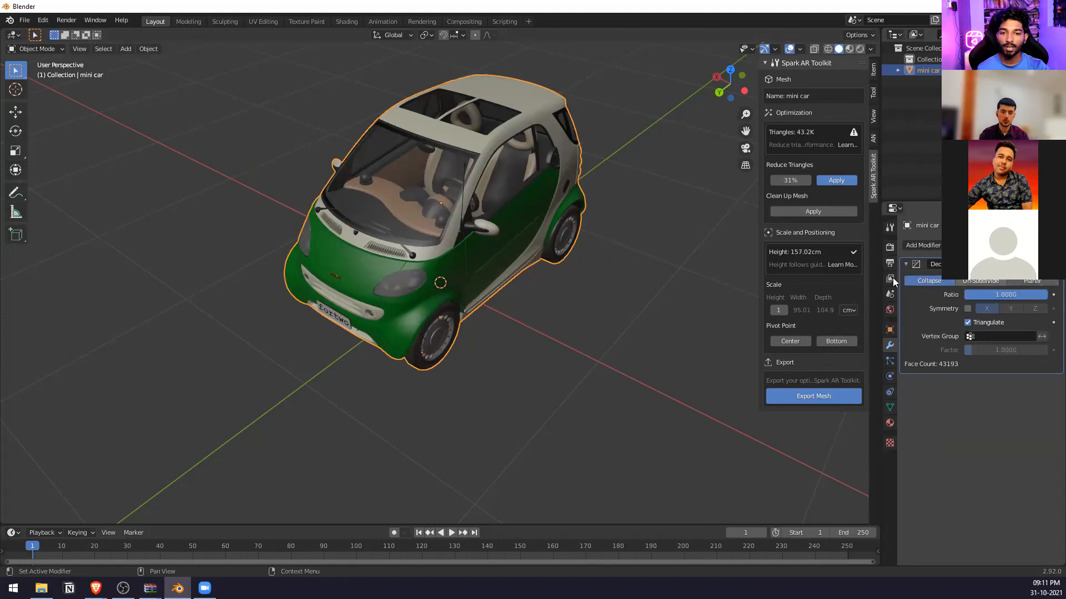
{"action": "left_click", "coordinate": [940, 281]}
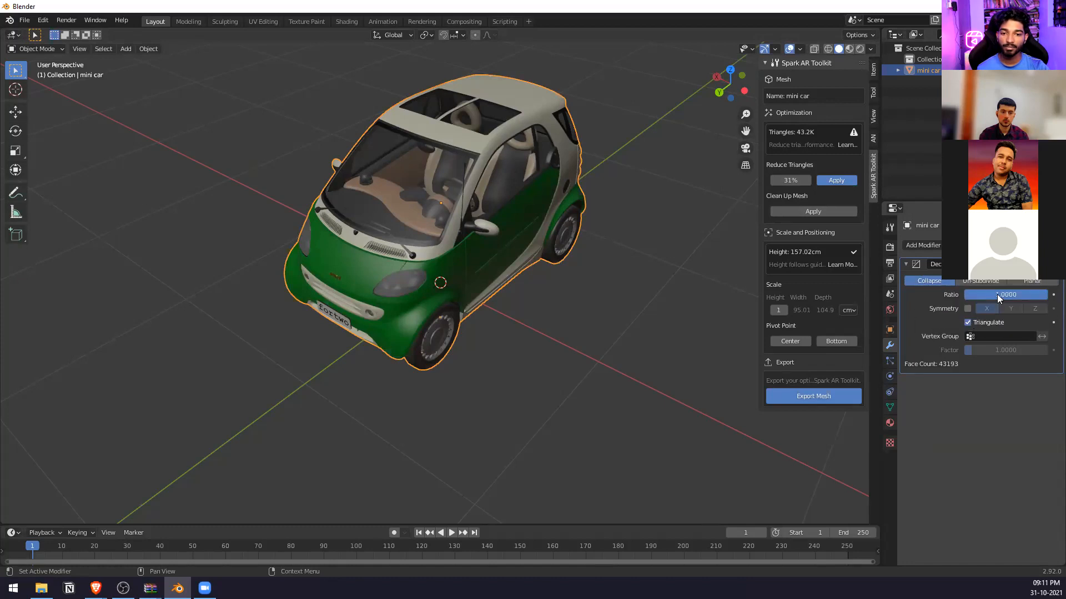
Lower the Decimate modifier's Collapse ratio to 0.6908 and apply the modifier to the mini car.
{"action": "left_click_drag", "start_coordinate": [1006, 295], "coordinate": [982, 295]}
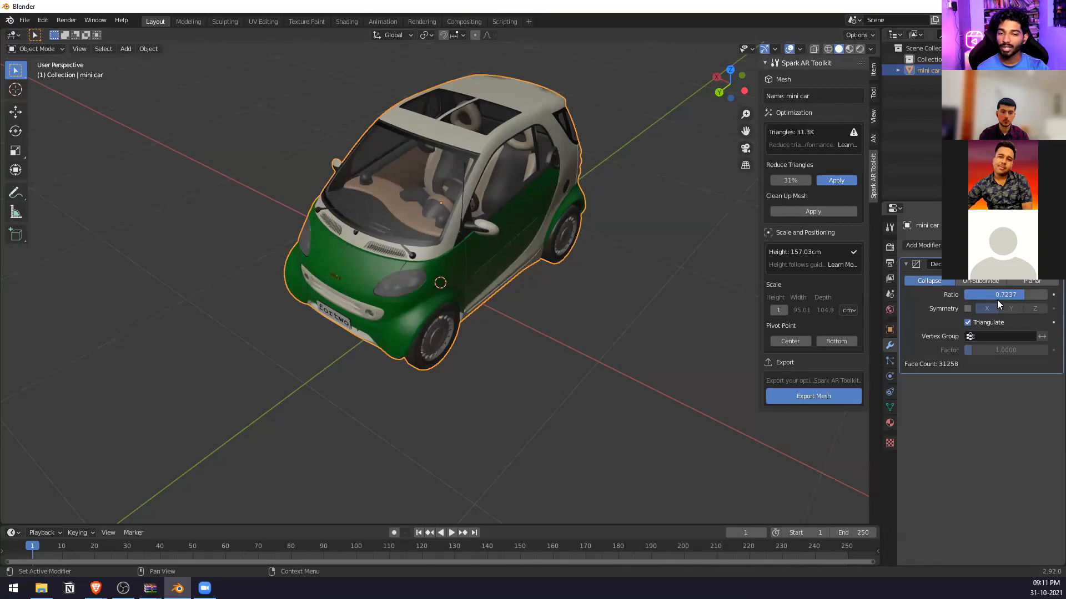
{"action": "left_click_drag", "start_coordinate": [1003, 295], "coordinate": [999, 296]}
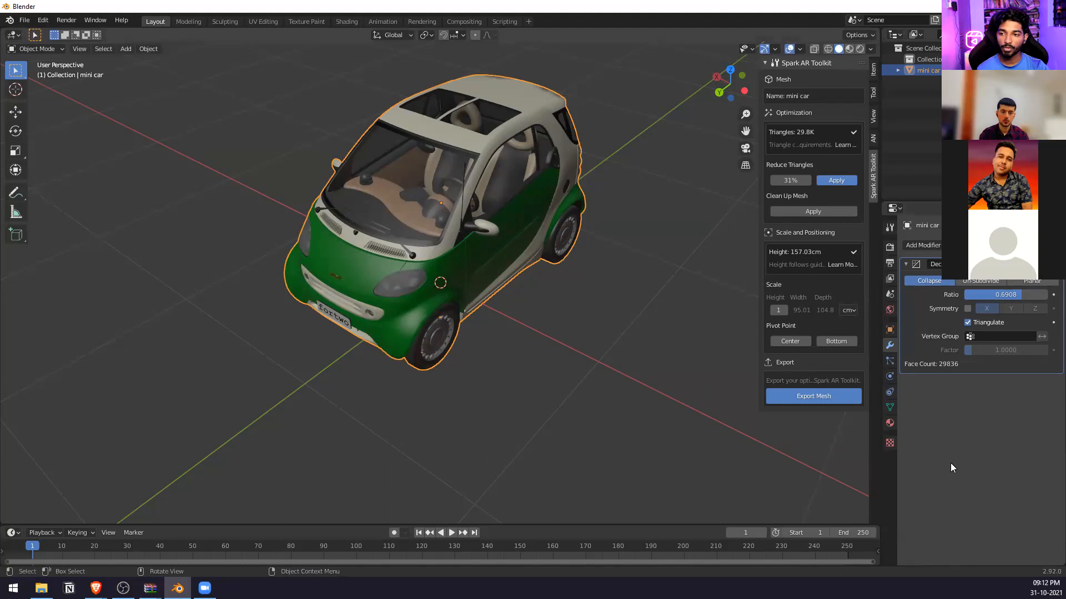
{"action": "left_click", "coordinate": [1030, 264]}
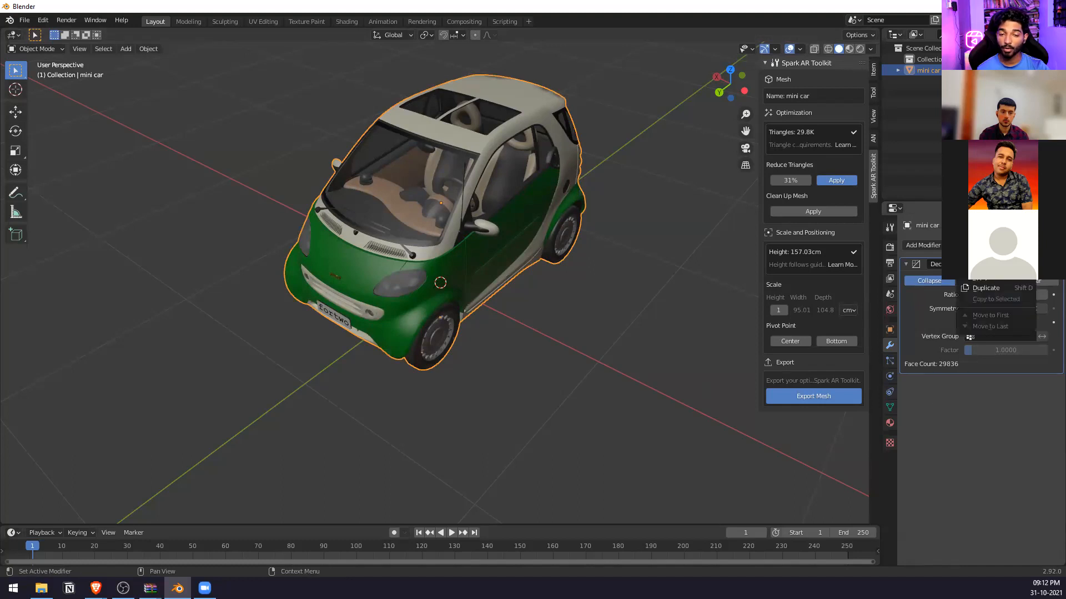
{"action": "left_click", "coordinate": [988, 276]}
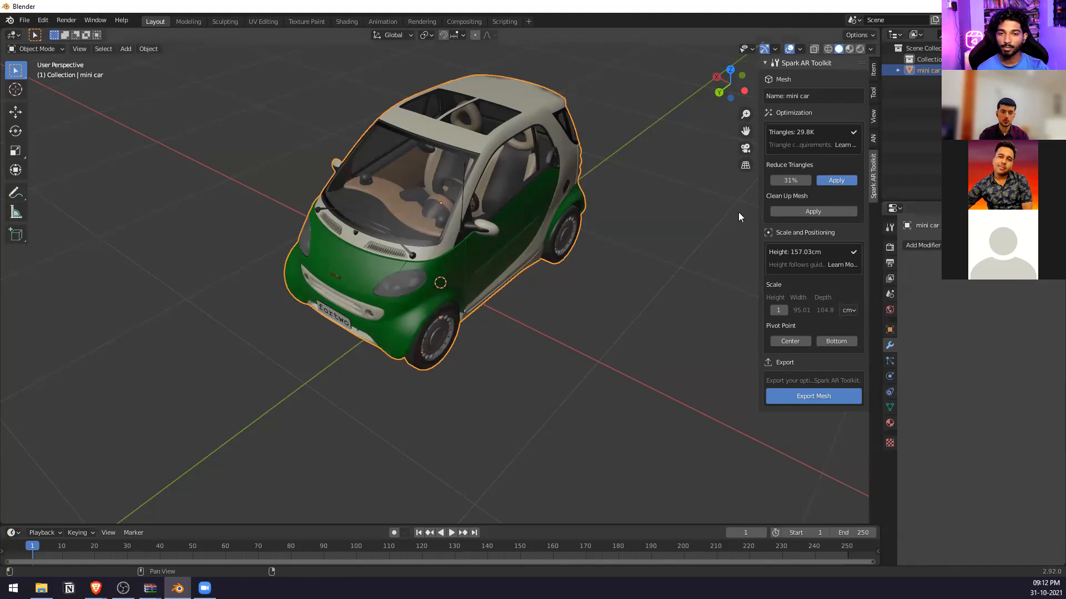
Open the Spark AR Toolkit's mesh export, dismiss it, and expand the mini car's mesh data and materials in the outliner.
{"action": "left_click", "coordinate": [828, 396]}
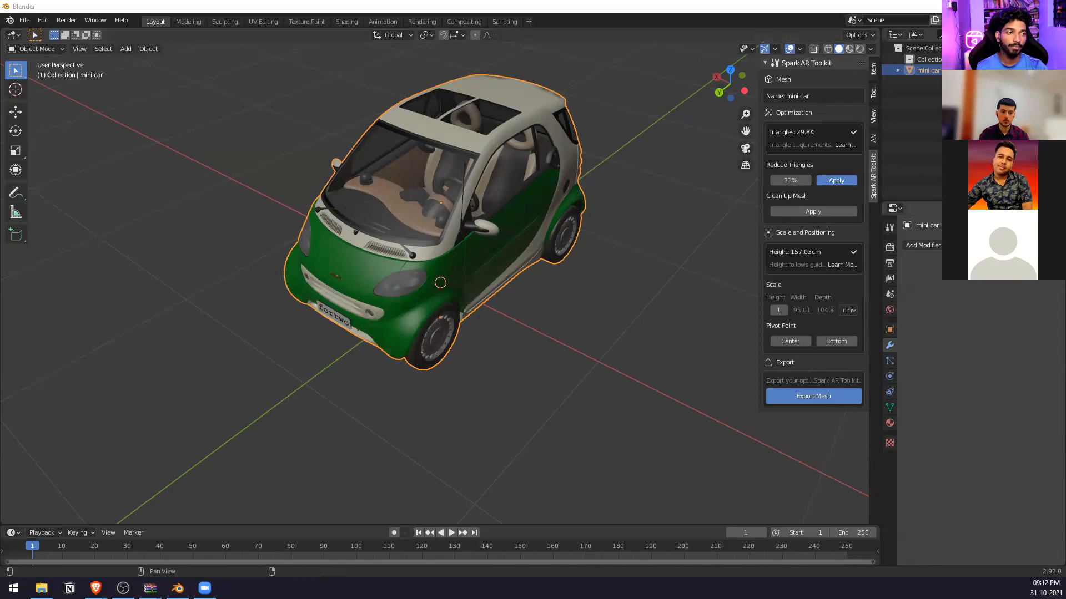
{"action": "left_click", "coordinate": [527, 399]}
{"action": "left_click", "coordinate": [900, 70]}
{"action": "left_click", "coordinate": [909, 81]}
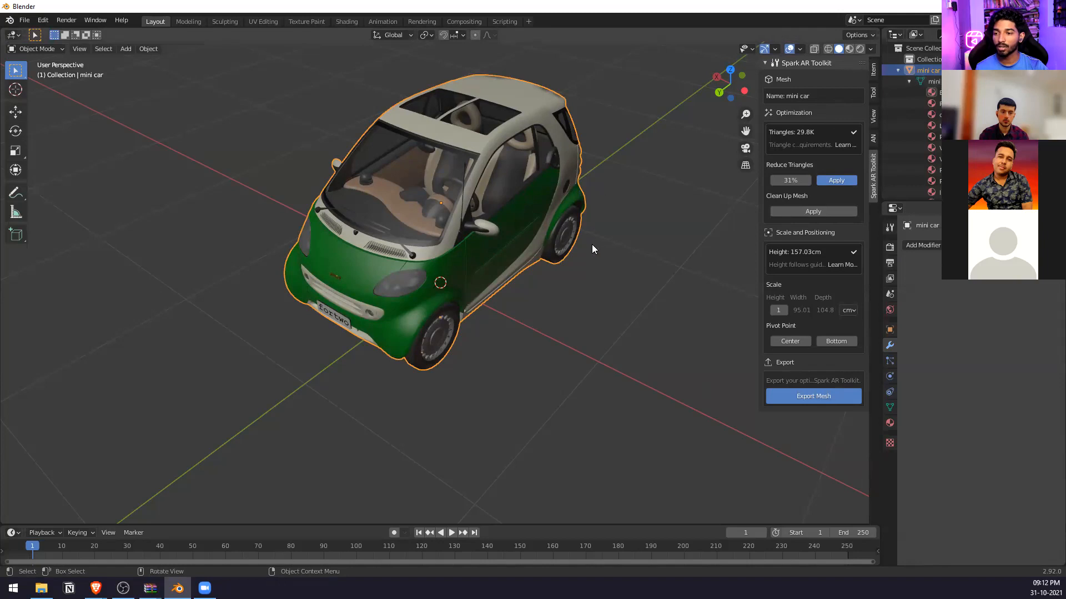
View the mini car's mesh in Edit Mode and select the vertices across the rear wheel's rim.
{"action": "scroll", "coordinate": [591, 245], "scroll_direction": "up", "scroll_amount": 4}
{"action": "middle_click_drag", "start_coordinate": [610, 253], "coordinate": [511, 224]}
{"action": "key", "text": "Tab"}
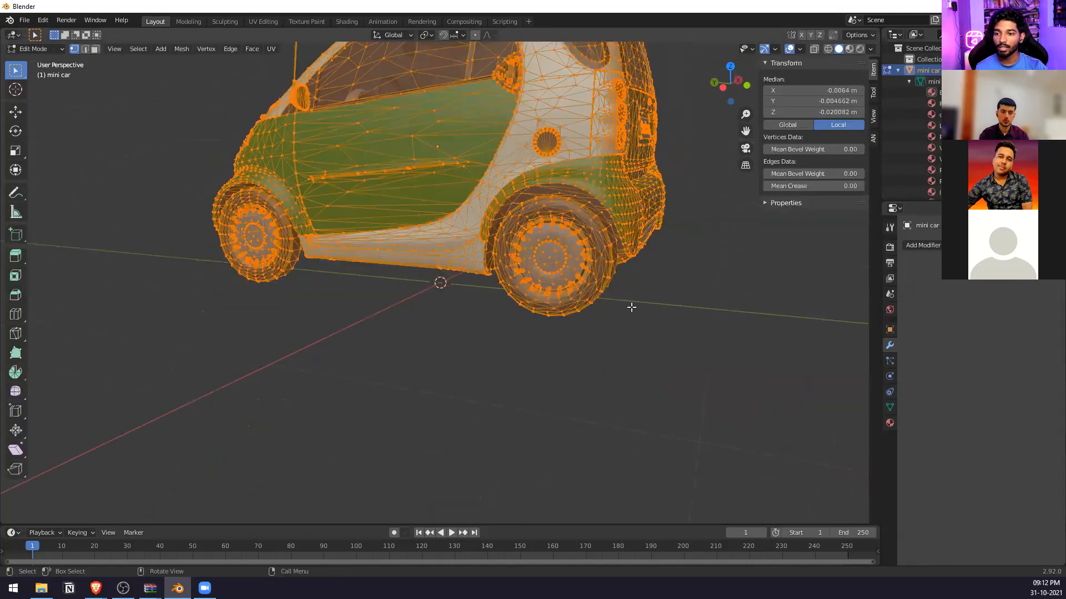
{"action": "left_click", "coordinate": [632, 308]}
{"action": "left_click_drag", "start_coordinate": [597, 228], "coordinate": [536, 312]}
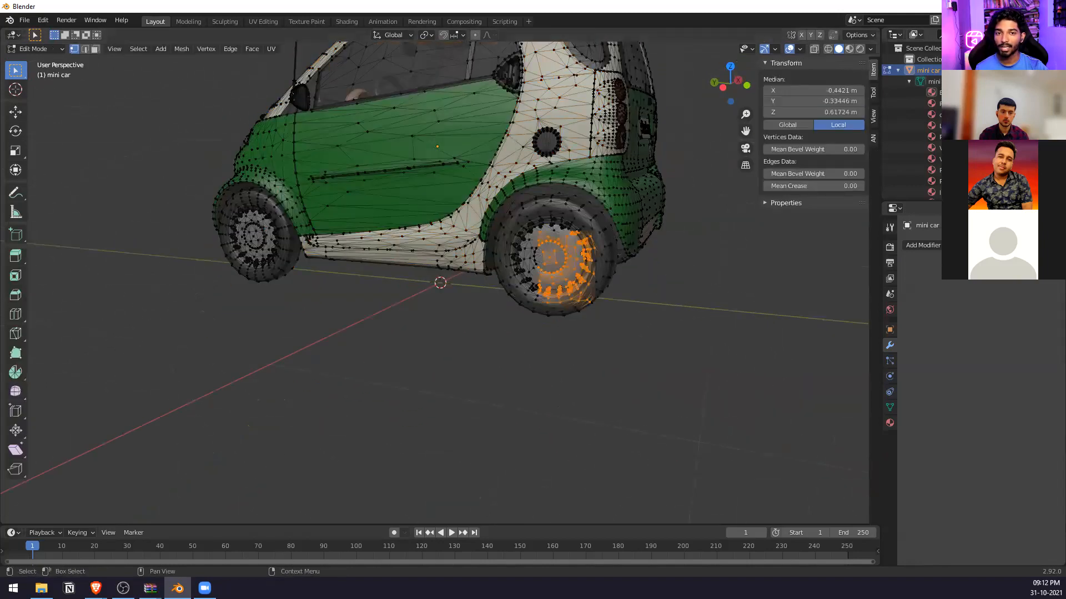
Quit Blender without saving, switch to the browser, and return from the mini car download to Sketchfab's "car low poly" search results.
{"action": "key", "text": "ctrl+q"}
{"action": "left_click", "coordinate": [531, 314]}
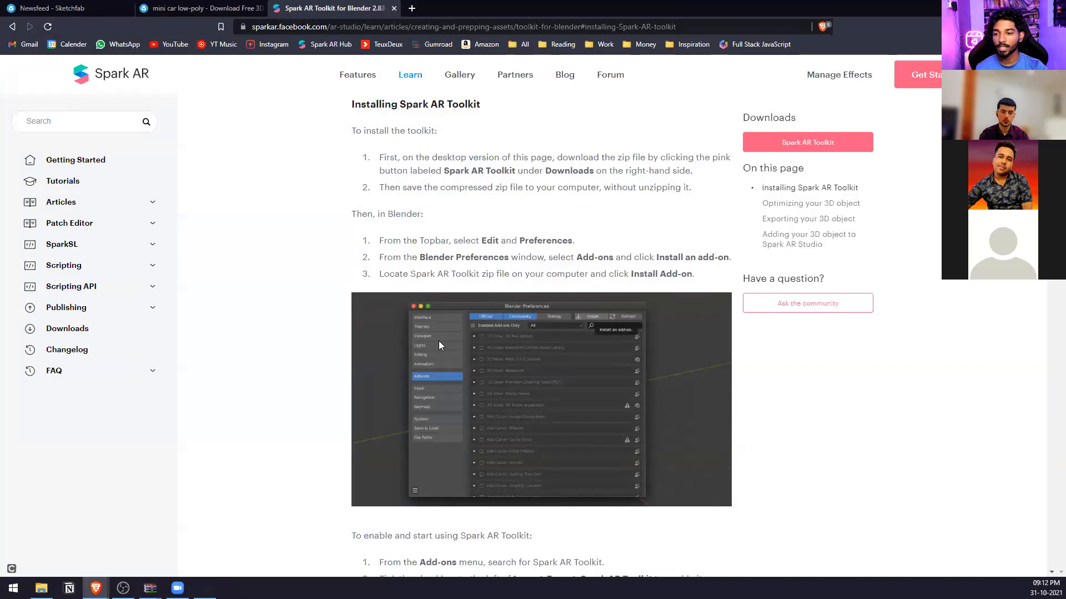
{"action": "left_click", "coordinate": [197, 7]}
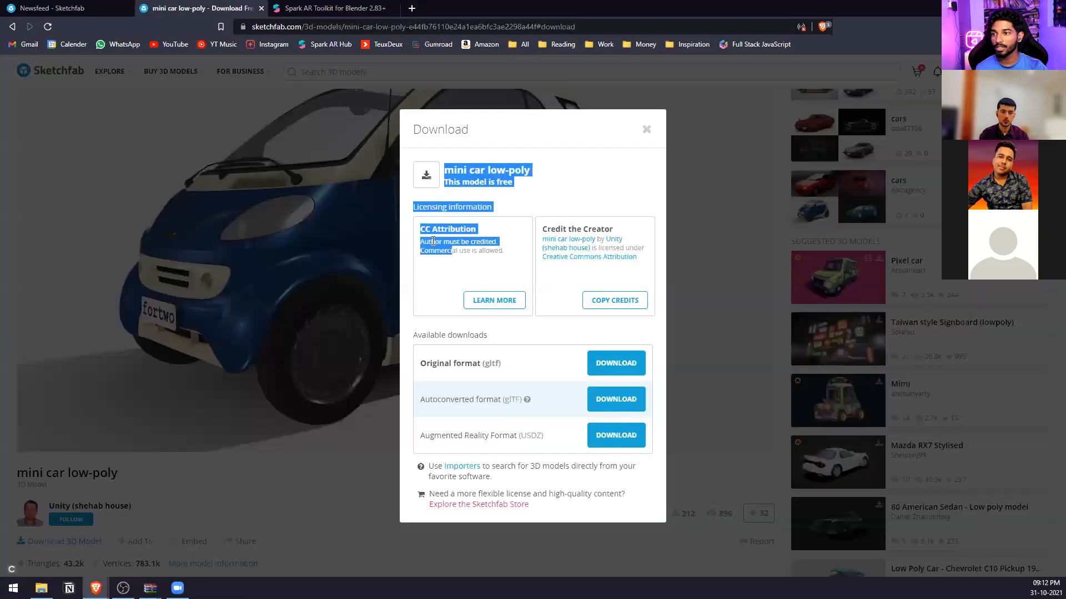
{"action": "left_click", "coordinate": [645, 129]}
{"action": "key", "text": "ctrl+shift+Tab"}
{"action": "scroll", "coordinate": [515, 405], "scroll_direction": "up", "scroll_amount": 7}
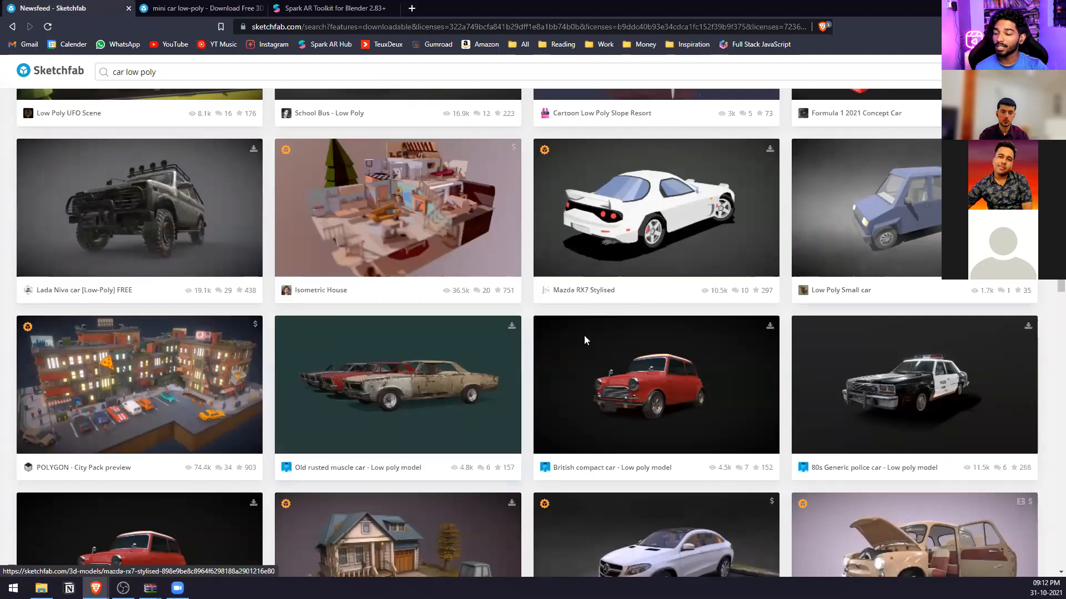
Open the 80s Generic police car in a new tab and close every tab except the "car low poly" search results.
{"action": "middle_click", "coordinate": [964, 384]}
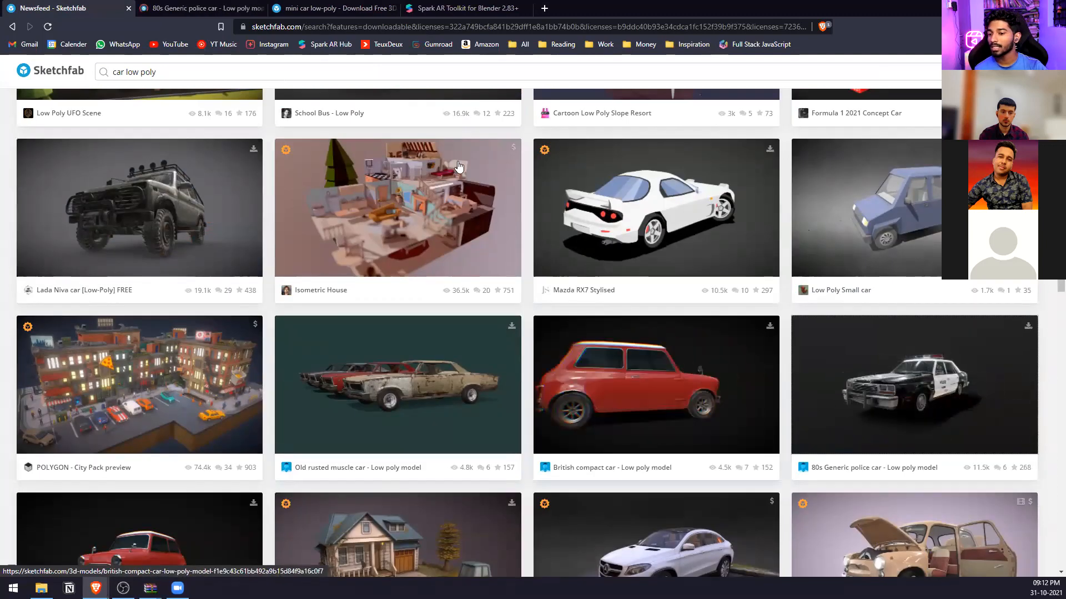
{"action": "left_click", "coordinate": [259, 7]}
{"action": "left_click", "coordinate": [261, 8]}
{"action": "key", "text": "ctrl+w"}
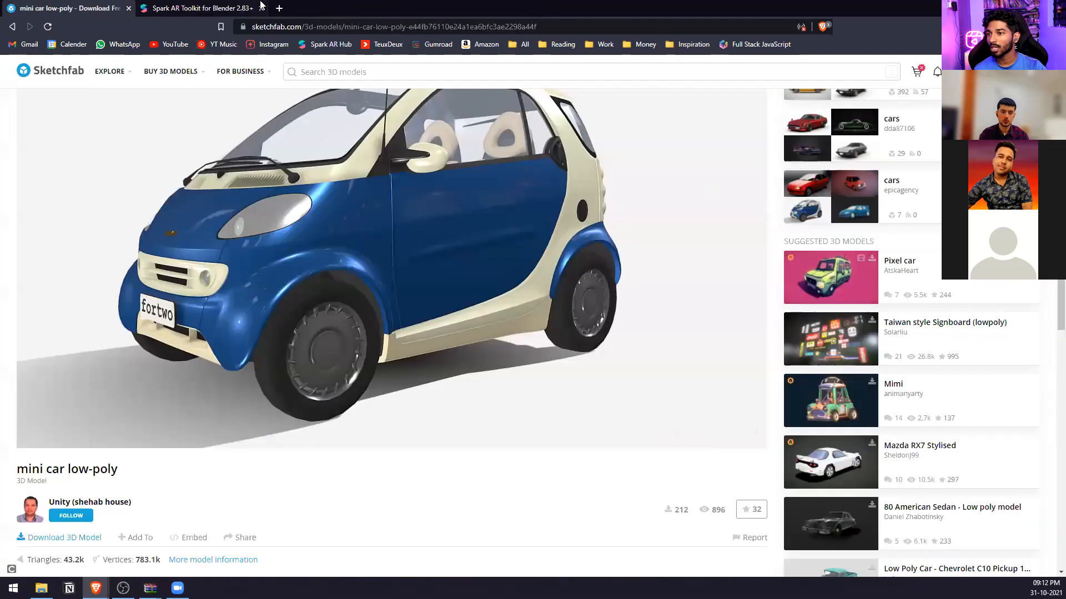
{"action": "key", "text": "ctrl+shift+t"}
{"action": "left_click", "coordinate": [300, 3]}
{"action": "key", "text": "ctrl+w"}
{"action": "key", "text": "ctrl+w"}
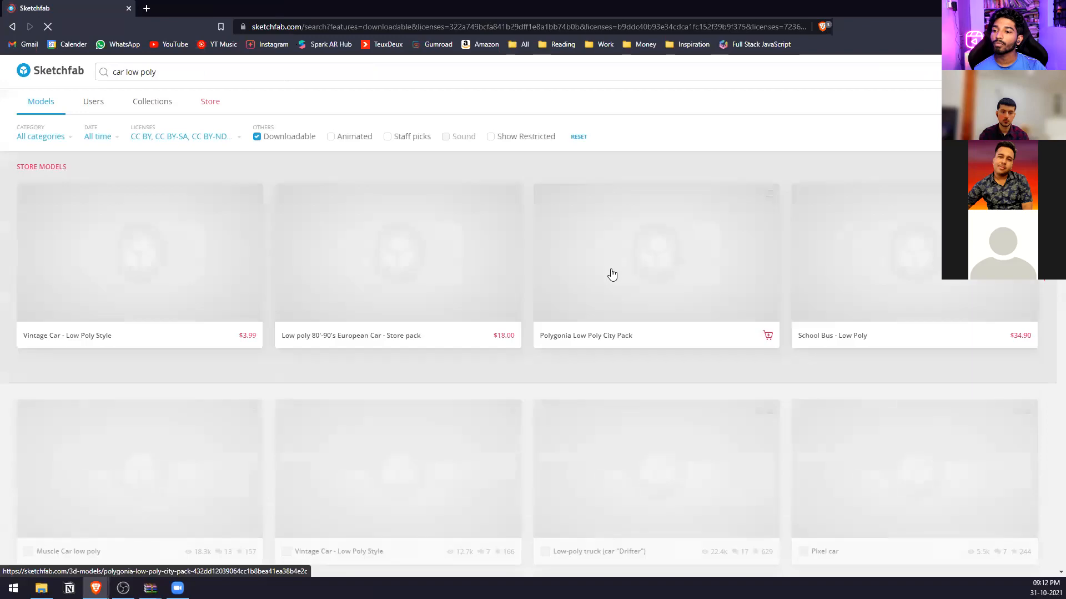
Open the British compact car - Low poly model from the search results and download it in its original fbx format.
{"action": "scroll", "coordinate": [611, 282], "scroll_direction": "down", "scroll_amount": 14}
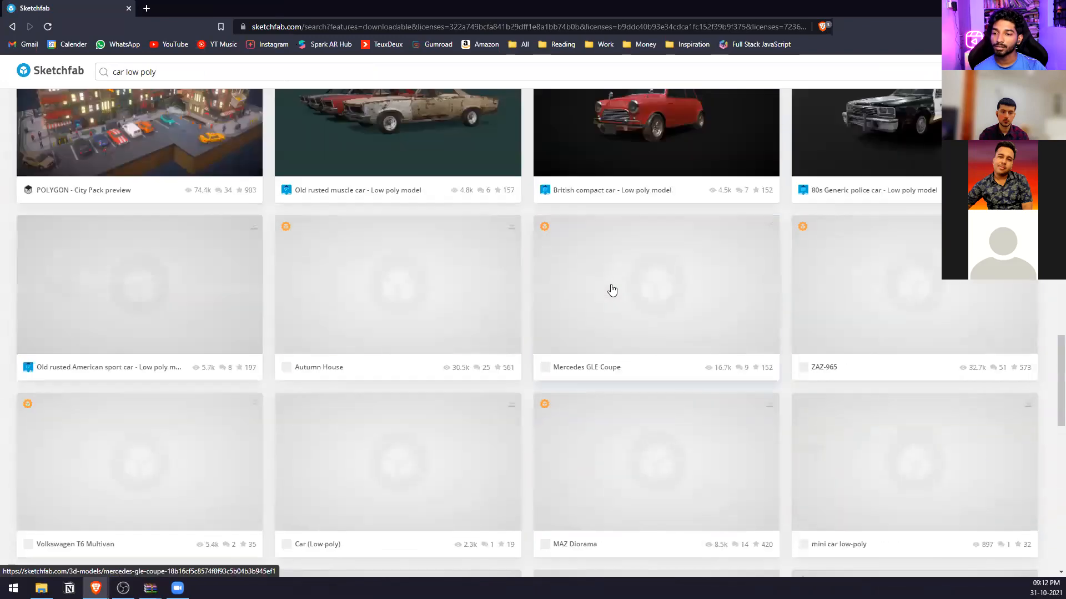
{"action": "middle_click", "coordinate": [646, 157]}
{"action": "left_click", "coordinate": [265, 5]}
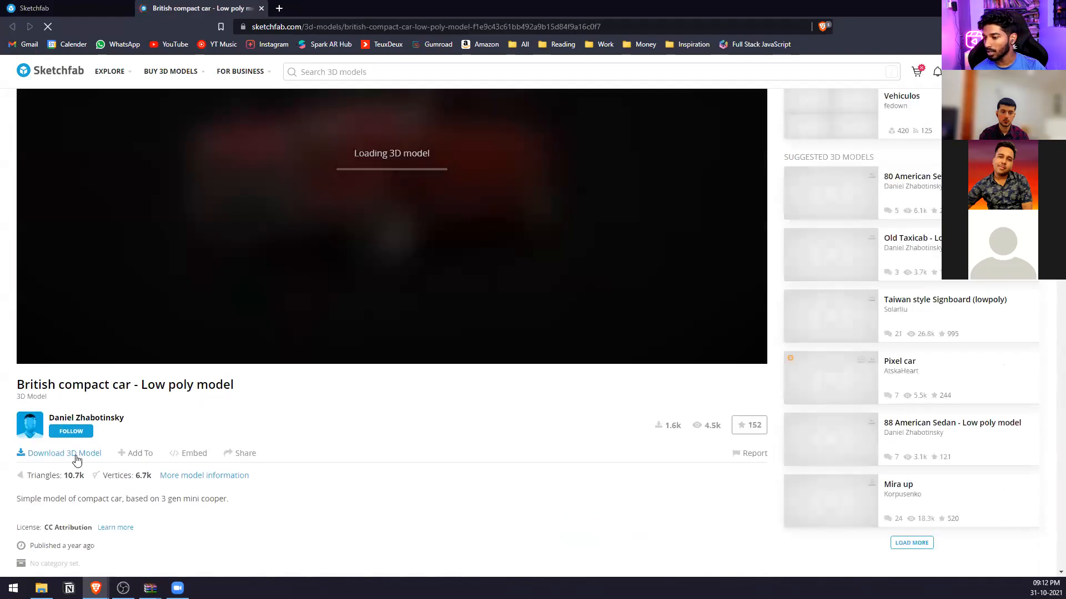
{"action": "left_click", "coordinate": [74, 453]}
{"action": "left_click", "coordinate": [609, 363]}
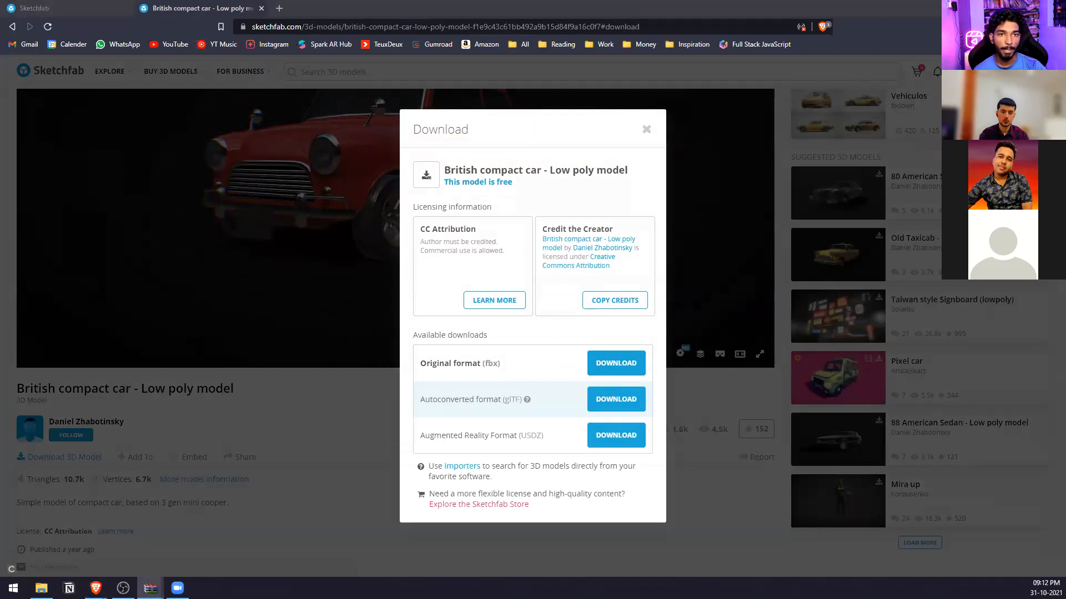
Extract the downloaded car archive to the desktop and open the source folder.
{"action": "key", "text": "super+d"}
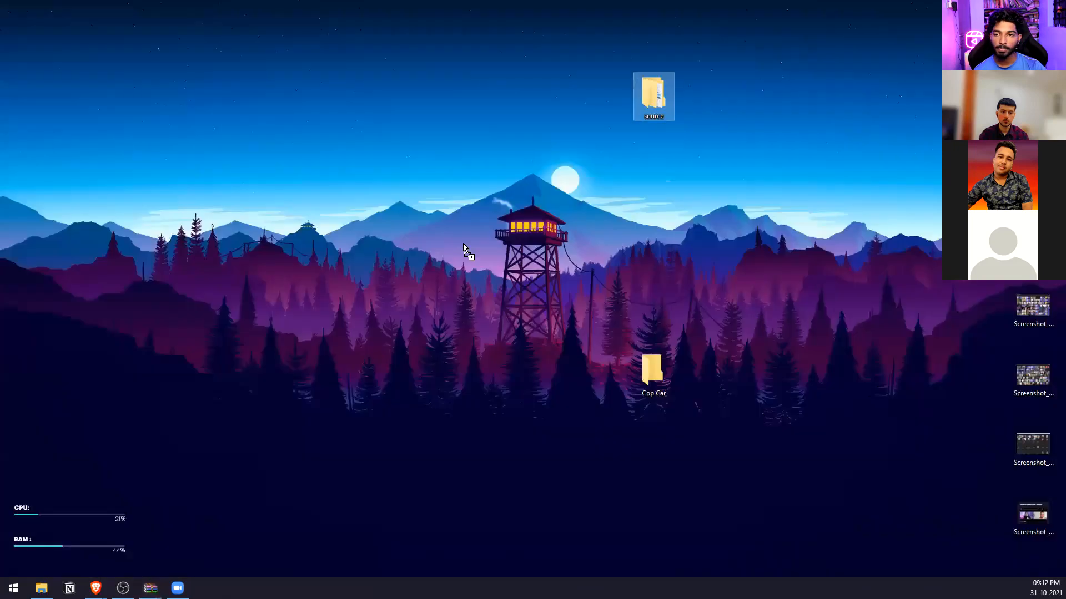
{"action": "left_click", "coordinate": [466, 195]}
{"action": "double_click", "coordinate": [407, 172]}
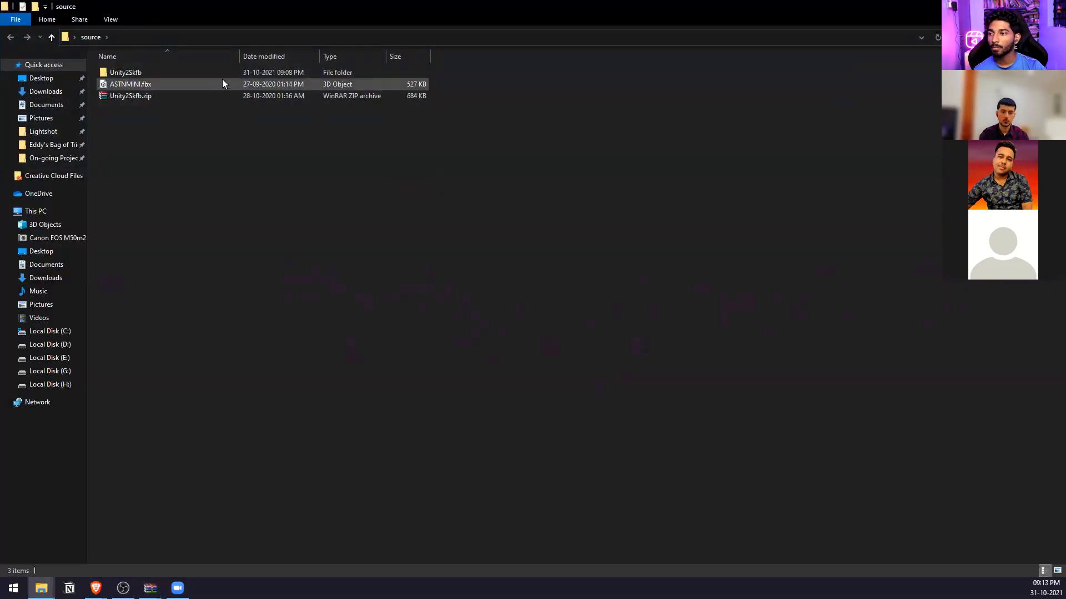
Permanently delete the Unity2Skfb folder and Unity2Skfb.zip from the source folder, keeping ASTNMINI.fbx.
{"action": "left_click", "coordinate": [221, 74]}
{"action": "key", "text": "shift+Delete"}
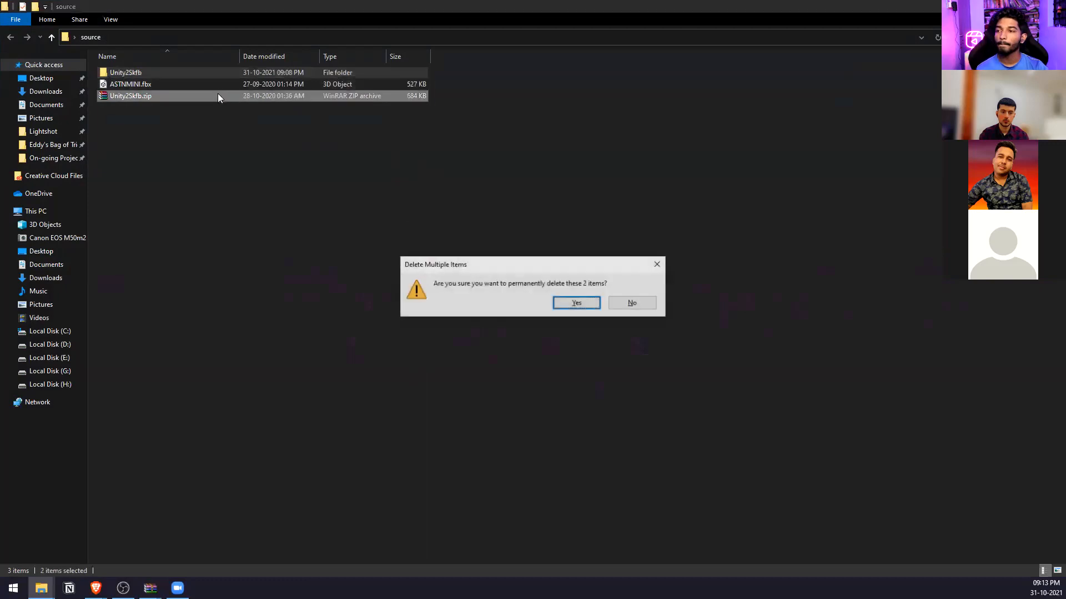
{"action": "key", "text": "Return"}
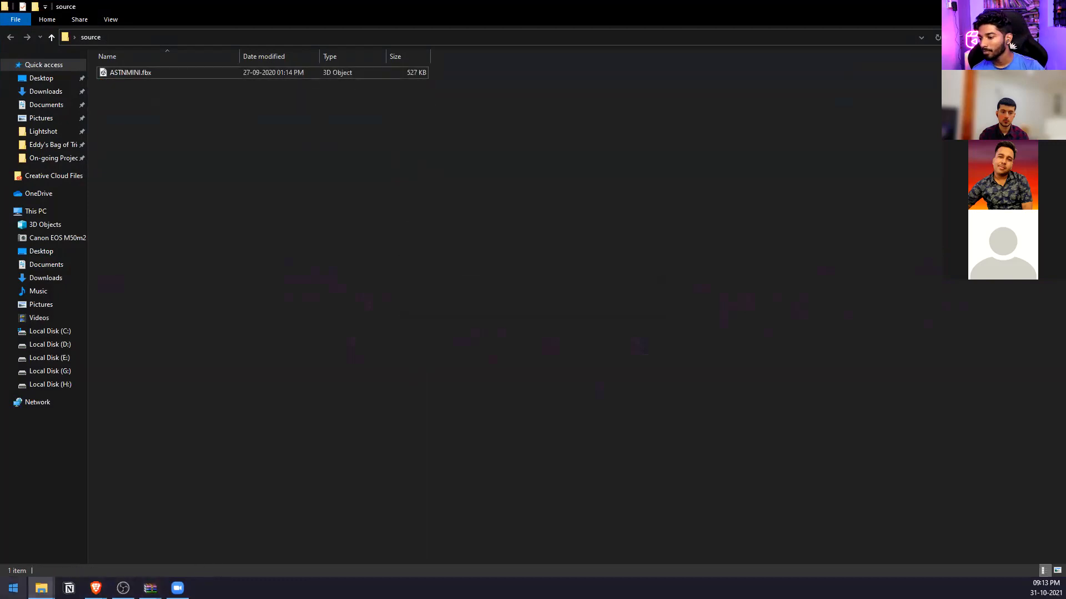
Launch Blender, create a new General file, and delete the default camera, cube and light.
{"action": "key", "text": "super"}
{"action": "type", "text": "blend"}
{"action": "key", "text": "Return"}
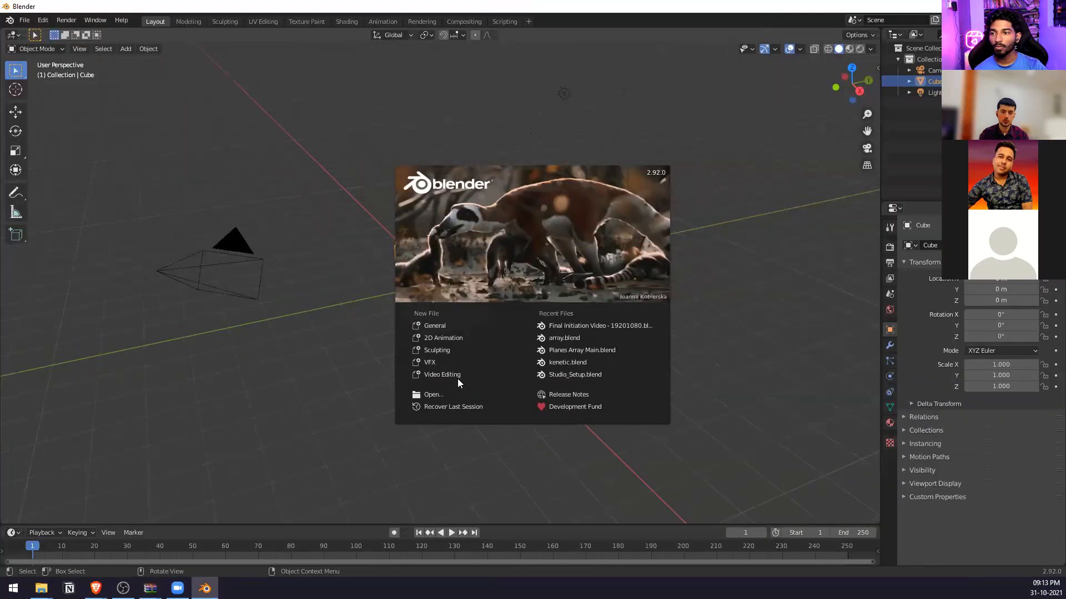
{"action": "left_click", "coordinate": [434, 326]}
{"action": "left_click_drag", "start_coordinate": [663, 71], "coordinate": [216, 411]}
{"action": "key", "text": "Delete"}
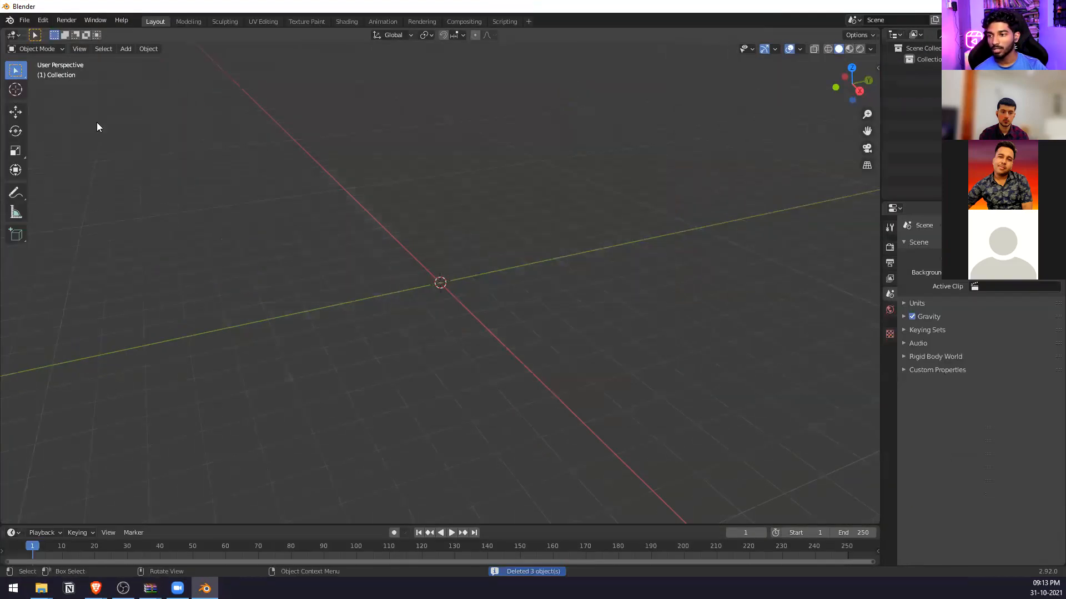
Import the ASTNMINI.fbx car model into the empty Blender scene.
{"action": "left_click", "coordinate": [43, 20]}
{"action": "mouse_move", "coordinate": [25, 20]}
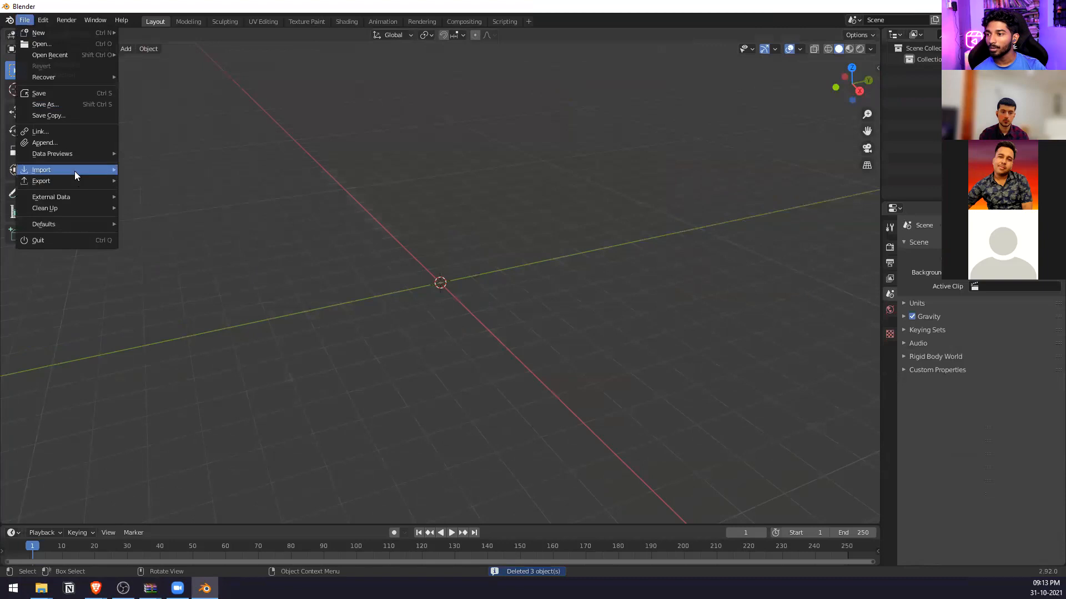
{"action": "mouse_move", "coordinate": [75, 170]}
{"action": "left_click", "coordinate": [165, 236]}
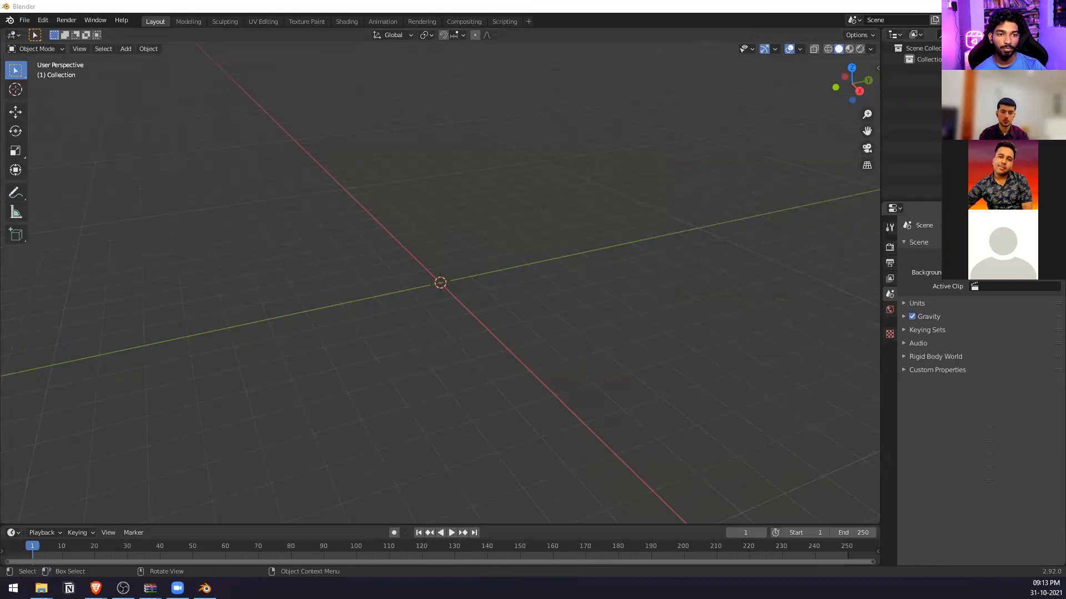
Try rotating the car's rear tyre separately from the body and undo the rotation.
{"action": "scroll", "coordinate": [472, 290], "scroll_direction": "up", "scroll_amount": 5}
{"action": "middle_click_drag", "start_coordinate": [471, 290], "coordinate": [438, 231]}
{"action": "left_click", "coordinate": [655, 175]}
{"action": "middle_click_drag", "start_coordinate": [703, 177], "coordinate": [600, 251]}
{"action": "left_click", "coordinate": [606, 261]}
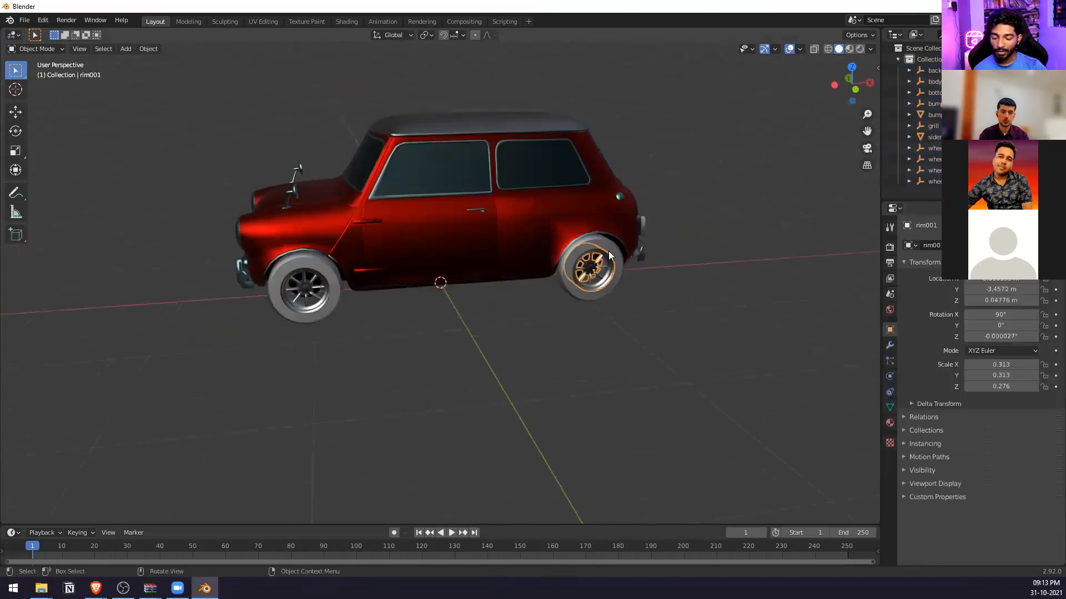
{"action": "left_click", "coordinate": [618, 251]}
{"action": "key", "text": "r"}
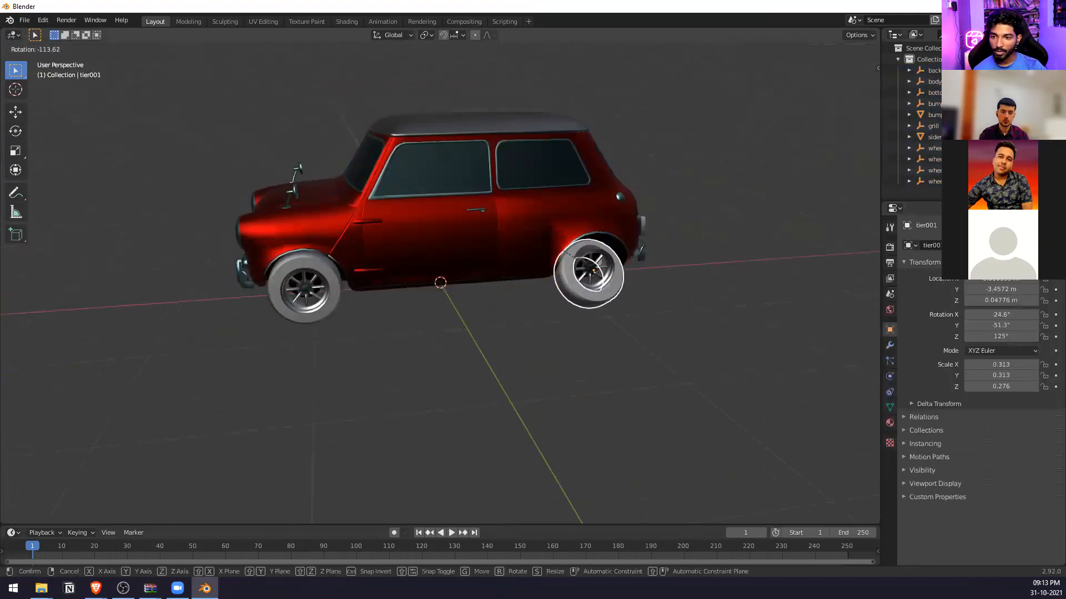
{"action": "key", "text": "Escape"}
{"action": "left_click", "coordinate": [15, 131]}
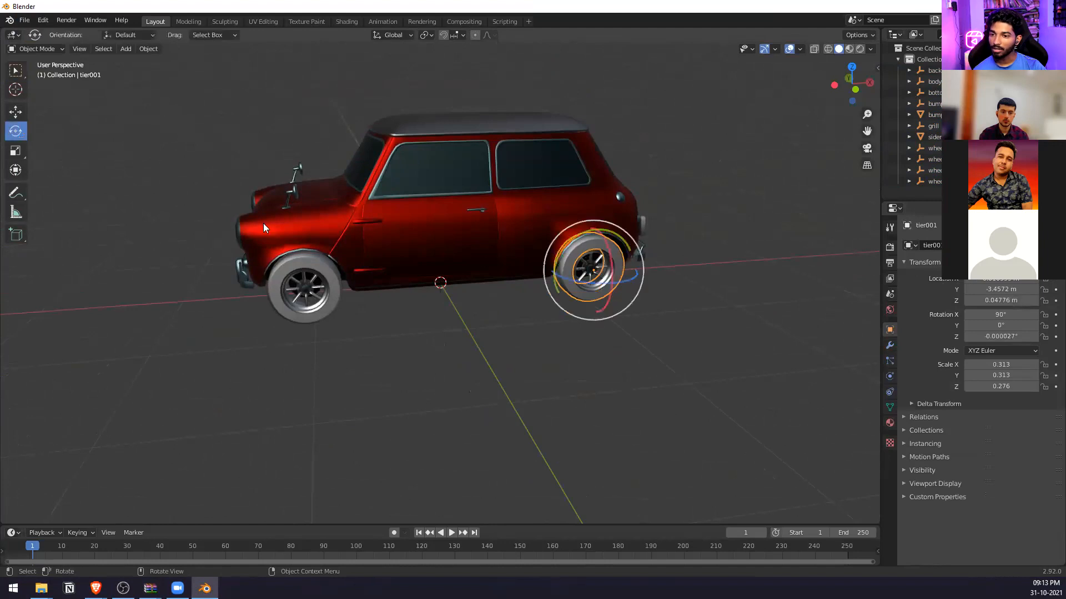
{"action": "left_click_drag", "start_coordinate": [569, 237], "coordinate": [643, 263]}
{"action": "key", "text": "ctrl+z"}
Try spinning the rear wheel's rim with the Rotate tool and undo the last change.
{"action": "left_click", "coordinate": [600, 260]}
{"action": "left_click_drag", "start_coordinate": [576, 238], "coordinate": [736, 250]}
{"action": "left_click", "coordinate": [737, 245]}
{"action": "key", "text": "ctrl+z"}
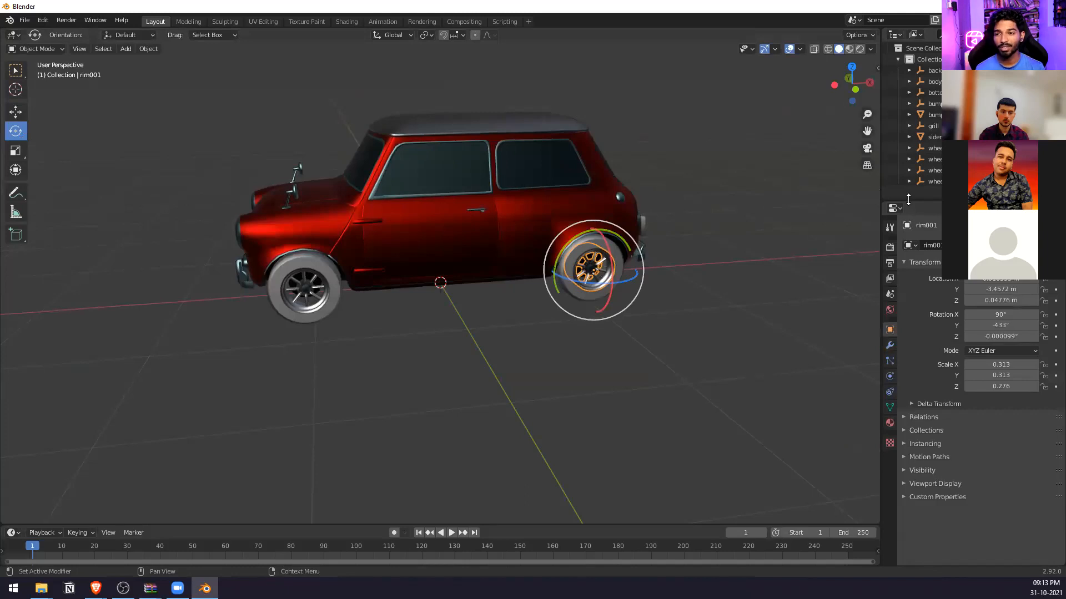
Close Blender without saving and open a new blank project in Spark AR Studio in a maximized window.
{"action": "left_click", "coordinate": [1052, 6]}
{"action": "left_click", "coordinate": [575, 315]}
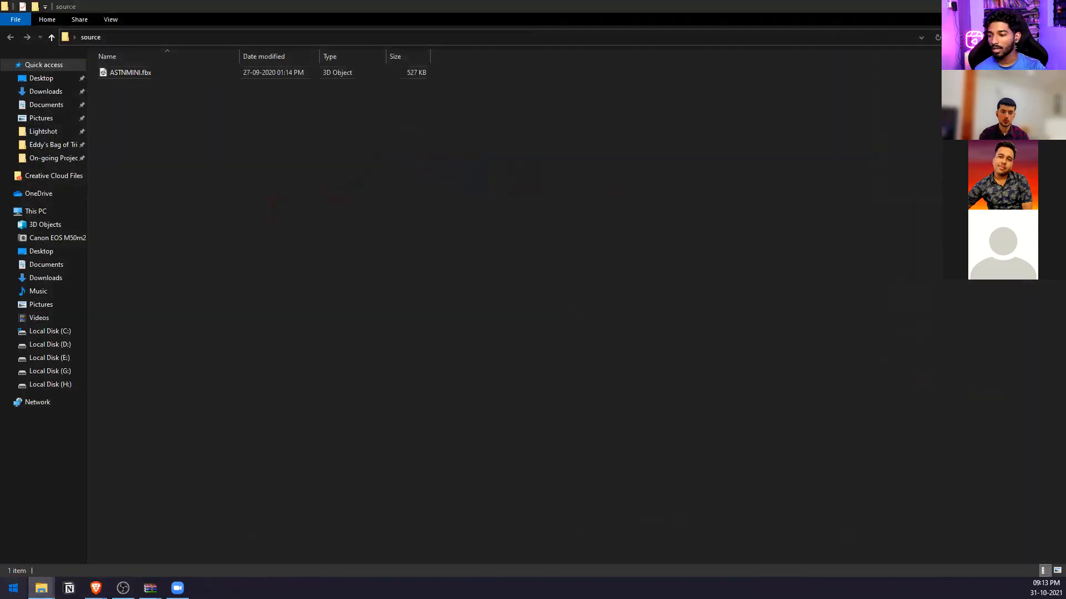
{"action": "key", "text": "super"}
{"action": "left_click", "coordinate": [459, 455]}
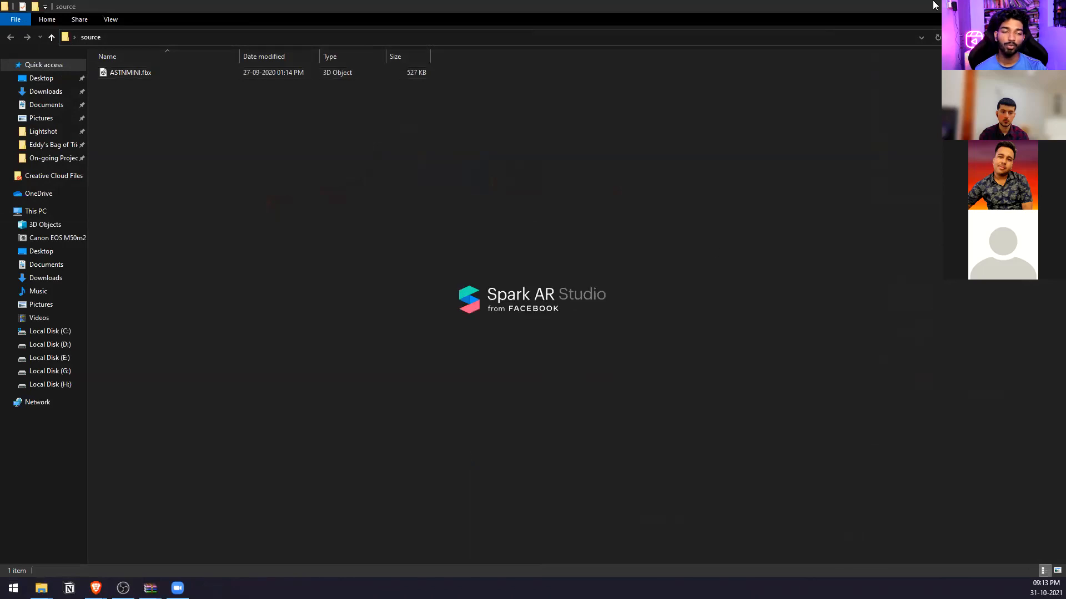
{"action": "left_click", "coordinate": [417, 76]}
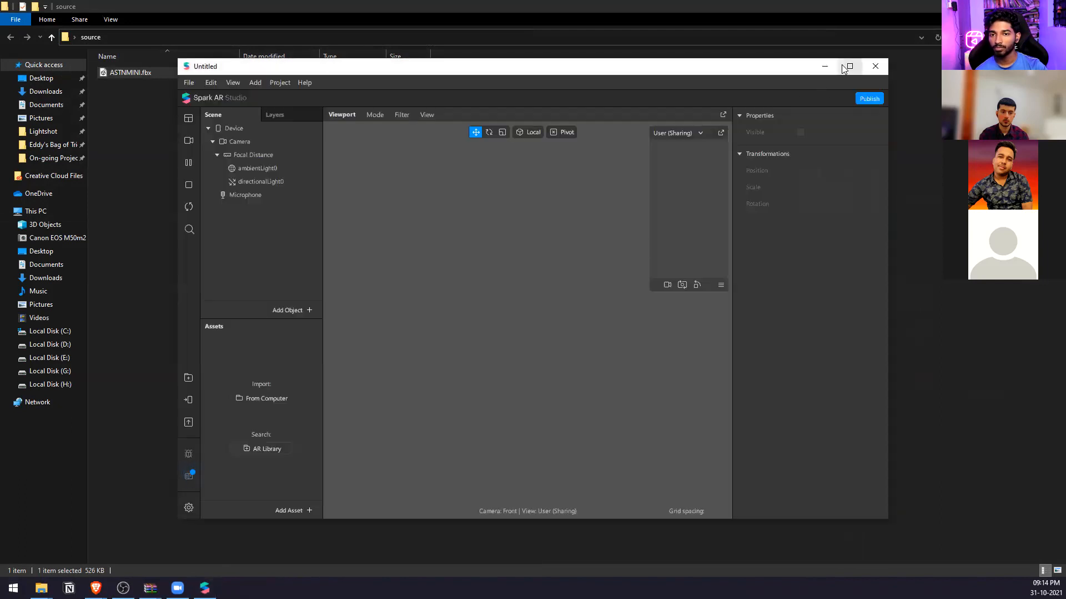
{"action": "left_click", "coordinate": [843, 65]}
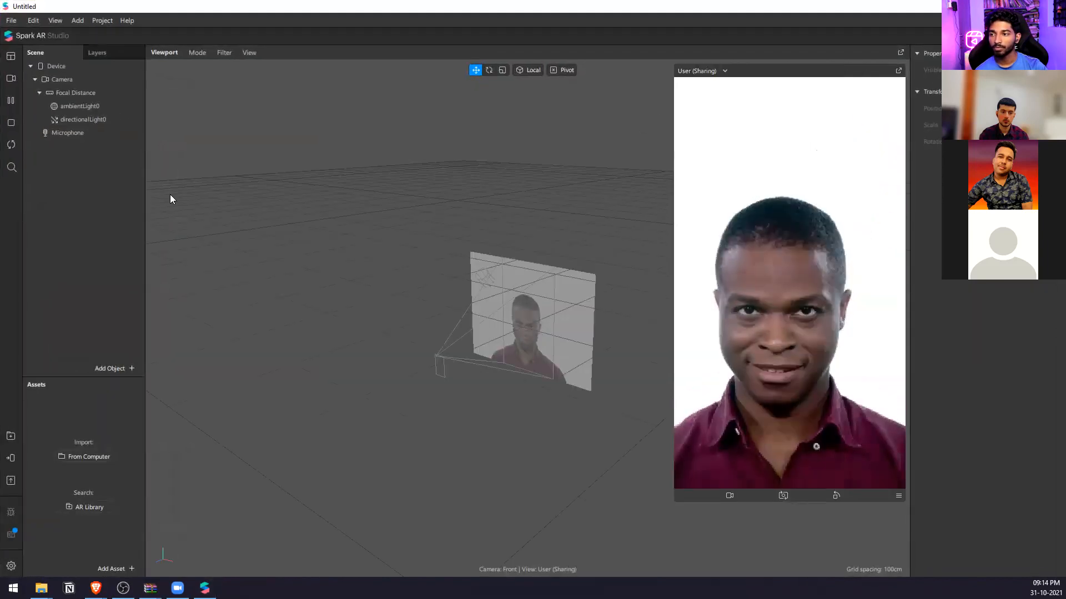
Import ASTNMINI.fbx from the source folder on the desktop into the Spark AR scene.
{"action": "mouse_move", "coordinate": [41, 588]}
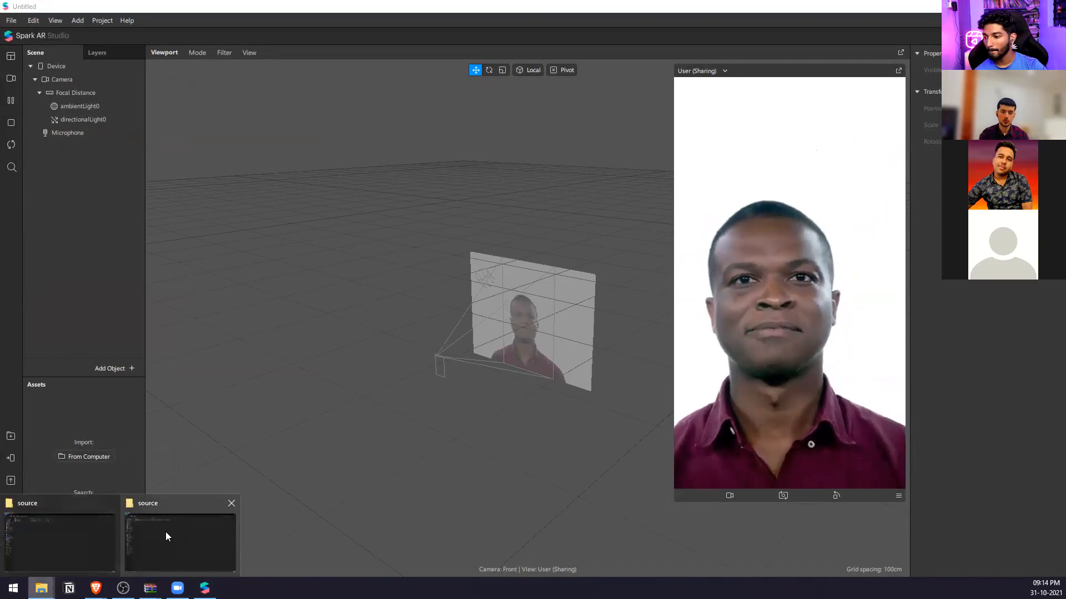
{"action": "left_click", "coordinate": [103, 509]}
{"action": "double_click", "coordinate": [315, 11]}
{"action": "left_click_drag", "start_coordinate": [769, 263], "coordinate": [67, 240]}
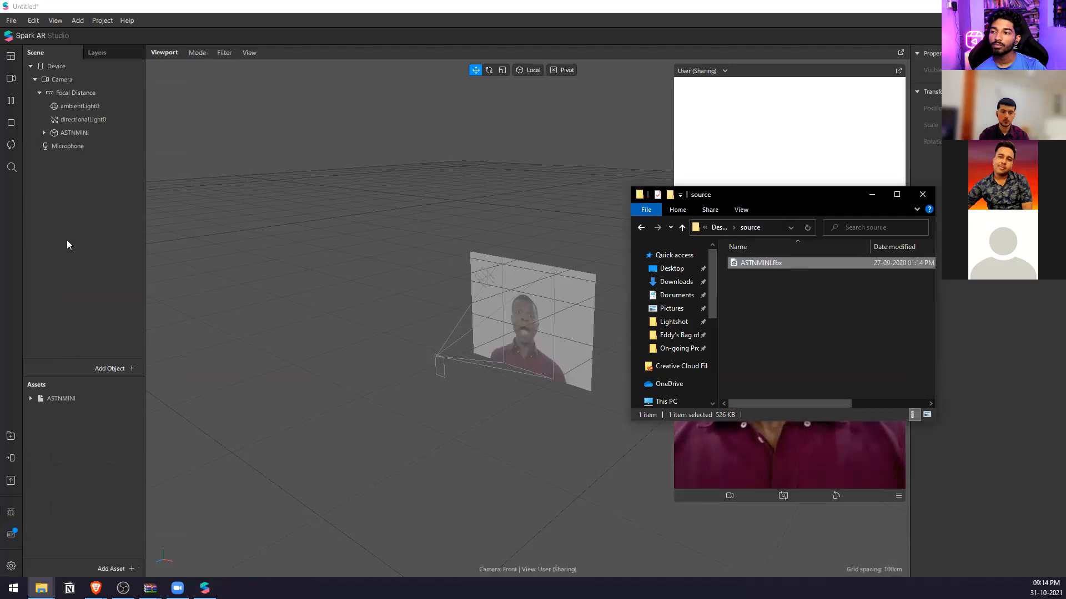
{"action": "left_click", "coordinate": [871, 195]}
{"action": "scroll", "coordinate": [261, 220], "scroll_direction": "down", "scroll_amount": 3}
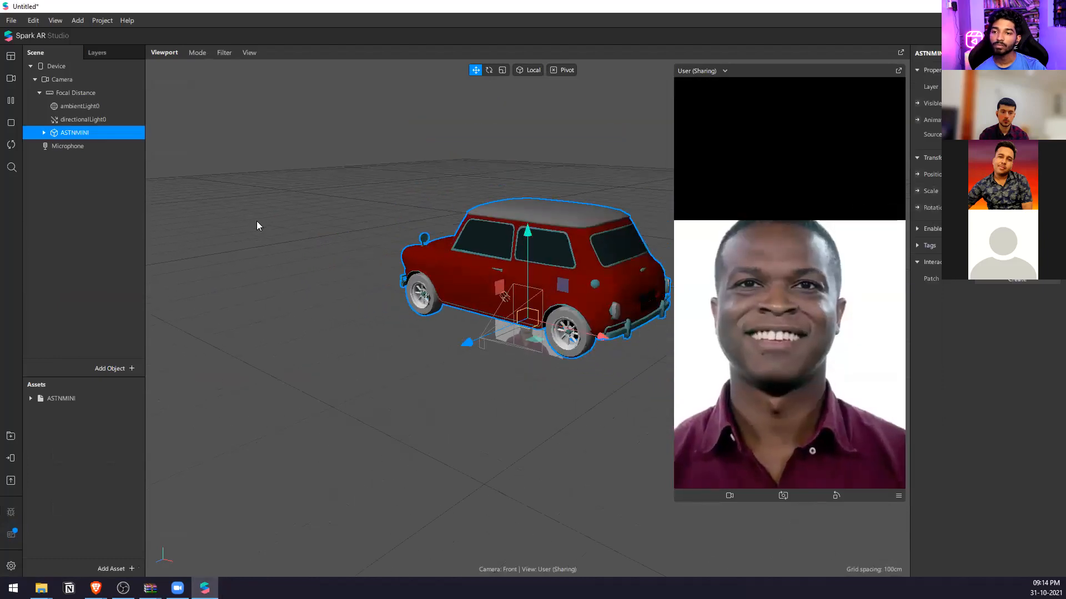
Add a null object named nullCar and nest the ASTNMINI car inside it.
{"action": "right_click", "coordinate": [86, 191]}
{"action": "mouse_move", "coordinate": [114, 198]}
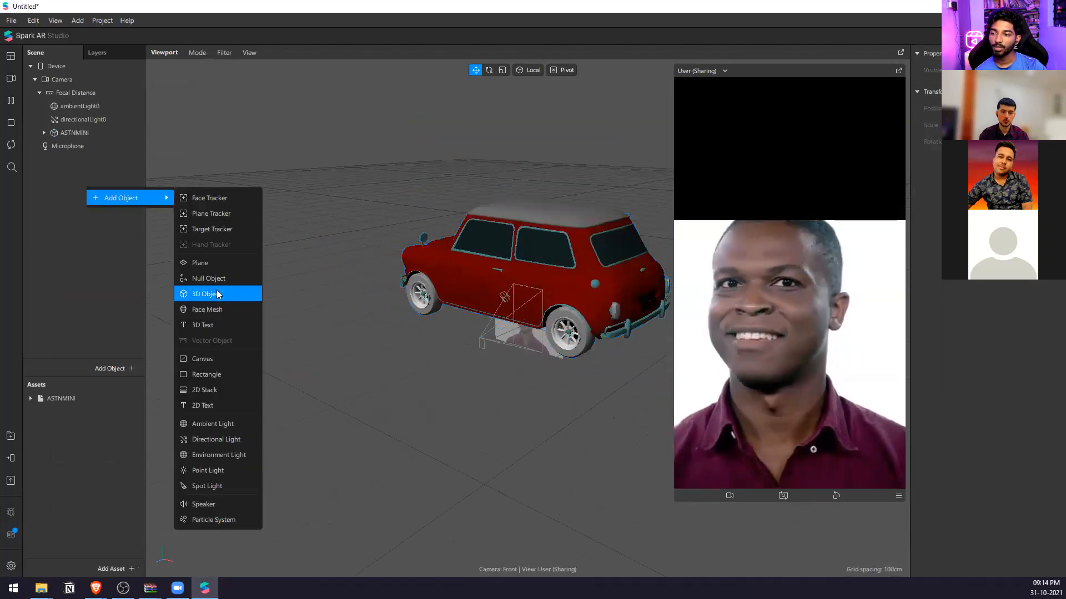
{"action": "left_click", "coordinate": [208, 278]}
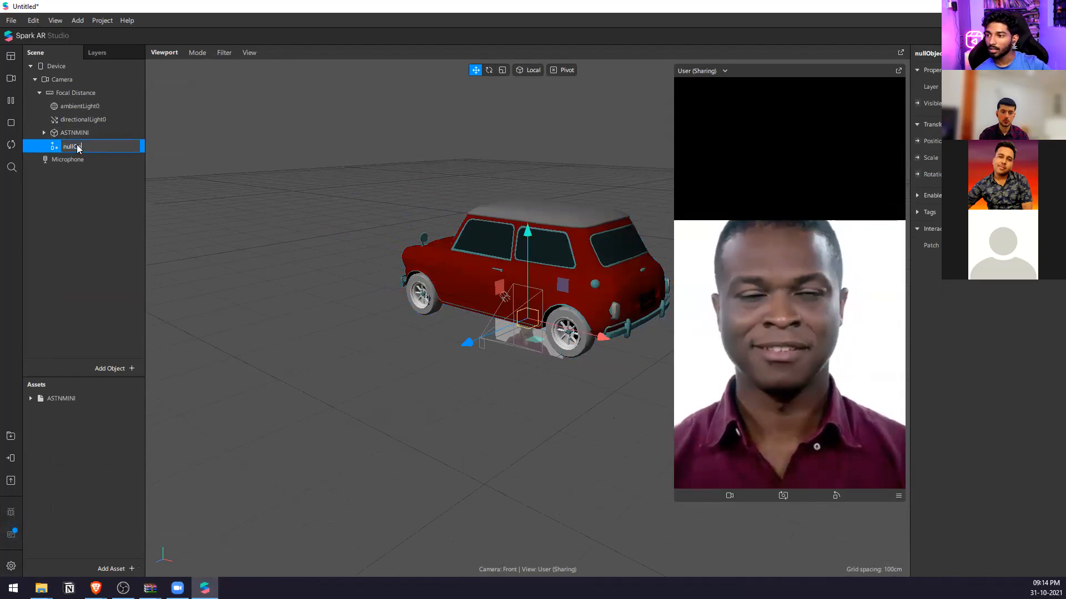
{"action": "type", "text": "nullCar"}
{"action": "key", "text": "Return"}
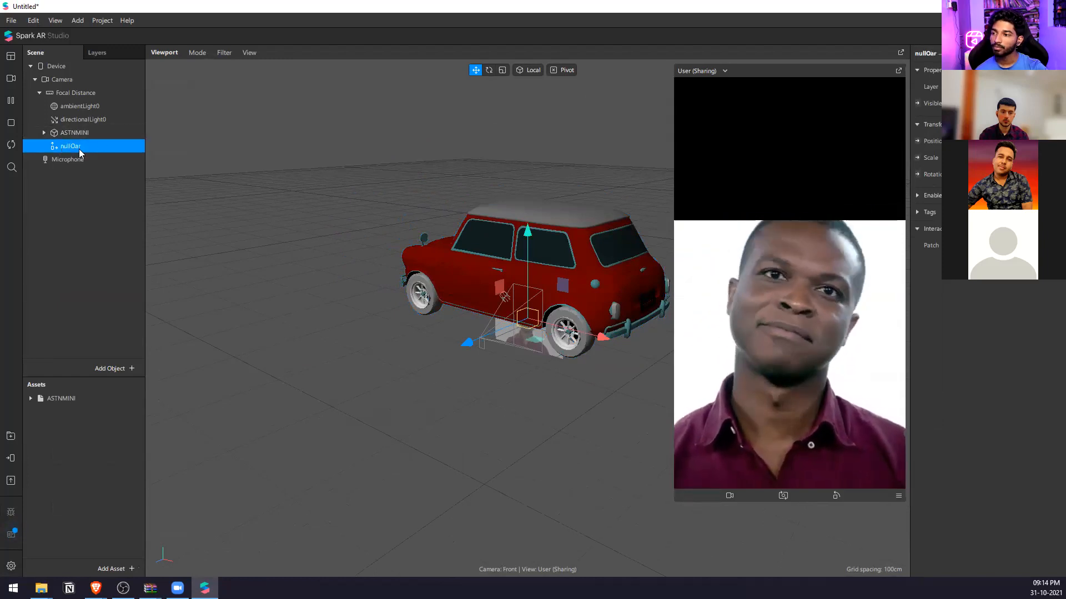
{"action": "double_click", "coordinate": [79, 149]}
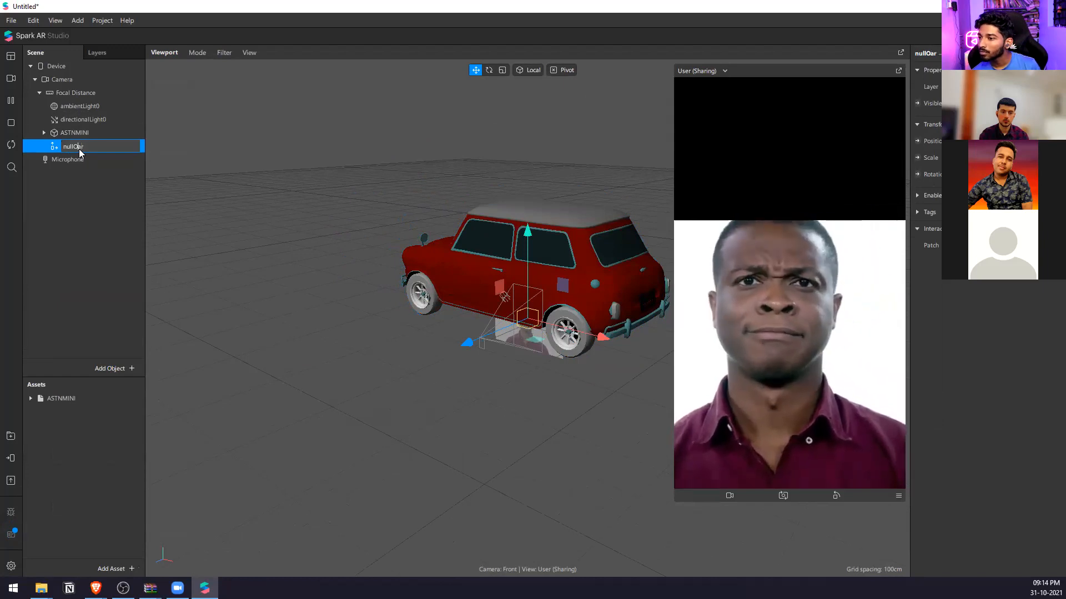
{"action": "left_click_drag", "start_coordinate": [81, 133], "coordinate": [93, 151]}
{"action": "left_click", "coordinate": [89, 132]}
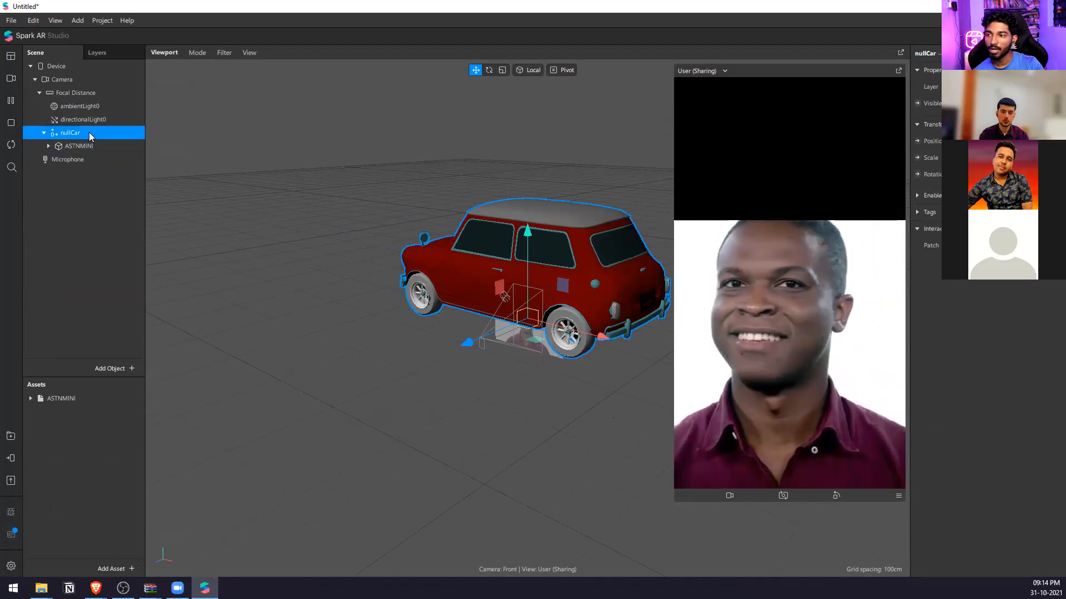
Scale the ASTNMINI car down evenly on all three axes until the whole car fits in the camera preview.
{"action": "left_click", "coordinate": [103, 150]}
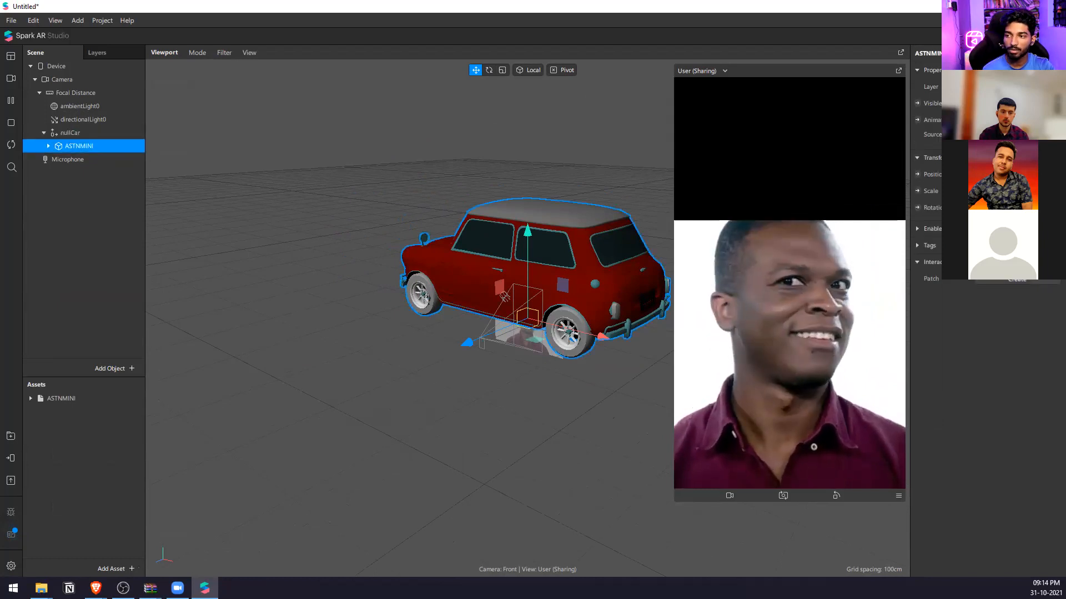
{"action": "key", "text": "Tab"}
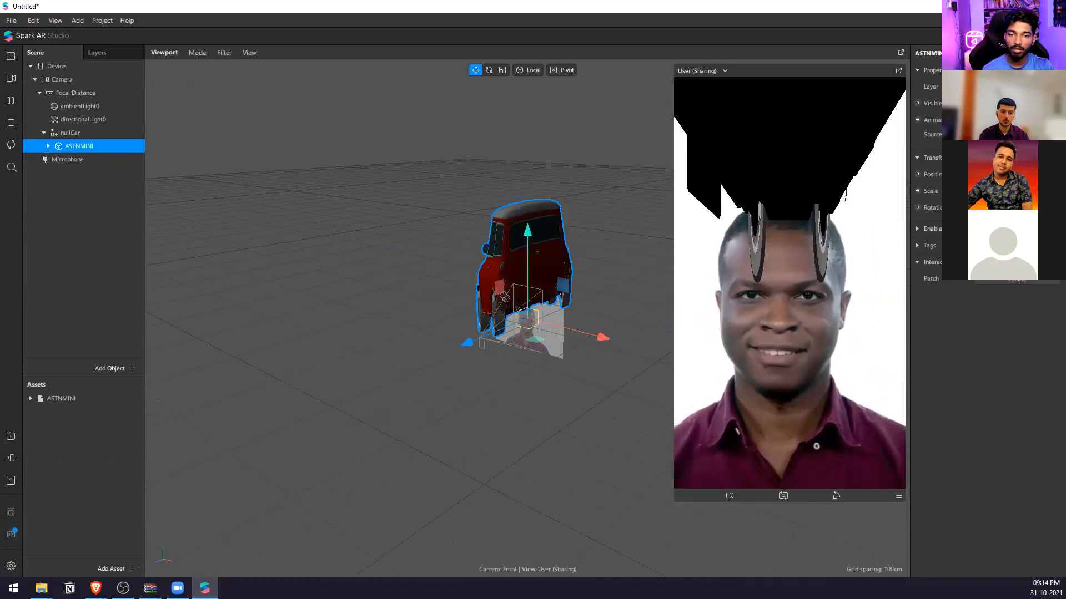
{"action": "key", "text": "Tab"}
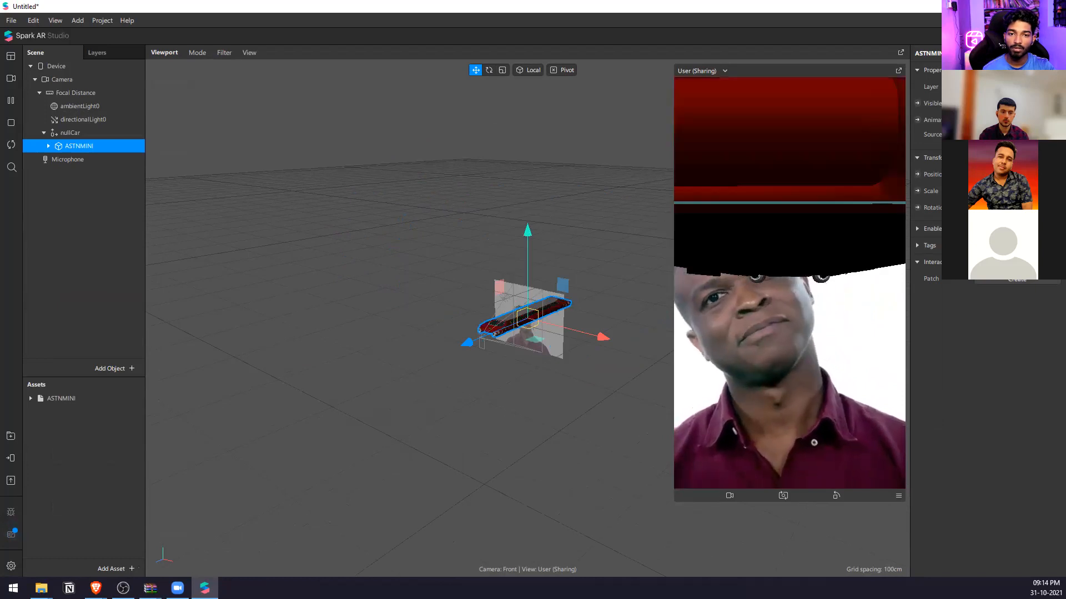
{"action": "key", "text": "Return"}
{"action": "left_click_drag", "start_coordinate": [569, 369], "coordinate": [556, 341]}
{"action": "scroll", "coordinate": [556, 340], "scroll_direction": "up", "scroll_amount": 1}
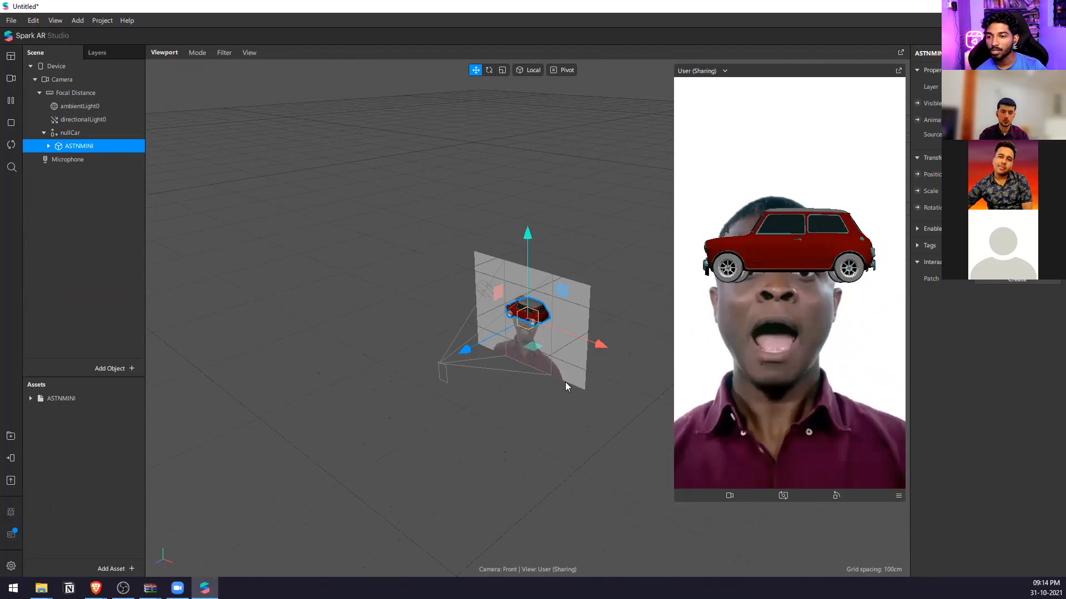
{"action": "scroll", "coordinate": [578, 345], "scroll_direction": "up", "scroll_amount": 2}
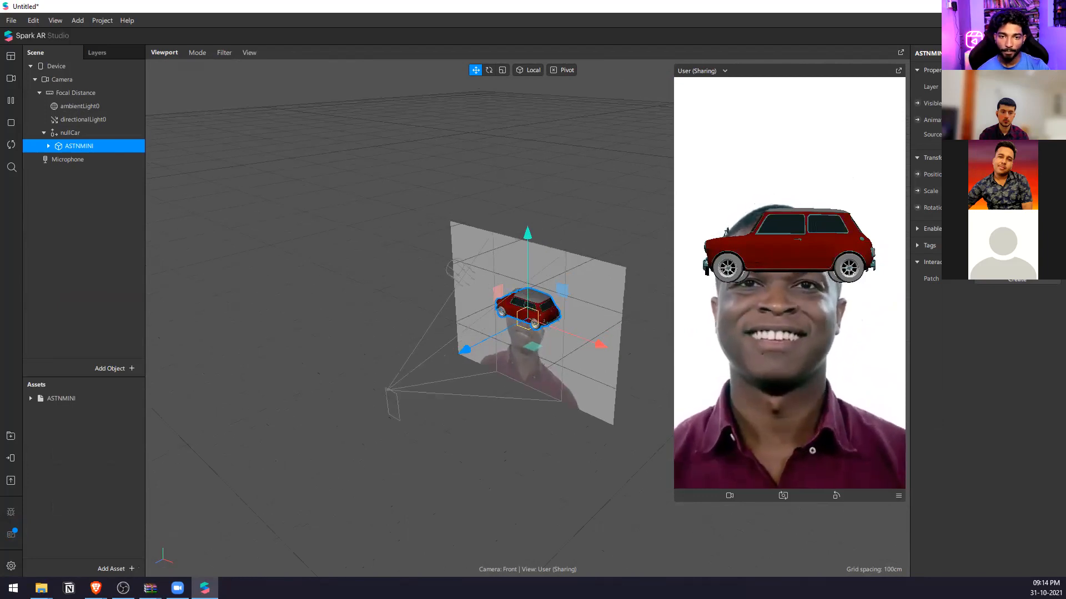
Lower the car to the person's chest and rotate it about its vertical axis until its front faces the camera.
{"action": "left_click_drag", "start_coordinate": [527, 233], "coordinate": [527, 293]}
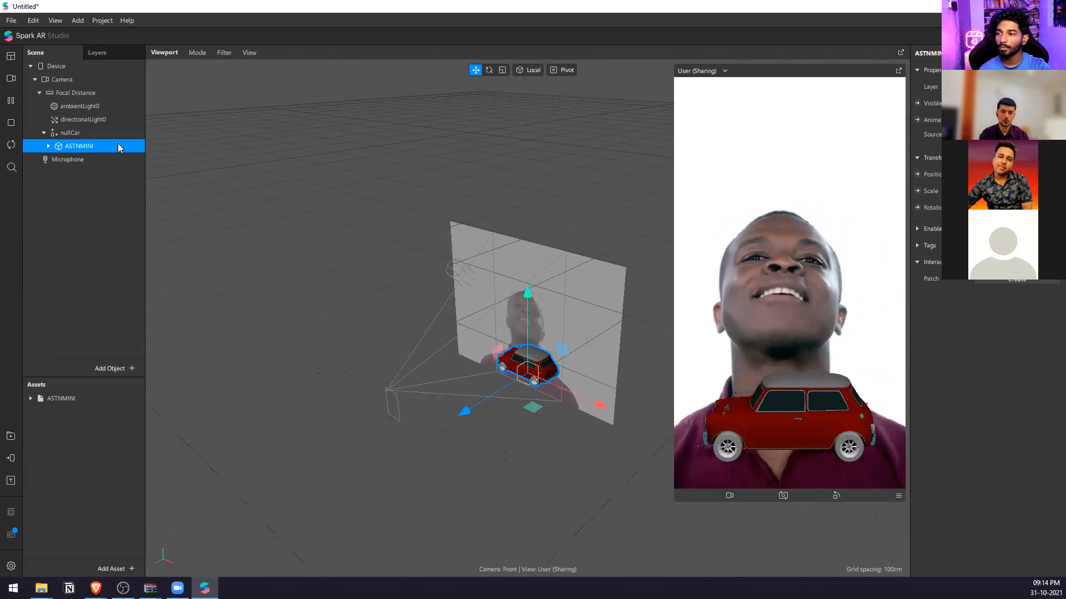
{"action": "left_click_drag", "start_coordinate": [1017, 208], "coordinate": [1017, 158]}
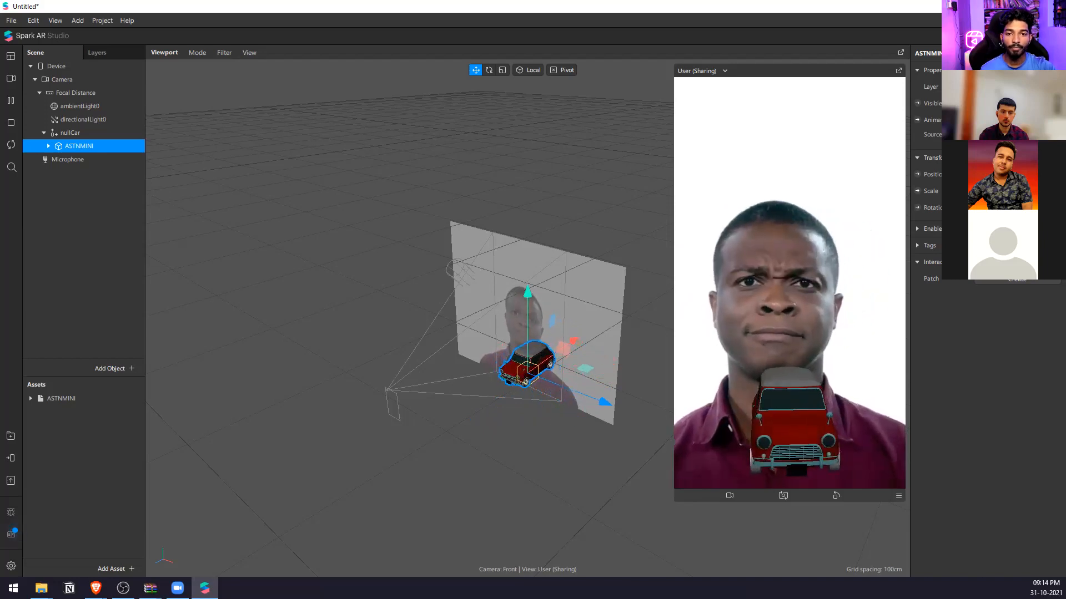
{"action": "left_click_drag", "start_coordinate": [1017, 208], "coordinate": [1016, 204]}
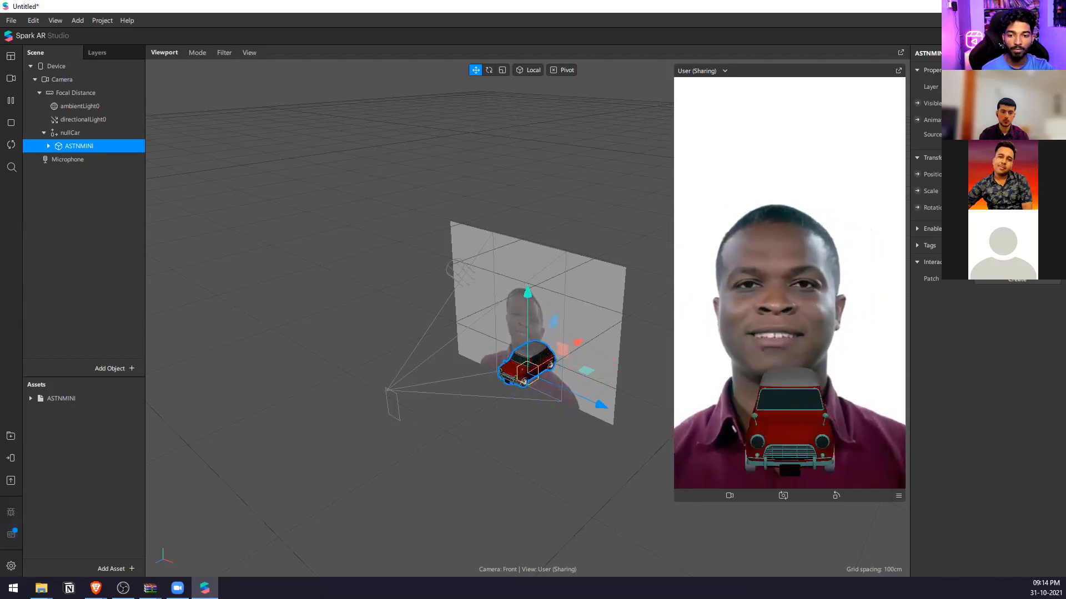
{"action": "scroll", "coordinate": [539, 430], "scroll_direction": "up", "scroll_amount": 2}
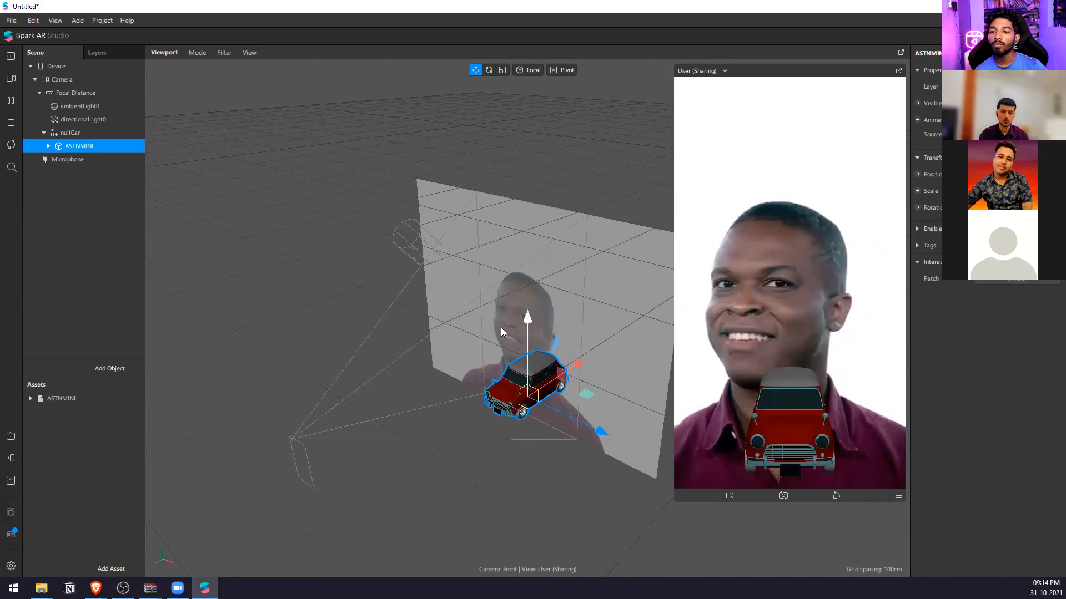
{"action": "scroll", "coordinate": [501, 338], "scroll_direction": "down", "scroll_amount": 4}
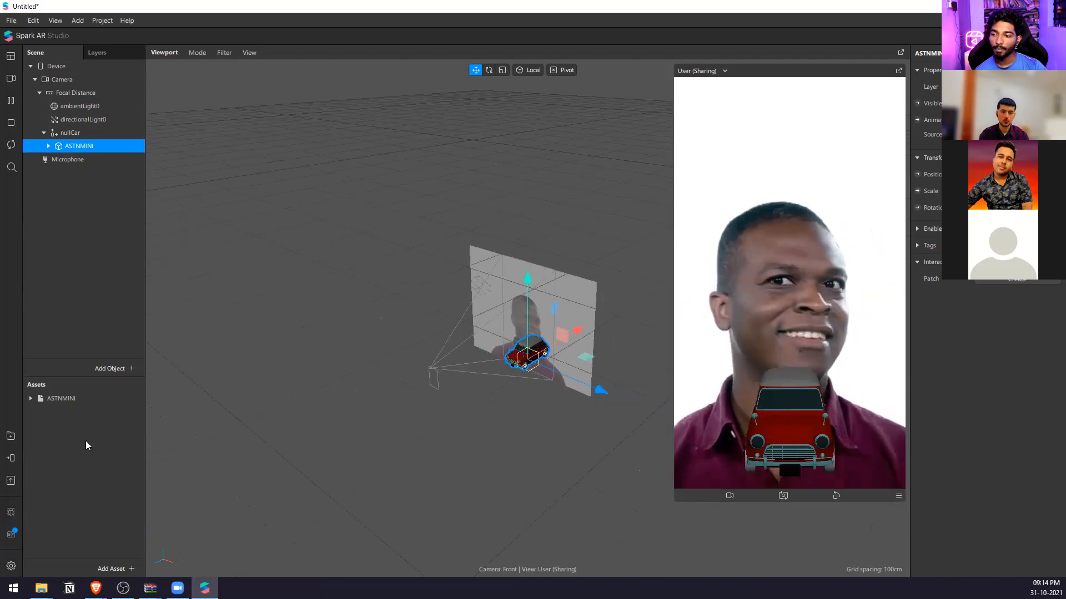
Expand the ASTNMINI asset, examine its tyre material's properties, and look at the car from the side.
{"action": "left_click", "coordinate": [31, 399]}
{"action": "left_click", "coordinate": [71, 438]}
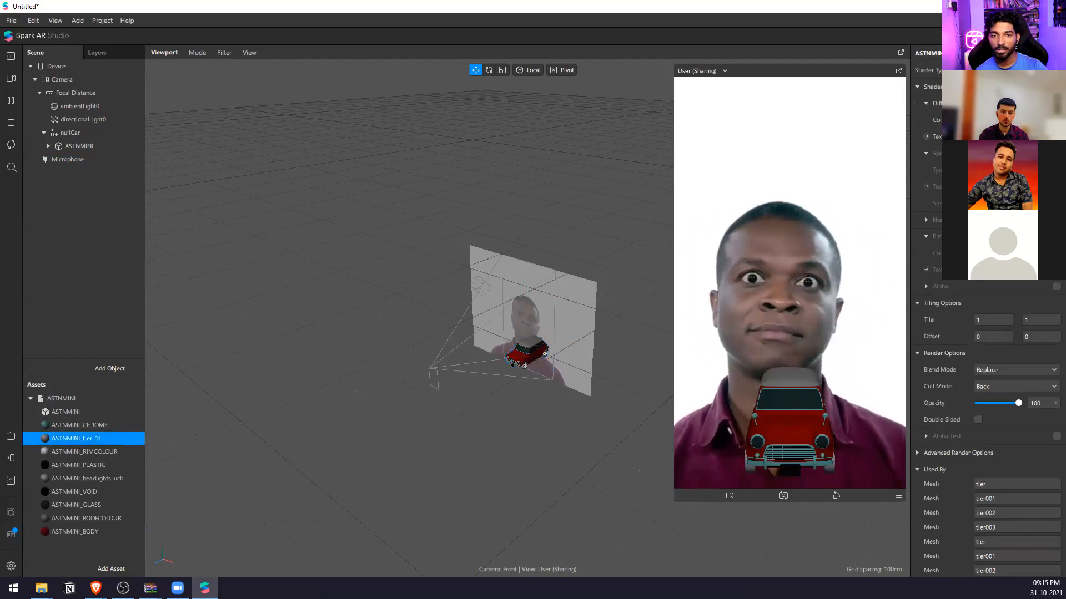
{"action": "right_click_drag", "start_coordinate": [515, 382], "coordinate": [671, 378]}
{"action": "scroll", "coordinate": [513, 384], "scroll_direction": "up", "scroll_amount": 5}
{"action": "scroll", "coordinate": [504, 375], "scroll_direction": "down", "scroll_amount": 4}
{"action": "right_click_drag", "start_coordinate": [502, 376], "coordinate": [374, 438]}
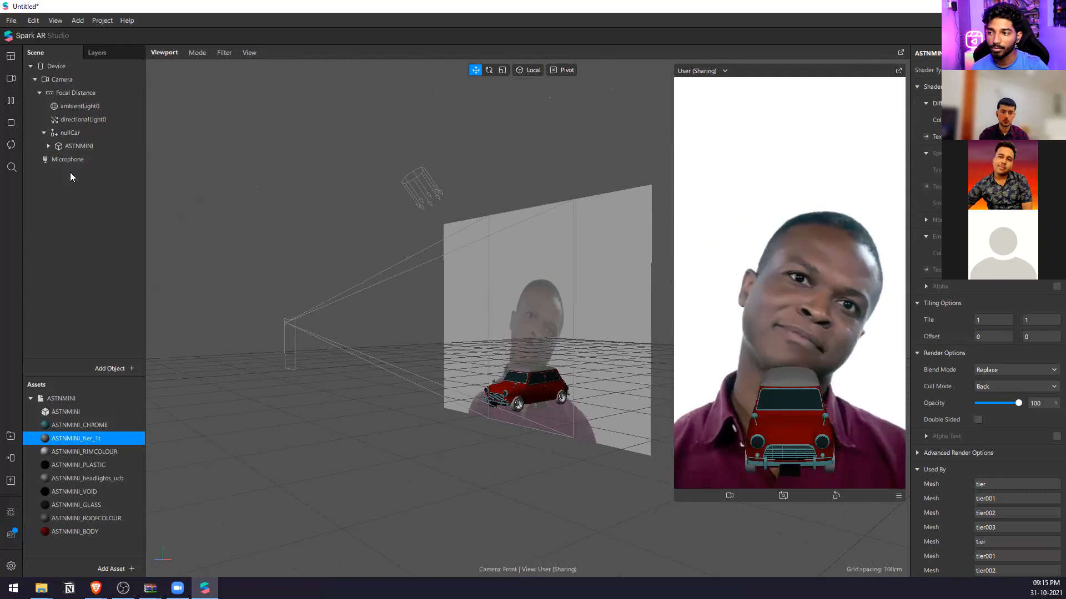
Turn the ASTNMINI car around its vertical axis so its rear faces the camera.
{"action": "left_click", "coordinate": [79, 146]}
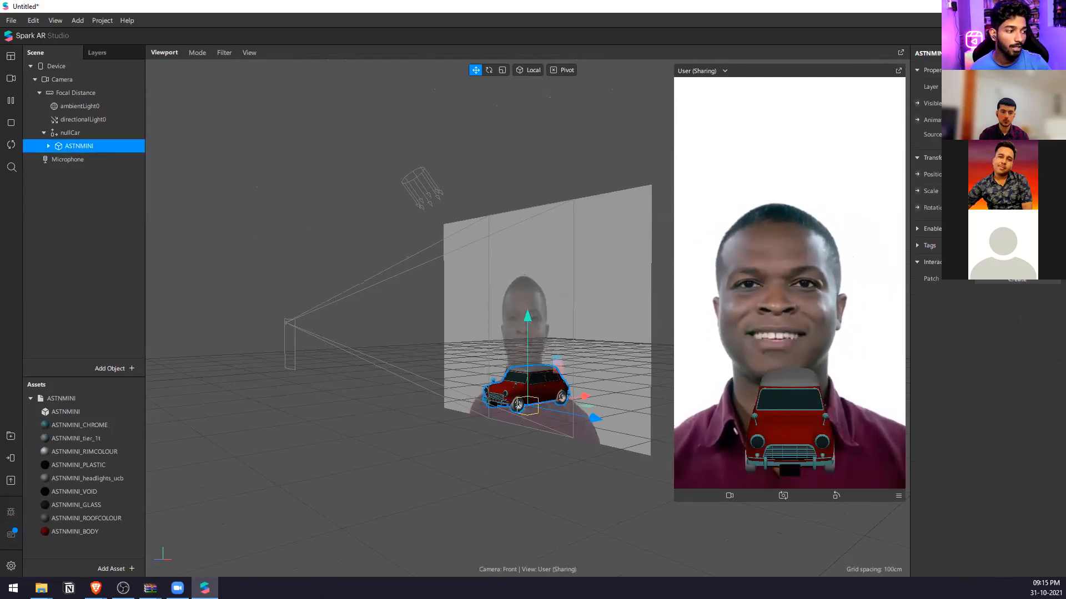
{"action": "left_click", "coordinate": [90, 245]}
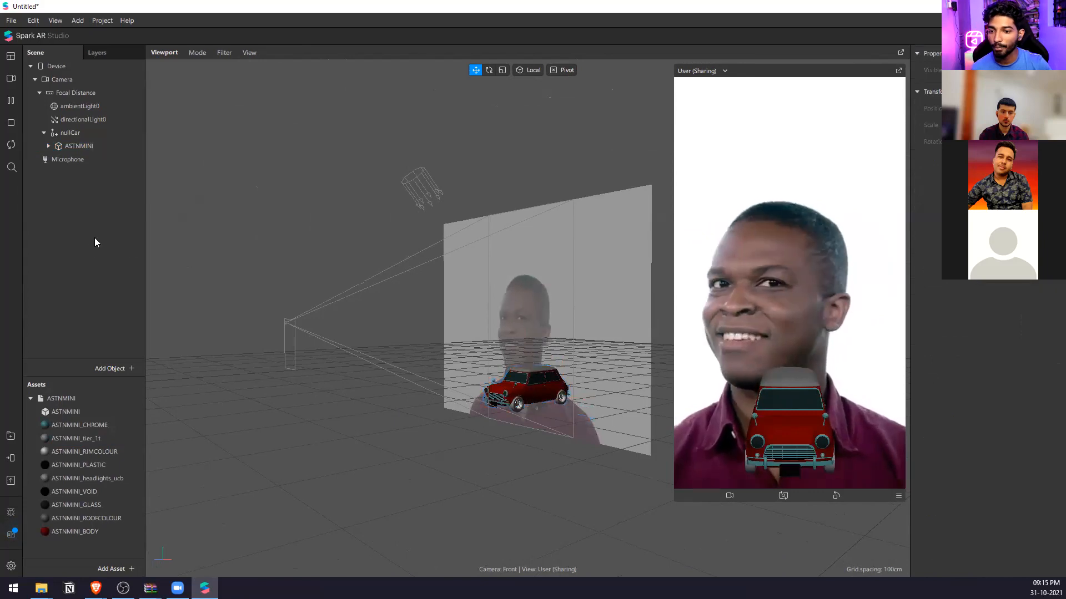
{"action": "left_click", "coordinate": [93, 136]}
{"action": "left_click", "coordinate": [91, 145]}
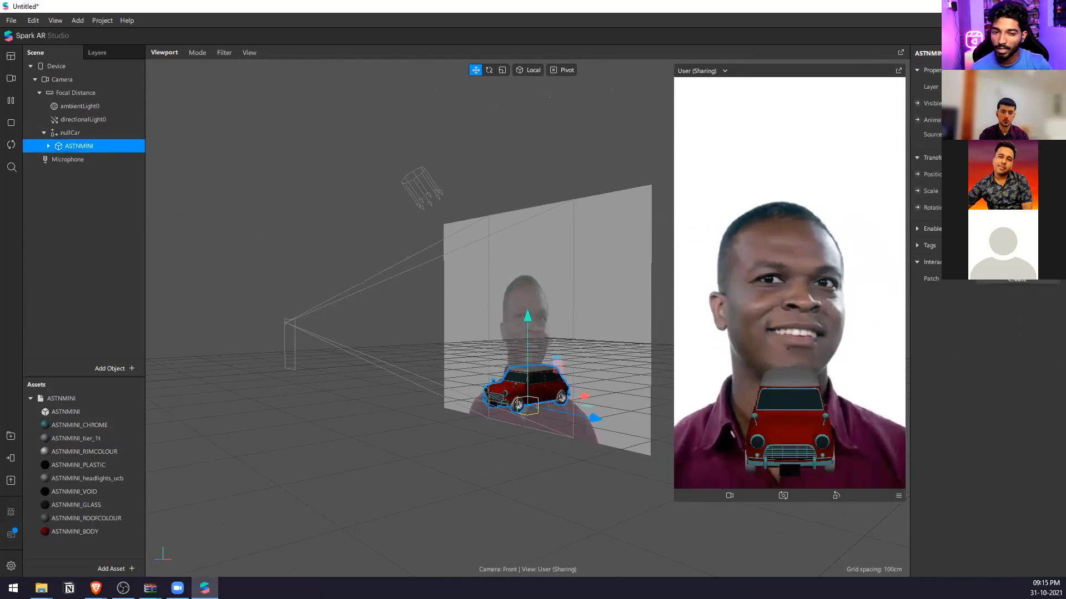
{"action": "key", "text": "Return"}
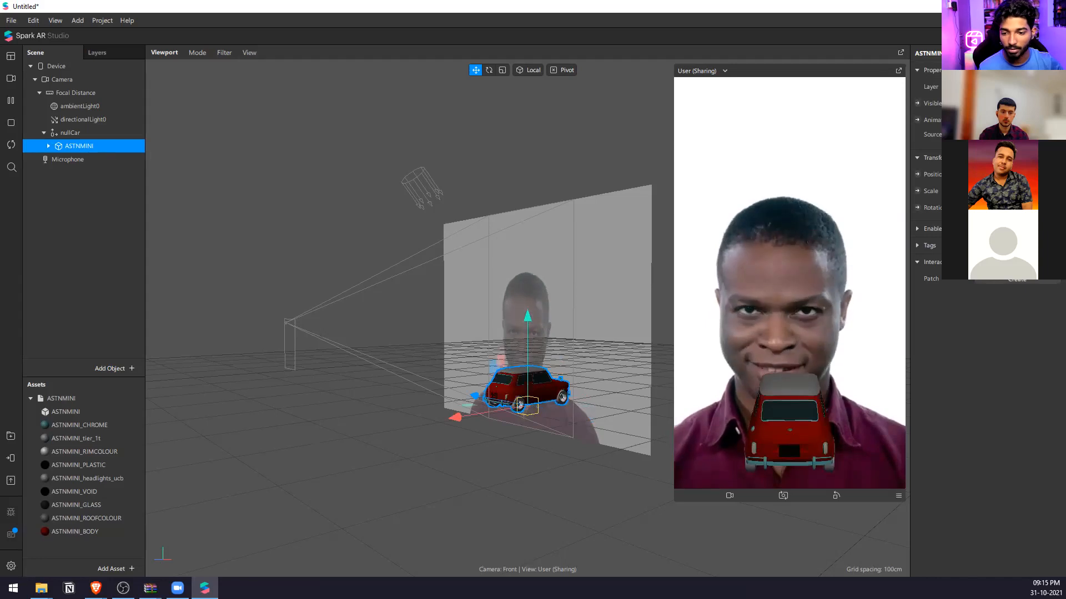
{"action": "scroll", "coordinate": [333, 424], "scroll_direction": "down", "scroll_amount": 2}
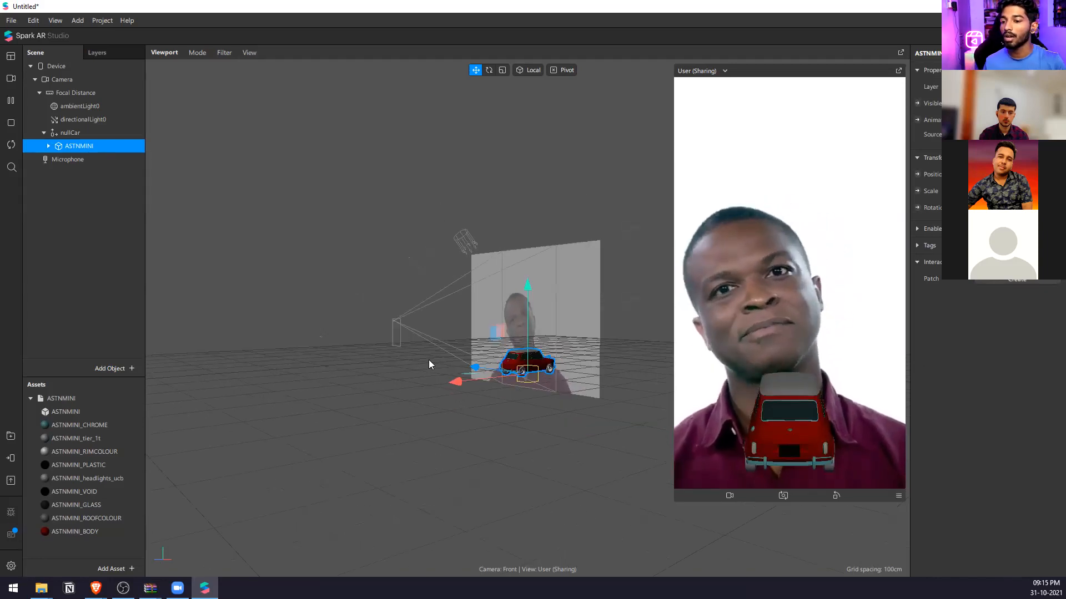
Add a plane to the scene below the nullCar group and make it invisible.
{"action": "right_click", "coordinate": [123, 207]}
{"action": "mouse_move", "coordinate": [167, 213]}
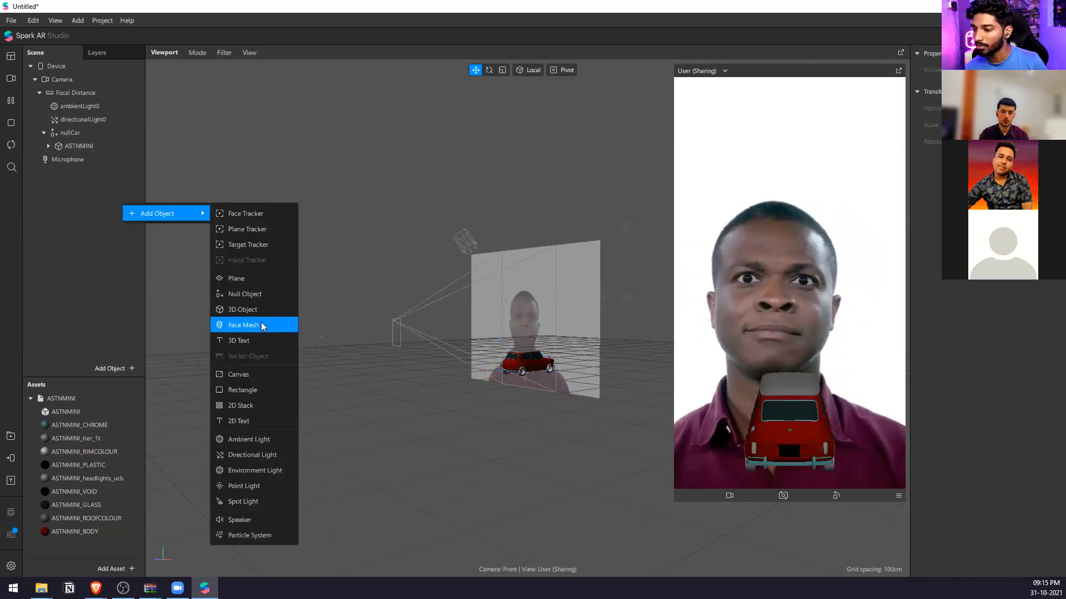
{"action": "left_click", "coordinate": [262, 281]}
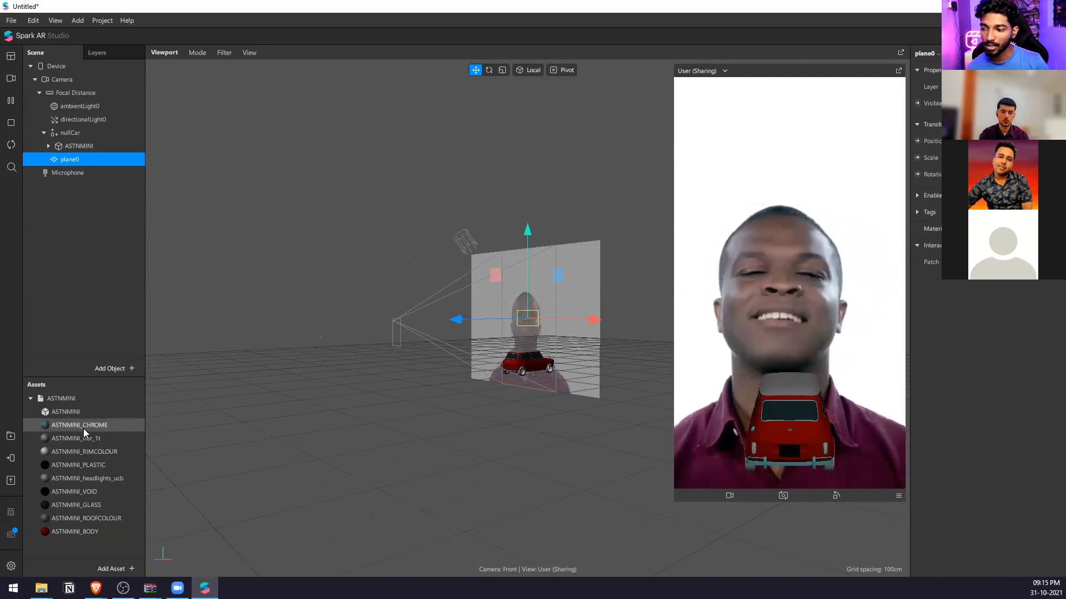
Extract the ASTNMINI_RIMCOLOUR material into an editable copy and switch its shader type to physically based.
{"action": "left_click", "coordinate": [103, 534]}
{"action": "left_click", "coordinate": [101, 478]}
{"action": "scroll", "coordinate": [543, 416], "scroll_direction": "up", "scroll_amount": 10}
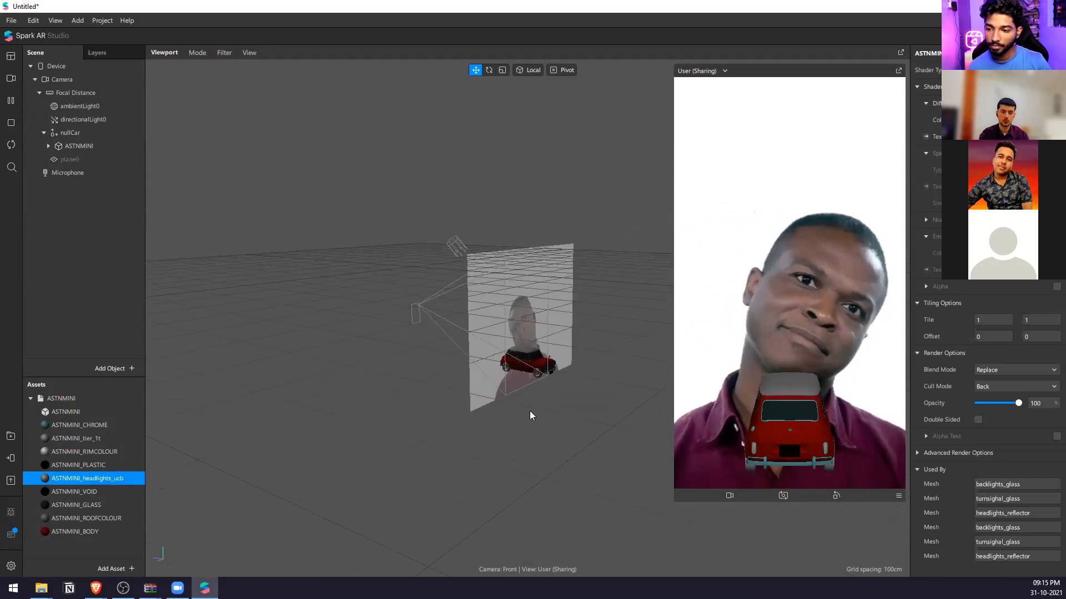
{"action": "left_click", "coordinate": [116, 451]}
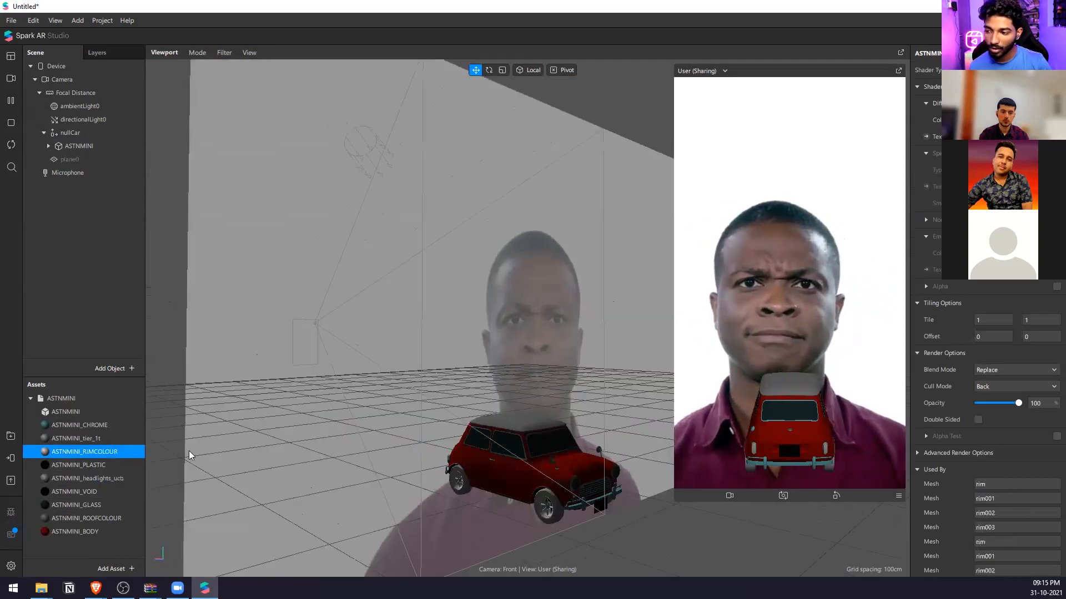
{"action": "left_click", "coordinate": [1014, 114]}
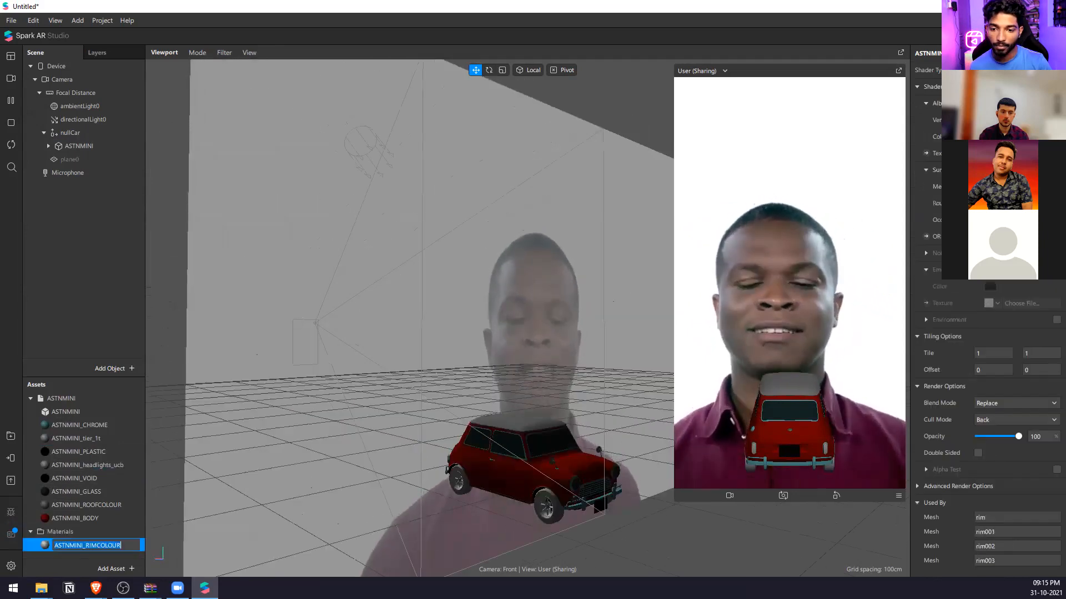
Extract all remaining ASTNMINI materials, from CHROME through BODY, and switch them together to the physically based shader.
{"action": "left_click", "coordinate": [104, 517]}
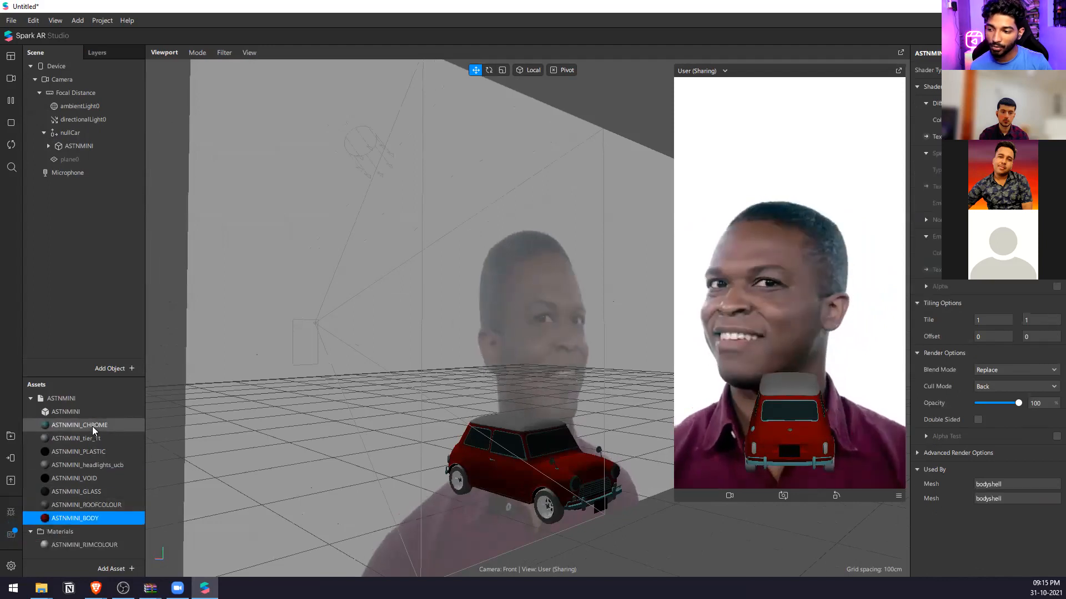
{"action": "left_click", "coordinate": [92, 425], "text": "shift"}
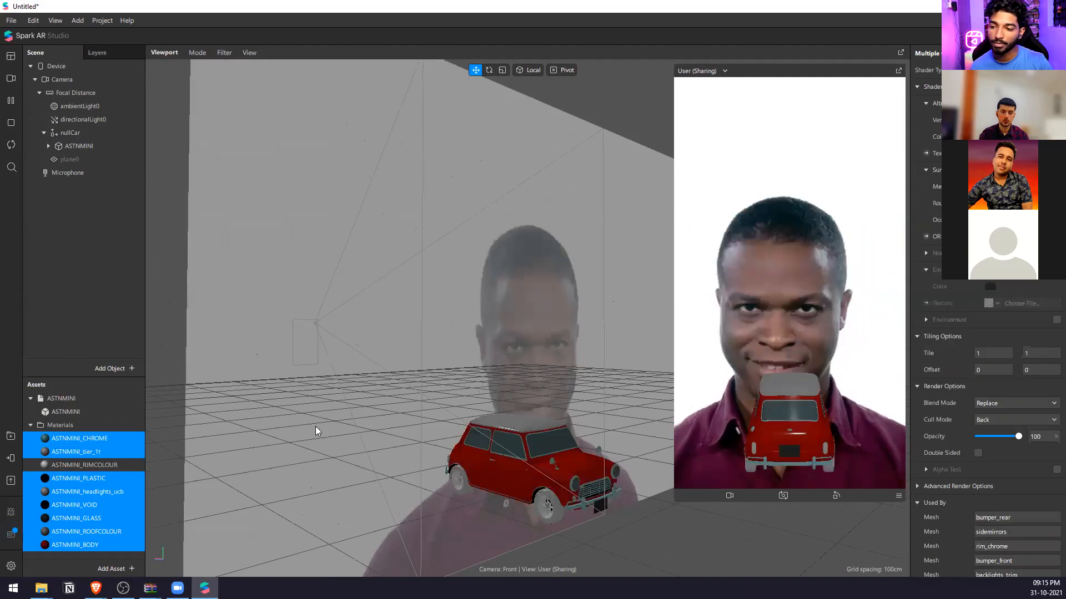
{"action": "double_click", "coordinate": [113, 495]}
Change the albedo colour of the tyre material ASTNMINI_tier_1t to black.
{"action": "middle_click_drag", "start_coordinate": [404, 354], "coordinate": [558, 356]}
{"action": "left_click", "coordinate": [558, 356]}
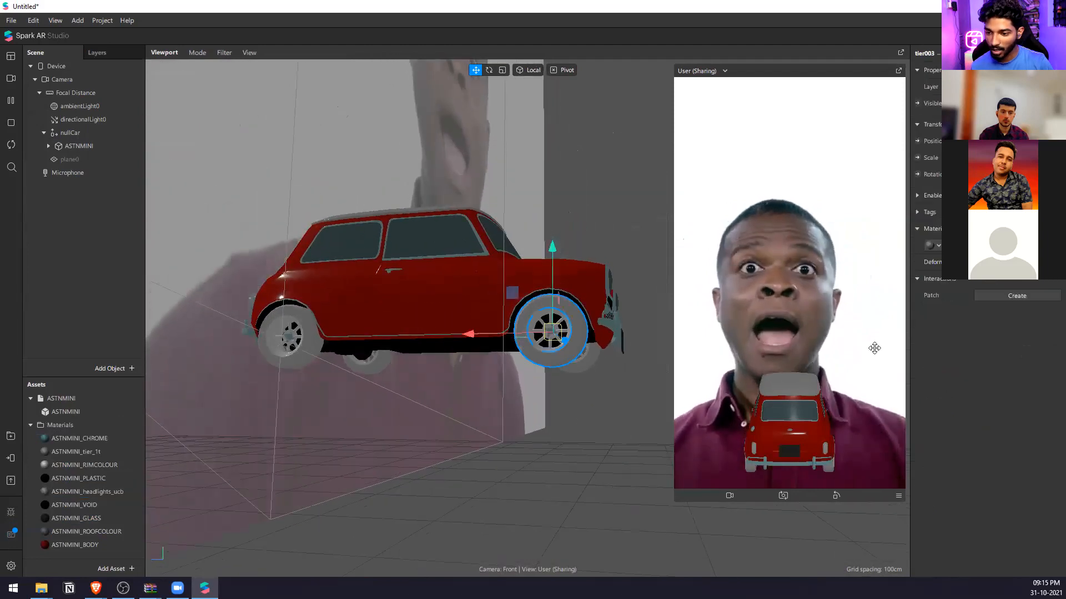
{"action": "double_click", "coordinate": [968, 248]}
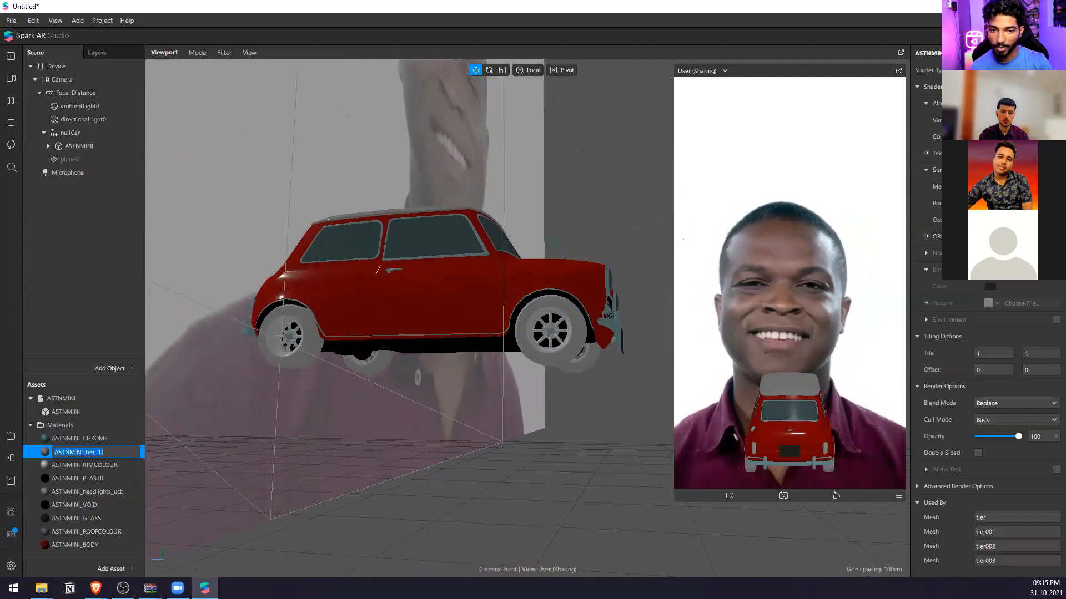
{"action": "left_click", "coordinate": [990, 137]}
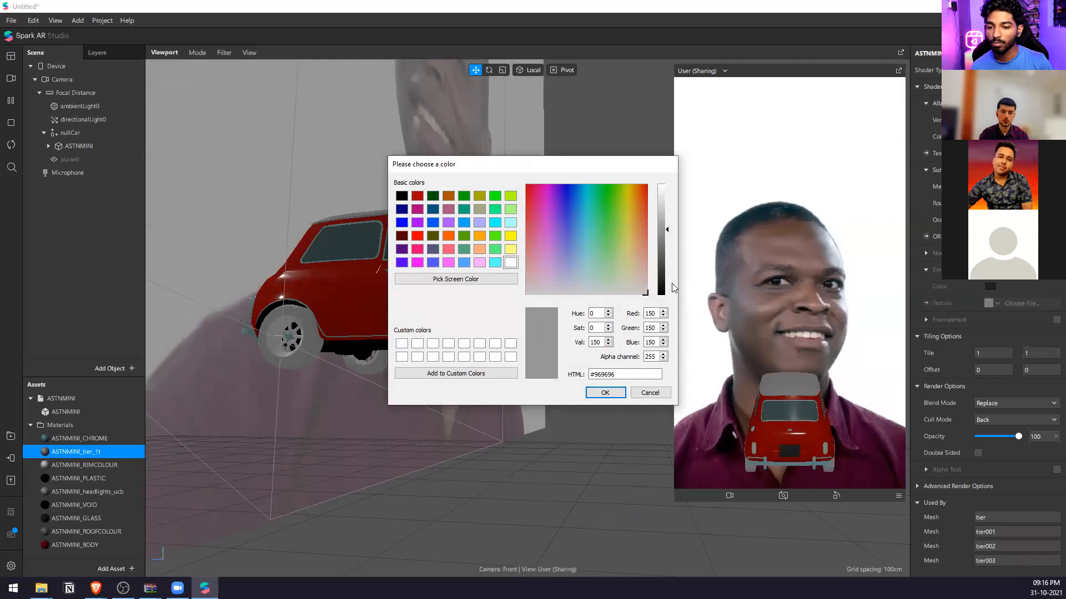
{"action": "left_click_drag", "start_coordinate": [666, 266], "coordinate": [666, 296]}
{"action": "left_click", "coordinate": [604, 392]}
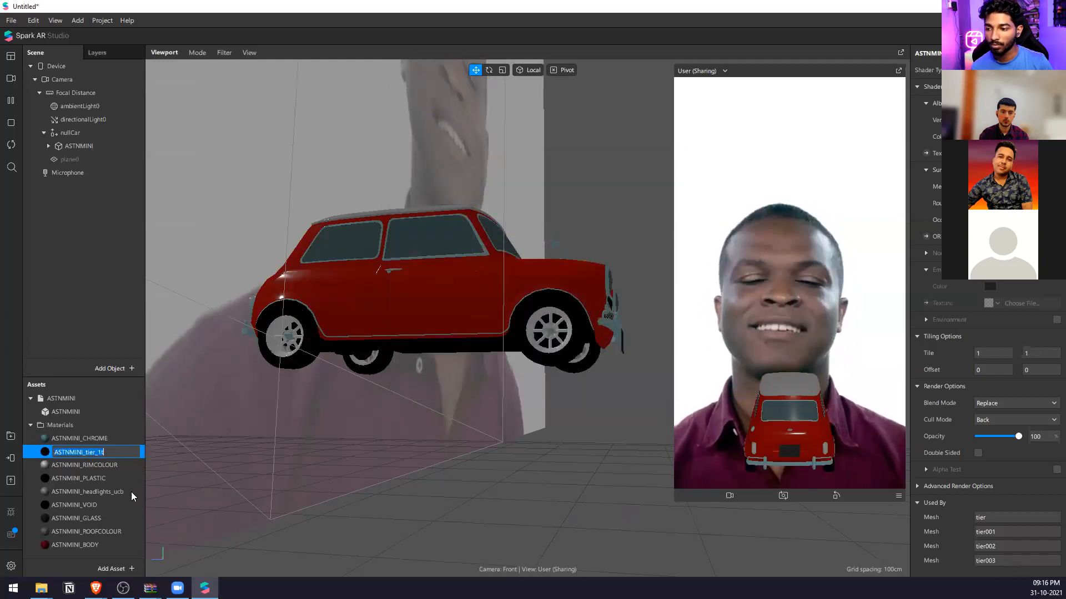
Enable the environment option on ASTNMINI_RIMCOLOUR and assign the Sunset texture from the AR Library to it.
{"action": "left_click", "coordinate": [83, 466]}
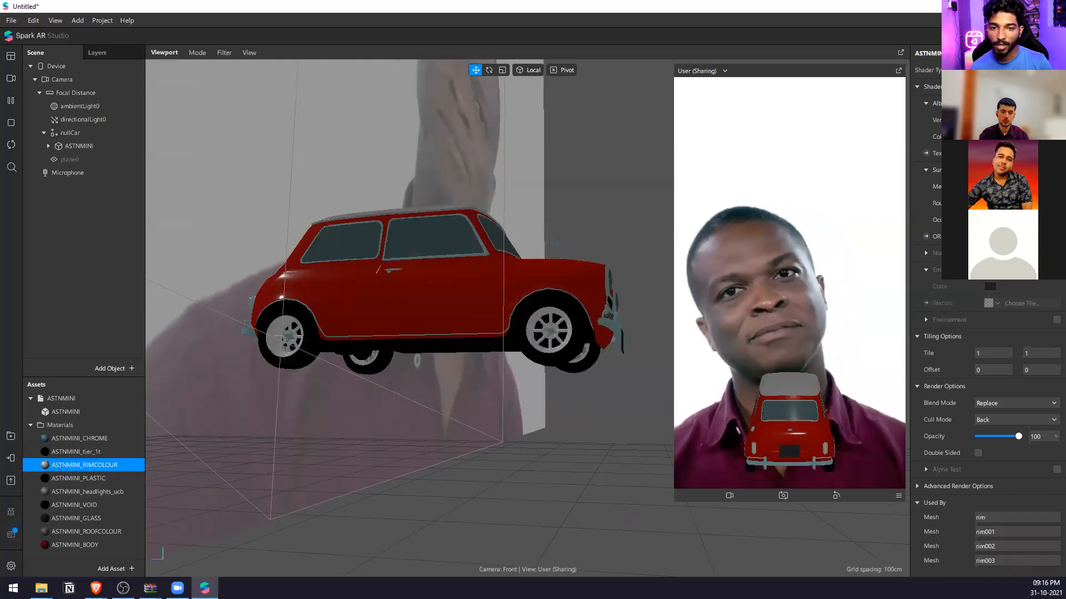
{"action": "left_click", "coordinate": [1055, 320]}
{"action": "left_click", "coordinate": [1008, 336]}
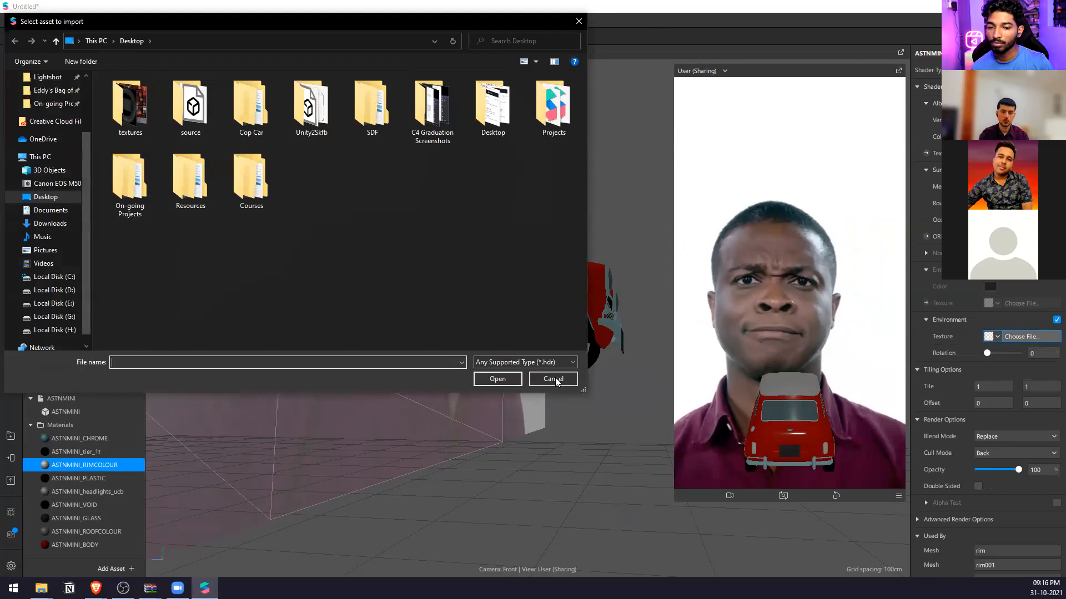
{"action": "key", "text": "Escape"}
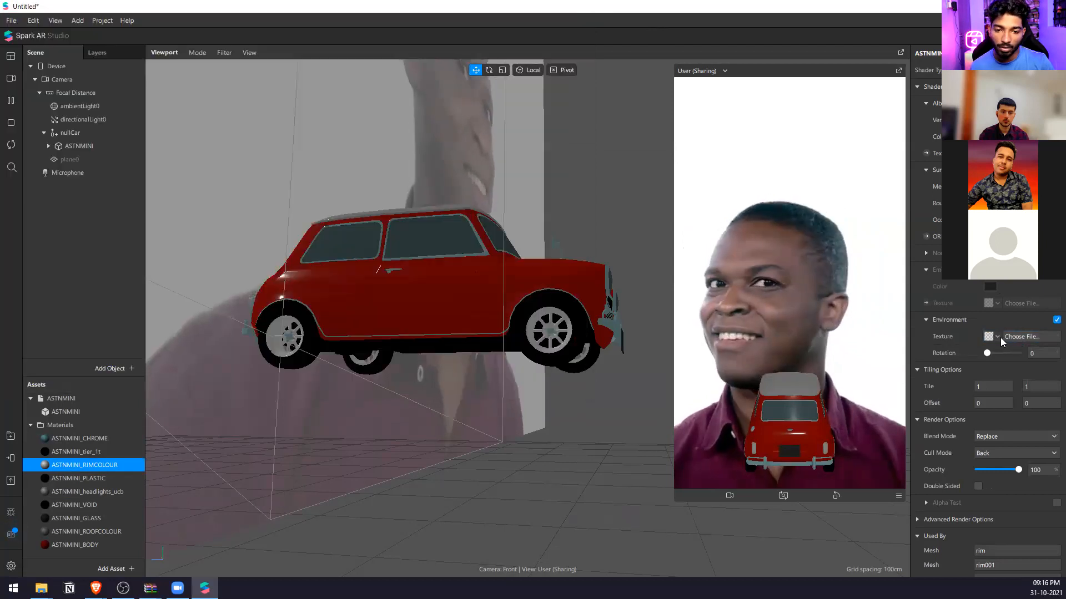
{"action": "left_click", "coordinate": [998, 337]}
{"action": "left_click", "coordinate": [989, 366]}
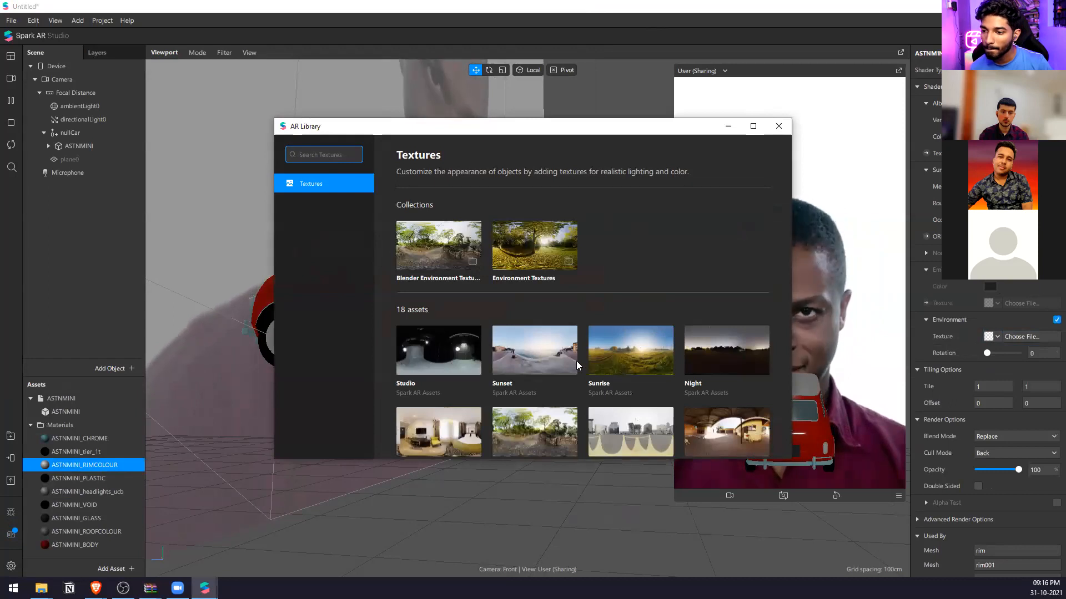
{"action": "left_click", "coordinate": [550, 360]}
{"action": "left_click", "coordinate": [728, 178]}
{"action": "left_click", "coordinate": [790, 129]}
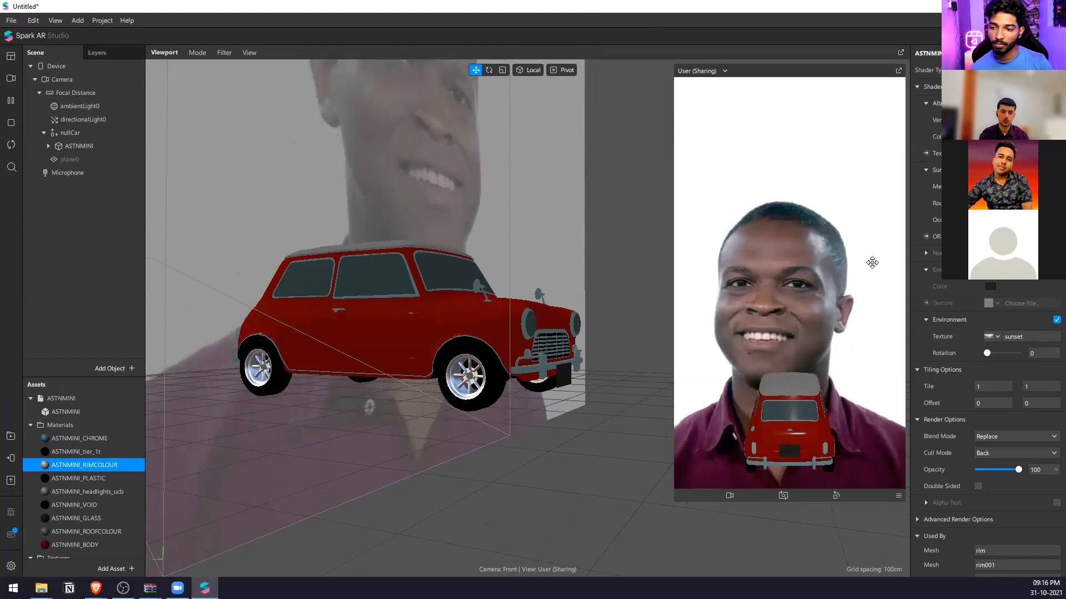
Enable the environment option on the ASTNMINI_CHROME material and assign it the sunset texture.
{"action": "right_click_drag", "start_coordinate": [412, 378], "coordinate": [520, 356]}
{"action": "left_click", "coordinate": [535, 341]}
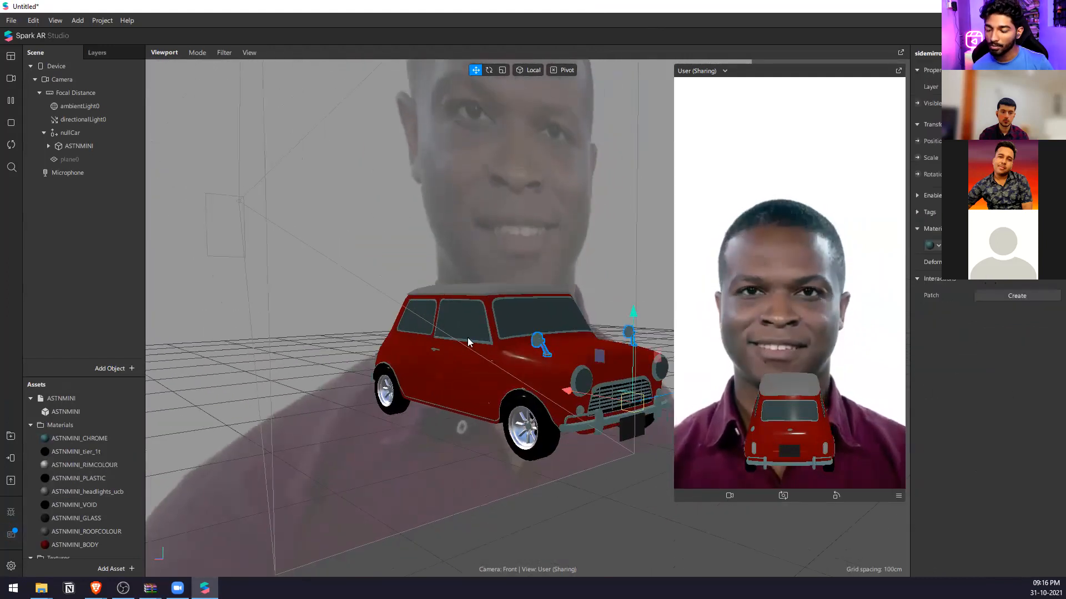
{"action": "double_click", "coordinate": [82, 438]}
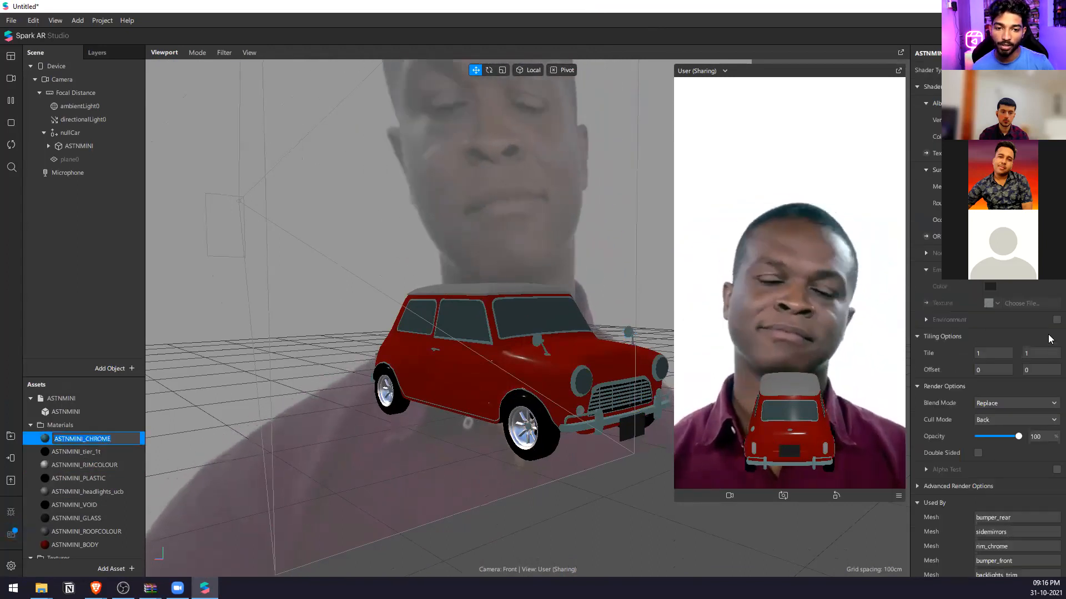
{"action": "left_click", "coordinate": [1056, 320]}
{"action": "left_click", "coordinate": [997, 336]}
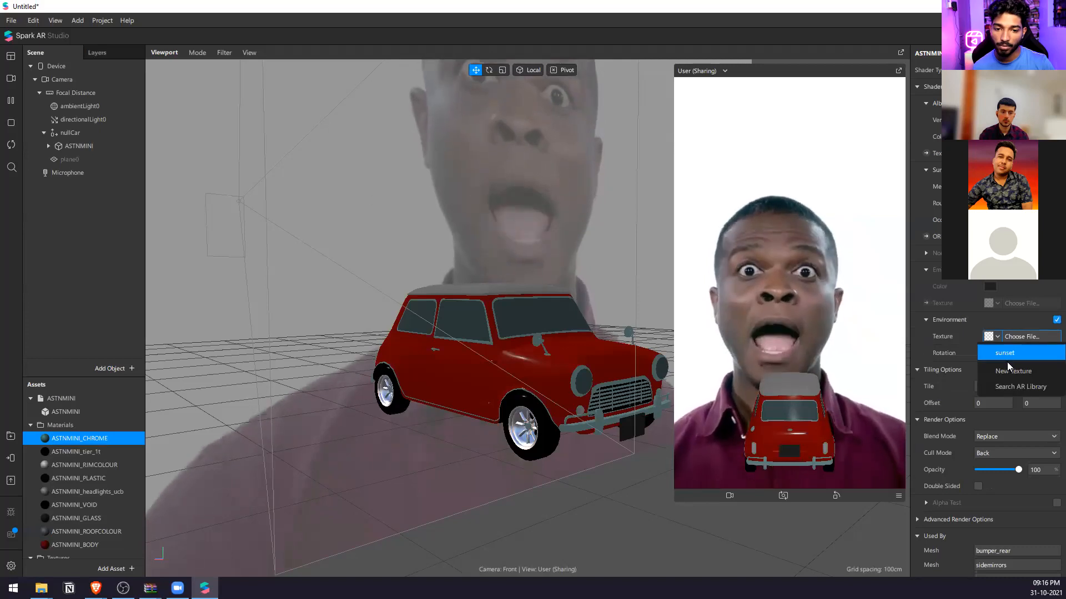
{"action": "left_click", "coordinate": [1015, 360]}
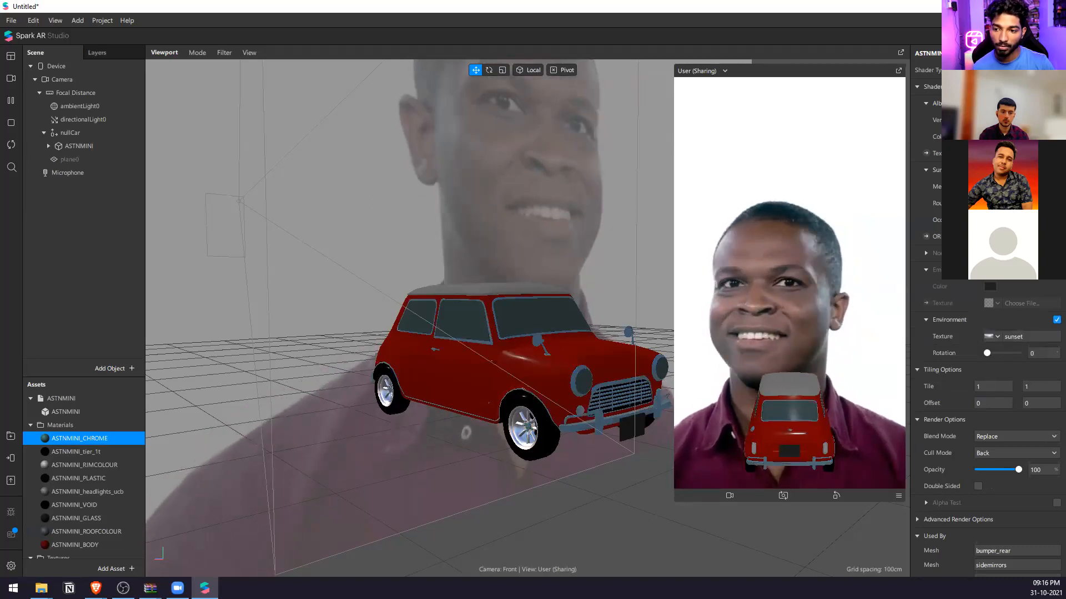
Enable the environment option on the ASTNMINI_GLASS material and assign it the sunset texture.
{"action": "right_click_drag", "start_coordinate": [571, 331], "coordinate": [481, 339]}
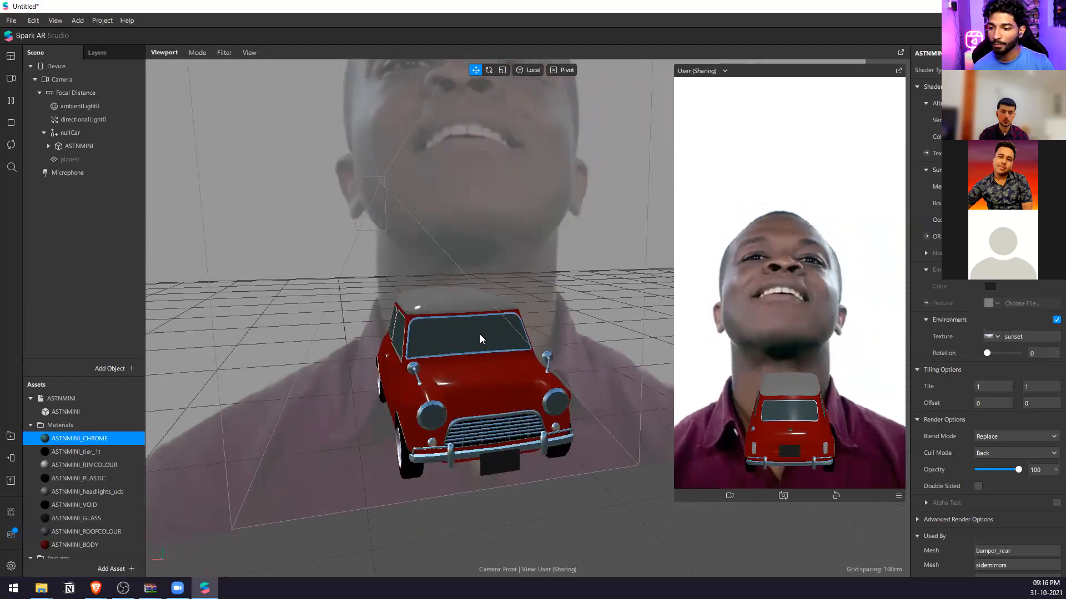
{"action": "left_click", "coordinate": [429, 418]}
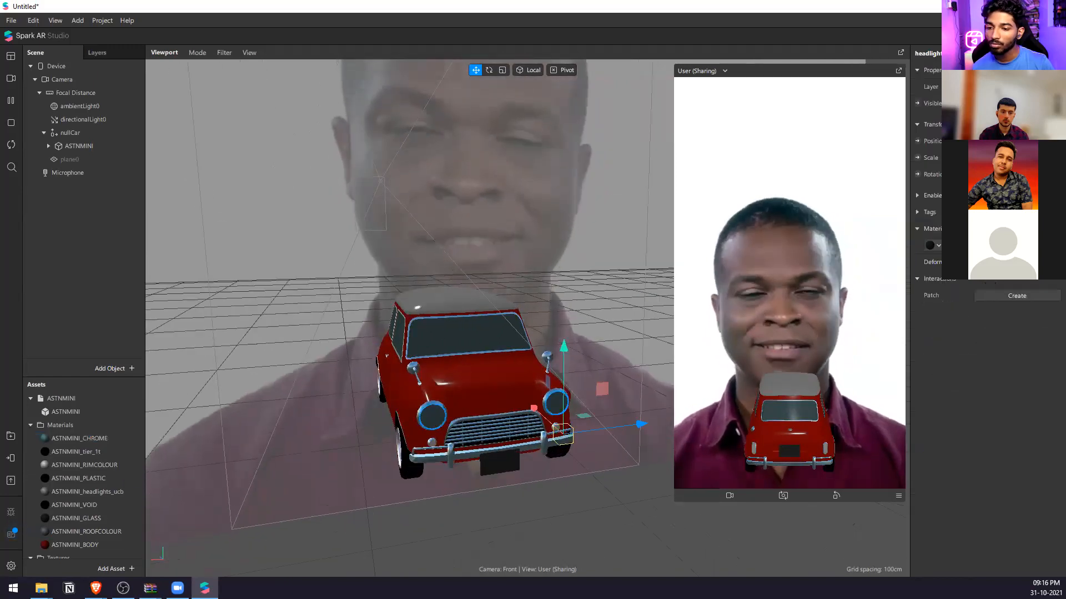
{"action": "double_click", "coordinate": [84, 519]}
{"action": "left_click_drag", "start_coordinate": [999, 203], "coordinate": [975, 187]}
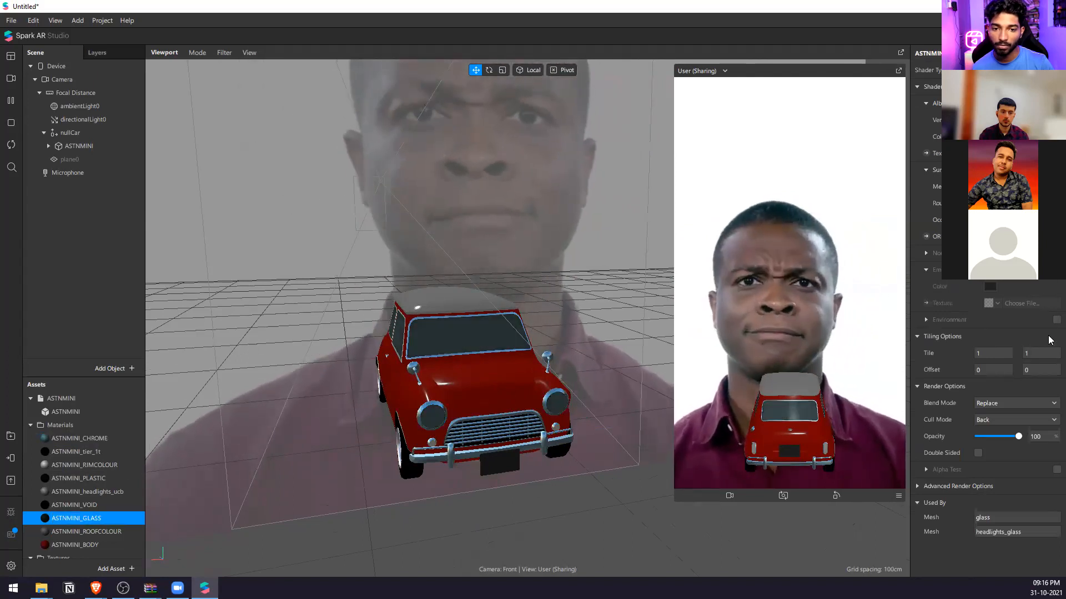
{"action": "left_click", "coordinate": [1056, 320]}
{"action": "left_click", "coordinate": [990, 337]}
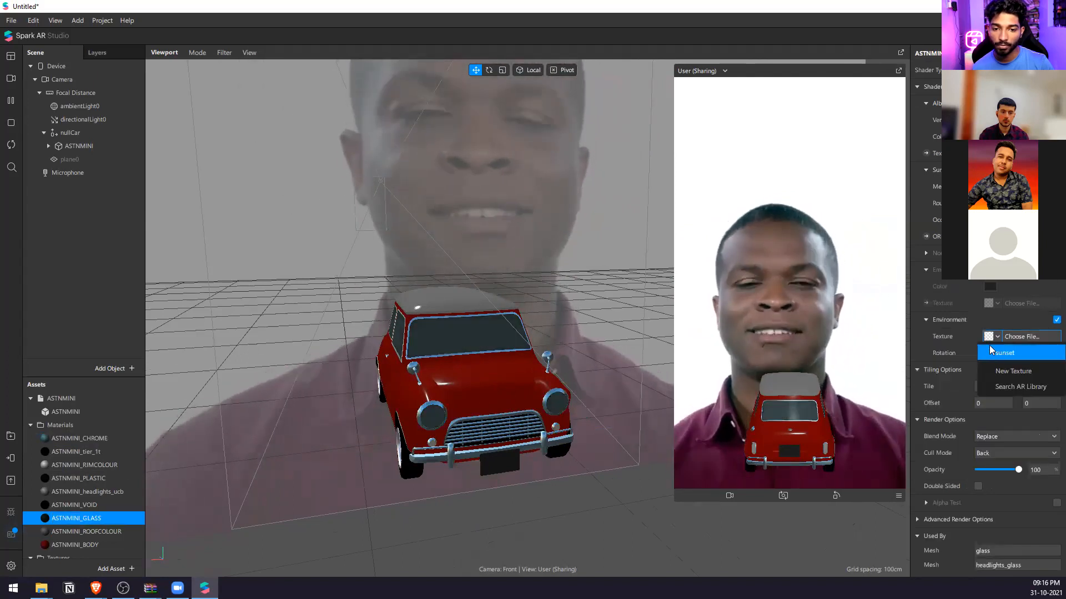
{"action": "left_click", "coordinate": [992, 352]}
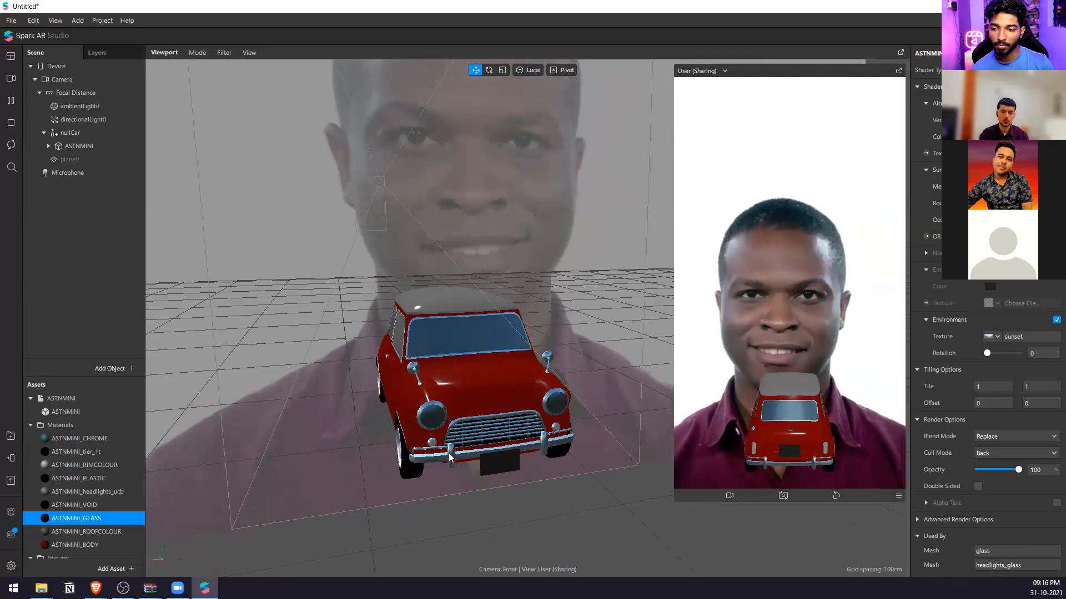
Set the blend mode of the ASTNMINI_GLASS material to Alpha and view the windows from the front and side.
{"action": "middle_click_drag", "start_coordinate": [449, 454], "coordinate": [798, 412]}
{"action": "mouse_move", "coordinate": [1009, 473]}
{"action": "left_mouse_down"}
{"action": "mouse_move", "coordinate": [979, 475]}
{"action": "mouse_move", "coordinate": [1012, 475]}
{"action": "left_mouse_up"}
{"action": "left_click", "coordinate": [1016, 436]}
{"action": "left_click", "coordinate": [1015, 450]}
{"action": "middle_click_drag", "start_coordinate": [675, 368], "coordinate": [566, 415]}
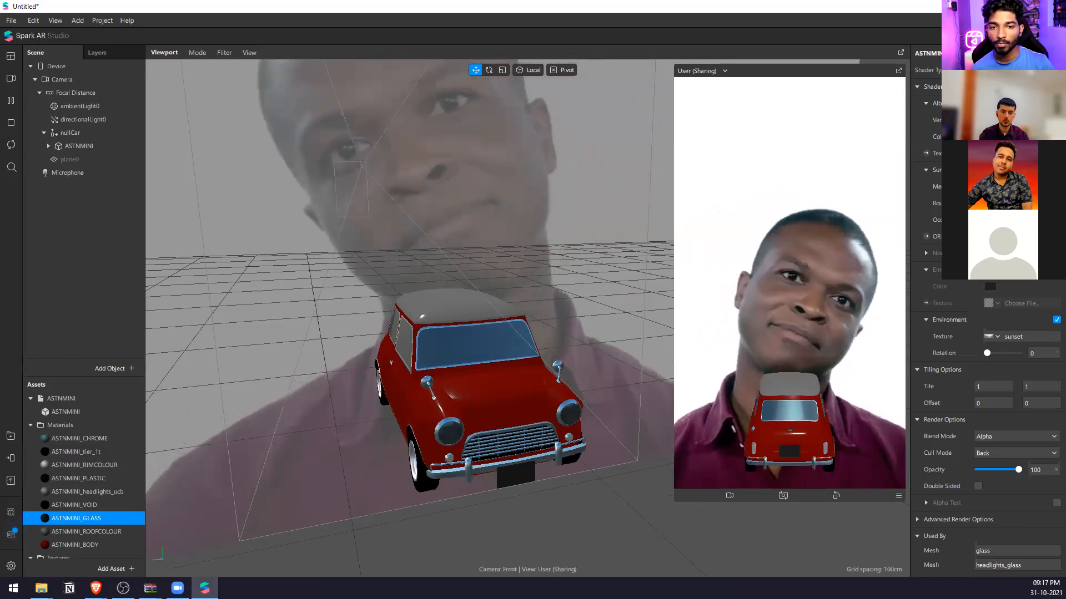
{"action": "middle_click_drag", "start_coordinate": [504, 328], "coordinate": [466, 318]}
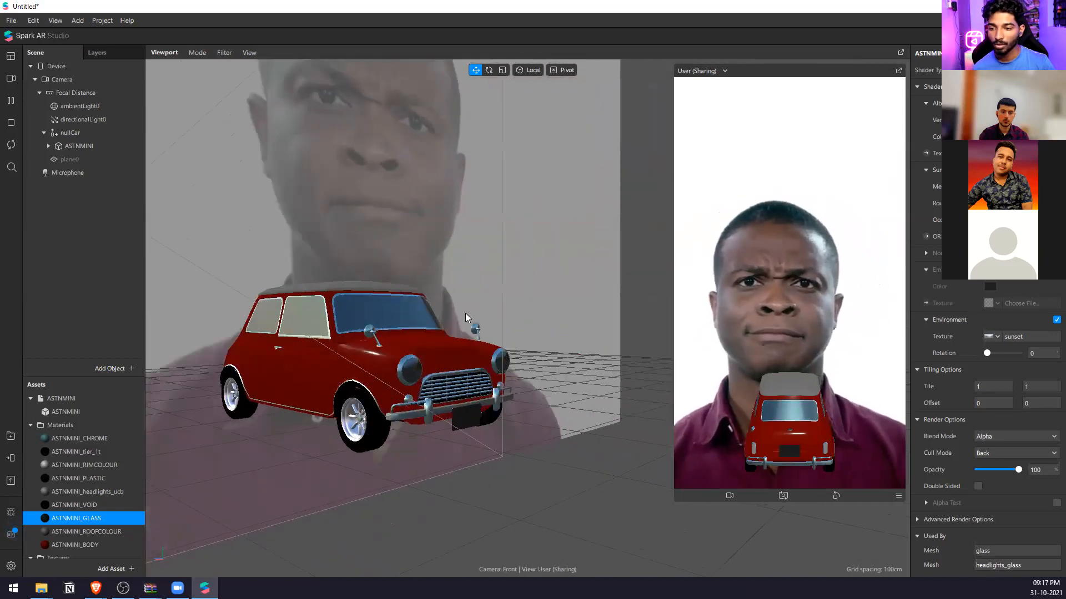
{"action": "mouse_move", "coordinate": [292, 313]}
{"action": "middle_mouse_down"}
{"action": "mouse_move", "coordinate": [240, 343]}
{"action": "mouse_move", "coordinate": [284, 332]}
{"action": "middle_mouse_up"}
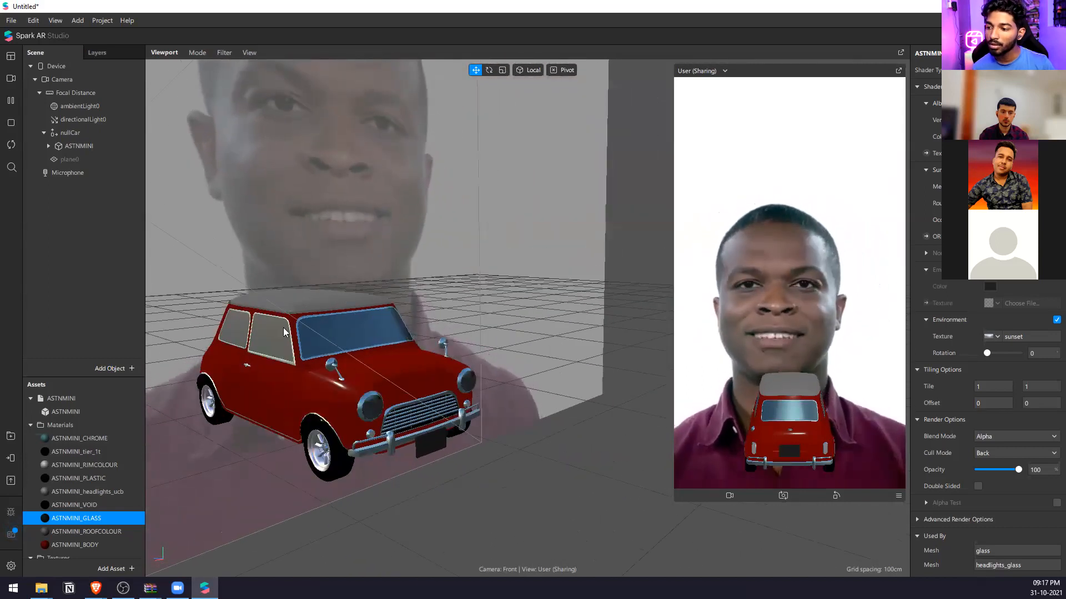
Enable the environment option on the roof material ASTNMINI_ROOFCOLOUR and assign it the sunset texture.
{"action": "left_click", "coordinate": [304, 298]}
{"action": "double_click", "coordinate": [87, 531]}
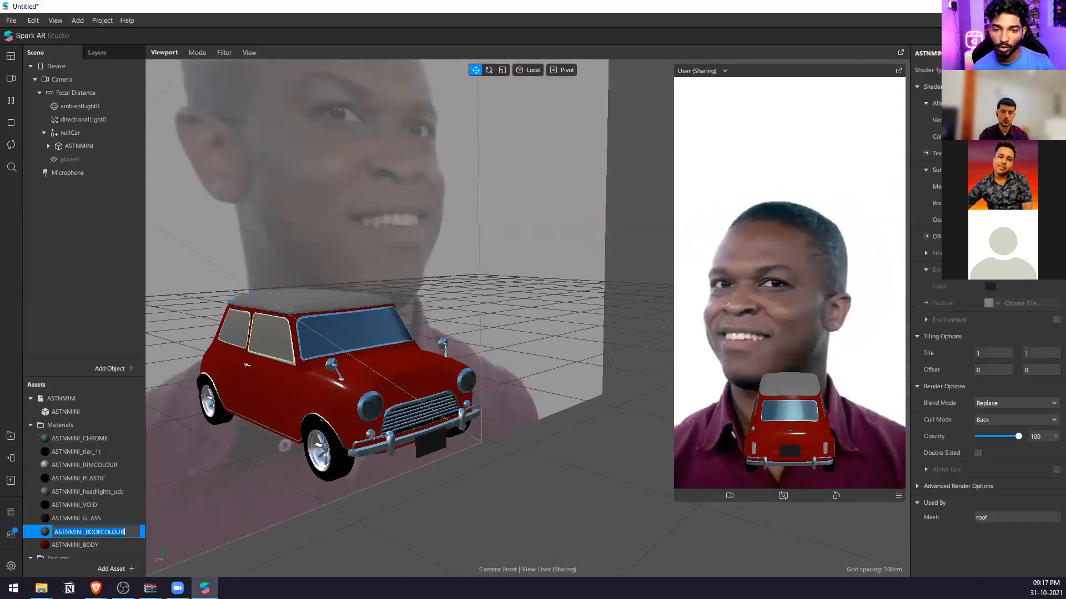
{"action": "left_click", "coordinate": [1056, 320]}
{"action": "left_click", "coordinate": [1021, 336]}
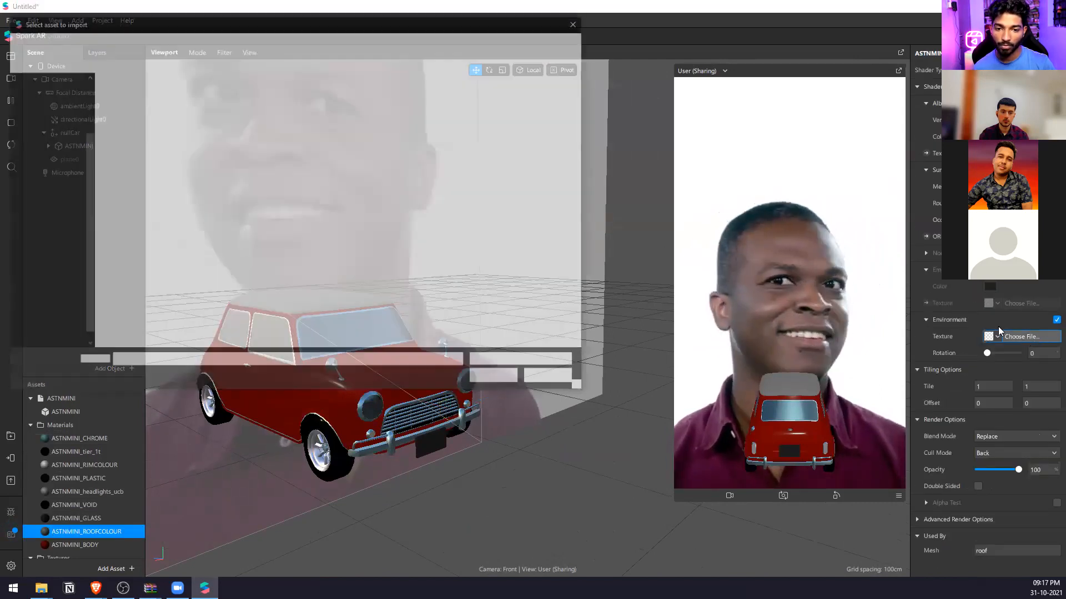
{"action": "left_click", "coordinate": [578, 21]}
{"action": "left_click", "coordinate": [998, 337]}
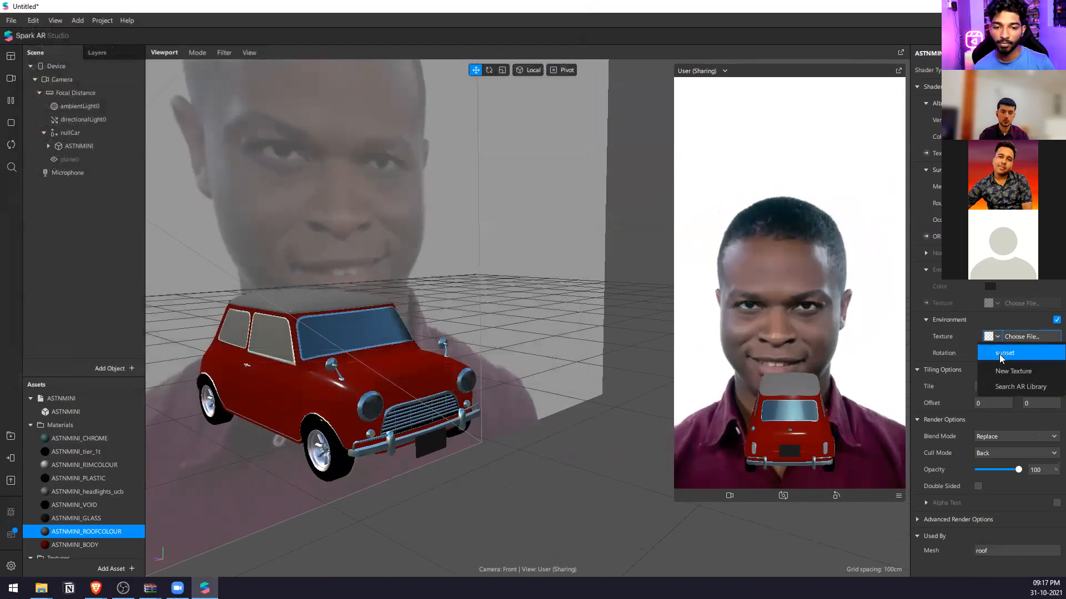
{"action": "left_click", "coordinate": [1010, 366]}
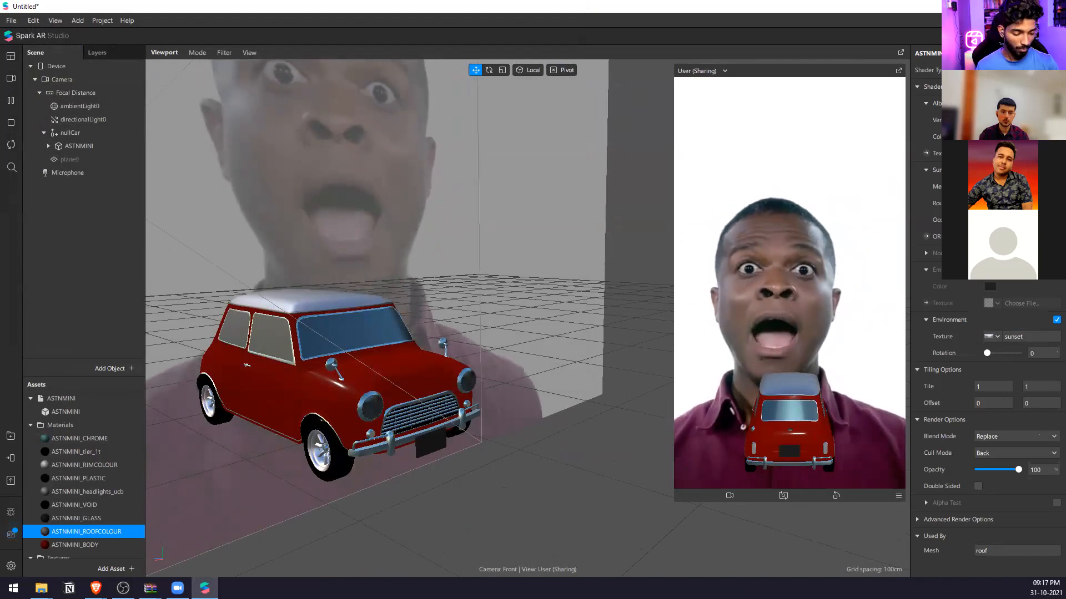
{"action": "left_click_drag", "start_coordinate": [553, 312], "coordinate": [483, 352]}
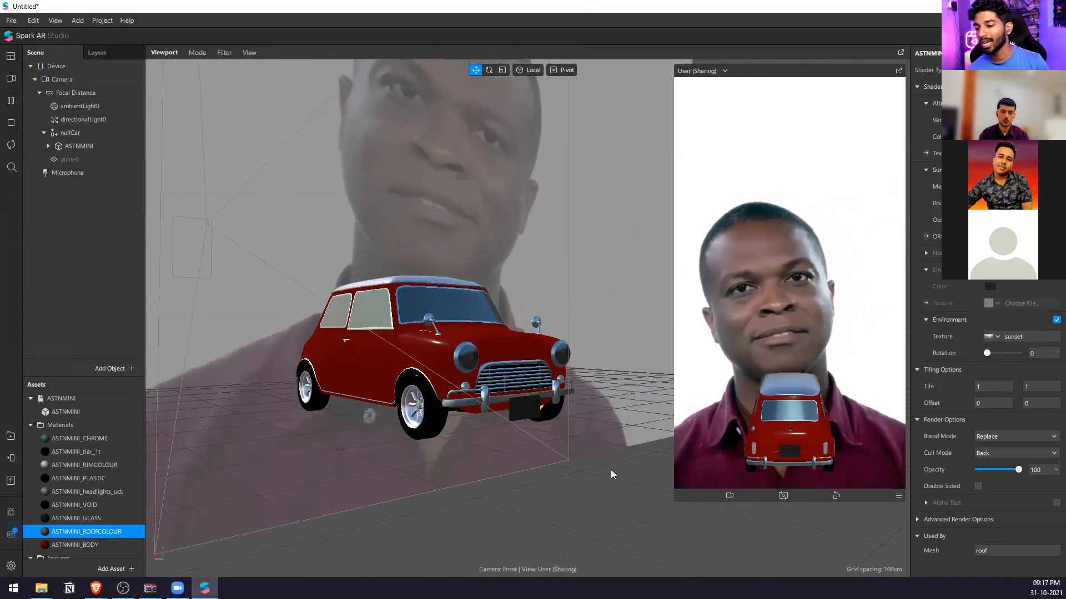
{"action": "scroll", "coordinate": [460, 393], "scroll_direction": "up", "scroll_amount": 3}
{"action": "left_click_drag", "start_coordinate": [459, 392], "coordinate": [357, 412]}
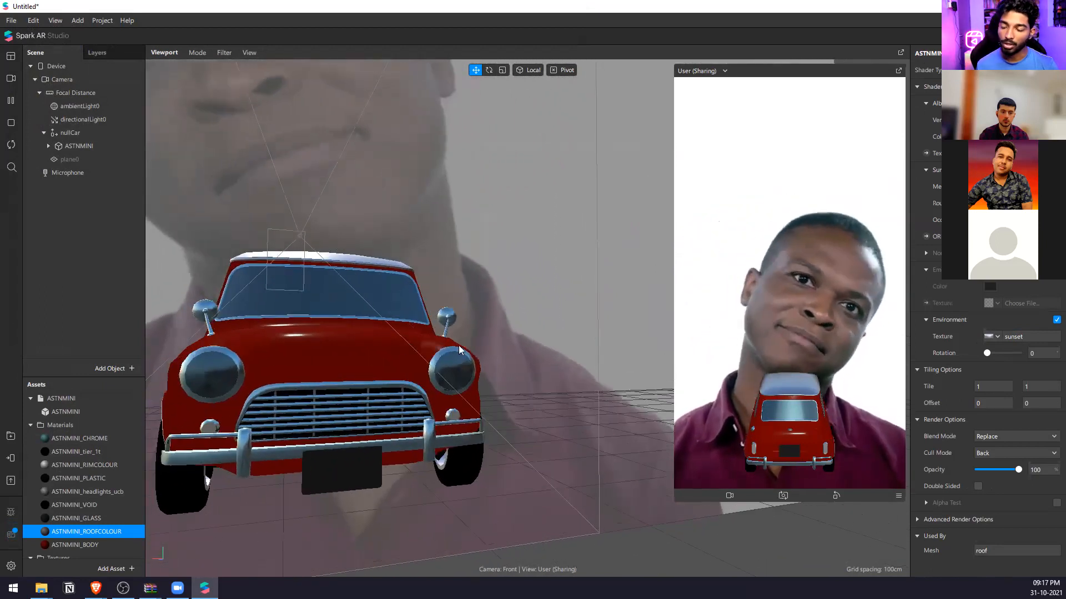
{"action": "left_click_drag", "start_coordinate": [371, 375], "coordinate": [311, 378]}
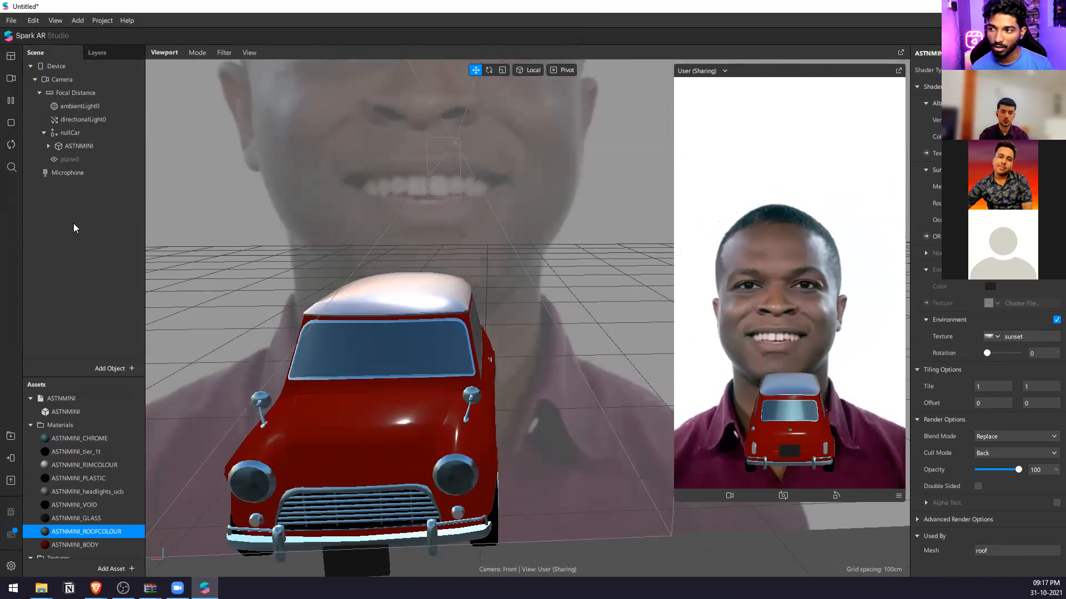
Add a point light to the scene and lower it toward the car.
{"action": "right_click", "coordinate": [76, 228]}
{"action": "mouse_move", "coordinate": [111, 233]}
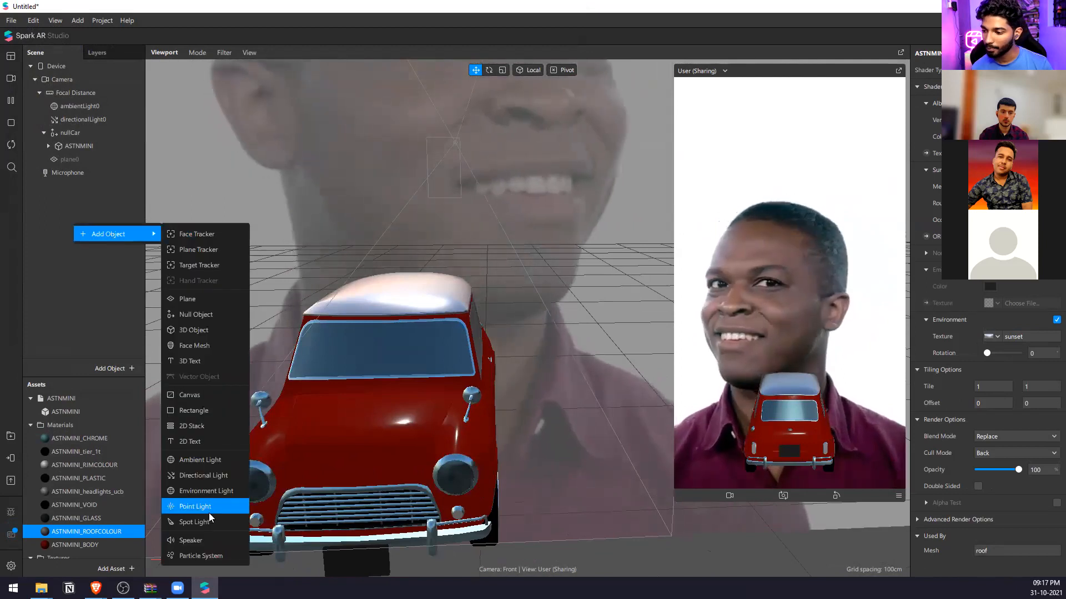
{"action": "left_click", "coordinate": [195, 506]}
{"action": "scroll", "coordinate": [424, 243], "scroll_direction": "down", "scroll_amount": 5}
{"action": "scroll", "coordinate": [425, 243], "scroll_direction": "up", "scroll_amount": 3}
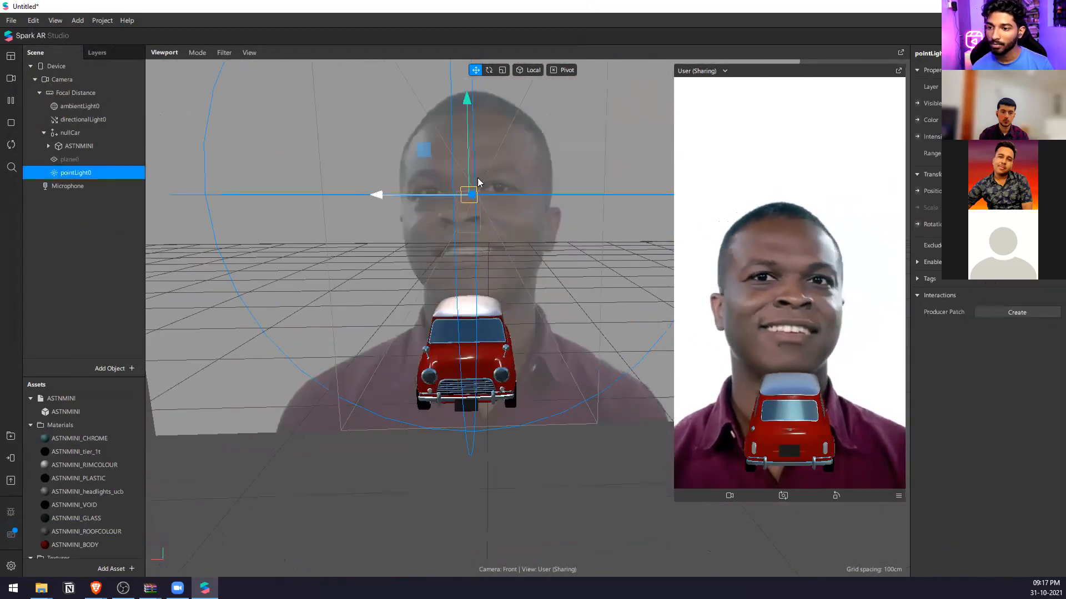
{"action": "mouse_move", "coordinate": [470, 175]}
{"action": "left_mouse_down"}
{"action": "mouse_move", "coordinate": [468, 233]}
{"action": "mouse_move", "coordinate": [466, 193]}
{"action": "left_mouse_up"}
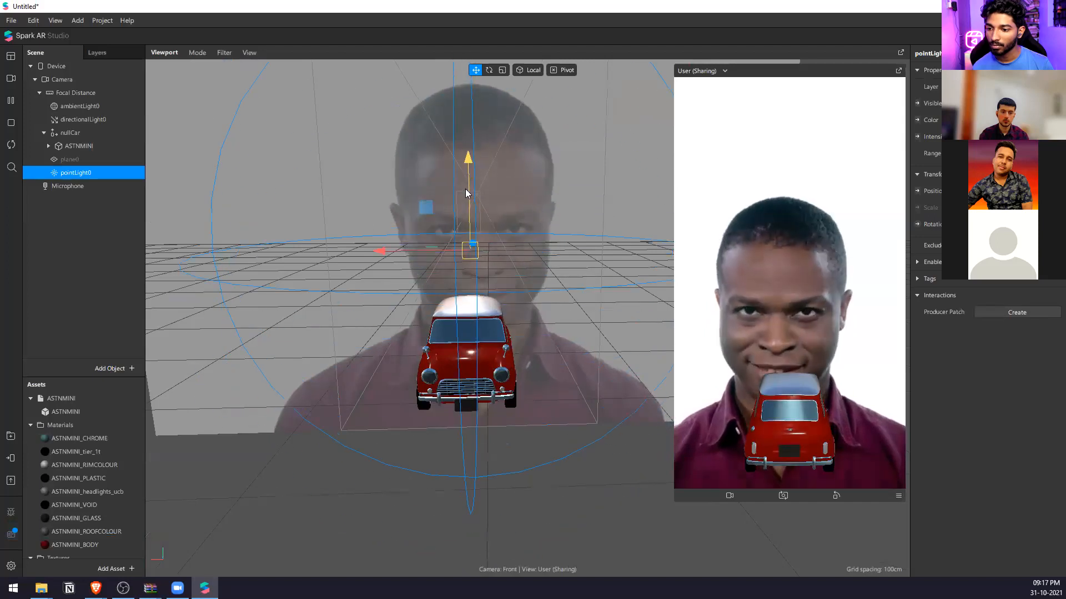
Delete the point light from the scene.
{"action": "key", "text": "ctrl+a"}
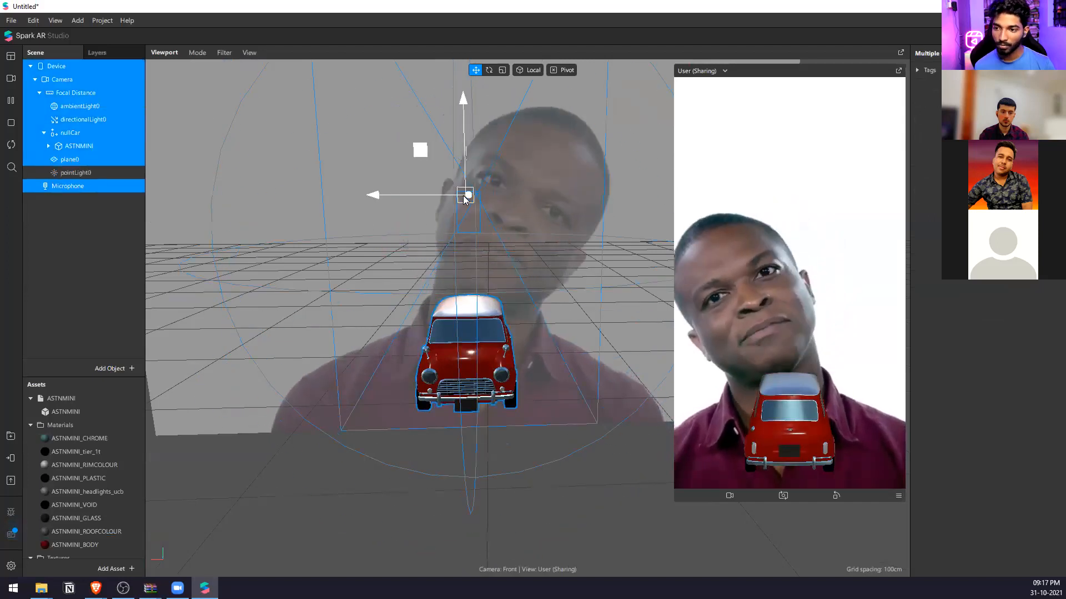
{"action": "left_click", "coordinate": [103, 253]}
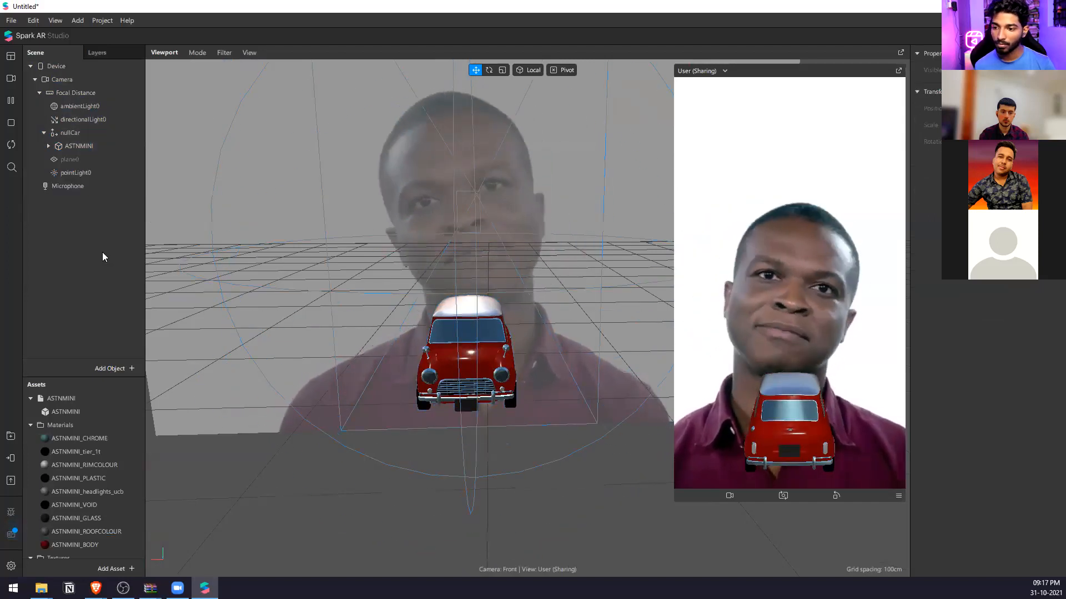
{"action": "left_click", "coordinate": [75, 176]}
{"action": "key", "text": "Delete"}
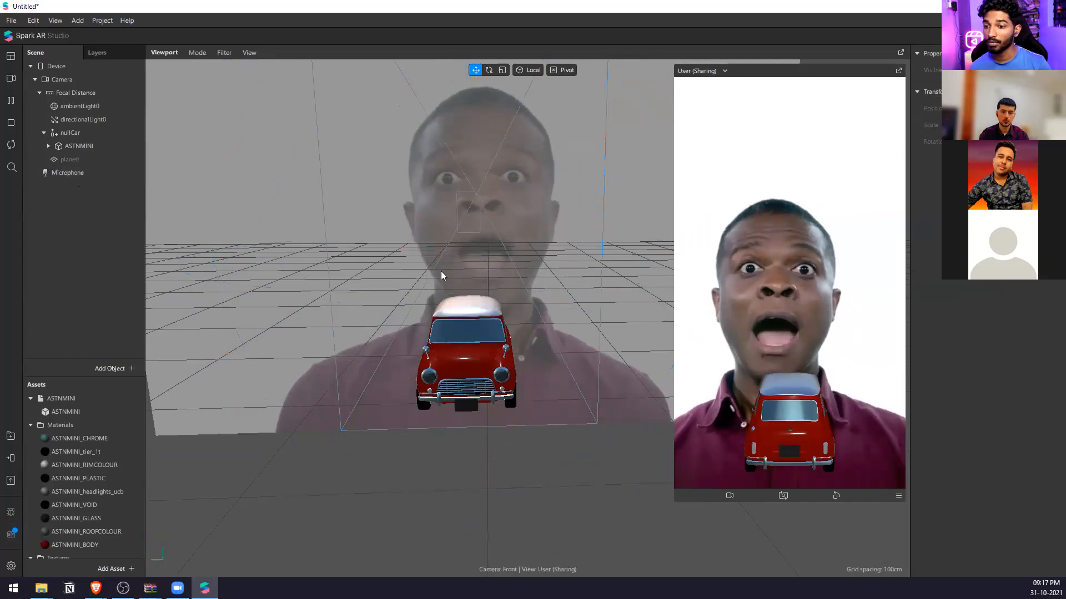
Inspect the car from the side and rear, and add a face tracker to the scene.
{"action": "middle_click_drag", "start_coordinate": [418, 435], "coordinate": [580, 422]}
{"action": "scroll", "coordinate": [474, 401], "scroll_direction": "down", "scroll_amount": 4}
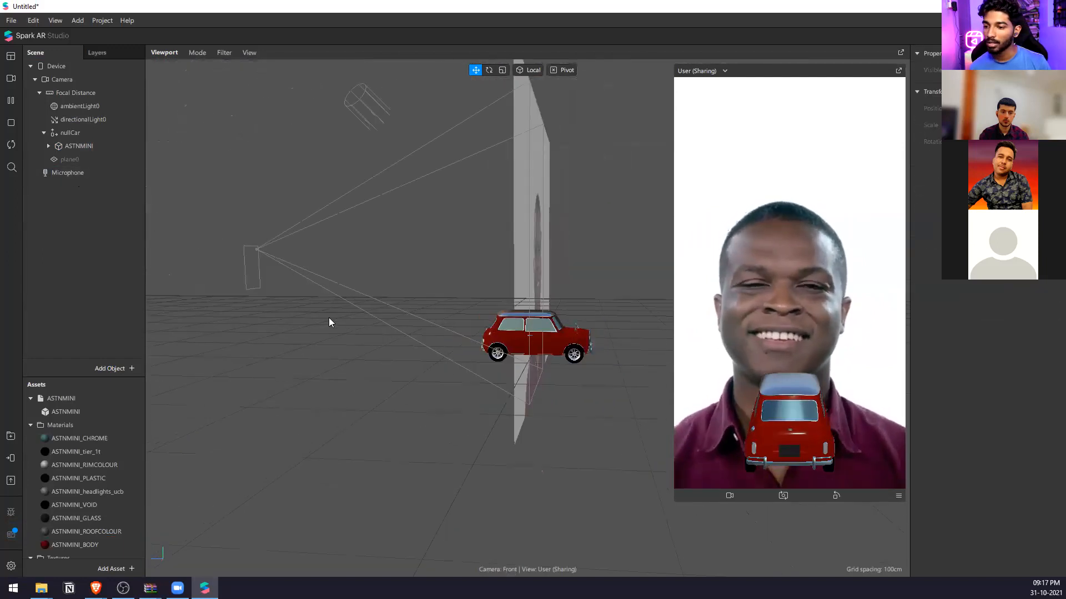
{"action": "middle_click_drag", "start_coordinate": [512, 351], "coordinate": [556, 388]}
{"action": "scroll", "coordinate": [557, 389], "scroll_direction": "up", "scroll_amount": 4}
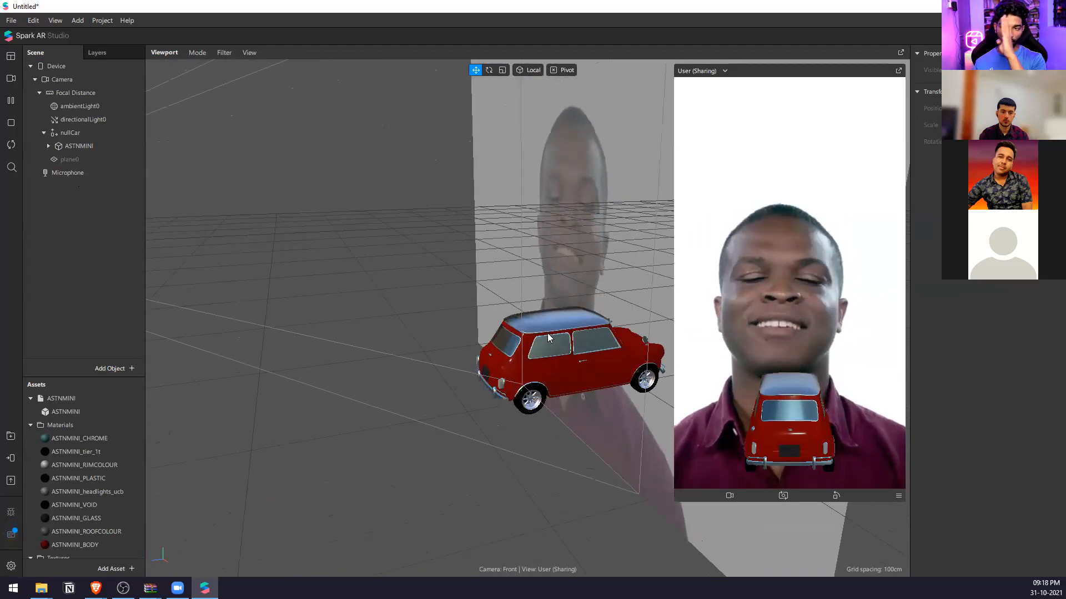
{"action": "right_click", "coordinate": [67, 220]}
{"action": "mouse_move", "coordinate": [111, 229]}
{"action": "left_click", "coordinate": [180, 224]}
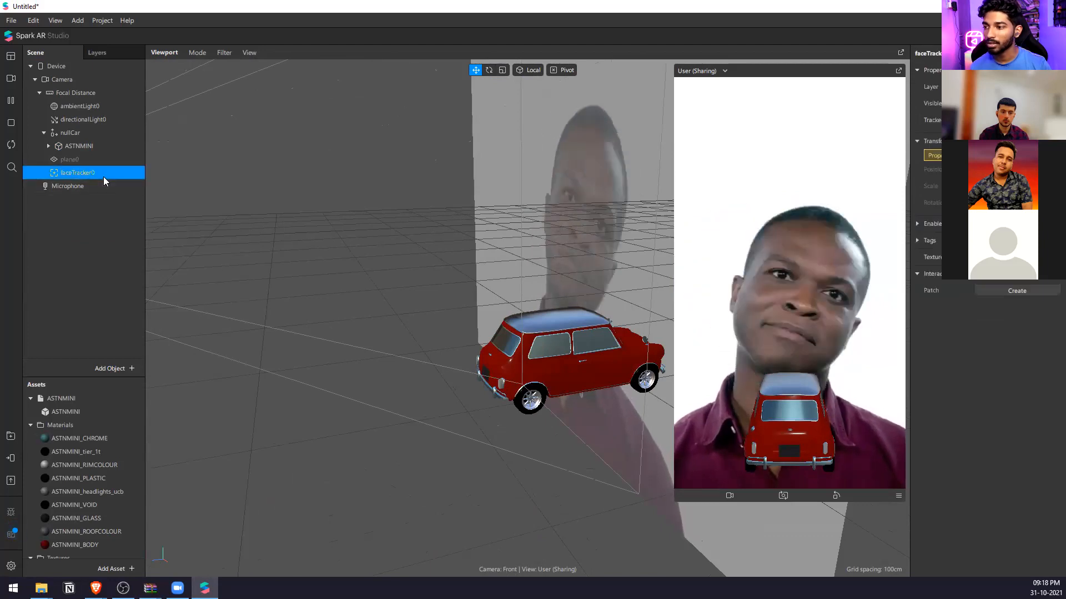
{"action": "right_click", "coordinate": [106, 176]}
{"action": "left_click", "coordinate": [92, 174]}
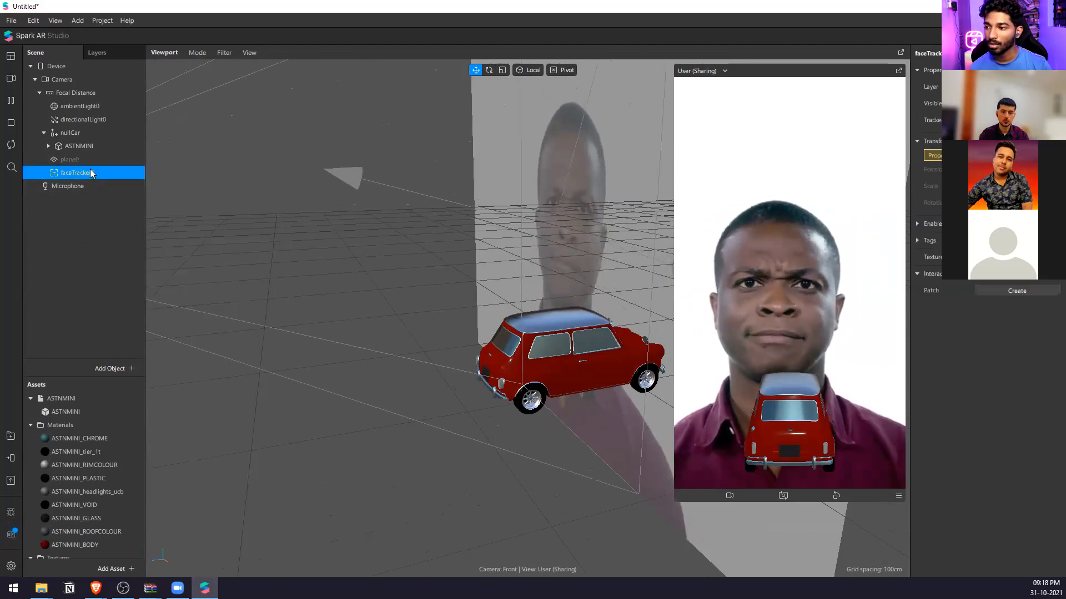
Create a producer patch for the face tracker and a 3D position patch for nullCar, enlarging the patch area.
{"action": "left_click", "coordinate": [1036, 291]}
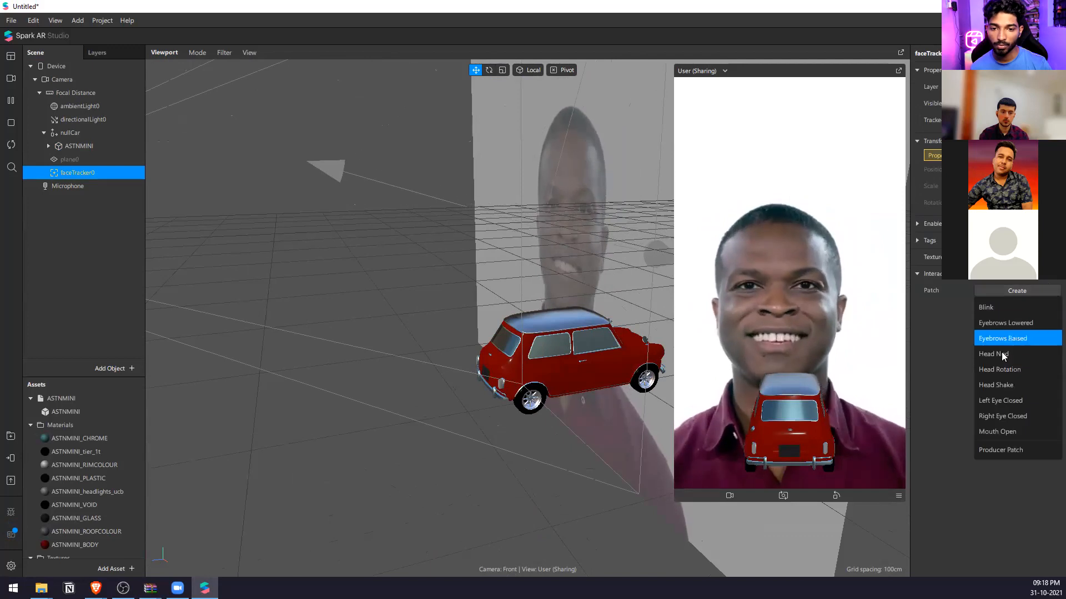
{"action": "left_click", "coordinate": [1010, 450]}
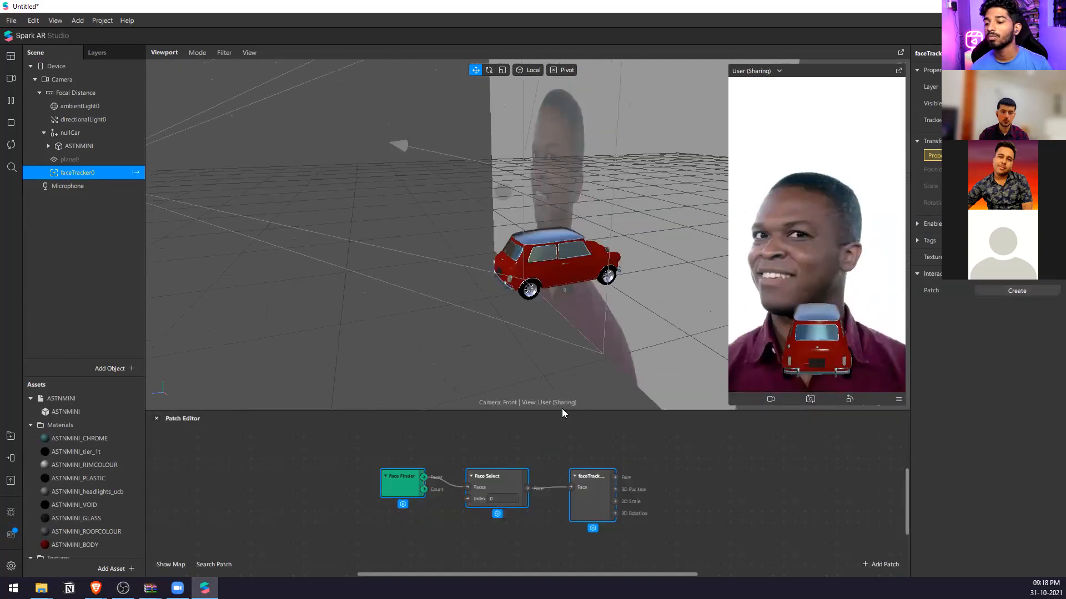
{"action": "left_click_drag", "start_coordinate": [567, 417], "coordinate": [472, 285]}
{"action": "left_click", "coordinate": [74, 136]}
{"action": "left_click", "coordinate": [917, 141]}
Add a Clamp patch and place it between the face tracker and nullCar patches.
{"action": "double_click", "coordinate": [709, 456]}
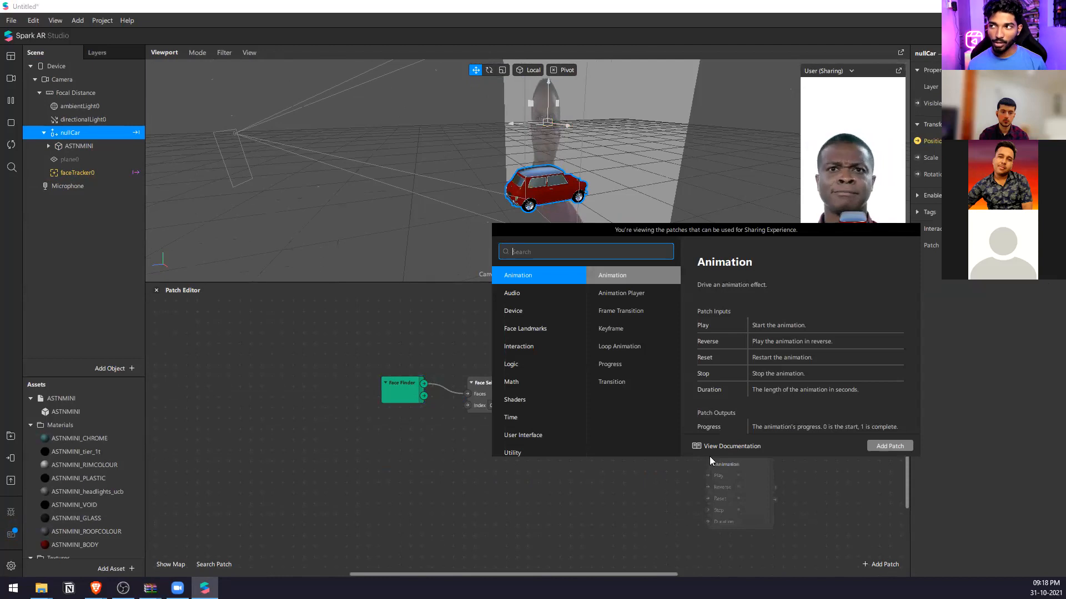
{"action": "type", "text": "clamp"}
{"action": "key", "text": "Return"}
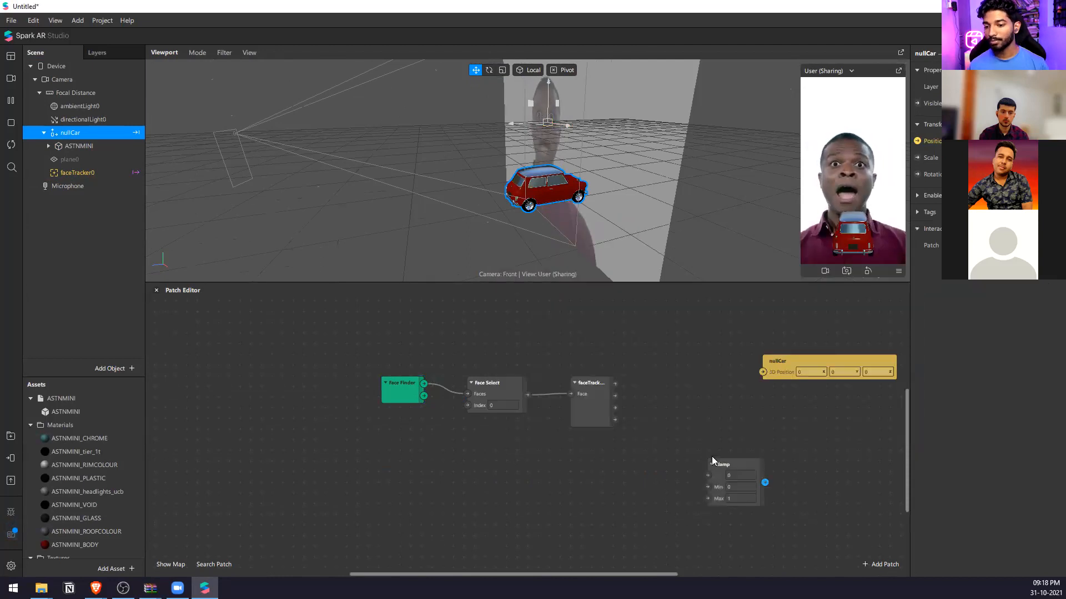
{"action": "scroll", "coordinate": [711, 456], "scroll_direction": "up", "scroll_amount": 2}
{"action": "left_click_drag", "start_coordinate": [720, 462], "coordinate": [680, 463]}
{"action": "scroll", "coordinate": [579, 388], "scroll_direction": "down", "scroll_amount": 3}
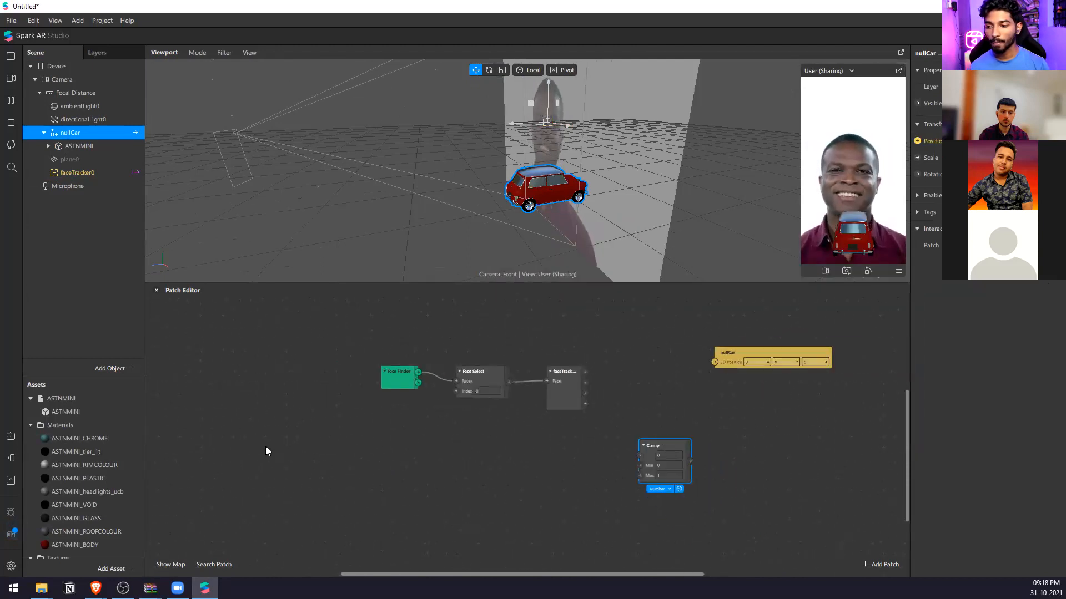
Search the AR Library for "smooth" and import the SmoothVector3 patch asset.
{"action": "left_click", "coordinate": [10, 436]}
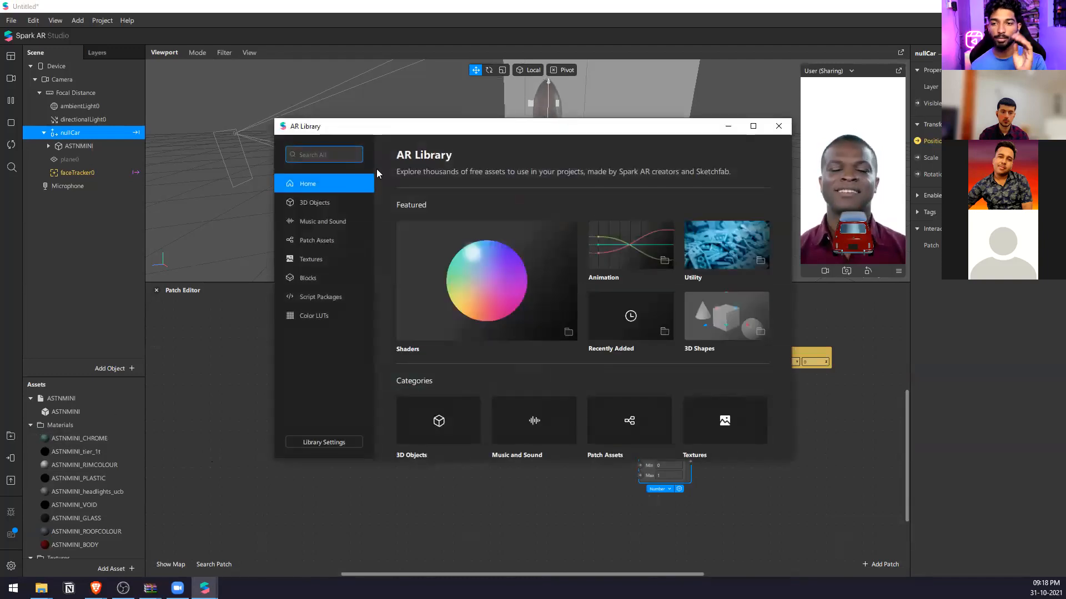
{"action": "type", "text": "smooth"}
{"action": "key", "text": "Return"}
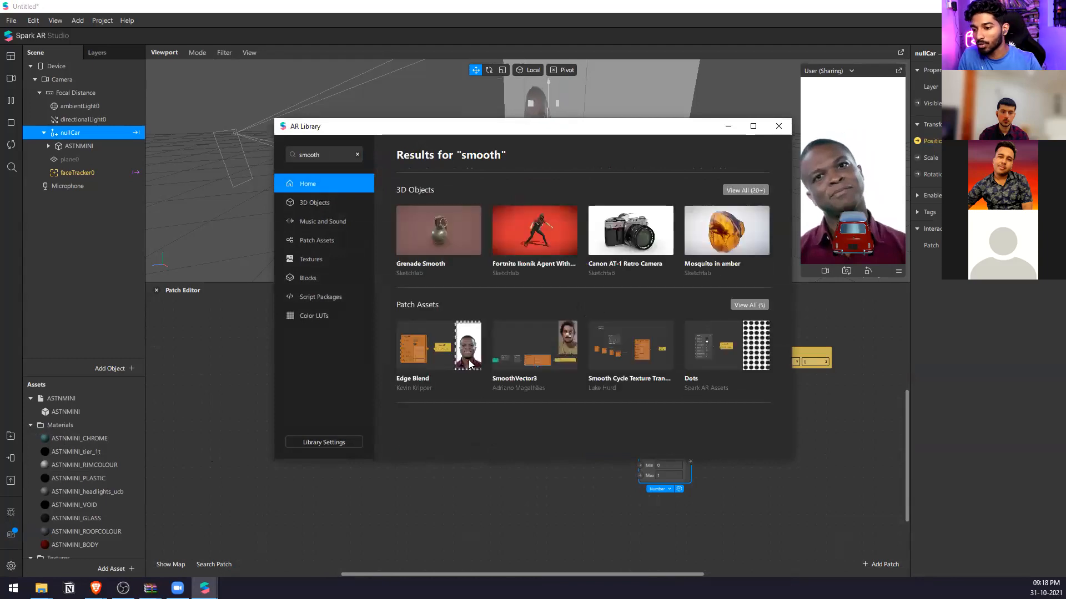
{"action": "left_click", "coordinate": [538, 353]}
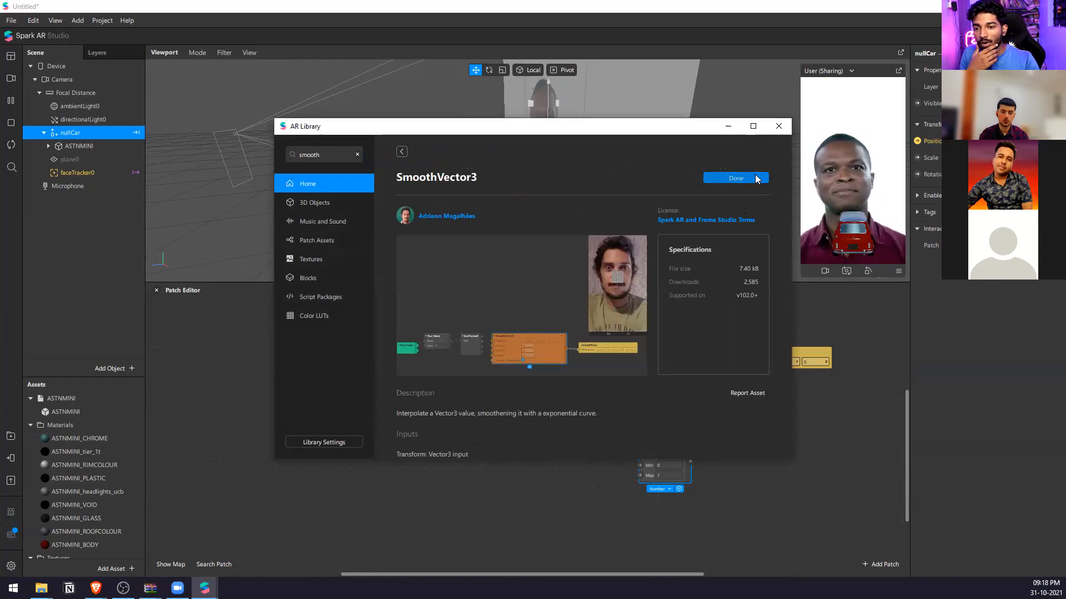
{"action": "left_click", "coordinate": [749, 176]}
Add SmoothVector3 to the patch graph, feed its Transform from the face tracker's 3D position, and enable its smoothing checkbox.
{"action": "left_click_drag", "start_coordinate": [72, 552], "coordinate": [609, 485]}
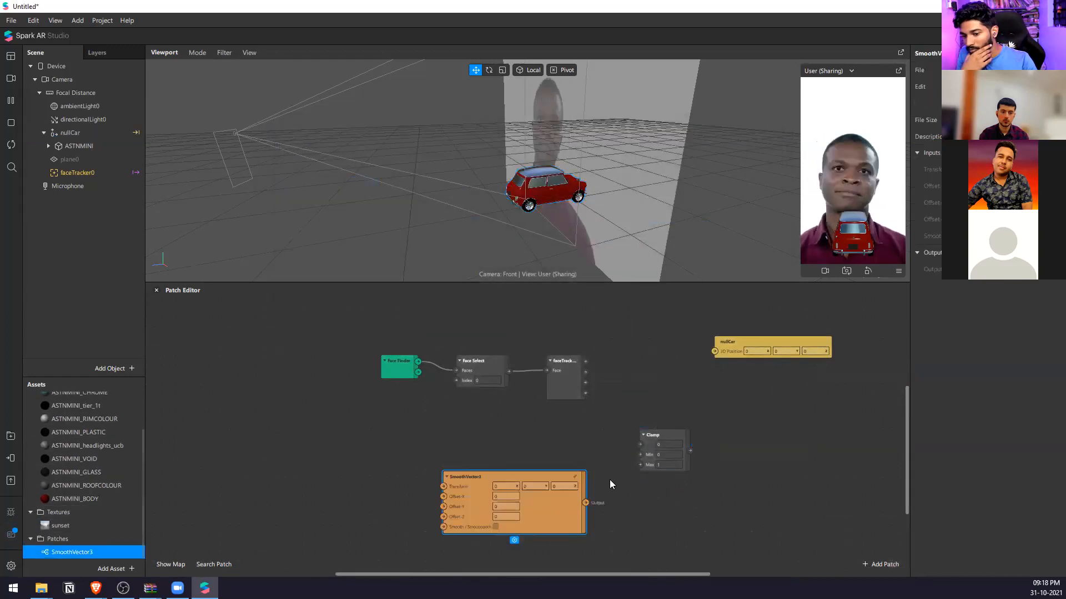
{"action": "left_click_drag", "start_coordinate": [547, 474], "coordinate": [717, 362]}
{"action": "left_click_drag", "start_coordinate": [578, 368], "coordinate": [612, 372]}
{"action": "left_click", "coordinate": [664, 410]}
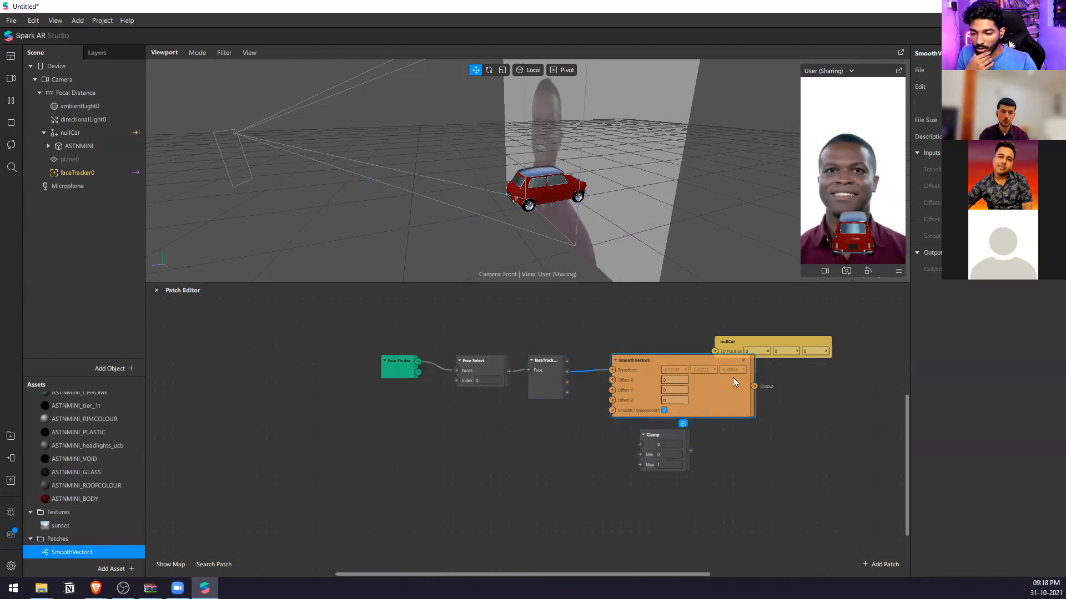
Examine the exponential smoothing patches and damping values inside SmoothVector3, and return to the main graph.
{"action": "double_click", "coordinate": [744, 361]}
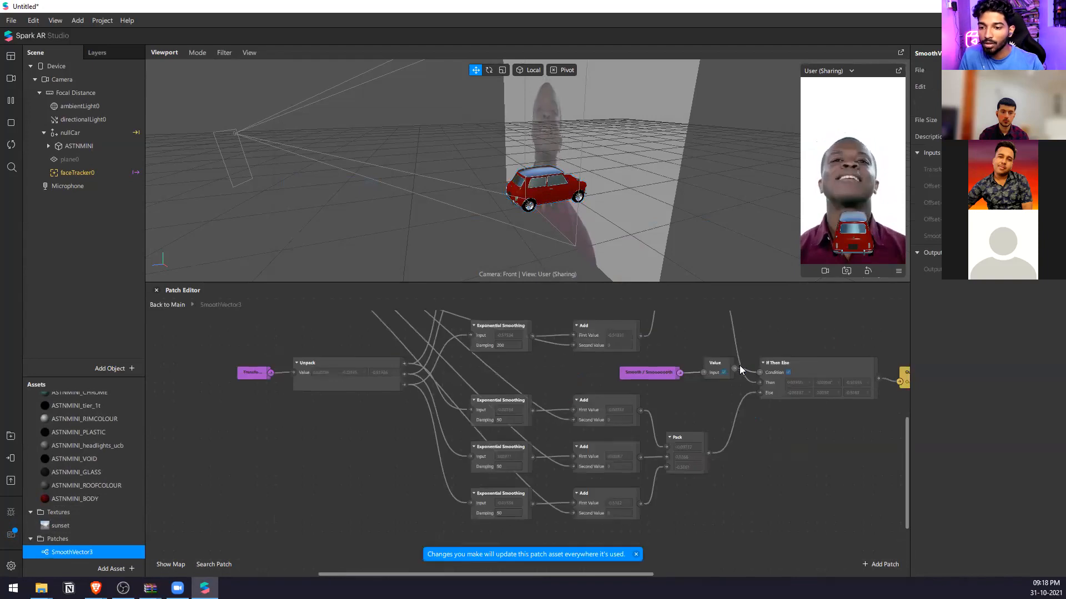
{"action": "scroll", "coordinate": [661, 399], "scroll_direction": "down", "scroll_amount": 4}
{"action": "middle_click_drag", "start_coordinate": [573, 348], "coordinate": [573, 396]}
{"action": "scroll", "coordinate": [606, 367], "scroll_direction": "up", "scroll_amount": 5}
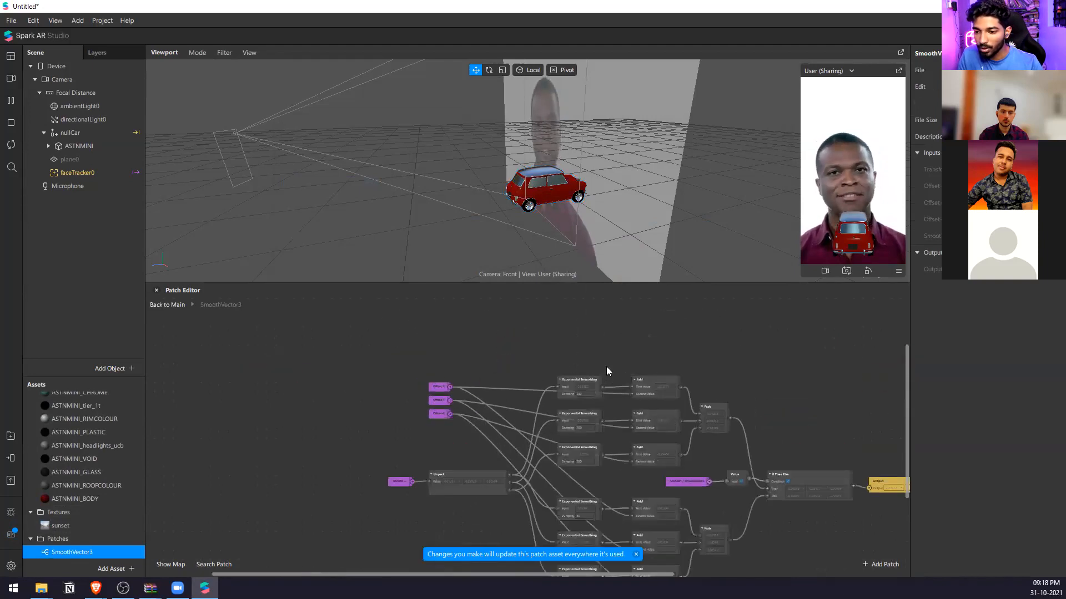
{"action": "left_click", "coordinate": [584, 404]}
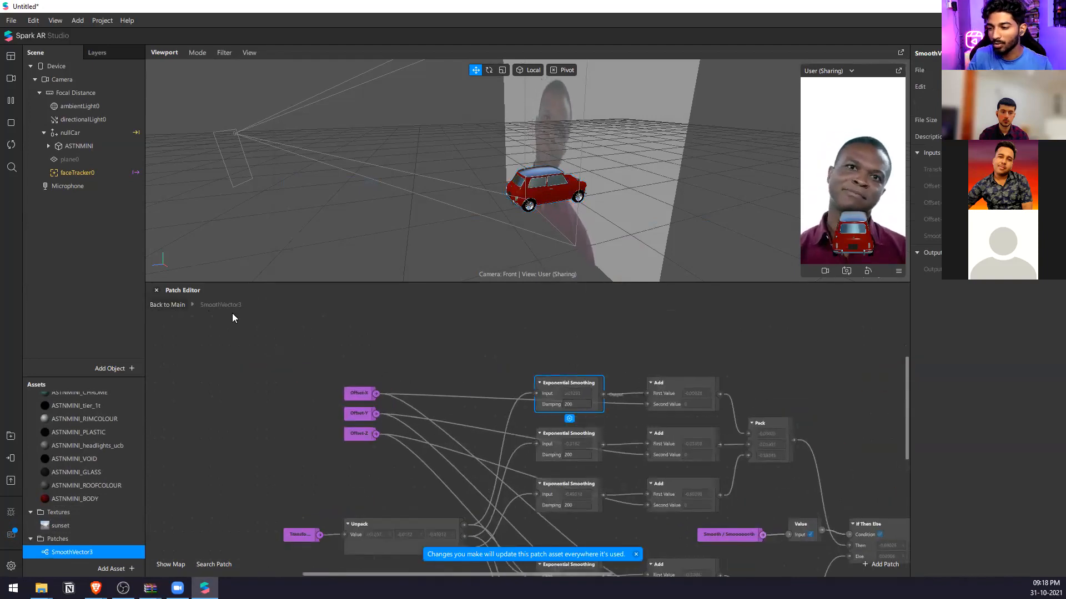
{"action": "left_click", "coordinate": [167, 305]}
Connect the SmoothVector3 output to the 3D position input of nullCar.
{"action": "scroll", "coordinate": [749, 380], "scroll_direction": "up", "scroll_amount": 3}
{"action": "left_click_drag", "start_coordinate": [638, 349], "coordinate": [809, 366]}
{"action": "scroll", "coordinate": [666, 383], "scroll_direction": "up", "scroll_amount": 2}
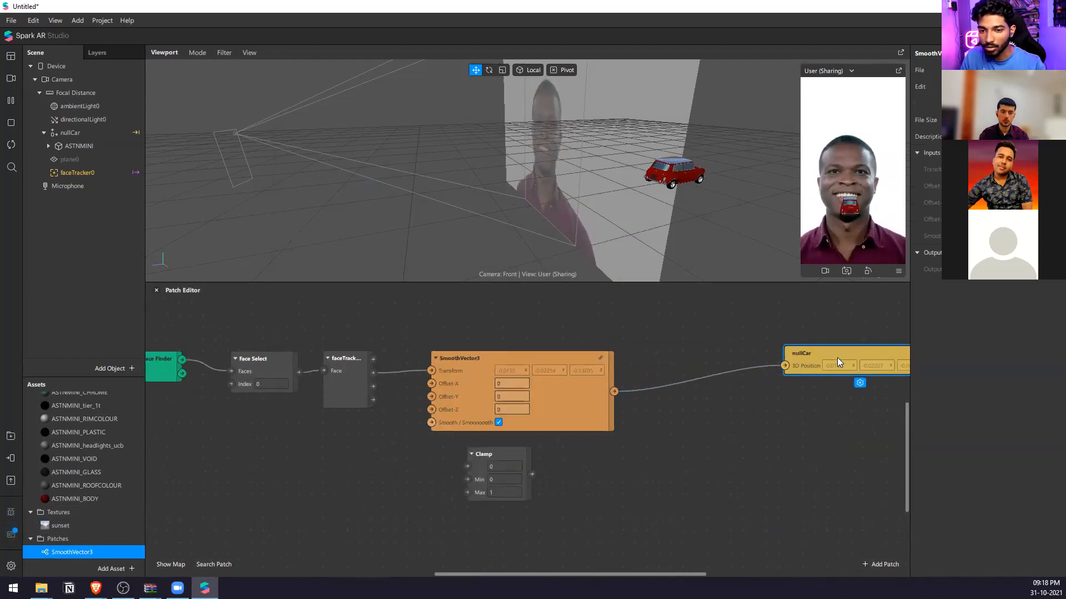
Try EOS Webcam Utility and Logitech HD Webcam C310 as the preview camera and restart the effect.
{"action": "left_click", "coordinate": [9, 83]}
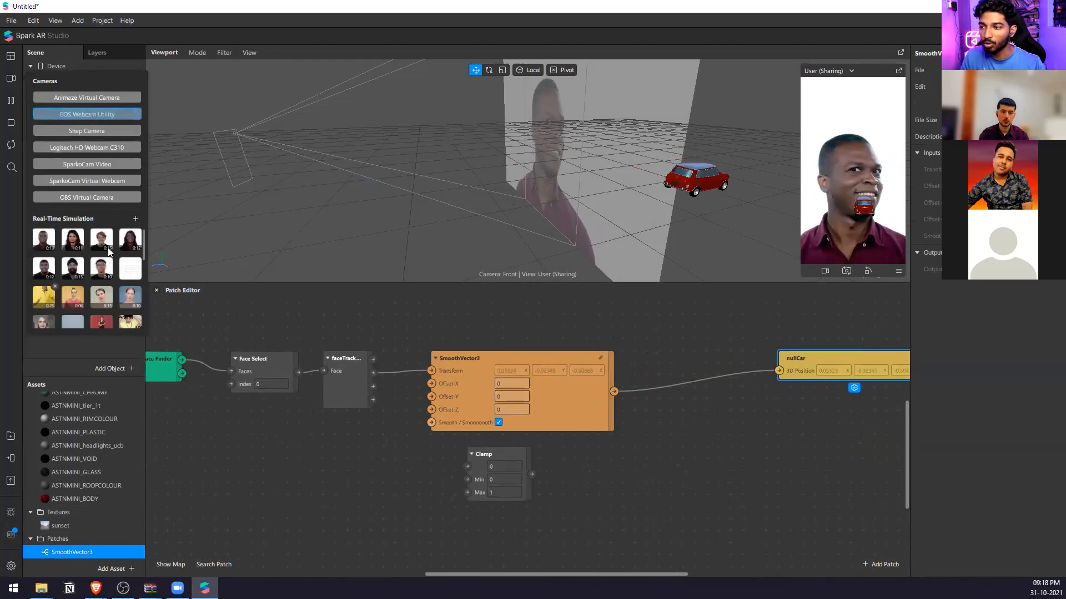
{"action": "left_click", "coordinate": [76, 183]}
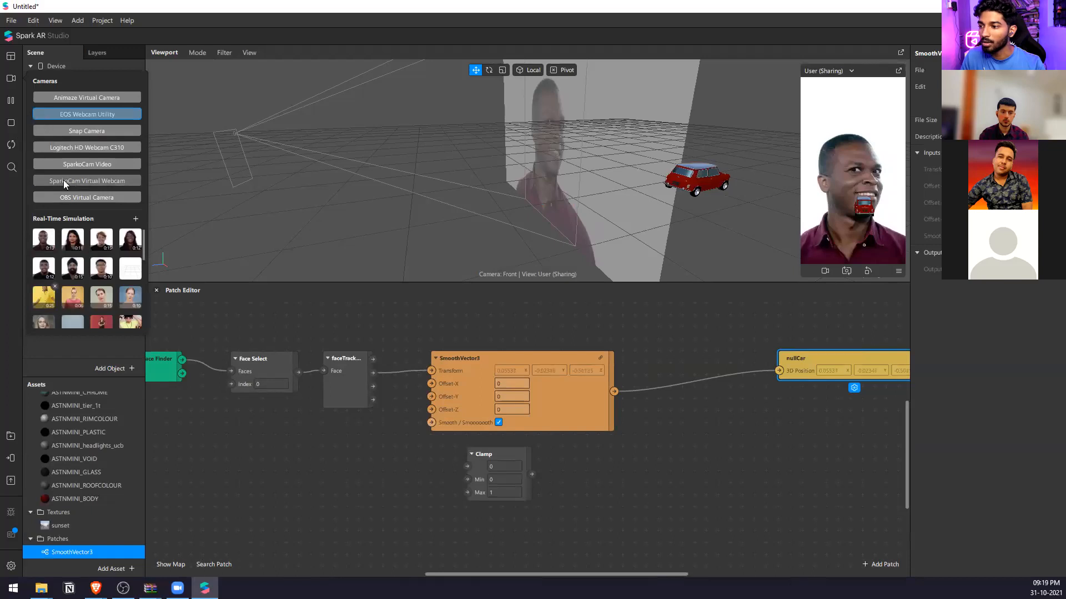
{"action": "left_click", "coordinate": [65, 114]}
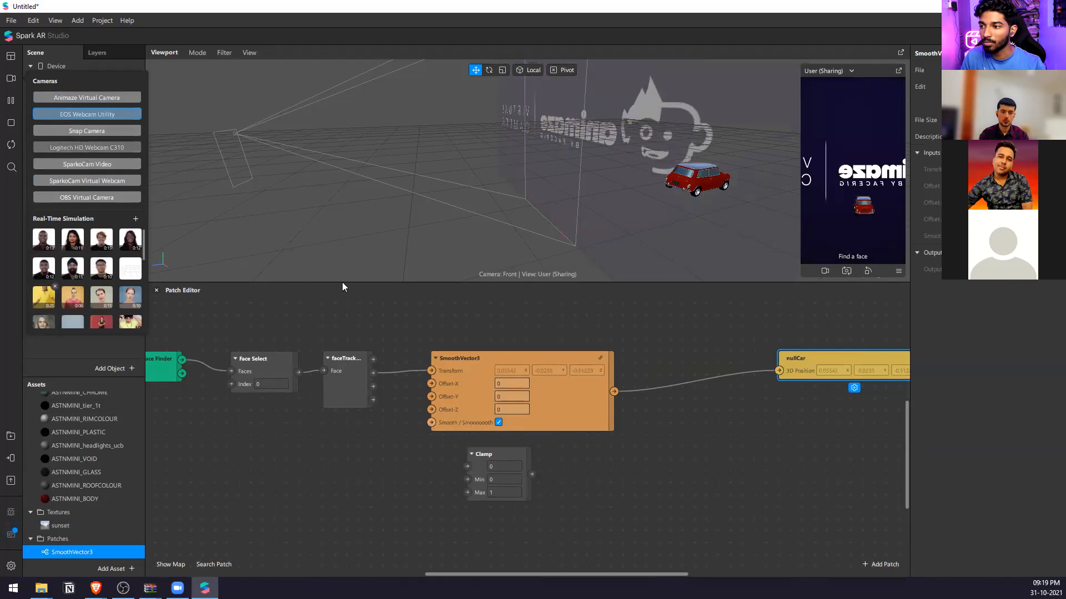
{"action": "left_click", "coordinate": [47, 146]}
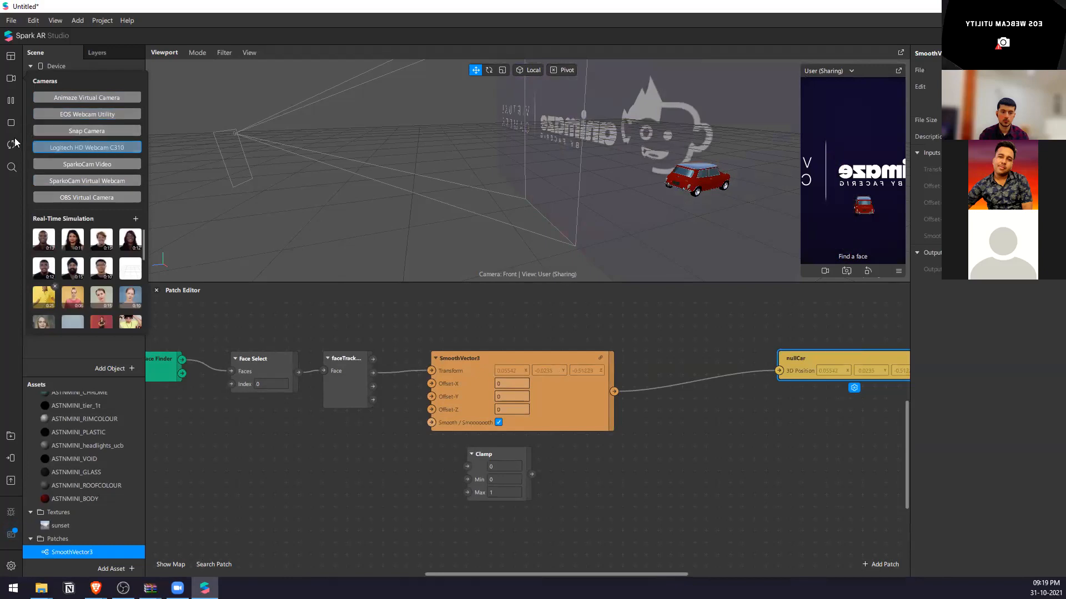
{"action": "left_click", "coordinate": [9, 103]}
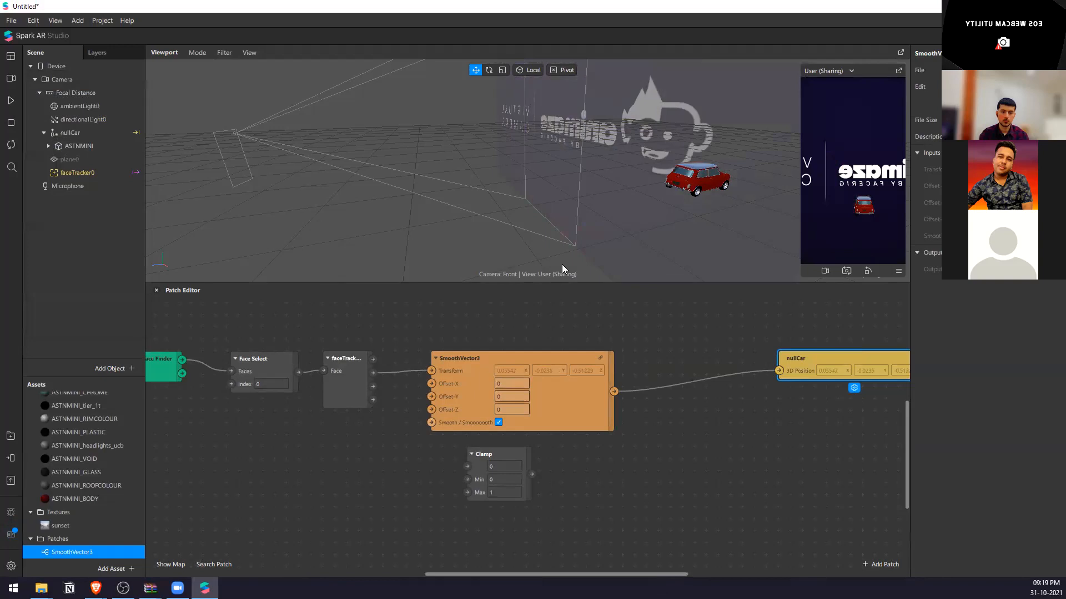
{"action": "left_click", "coordinate": [12, 145]}
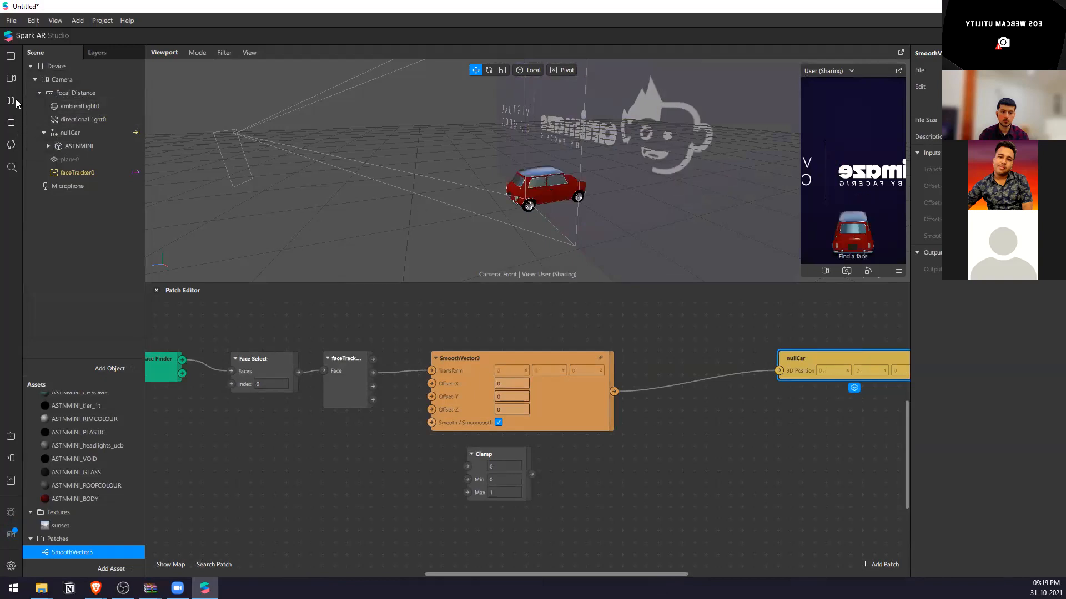
Switch the preview to the first real-time simulation video and try the Logitech HD Webcam C310 again.
{"action": "left_click", "coordinate": [10, 77]}
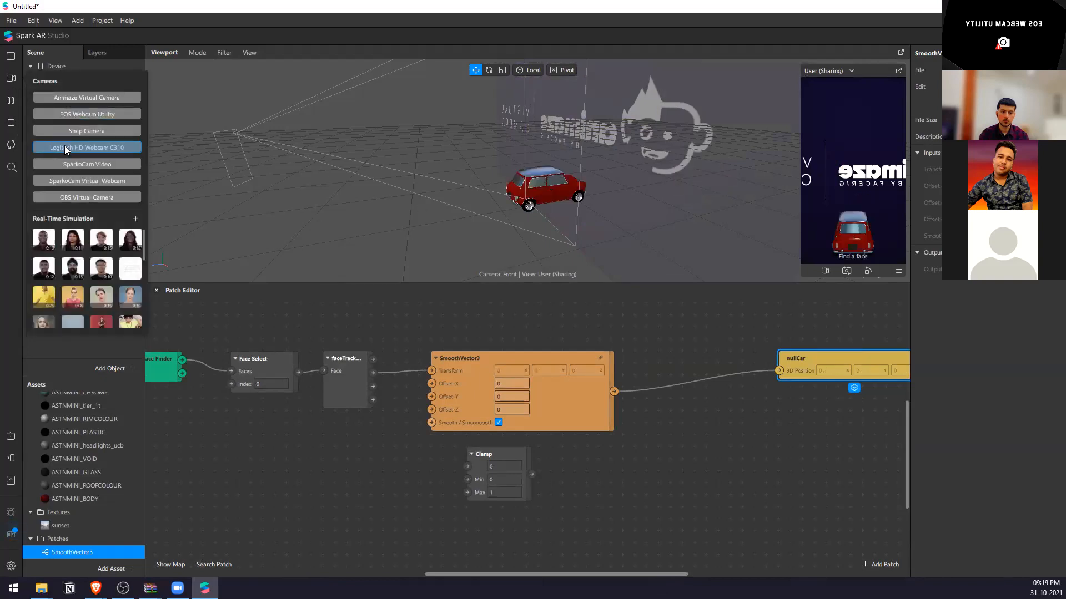
{"action": "left_click", "coordinate": [49, 242]}
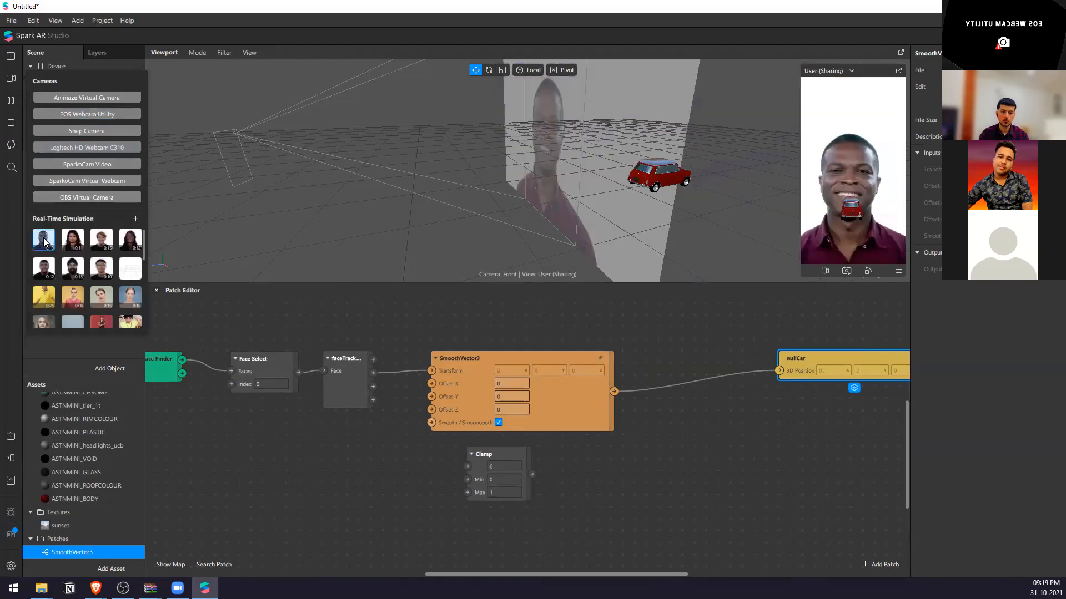
{"action": "left_click", "coordinate": [77, 148]}
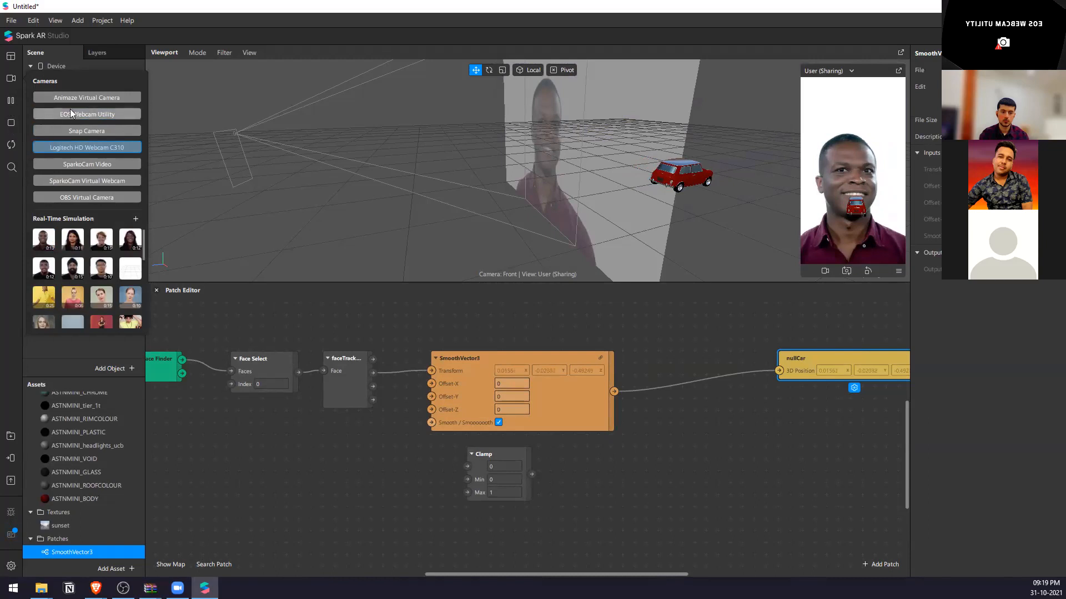
{"action": "left_click", "coordinate": [13, 102]}
Switch to OBS and try deactivating and reactivating Video Capture Device 2 in the DSLR scene.
{"action": "key", "text": "alt+Tab"}
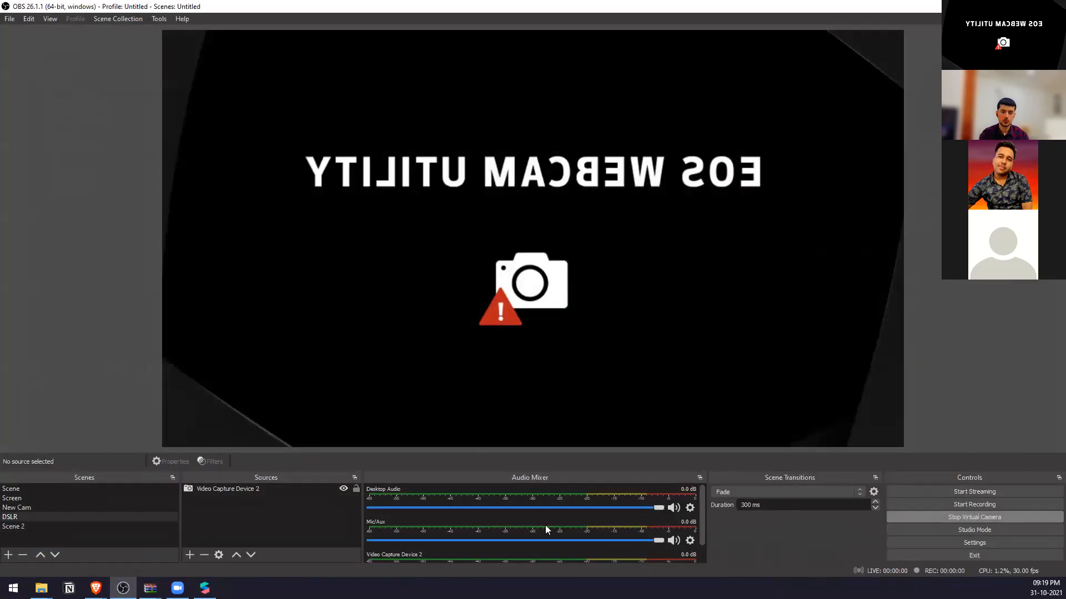
{"action": "left_click", "coordinate": [258, 491]}
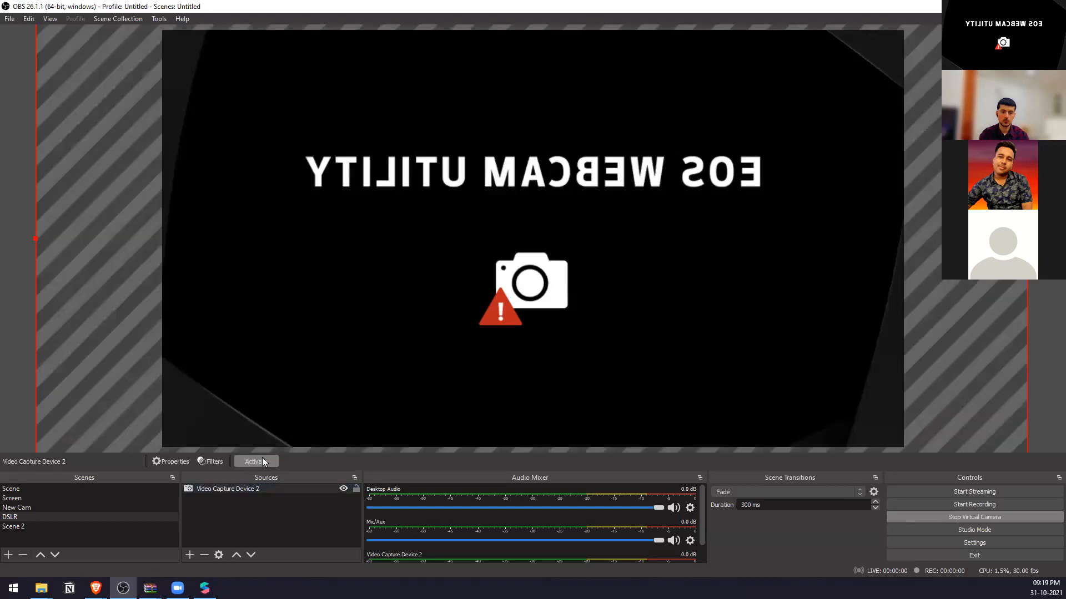
{"action": "left_click", "coordinate": [264, 461]}
{"action": "left_click", "coordinate": [271, 463]}
{"action": "left_click", "coordinate": [1002, 6]}
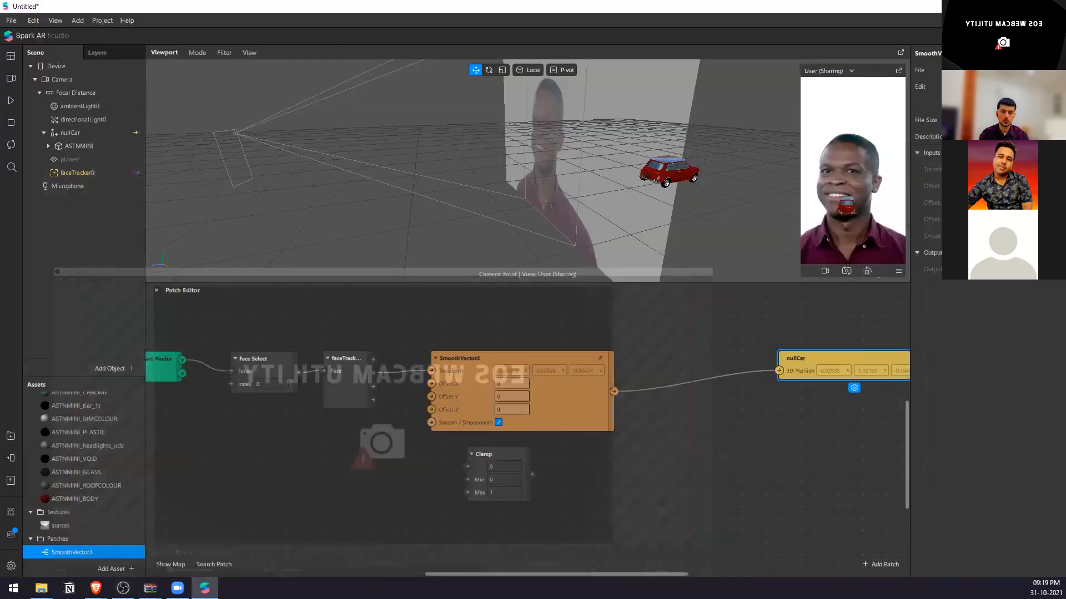
Exit OBS, confirming its shutdown, and use Logitech HD Webcam C310 as the preview camera in Spark AR Studio.
{"action": "left_click", "coordinate": [11, 82]}
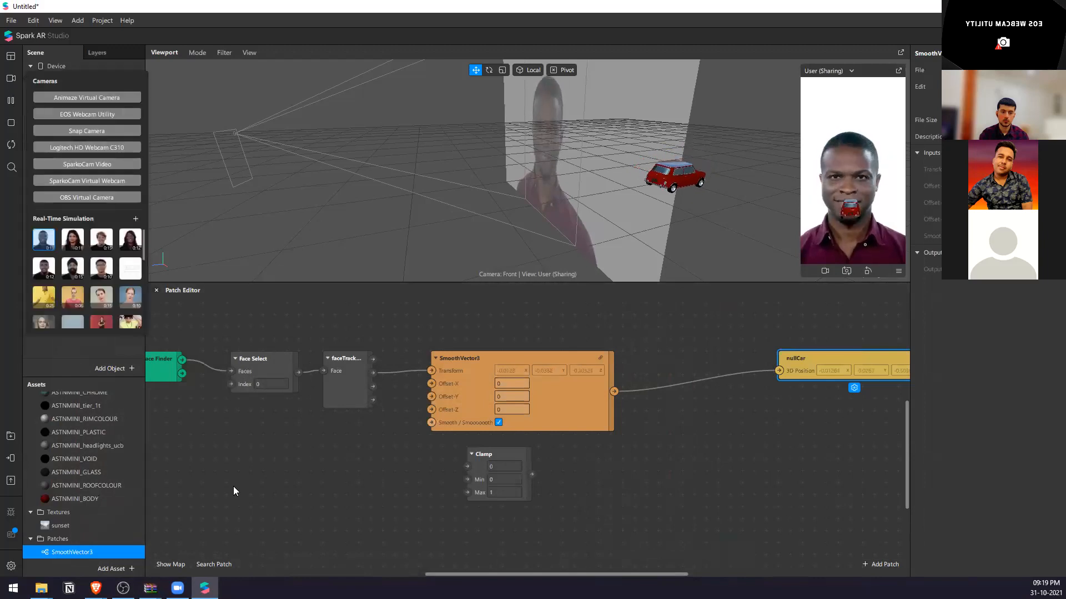
{"action": "left_click", "coordinate": [123, 589]}
{"action": "left_click", "coordinate": [1053, 6]}
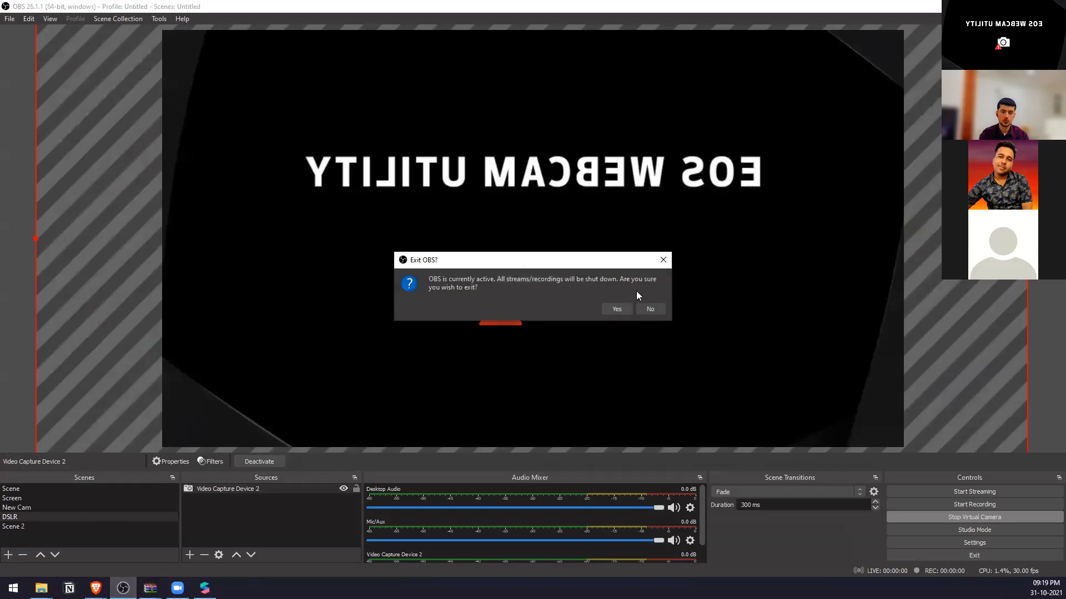
{"action": "left_click", "coordinate": [619, 310]}
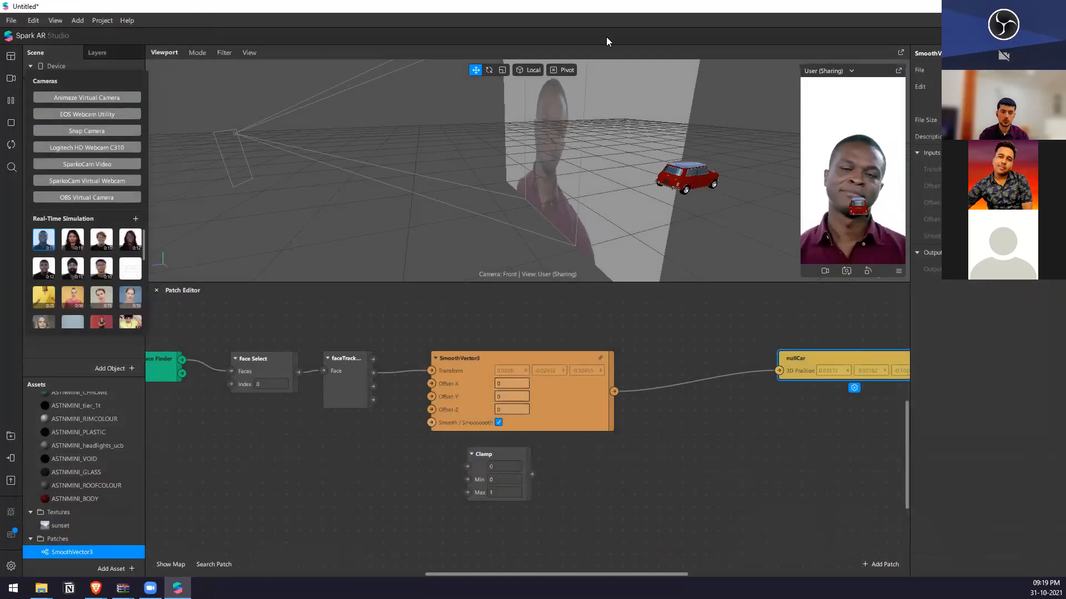
{"action": "left_click", "coordinate": [88, 147]}
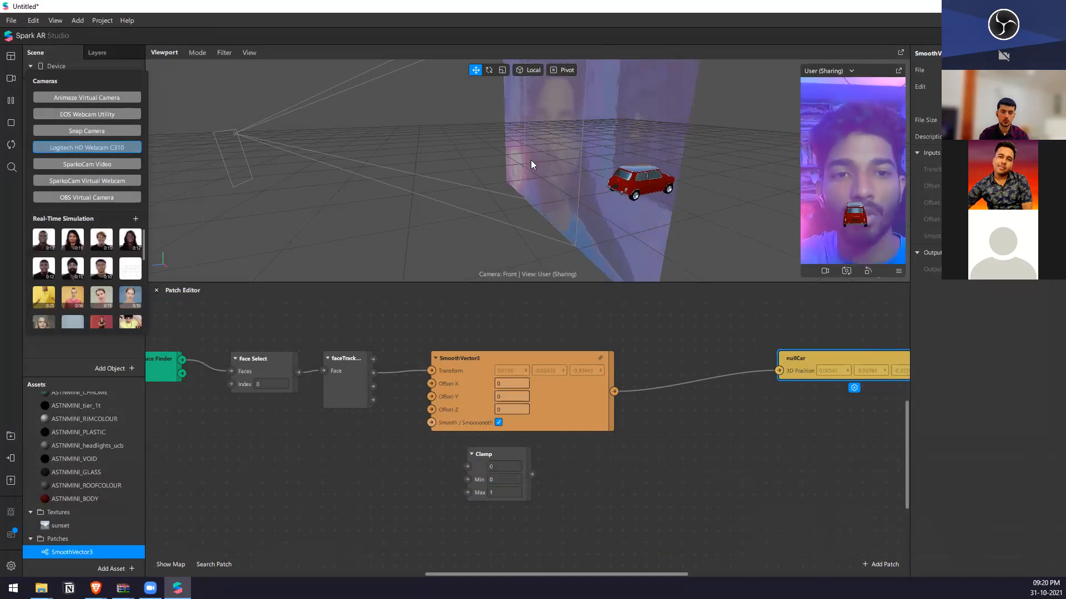
Enlarge the 3D viewport area and the simulator preview.
{"action": "left_click_drag", "start_coordinate": [845, 284], "coordinate": [832, 379]}
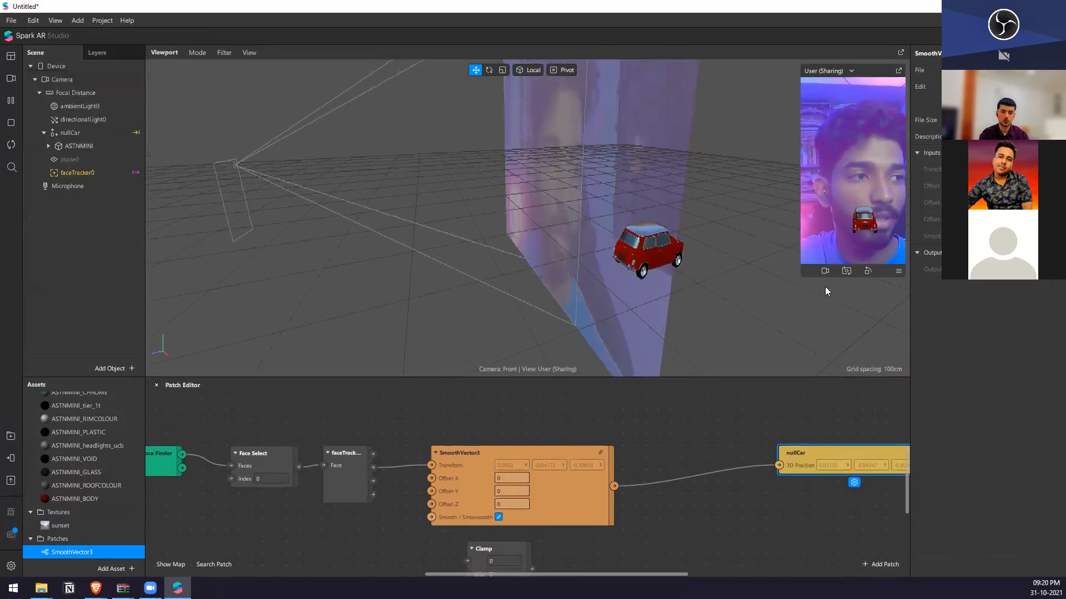
{"action": "left_click_drag", "start_coordinate": [801, 253], "coordinate": [747, 254]}
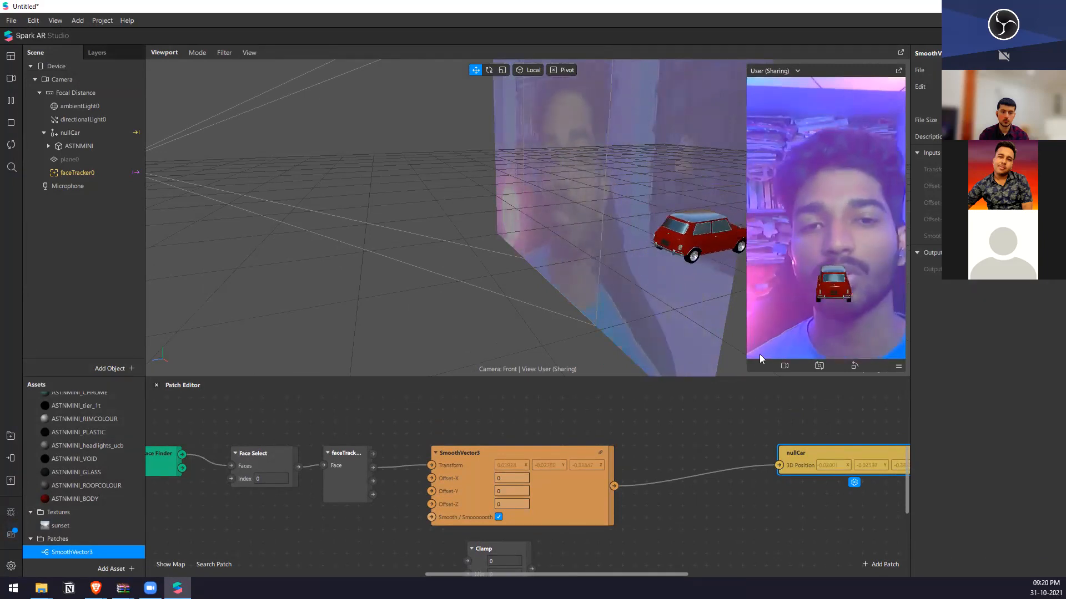
{"action": "scroll", "coordinate": [597, 499], "scroll_direction": "down", "scroll_amount": 2}
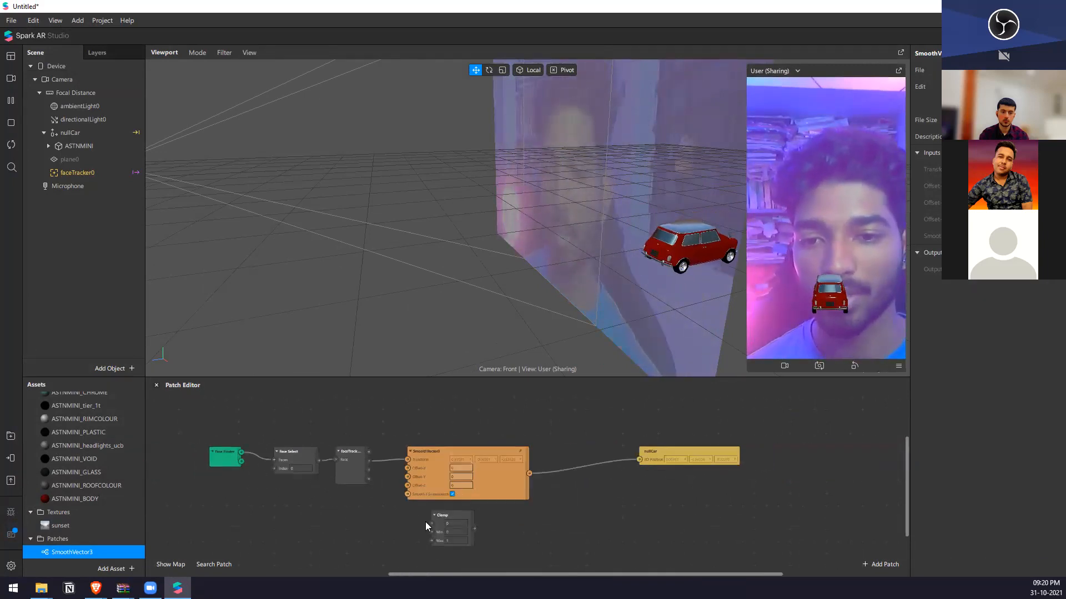
{"action": "scroll", "coordinate": [425, 522], "scroll_direction": "up", "scroll_amount": 2}
{"action": "left_click_drag", "start_coordinate": [424, 464], "coordinate": [527, 440]}
{"action": "key", "text": "ctrl+z"}
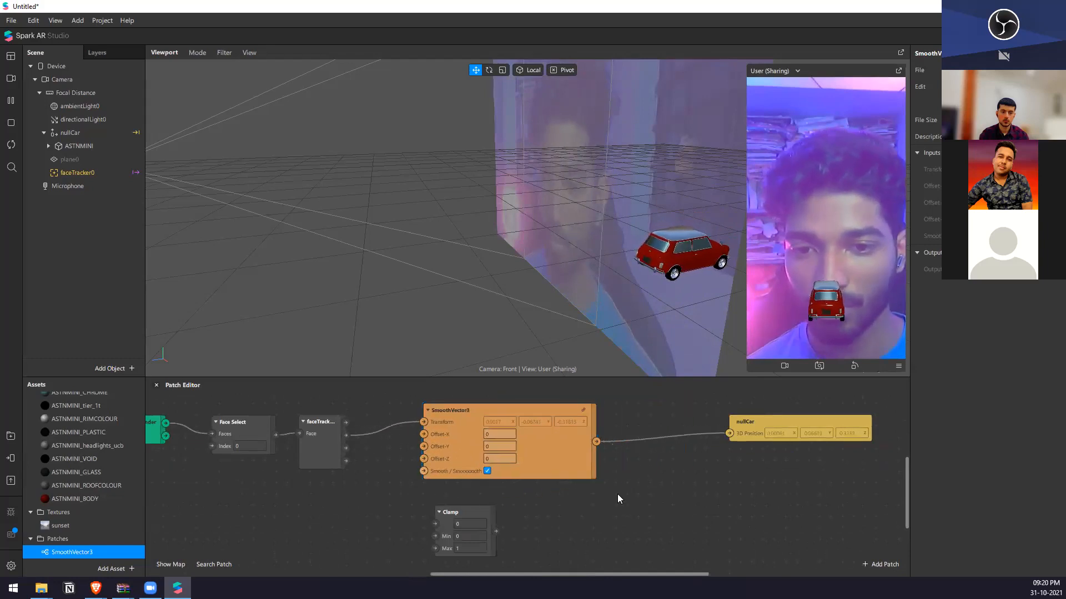
Add an Unpack patch and redirect the SmoothVector3 output from nullCar to the Unpack value input.
{"action": "right_click", "coordinate": [617, 494]}
{"action": "type", "text": "un"}
{"action": "key", "text": "Down"}
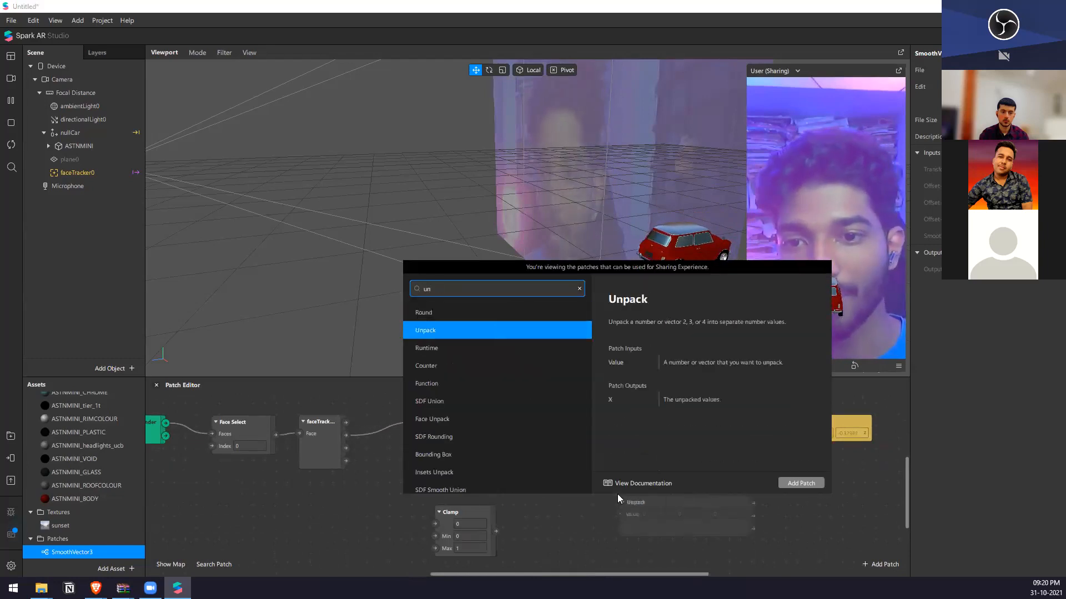
{"action": "key", "text": "Return"}
{"action": "left_click_drag", "start_coordinate": [729, 436], "coordinate": [621, 514]}
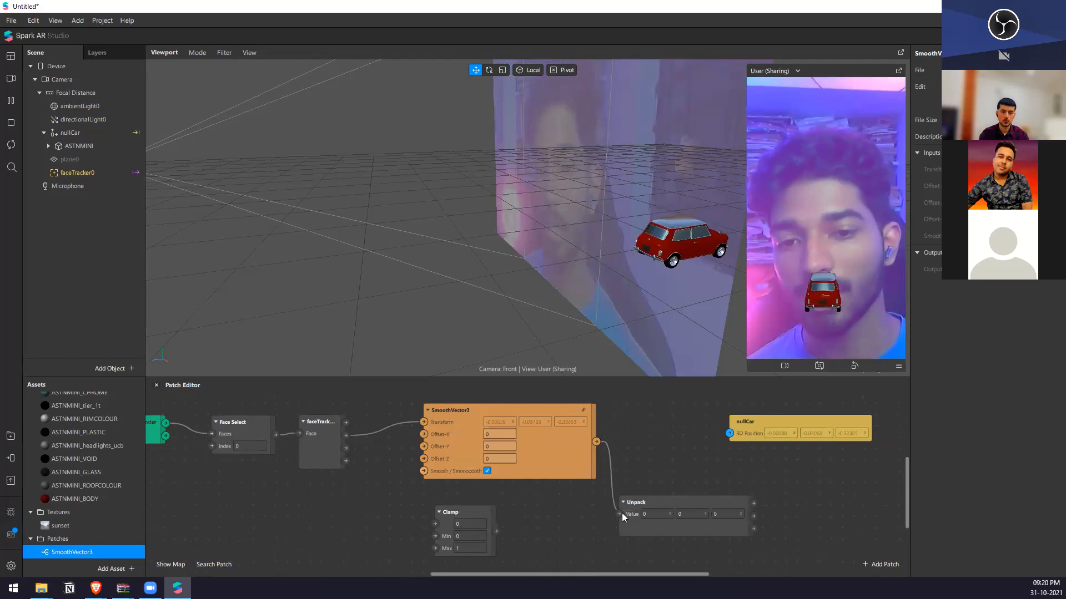
Add a Pack patch between Unpack and nullCar and connect its output to nullCar's 3D position.
{"action": "scroll", "coordinate": [588, 470], "scroll_direction": "down", "scroll_amount": 2}
{"action": "scroll", "coordinate": [588, 470], "scroll_direction": "down", "scroll_amount": 1}
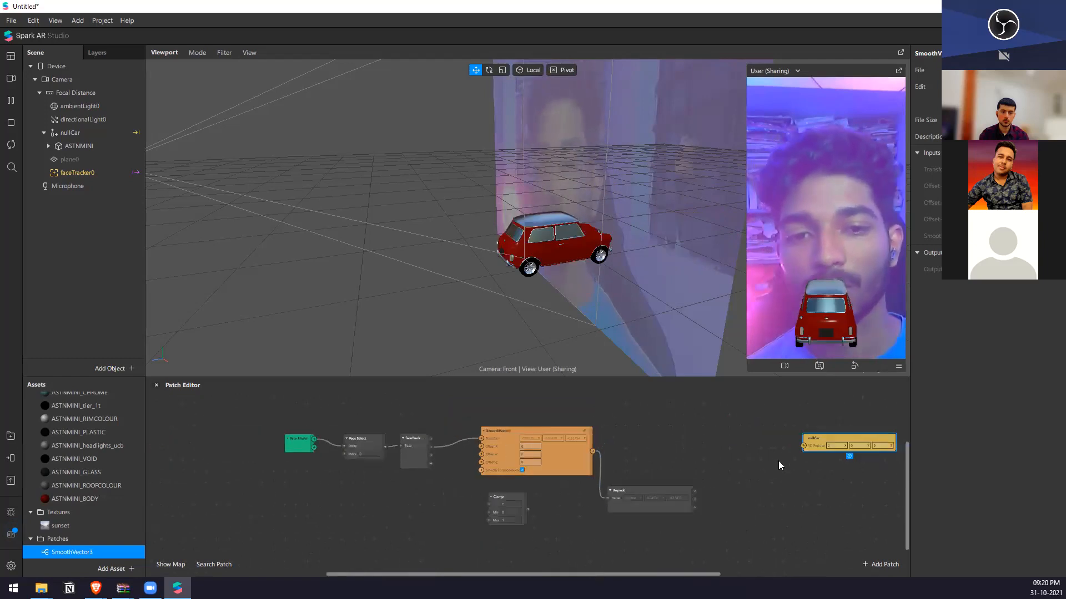
{"action": "right_click", "coordinate": [778, 461]}
{"action": "type", "text": "pac"}
{"action": "key", "text": "Return"}
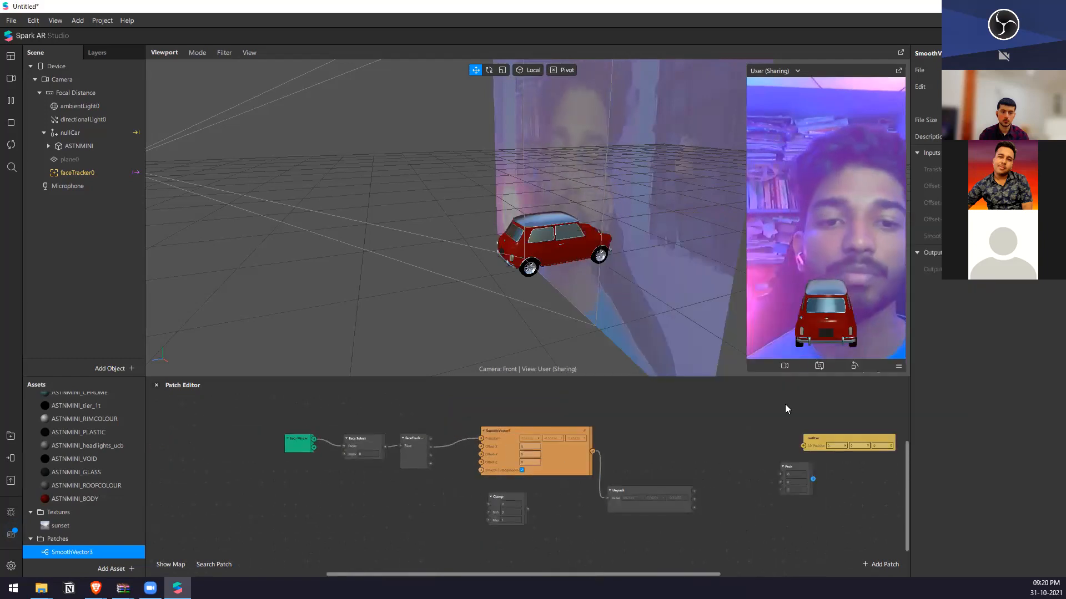
{"action": "scroll", "coordinate": [753, 481], "scroll_direction": "up", "scroll_amount": 2}
{"action": "left_click_drag", "start_coordinate": [787, 468], "coordinate": [742, 474]}
{"action": "left_click_drag", "start_coordinate": [672, 501], "coordinate": [788, 488]}
{"action": "left_click_drag", "start_coordinate": [788, 490], "coordinate": [873, 468]}
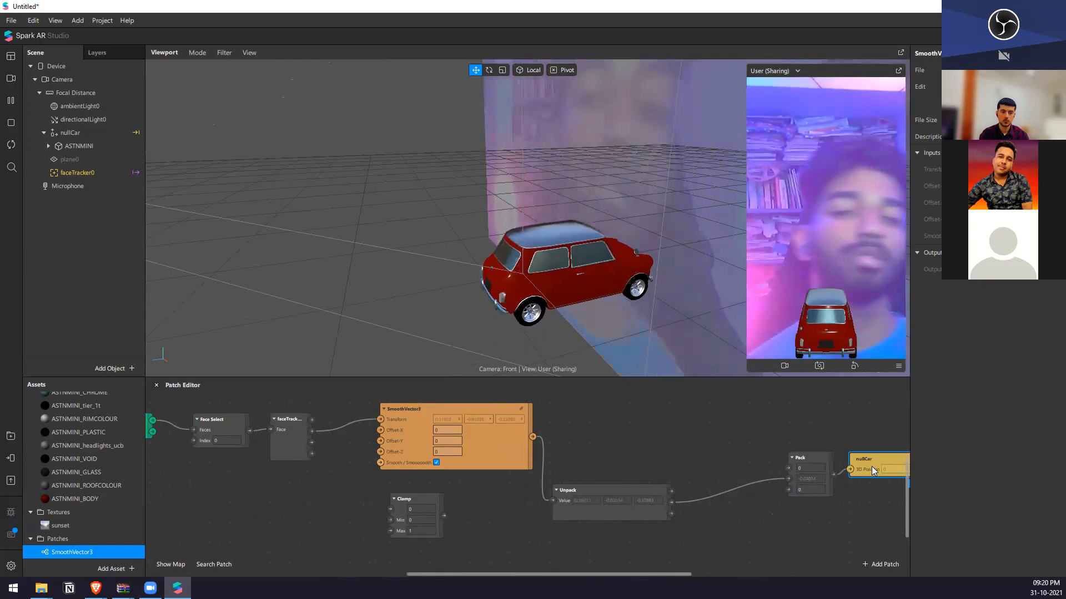
Connect Unpack's first output to Pack's first input, aligning the Unpack patch with Pack.
{"action": "left_click_drag", "start_coordinate": [788, 478], "coordinate": [788, 468]}
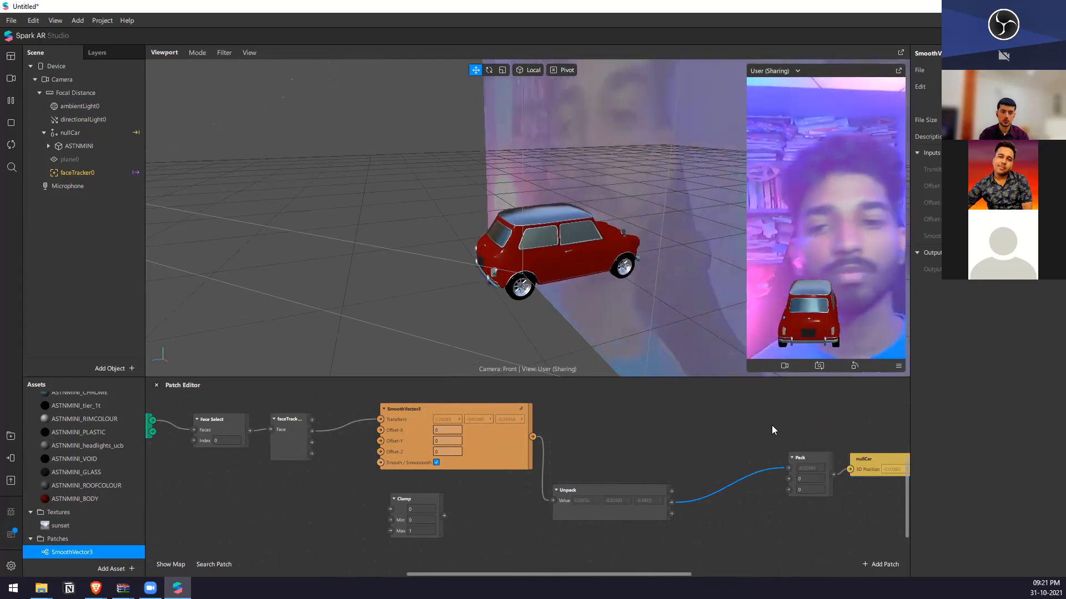
{"action": "left_click_drag", "start_coordinate": [652, 507], "coordinate": [789, 468]}
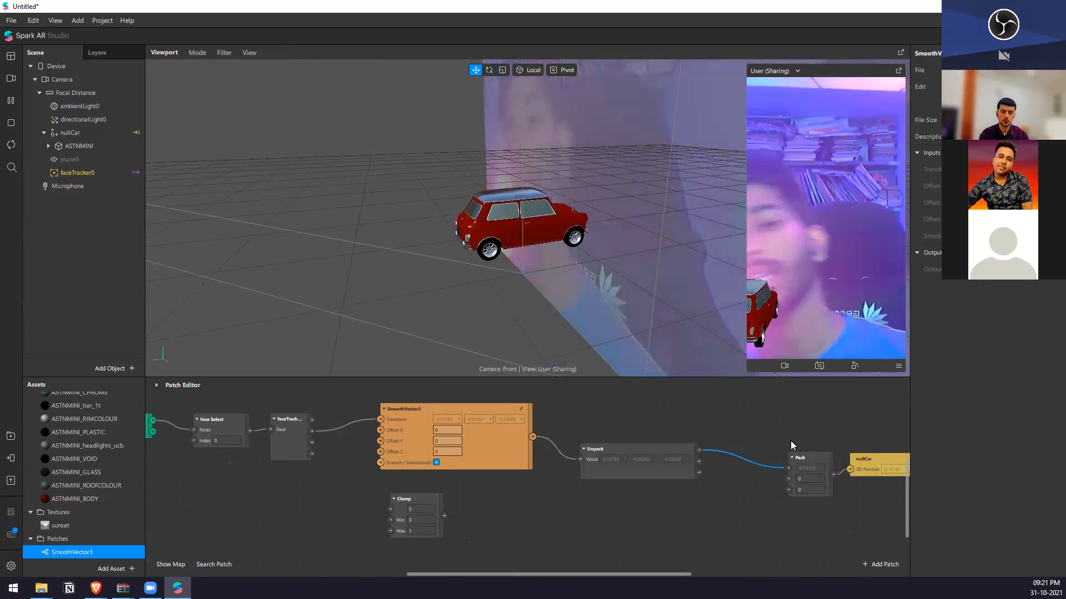
{"action": "scroll", "coordinate": [666, 410], "scroll_direction": "down", "scroll_amount": 2}
{"action": "scroll", "coordinate": [716, 416], "scroll_direction": "up", "scroll_amount": 2}
Move the Clamp patch between Unpack and Pack and route the first value through it.
{"action": "left_click", "coordinate": [780, 474]}
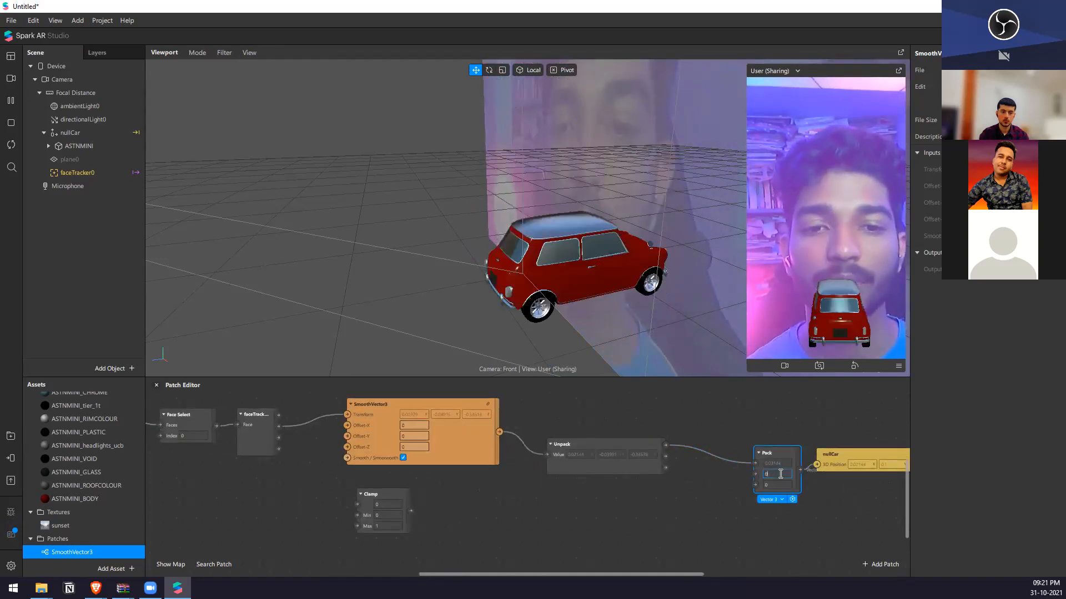
{"action": "left_click", "coordinate": [697, 482]}
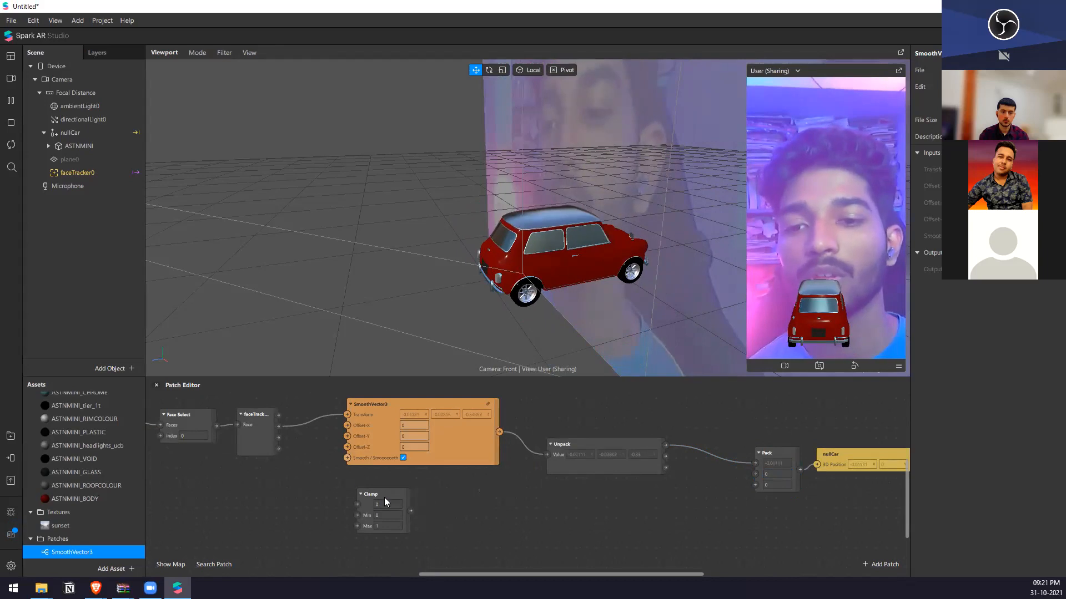
{"action": "left_click_drag", "start_coordinate": [385, 499], "coordinate": [694, 489]}
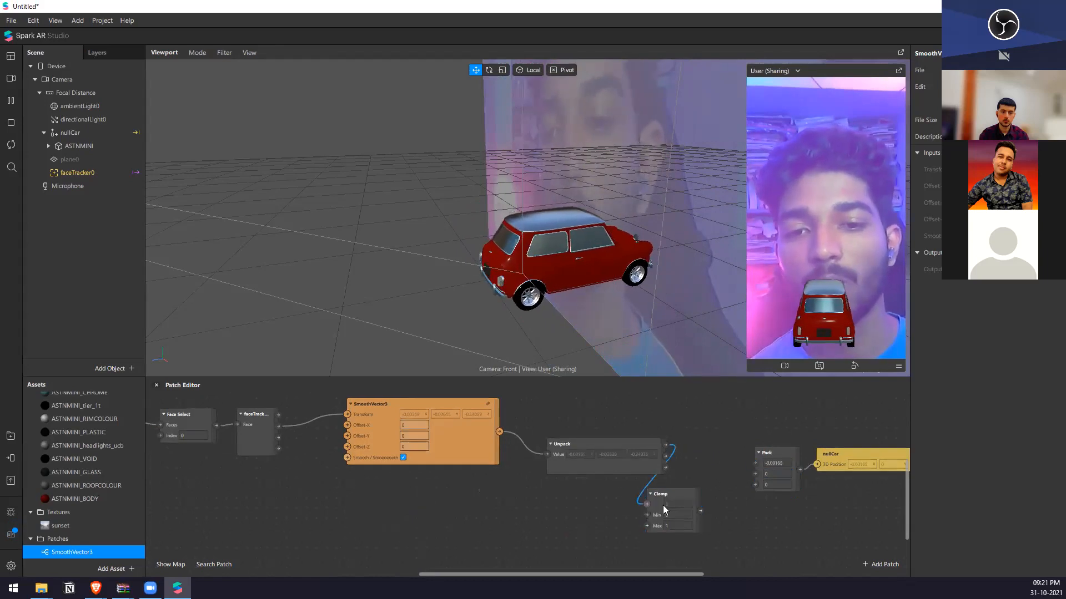
{"action": "left_click_drag", "start_coordinate": [761, 465], "coordinate": [755, 464]}
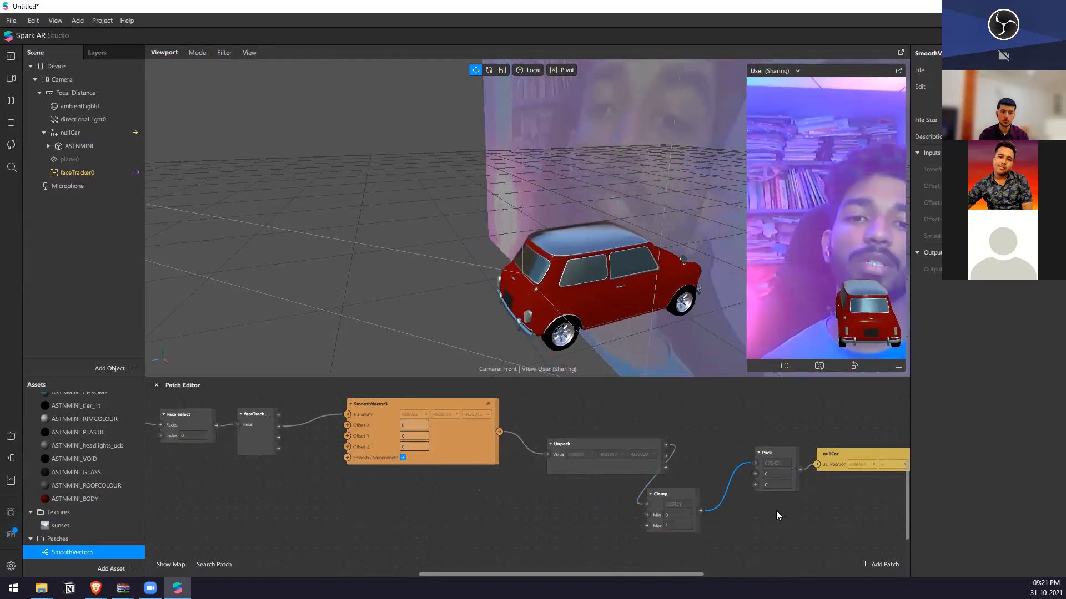
Set the Clamp patch's Max to 0.07.
{"action": "scroll", "coordinate": [654, 458], "scroll_direction": "up", "scroll_amount": 3}
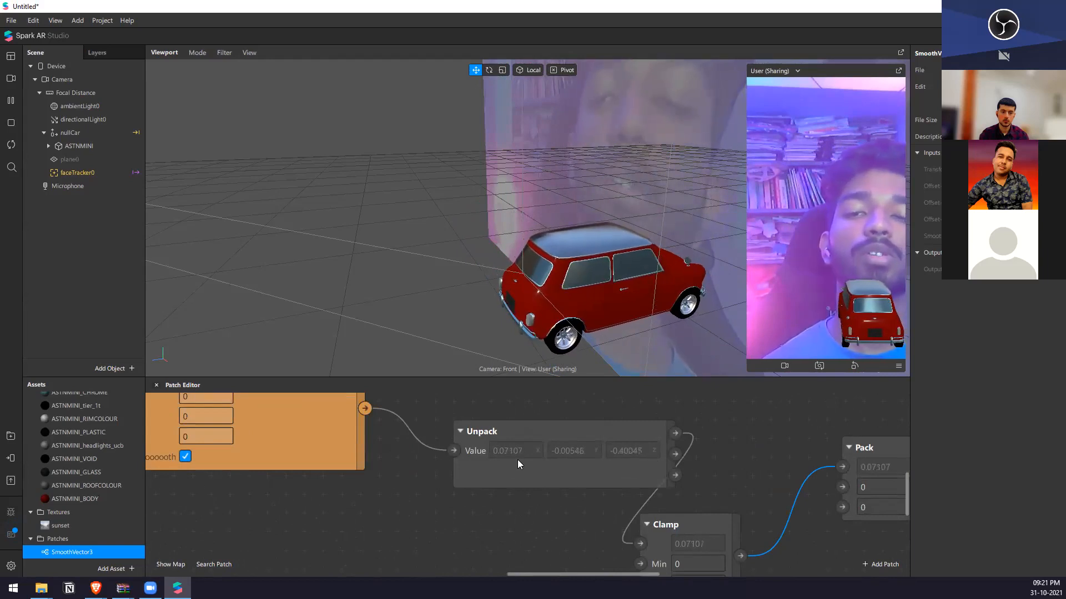
{"action": "scroll", "coordinate": [517, 462], "scroll_direction": "down", "scroll_amount": 3}
{"action": "scroll", "coordinate": [676, 533], "scroll_direction": "up", "scroll_amount": 2}
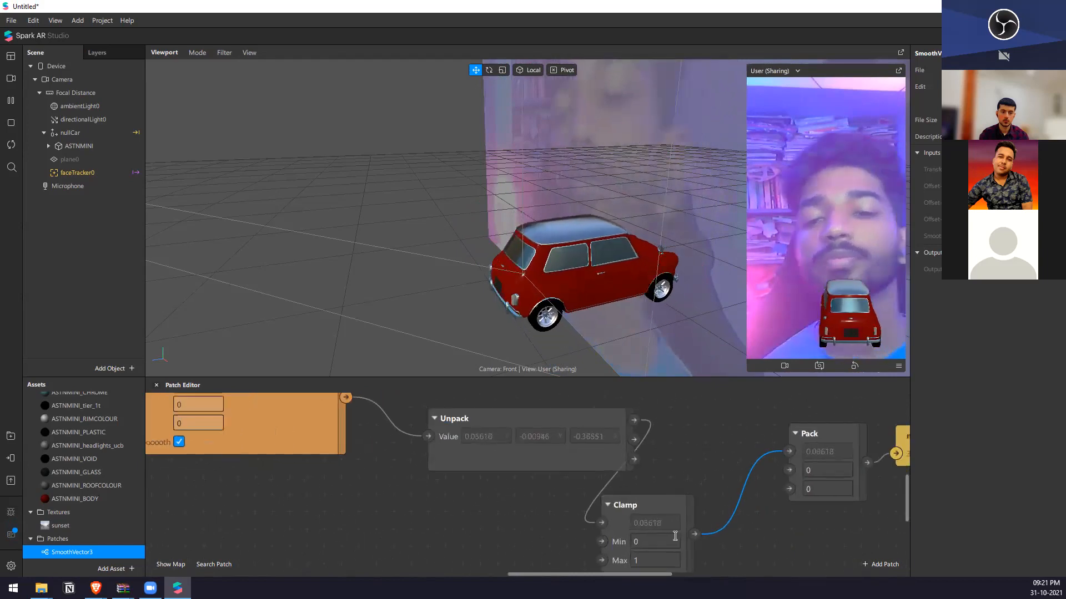
{"action": "scroll", "coordinate": [455, 491], "scroll_direction": "down", "scroll_amount": 3}
{"action": "scroll", "coordinate": [580, 541], "scroll_direction": "up", "scroll_amount": 2}
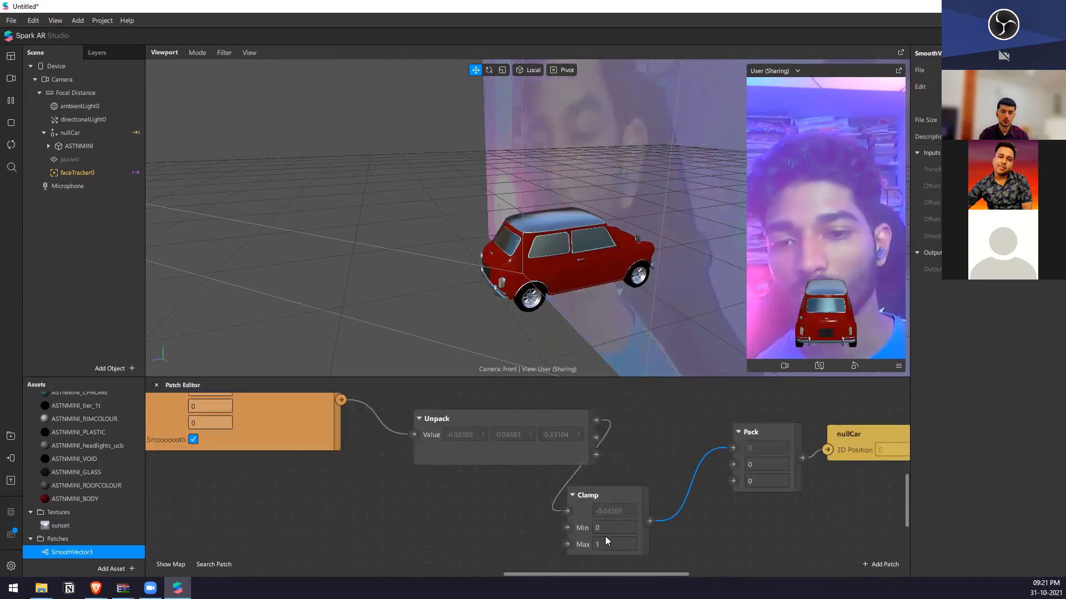
{"action": "double_click", "coordinate": [606, 541]}
{"action": "type", "text": "0.078"}
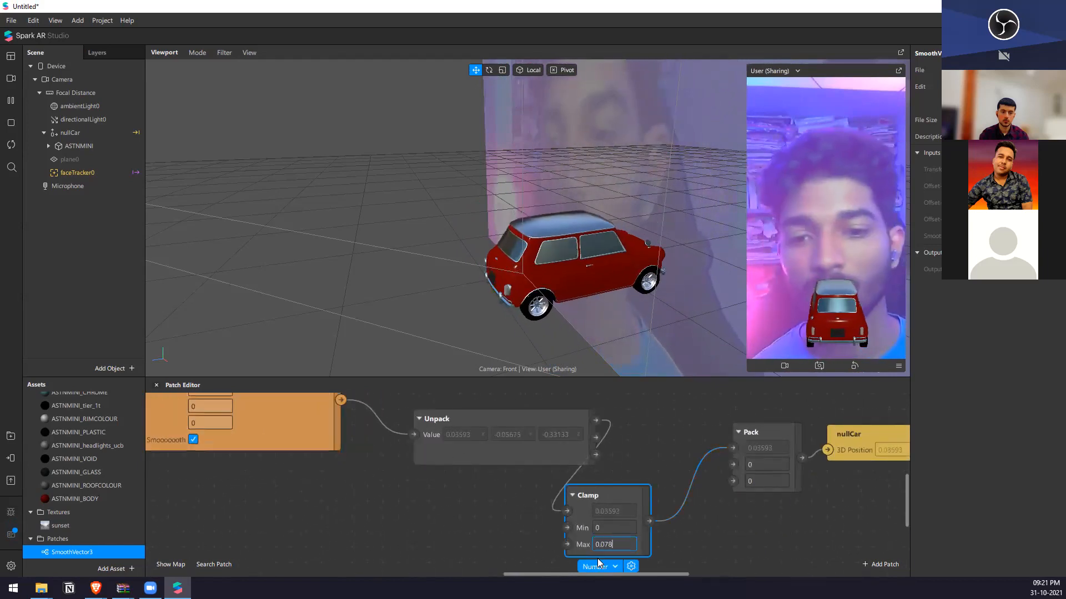
{"action": "key", "text": "BackSpace"}
{"action": "key", "text": "Return"}
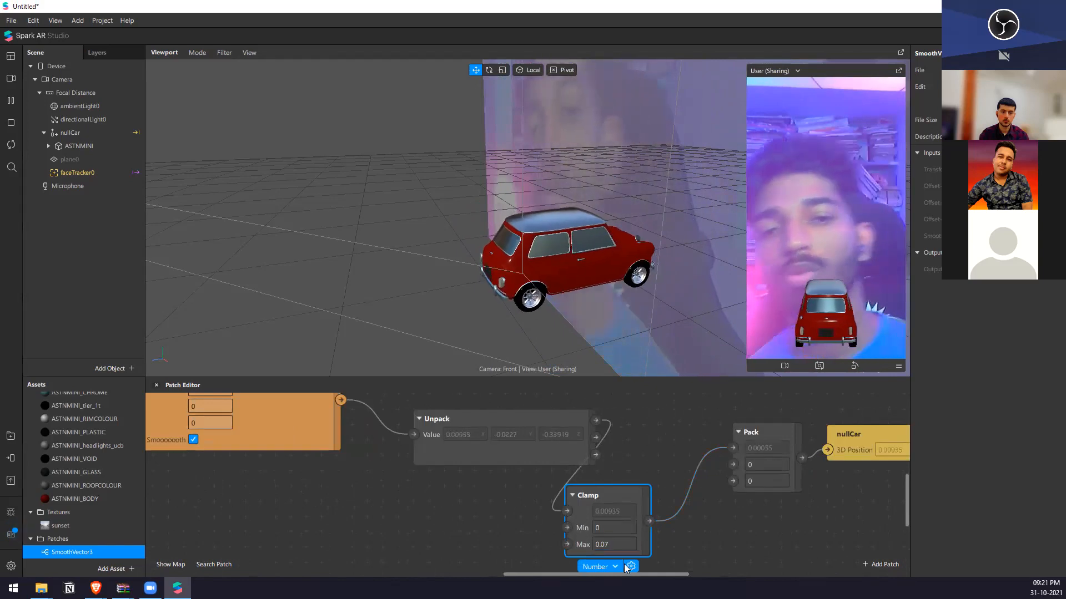
Set the Clamp patch's Min to -0.07.
{"action": "double_click", "coordinate": [620, 545]}
{"action": "key", "text": "BackSpace"}
{"action": "key", "text": "Return"}
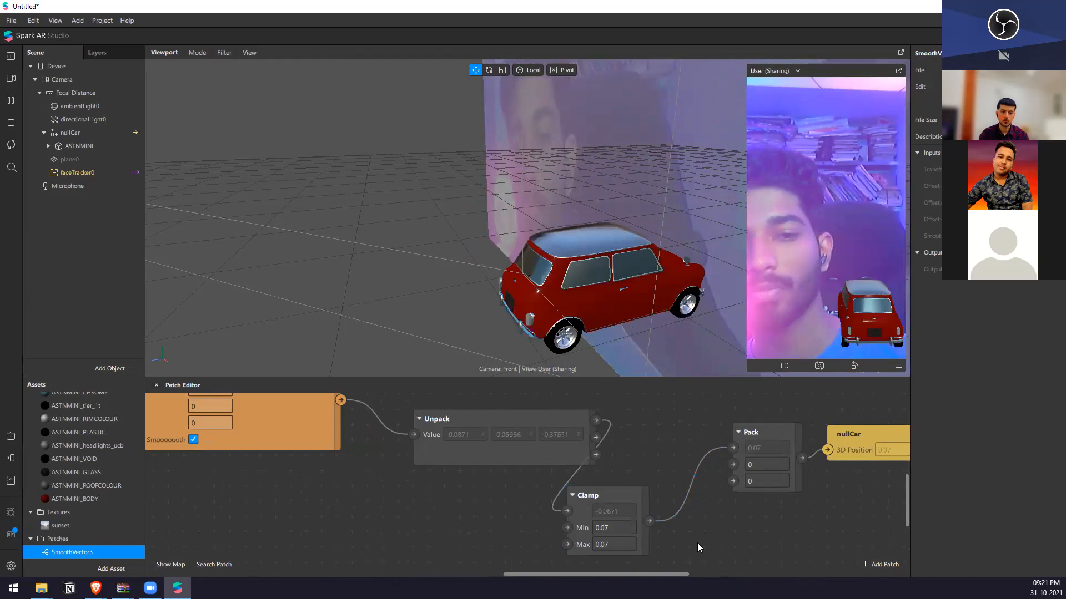
{"action": "left_click", "coordinate": [621, 545]}
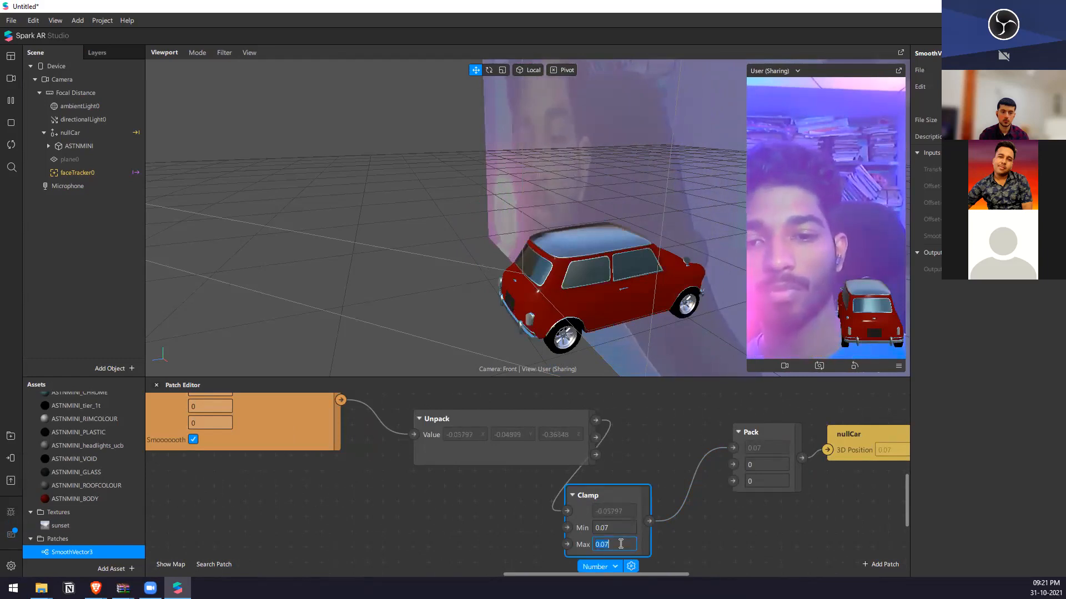
{"action": "left_click", "coordinate": [661, 536]}
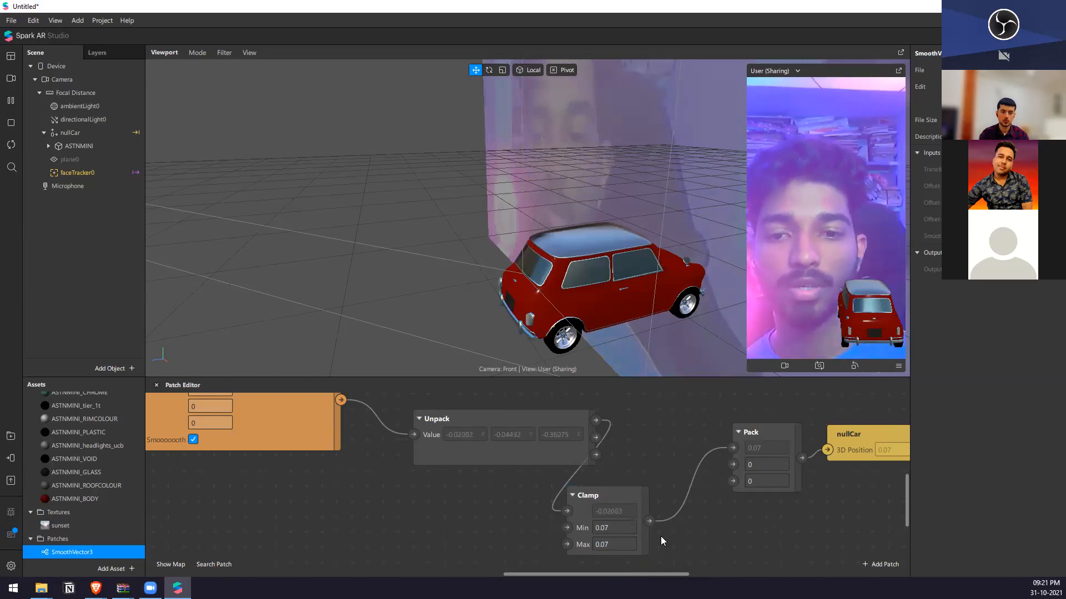
{"action": "left_click", "coordinate": [617, 524]}
{"action": "double_click", "coordinate": [617, 523]}
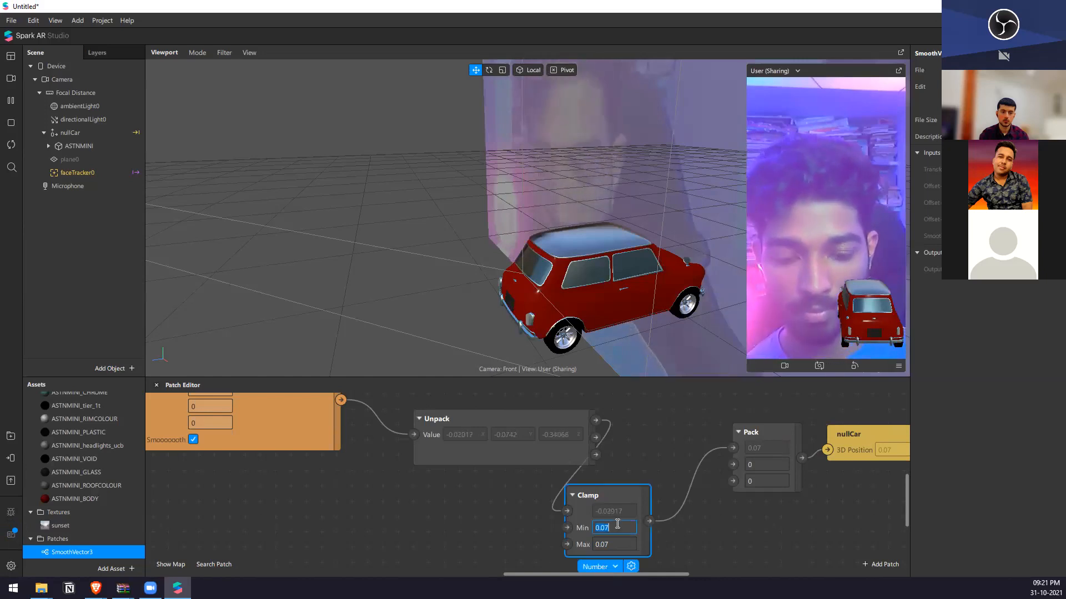
{"action": "key", "text": "BackSpace"}
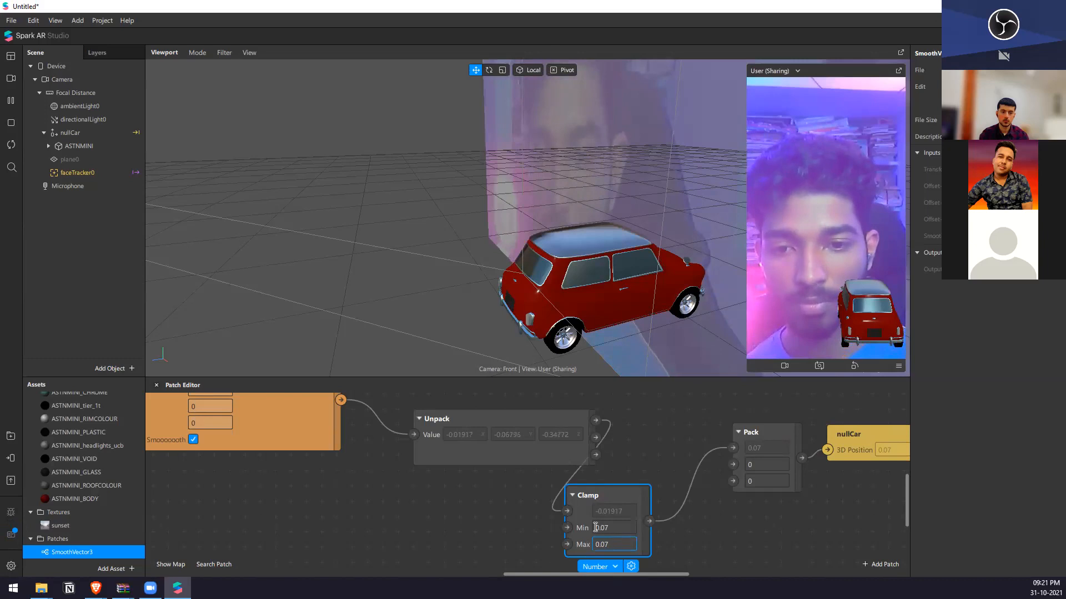
{"action": "left_click", "coordinate": [595, 527]}
{"action": "type", "text": "-"}
{"action": "key", "text": "Return"}
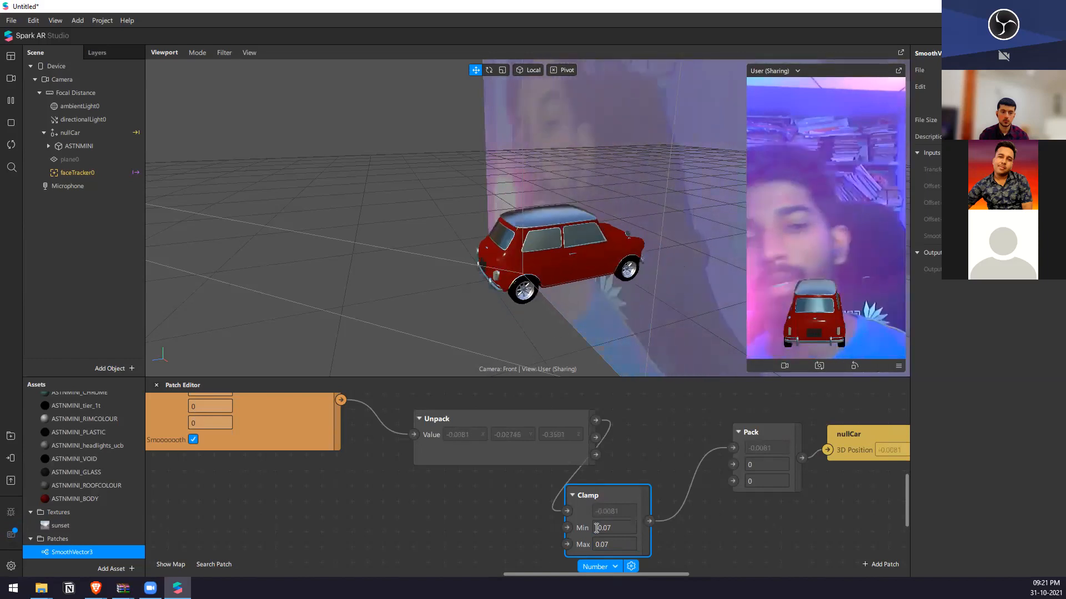
{"action": "left_click", "coordinate": [711, 528]}
Line up the Clamp, Pack and nullCar patches in one row beside Unpack.
{"action": "scroll", "coordinate": [458, 451], "scroll_direction": "down", "scroll_amount": 2}
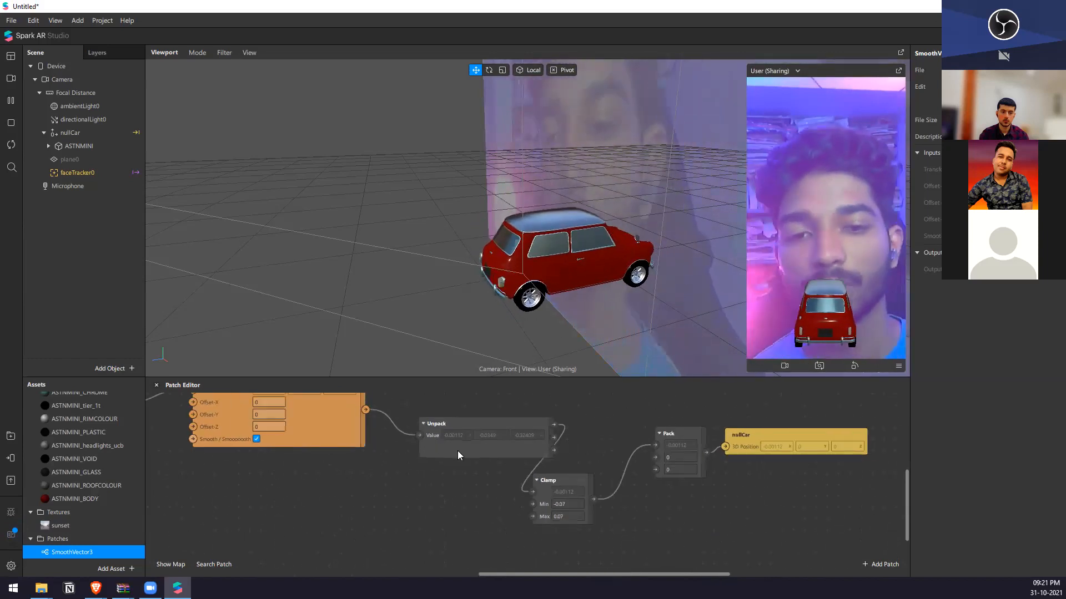
{"action": "scroll", "coordinate": [478, 455], "scroll_direction": "up", "scroll_amount": 2}
{"action": "left_click_drag", "start_coordinate": [604, 473], "coordinate": [678, 427]}
{"action": "left_click", "coordinate": [807, 434]}
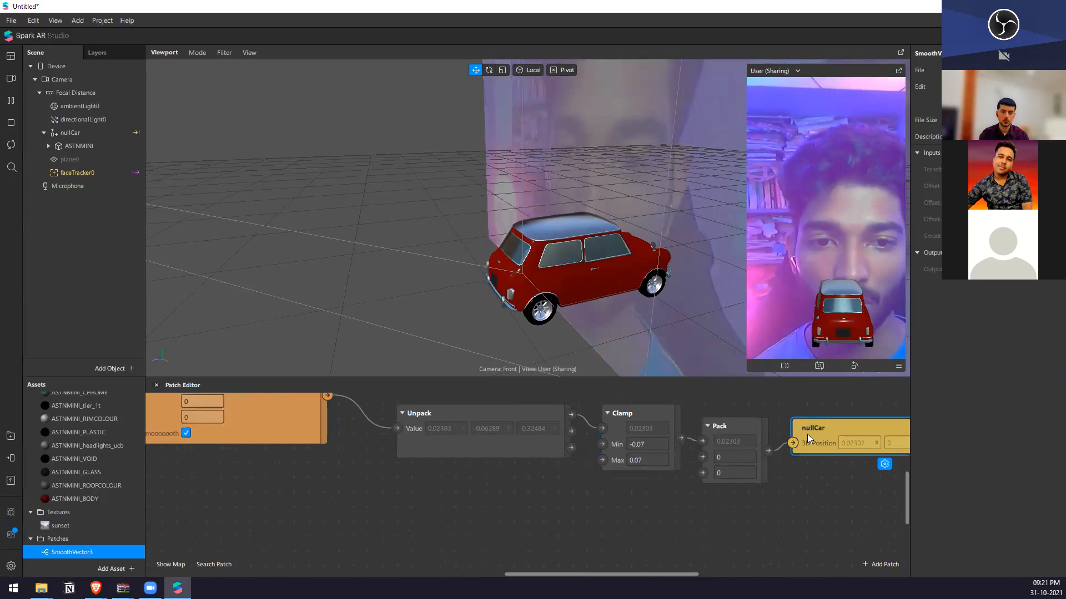
{"action": "left_click", "coordinate": [727, 423]}
{"action": "left_click", "coordinate": [800, 463]}
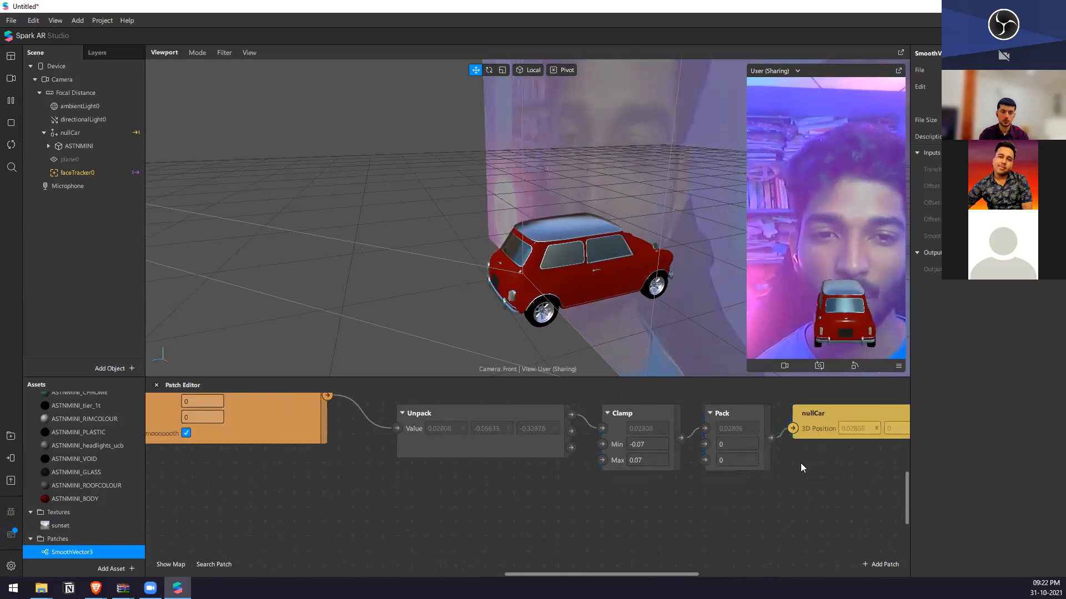
Switch the preview to the first real-time simulation video.
{"action": "scroll", "coordinate": [699, 447], "scroll_direction": "down", "scroll_amount": 1}
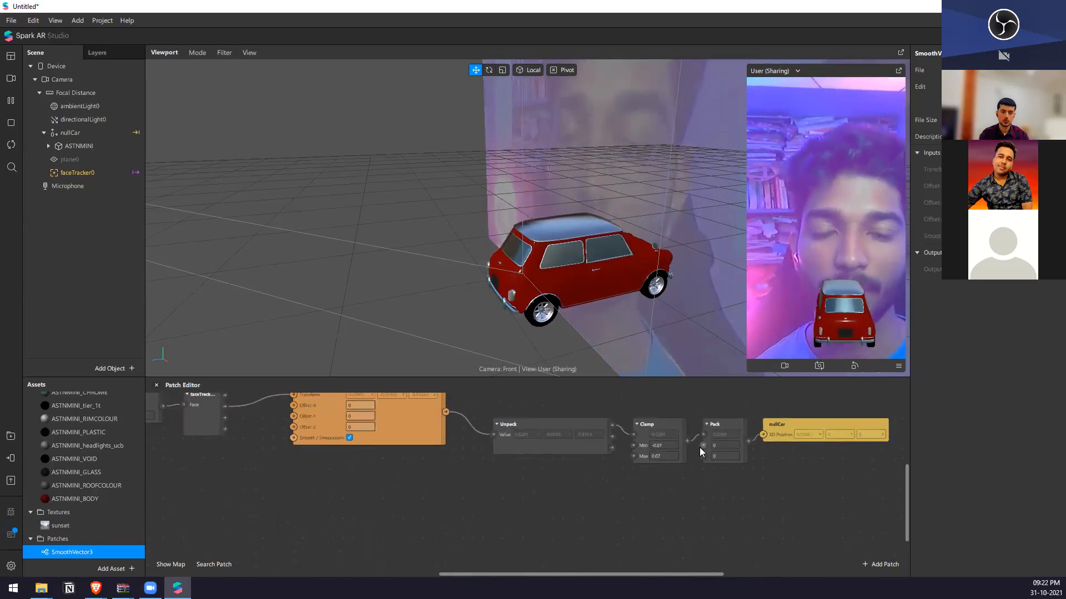
{"action": "left_click", "coordinate": [11, 79]}
{"action": "left_click", "coordinate": [51, 241]}
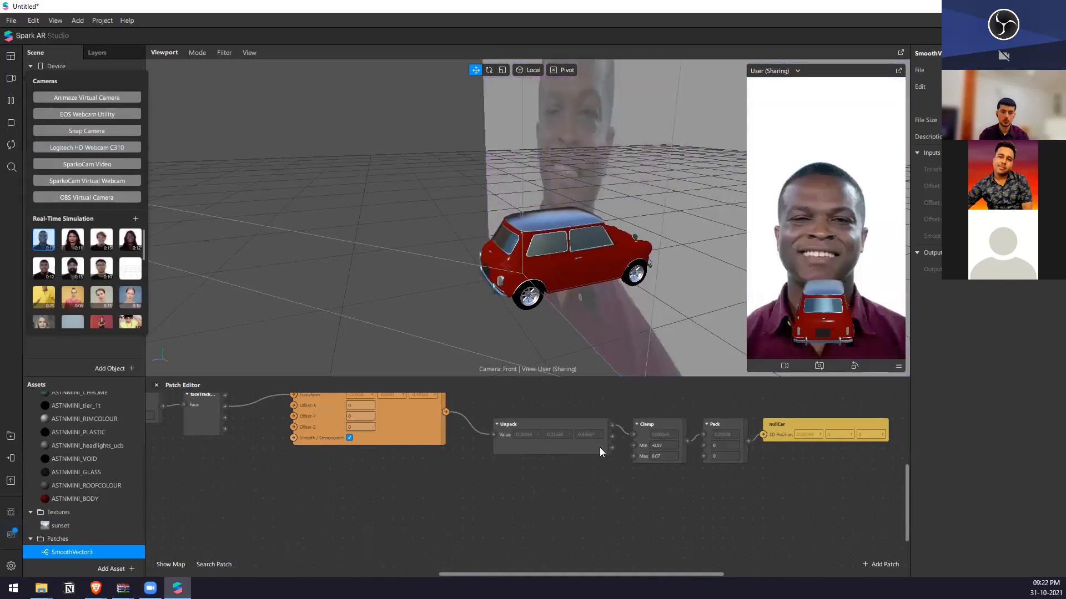
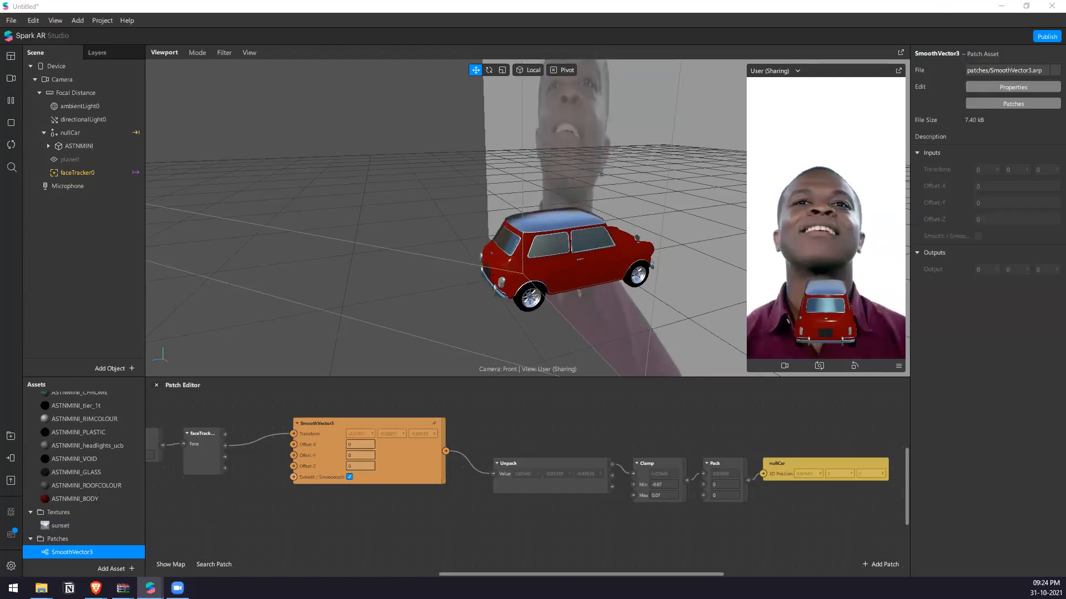
Add a null object under Focal Distance and insert a plane as its child.
{"action": "left_click", "coordinate": [523, 295]}
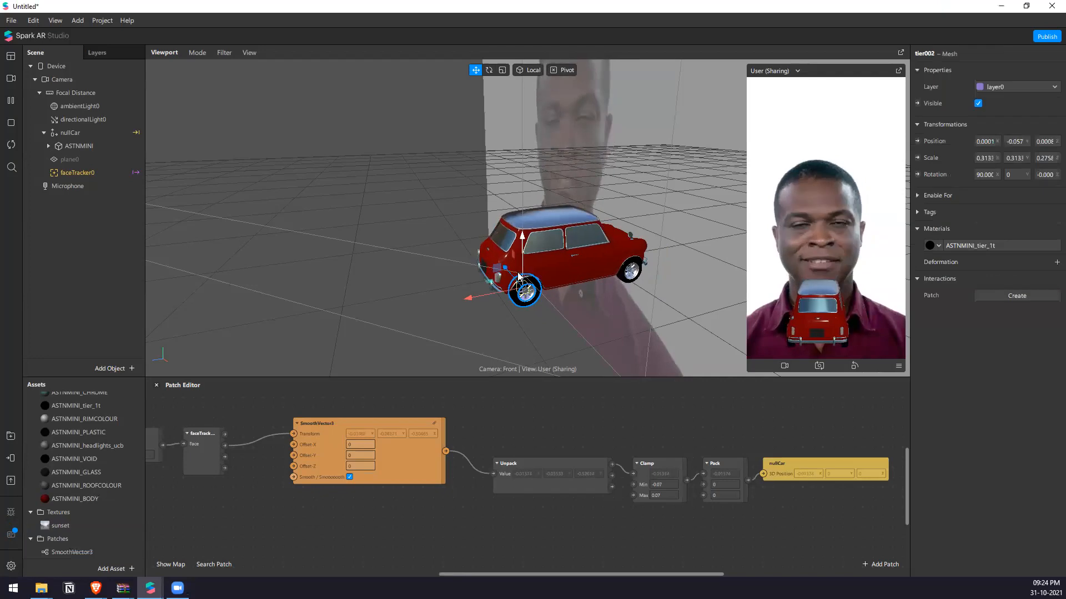
{"action": "left_click", "coordinate": [394, 220]}
{"action": "right_click", "coordinate": [86, 237]}
{"action": "mouse_move", "coordinate": [115, 242]}
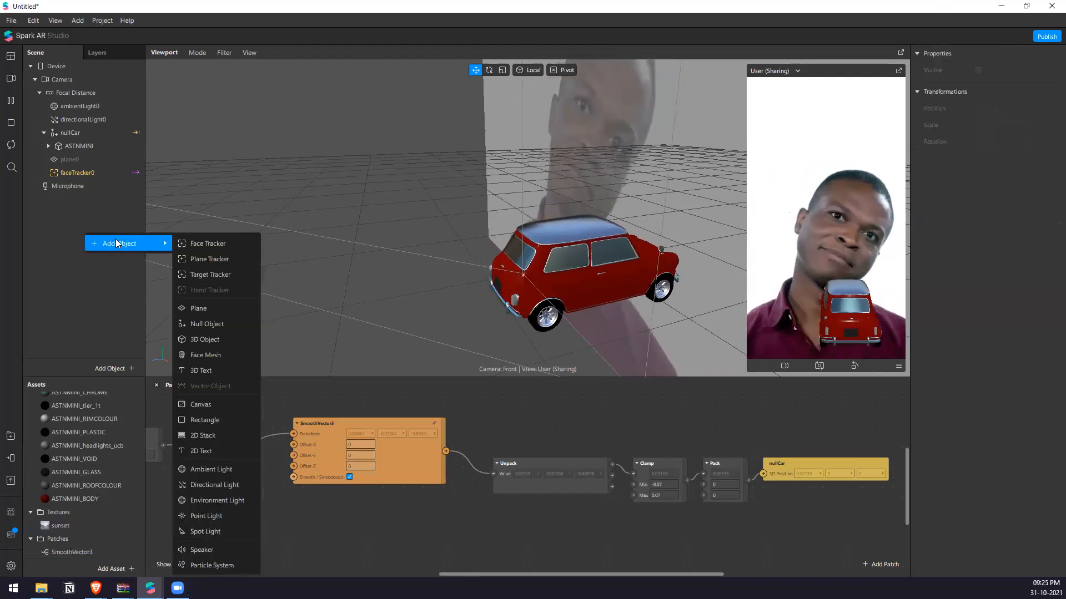
{"action": "left_click", "coordinate": [229, 321]}
{"action": "right_click", "coordinate": [77, 186]}
{"action": "mouse_move", "coordinate": [120, 194]}
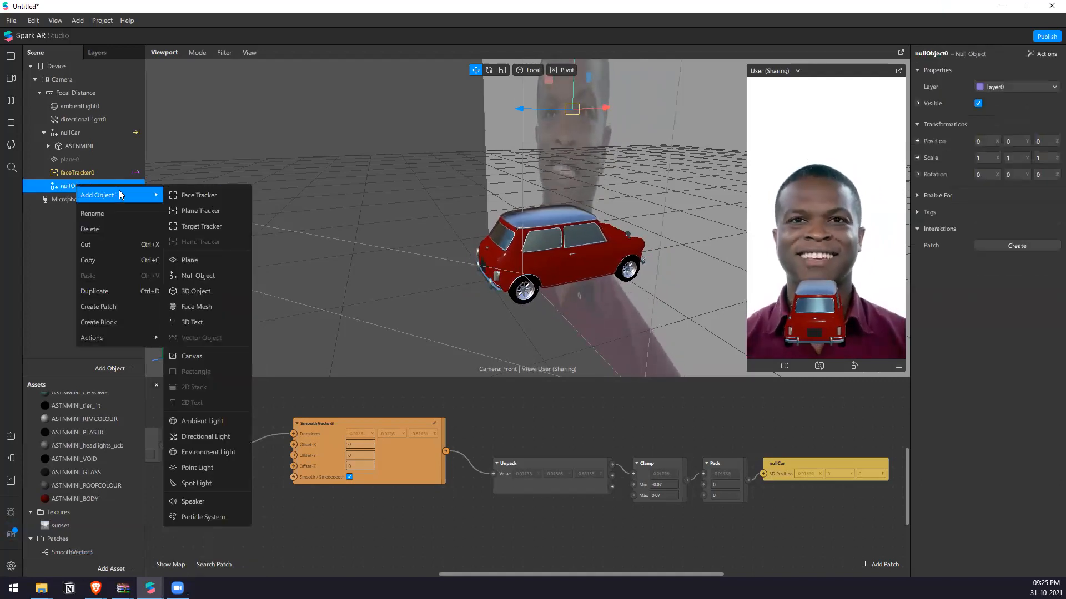
{"action": "left_click", "coordinate": [220, 260]}
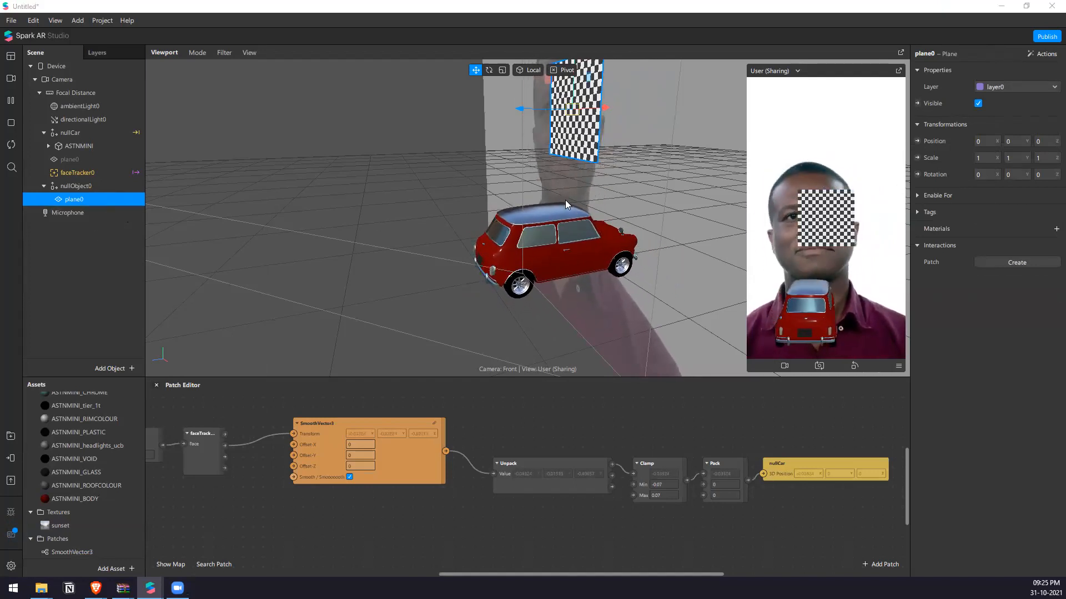
Stretch the new plane by setting its Y scale to 5.
{"action": "scroll", "coordinate": [566, 205], "scroll_direction": "down", "scroll_amount": 5}
{"action": "right_click_drag", "start_coordinate": [527, 221], "coordinate": [611, 255]}
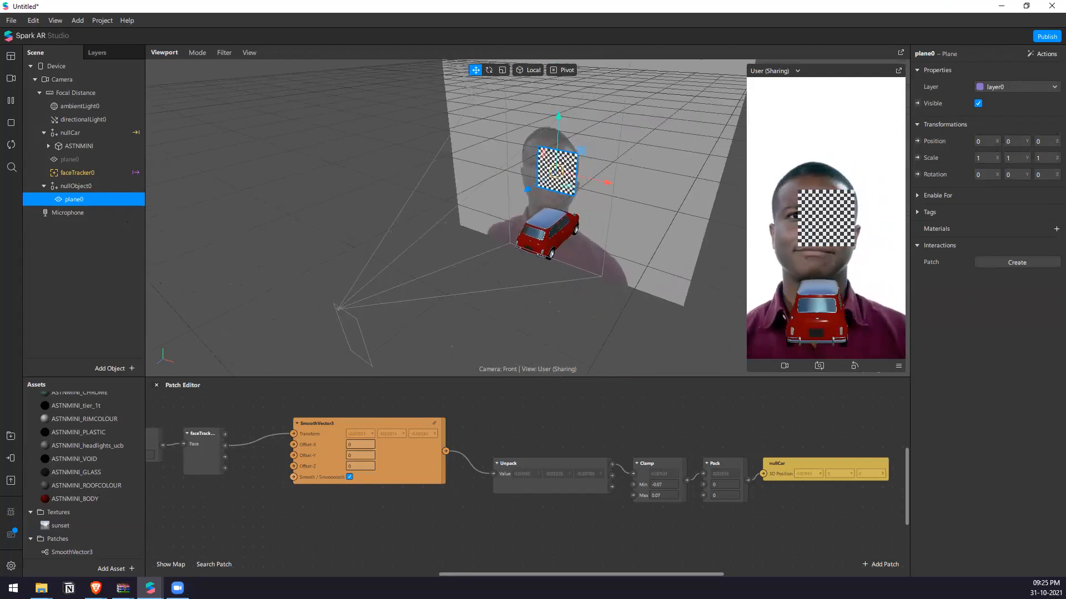
{"action": "left_click", "coordinate": [1015, 158]}
{"action": "type", "text": "5"}
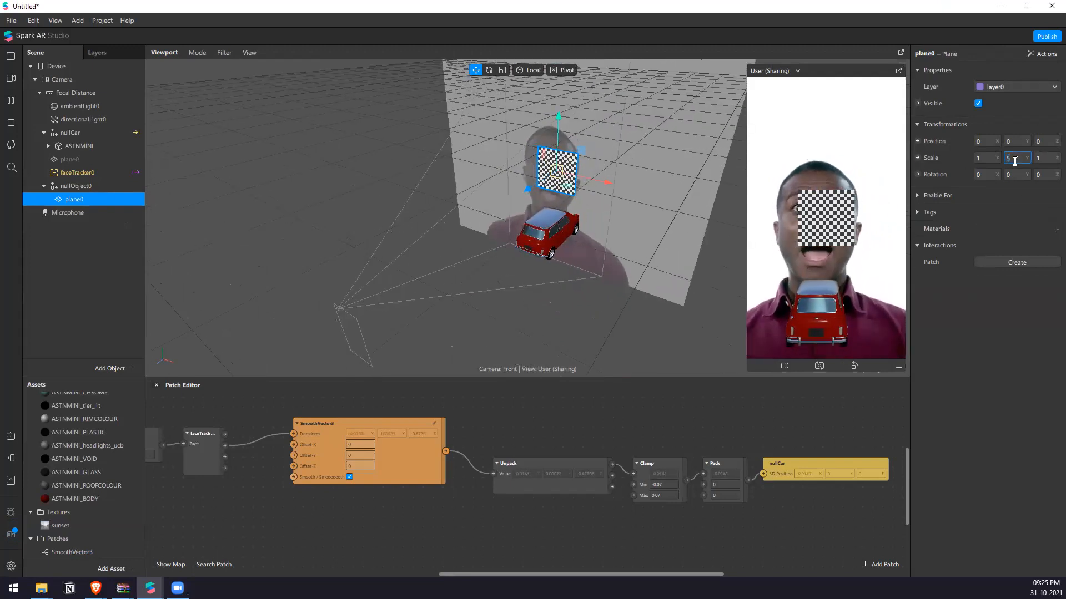
{"action": "key", "text": "Return"}
Lower the stretched plane by setting its Y position to -0.25.
{"action": "scroll", "coordinate": [619, 264], "scroll_direction": "down", "scroll_amount": 3}
{"action": "right_click_drag", "start_coordinate": [609, 217], "coordinate": [600, 172]}
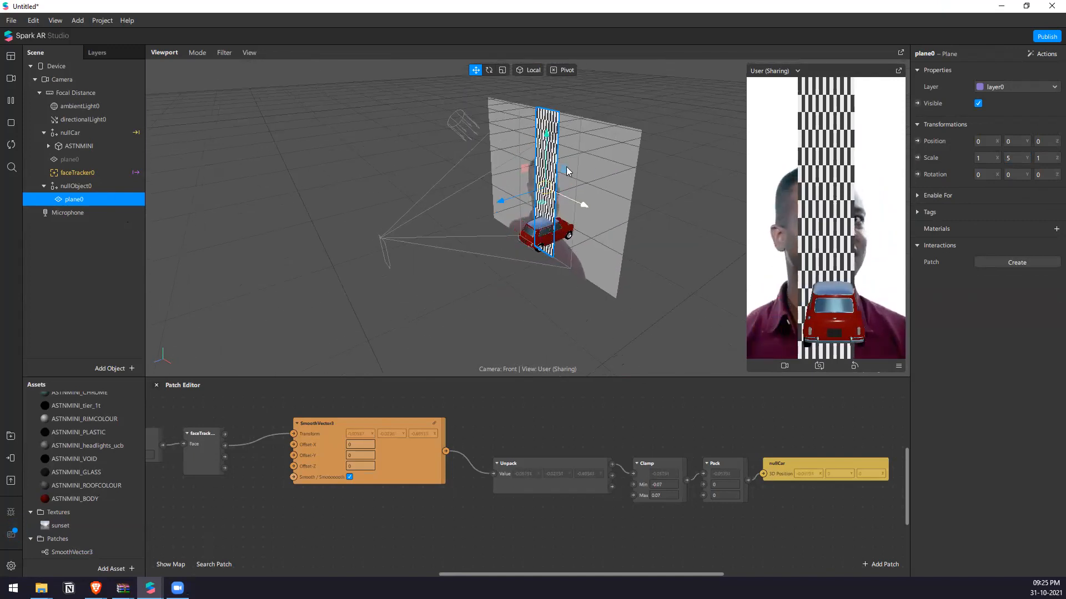
{"action": "left_click", "coordinate": [1019, 142]}
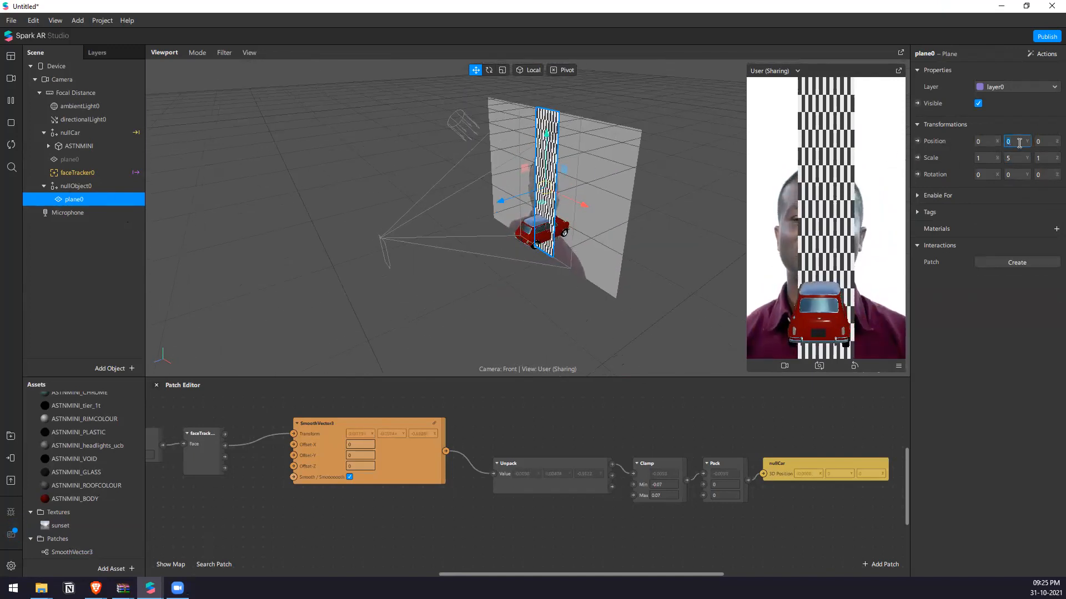
{"action": "type", "text": "-0.25"}
{"action": "key", "text": "Return"}
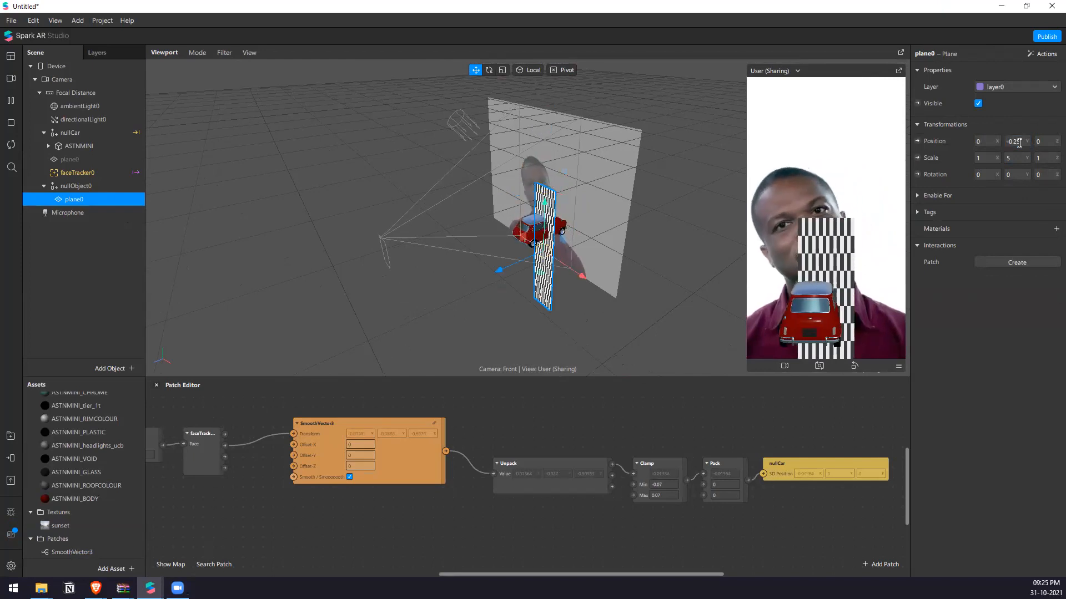
Tilt the plane beneath the car, setting its X rotation to -75.
{"action": "right_click_drag", "start_coordinate": [694, 143], "coordinate": [644, 101]}
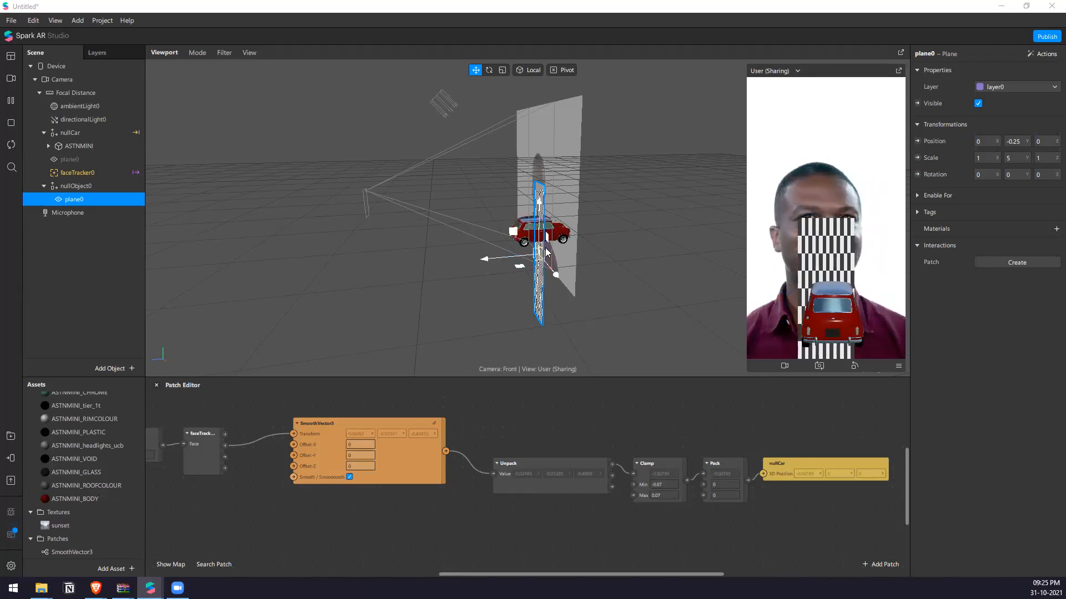
{"action": "left_click", "coordinate": [89, 213]}
{"action": "left_click", "coordinate": [93, 200]}
{"action": "key", "text": "e"}
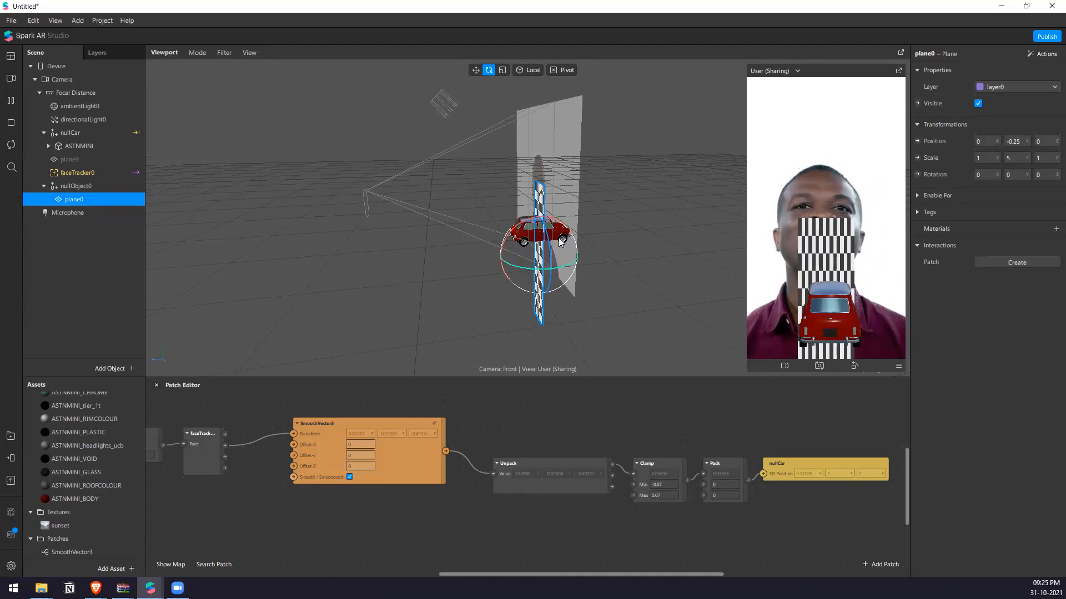
{"action": "left_click_drag", "start_coordinate": [511, 230], "coordinate": [565, 207]}
{"action": "left_click", "coordinate": [986, 175]}
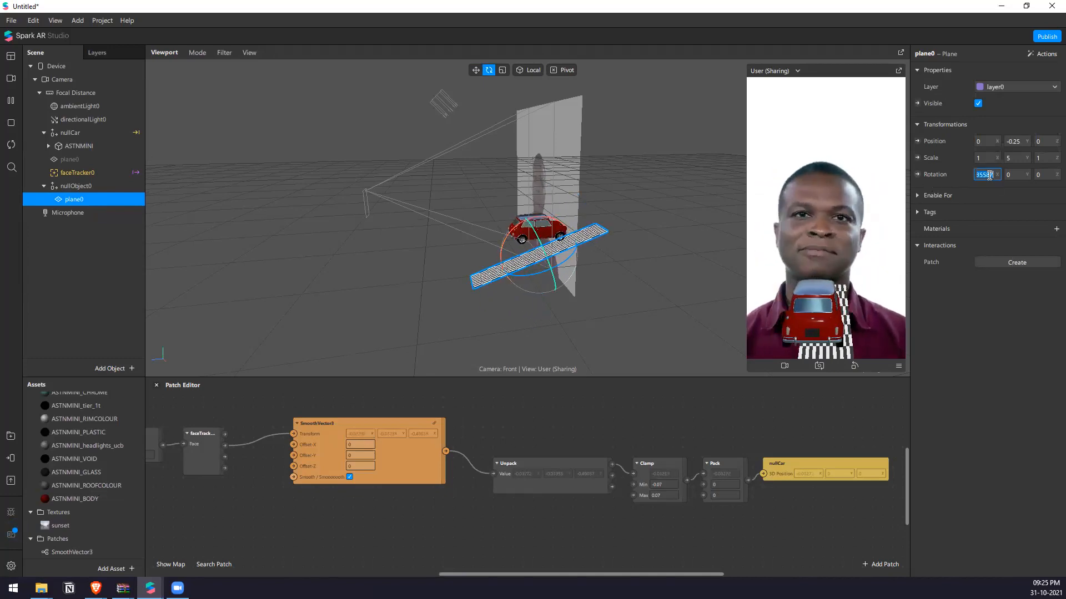
{"action": "type", "text": "-75"}
{"action": "key", "text": "Return"}
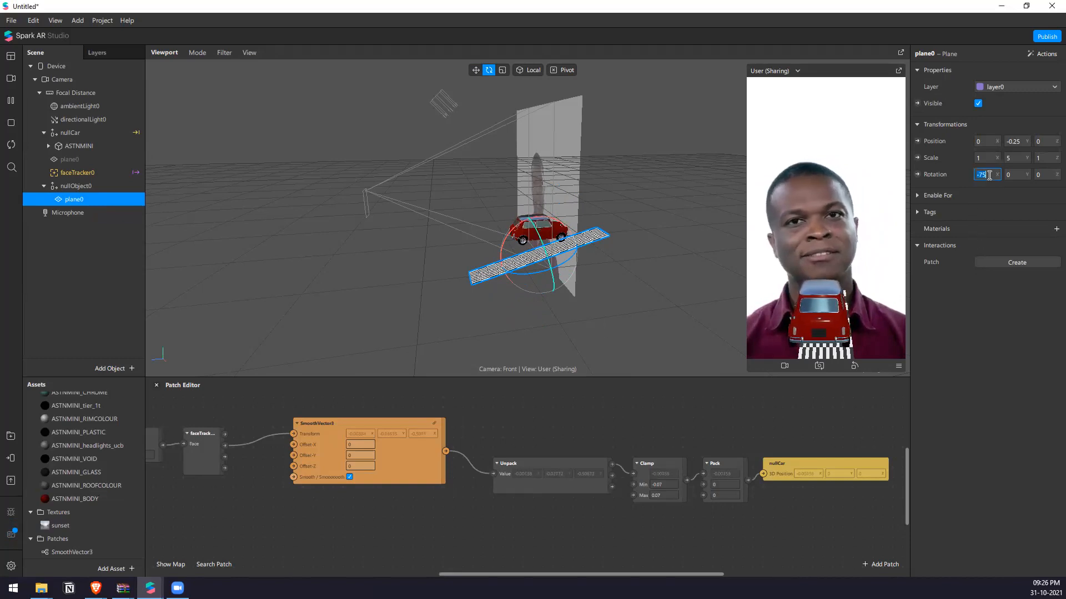
Flatten the plane further by setting its X rotation to -85.
{"action": "left_click_drag", "start_coordinate": [540, 217], "coordinate": [565, 221]}
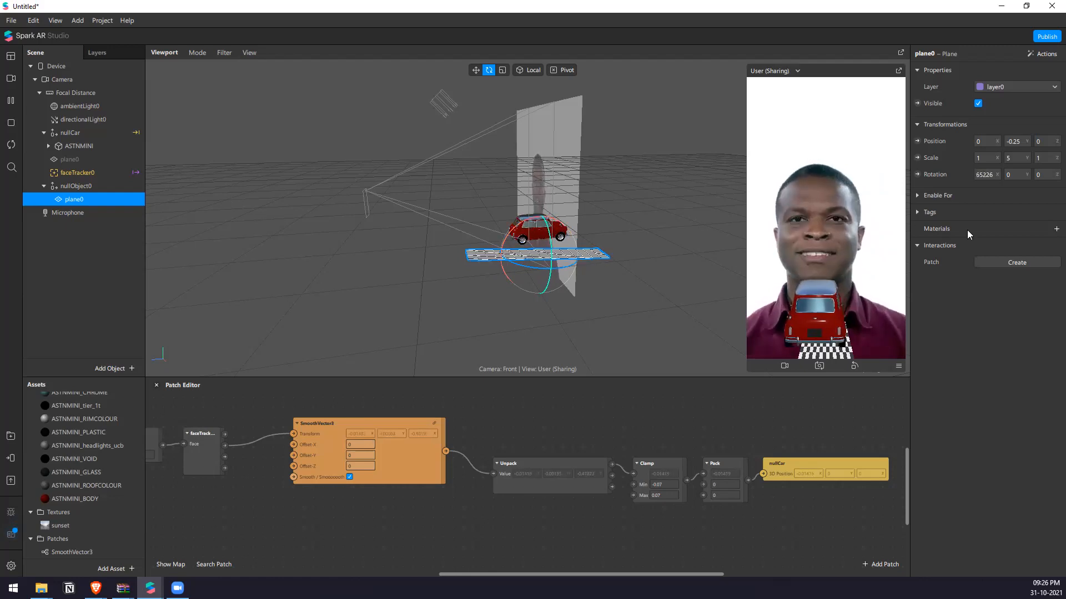
{"action": "left_click", "coordinate": [993, 176]}
{"action": "type", "text": "85"}
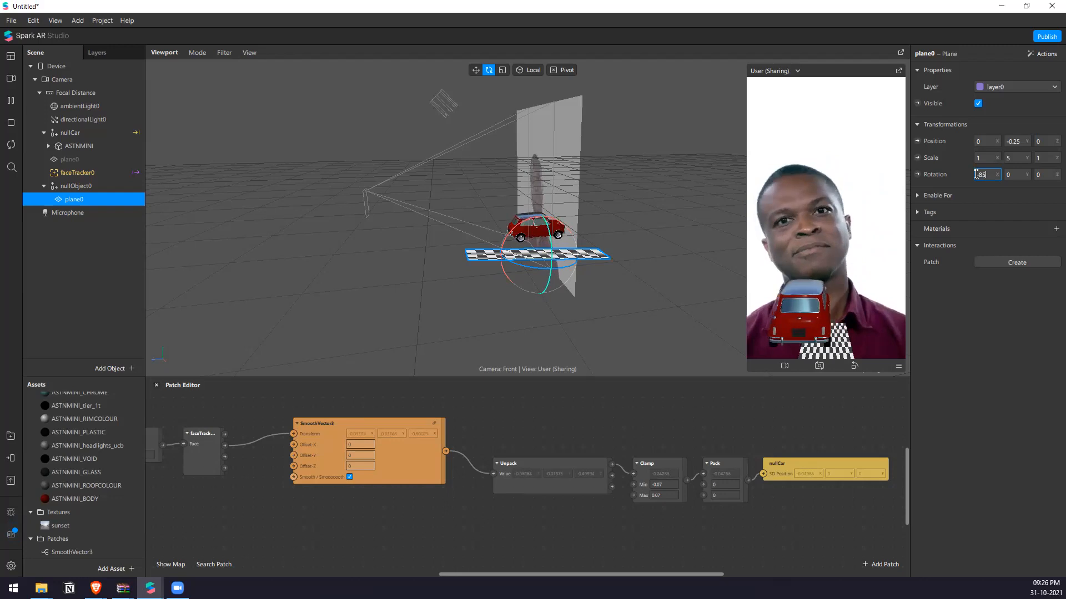
{"action": "key", "text": "Return"}
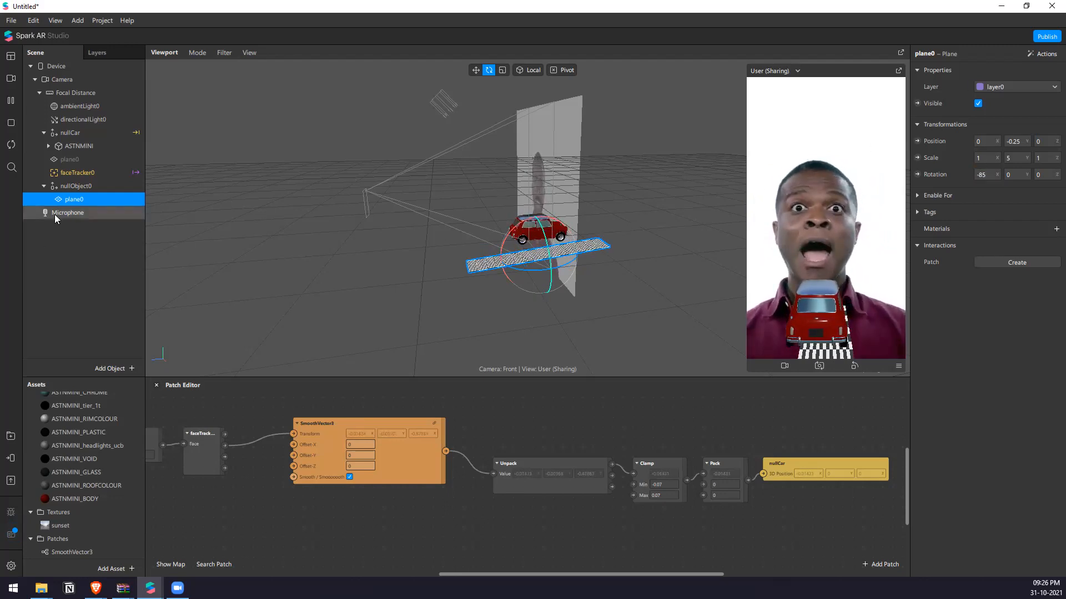
Widen the plane by setting its X scale to 4.
{"action": "right_click_drag", "start_coordinate": [693, 268], "coordinate": [601, 219]}
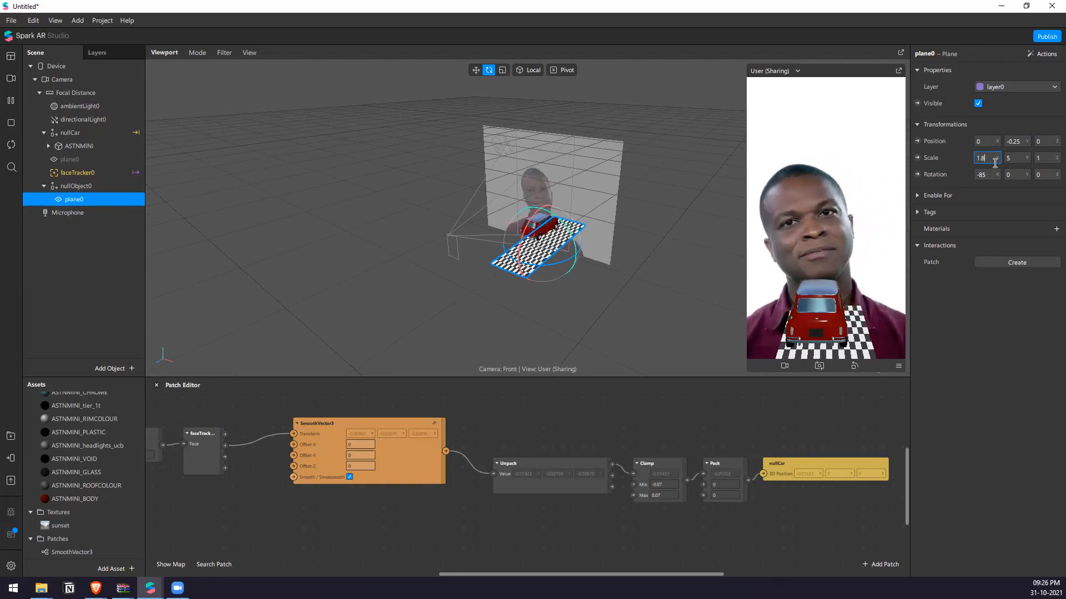
{"action": "type", "text": "3.8"}
{"action": "type", "text": "4"}
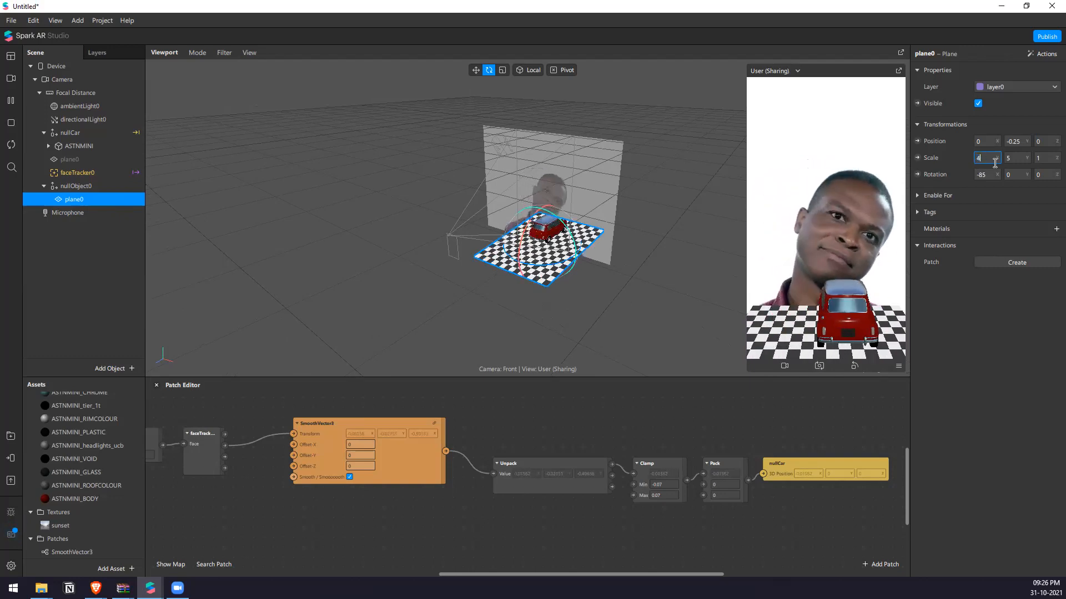
{"action": "key", "text": "Return"}
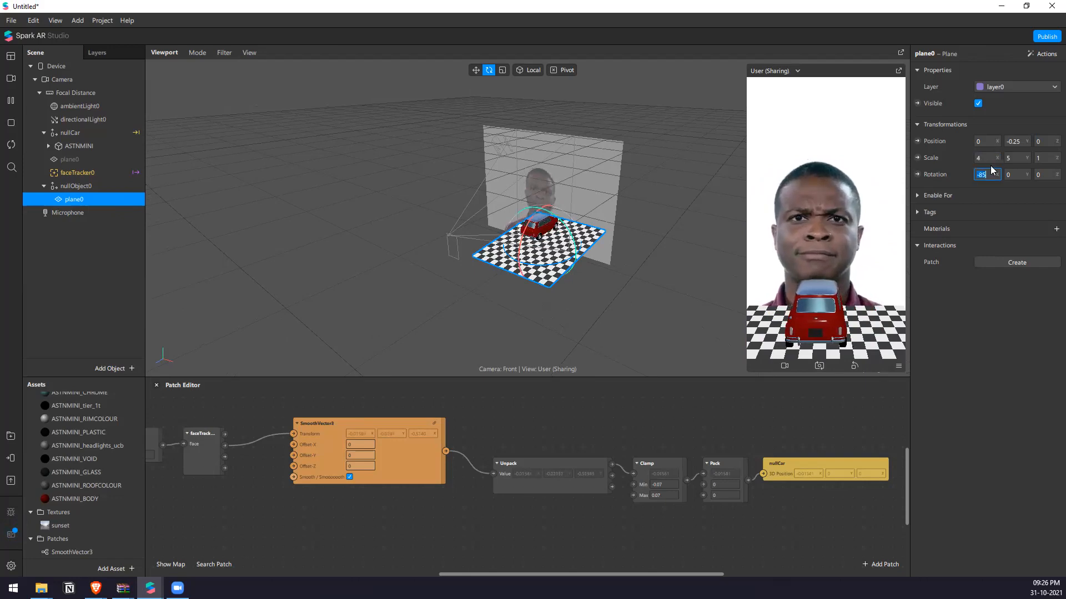
Create a new material for the plane under the car and set its shader type to Flat.
{"action": "left_click_drag", "start_coordinate": [609, 266], "coordinate": [536, 271]}
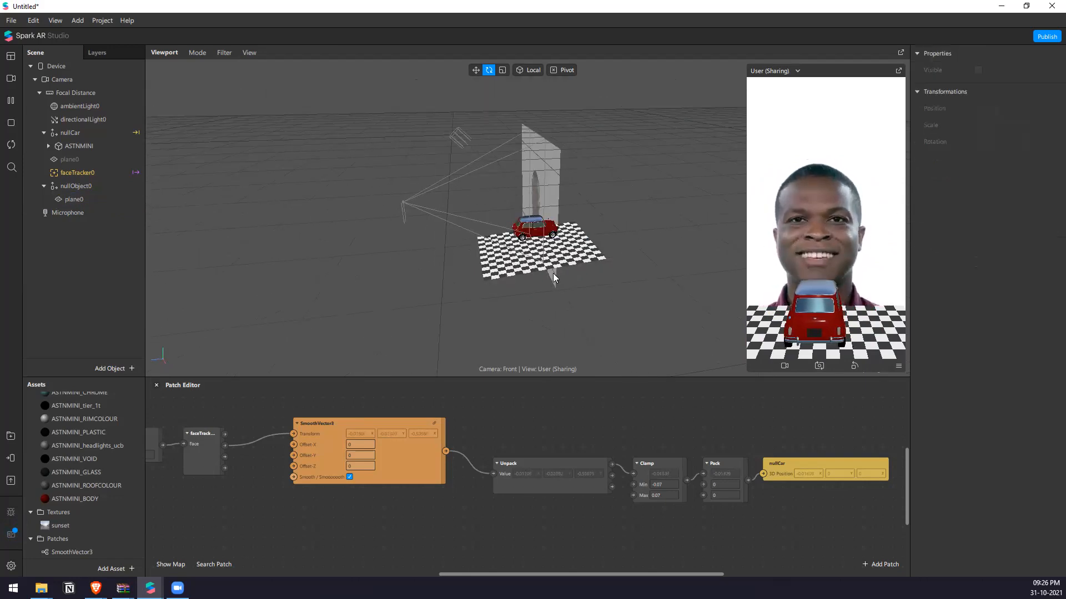
{"action": "left_click", "coordinate": [571, 246]}
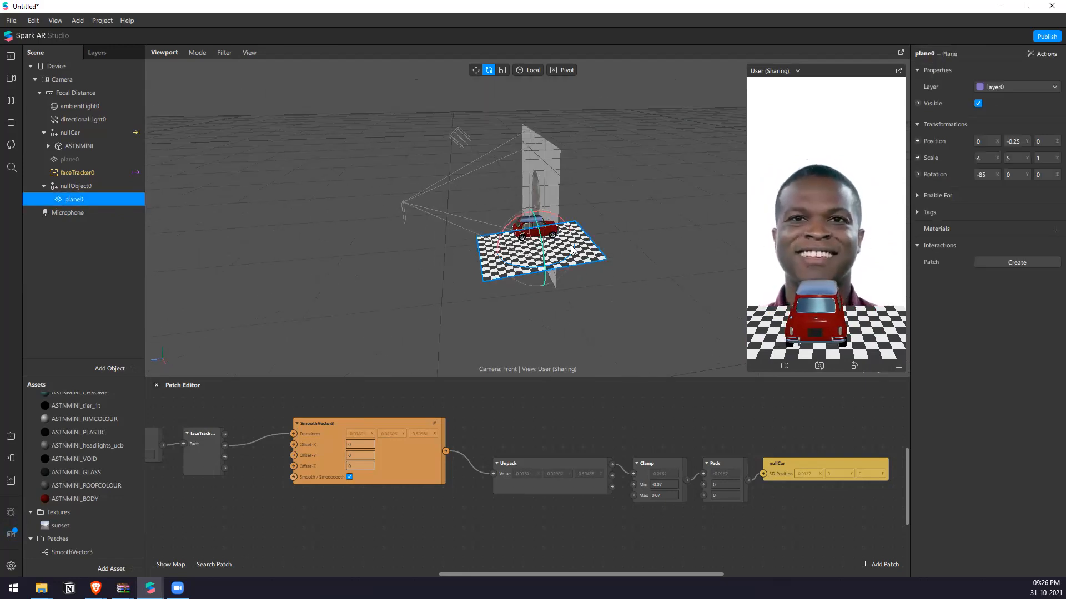
{"action": "left_click", "coordinate": [1056, 228]}
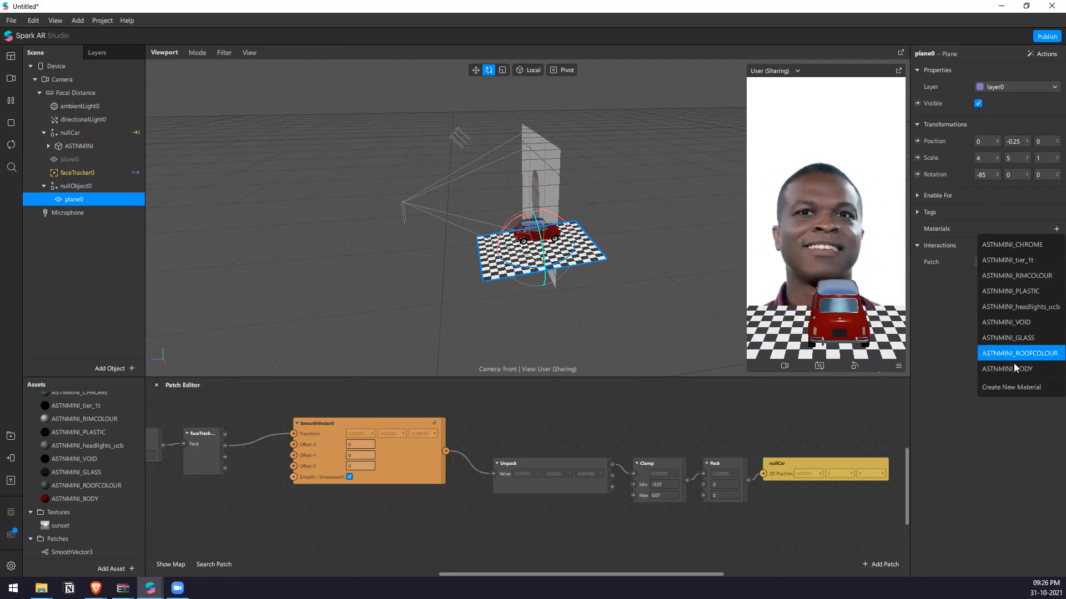
{"action": "left_click", "coordinate": [1011, 387]}
{"action": "left_click", "coordinate": [983, 248]}
{"action": "left_click", "coordinate": [980, 71]}
{"action": "left_click", "coordinate": [983, 72]}
Import retro2.jpg, retro3.jpg, Road_2.png and UV.png from the desktop Assets folder into the project assets.
{"action": "left_click", "coordinate": [41, 588]}
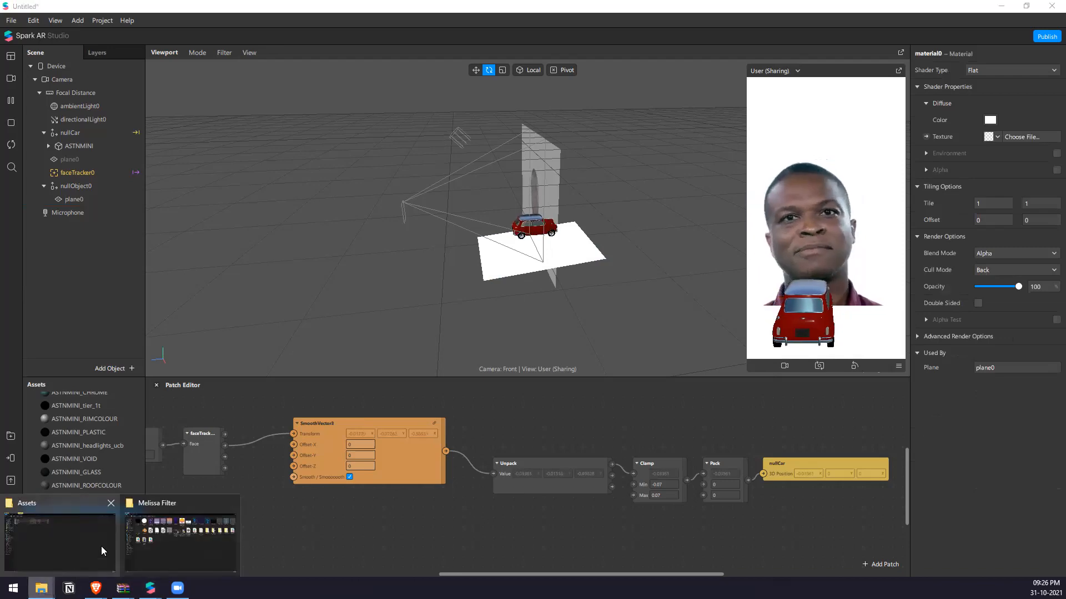
{"action": "left_click", "coordinate": [83, 525]}
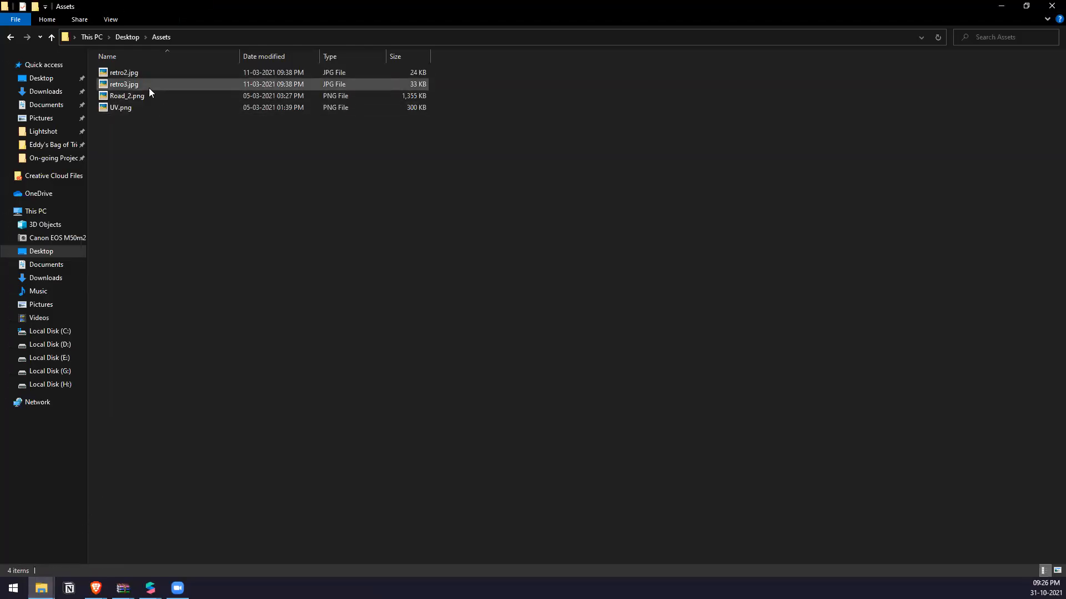
{"action": "left_click_drag", "start_coordinate": [159, 84], "coordinate": [125, 543]}
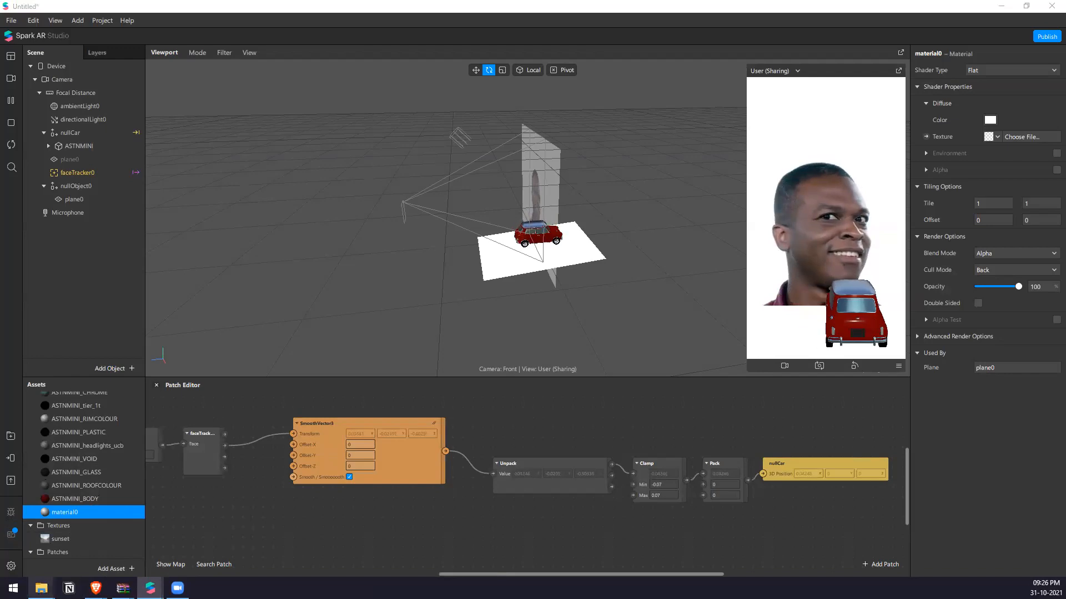
{"action": "mouse_move", "coordinate": [41, 588]}
{"action": "left_click", "coordinate": [64, 523]}
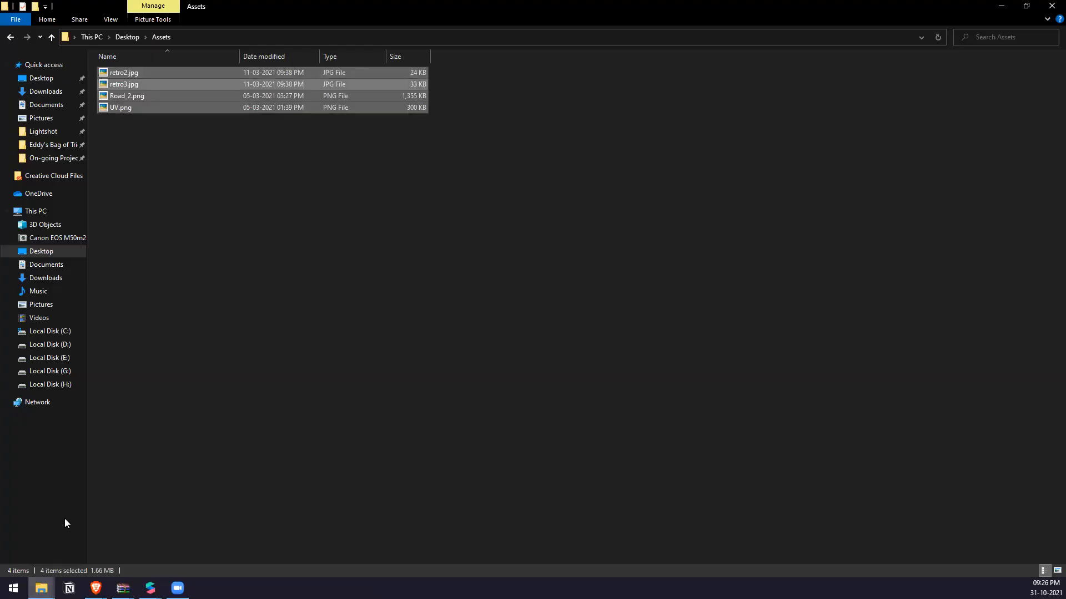
{"action": "double_click", "coordinate": [269, 3]}
{"action": "left_click_drag", "start_coordinate": [3, 506], "coordinate": [45, 483]}
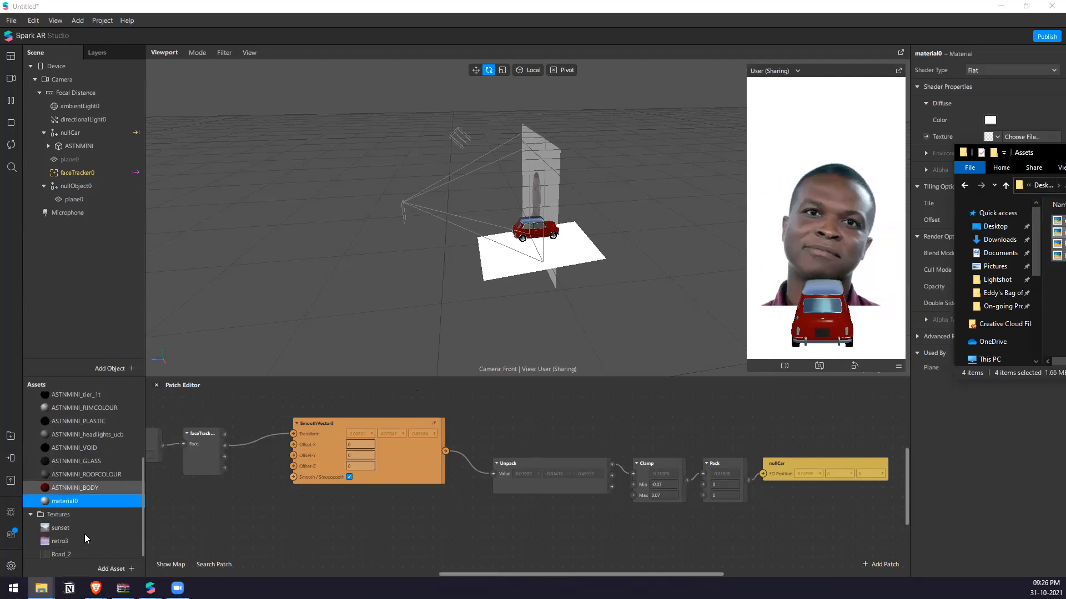
{"action": "left_click_drag", "start_coordinate": [1041, 147], "coordinate": [742, 213]}
{"action": "left_click", "coordinate": [899, 214]}
Set the compression of the four imported textures to None for iOS, Android and Older Android.
{"action": "left_click", "coordinate": [1020, 219]}
{"action": "left_click", "coordinate": [1005, 243]}
{"action": "left_click", "coordinate": [1020, 273]}
{"action": "left_click", "coordinate": [1024, 300]}
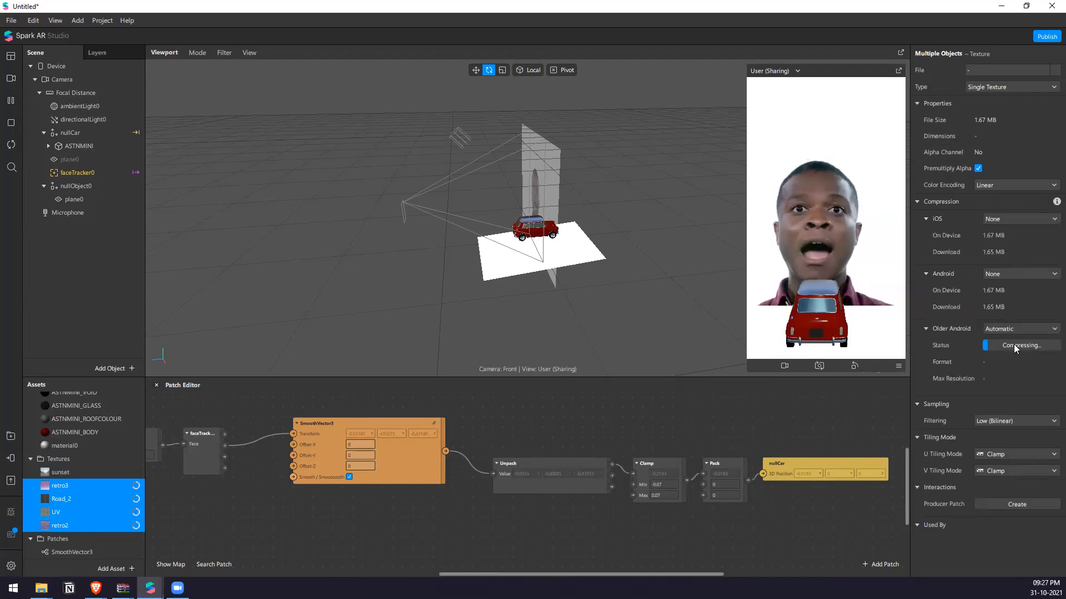
{"action": "left_click", "coordinate": [1020, 329]}
{"action": "left_click", "coordinate": [1004, 353]}
Place the Road_2 texture as a patch in the Patch Editor, below the car's tracking patches.
{"action": "left_click", "coordinate": [47, 492]}
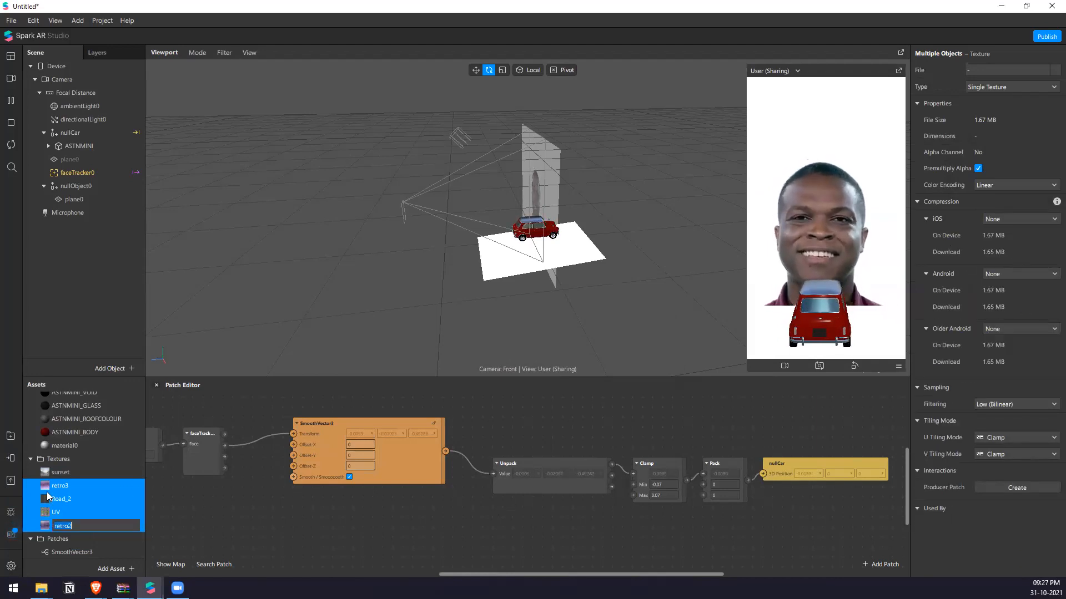
{"action": "left_click", "coordinate": [76, 510]}
{"action": "left_click", "coordinate": [63, 486]}
{"action": "left_click", "coordinate": [57, 500]}
{"action": "left_click_drag", "start_coordinate": [61, 499], "coordinate": [453, 508]}
{"action": "scroll", "coordinate": [452, 486], "scroll_direction": "down", "scroll_amount": 2}
Create a patch for material0's diffuse texture, connect Road_2's first output to it, and space the two patches apart.
{"action": "left_click", "coordinate": [71, 200]}
{"action": "left_click", "coordinate": [1036, 245]}
{"action": "left_click", "coordinate": [1030, 248]}
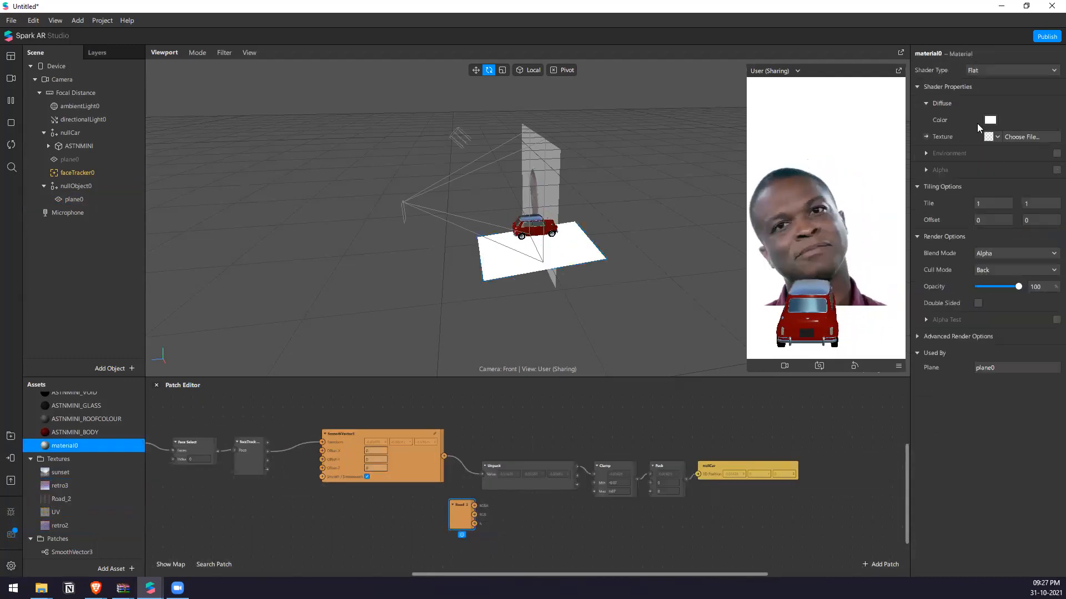
{"action": "left_click", "coordinate": [926, 136]}
{"action": "left_click_drag", "start_coordinate": [474, 506], "coordinate": [554, 513]}
{"action": "scroll", "coordinate": [556, 302], "scroll_direction": "up", "scroll_amount": 3}
{"action": "right_click_drag", "start_coordinate": [545, 271], "coordinate": [624, 248]}
{"action": "left_click_drag", "start_coordinate": [579, 511], "coordinate": [733, 527]}
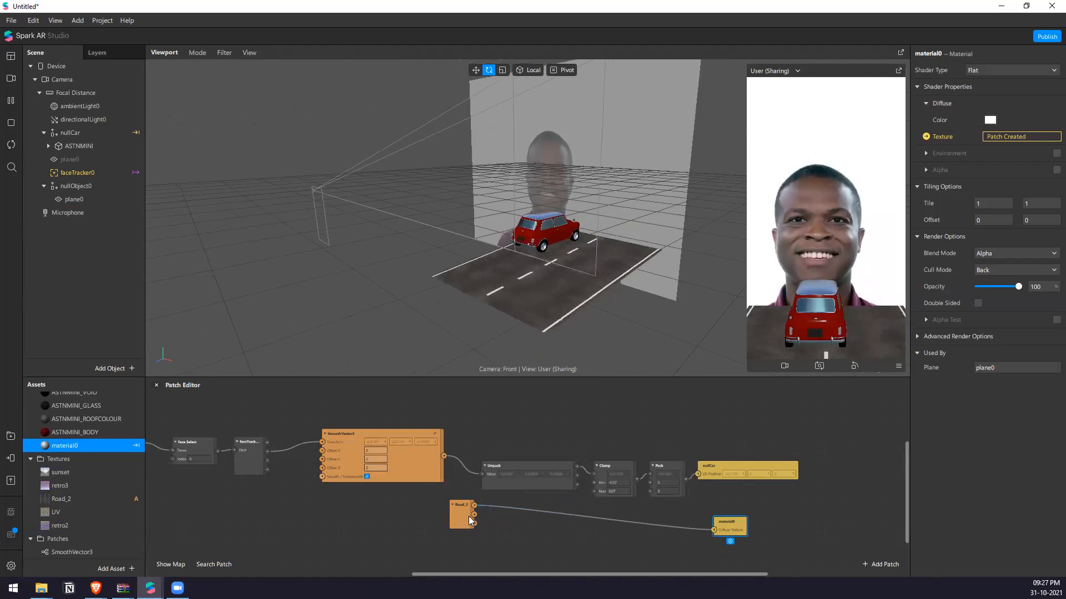
{"action": "left_click_drag", "start_coordinate": [468, 516], "coordinate": [413, 525]}
{"action": "double_click", "coordinate": [472, 525]}
{"action": "type", "text": "t"}
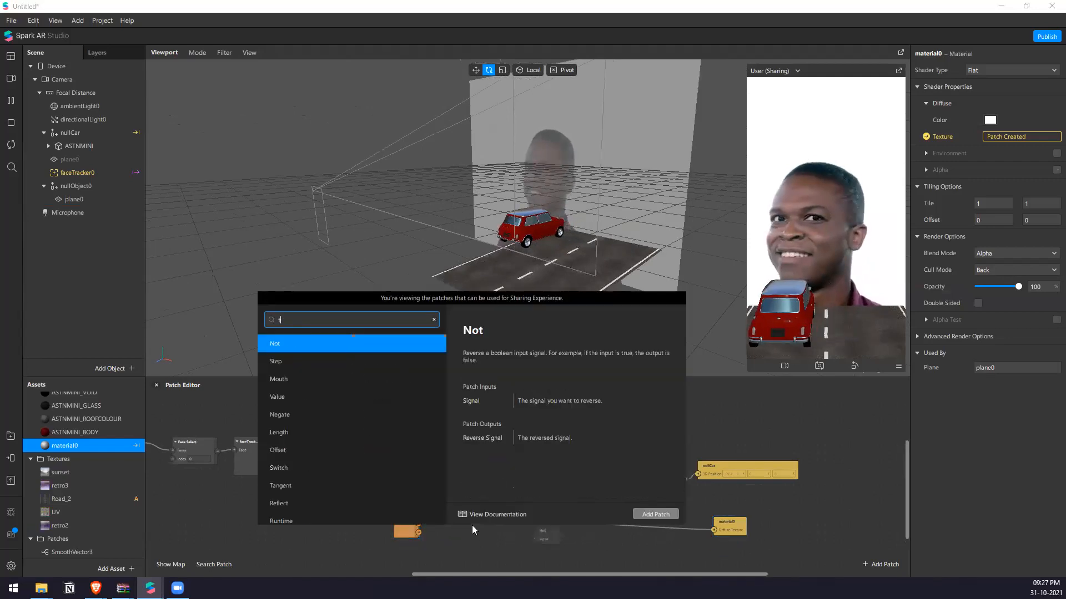
{"action": "type", "text": "ex"}
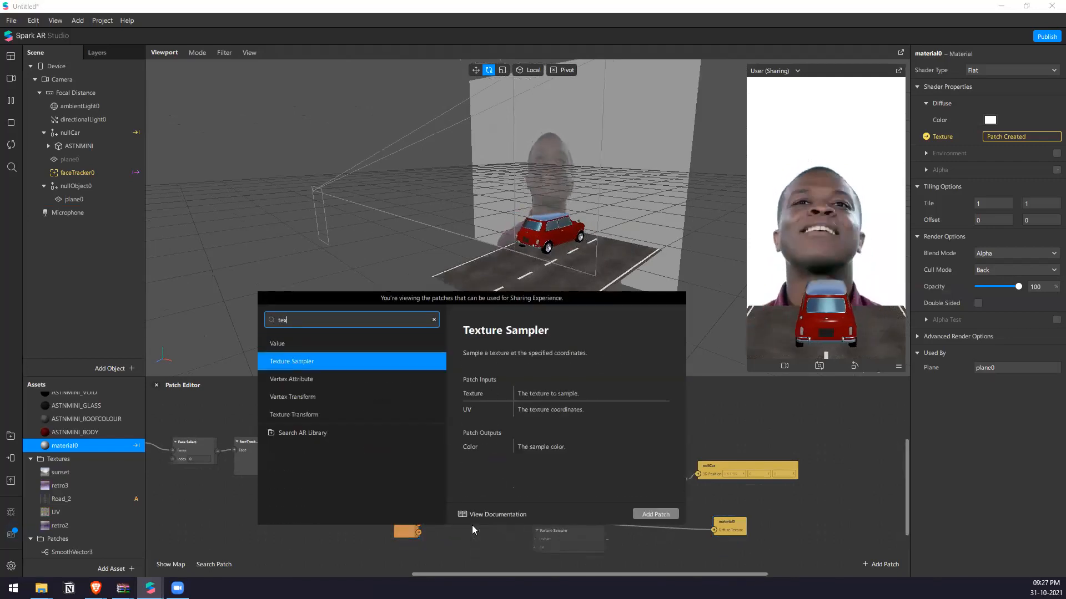
{"action": "key", "text": "Down"}
Search the patch library for "tex" and add a Texture Transform patch.
{"action": "key", "text": "Down"}
{"action": "key", "text": "Return"}
{"action": "scroll", "coordinate": [472, 525], "scroll_direction": "up", "scroll_amount": 3}
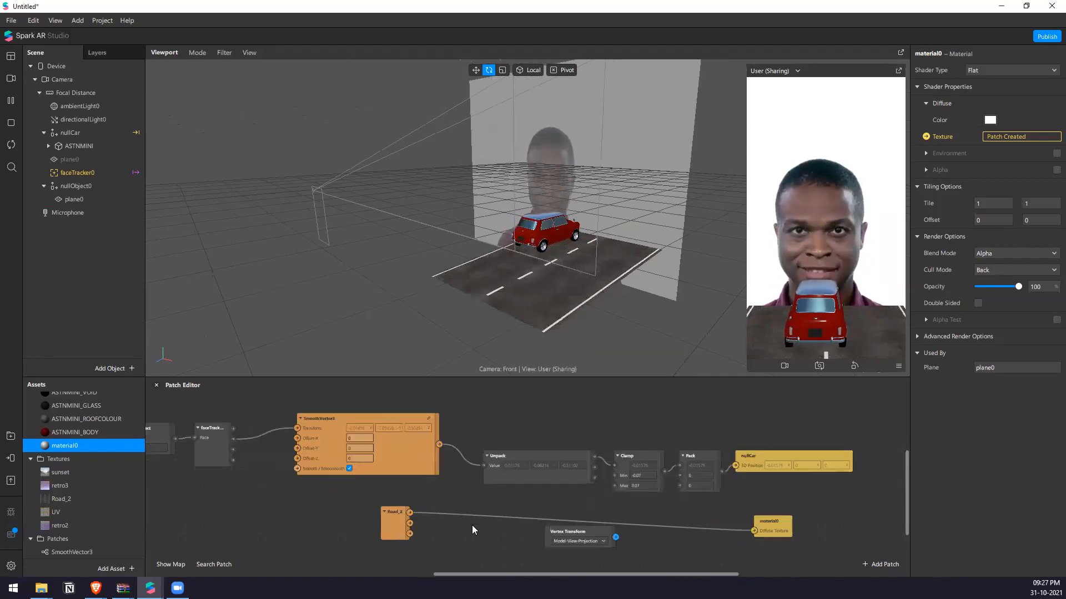
{"action": "left_click", "coordinate": [569, 528]}
{"action": "key", "text": "Delete"}
{"action": "double_click", "coordinate": [556, 536]}
{"action": "type", "text": "rex"}
{"action": "key", "text": "BackSpace"}
{"action": "key", "text": "BackSpace"}
{"action": "key", "text": "BackSpace"}
{"action": "type", "text": "tex"}
{"action": "key", "text": "Down"}
{"action": "key", "text": "Down"}
{"action": "key", "text": "Down"}
{"action": "key", "text": "Down"}
{"action": "key", "text": "Return"}
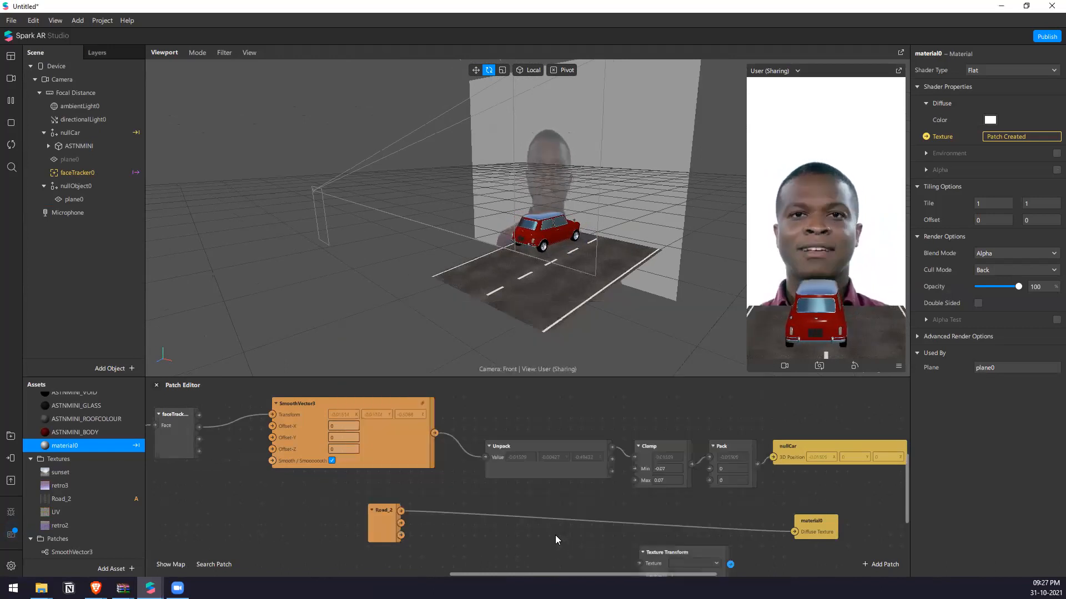
Search the patch library for "2d" and add a 2D Transform Pack patch.
{"action": "double_click", "coordinate": [542, 554]}
{"action": "type", "text": "2d"}
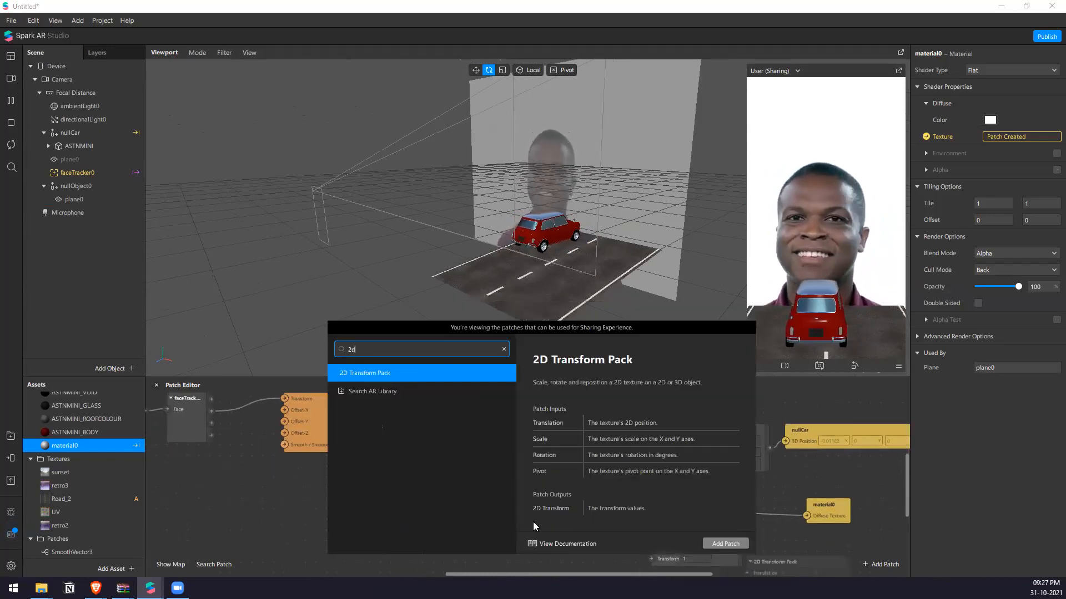
{"action": "left_click", "coordinate": [725, 543]}
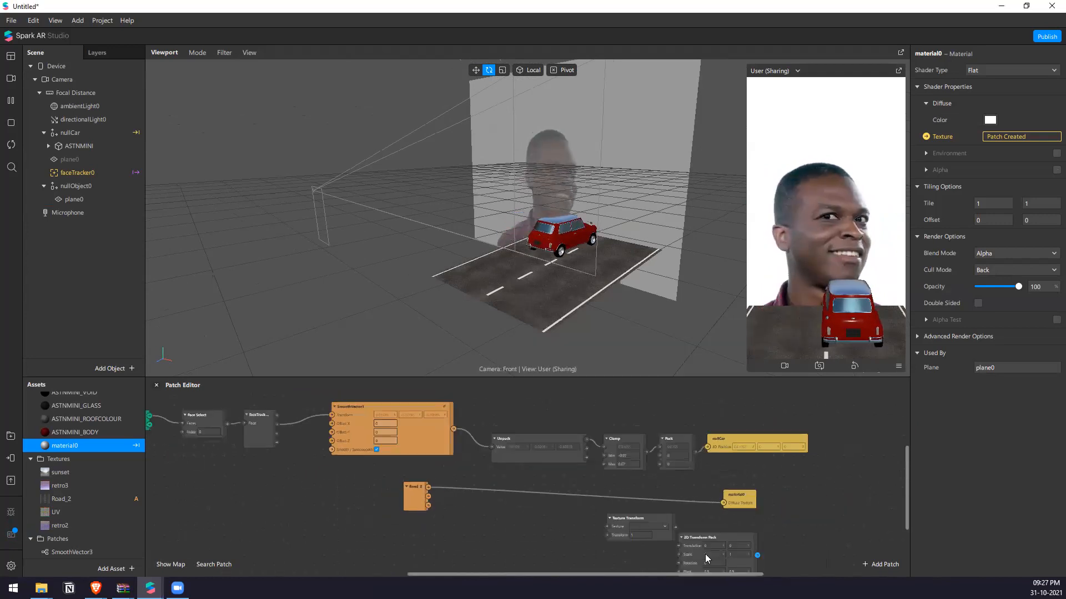
Route Road_2 through Texture Transform into material0's diffuse texture, with the 2D Transform Pack feeding its Transform input, and space the patches apart.
{"action": "left_click_drag", "start_coordinate": [724, 493], "coordinate": [589, 522]}
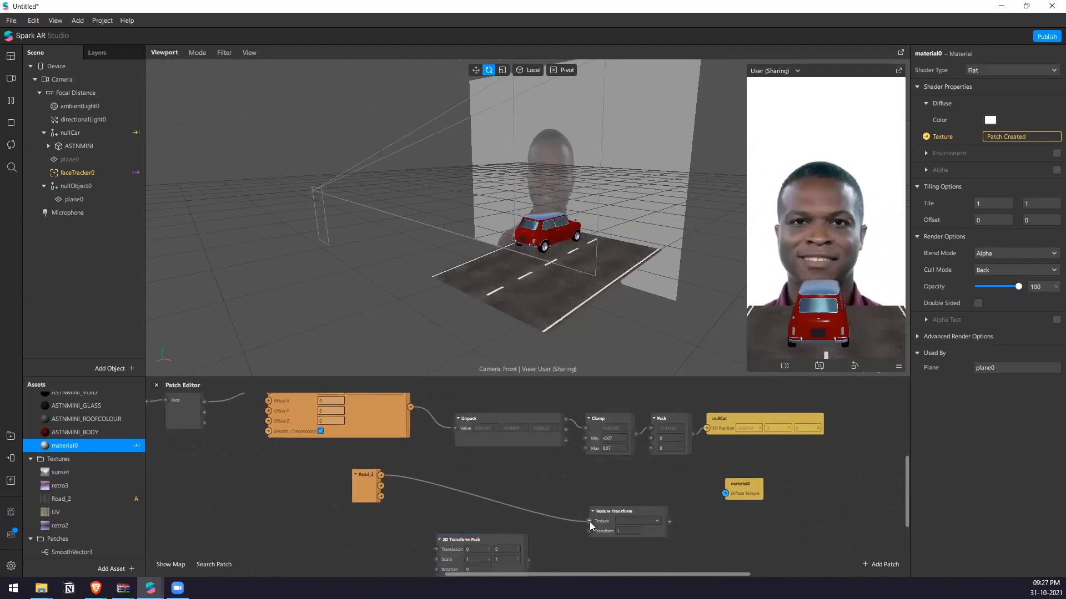
{"action": "left_click_drag", "start_coordinate": [712, 510], "coordinate": [826, 465]}
{"action": "left_click_drag", "start_coordinate": [641, 512], "coordinate": [671, 485]}
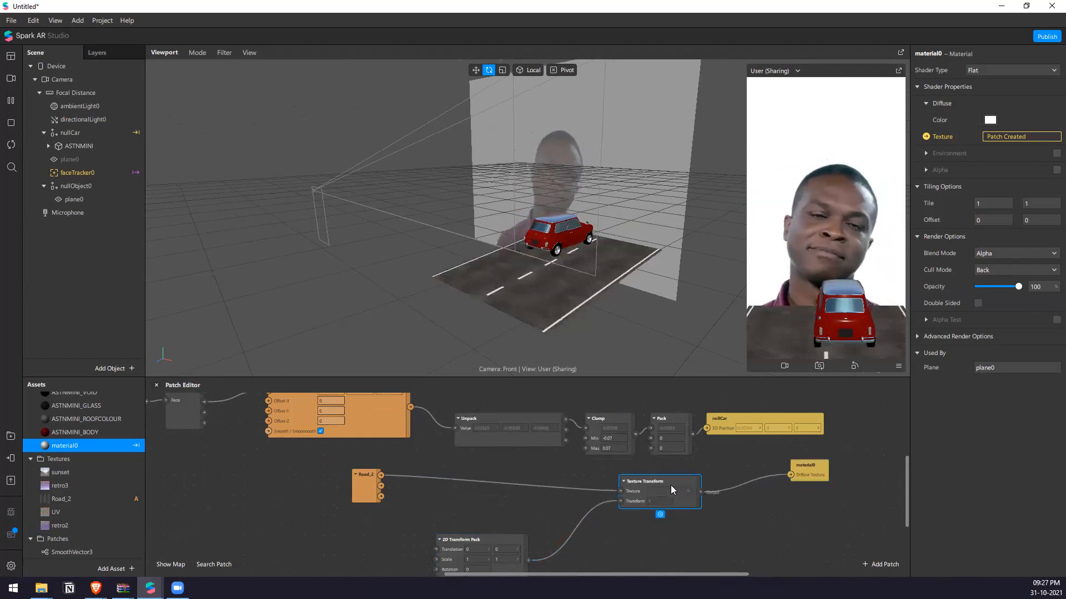
{"action": "scroll", "coordinate": [394, 516], "scroll_direction": "down", "scroll_amount": 3}
{"action": "scroll", "coordinate": [476, 496], "scroll_direction": "up", "scroll_amount": 1, "text": "ctrl"}
{"action": "scroll", "coordinate": [477, 496], "scroll_direction": "up", "scroll_amount": 2}
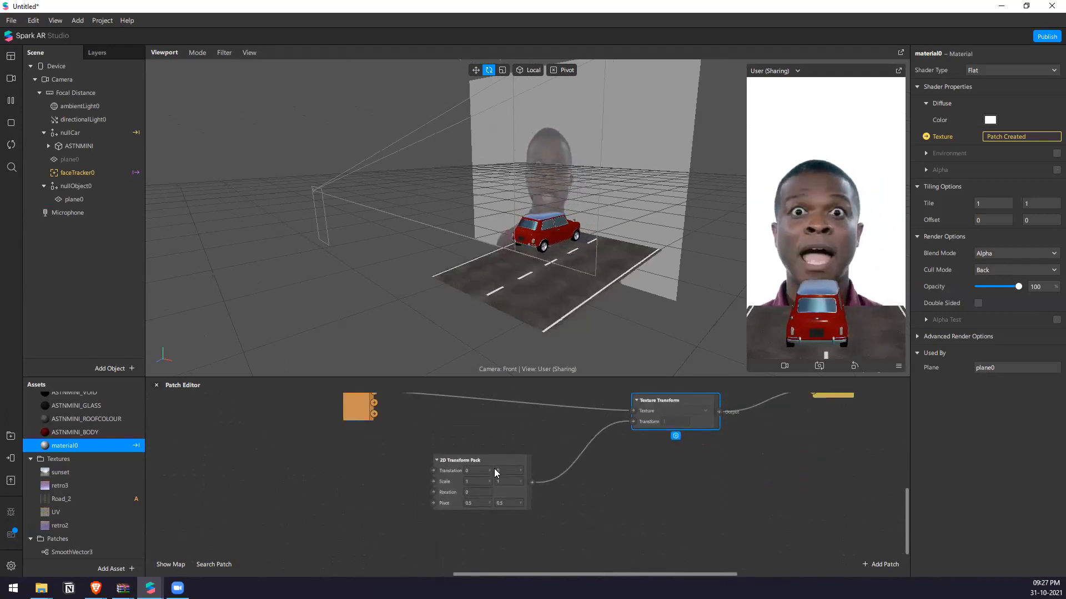
Set the second Translation value of the 2D Transform Pack to 1.
{"action": "left_click", "coordinate": [509, 474]}
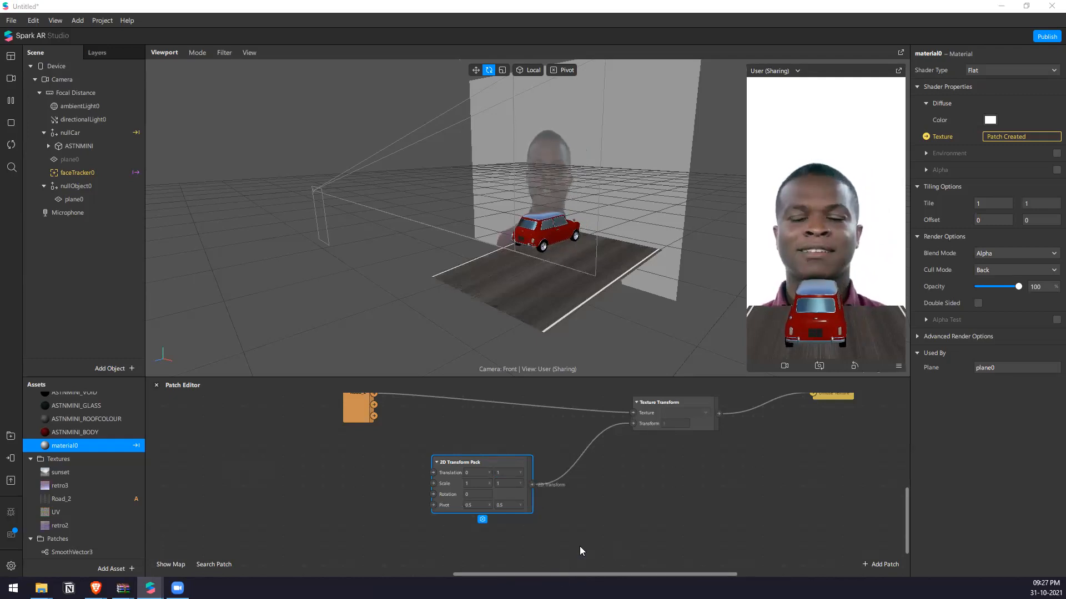
{"action": "scroll", "coordinate": [580, 547], "scroll_direction": "down", "scroll_amount": 4}
{"action": "scroll", "coordinate": [498, 504], "scroll_direction": "up", "scroll_amount": 3}
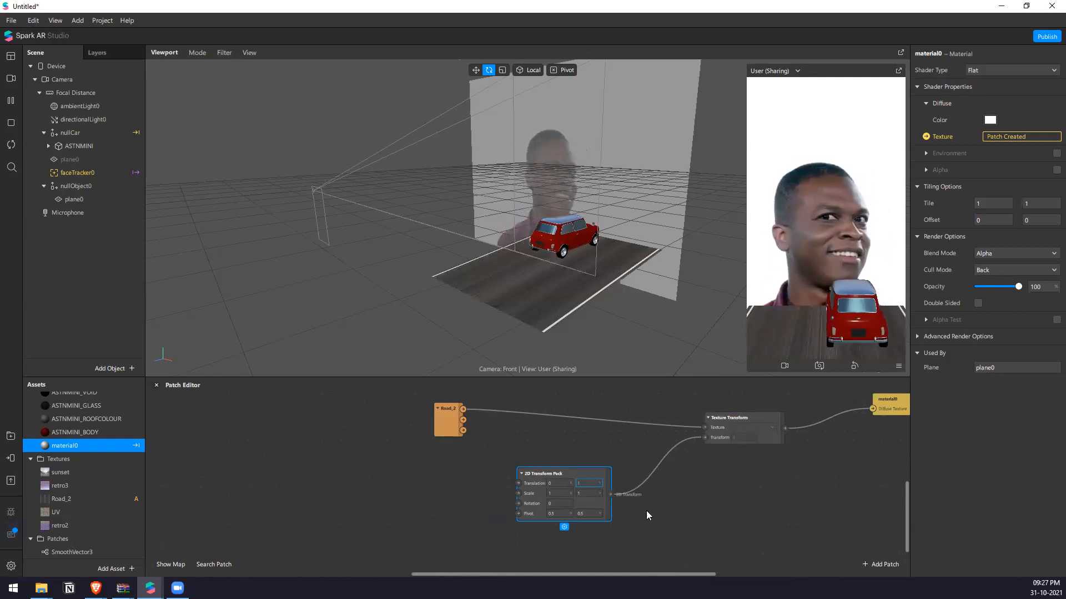
Search the patch library for "tra", add a Transition patch and place it just before the 2D Transform Pack.
{"action": "right_click", "coordinate": [419, 479]}
{"action": "type", "text": "tra"}
{"action": "key", "text": "Down"}
{"action": "key", "text": "Return"}
{"action": "scroll", "coordinate": [436, 468], "scroll_direction": "down", "scroll_amount": 3}
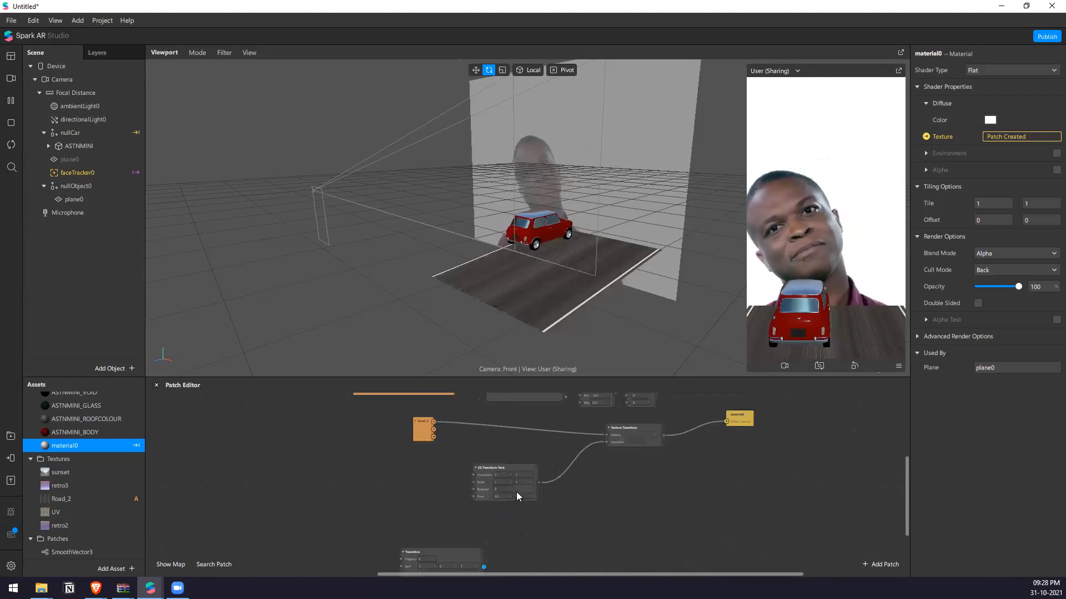
{"action": "left_click_drag", "start_coordinate": [440, 553], "coordinate": [386, 469]}
{"action": "scroll", "coordinate": [446, 473], "scroll_direction": "up", "scroll_amount": 1}
Change the Transition patch's value type to Vector 2.
{"action": "left_click", "coordinate": [354, 517]}
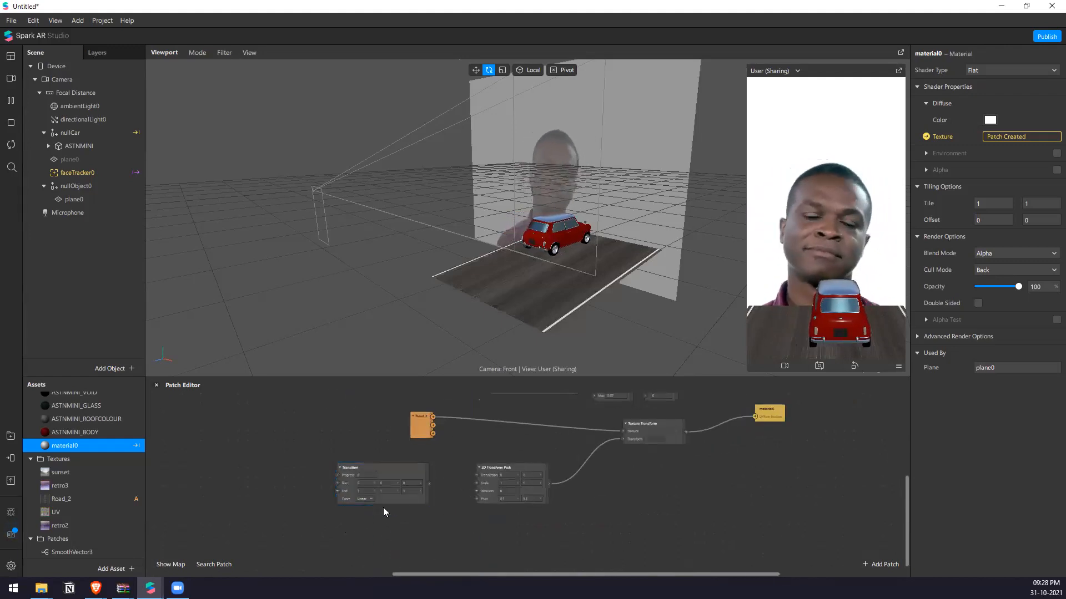
{"action": "left_click", "coordinate": [381, 503]}
{"action": "left_click", "coordinate": [380, 511]}
{"action": "left_click", "coordinate": [414, 515]}
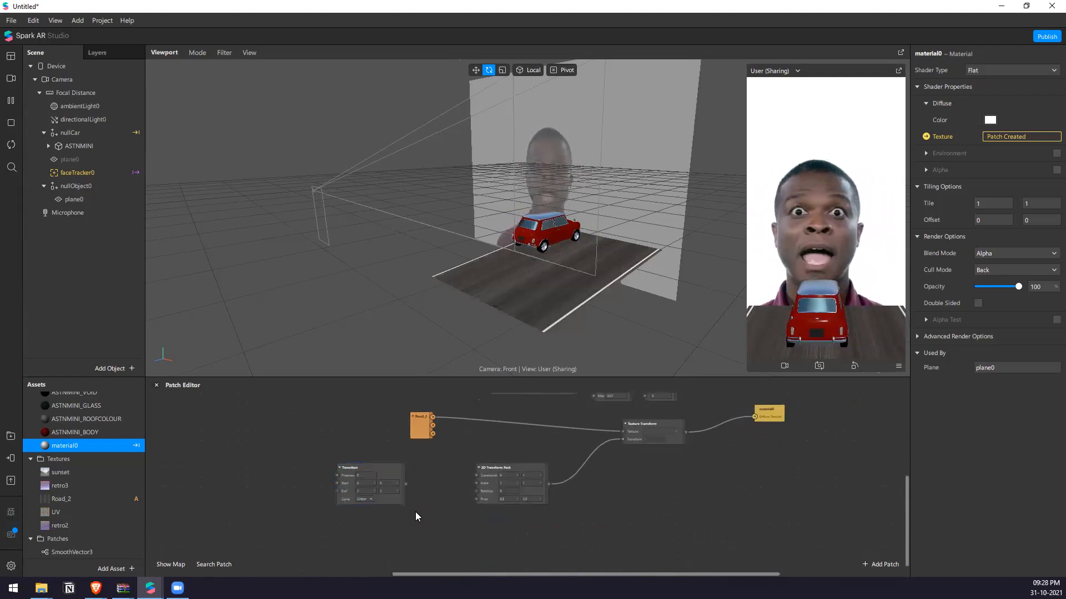
Connect the Transition output to the 2D Transform Pack's Translation input and set the Transition's End values to 0 and 1.
{"action": "scroll", "coordinate": [411, 500], "scroll_direction": "up", "scroll_amount": 2}
{"action": "left_click_drag", "start_coordinate": [403, 477], "coordinate": [494, 466]}
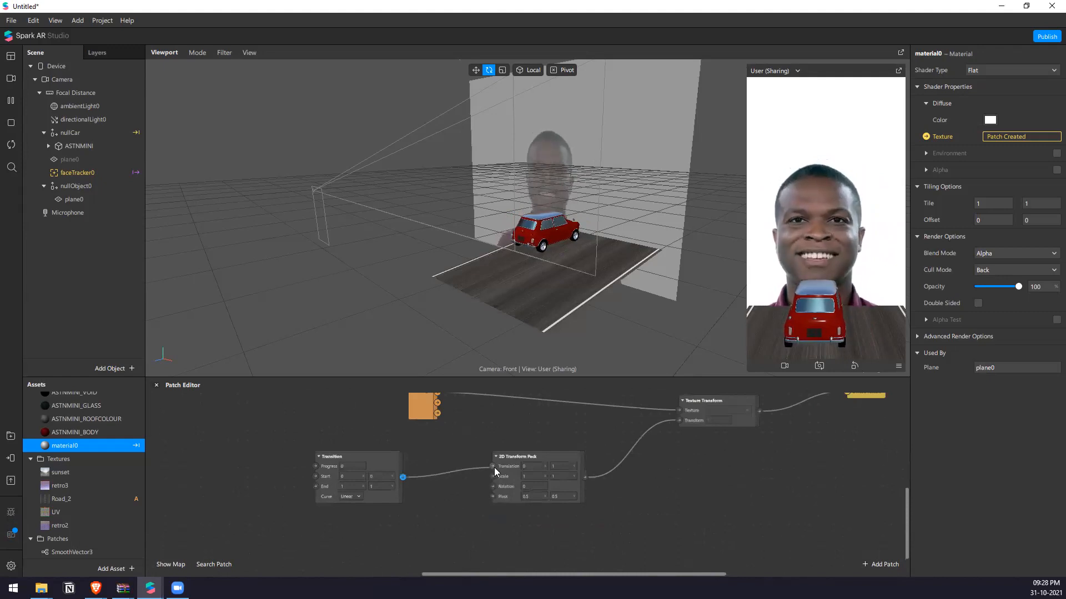
{"action": "left_click", "coordinate": [408, 470]}
{"action": "scroll", "coordinate": [430, 472], "scroll_direction": "up", "scroll_amount": 2}
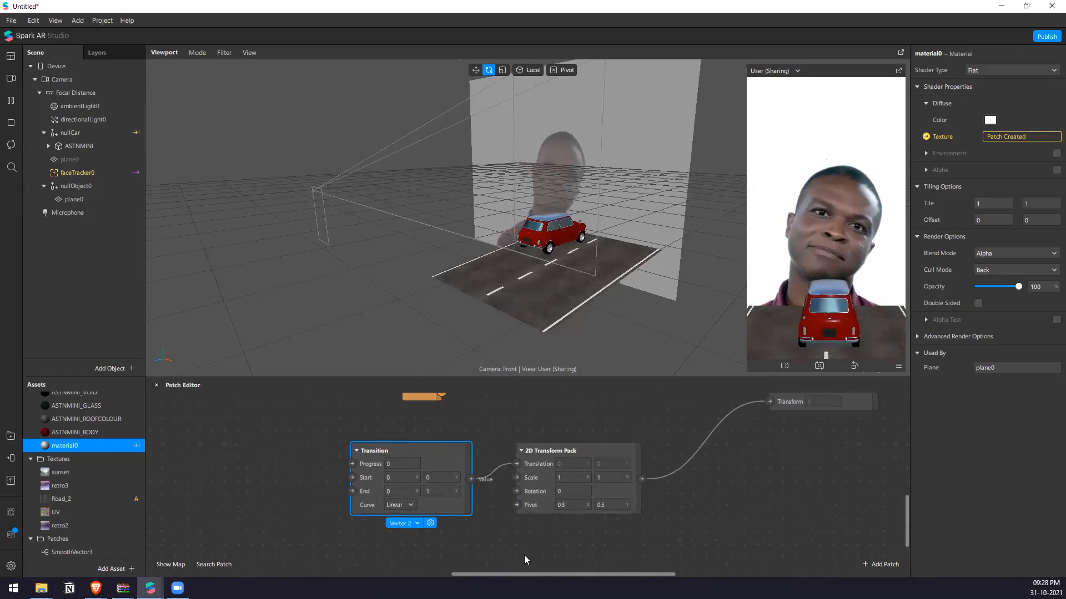
Add a Loop Animation patch by searching "loo", place it before the Transition and connect it to the Progress input.
{"action": "double_click", "coordinate": [285, 494]}
{"action": "type", "text": "loo"}
{"action": "key", "text": "Down"}
{"action": "key", "text": "Return"}
{"action": "left_click_drag", "start_coordinate": [354, 547], "coordinate": [304, 476]}
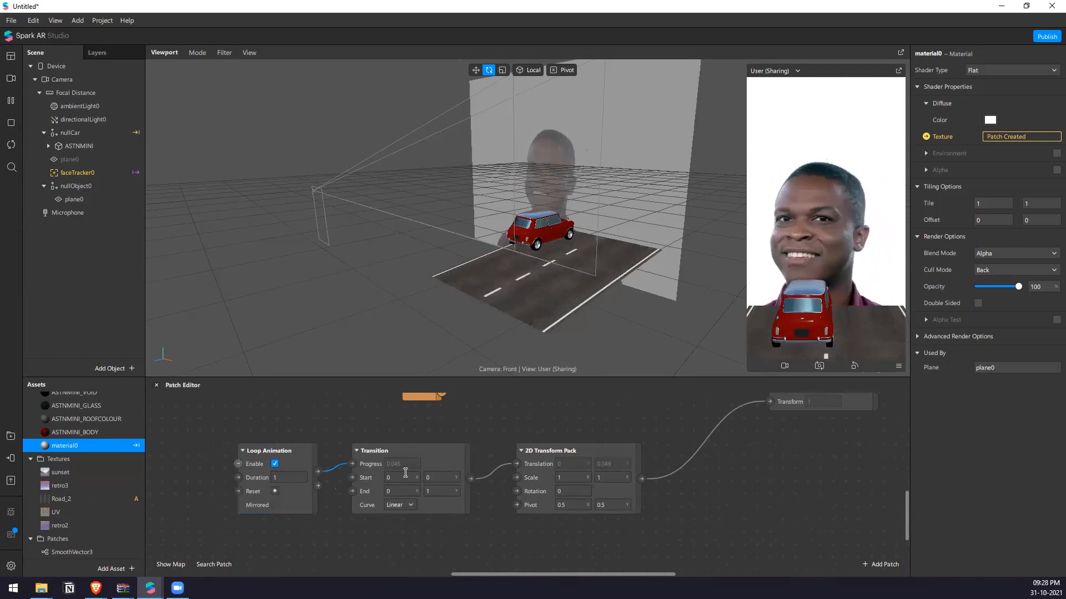
Set both Pivot values of the 2D Transform Pack to 0, trying the Loop Animation's Mirrored option and turning it off again.
{"action": "left_click", "coordinate": [276, 504]}
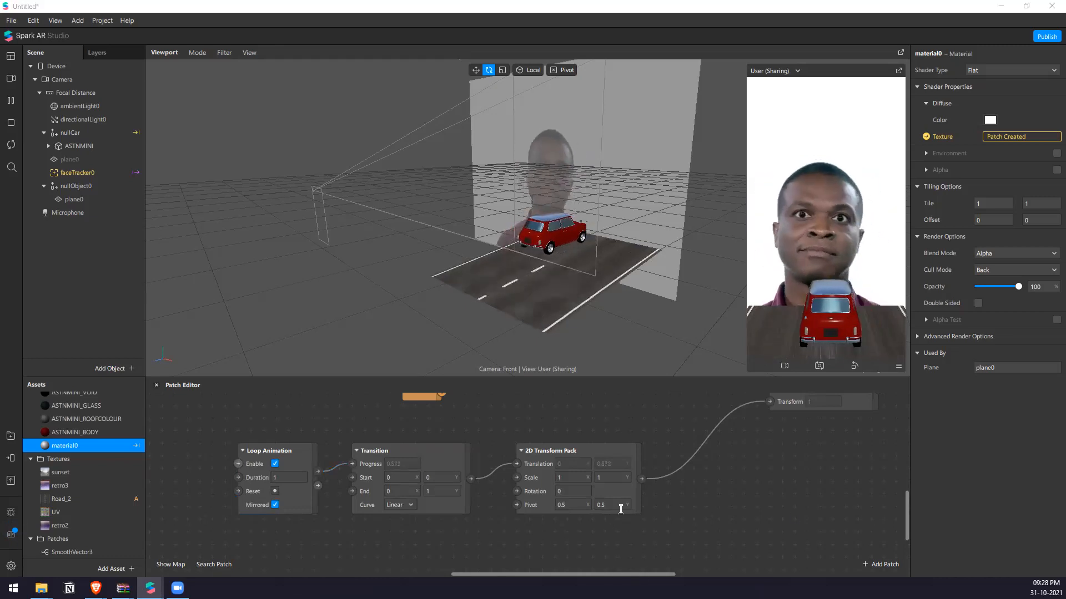
{"action": "left_click", "coordinate": [572, 504]}
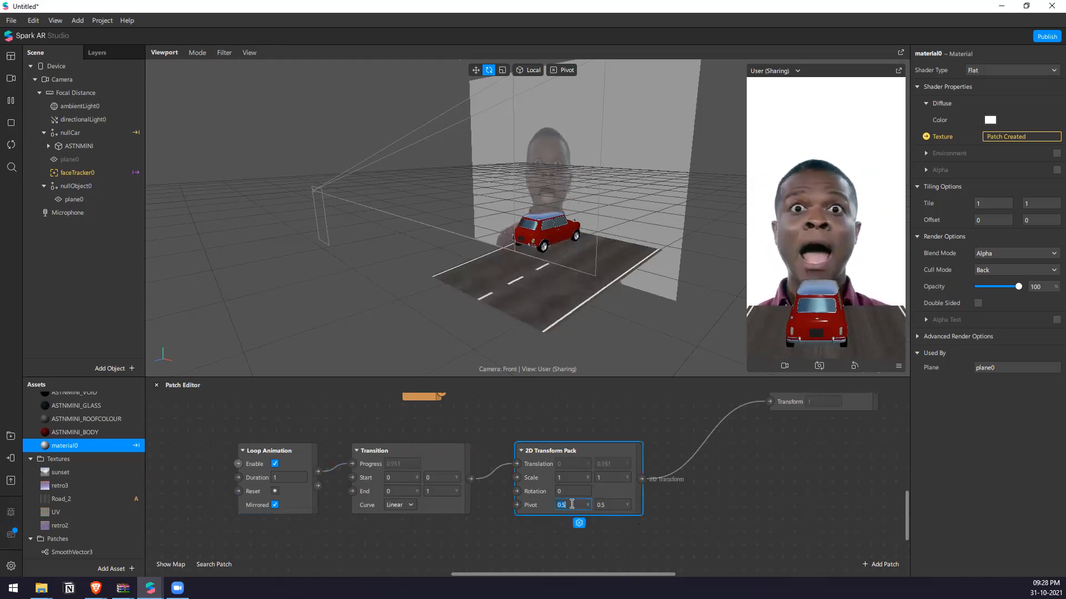
{"action": "left_click", "coordinate": [666, 502]}
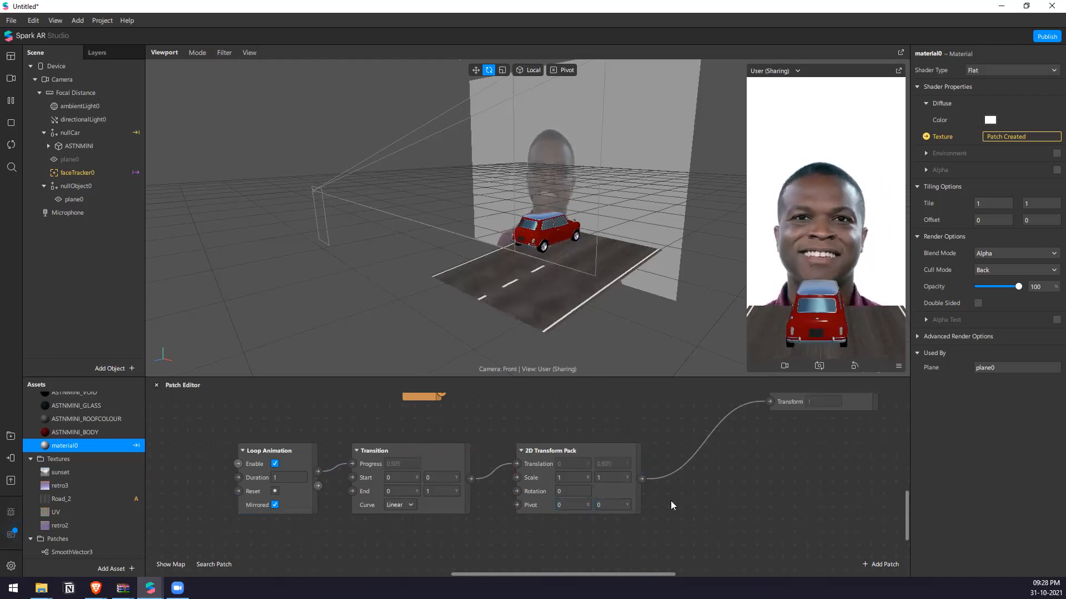
{"action": "scroll", "coordinate": [621, 497], "scroll_direction": "down", "scroll_amount": 1}
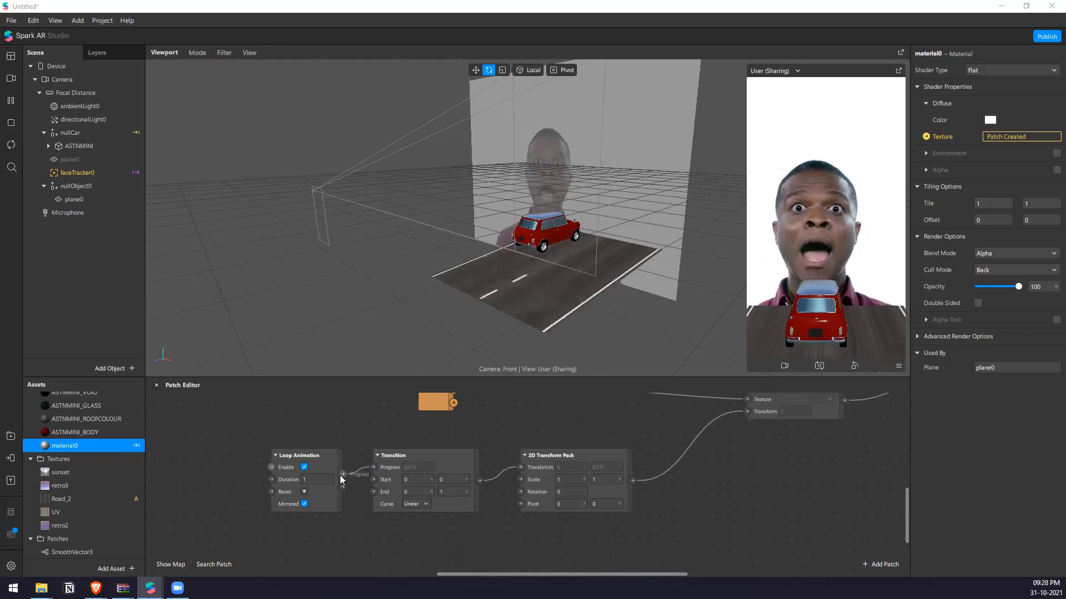
{"action": "left_click", "coordinate": [303, 504]}
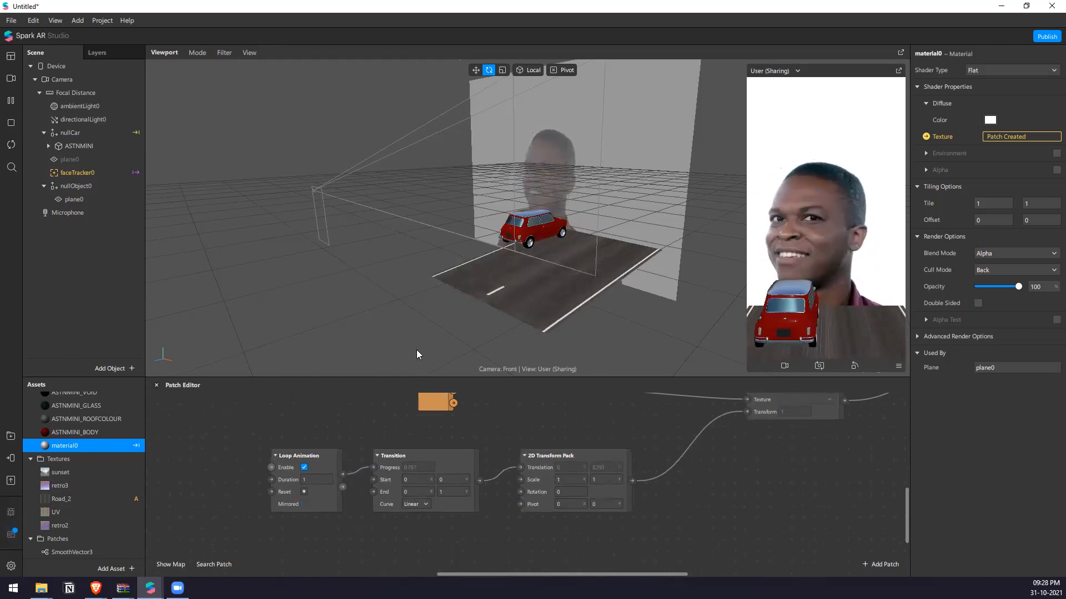
{"action": "left_click", "coordinate": [105, 201]}
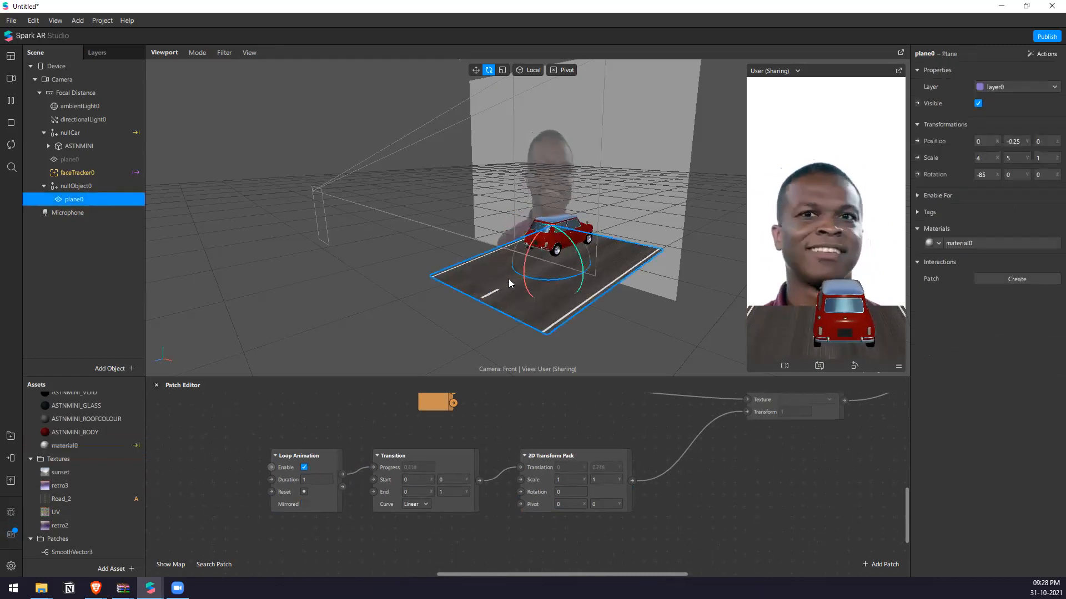
{"action": "key", "text": "w"}
{"action": "left_click_drag", "start_coordinate": [575, 254], "coordinate": [552, 266]}
{"action": "left_click", "coordinate": [72, 445]}
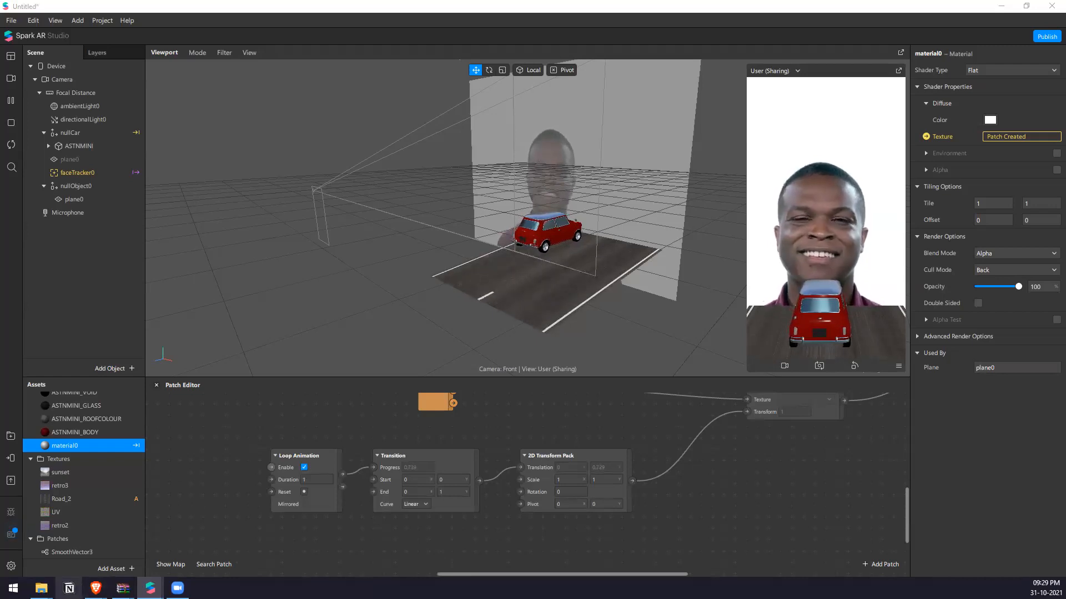
Switch to File Explorer, look at the Road_2.png file in the Assets folder, and minimize the window.
{"action": "mouse_move", "coordinate": [43, 587]}
{"action": "left_click", "coordinate": [54, 566]}
{"action": "left_click", "coordinate": [782, 337]}
{"action": "left_click", "coordinate": [792, 305]}
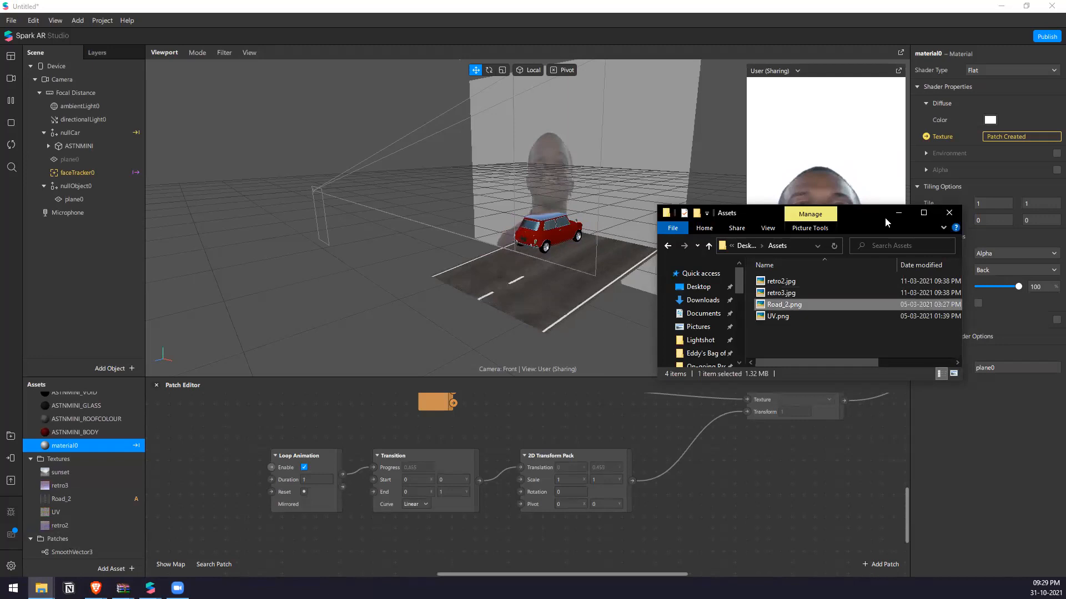
{"action": "left_click", "coordinate": [898, 213]}
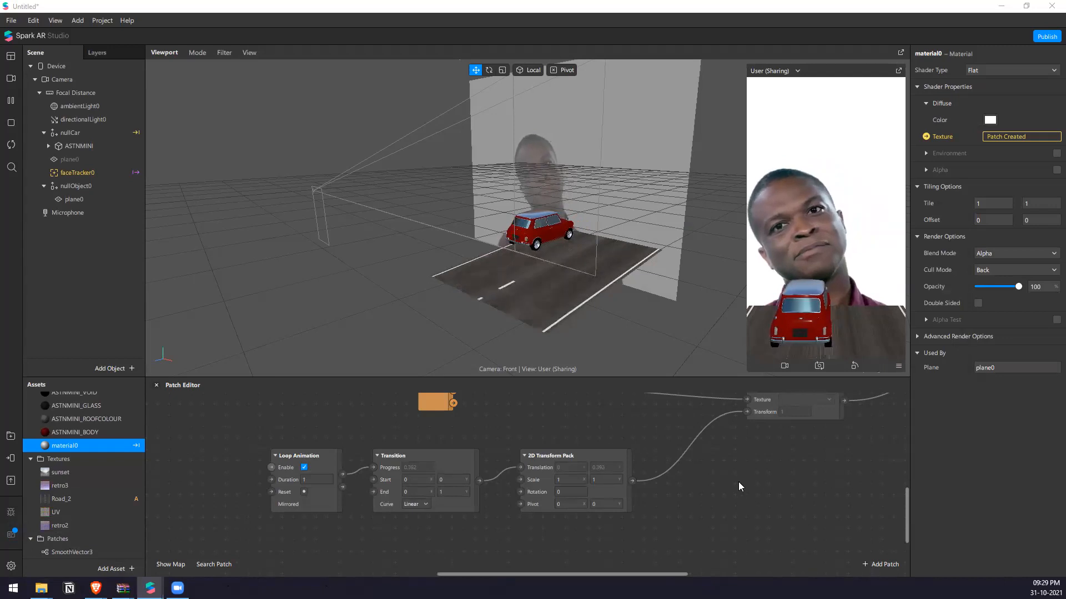
{"action": "left_click", "coordinate": [790, 489]}
{"action": "scroll", "coordinate": [513, 462], "scroll_direction": "down", "scroll_amount": 3}
{"action": "scroll", "coordinate": [558, 479], "scroll_direction": "up", "scroll_amount": 3}
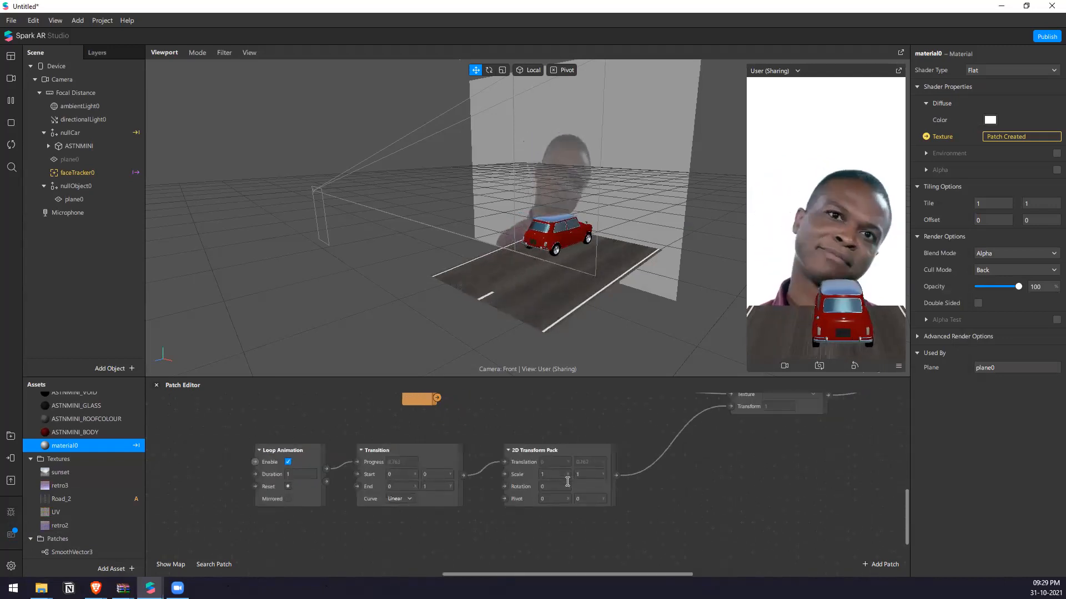
{"action": "scroll", "coordinate": [611, 455], "scroll_direction": "up", "scroll_amount": 4}
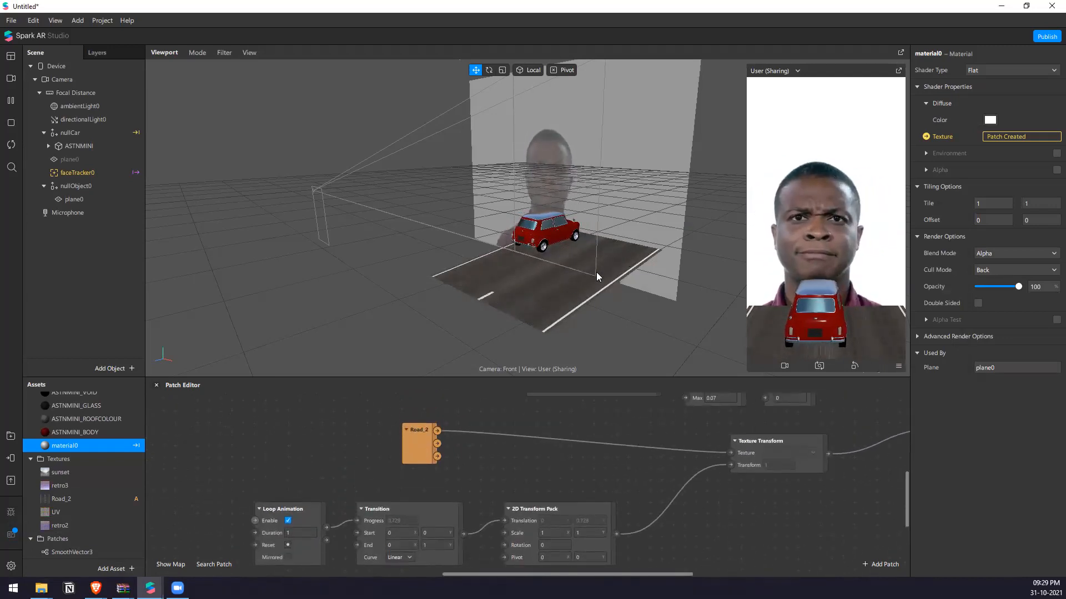
{"action": "left_click", "coordinate": [507, 531]}
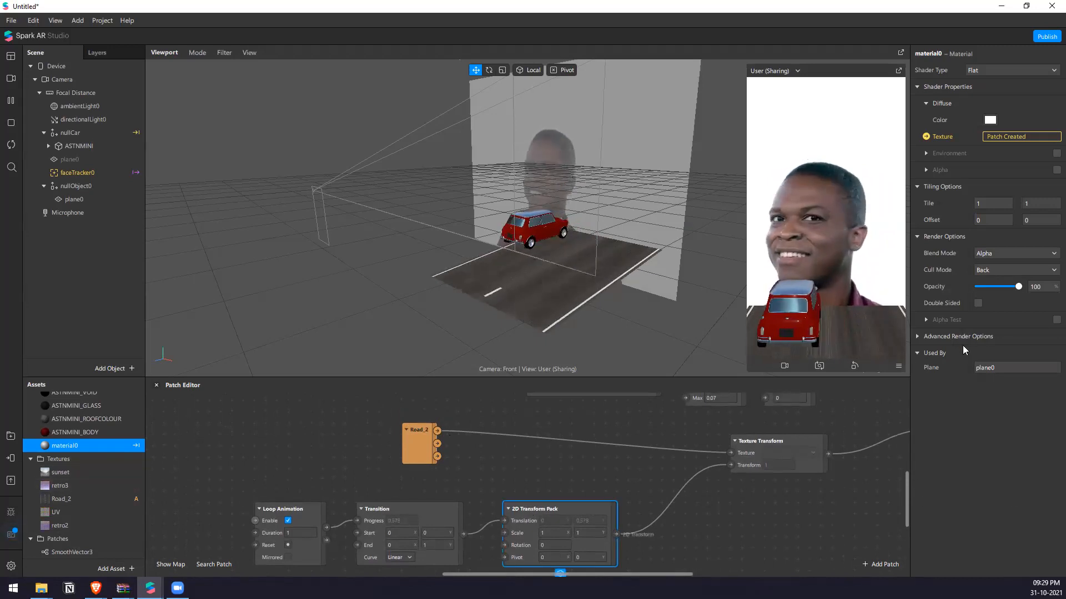
Set both the U and V tiling modes of the Road_2 texture to Repeat.
{"action": "left_click", "coordinate": [77, 499]}
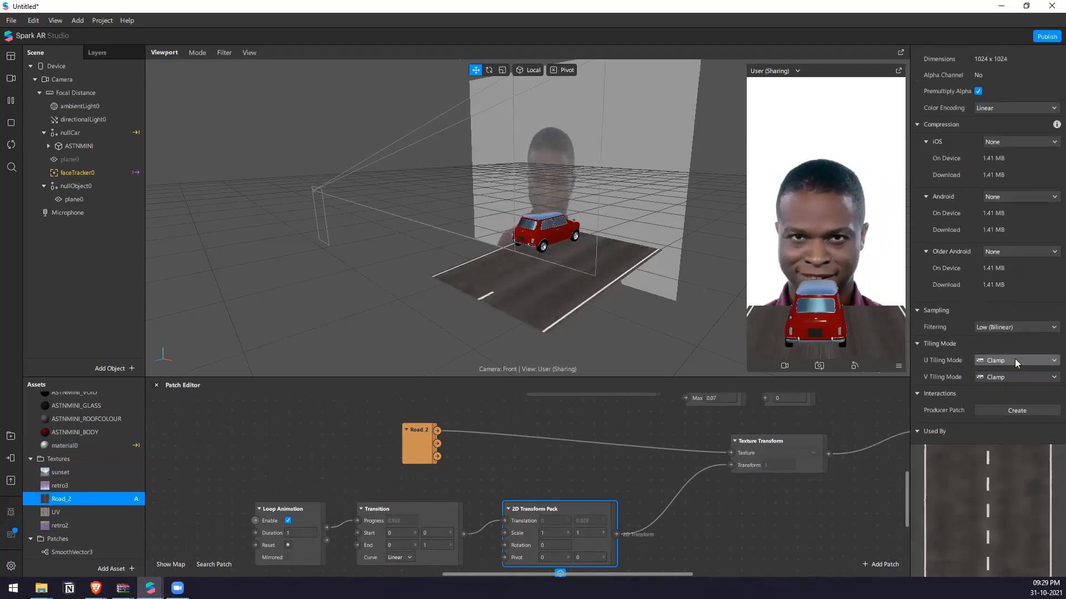
{"action": "left_click", "coordinate": [1015, 360]}
{"action": "left_click", "coordinate": [1016, 375]}
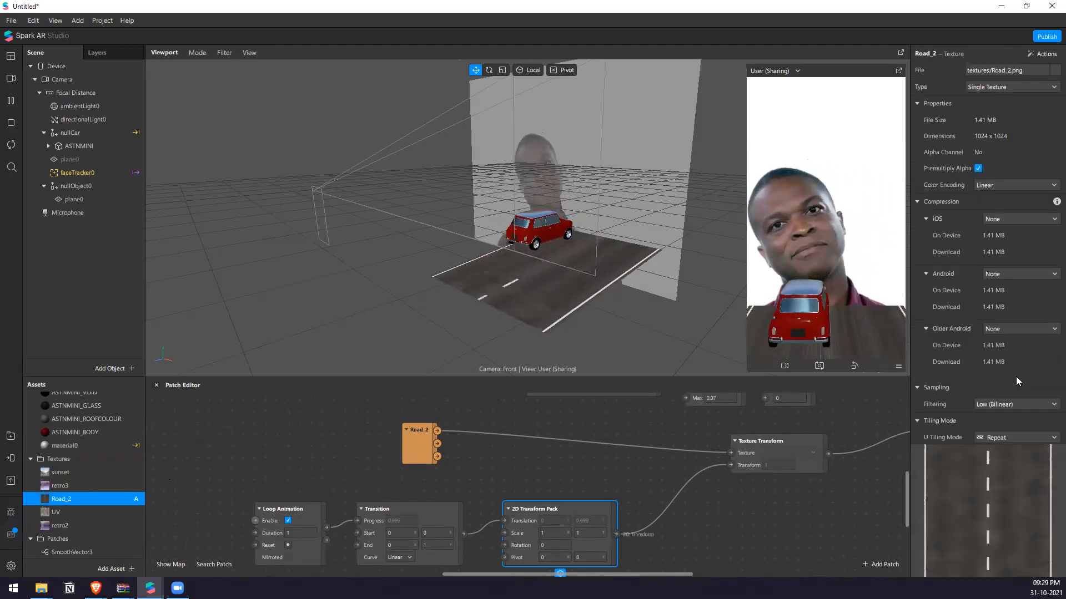
{"action": "scroll", "coordinate": [1015, 389], "scroll_direction": "down", "scroll_amount": 4}
{"action": "left_click", "coordinate": [1016, 378]}
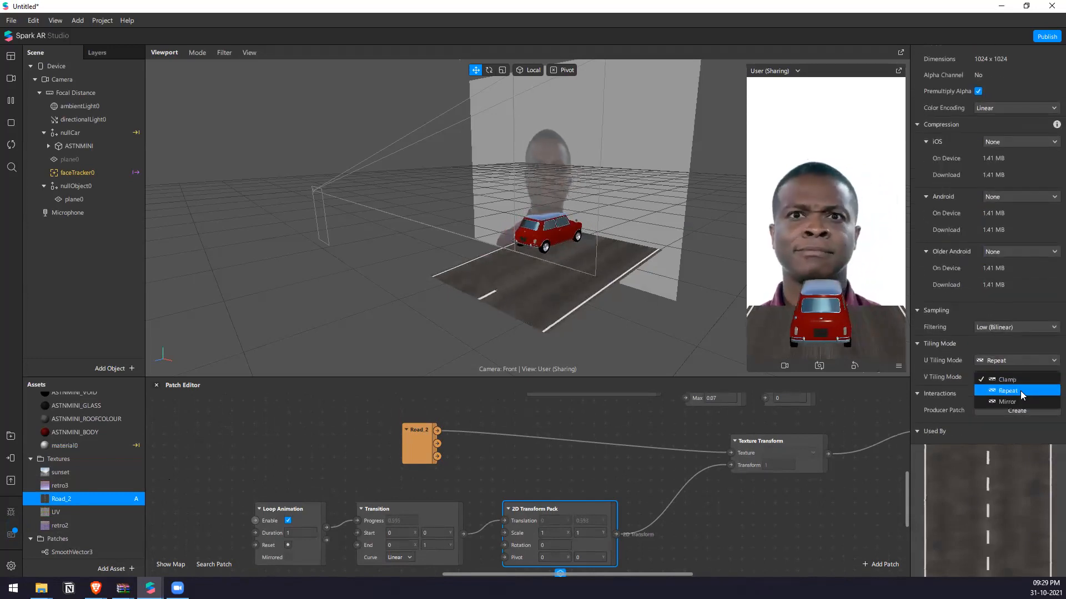
{"action": "left_click", "coordinate": [1001, 391]}
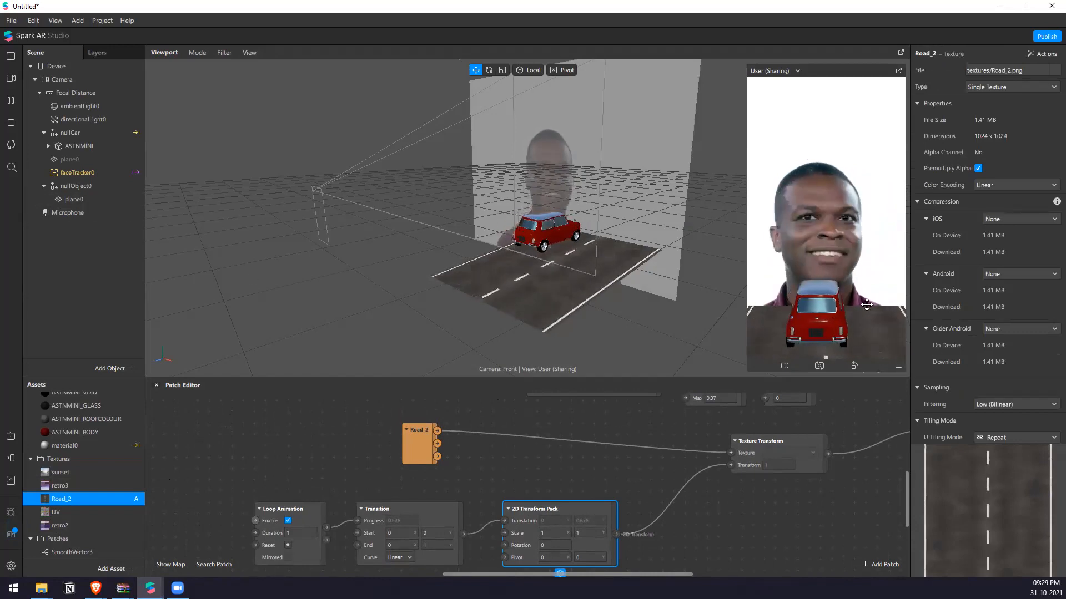
Switch the preview camera feed to the Logitech HD Webcam C310.
{"action": "scroll", "coordinate": [473, 274], "scroll_direction": "down", "scroll_amount": 4}
{"action": "right_click_drag", "start_coordinate": [473, 274], "coordinate": [538, 331]}
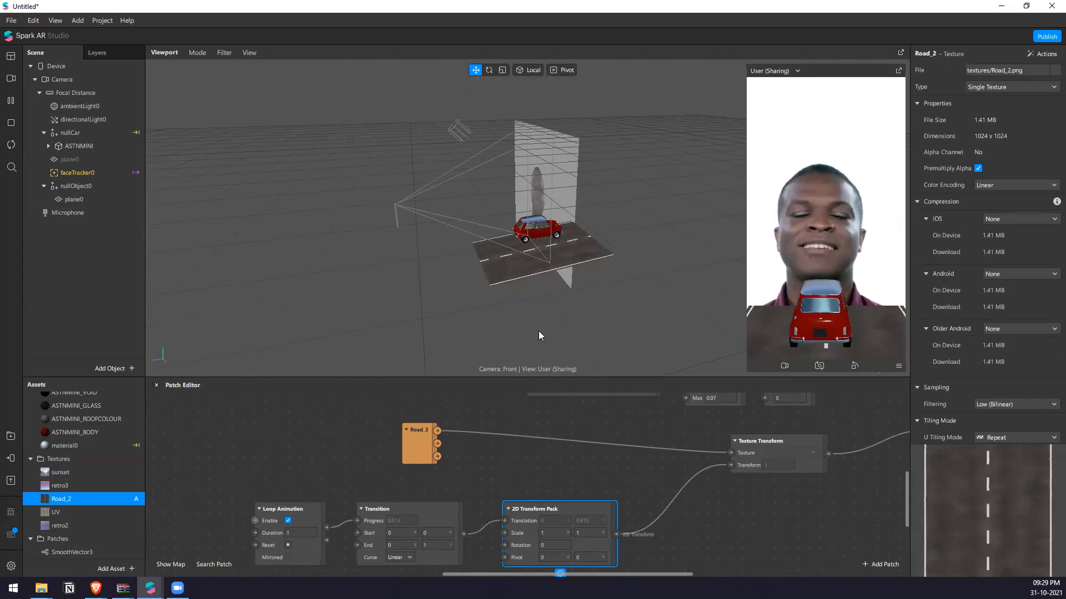
{"action": "scroll", "coordinate": [541, 291], "scroll_direction": "up", "scroll_amount": 3}
{"action": "right_click_drag", "start_coordinate": [651, 291], "coordinate": [625, 291]}
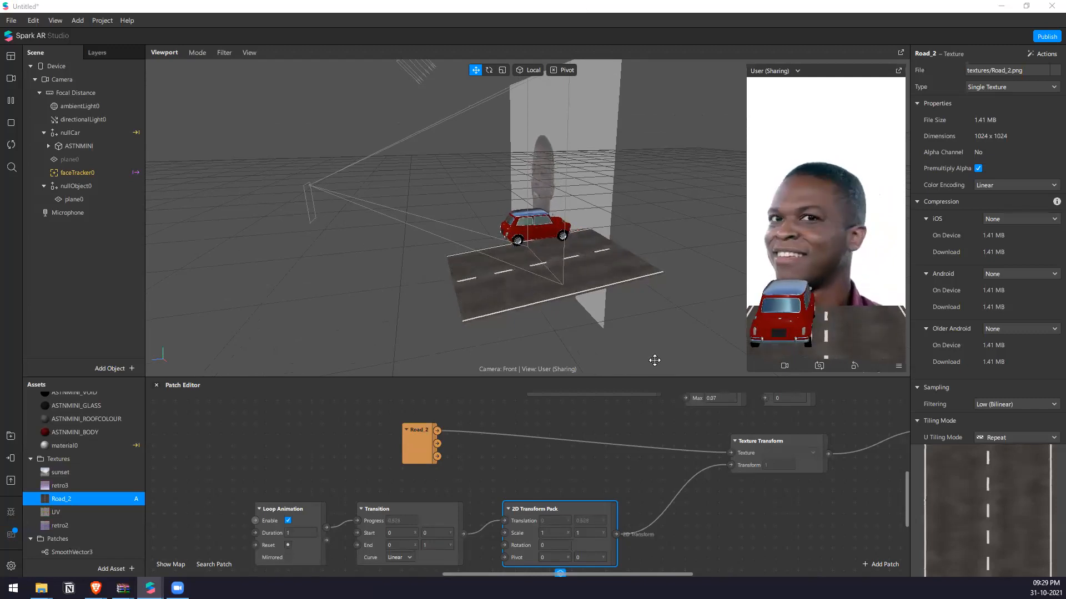
{"action": "left_click", "coordinate": [13, 79]}
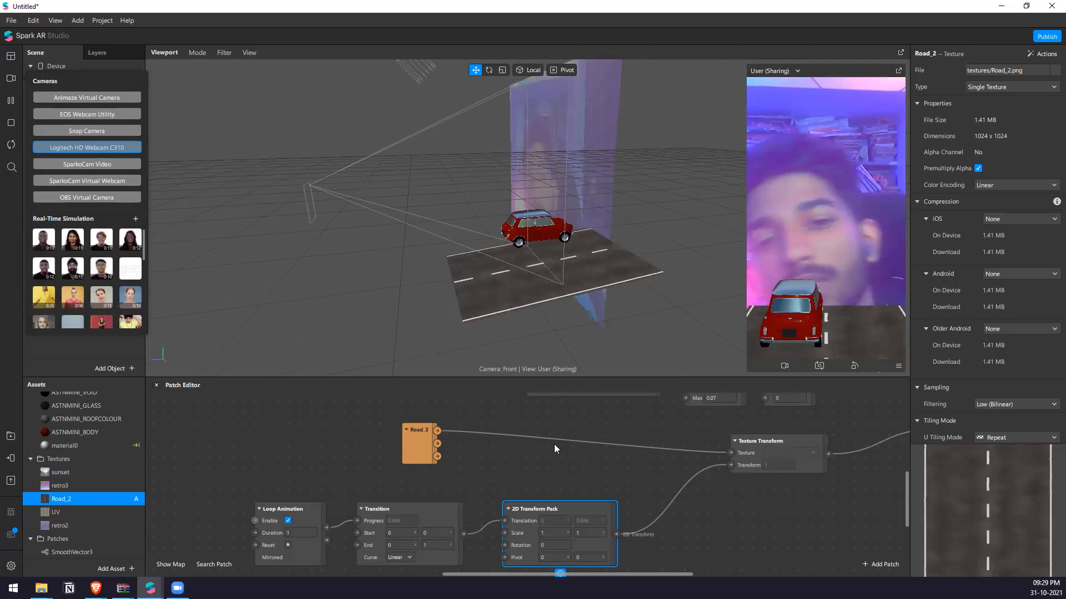
Set nullCar's X rotation to -85.
{"action": "right_click_drag", "start_coordinate": [502, 270], "coordinate": [503, 244]}
{"action": "scroll", "coordinate": [493, 237], "scroll_direction": "up", "scroll_amount": 4}
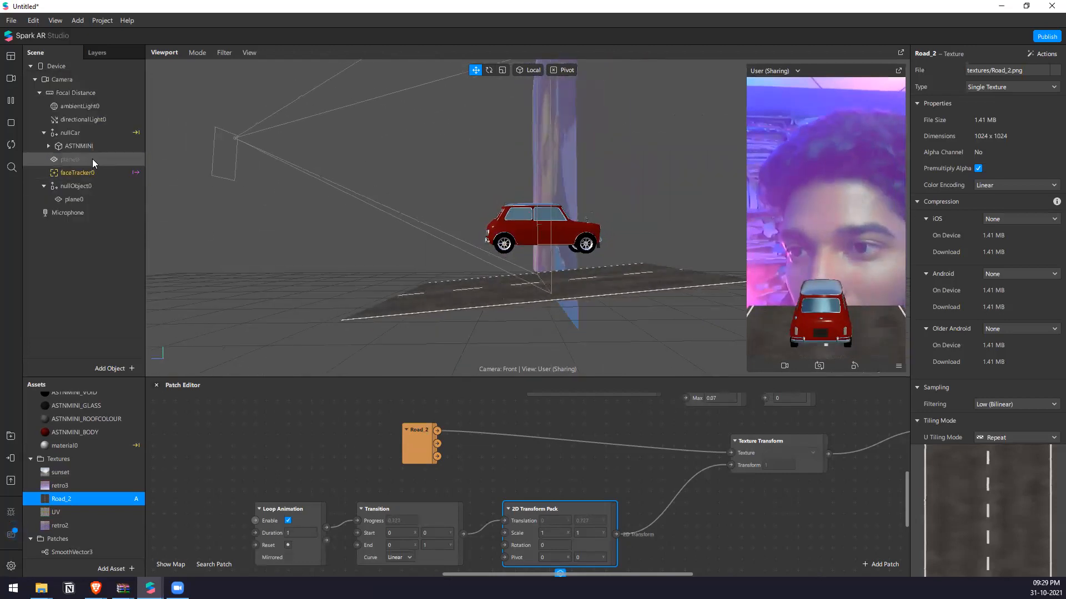
{"action": "left_click", "coordinate": [95, 138]}
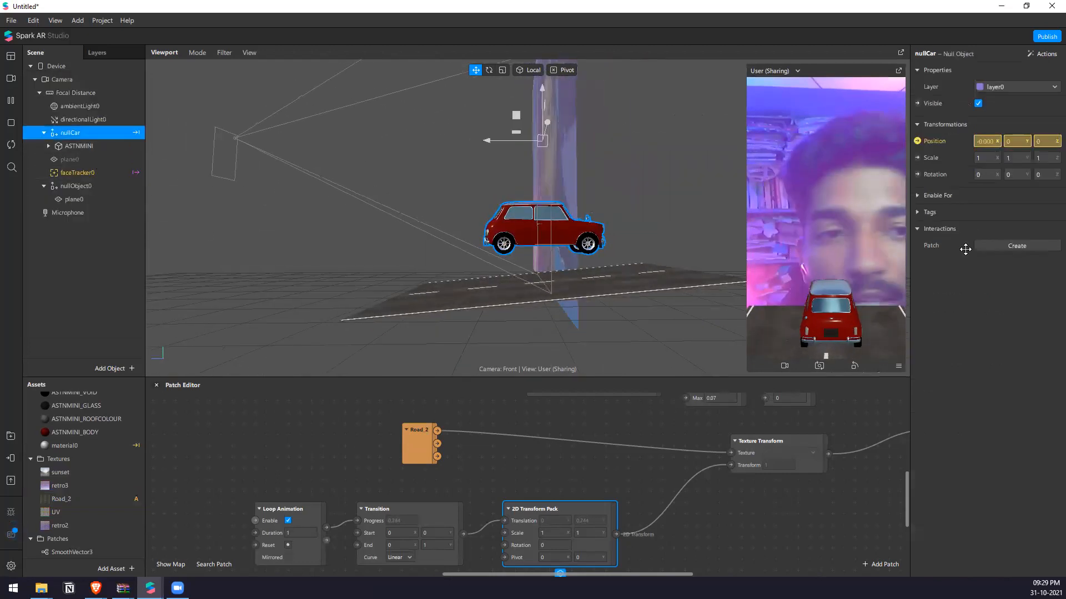
{"action": "left_click", "coordinate": [983, 176]}
{"action": "type", "text": "-85"}
{"action": "key", "text": "Return"}
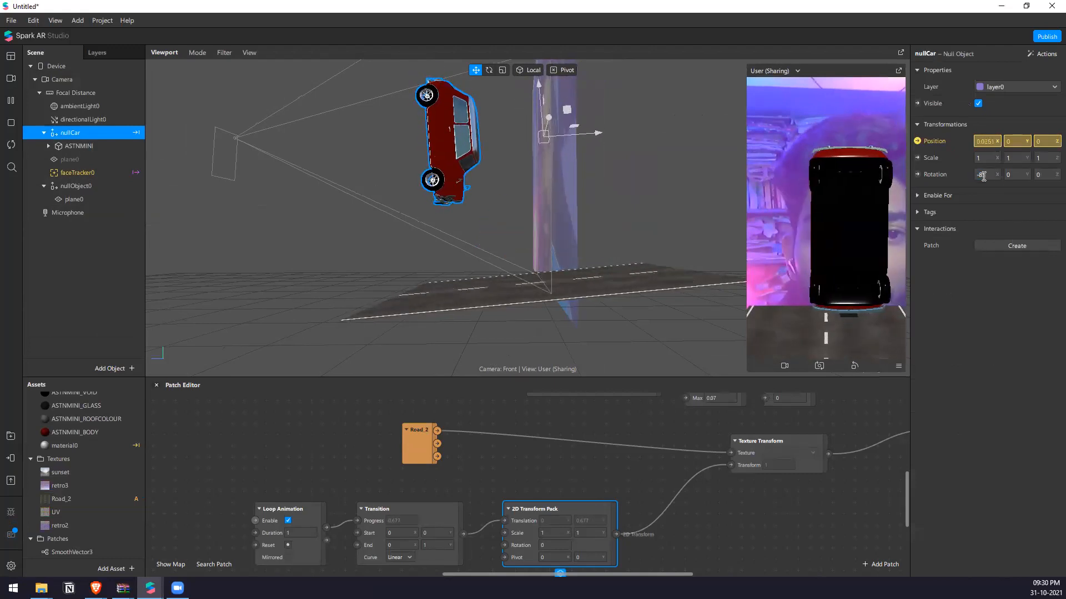
Set nullCar's X rotation to 0 and try tilting the car slightly with the rotate gizmo.
{"action": "left_click", "coordinate": [983, 176]}
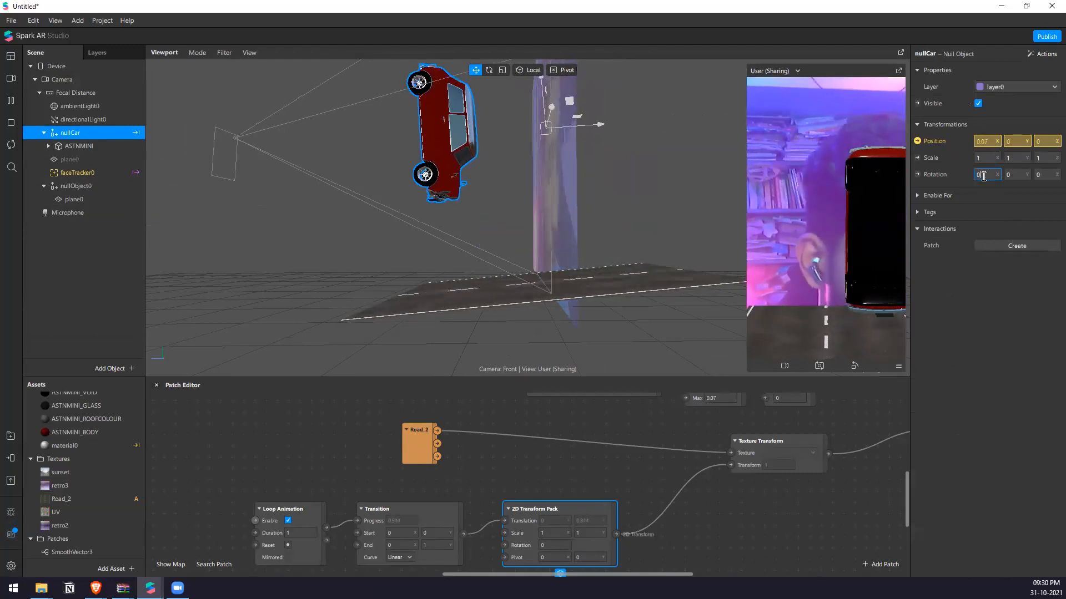
{"action": "key", "text": "Return"}
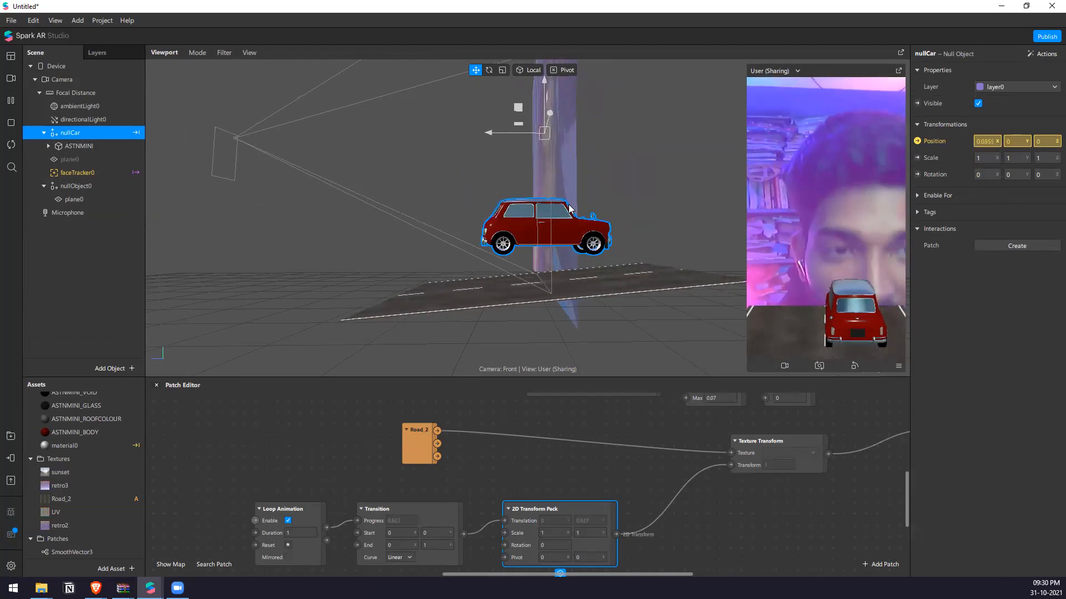
{"action": "key", "text": "e"}
{"action": "left_click_drag", "start_coordinate": [521, 113], "coordinate": [515, 116]}
{"action": "key", "text": "ctrl+z"}
{"action": "right_click_drag", "start_coordinate": [600, 233], "coordinate": [694, 272]}
{"action": "left_click_drag", "start_coordinate": [547, 133], "coordinate": [547, 139]}
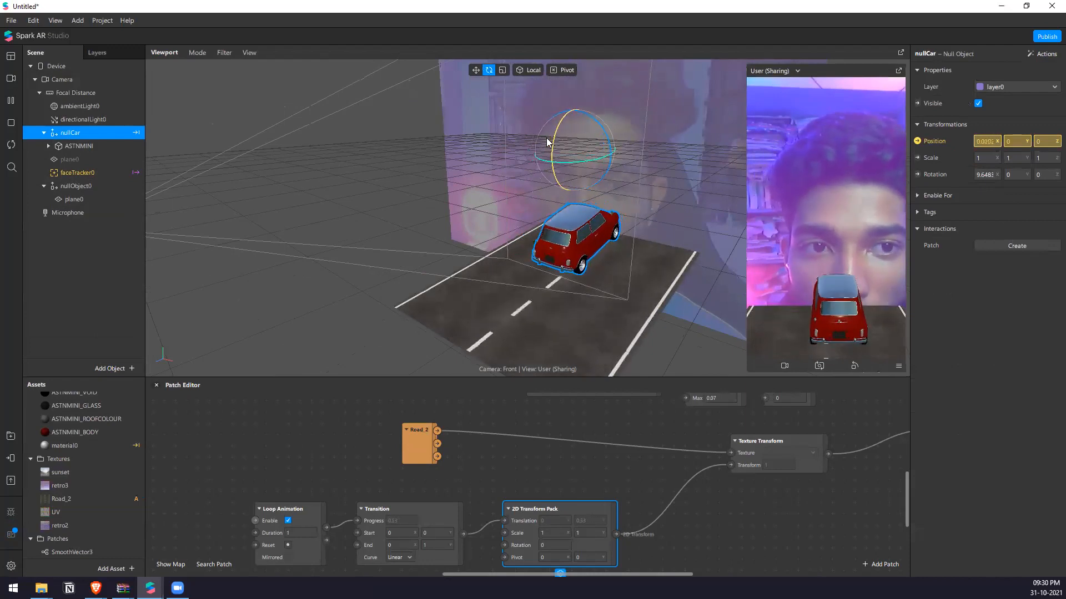
Try an X rotation of 15 on nullCar and settle on 5.
{"action": "left_click", "coordinate": [979, 173]}
{"action": "type", "text": "15"}
{"action": "key", "text": "Return"}
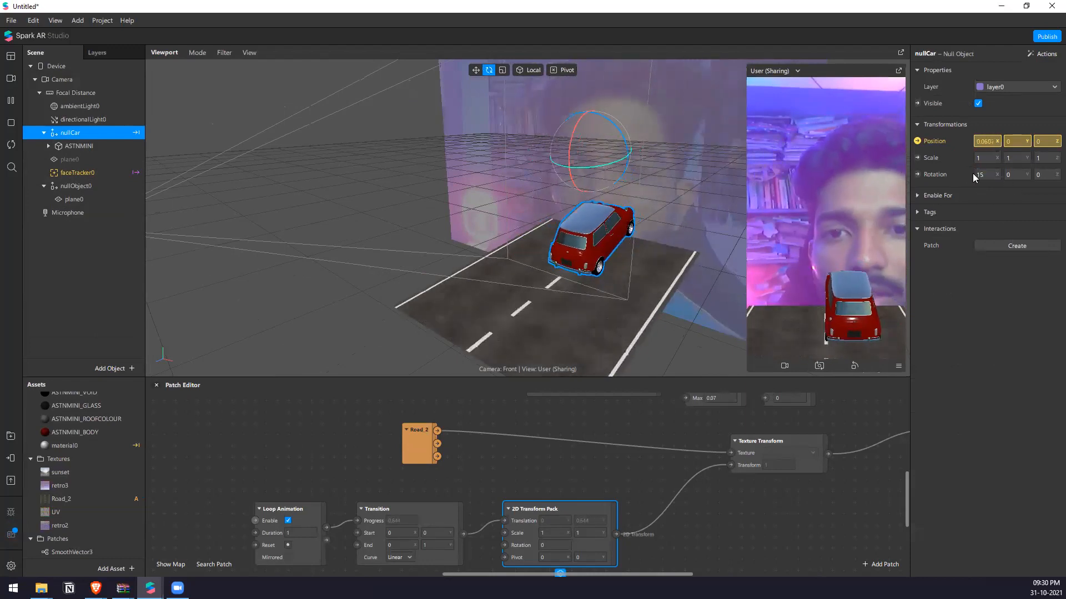
{"action": "right_click_drag", "start_coordinate": [538, 170], "coordinate": [483, 179]}
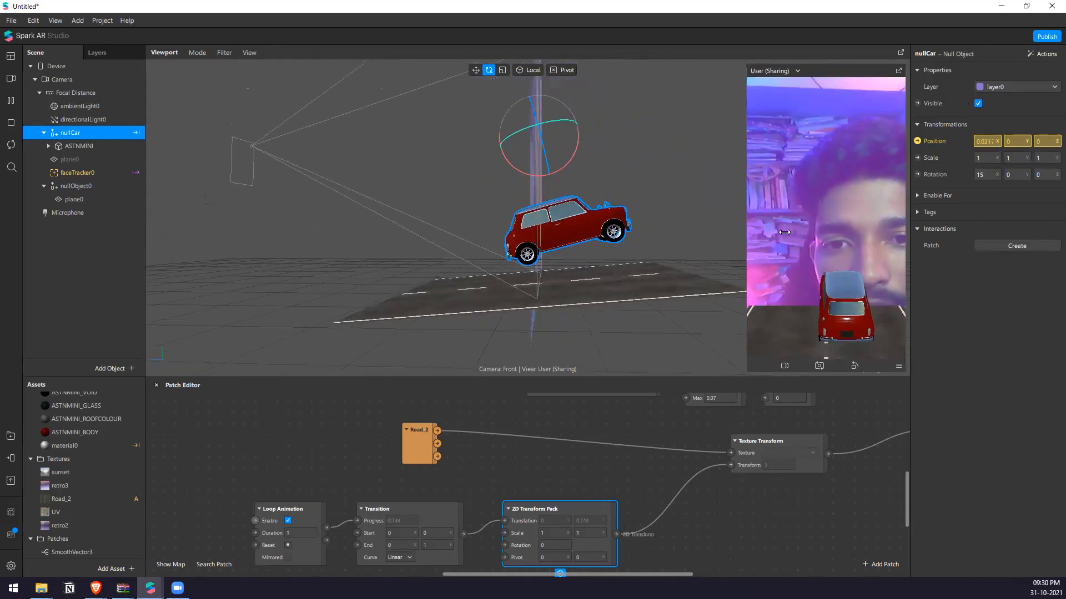
{"action": "left_click", "coordinate": [988, 176]}
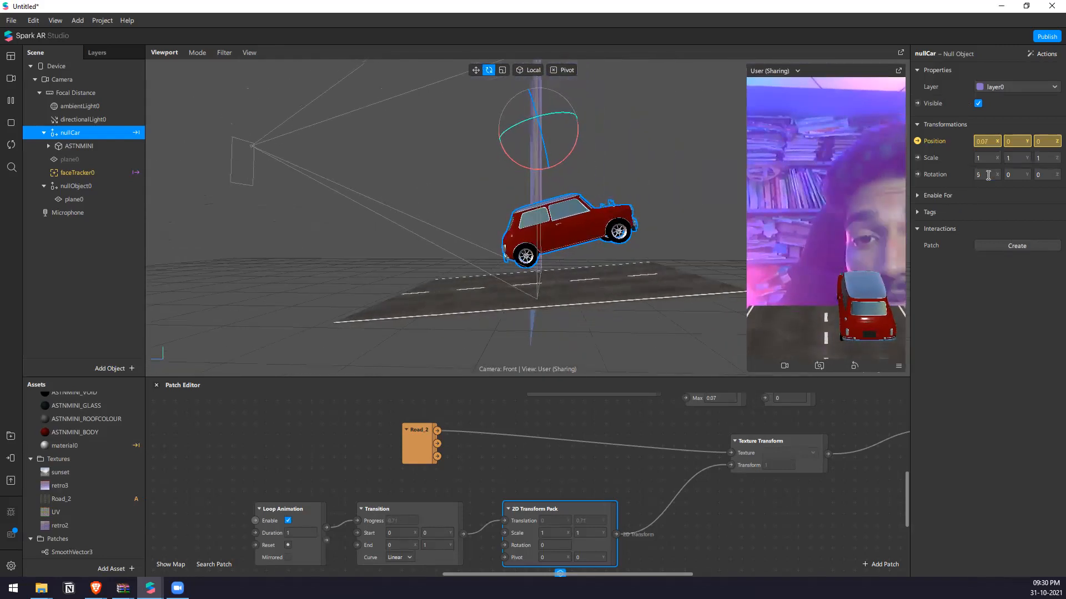
{"action": "key", "text": "Return"}
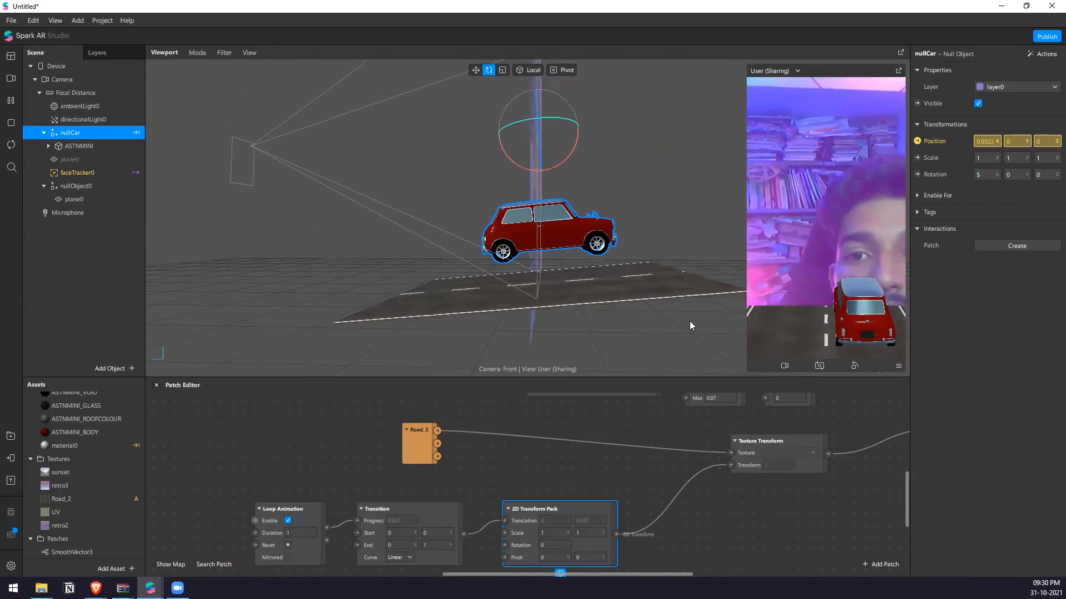
Lower the car by setting the Y value of the Pack patch feeding nullCar's 3D position to -0.05.
{"action": "left_click", "coordinate": [917, 142]}
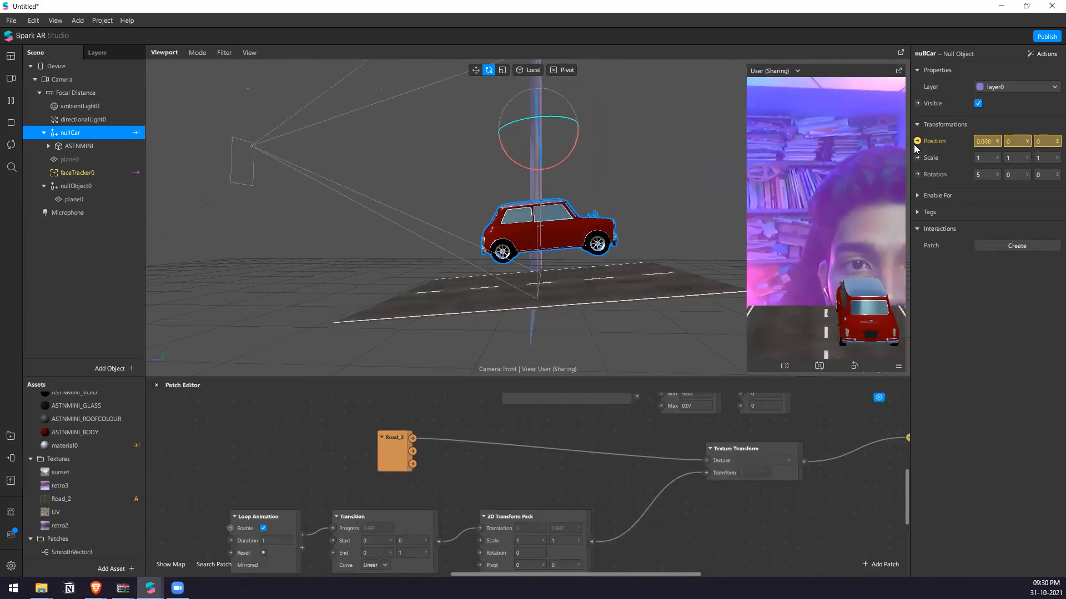
{"action": "scroll", "coordinate": [787, 431], "scroll_direction": "down", "scroll_amount": 3}
{"action": "scroll", "coordinate": [616, 477], "scroll_direction": "up", "scroll_amount": 5}
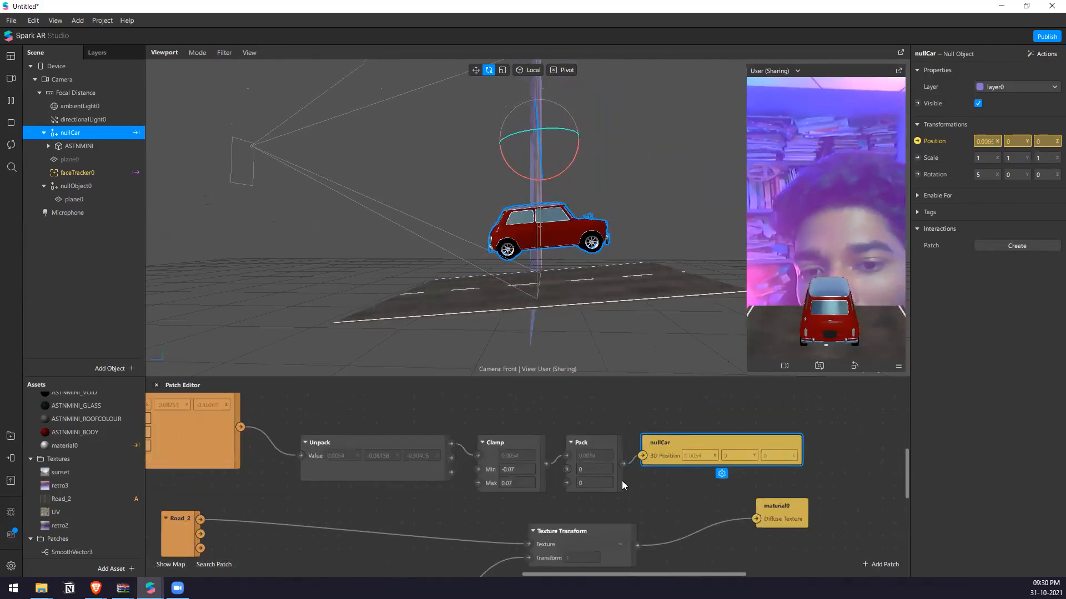
{"action": "left_click", "coordinate": [602, 466]}
{"action": "key", "text": "BackSpace"}
{"action": "type", "text": "-0.1"}
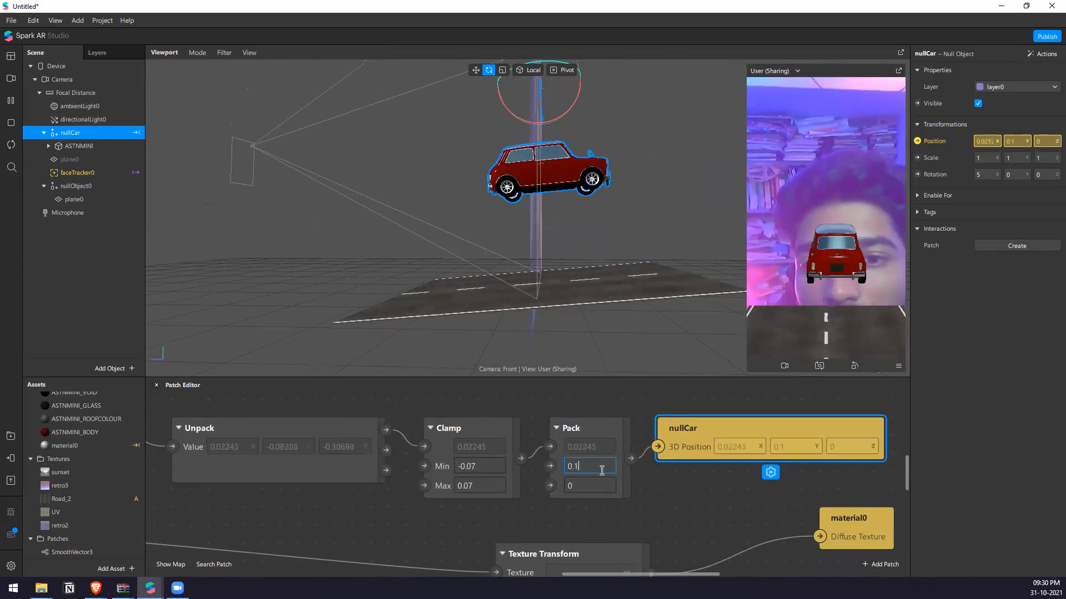
{"action": "key", "text": "BackSpace"}
{"action": "type", "text": "05"}
{"action": "key", "text": "Return"}
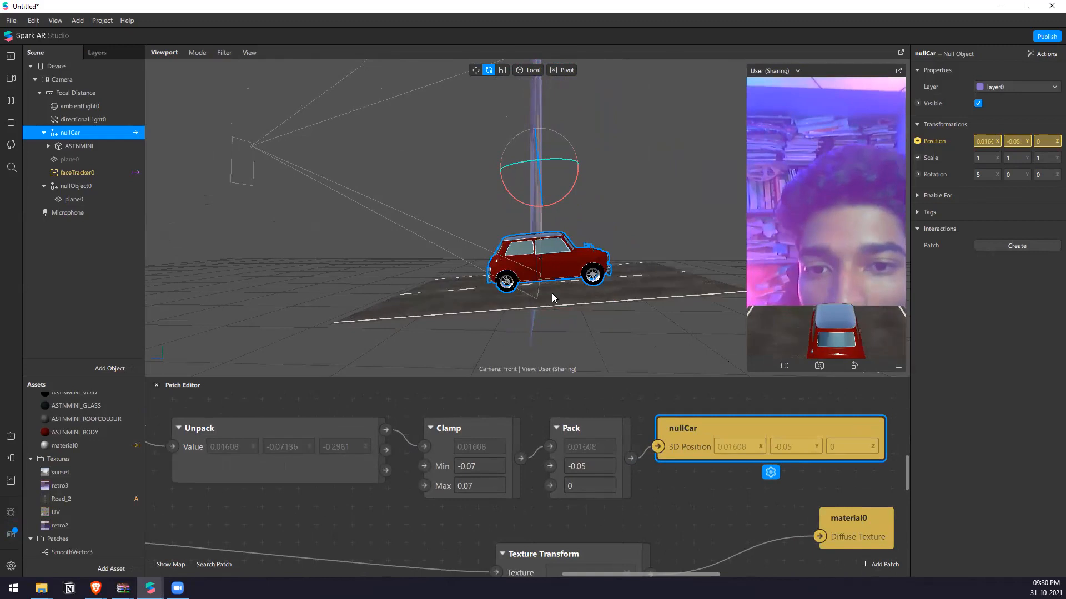
Examine how the car's wheels sit on the road plane from close up and from a wider angle.
{"action": "scroll", "coordinate": [551, 293], "scroll_direction": "up", "scroll_amount": 5}
{"action": "mouse_move", "coordinate": [593, 248]}
{"action": "right_mouse_down"}
{"action": "mouse_move", "coordinate": [577, 199]}
{"action": "mouse_move", "coordinate": [602, 298]}
{"action": "mouse_move", "coordinate": [613, 290]}
{"action": "mouse_move", "coordinate": [581, 251]}
{"action": "mouse_move", "coordinate": [588, 242]}
{"action": "right_mouse_up"}
{"action": "scroll", "coordinate": [577, 199], "scroll_direction": "down", "scroll_amount": 4}
{"action": "scroll", "coordinate": [610, 255], "scroll_direction": "up", "scroll_amount": 5}
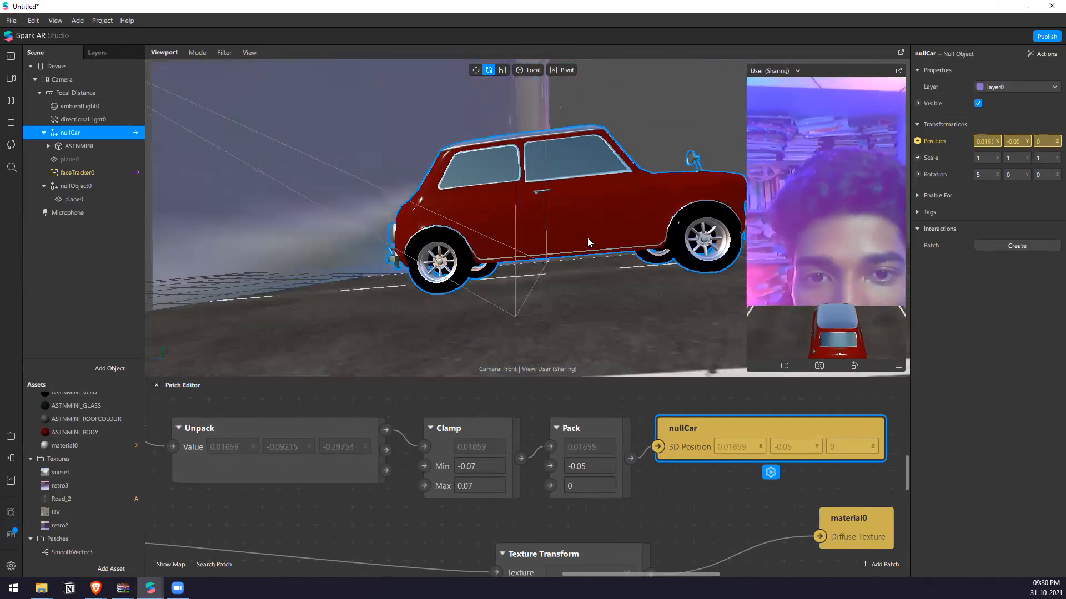
{"action": "left_click", "coordinate": [689, 156]}
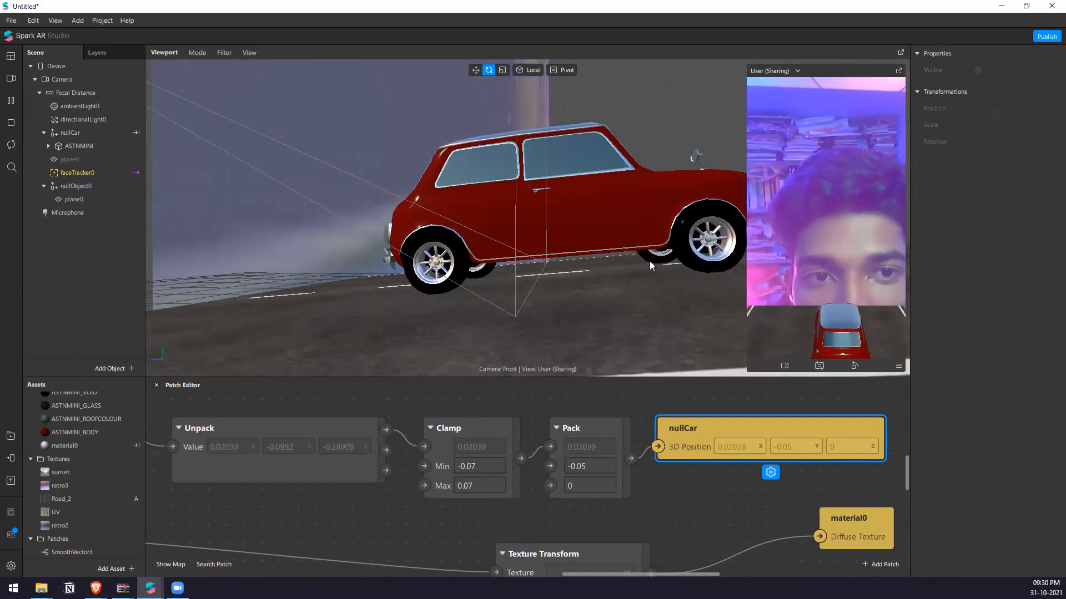
{"action": "scroll", "coordinate": [607, 337], "scroll_direction": "down", "scroll_amount": 4}
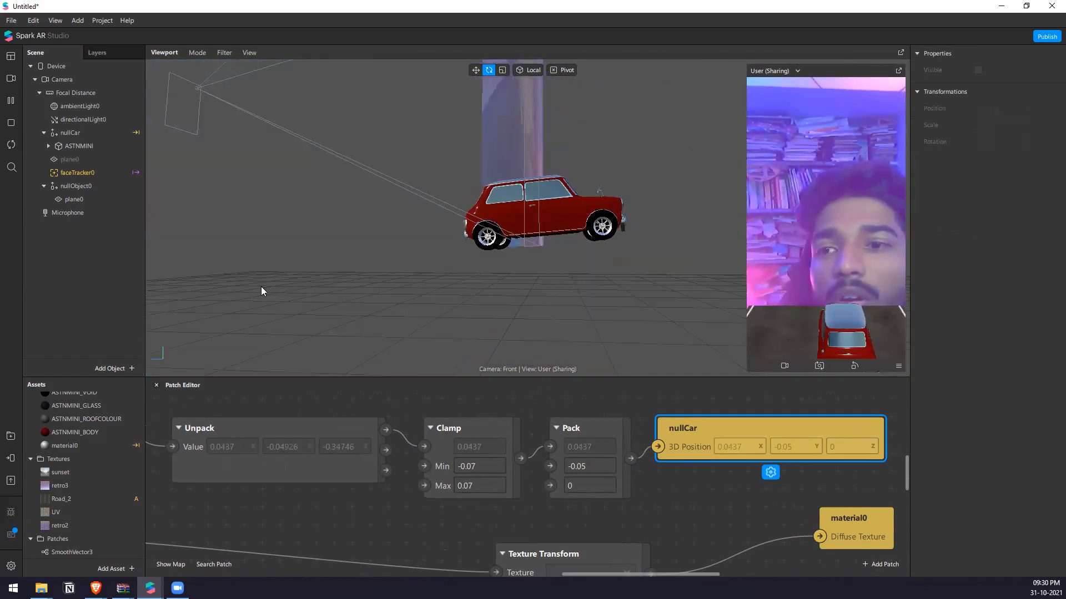
{"action": "left_click", "coordinate": [77, 135]}
{"action": "left_click_drag", "start_coordinate": [228, 162], "coordinate": [551, 291]}
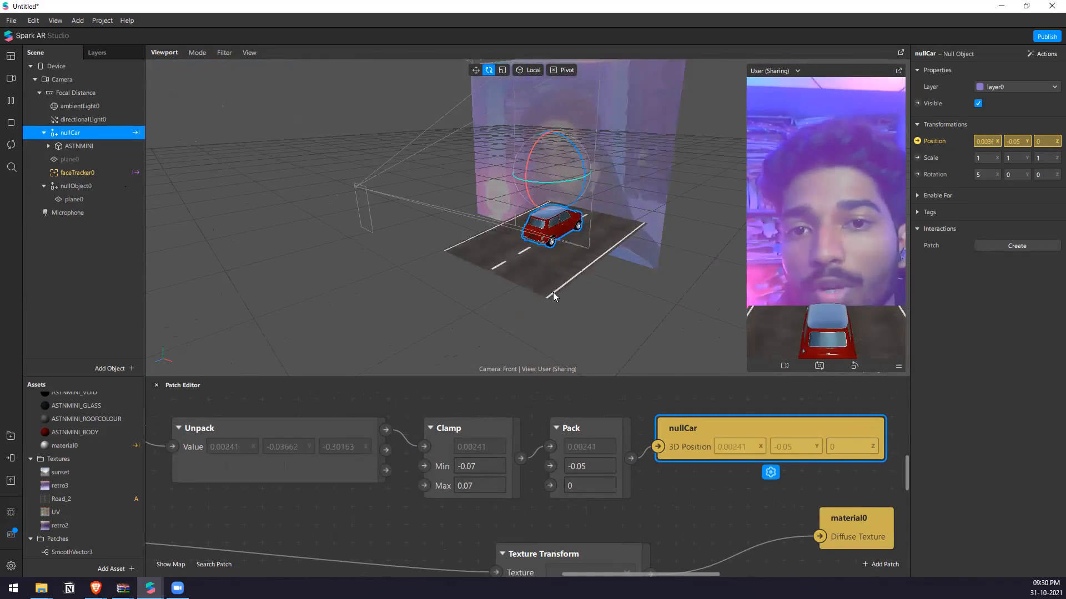
Enter 0 as the Offset-Z value of the SmoothVector3 patch.
{"action": "scroll", "coordinate": [848, 451], "scroll_direction": "left", "scroll_amount": 10}
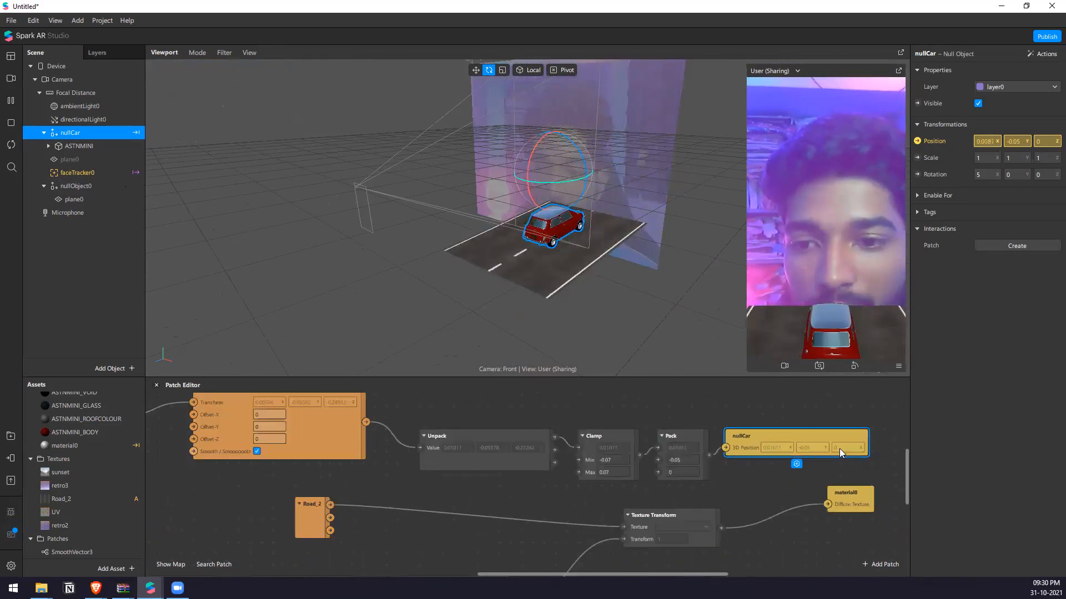
{"action": "left_click", "coordinate": [492, 414]}
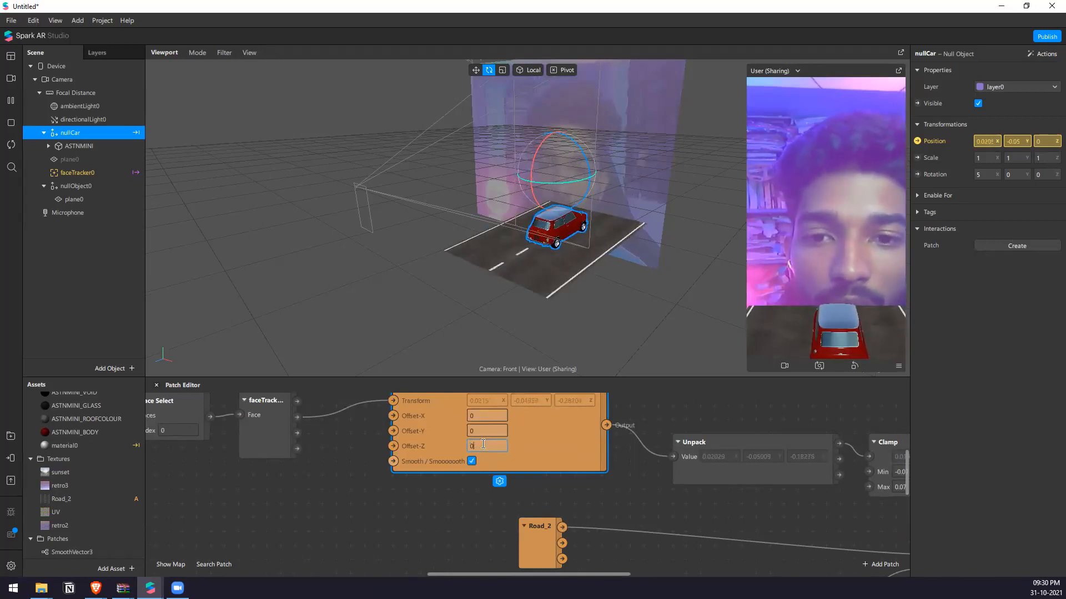
{"action": "type", "text": "0"}
{"action": "key", "text": "Return"}
Set the Z value of the Pack patch feeding nullCar's position to -0.1.
{"action": "scroll", "coordinate": [542, 497], "scroll_direction": "down", "scroll_amount": 3}
{"action": "scroll", "coordinate": [862, 501], "scroll_direction": "up", "scroll_amount": 2}
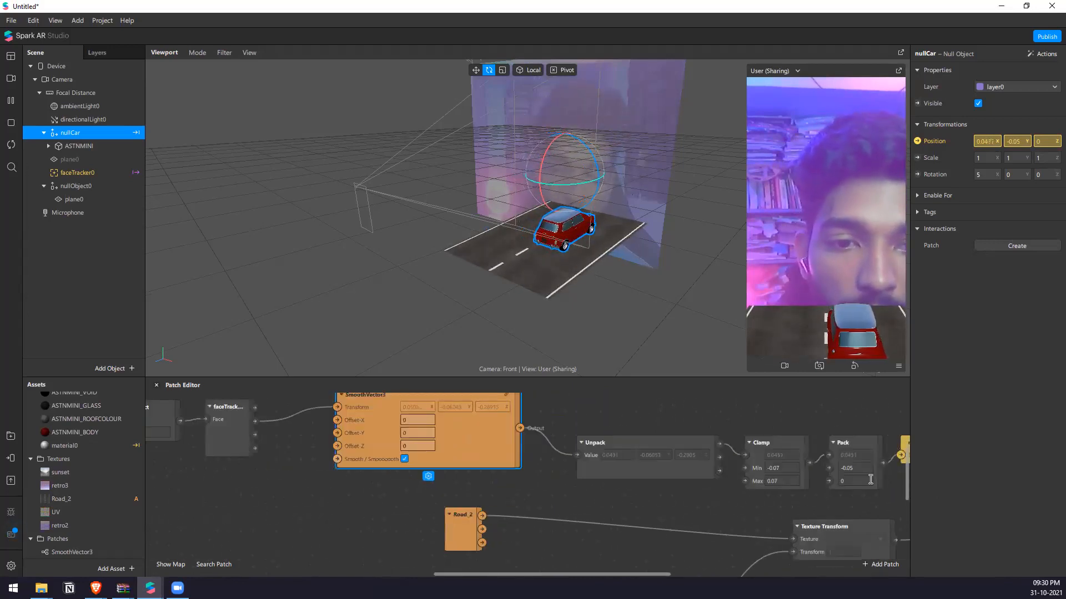
{"action": "left_click", "coordinate": [857, 481]}
{"action": "type", "text": "-0.1"}
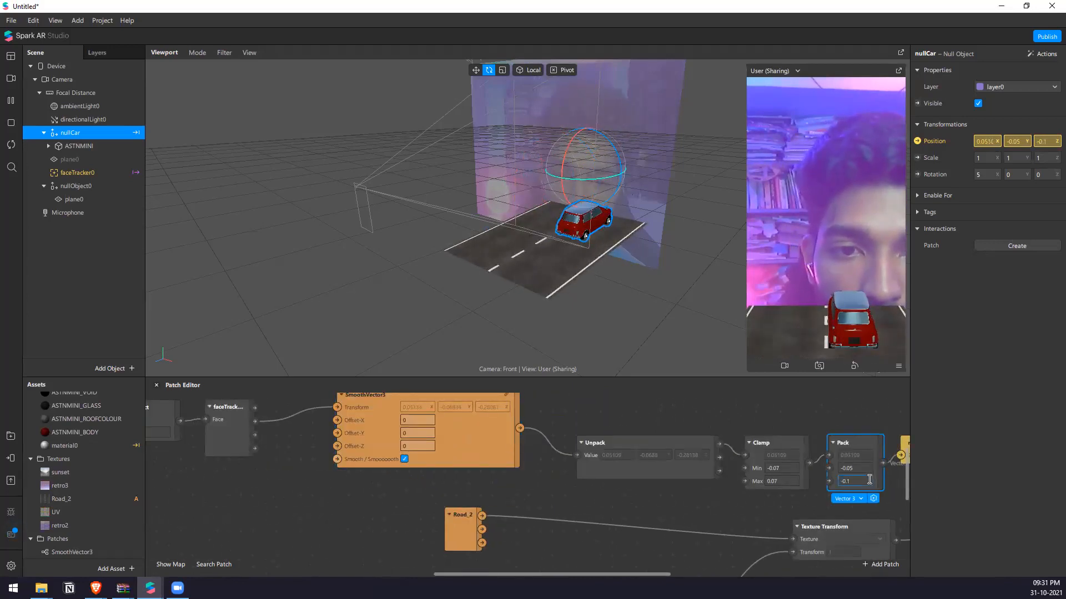
Try moving the road's parent nullObject0 along its Z axis to about -0.2 with the move gizmo.
{"action": "left_click", "coordinate": [113, 186]}
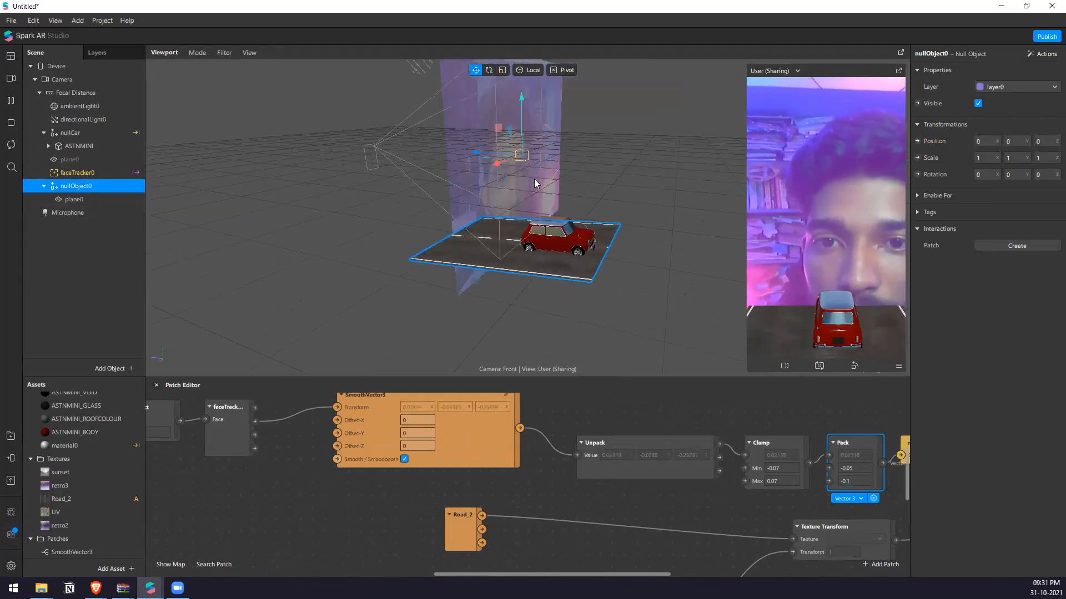
{"action": "left_click_drag", "start_coordinate": [481, 156], "coordinate": [550, 174]}
{"action": "right_click_drag", "start_coordinate": [566, 250], "coordinate": [611, 238]}
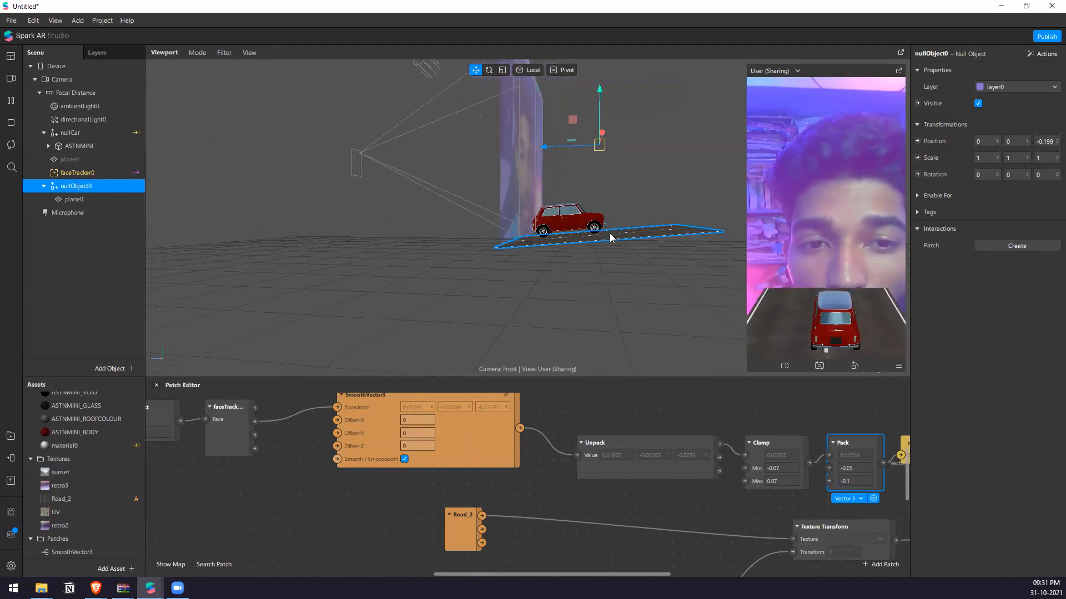
{"action": "right_click_drag", "start_coordinate": [538, 267], "coordinate": [602, 333]}
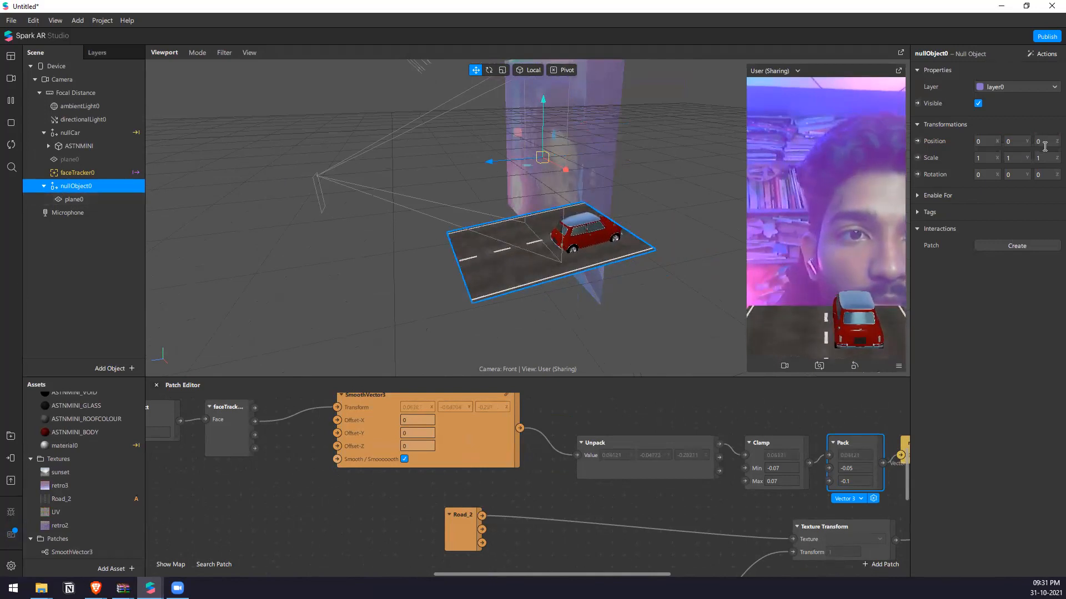
Try several Z positions for nullObject0, including -0.5, settle on -0.25, and deselect it.
{"action": "type", "text": ".5"}
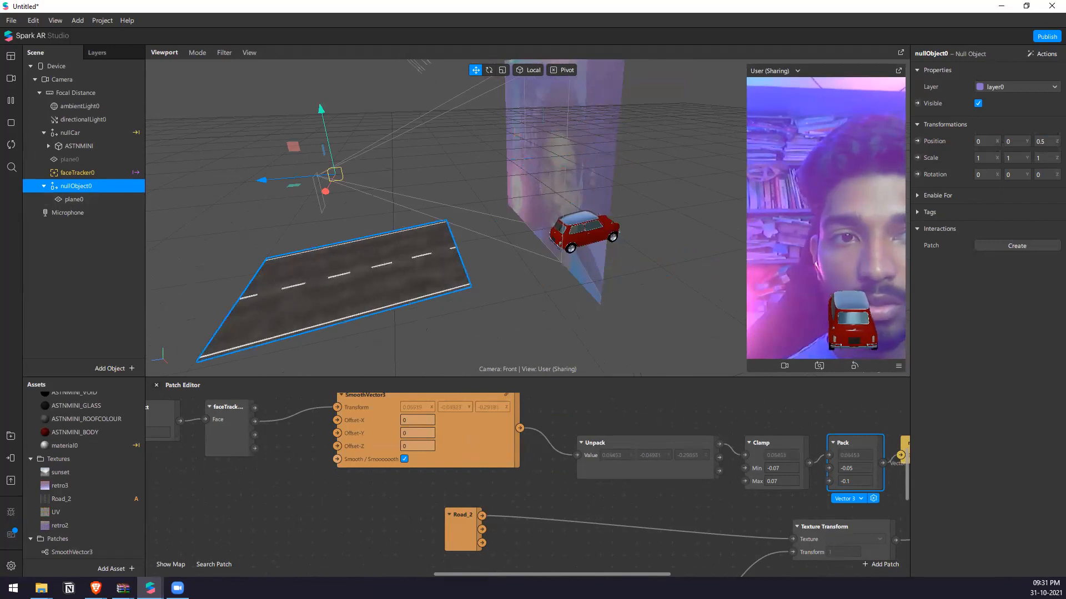
{"action": "type", "text": "-"}
{"action": "key", "text": "Return"}
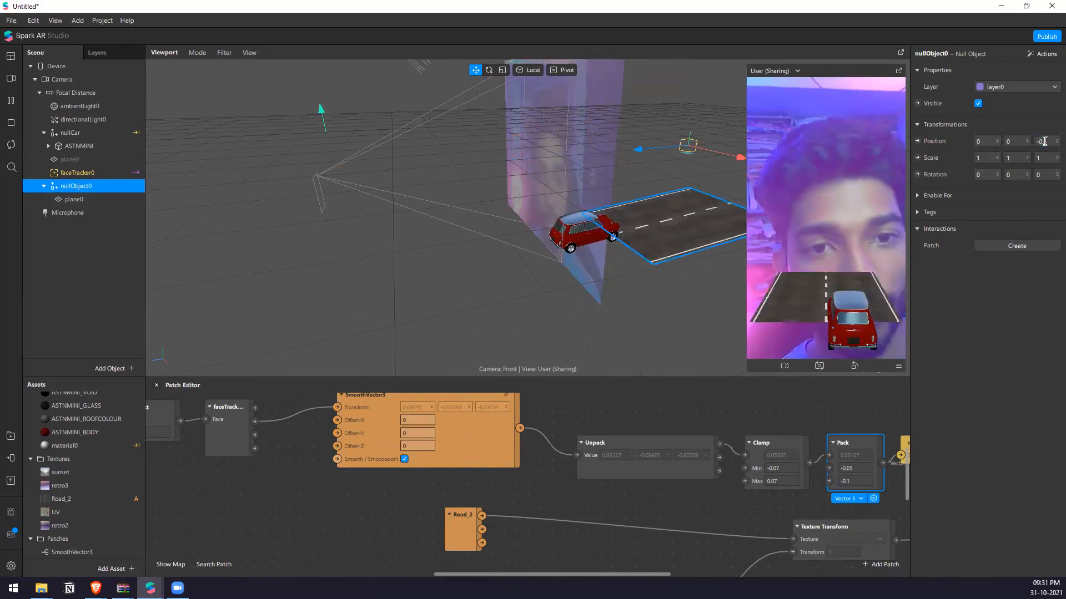
{"action": "left_click", "coordinate": [1045, 141]}
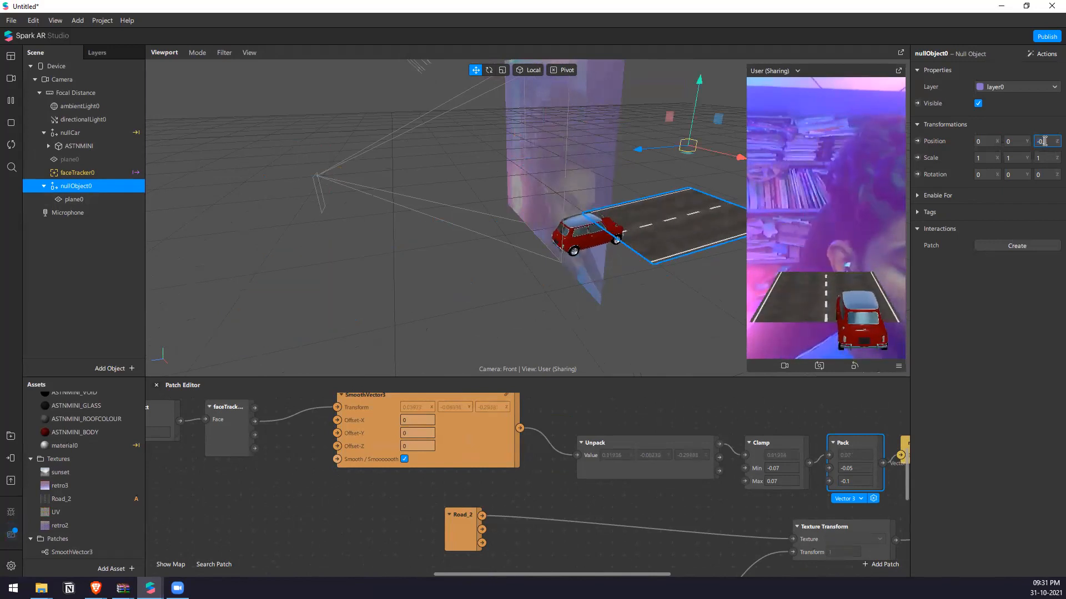
{"action": "type", "text": "3"}
{"action": "key", "text": "Return"}
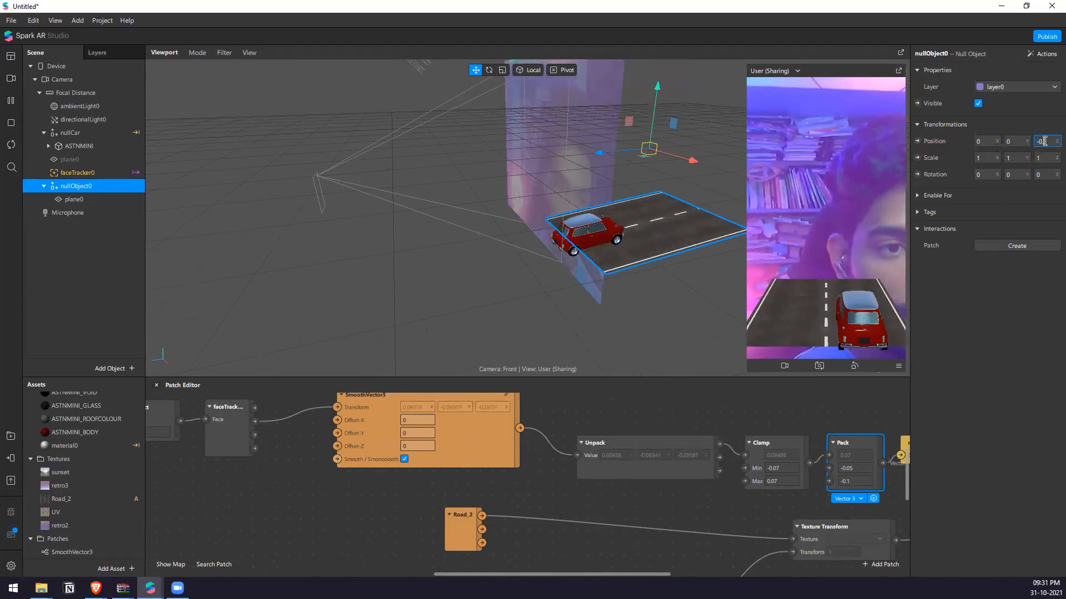
{"action": "key", "text": "Return"}
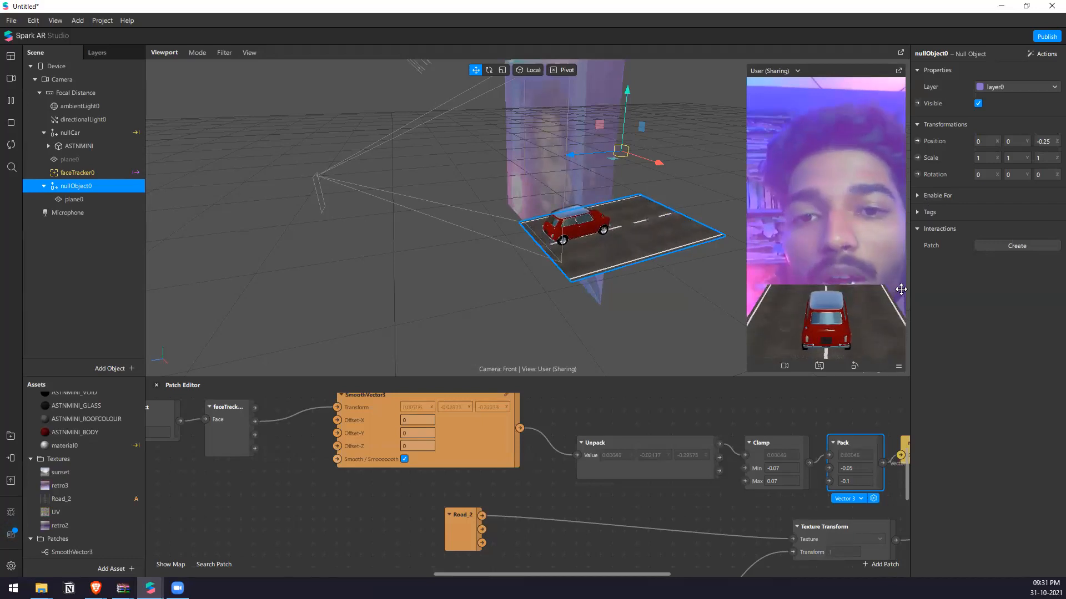
{"action": "left_click", "coordinate": [632, 312]}
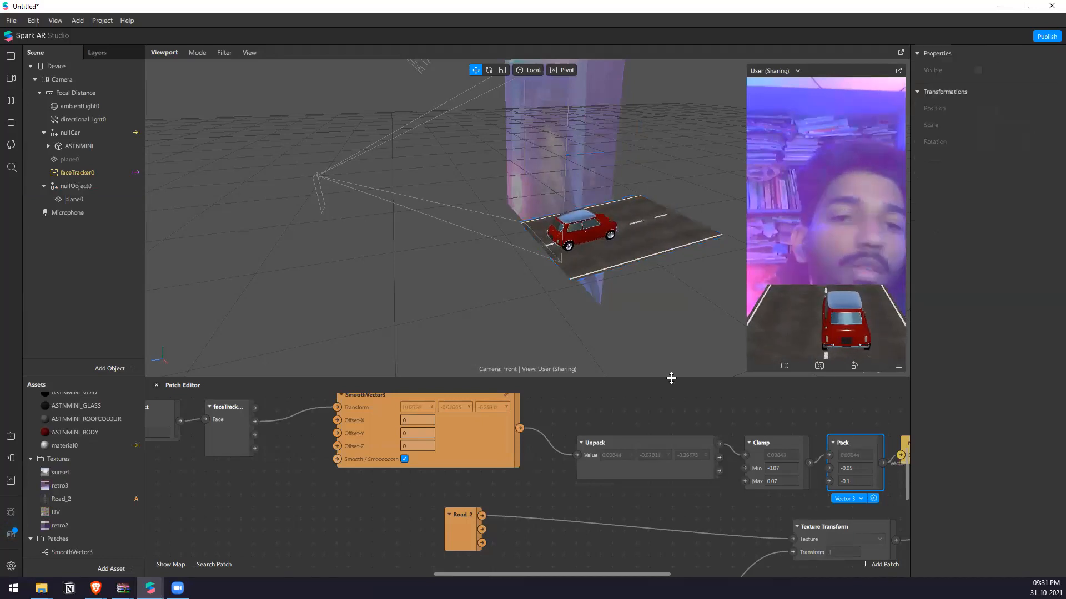
Apply the Spin animation to the wheel001 object inside the ASTNMINI car model.
{"action": "scroll", "coordinate": [610, 285], "scroll_direction": "up", "scroll_amount": 5}
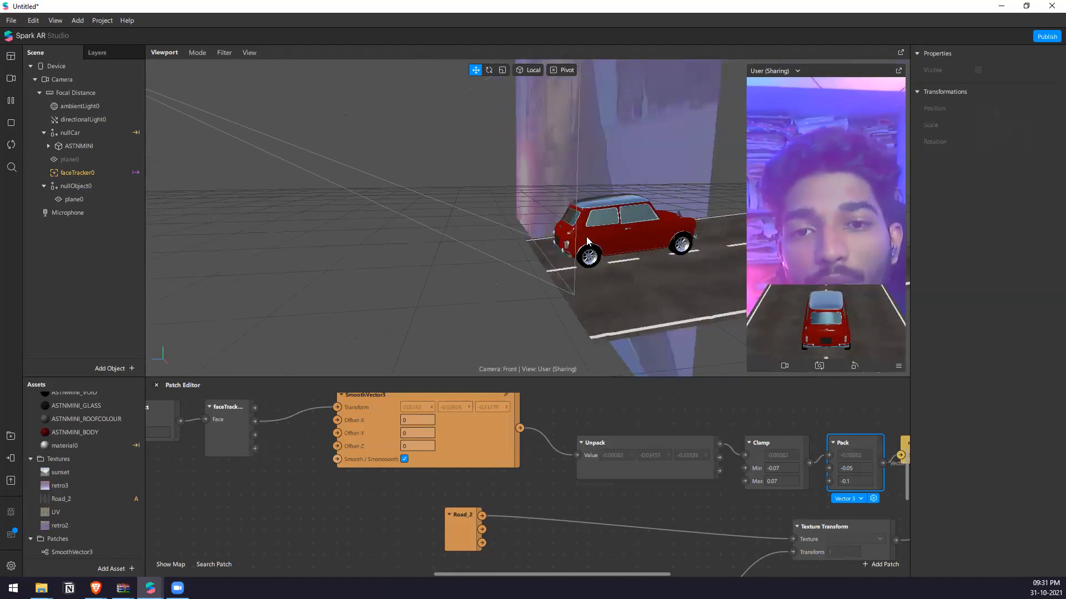
{"action": "scroll", "coordinate": [649, 447], "scroll_direction": "down", "scroll_amount": 5}
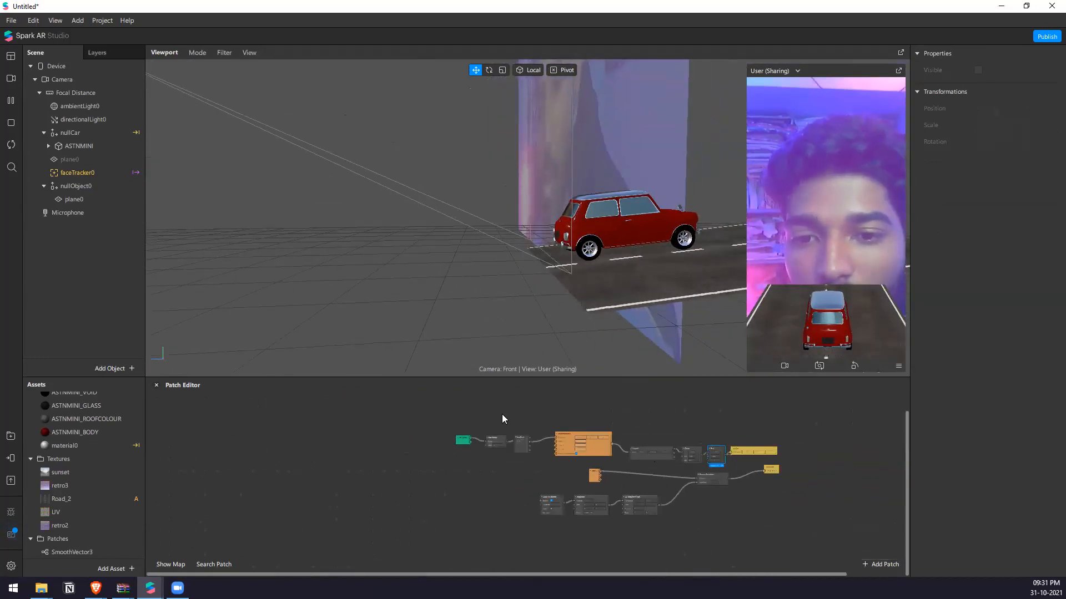
{"action": "scroll", "coordinate": [549, 443], "scroll_direction": "up", "scroll_amount": 3}
{"action": "left_click", "coordinate": [49, 146]}
{"action": "left_click", "coordinate": [96, 266]}
{"action": "scroll", "coordinate": [474, 253], "scroll_direction": "up", "scroll_amount": 2}
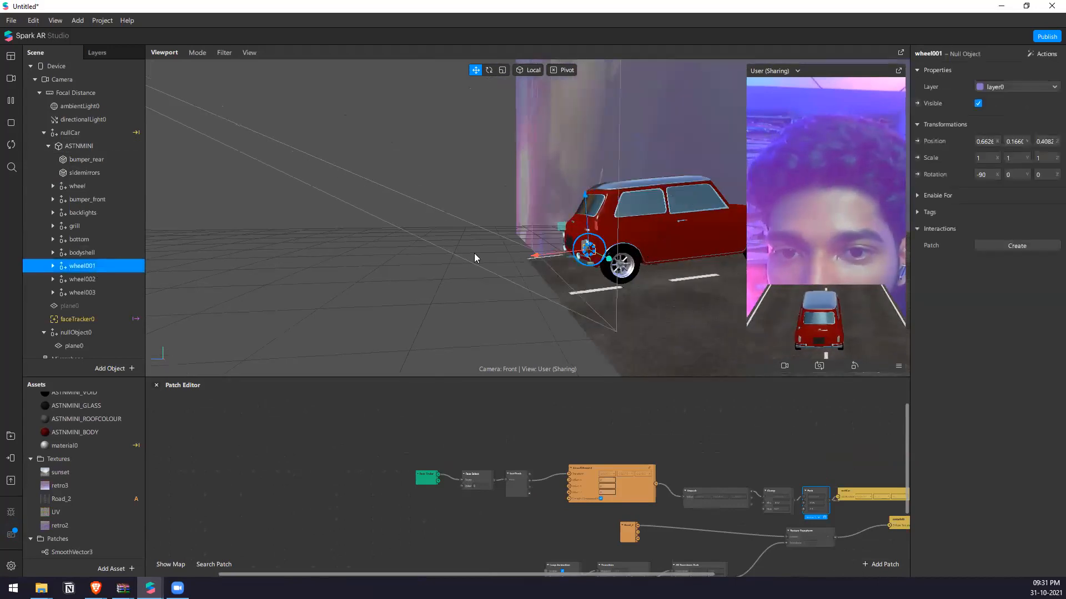
{"action": "middle_click_drag", "start_coordinate": [474, 253], "coordinate": [711, 282]}
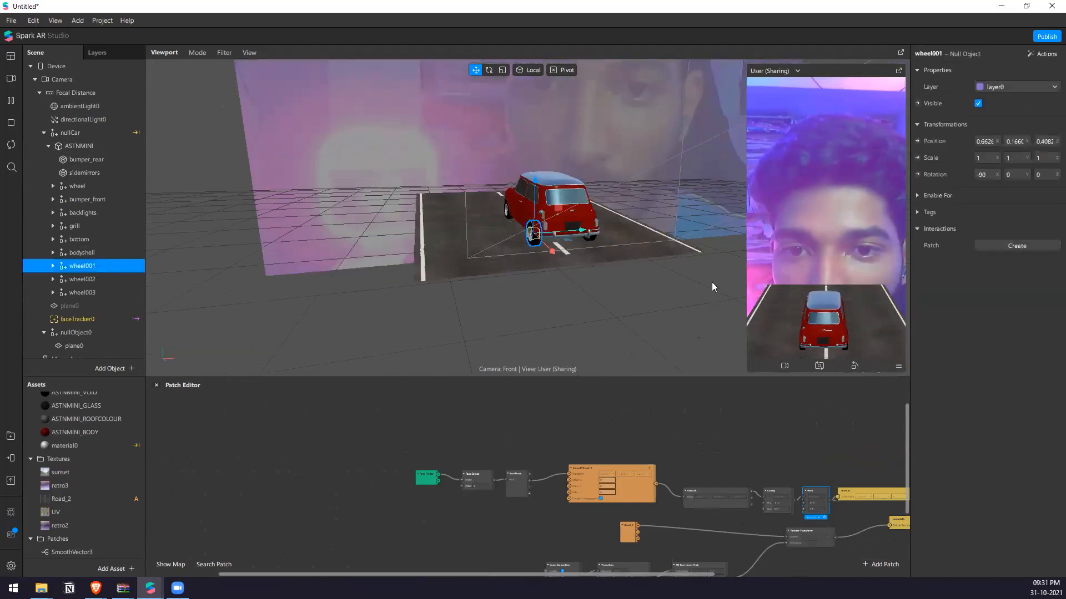
{"action": "left_click", "coordinate": [1044, 56]}
{"action": "mouse_move", "coordinate": [1036, 99]}
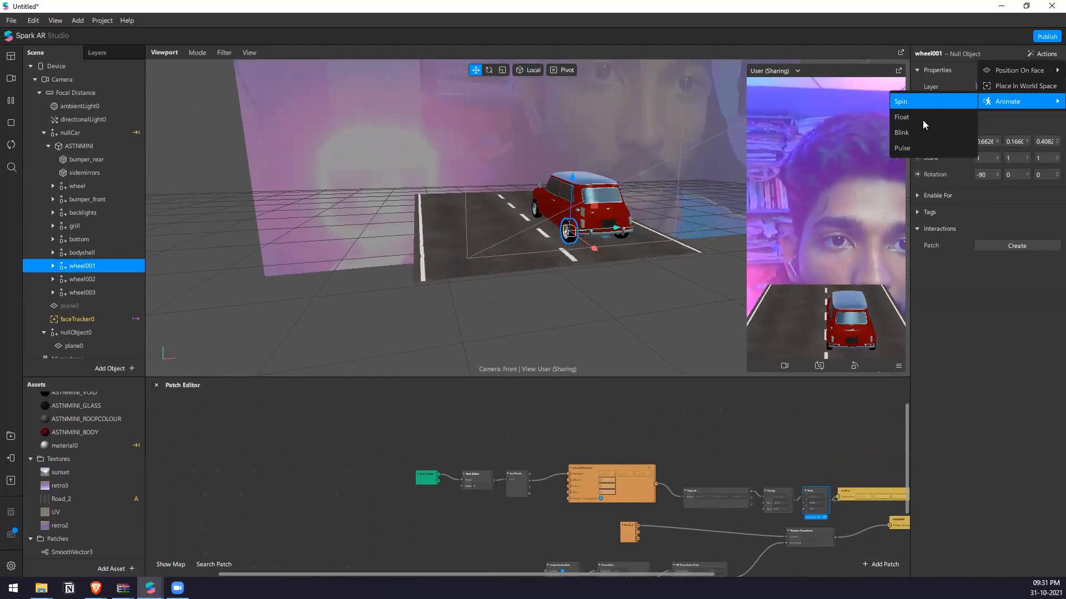
{"action": "left_click", "coordinate": [923, 101]}
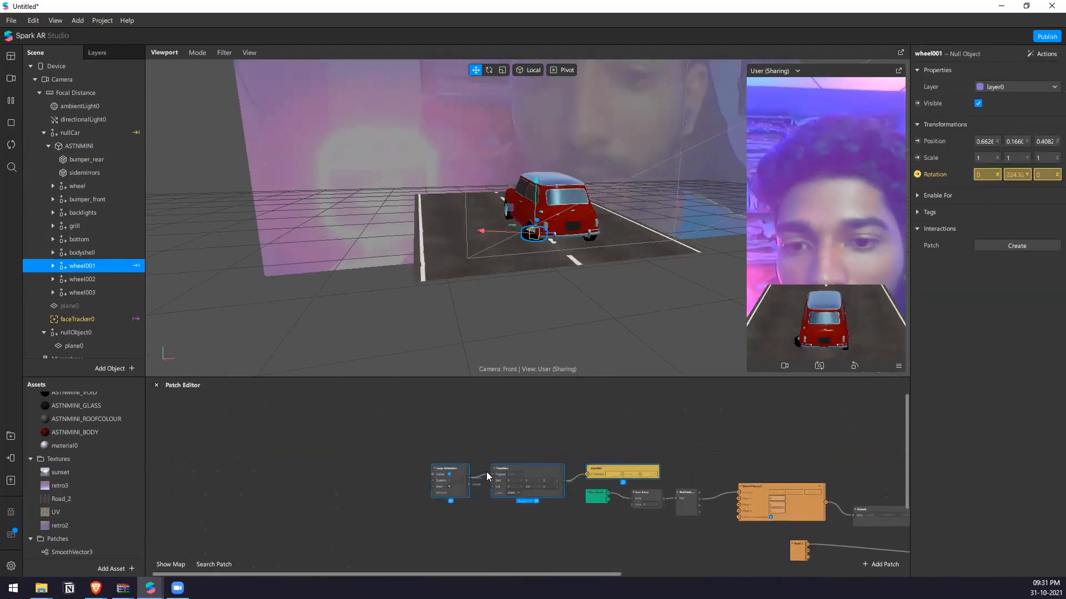
{"action": "scroll", "coordinate": [545, 470], "scroll_direction": "up", "scroll_amount": 5}
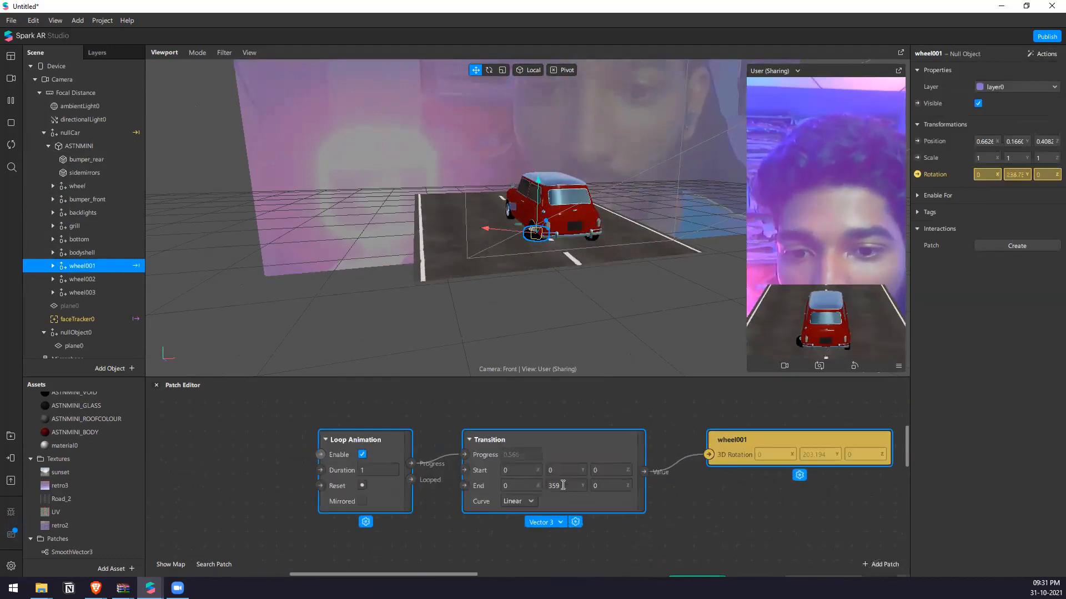
Try spinning wheel001 about Z by setting the Transition patch's End values to 0 on Y and 359 on Z.
{"action": "left_click", "coordinate": [567, 487]}
{"action": "type", "text": "0"}
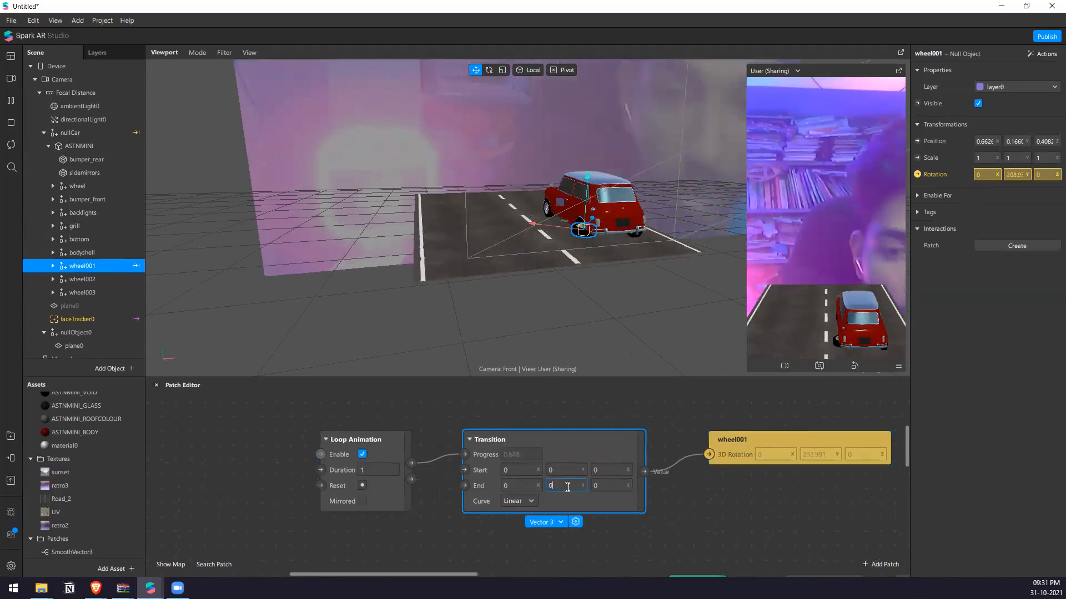
{"action": "key", "text": "Return"}
{"action": "left_click", "coordinate": [622, 484]}
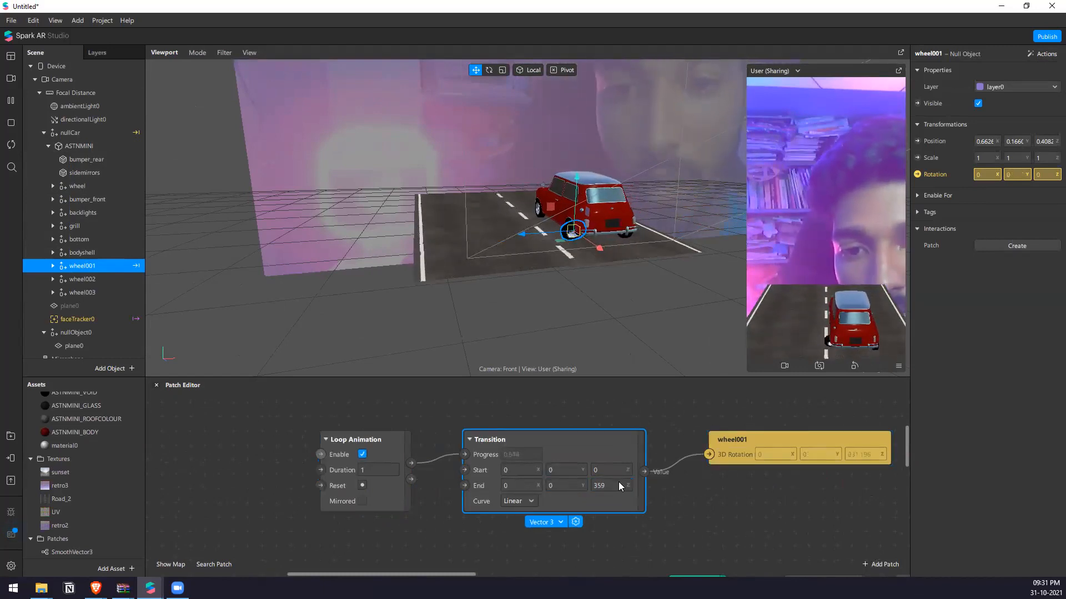
{"action": "scroll", "coordinate": [518, 274], "scroll_direction": "up", "scroll_amount": 3}
Try spinning wheel001 about X by setting the Transition's End values to 359 on X and 0 on Z.
{"action": "left_click", "coordinate": [613, 486]}
{"action": "type", "text": "0"}
{"action": "left_click", "coordinate": [519, 485]}
{"action": "type", "text": "359"}
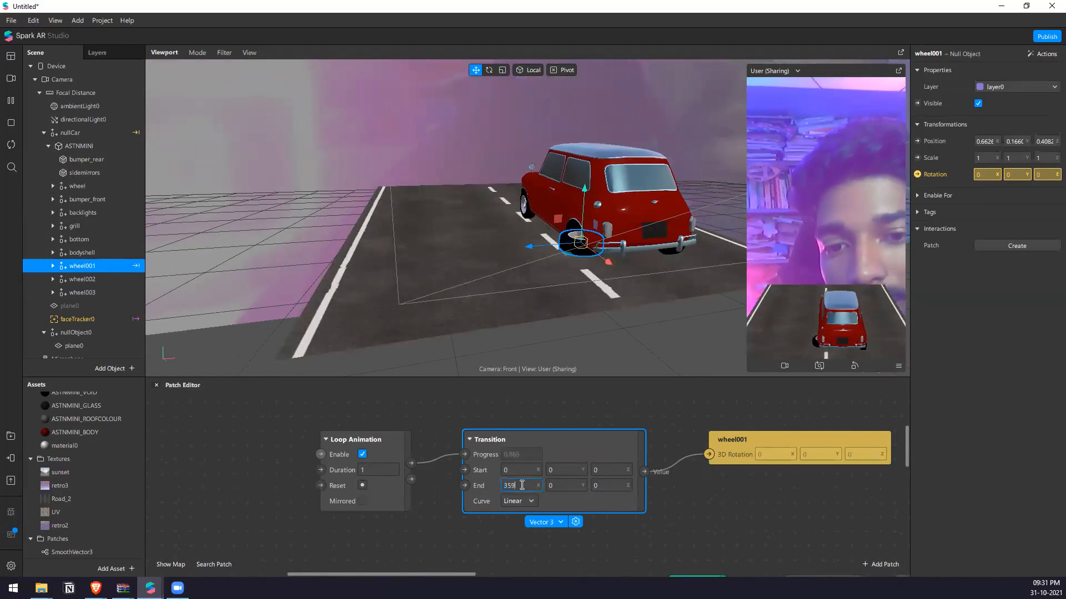
{"action": "left_click_drag", "start_coordinate": [561, 336], "coordinate": [619, 302]}
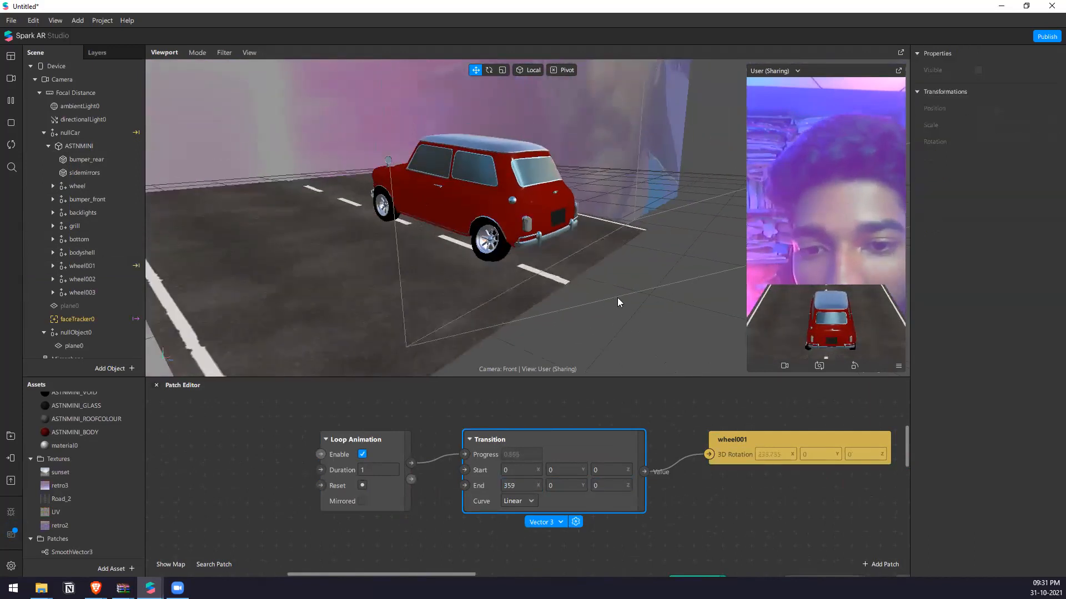
Set the Transition's End X value to 0 and delete the wheel001 3D Rotation patch.
{"action": "left_click", "coordinate": [521, 484]}
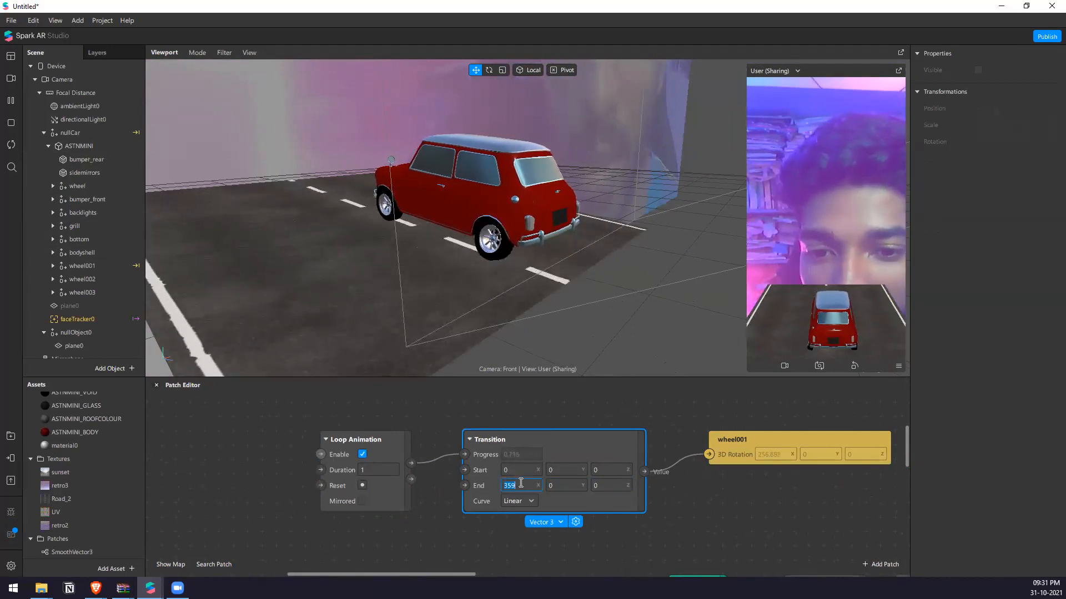
{"action": "type", "text": "0"}
{"action": "key", "text": "Return"}
{"action": "left_click", "coordinate": [499, 423]}
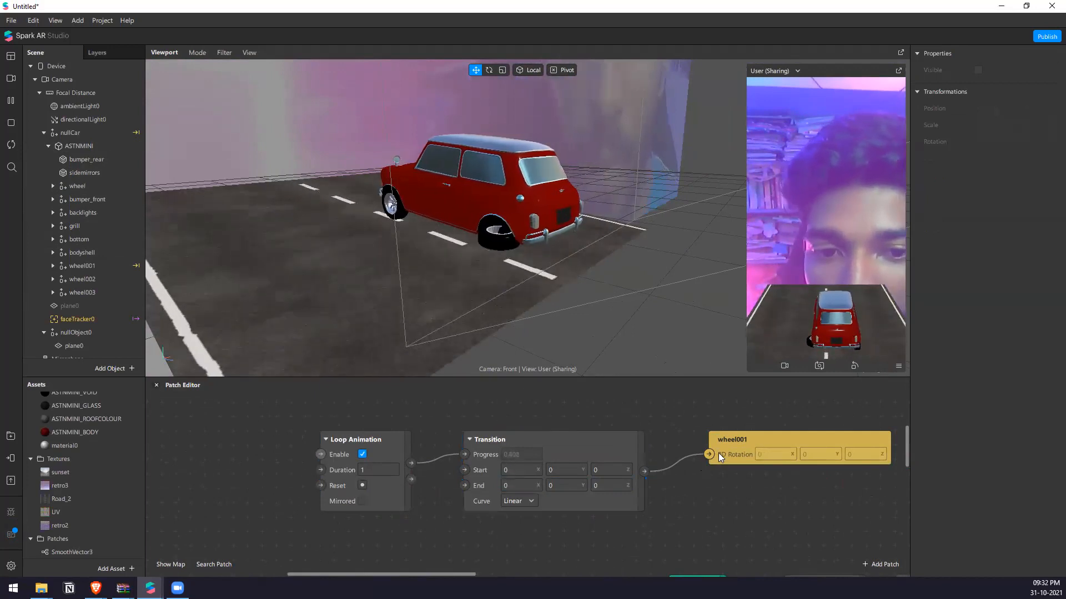
{"action": "left_click_drag", "start_coordinate": [810, 513], "coordinate": [732, 440]}
{"action": "key", "text": "Delete"}
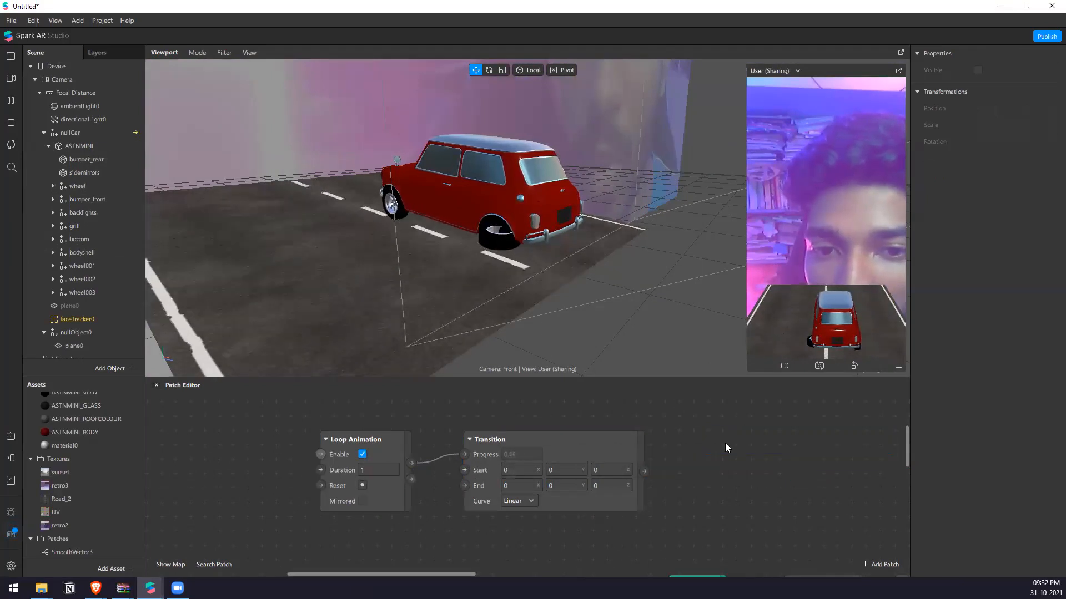
Try rotating the tier001 mesh with the rotation gizmo, and undo back to before the wheel001 patch deletion.
{"action": "left_click", "coordinate": [508, 236]}
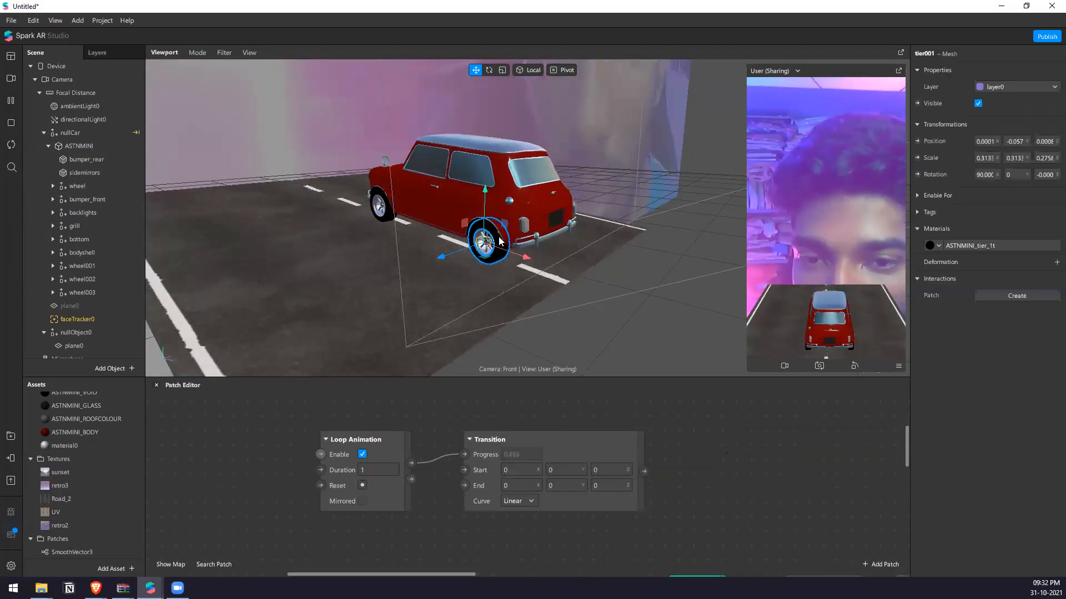
{"action": "key", "text": "e"}
{"action": "left_click_drag", "start_coordinate": [527, 218], "coordinate": [530, 259]}
{"action": "key", "text": "ctrl+z"}
{"action": "key", "text": "ctrl+z"}
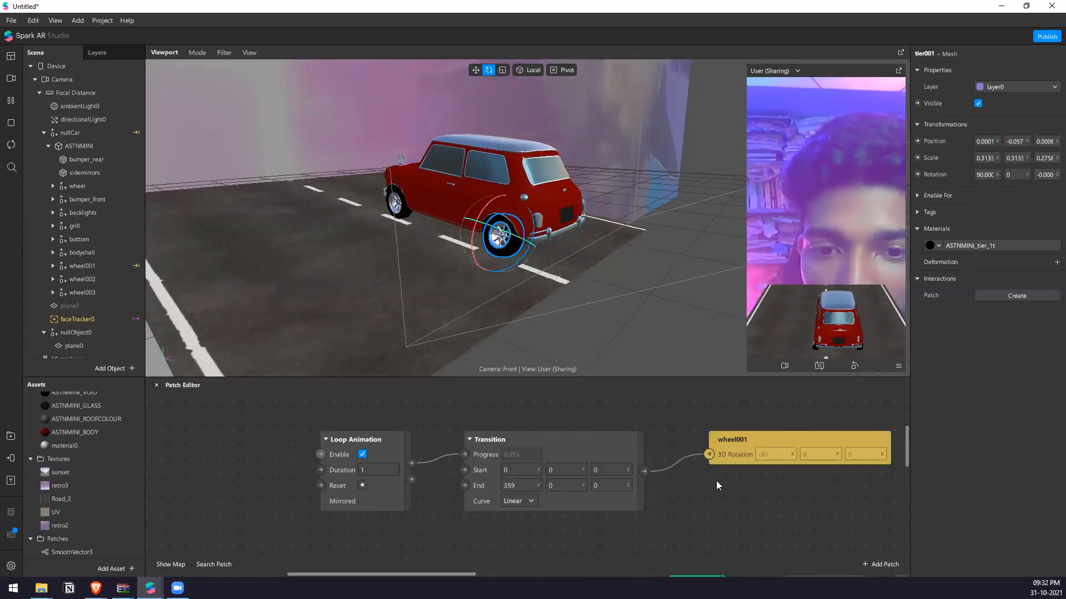
Try spinning wheel001 about Y by setting the Transition's End values to 0 on X and 359 on Y.
{"action": "left_click", "coordinate": [521, 487]}
{"action": "type", "text": "0"}
{"action": "left_click", "coordinate": [566, 485]}
{"action": "type", "text": "359"}
{"action": "key", "text": "Return"}
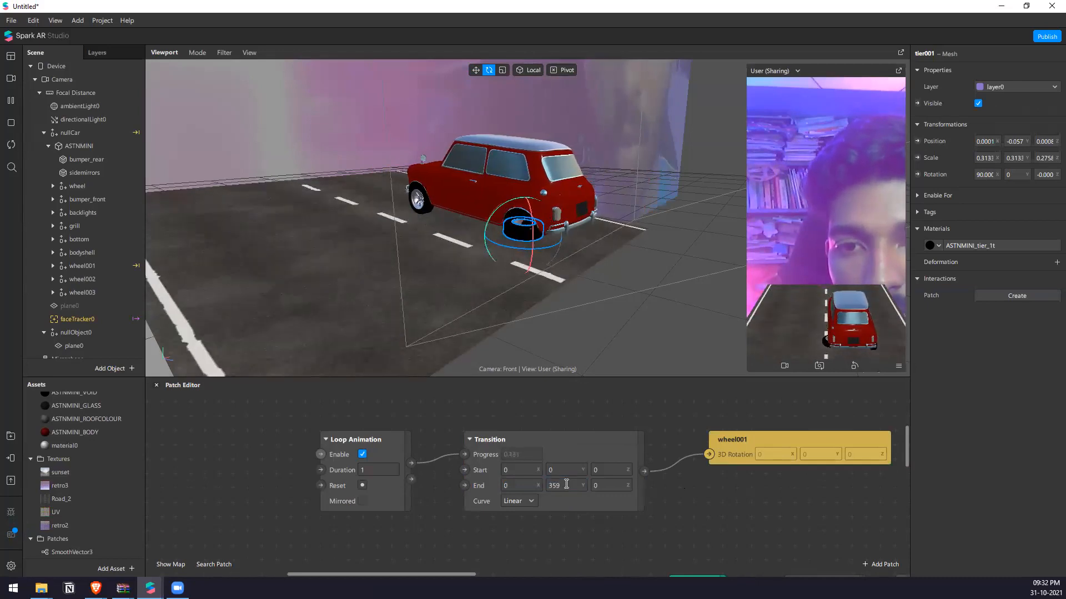
Select wheel001 in the scene and set the Transition's End Y value to 0.
{"action": "scroll", "coordinate": [478, 452], "scroll_direction": "down", "scroll_amount": 3}
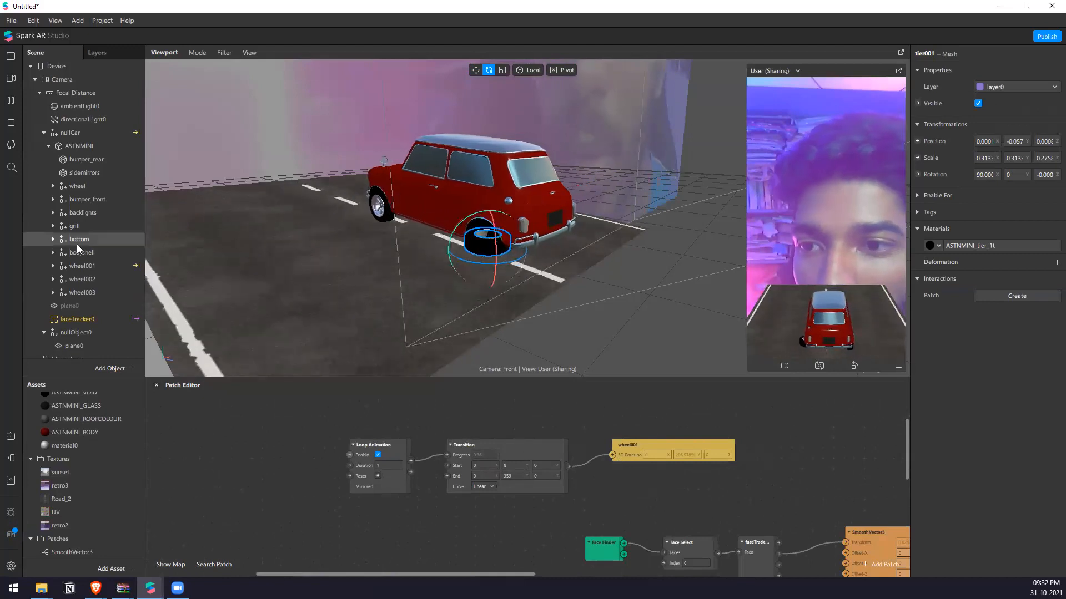
{"action": "left_click", "coordinate": [105, 267]}
{"action": "left_click", "coordinate": [918, 175]}
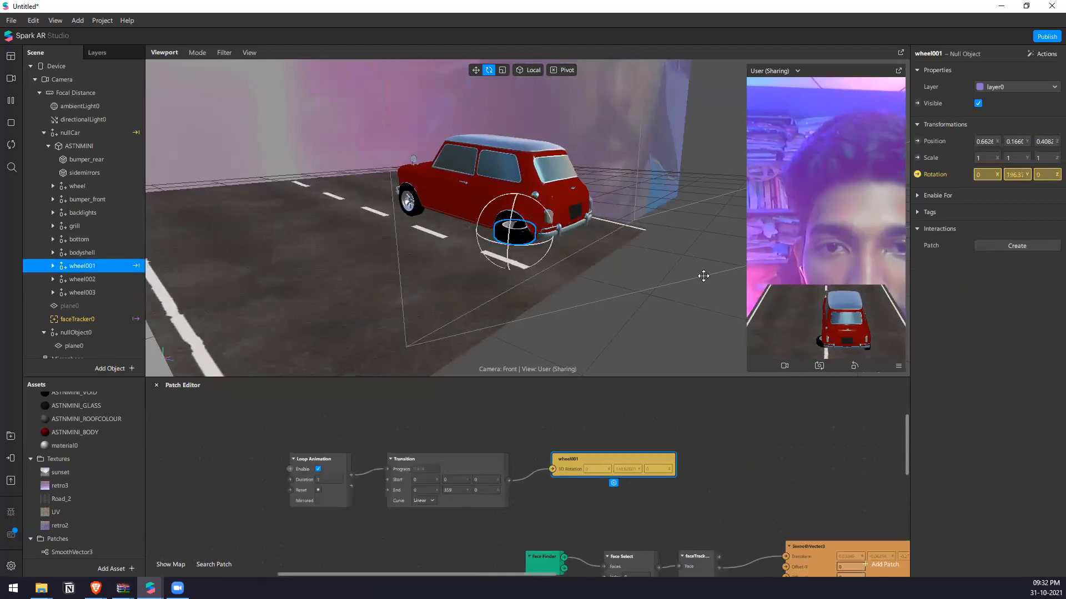
{"action": "scroll", "coordinate": [536, 292], "scroll_direction": "up", "scroll_amount": 2}
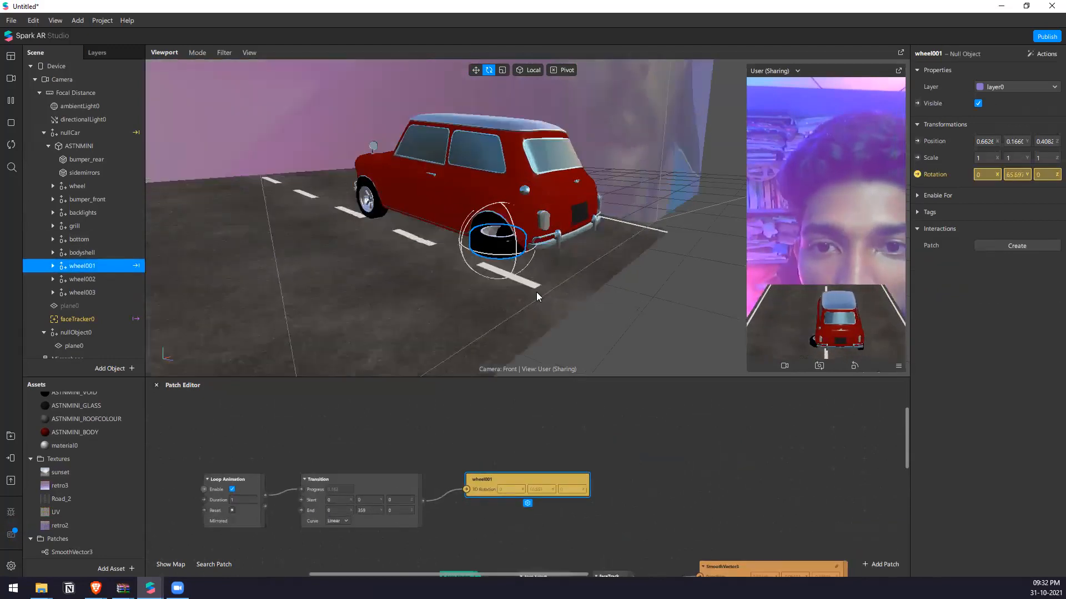
{"action": "left_click", "coordinate": [371, 510]}
{"action": "type", "text": "0"}
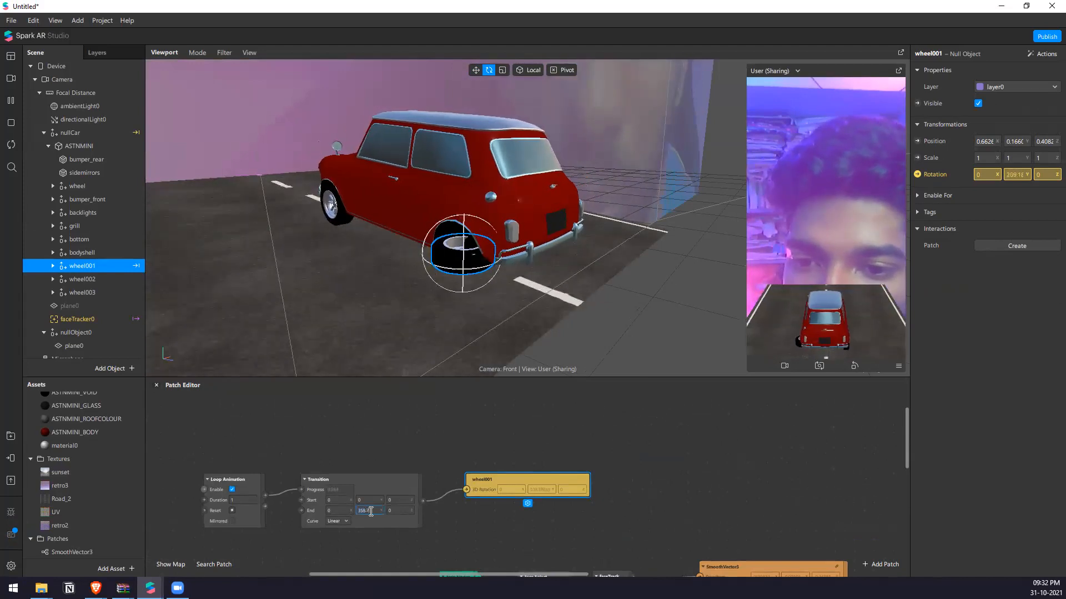
{"action": "key", "text": "Return"}
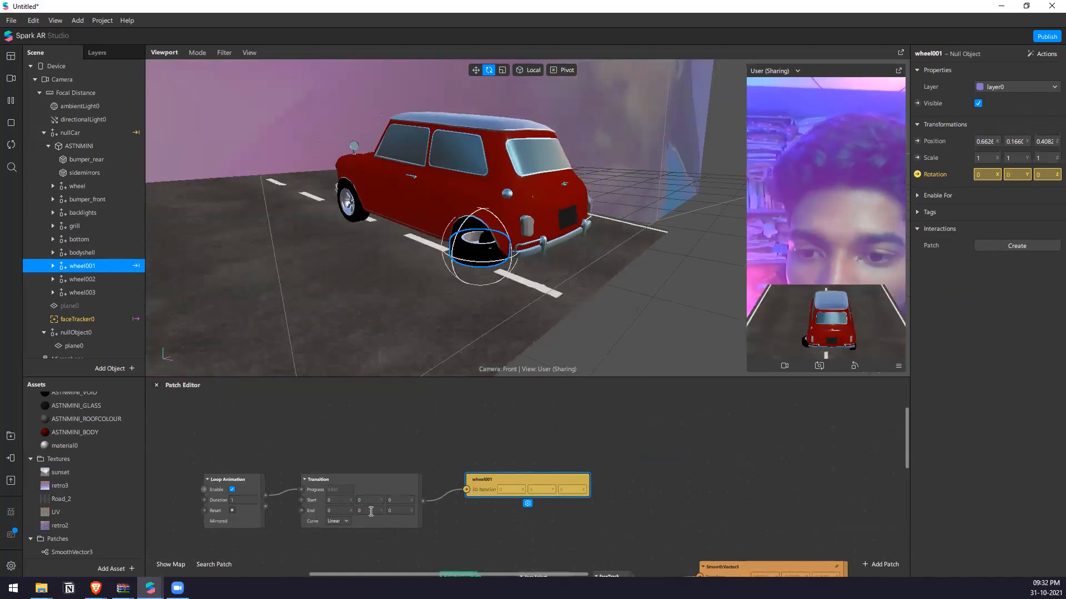
Delete the wheel001 3D Rotation patch to check the wheel's original rotation, and undo the deletion.
{"action": "left_click", "coordinate": [383, 449]}
{"action": "scroll", "coordinate": [383, 449], "scroll_direction": "up", "scroll_amount": 3}
{"action": "scroll", "coordinate": [521, 436], "scroll_direction": "down", "scroll_amount": 5}
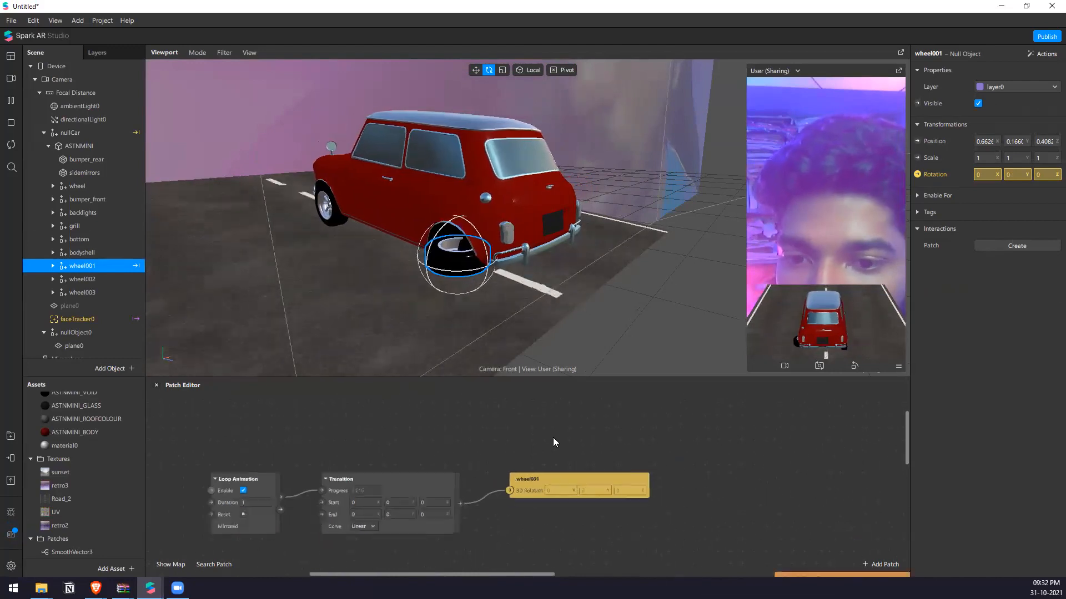
{"action": "scroll", "coordinate": [459, 489], "scroll_direction": "up", "scroll_amount": 5}
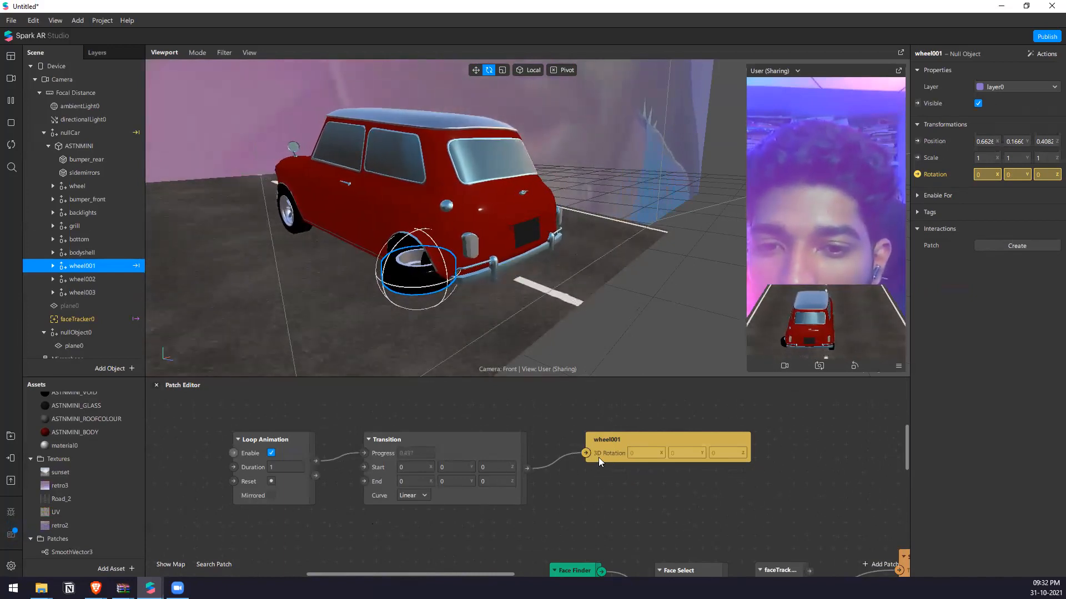
{"action": "left_click", "coordinate": [607, 440]}
{"action": "key", "text": "Delete"}
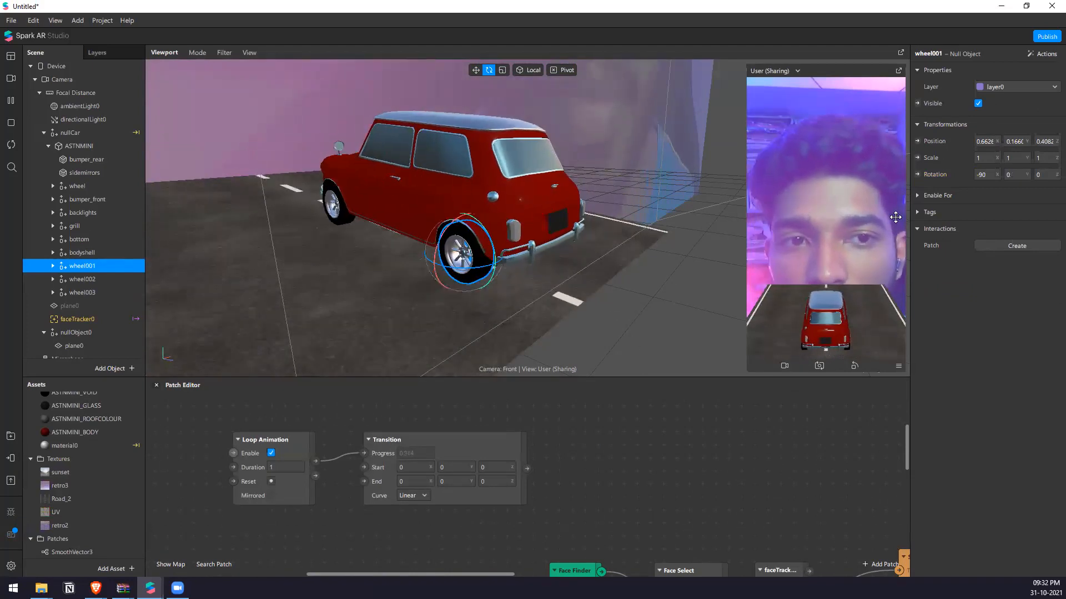
{"action": "key", "text": "ctrl+z"}
{"action": "key", "text": "ctrl+z"}
{"action": "double_click", "coordinate": [640, 419]}
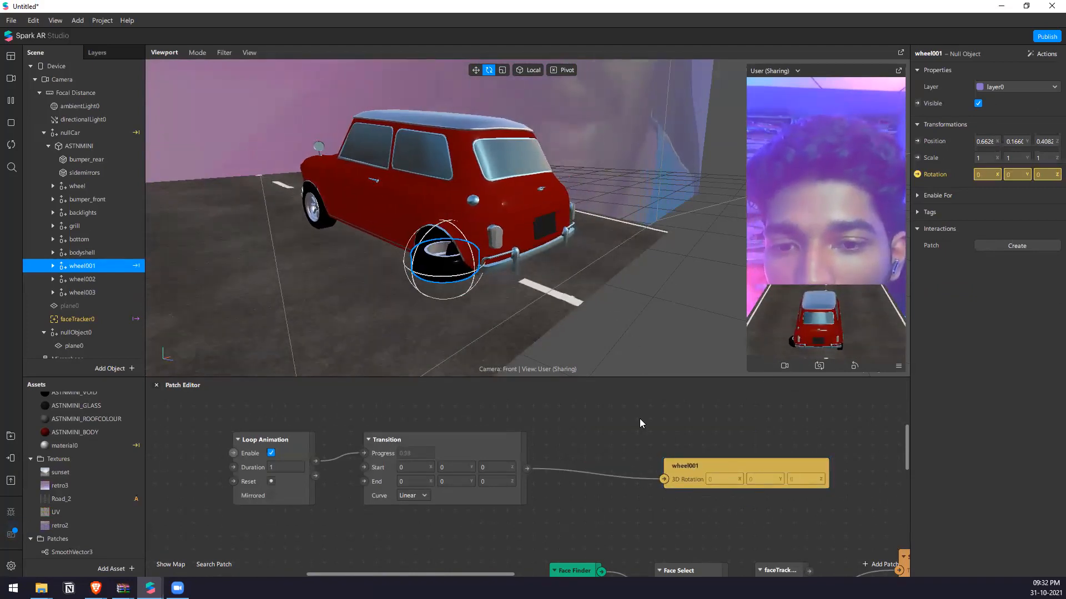
{"action": "left_click", "coordinate": [603, 493]}
Set the X value of both Start and End in the Transition patch to -90.
{"action": "left_click", "coordinate": [409, 468]}
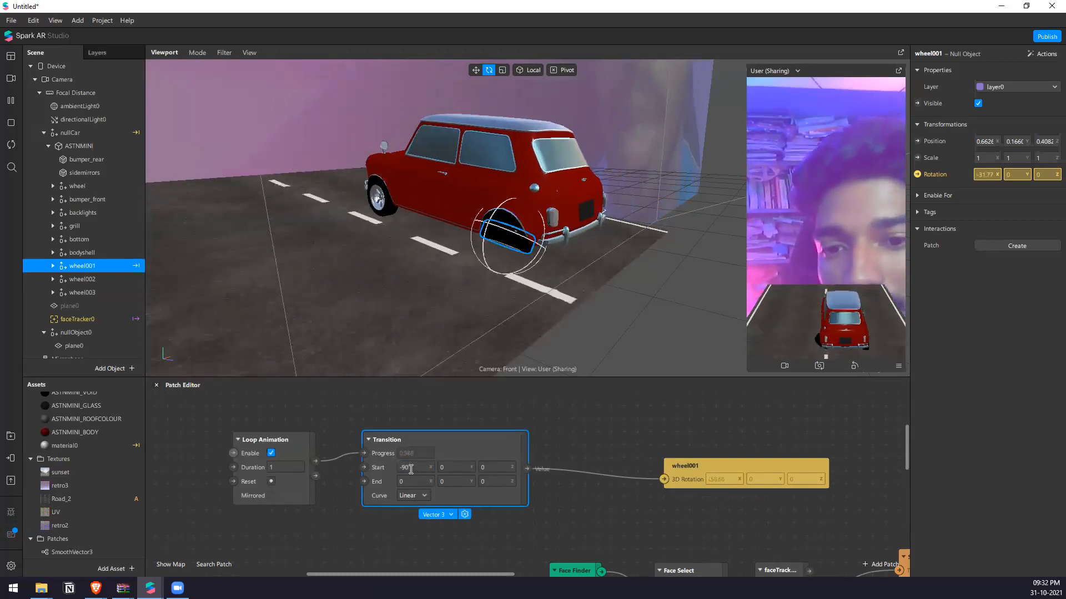
{"action": "type", "text": "1"}
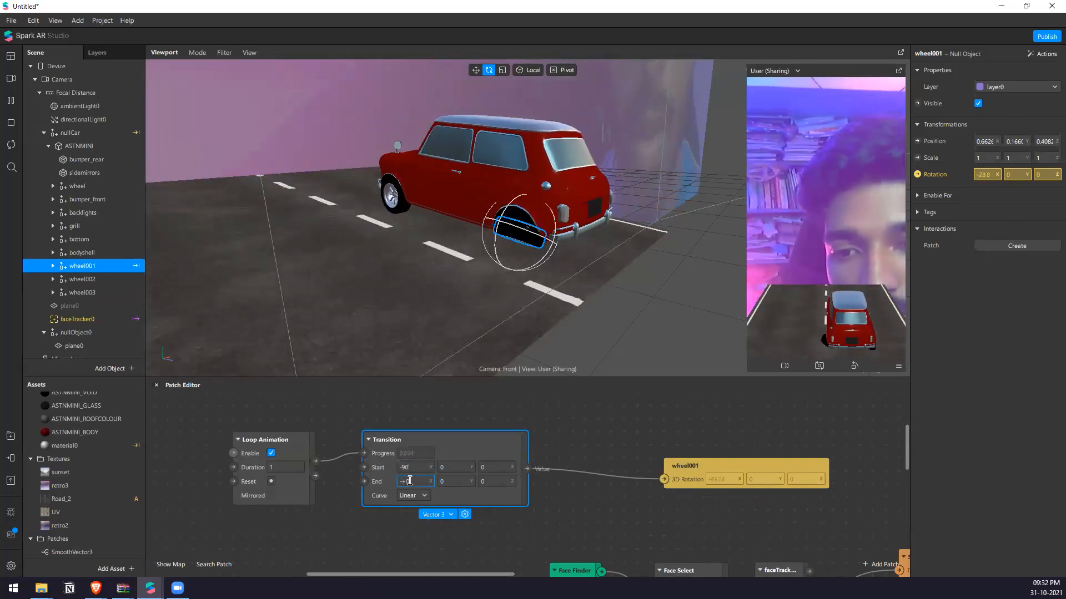
{"action": "type", "text": "90"}
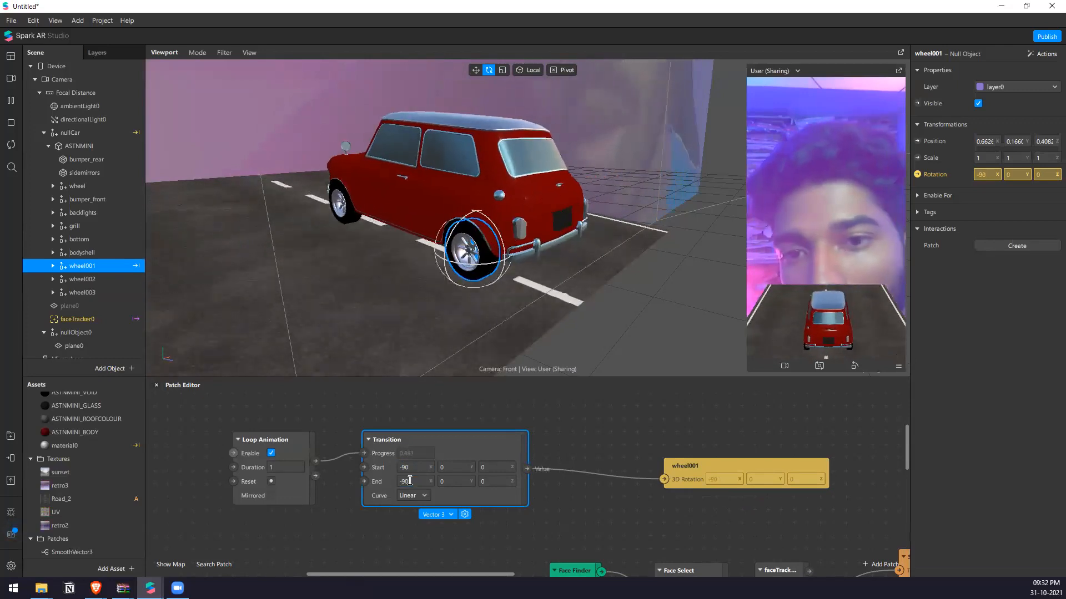
Try 359 as the Transition's End Y value with the wheel held at -90 on X.
{"action": "left_click", "coordinate": [455, 481]}
{"action": "type", "text": "35"}
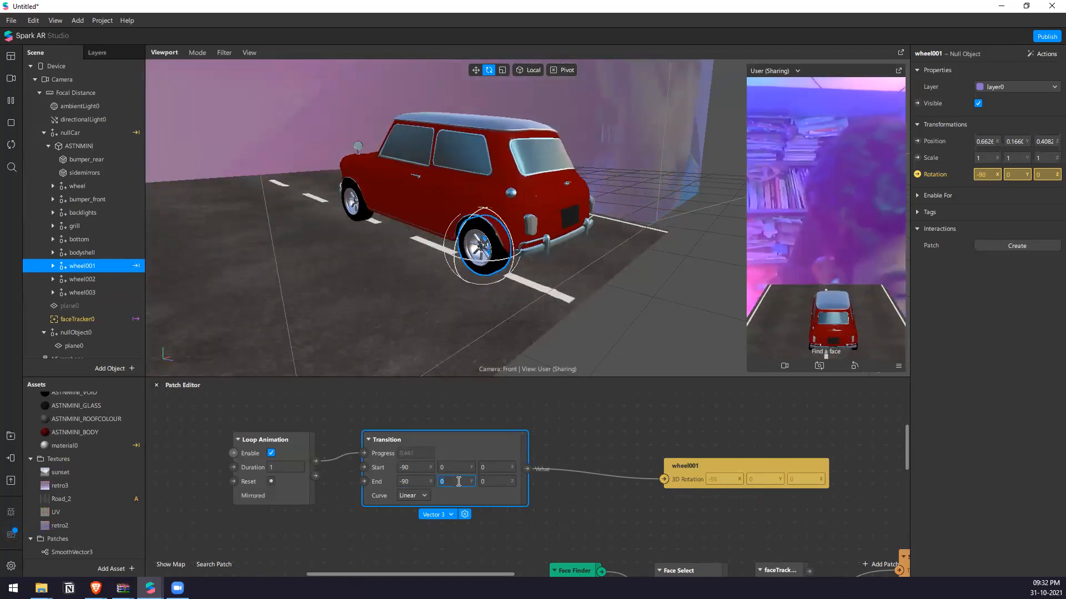
{"action": "type", "text": "9"}
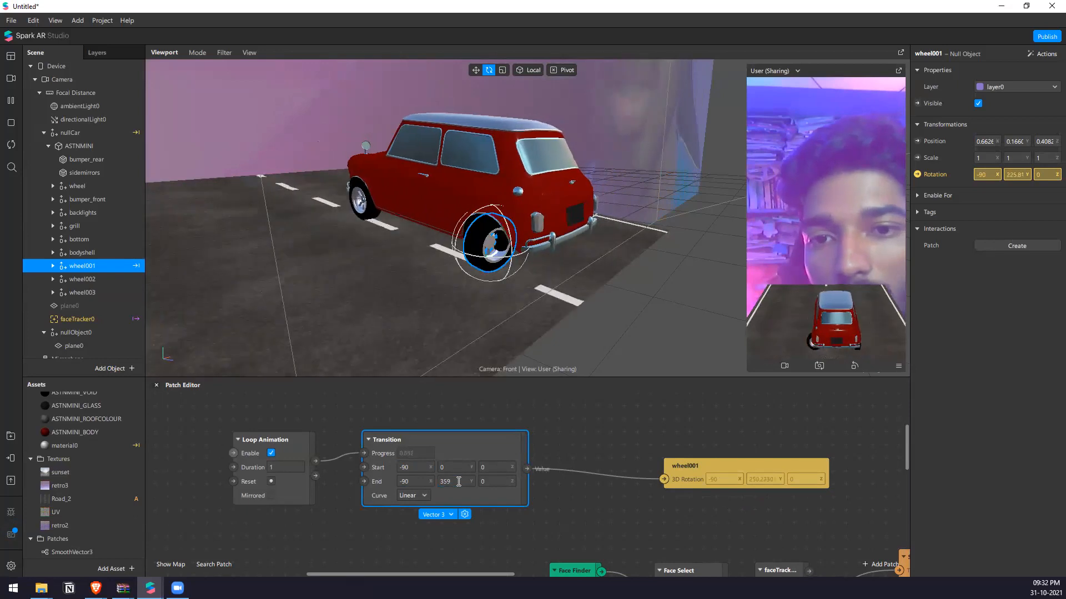
Set the Transition's End values to 0 on Y and 359 on Z.
{"action": "double_click", "coordinate": [458, 481]}
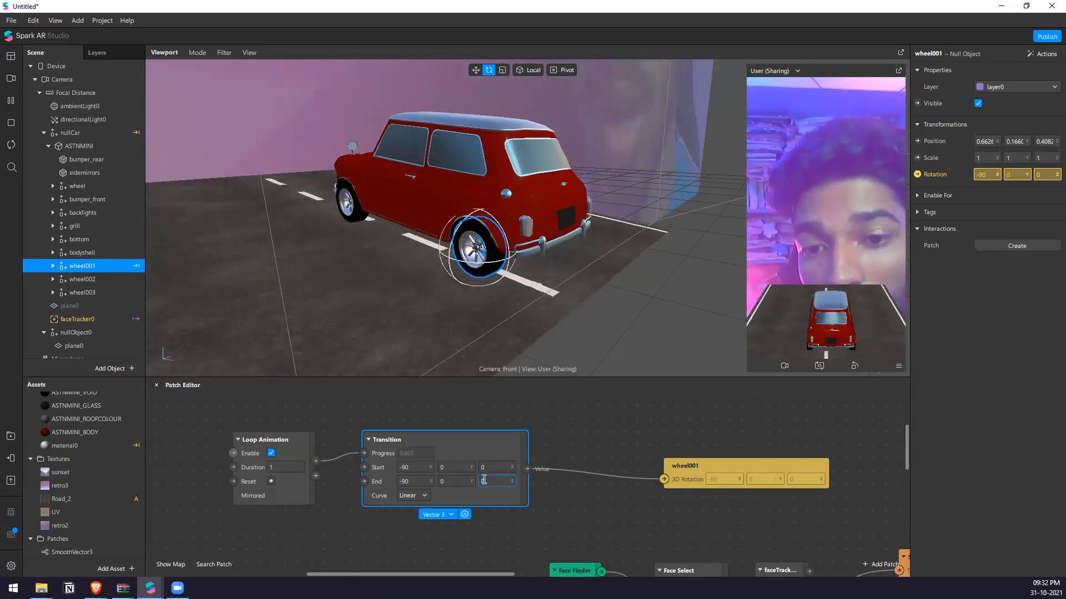
{"action": "left_click", "coordinate": [563, 451]}
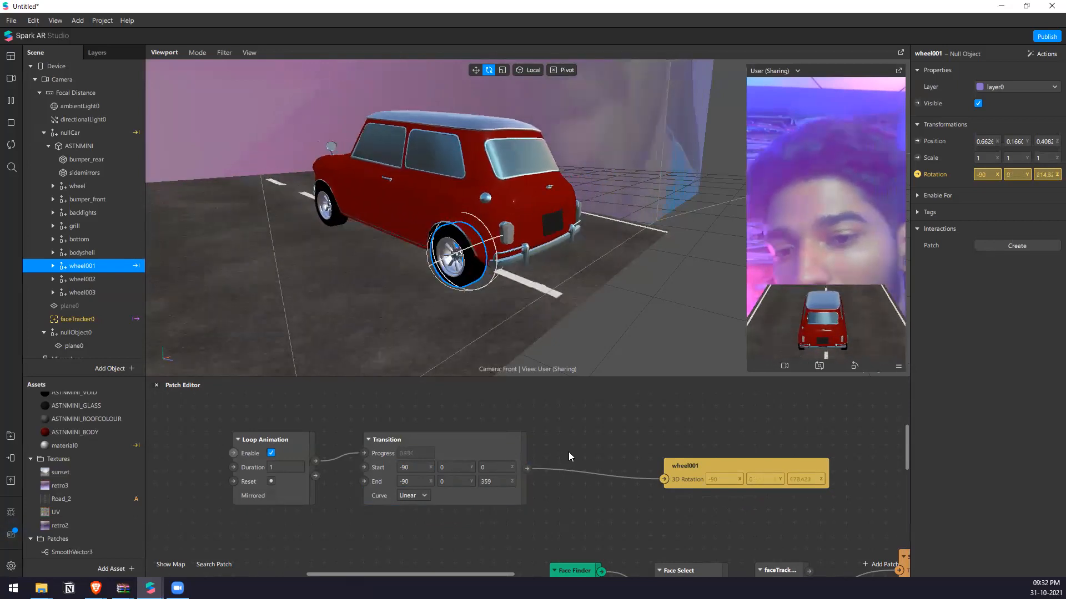
{"action": "scroll", "coordinate": [630, 458], "scroll_direction": "down", "scroll_amount": 3}
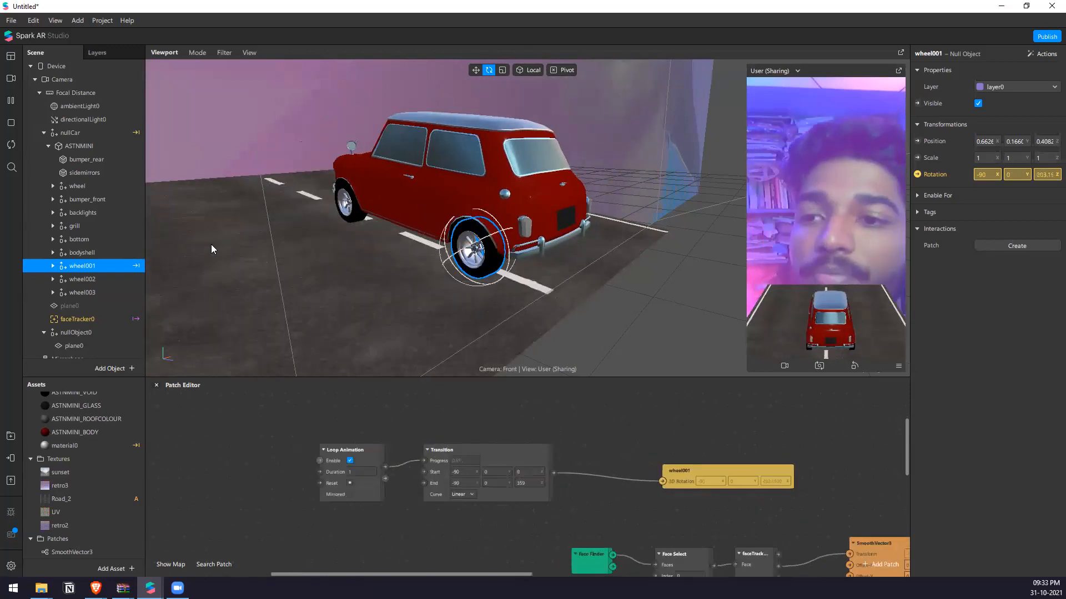
Select wheel002 and wheel003 together and create 3D Rotation patches for them.
{"action": "left_click", "coordinate": [123, 279]}
{"action": "left_click", "coordinate": [123, 288], "text": "shift"}
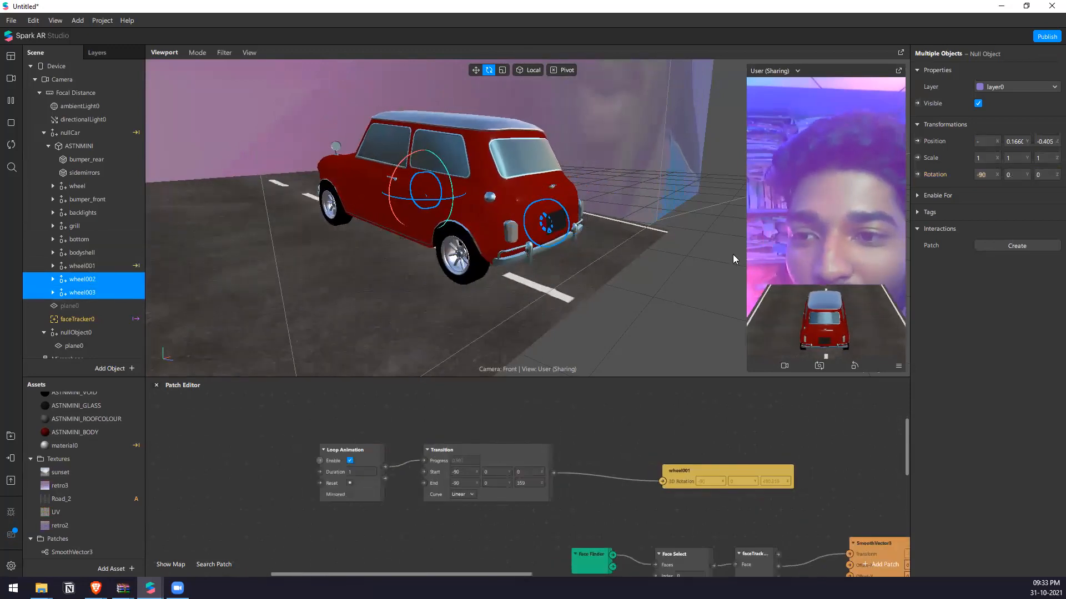
{"action": "left_click", "coordinate": [917, 174]}
Arrange the wheel001, wheel002 and wheel003 rotation patches in a column beside the Transition patch.
{"action": "left_click", "coordinate": [686, 480]}
{"action": "left_click_drag", "start_coordinate": [686, 481], "coordinate": [664, 413]}
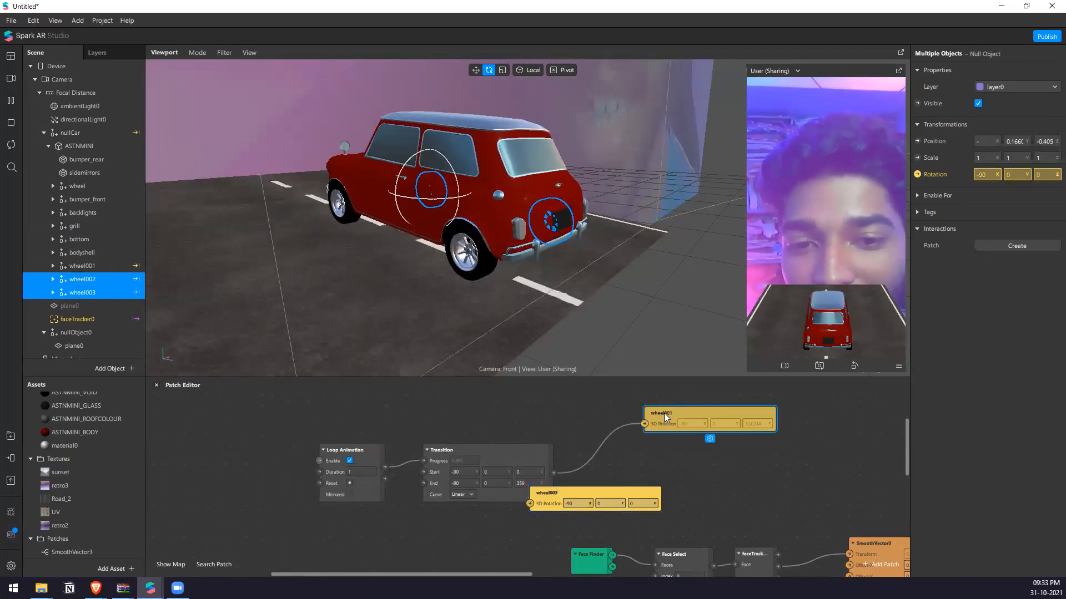
{"action": "left_click_drag", "start_coordinate": [541, 492], "coordinate": [693, 510]}
{"action": "left_click_drag", "start_coordinate": [590, 492], "coordinate": [691, 438]}
{"action": "left_click_drag", "start_coordinate": [691, 510], "coordinate": [640, 469]}
{"action": "left_click", "coordinate": [662, 436]}
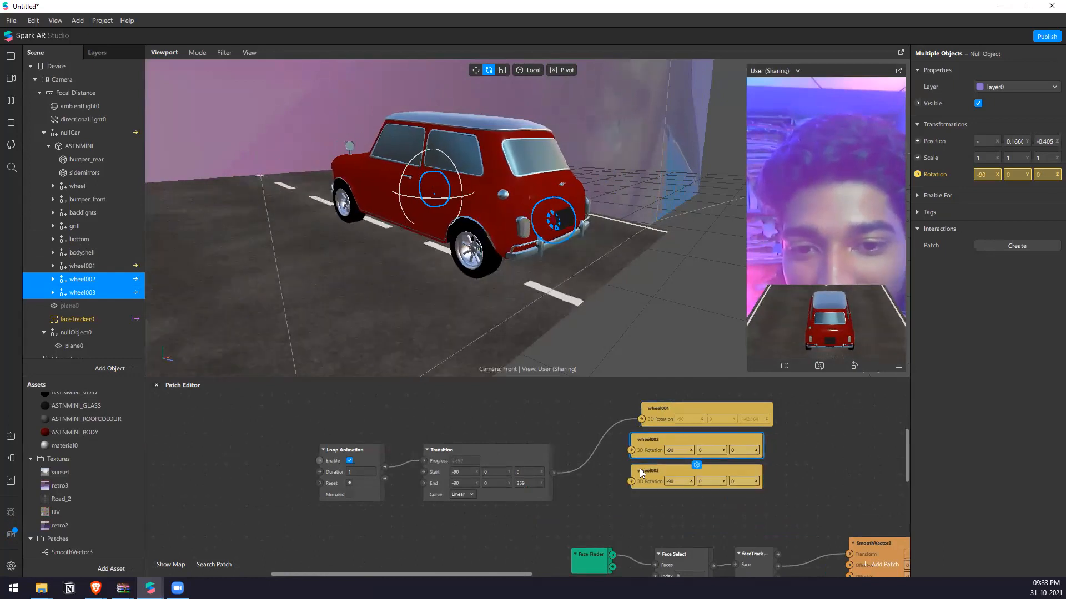
Connect the Transition's output to the 3D Rotation inputs of wheel002 and wheel003.
{"action": "left_click_drag", "start_coordinate": [510, 447], "coordinate": [632, 450]}
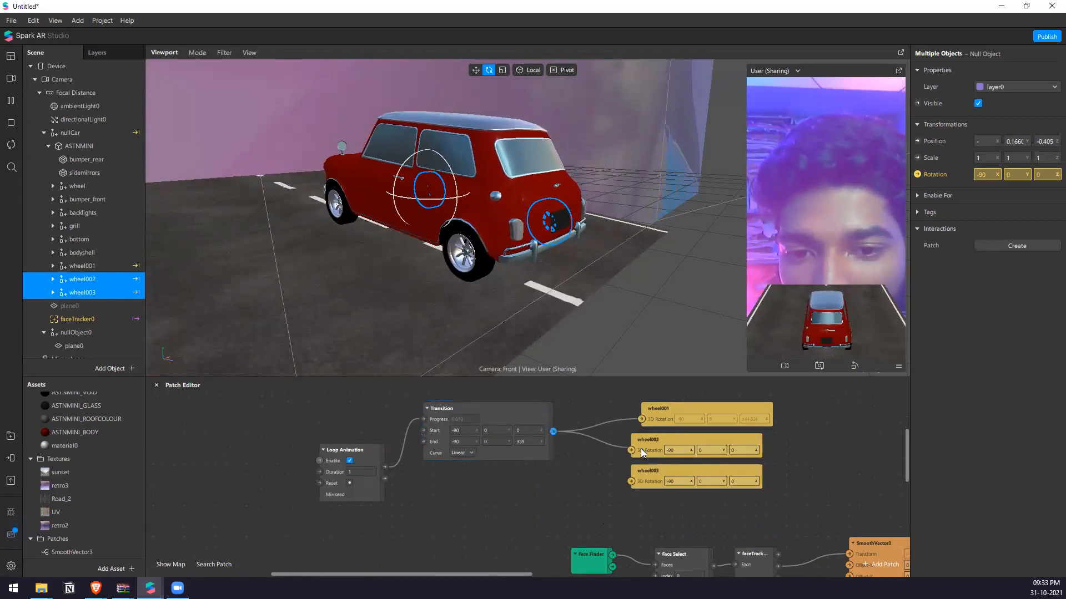
{"action": "left_click_drag", "start_coordinate": [552, 432], "coordinate": [676, 442]}
{"action": "left_click", "coordinate": [672, 395]}
Create a 3D Rotation patch for the wheel object, place it above wheel001's patch, and connect the Transition's output to it.
{"action": "right_click_drag", "start_coordinate": [668, 359], "coordinate": [438, 253]}
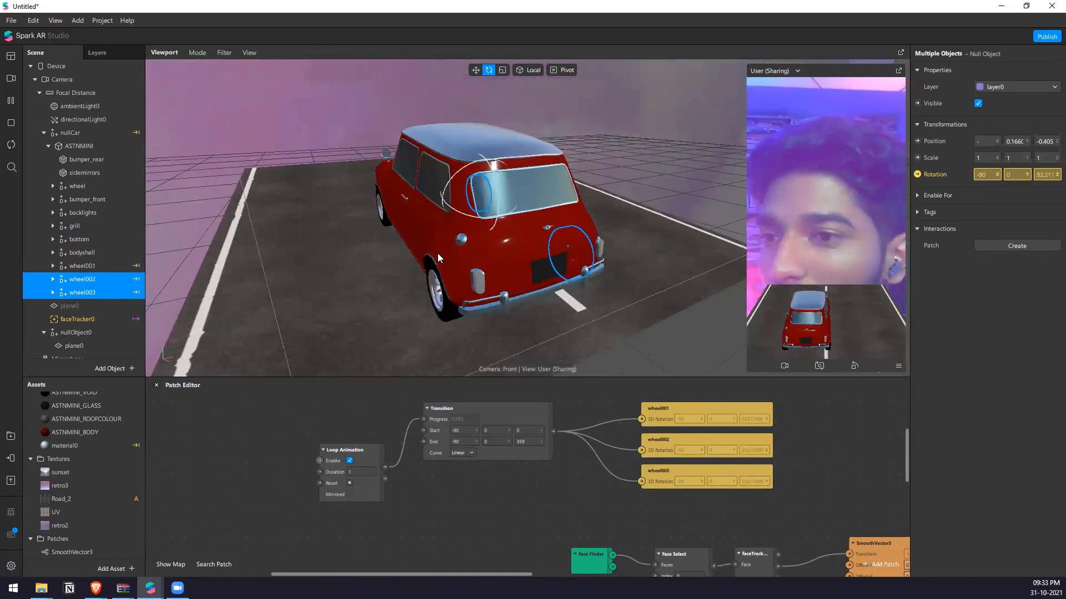
{"action": "double_click", "coordinate": [76, 185]}
{"action": "left_click", "coordinate": [919, 174]}
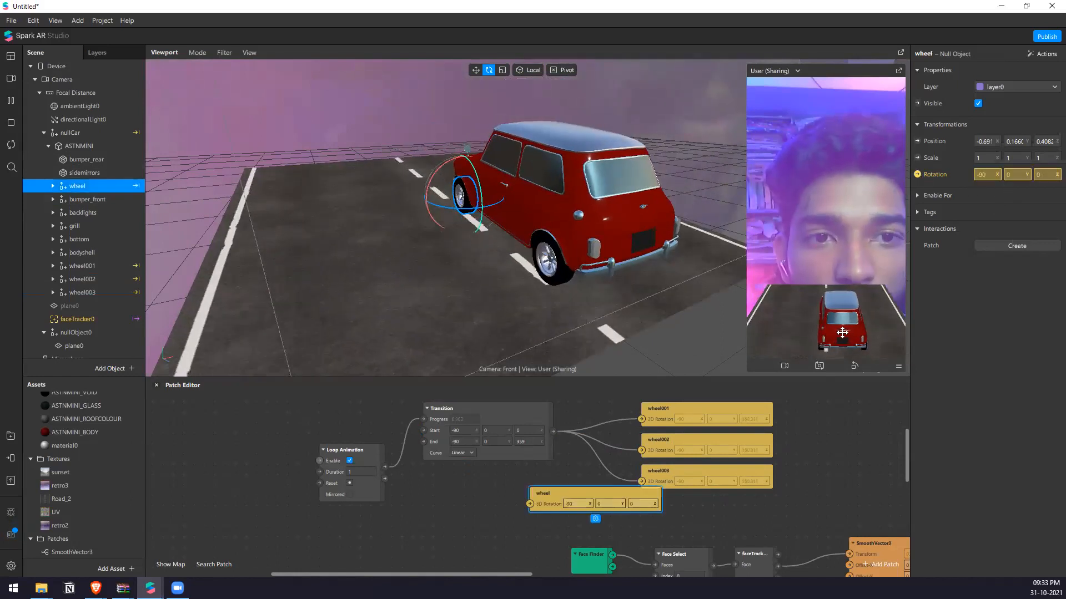
{"action": "left_click_drag", "start_coordinate": [583, 491], "coordinate": [686, 374]}
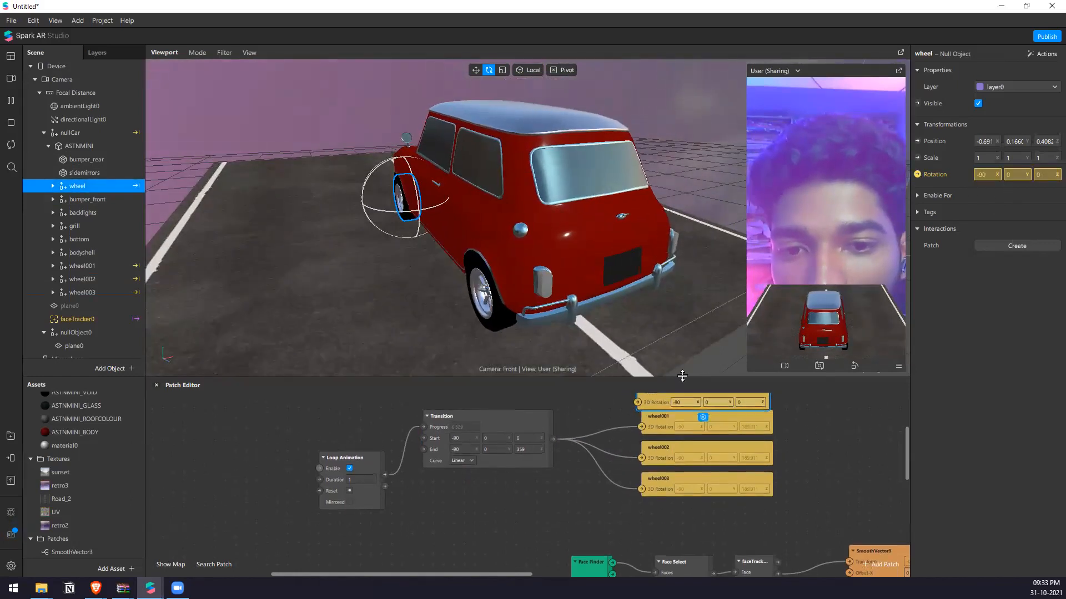
{"action": "left_click_drag", "start_coordinate": [553, 443], "coordinate": [642, 400]}
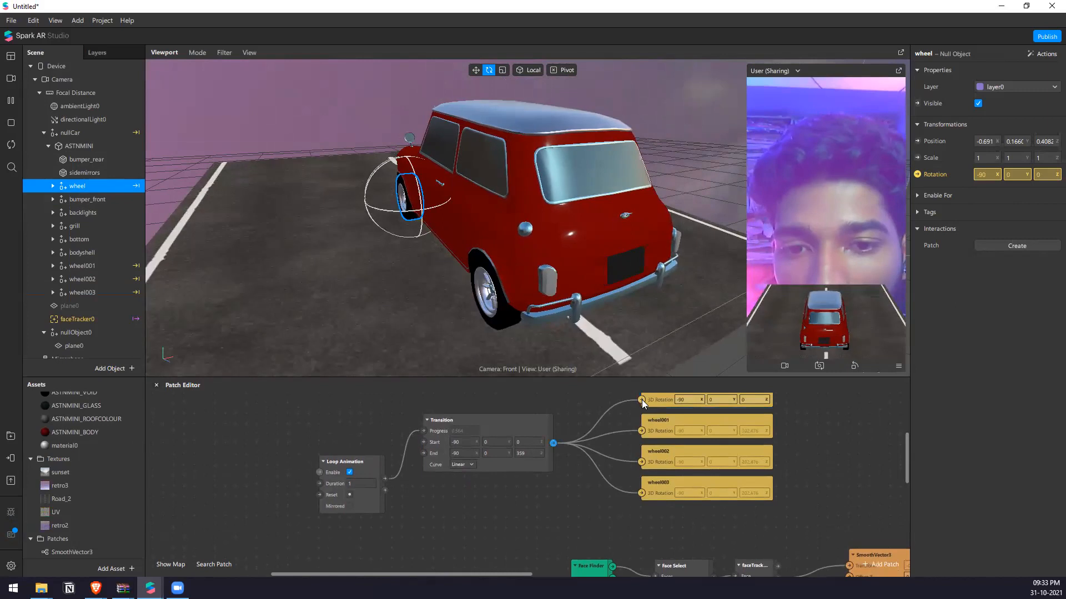
Set the ASTNMINI car model's Y position to -0.21 so its wheels sit on the road.
{"action": "middle_click_drag", "start_coordinate": [625, 203], "coordinate": [332, 195]}
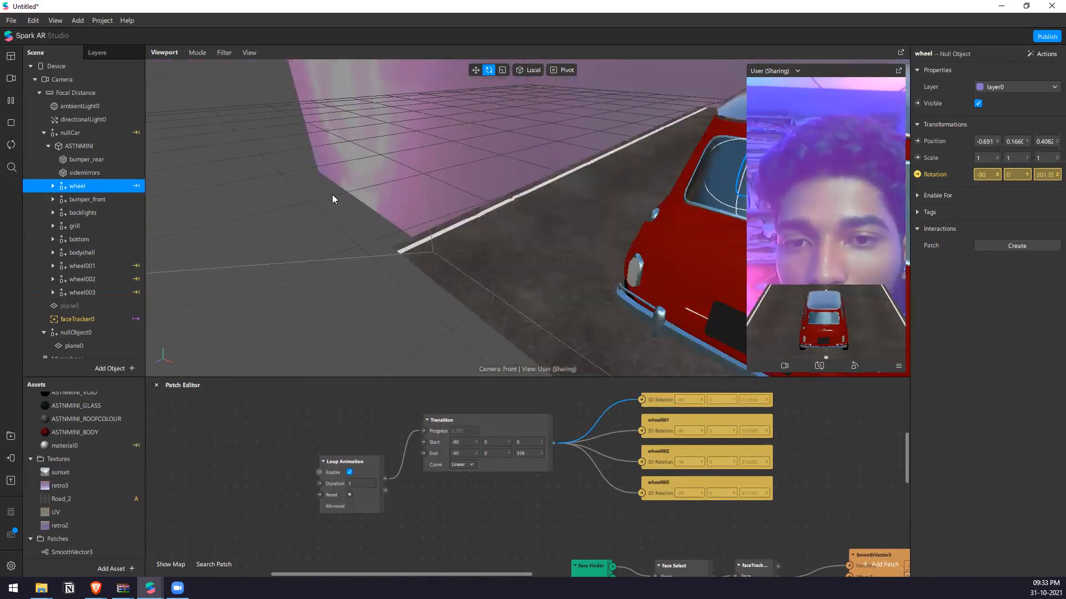
{"action": "scroll", "coordinate": [333, 194], "scroll_direction": "down", "scroll_amount": 6}
{"action": "middle_click_drag", "start_coordinate": [656, 232], "coordinate": [507, 243]}
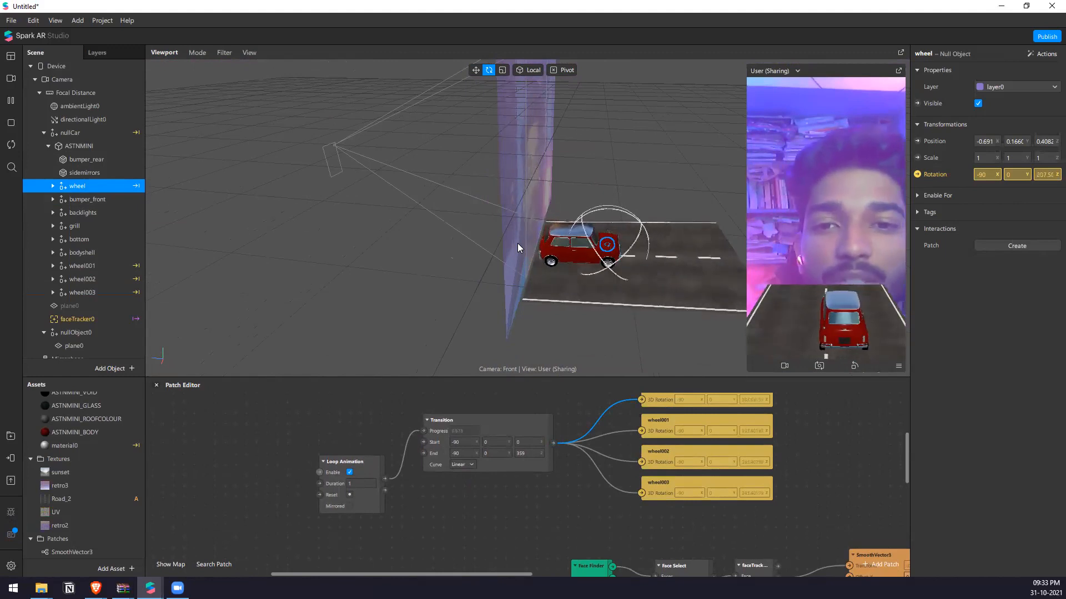
{"action": "left_click_drag", "start_coordinate": [579, 260], "coordinate": [619, 201]}
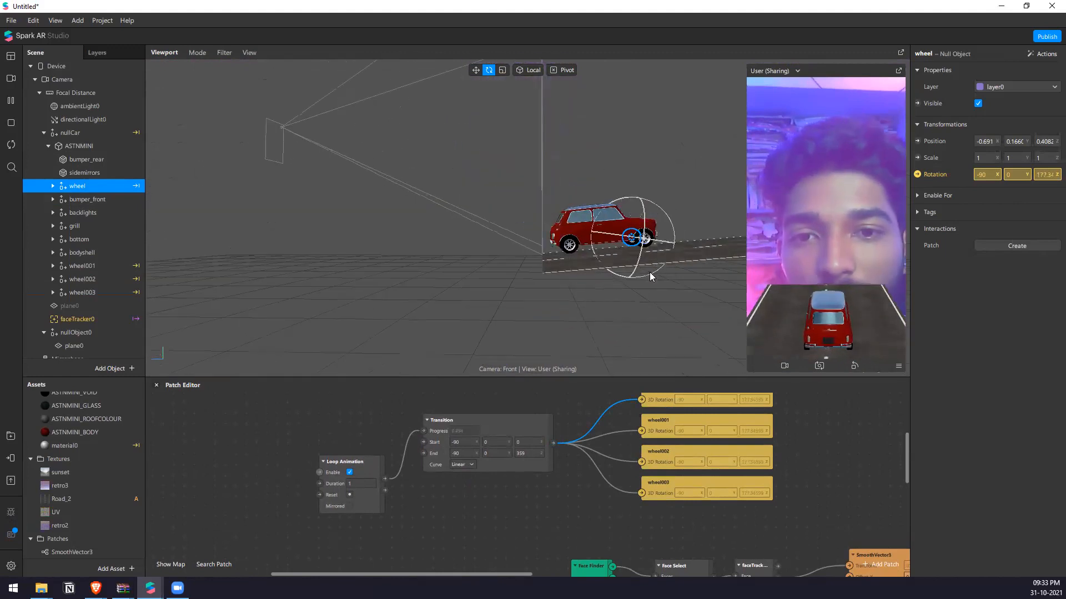
{"action": "left_click", "coordinate": [117, 146]}
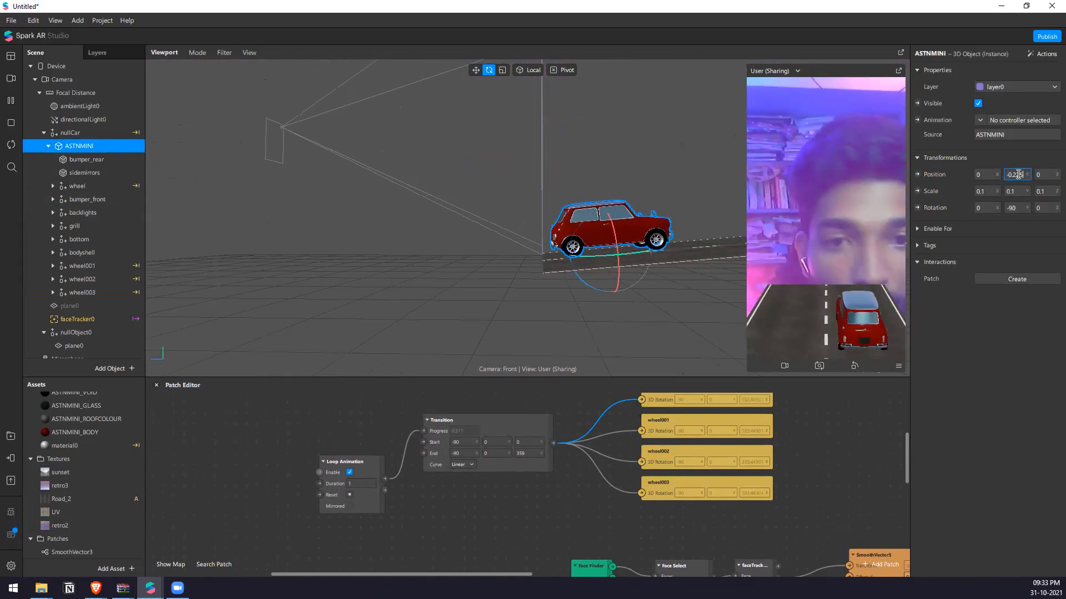
{"action": "key", "text": "Return"}
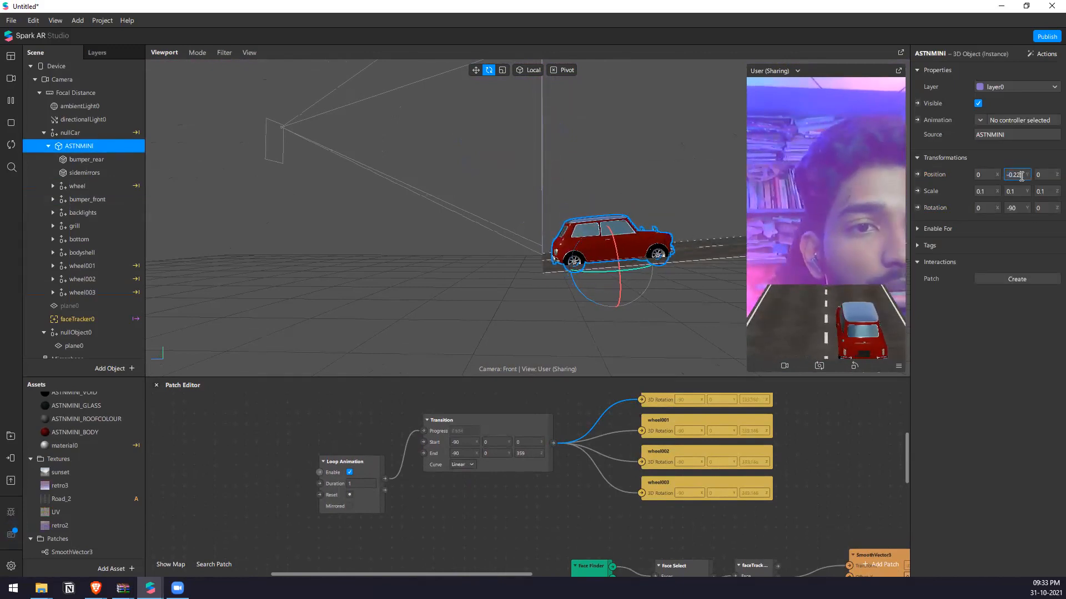
{"action": "type", "text": "1"}
{"action": "key", "text": "Return"}
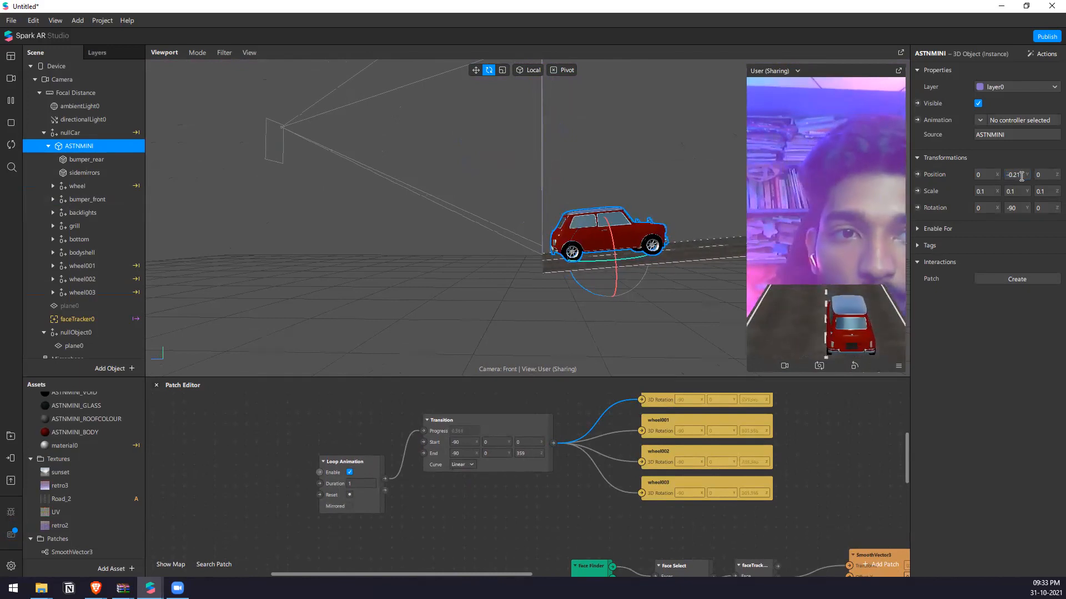
{"action": "left_click_drag", "start_coordinate": [549, 255], "coordinate": [418, 200]}
{"action": "left_click", "coordinate": [44, 133]}
{"action": "right_click", "coordinate": [90, 223]}
{"action": "mouse_move", "coordinate": [136, 231]}
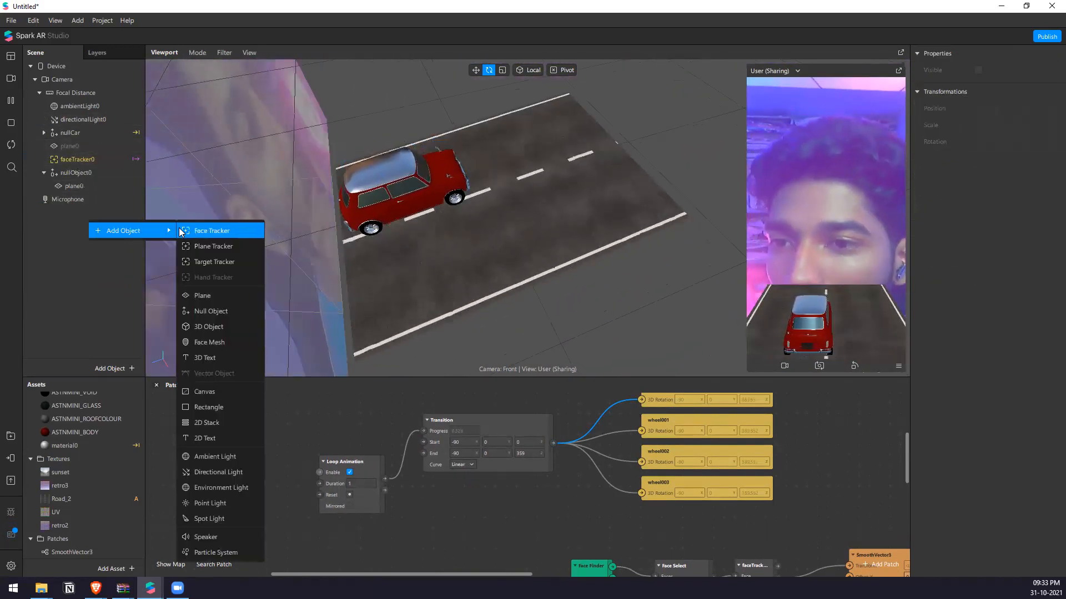
{"action": "left_click", "coordinate": [43, 133]}
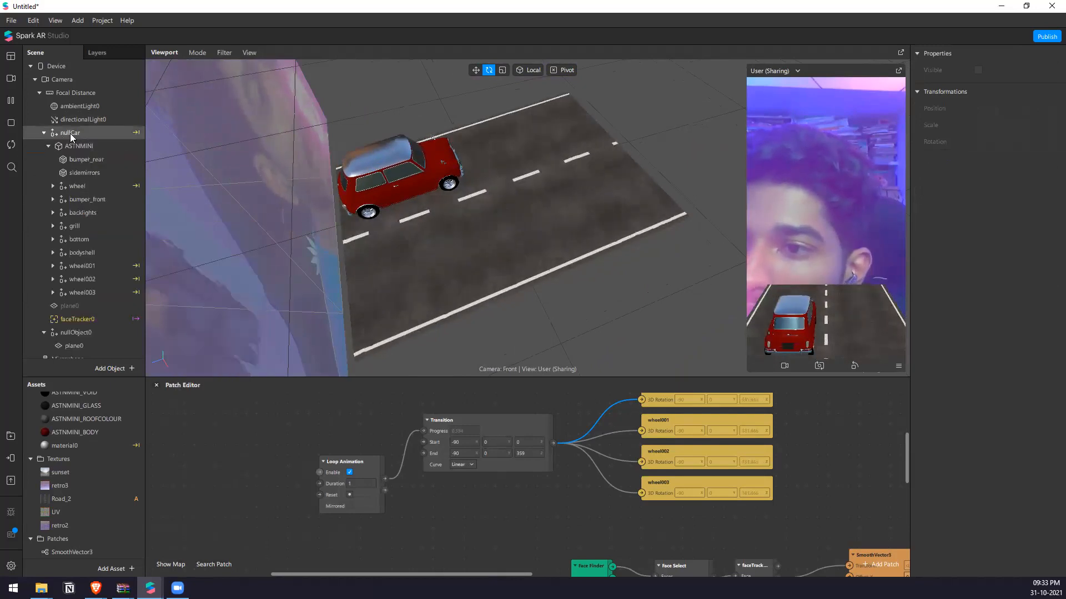
Add a spot light as a child of nullCar, beside the ASTNMINI model.
{"action": "right_click", "coordinate": [71, 134]}
{"action": "left_click", "coordinate": [48, 146]}
{"action": "right_click", "coordinate": [71, 134]}
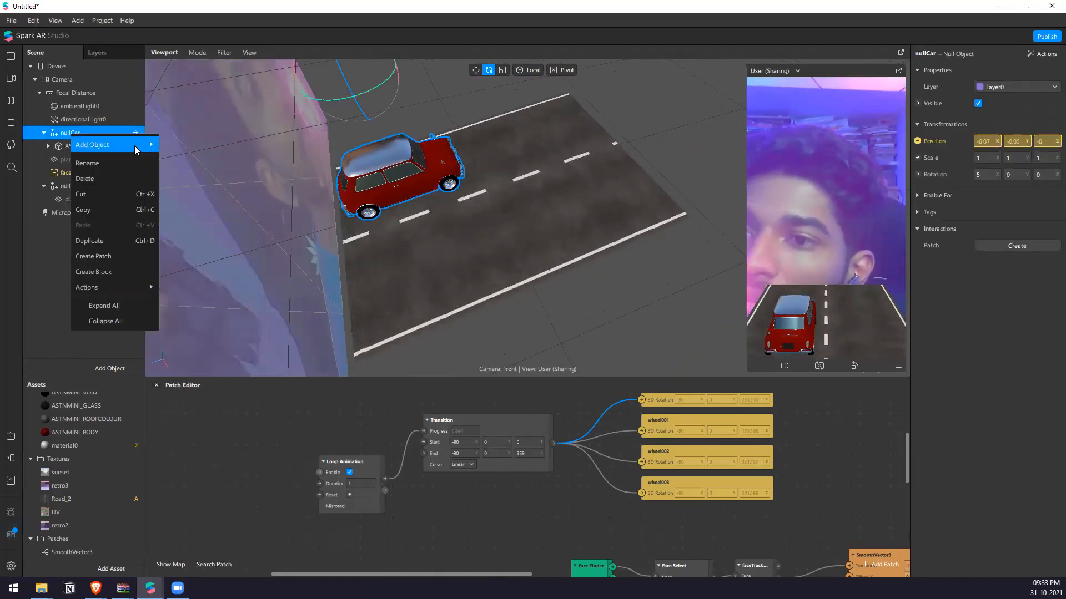
{"action": "mouse_move", "coordinate": [136, 146]}
{"action": "left_click", "coordinate": [207, 434]}
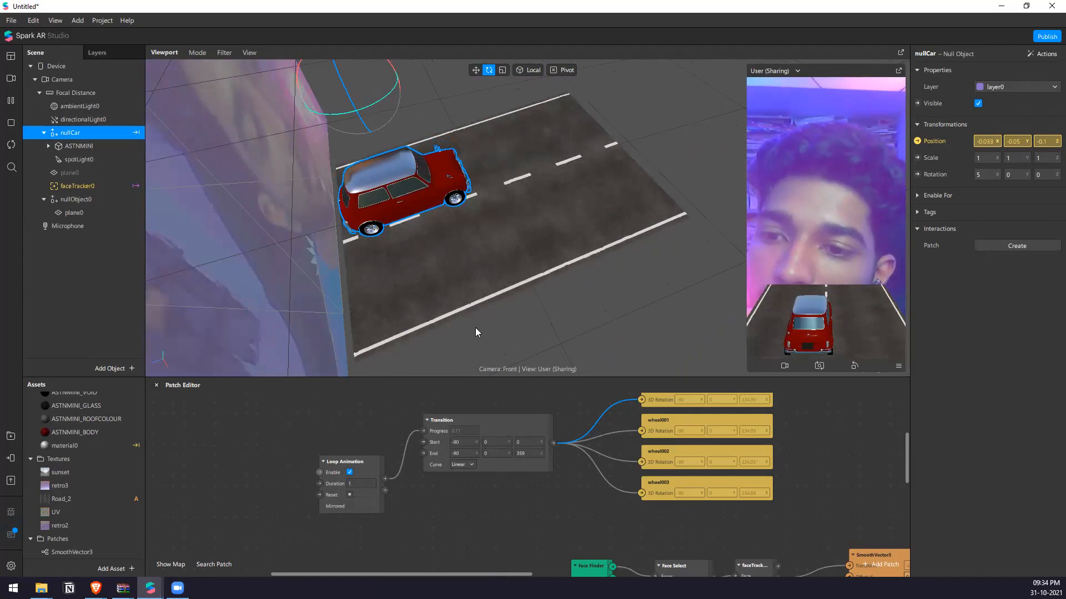
Set the range of spotLight0 to 0.2.
{"action": "scroll", "coordinate": [458, 221], "scroll_direction": "down", "scroll_amount": 3}
{"action": "scroll", "coordinate": [435, 166], "scroll_direction": "up", "scroll_amount": 2}
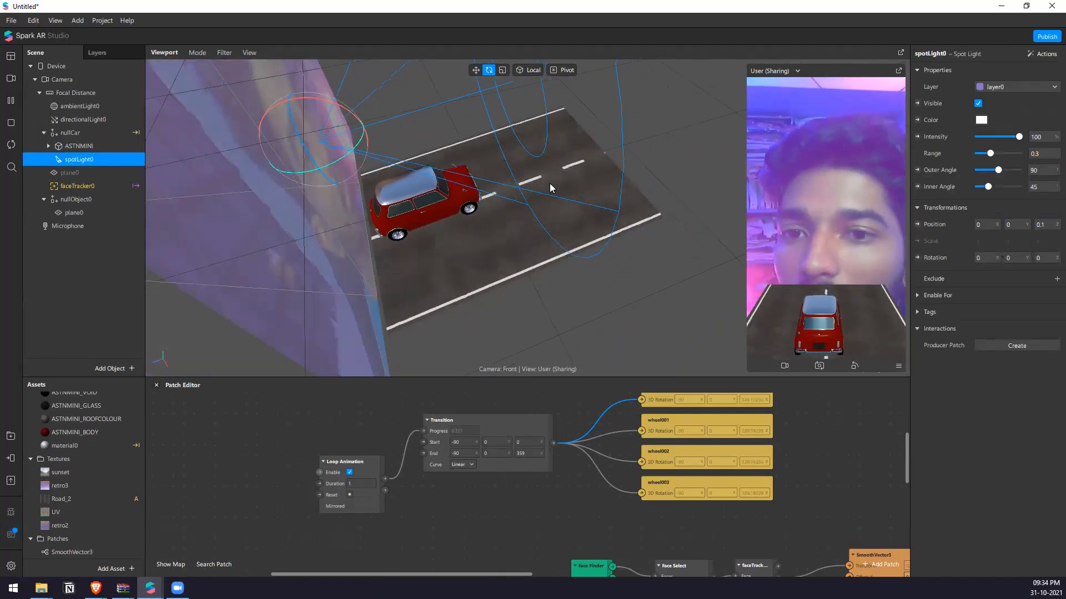
{"action": "scroll", "coordinate": [541, 189], "scroll_direction": "up", "scroll_amount": 3}
{"action": "mouse_move", "coordinate": [398, 196]}
{"action": "right_mouse_down"}
{"action": "mouse_move", "coordinate": [331, 178]}
{"action": "mouse_move", "coordinate": [369, 196]}
{"action": "mouse_move", "coordinate": [468, 181]}
{"action": "mouse_move", "coordinate": [469, 202]}
{"action": "mouse_move", "coordinate": [411, 197]}
{"action": "right_mouse_up"}
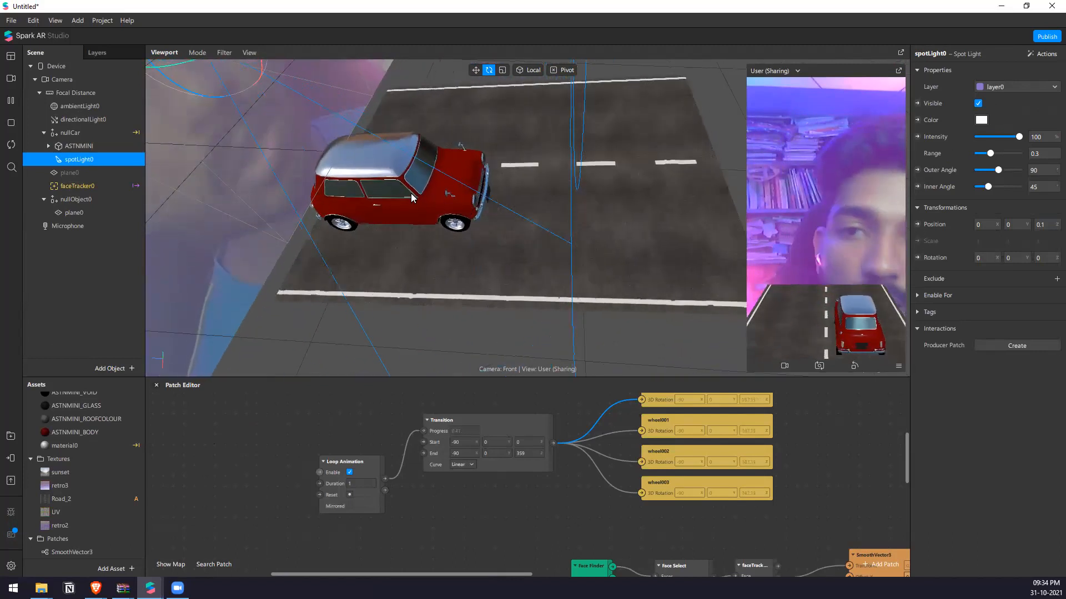
{"action": "left_click", "coordinate": [48, 146]}
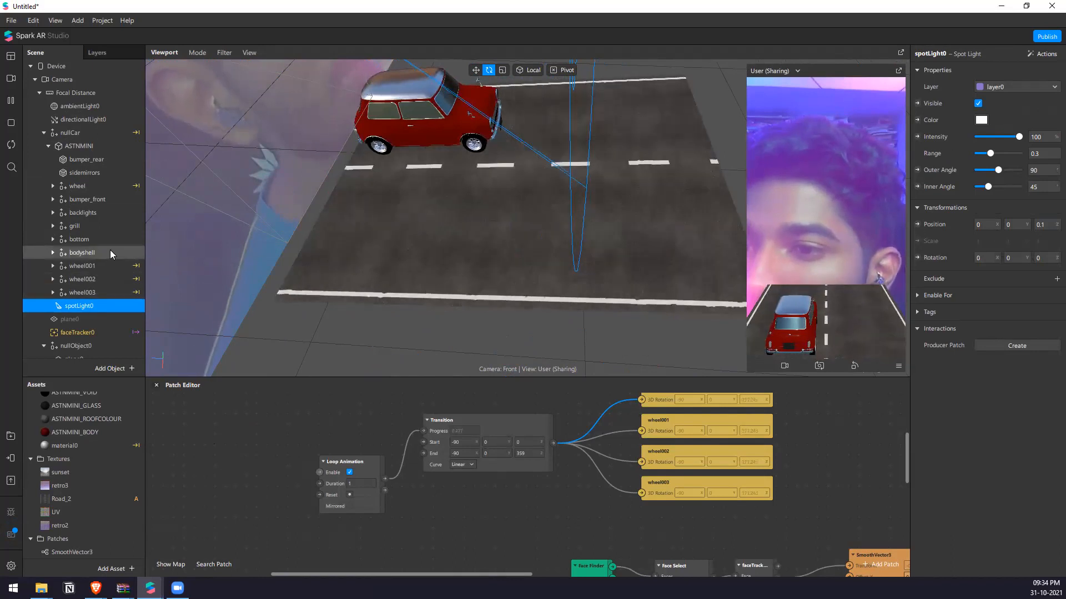
{"action": "left_click", "coordinate": [60, 253]}
{"action": "left_click", "coordinate": [52, 253]}
{"action": "scroll", "coordinate": [81, 252], "scroll_direction": "down", "scroll_amount": 3}
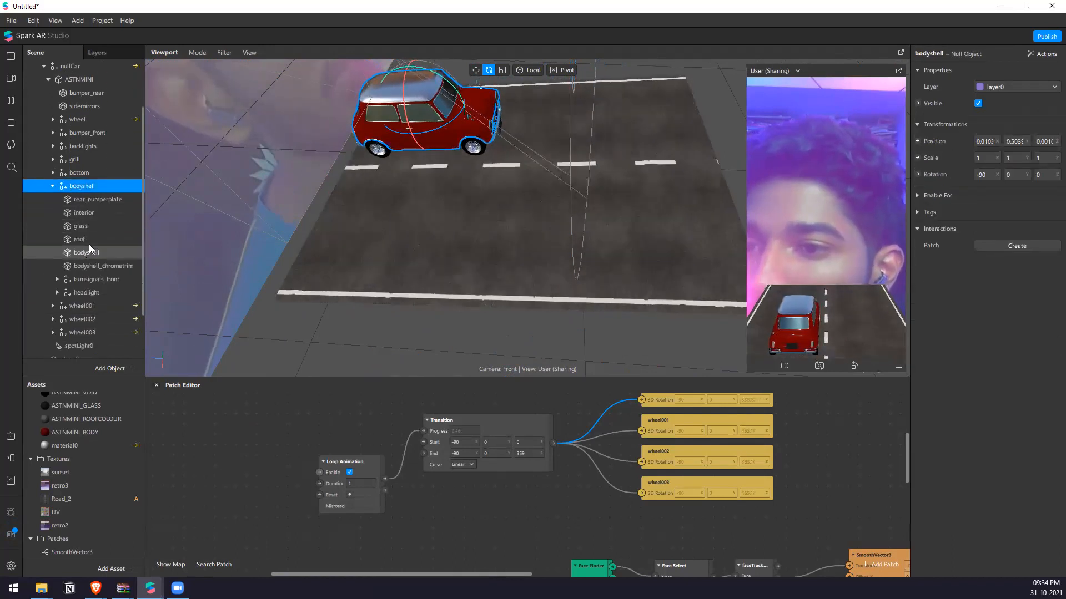
{"action": "scroll", "coordinate": [104, 272], "scroll_direction": "down", "scroll_amount": 2}
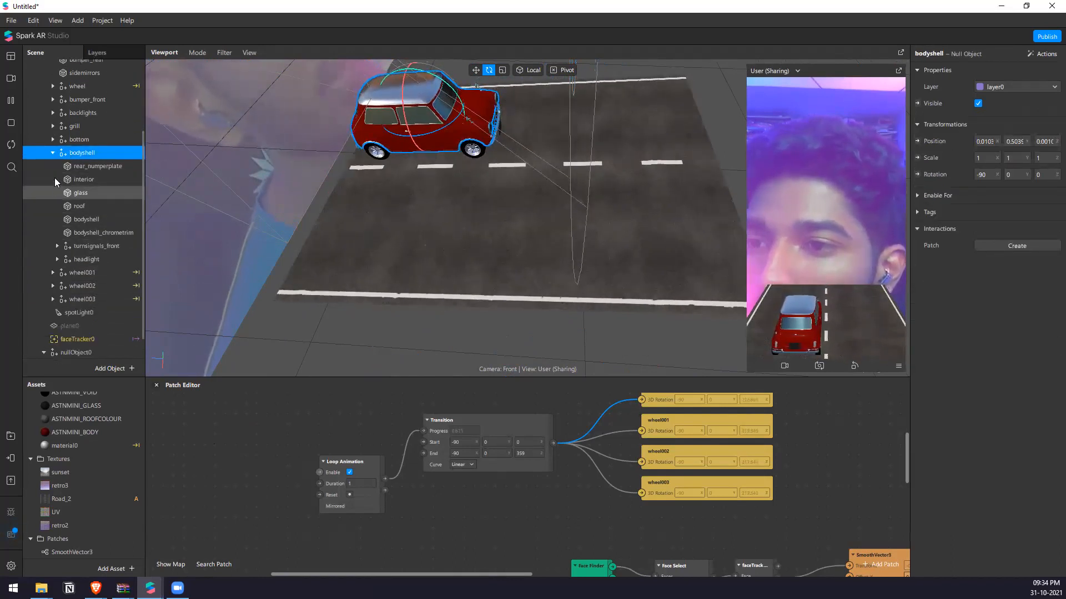
{"action": "left_click", "coordinate": [53, 151]}
{"action": "double_click", "coordinate": [99, 285]}
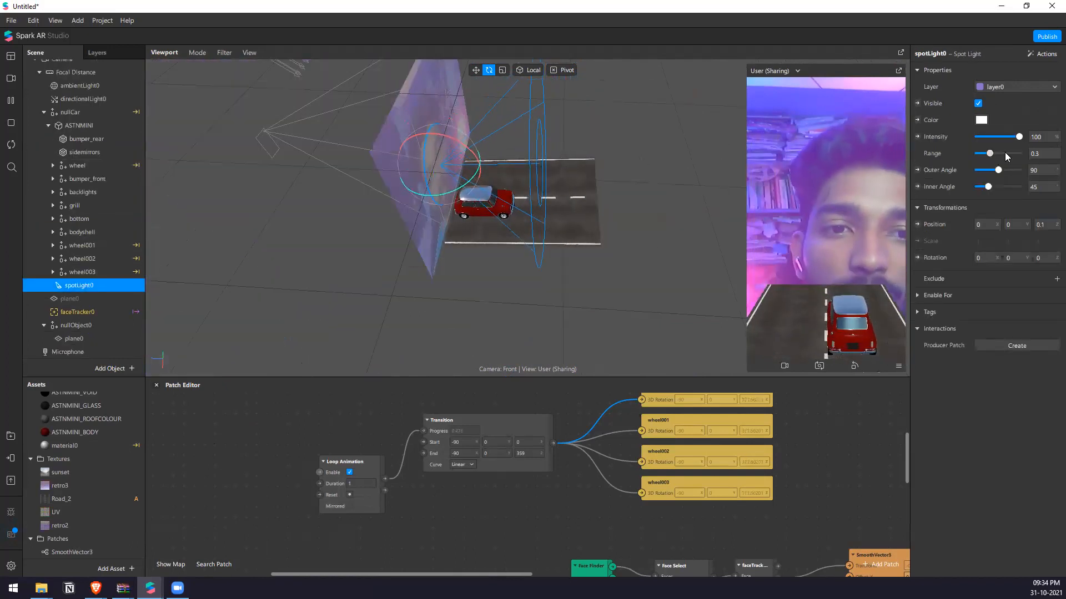
{"action": "right_click_drag", "start_coordinate": [556, 250], "coordinate": [565, 246]}
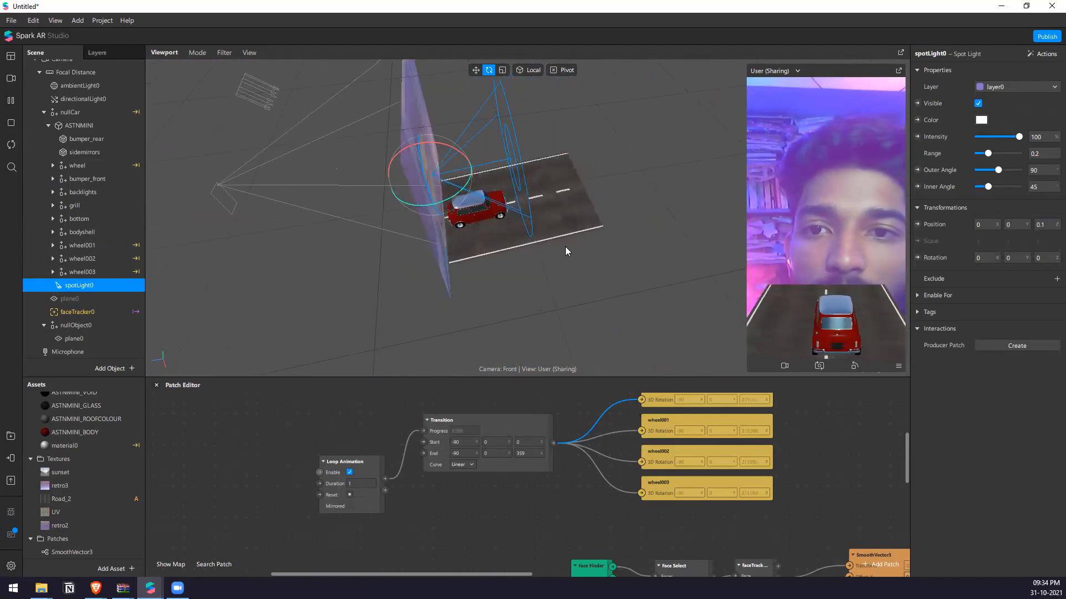
Try to nest spotLight0 under the headlight group inside the car's bodyshell.
{"action": "left_click", "coordinate": [53, 232]}
{"action": "left_click", "coordinate": [105, 284]}
{"action": "left_click", "coordinate": [98, 245]}
{"action": "left_click", "coordinate": [102, 261]}
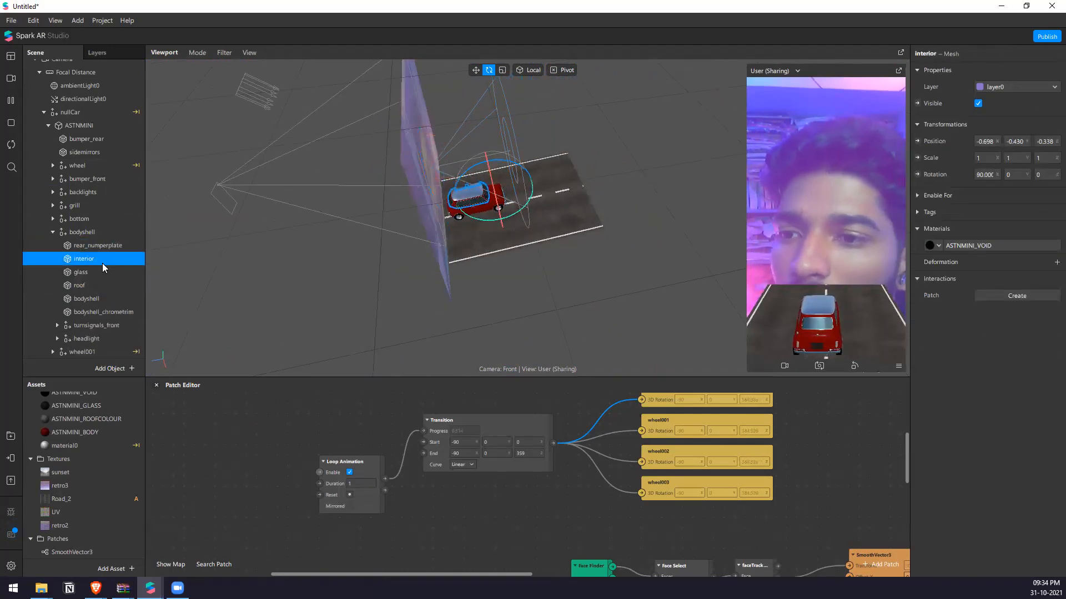
{"action": "left_click", "coordinate": [126, 314]}
{"action": "left_click", "coordinate": [125, 311]}
{"action": "scroll", "coordinate": [122, 335], "scroll_direction": "down", "scroll_amount": 1}
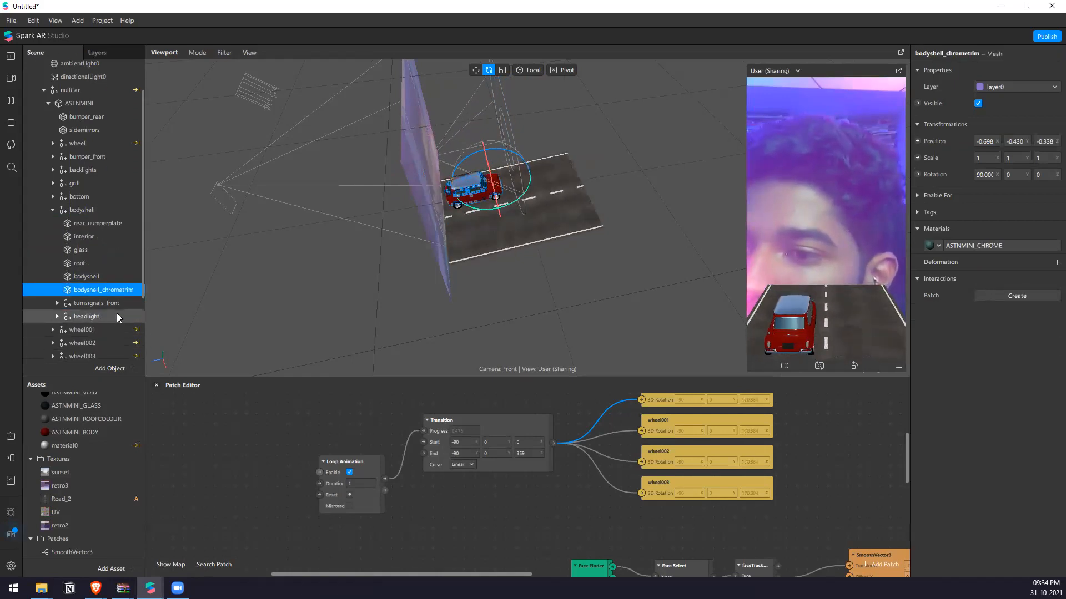
{"action": "left_click", "coordinate": [117, 314]}
{"action": "scroll", "coordinate": [105, 311], "scroll_direction": "down", "scroll_amount": 2}
{"action": "left_click_drag", "start_coordinate": [83, 325], "coordinate": [105, 273]}
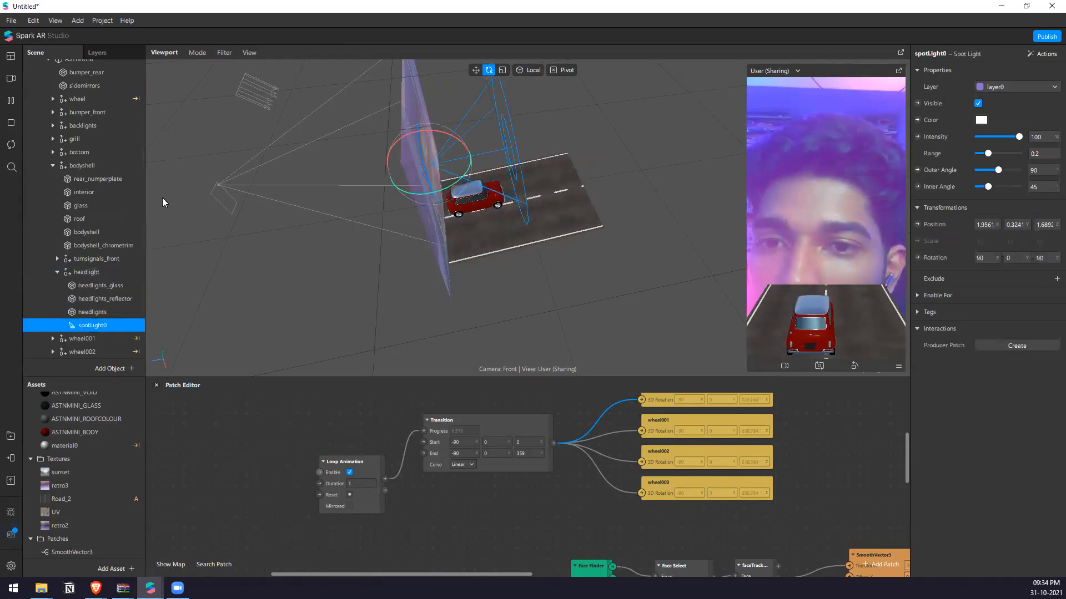
Try to nest spotLight0 under the headlights mesh, and undo both changes to the light's parent.
{"action": "left_click", "coordinate": [98, 273]}
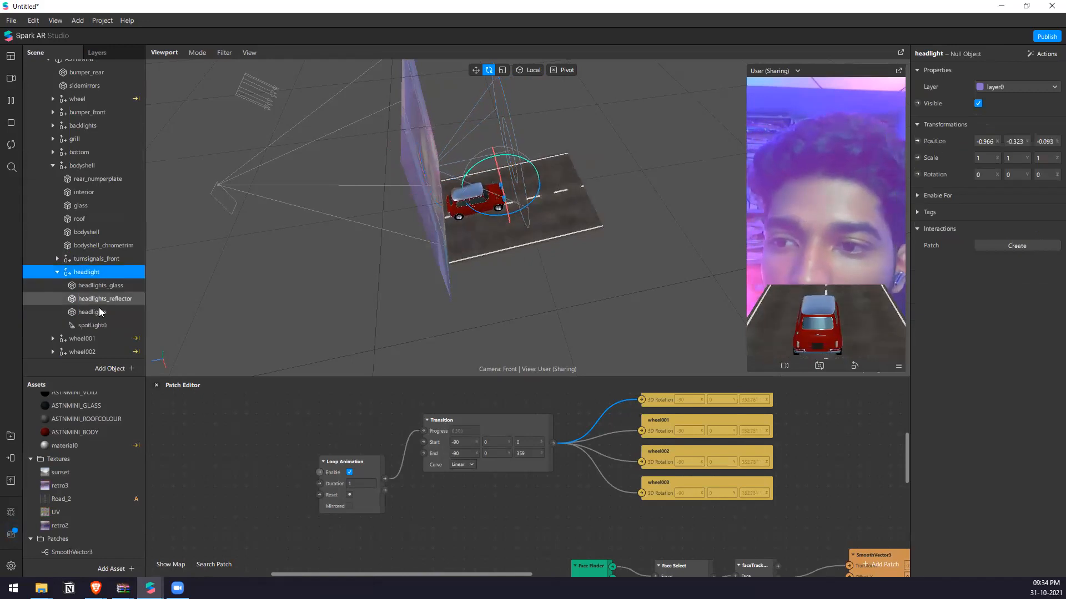
{"action": "left_click", "coordinate": [108, 327]}
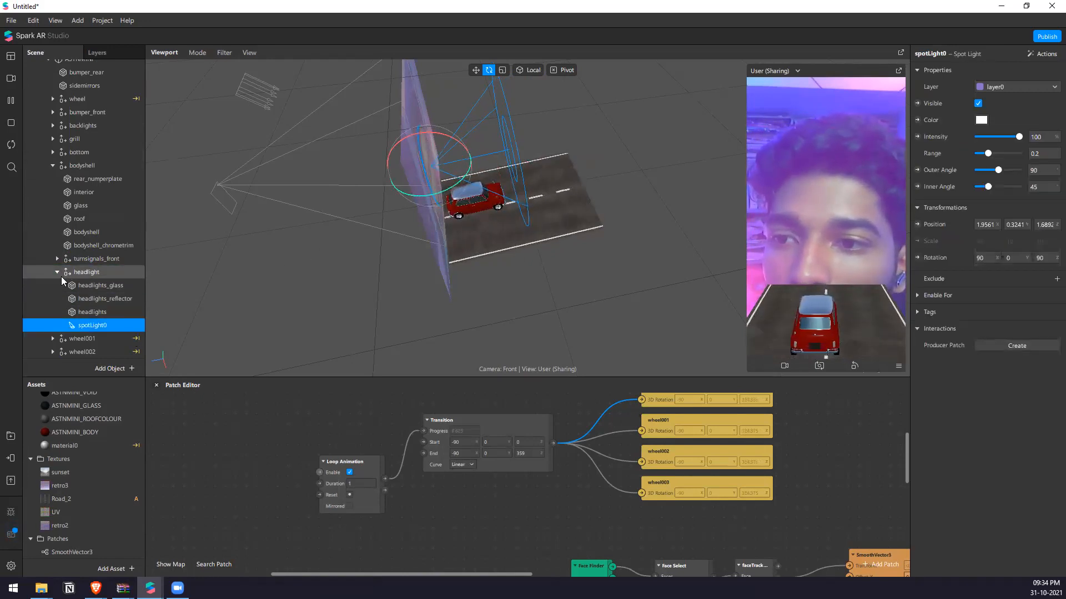
{"action": "left_click_drag", "start_coordinate": [106, 326], "coordinate": [120, 313]}
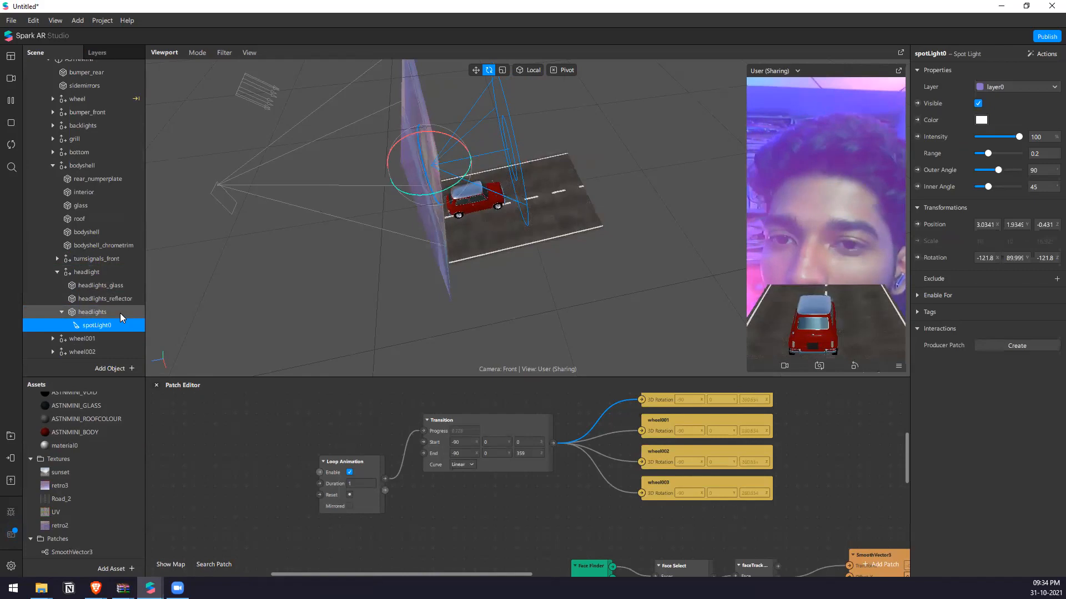
{"action": "key", "text": "ctrl+z"}
{"action": "key", "text": "ctrl+z"}
{"action": "scroll", "coordinate": [105, 320], "scroll_direction": "down", "scroll_amount": 1}
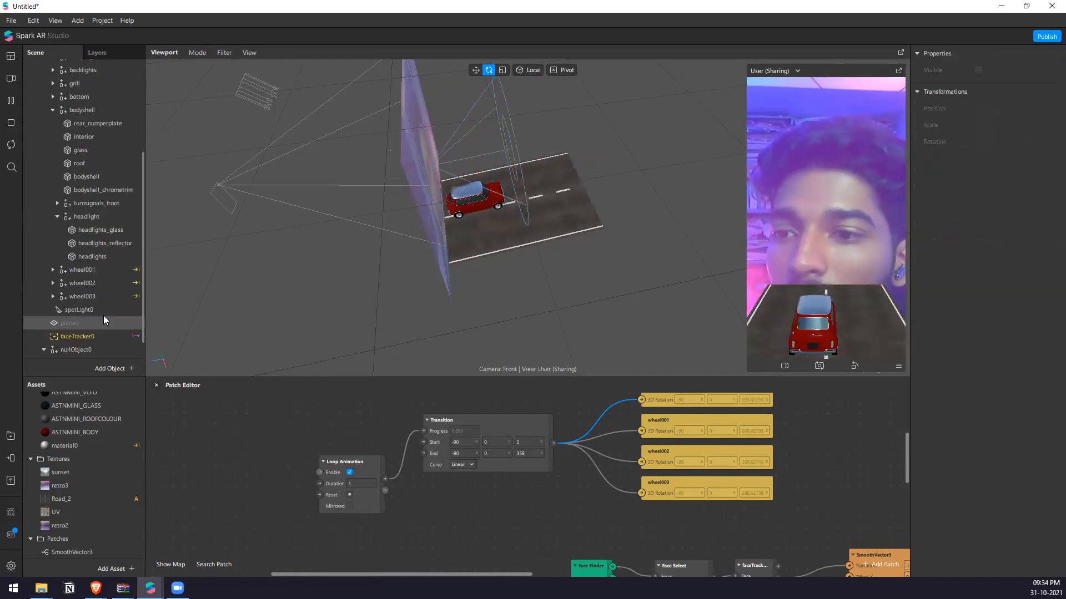
{"action": "left_click", "coordinate": [56, 217]}
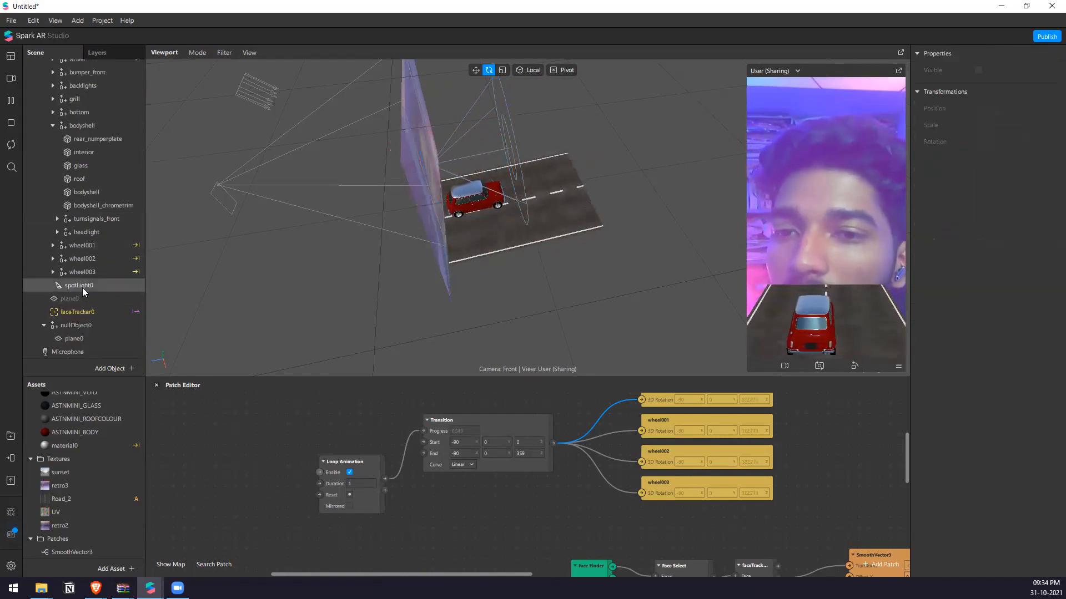
Move spotLight0 down to the front of the car, at about Y -0.237 and Z -0.022.
{"action": "left_click", "coordinate": [78, 285]}
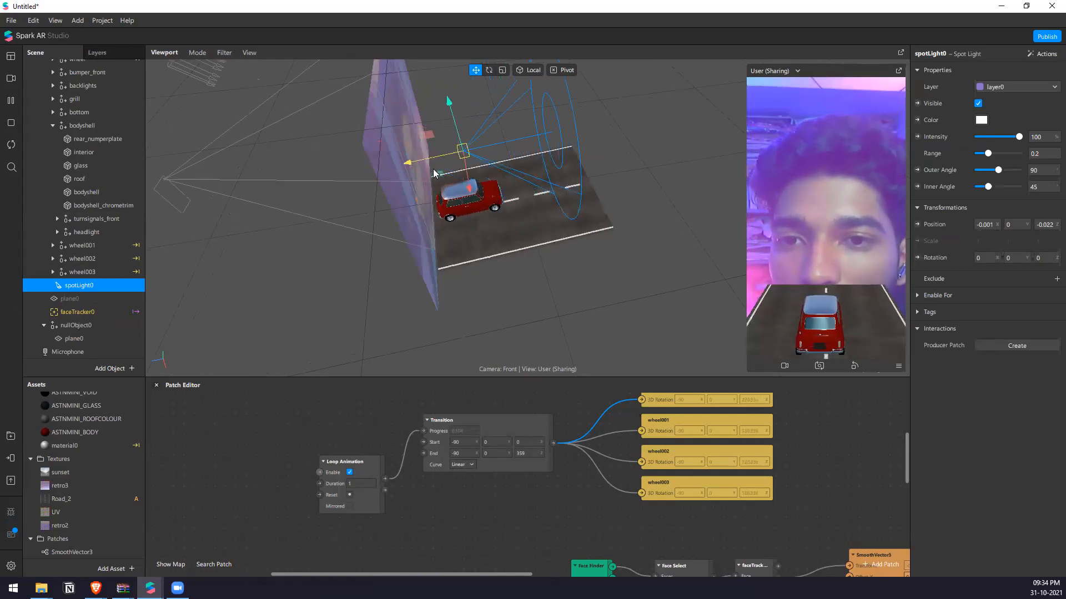
{"action": "right_click_drag", "start_coordinate": [527, 197], "coordinate": [478, 191]}
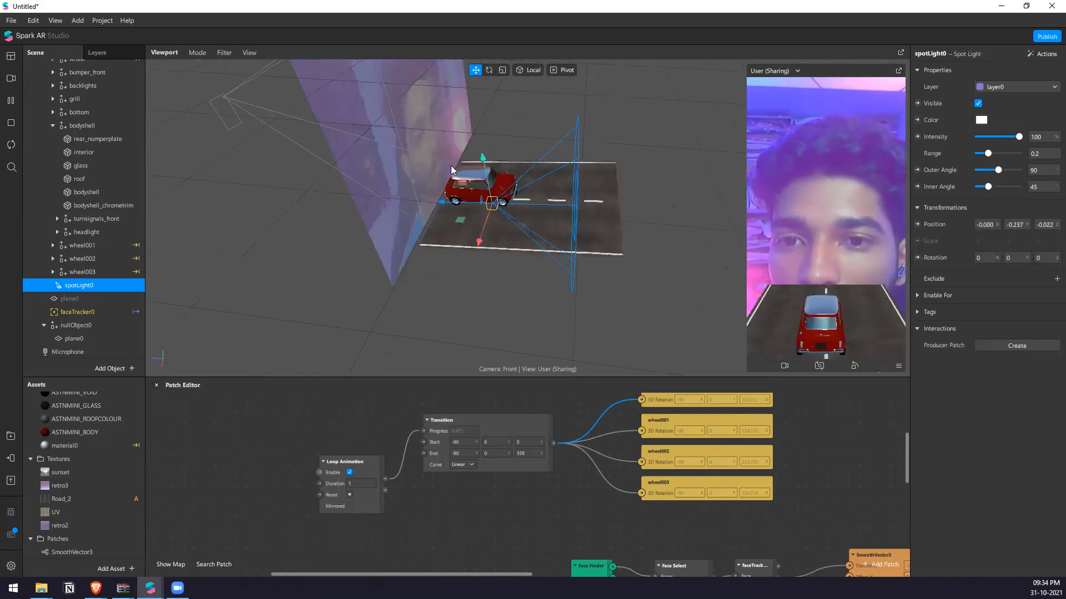
{"action": "scroll", "coordinate": [474, 194], "scroll_direction": "up", "scroll_amount": 5}
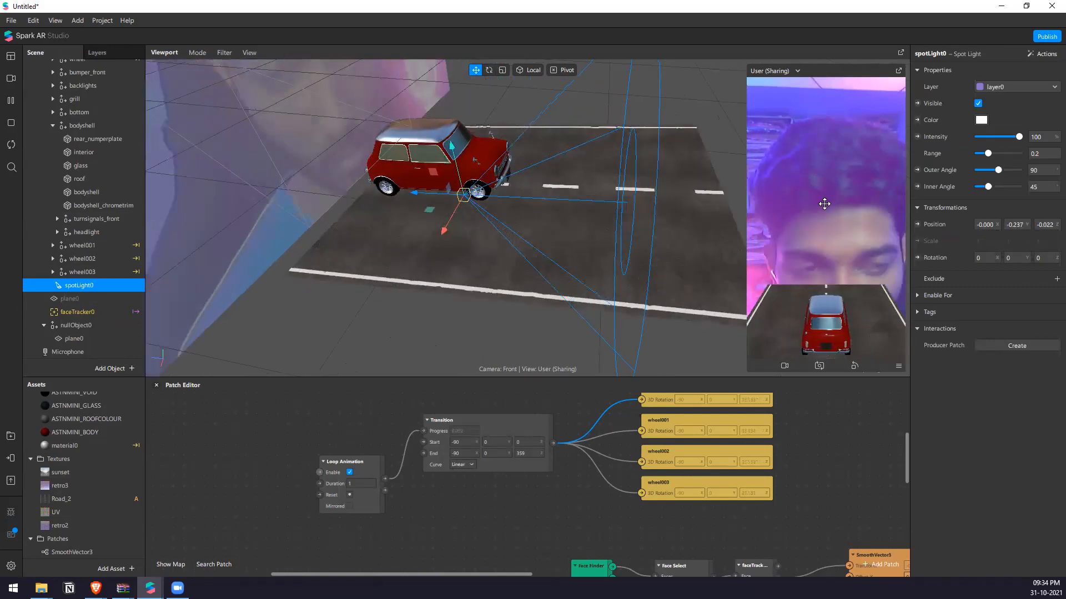
Set the color of spotLight0 to red, #ff0000.
{"action": "left_click", "coordinate": [981, 119]}
{"action": "left_click", "coordinate": [645, 193]}
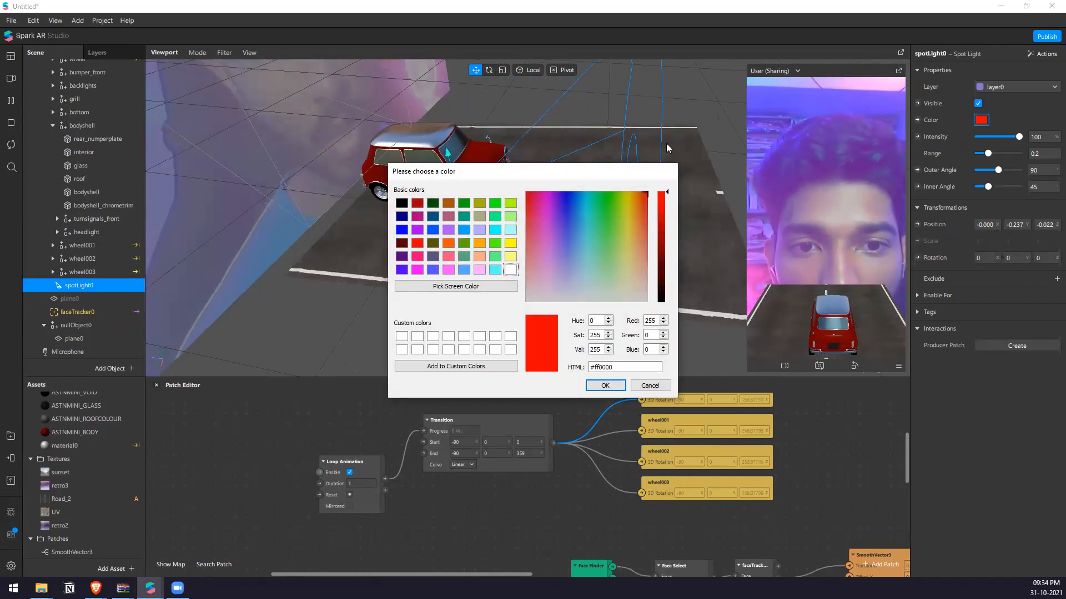
{"action": "left_click", "coordinate": [605, 386]}
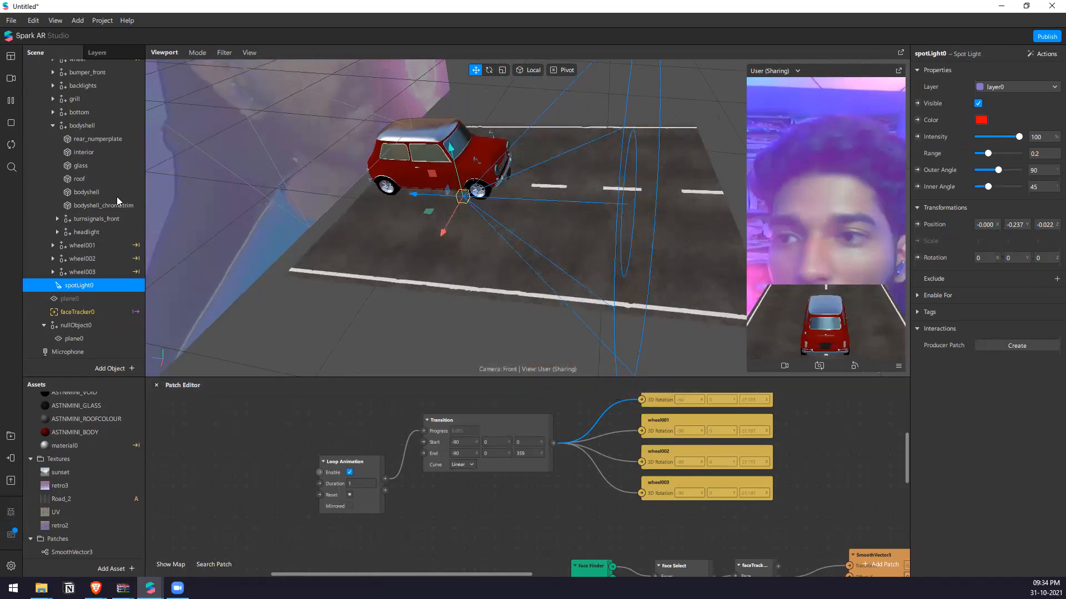
Add a rectangle on a new canvas and make its width and height Relative at 100 to fill the screen.
{"action": "scroll", "coordinate": [69, 182], "scroll_direction": "up", "scroll_amount": 3}
{"action": "left_click", "coordinate": [44, 133]}
{"action": "right_click", "coordinate": [72, 197]}
{"action": "right_click", "coordinate": [50, 243]}
{"action": "mouse_move", "coordinate": [133, 250]}
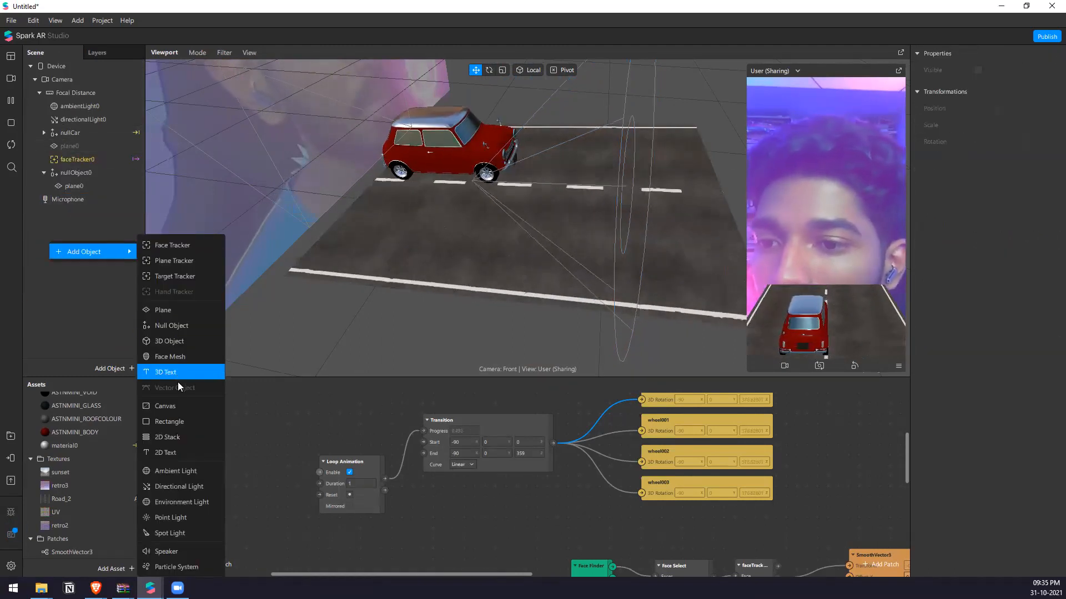
{"action": "left_click", "coordinate": [186, 421]}
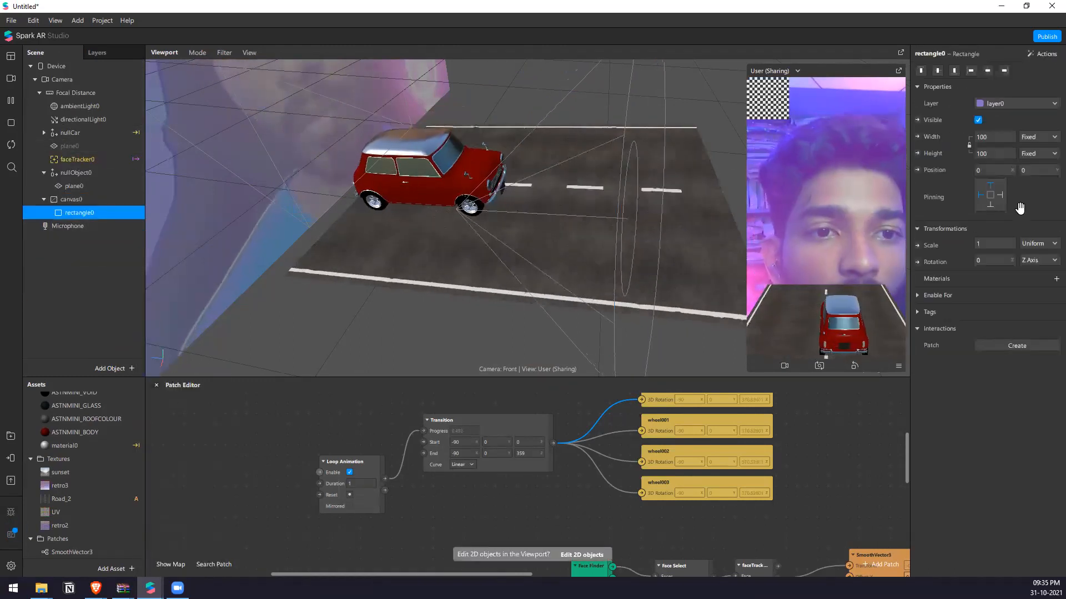
{"action": "left_click", "coordinate": [997, 153]}
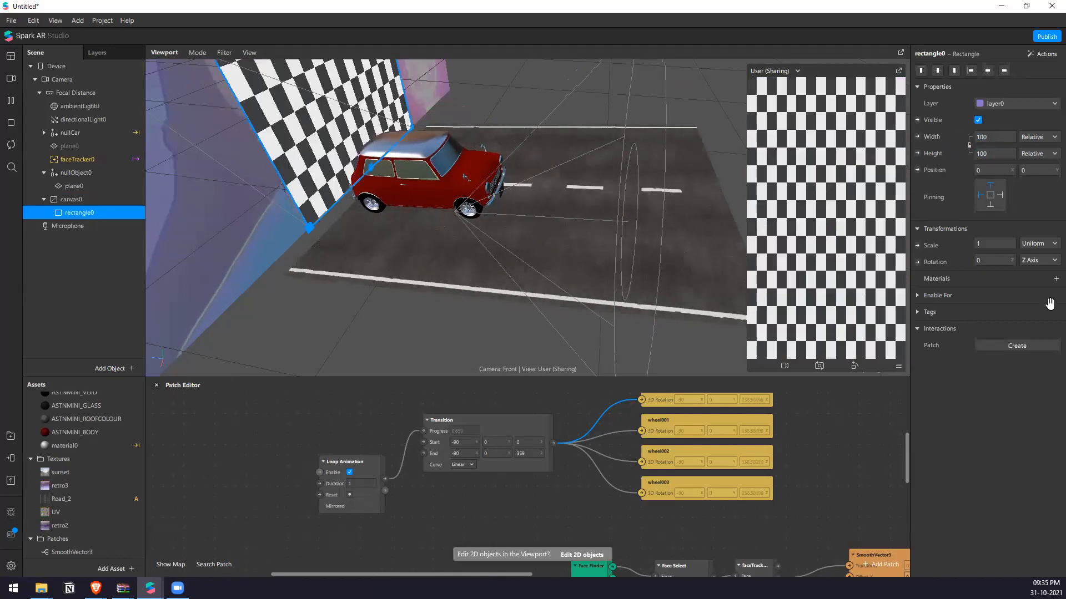
Move canvas0 above nullCar in the scene hierarchy.
{"action": "left_click", "coordinate": [44, 199]}
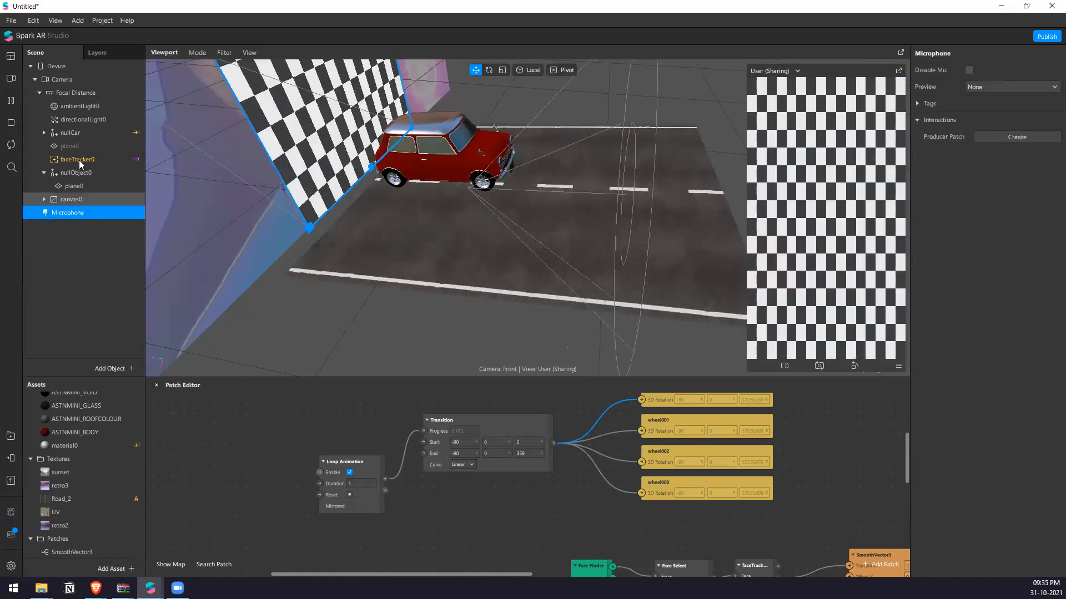
{"action": "left_click_drag", "start_coordinate": [81, 201], "coordinate": [63, 126]}
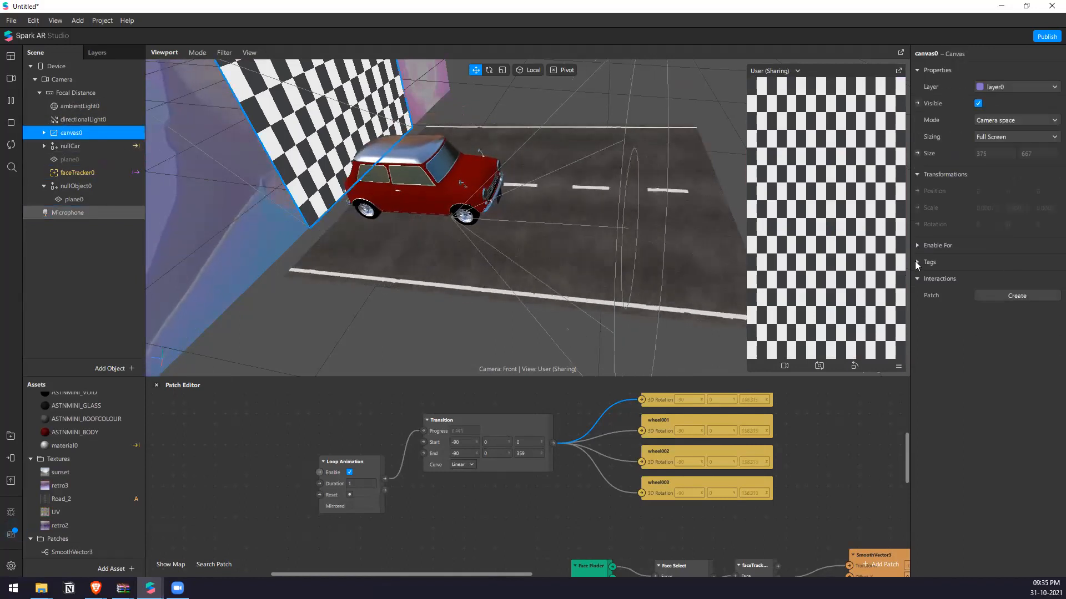
Create a new material for rectangle0 on canvas0 and set its shader type to Flat.
{"action": "left_click", "coordinate": [918, 246]}
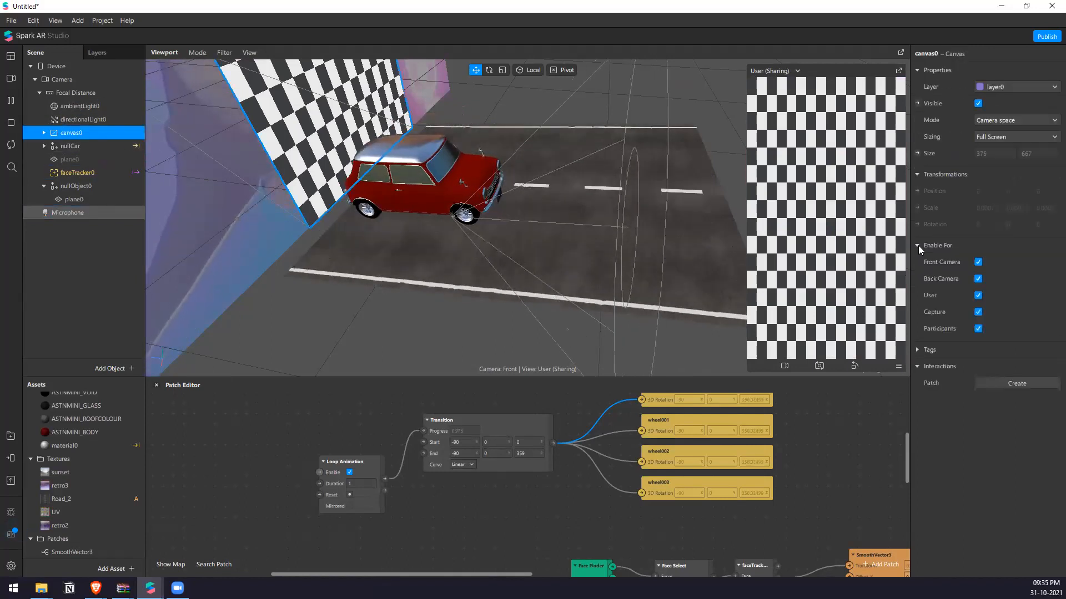
{"action": "left_click", "coordinate": [44, 132]}
{"action": "left_click", "coordinate": [77, 146]}
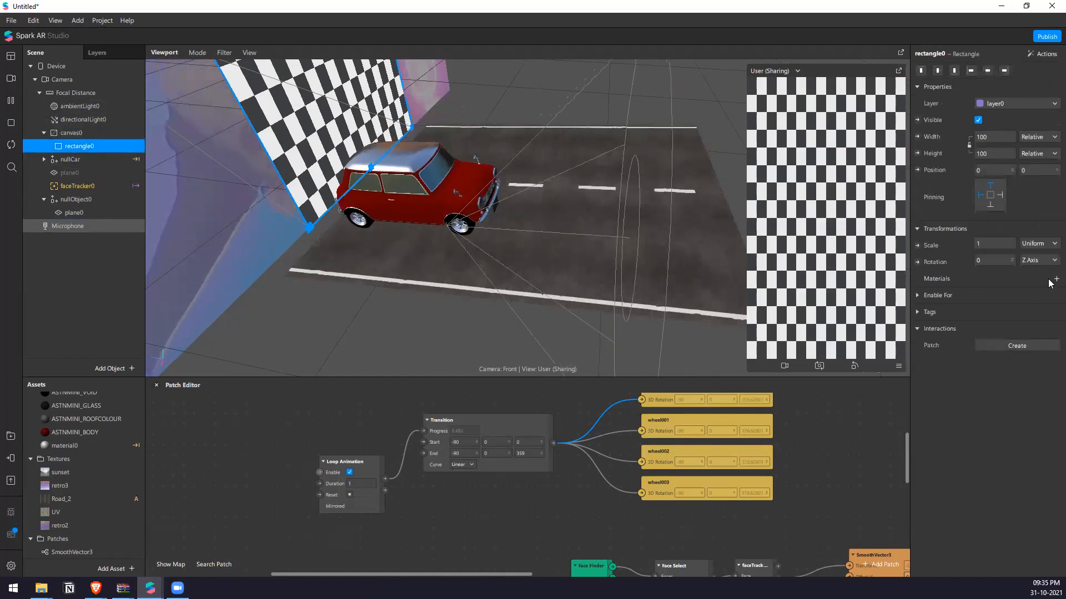
{"action": "left_click", "coordinate": [1056, 279]}
{"action": "left_click", "coordinate": [1011, 453]}
{"action": "left_click", "coordinate": [1015, 287]}
{"action": "left_click", "coordinate": [987, 71]}
{"action": "left_click", "coordinate": [993, 101]}
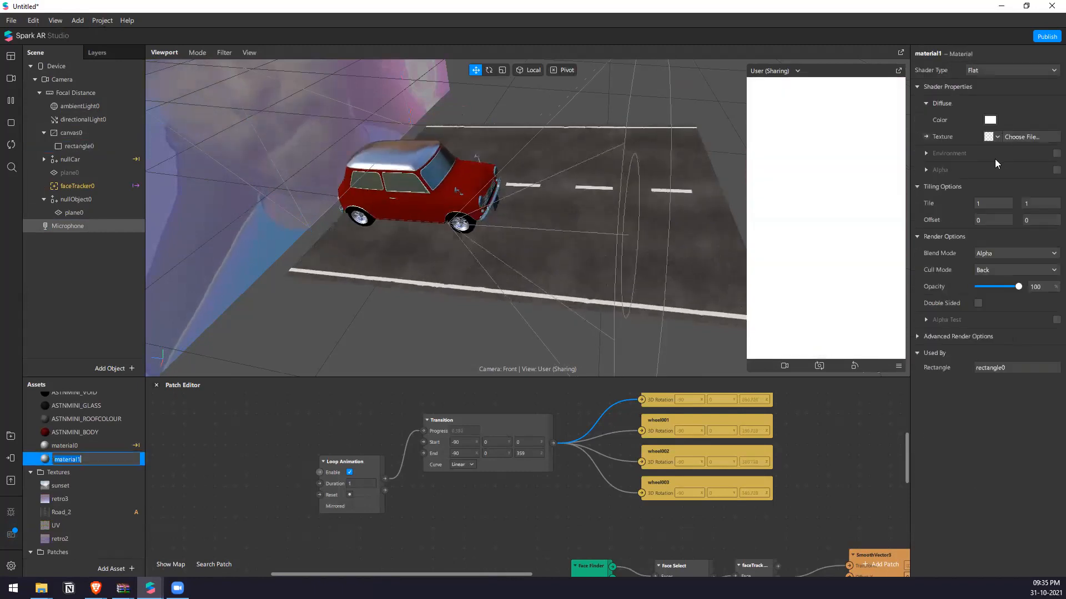
Set the diffuse color of material1 to black.
{"action": "left_click", "coordinate": [989, 119]}
{"action": "left_click_drag", "start_coordinate": [636, 204], "coordinate": [661, 305]}
{"action": "left_click", "coordinate": [622, 384]}
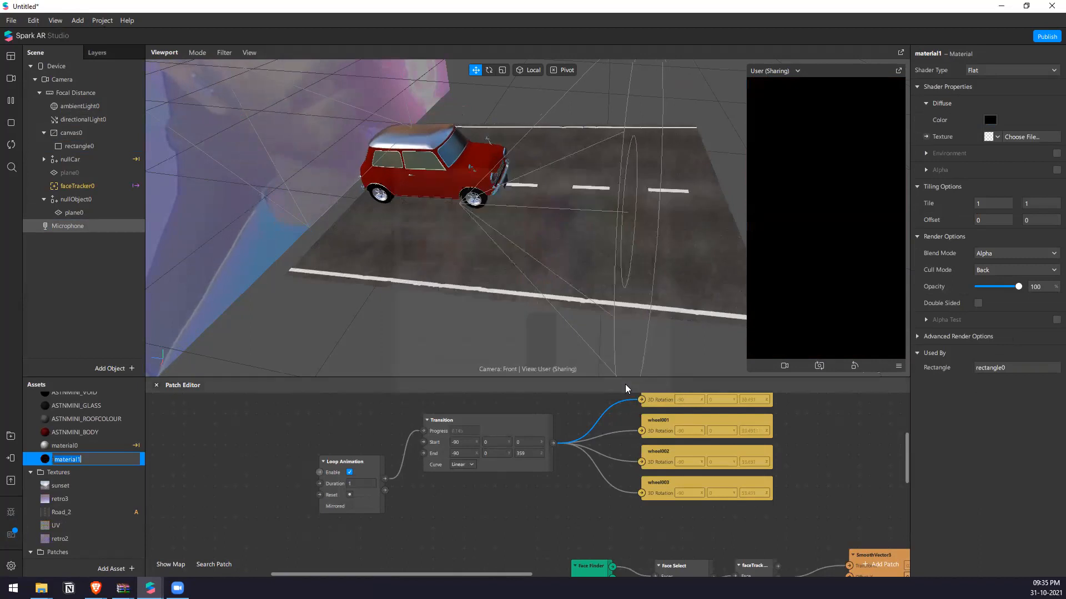
Turn off Write to Depth in the advanced render options of rectangle0's material1.
{"action": "left_click", "coordinate": [79, 146]}
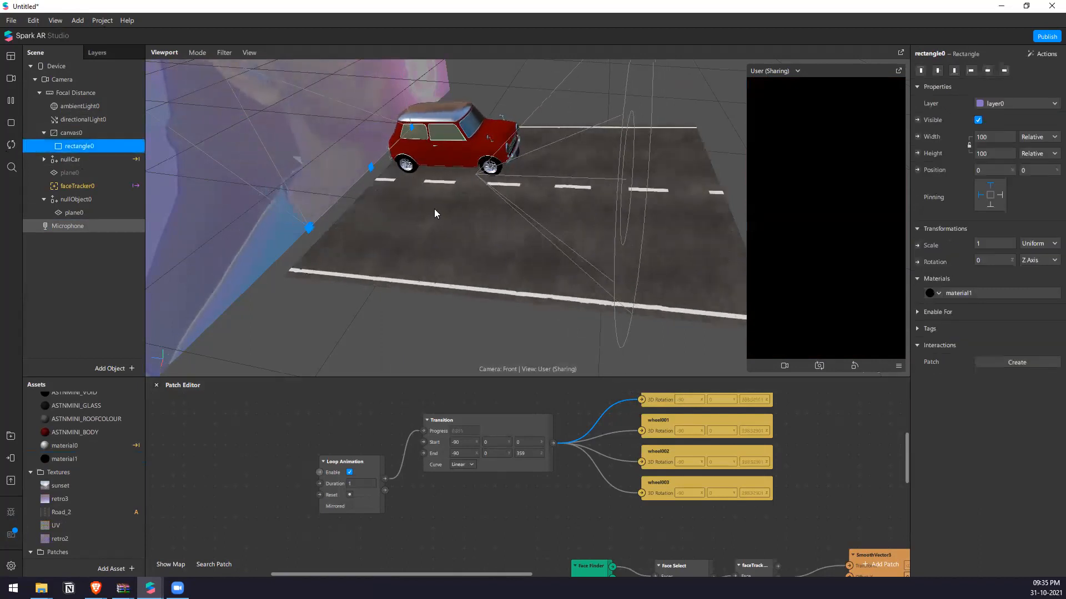
{"action": "left_click_drag", "start_coordinate": [545, 247], "coordinate": [549, 196]}
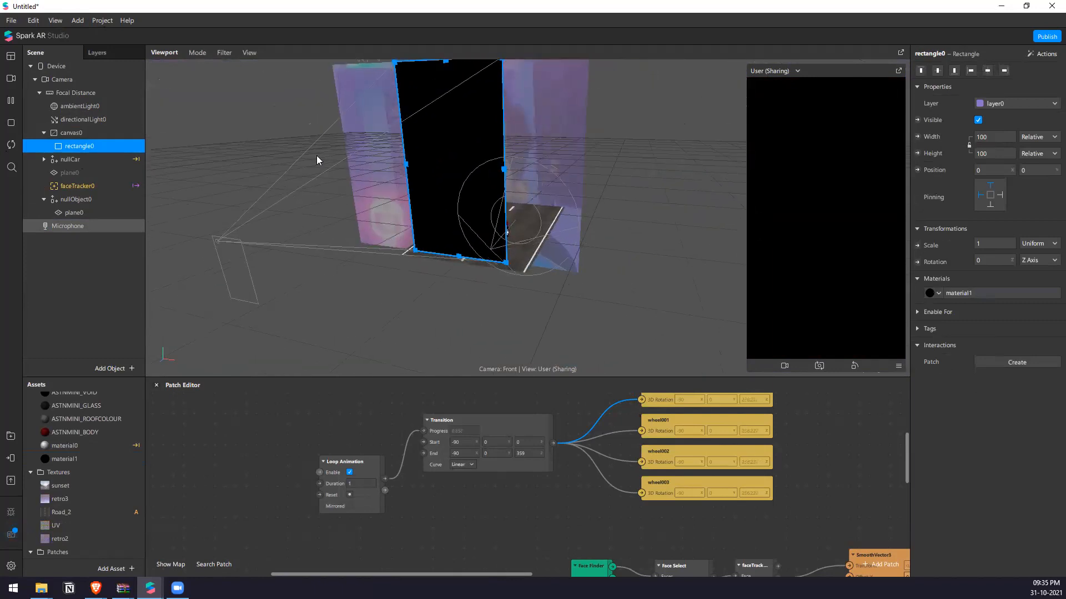
{"action": "left_click", "coordinate": [959, 293]}
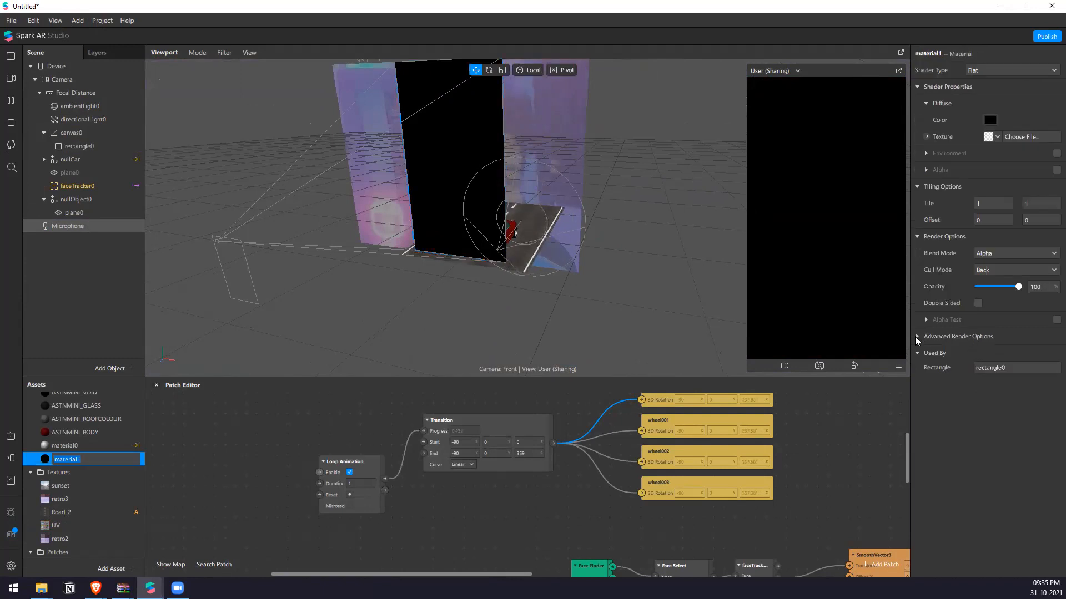
{"action": "left_click", "coordinate": [978, 386]}
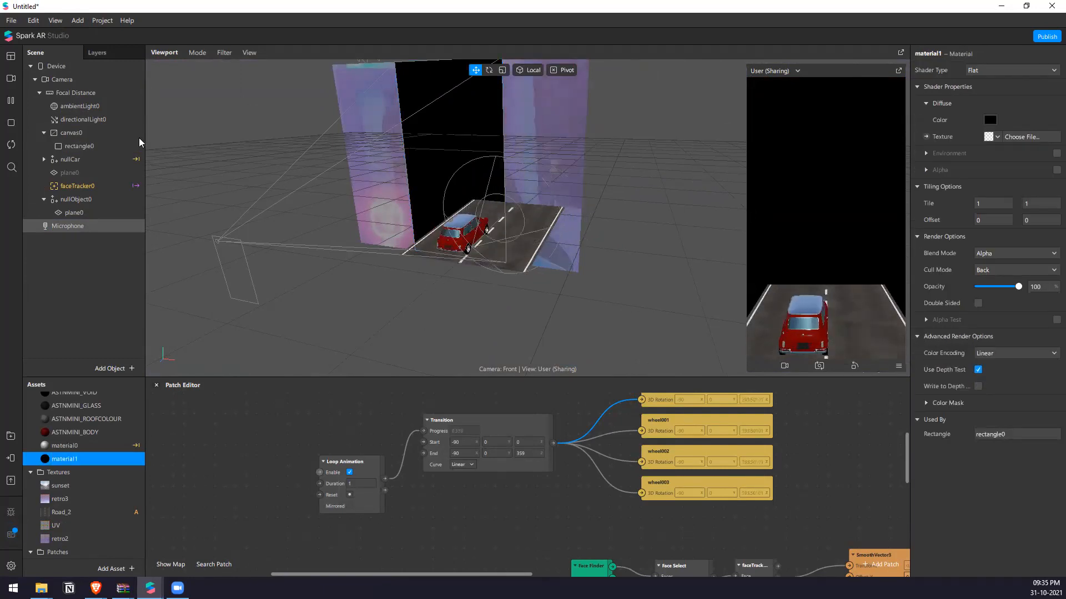
Try moving rectangle0 away from the camera frame, to about -836, 532, and undo the move.
{"action": "left_click", "coordinate": [83, 146]}
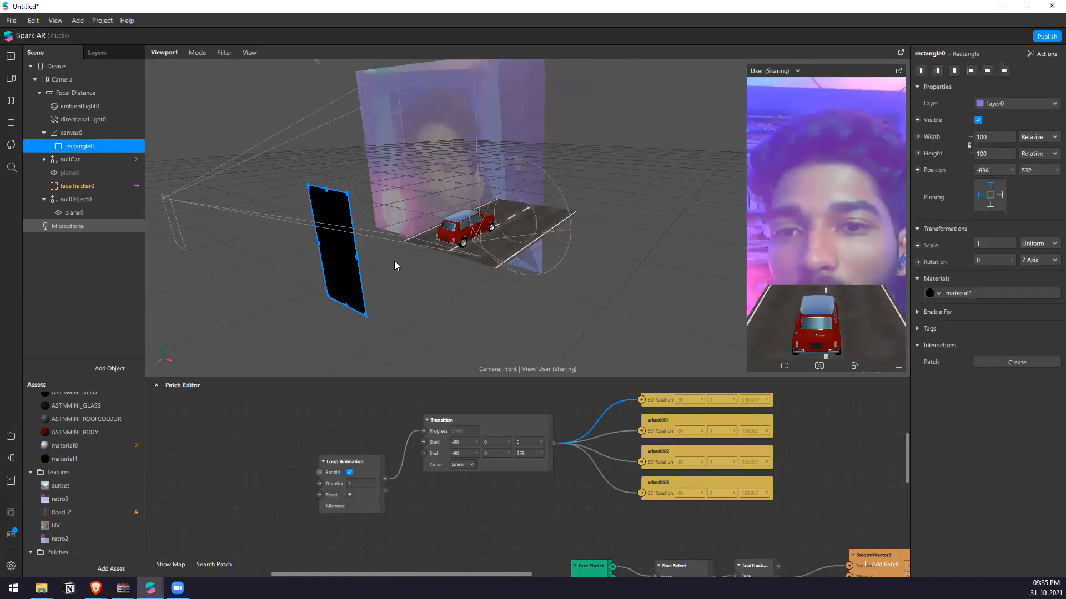
{"action": "left_click", "coordinate": [655, 176]}
{"action": "left_click_drag", "start_coordinate": [557, 203], "coordinate": [347, 207]}
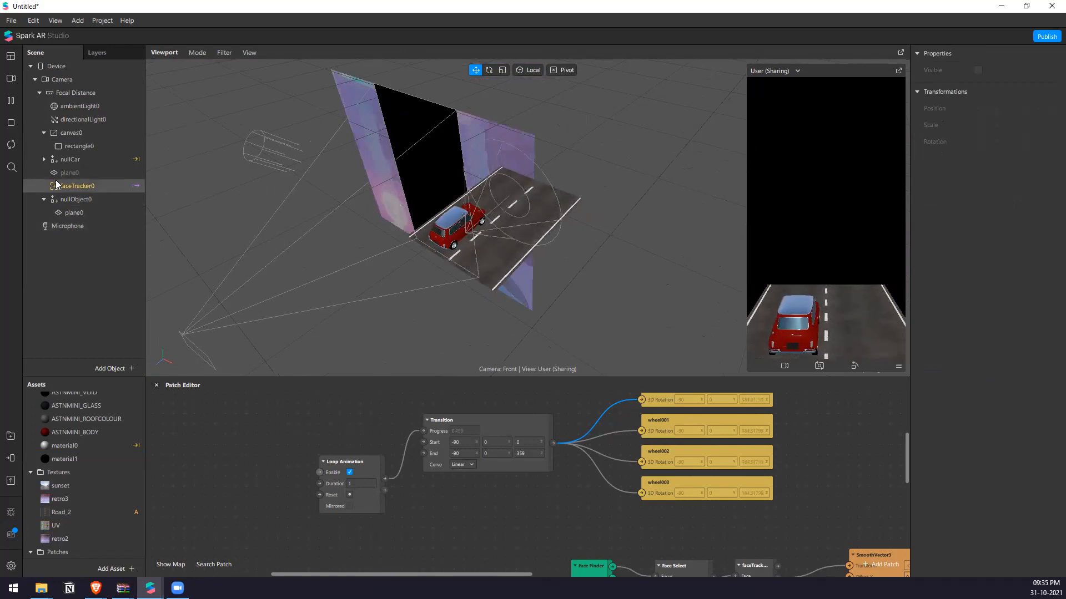
Move spotLight0 under nullCar forward, just ahead of the car's front bumper, at about Z -0.128.
{"action": "left_click", "coordinate": [49, 161]}
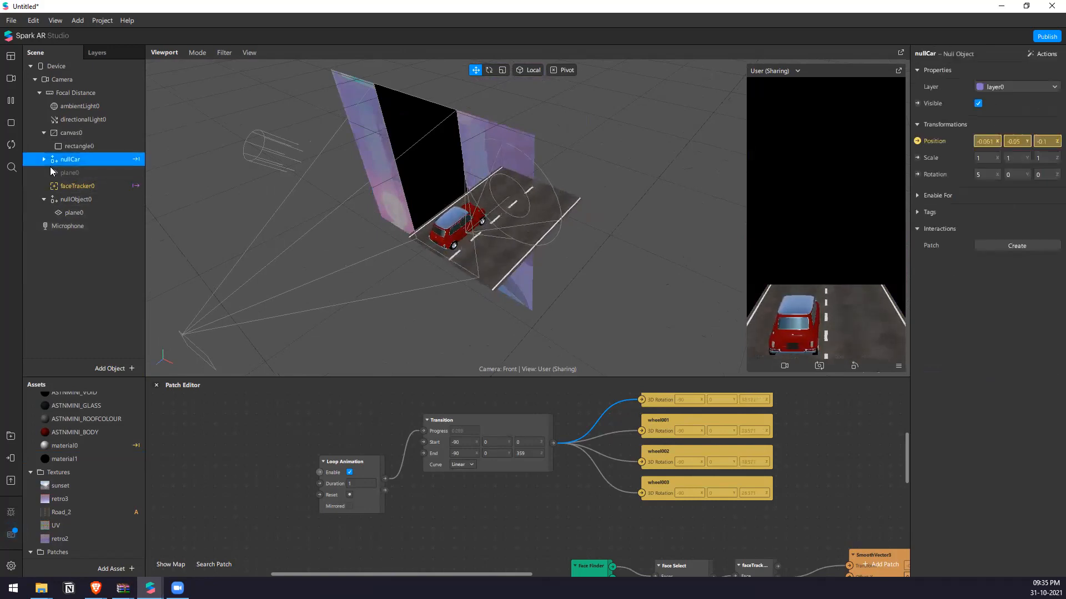
{"action": "scroll", "coordinate": [86, 285], "scroll_direction": "down", "scroll_amount": 2}
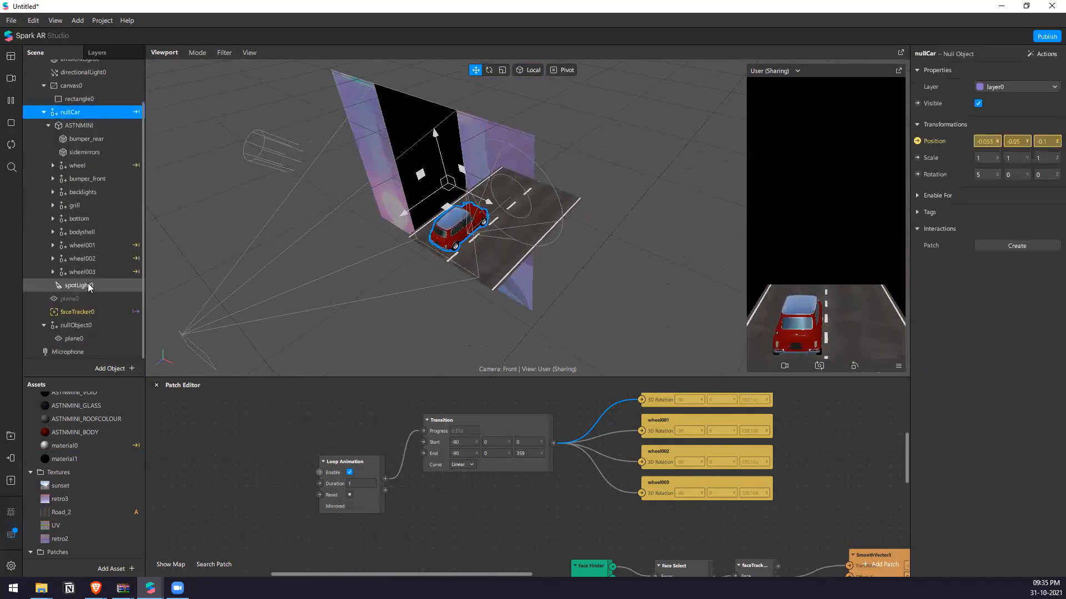
{"action": "right_click_drag", "start_coordinate": [413, 226], "coordinate": [455, 211]}
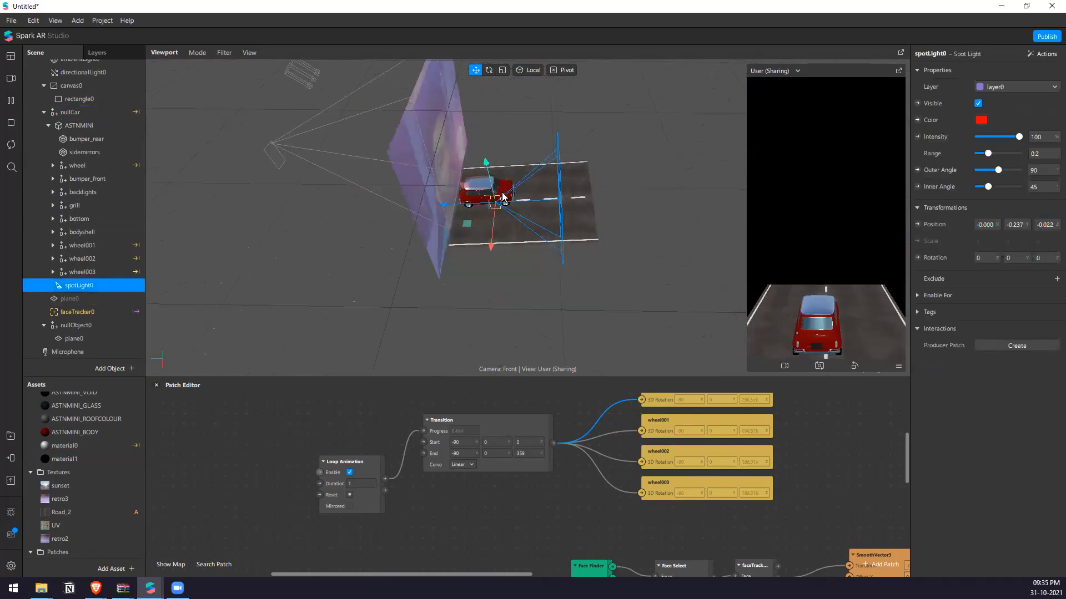
{"action": "scroll", "coordinate": [503, 196], "scroll_direction": "up", "scroll_amount": 3}
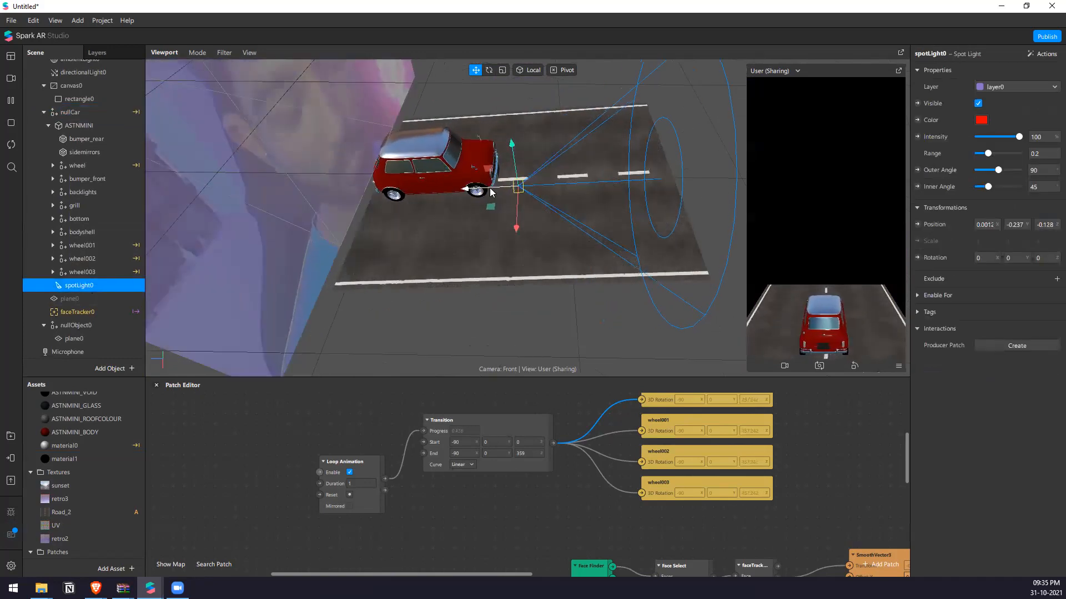
Set spotLight0's range to 0.3 and its outer and inner angles to 59, and raise it to about Y -0.191.
{"action": "key", "text": "r"}
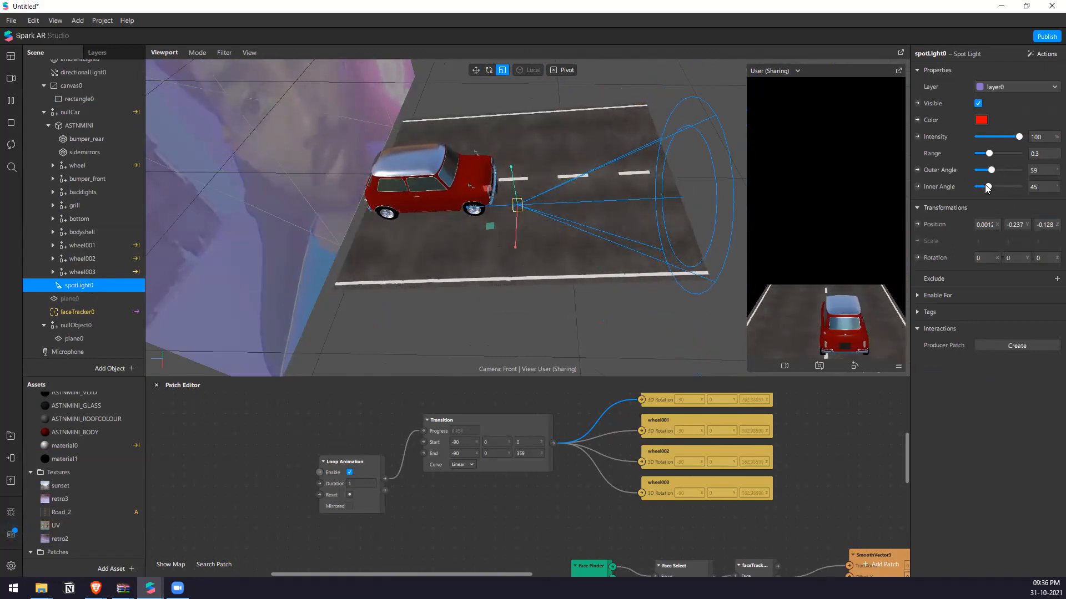
{"action": "left_click_drag", "start_coordinate": [986, 188], "coordinate": [984, 187]}
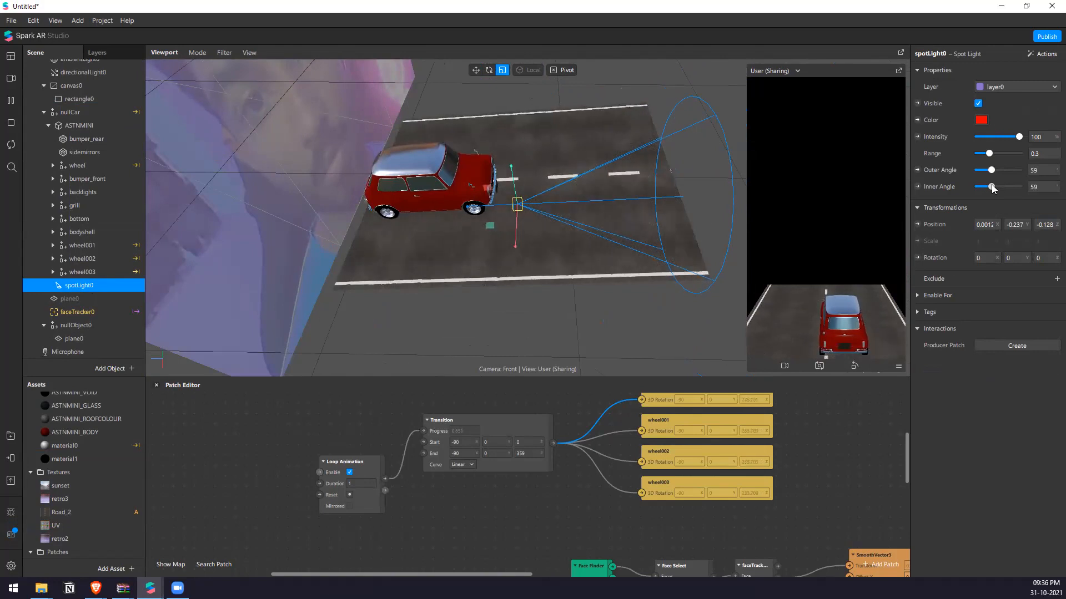
{"action": "right_click_drag", "start_coordinate": [621, 176], "coordinate": [593, 152]}
{"action": "left_click_drag", "start_coordinate": [549, 212], "coordinate": [549, 187]}
{"action": "right_click_drag", "start_coordinate": [600, 198], "coordinate": [689, 232]}
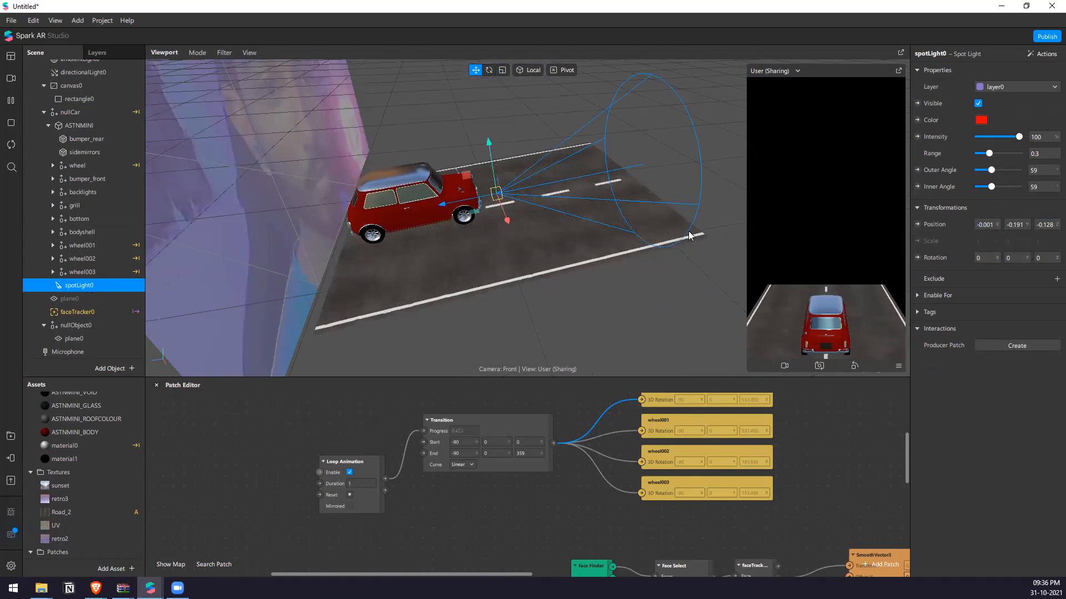
Change the shader type of the road plane's material0 to Physically-Based.
{"action": "left_click", "coordinate": [102, 300]}
{"action": "left_click", "coordinate": [102, 338]}
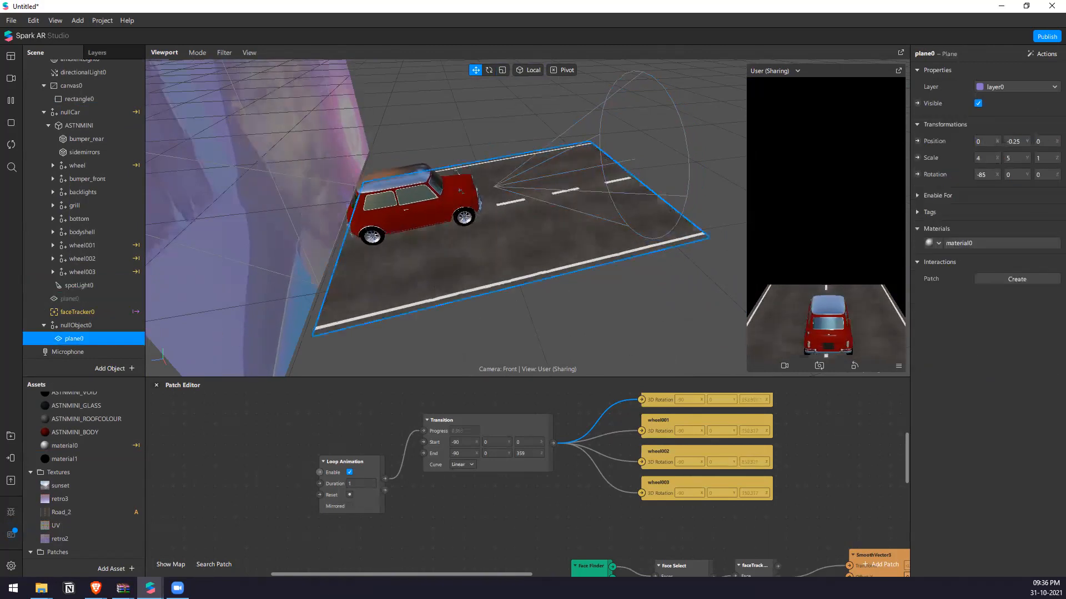
{"action": "left_click", "coordinate": [971, 244]}
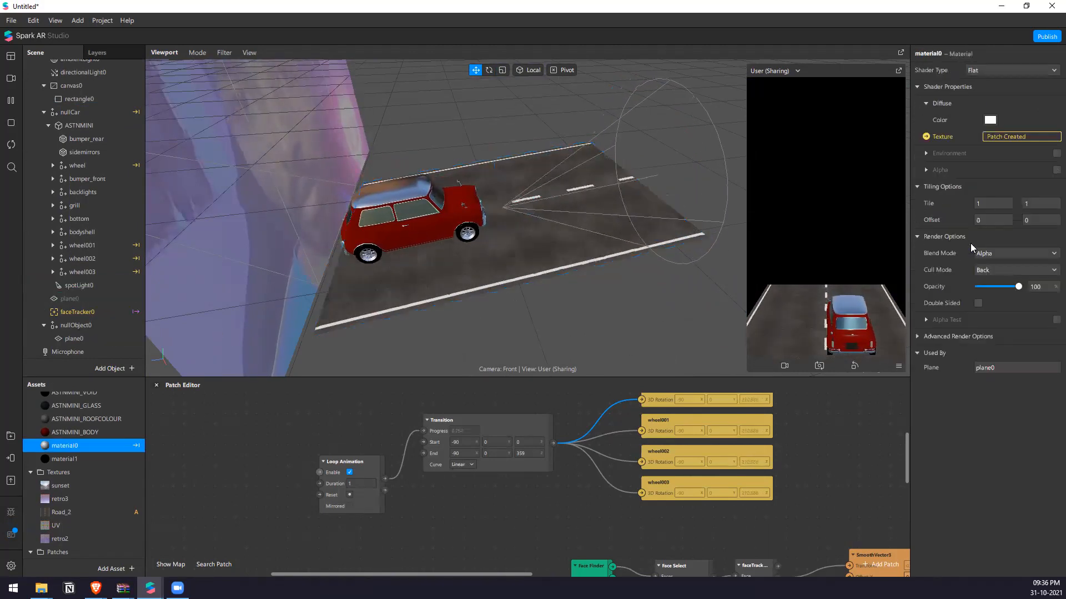
{"action": "left_click", "coordinate": [1004, 67]}
{"action": "left_click", "coordinate": [1019, 93]}
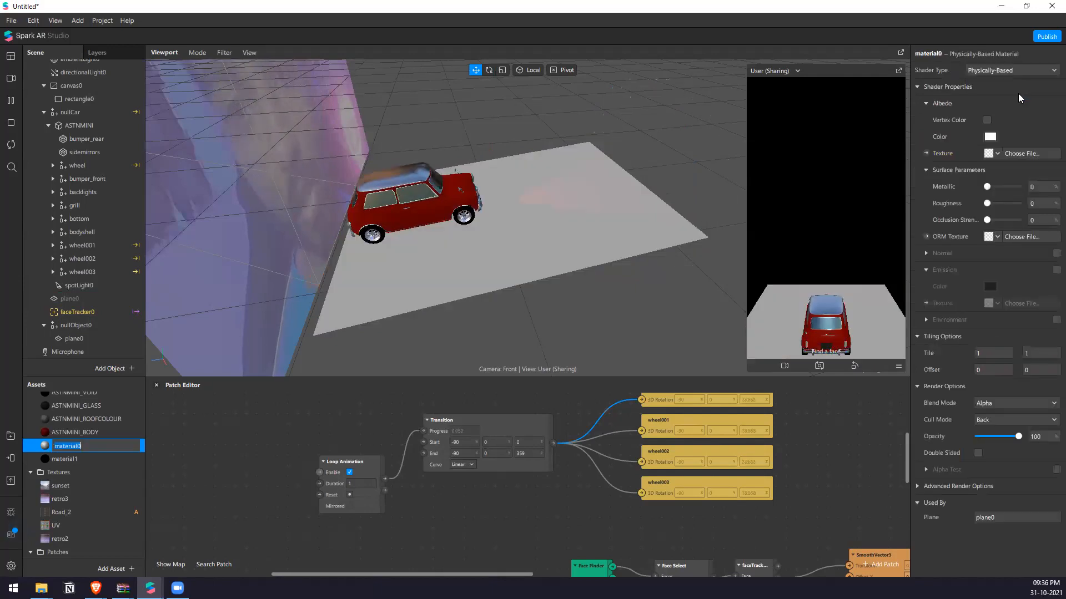
Create a patch for material0's albedo texture and connect the Texture Transform output to its Base Color Texture input.
{"action": "scroll", "coordinate": [552, 458], "scroll_direction": "down", "scroll_amount": 8}
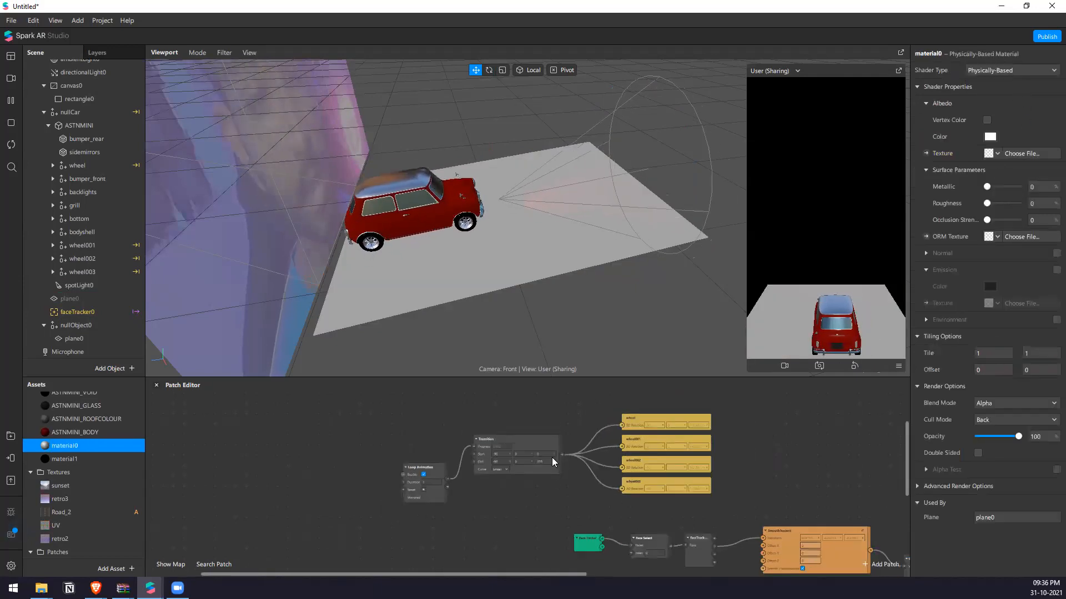
{"action": "scroll", "coordinate": [785, 496], "scroll_direction": "up", "scroll_amount": 7}
{"action": "middle_click_drag", "start_coordinate": [844, 522], "coordinate": [769, 448]}
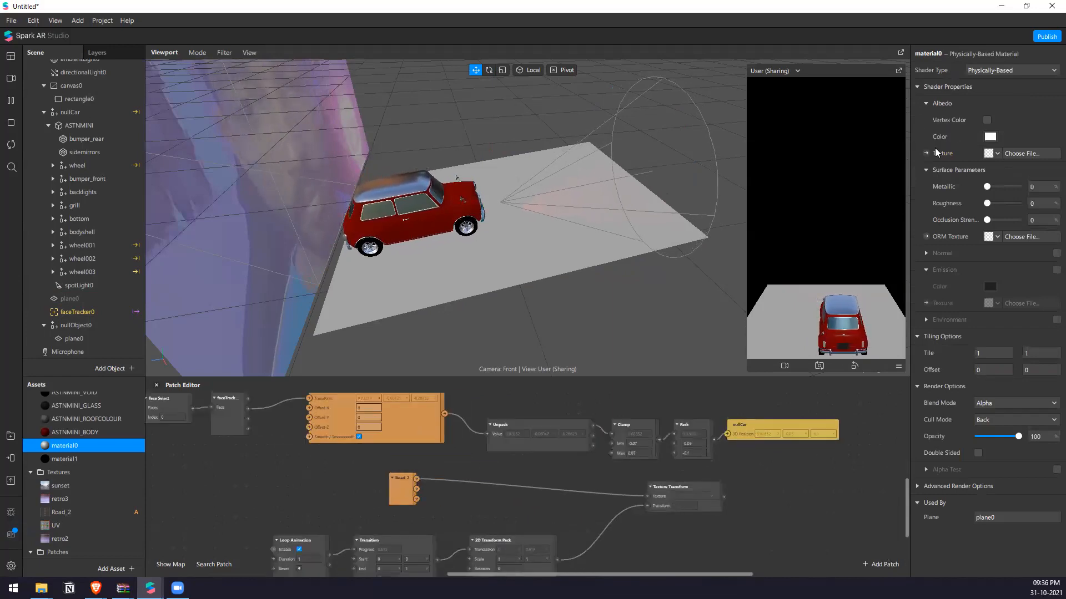
{"action": "scroll", "coordinate": [734, 482], "scroll_direction": "up", "scroll_amount": 1}
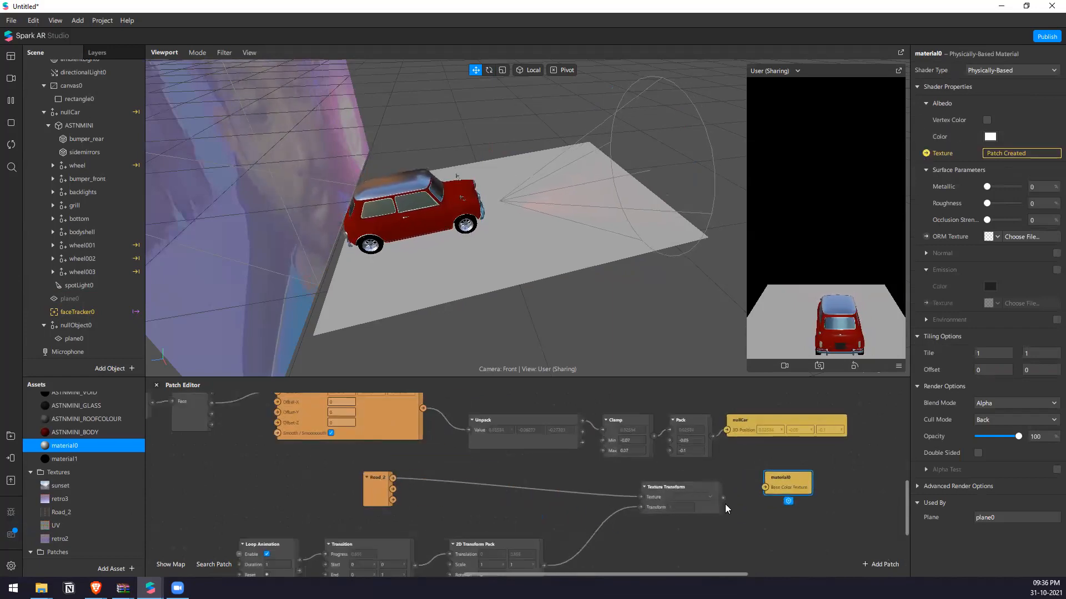
{"action": "left_click_drag", "start_coordinate": [761, 489], "coordinate": [763, 488]}
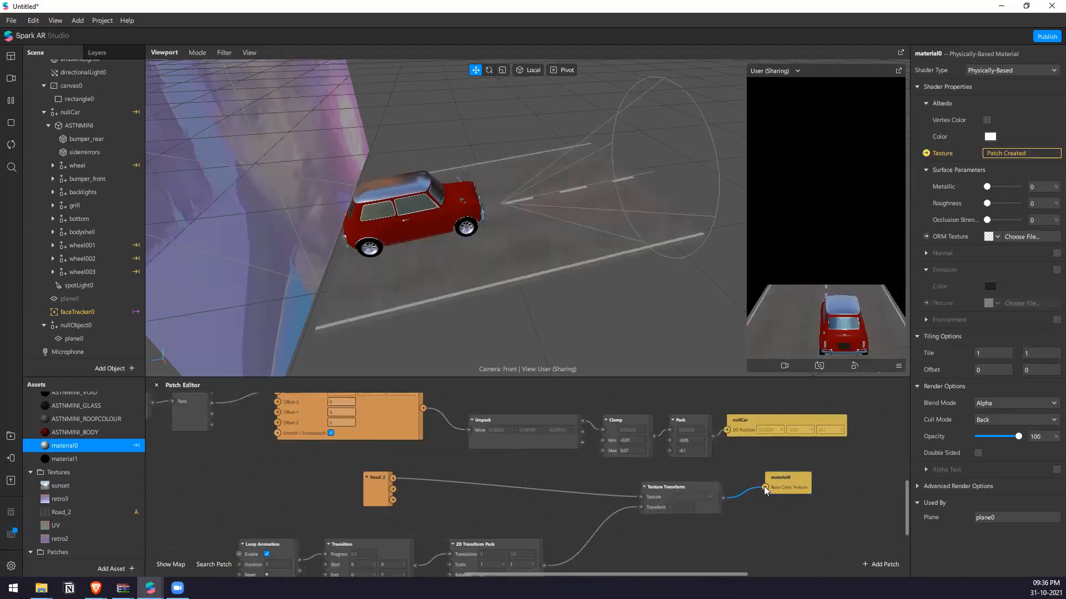
Set material0's metallic value to 70 and its roughness to 33.
{"action": "mouse_move", "coordinate": [987, 187]}
{"action": "left_mouse_down"}
{"action": "mouse_move", "coordinate": [1010, 192]}
{"action": "mouse_move", "coordinate": [998, 204]}
{"action": "left_mouse_up"}
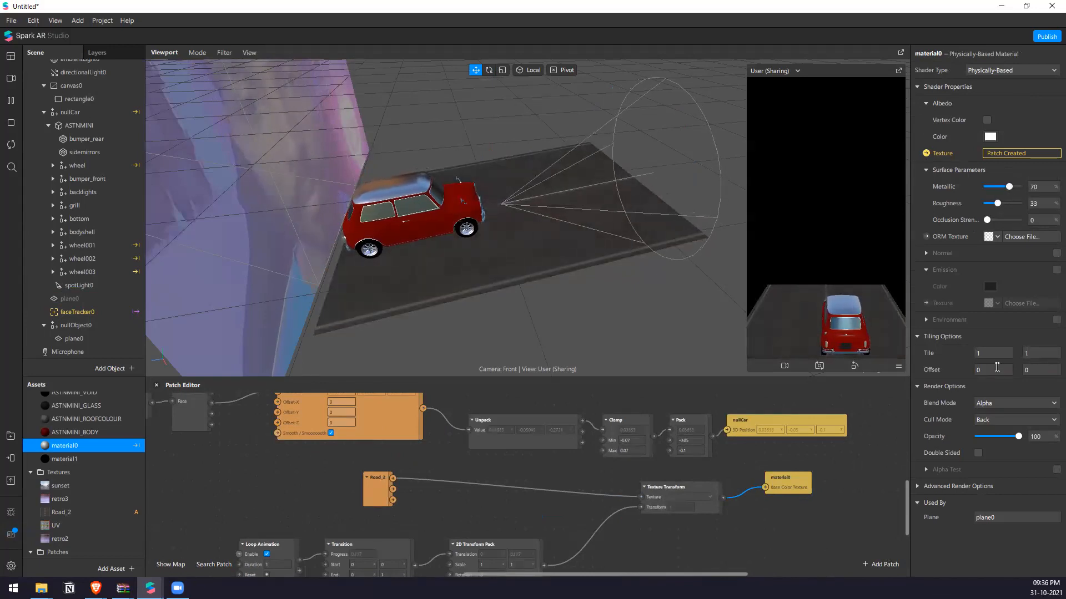
Try the sunset texture as the environment of material0 and switch the environment off again.
{"action": "left_click", "coordinate": [1056, 254]}
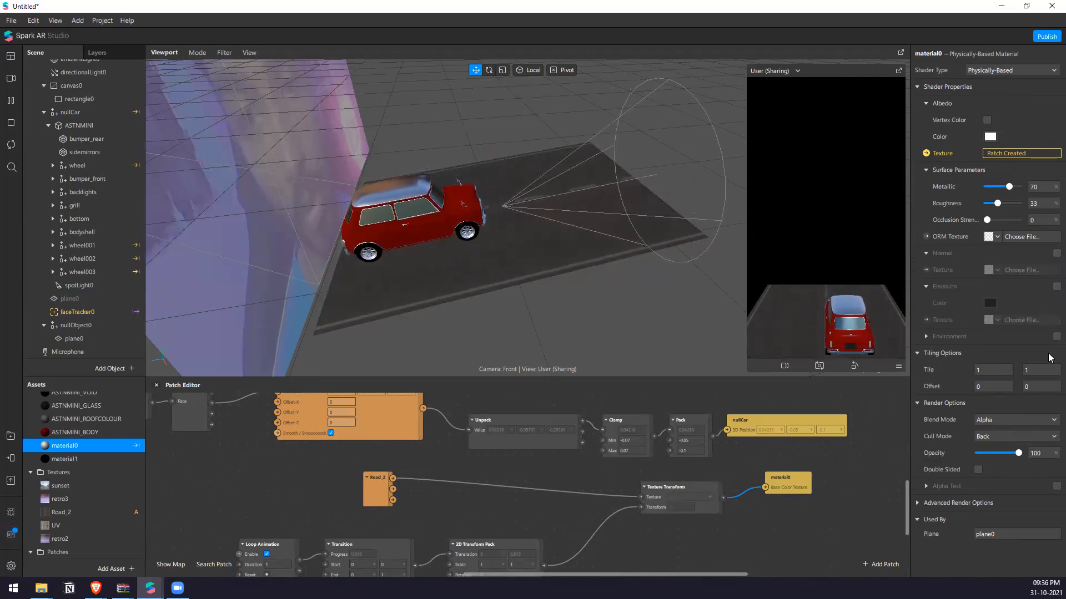
{"action": "left_click", "coordinate": [1054, 337]}
{"action": "left_click", "coordinate": [997, 353]}
{"action": "left_click", "coordinate": [1006, 369]}
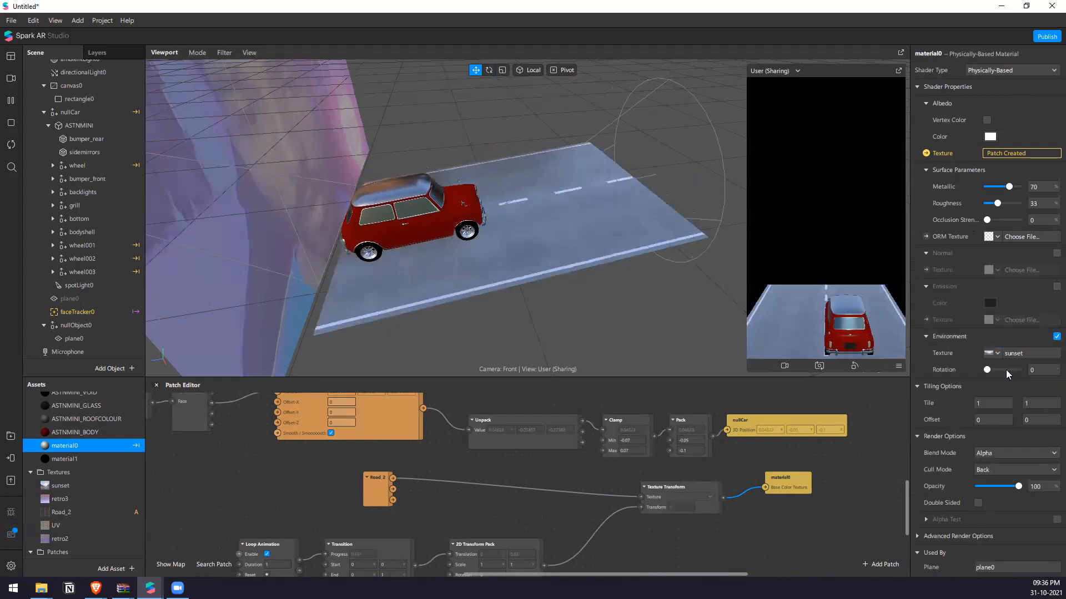
{"action": "left_click", "coordinate": [1054, 336]}
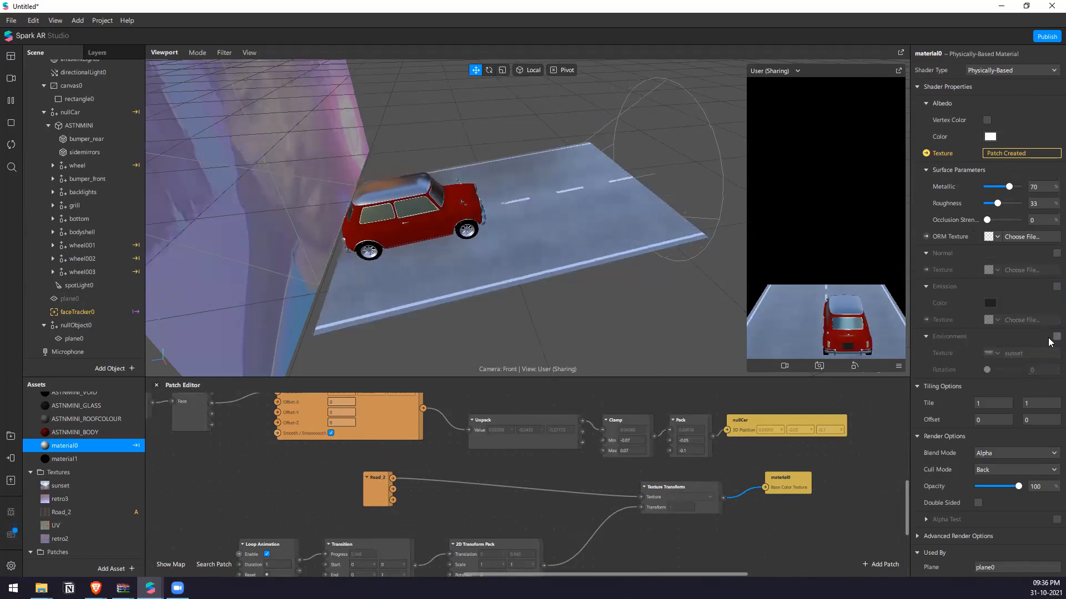
Toggle spotLight0's visibility to compare its effect on the road, and set its range to 0.2.
{"action": "left_click", "coordinate": [91, 285]}
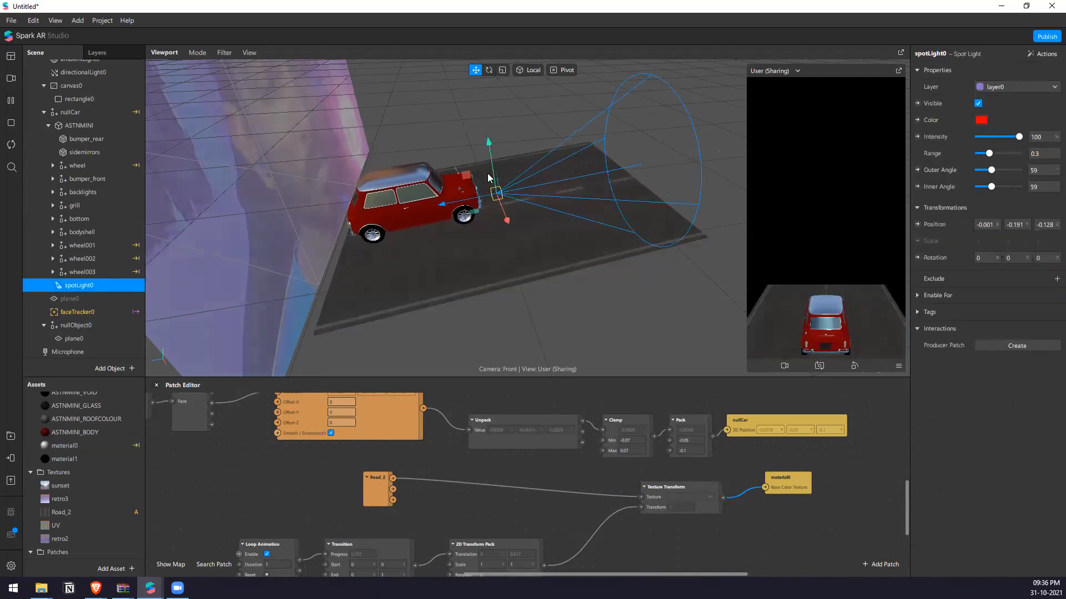
{"action": "left_click", "coordinate": [978, 104]}
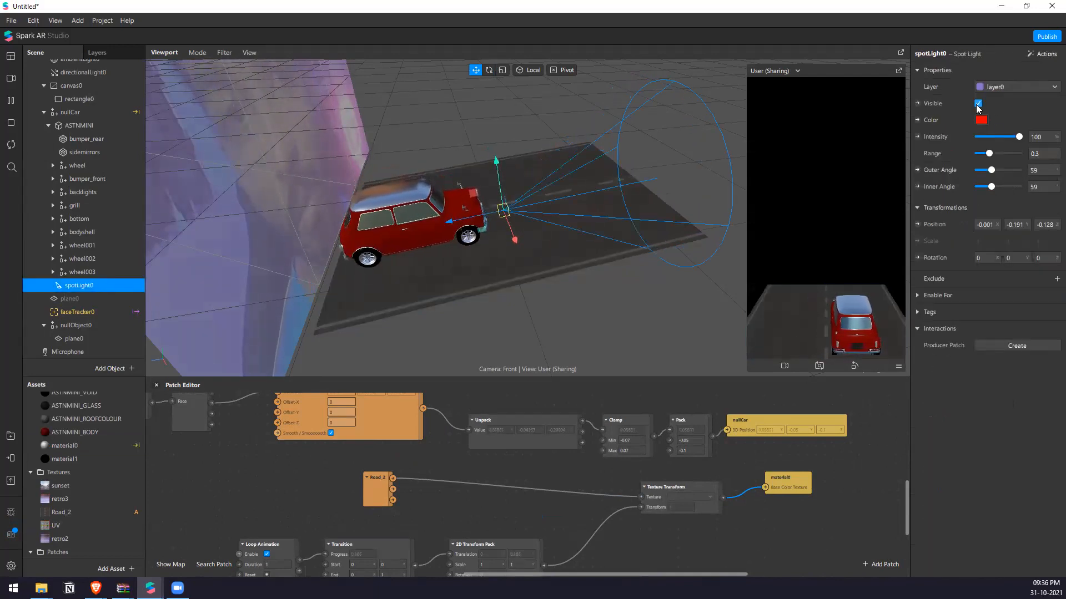
{"action": "middle_click_drag", "start_coordinate": [516, 217], "coordinate": [488, 197]}
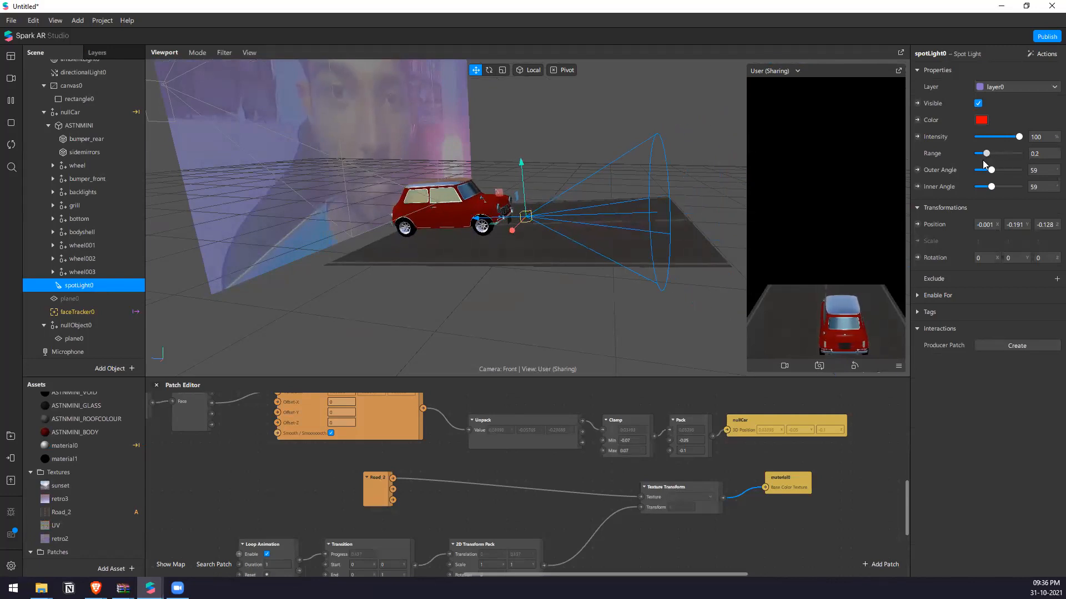
Set the color of spotLight0 to white, #ffffff.
{"action": "middle_click_drag", "start_coordinate": [609, 231], "coordinate": [627, 269]}
{"action": "left_click", "coordinate": [980, 121]}
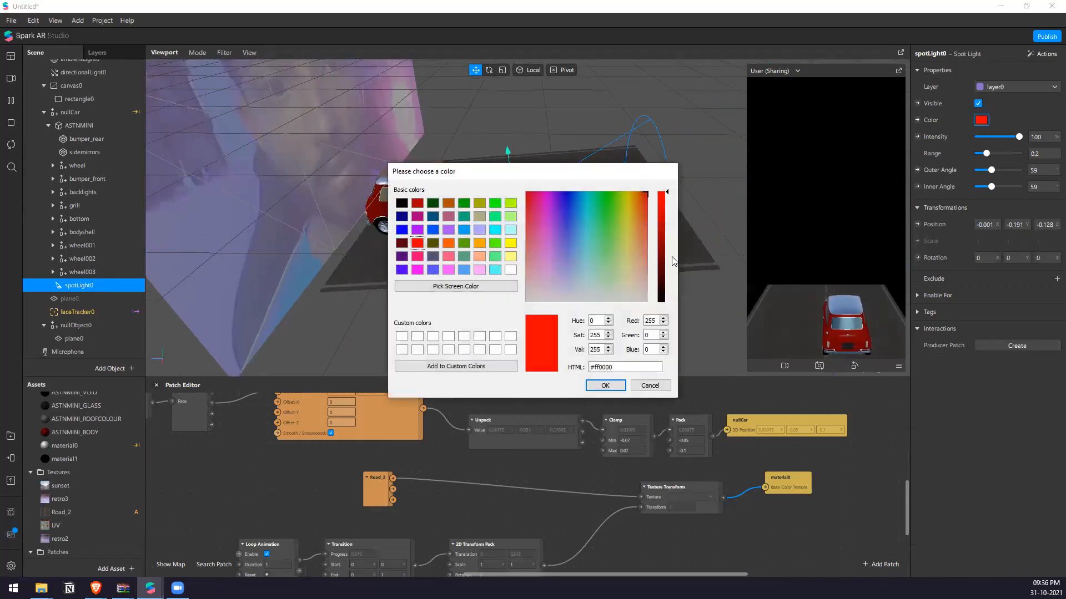
{"action": "left_click_drag", "start_coordinate": [571, 277], "coordinate": [522, 304]}
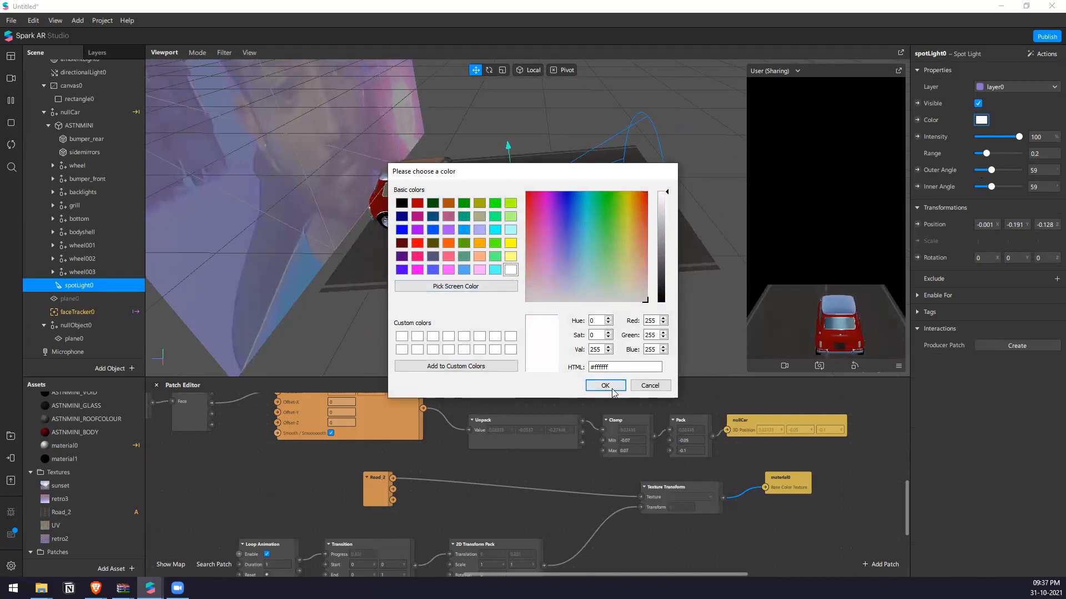
{"action": "left_click", "coordinate": [611, 385]}
Shift the road's plane0 slightly, to about Y -0.249 and Z -0.003.
{"action": "scroll", "coordinate": [495, 150], "scroll_direction": "up", "scroll_amount": 3}
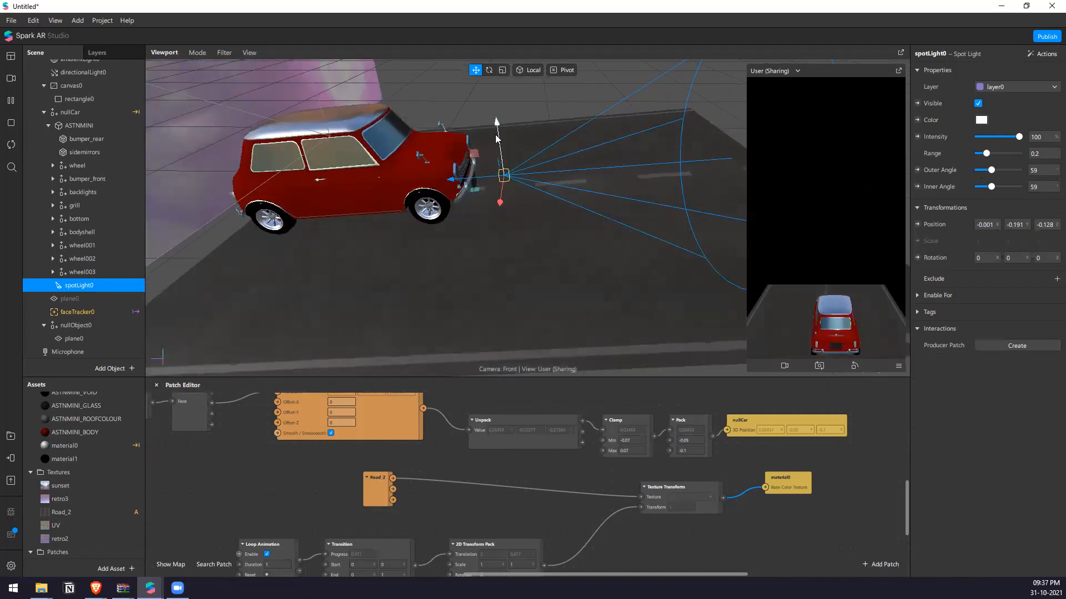
{"action": "left_click", "coordinate": [502, 147]}
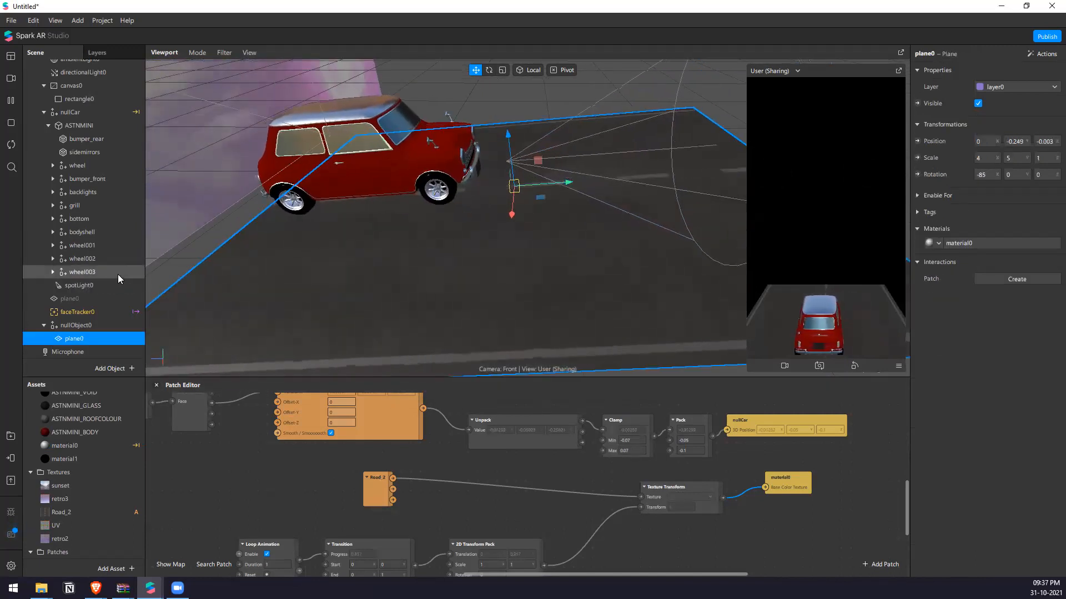
Raise spotLight0 in front of the car to about Y -0.161.
{"action": "left_click", "coordinate": [96, 273]}
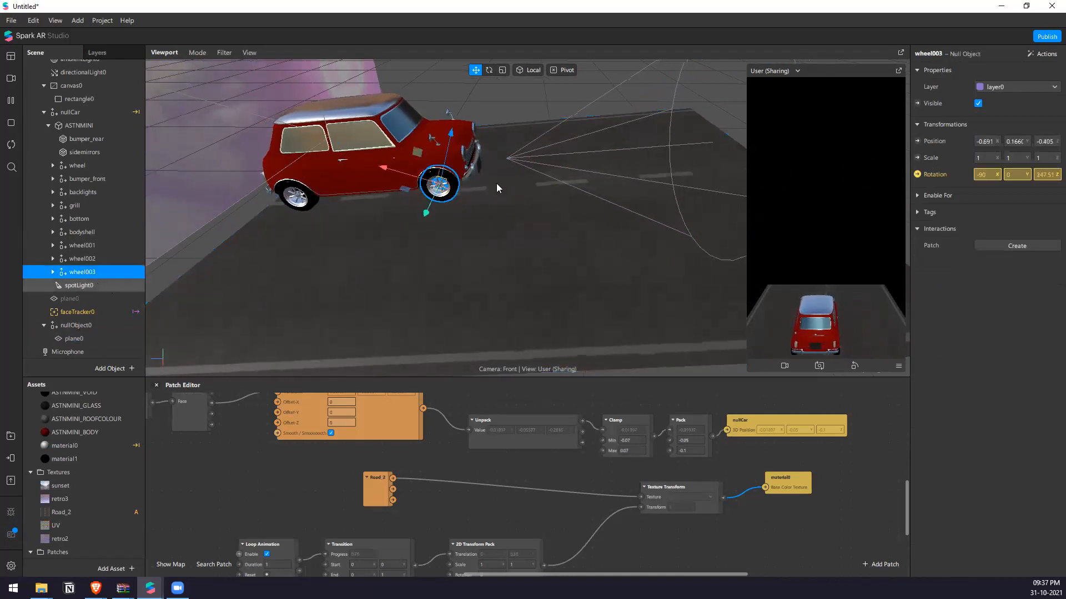
{"action": "left_click", "coordinate": [506, 161]}
{"action": "left_click_drag", "start_coordinate": [504, 130], "coordinate": [514, 154]}
{"action": "right_click_drag", "start_coordinate": [507, 222], "coordinate": [509, 118]}
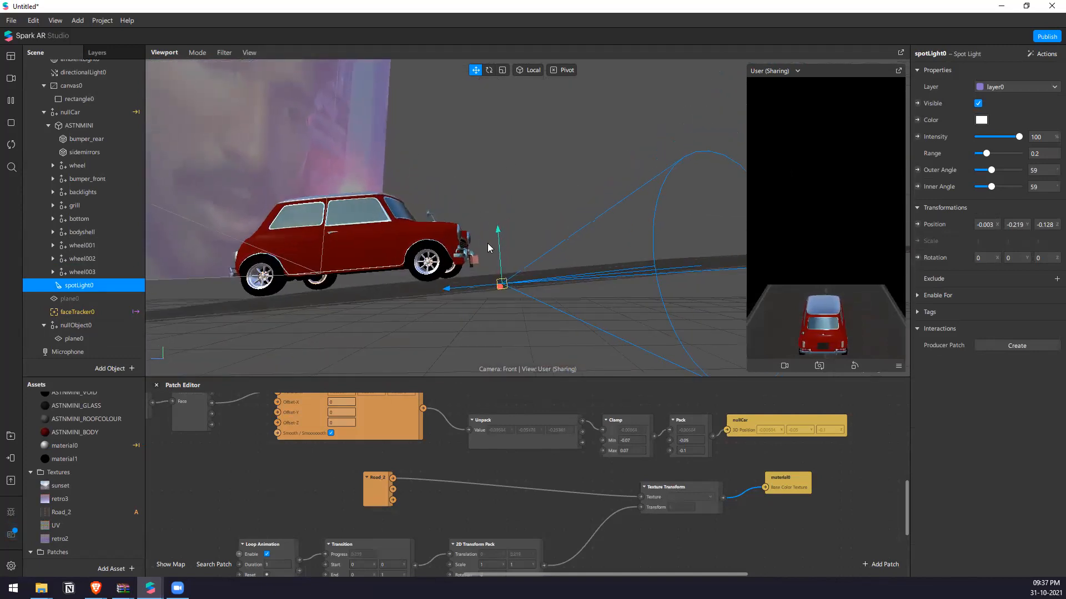
{"action": "left_click_drag", "start_coordinate": [497, 227], "coordinate": [499, 188]}
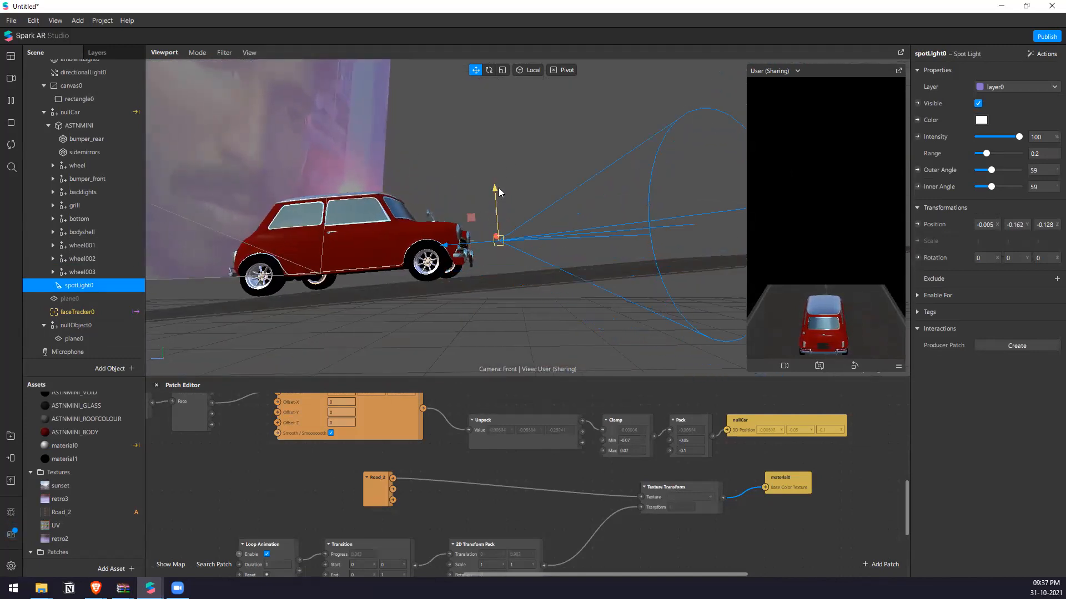
Rotate spotLight0 downward toward the road to about -70.47 degrees on X.
{"action": "key", "text": "e"}
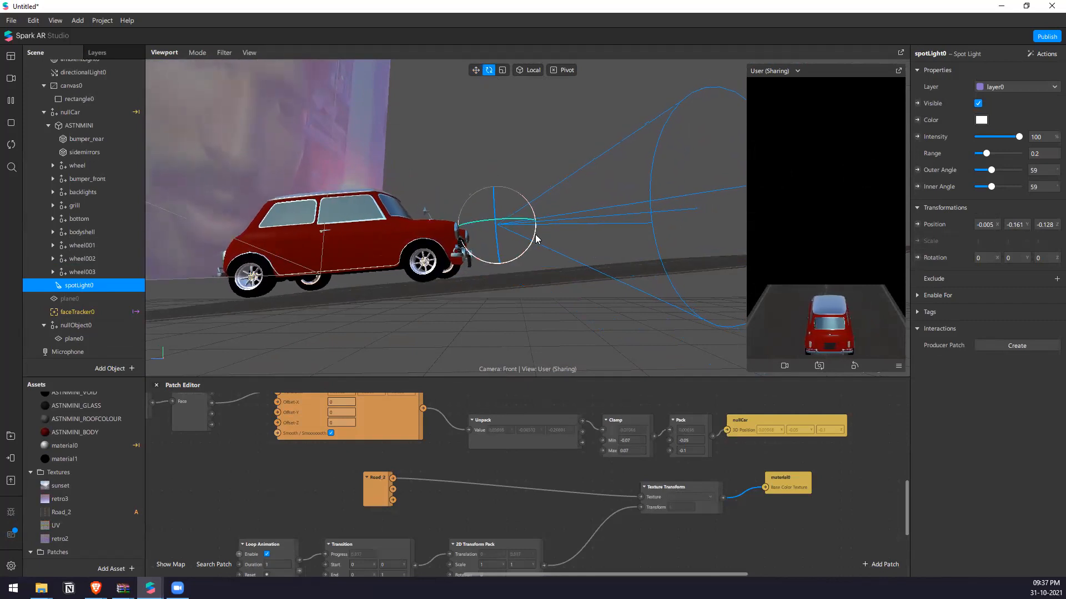
{"action": "left_click_drag", "start_coordinate": [516, 292], "coordinate": [502, 296]}
{"action": "right_click_drag", "start_coordinate": [504, 295], "coordinate": [585, 367]}
{"action": "scroll", "coordinate": [521, 165], "scroll_direction": "up", "scroll_amount": 3}
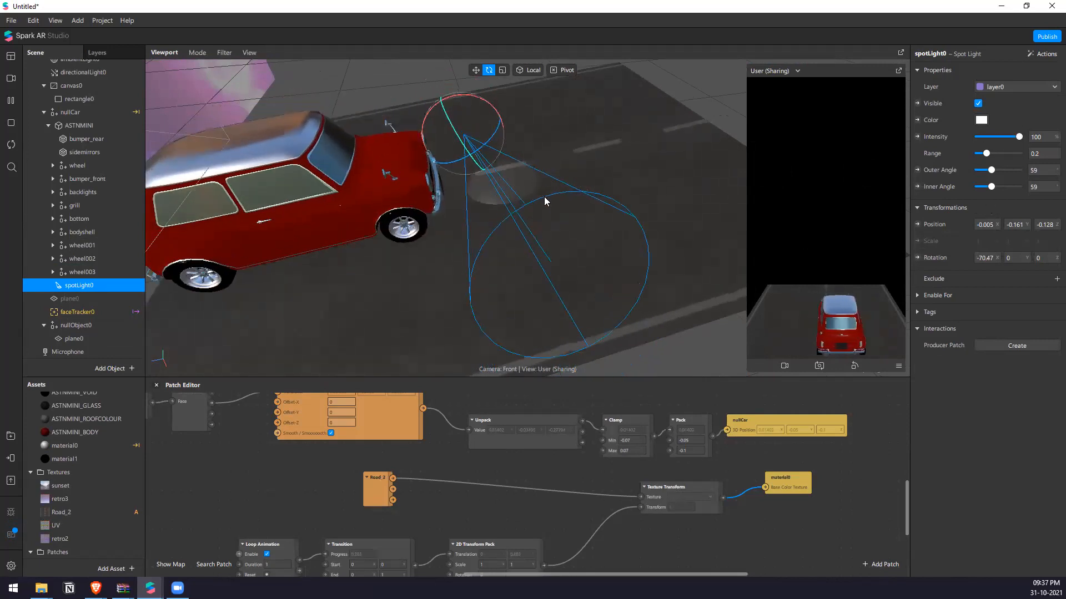
Hide directionalLight0 and toggle ambientLight0's visibility off and on to compare the lighting.
{"action": "scroll", "coordinate": [78, 140], "scroll_direction": "up", "scroll_amount": 2}
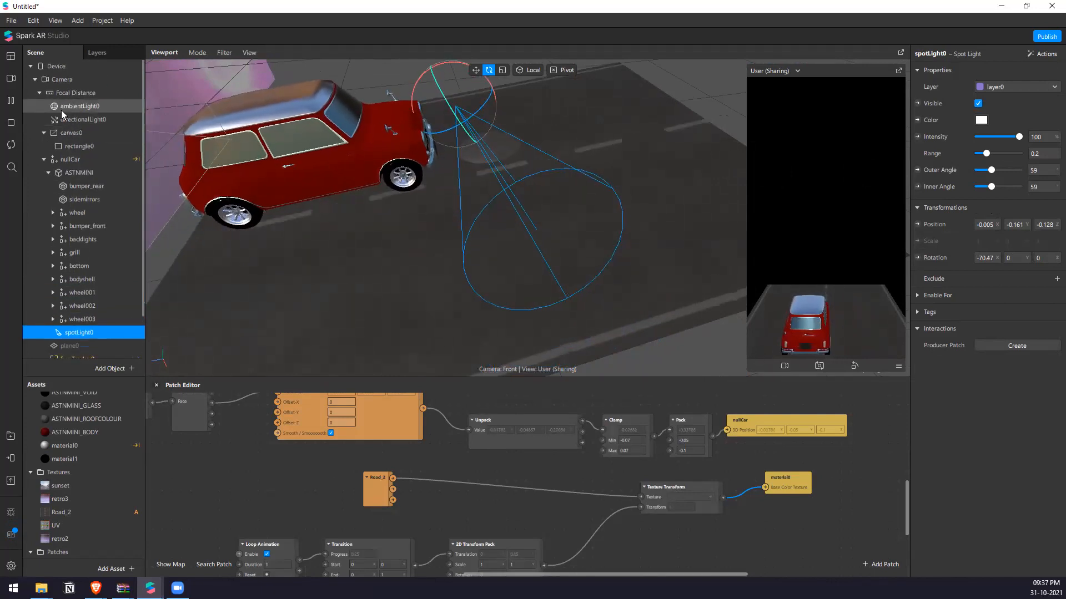
{"action": "left_click", "coordinate": [72, 119]}
{"action": "left_click", "coordinate": [978, 104]}
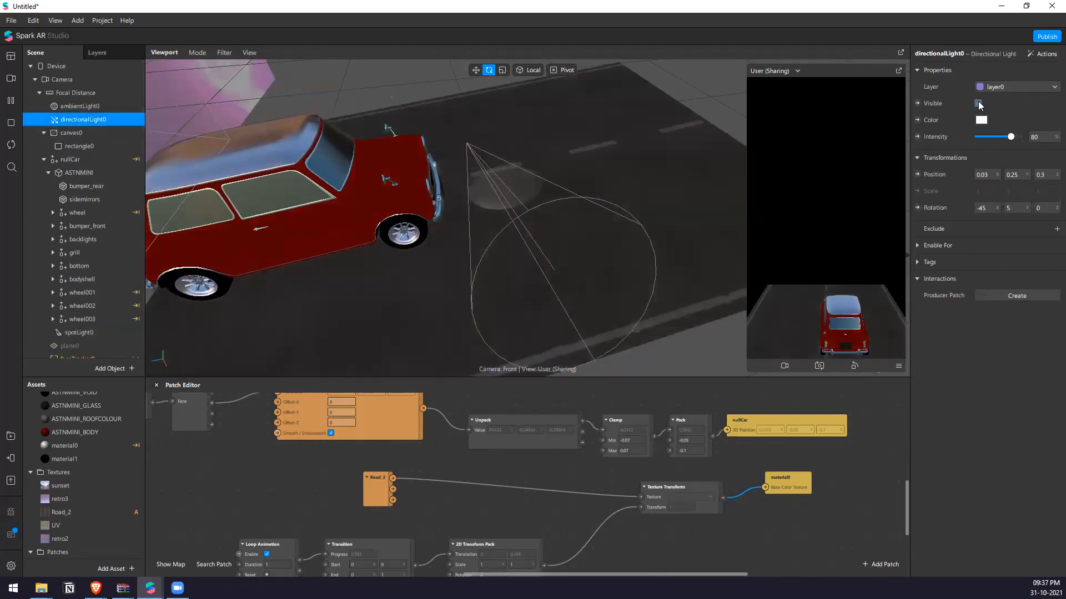
{"action": "left_click", "coordinate": [81, 105]}
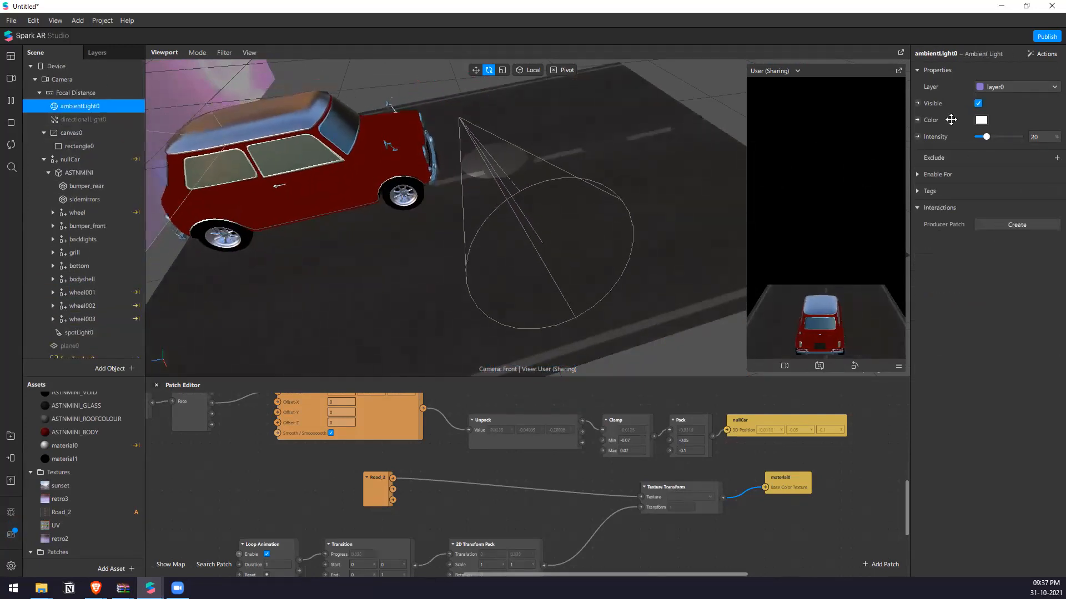
{"action": "left_click", "coordinate": [978, 103]}
{"action": "left_click", "coordinate": [978, 104]}
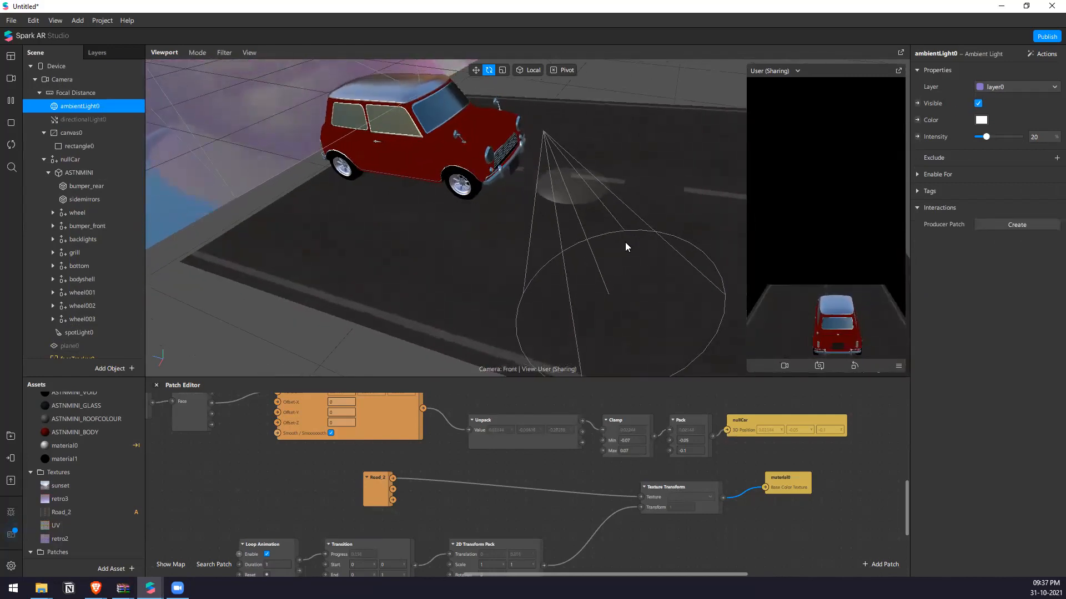
Set spotLight0's X rotation to -10 so that it points slightly down at the road ahead.
{"action": "left_click", "coordinate": [534, 142]}
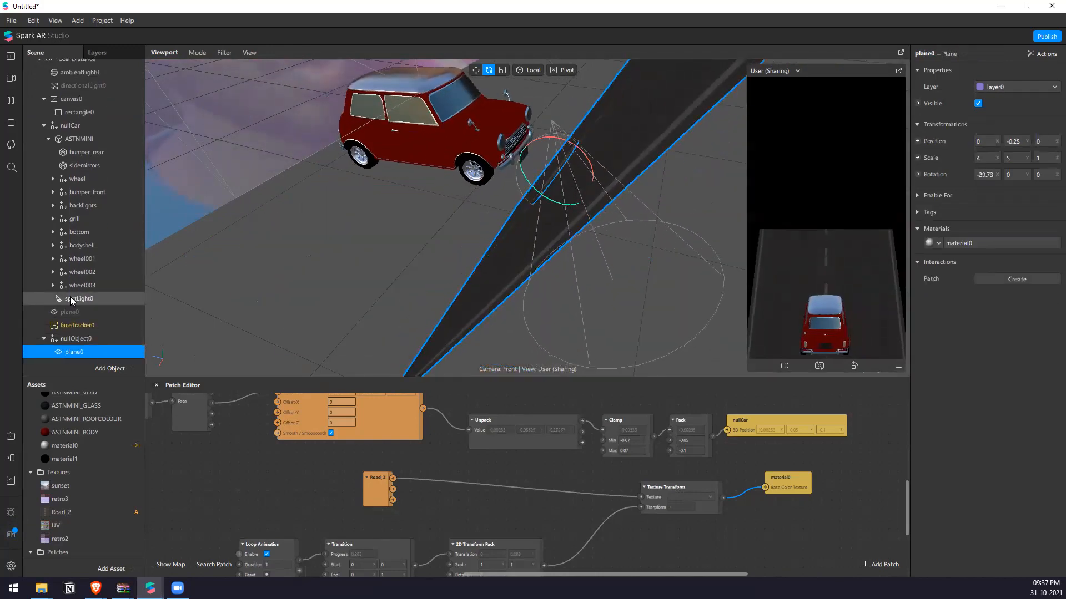
{"action": "left_click", "coordinate": [71, 299]}
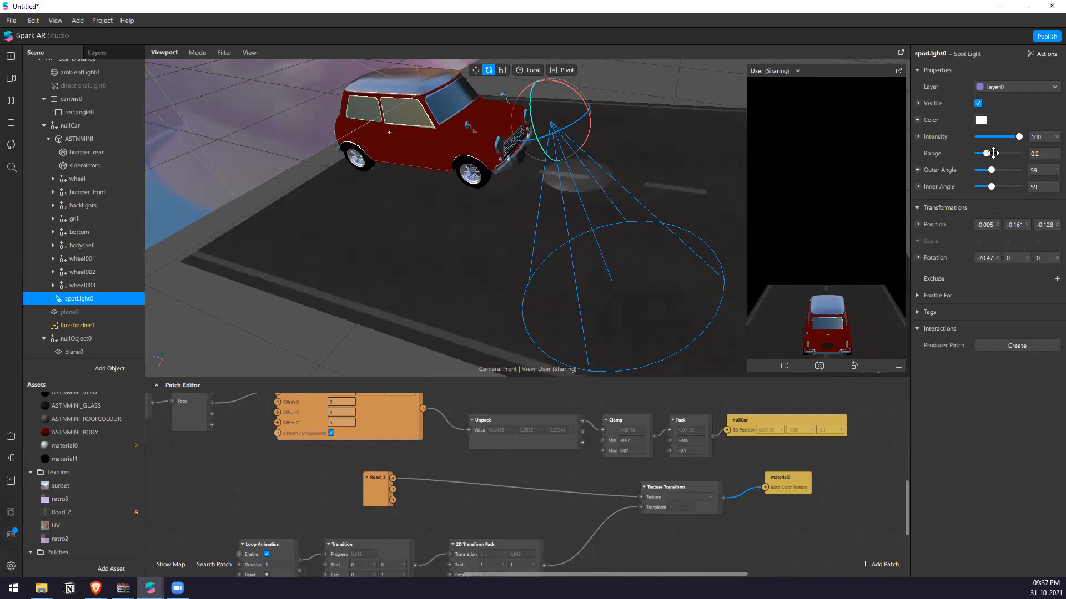
{"action": "left_click", "coordinate": [985, 257]}
{"action": "type", "text": "5"}
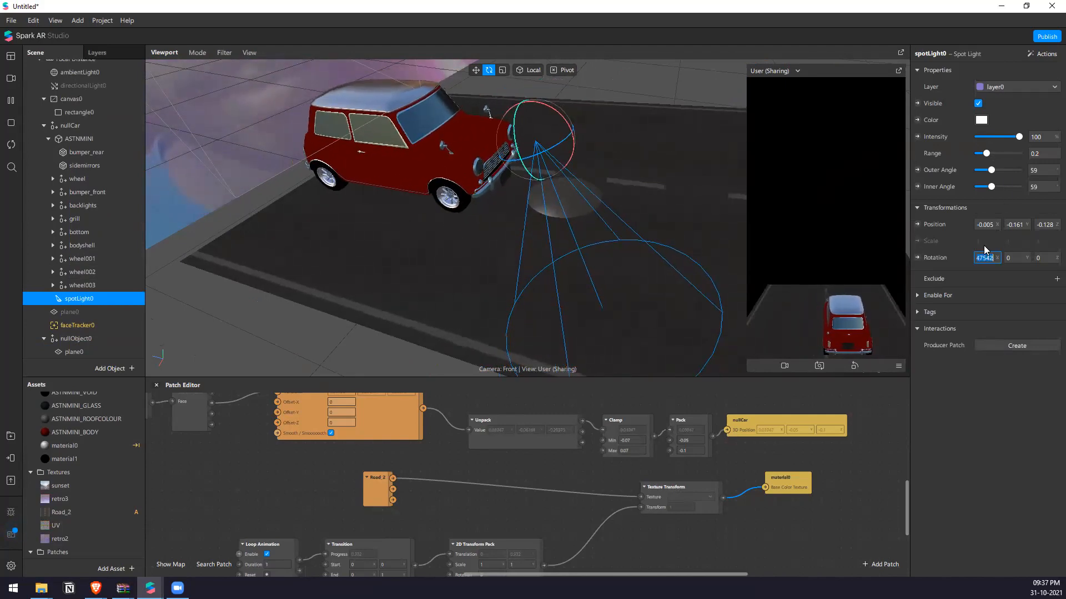
{"action": "type", "text": "1"}
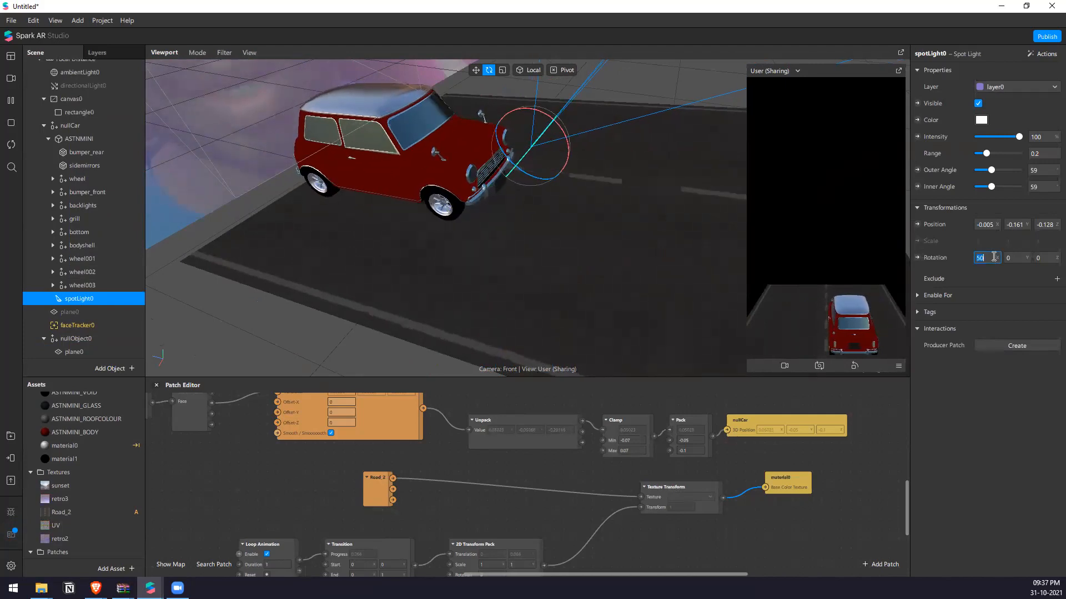
{"action": "key", "text": "Down"}
{"action": "key", "text": "Down"}
{"action": "key", "text": "Down"}
{"action": "key", "text": "Down"}
{"action": "key", "text": "Down"}
{"action": "key", "text": "Down"}
{"action": "key", "text": "Down"}
{"action": "key", "text": "Down"}
{"action": "key", "text": "Down"}
{"action": "key", "text": "Down"}
{"action": "key", "text": "Down"}
{"action": "key", "text": "Down"}
{"action": "key", "text": "Down"}
{"action": "key", "text": "Down"}
{"action": "key", "text": "Down"}
{"action": "key", "text": "Down"}
{"action": "key", "text": "Down"}
{"action": "key", "text": "Down"}
{"action": "key", "text": "Down"}
{"action": "key", "text": "Down"}
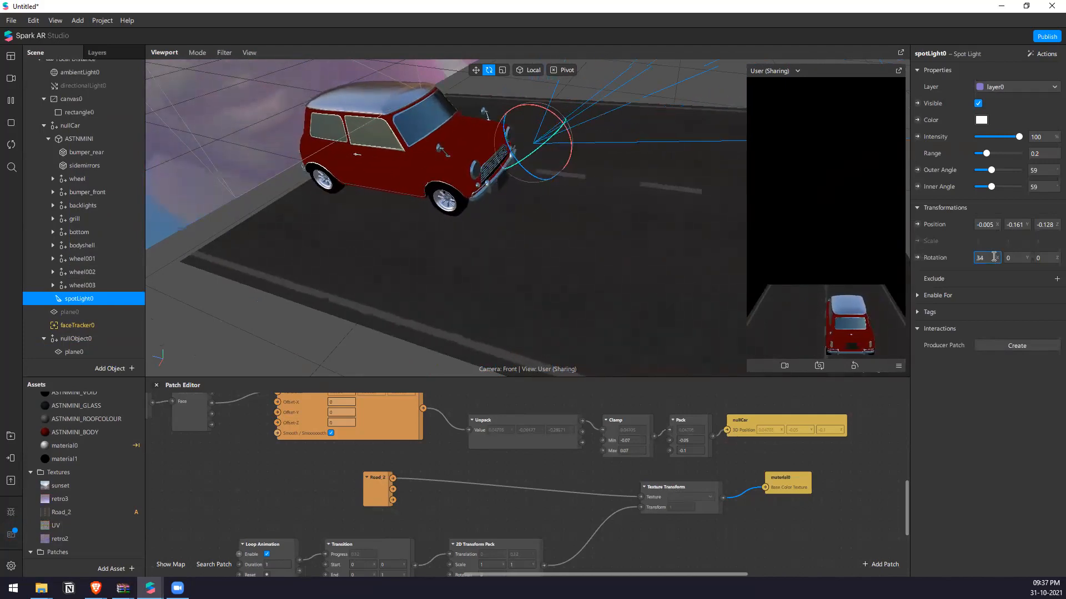
{"action": "key", "text": "Down"}
{"action": "key", "text": "Down"}
{"action": "key", "text": "Down"}
{"action": "key", "text": "Down"}
{"action": "key", "text": "Down"}
{"action": "key", "text": "Down"}
{"action": "key", "text": "Down"}
{"action": "key", "text": "Down"}
{"action": "key", "text": "Down"}
{"action": "key", "text": "Down"}
{"action": "key", "text": "Down"}
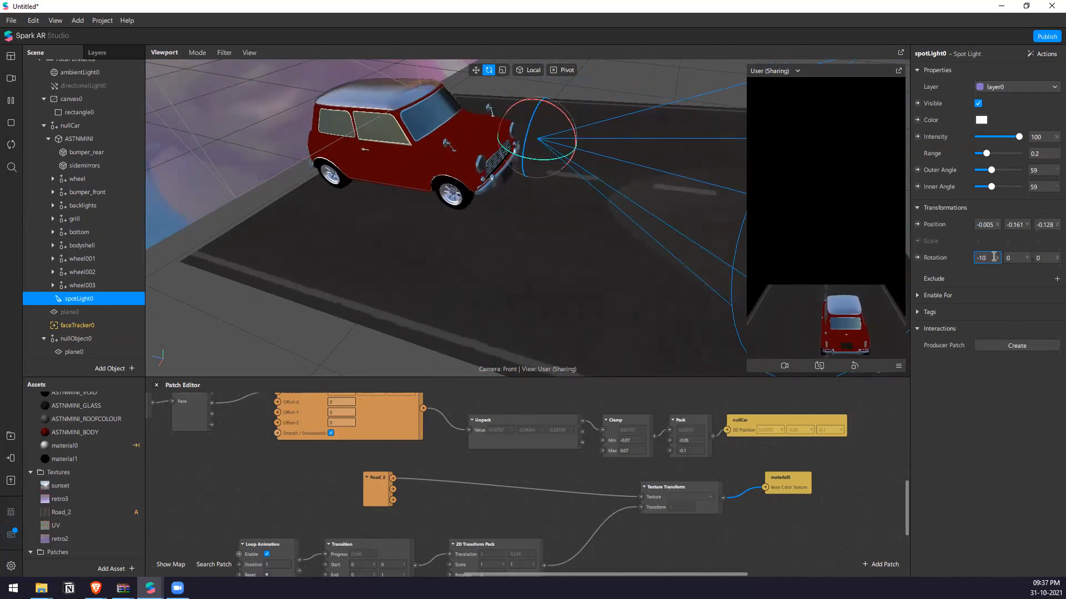
{"action": "scroll", "coordinate": [558, 288], "scroll_direction": "down", "scroll_amount": 5}
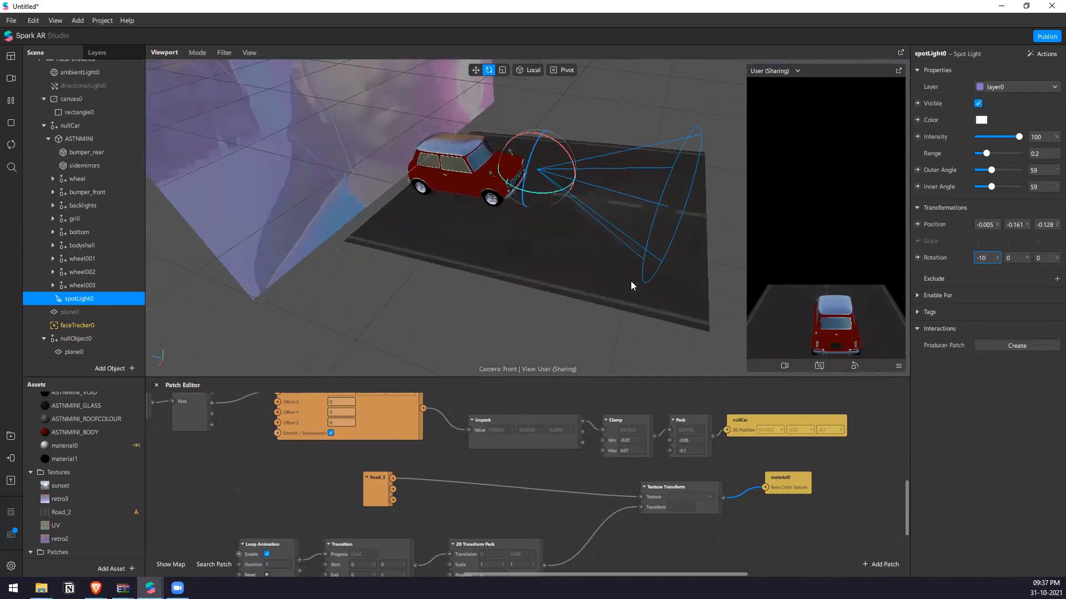
{"action": "scroll", "coordinate": [580, 225], "scroll_direction": "up", "scroll_amount": 3}
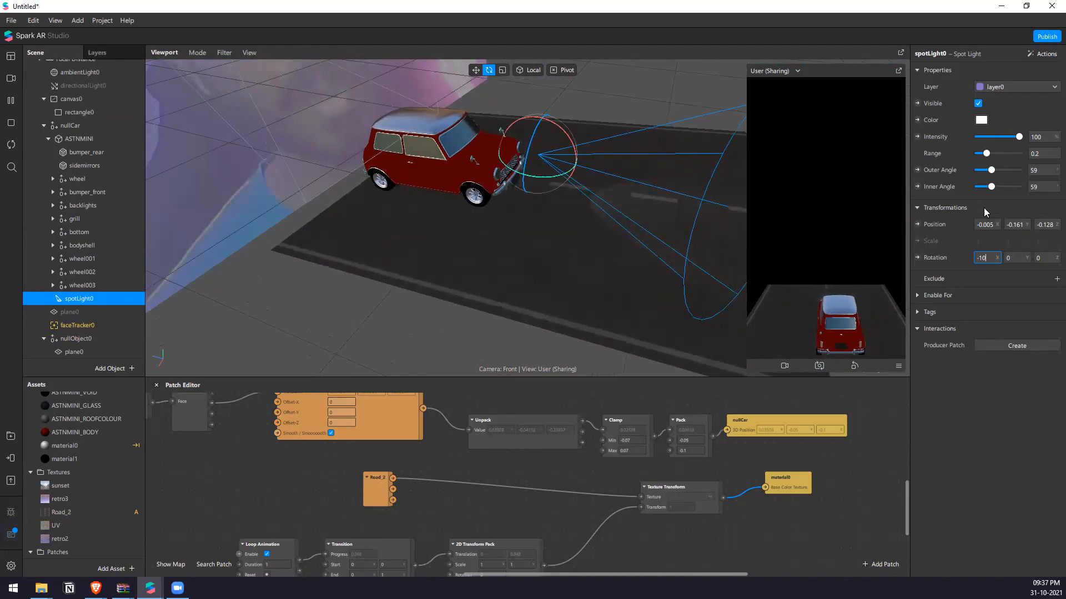
Try different ranges for spotLight0 and set its range to 0.4.
{"action": "left_click", "coordinate": [989, 153]}
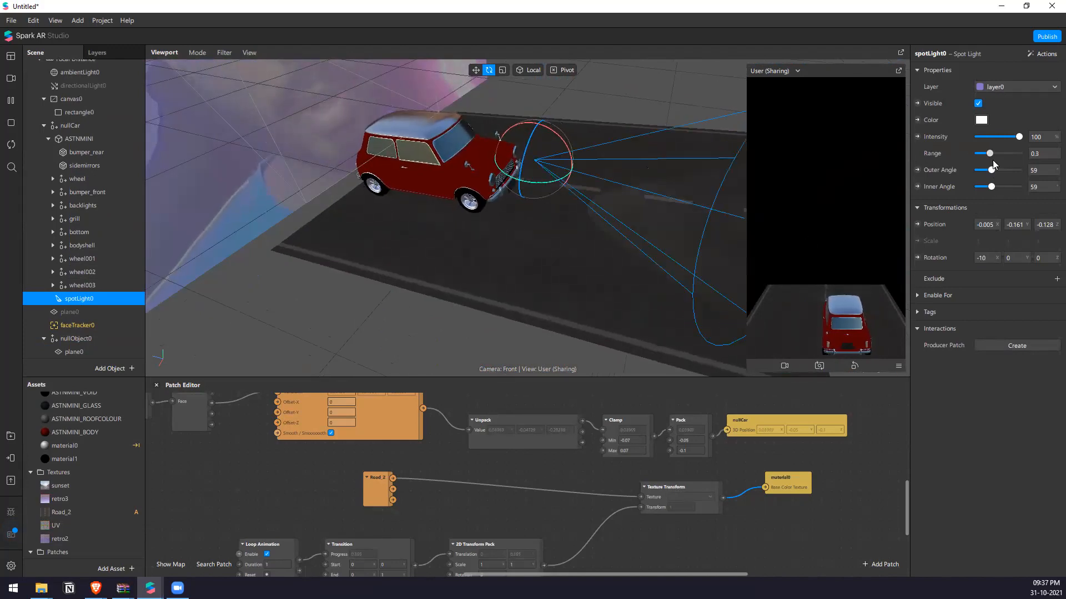
{"action": "left_click_drag", "start_coordinate": [986, 164], "coordinate": [983, 165]}
{"action": "scroll", "coordinate": [477, 165], "scroll_direction": "down", "scroll_amount": 2}
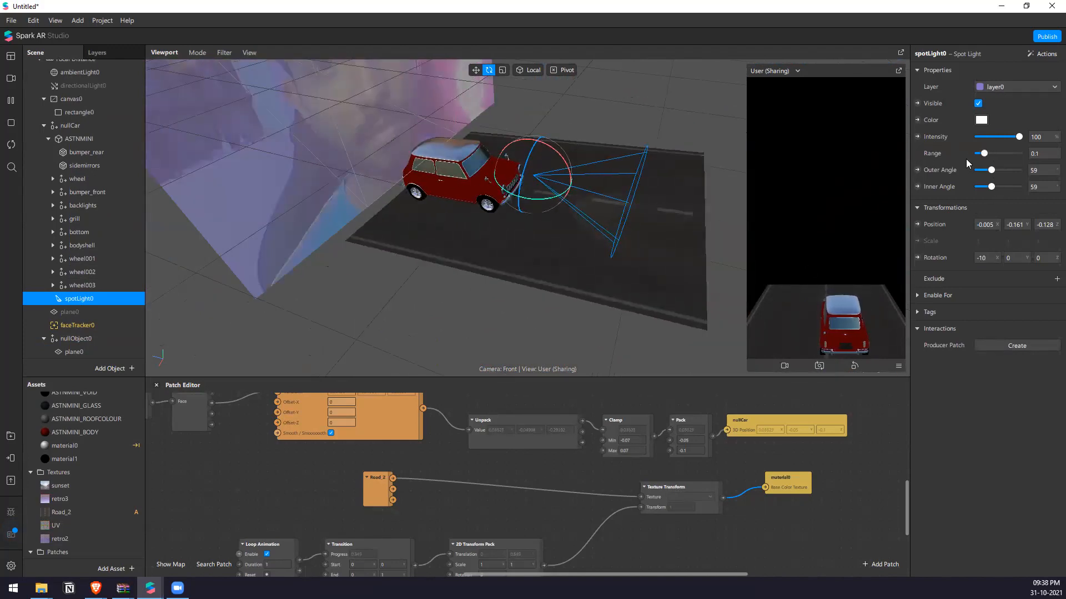
{"action": "left_click_drag", "start_coordinate": [994, 158], "coordinate": [997, 158]}
{"action": "scroll", "coordinate": [602, 208], "scroll_direction": "up", "scroll_amount": 1}
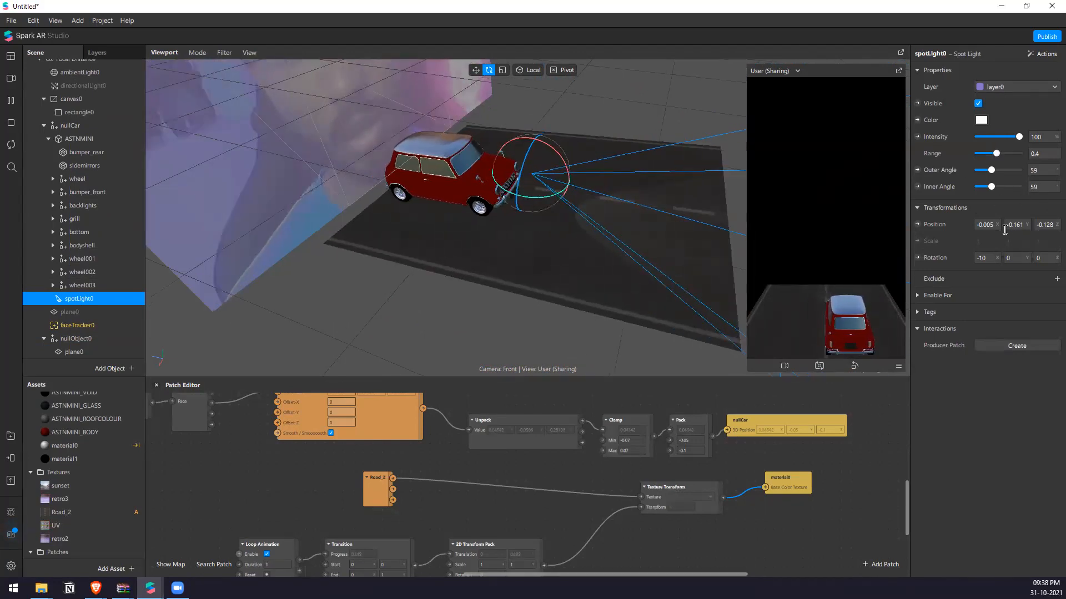
Set spotLight0's position to X 0 and Y -0.2.
{"action": "type", "text": "0"}
{"action": "key", "text": "Return"}
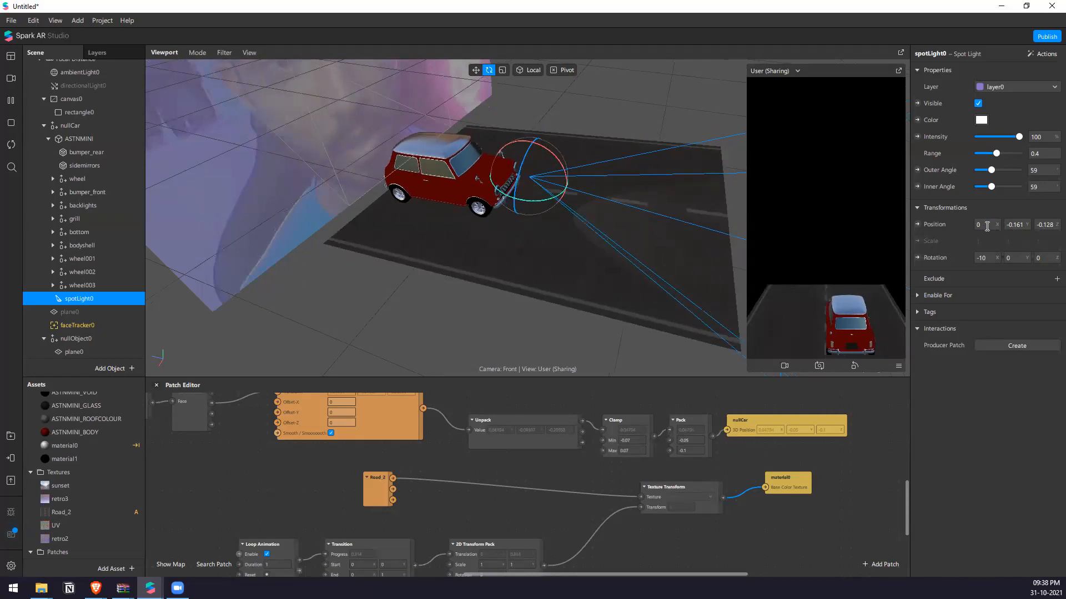
{"action": "left_click", "coordinate": [1019, 224]}
{"action": "type", "text": "-0.2"}
{"action": "key", "text": "Return"}
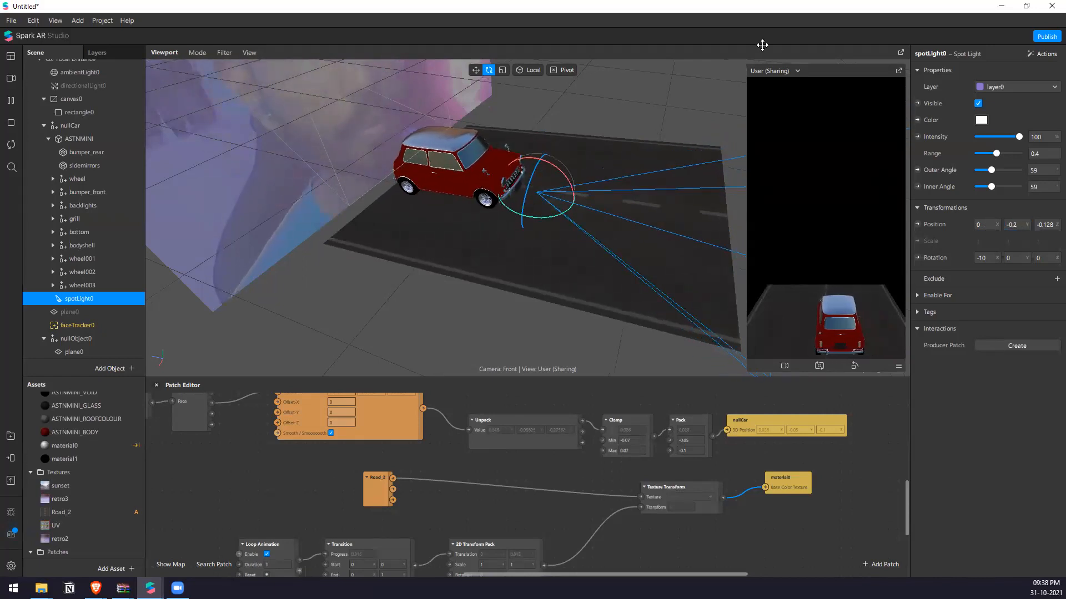
Try spotLight0 at Y positions -0.1, -0.2, -0.25 and 0.15 to compare how it lights the road.
{"action": "right_click_drag", "start_coordinate": [566, 283], "coordinate": [619, 155]}
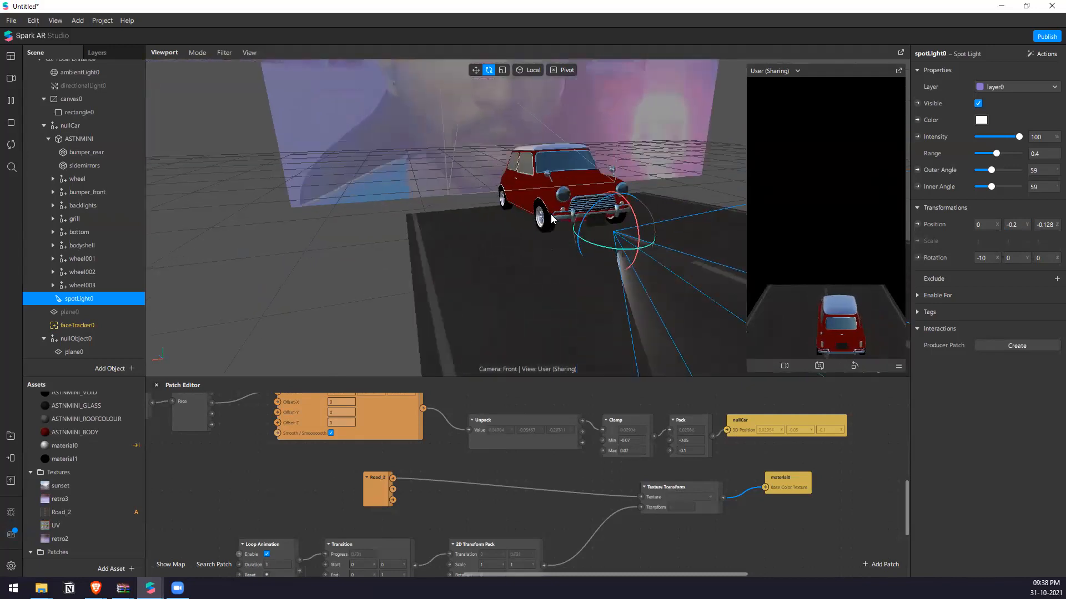
{"action": "left_click", "coordinate": [1023, 228]}
{"action": "type", "text": "-0.1"}
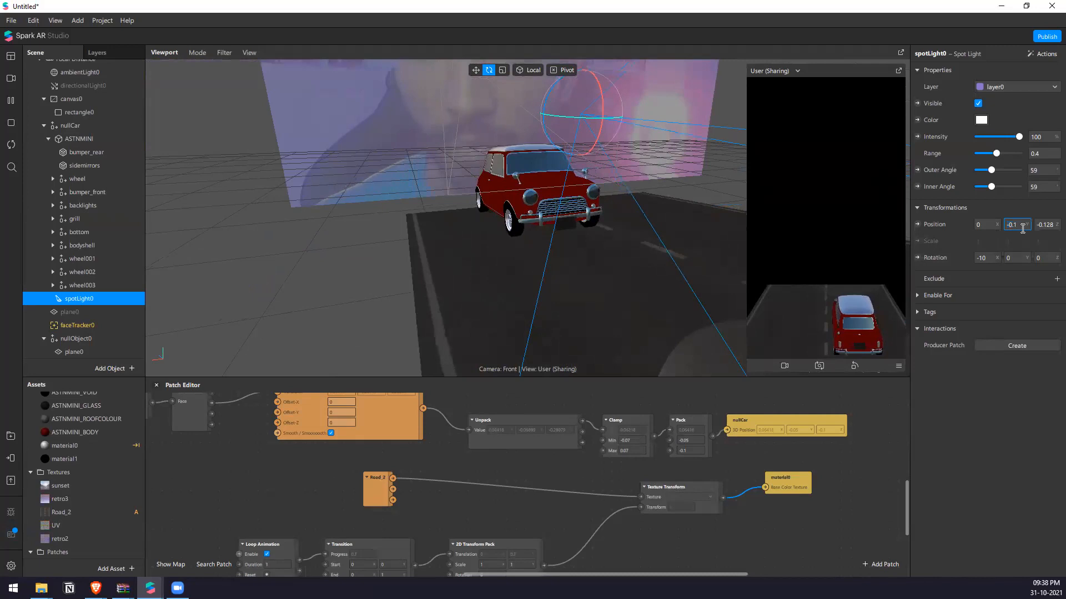
{"action": "type", "text": "-0.2"}
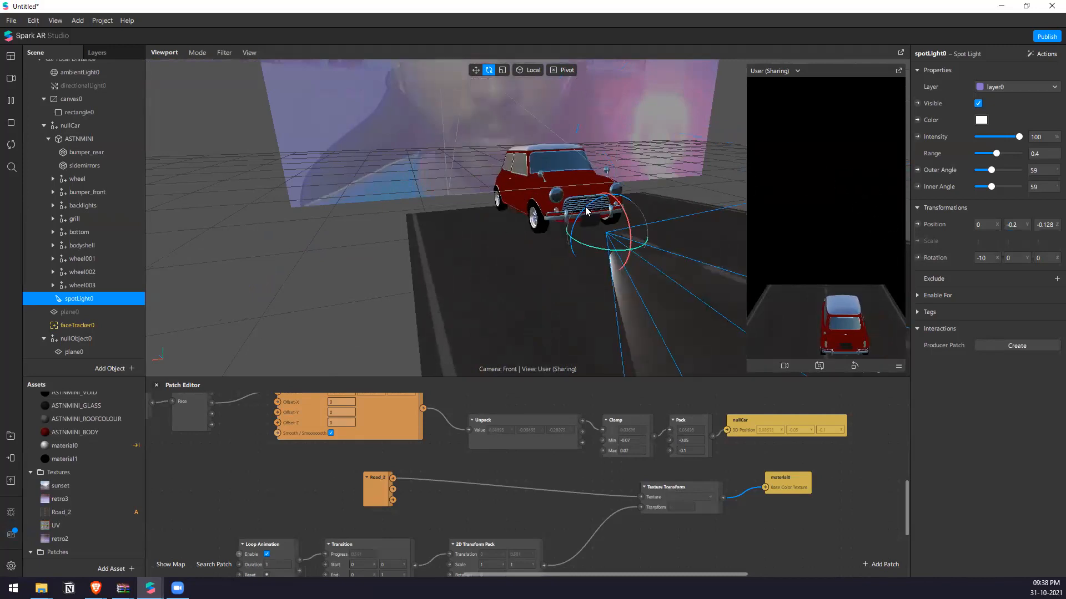
{"action": "scroll", "coordinate": [586, 177], "scroll_direction": "up", "scroll_amount": 2}
{"action": "mouse_move", "coordinate": [574, 208]}
{"action": "right_mouse_down"}
{"action": "mouse_move", "coordinate": [613, 260]}
{"action": "mouse_move", "coordinate": [557, 200]}
{"action": "right_mouse_up"}
{"action": "scroll", "coordinate": [578, 198], "scroll_direction": "down", "scroll_amount": 3}
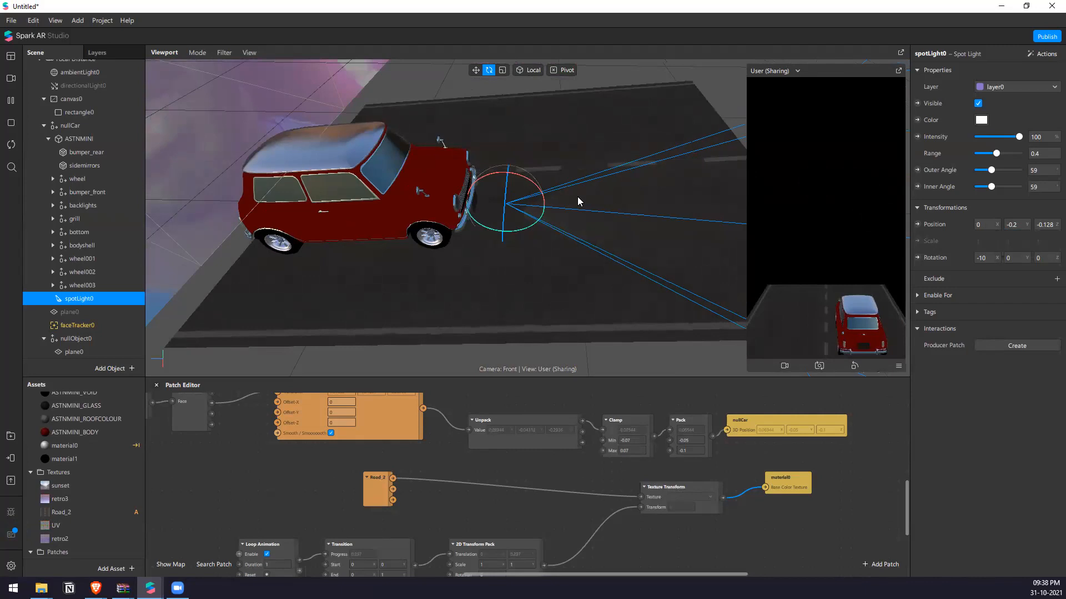
{"action": "left_click", "coordinate": [1023, 225]}
{"action": "type", "text": "-0.25"}
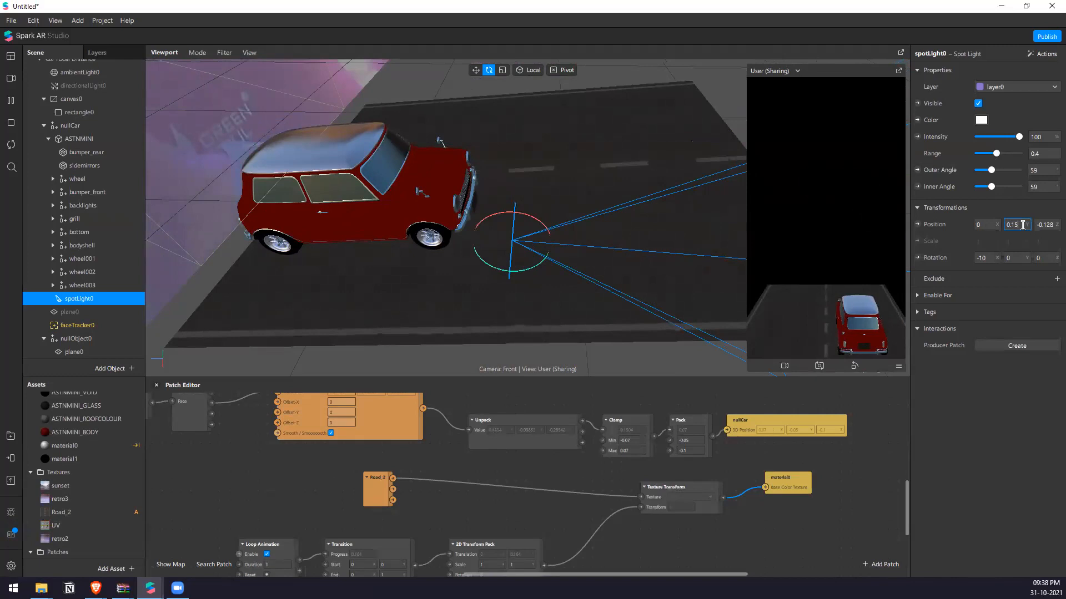
{"action": "key", "text": "Return"}
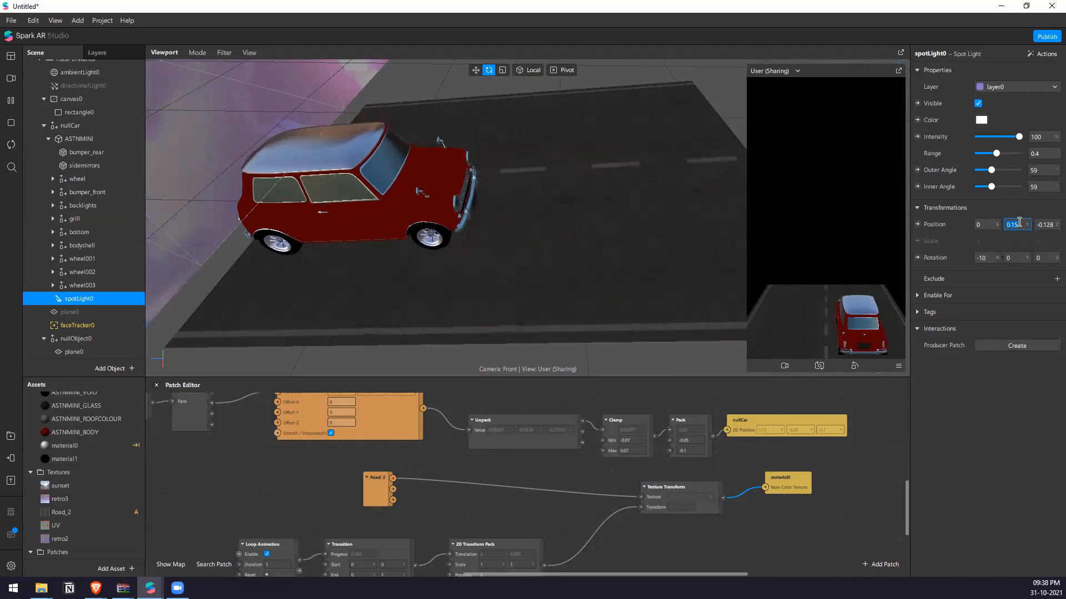
Set spotLight0's Y position to -0.15 and move it back over the car to about X 0.041, Y -0.127, Z 0.001.
{"action": "type", "text": "-0.15"}
{"action": "key", "text": "Return"}
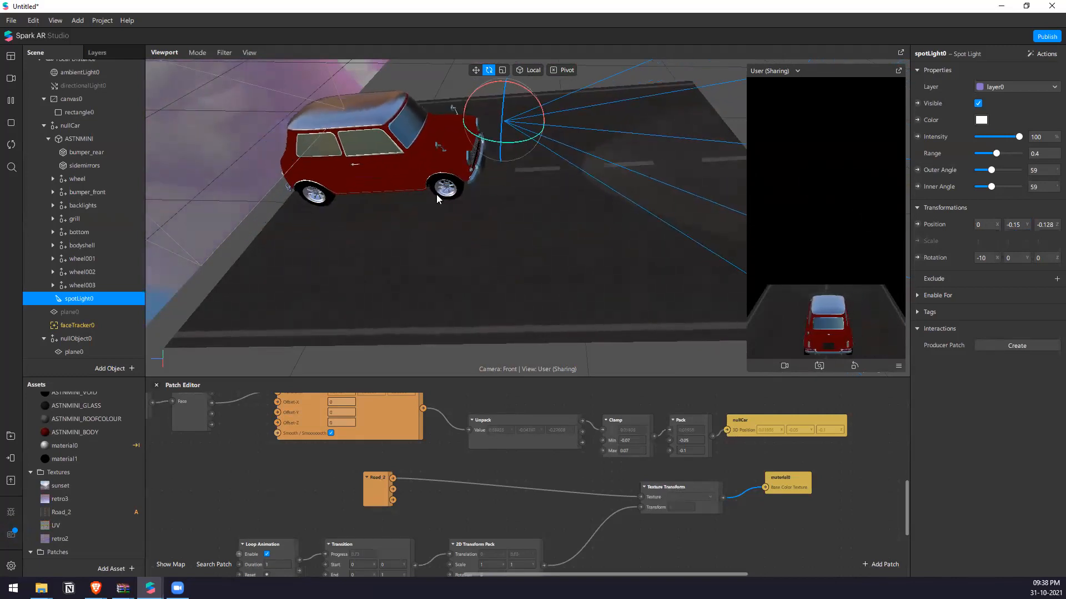
{"action": "key", "text": "w"}
{"action": "left_click_drag", "start_coordinate": [453, 118], "coordinate": [348, 145]}
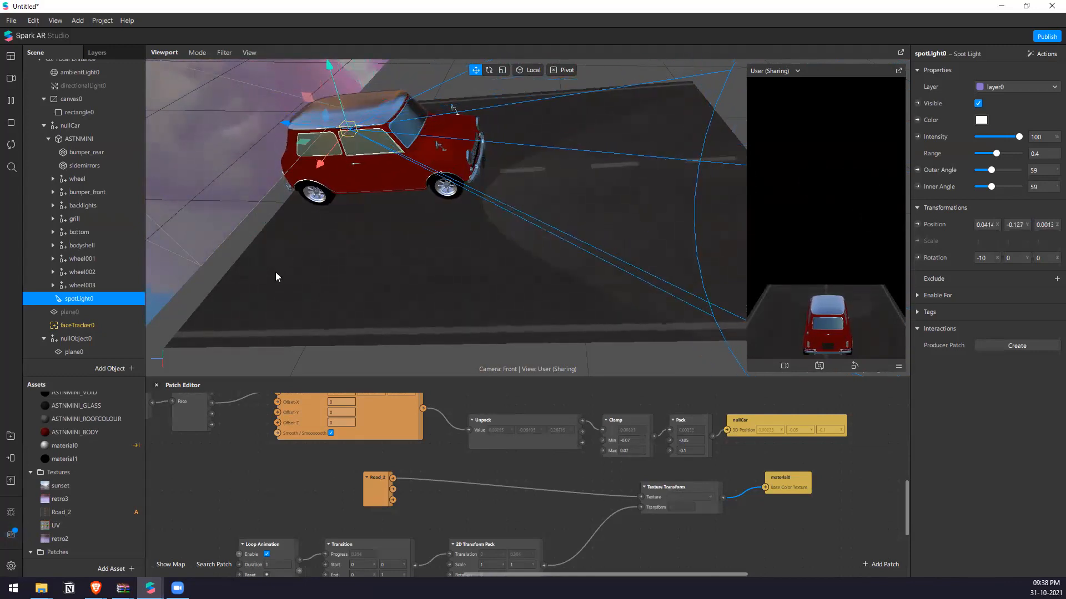
Duplicate spotLight0 and move the copy to the other side of the car at about X -0.037.
{"action": "right_click", "coordinate": [85, 302]}
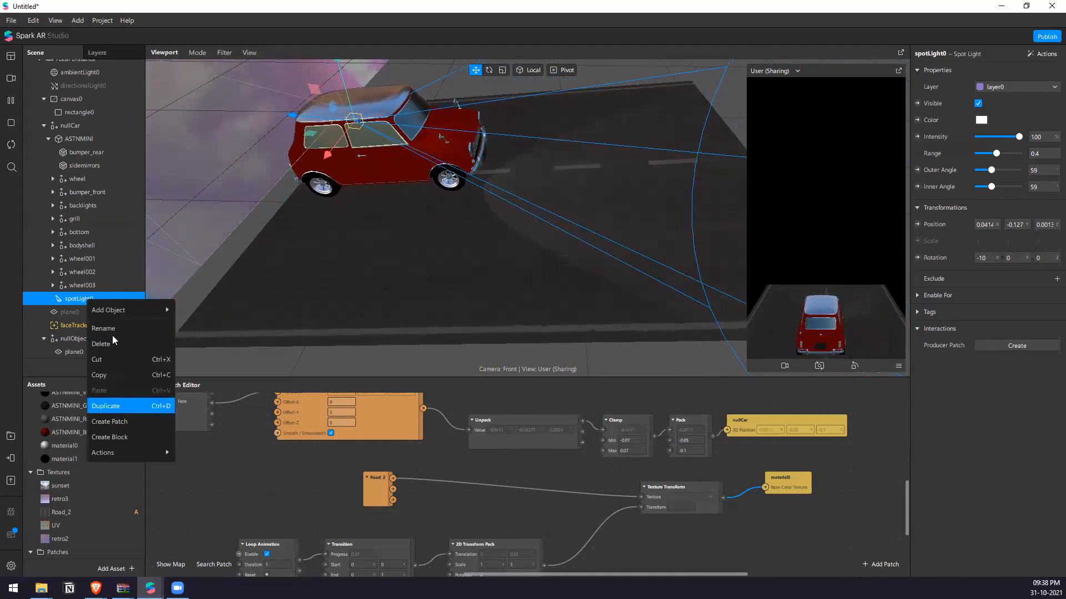
{"action": "left_click", "coordinate": [105, 406]}
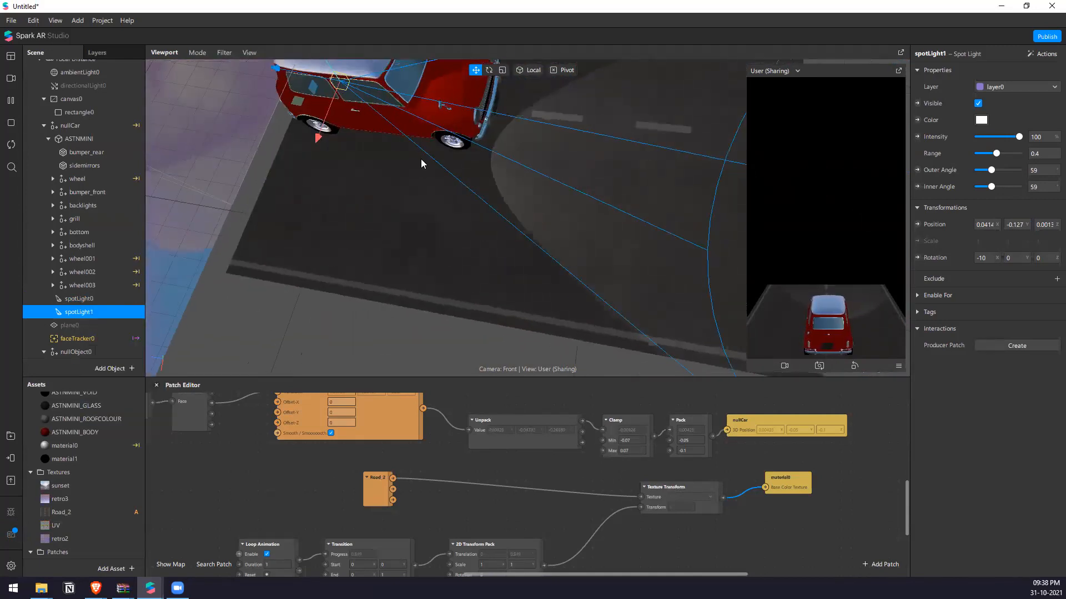
{"action": "middle_click_drag", "start_coordinate": [420, 159], "coordinate": [565, 265]}
{"action": "left_click_drag", "start_coordinate": [456, 209], "coordinate": [471, 129]}
{"action": "right_click_drag", "start_coordinate": [699, 168], "coordinate": [539, 123]}
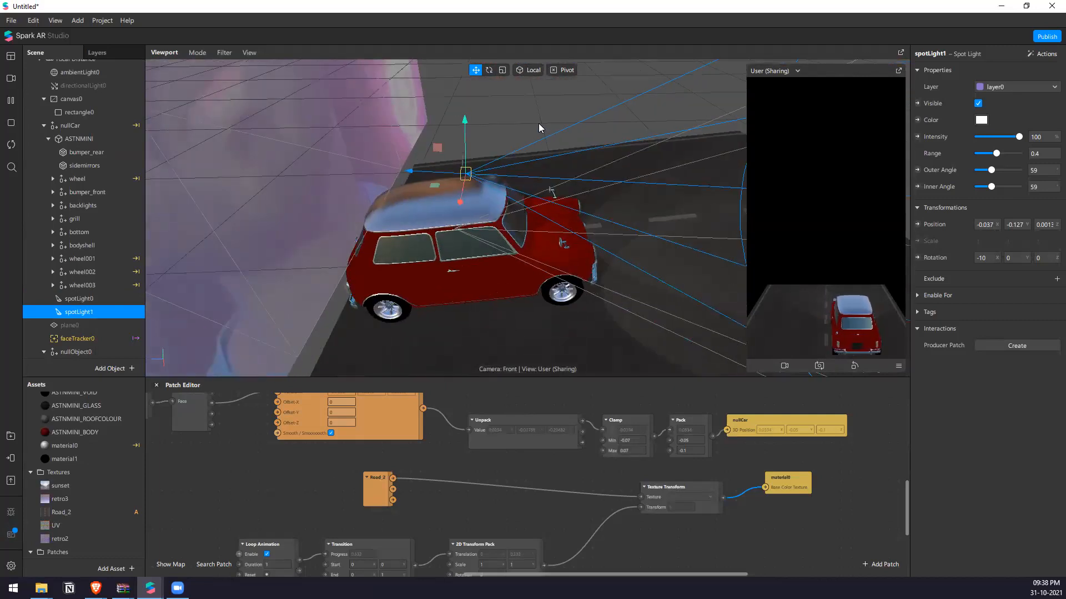
Narrow spotLight0's beam by setting its outer angle to 20 and inner angle to 15.
{"action": "scroll", "coordinate": [538, 124], "scroll_direction": "down", "scroll_amount": 5}
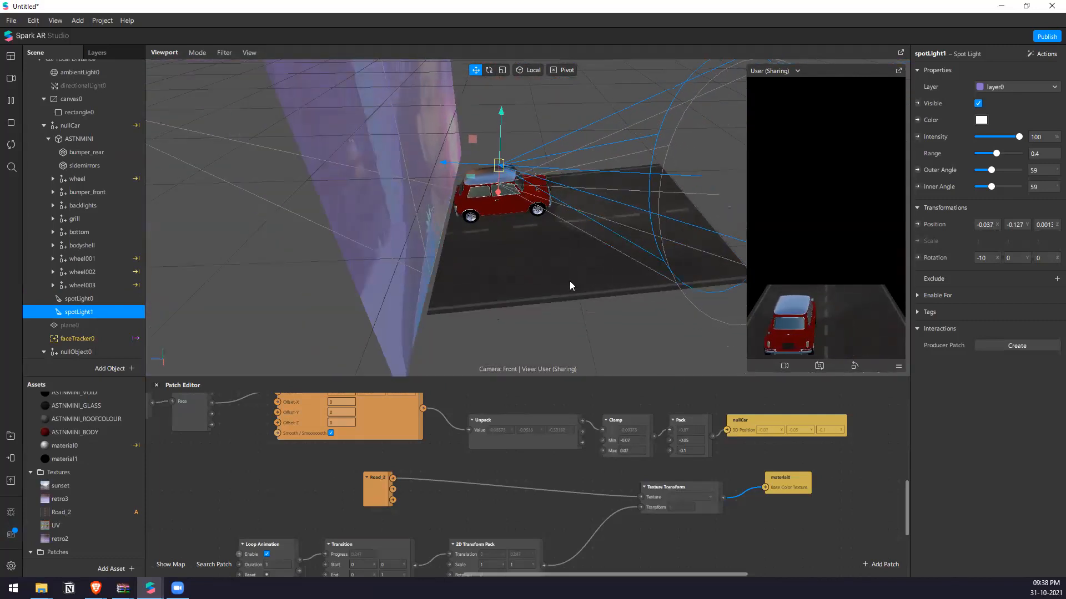
{"action": "left_click", "coordinate": [66, 299]}
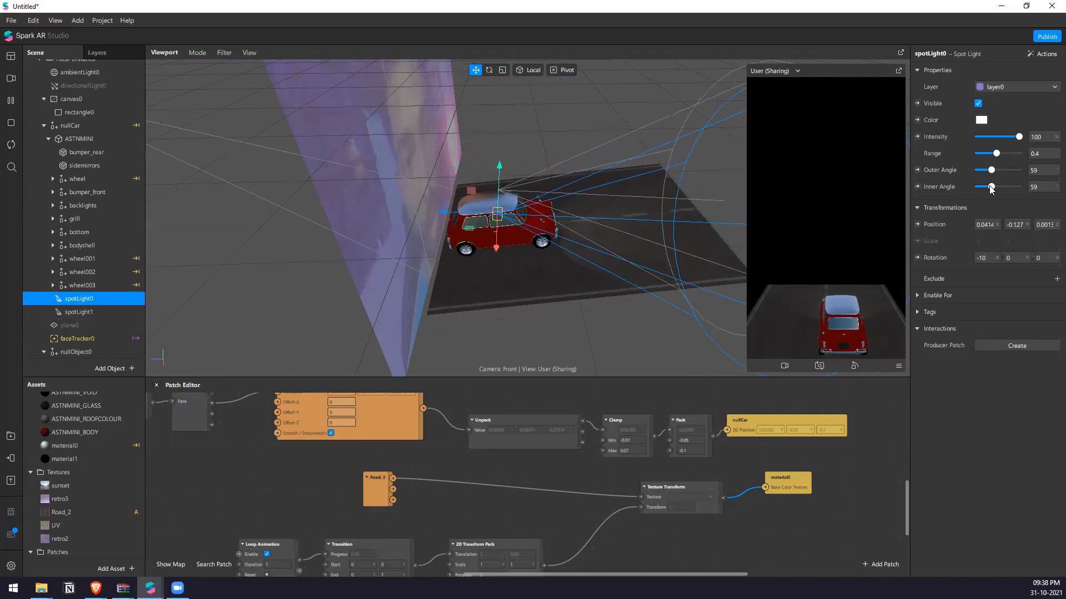
{"action": "mouse_move", "coordinate": [983, 188]}
{"action": "left_mouse_down"}
{"action": "mouse_move", "coordinate": [1010, 167]}
{"action": "mouse_move", "coordinate": [982, 177]}
{"action": "left_mouse_up"}
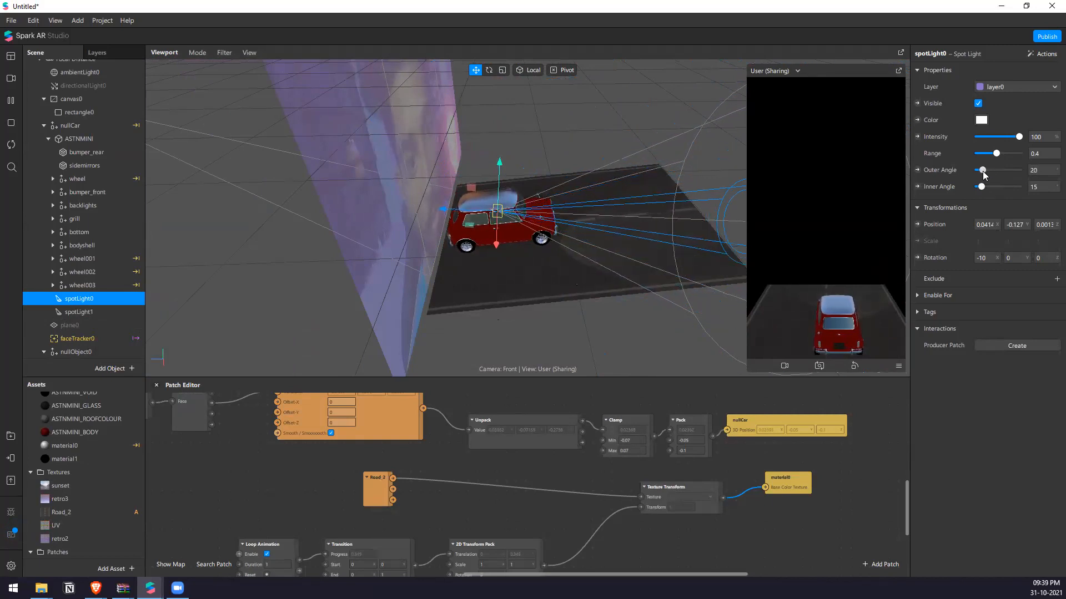
Set spotLight1's outer angle to 17 and inner angle to 10, and move it closer to spotLight0 at about X -0.012.
{"action": "left_click", "coordinate": [78, 312]}
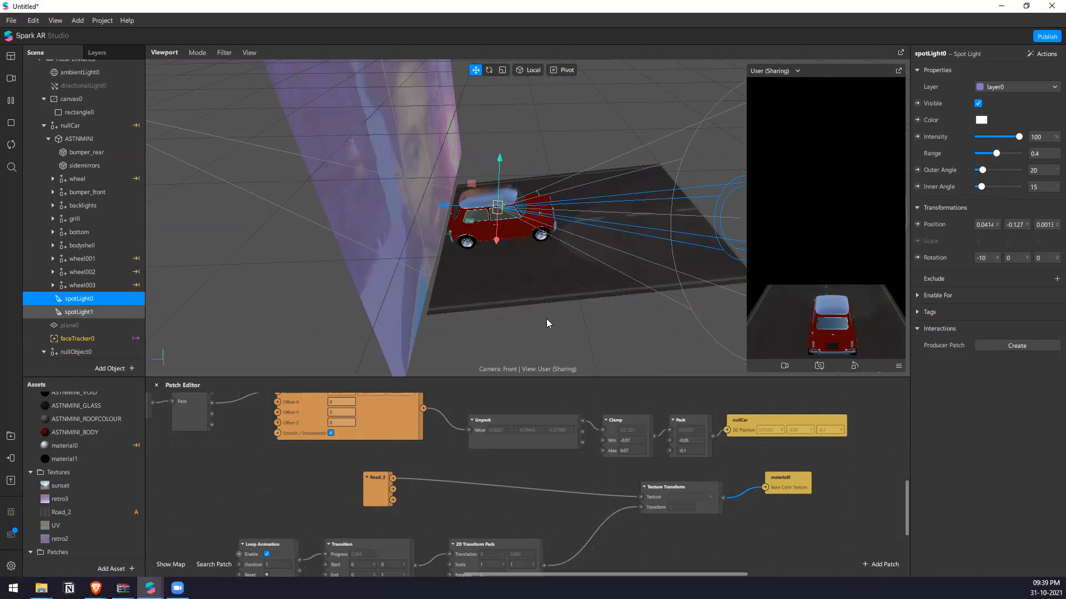
{"action": "left_click_drag", "start_coordinate": [988, 171], "coordinate": [982, 173]}
{"action": "scroll", "coordinate": [598, 269], "scroll_direction": "up", "scroll_amount": 3}
{"action": "right_click_drag", "start_coordinate": [510, 286], "coordinate": [510, 332]}
{"action": "left_click_drag", "start_coordinate": [480, 232], "coordinate": [482, 212]}
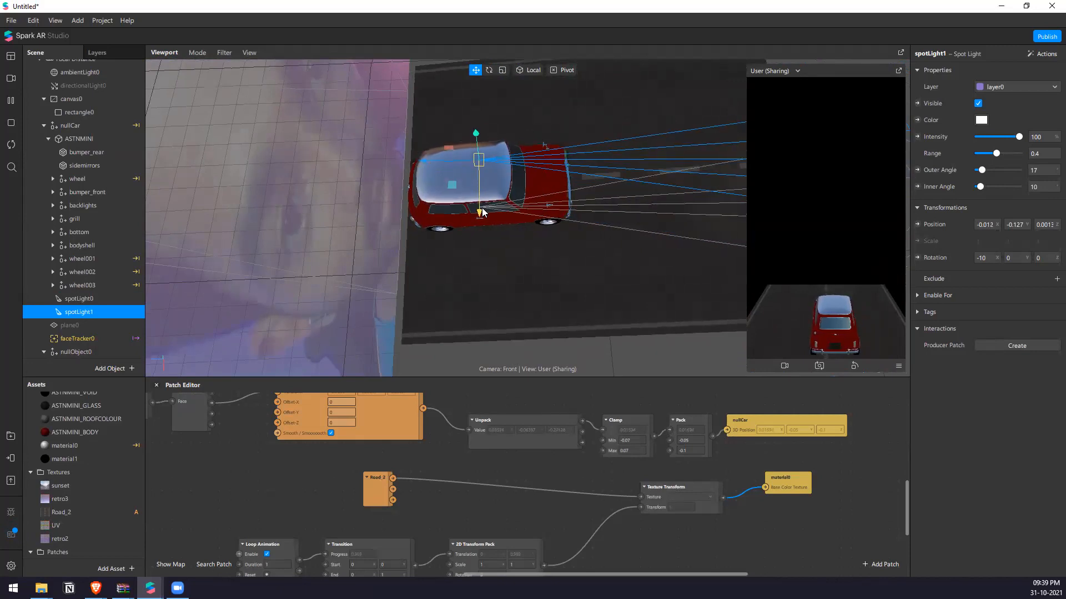
Set the X rotation of spotLight0 and spotLight1 together to 0.
{"action": "right_click_drag", "start_coordinate": [739, 256], "coordinate": [437, 228]}
{"action": "left_click", "coordinate": [100, 299], "text": "ctrl"}
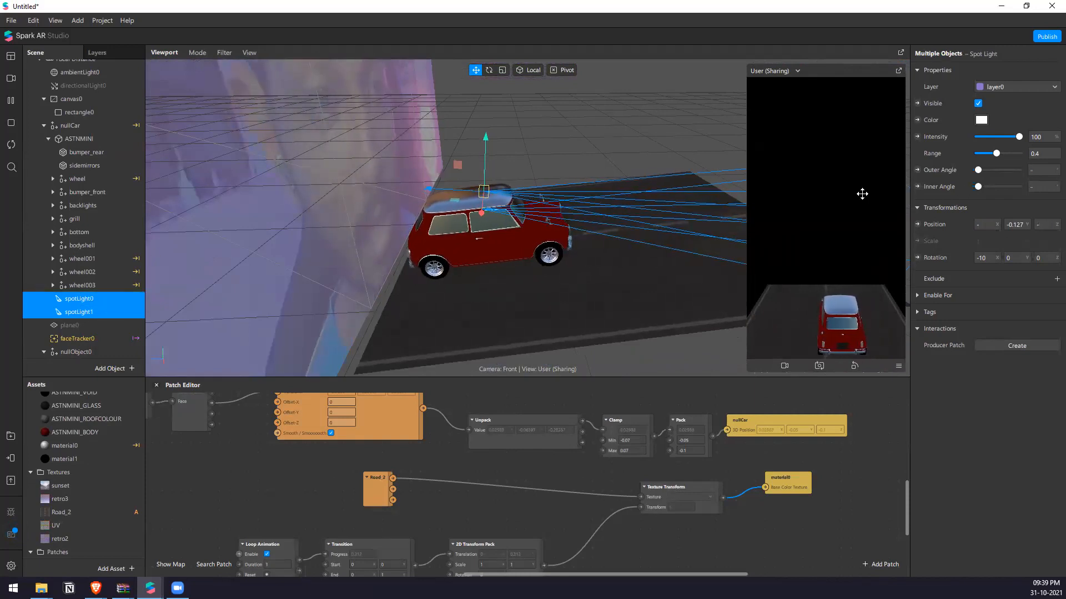
{"action": "left_click", "coordinate": [991, 258]}
{"action": "type", "text": "1"}
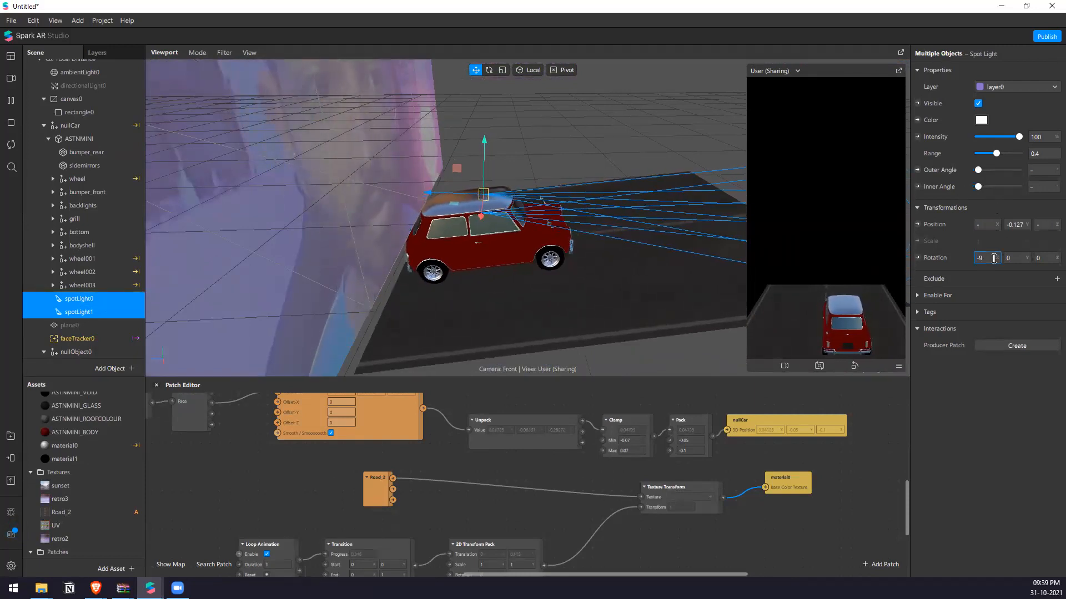
{"action": "key", "text": "BackSpace"}
{"action": "type", "text": "0"}
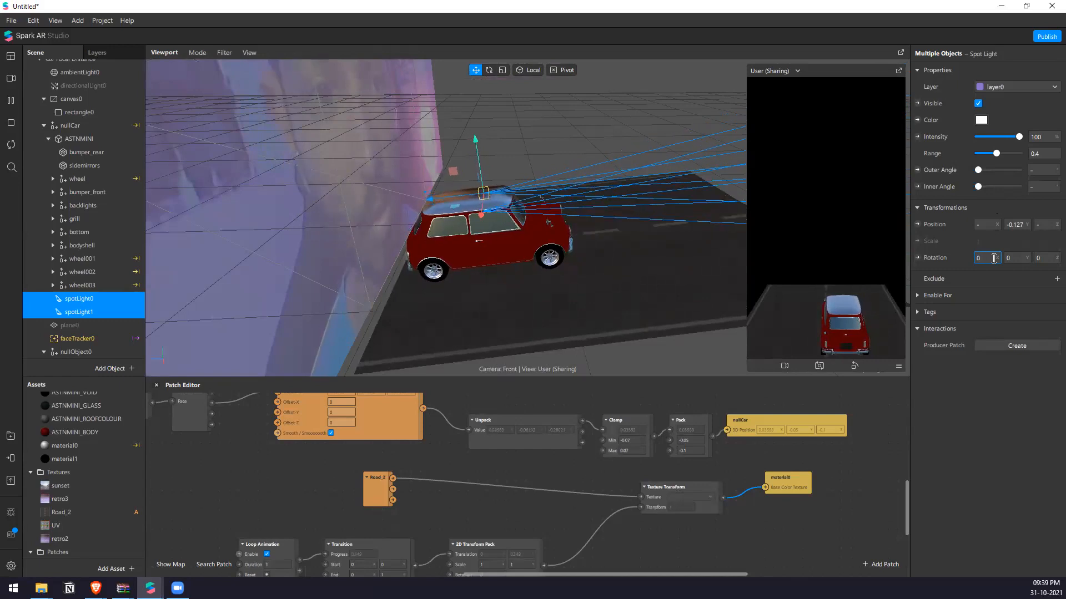
{"action": "key", "text": "Return"}
Lower both spot lights to about Y -0.176, set their angles to outer 44 and inner 12, and shift them toward the car's front.
{"action": "left_click_drag", "start_coordinate": [476, 142], "coordinate": [499, 176]}
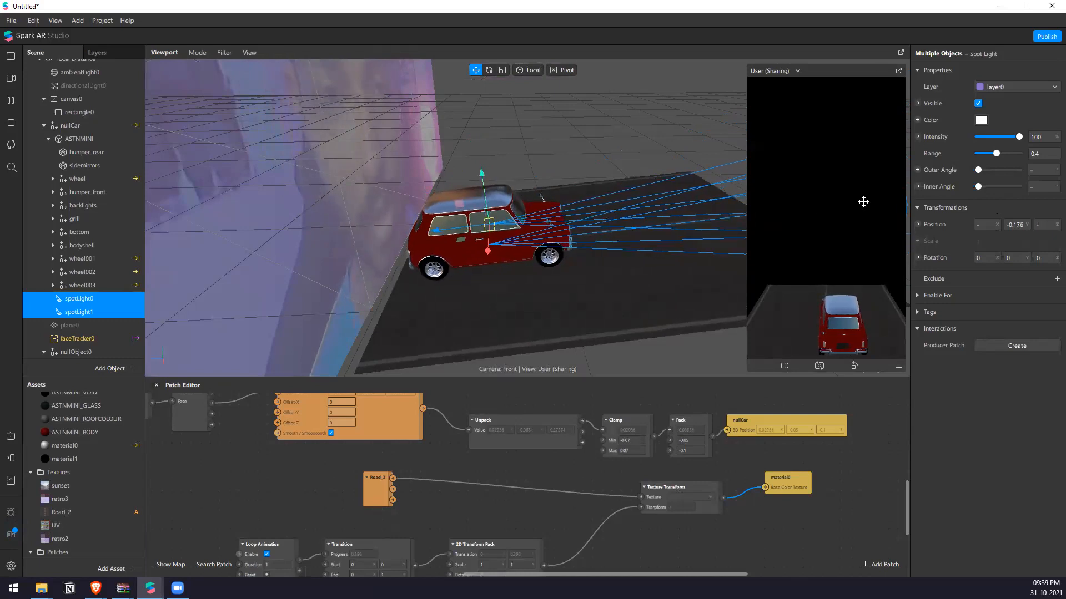
{"action": "left_click_drag", "start_coordinate": [979, 171], "coordinate": [985, 173]}
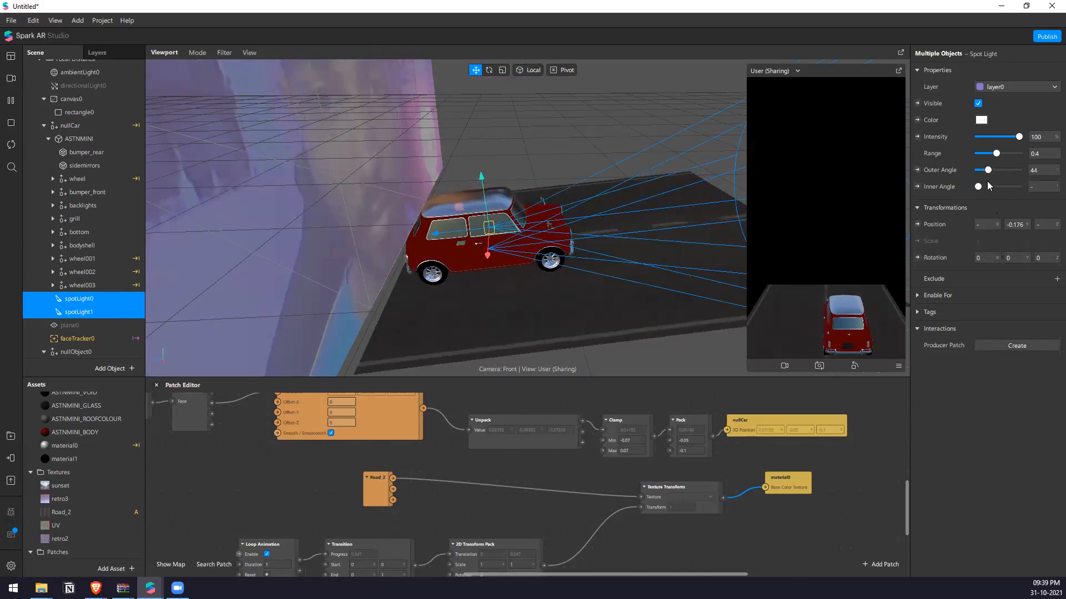
{"action": "right_click_drag", "start_coordinate": [604, 192], "coordinate": [678, 274]}
{"action": "right_click_drag", "start_coordinate": [454, 225], "coordinate": [555, 181]}
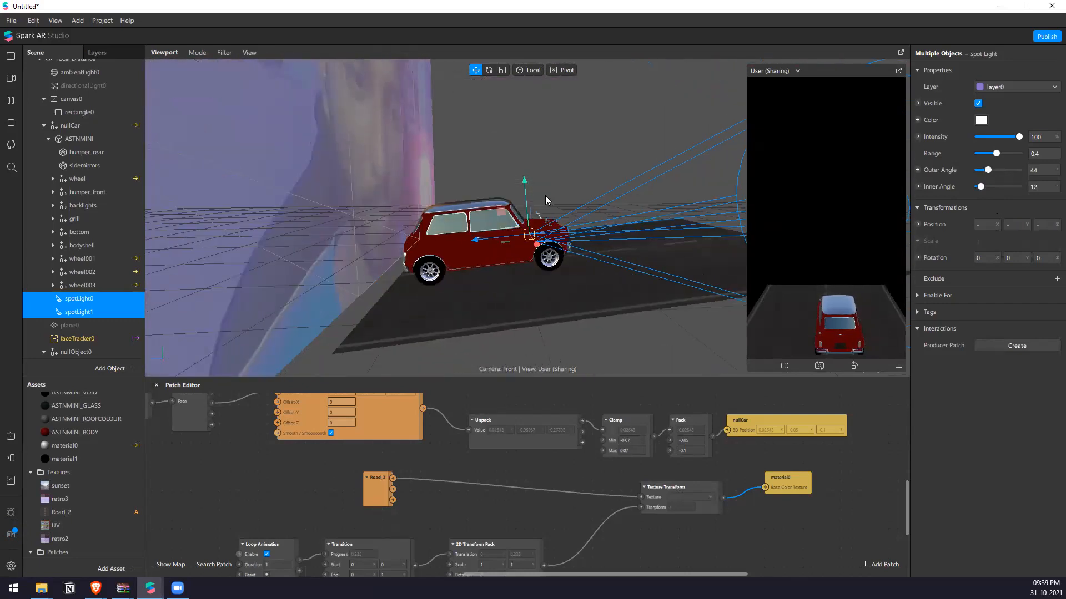
Try rotating both spot lights slightly and check their beams over the road from above.
{"action": "key", "text": "e"}
{"action": "left_click_drag", "start_coordinate": [565, 210], "coordinate": [559, 208]}
{"action": "left_click", "coordinate": [588, 155]}
{"action": "right_click_drag", "start_coordinate": [588, 160], "coordinate": [632, 349]}
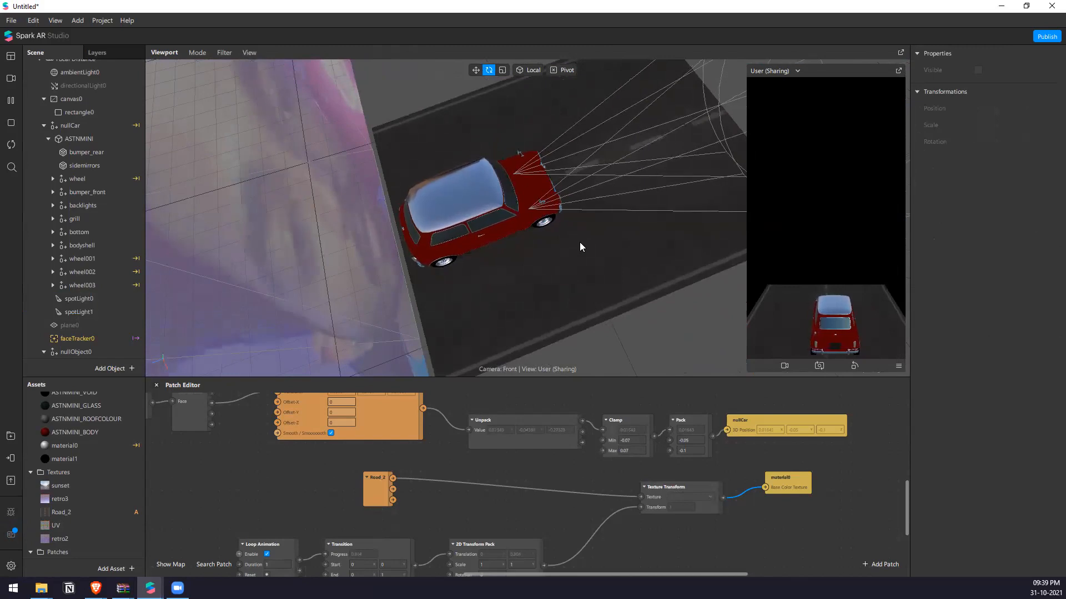
{"action": "right_click_drag", "start_coordinate": [581, 242], "coordinate": [580, 207]}
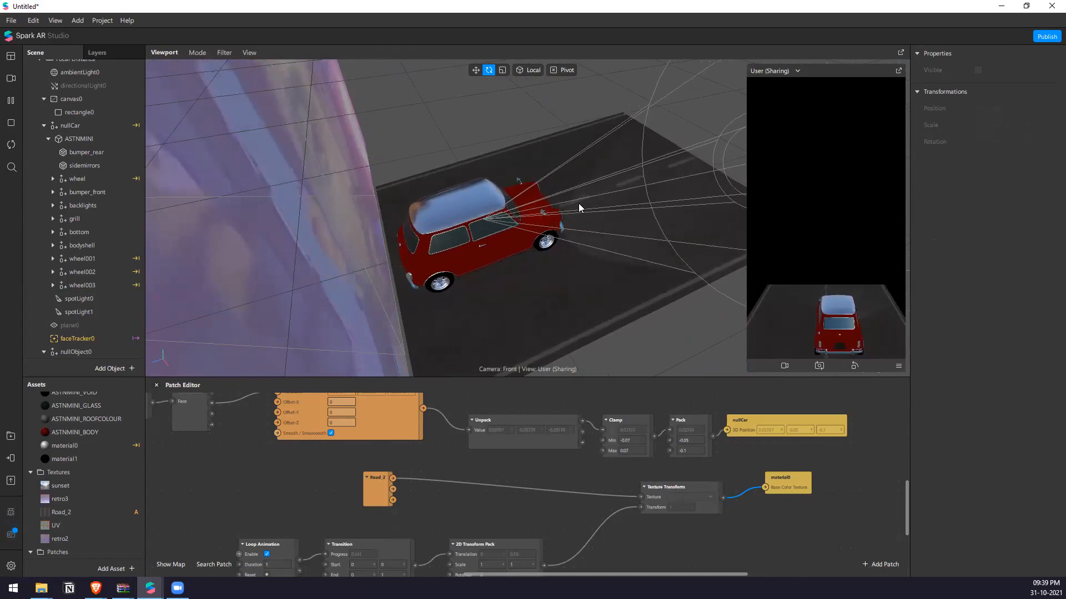
Move spotLight1 outward to about X -0.064 and delete spotLight0.
{"action": "left_click", "coordinate": [75, 312]}
{"action": "key", "text": "w"}
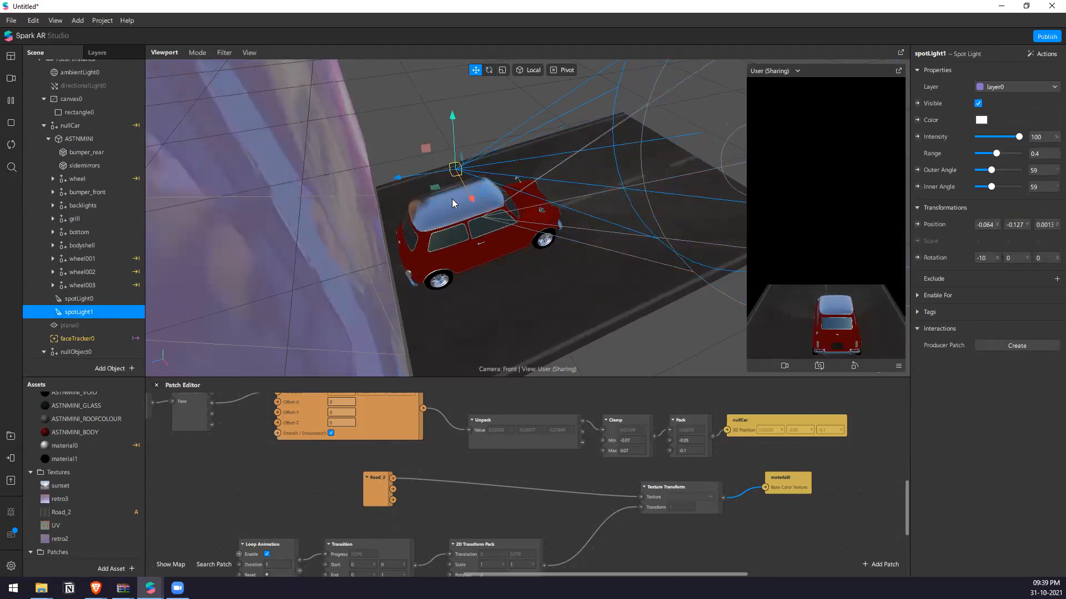
{"action": "left_click", "coordinate": [106, 299]}
{"action": "key", "text": "Delete"}
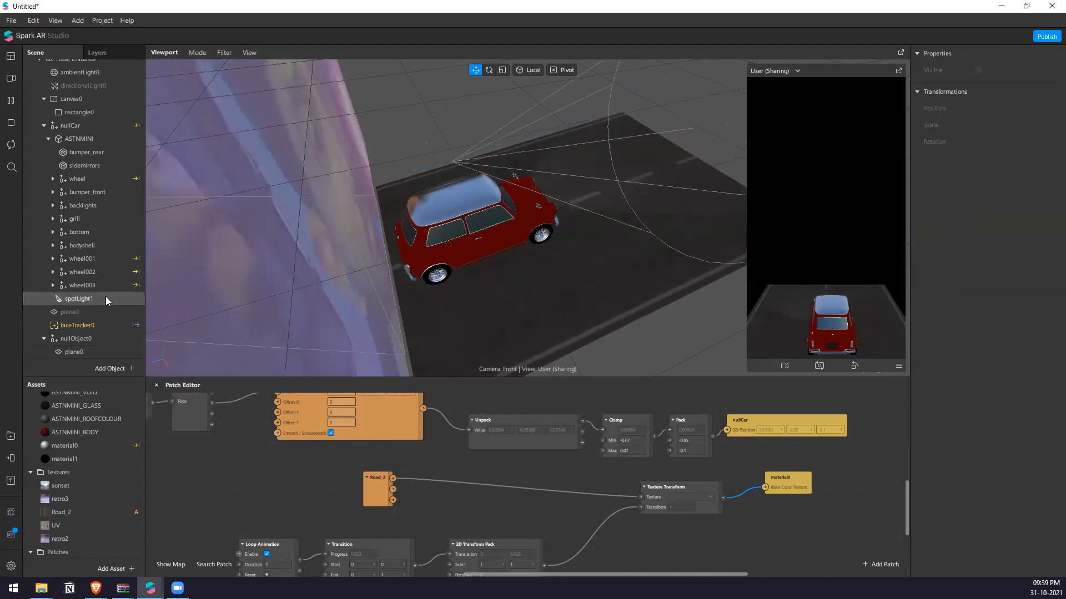
Duplicate spotLight1, move the copy to the car's other side at about X 0.034, and enlarge the viewport.
{"action": "left_click", "coordinate": [105, 298]}
{"action": "key", "text": "ctrl+d"}
{"action": "left_click_drag", "start_coordinate": [491, 232], "coordinate": [507, 257]}
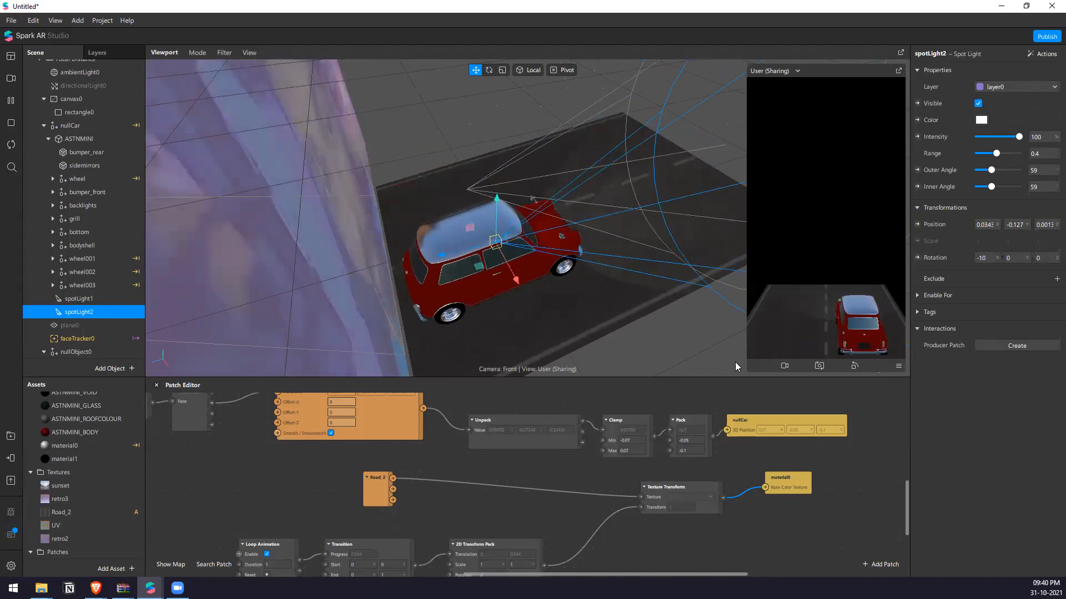
{"action": "left_click_drag", "start_coordinate": [738, 383], "coordinate": [740, 461]}
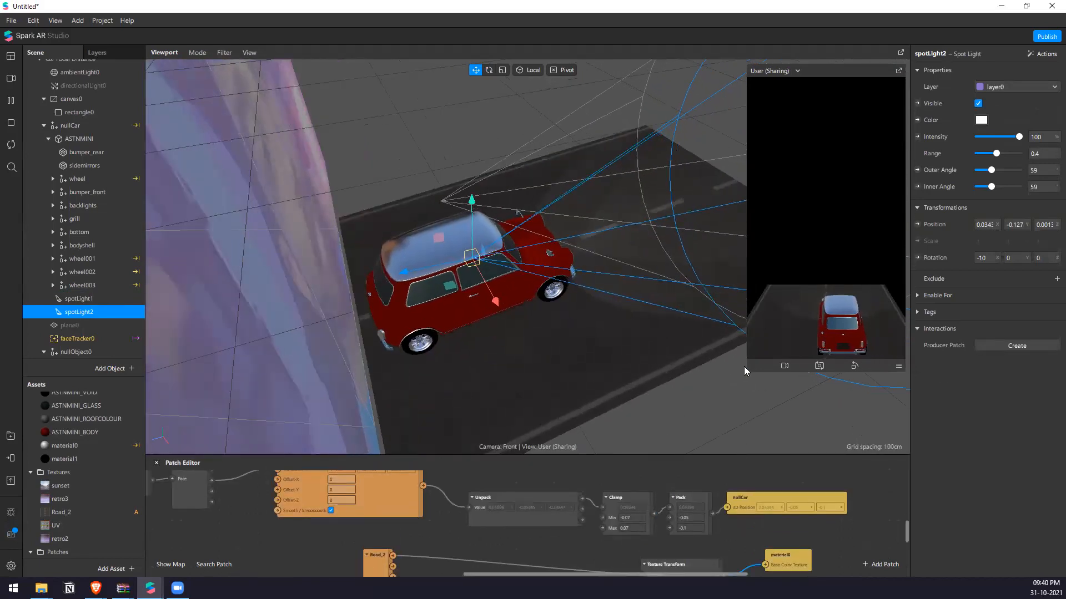
Close the untitled project, discarding its changes, and minimise the browser window.
{"action": "left_click", "coordinate": [11, 78]}
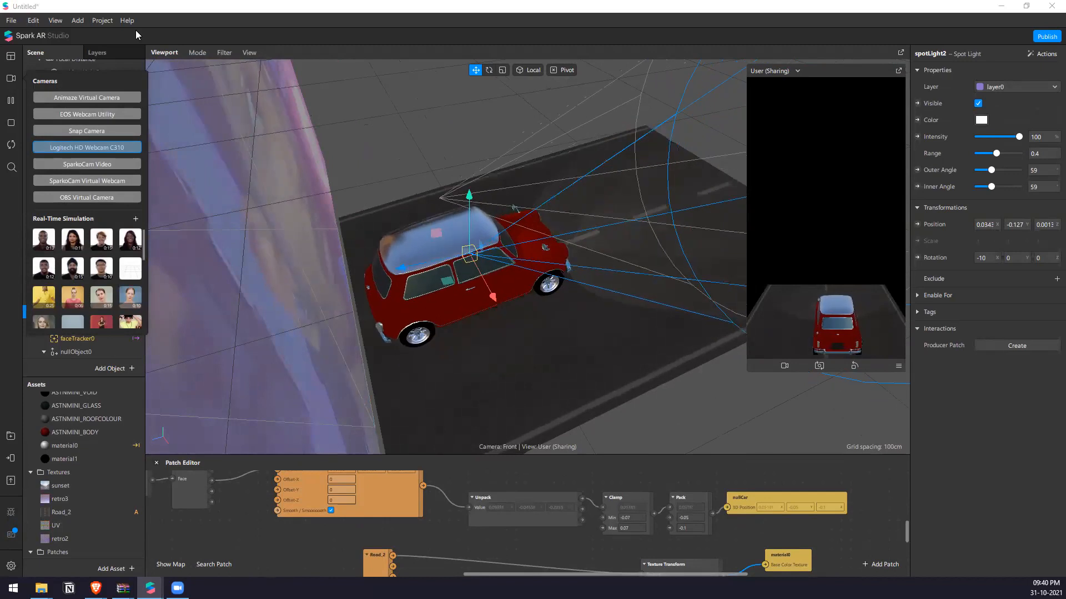
{"action": "left_click", "coordinate": [1050, 7]}
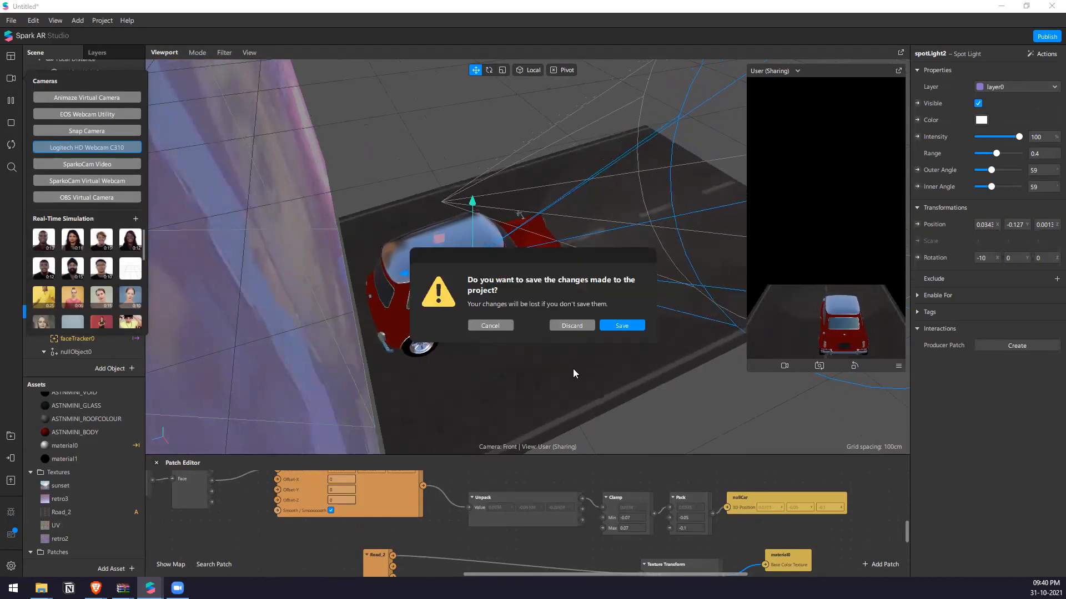
{"action": "left_click", "coordinate": [570, 326]}
{"action": "left_click", "coordinate": [1001, 6]}
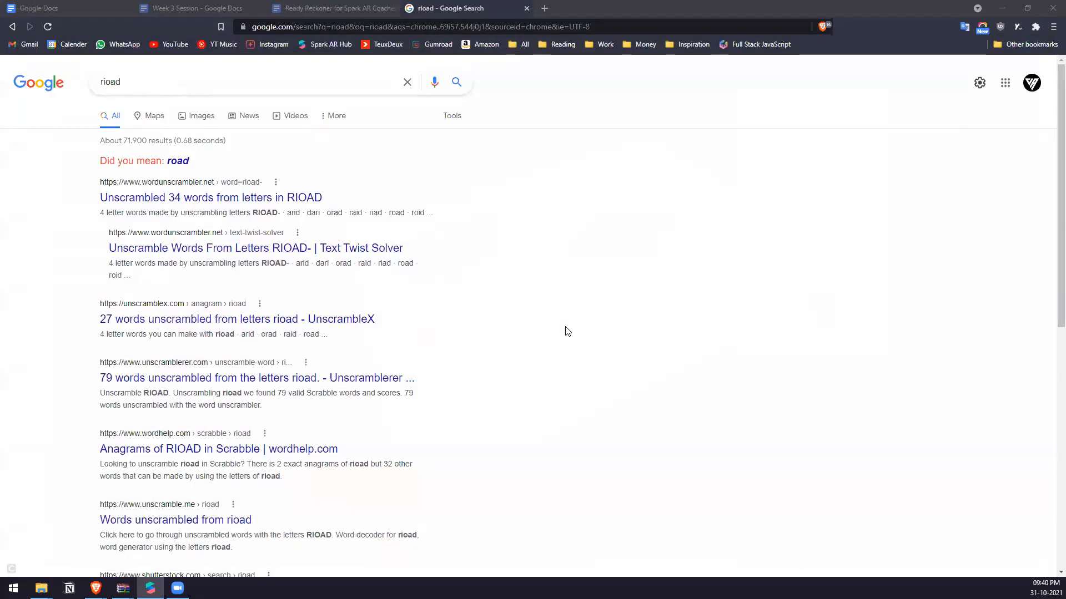
{"action": "left_click", "coordinate": [1007, 7]}
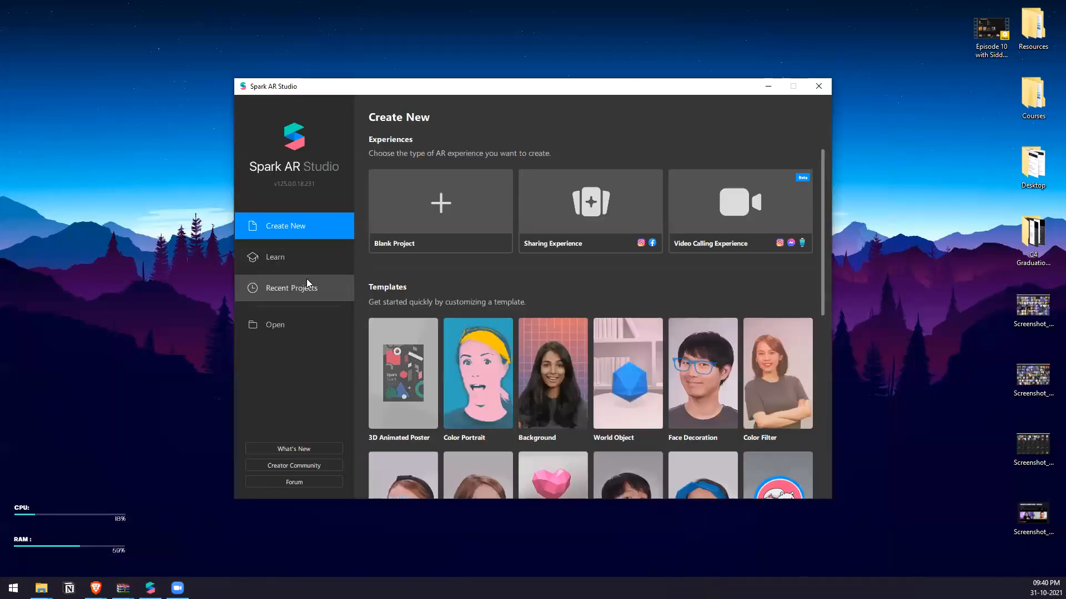
Open the recent project Retro Ride PBR.arproj and accept opening it in v125.0.
{"action": "left_click", "coordinate": [307, 281]}
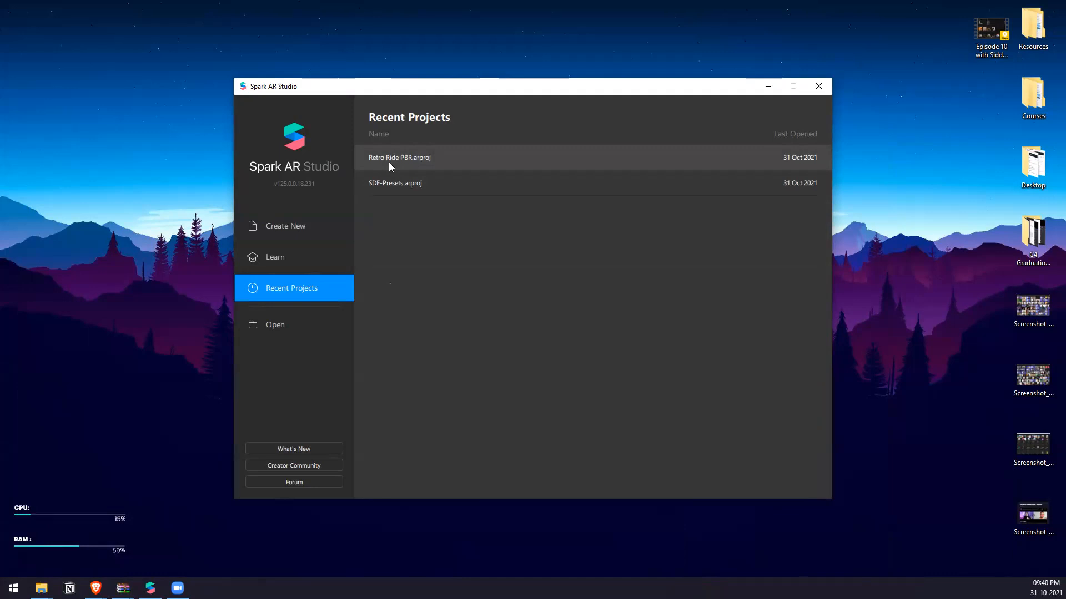
{"action": "left_click", "coordinate": [389, 161]}
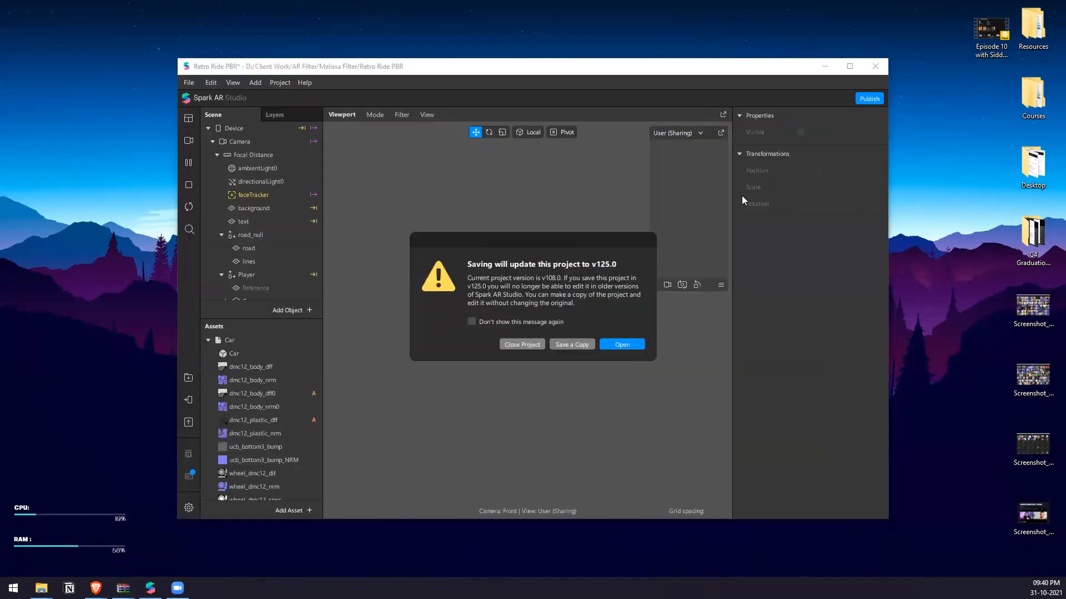
{"action": "left_click", "coordinate": [611, 344]}
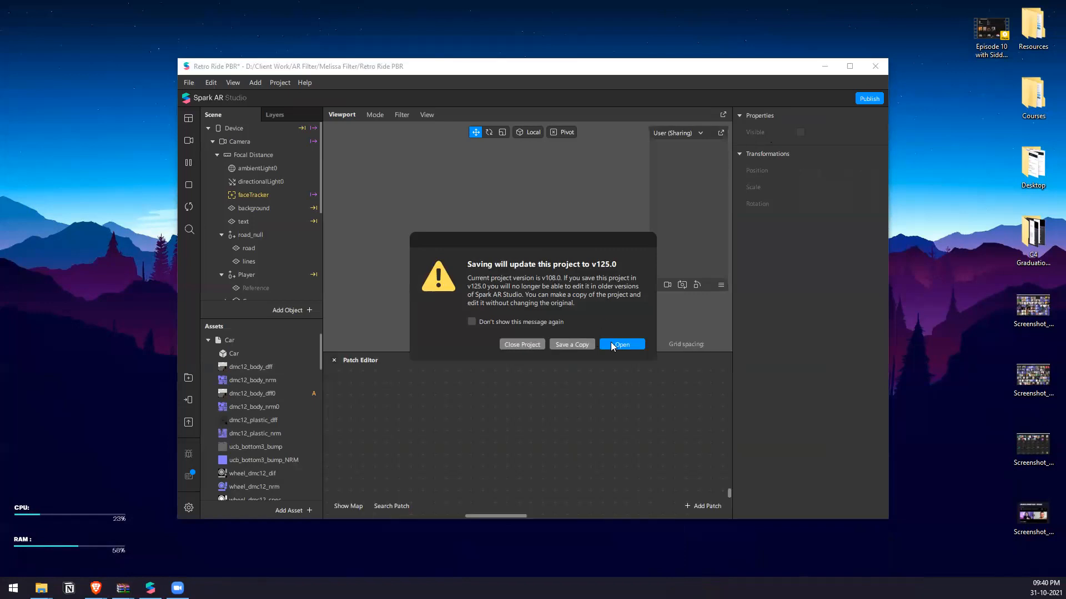
Maximise the project window, close the Patch Editor and enlarge the effect preview.
{"action": "left_click", "coordinate": [845, 68]}
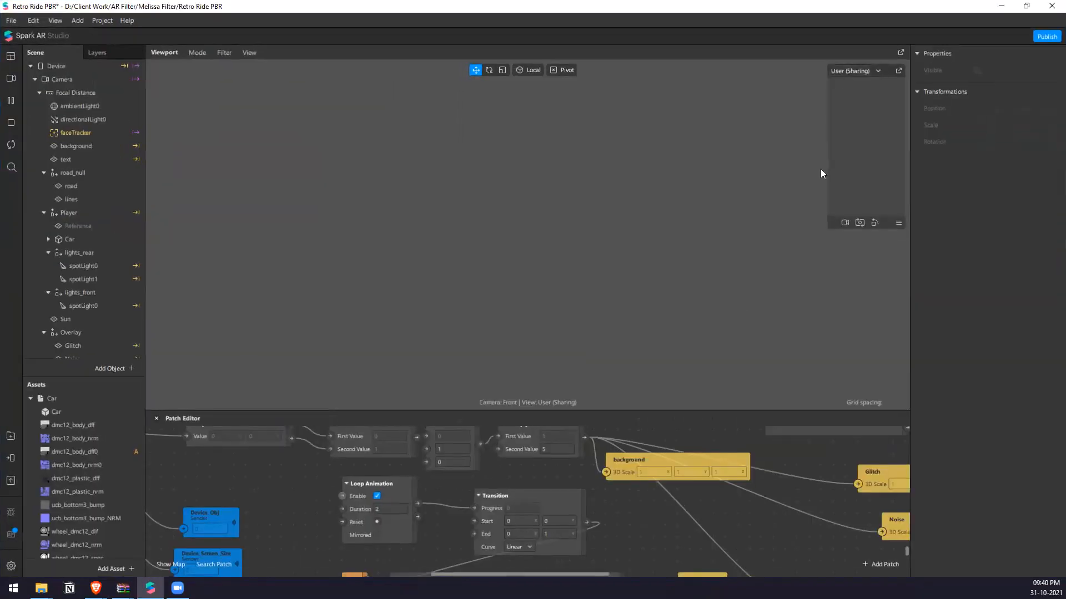
{"action": "left_click", "coordinate": [156, 419]}
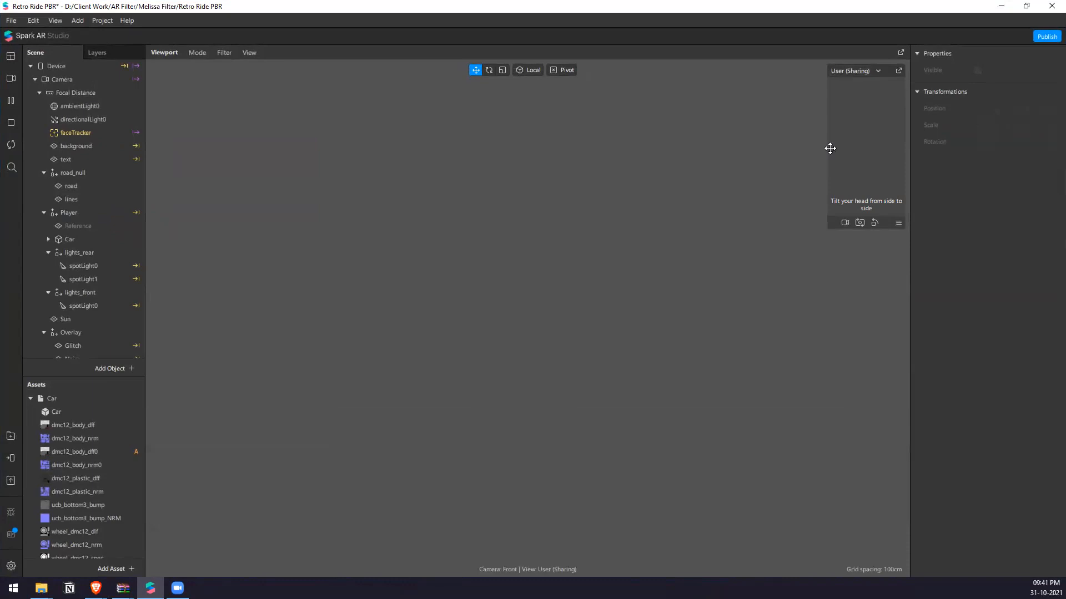
{"action": "left_click_drag", "start_coordinate": [827, 149], "coordinate": [633, 149]}
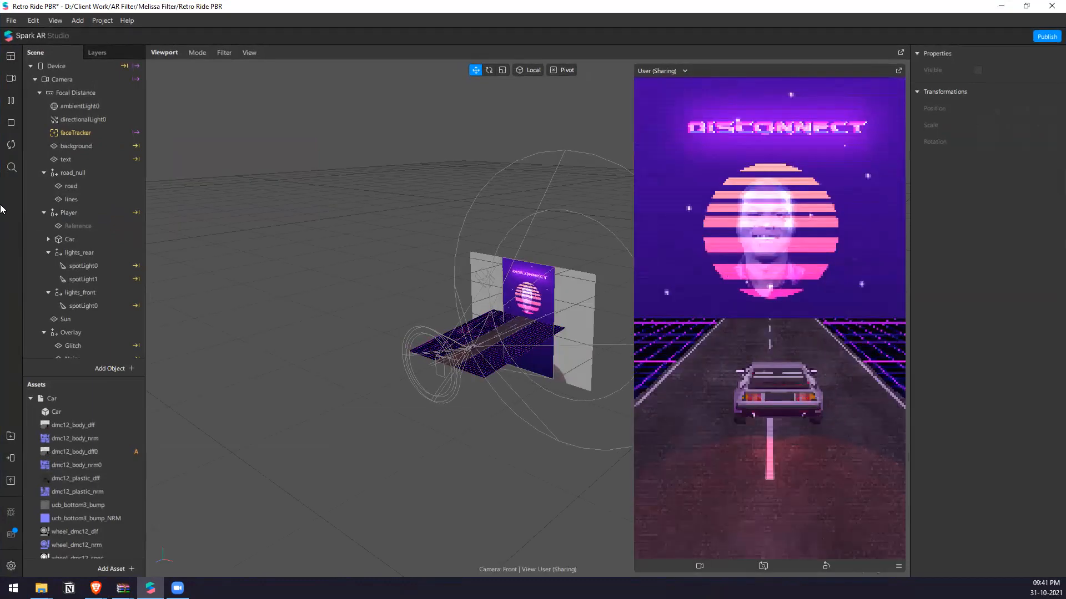
Pause the effect, turn off the Music speaker's Audible option and resume playback.
{"action": "left_click", "coordinate": [11, 100]}
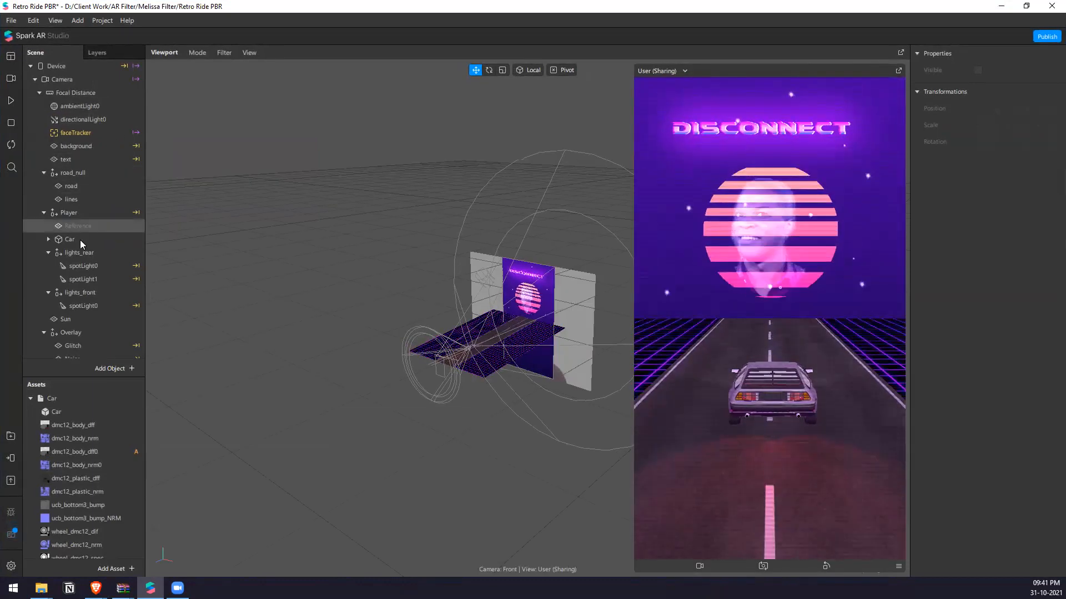
{"action": "scroll", "coordinate": [89, 277], "scroll_direction": "down", "scroll_amount": 1}
{"action": "left_click", "coordinate": [84, 325]}
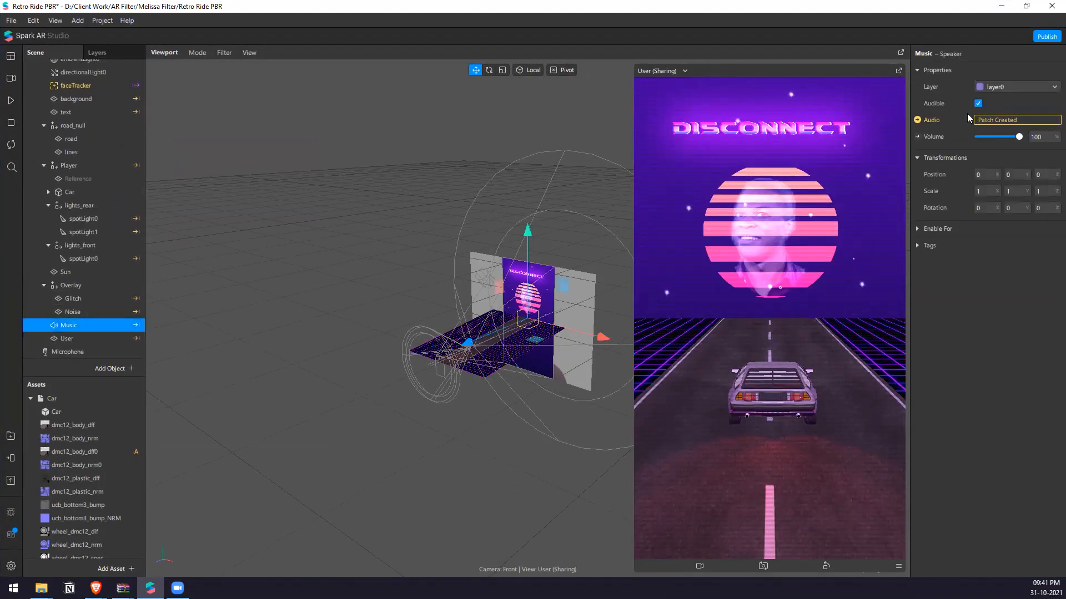
{"action": "left_click", "coordinate": [8, 103]}
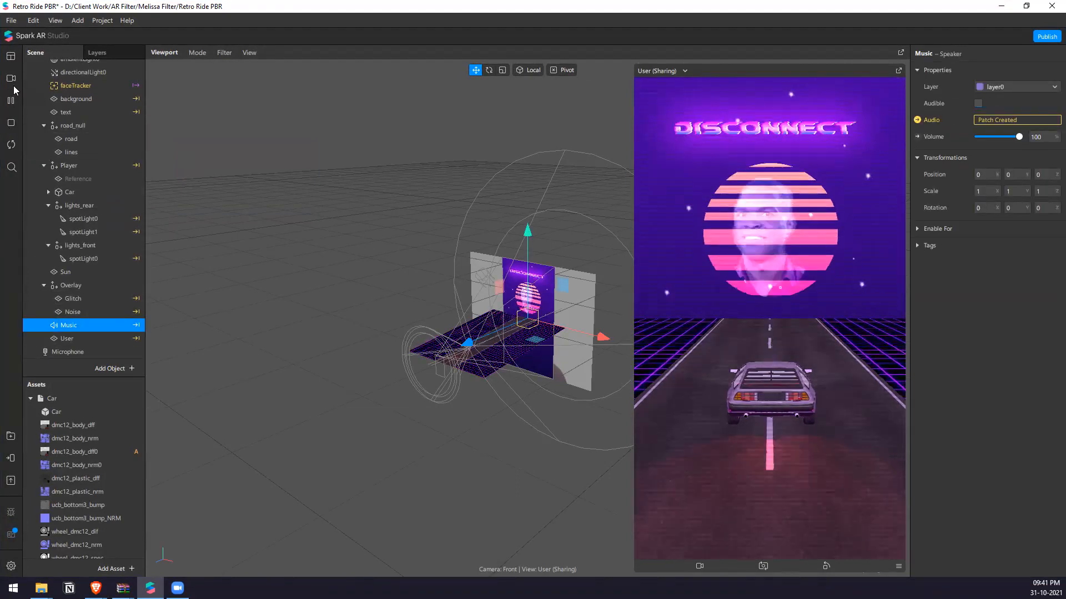
Preview the effect with the Logitech HD Webcam C310 feed and examine the car, road and lights up close.
{"action": "left_click", "coordinate": [13, 84]}
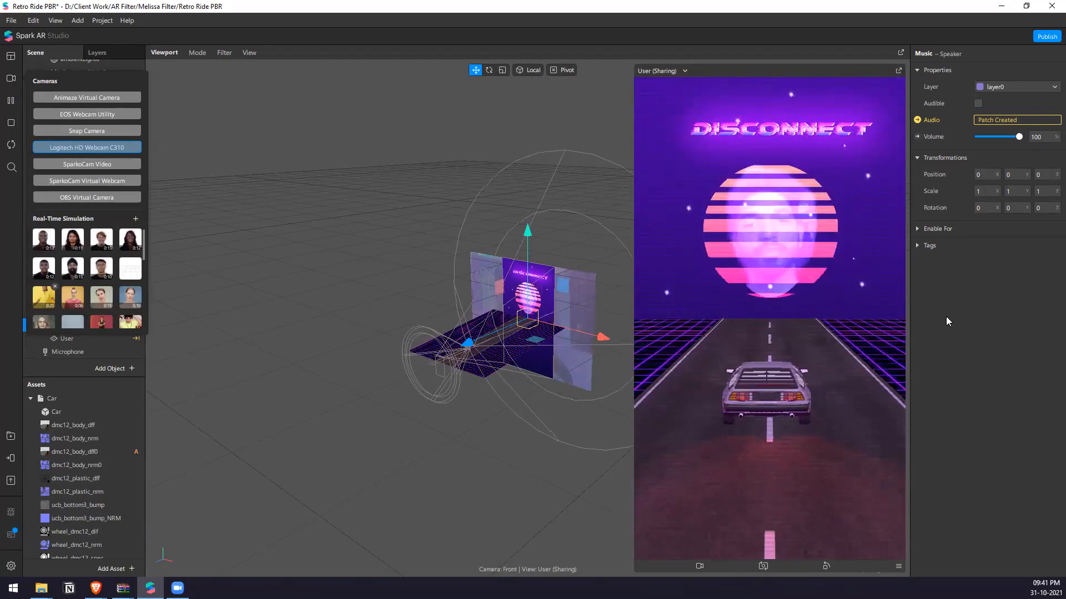
{"action": "scroll", "coordinate": [599, 292], "scroll_direction": "up", "scroll_amount": 3}
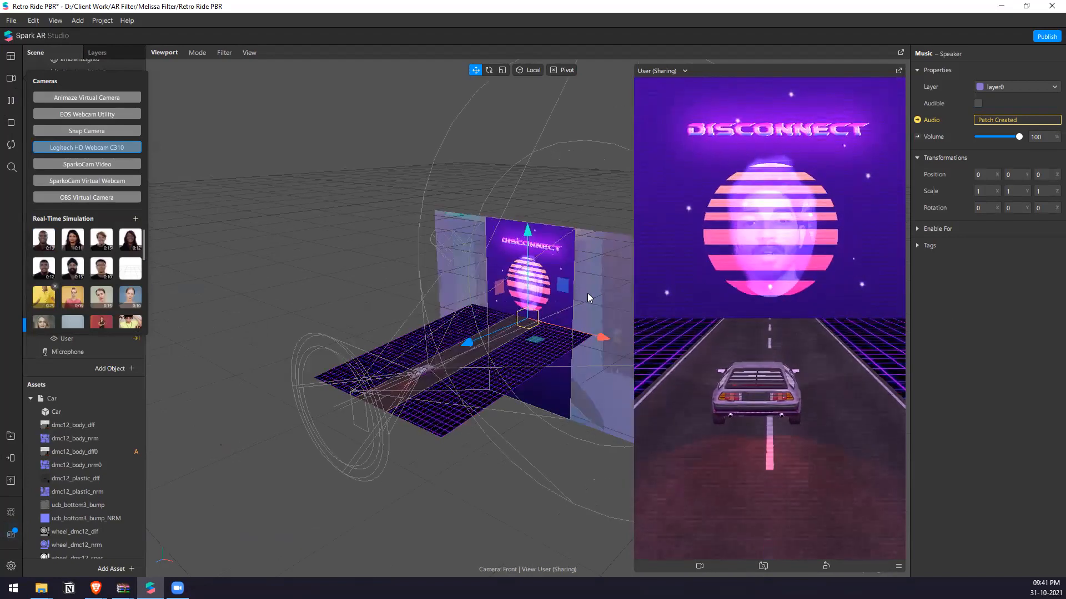
{"action": "scroll", "coordinate": [448, 393], "scroll_direction": "up", "scroll_amount": 1}
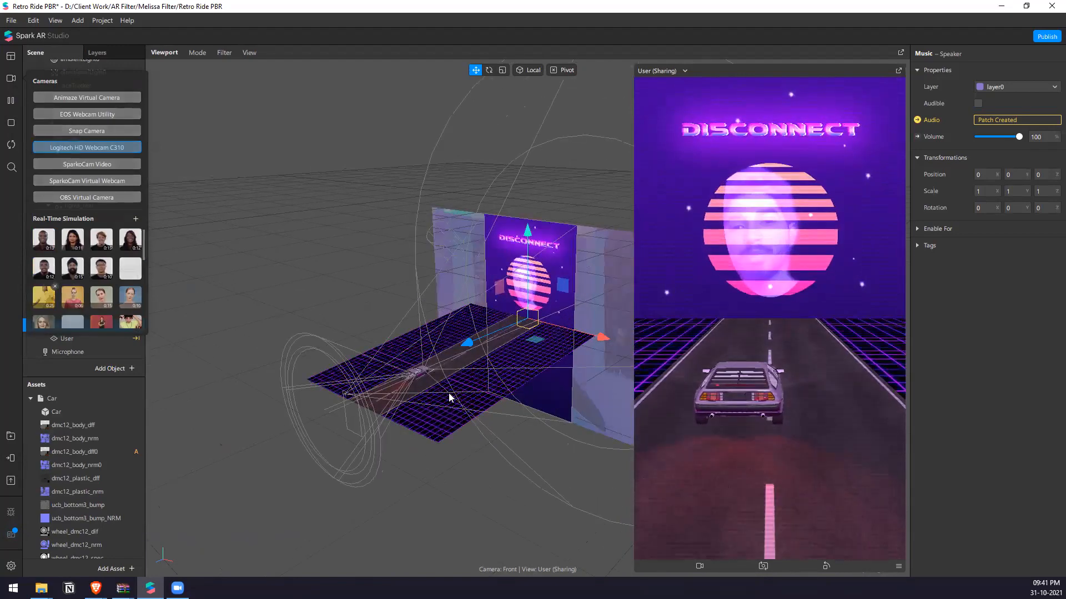
{"action": "right_click_drag", "start_coordinate": [448, 393], "coordinate": [381, 346]}
{"action": "scroll", "coordinate": [381, 345], "scroll_direction": "up", "scroll_amount": 3}
{"action": "middle_click_drag", "start_coordinate": [390, 341], "coordinate": [552, 341]}
{"action": "scroll", "coordinate": [421, 365], "scroll_direction": "up", "scroll_amount": 4}
{"action": "middle_click_drag", "start_coordinate": [539, 303], "coordinate": [632, 261]}
{"action": "middle_click_drag", "start_coordinate": [499, 328], "coordinate": [513, 403]}
{"action": "scroll", "coordinate": [366, 323], "scroll_direction": "down", "scroll_amount": 2}
{"action": "scroll", "coordinate": [352, 324], "scroll_direction": "up", "scroll_amount": 4}
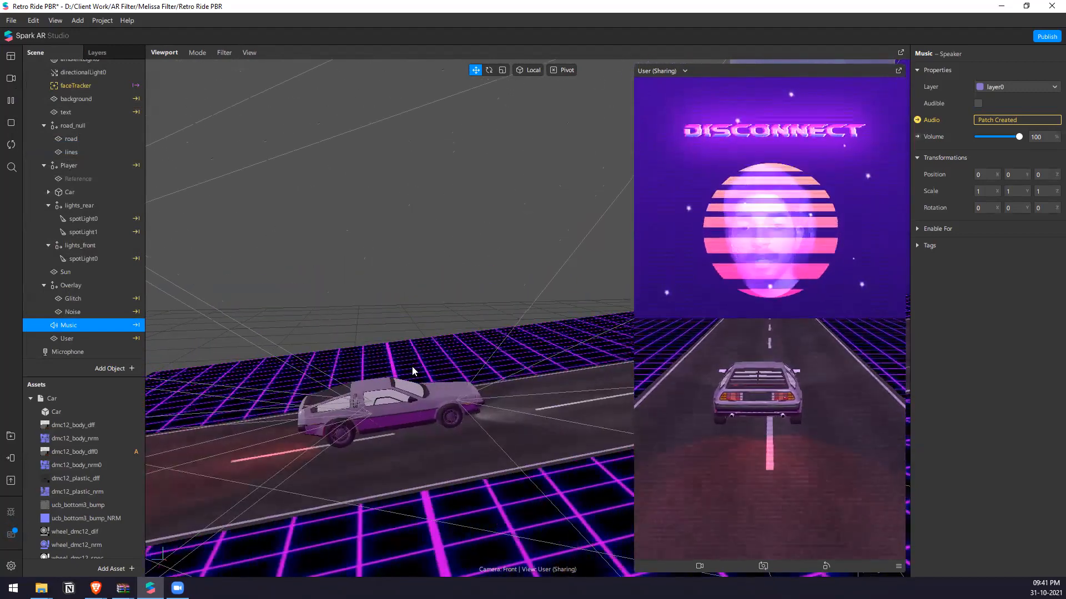
{"action": "right_click_drag", "start_coordinate": [512, 403], "coordinate": [485, 350]}
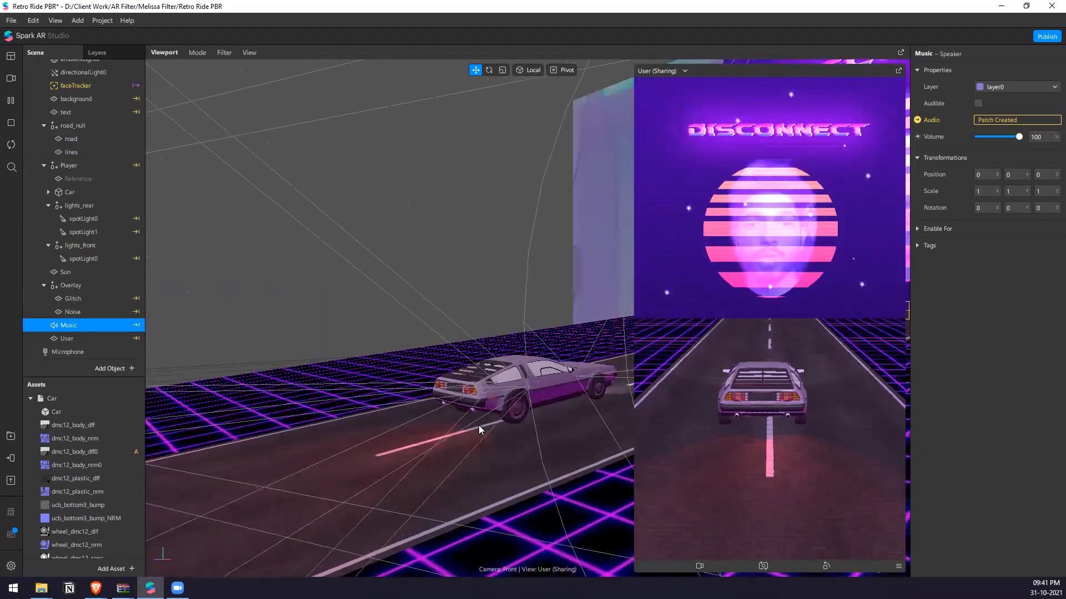
Examine the 3D scene from several angles, including the car's tail lights, the road, the background planes and the overall layout.
{"action": "right_click_drag", "start_coordinate": [484, 418], "coordinate": [402, 413]}
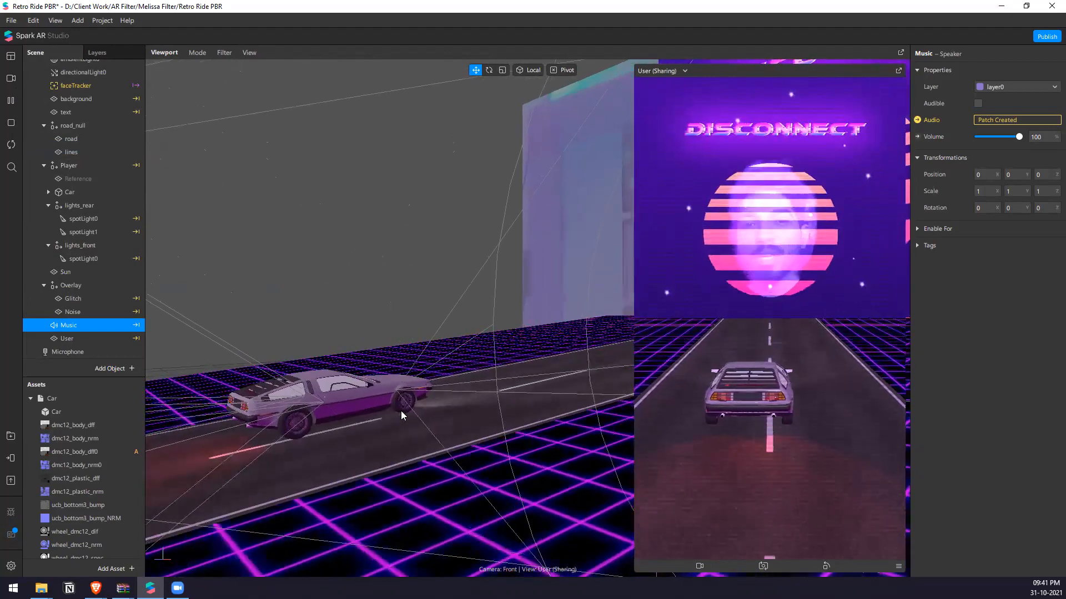
{"action": "right_click_drag", "start_coordinate": [346, 435], "coordinate": [427, 419]}
{"action": "scroll", "coordinate": [462, 394], "scroll_direction": "up", "scroll_amount": 5}
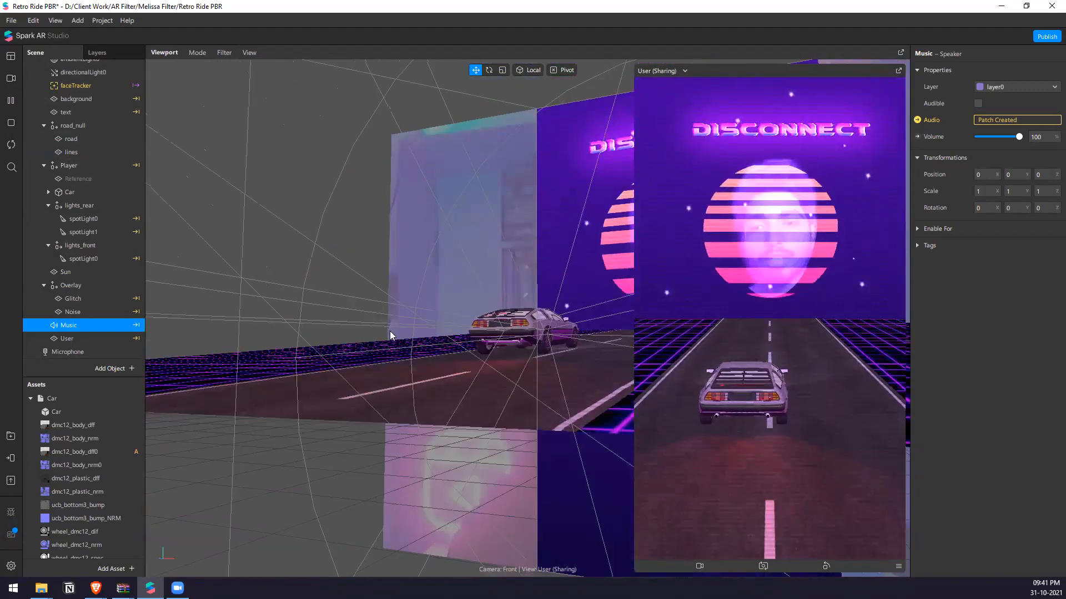
{"action": "scroll", "coordinate": [441, 312], "scroll_direction": "down", "scroll_amount": 4}
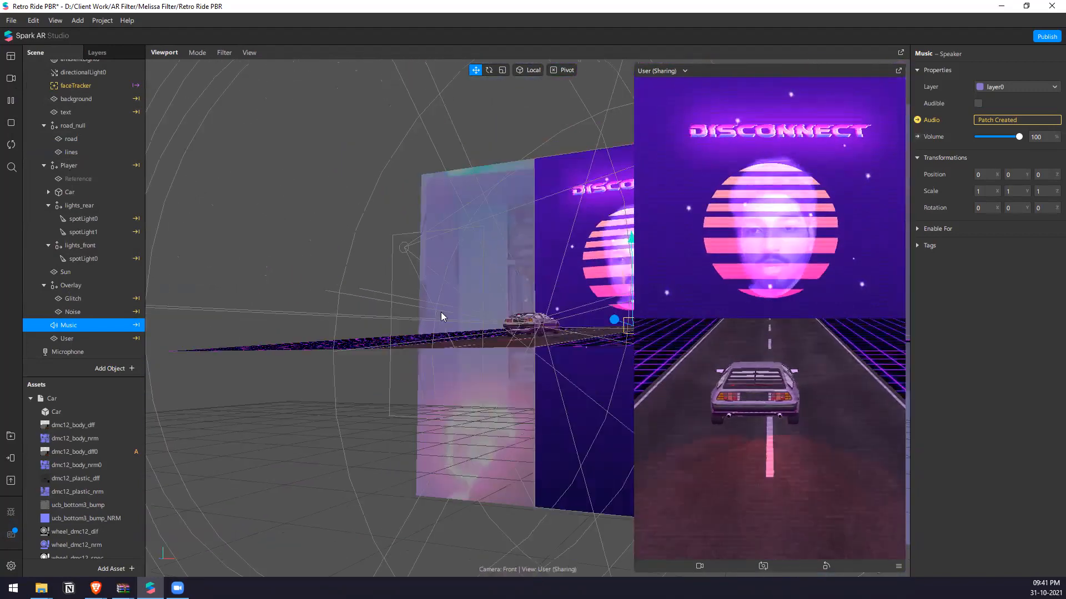
{"action": "middle_click_drag", "start_coordinate": [408, 288], "coordinate": [355, 354]}
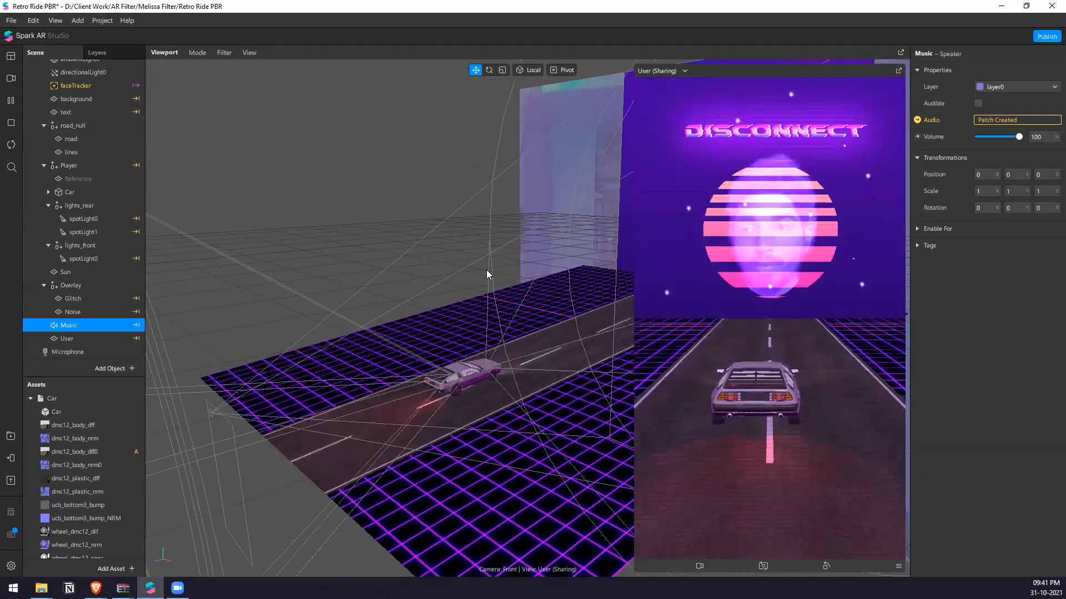
{"action": "middle_click_drag", "start_coordinate": [486, 270], "coordinate": [333, 287]}
{"action": "scroll", "coordinate": [445, 278], "scroll_direction": "down", "scroll_amount": 4}
{"action": "middle_click_drag", "start_coordinate": [445, 278], "coordinate": [363, 311]}
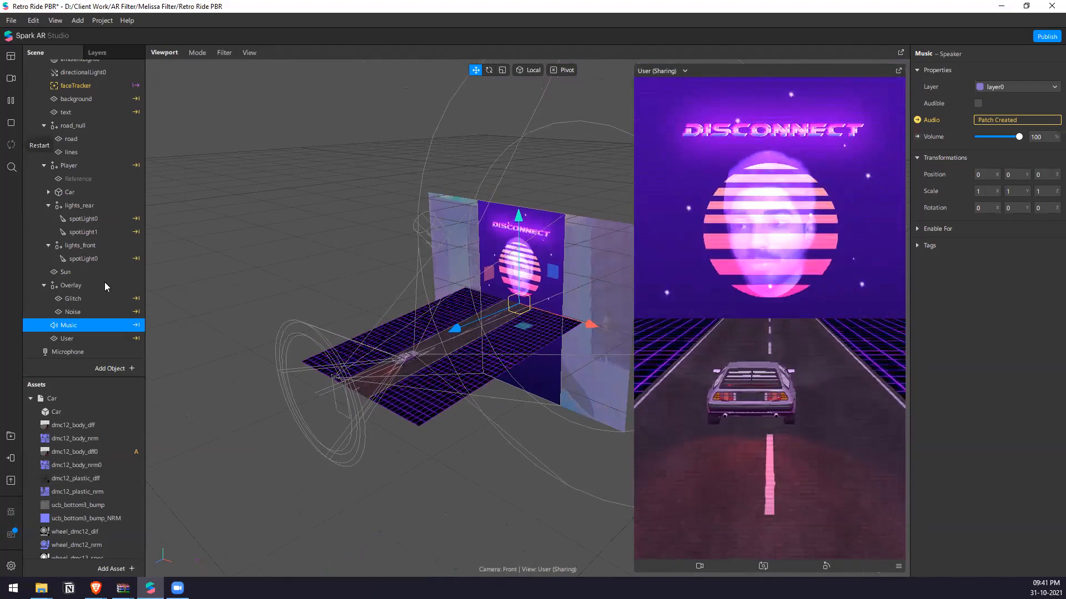
Reopen the Patch Editor and enlarge it over most of the viewport to show the whole patch graph.
{"action": "left_click", "coordinate": [55, 20]}
{"action": "left_click", "coordinate": [61, 37]}
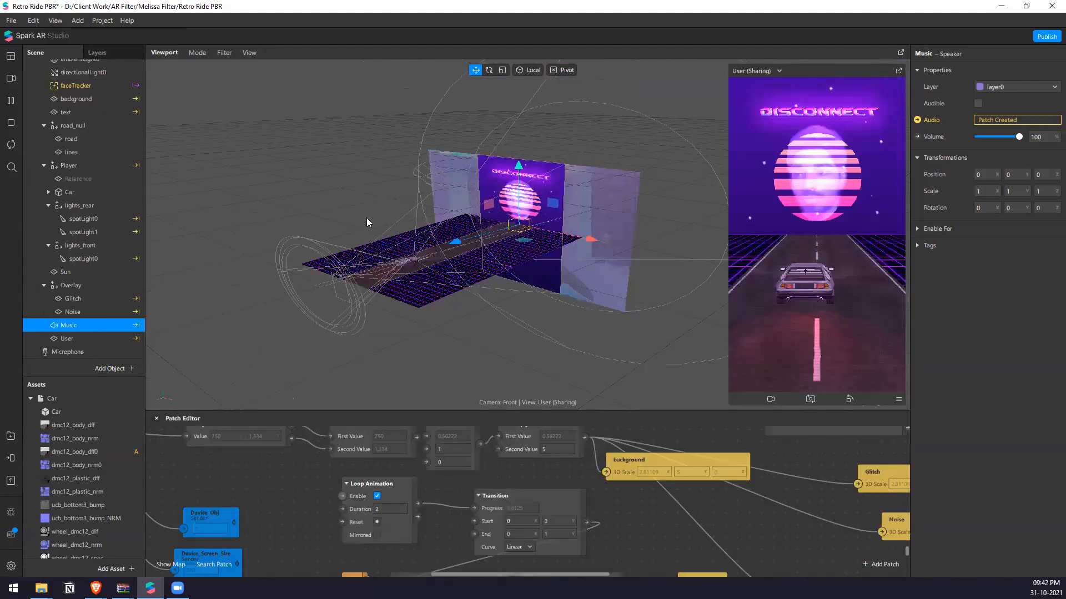
{"action": "left_click_drag", "start_coordinate": [574, 411], "coordinate": [566, 192]}
{"action": "scroll", "coordinate": [363, 370], "scroll_direction": "down", "scroll_amount": 2}
{"action": "scroll", "coordinate": [367, 344], "scroll_direction": "down", "scroll_amount": 4}
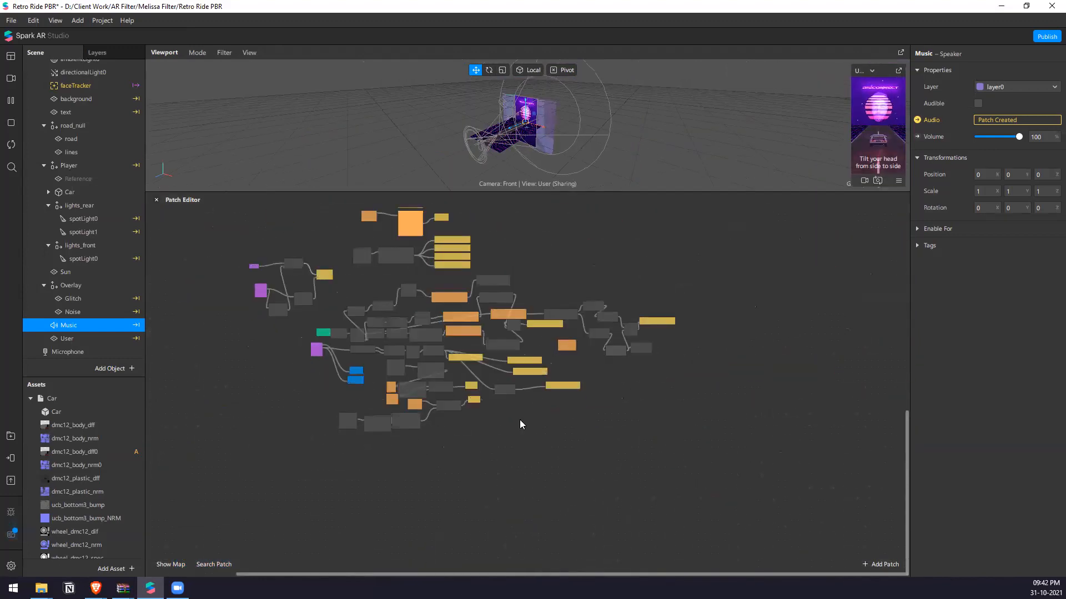
Examine the patch groups for face tracking, smoothing, screen scaling, road texture animation and wheel rotation.
{"action": "scroll", "coordinate": [404, 318], "scroll_direction": "up", "scroll_amount": 4}
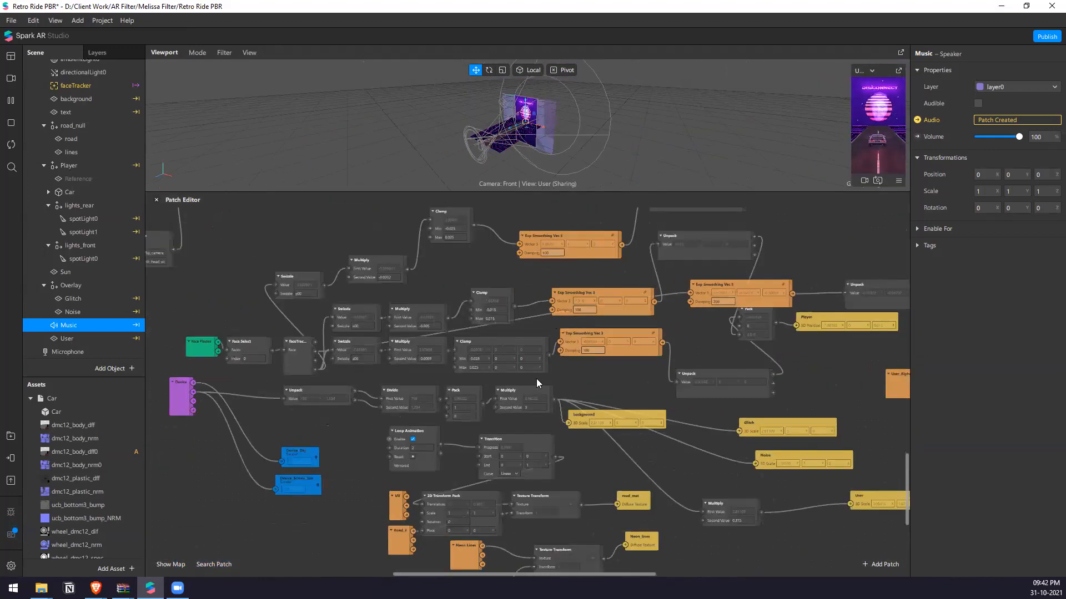
{"action": "scroll", "coordinate": [424, 373], "scroll_direction": "up", "scroll_amount": 2}
{"action": "scroll", "coordinate": [590, 328], "scroll_direction": "up", "scroll_amount": 2}
{"action": "scroll", "coordinate": [525, 337], "scroll_direction": "up", "scroll_amount": 1}
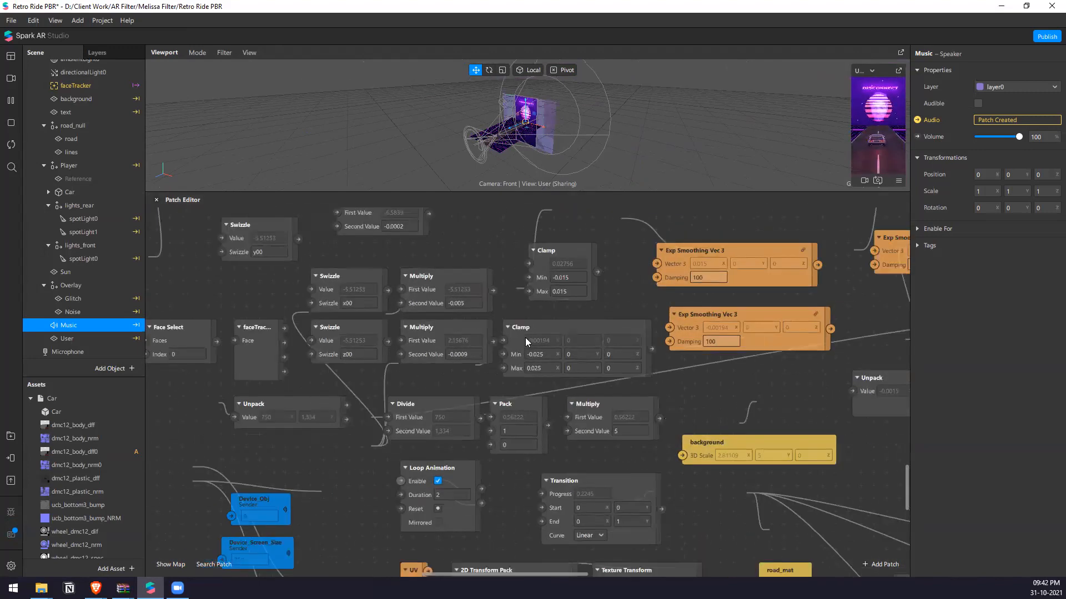
{"action": "scroll", "coordinate": [525, 338], "scroll_direction": "down", "scroll_amount": 3}
{"action": "scroll", "coordinate": [499, 374], "scroll_direction": "up", "scroll_amount": 3}
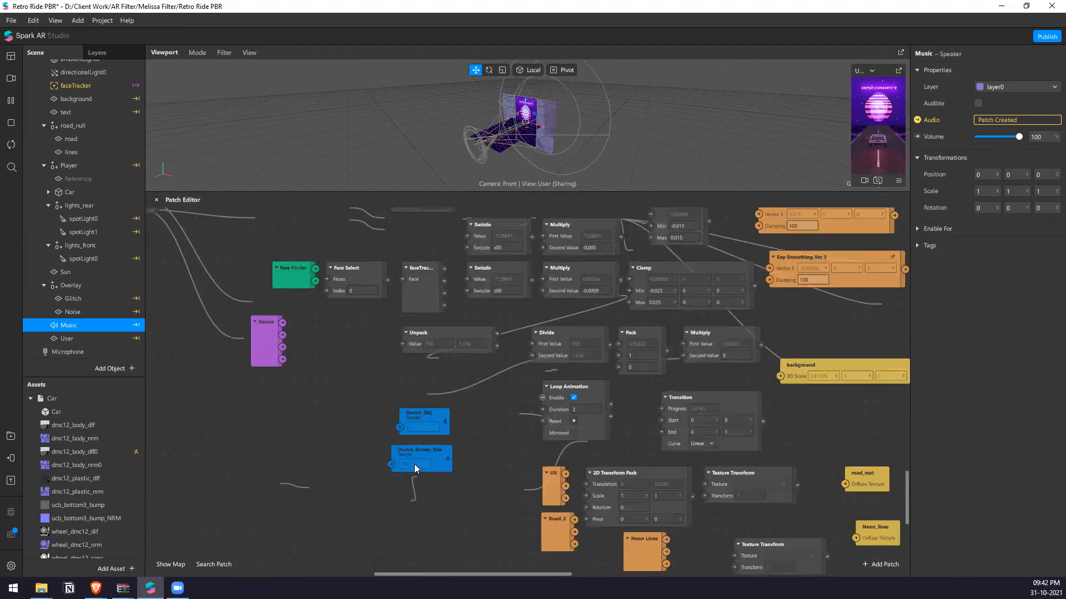
{"action": "scroll", "coordinate": [414, 464], "scroll_direction": "down", "scroll_amount": 3}
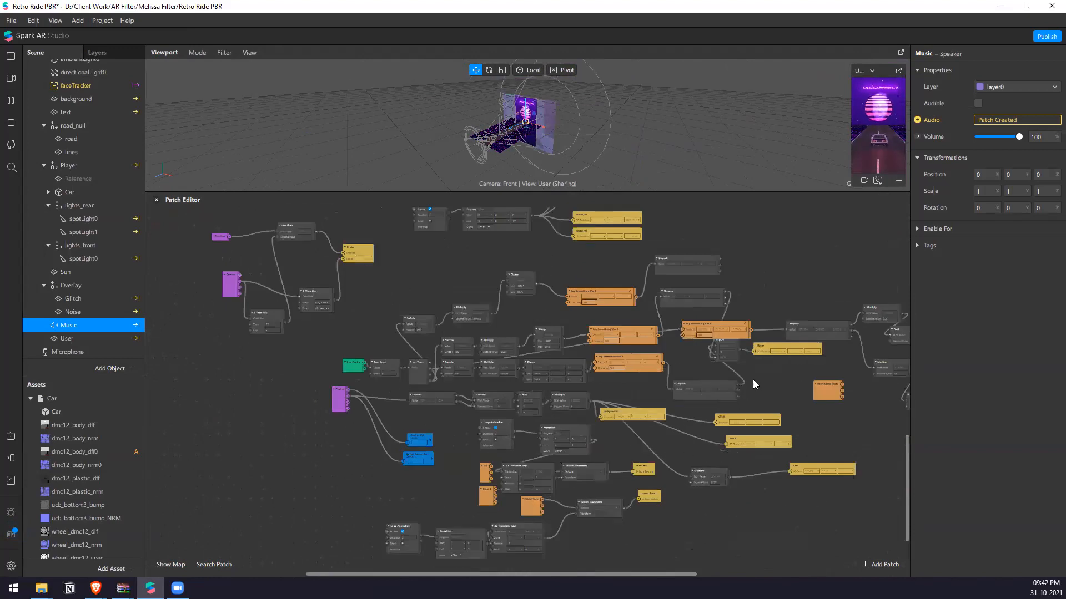
{"action": "scroll", "coordinate": [752, 380], "scroll_direction": "up", "scroll_amount": 5}
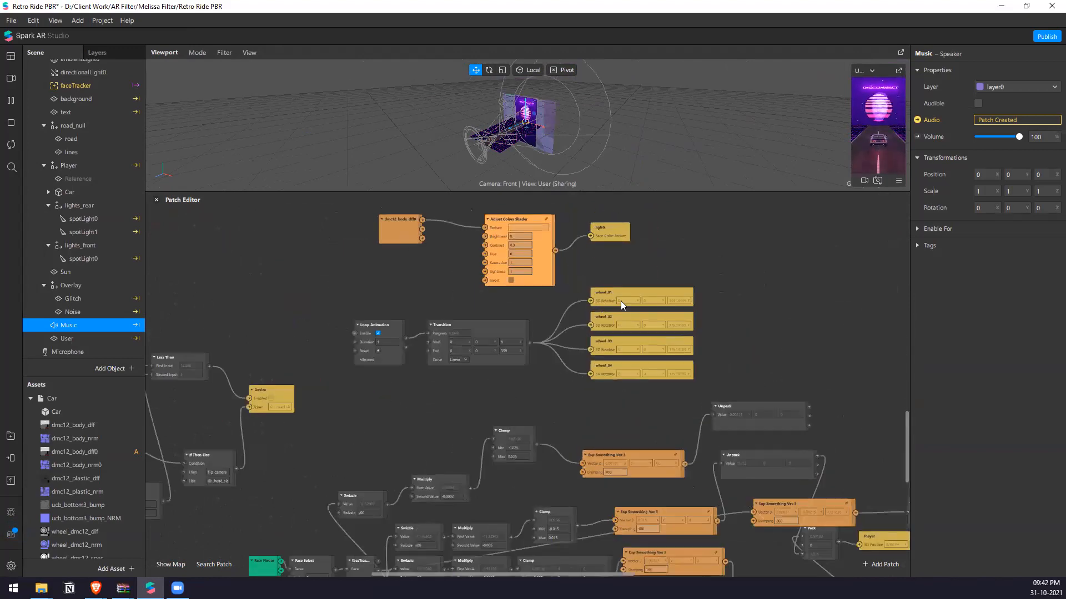
Shrink the Patch Editor to a narrow strip and enlarge the effect preview.
{"action": "left_click_drag", "start_coordinate": [802, 194], "coordinate": [805, 491]}
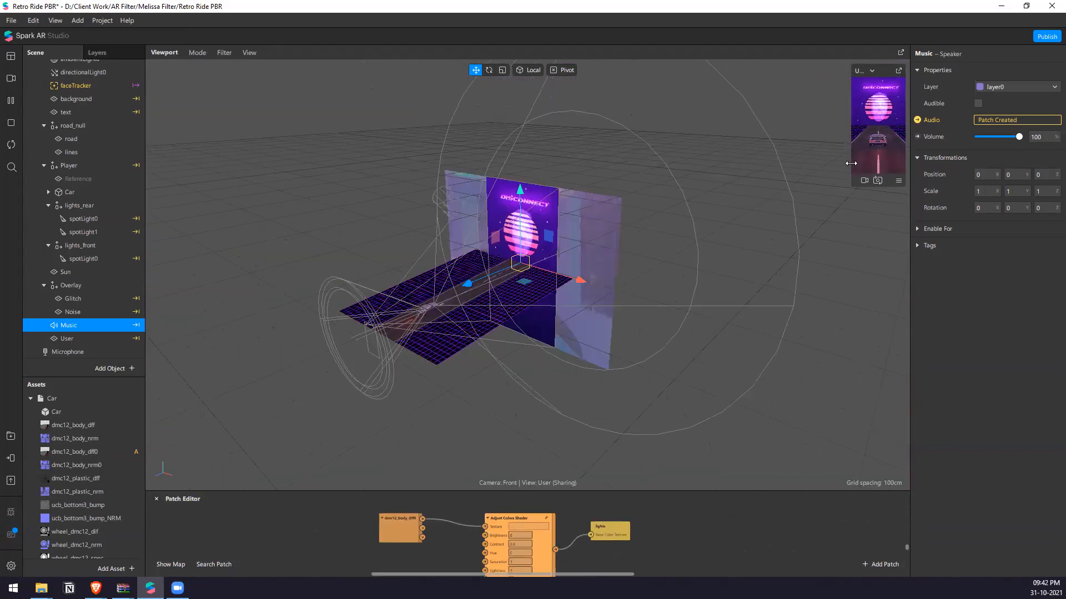
{"action": "left_click_drag", "start_coordinate": [851, 164], "coordinate": [683, 164]}
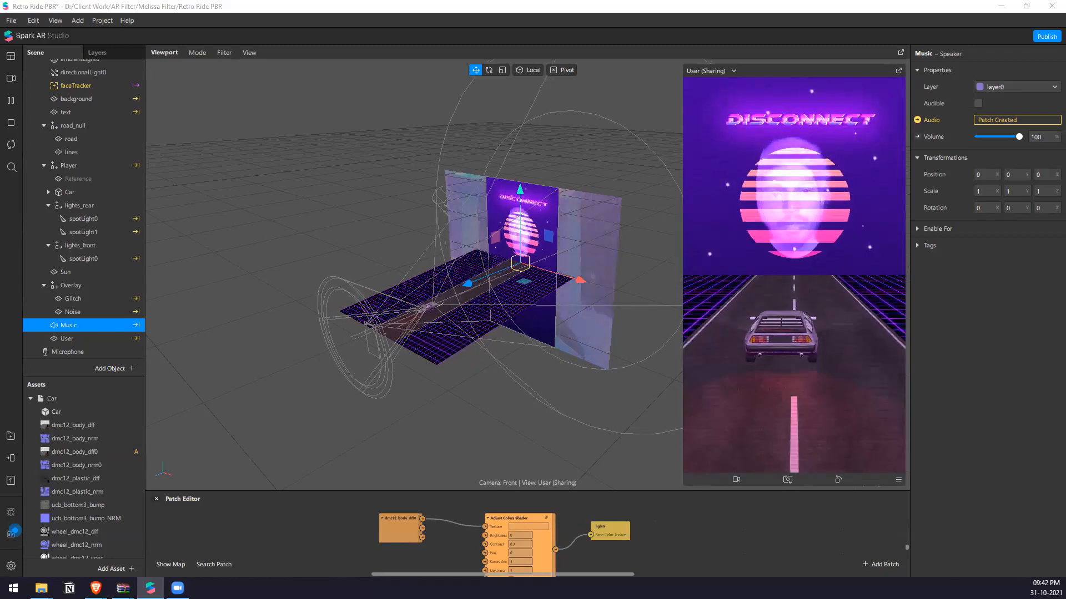
Show the list of templates available for starting a new project.
{"action": "left_click", "coordinate": [11, 20]}
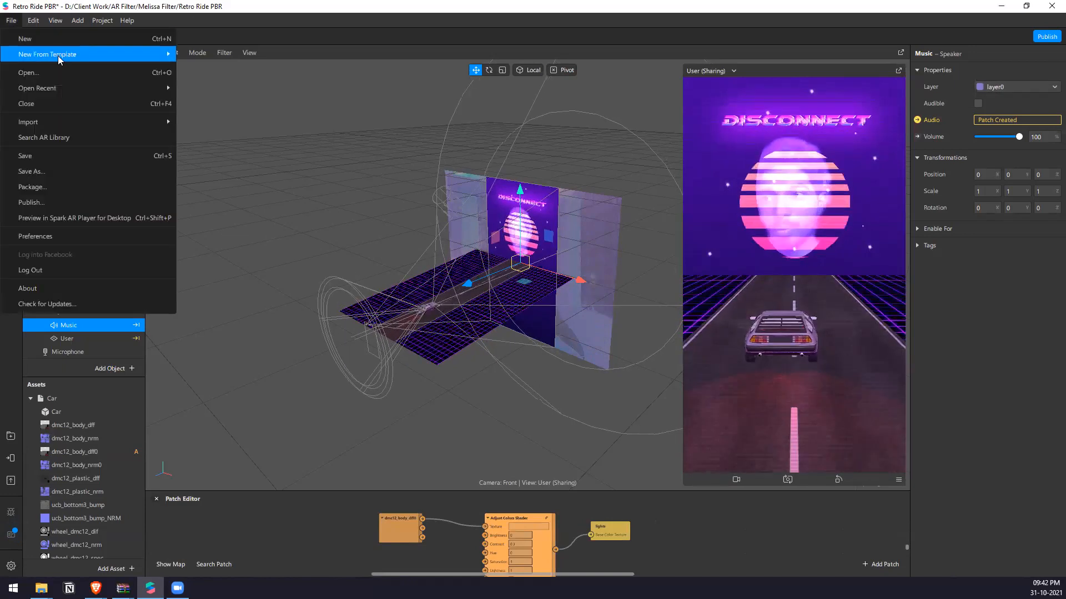
{"action": "mouse_move", "coordinate": [60, 60]}
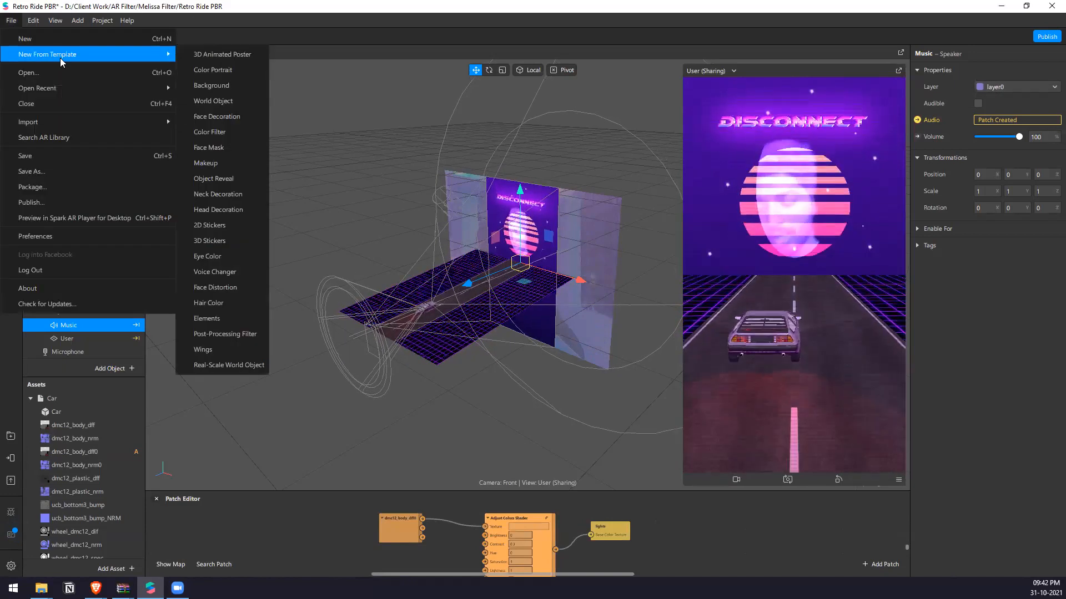
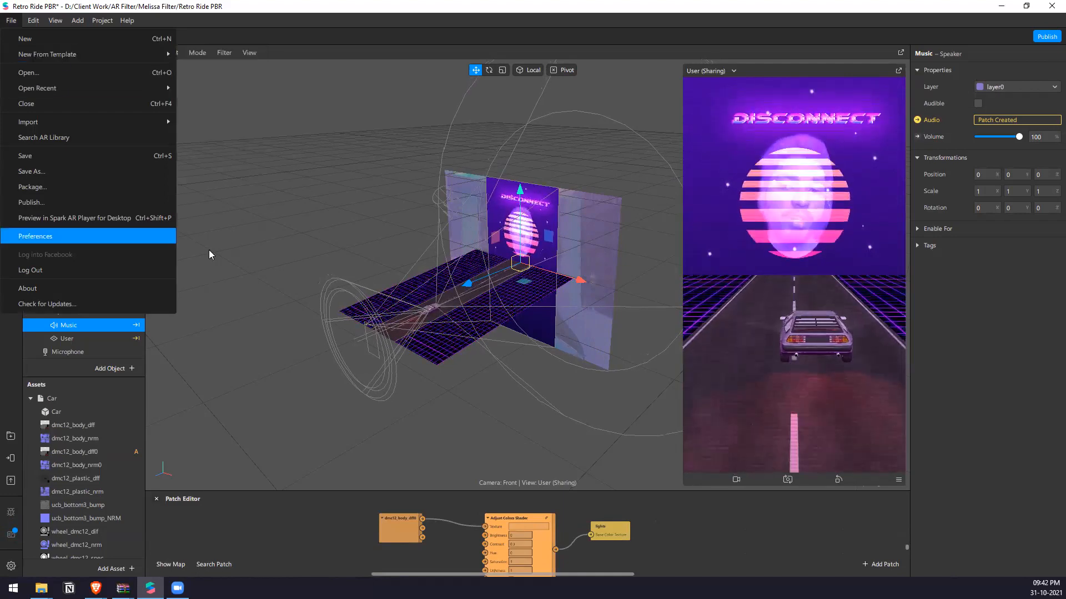
Choose the 3D Animated Poster template for a new project and save the changes to the Retro Ride PBR project.
{"action": "scroll", "coordinate": [434, 332], "scroll_direction": "up", "scroll_amount": 5}
{"action": "left_click_drag", "start_coordinate": [272, 375], "coordinate": [491, 297], "text": "alt"}
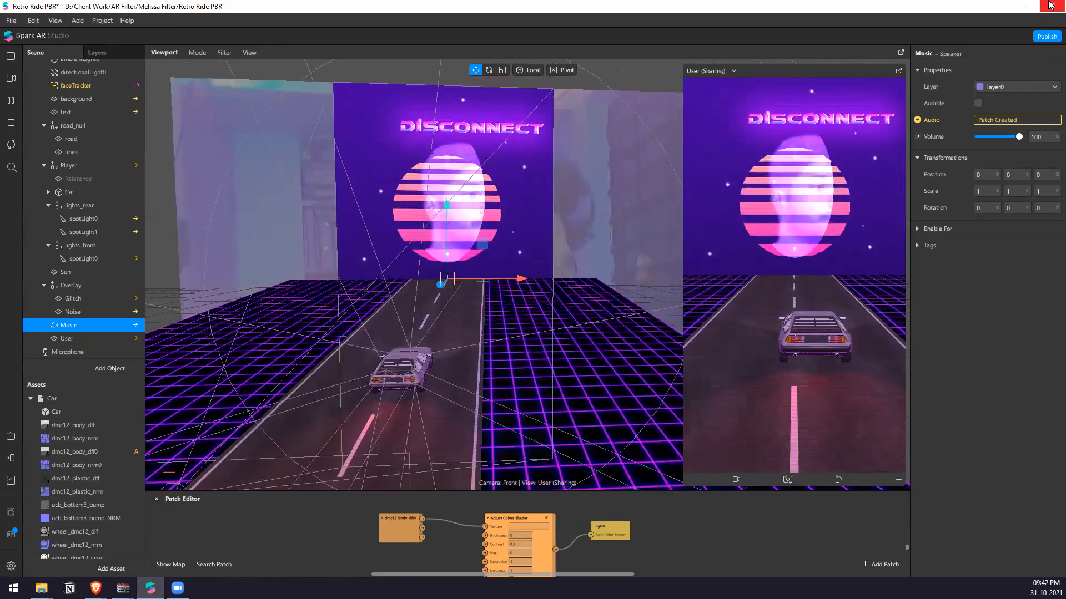
{"action": "left_click", "coordinate": [11, 21]}
{"action": "mouse_move", "coordinate": [44, 65]}
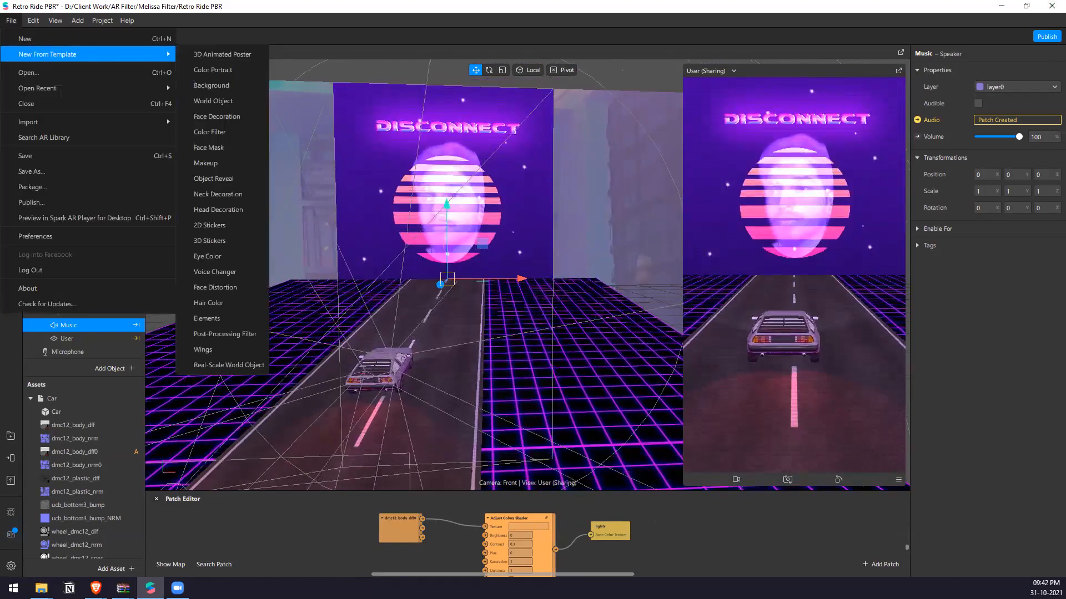
{"action": "left_click", "coordinate": [222, 54]}
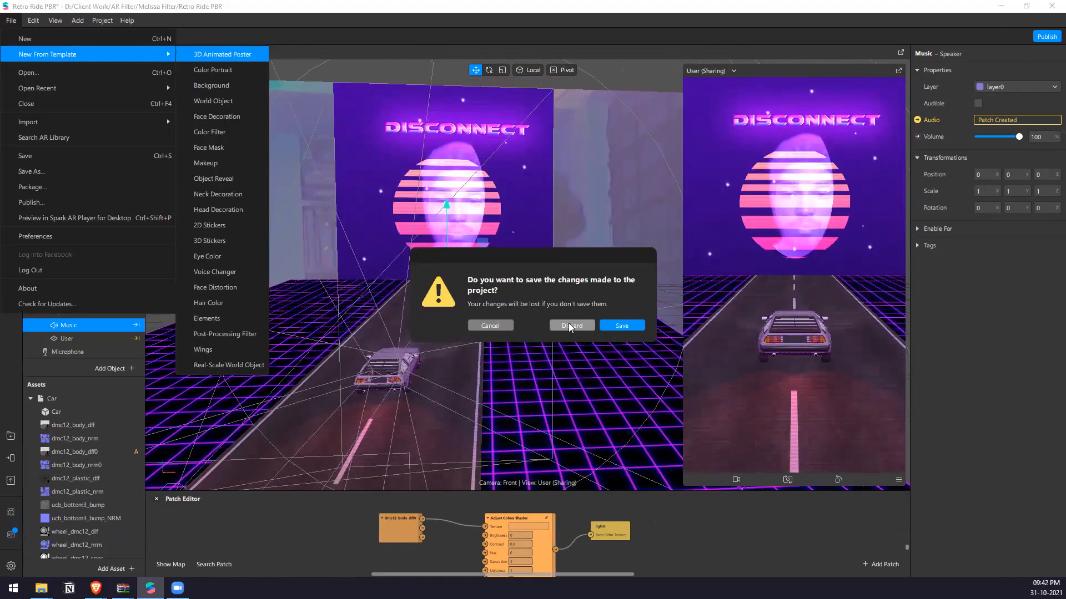
{"action": "left_click", "coordinate": [621, 326]}
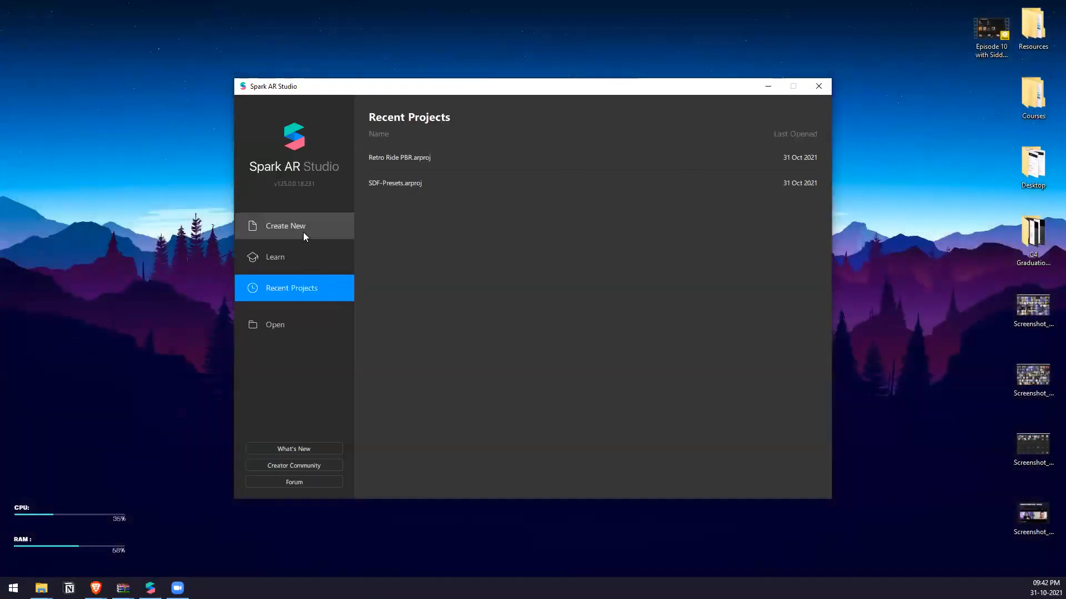
Create a new Sharing Experience project and enlarge its effect preview.
{"action": "left_click", "coordinate": [303, 232]}
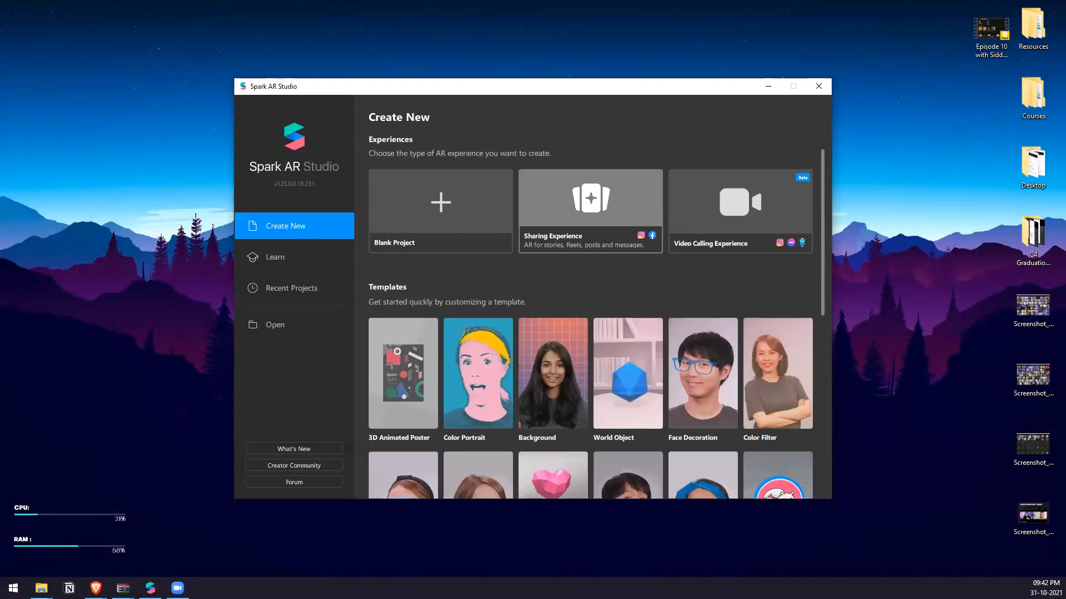
{"action": "left_click", "coordinate": [590, 211]}
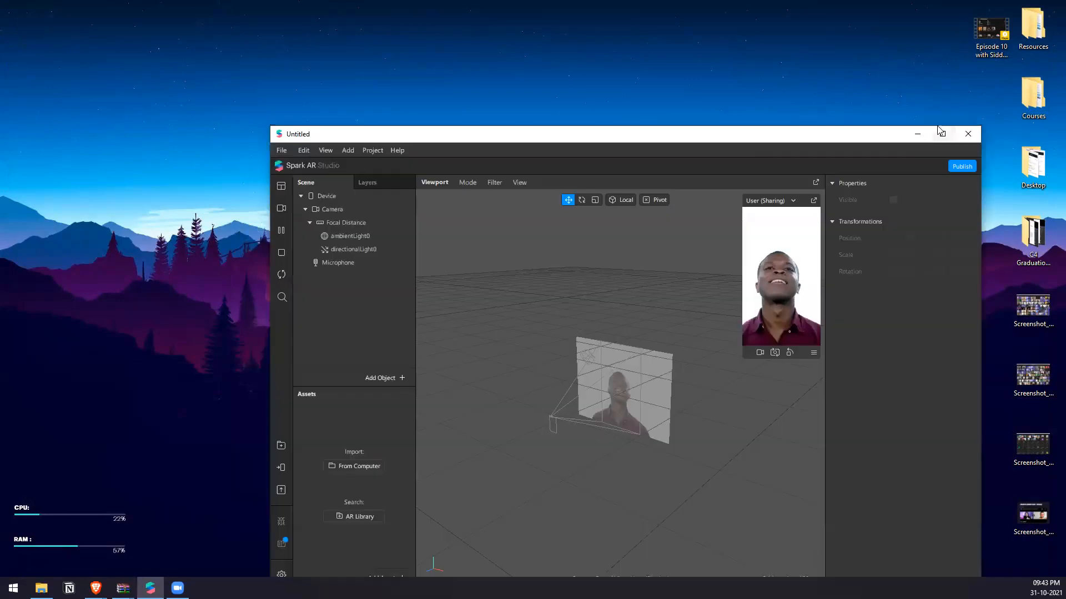
{"action": "left_click", "coordinate": [937, 131]}
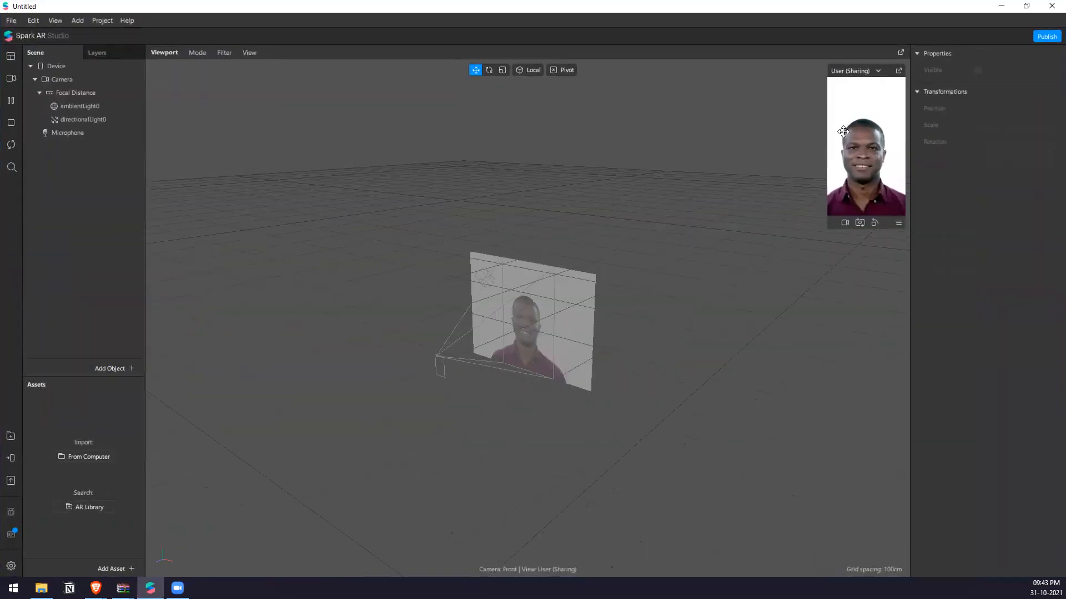
{"action": "left_click_drag", "start_coordinate": [827, 125], "coordinate": [760, 125]}
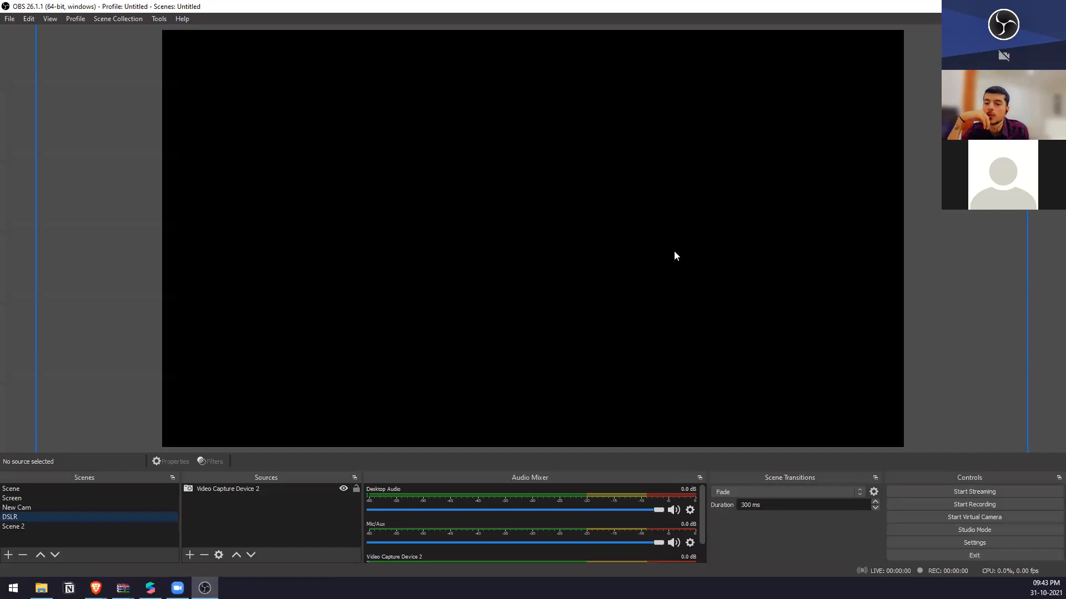
In OBS, try to get the camera feed working by starting the virtual camera and reactivating Video Capture Device 2.
{"action": "left_click", "coordinate": [988, 519]}
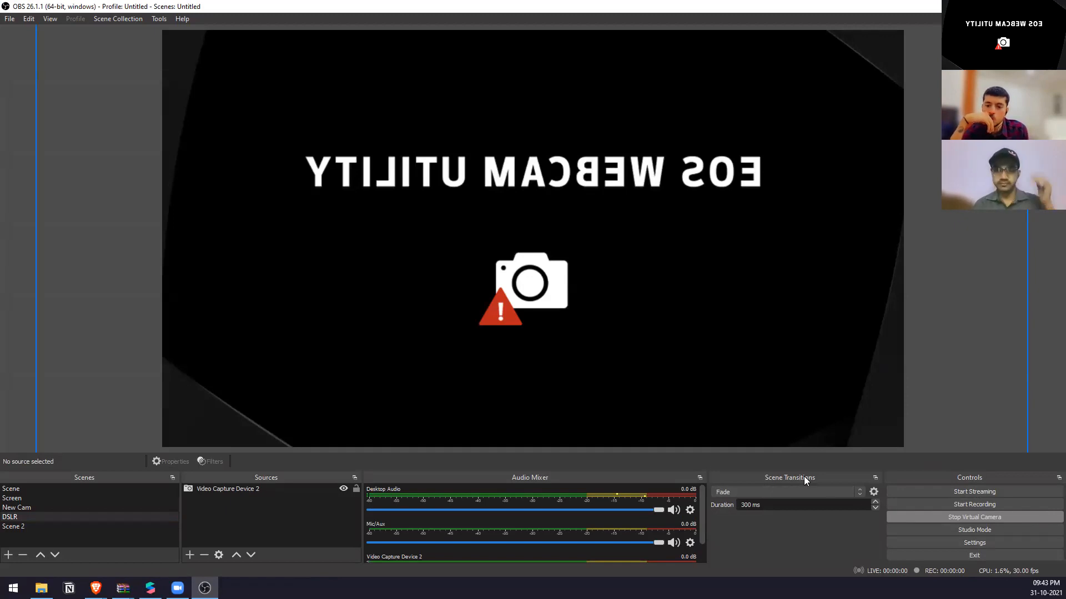
{"action": "left_click", "coordinate": [222, 489]}
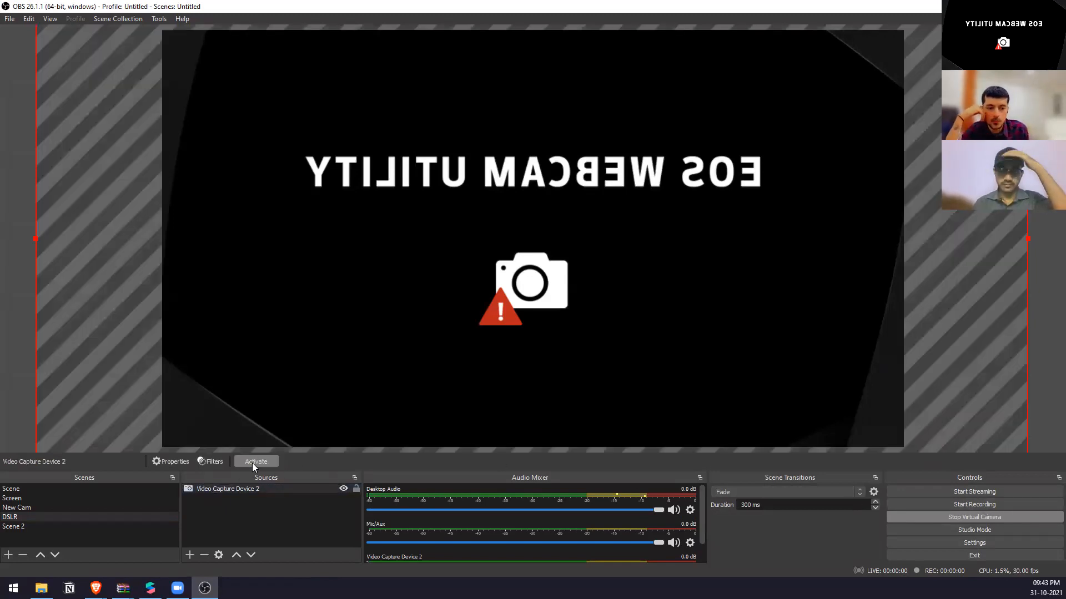
{"action": "left_click", "coordinate": [253, 463]}
{"action": "left_click", "coordinate": [257, 462]}
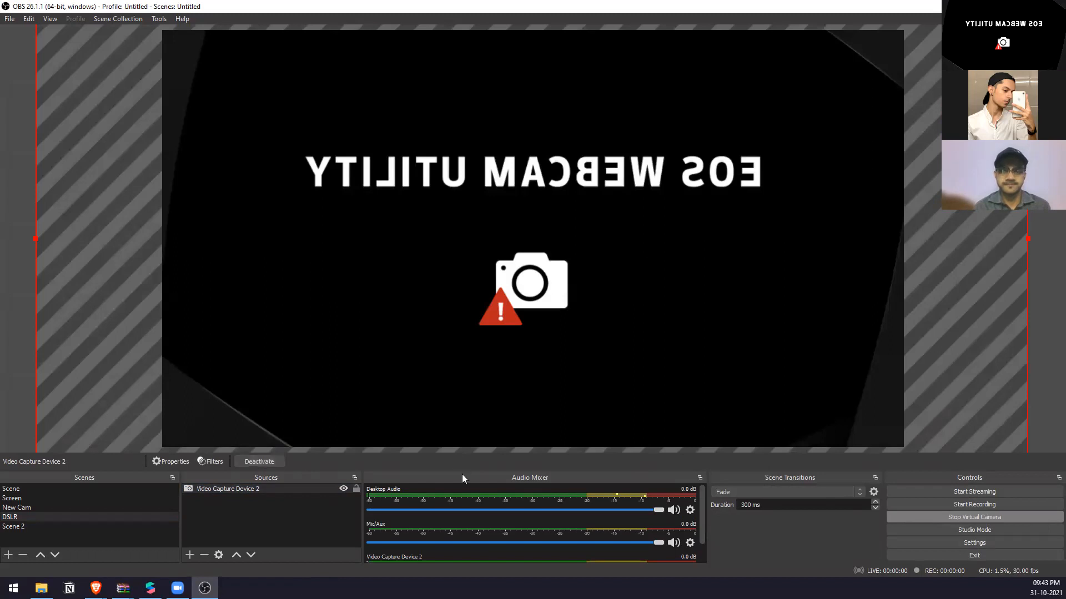
Exit OBS, accepting the shutdown of its active output, and return to the new Spark AR project.
{"action": "left_click", "coordinate": [1053, 6]}
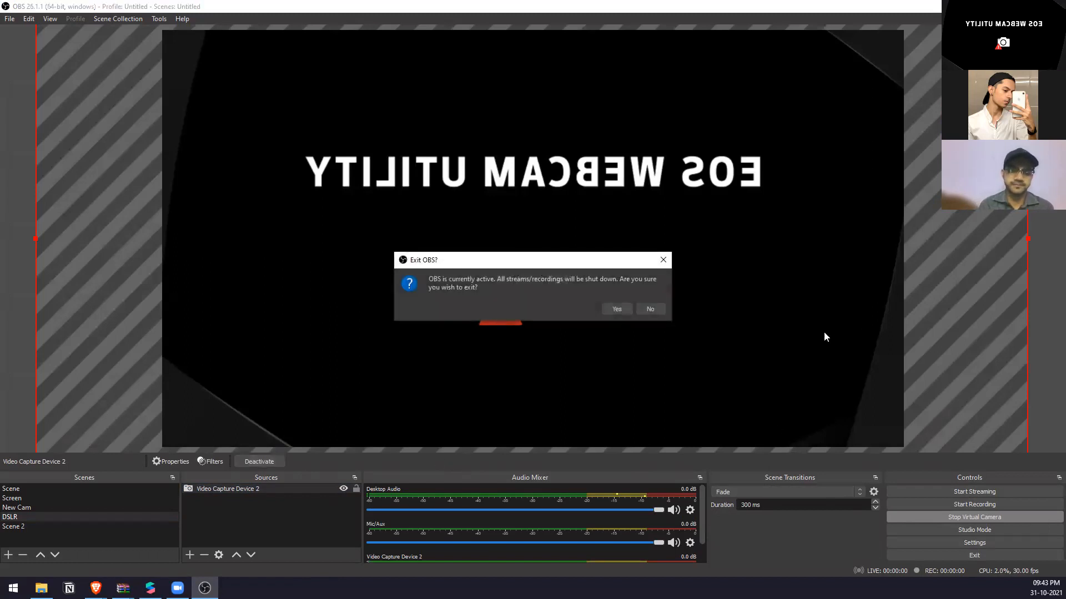
{"action": "left_click", "coordinate": [627, 310]}
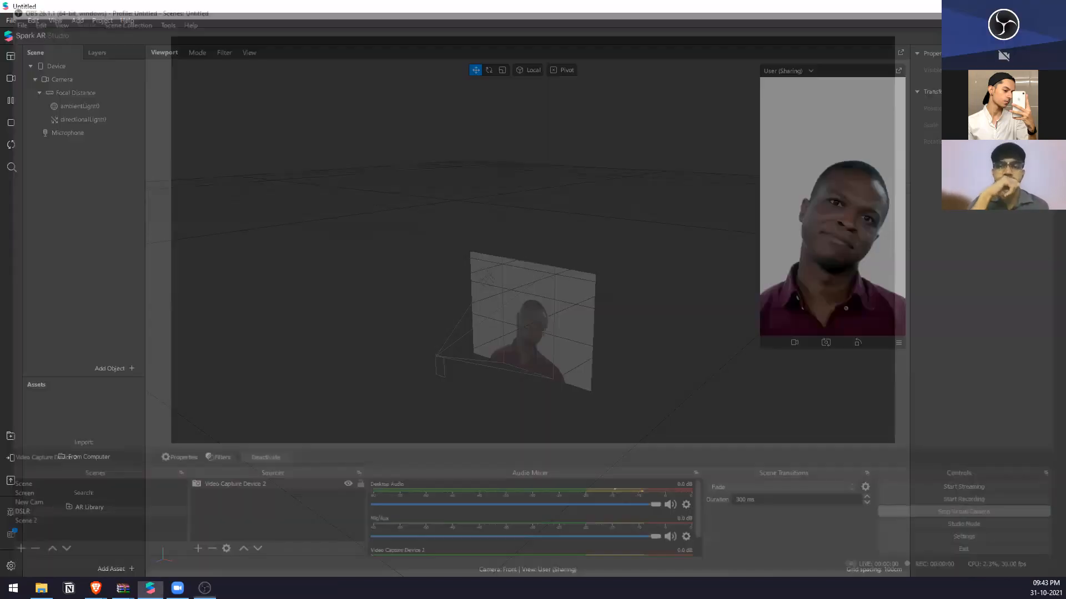